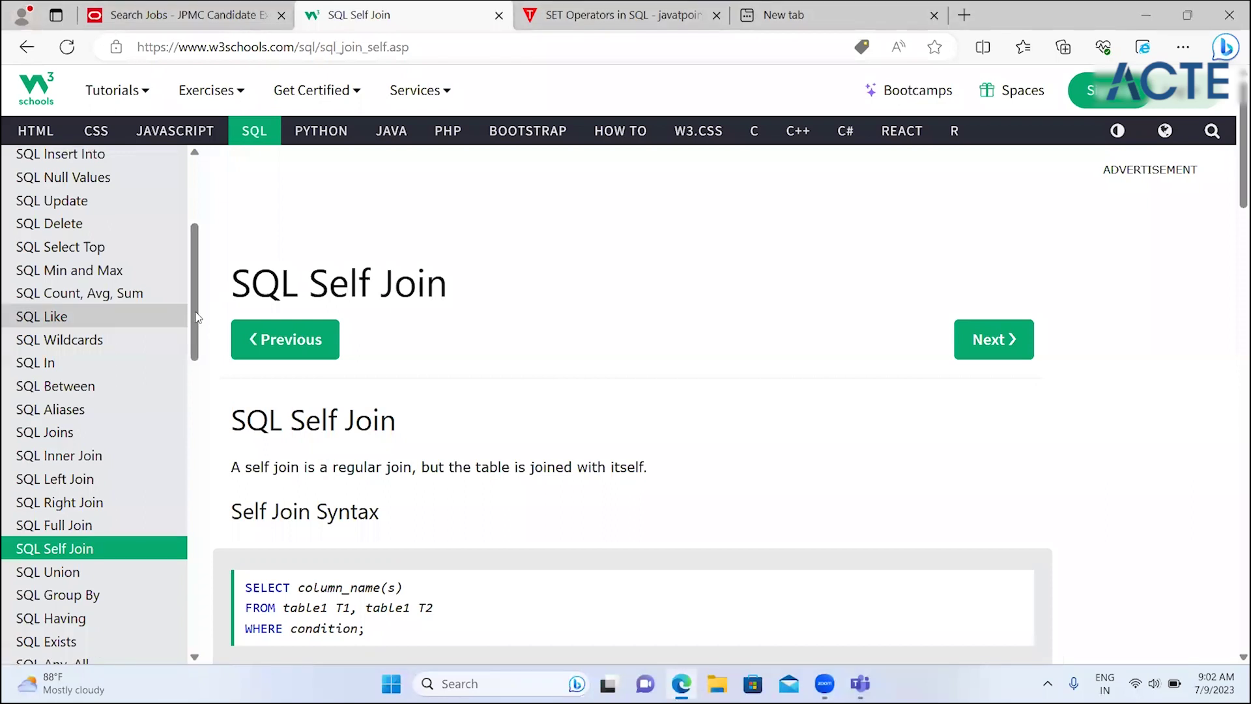
- Open the W3Schools SQL UNION Operator lesson, then switch to the javatpoint SET Operators tab
scroll(195, 330, down, 4)
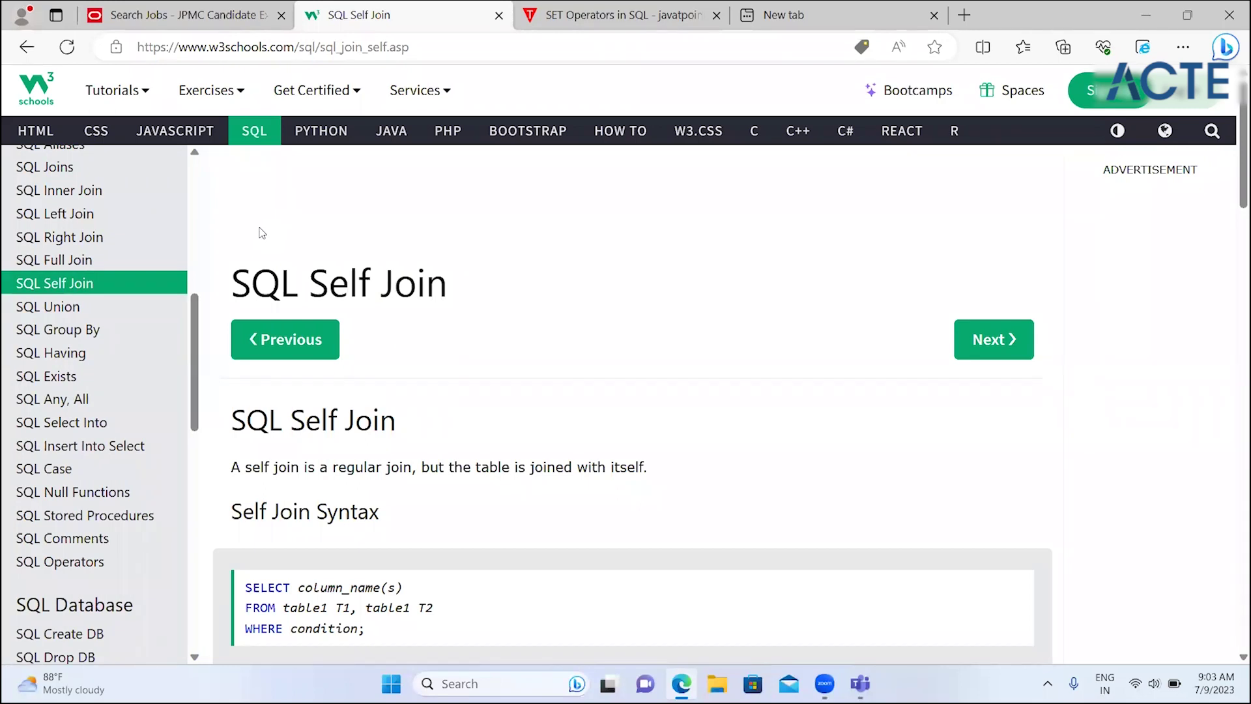
click(127, 316)
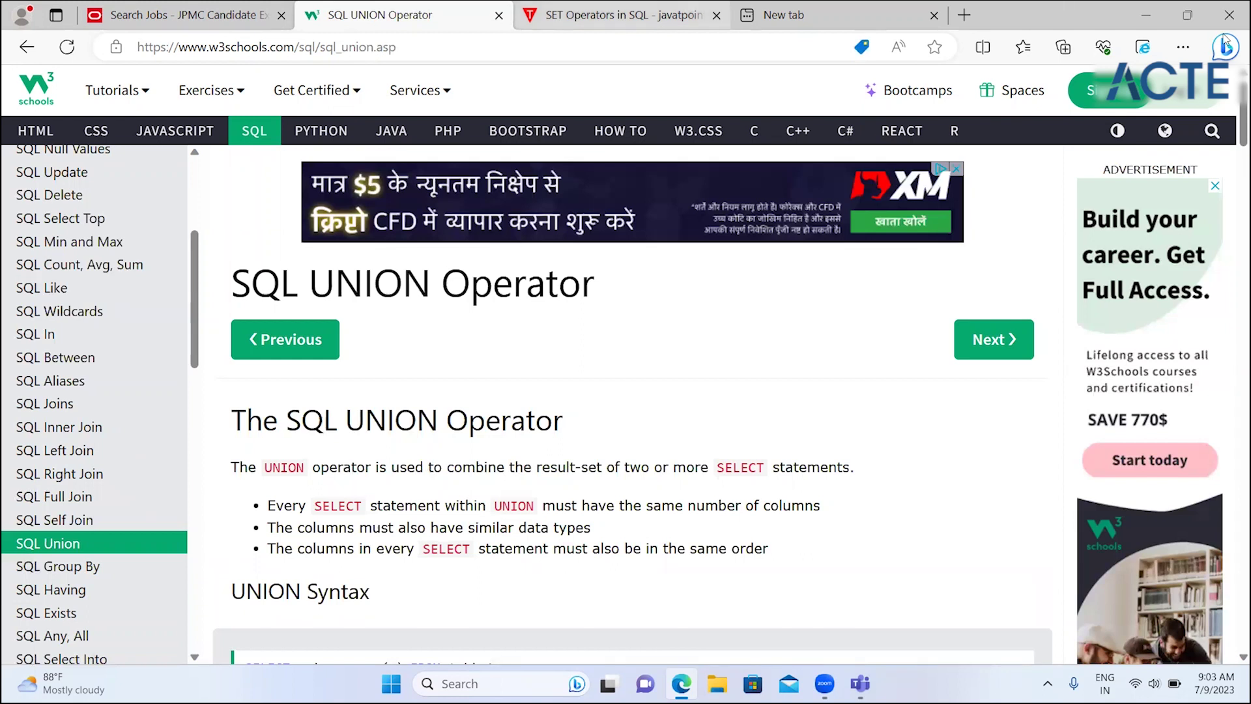
key(ctrl+Tab)
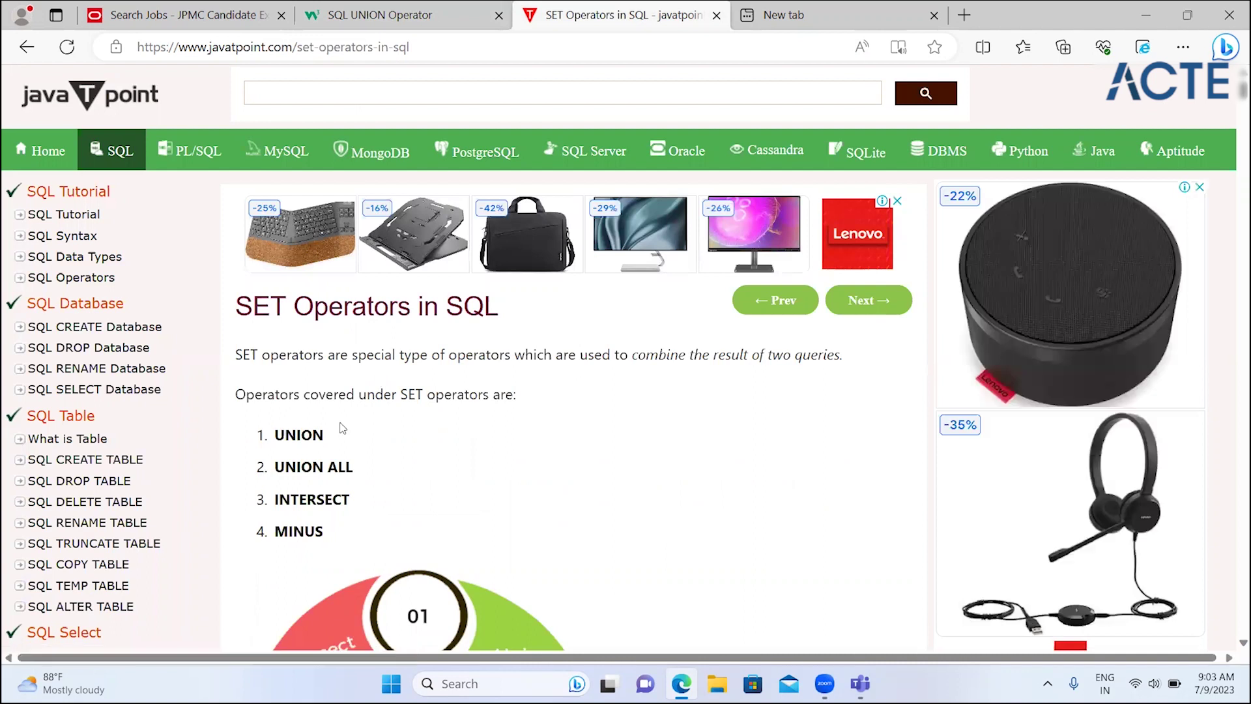
- Highlight UNION, INTERSECT and MINUS in the javatpoint list, then return to the W3Schools UNION page
double_click(315, 442)
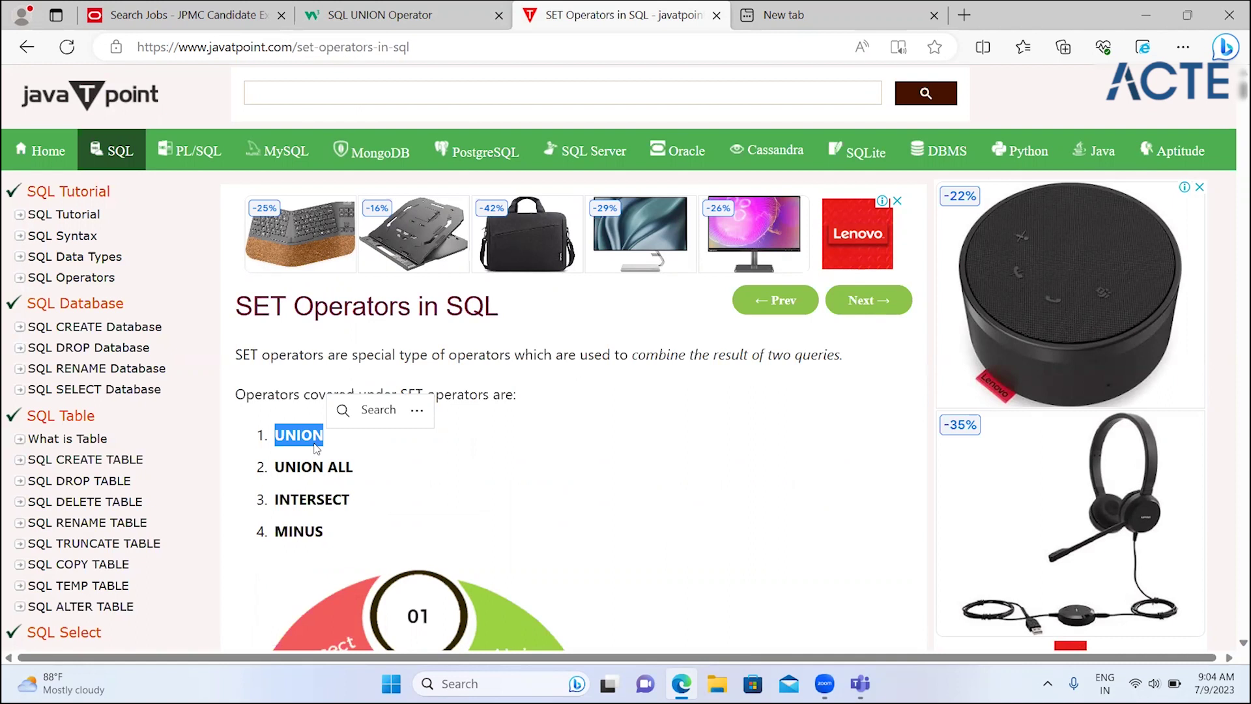
double_click(304, 502)
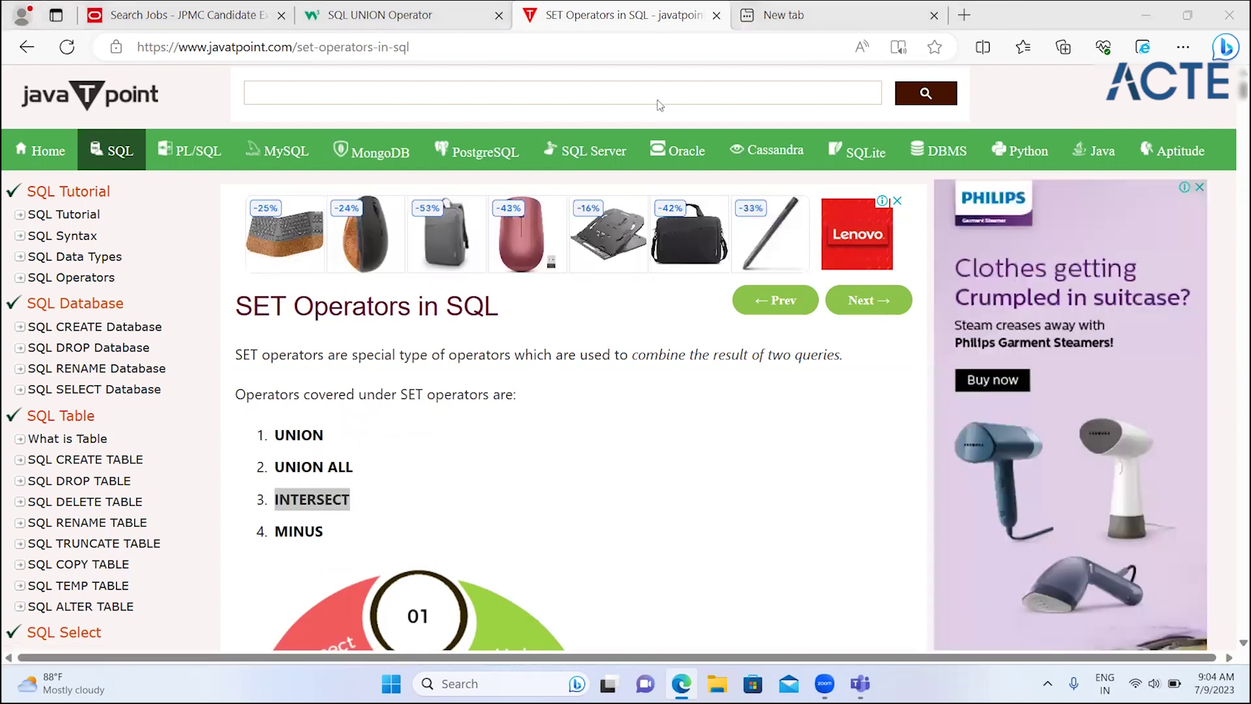
click(518, 501)
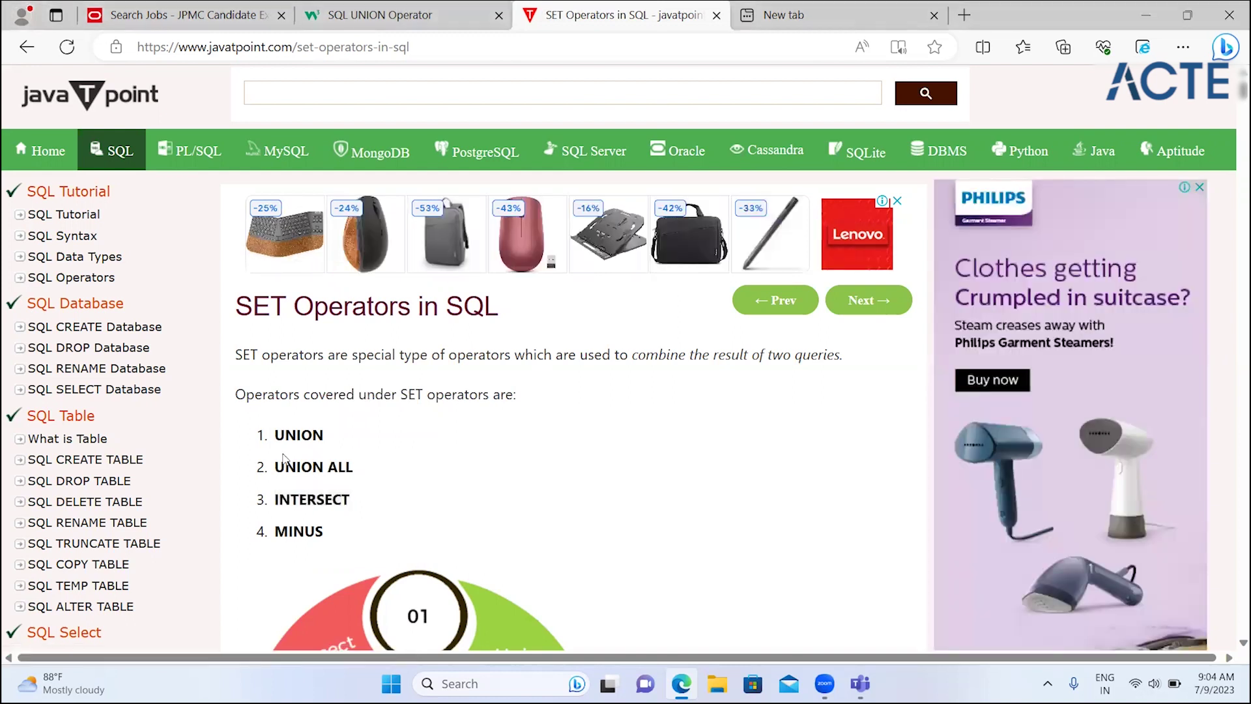
double_click(291, 498)
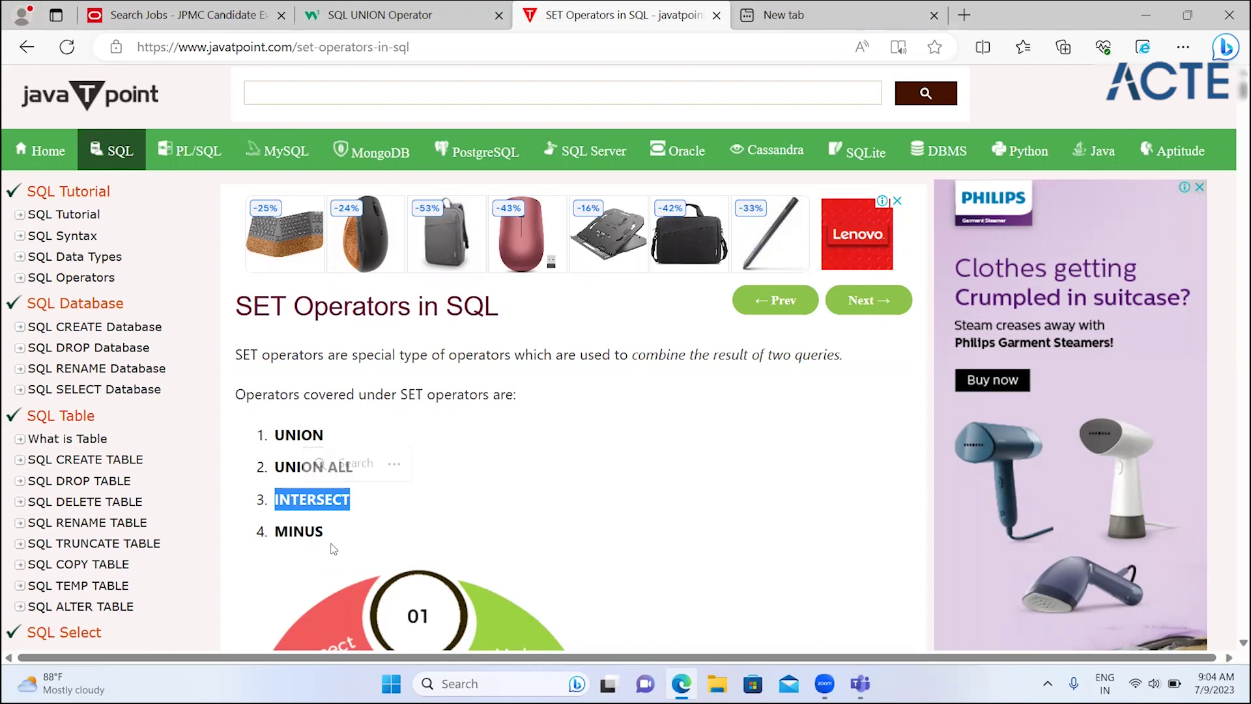
double_click(309, 537)
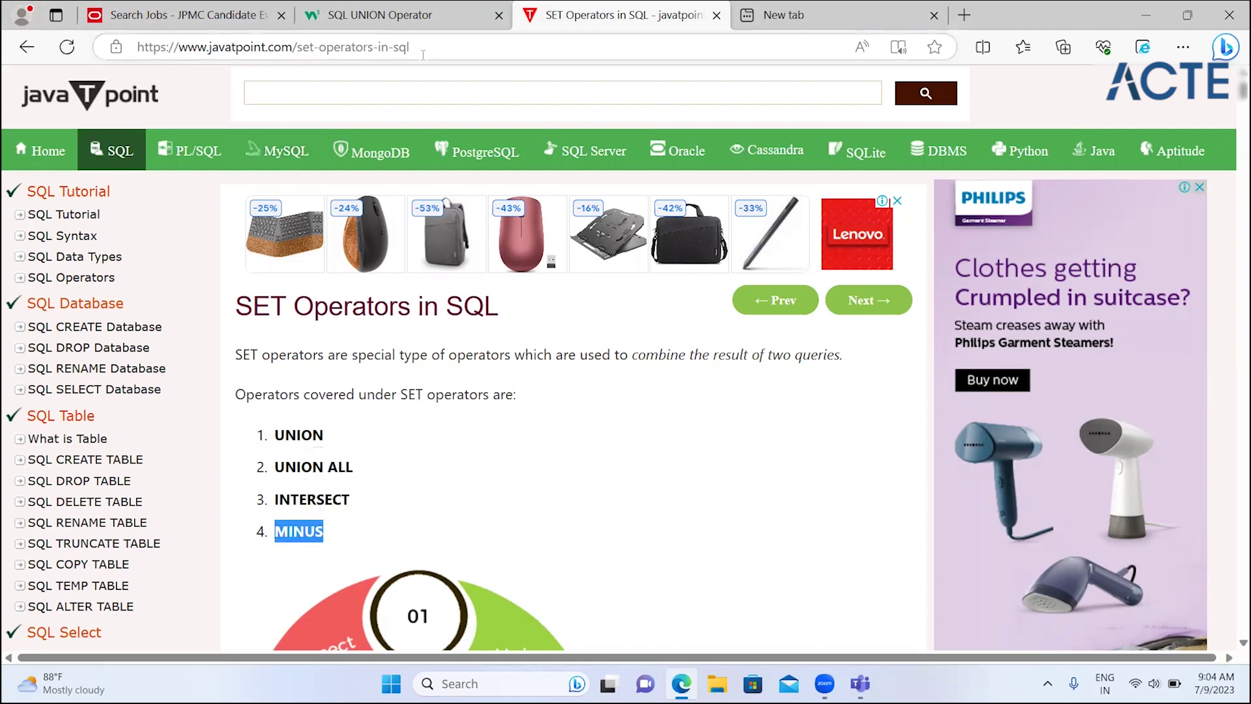
click(380, 15)
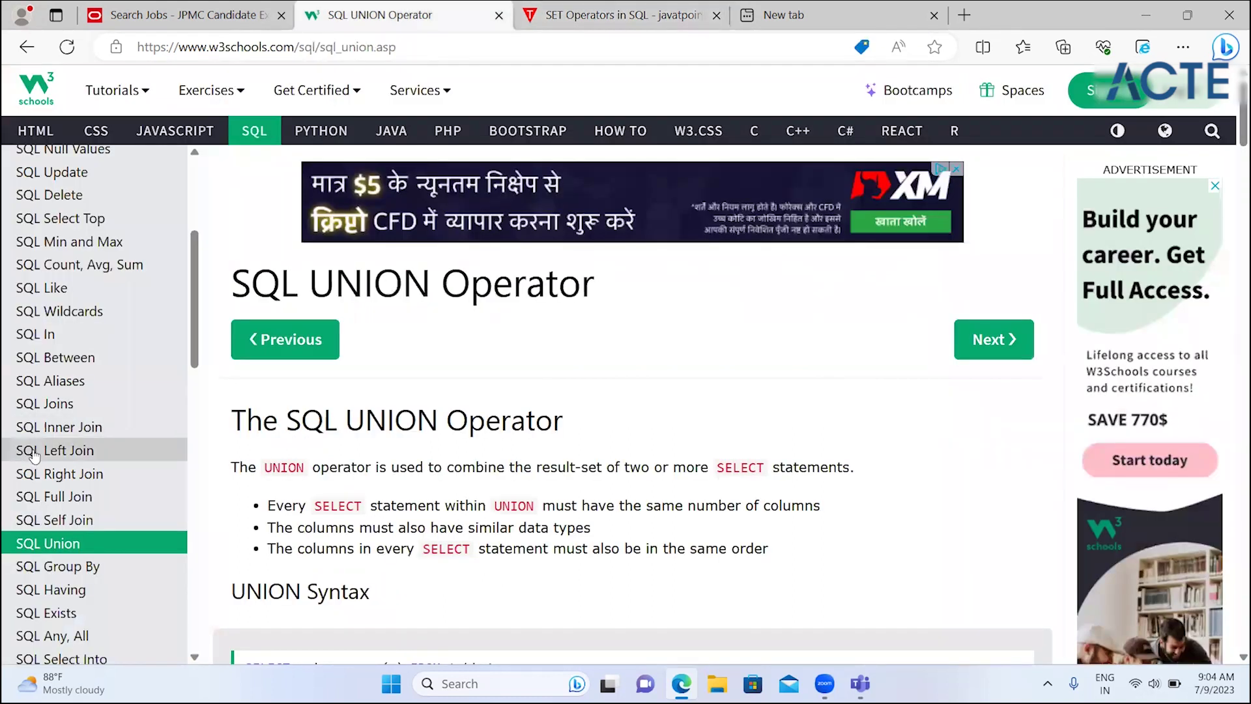
- Open the SQL Joins lesson and scroll to the INNER, LEFT, RIGHT and FULL OUTER JOIN diagrams
click(64, 403)
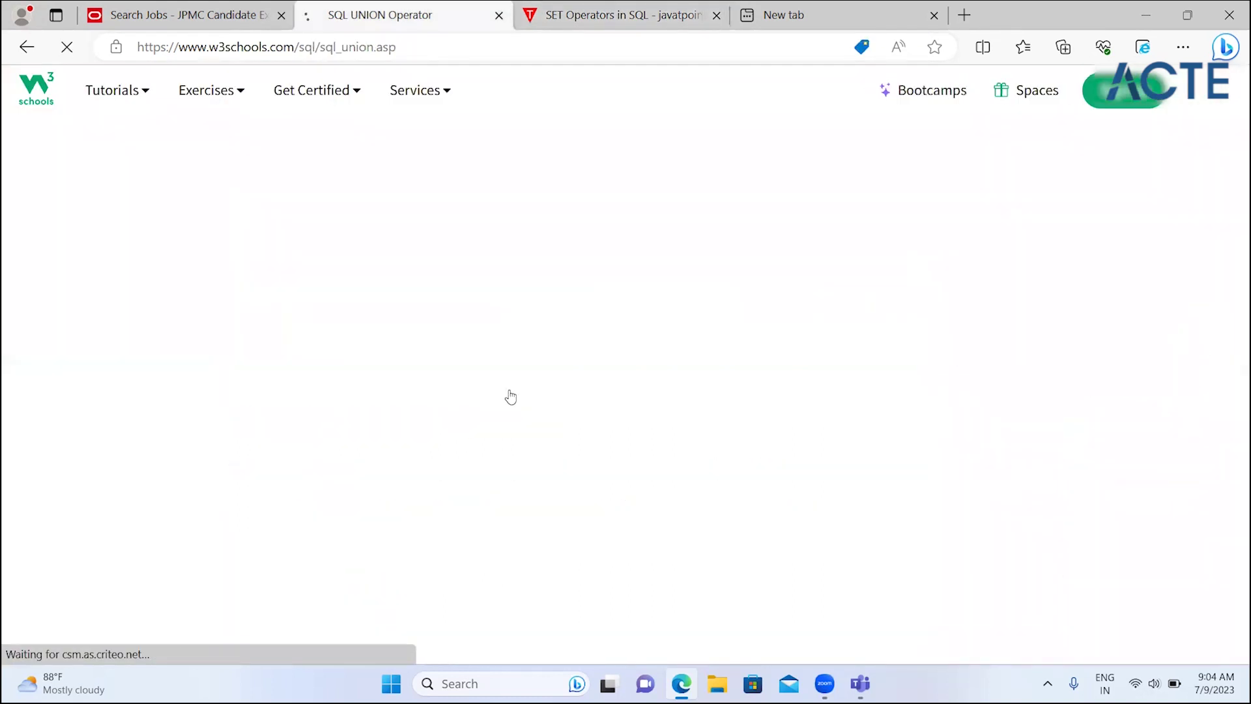
drag(1233, 168, 1232, 304)
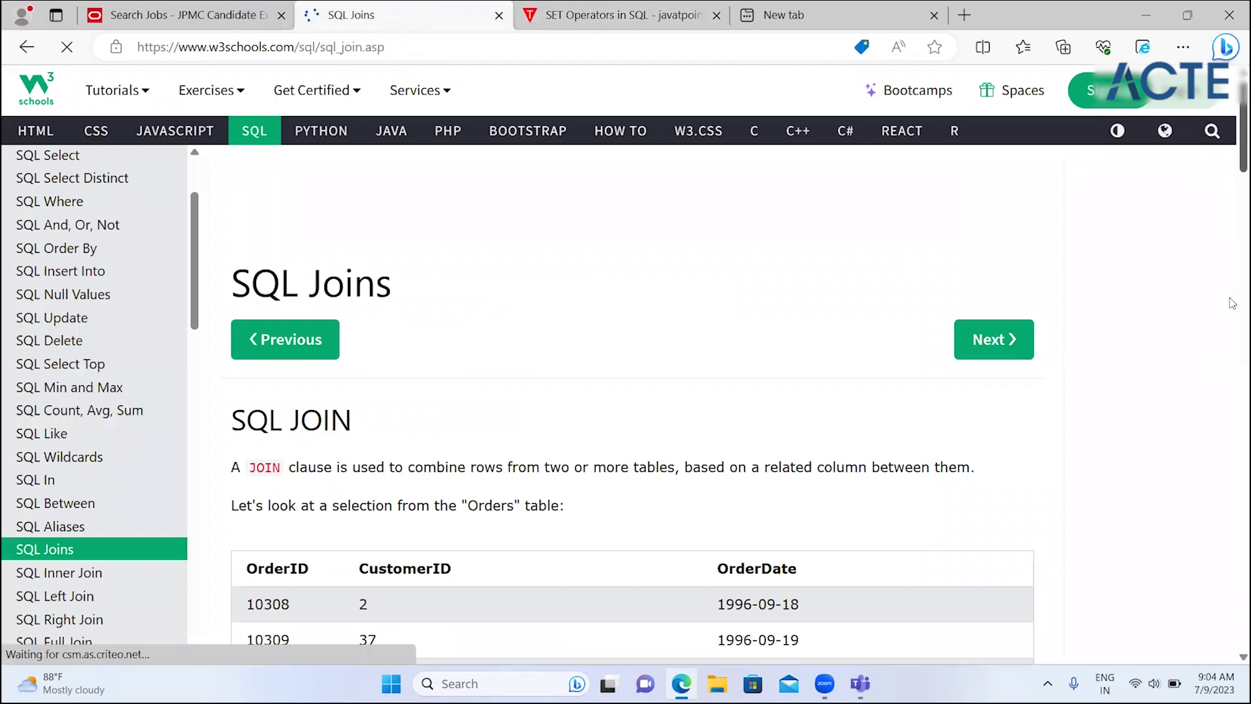
scroll(1232, 304, down, 1)
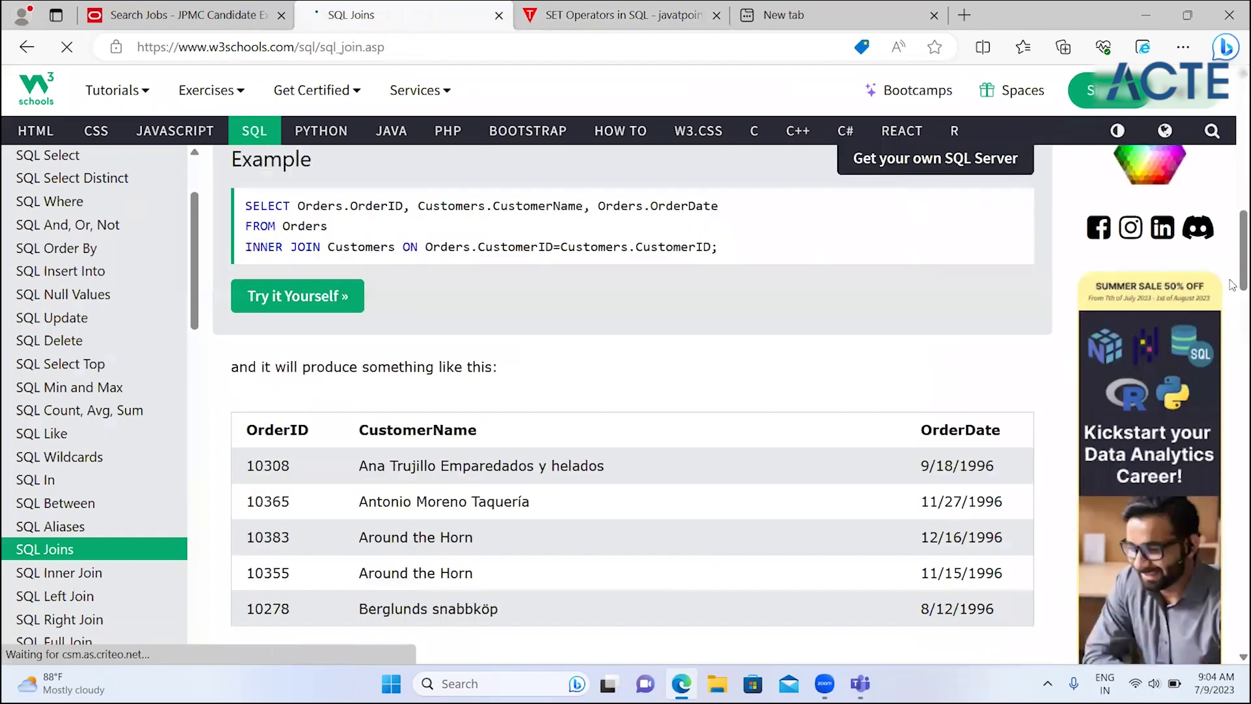
scroll(1232, 391, down, 3)
scroll(1232, 404, down, 5)
scroll(730, 280, down, 3)
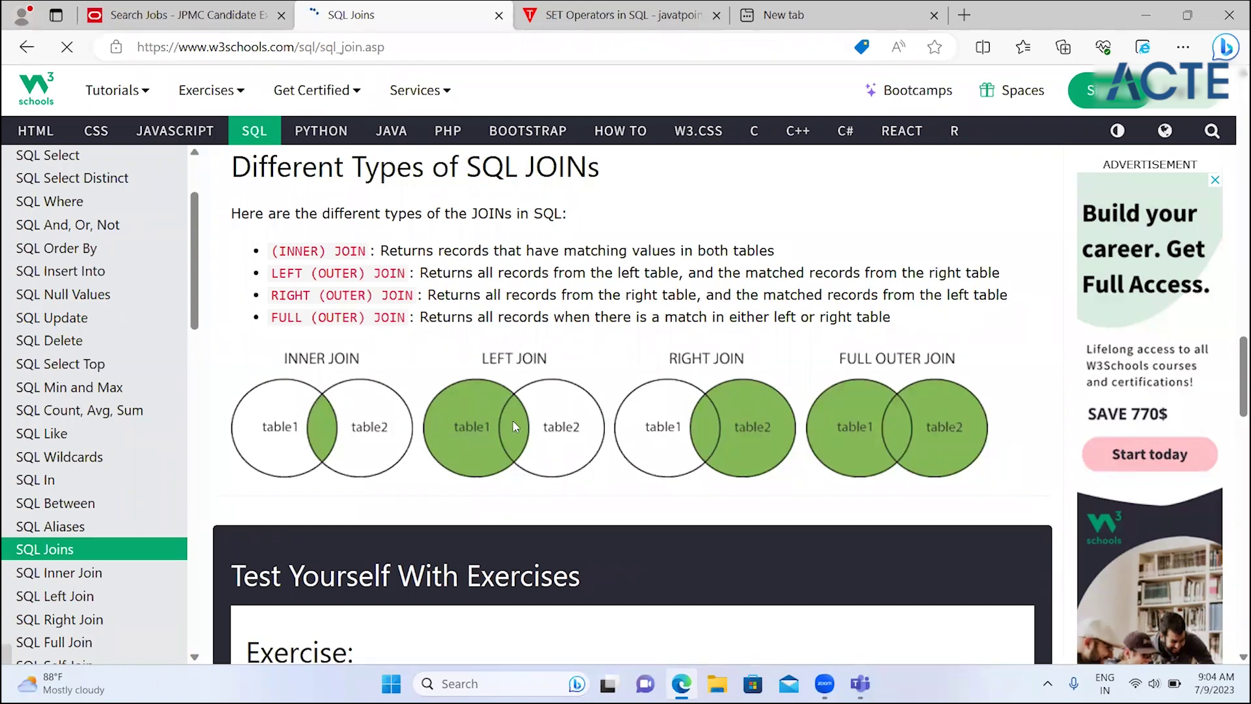
- Return to the javatpoint SET Operators page and read past the diagram and rules
click(598, 32)
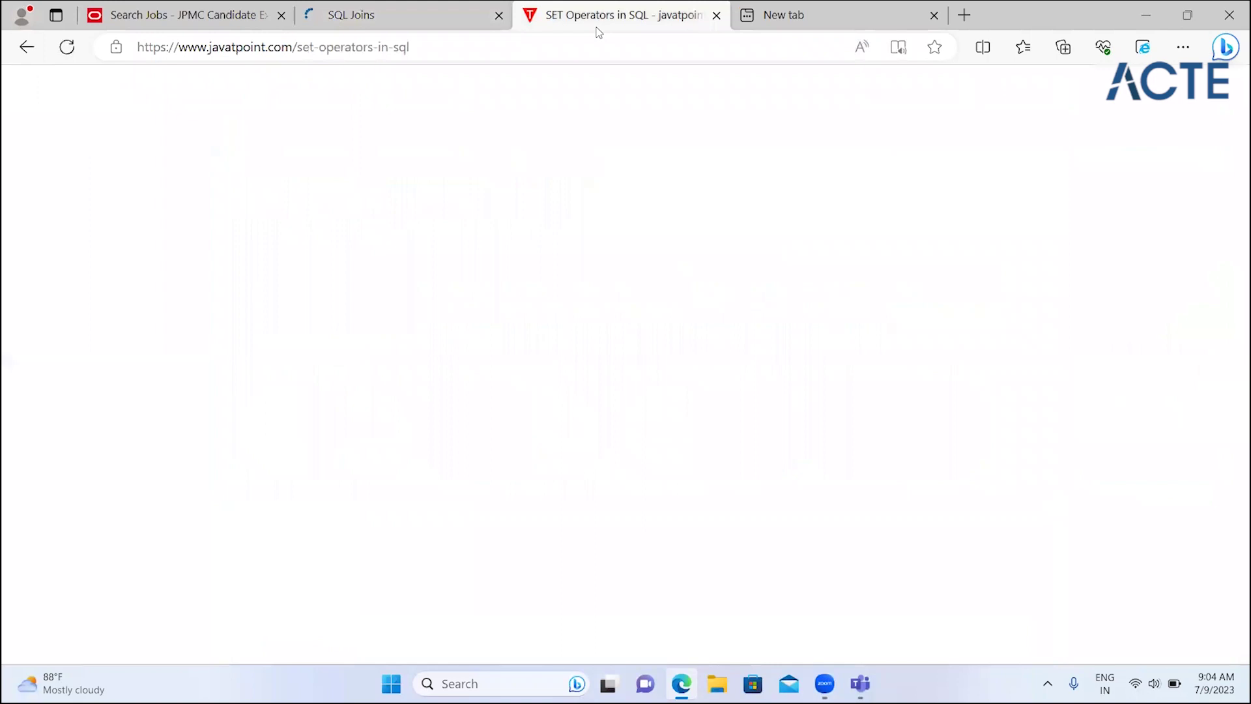
click(490, 489)
scroll(491, 488, down, 1)
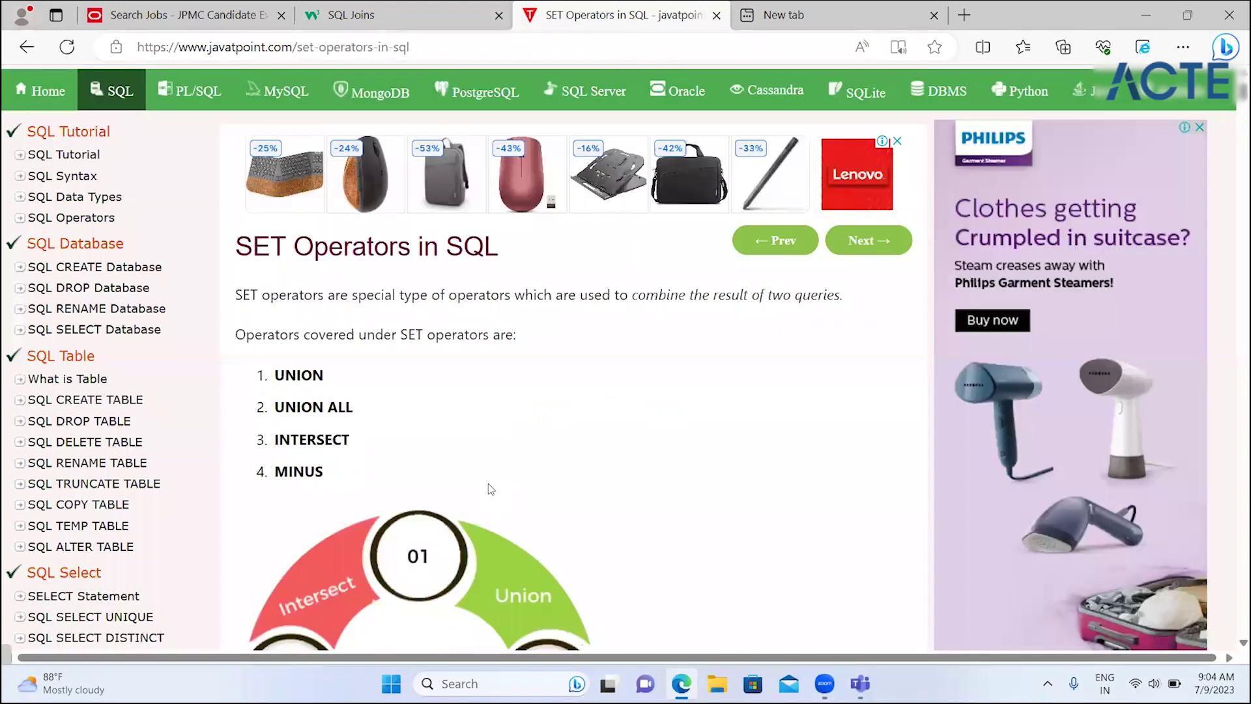
scroll(490, 489, down, 7)
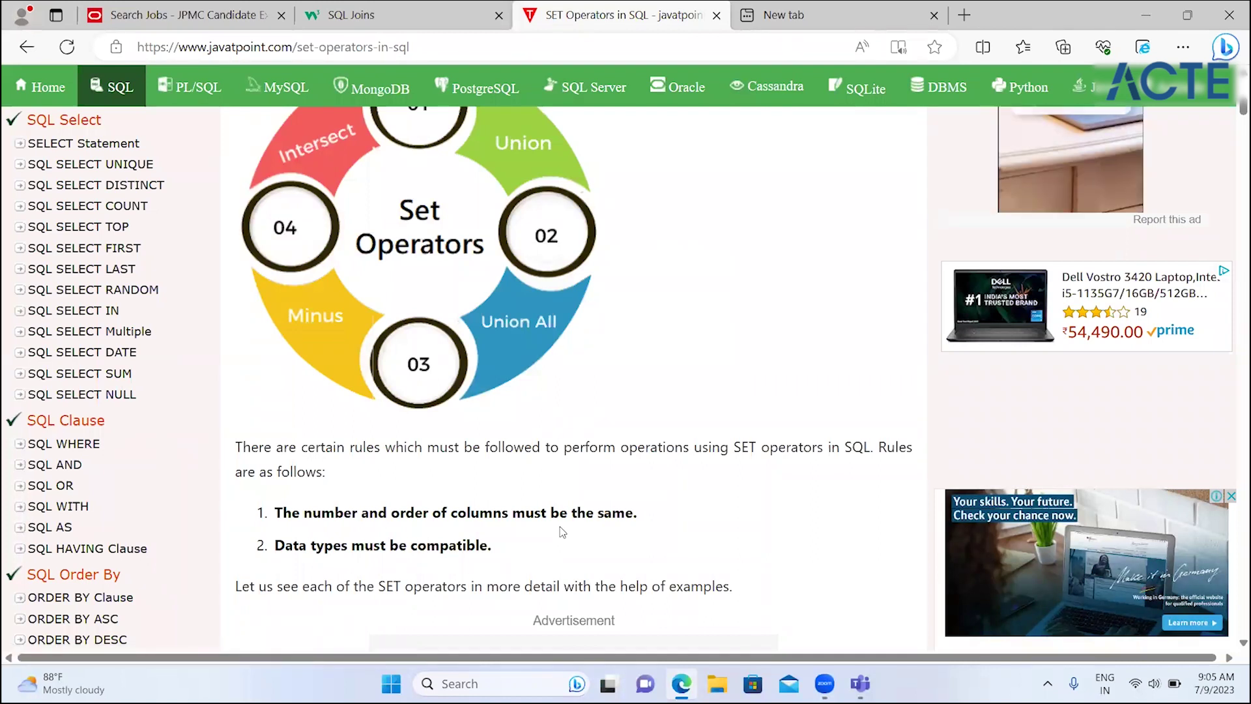
- Scroll through sample Tables 1–4 to the UNION Example 1 query on t_employees and t2_employees
scroll(562, 531, down, 5)
scroll(562, 532, down, 2)
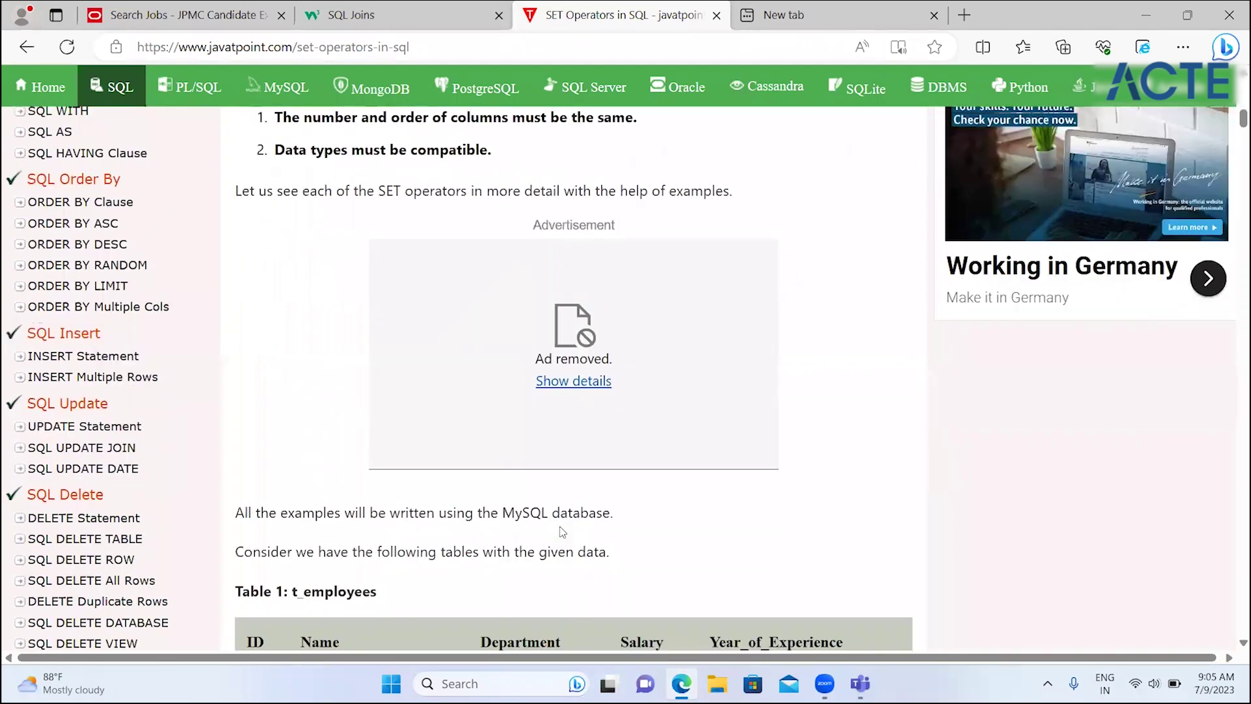
scroll(562, 531, down, 3)
scroll(562, 532, down, 2)
scroll(562, 531, down, 1)
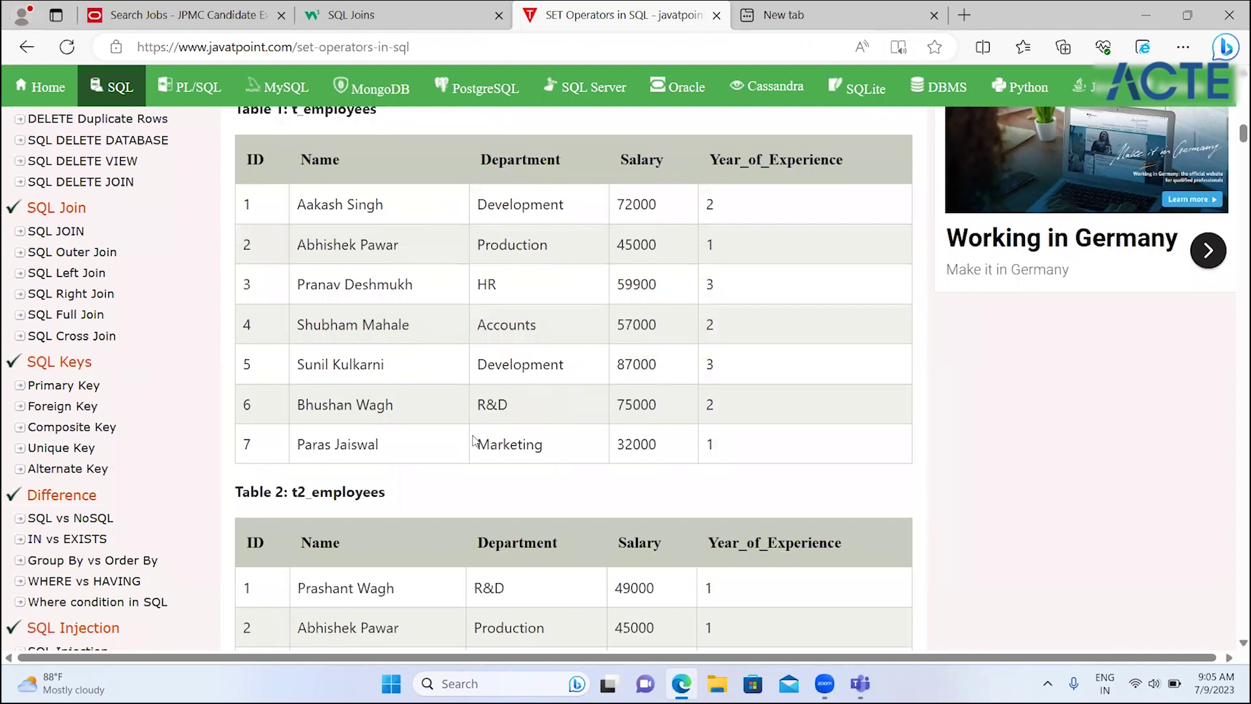
scroll(606, 495, down, 2)
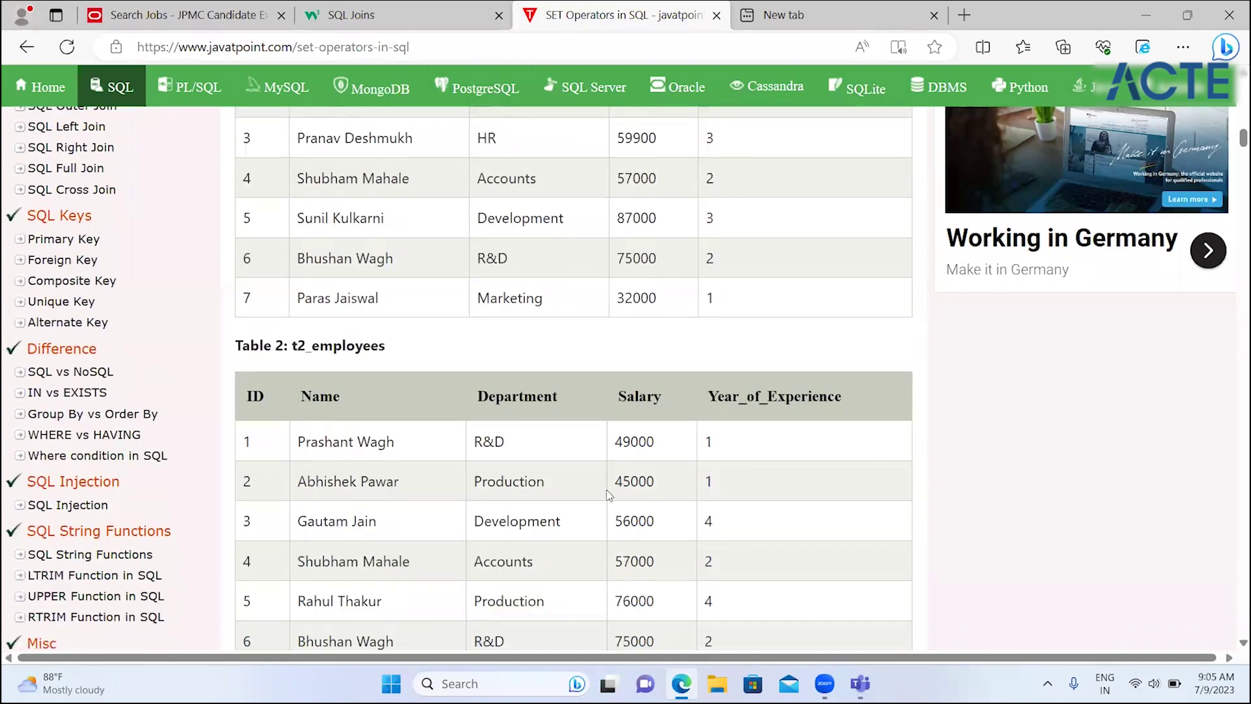
scroll(331, 551, up, 2)
scroll(331, 550, down, 1)
scroll(331, 550, down, 6)
scroll(332, 550, down, 3)
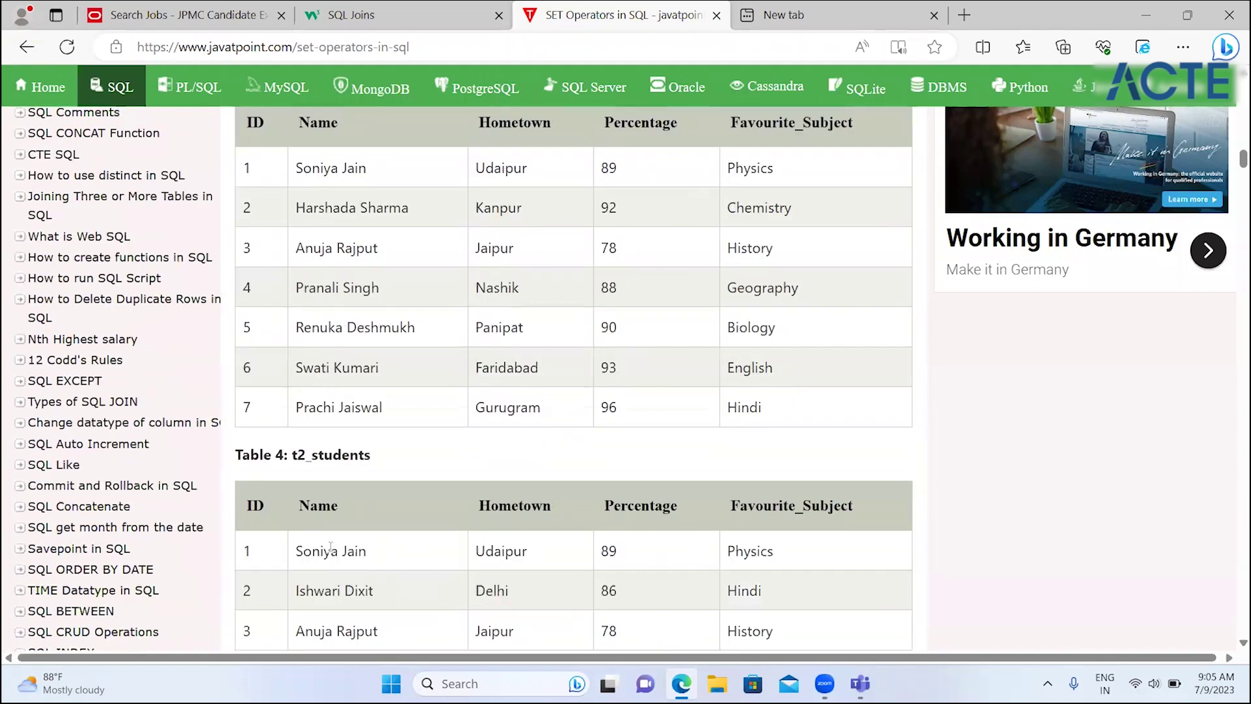
scroll(332, 551, down, 1)
scroll(332, 550, down, 1)
scroll(331, 549, down, 5)
scroll(331, 547, up, 2)
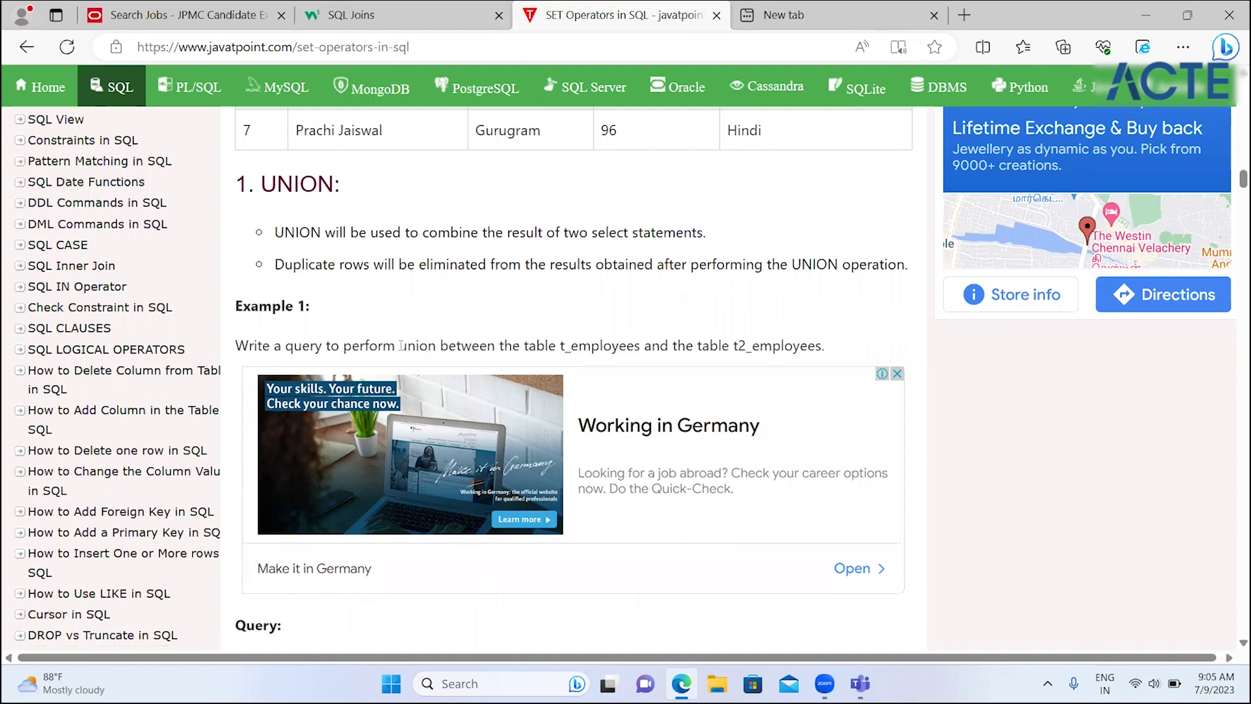
- Scroll back and forth through the t2_employees and t_students sample tables
scroll(400, 345, down, 1)
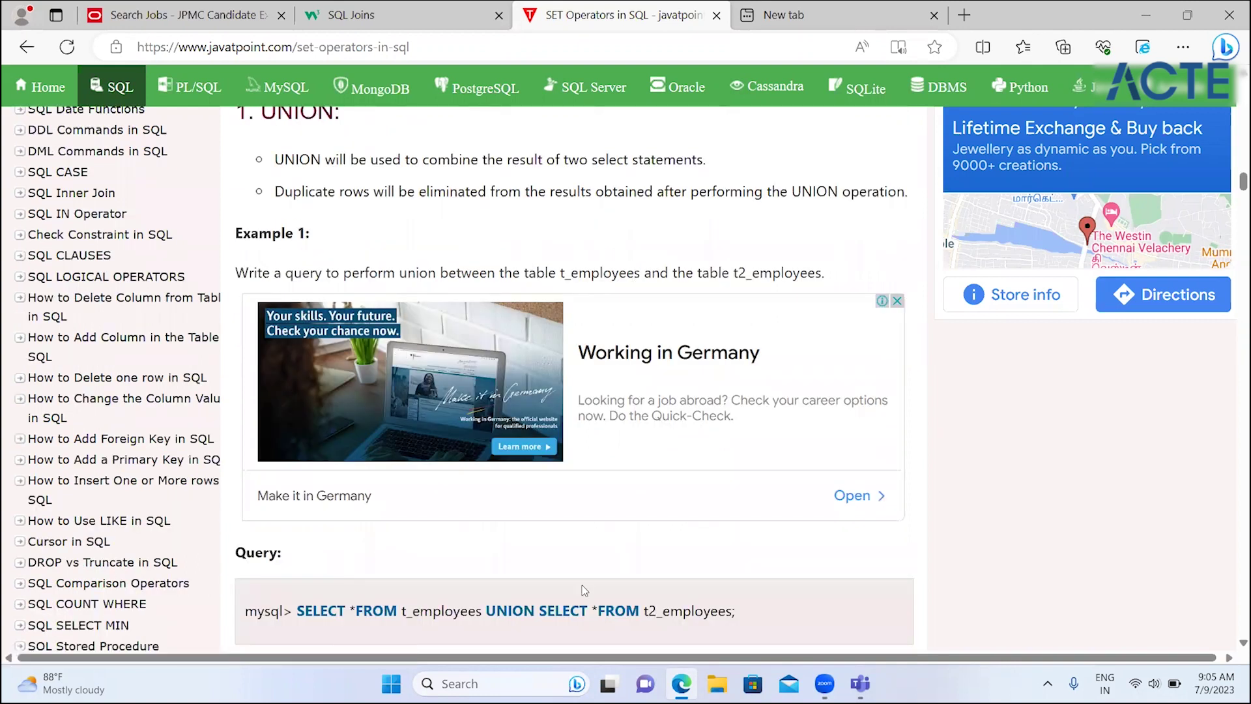
scroll(580, 600, down, 5)
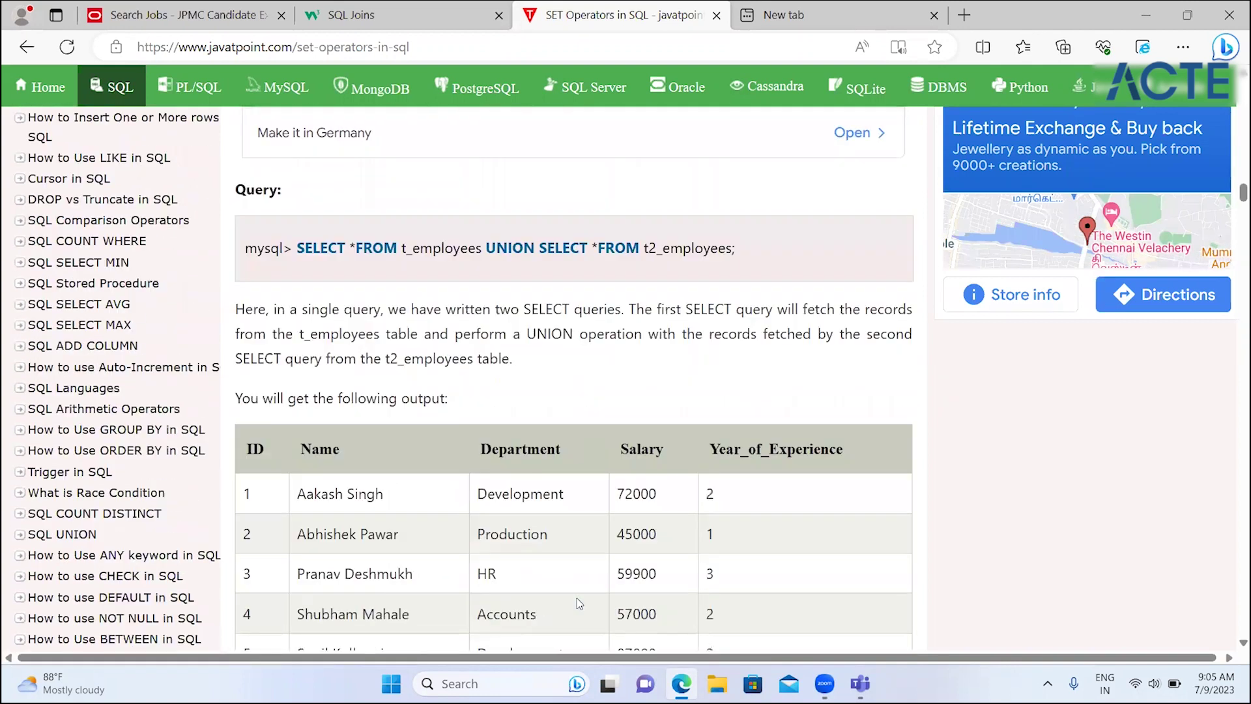
scroll(579, 603, down, 2)
scroll(579, 603, down, 2)
scroll(579, 603, down, 2)
scroll(393, 377, up, 2)
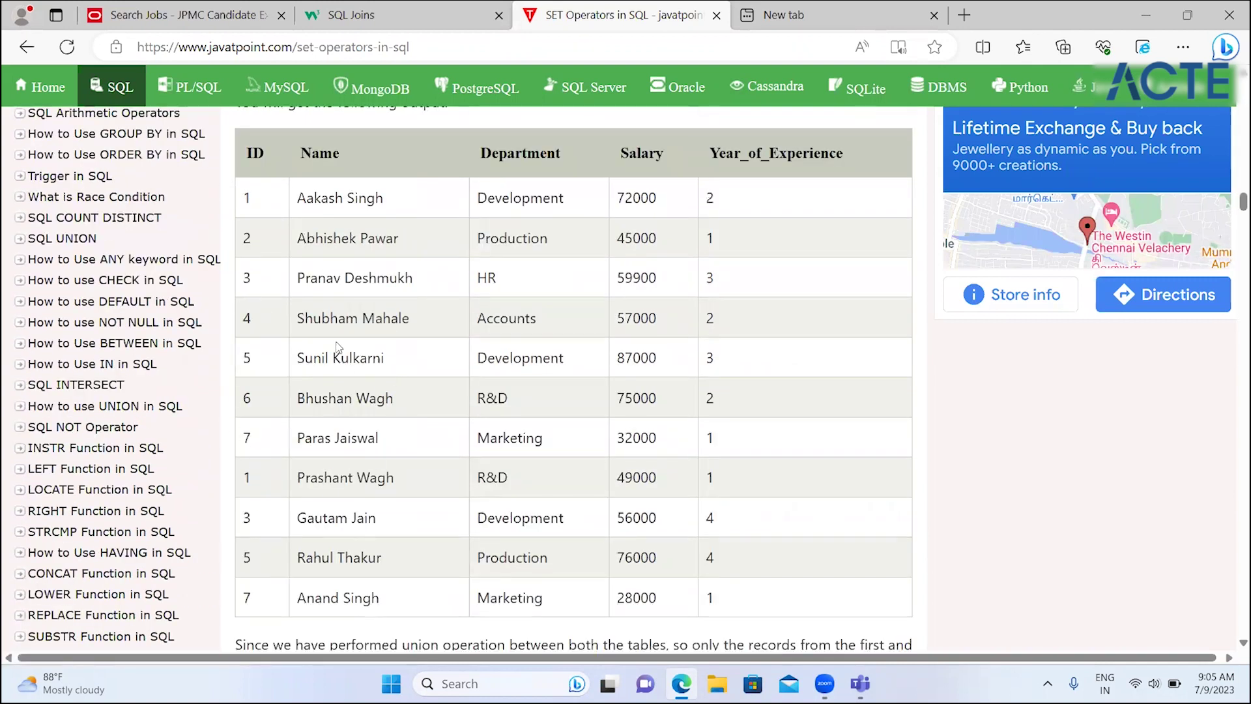
scroll(424, 551, up, 2)
scroll(424, 551, up, 5)
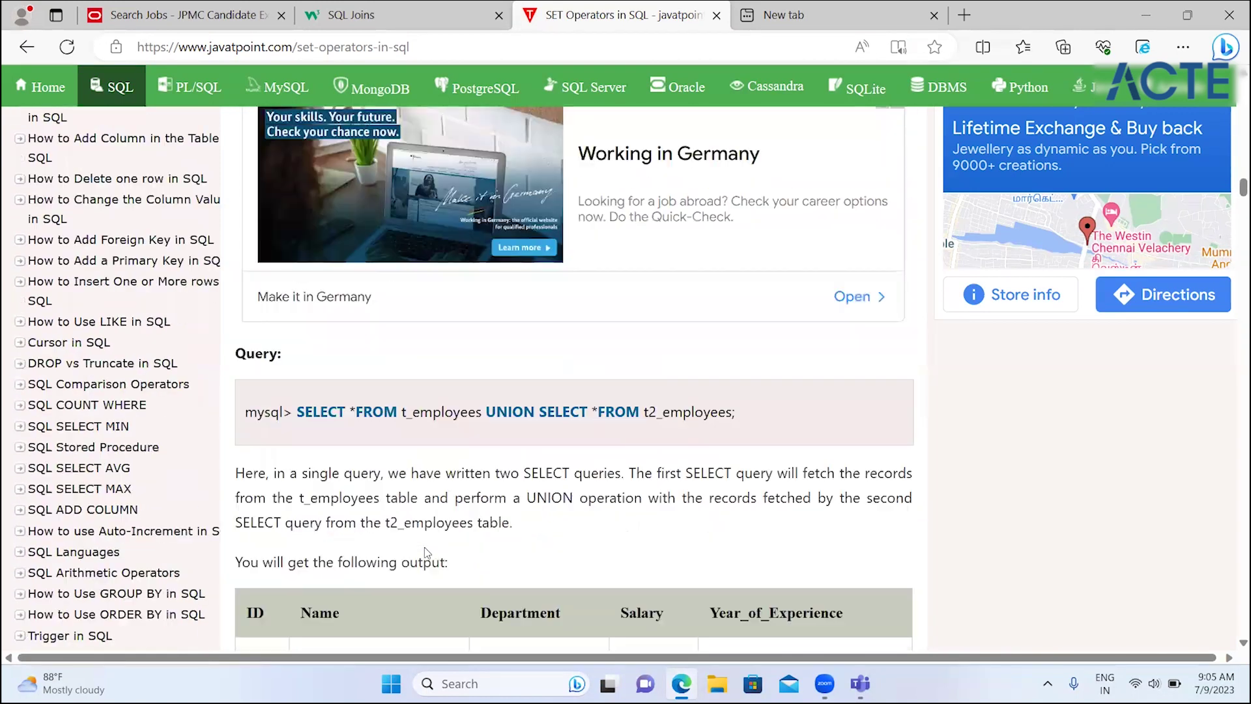
scroll(424, 548, up, 8)
scroll(424, 548, up, 3)
scroll(425, 547, up, 2)
scroll(424, 547, up, 2)
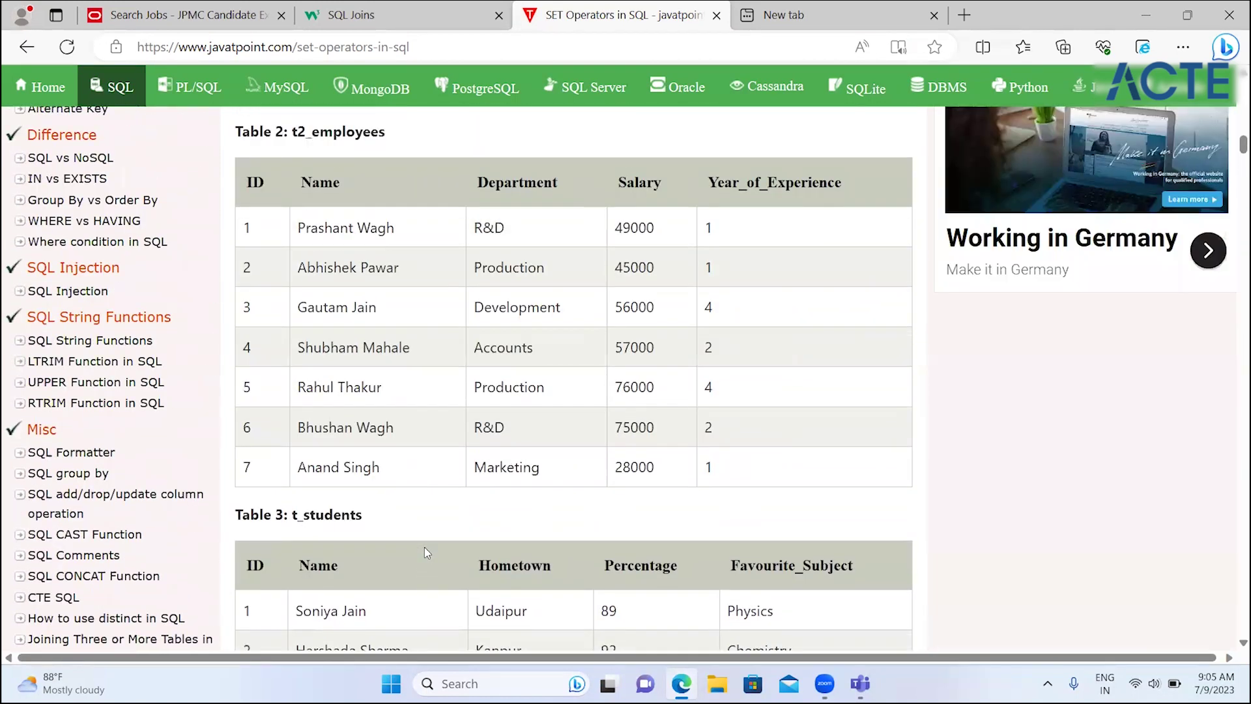
scroll(424, 548, up, 2)
scroll(424, 547, up, 1)
scroll(424, 547, up, 1)
scroll(424, 547, down, 1)
scroll(424, 547, down, 2)
scroll(424, 548, up, 1)
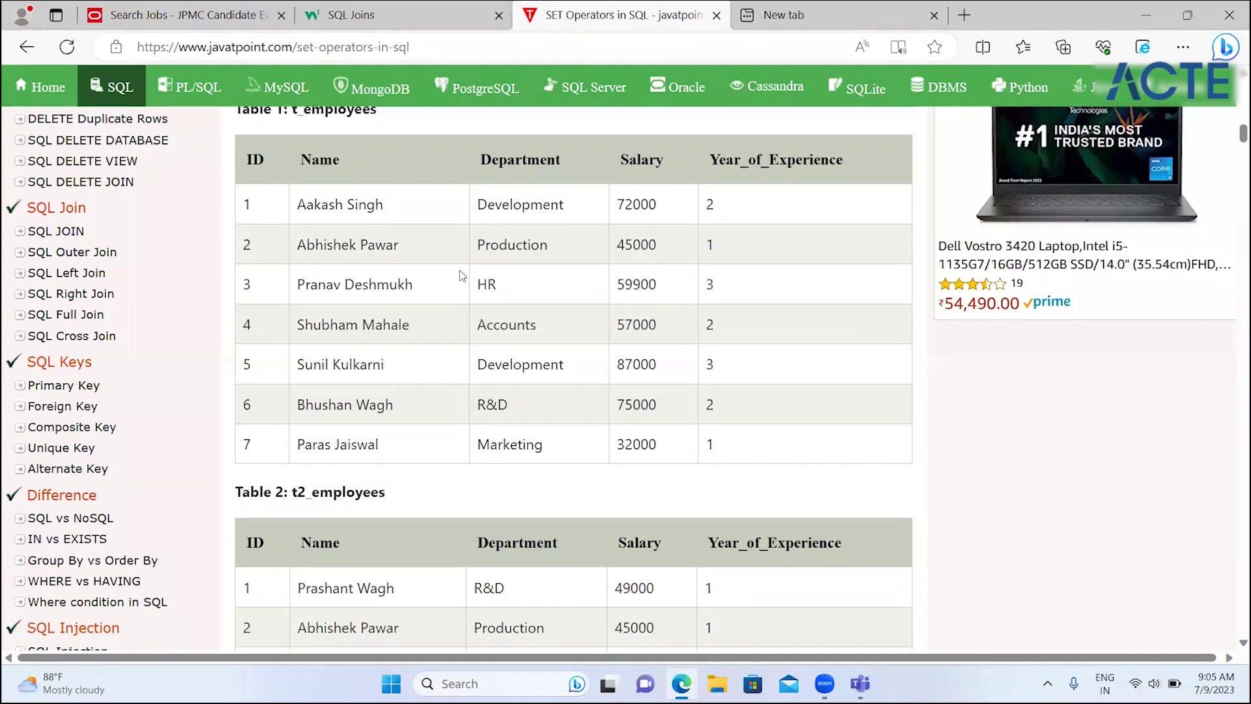
scroll(400, 600, down, 1)
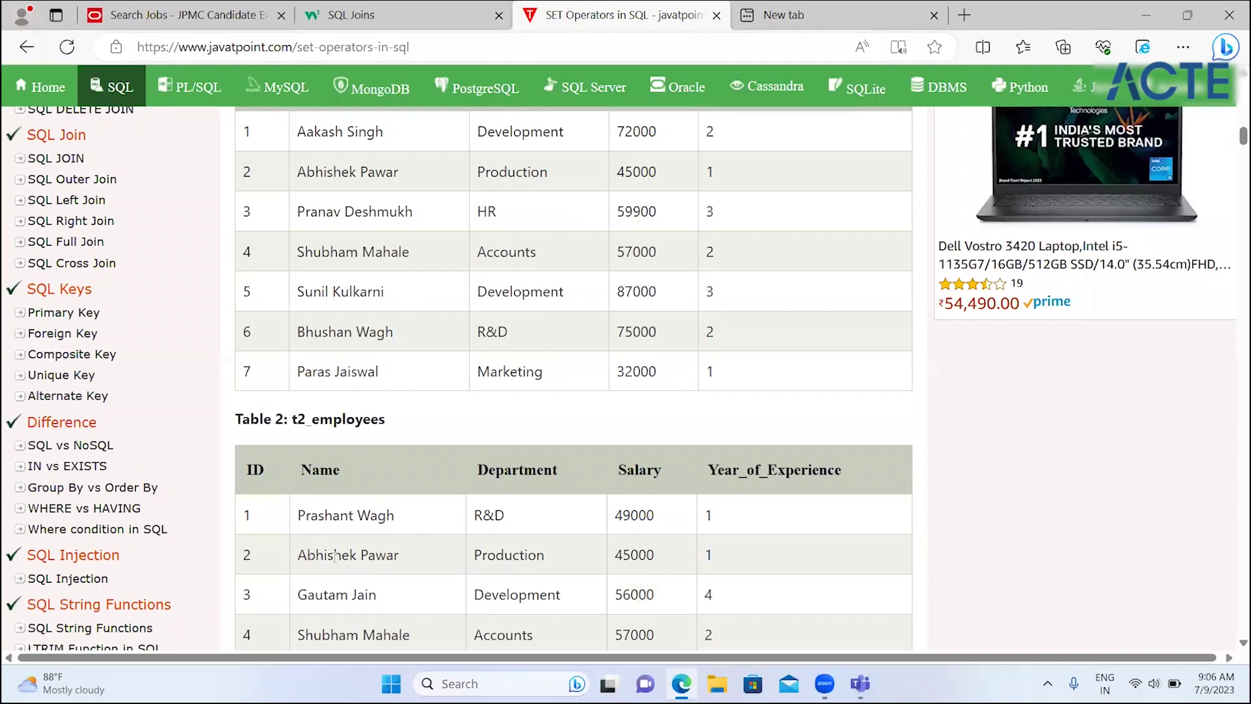
- Highlight the employee name repeated in Table 1 and Table 2, then clear the selections
drag(306, 555, 397, 555)
click(392, 171)
mouse_move(391, 171)
mouse_down()
mouse_move(304, 172)
mouse_move(396, 171)
mouse_up()
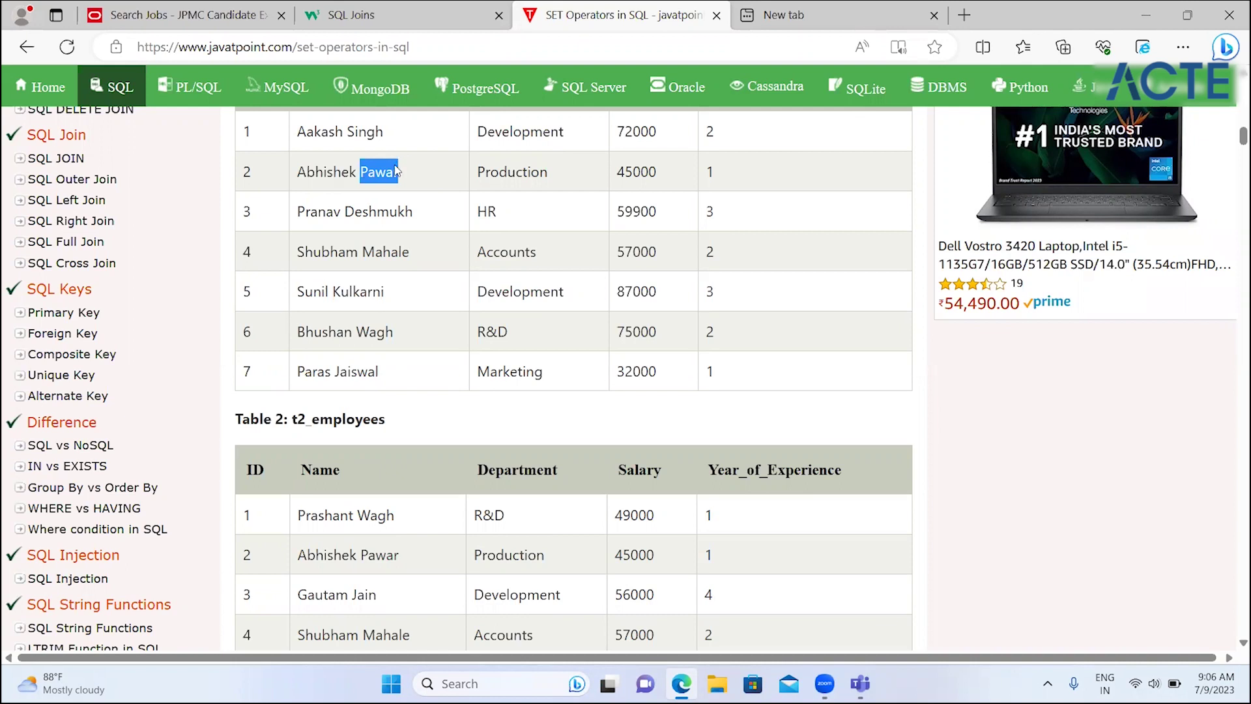
click(421, 598)
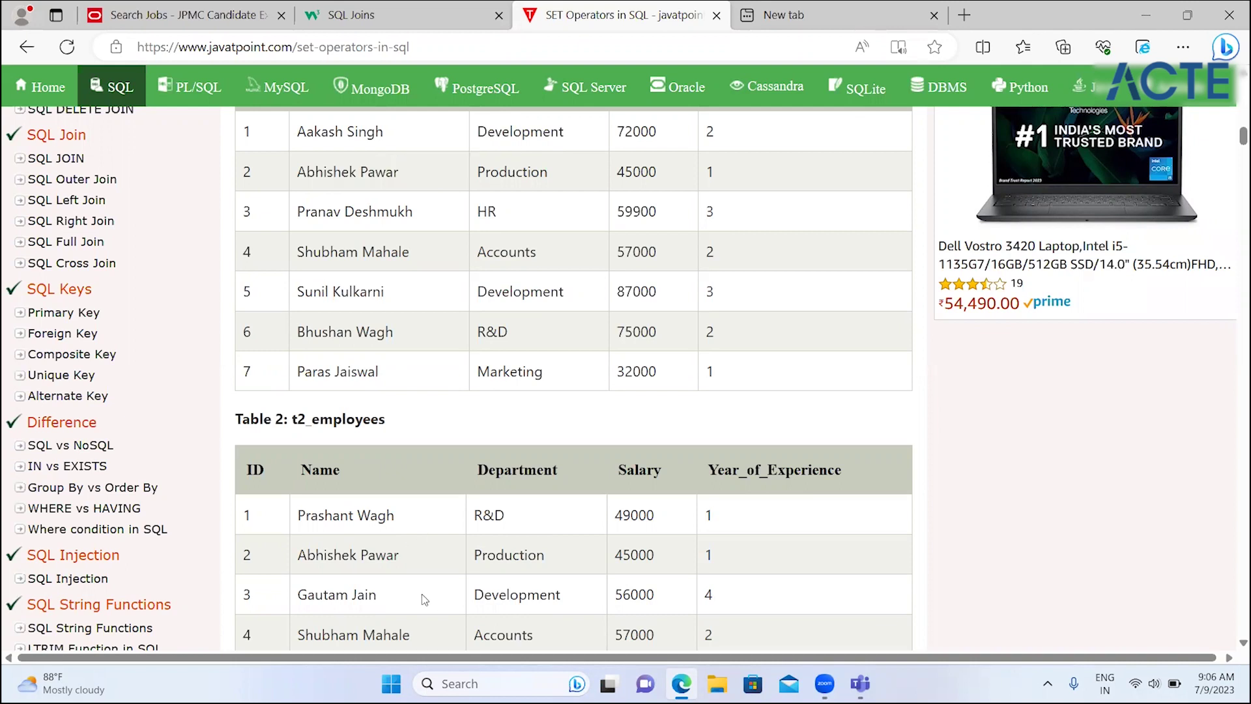
scroll(421, 598, down, 2)
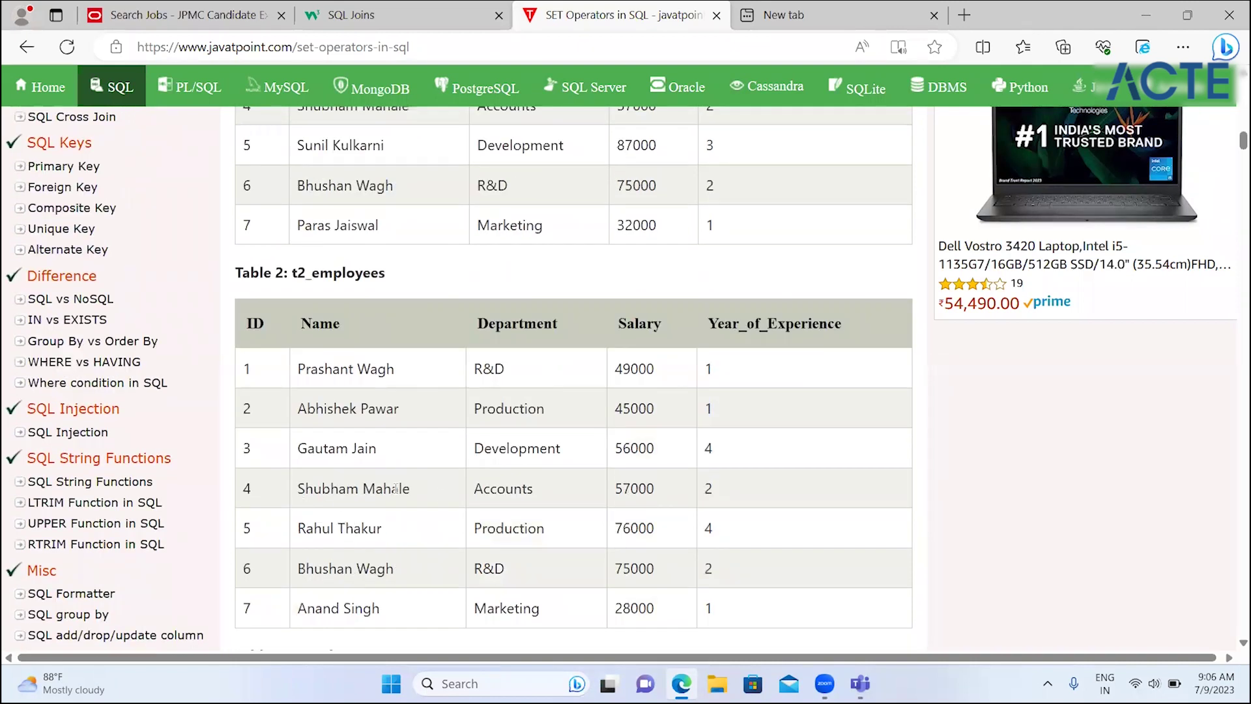
drag(396, 489, 306, 489)
click(372, 122)
scroll(369, 147, up, 1)
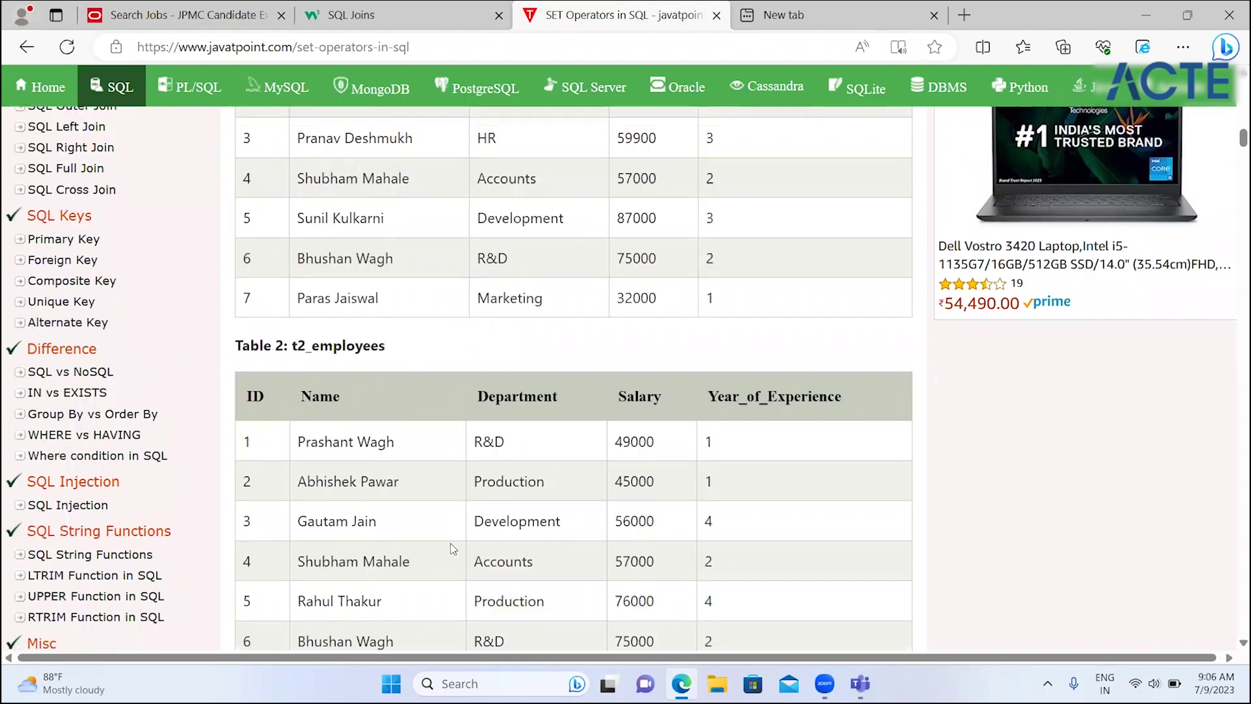
- Scroll past the UNION Example 1 output to the Example 2 t_students UNION query
scroll(450, 542, down, 1)
scroll(451, 542, down, 1)
scroll(451, 542, down, 5)
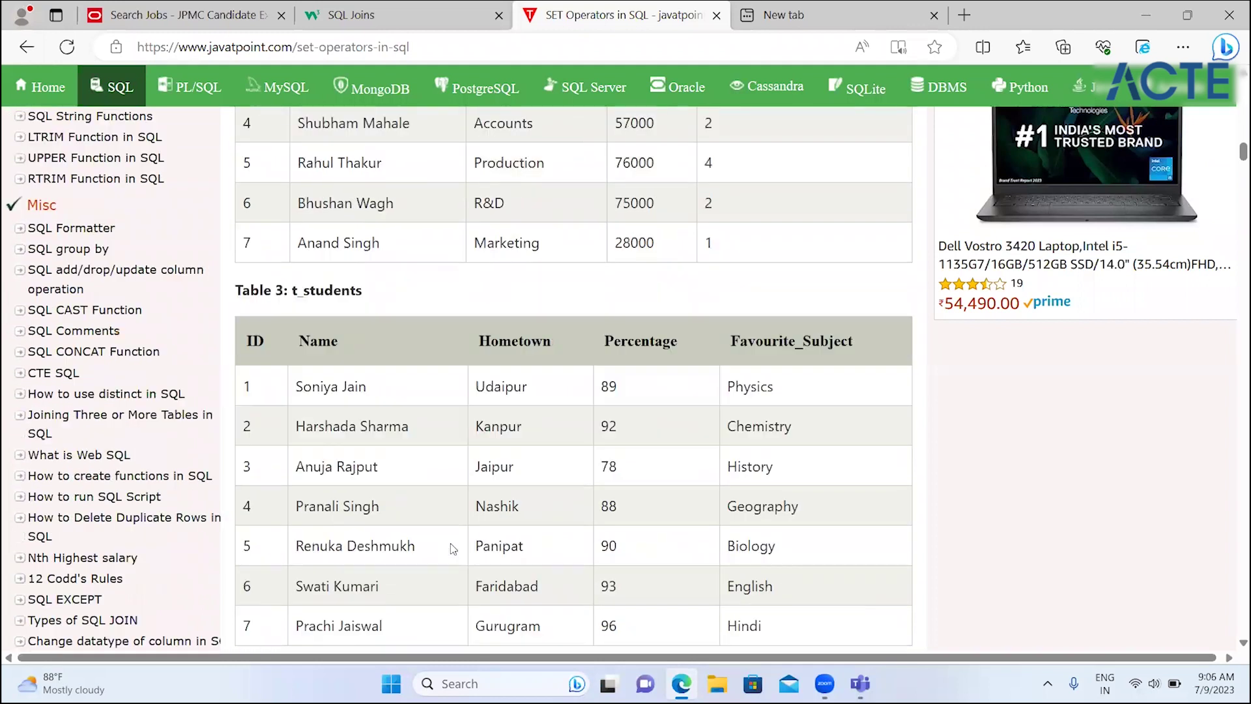
scroll(452, 548, down, 5)
scroll(453, 548, down, 2)
scroll(453, 548, down, 1)
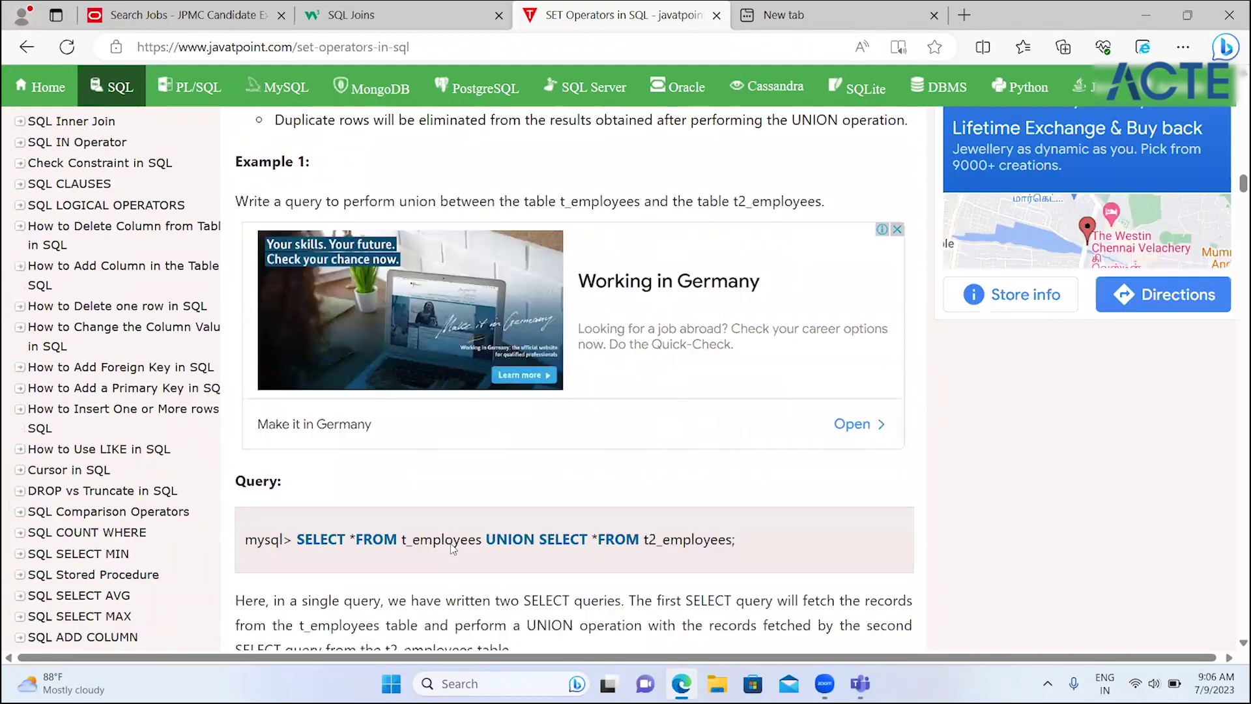
scroll(452, 548, down, 2)
scroll(452, 548, down, 1)
scroll(453, 548, down, 3)
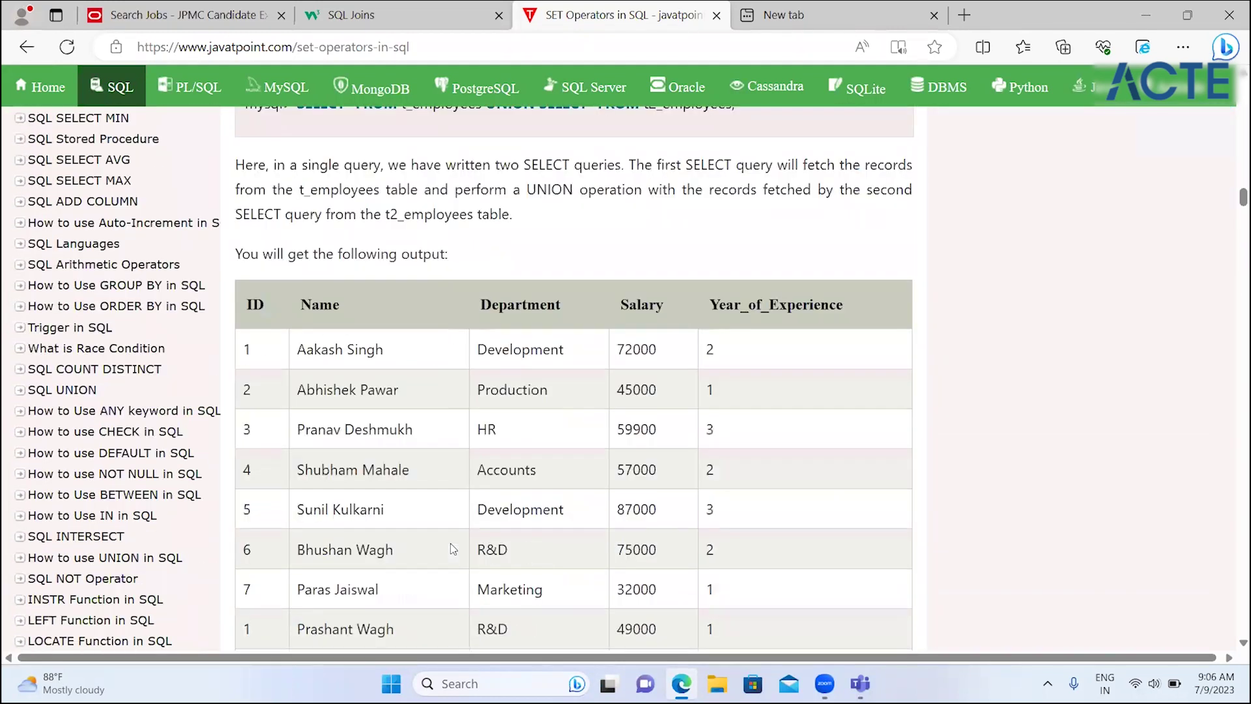
scroll(453, 548, down, 3)
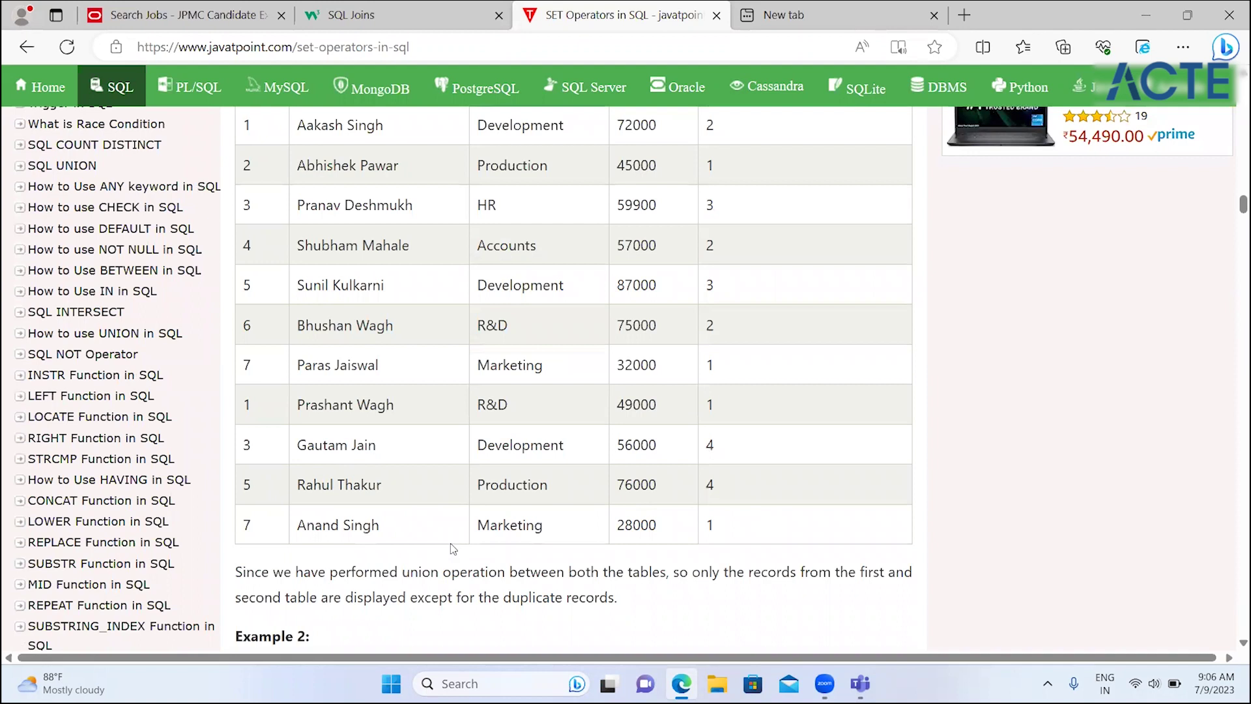
scroll(453, 548, down, 2)
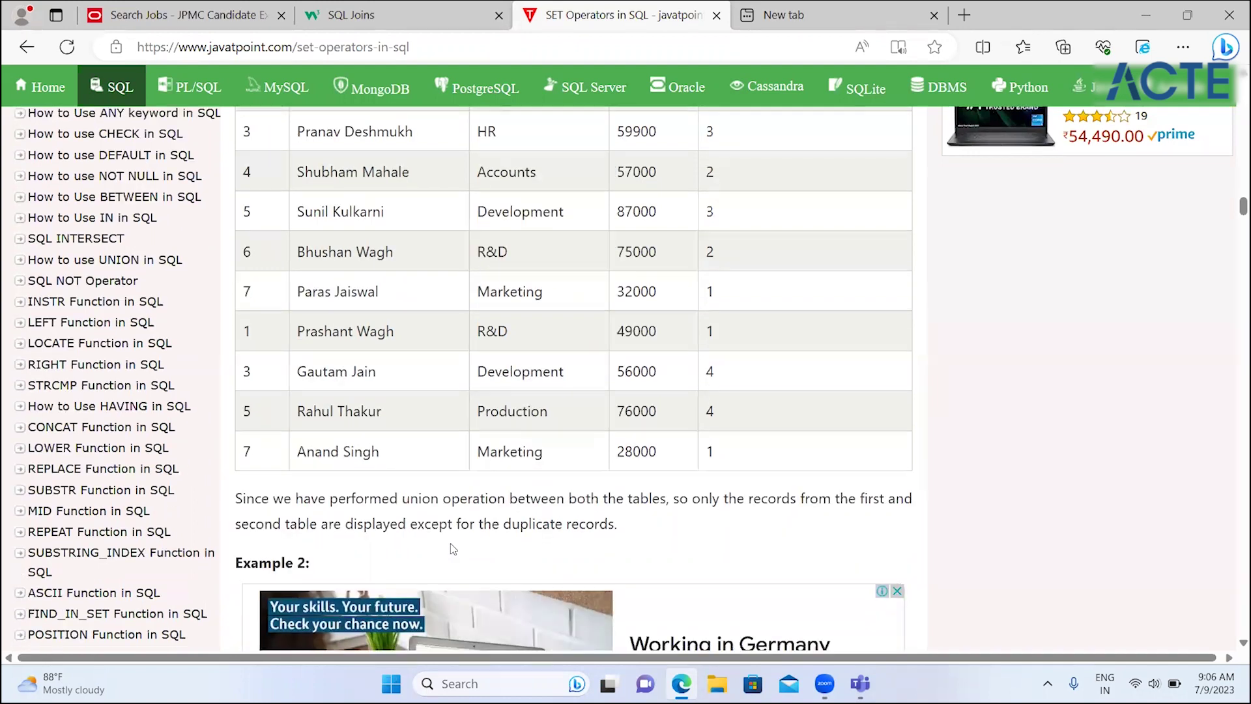
scroll(453, 548, up, 2)
scroll(453, 547, up, 1)
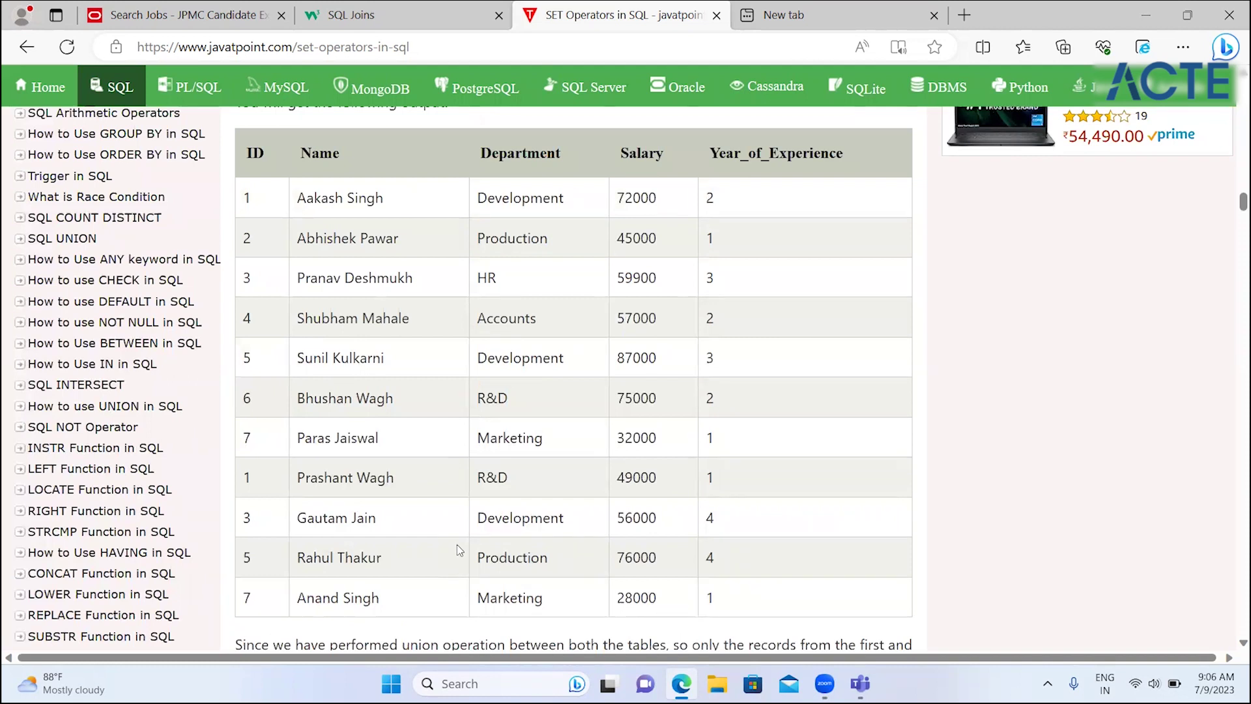
scroll(456, 544, down, 3)
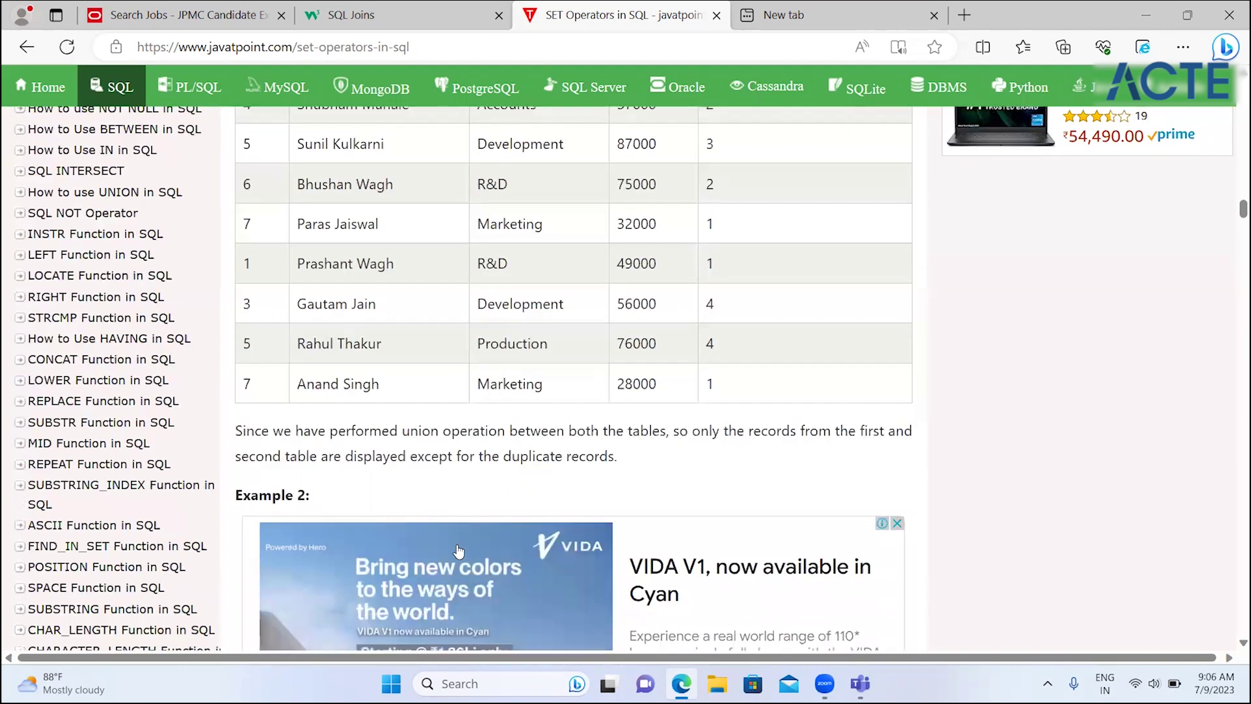
scroll(459, 550, down, 3)
scroll(456, 551, up, 2)
scroll(449, 586, up, 1)
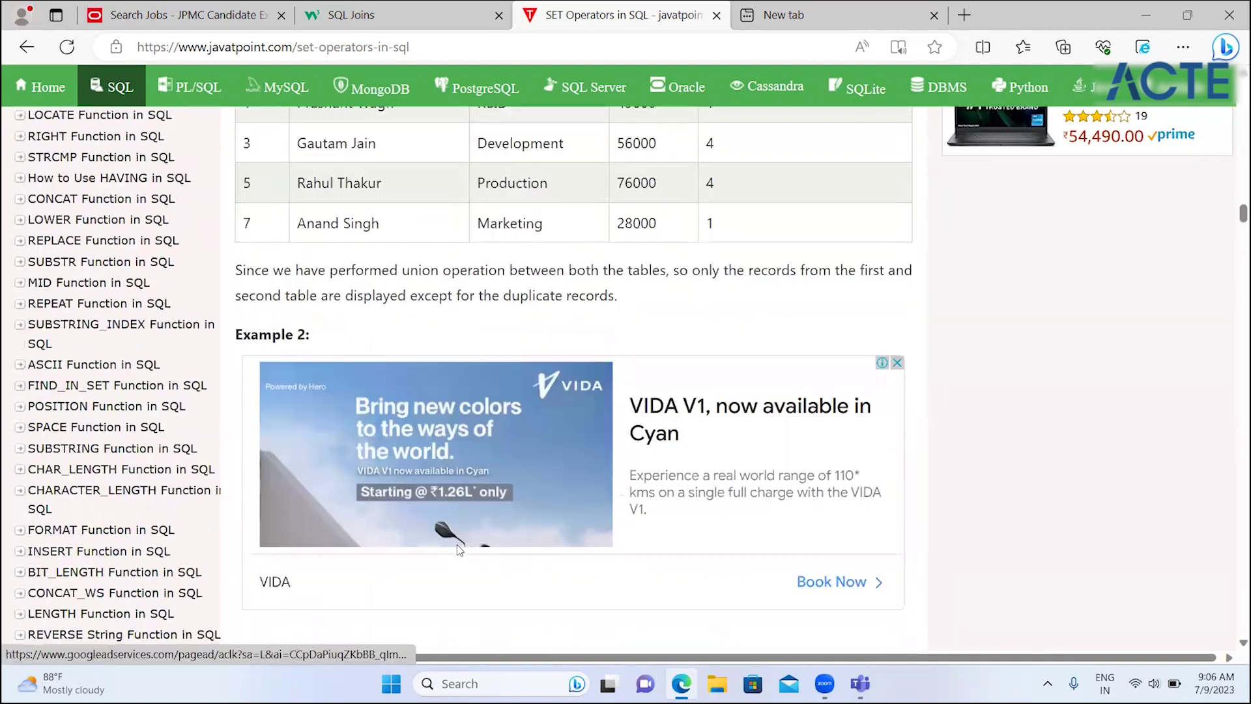
scroll(265, 601, up, 5)
scroll(265, 602, down, 1)
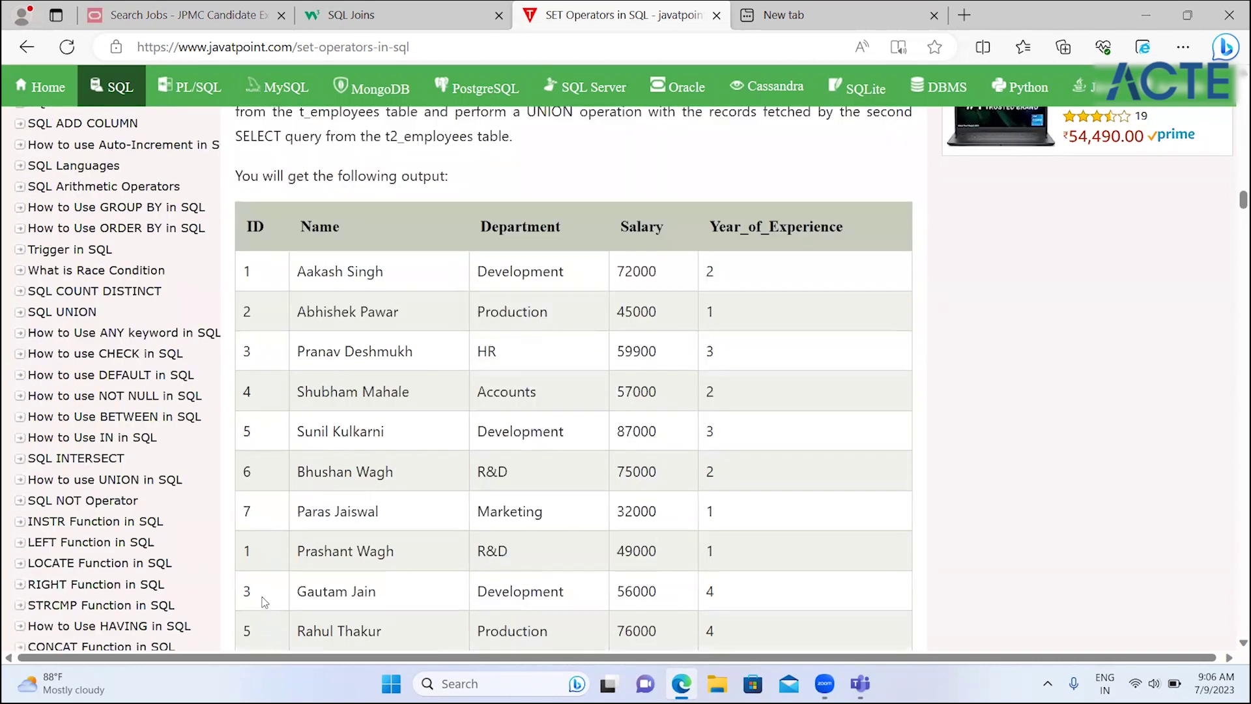
scroll(280, 567, down, 1)
scroll(300, 528, down, 1)
scroll(303, 519, down, 1)
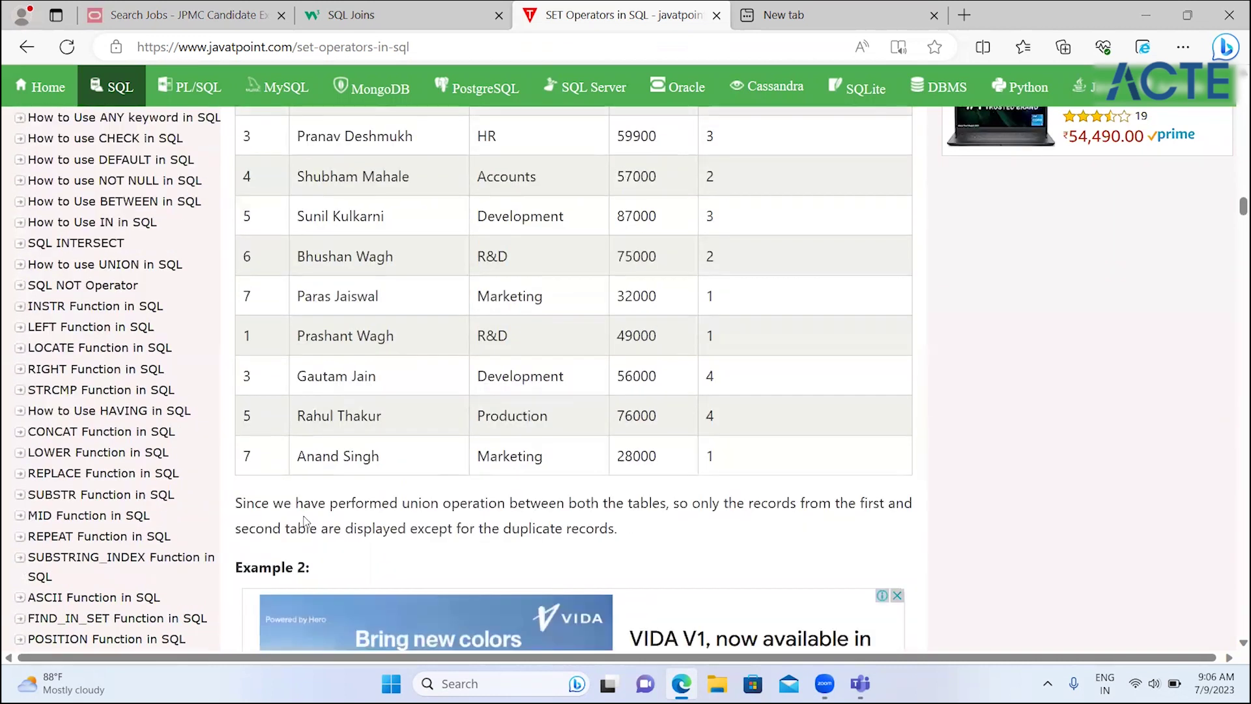
scroll(303, 519, down, 1)
scroll(303, 518, down, 2)
scroll(305, 520, down, 3)
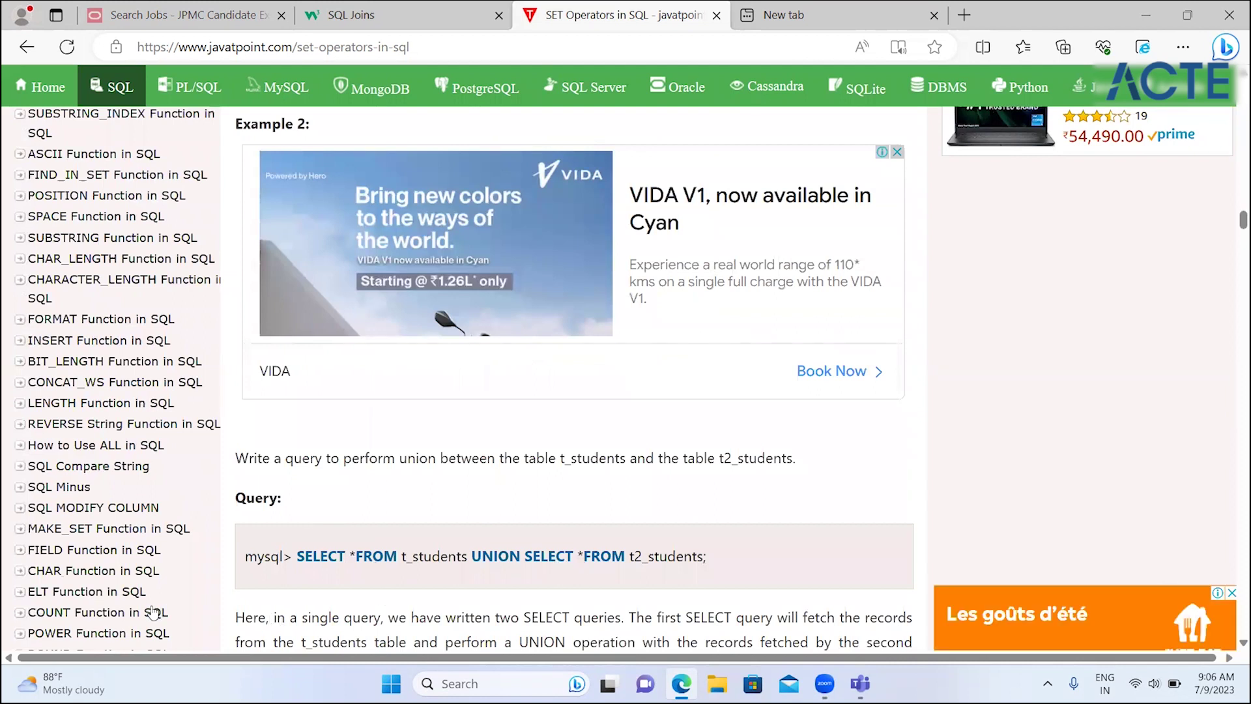
- Scroll back up to compare the t_students and t2_students tables (Tables 3 and 4)
scroll(527, 579, down, 1)
scroll(527, 579, up, 1)
scroll(527, 579, up, 1)
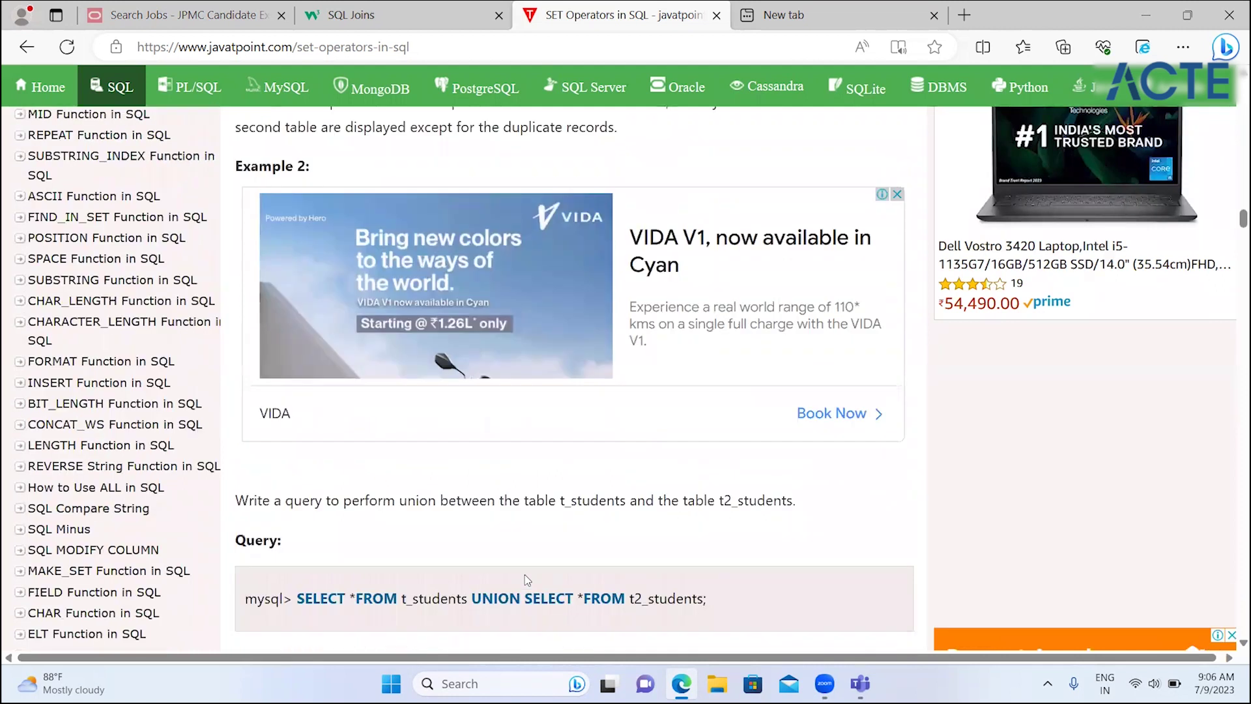
scroll(527, 580, up, 2)
scroll(527, 579, up, 5)
scroll(527, 579, up, 5)
scroll(527, 579, up, 4)
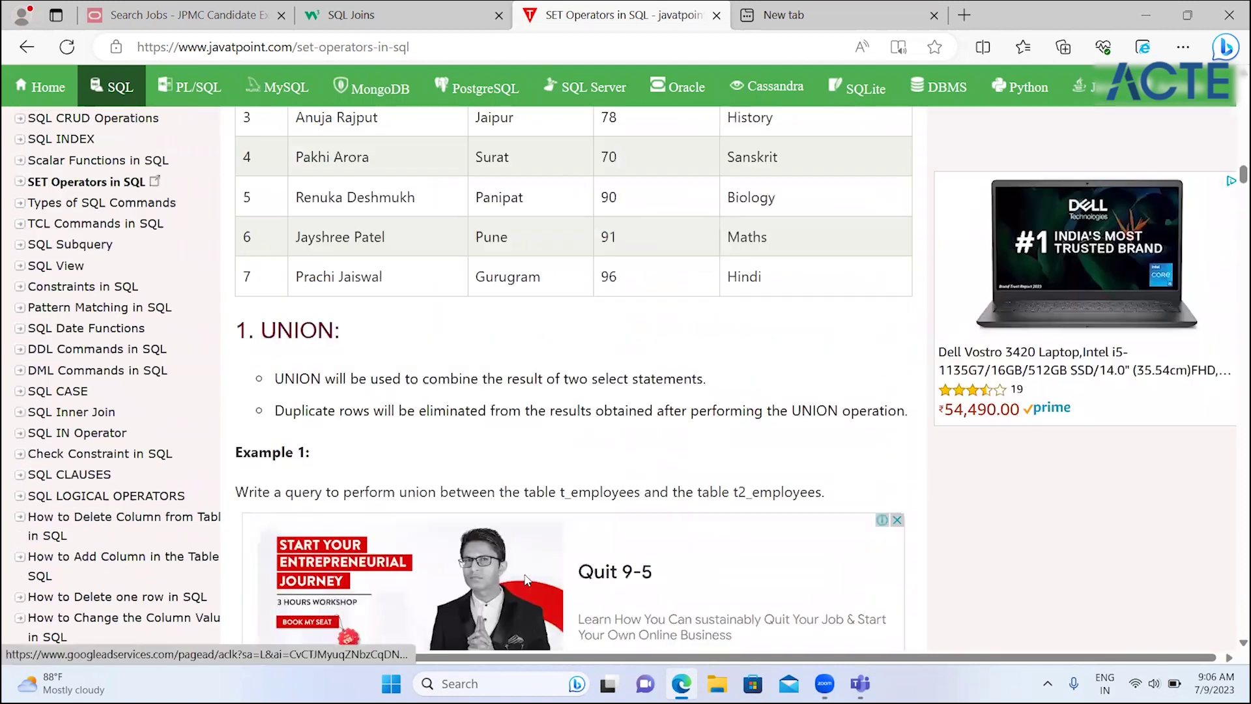
scroll(527, 579, up, 1)
scroll(527, 579, up, 4)
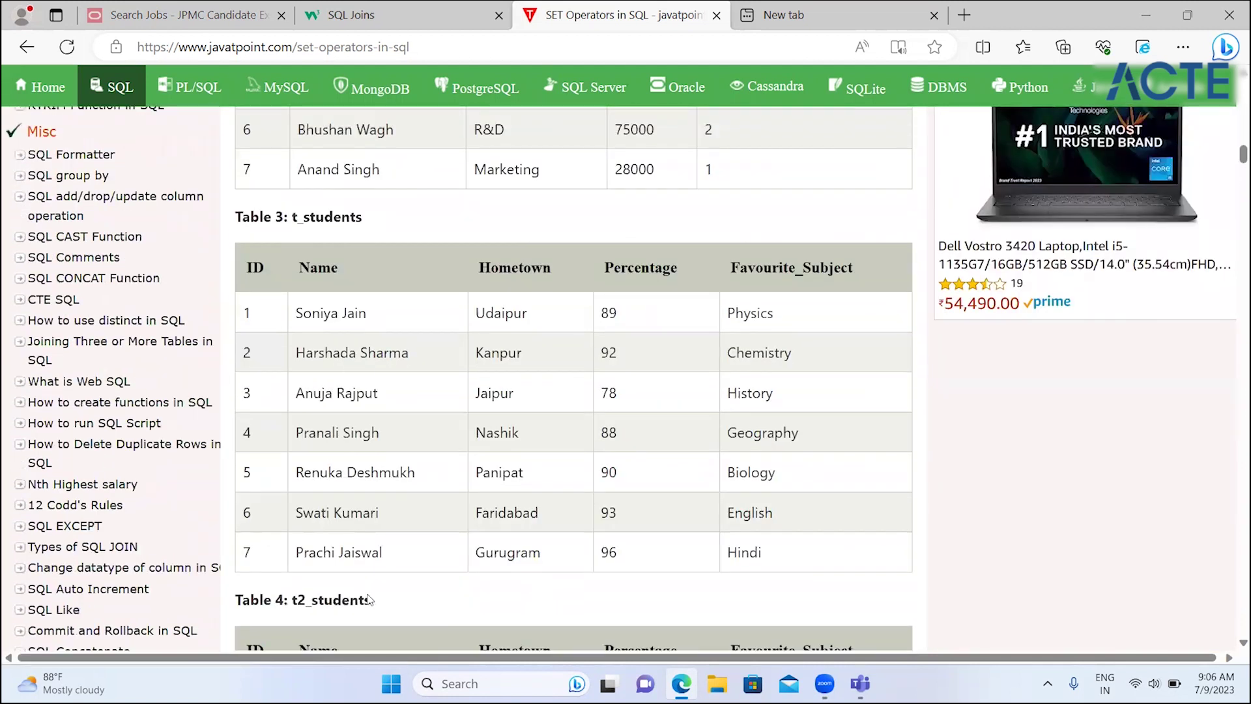
- Scroll down through the Example 2 UNION output toward the UNION ALL heading
scroll(370, 601, down, 3)
scroll(374, 607, down, 3)
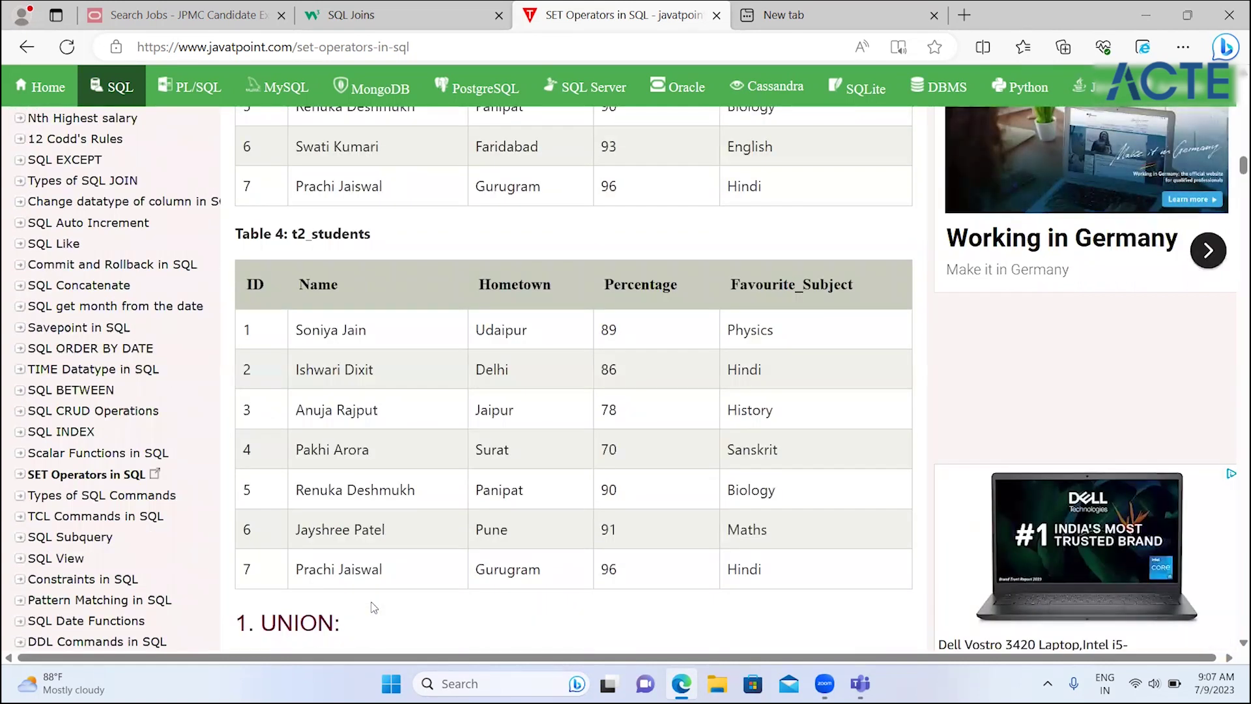
scroll(373, 607, down, 1)
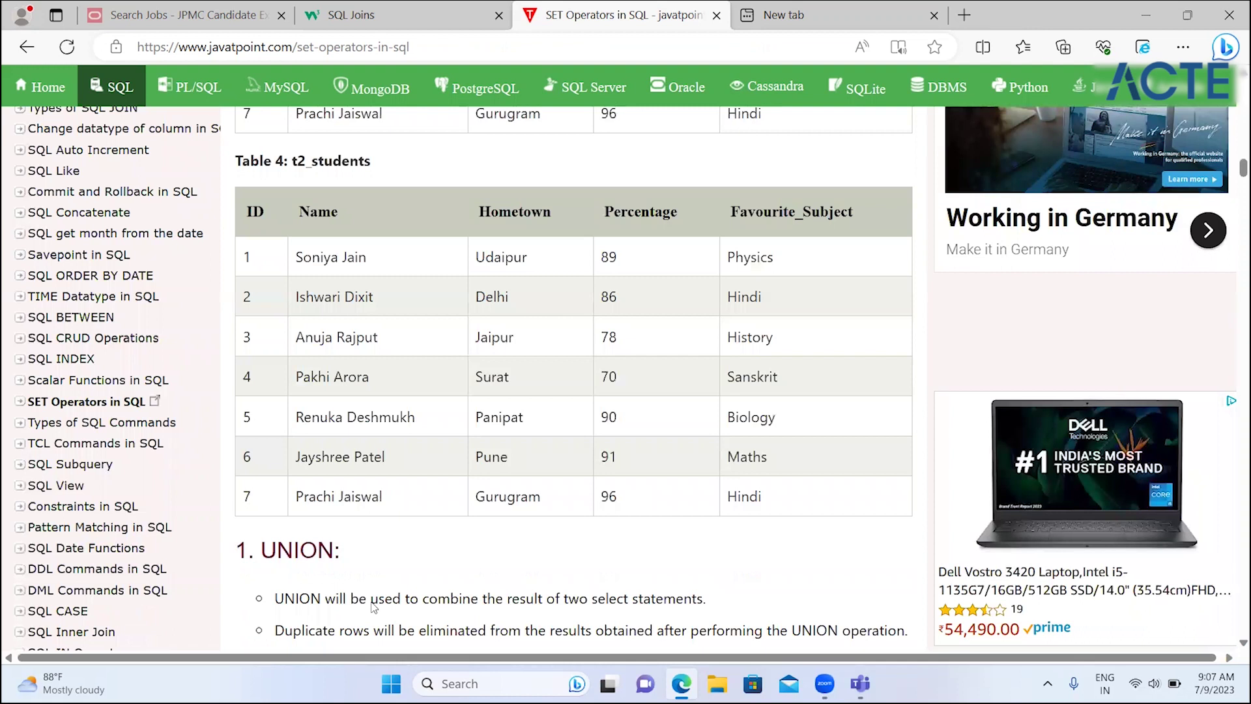
scroll(374, 607, down, 5)
scroll(373, 606, down, 3)
scroll(370, 600, down, 2)
scroll(371, 603, down, 5)
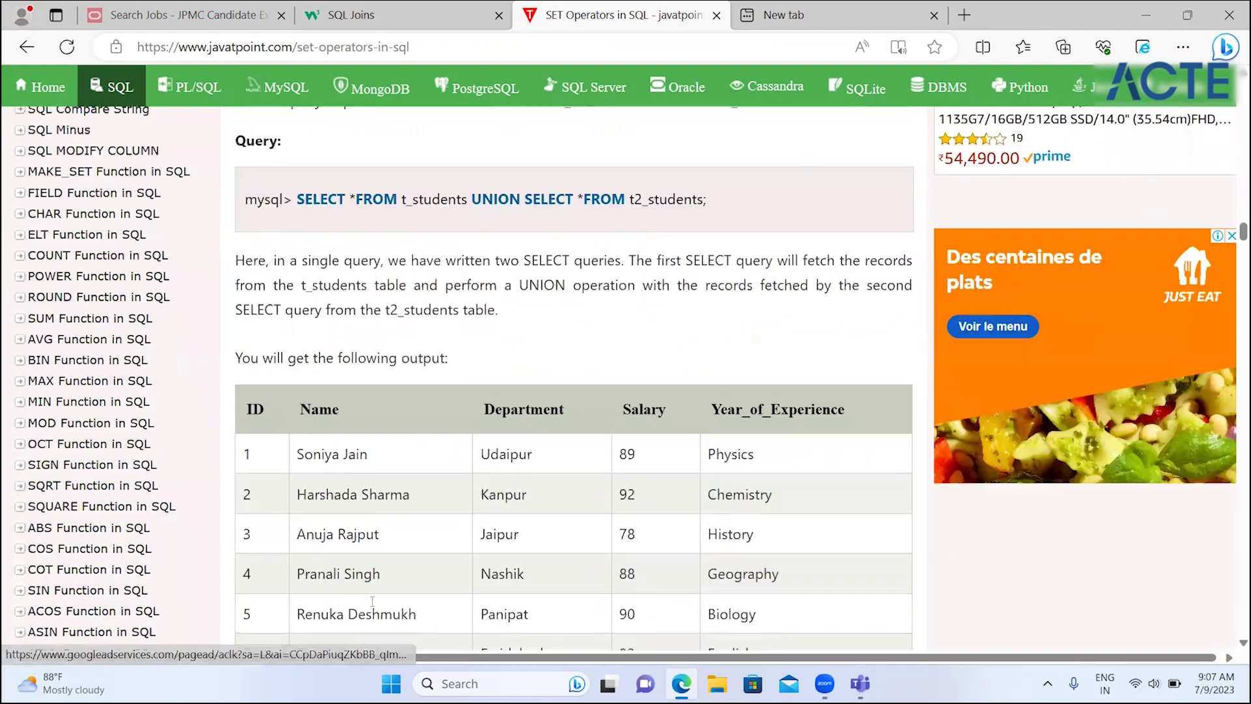
scroll(371, 605, down, 1)
scroll(372, 606, up, 1)
scroll(373, 606, down, 2)
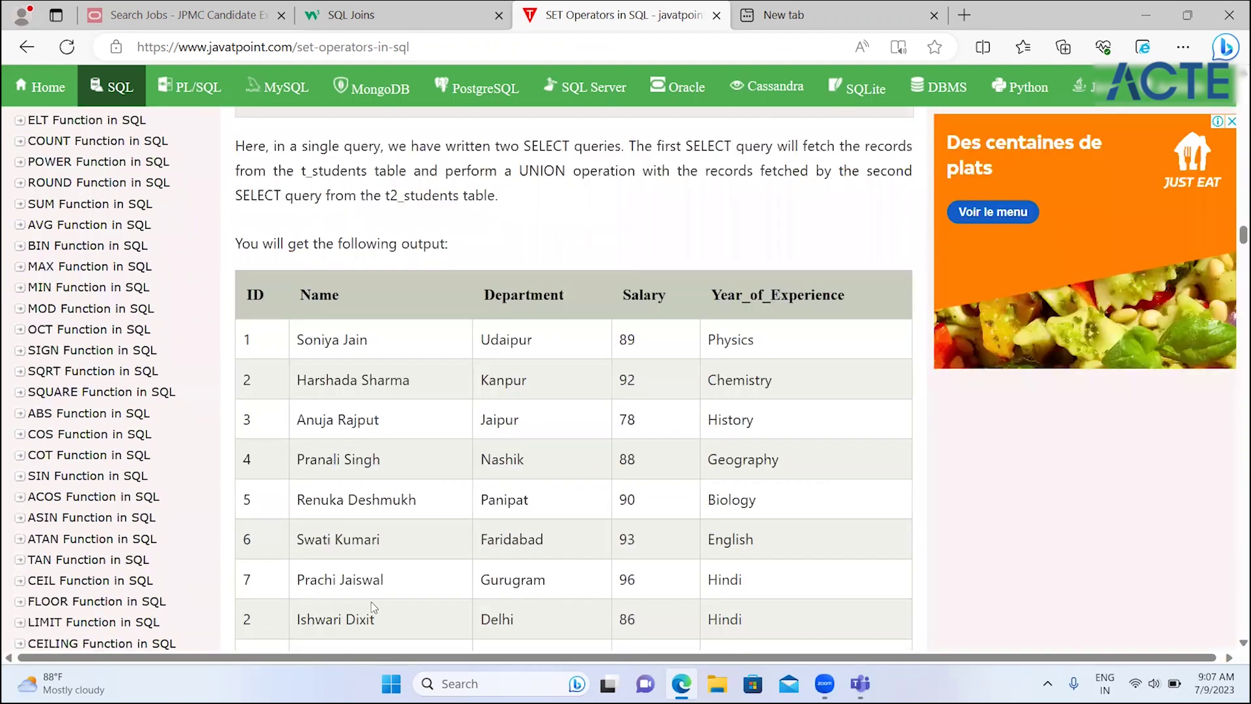
scroll(371, 603, down, 10)
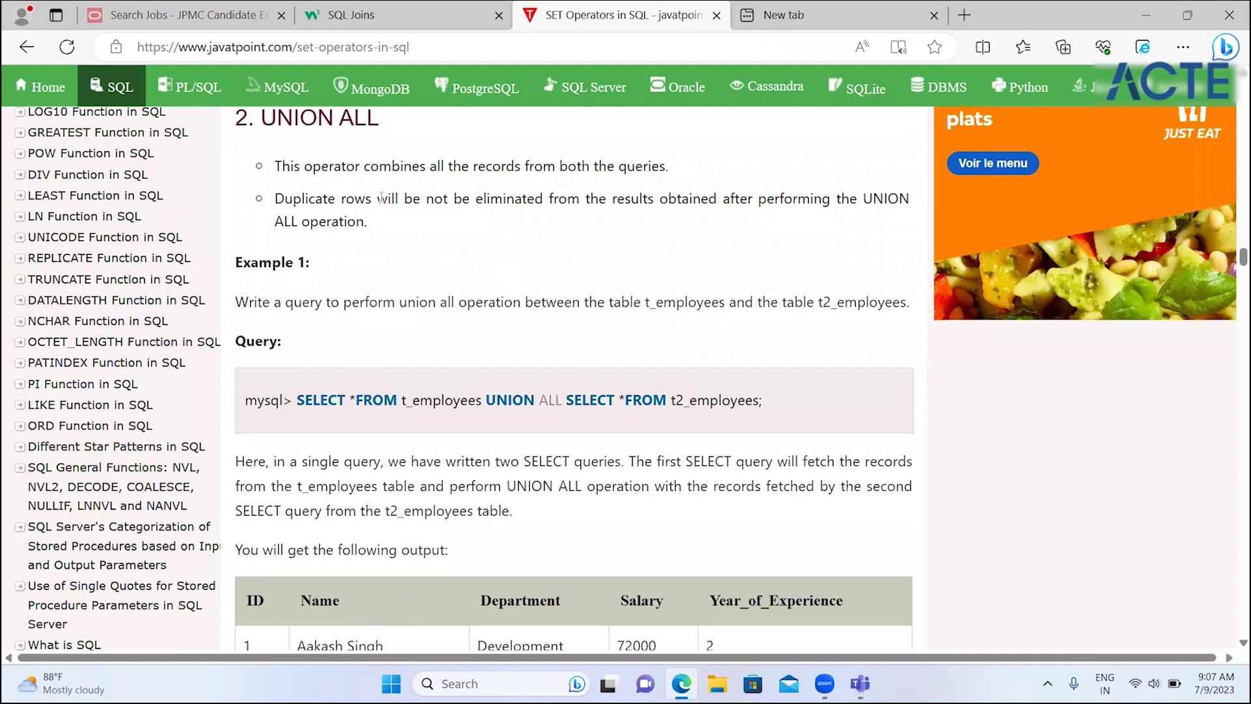
- Highlight that UNION ALL combines all records without eliminating duplicate rows
drag(342, 168, 666, 167)
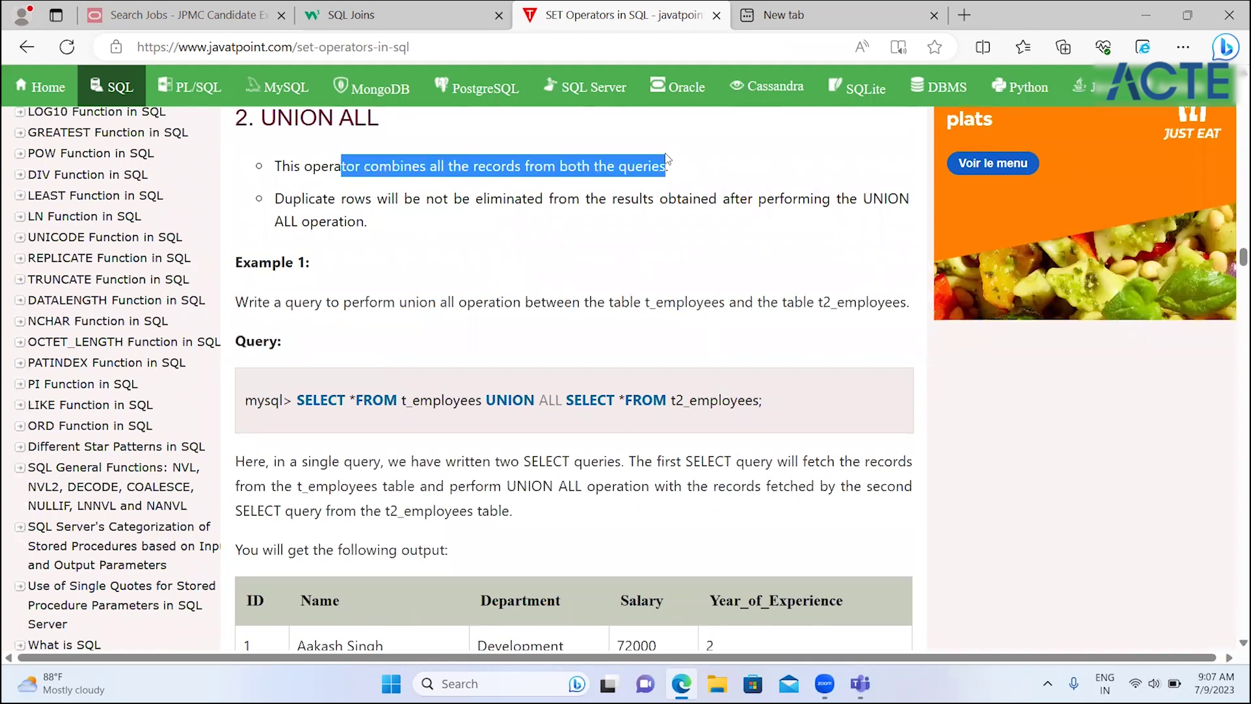
drag(275, 199, 585, 199)
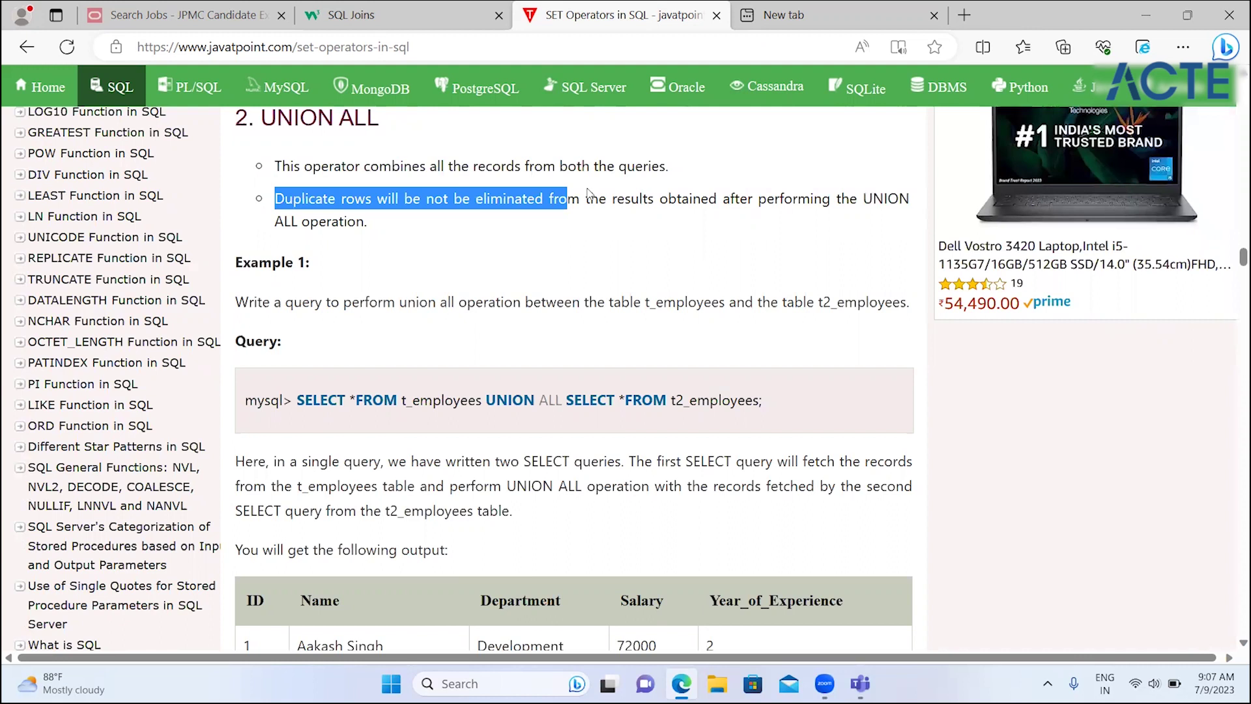
click(337, 431)
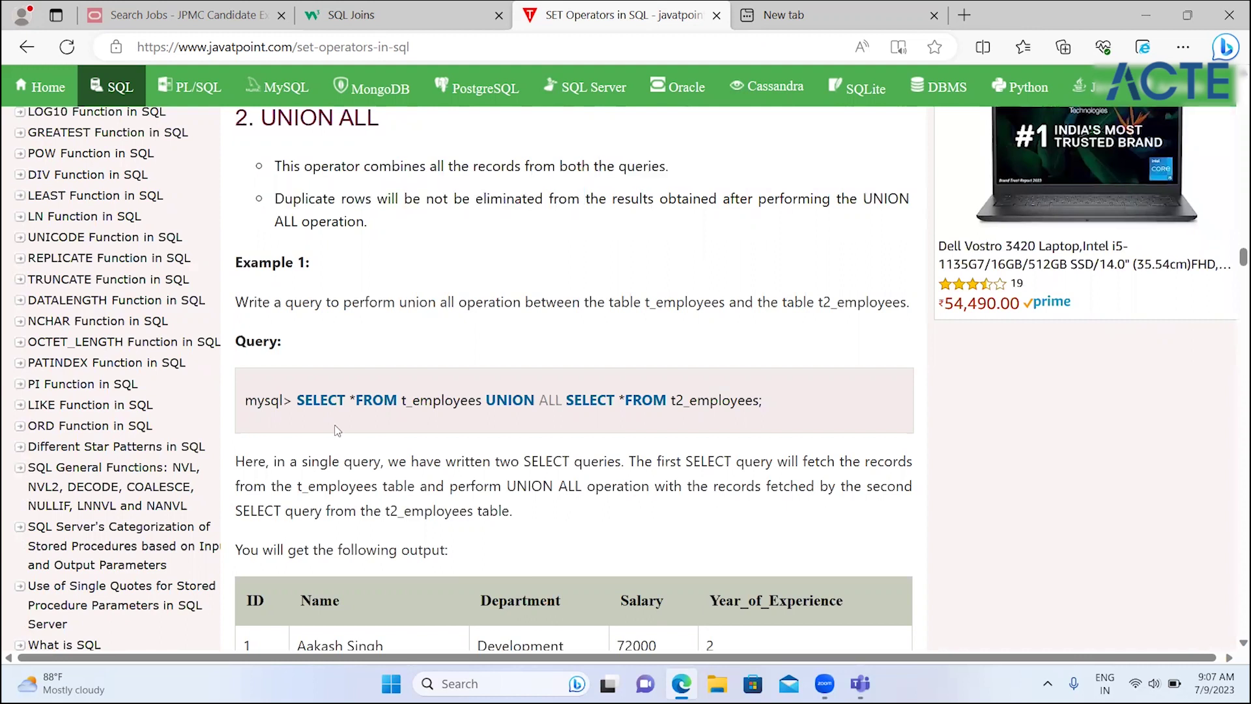
scroll(449, 502, down, 2)
scroll(449, 501, down, 3)
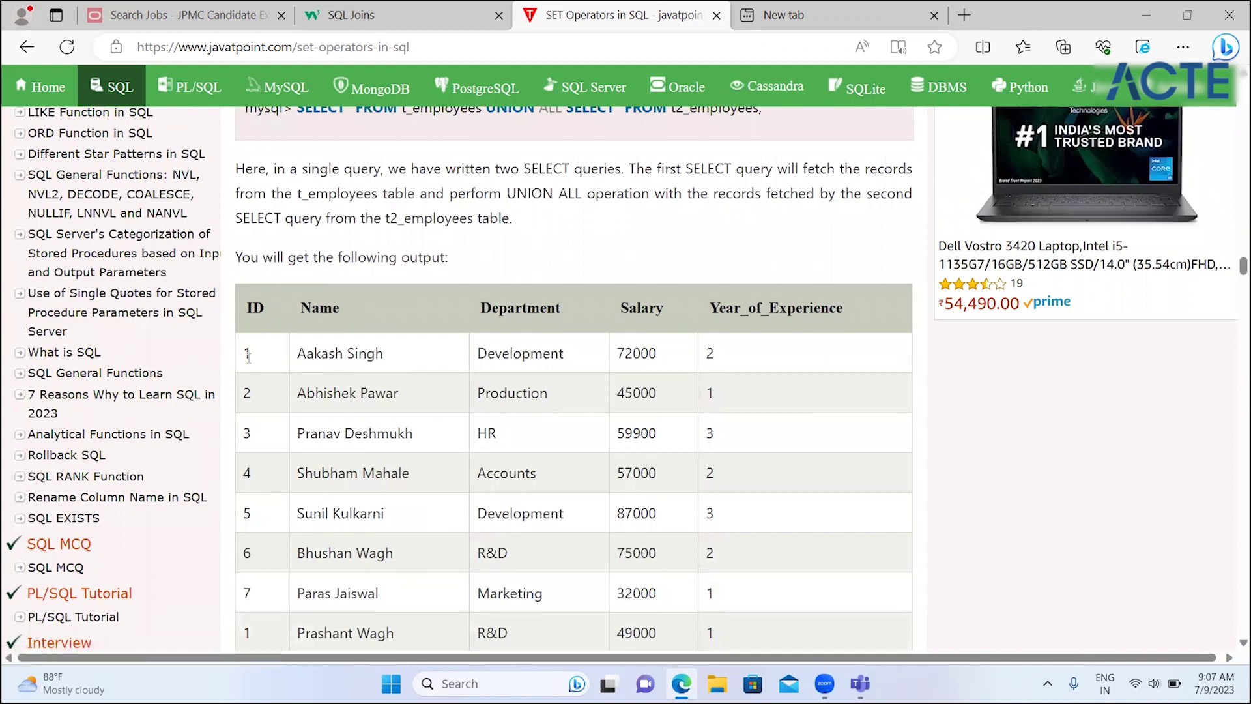
- Highlight the first table's rows, then the second table's rows with duplicates, in the UNION ALL output
drag(252, 355, 256, 568)
click(361, 615)
scroll(361, 615, down, 1)
scroll(364, 621, down, 4)
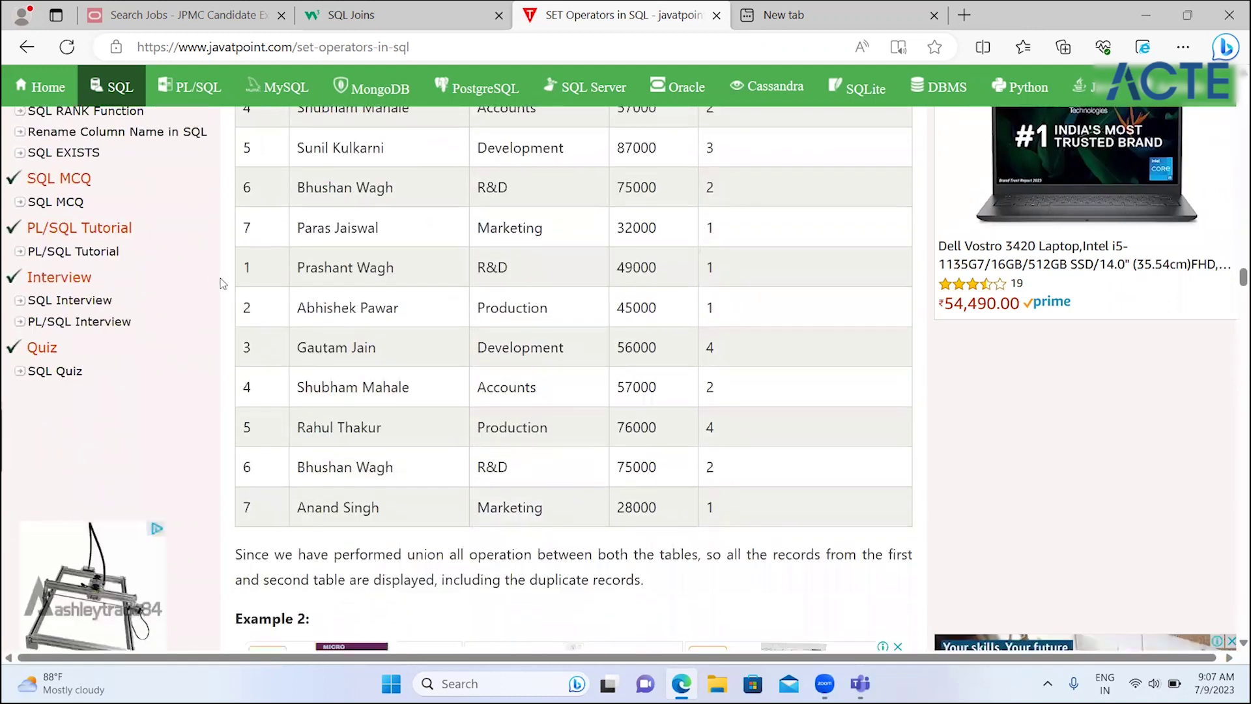
mouse_move(242, 266)
mouse_down()
mouse_move(300, 391)
mouse_move(306, 520)
mouse_up()
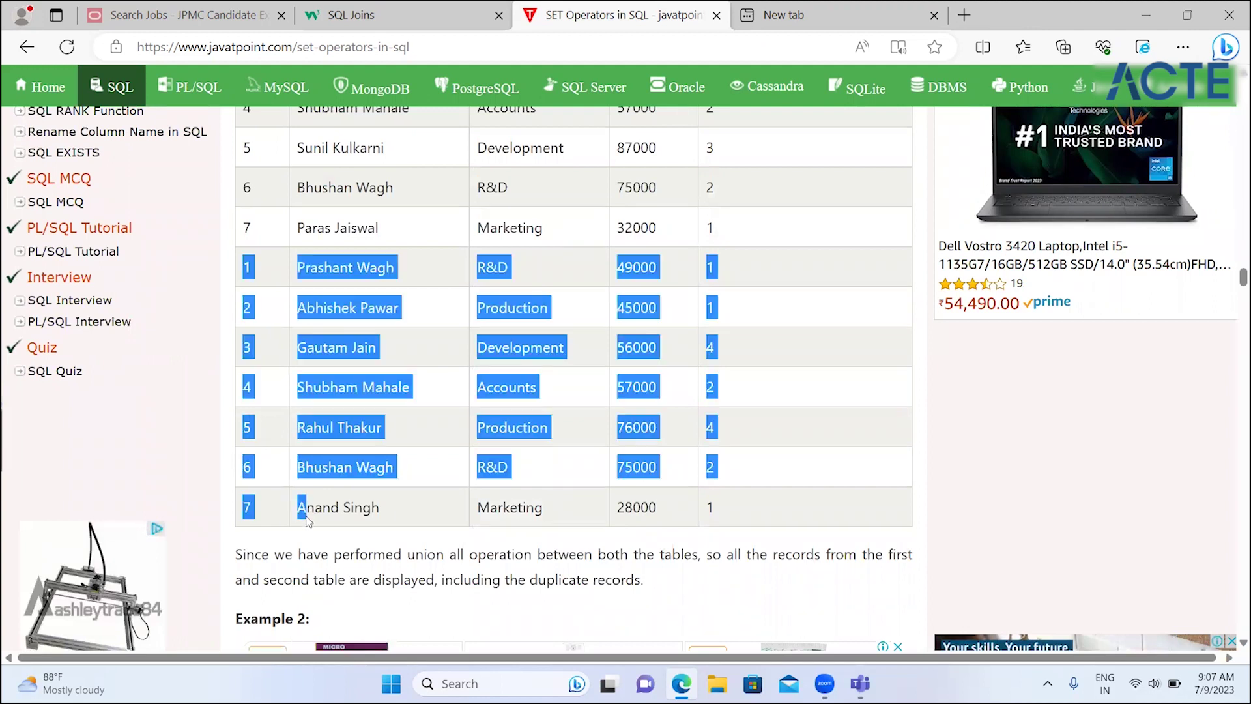
click(401, 548)
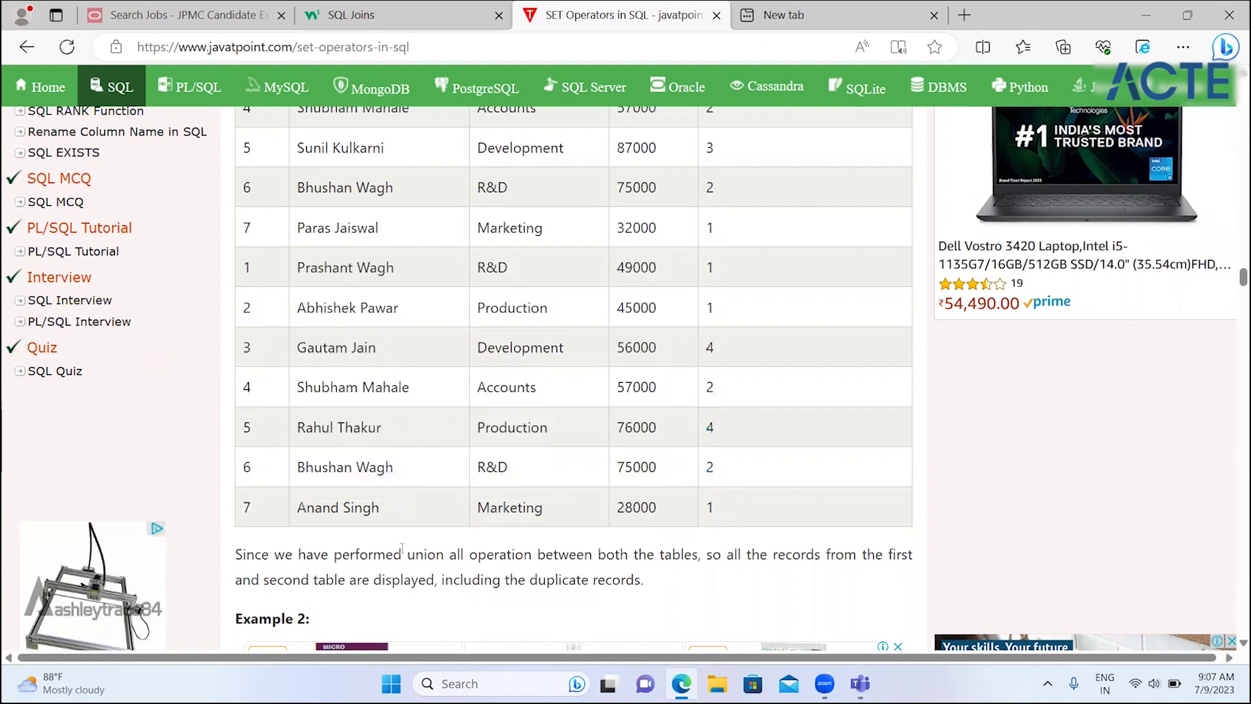
- Scroll down to the INTERSECT section and its Example 1 query
scroll(403, 550, down, 1)
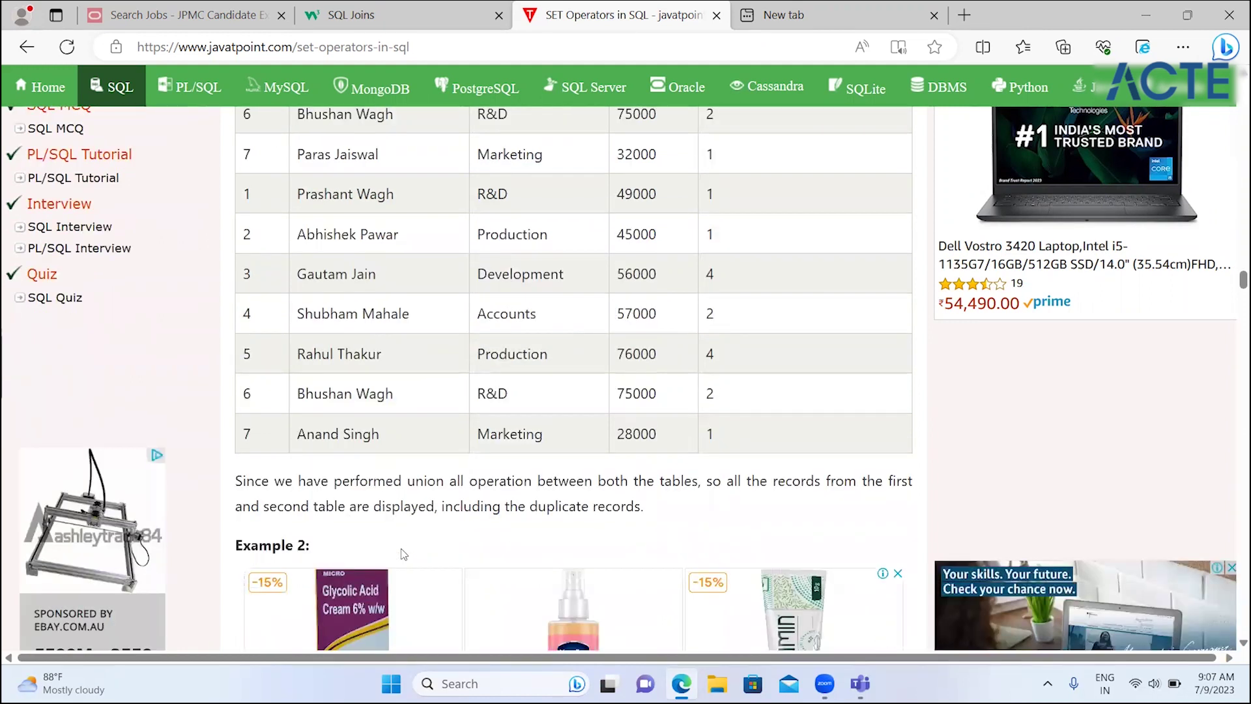
scroll(404, 554, down, 1)
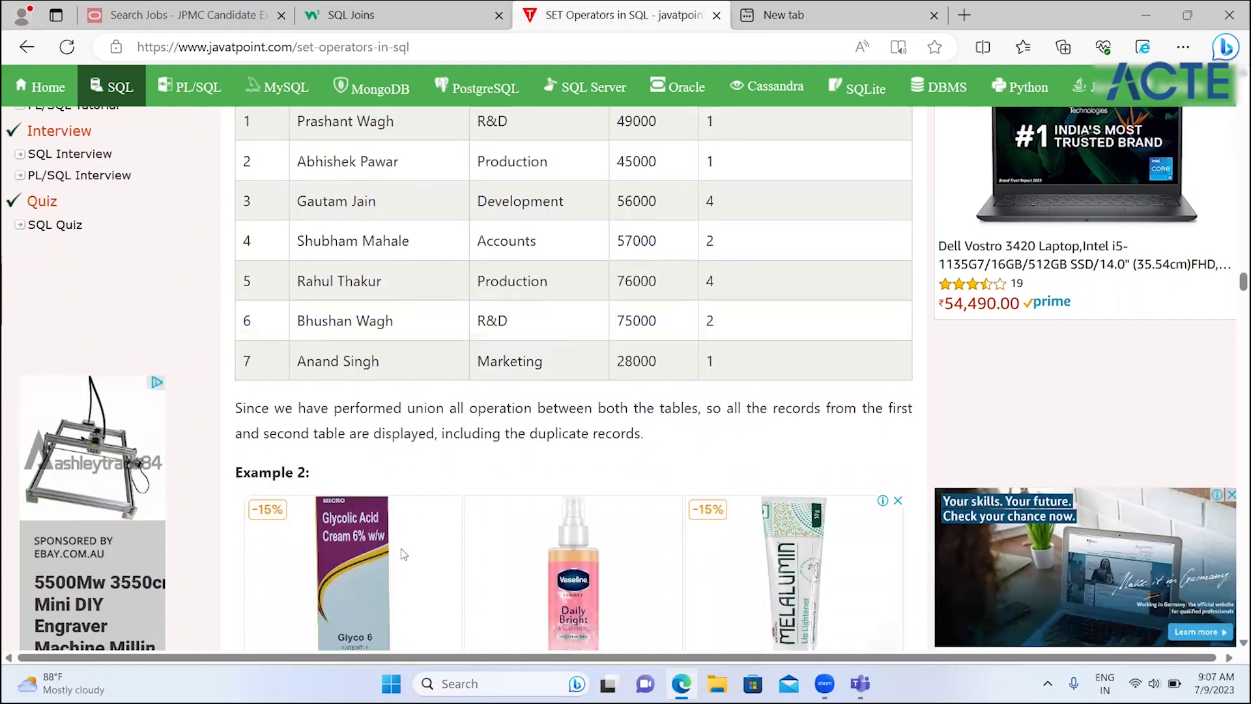
scroll(404, 553, down, 3)
scroll(403, 555, down, 3)
scroll(402, 552, down, 2)
scroll(402, 553, down, 2)
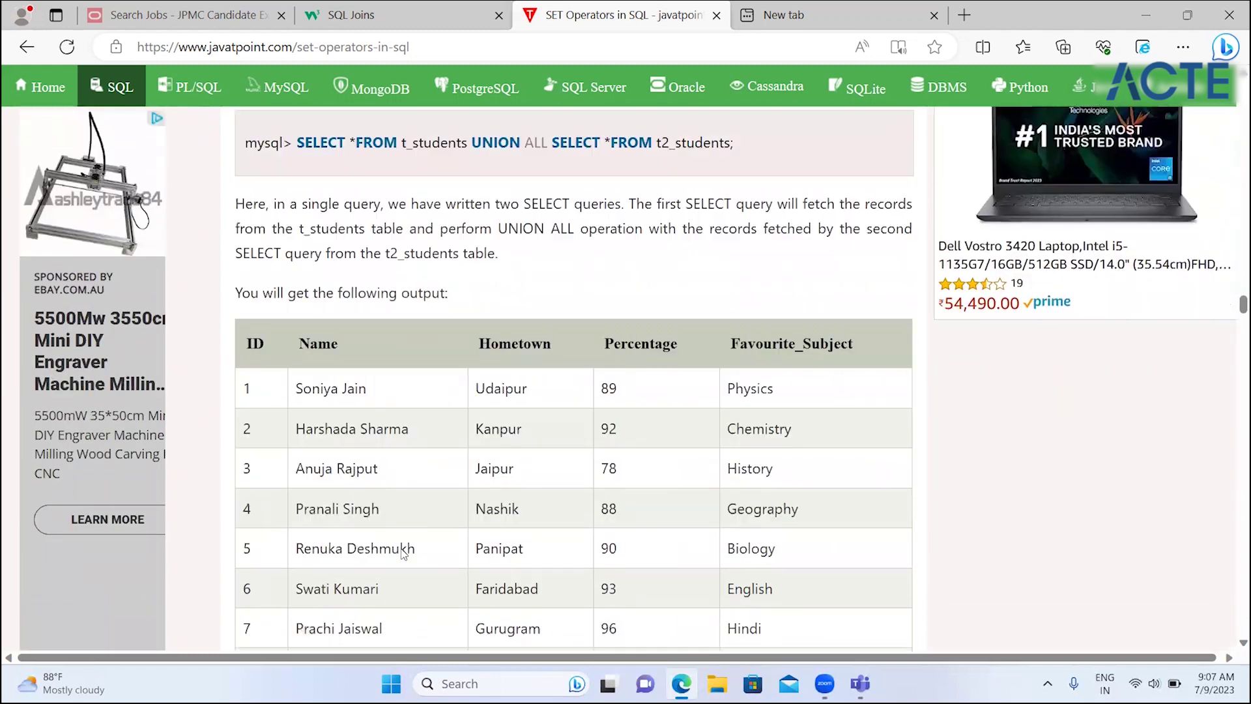
scroll(402, 553, down, 2)
scroll(402, 552, down, 1)
scroll(402, 552, down, 9)
scroll(402, 553, down, 4)
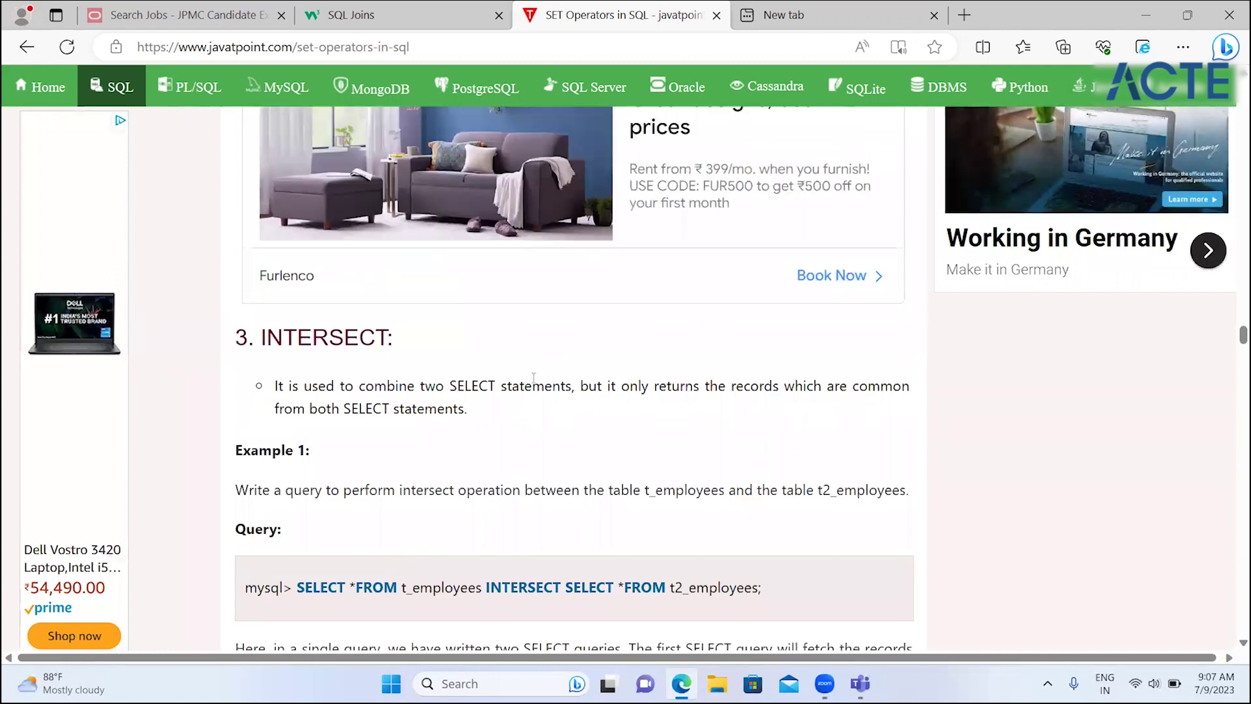
- Highlight a word in the INTERSECT description and zoom the page out to 90%
drag(498, 386, 560, 393)
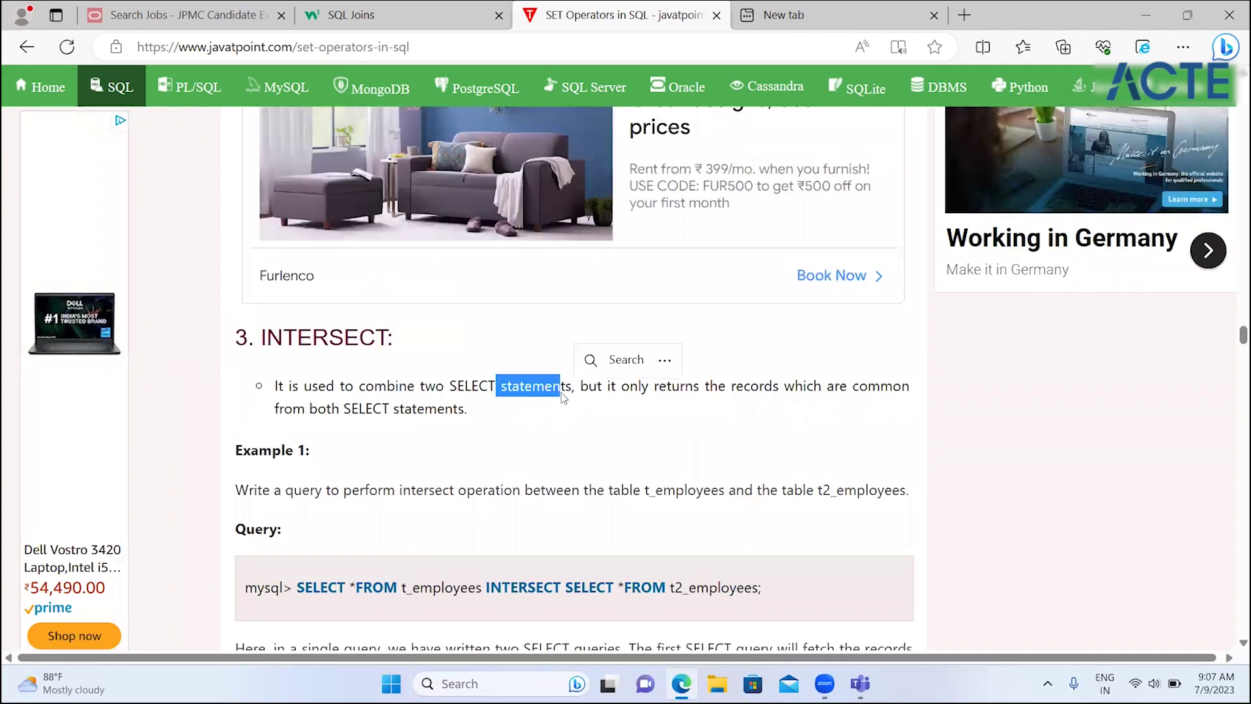
click(546, 434)
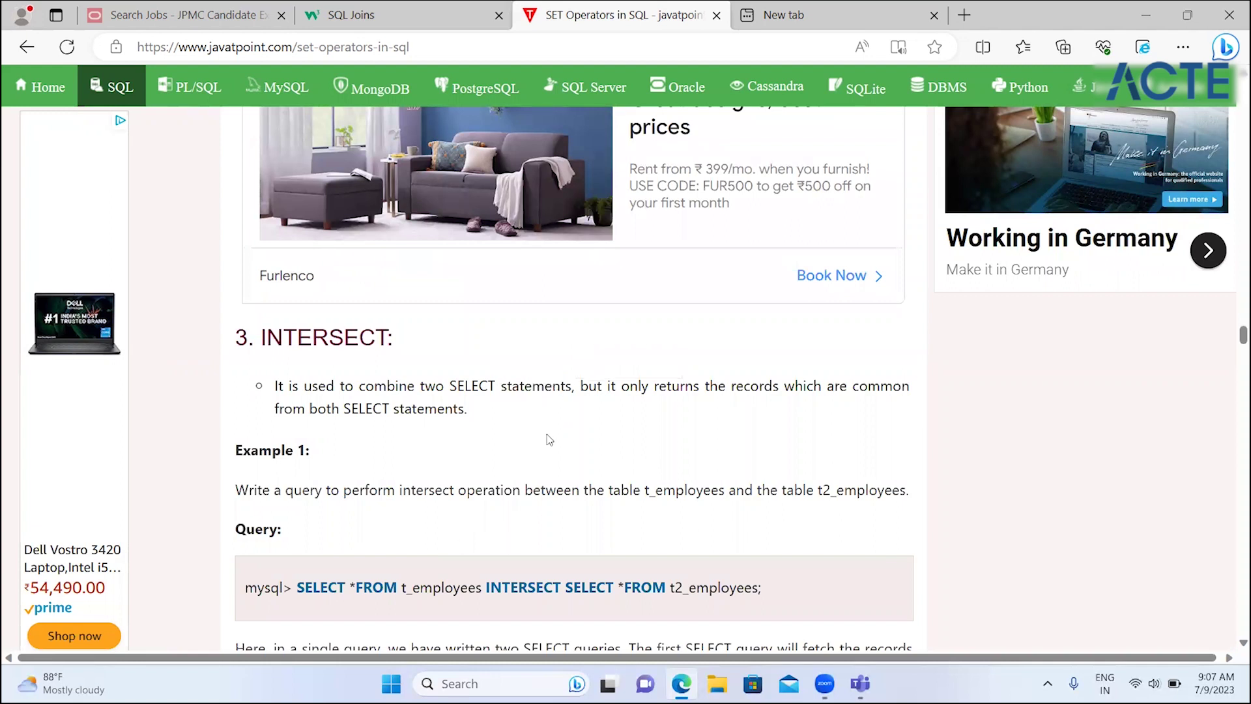
scroll(546, 433, down, 1)
scroll(547, 439, down, 3)
scroll(548, 438, down, 2)
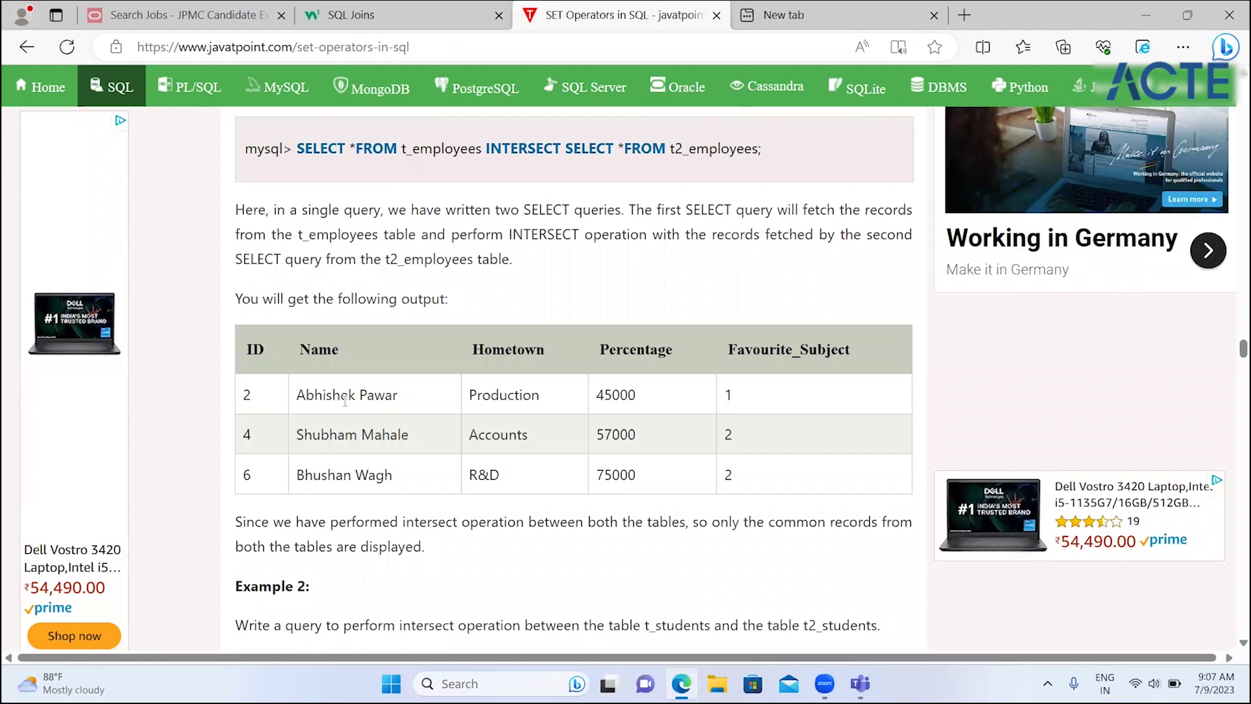
key(ctrl+minus)
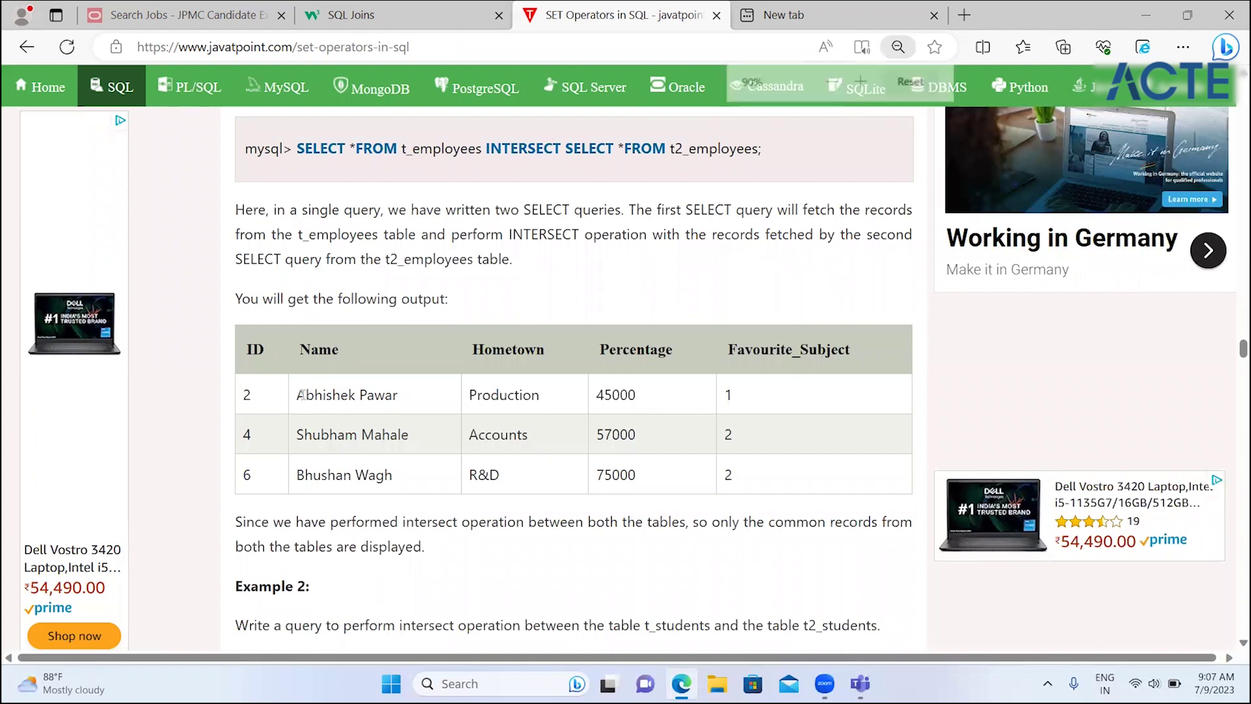
- Look up the last result row's explanation in Edge's side search, then close it
drag(305, 475, 425, 547)
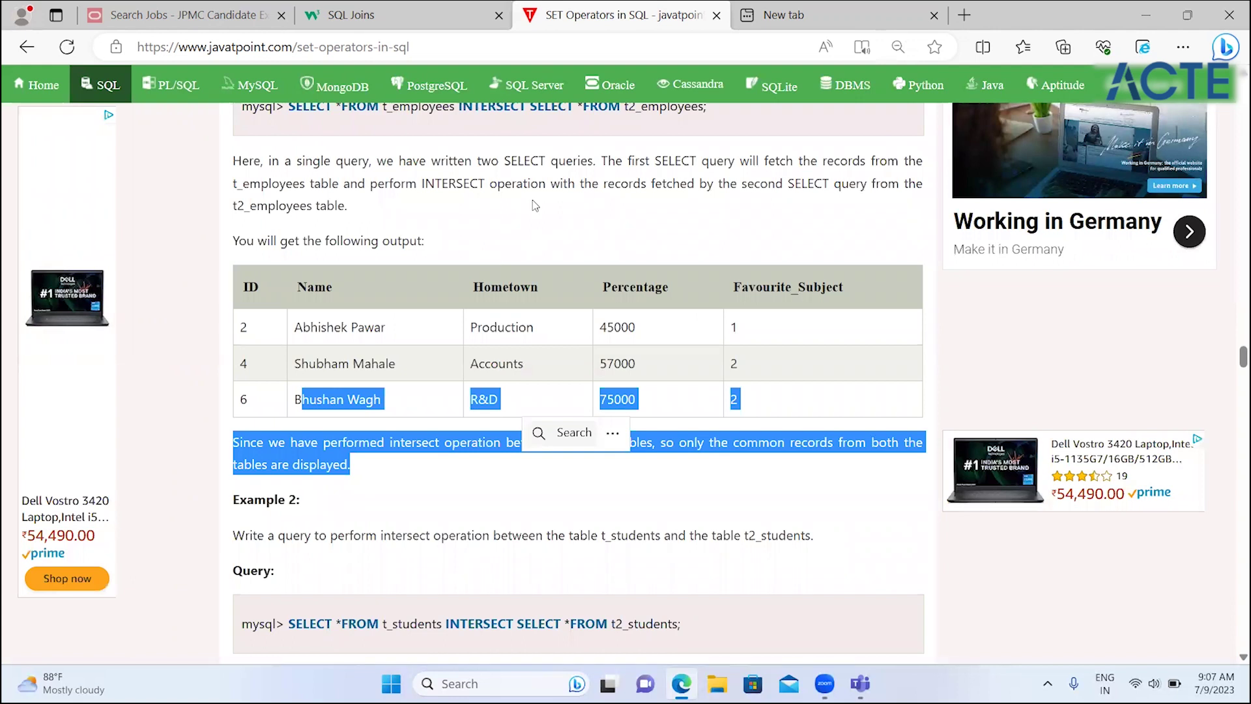
click(564, 432)
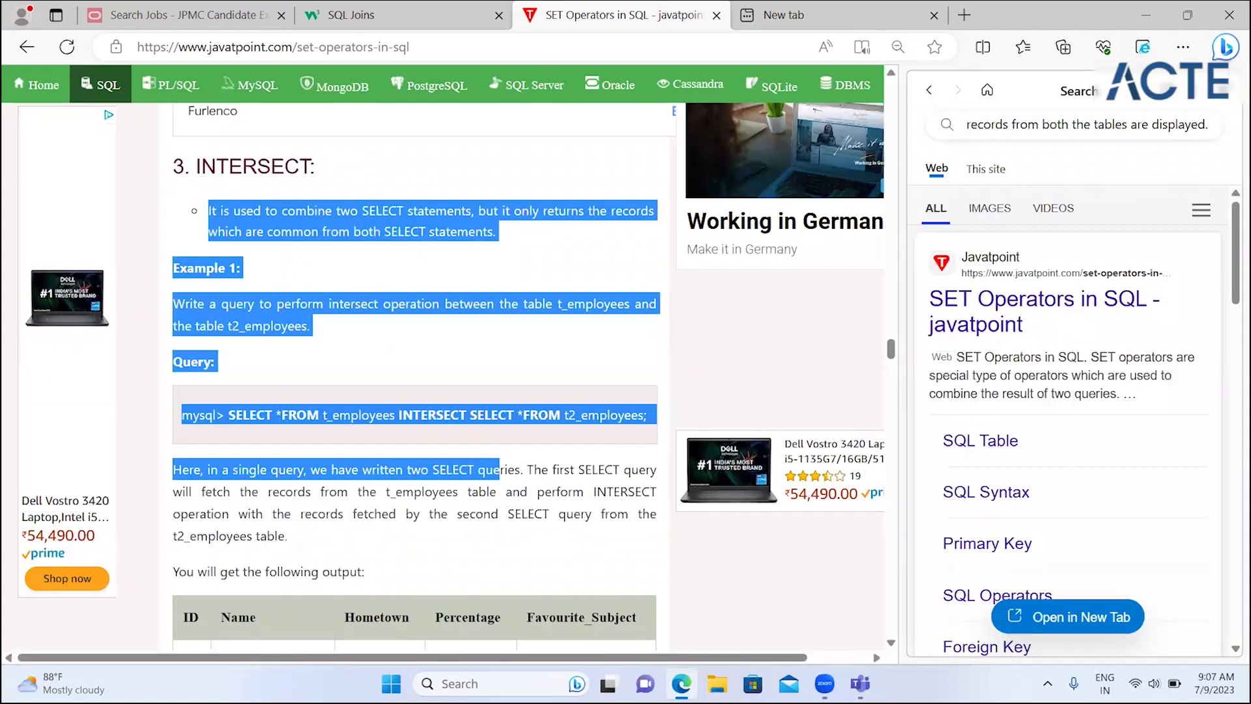
click(1225, 47)
click(567, 264)
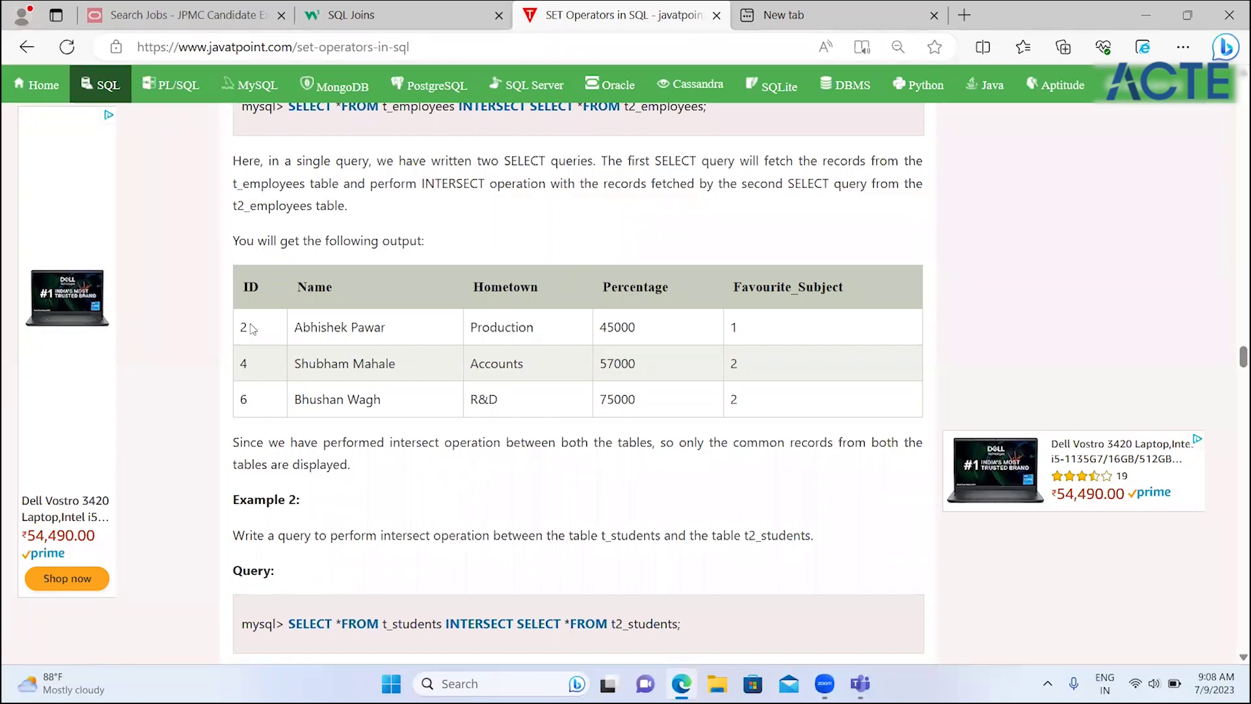
- Highlight the three common records in the INTERSECT output and continue to Example 2
drag(241, 325, 281, 401)
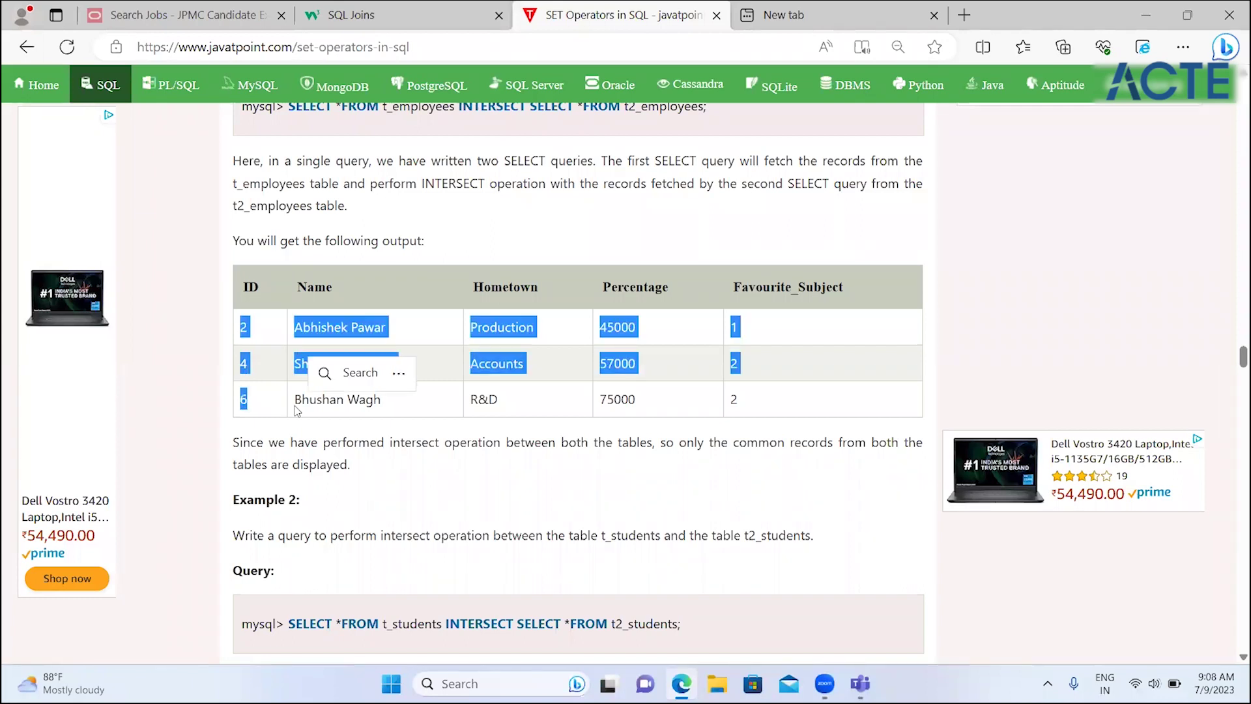
click(437, 448)
scroll(438, 453, down, 5)
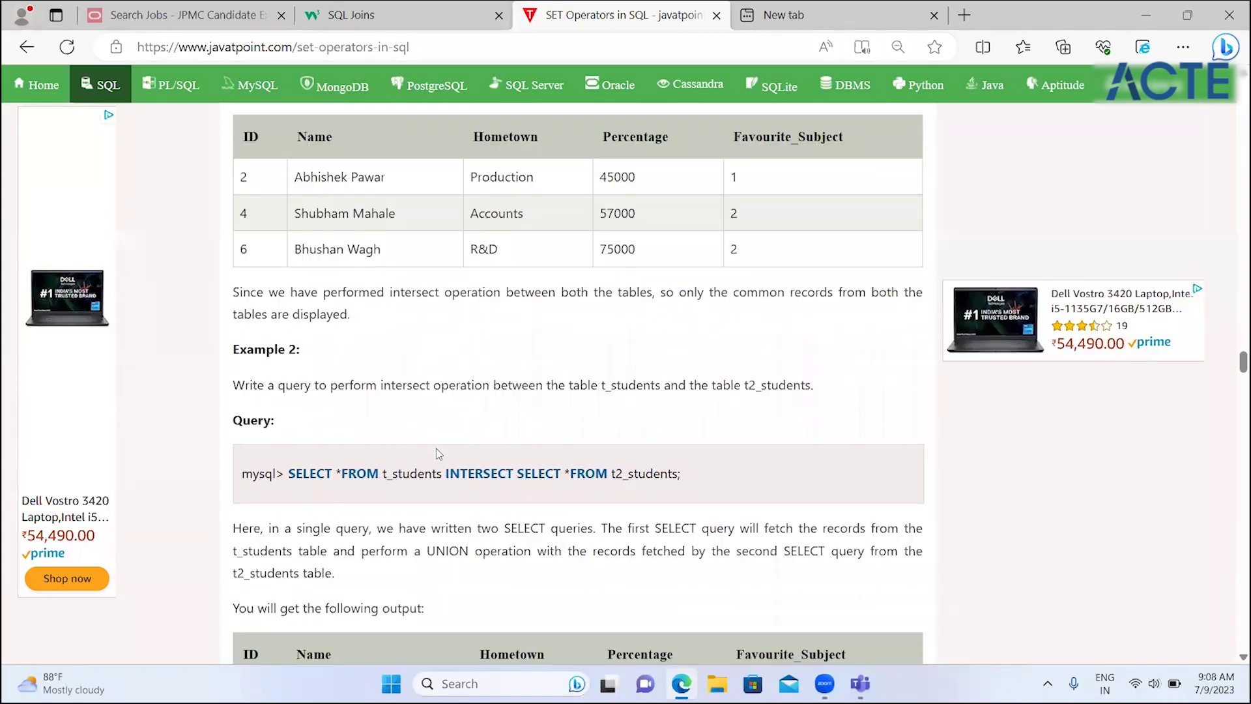
- Go down to Javatpoint's MINUS section and highlight the MINUS part of Example 1's query
scroll(438, 452, down, 2)
scroll(439, 453, down, 2)
scroll(439, 453, down, 2)
scroll(439, 453, down, 1)
scroll(439, 454, down, 1)
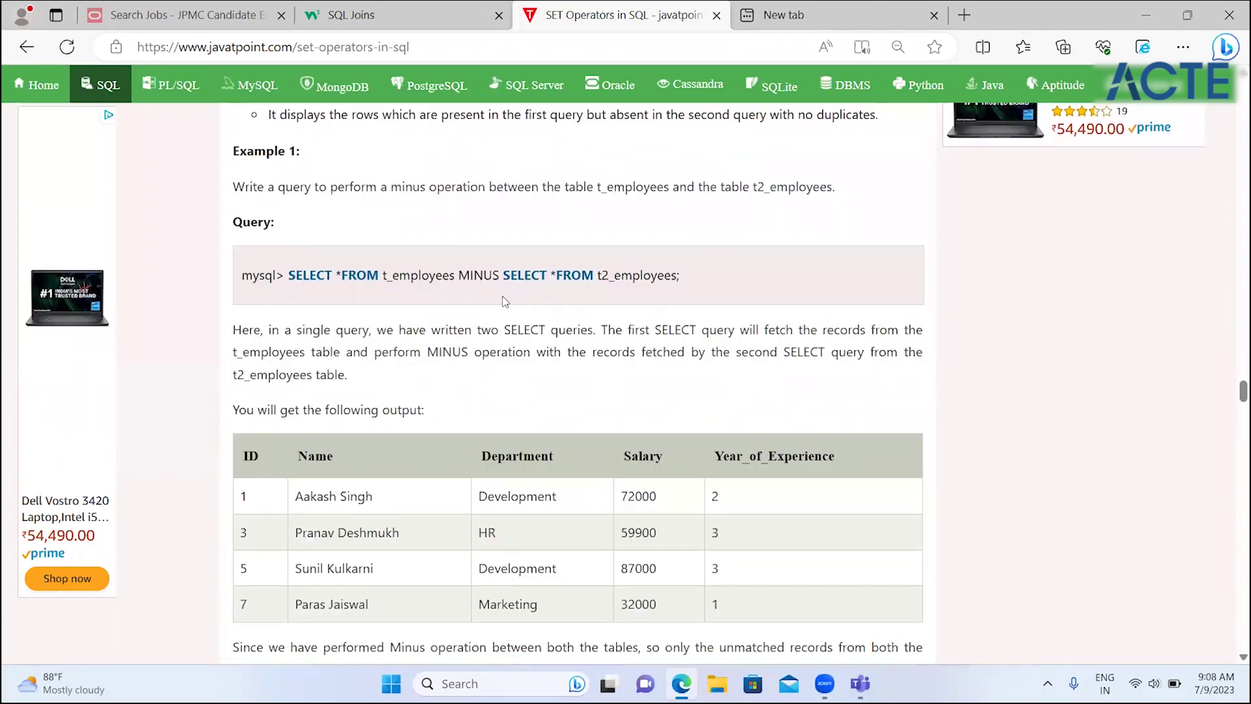
drag(379, 277, 494, 301)
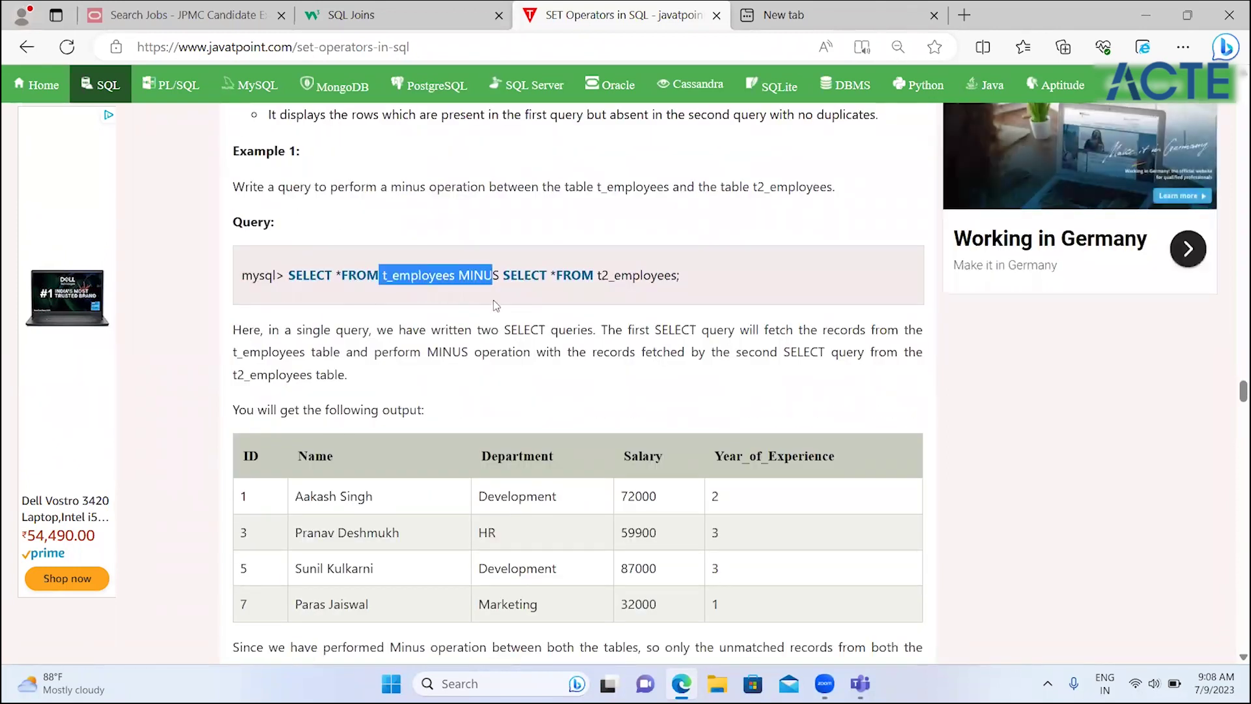
click(381, 236)
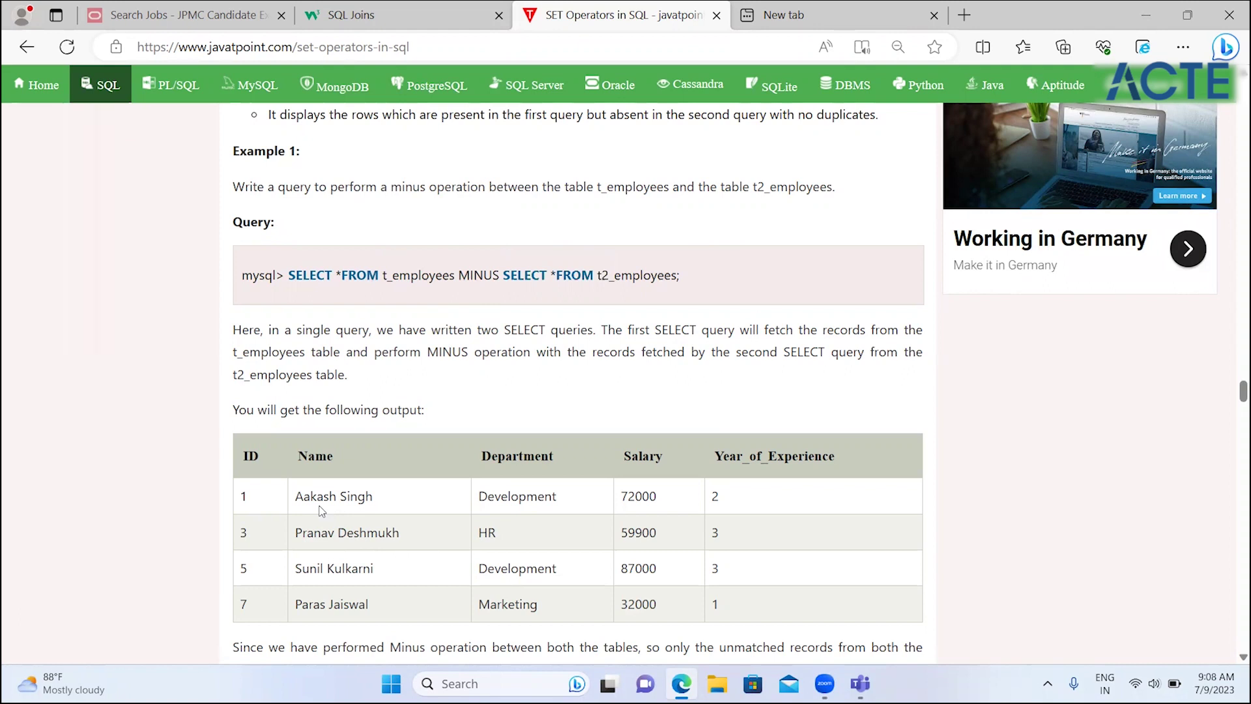
- Highlight the four unmatched employee rows in the output, then continue to MINUS Example 2
scroll(376, 513, down, 3)
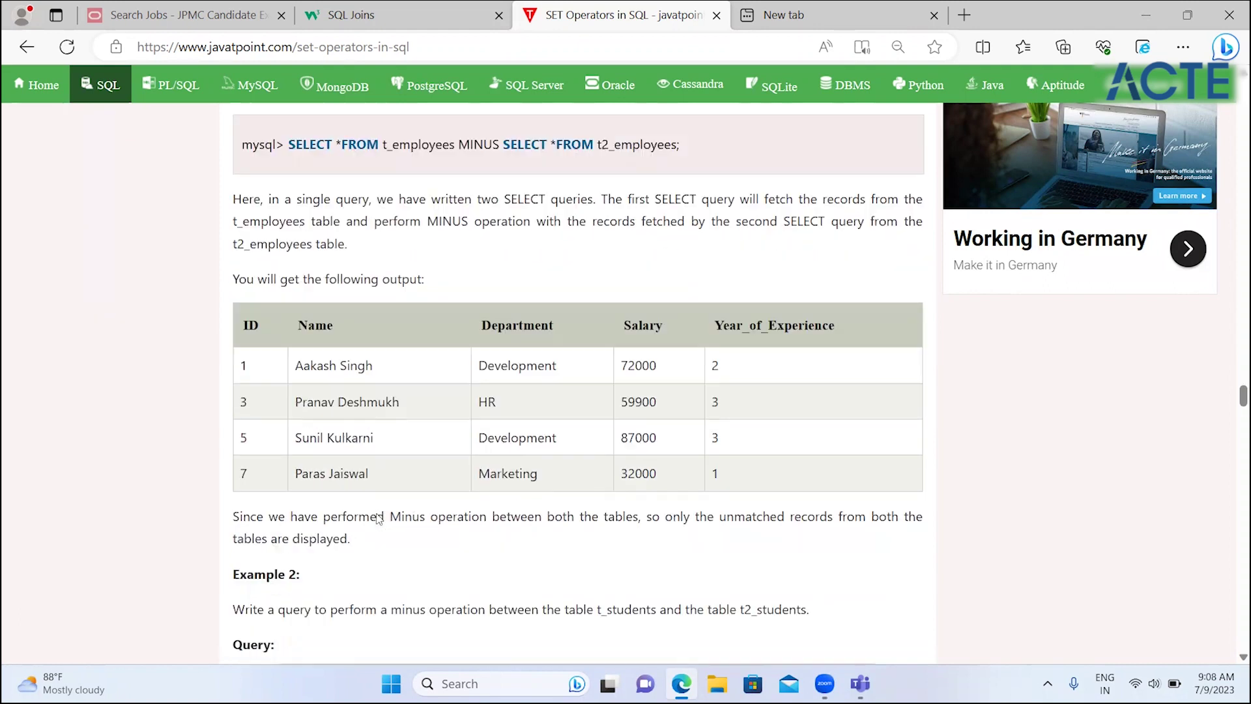
drag(319, 272, 396, 395)
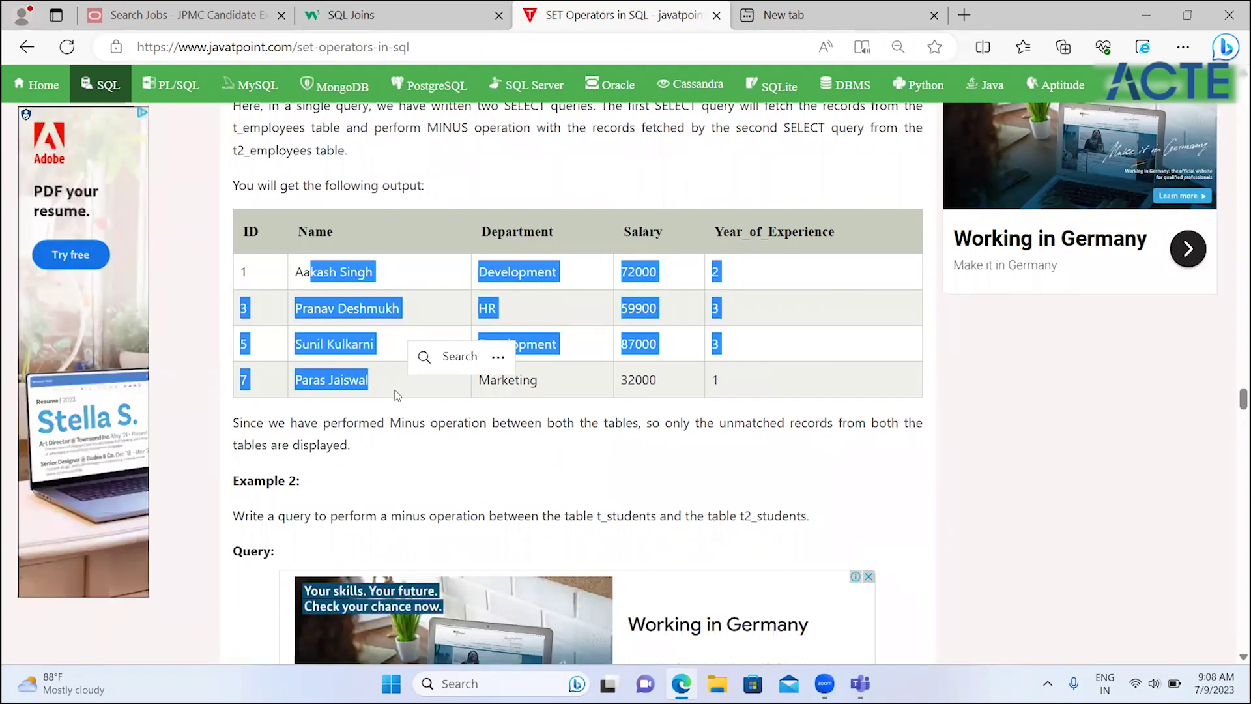
click(490, 422)
scroll(490, 422, down, 5)
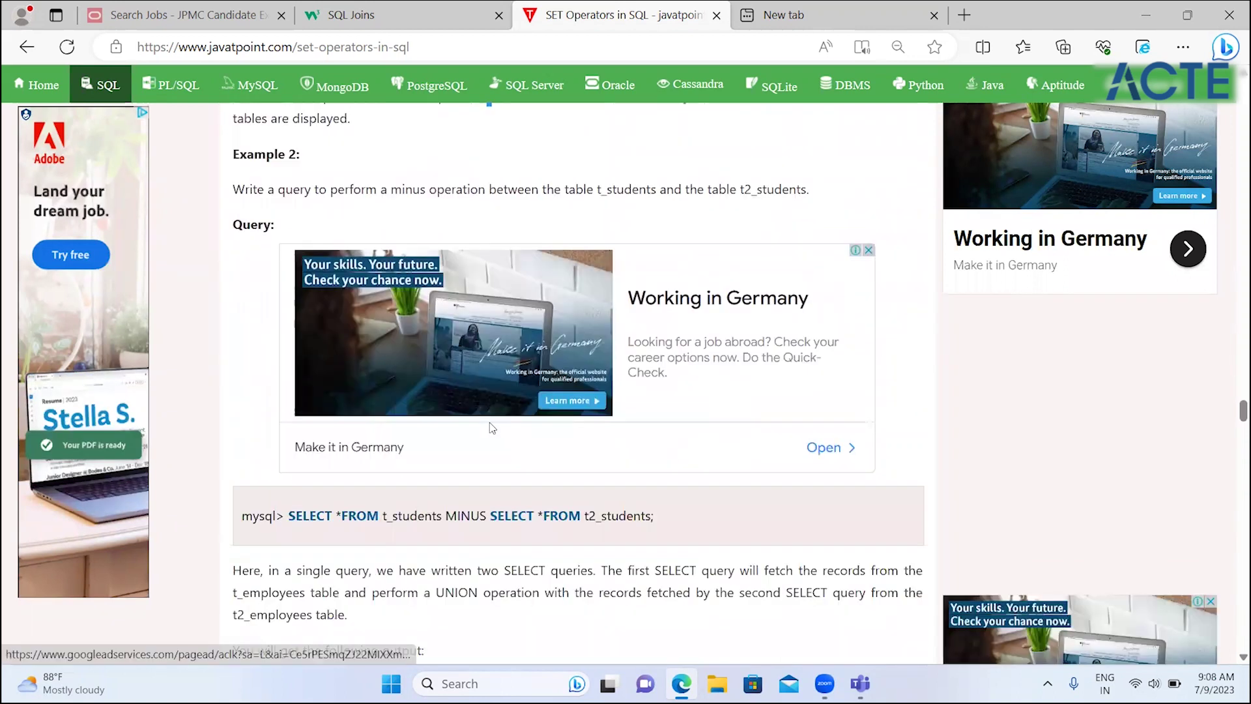
scroll(492, 428, down, 6)
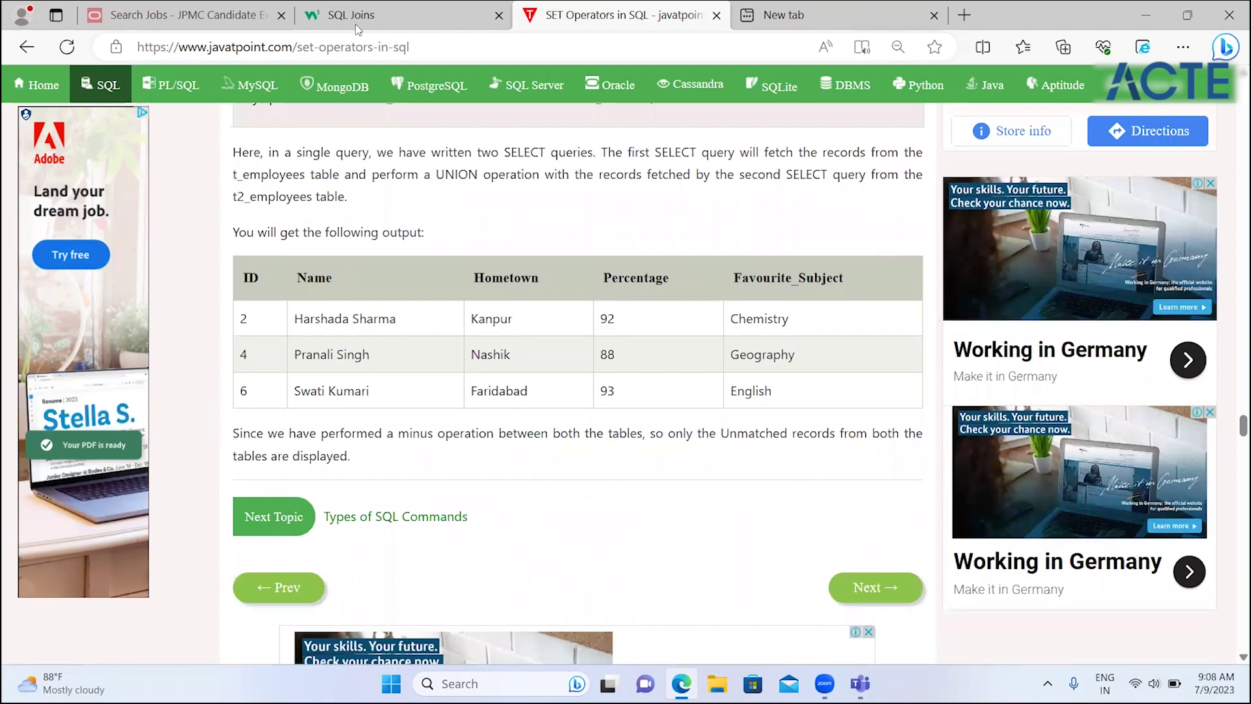
- Open W3Schools' SQL UNION Operator lesson and highlight its same-column-count and same-order rules
click(357, 19)
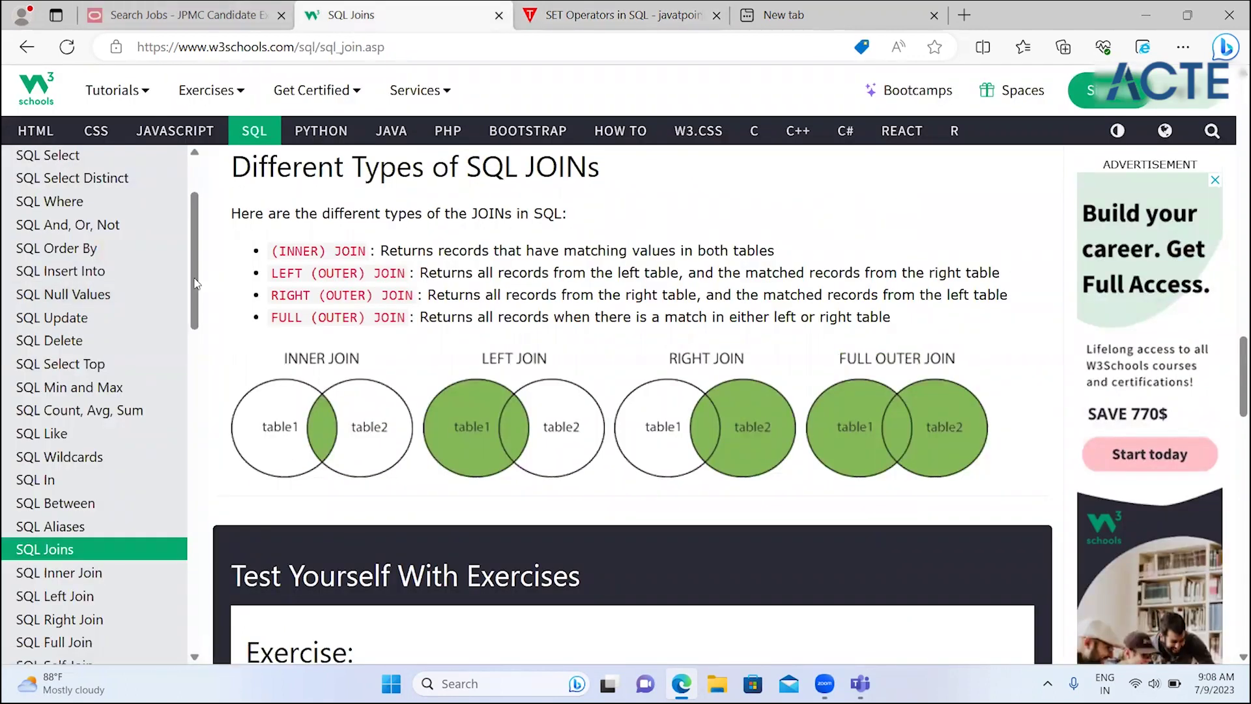
scroll(195, 336, down, 5)
click(71, 403)
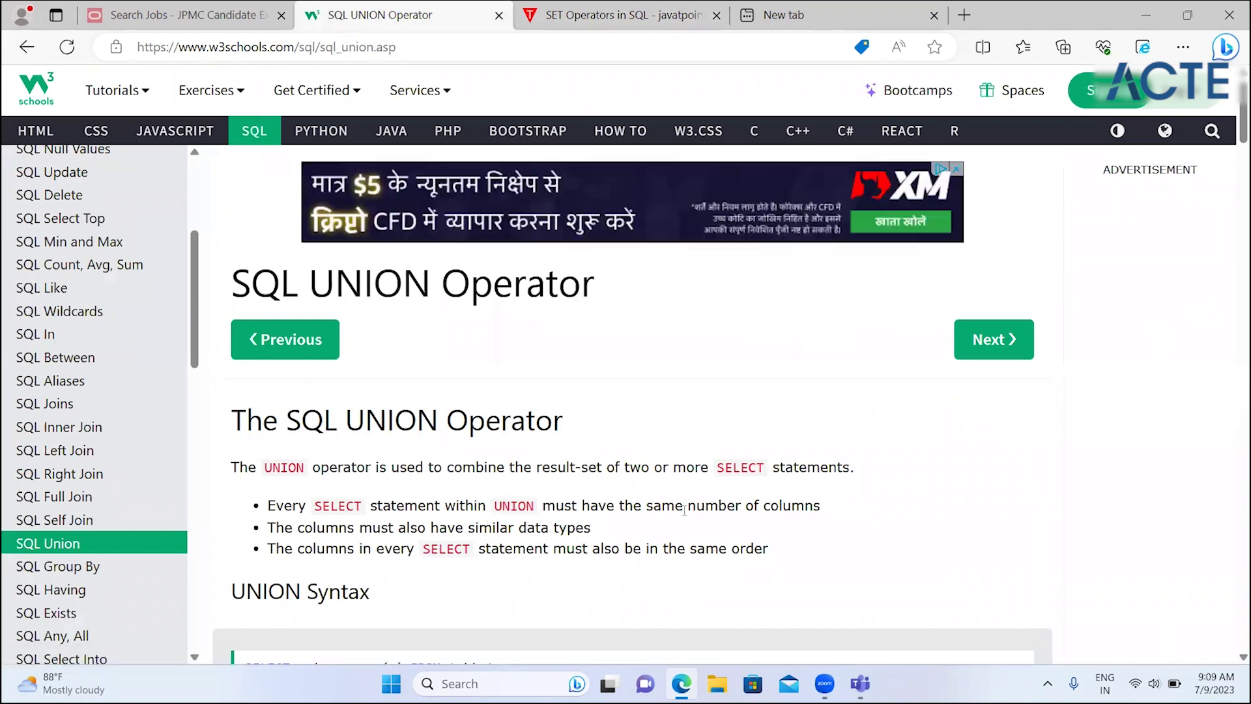
drag(684, 510, 821, 512)
drag(439, 528, 447, 528)
drag(546, 523, 590, 505)
drag(385, 549, 575, 550)
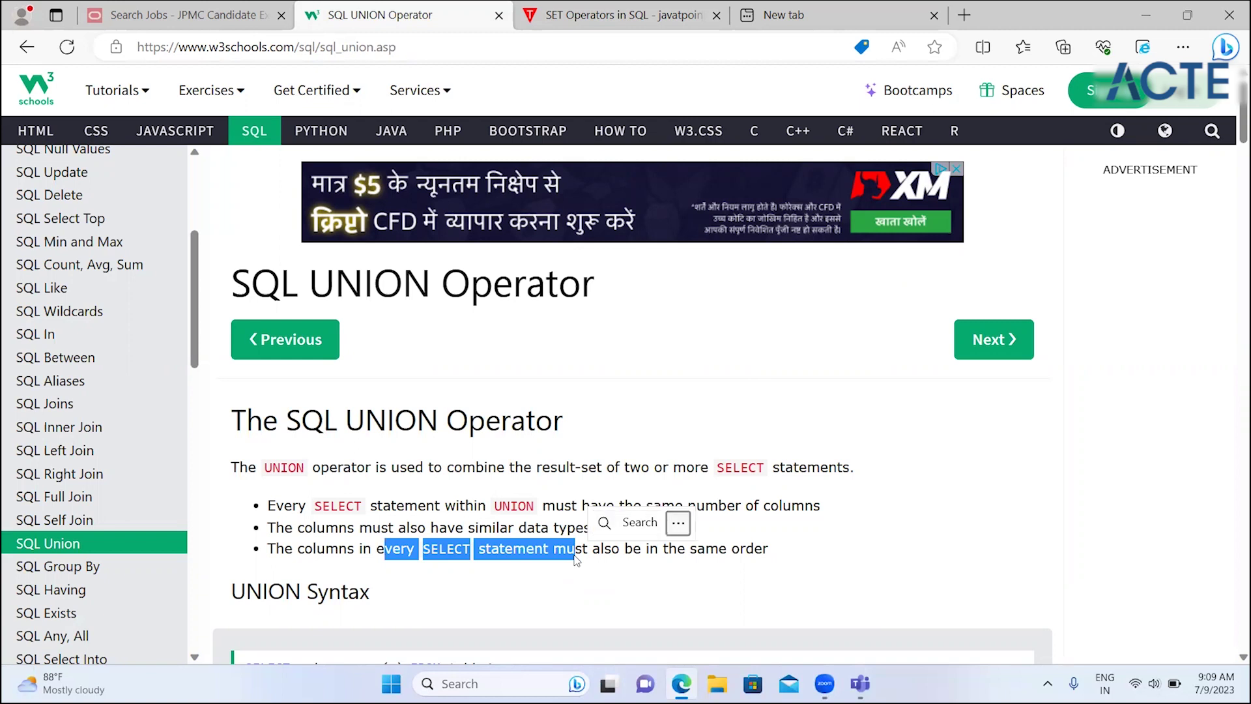
click(435, 577)
- Read the UNION syntax, highlighting the UNION keyword and the advice to use UNION ALL for duplicates
scroll(435, 579, down, 1)
scroll(435, 581, down, 2)
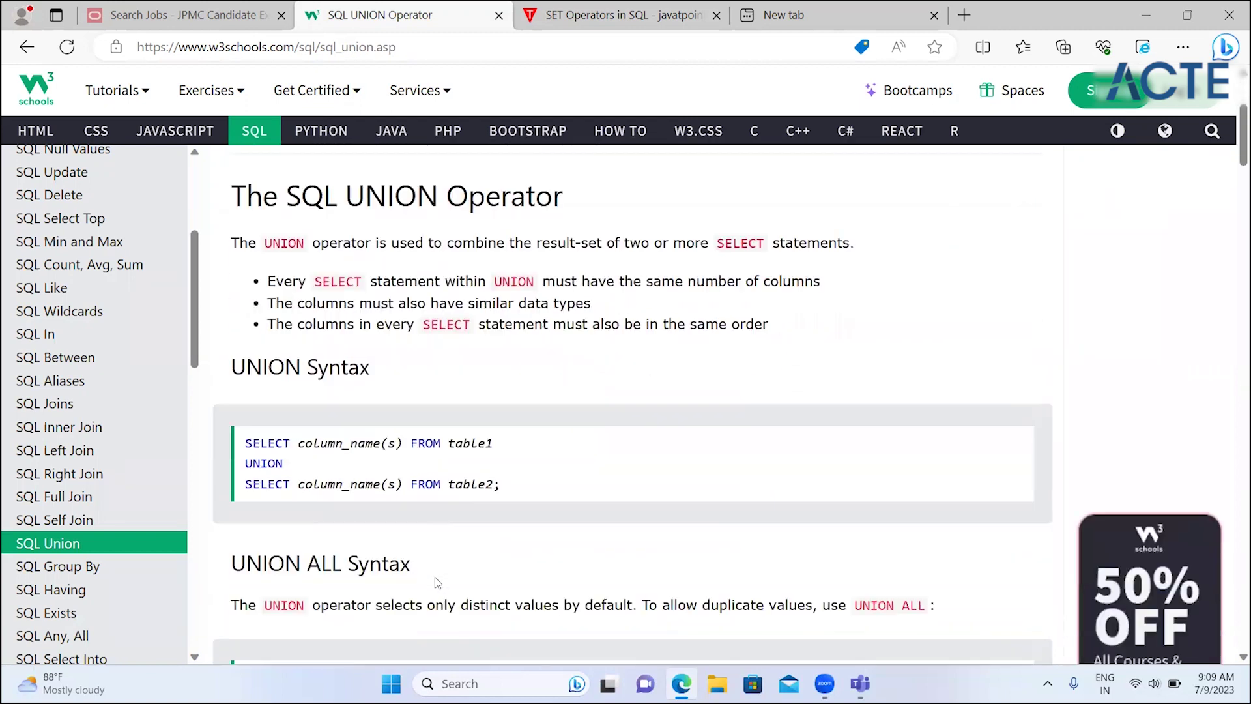
scroll(435, 582, down, 1)
scroll(435, 582, down, 2)
scroll(435, 582, up, 2)
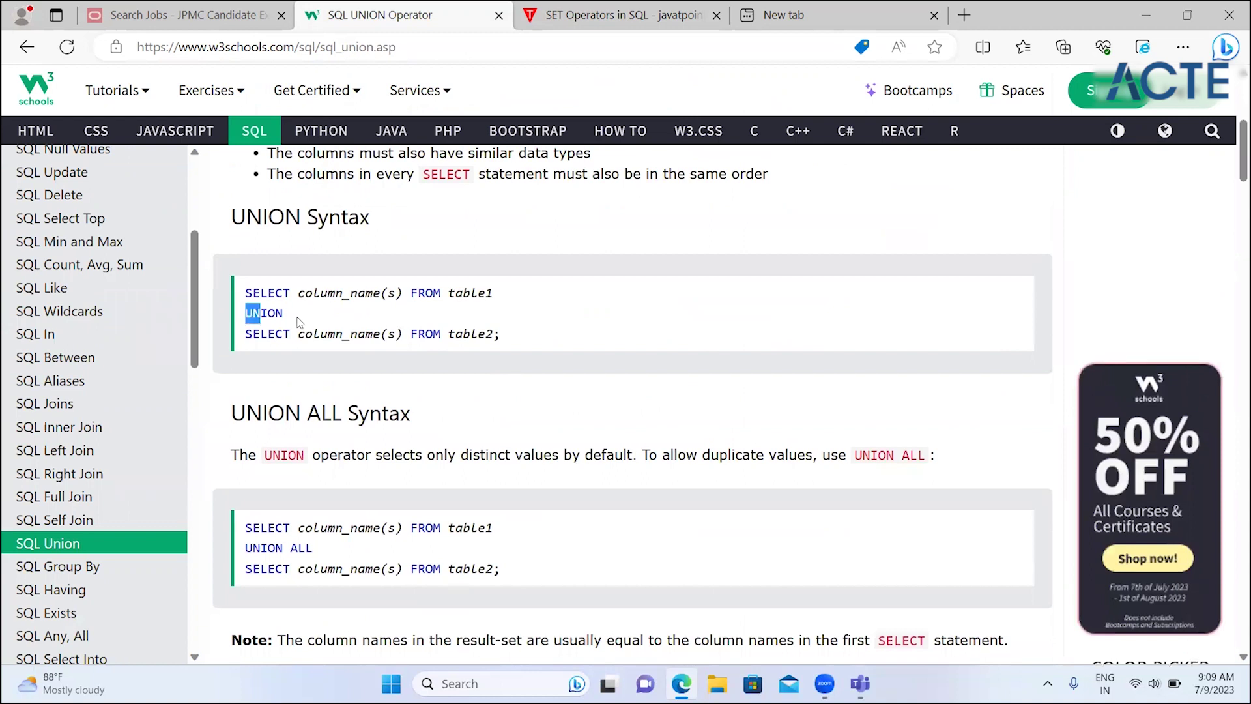
drag(246, 314, 284, 315)
click(420, 424)
double_click(341, 458)
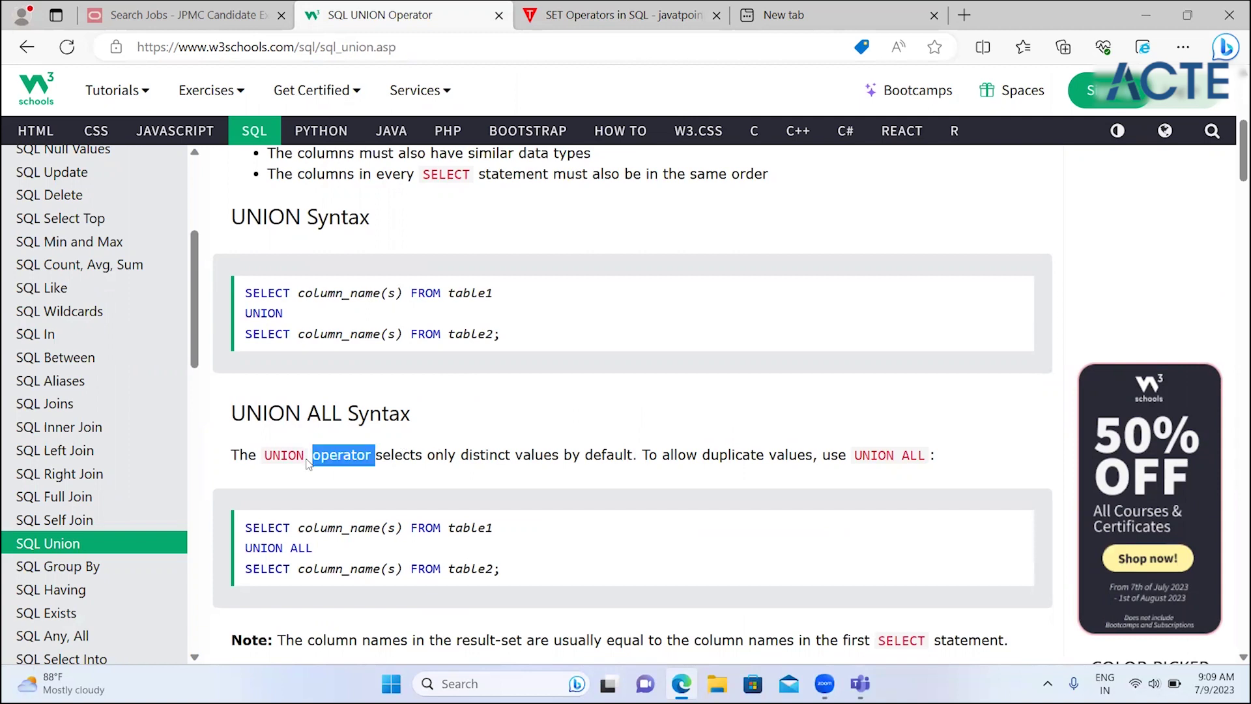
click(493, 473)
drag(698, 455, 864, 490)
click(861, 490)
- Review the first UNION example, highlighting the 'only distinct values' phrase and the UNION keyword
scroll(861, 490, down, 1)
scroll(861, 490, down, 2)
scroll(861, 490, down, 2)
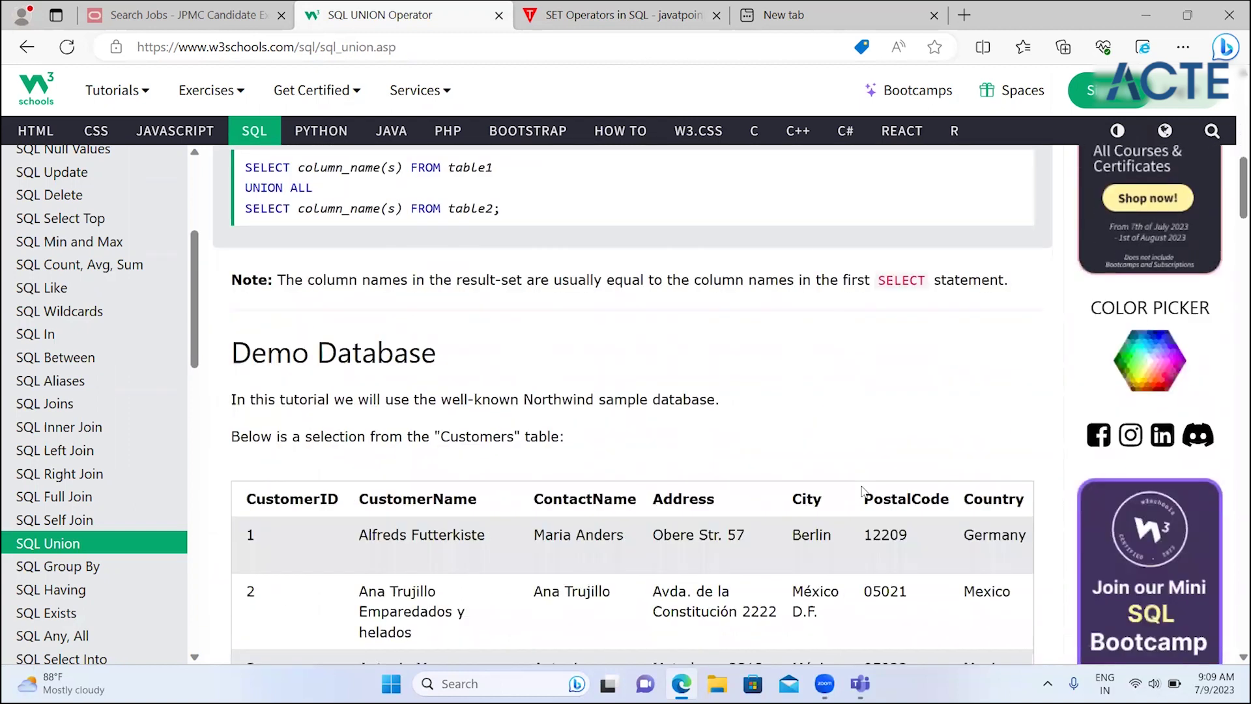
scroll(861, 490, down, 1)
scroll(861, 490, down, 2)
scroll(862, 490, down, 2)
scroll(861, 490, down, 4)
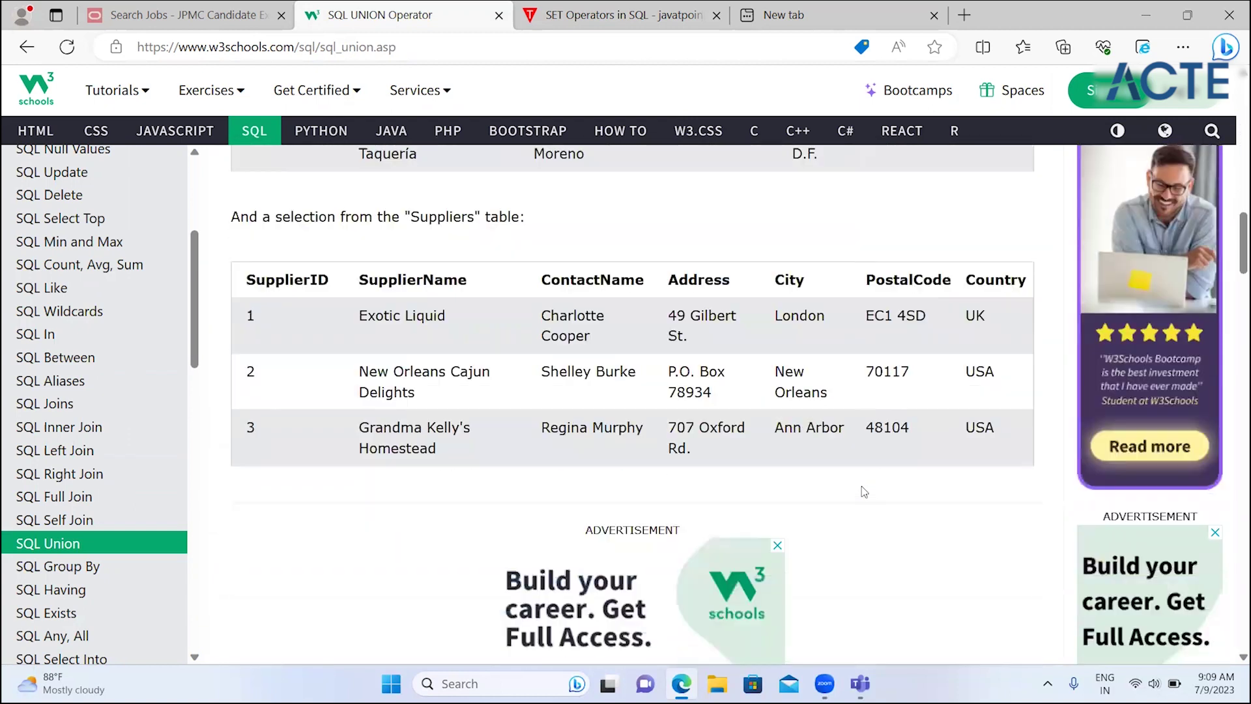
scroll(863, 491, down, 2)
scroll(863, 492, down, 3)
scroll(863, 491, down, 5)
scroll(864, 492, down, 1)
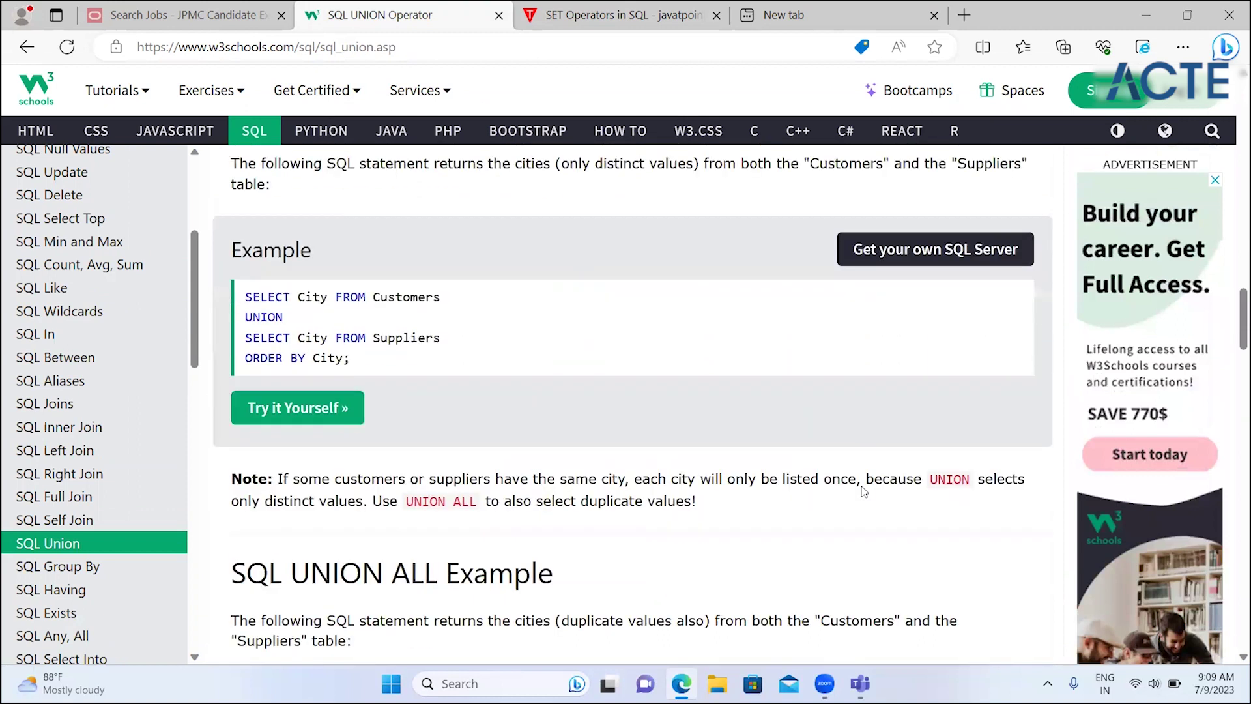
scroll(861, 487, up, 1)
scroll(861, 488, down, 1)
scroll(862, 487, up, 1)
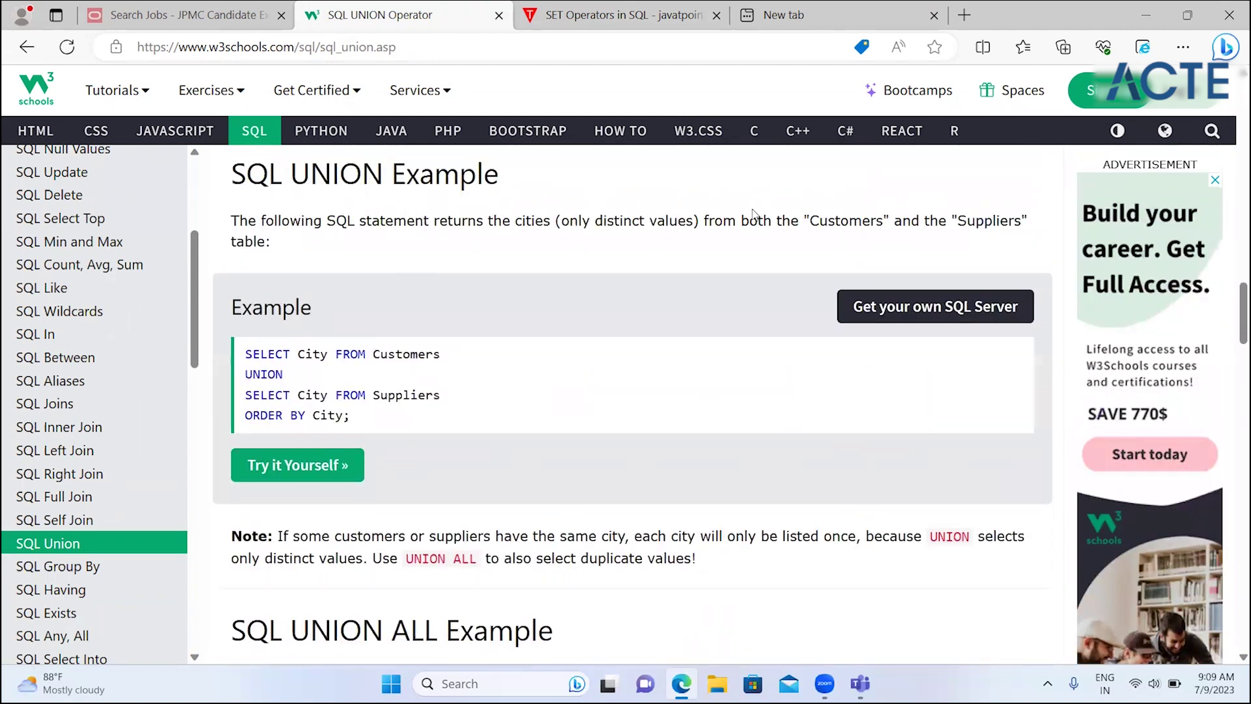
drag(569, 221, 762, 222)
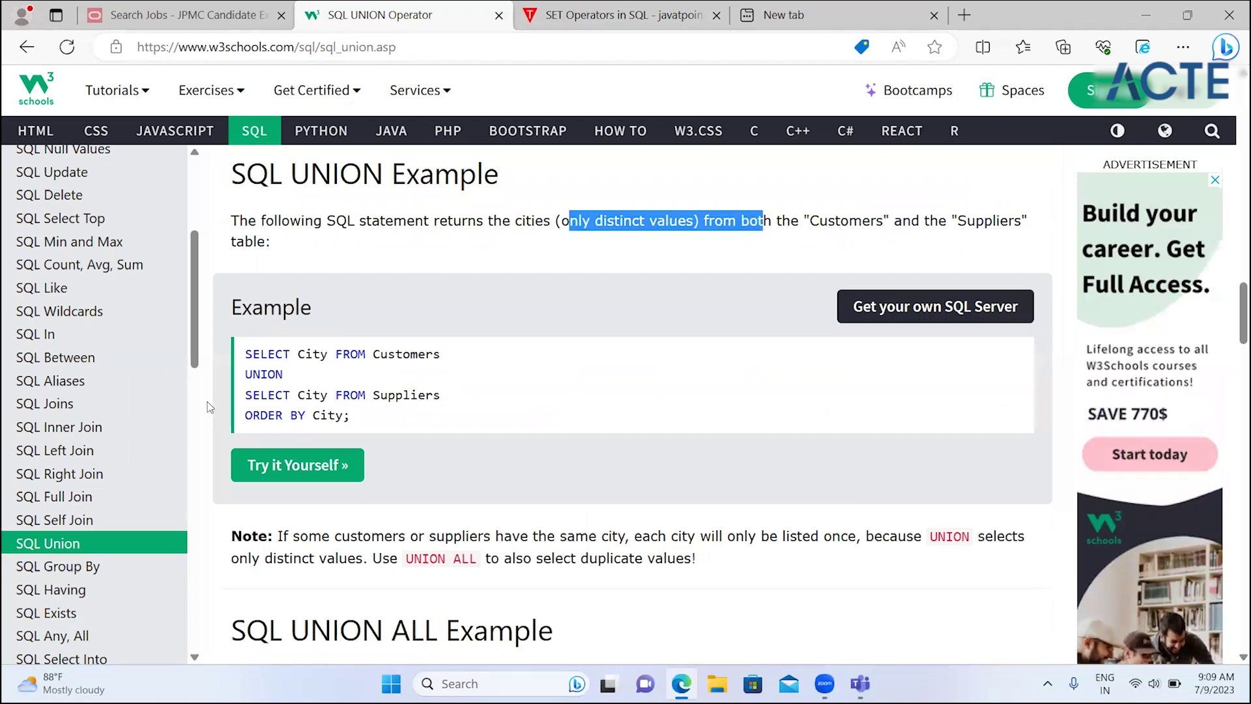
double_click(261, 374)
click(504, 531)
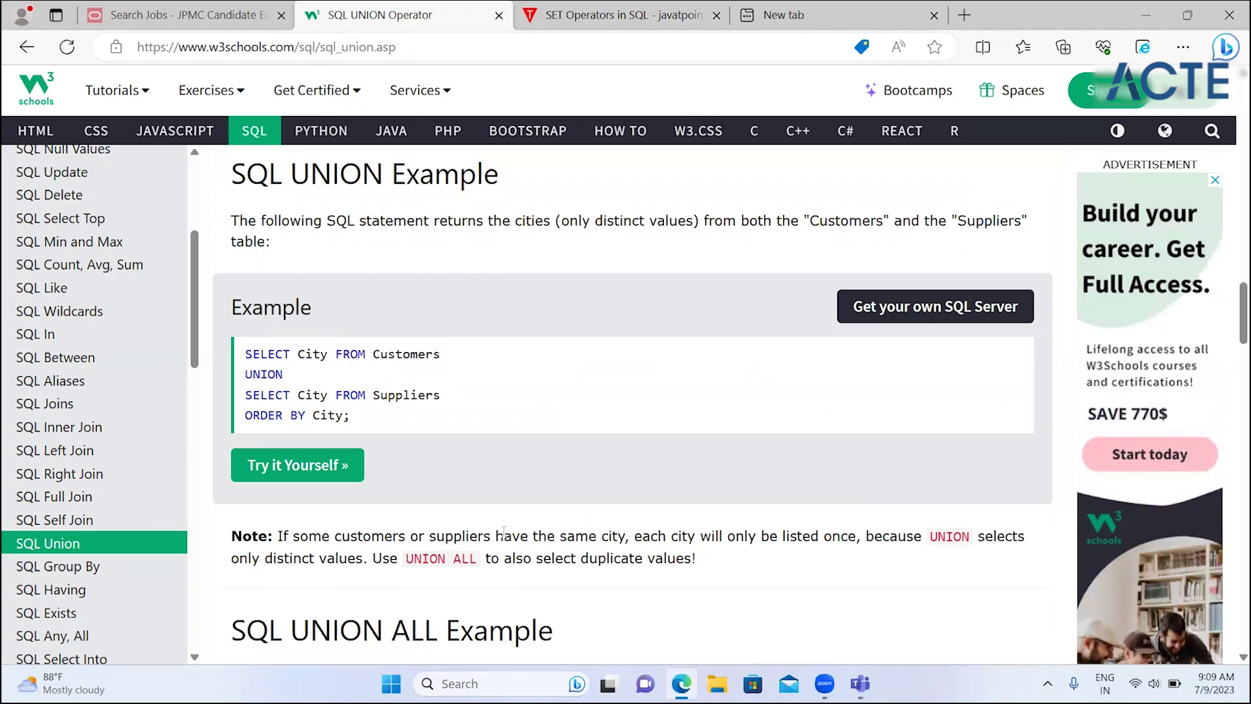
- Highlight the WHERE and UNION lines of the UNION-with-WHERE example query
scroll(503, 531, down, 2)
scroll(503, 531, down, 3)
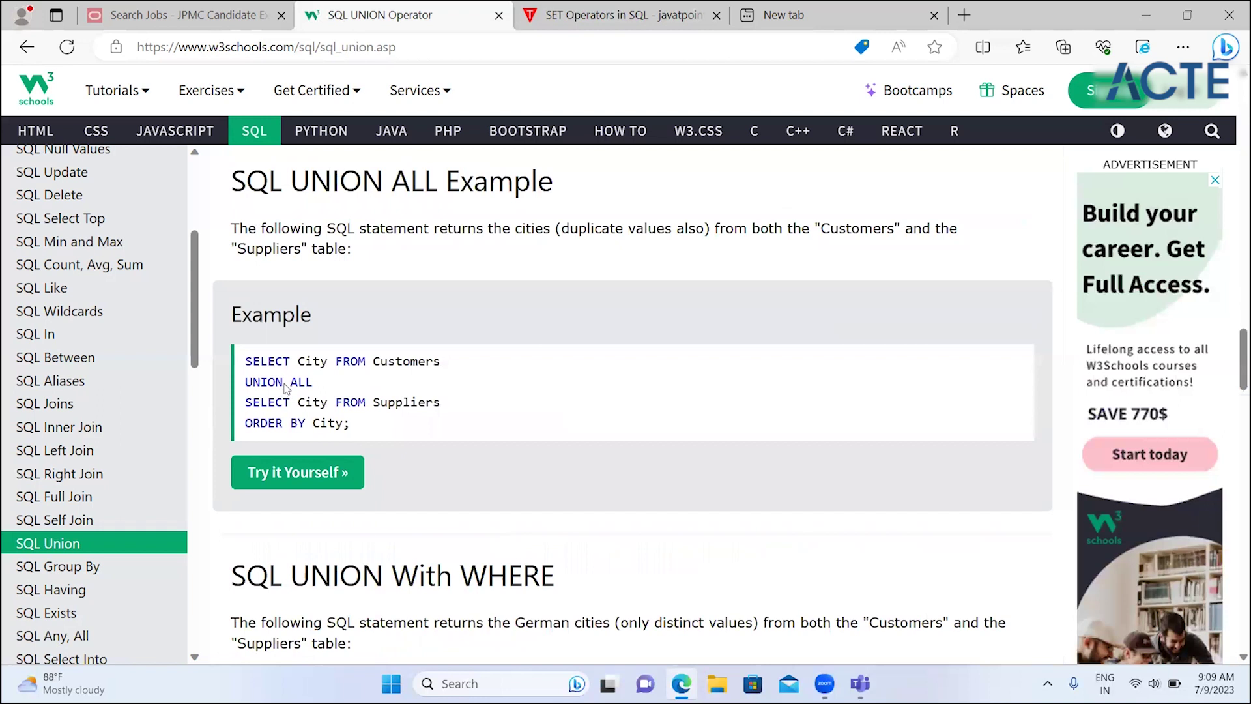
scroll(540, 514, down, 2)
scroll(540, 519, down, 2)
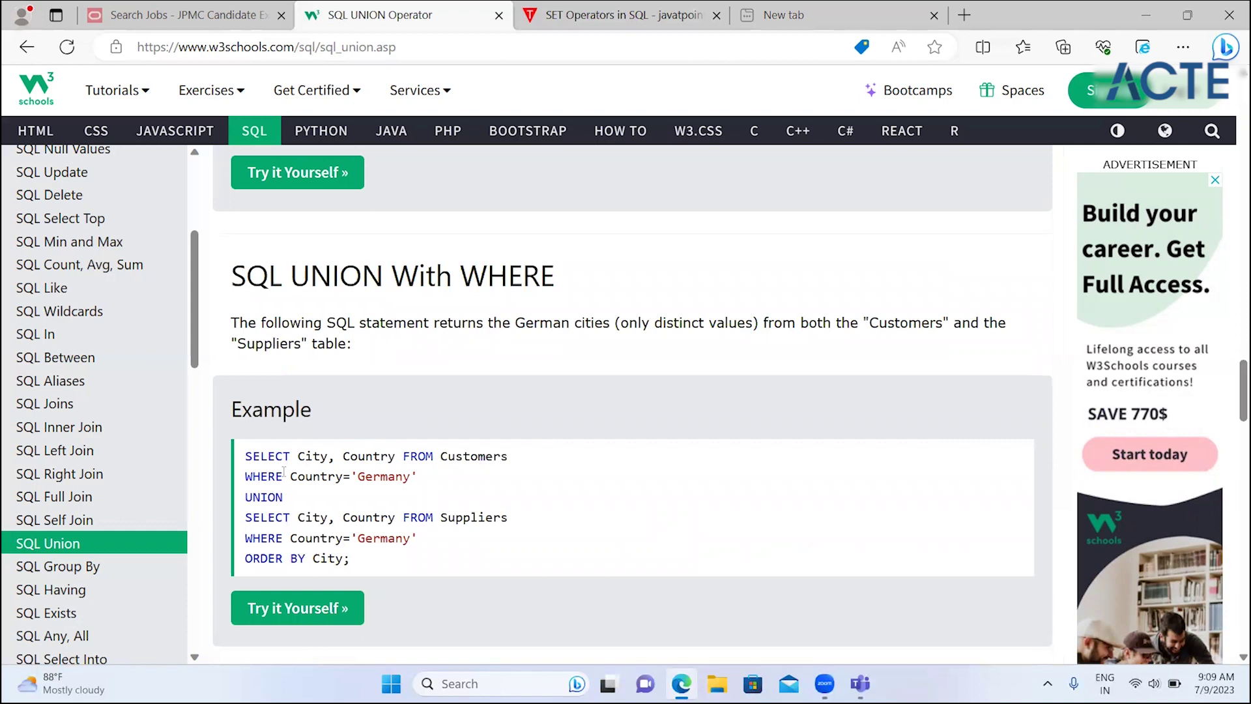
mouse_move(246, 476)
mouse_down()
mouse_move(417, 499)
mouse_move(416, 516)
mouse_up()
click(478, 573)
- Finish the remaining UNION examples and open the SQL GROUP BY Statement lesson
scroll(479, 570, down, 1)
scroll(478, 570, down, 5)
scroll(479, 570, down, 1)
scroll(478, 570, down, 2)
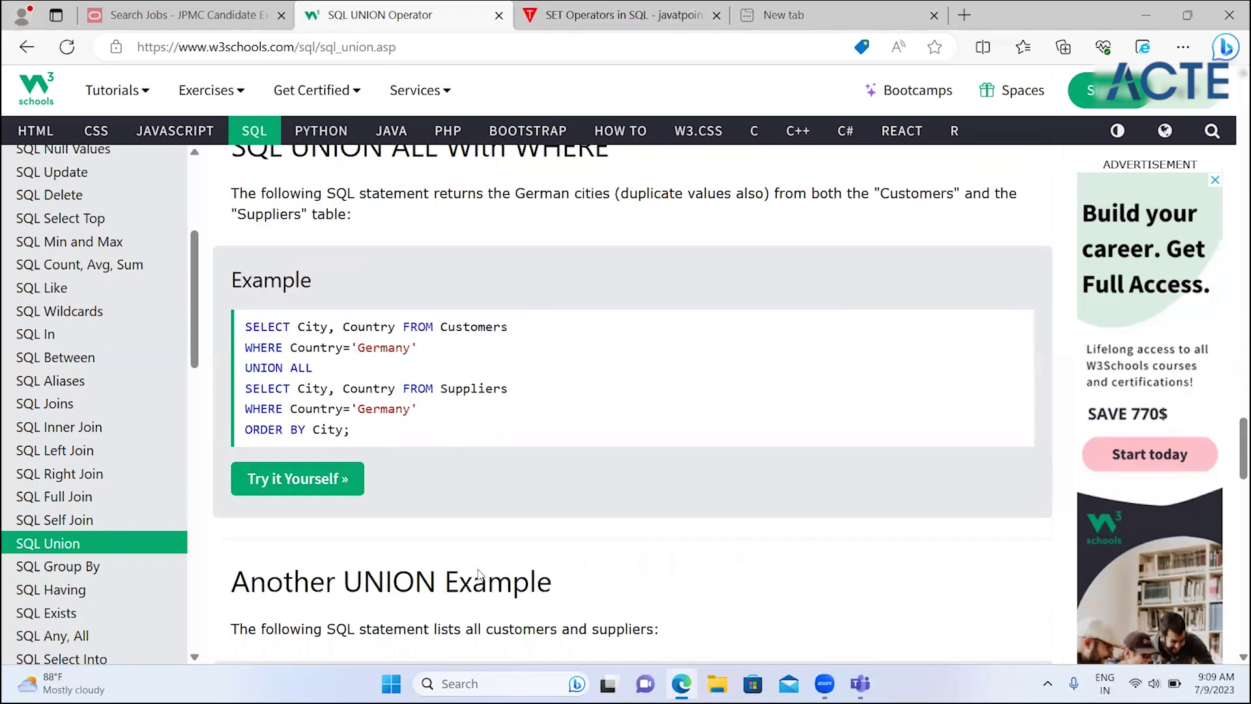
scroll(480, 575, down, 2)
scroll(479, 571, down, 2)
scroll(479, 571, down, 1)
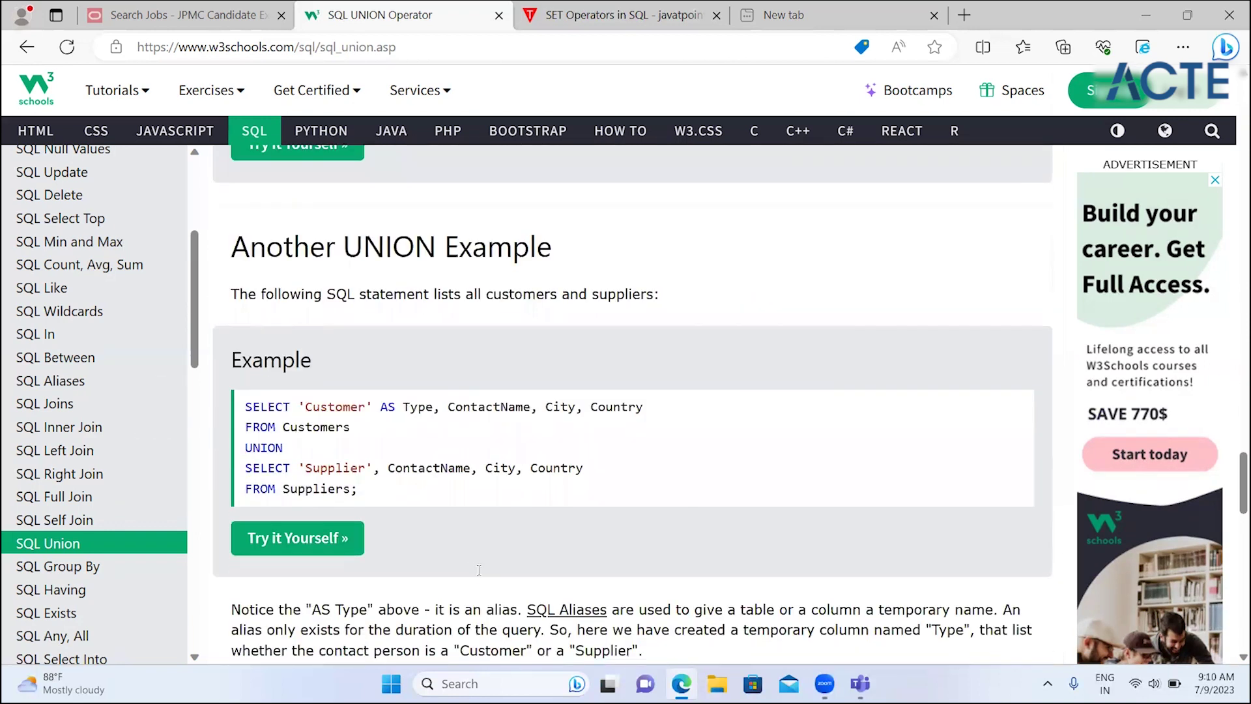
scroll(478, 570, down, 1)
scroll(480, 575, down, 2)
scroll(480, 579, down, 5)
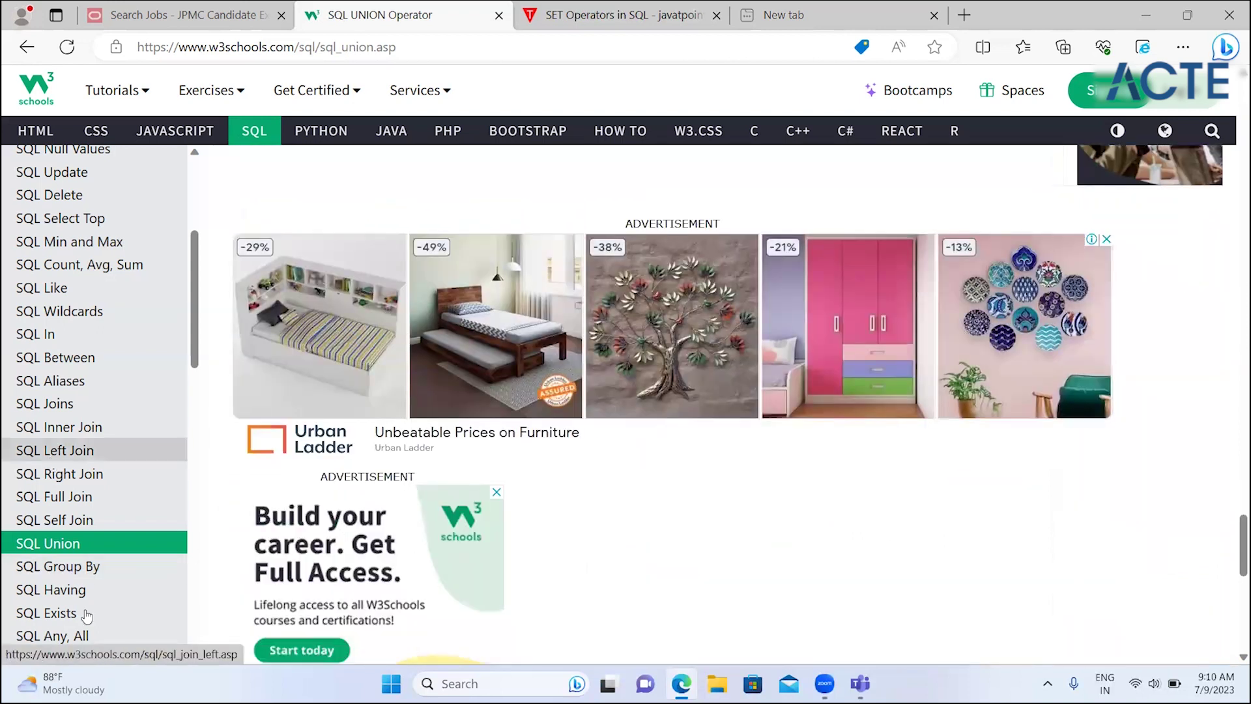
click(116, 564)
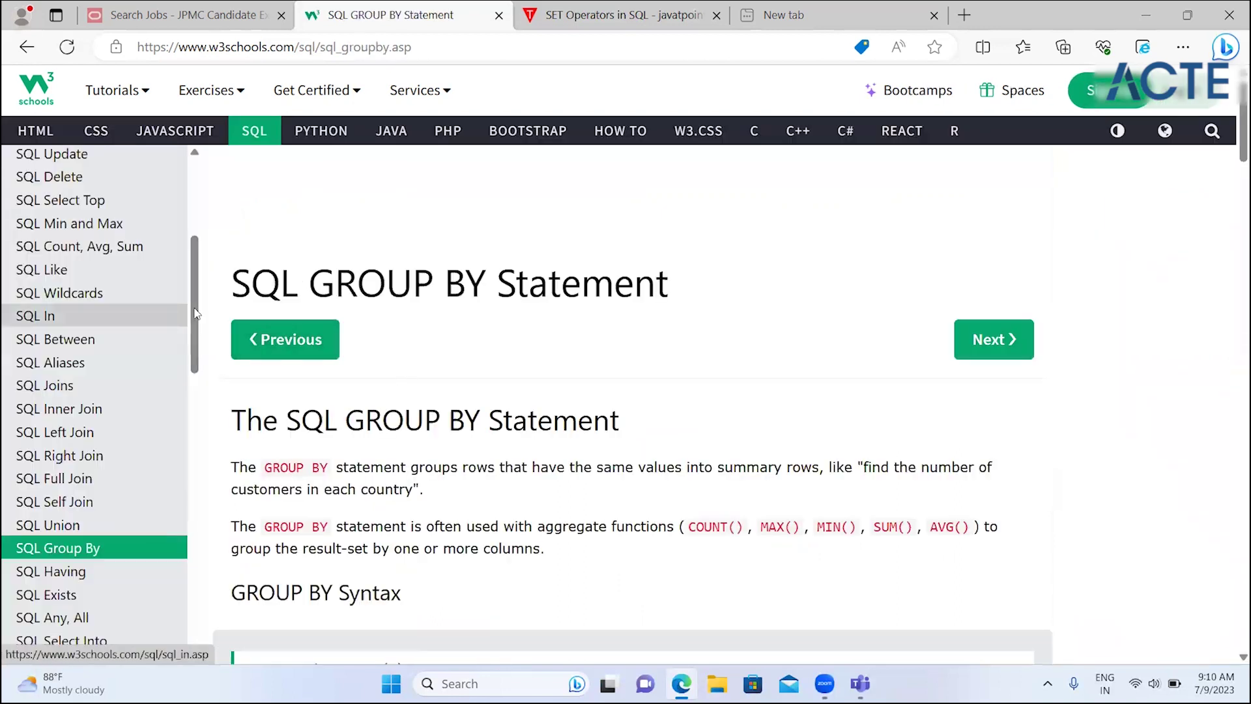
scroll(201, 389, down, 6)
scroll(207, 397, up, 2)
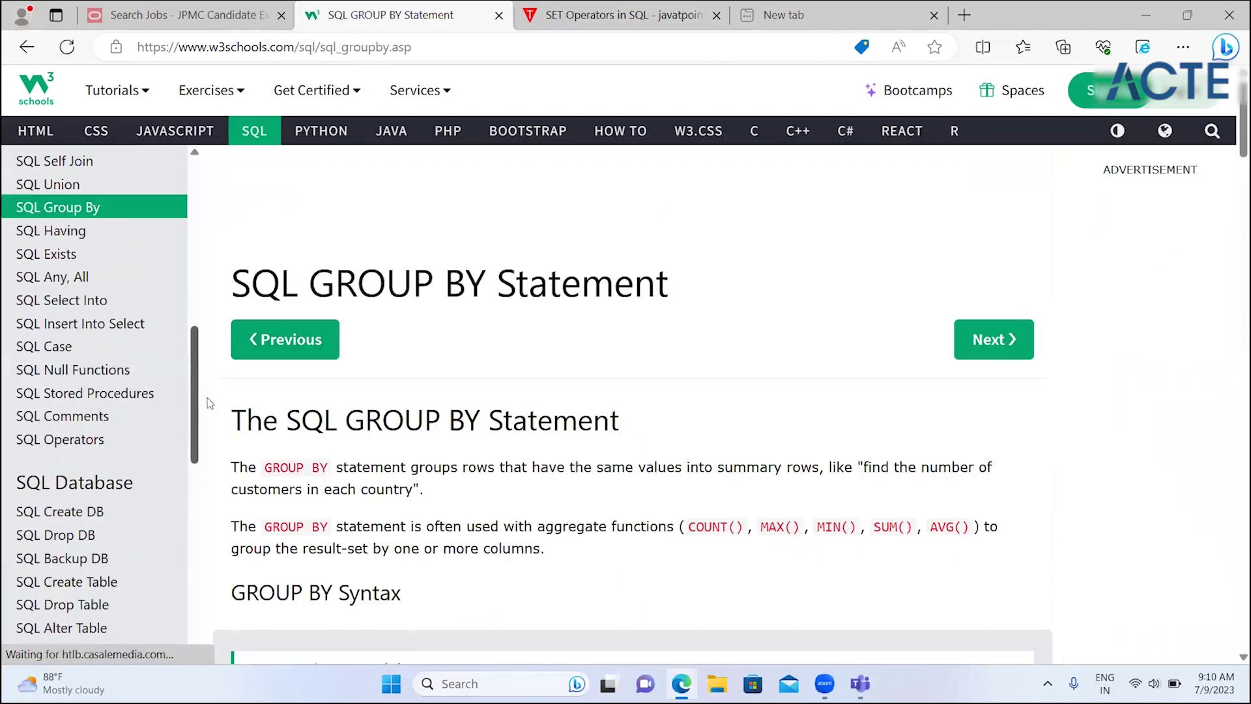
double_click(434, 467)
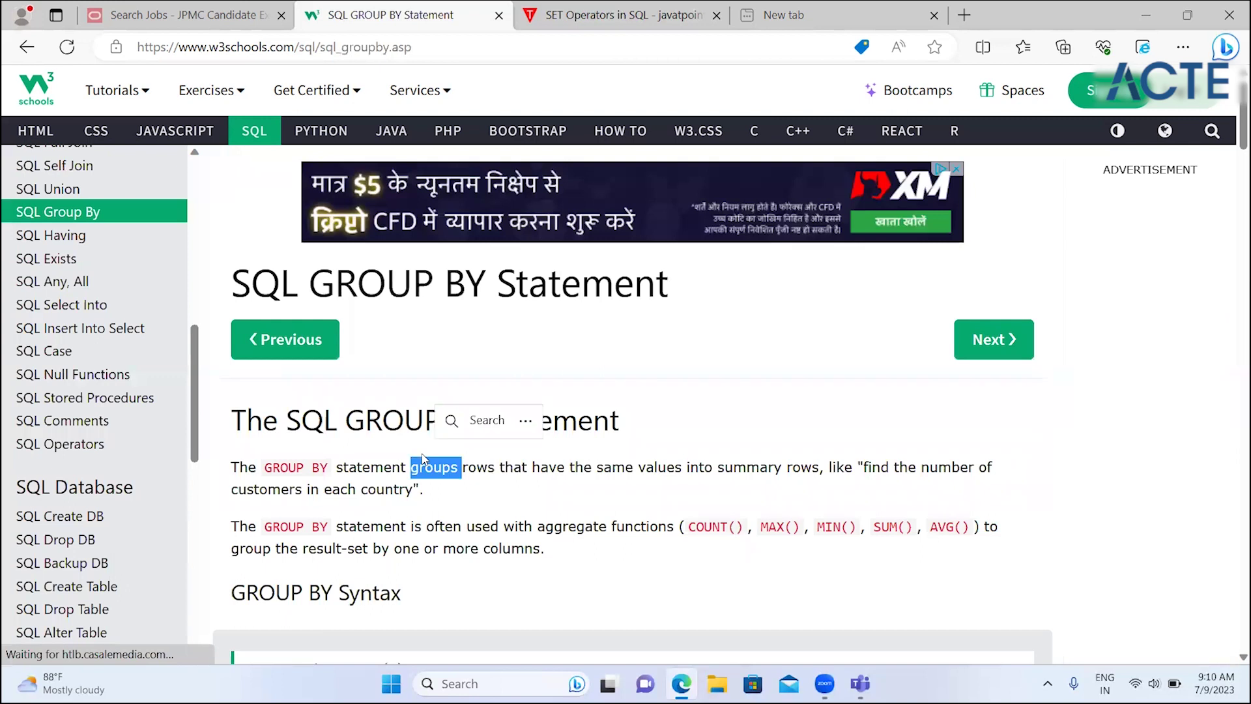
click(565, 500)
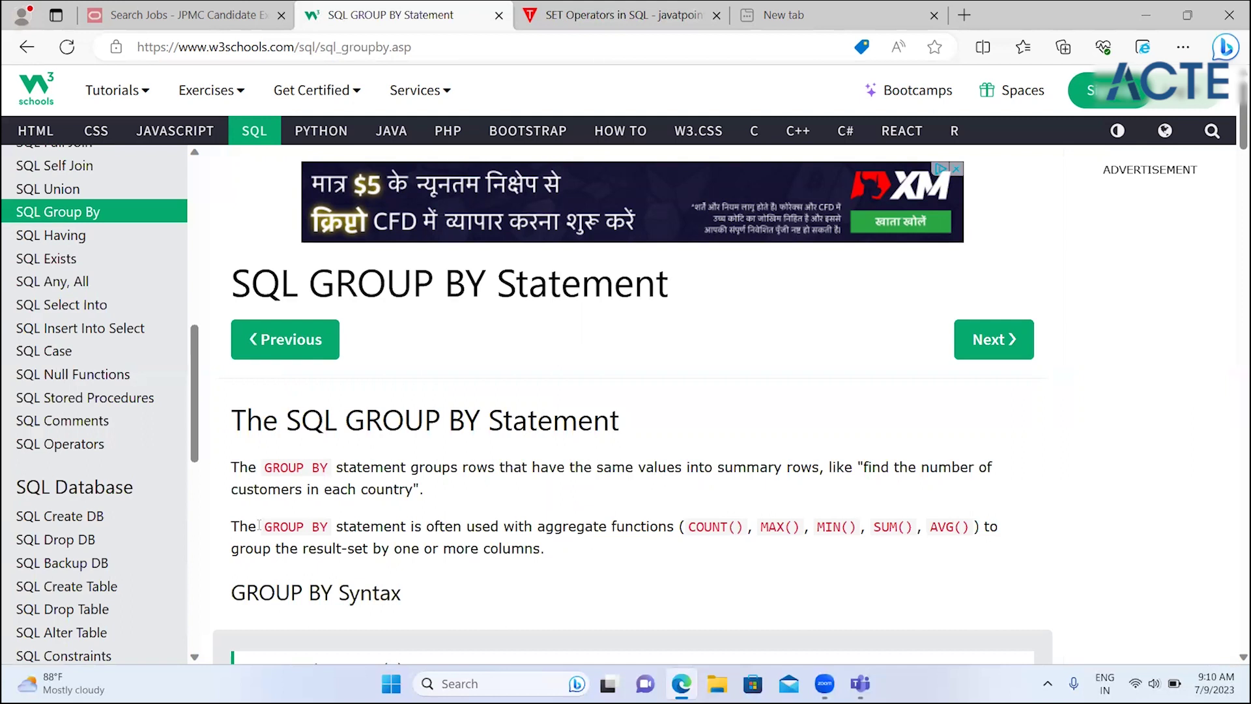
scroll(498, 586, down, 3)
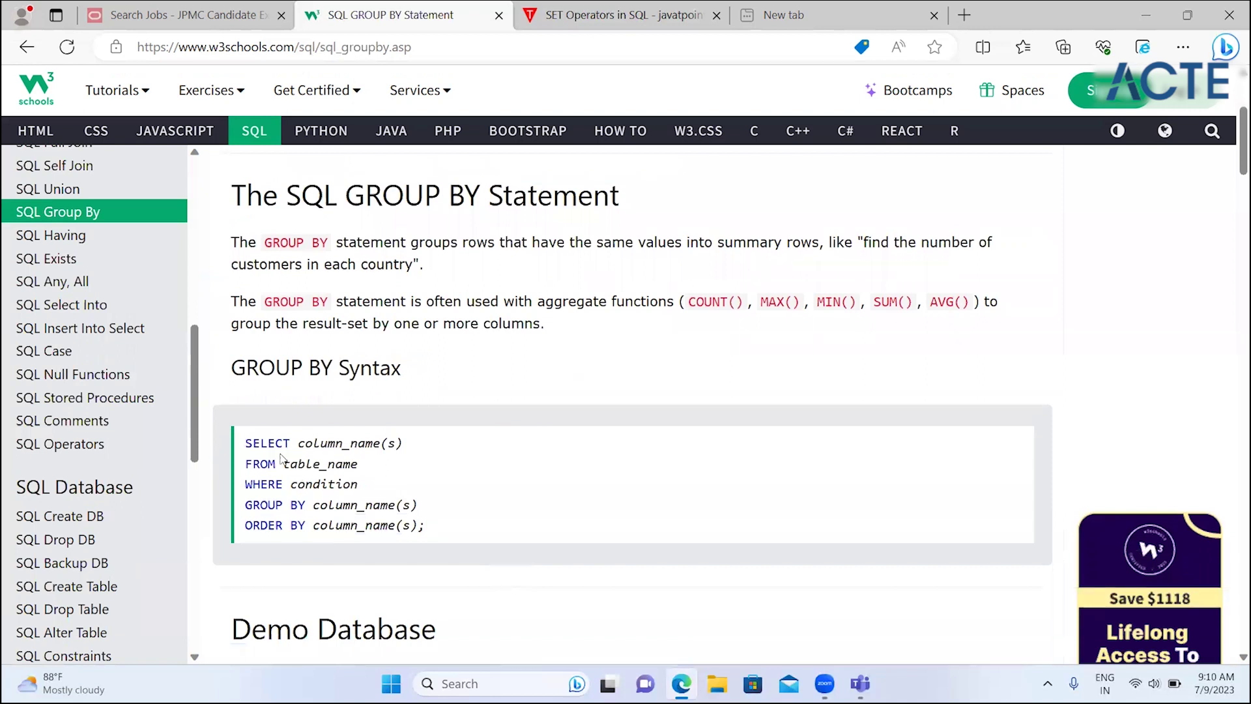
drag(261, 463, 373, 474)
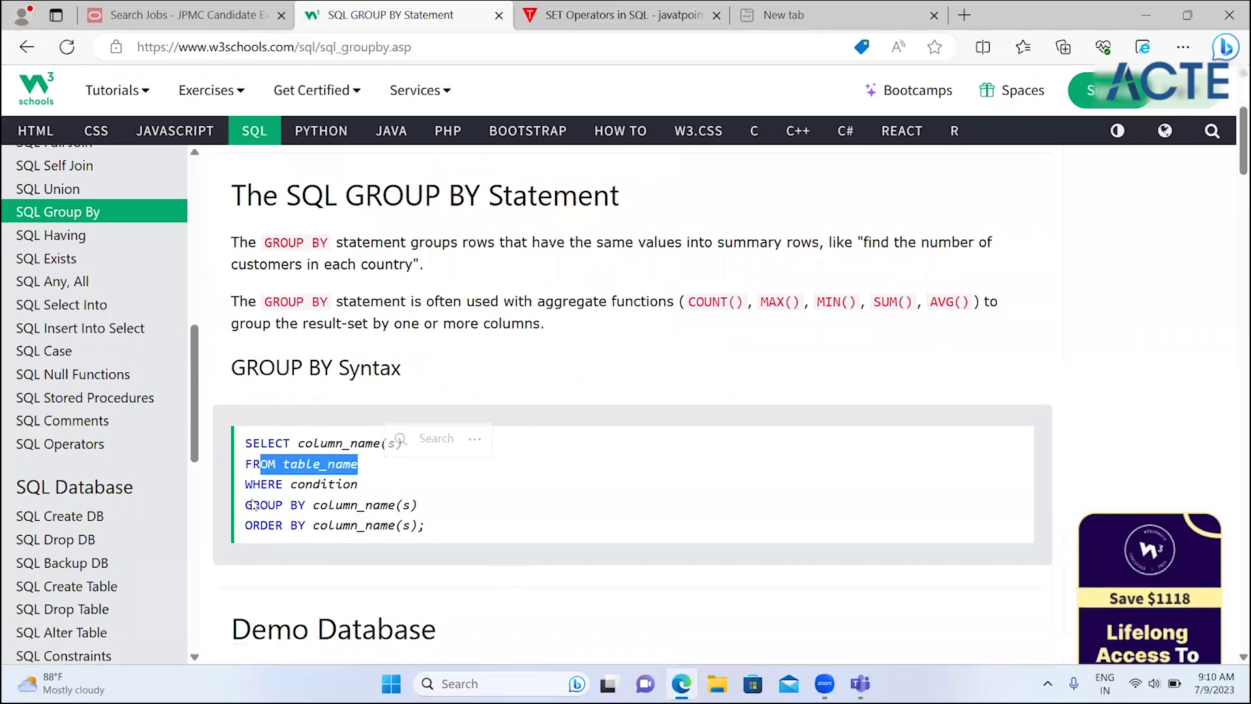
click(310, 529)
scroll(310, 530, down, 1)
scroll(310, 530, down, 1)
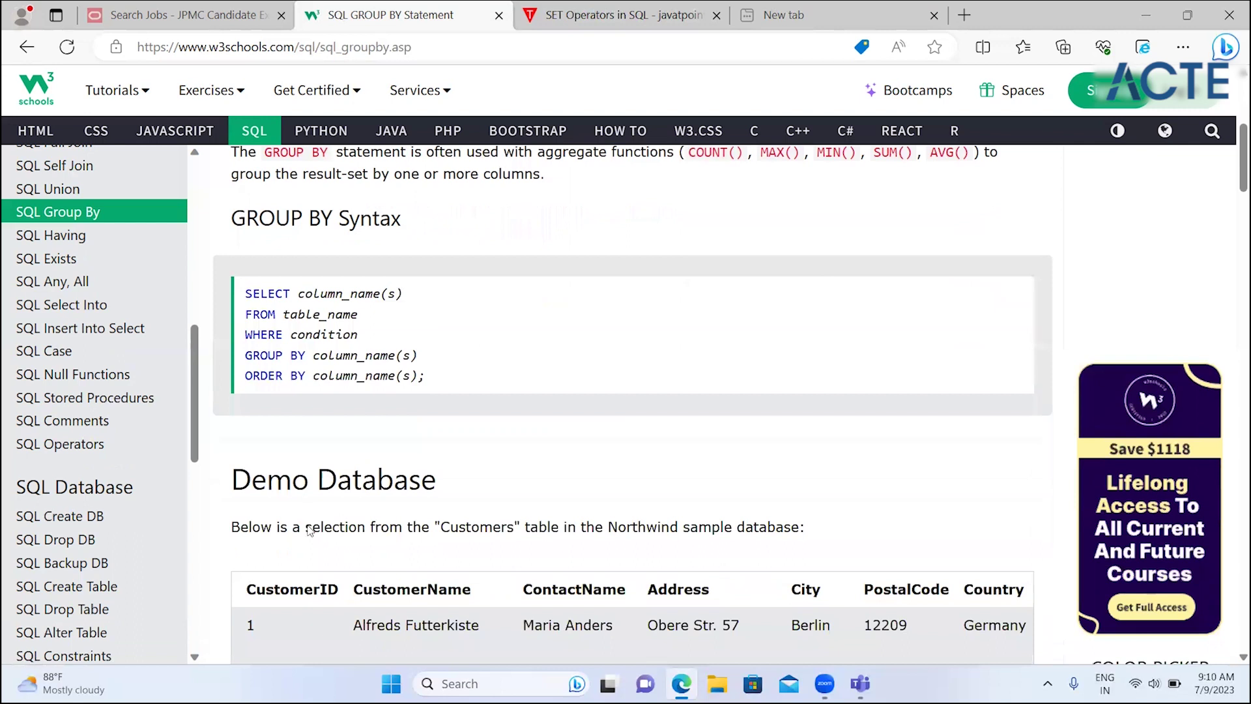
scroll(310, 529, down, 5)
scroll(310, 530, down, 3)
scroll(310, 525, down, 5)
scroll(309, 524, down, 1)
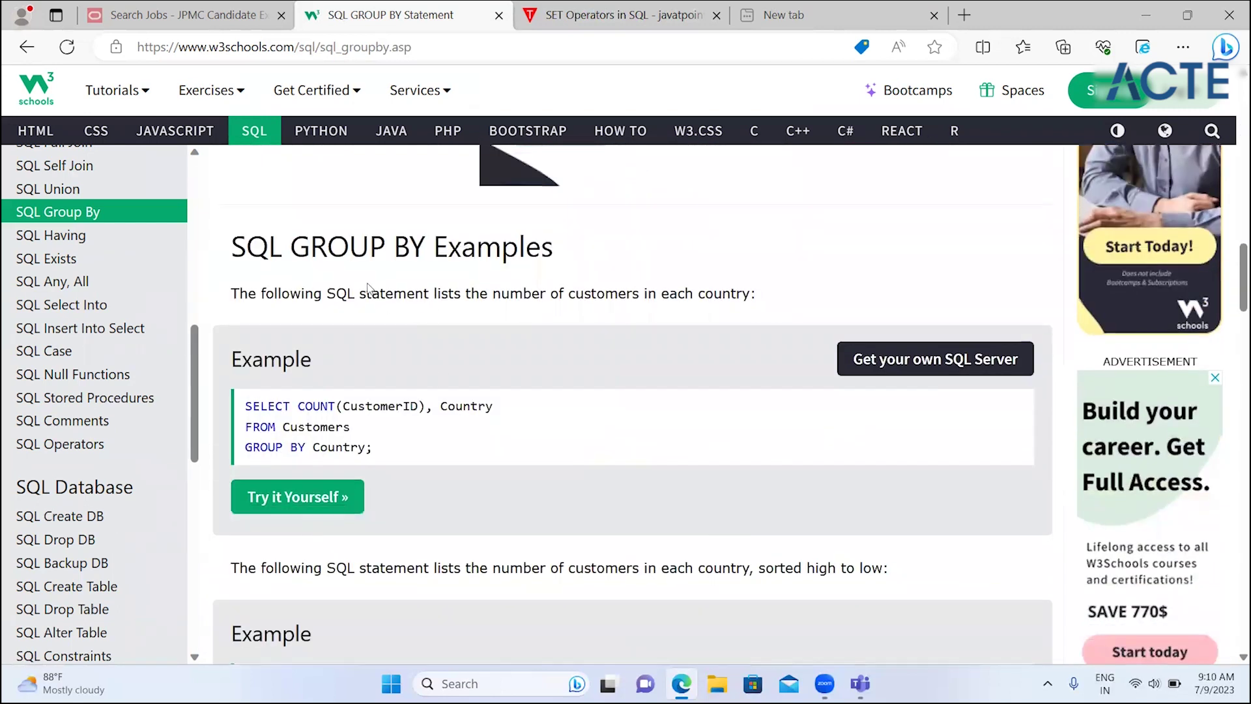
drag(367, 293, 644, 310)
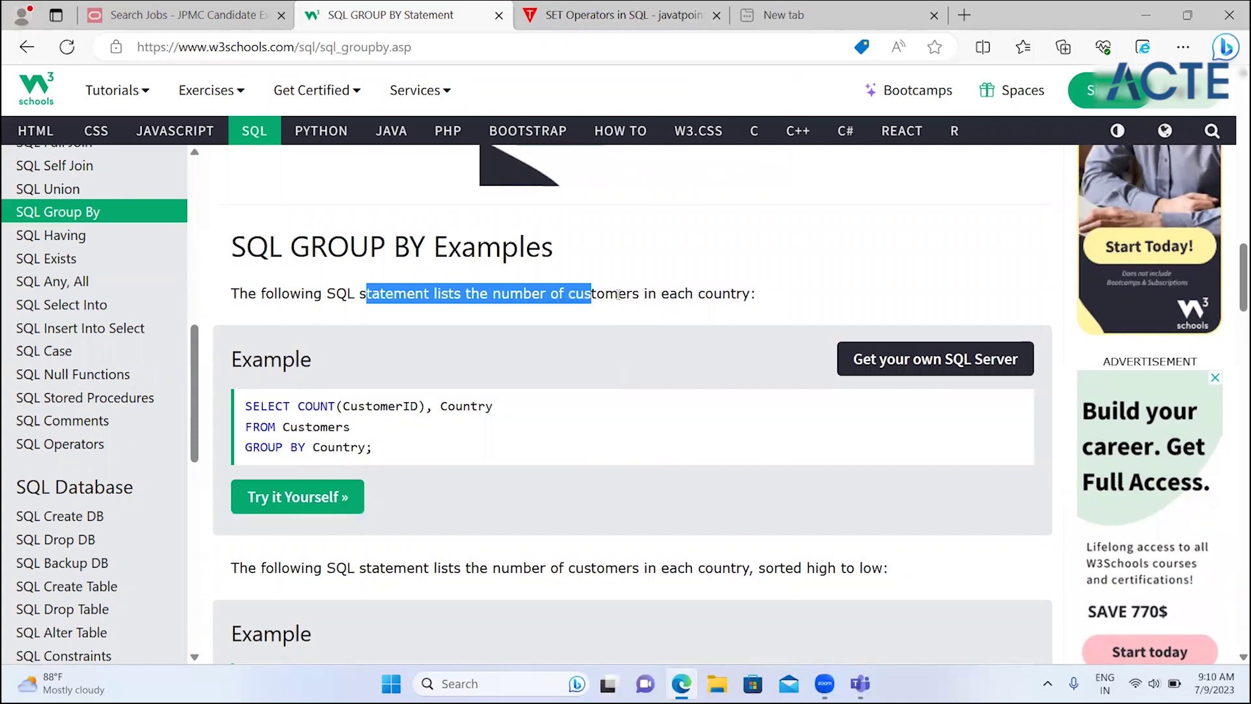
click(370, 452)
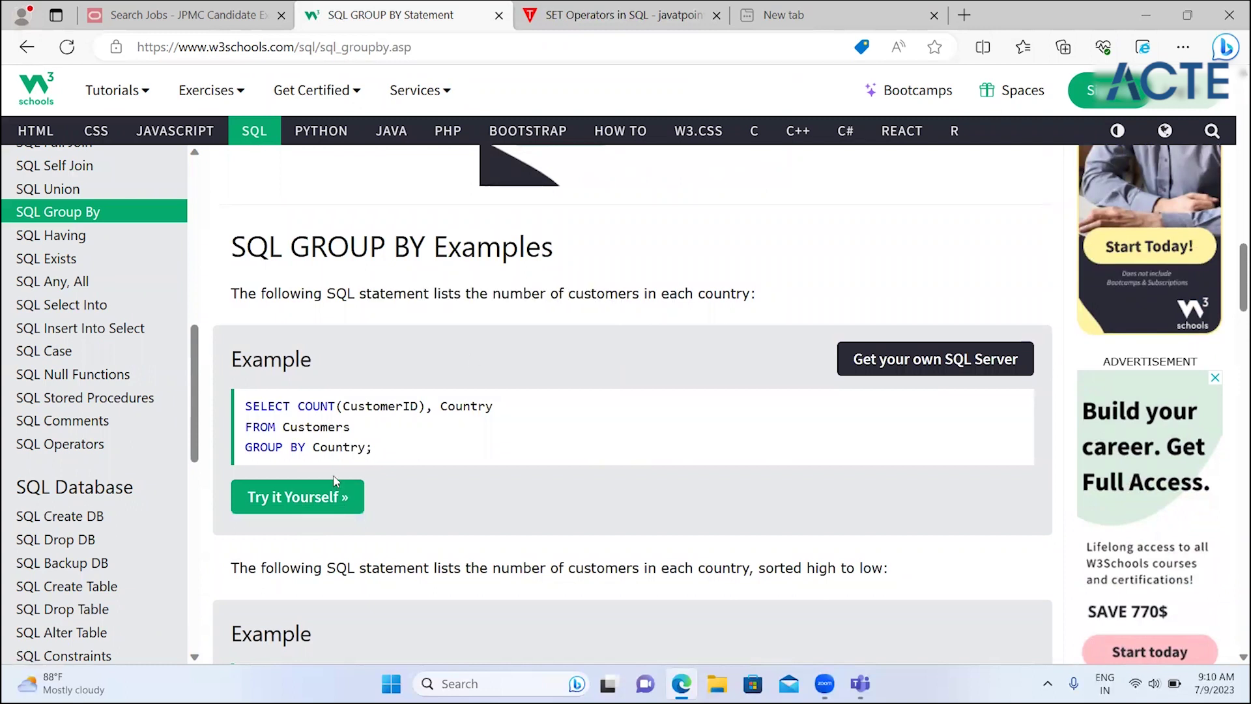
double_click(352, 407)
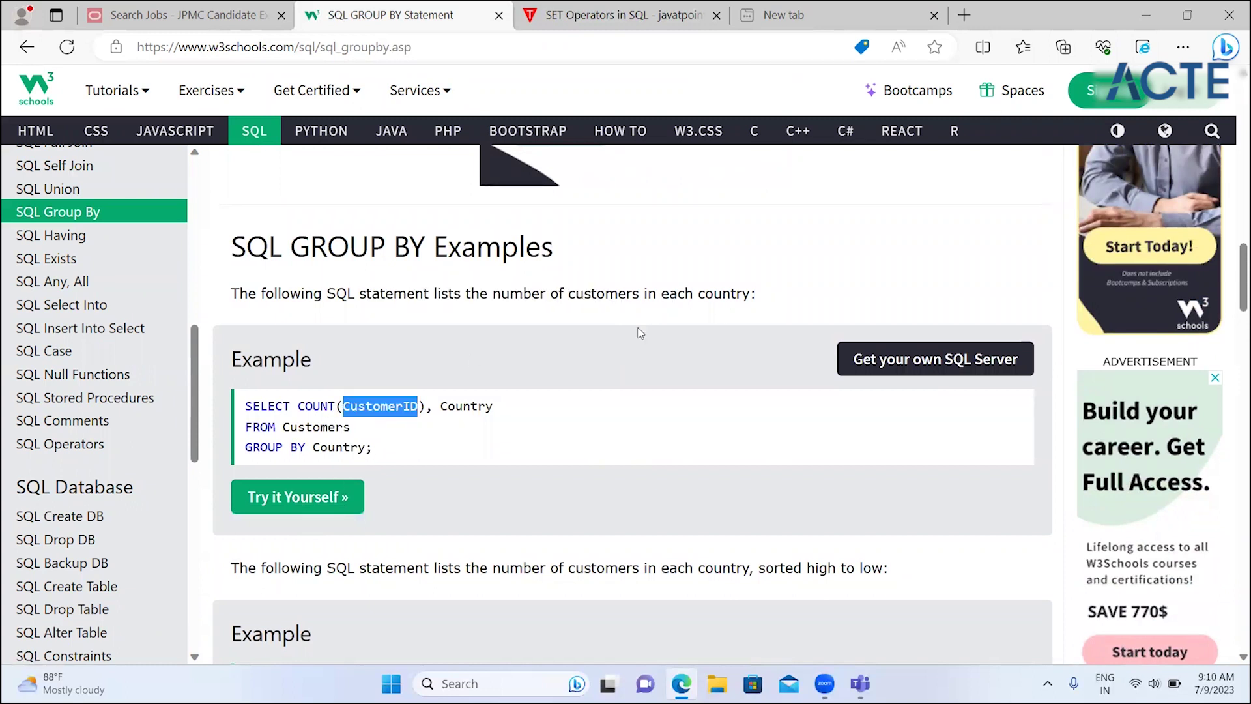
double_click(745, 294)
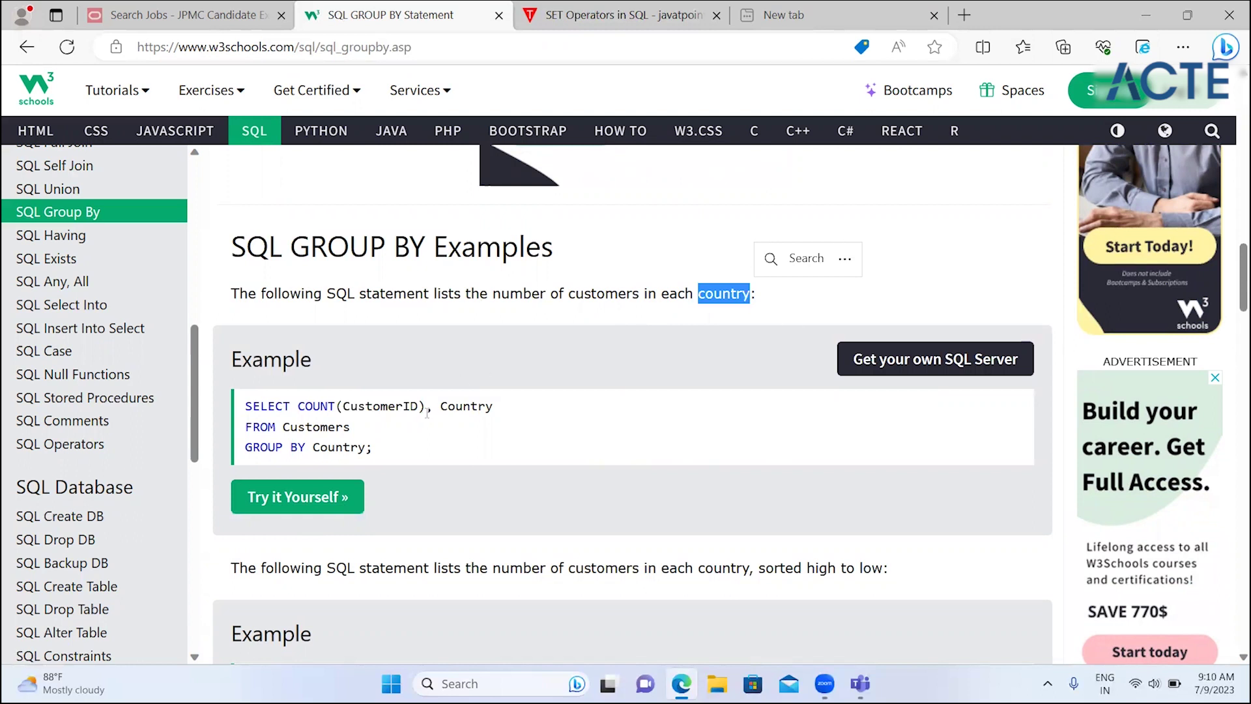
drag(248, 447, 365, 447)
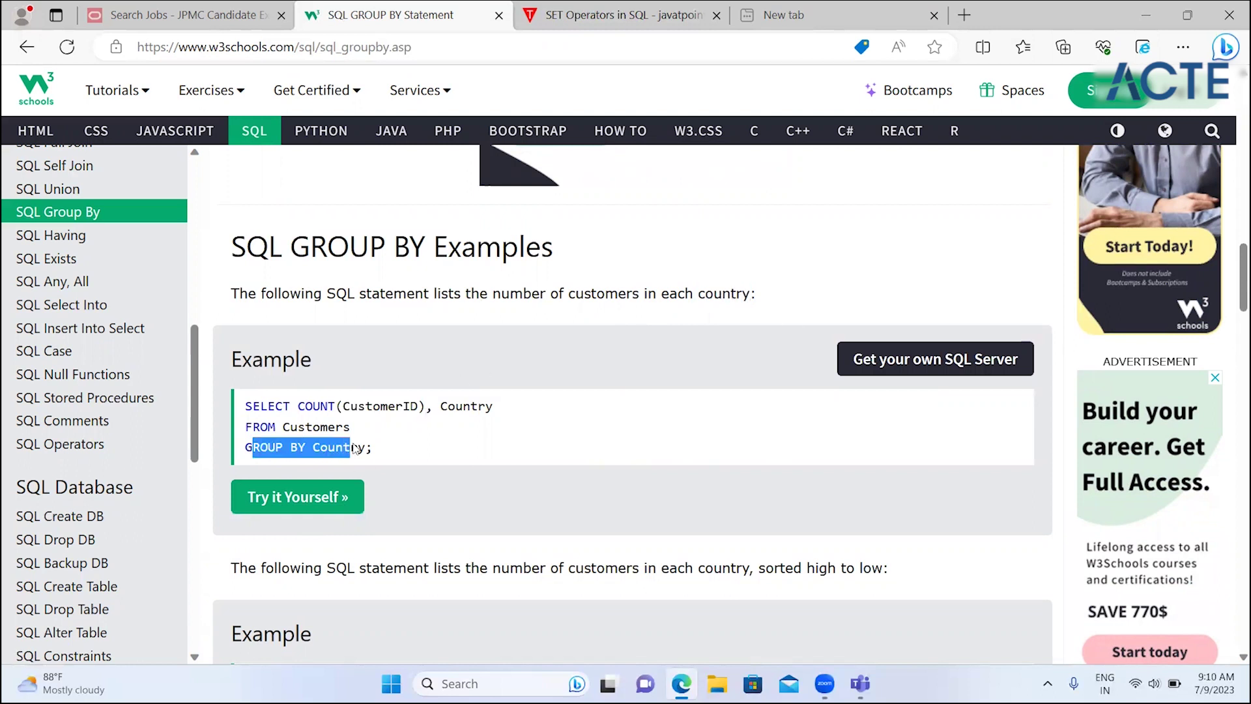
click(444, 471)
scroll(443, 471, down, 2)
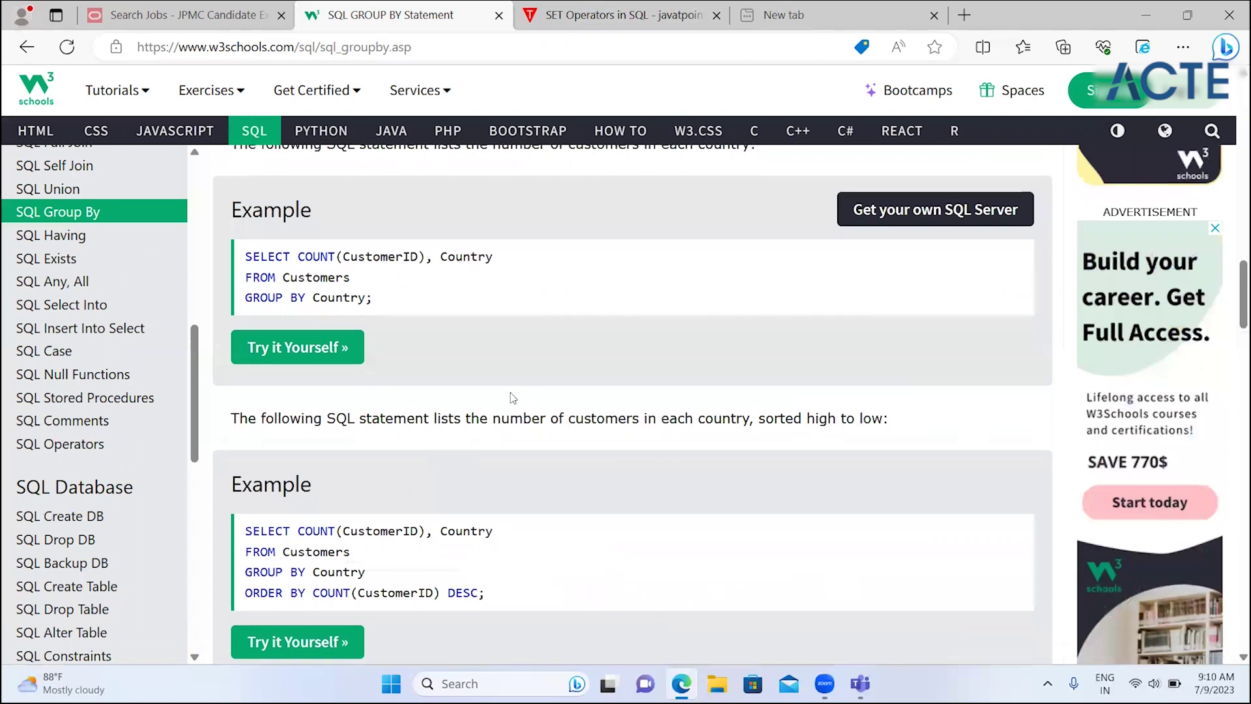
drag(425, 421, 629, 420)
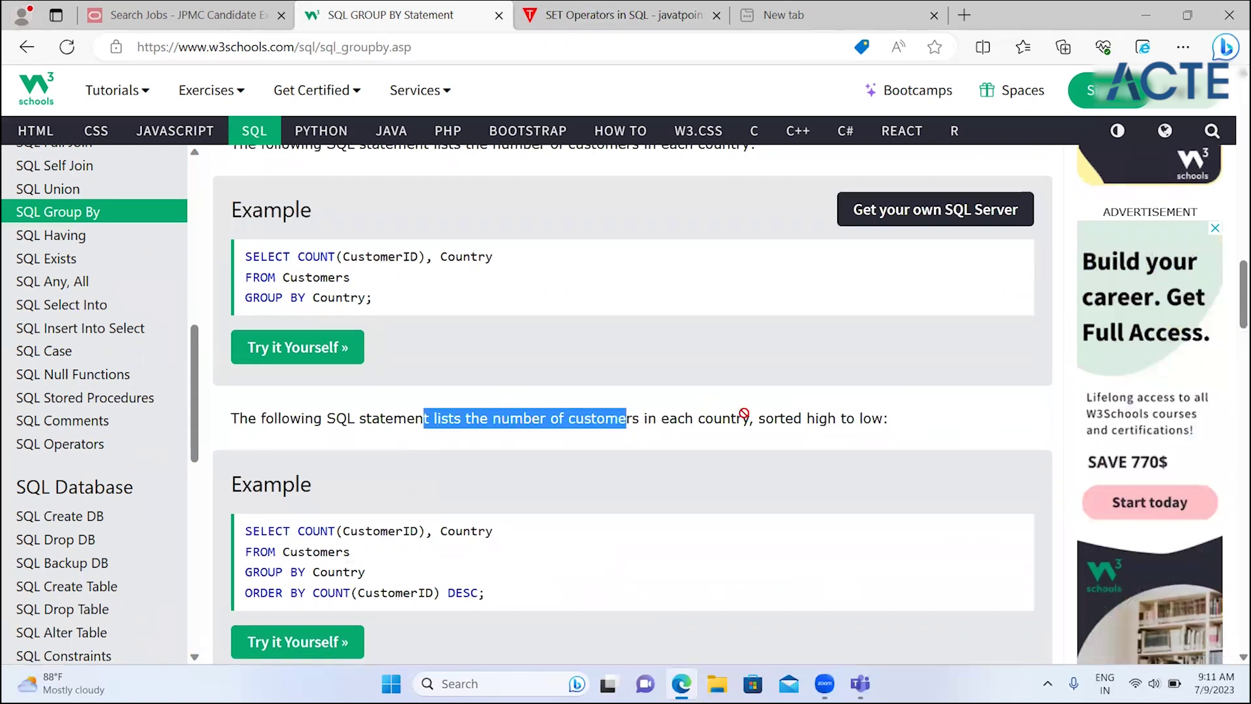
click(770, 420)
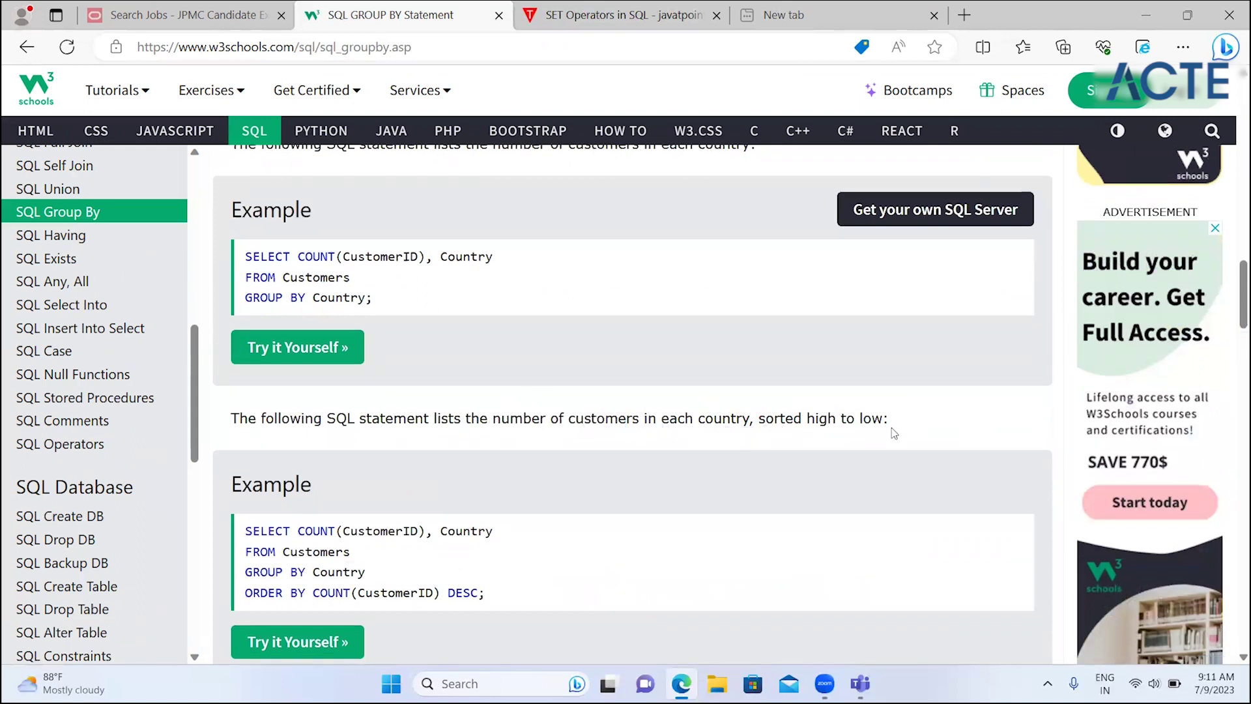
drag(767, 420, 889, 424)
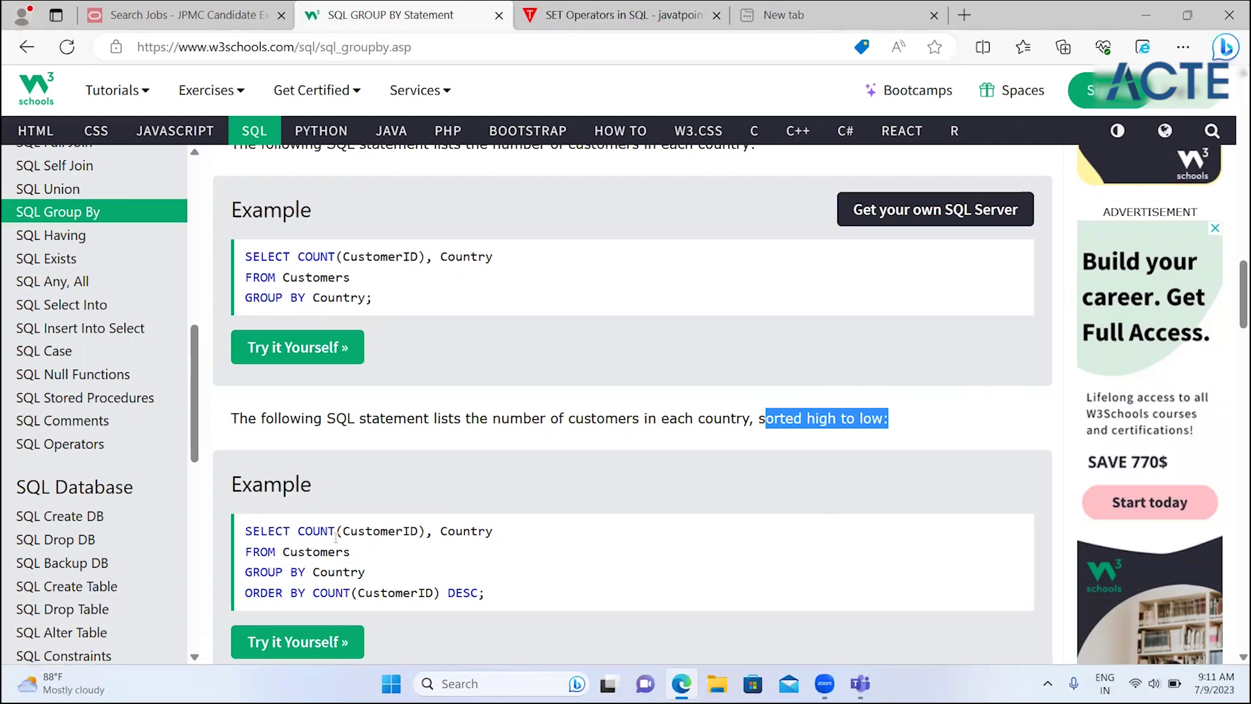
drag(305, 531, 485, 531)
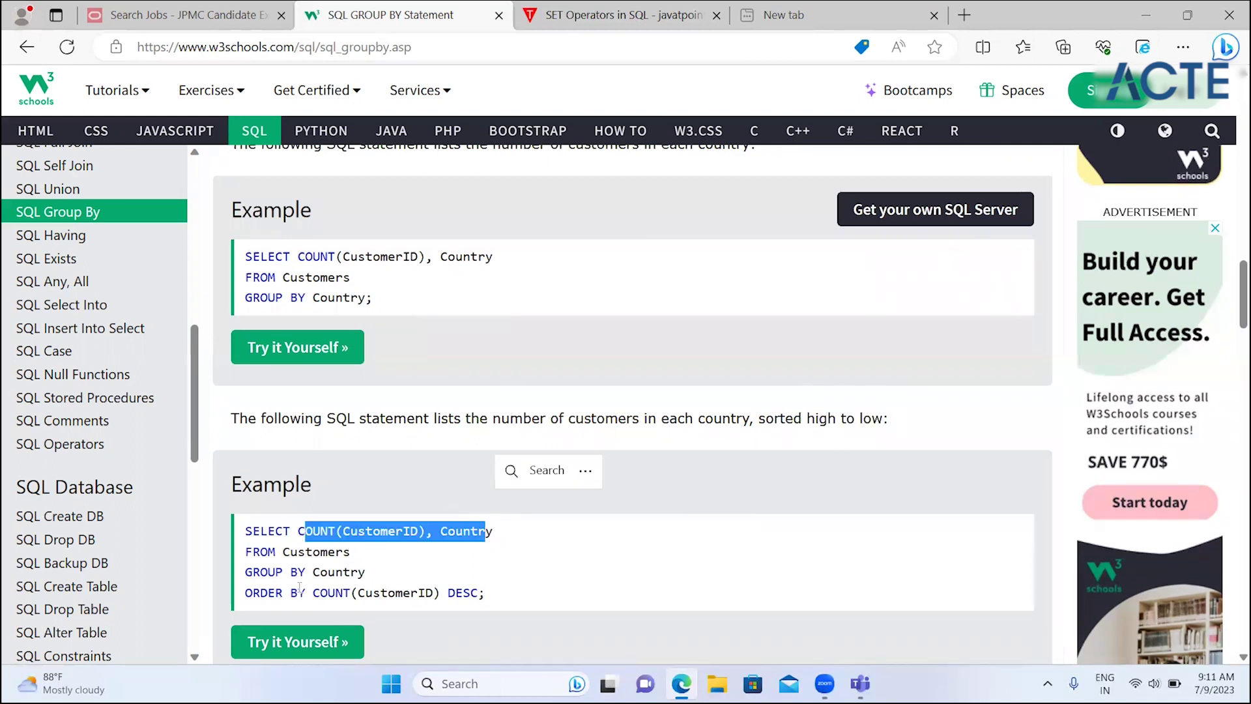
drag(247, 593, 486, 594)
click(502, 623)
scroll(502, 623, down, 2)
scroll(502, 623, down, 4)
scroll(502, 623, down, 2)
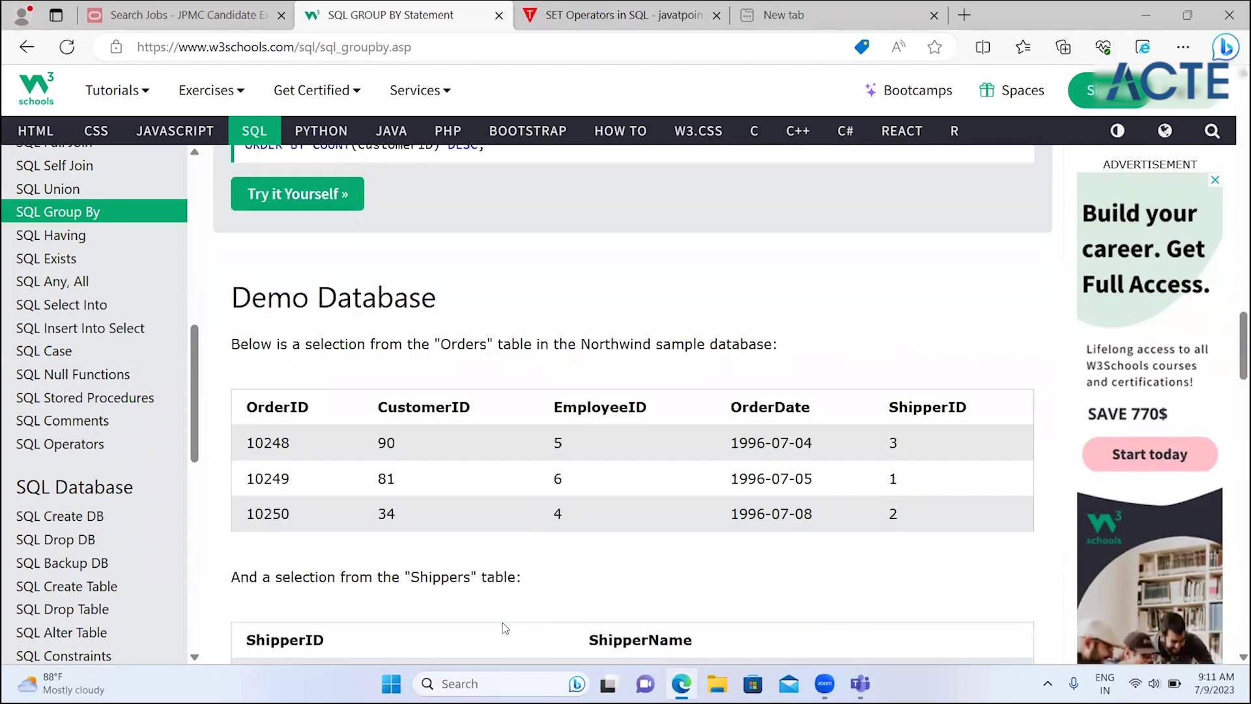
scroll(503, 623, down, 3)
scroll(503, 623, down, 6)
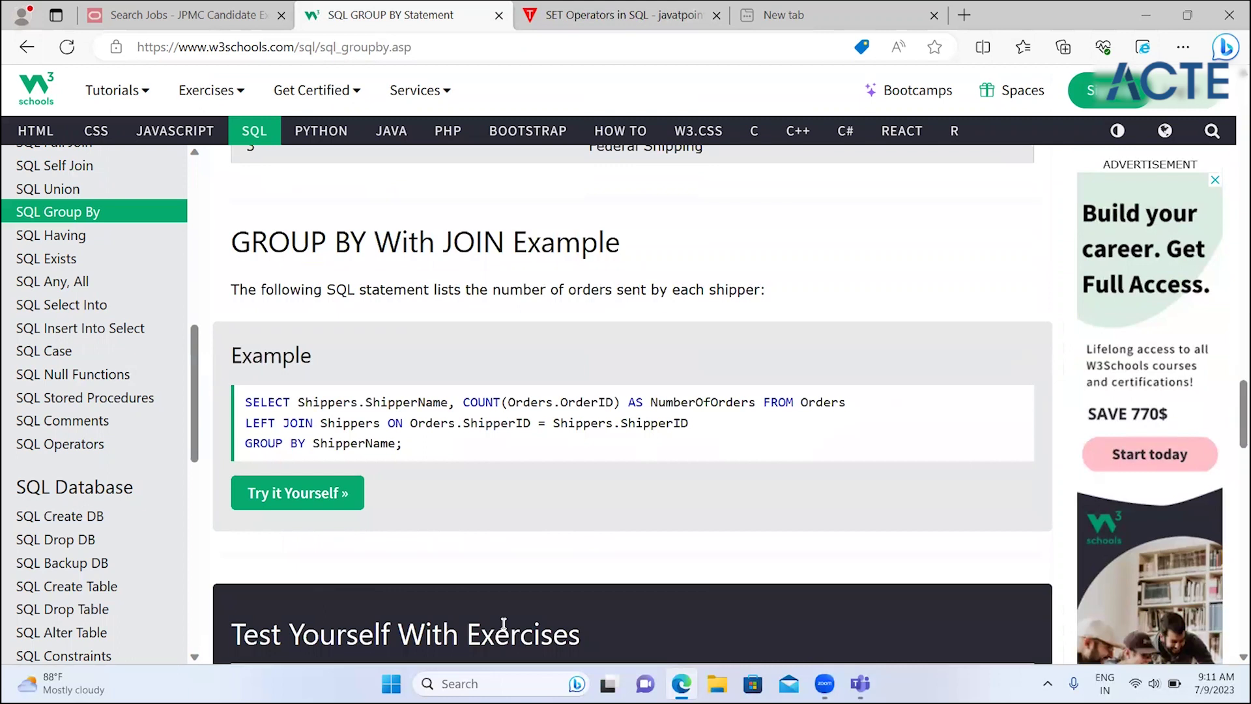
drag(336, 238, 637, 256)
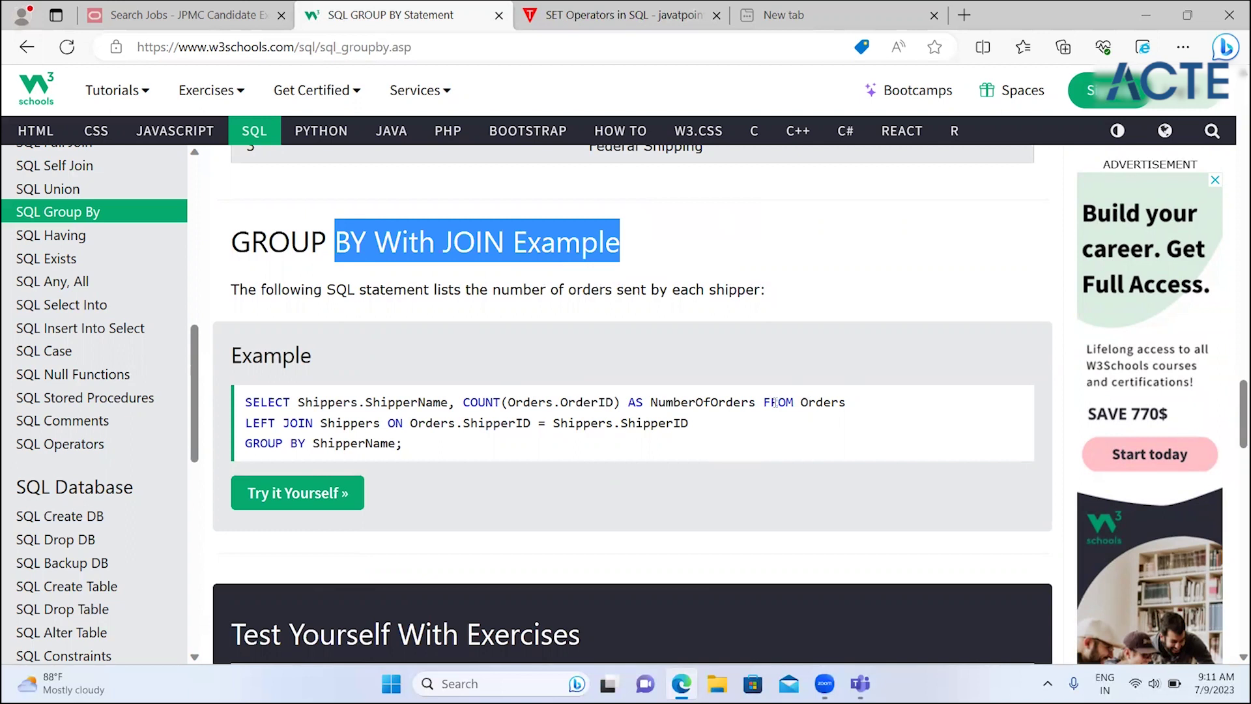
drag(772, 402, 893, 418)
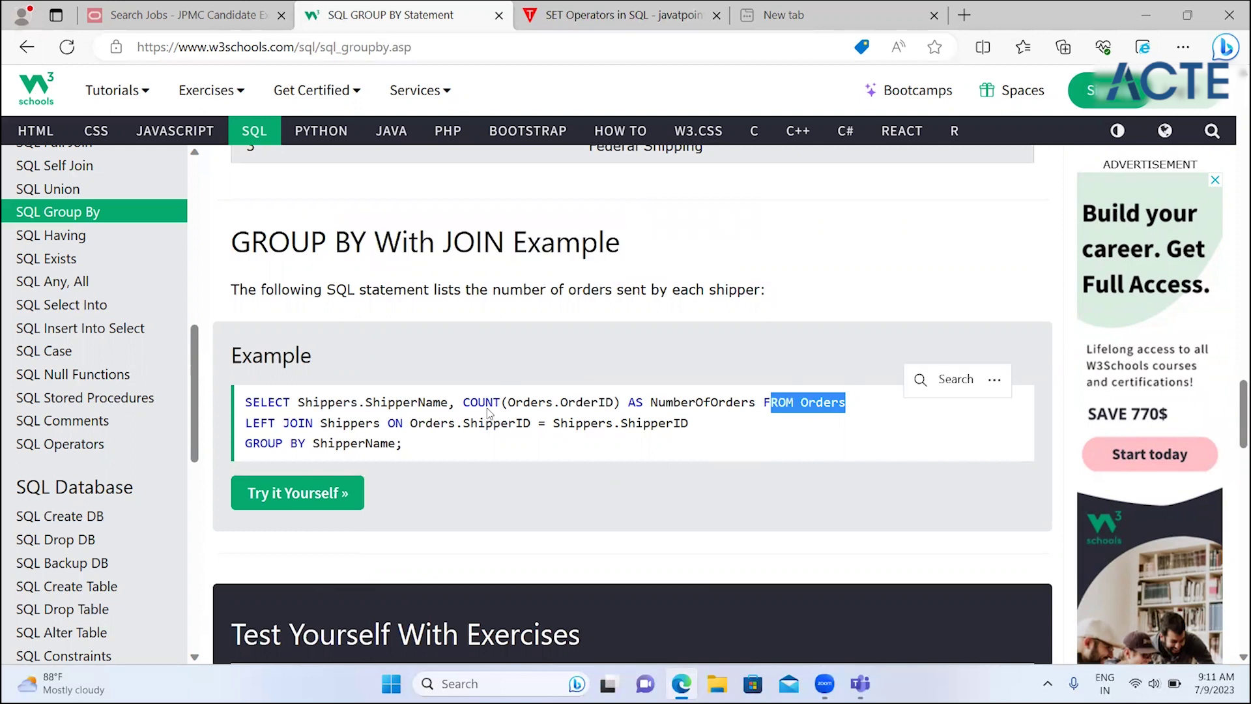
double_click(280, 443)
double_click(283, 433)
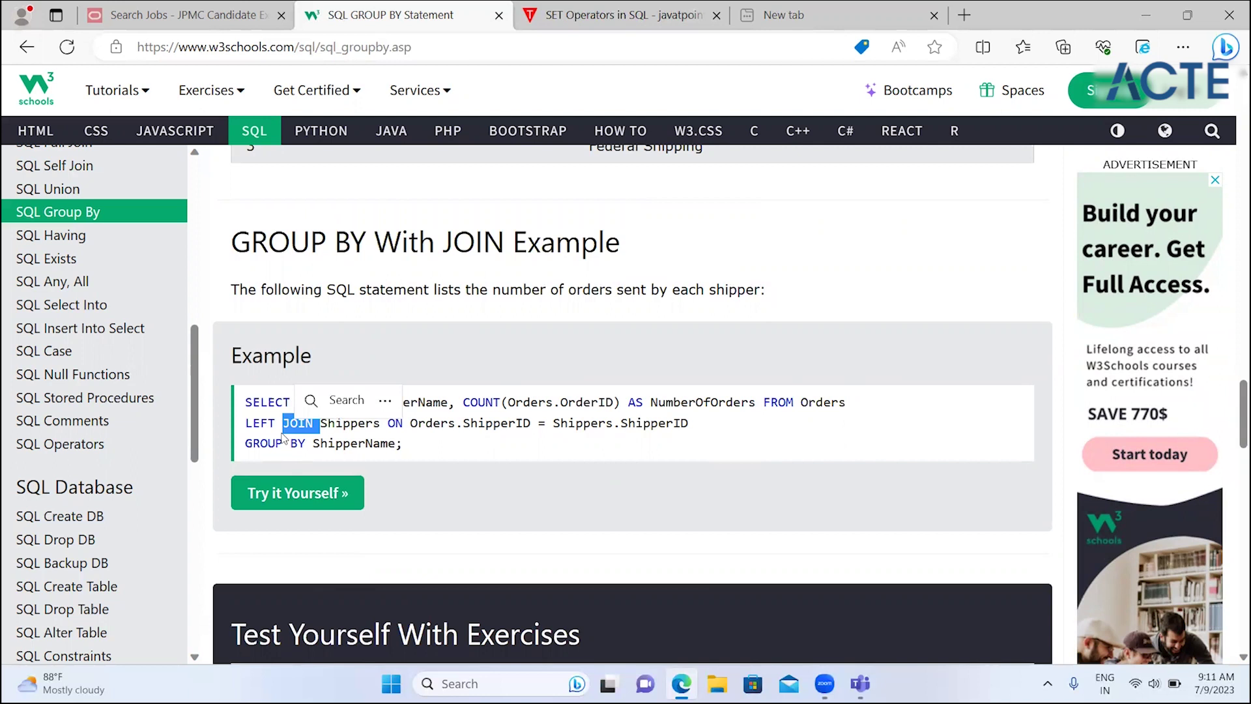
double_click(328, 430)
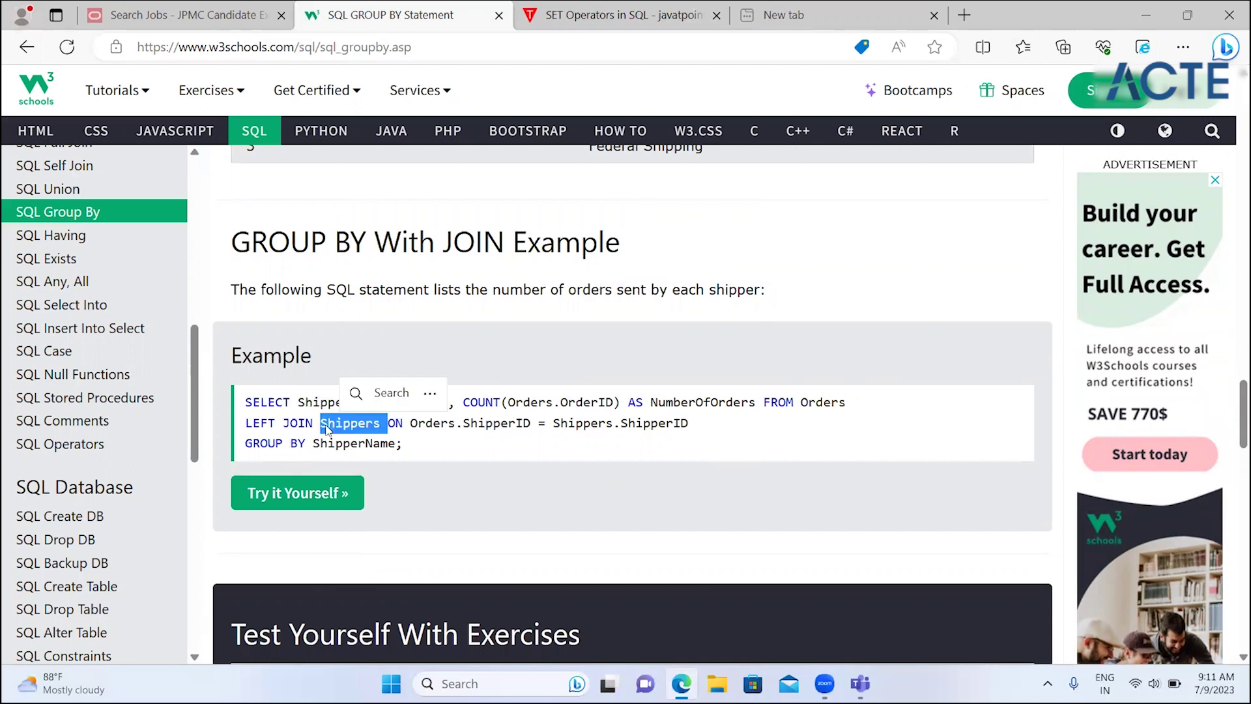
click(390, 427)
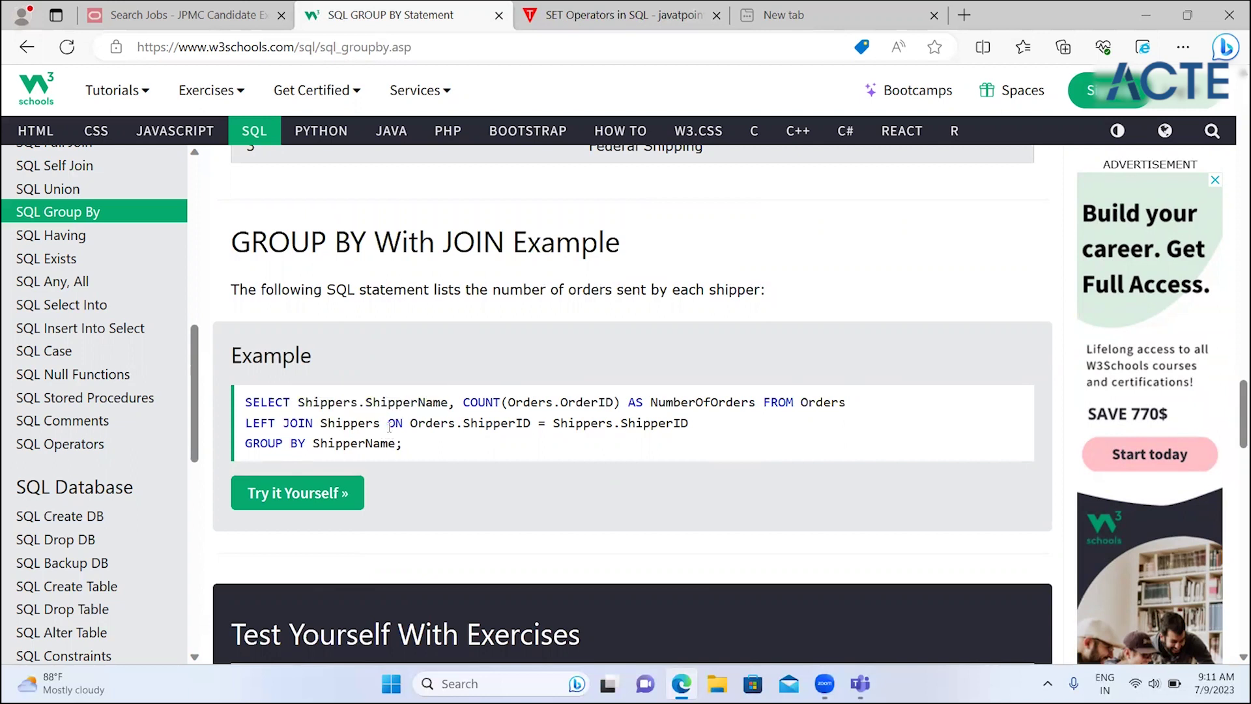
double_click(391, 427)
double_click(445, 430)
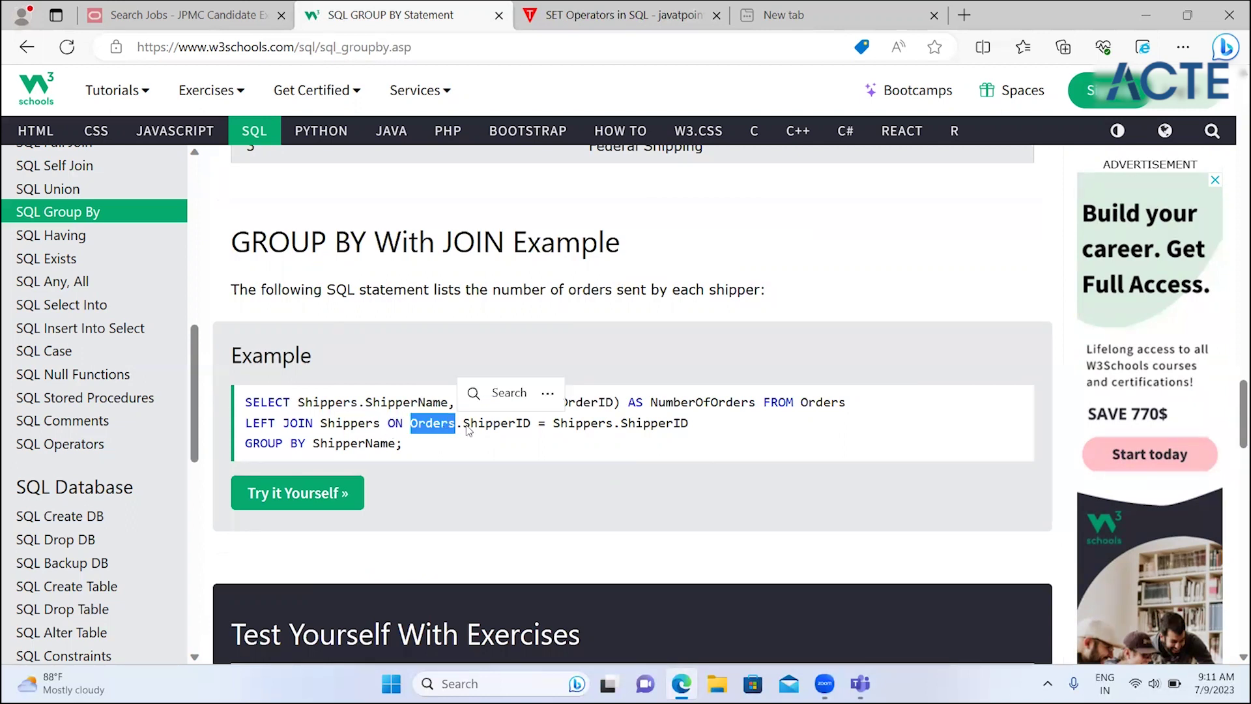
click(467, 430)
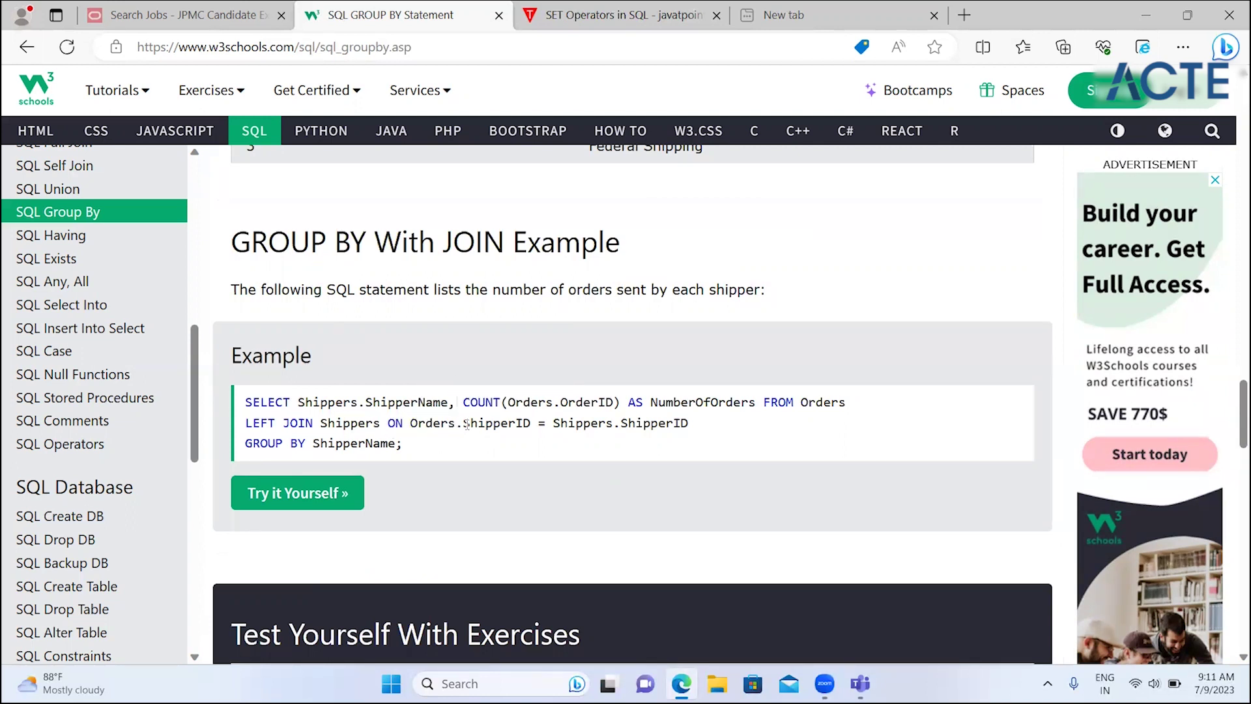
double_click(579, 422)
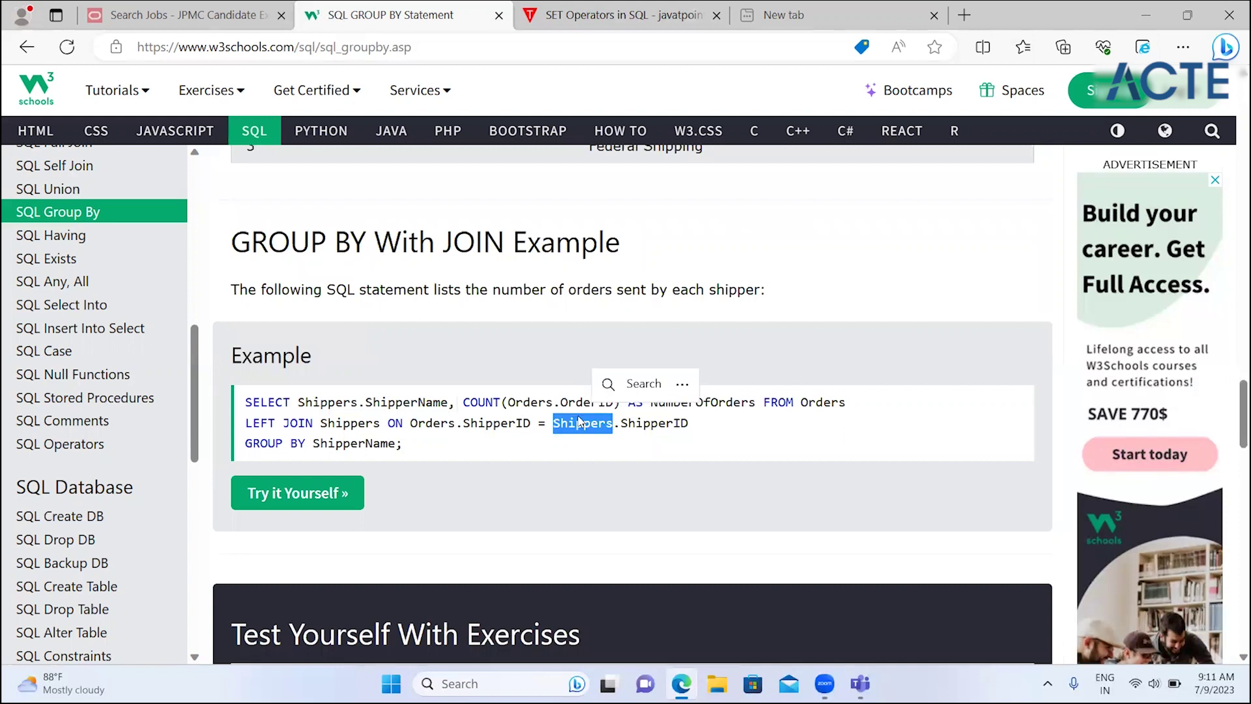
click(626, 431)
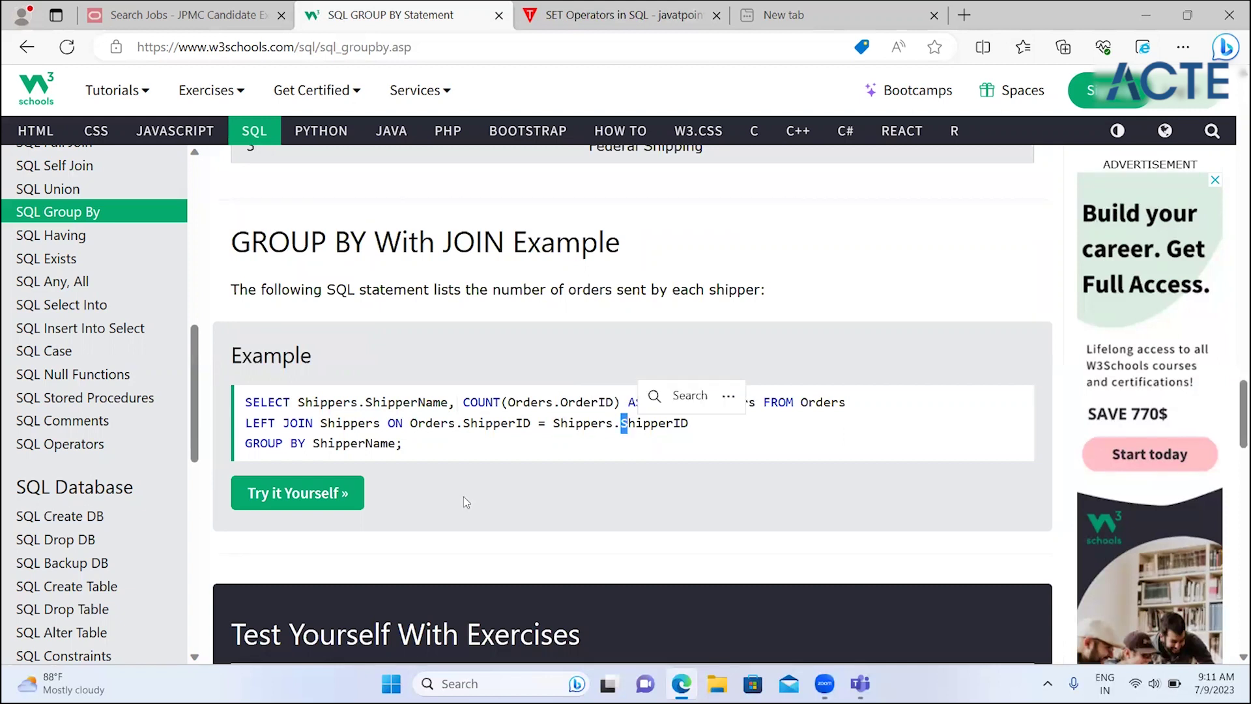
- In the GROUP BY exercise, enter 'count' in the blank before (CustomerID)
scroll(462, 499, down, 2)
scroll(462, 502, down, 5)
scroll(462, 502, down, 2)
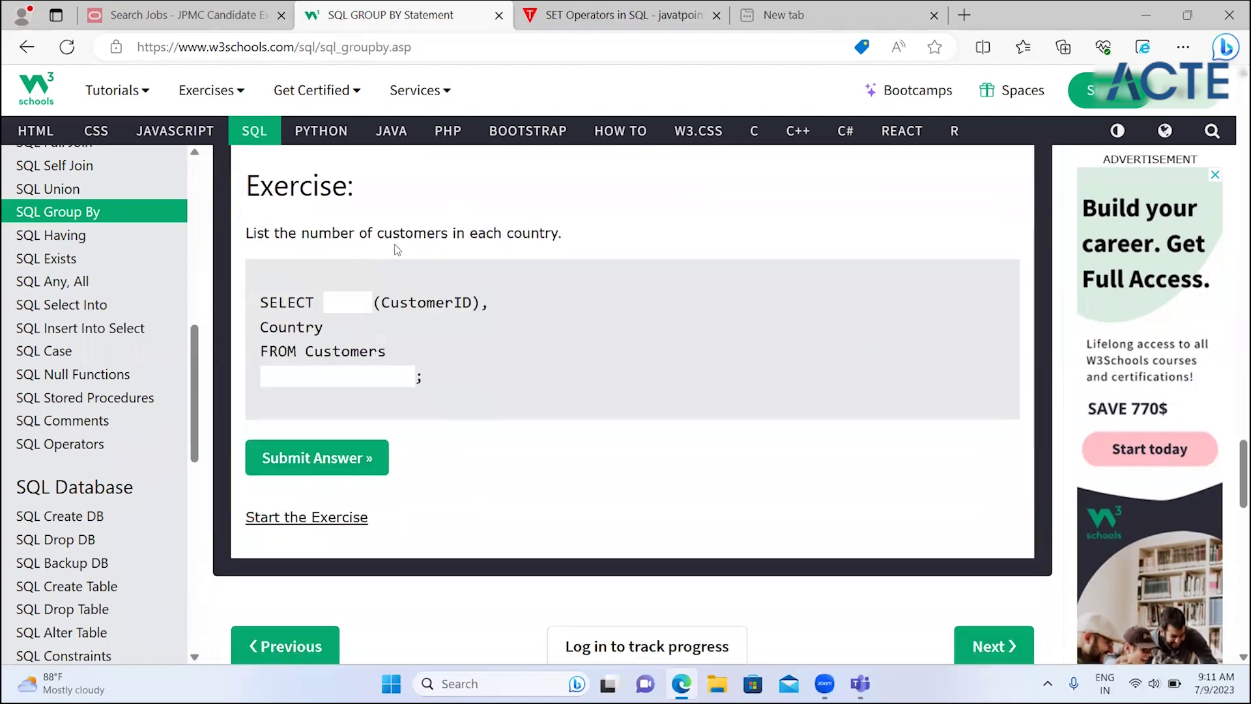
click(347, 302)
drag(265, 232, 455, 239)
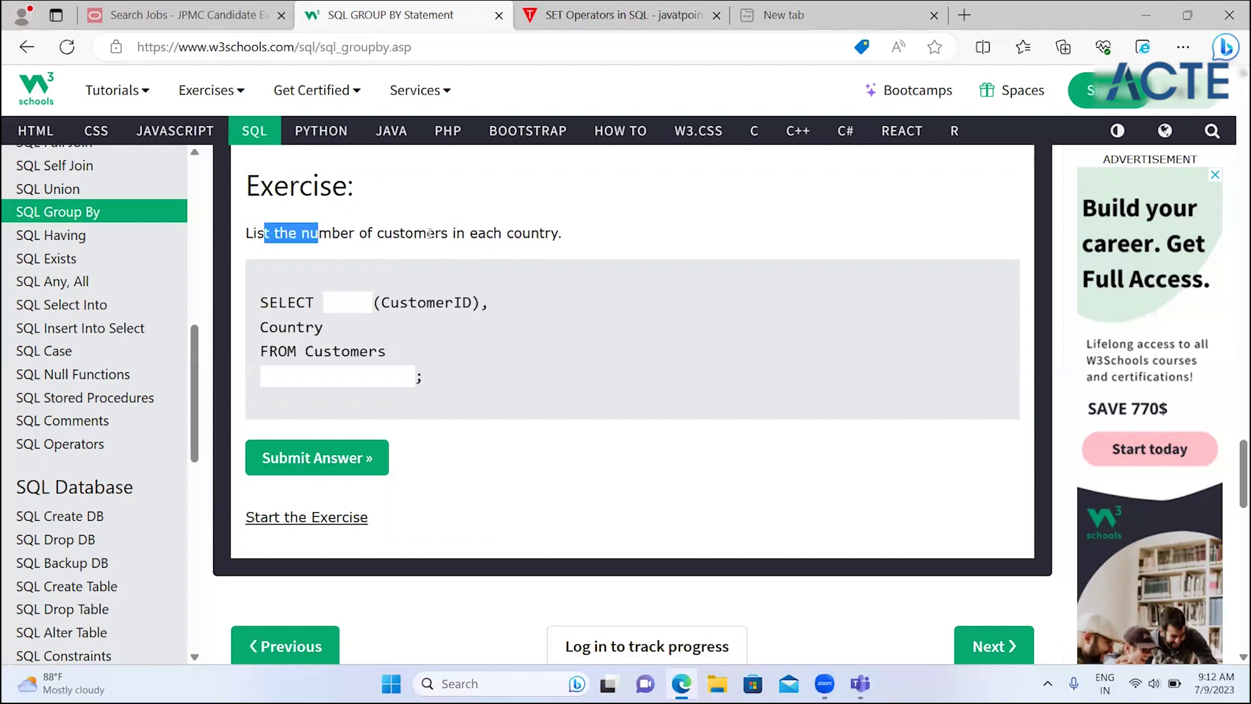
click(333, 301)
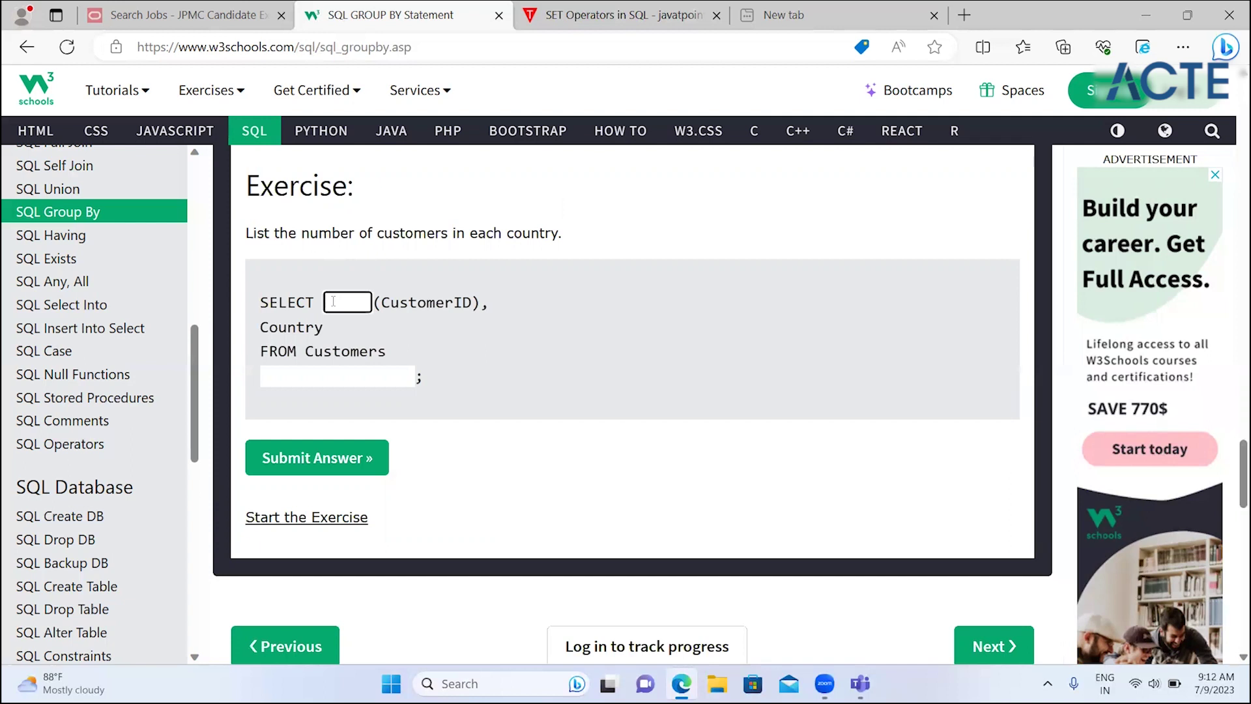
text(count)
- Fill the blank below FROM Customers with 'group by country'
click(353, 376)
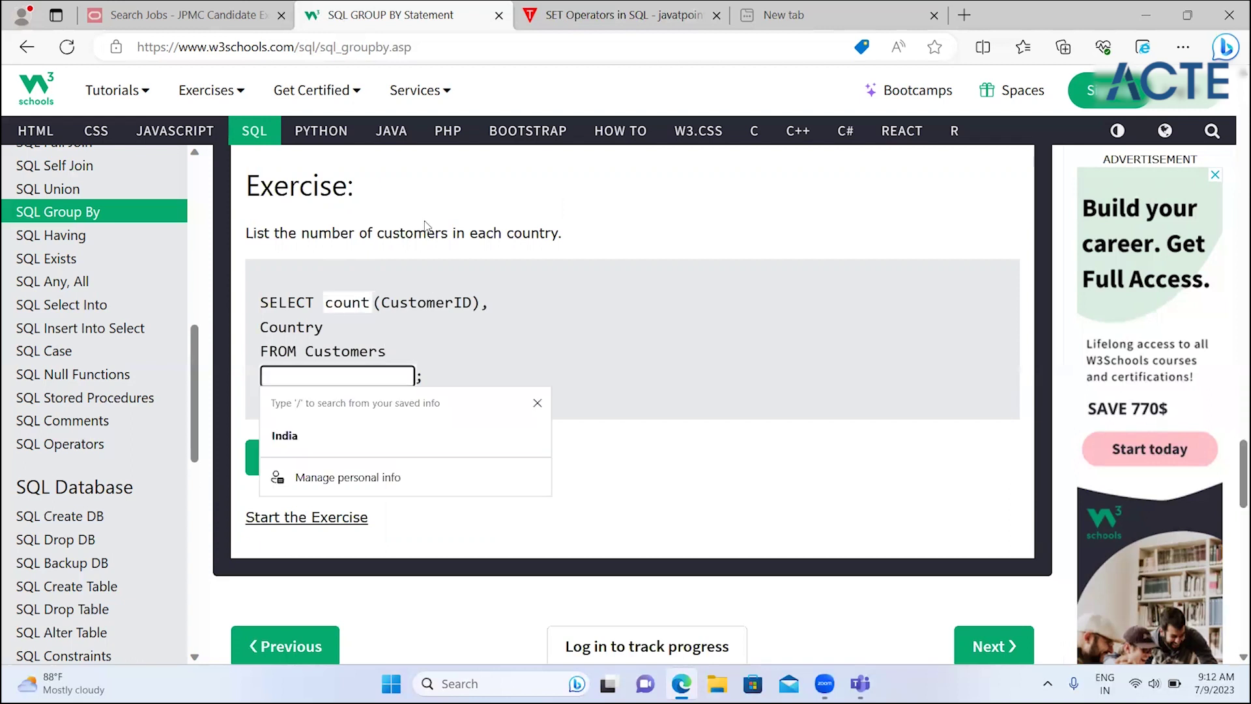
click(375, 233)
drag(462, 235, 584, 243)
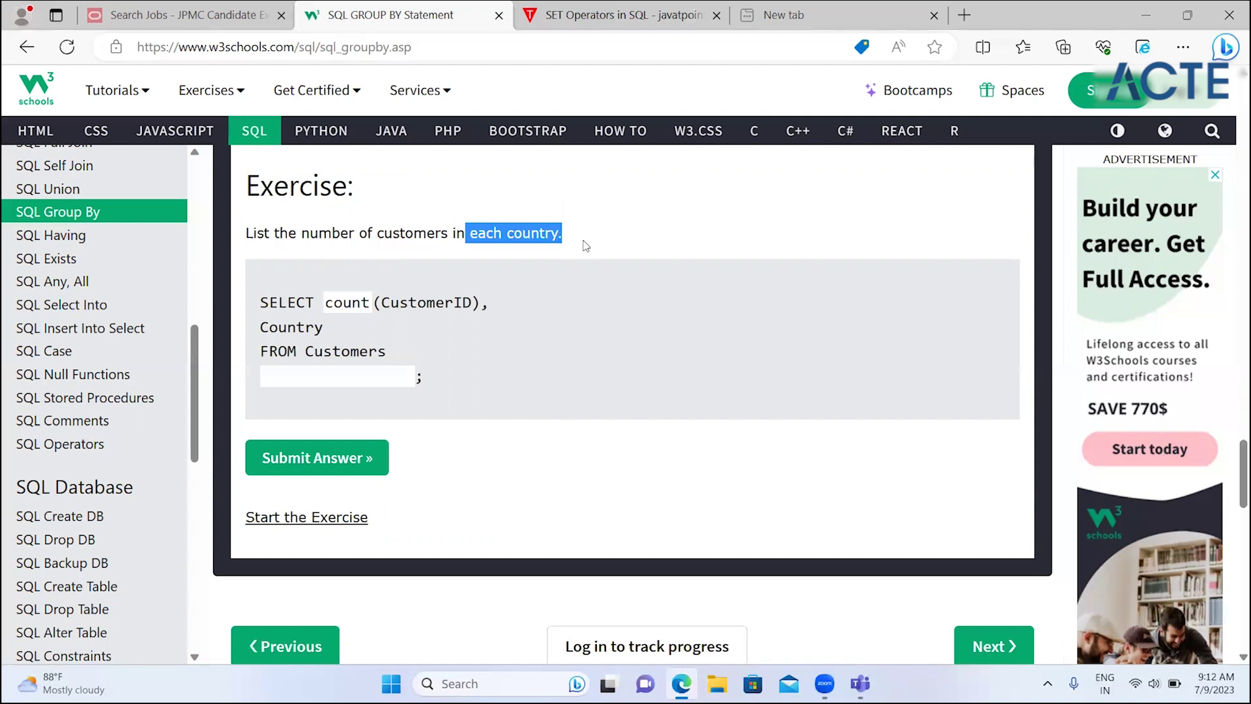
click(322, 377)
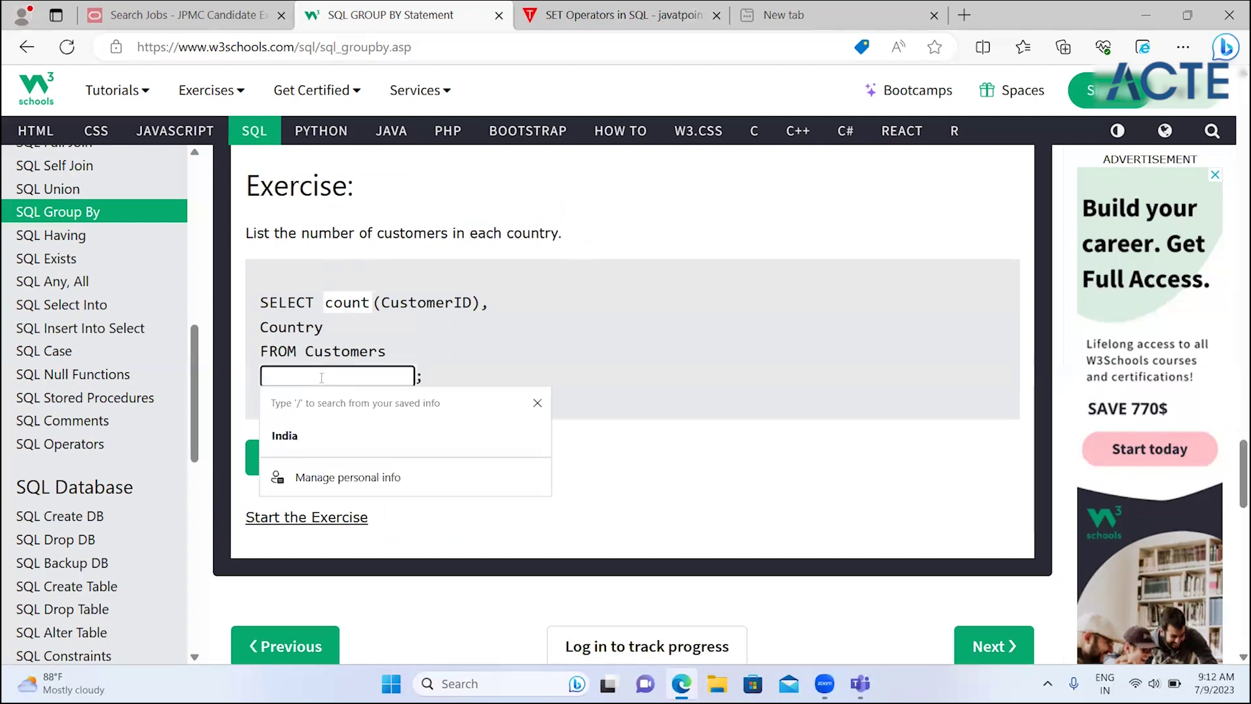
click(493, 237)
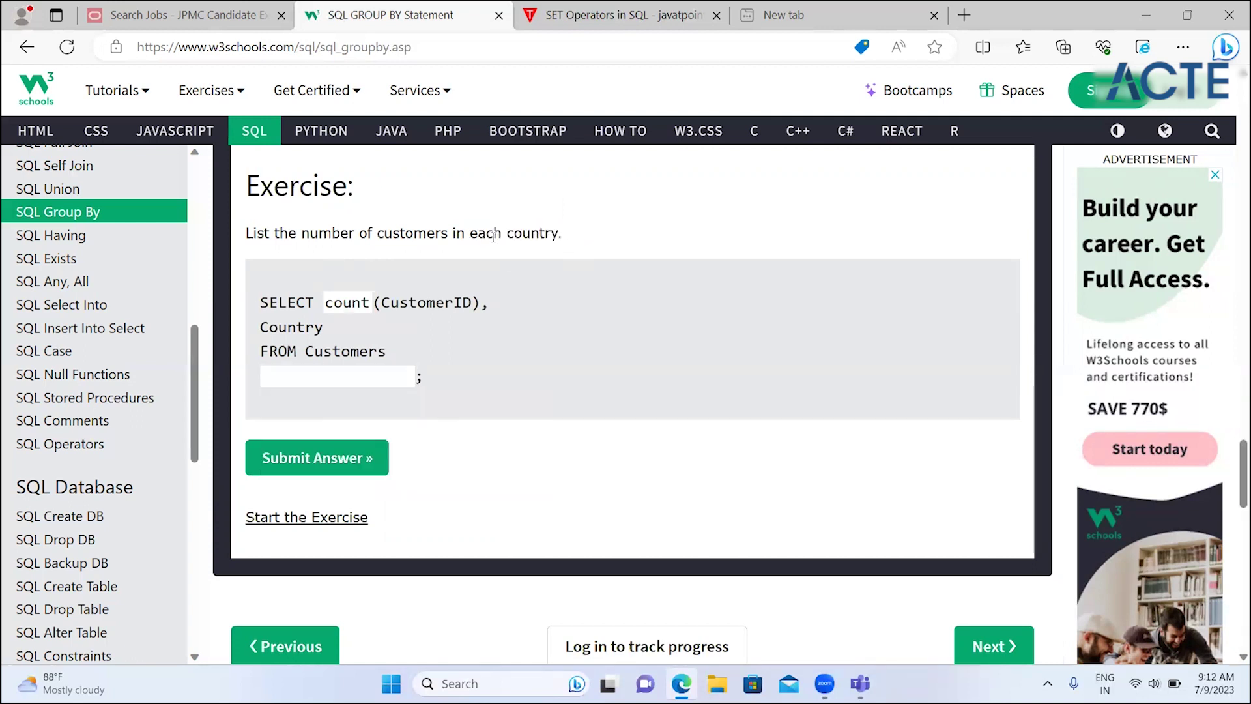
click(295, 378)
text(group by country)
- Submit the first exercise, then in Exercise 2 enter 'count' before (CustomerID)
click(339, 456)
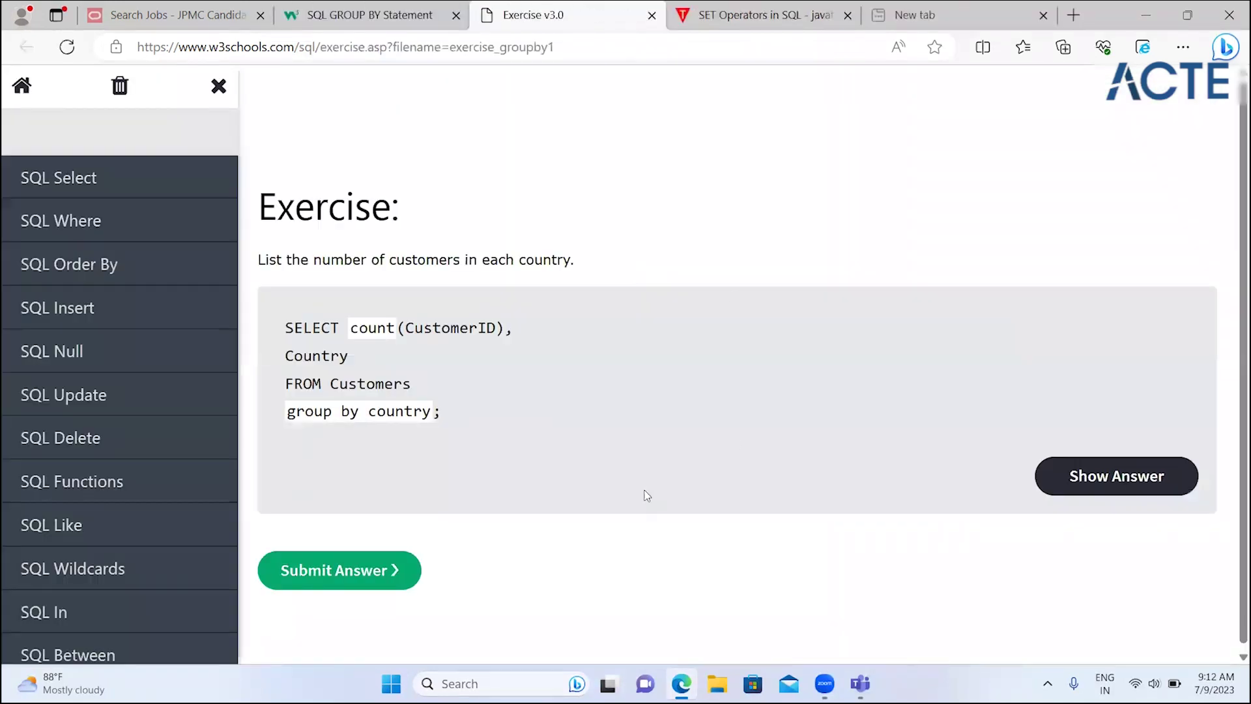
click(337, 579)
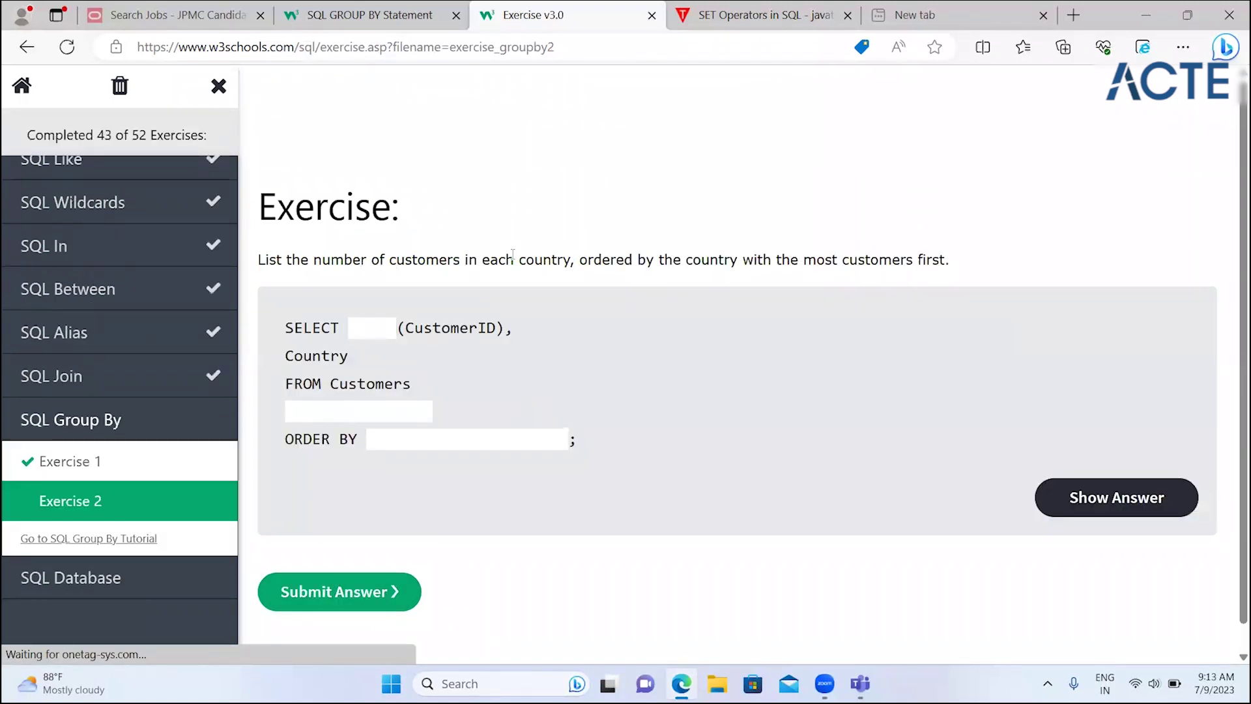
drag(439, 259, 522, 262)
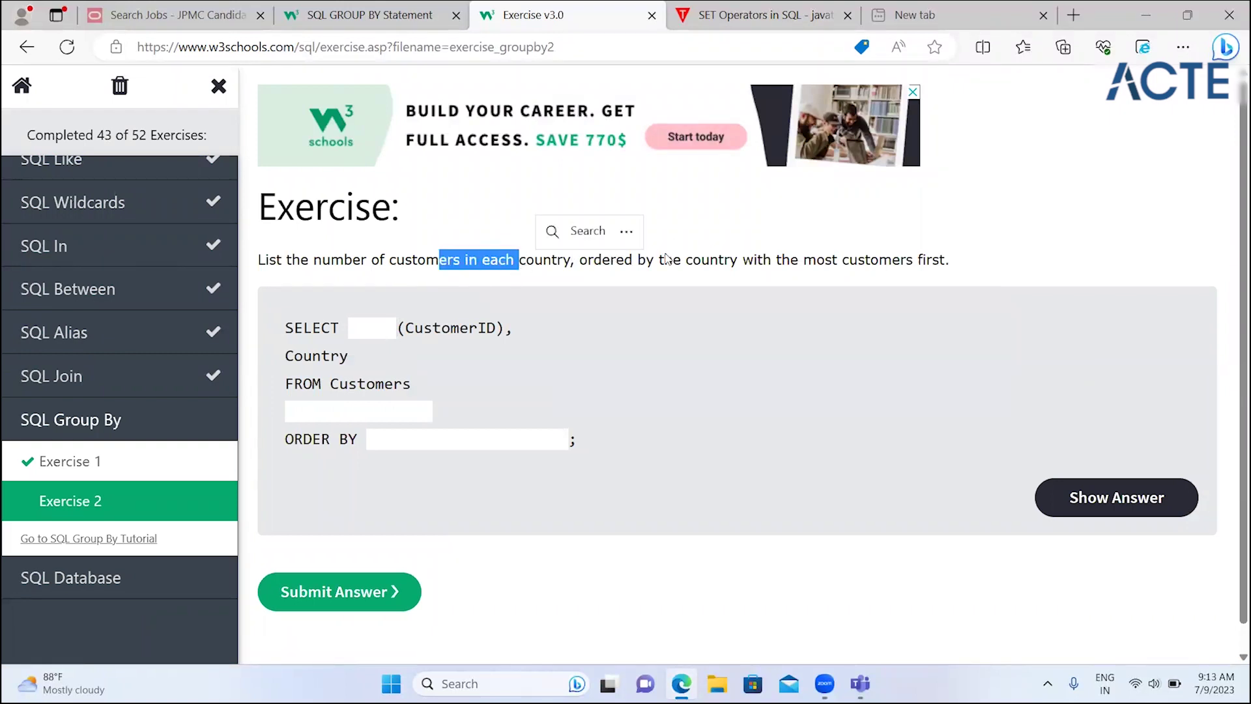
drag(664, 260, 957, 255)
click(357, 327)
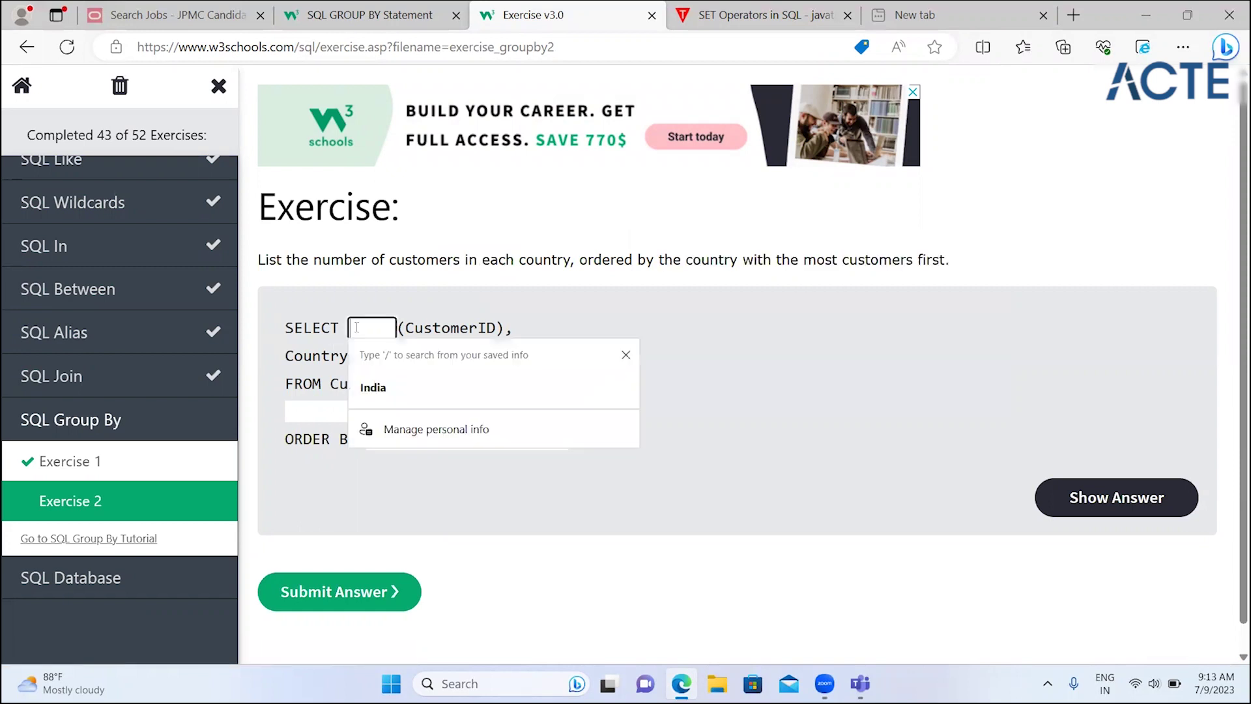
click(445, 285)
click(360, 334)
text(count)
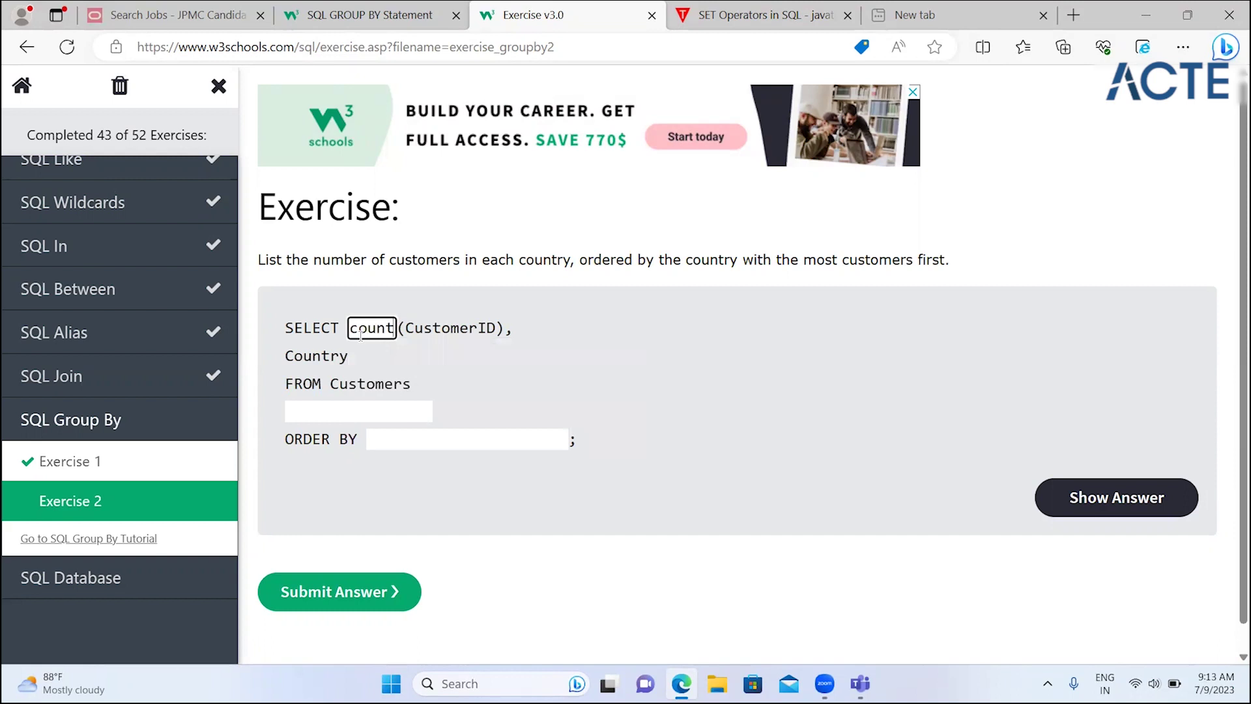
- Fill Exercise 2's blank below FROM Customers with 'group by country', correcting a typo
click(344, 414)
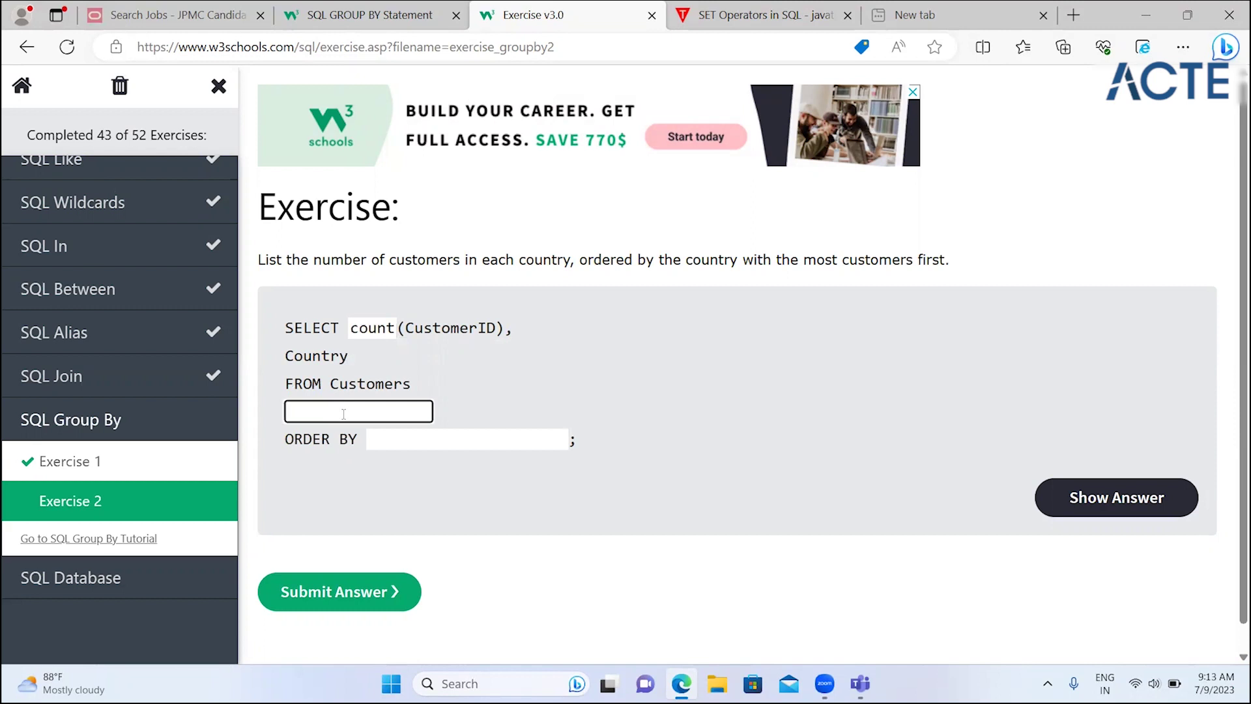
click(758, 306)
drag(610, 260, 756, 306)
click(388, 386)
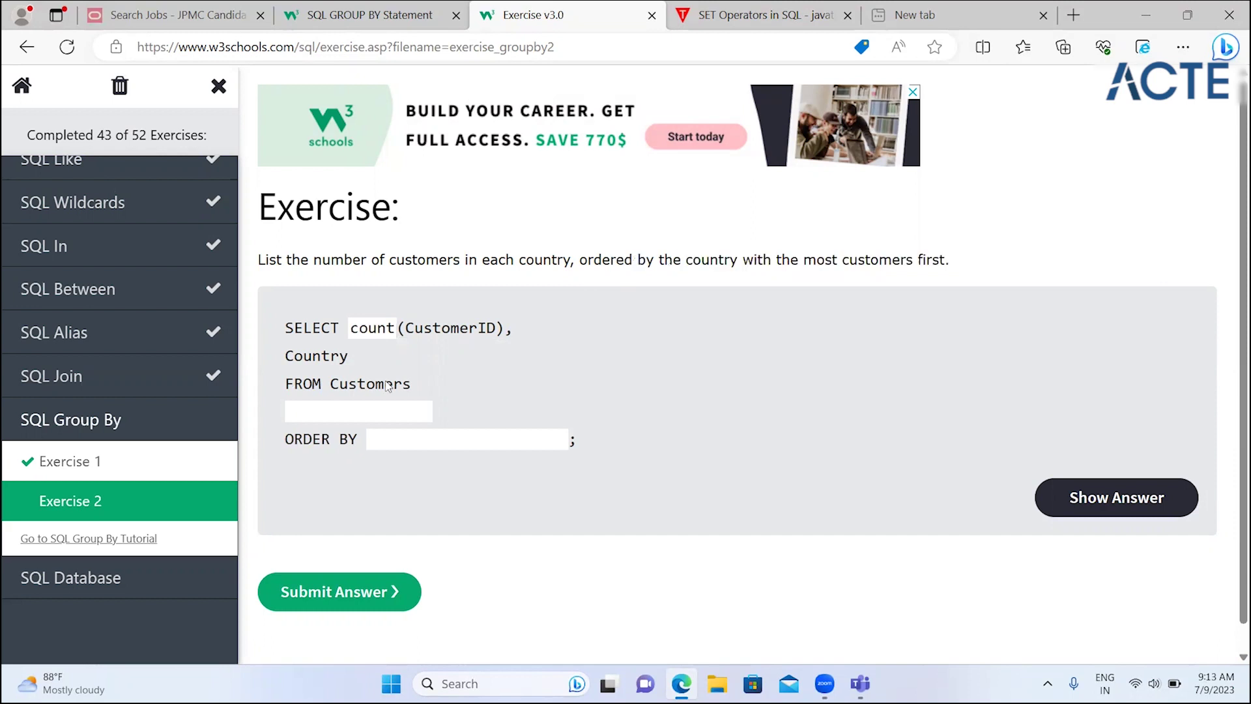
click(358, 405)
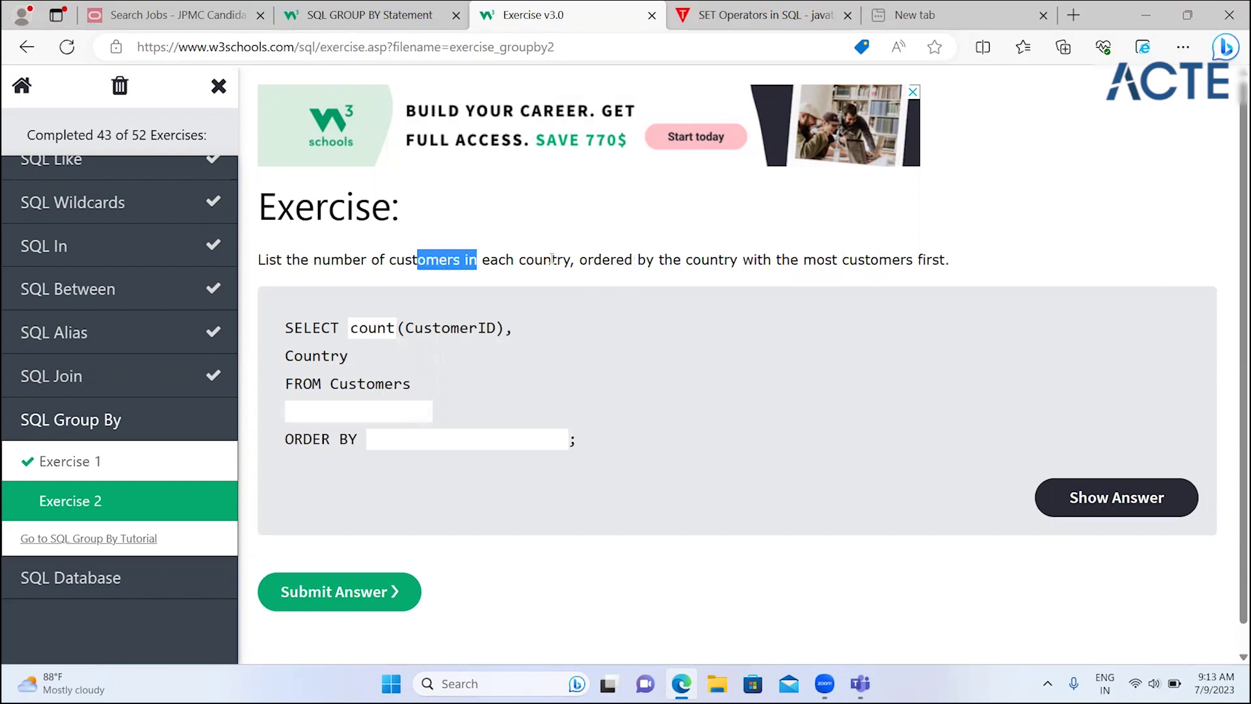
drag(418, 260, 551, 260)
click(306, 405)
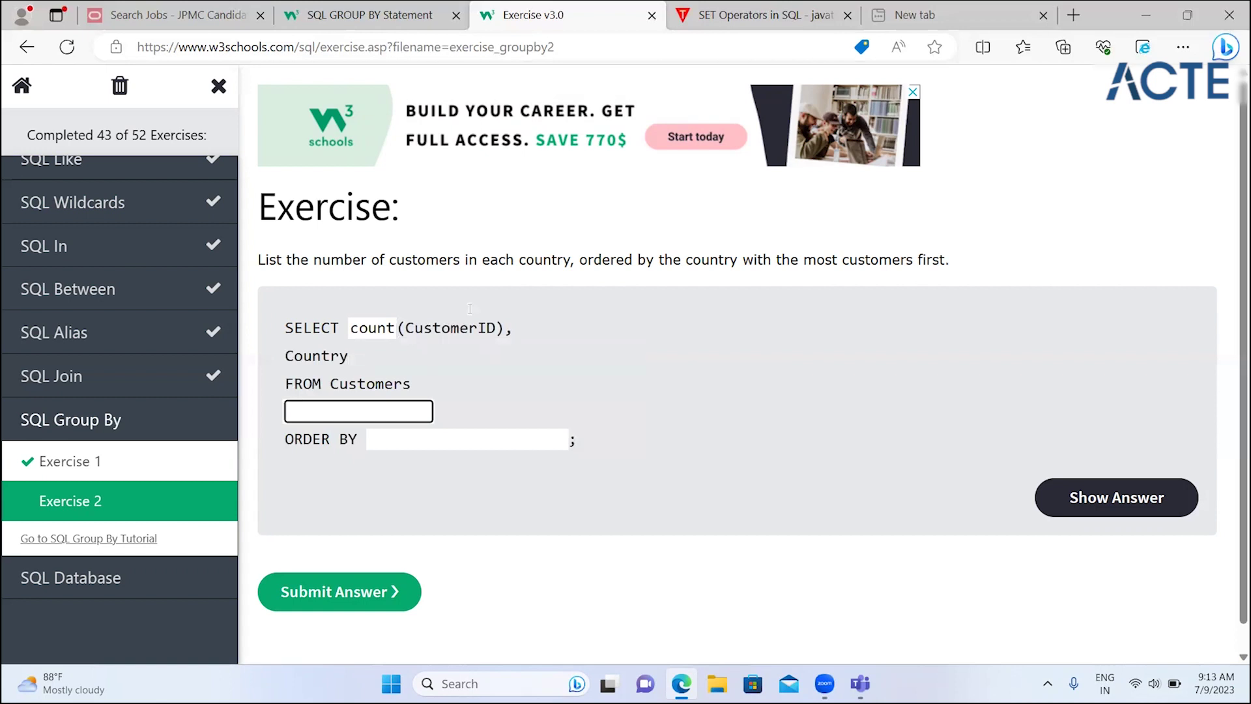
drag(331, 260, 545, 264)
click(331, 406)
text(group by country)
click(609, 263)
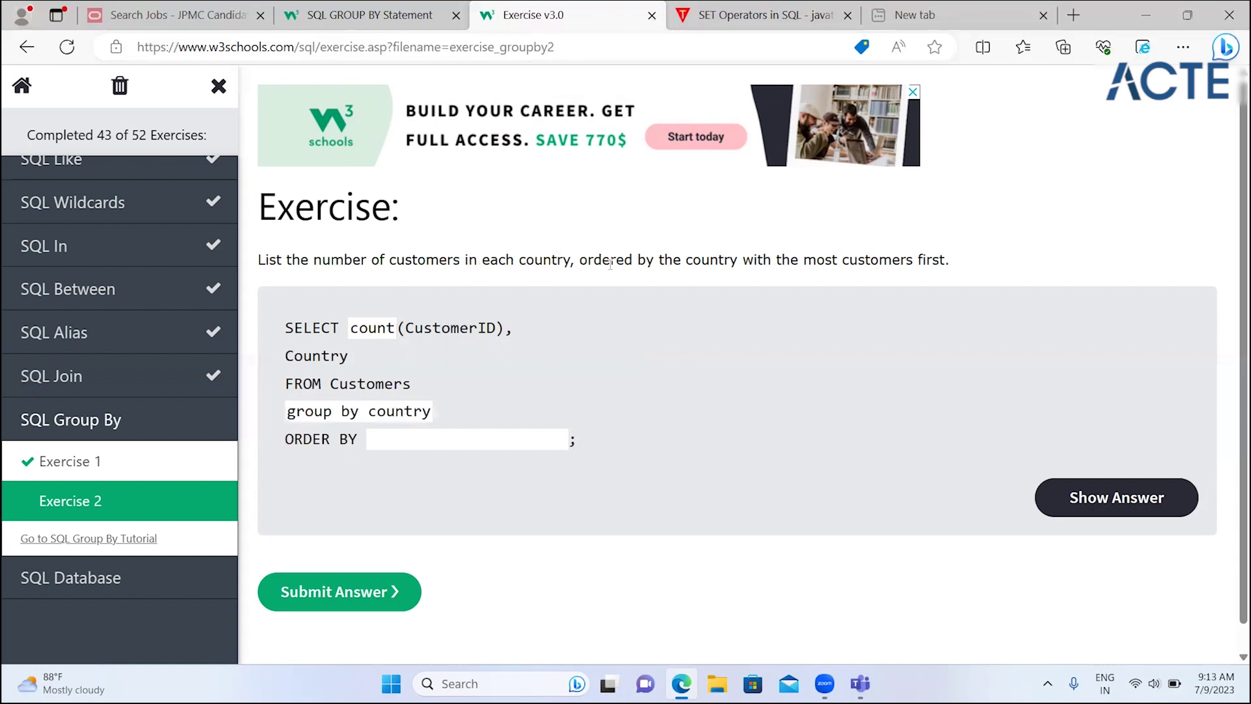
drag(594, 264, 899, 256)
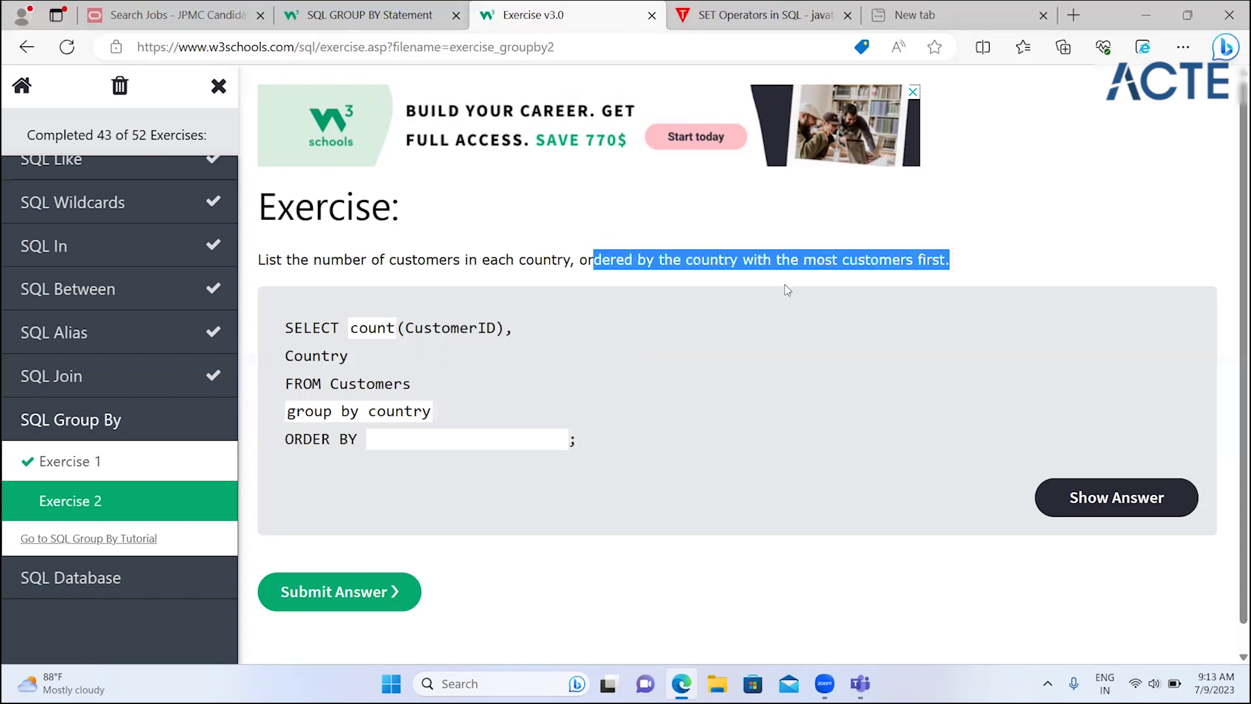
- After checking the tutorial syntax, enter 'count(CustomerID) desc' after ORDER BY and submit Exercise 2
click(416, 440)
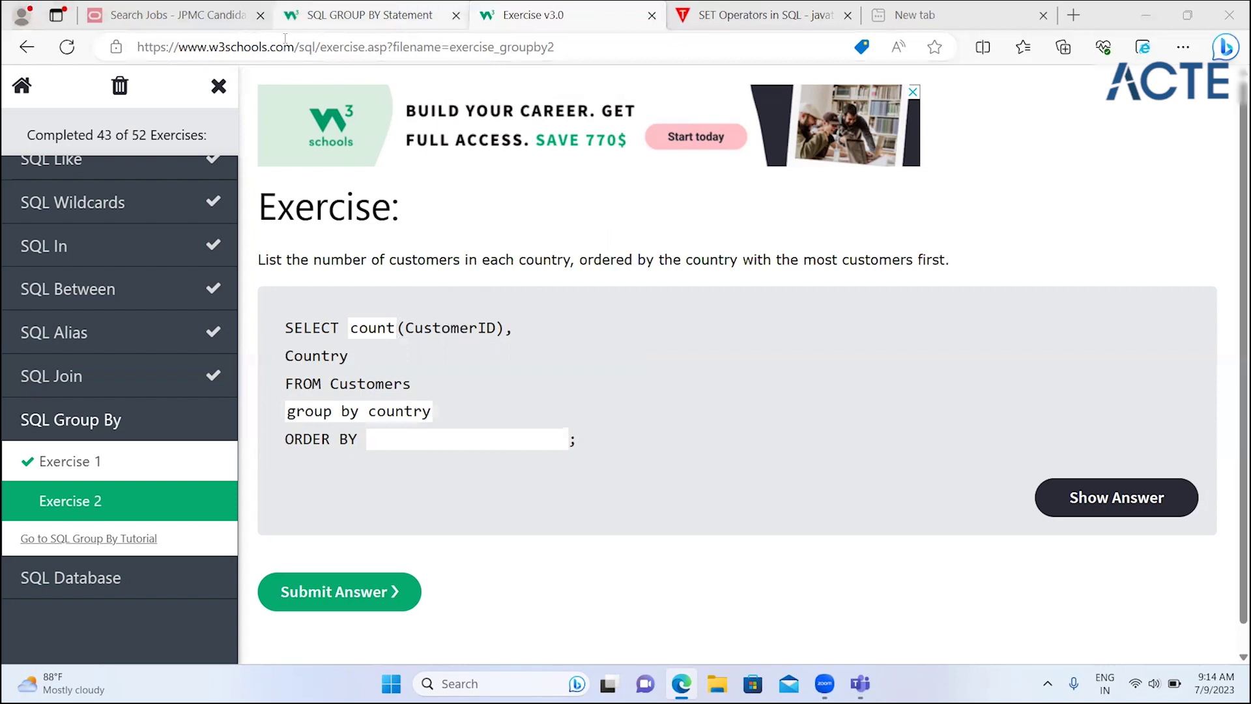
click(290, 19)
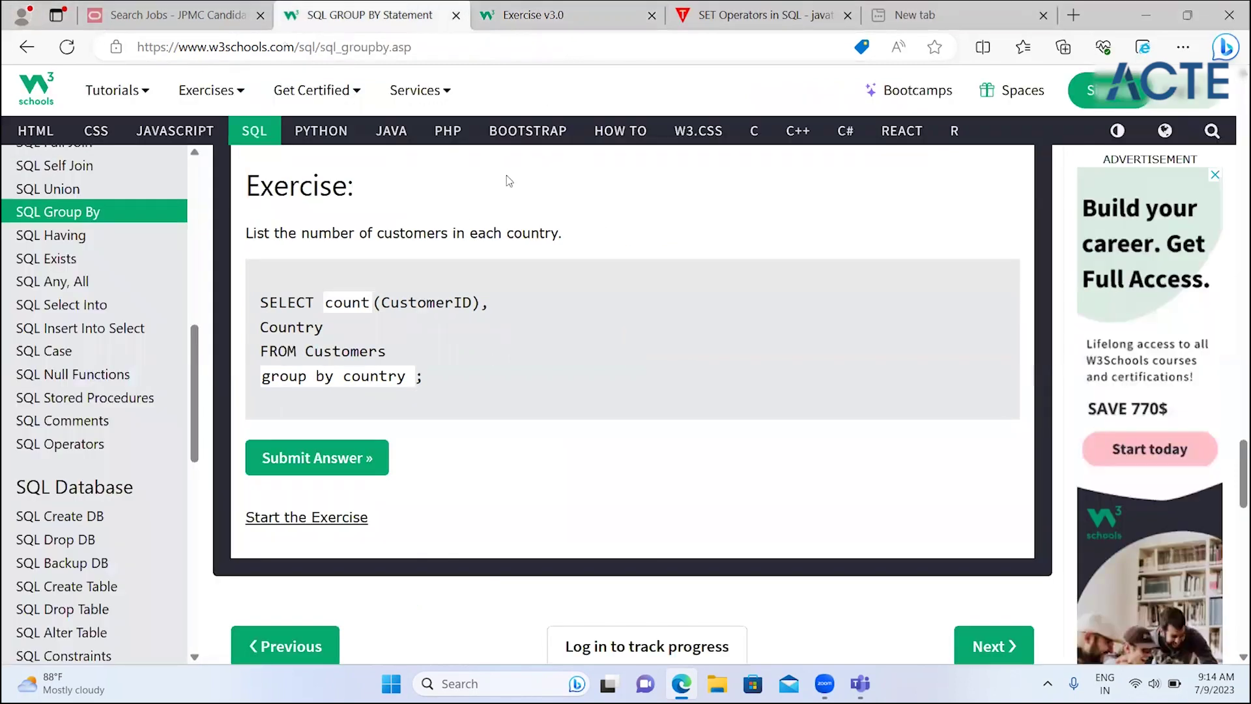
scroll(506, 175, up, 2)
scroll(507, 175, up, 5)
scroll(506, 175, up, 3)
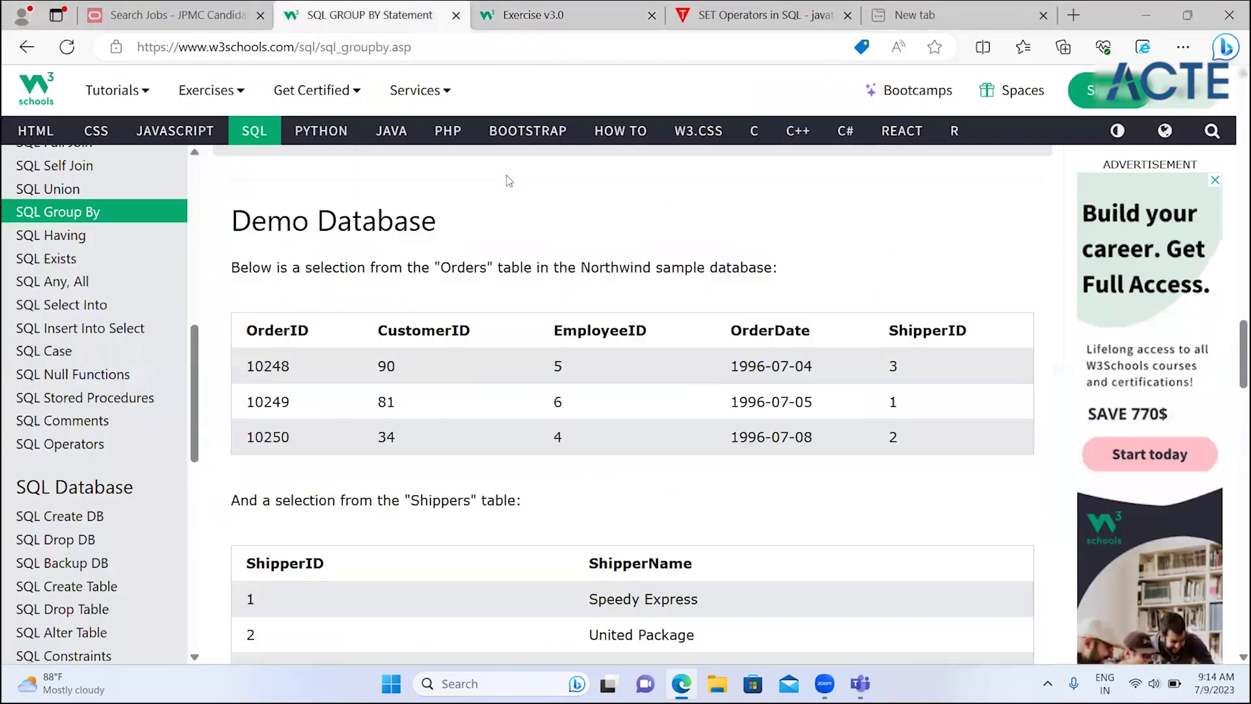
scroll(509, 181, up, 5)
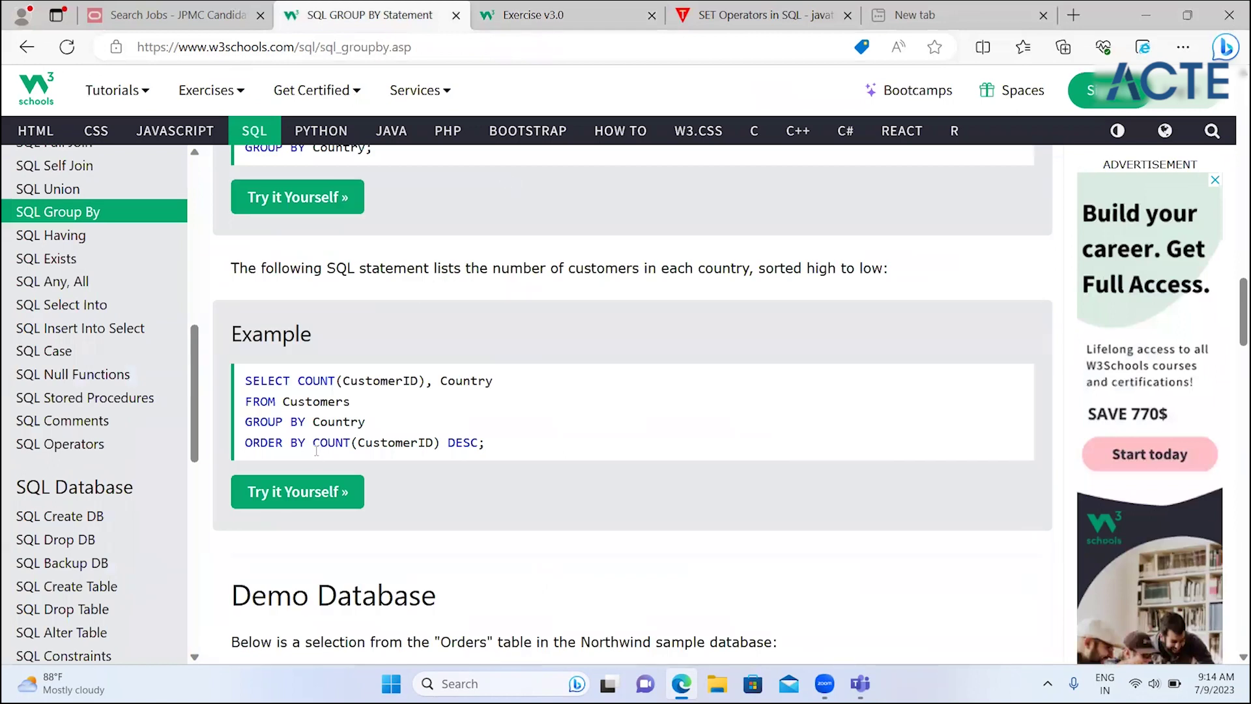
key(ctrl+Tab)
text(count(CustomerID) desc)
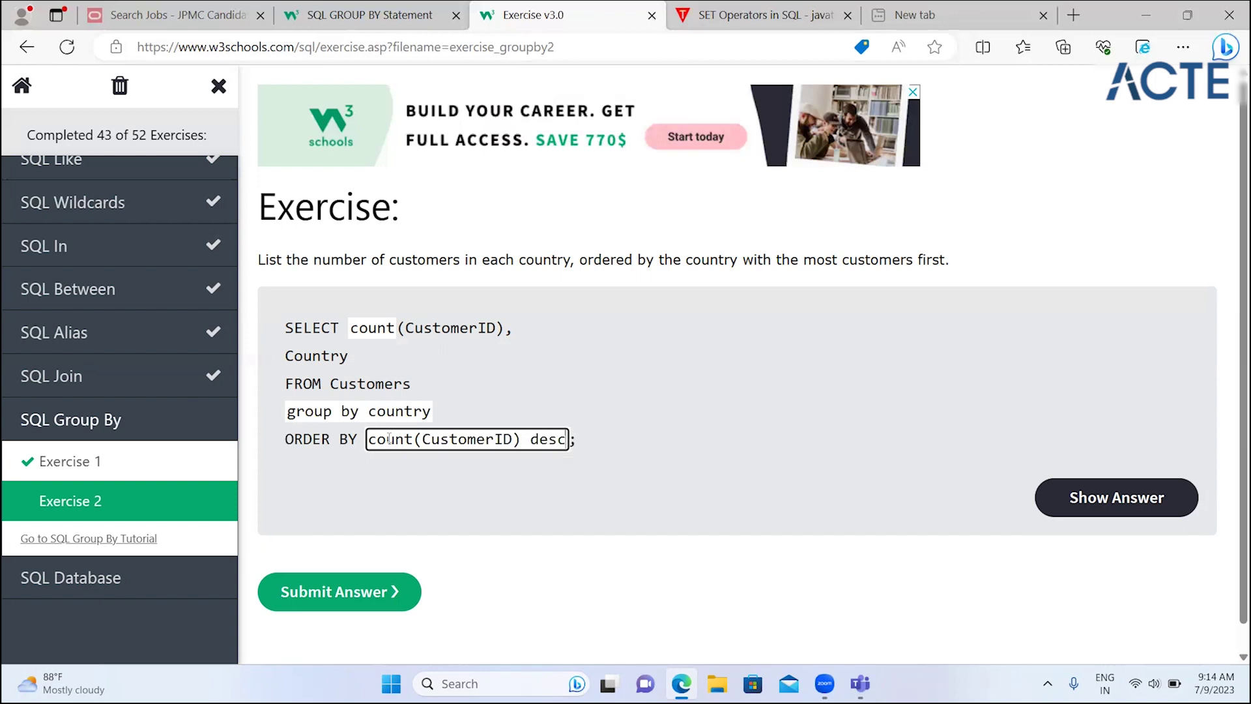
click(372, 582)
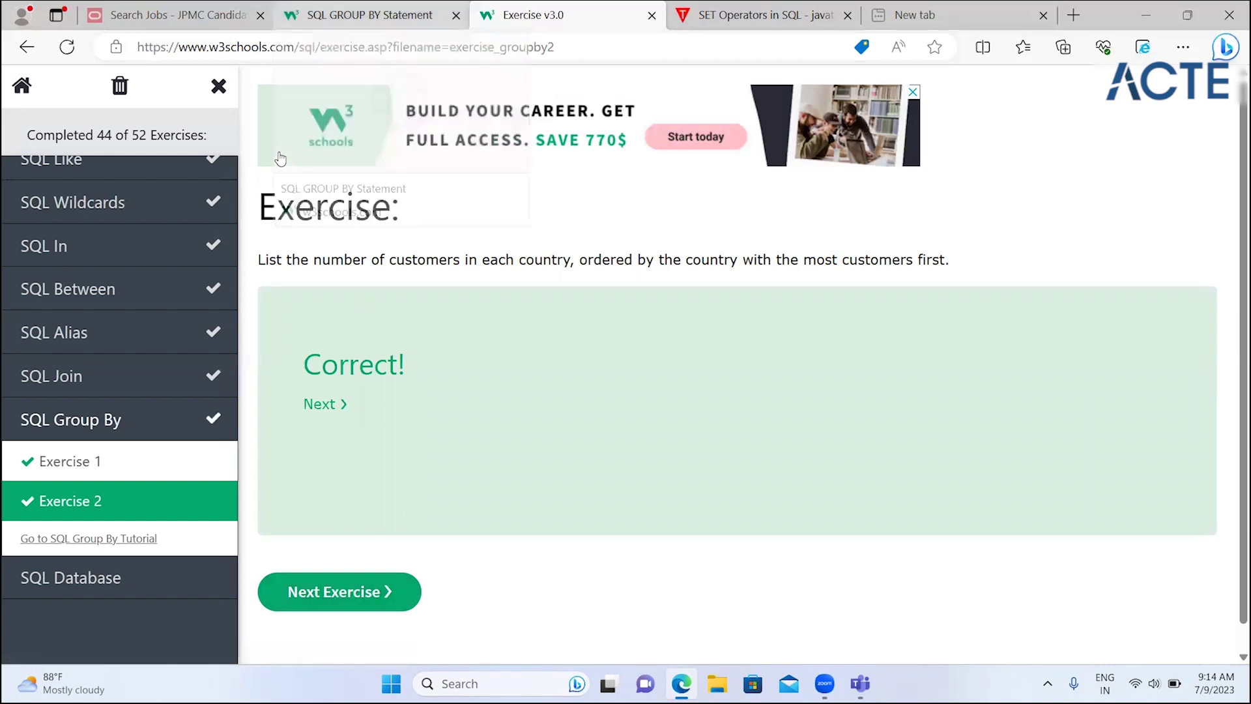
click(365, 15)
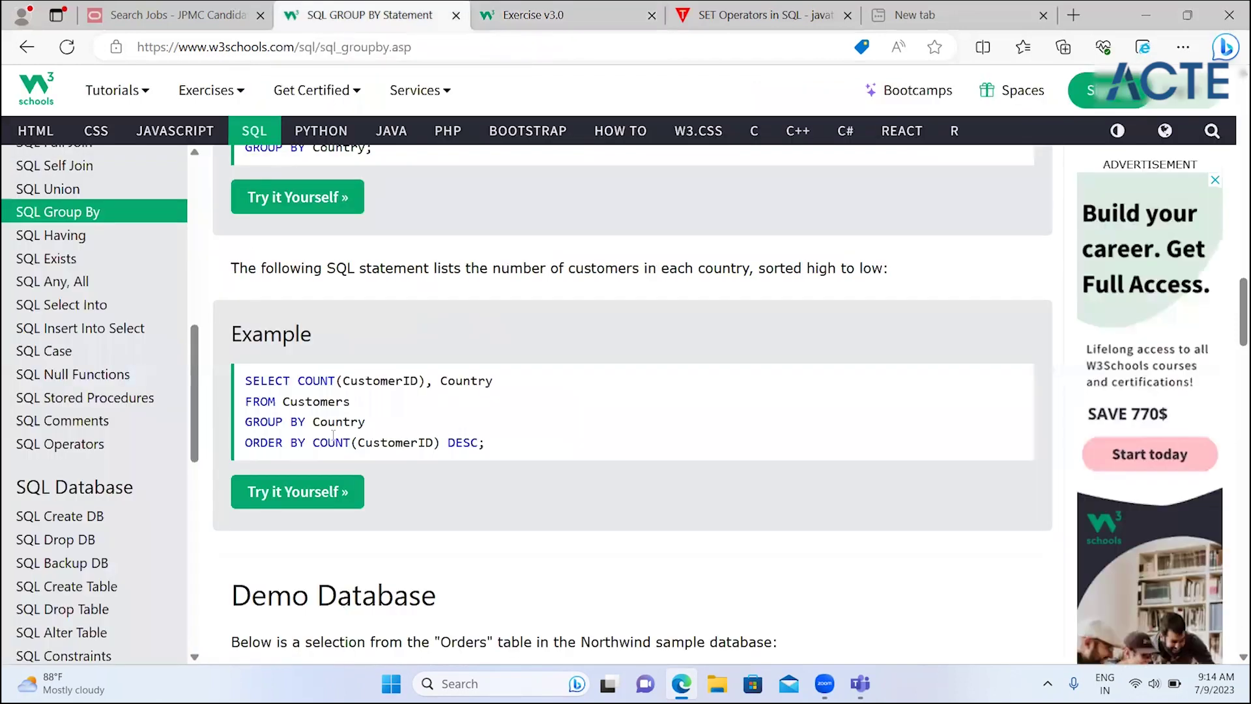
- Open the SQL HAVING lesson, read its WHERE-versus-HAVING intro, and bring the HAVING syntax into view
click(130, 242)
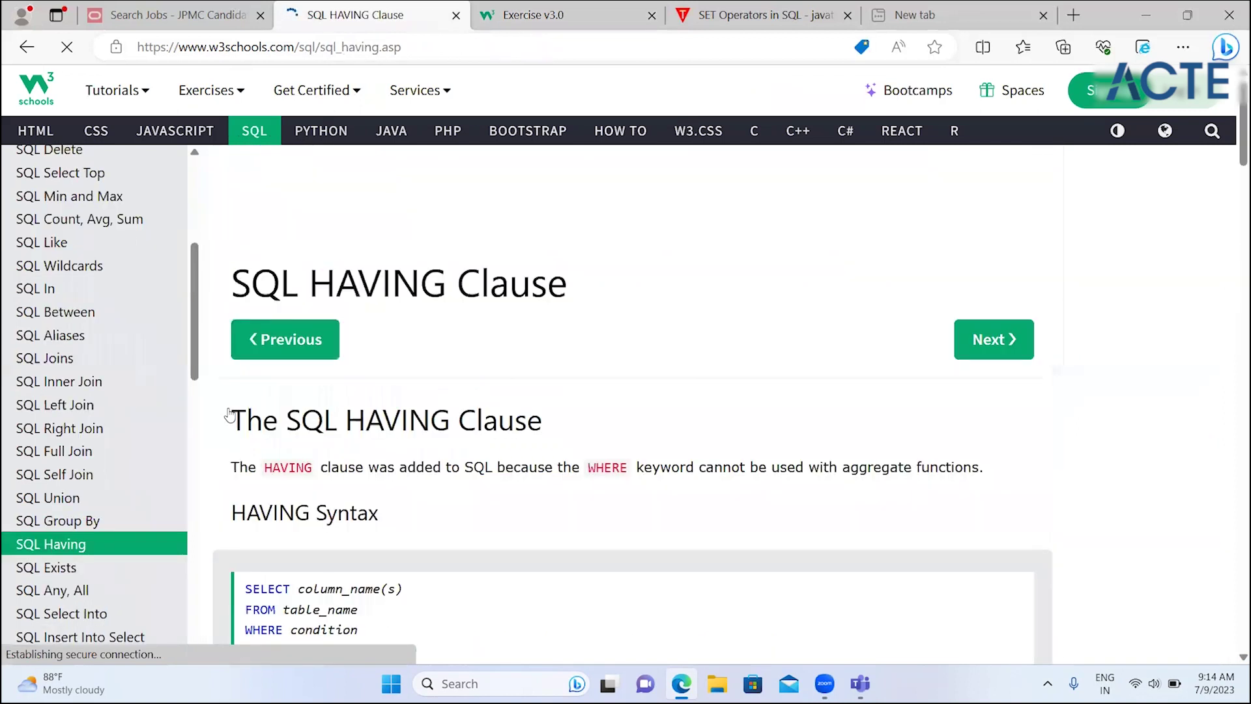
double_click(356, 456)
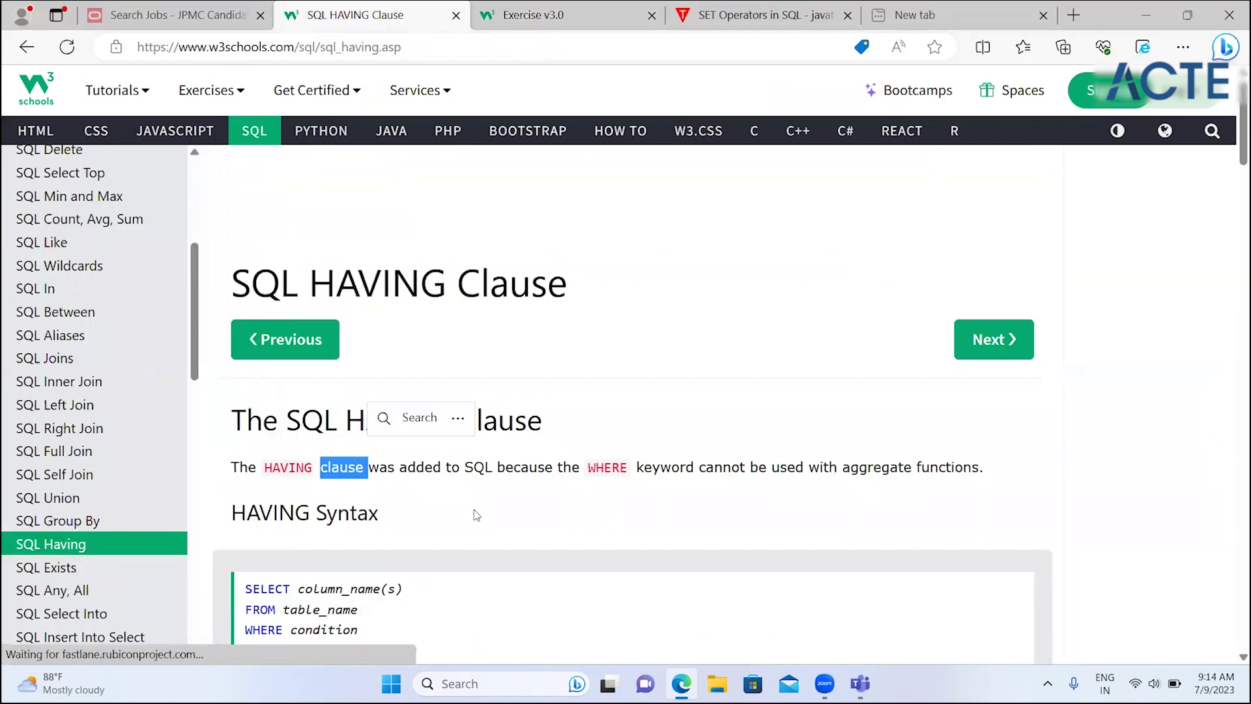
click(363, 444)
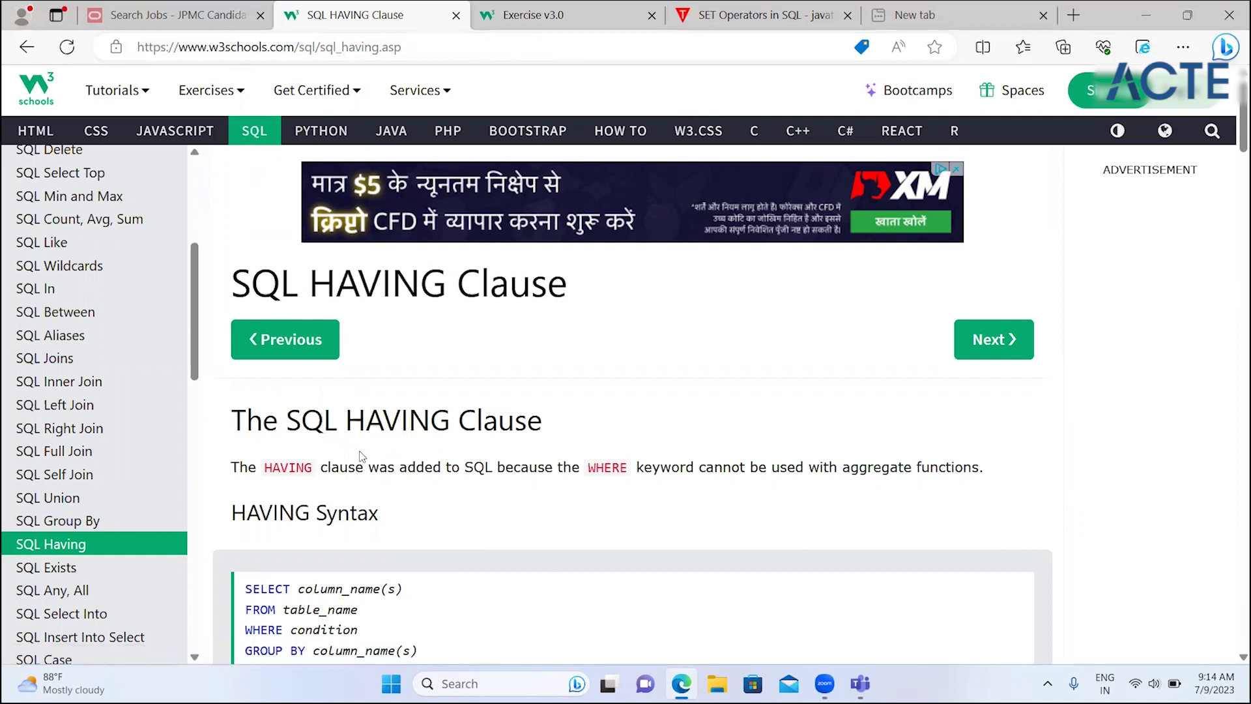
double_click(616, 473)
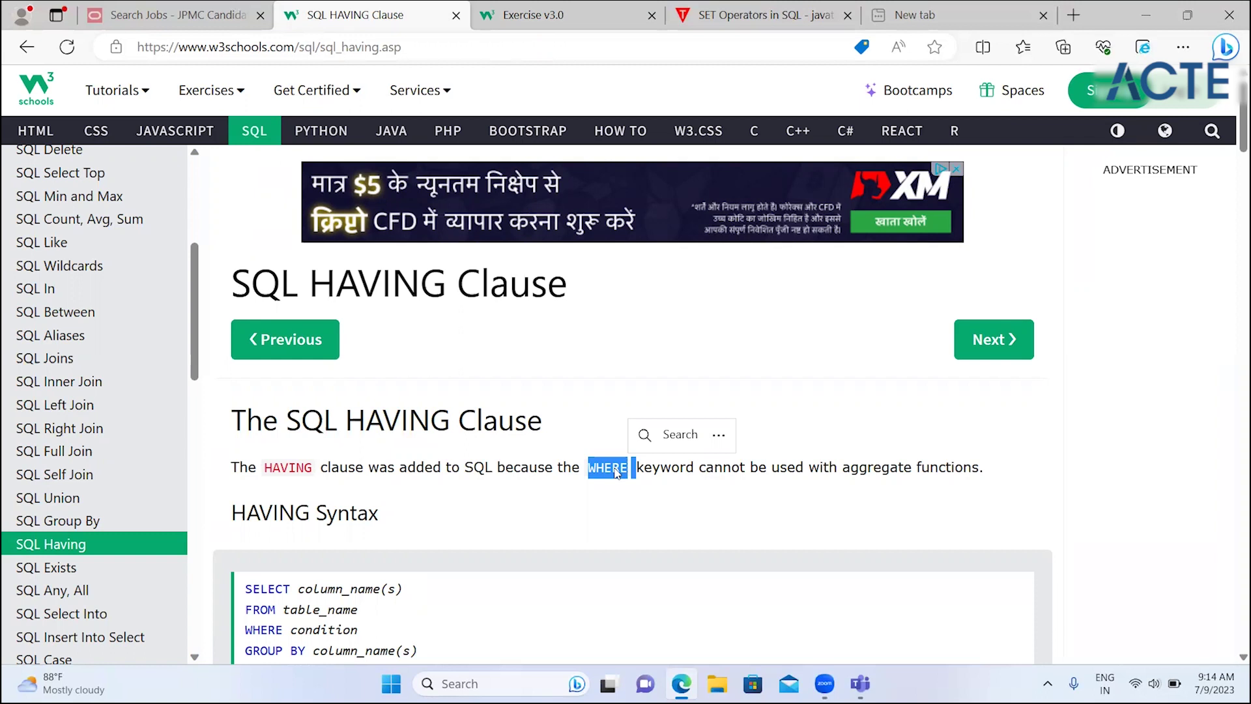
click(446, 563)
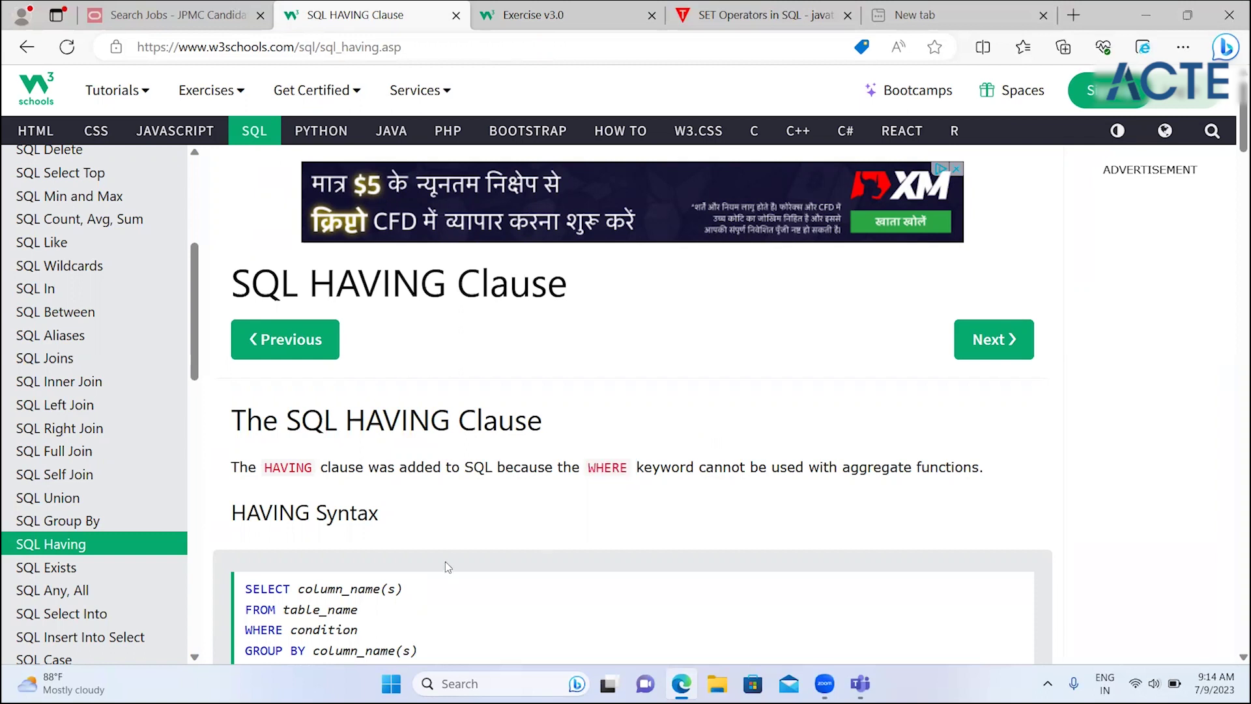
scroll(444, 561, down, 1)
scroll(445, 561, down, 2)
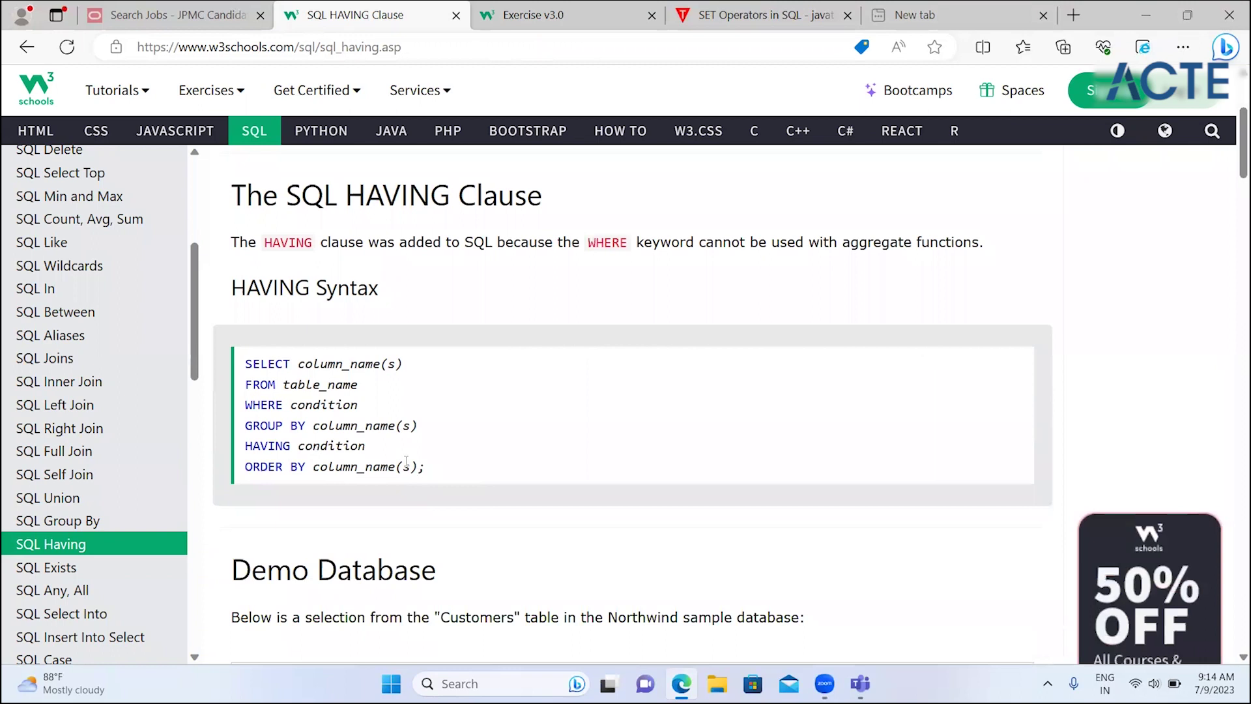
- Highlight the GROUP BY, HAVING condition, FROM and WHERE lines of the HAVING syntax
mouse_move(245, 426)
mouse_down()
mouse_move(380, 441)
mouse_move(355, 447)
mouse_up()
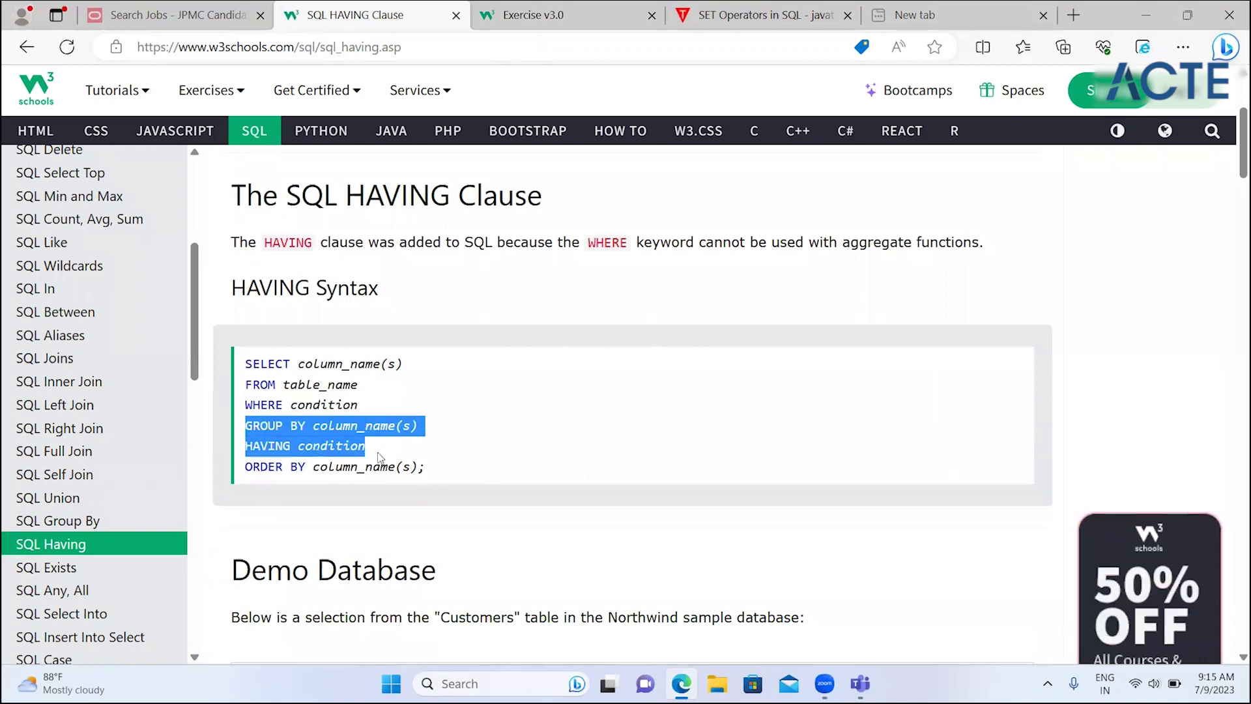
double_click(327, 452)
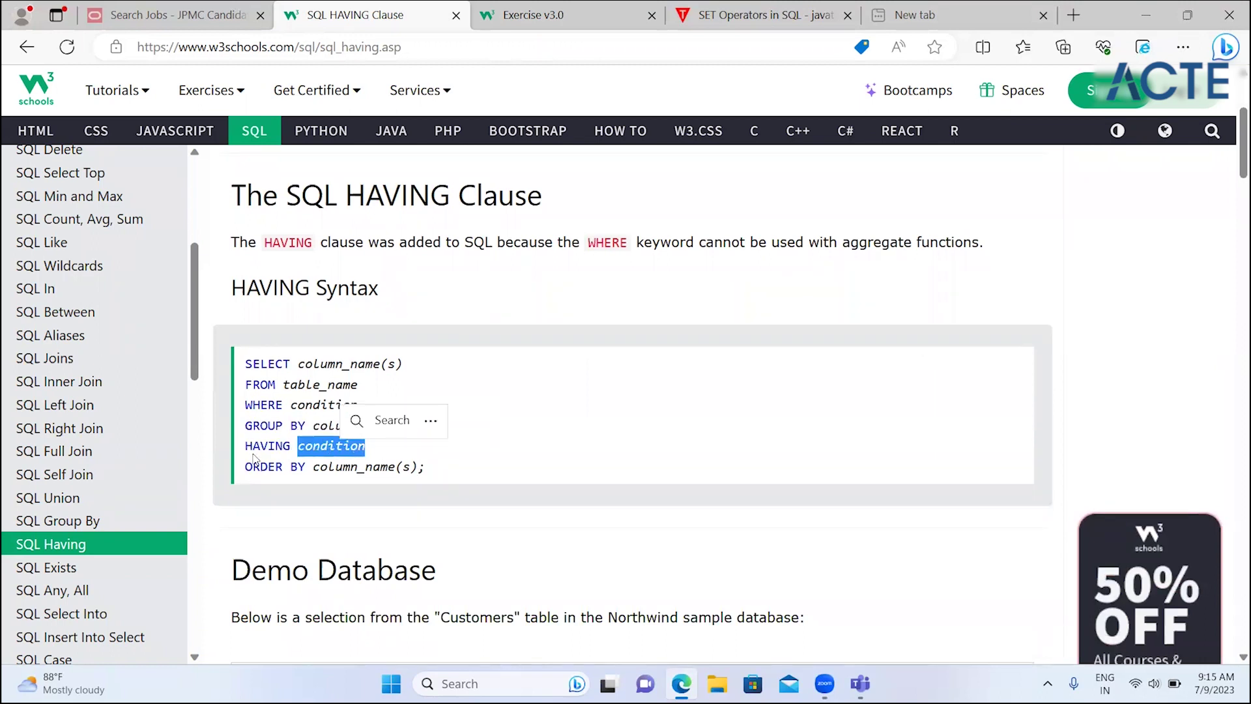
click(333, 445)
triple_click(333, 445)
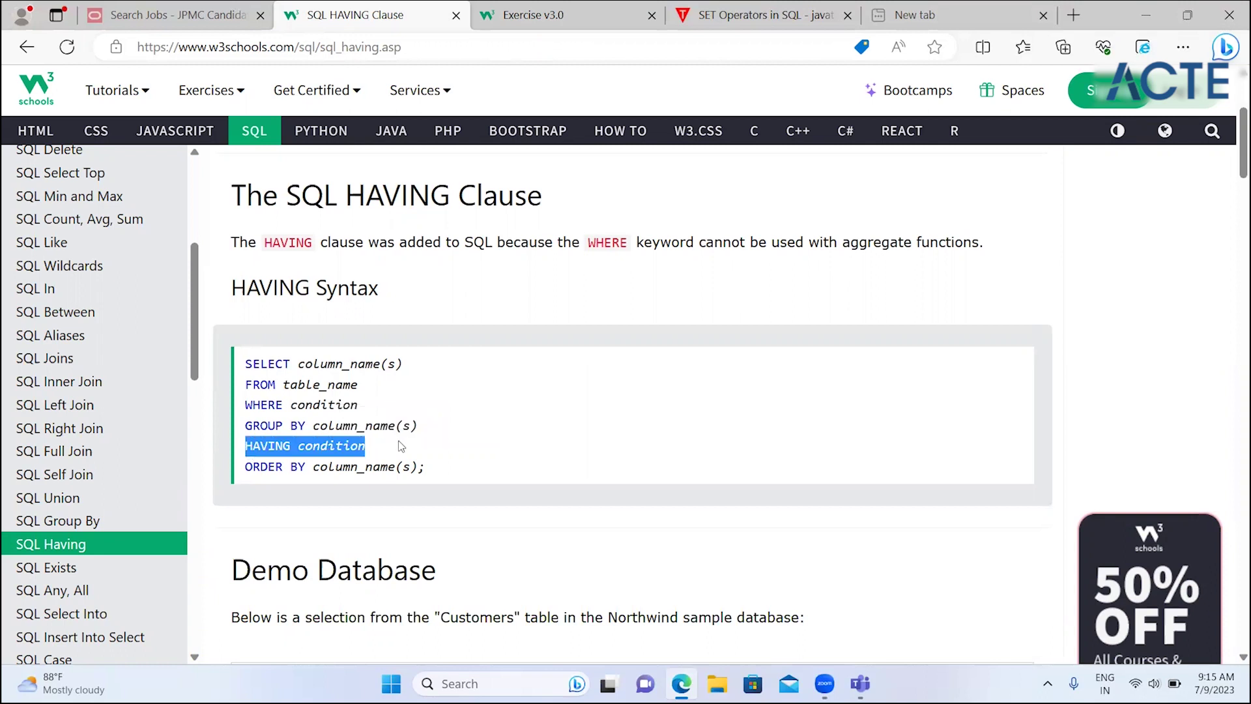
double_click(297, 426)
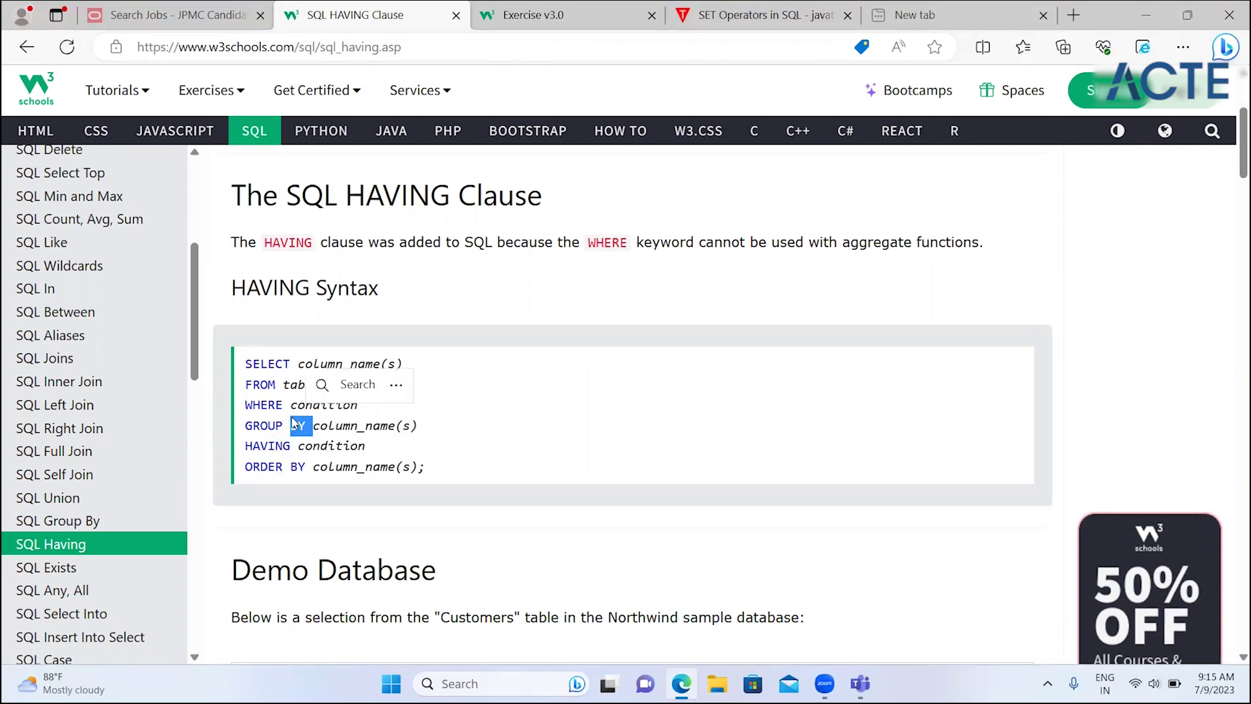
double_click(269, 447)
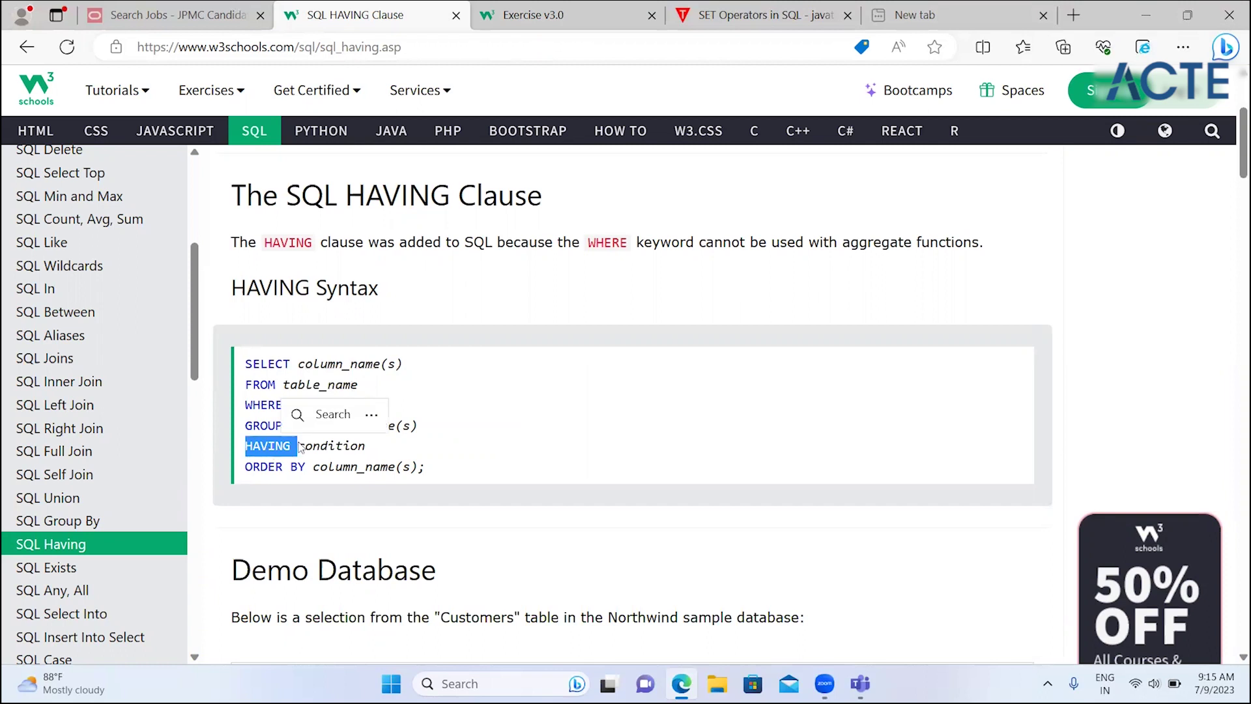
click(512, 255)
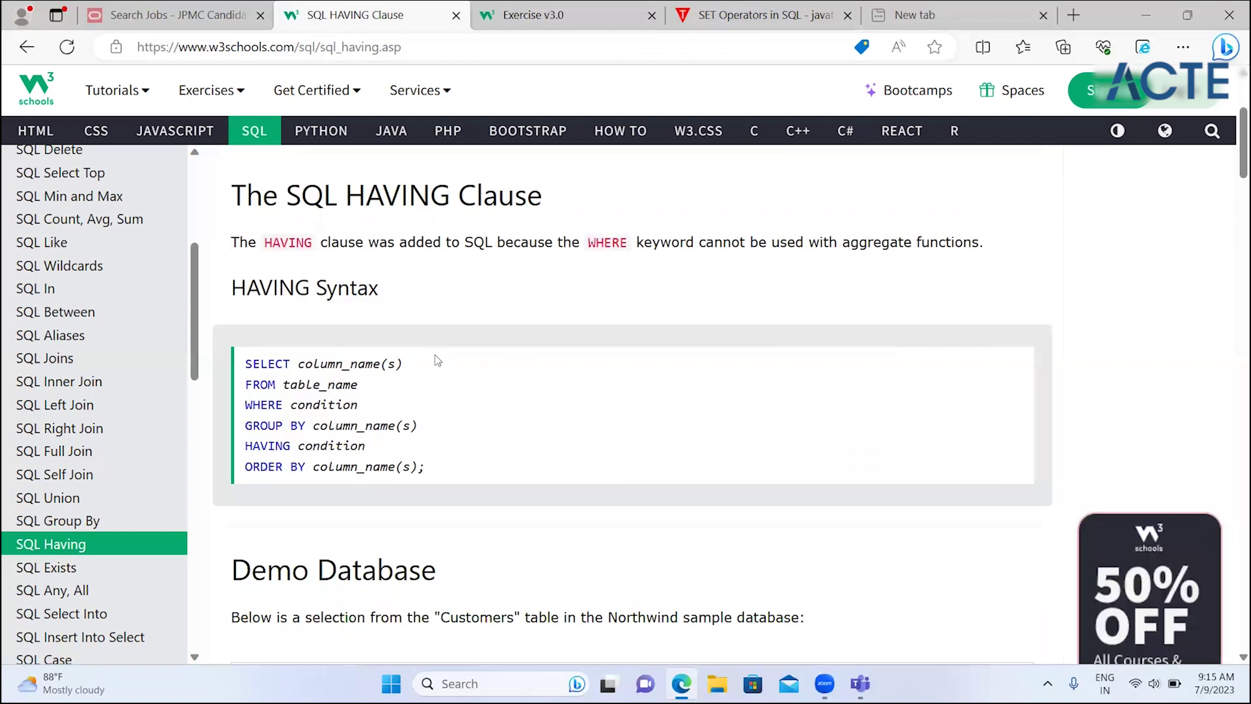
scroll(437, 360, down, 1)
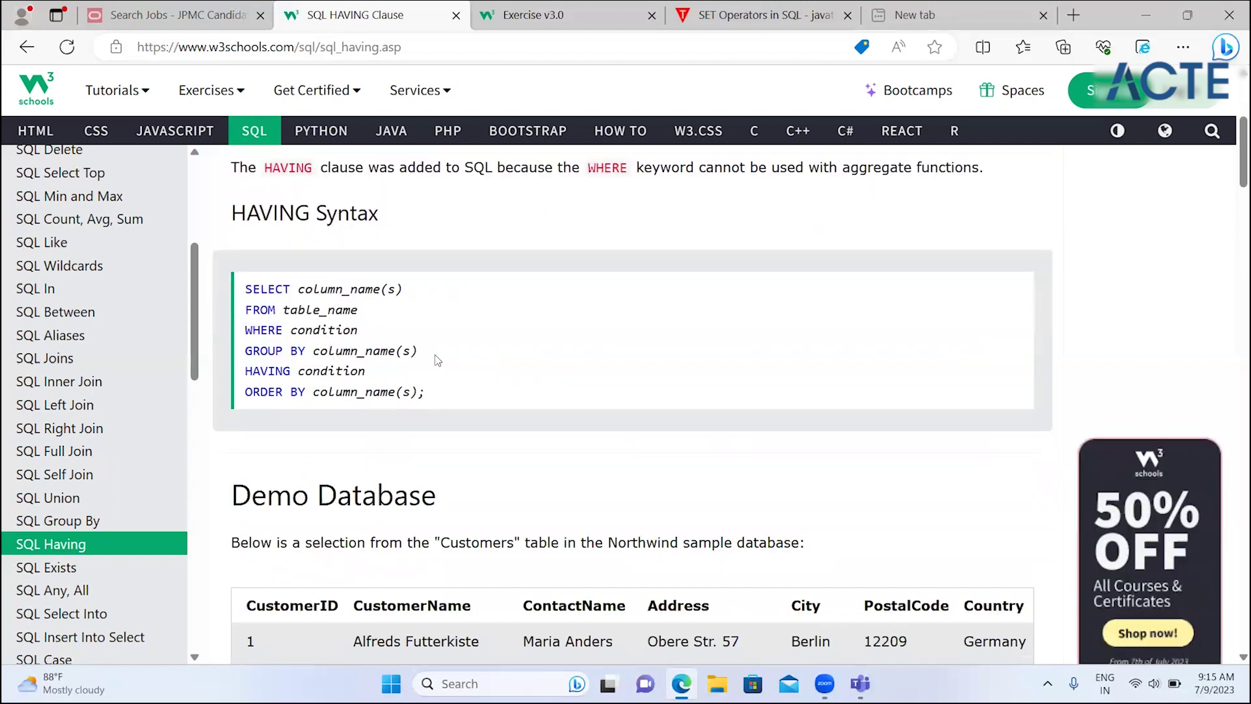
scroll(437, 360, down, 2)
scroll(437, 361, down, 2)
scroll(436, 360, down, 1)
scroll(437, 360, up, 1)
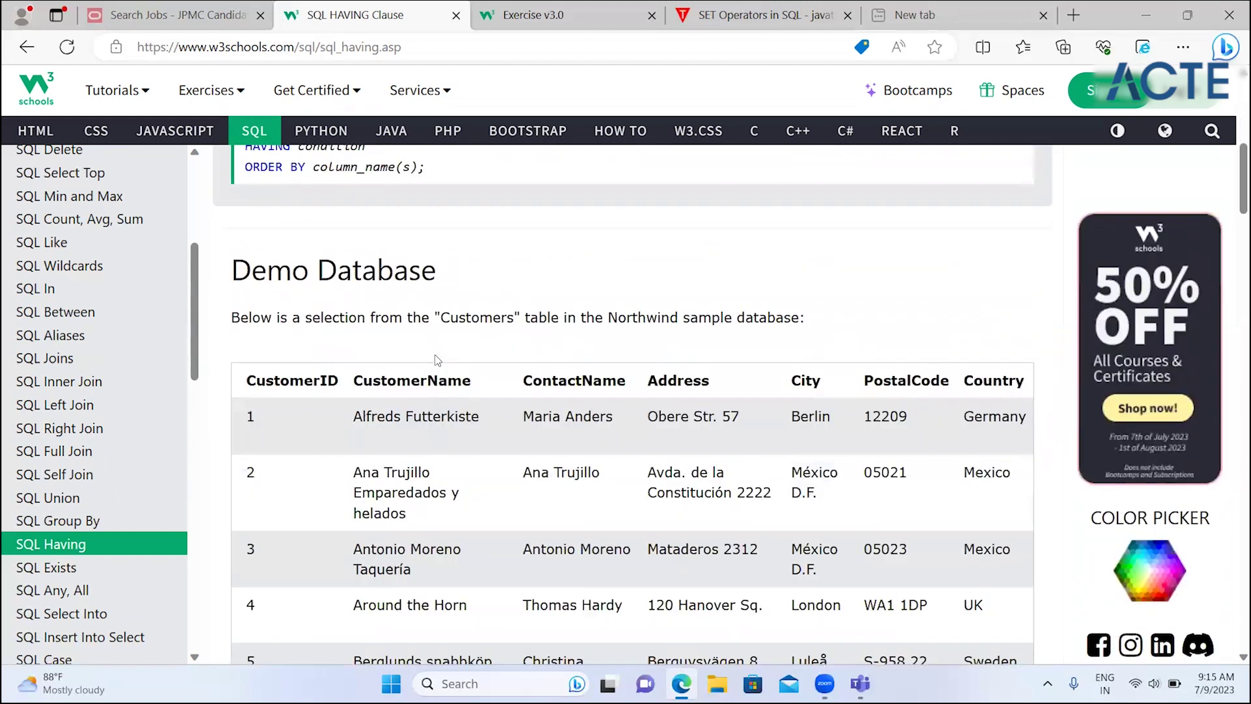
scroll(437, 360, up, 3)
scroll(432, 358, up, 1)
drag(241, 394, 267, 426)
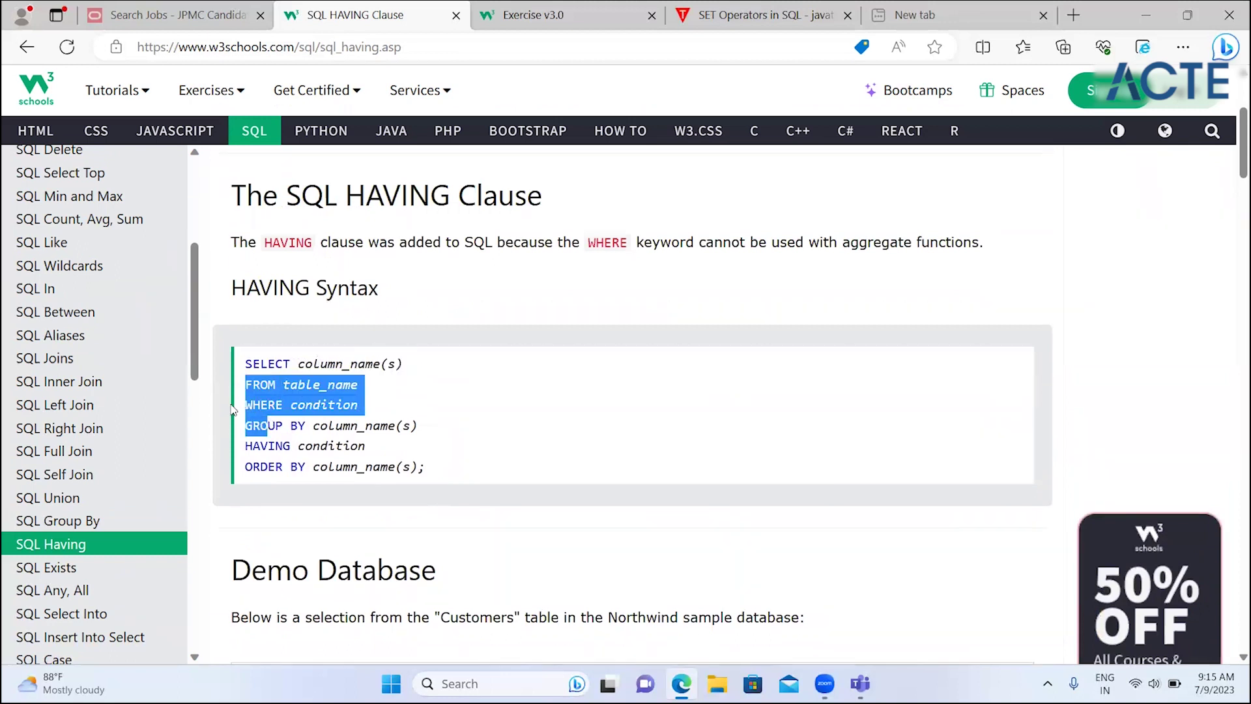
click(274, 422)
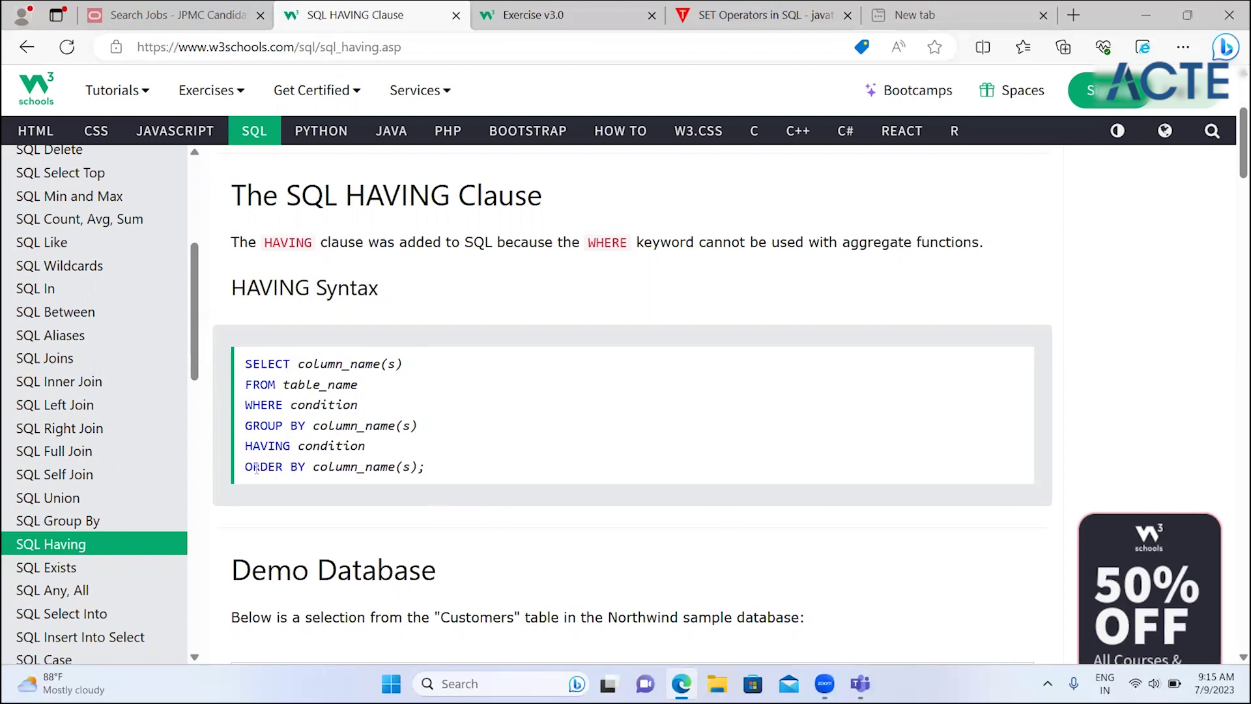
- Move past the Demo Database table to the HAVING COUNT(CustomerID) > 5 example
scroll(402, 544, down, 2)
scroll(401, 544, down, 2)
scroll(401, 544, down, 1)
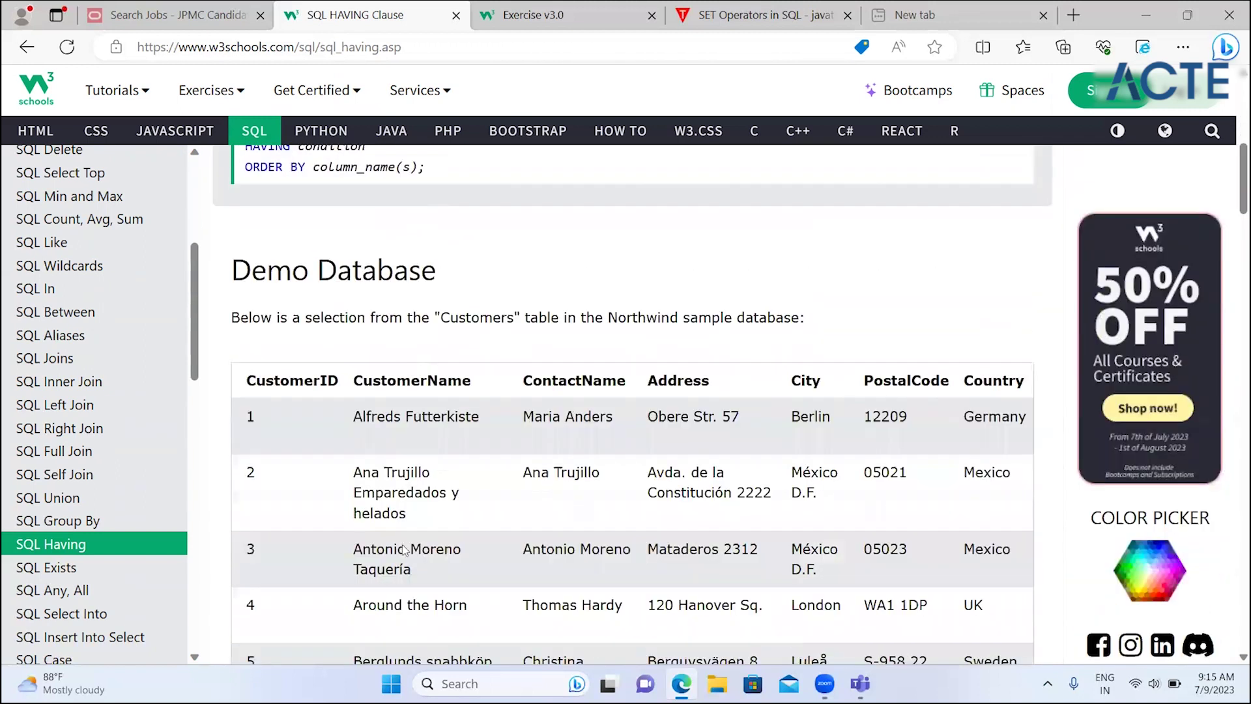
scroll(401, 545, down, 6)
scroll(401, 545, down, 1)
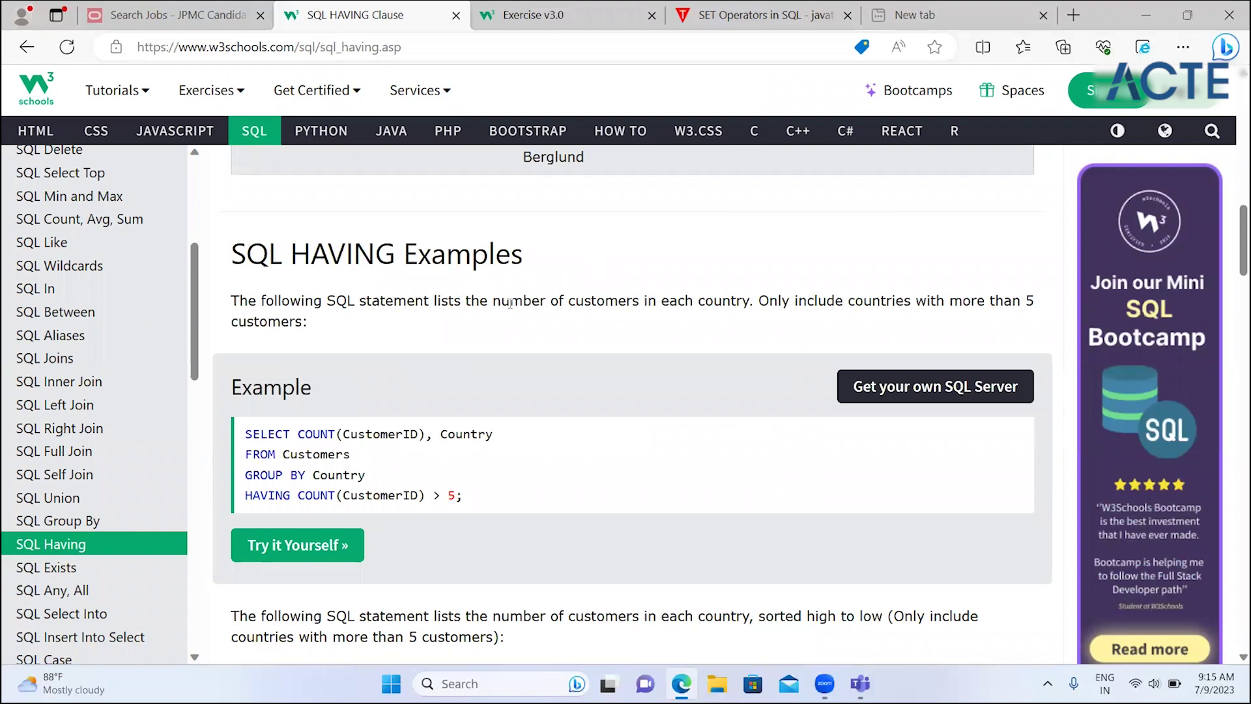
- Highlight the customers-per-country and more-than-5-customers text, and Country in the GROUP BY line
drag(515, 305, 761, 301)
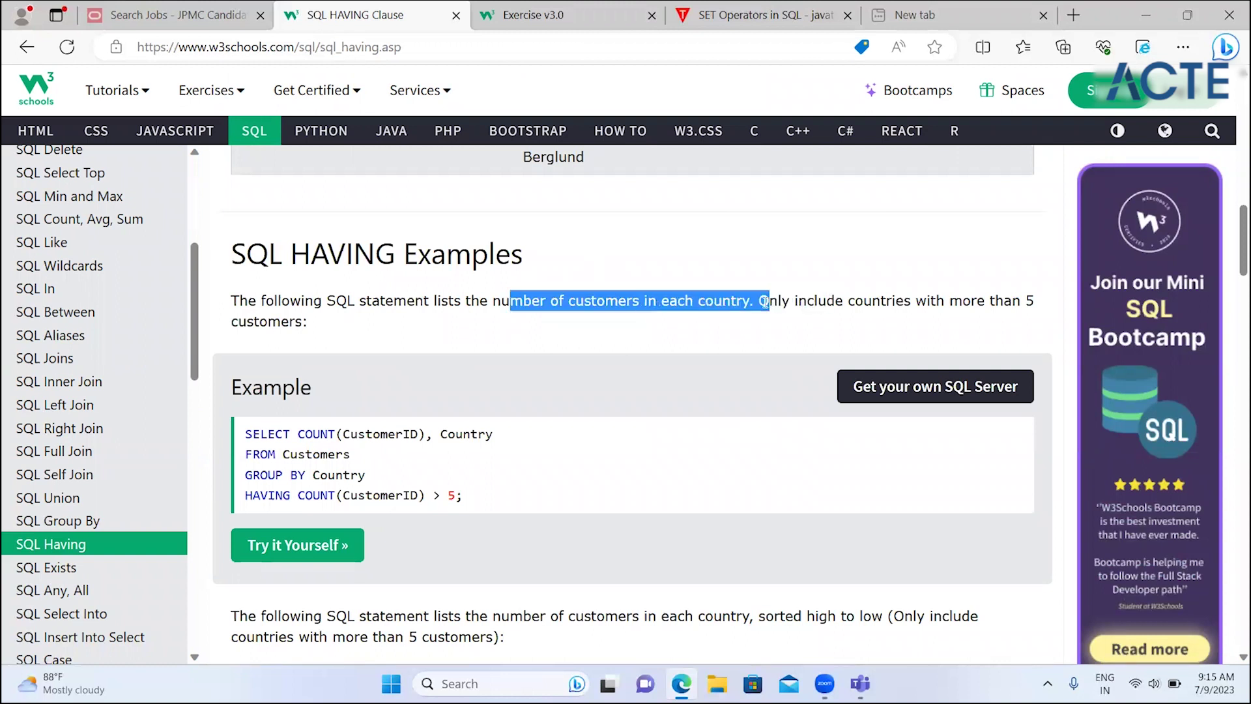
click(809, 295)
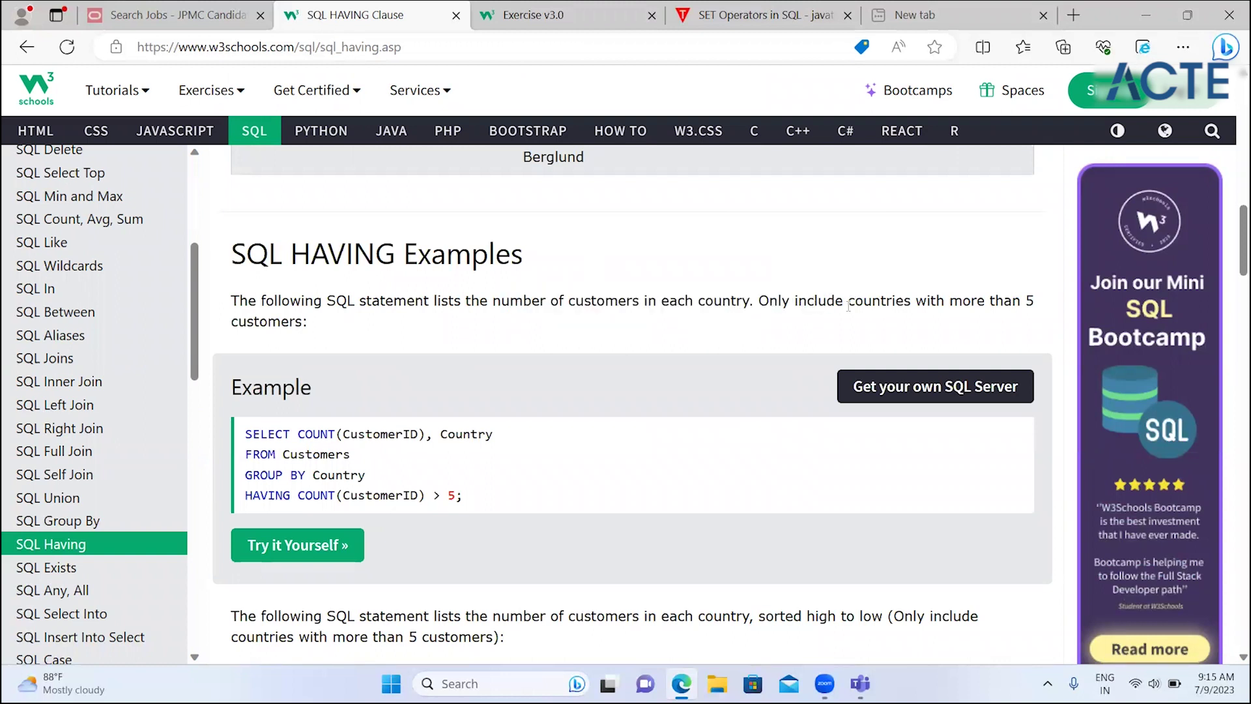
drag(848, 301, 348, 351)
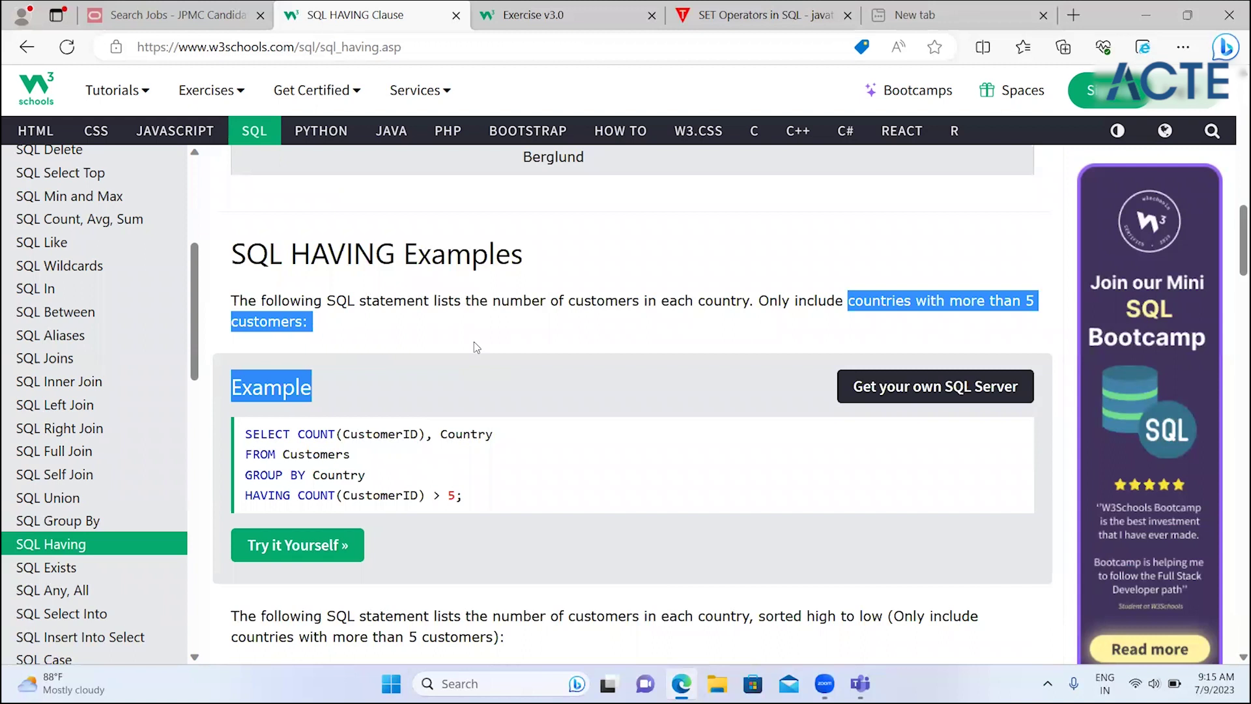
scroll(475, 345, down, 1)
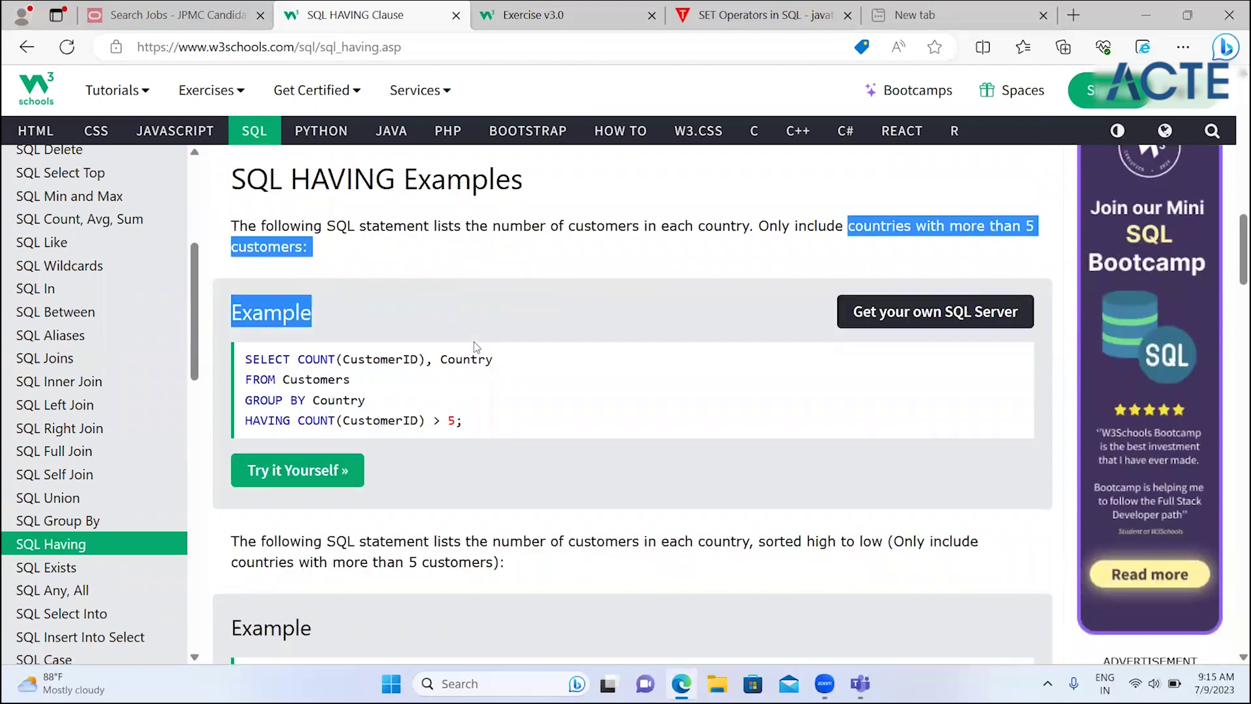
click(1003, 247)
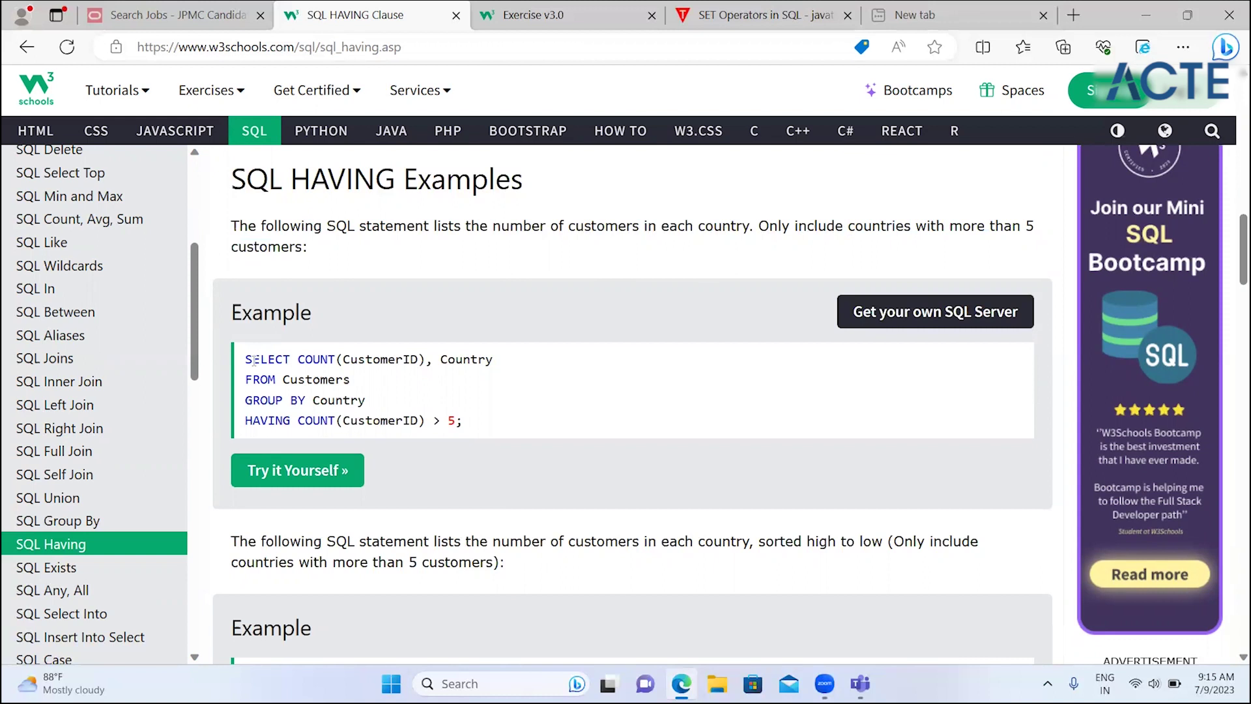
right_click(490, 357)
click(682, 355)
double_click(350, 400)
- Zoom the page to 125% and scroll to the example ordered by COUNT(CustomerID) DESC
key(ctrl+plus)
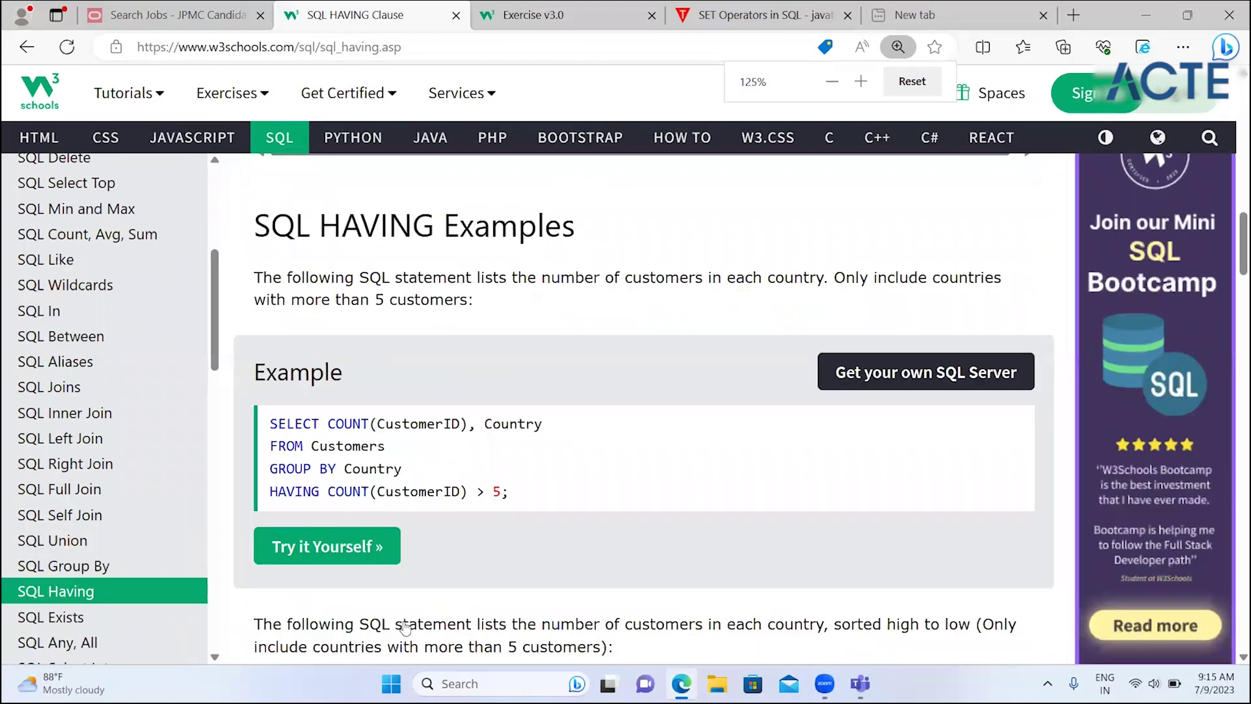
key(ctrl+plus)
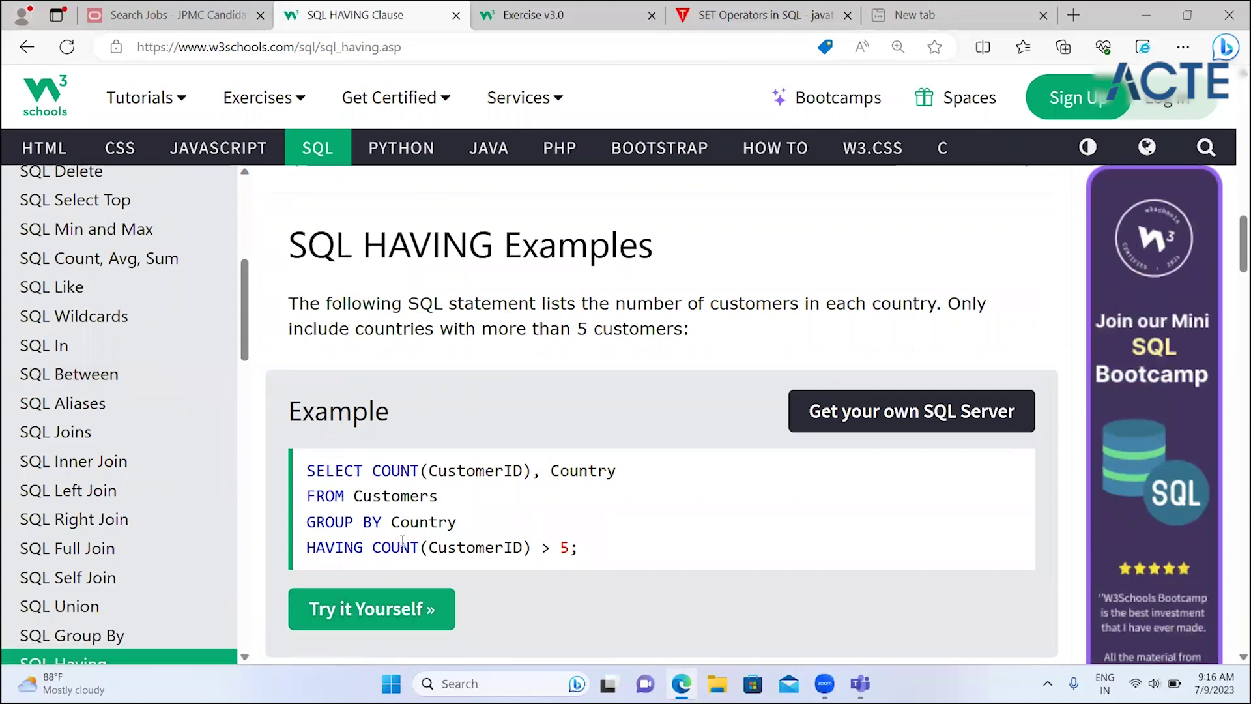
scroll(402, 546, down, 1)
scroll(402, 546, down, 3)
scroll(402, 546, down, 3)
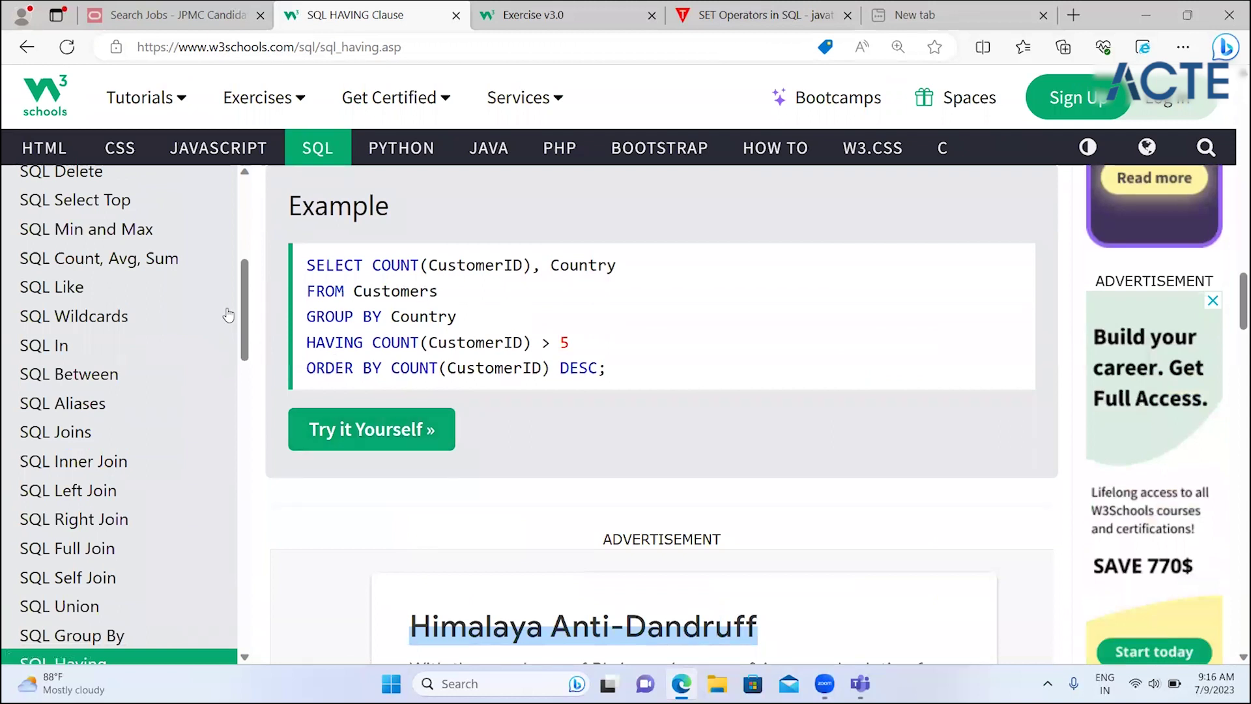
right_click(247, 329)
click(246, 329)
right_click(245, 328)
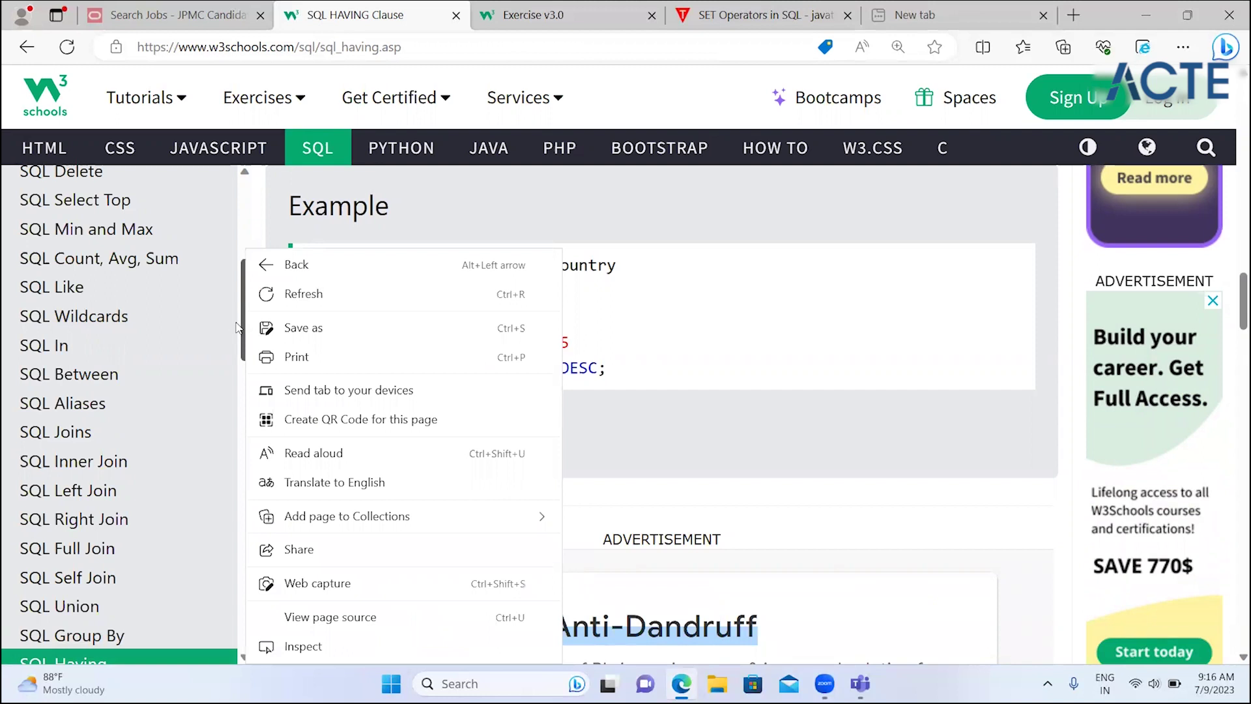
- Open the SQL Wildcards lesson and reset the browser zoom to 100%
click(74, 315)
click(73, 316)
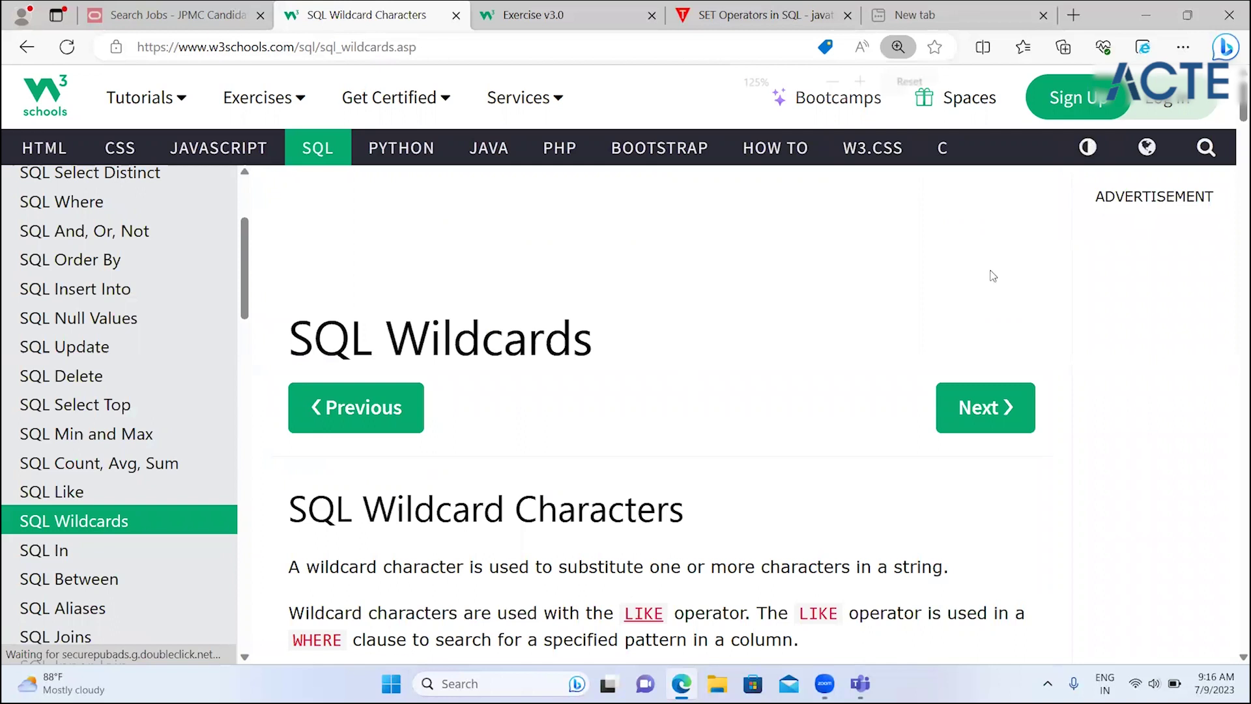
click(1182, 46)
click(1031, 160)
click(1031, 161)
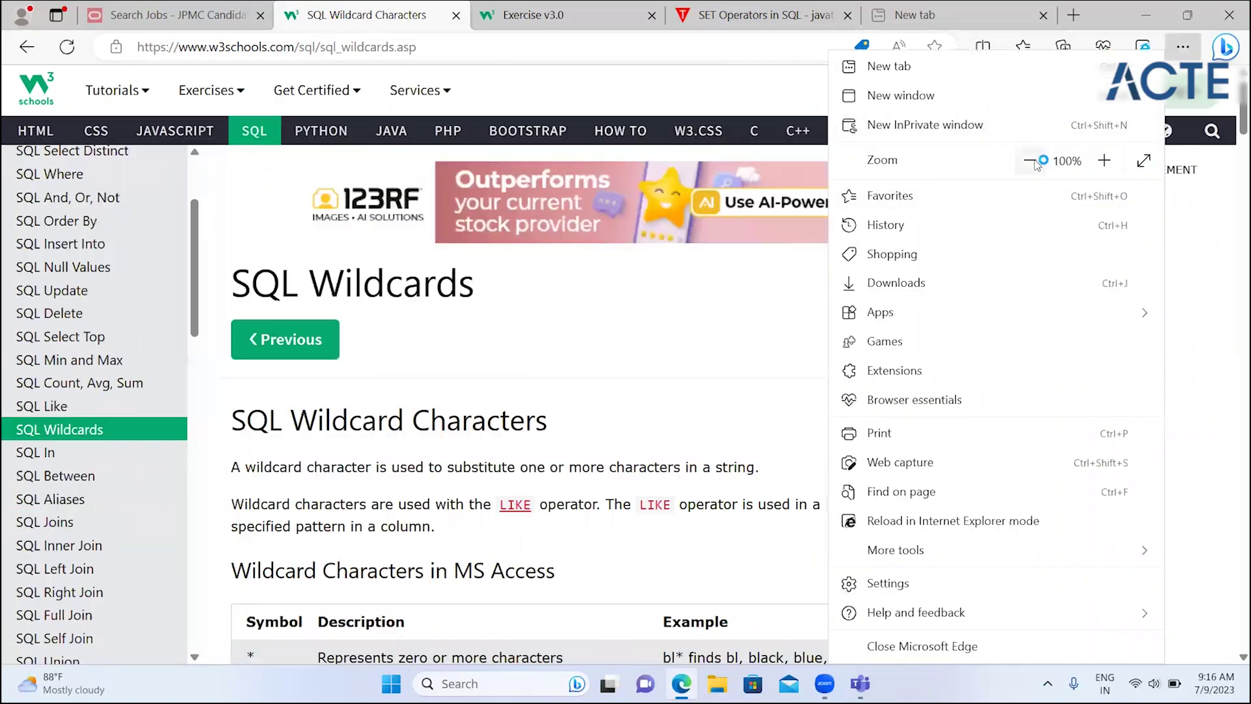
click(472, 414)
- Go back to the SQL HAVING Clause lesson from the sidebar and view its syntax
scroll(472, 414, down, 1)
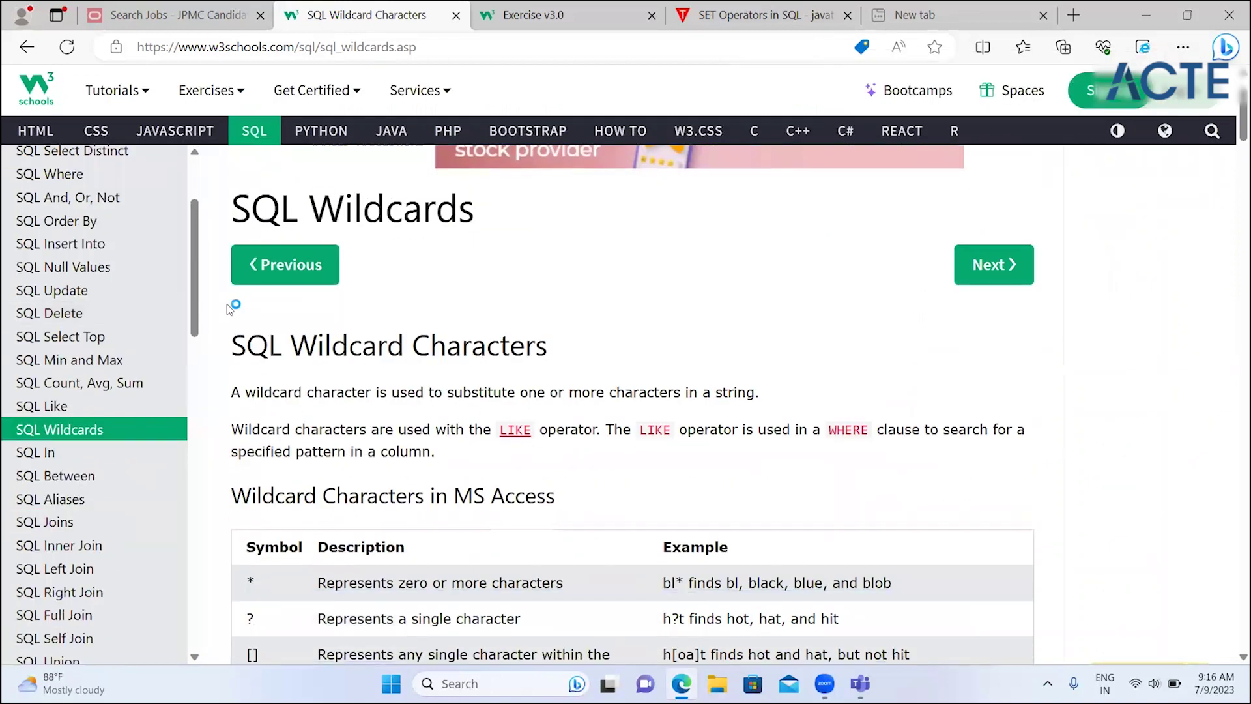
scroll(100, 409, down, 5)
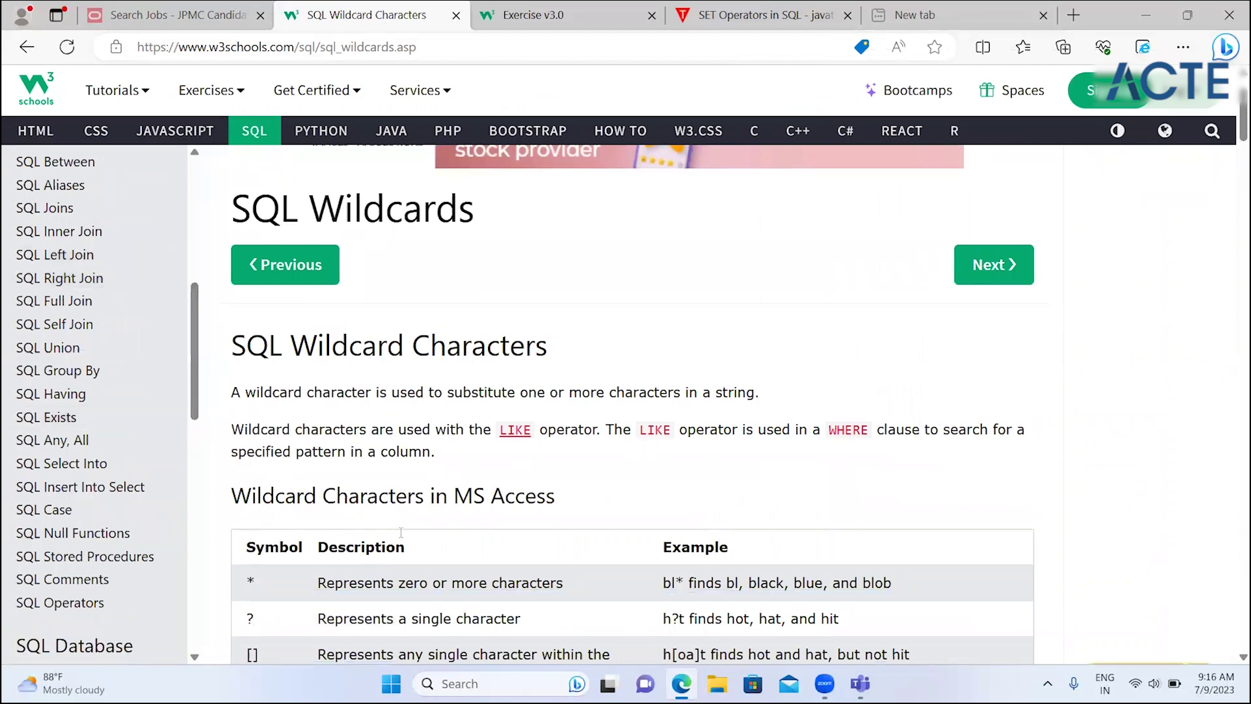
click(132, 401)
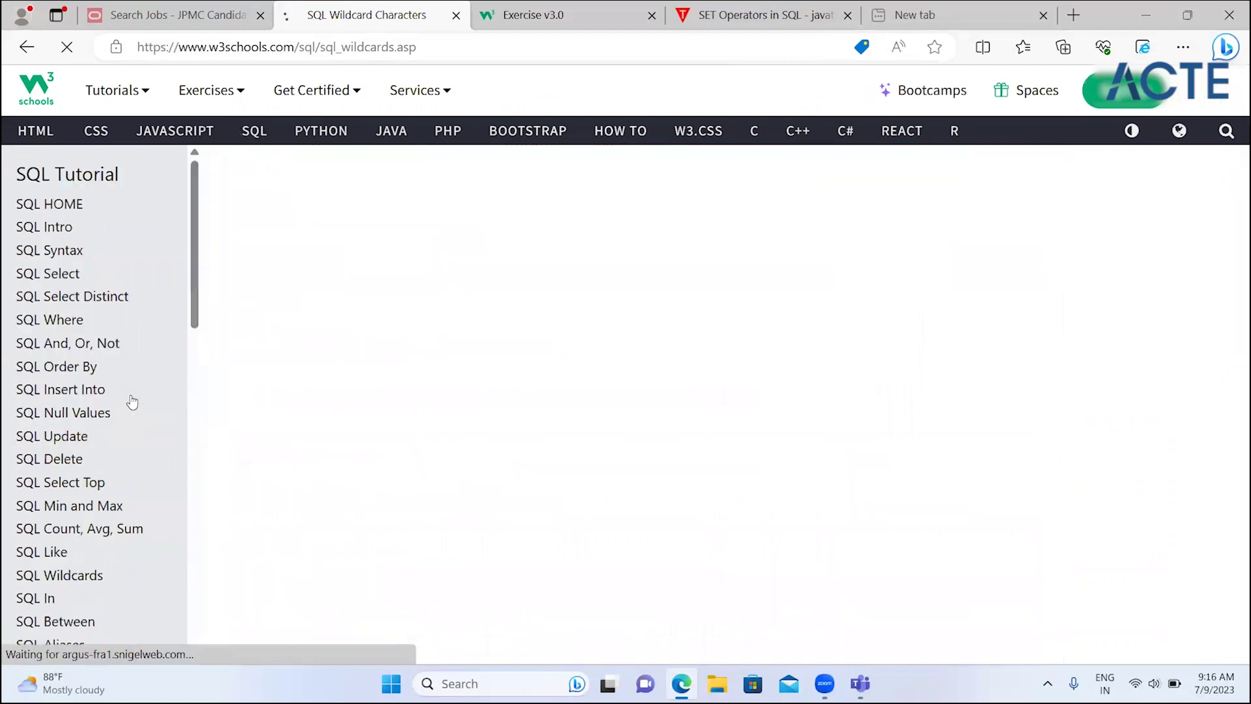
scroll(587, 471, down, 3)
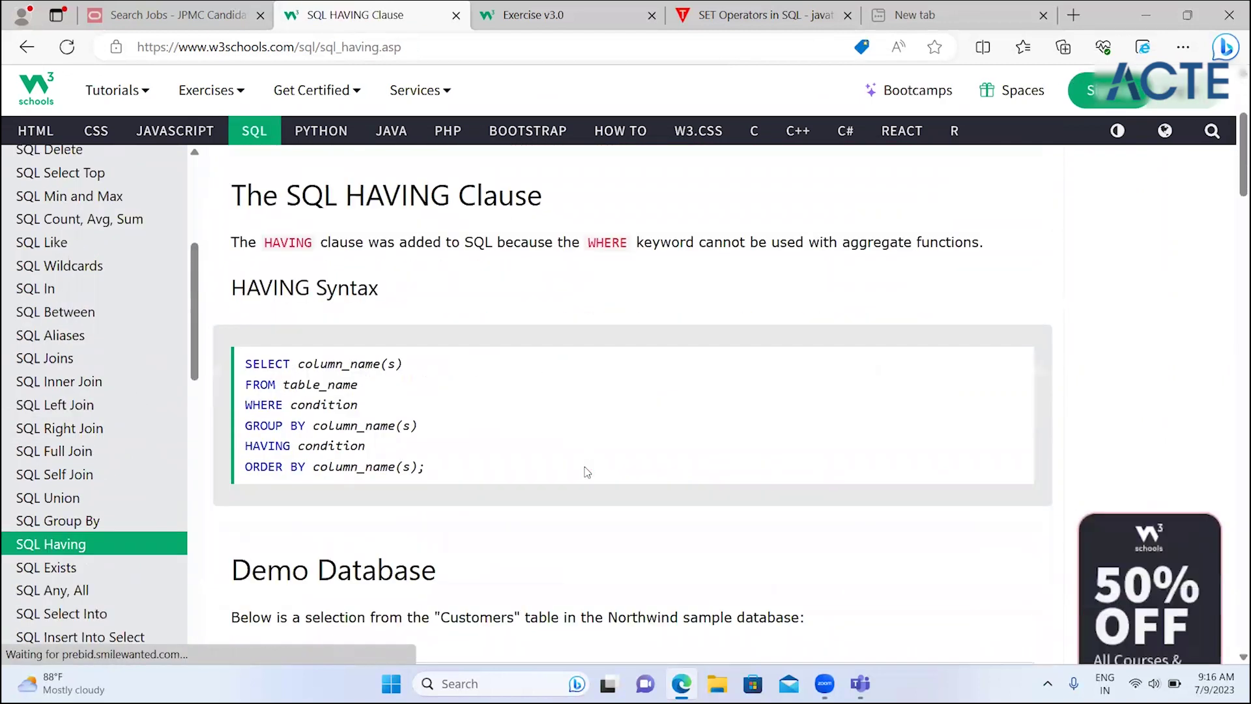
scroll(586, 471, down, 4)
scroll(586, 471, down, 7)
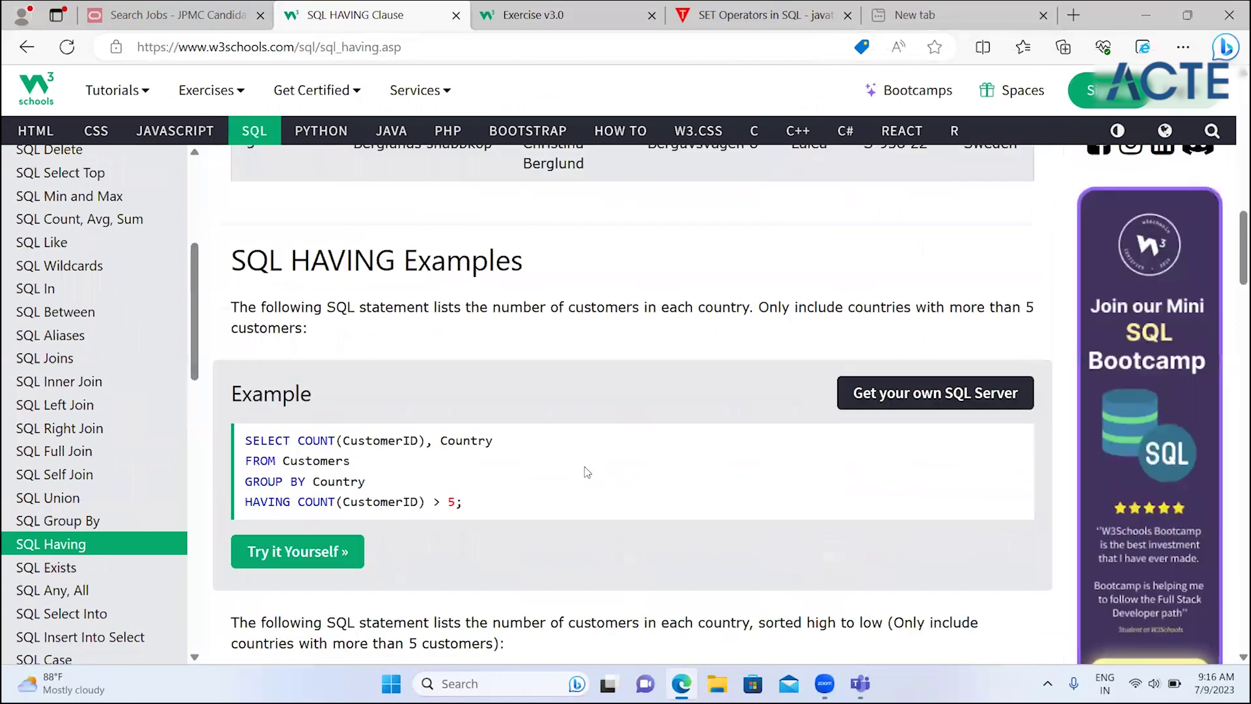
scroll(587, 470, down, 2)
scroll(586, 470, down, 4)
scroll(586, 470, up, 1)
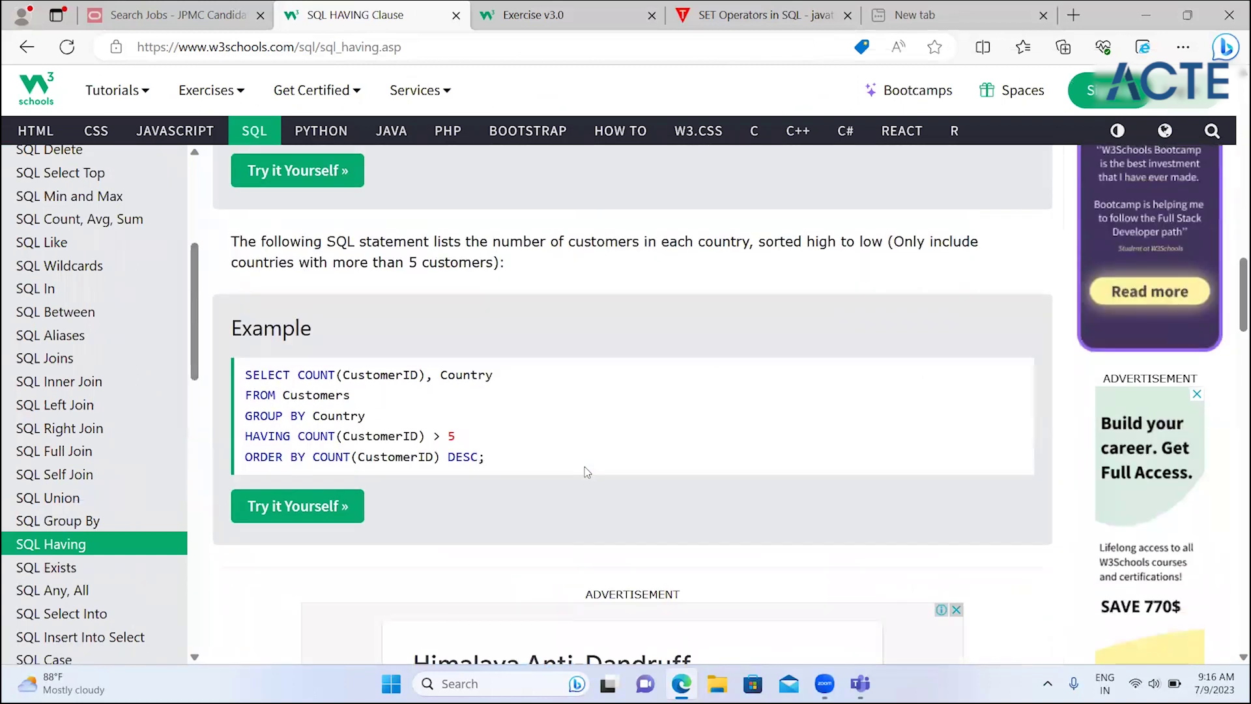
drag(473, 273, 825, 242)
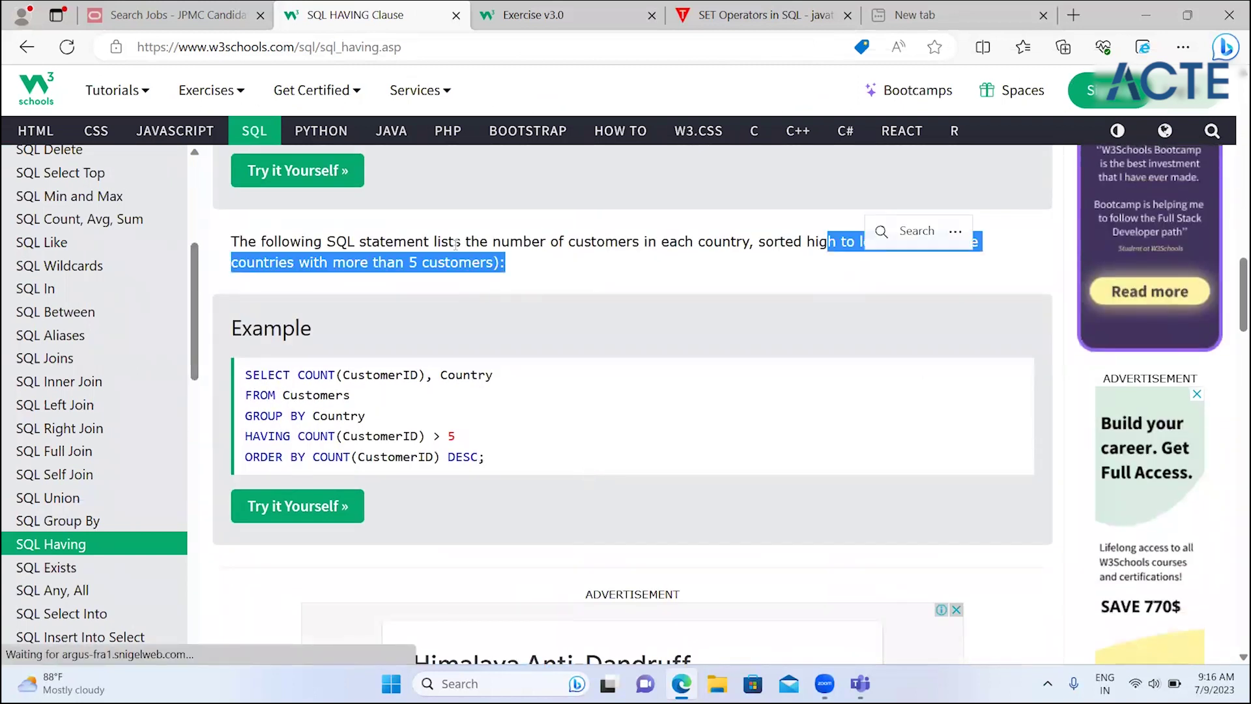
click(815, 261)
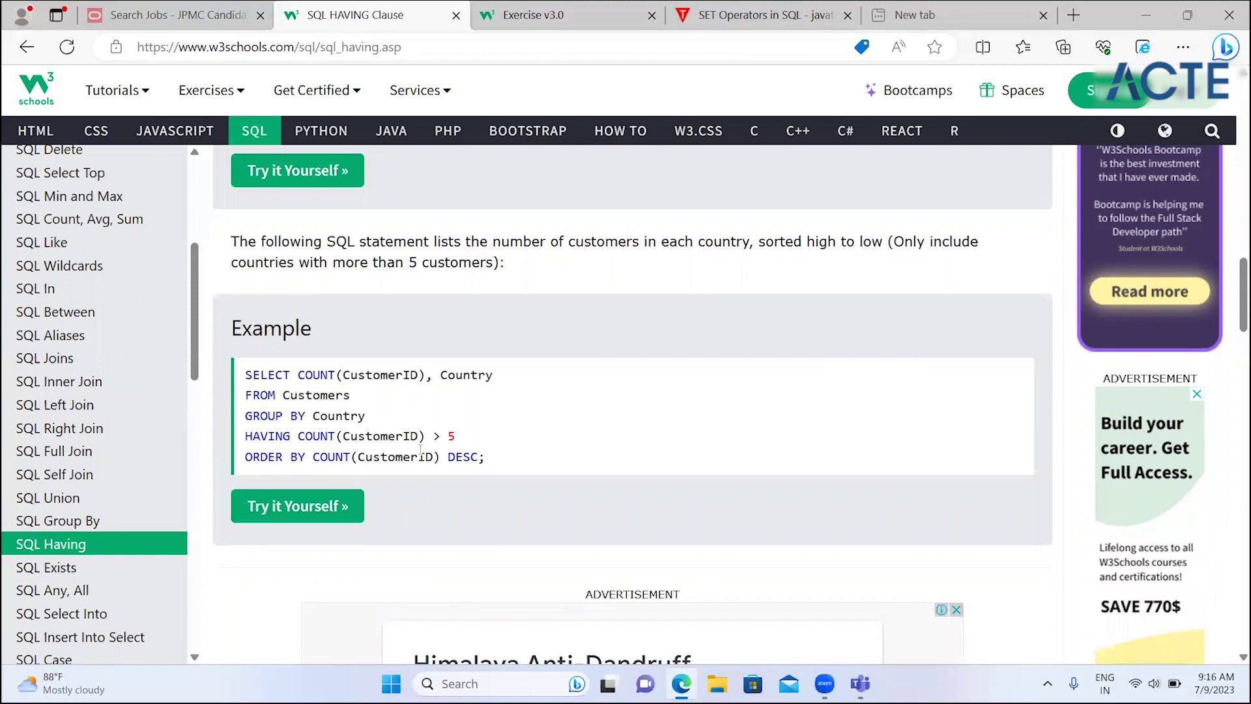
scroll(473, 473, down, 2)
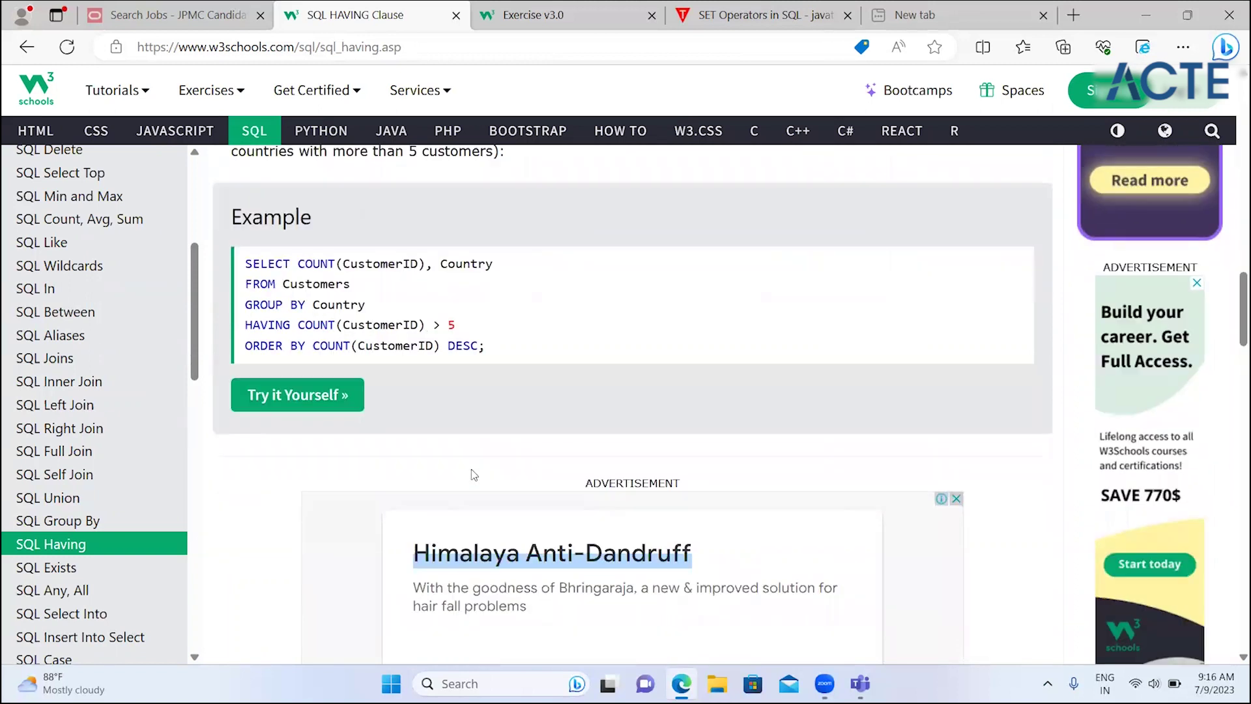
scroll(473, 474, down, 2)
scroll(473, 473, down, 5)
scroll(473, 474, down, 2)
scroll(473, 473, down, 3)
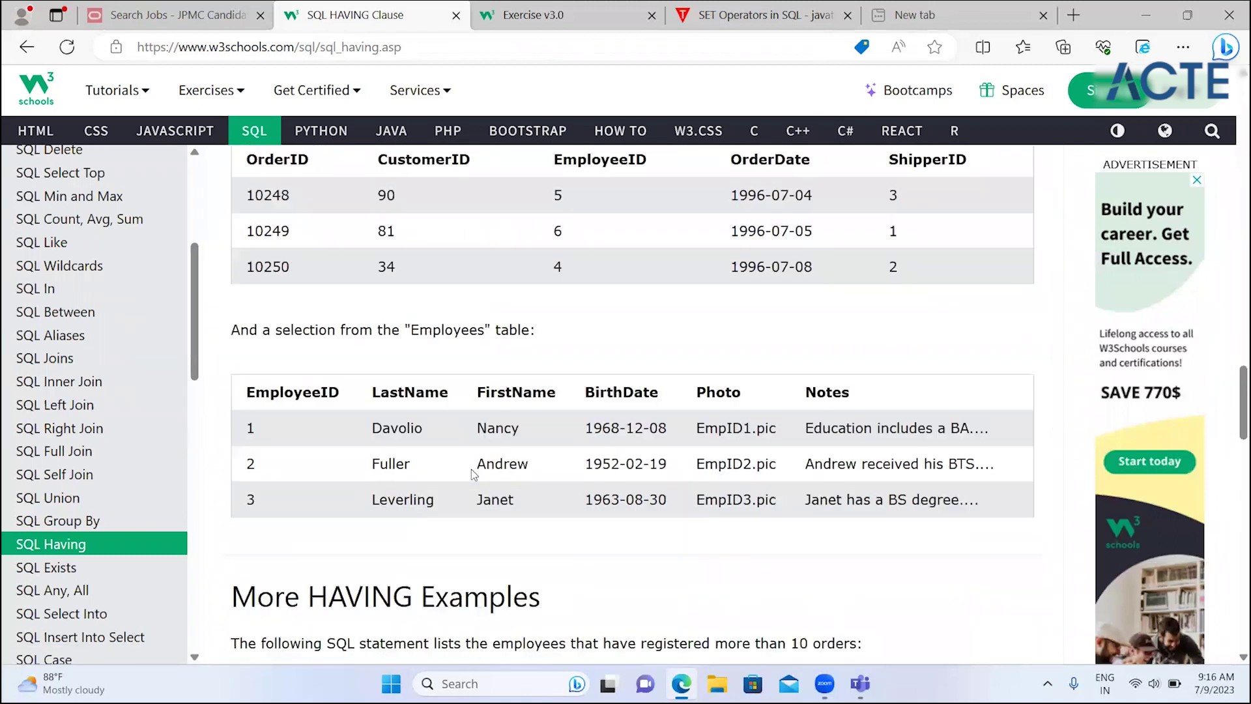
scroll(473, 474, down, 4)
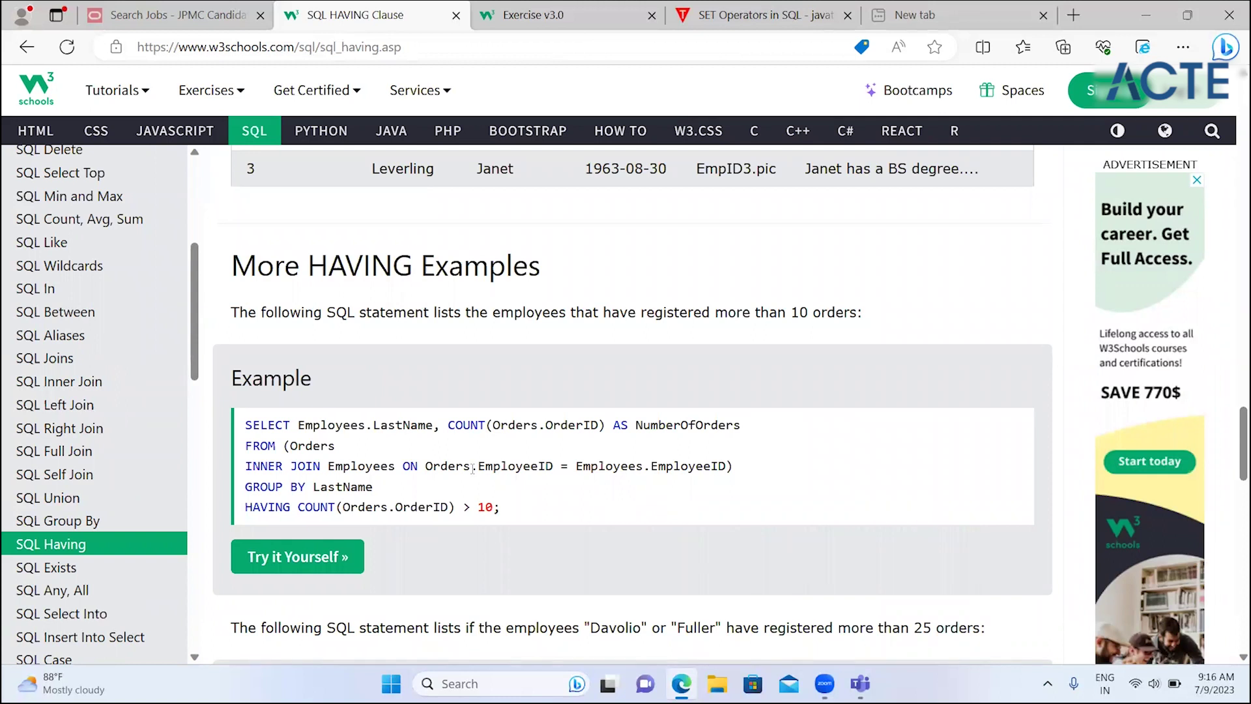
scroll(473, 467, down, 1)
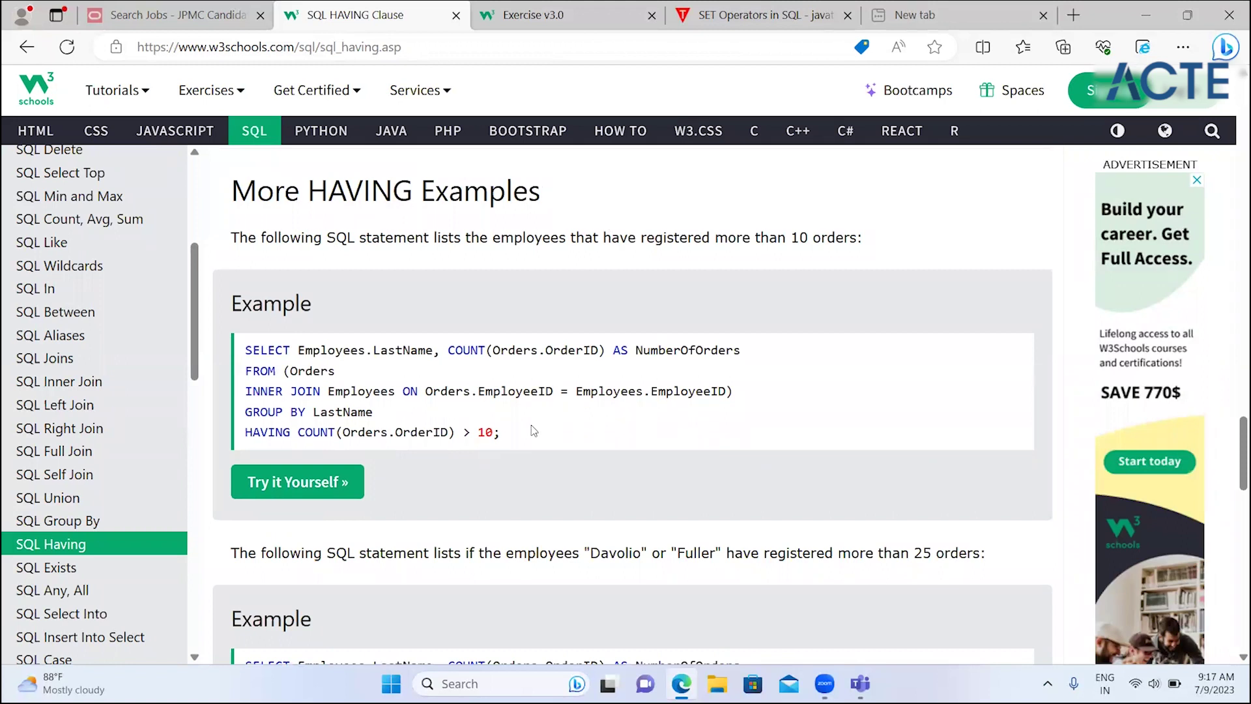
scroll(530, 425, down, 2)
scroll(531, 425, down, 2)
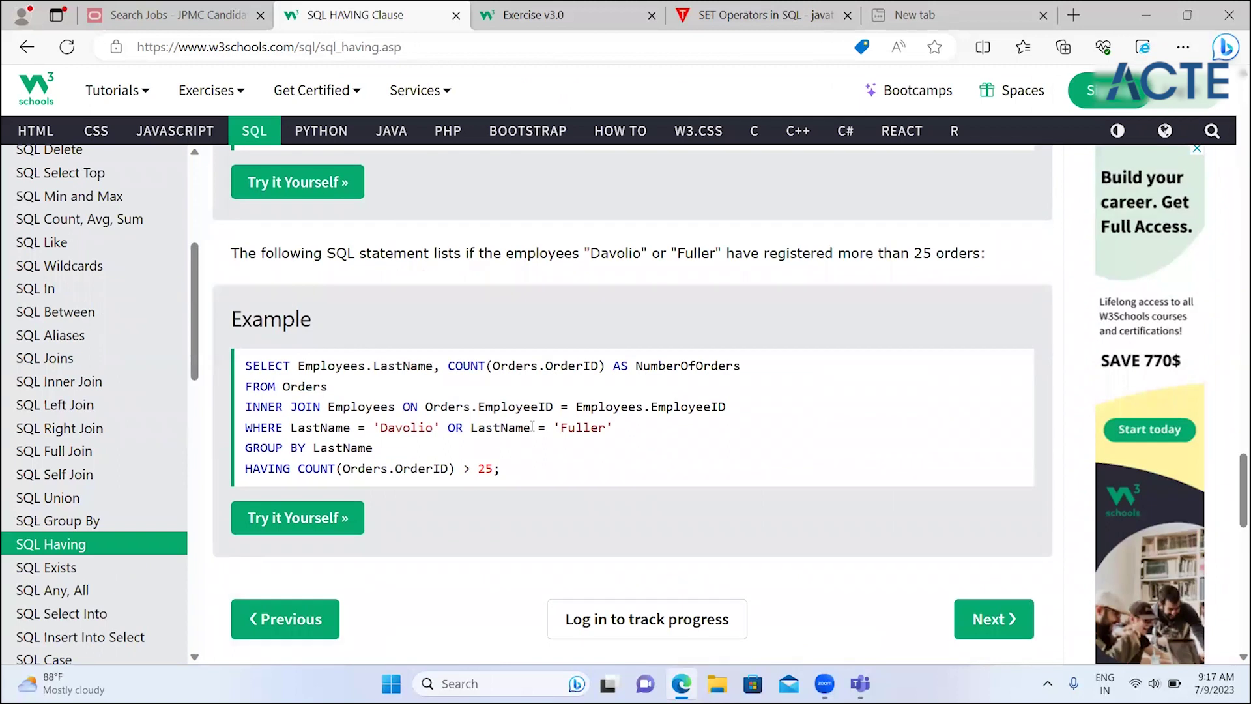
scroll(532, 427, up, 2)
scroll(532, 427, up, 1)
scroll(533, 426, up, 2)
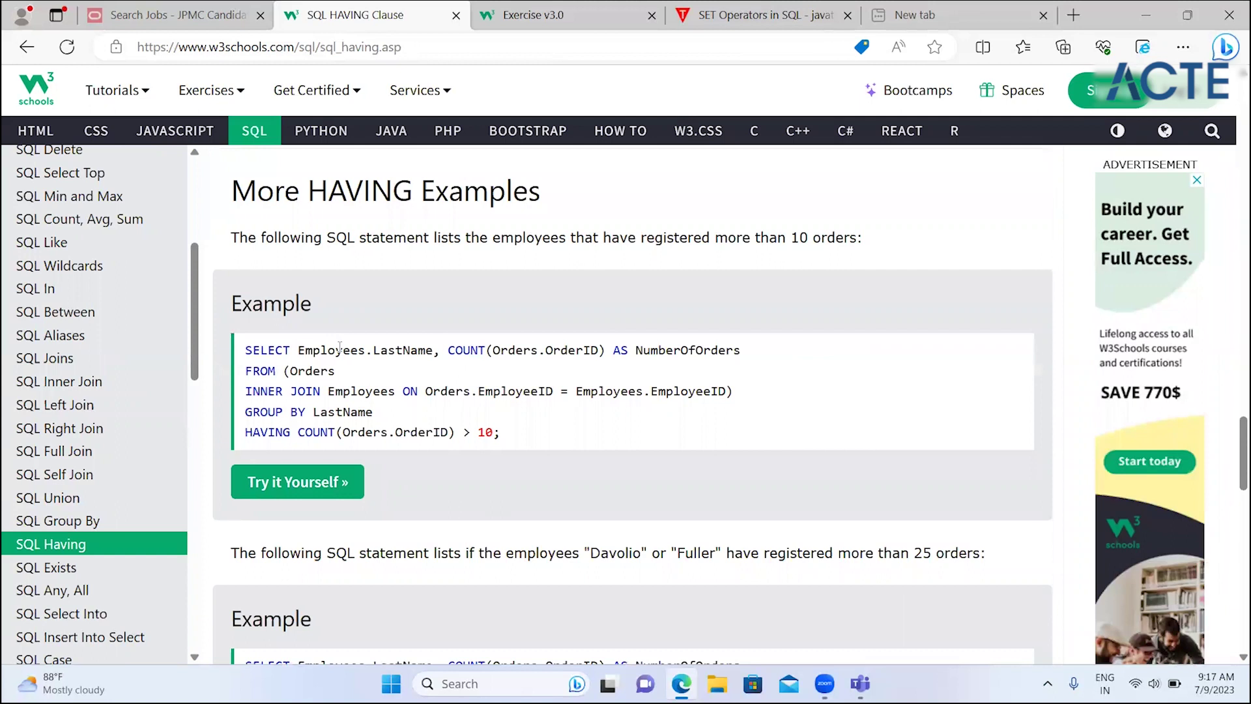
double_click(340, 350)
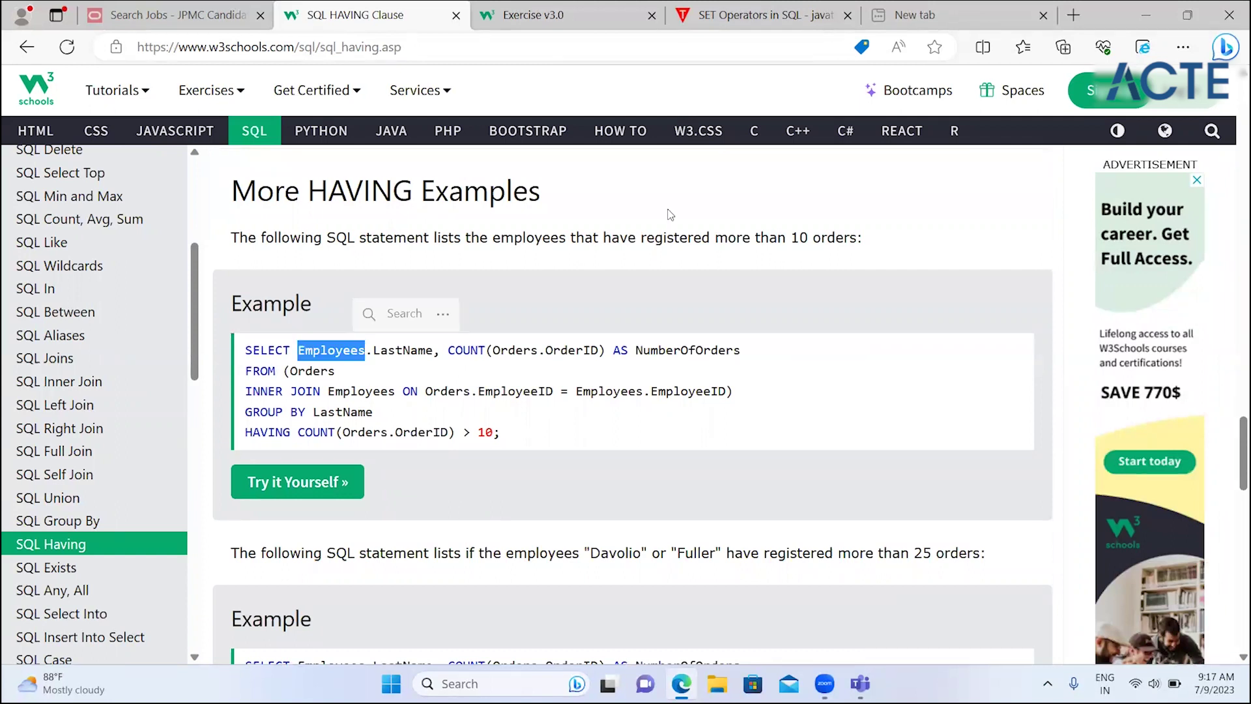
double_click(573, 350)
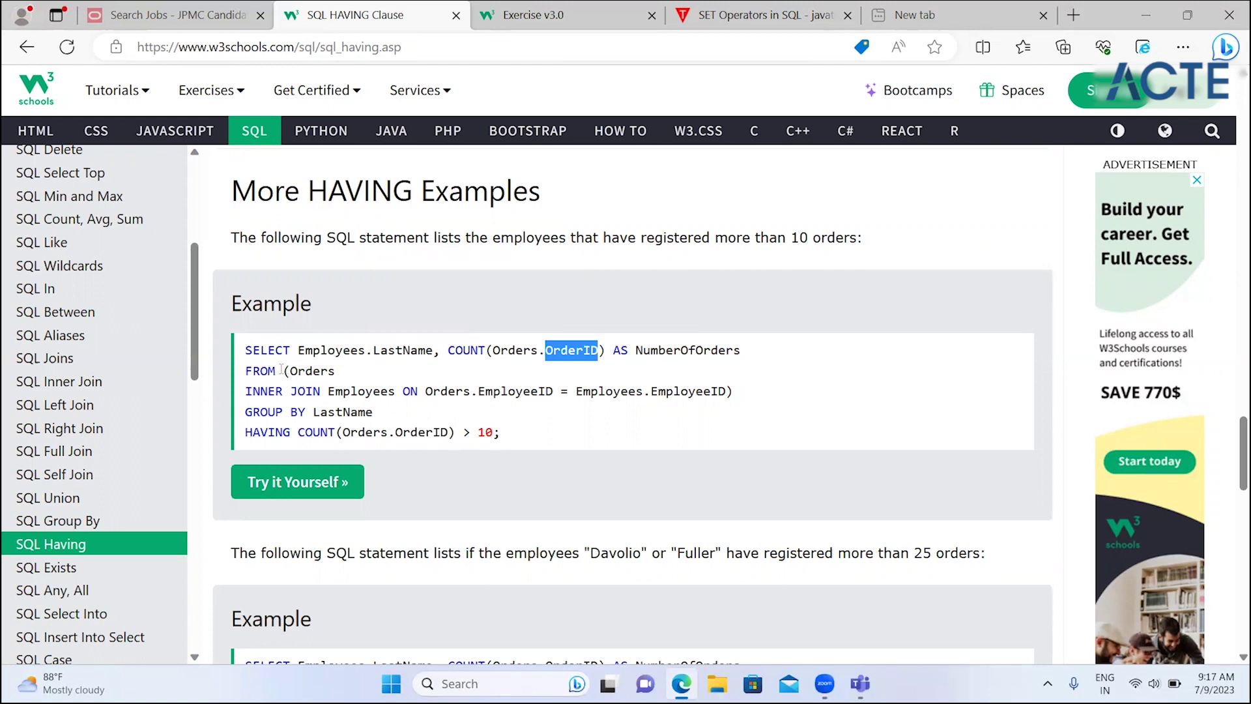
drag(290, 370, 754, 400)
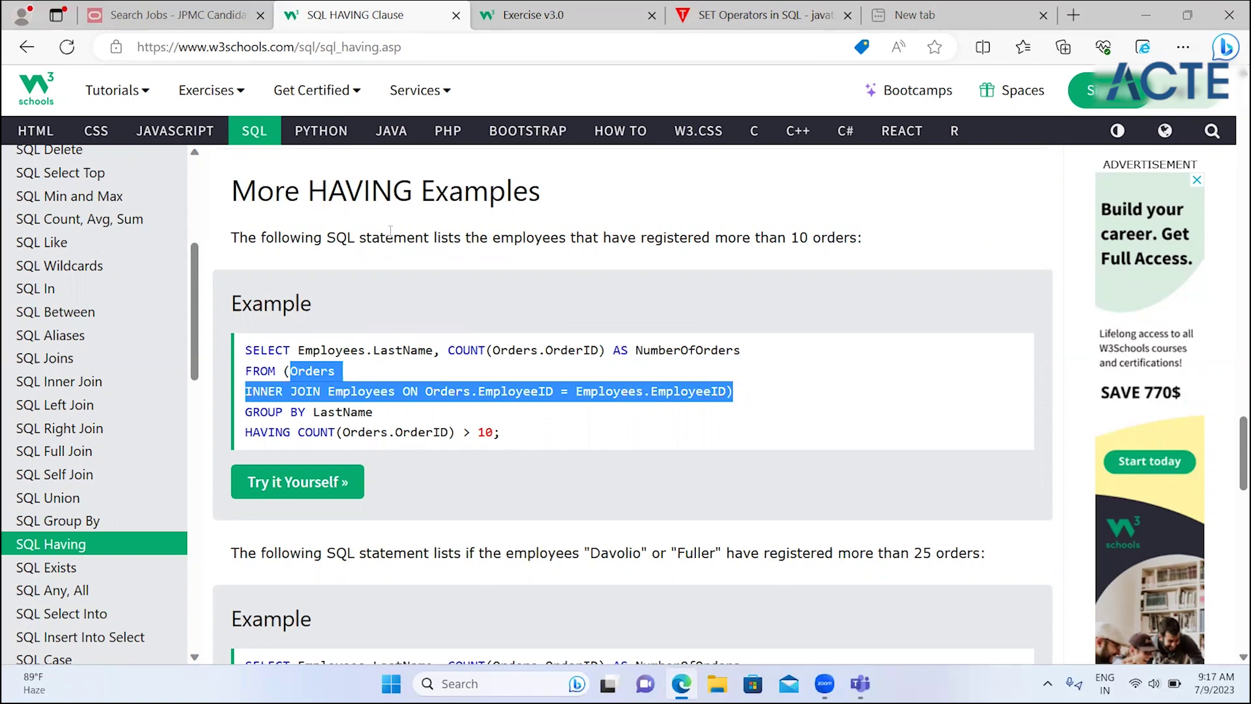
double_click(519, 352)
click(600, 352)
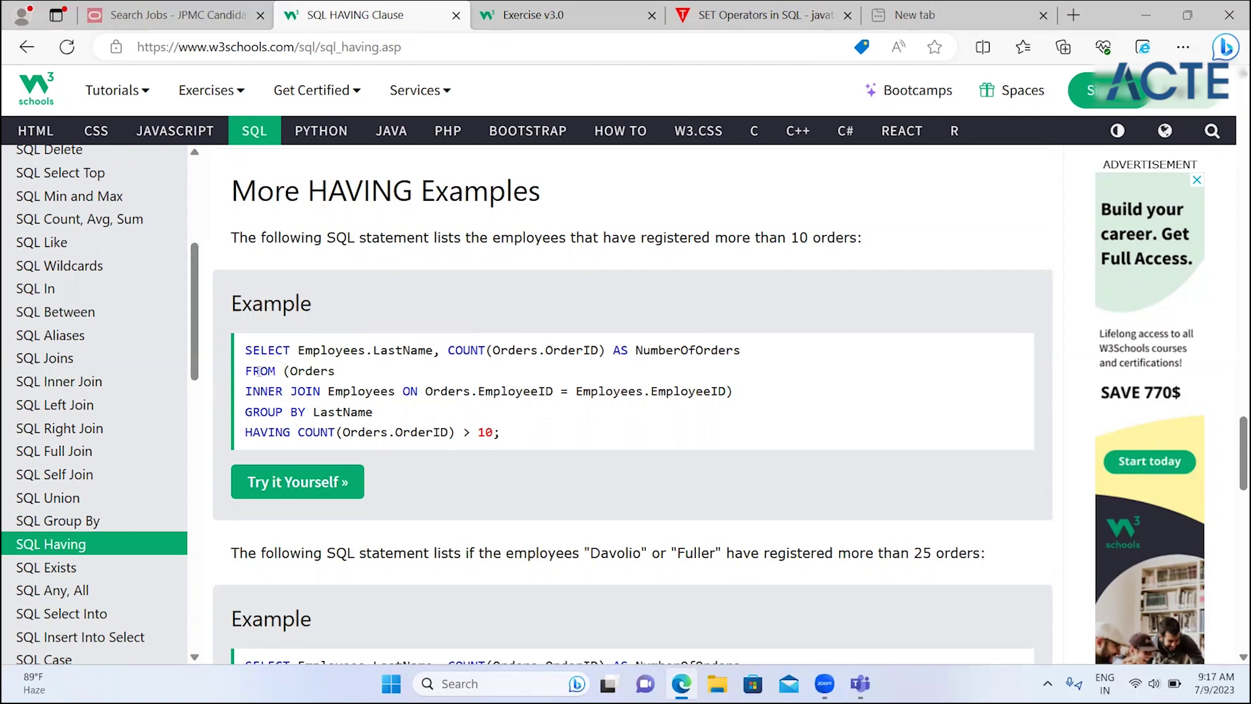
drag(362, 370, 259, 371)
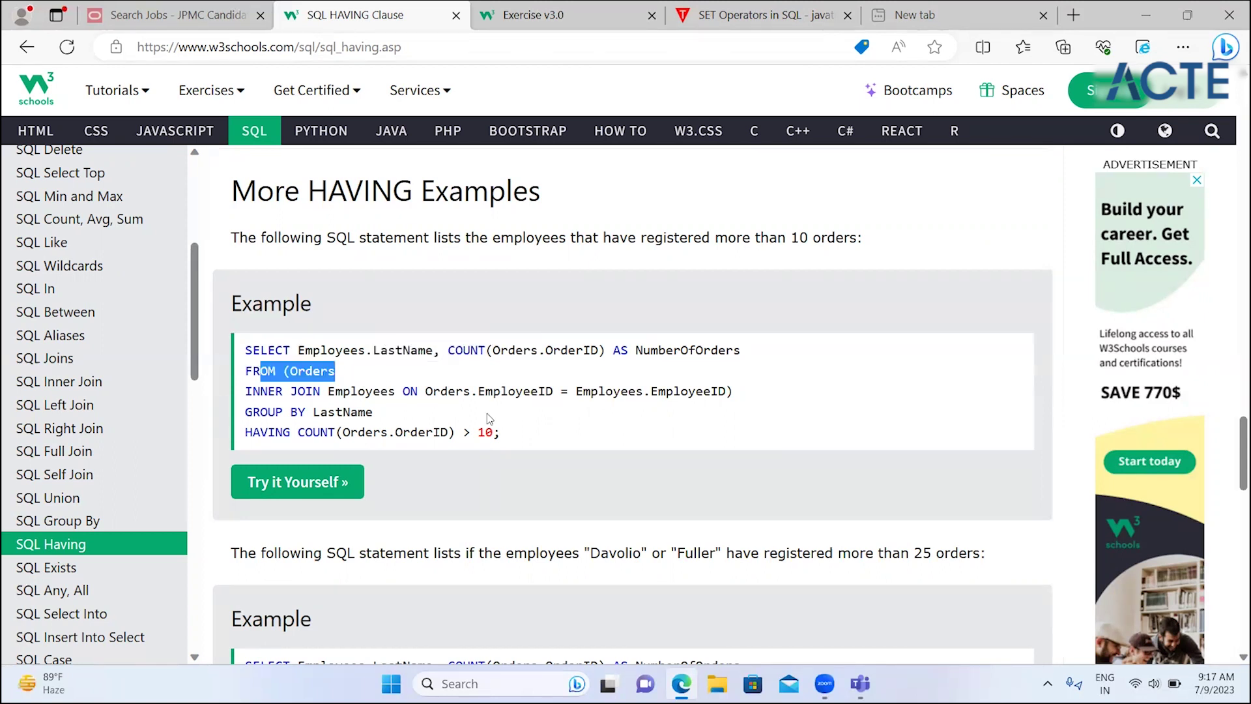
double_click(444, 391)
double_click(518, 392)
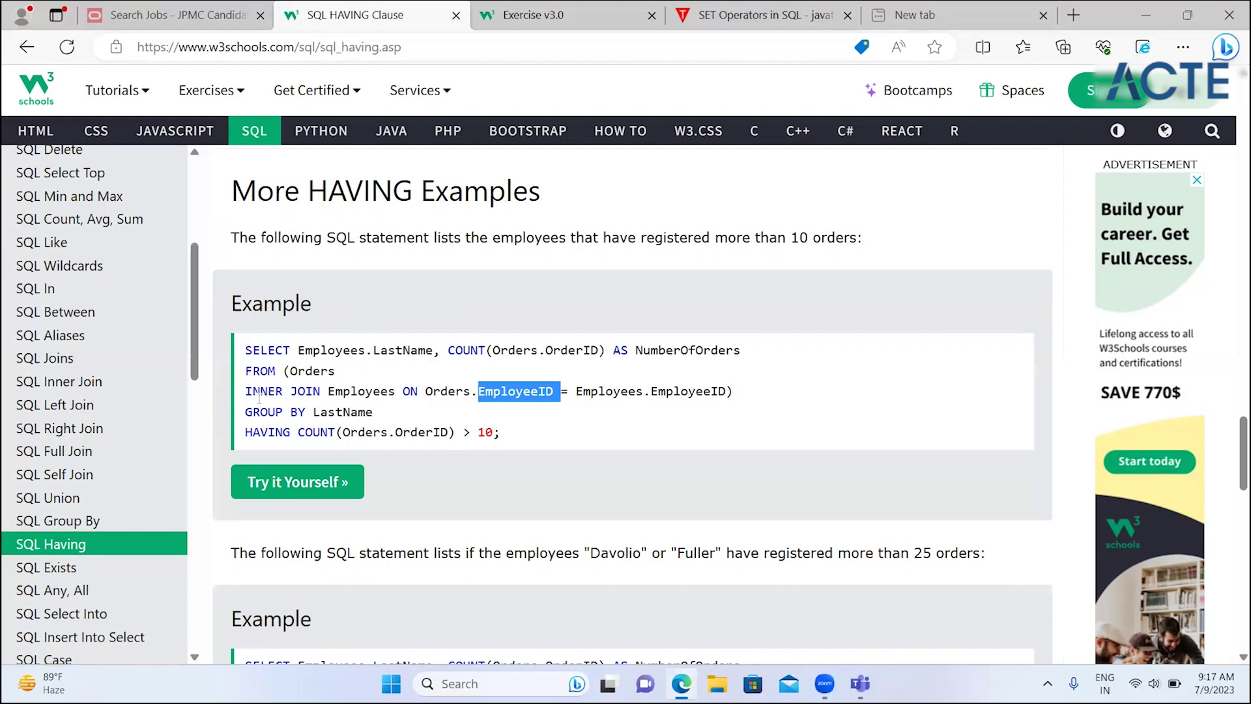
click(401, 440)
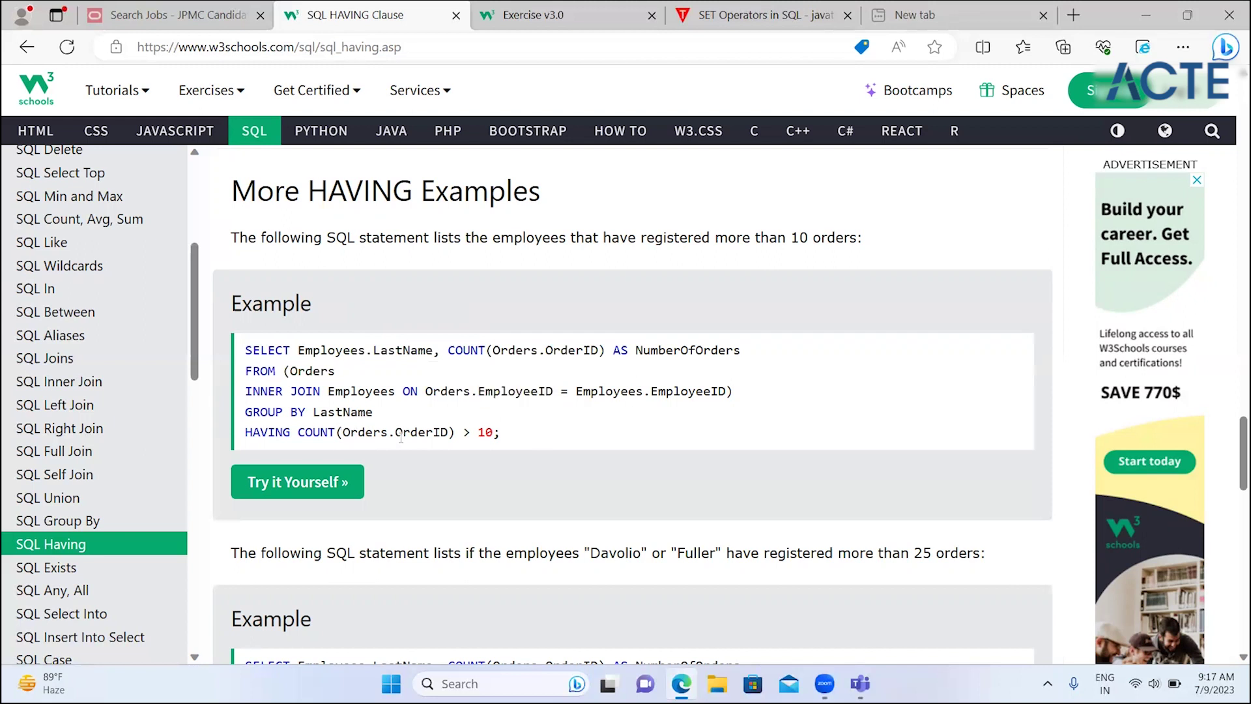
scroll(402, 443, down, 1)
scroll(402, 443, down, 3)
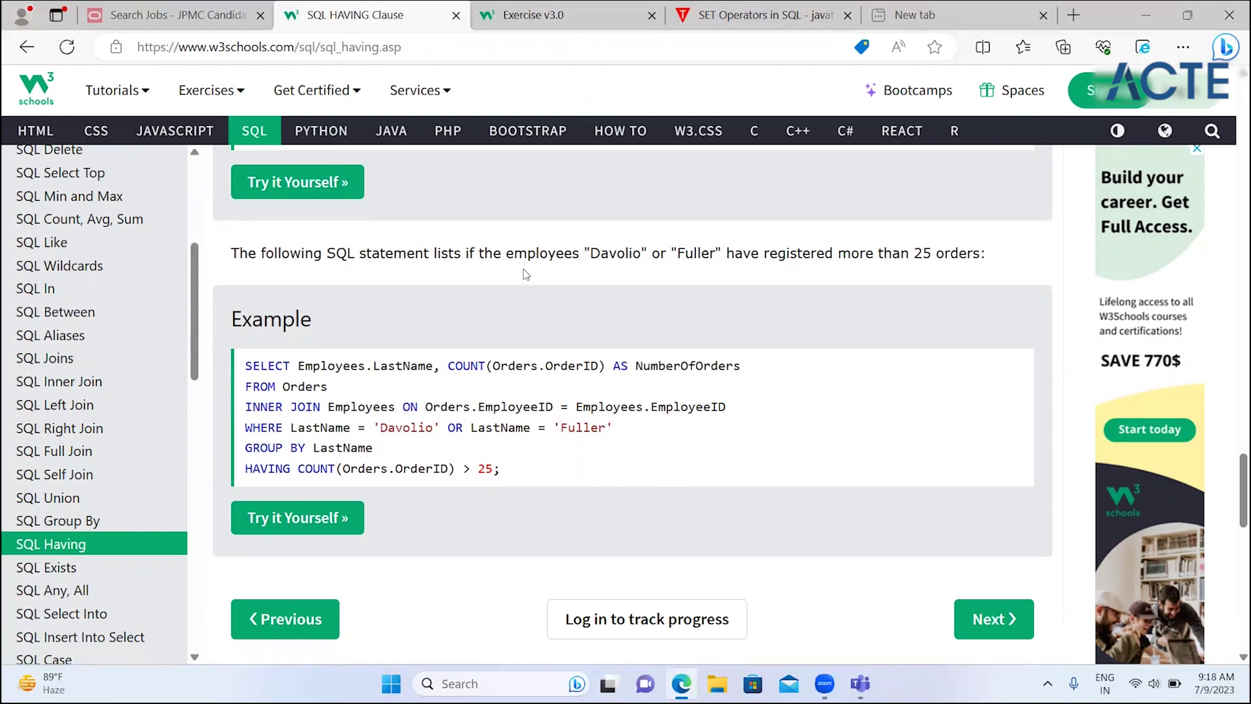
- Zoom in and review the second example, highlighting an employee name and the OR condition
key(ctrl+plus)
key(ctrl+plus)
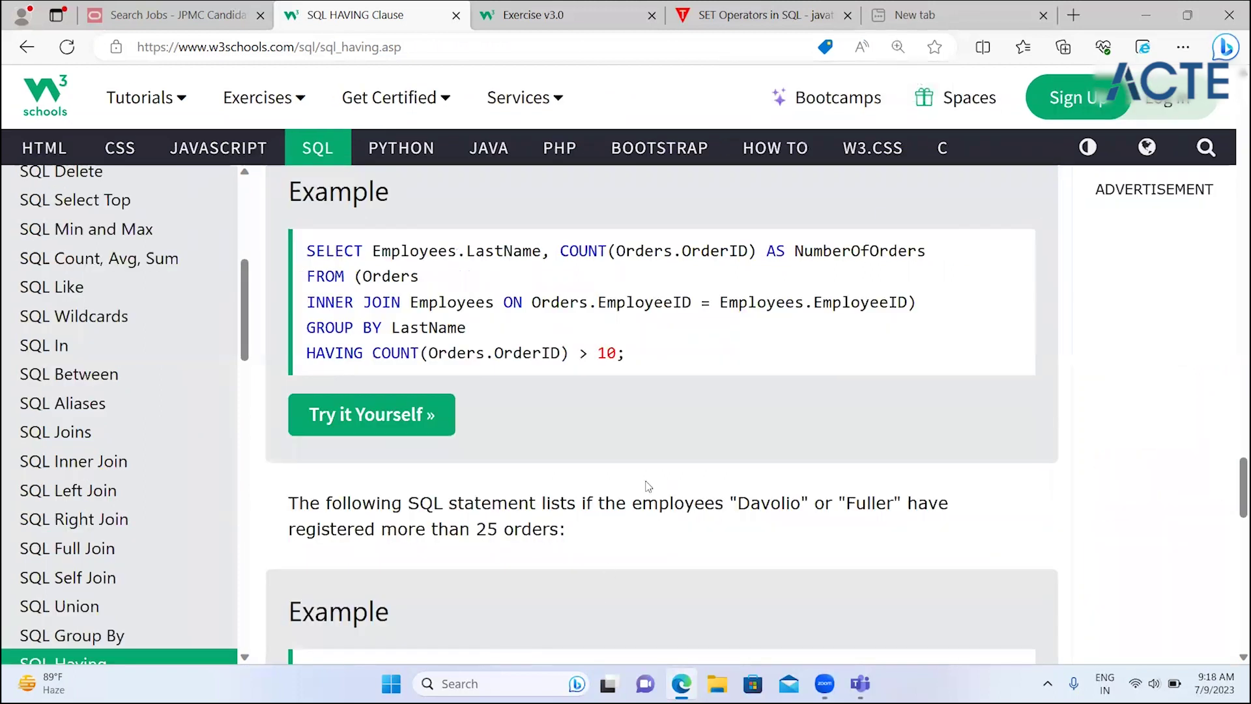
scroll(647, 486, down, 2)
scroll(647, 486, down, 1)
scroll(647, 486, down, 2)
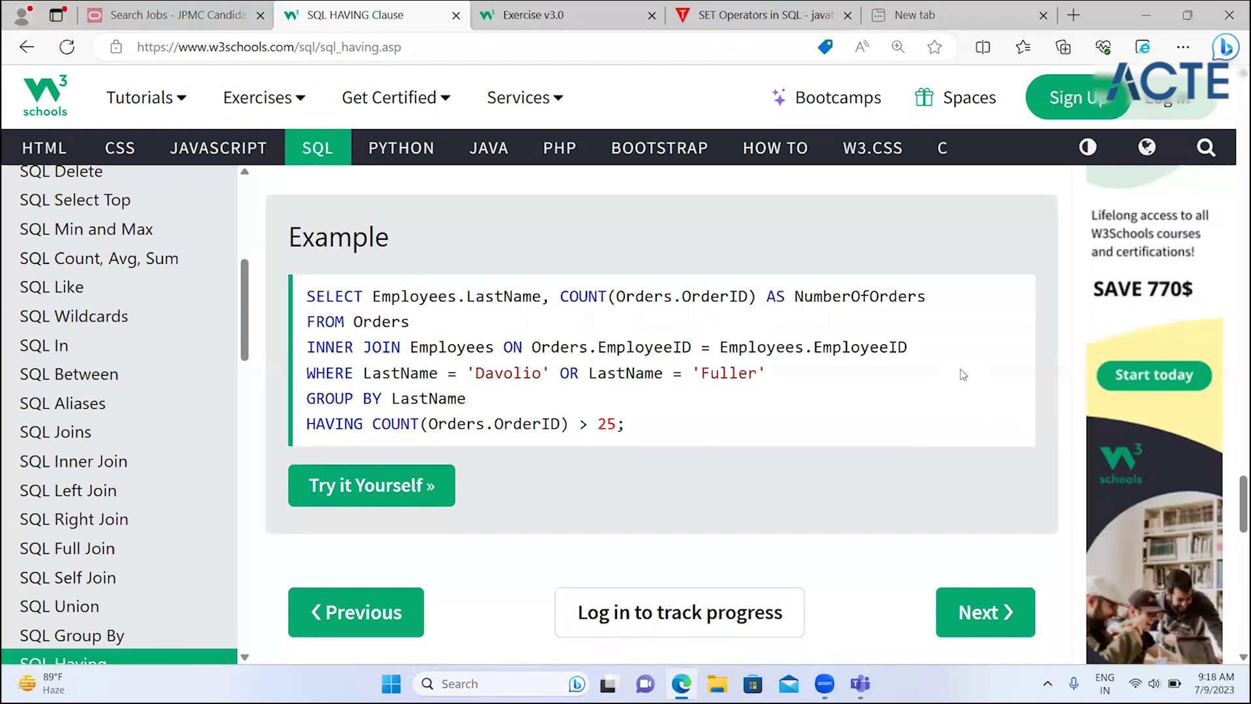
scroll(696, 224, up, 2)
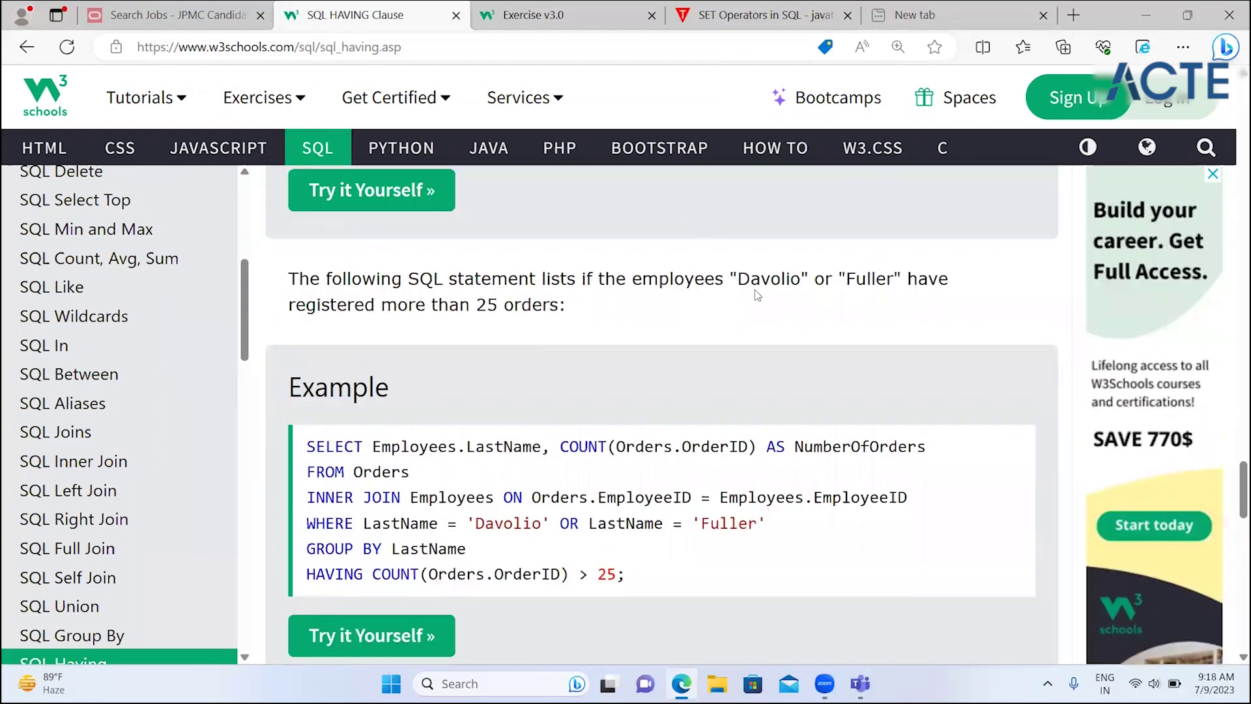
double_click(758, 287)
click(872, 303)
double_click(563, 525)
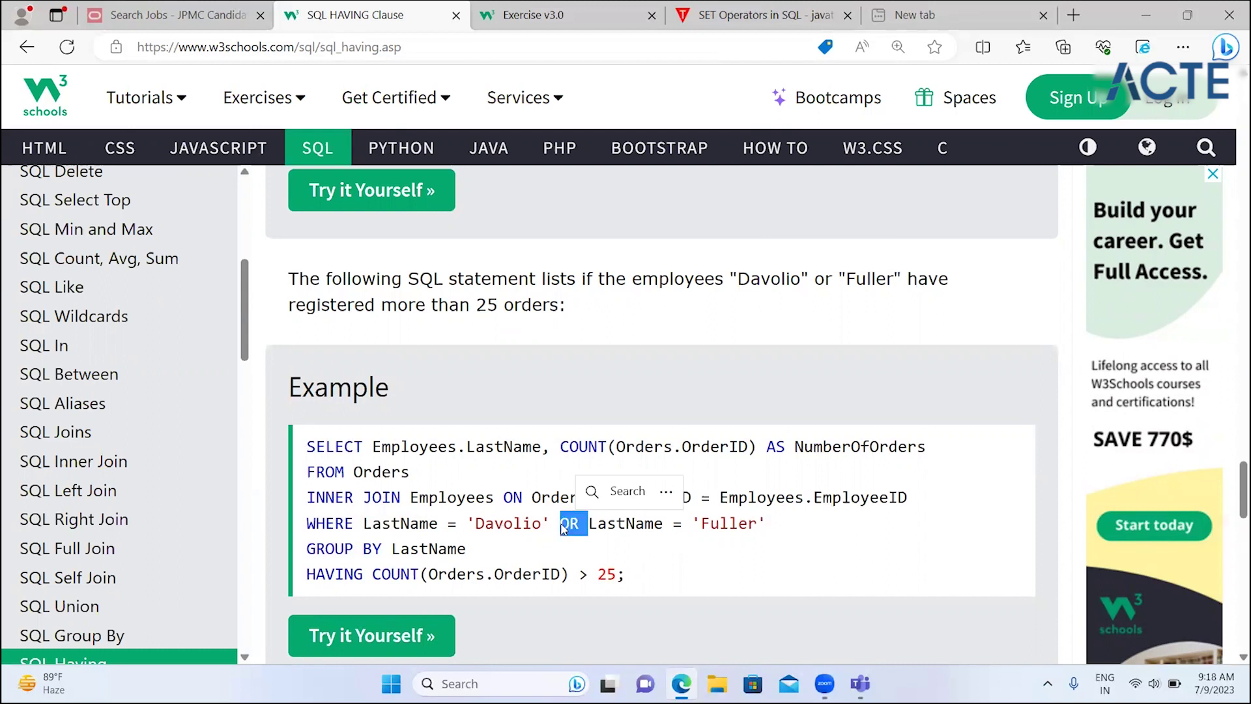
click(743, 528)
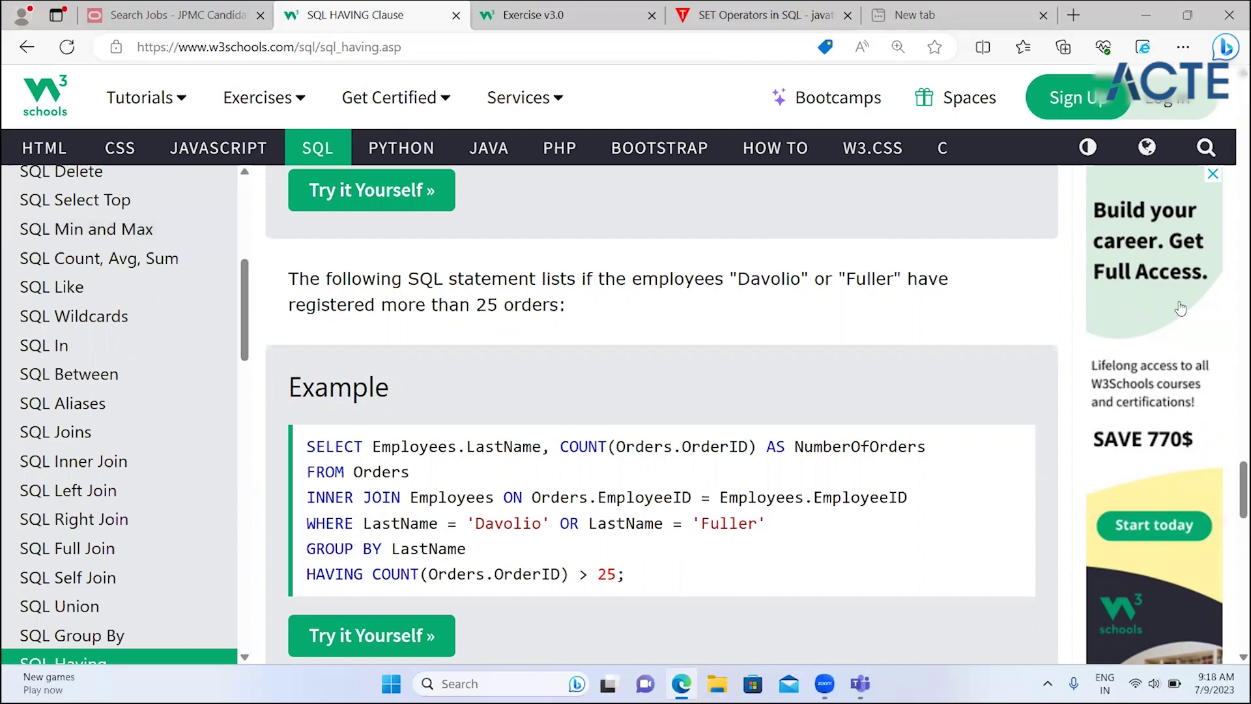
- Shrink the page to 90% and open the SQL EXISTS Operator lesson from the sidebar
scroll(339, 307, down, 5)
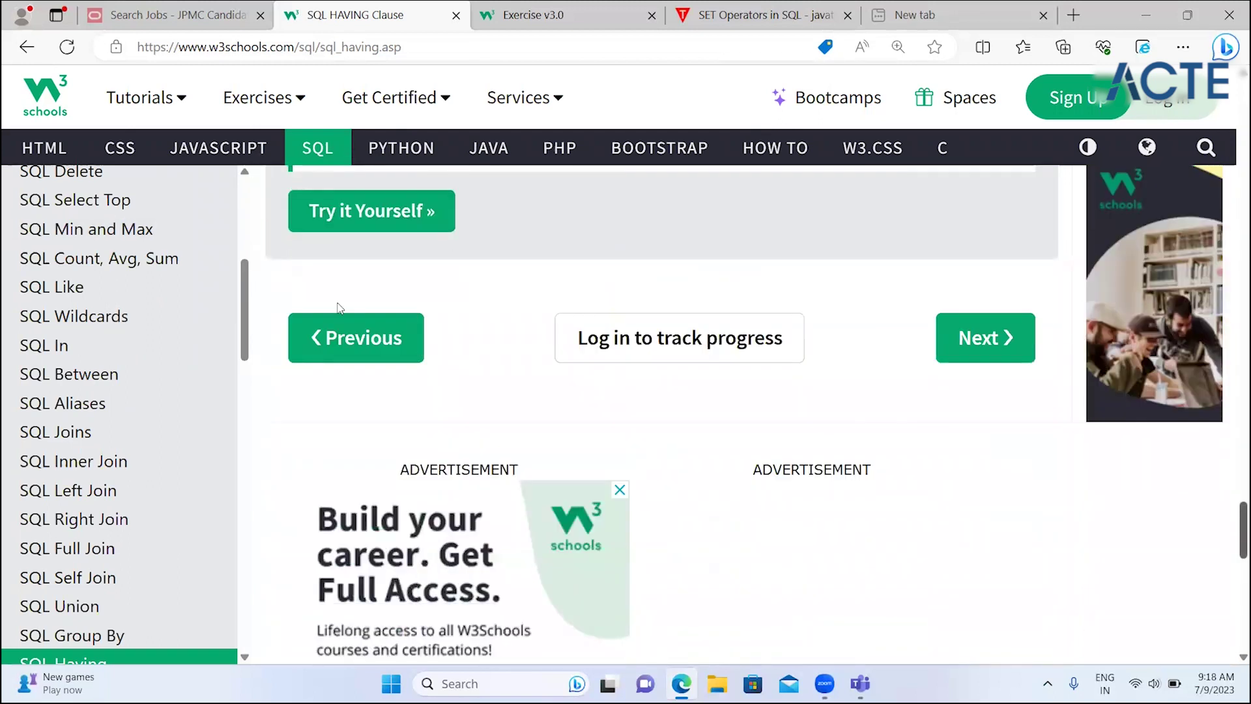
key(ctrl+minus)
key(ctrl+minus)
key(ctrl+minus)
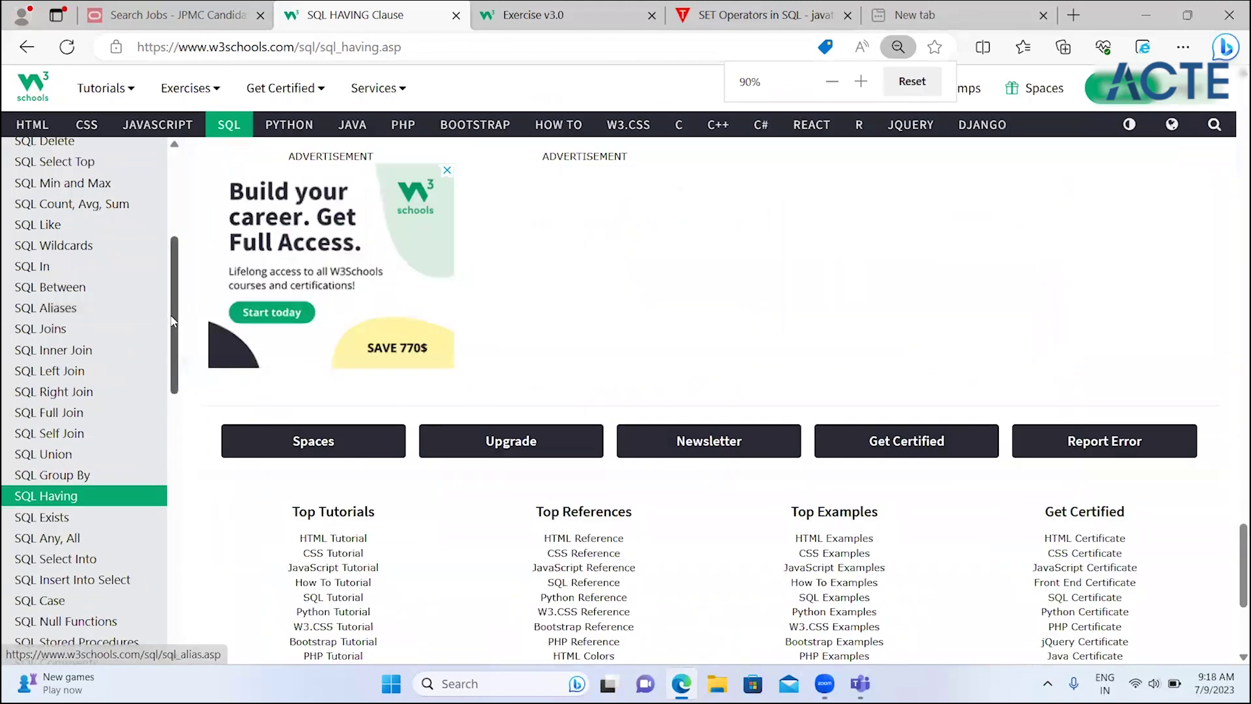
right_click(174, 320)
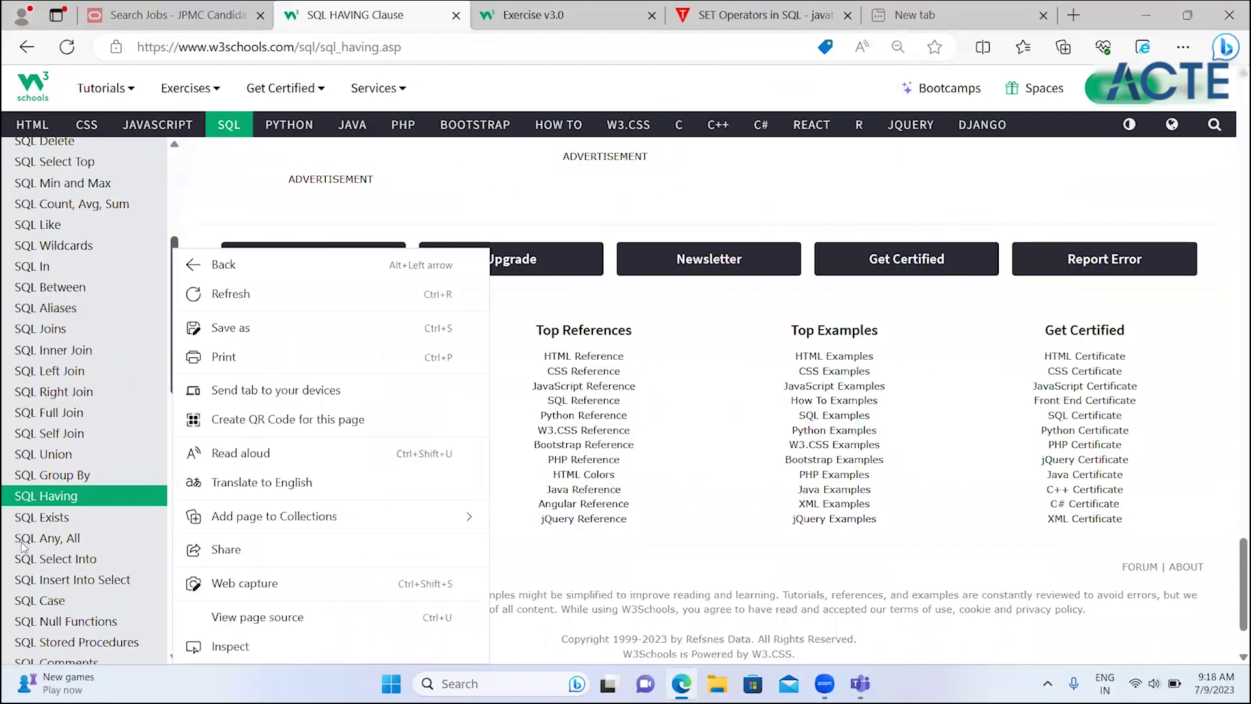
click(59, 523)
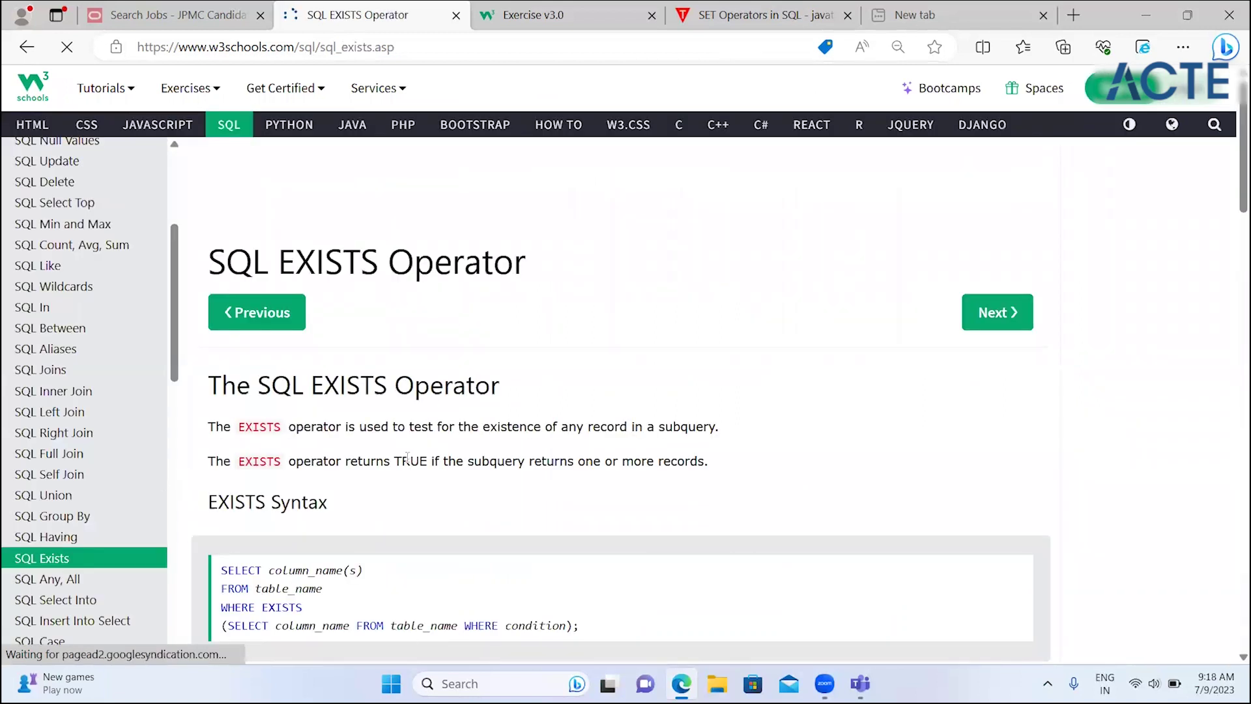
scroll(408, 458, down, 2)
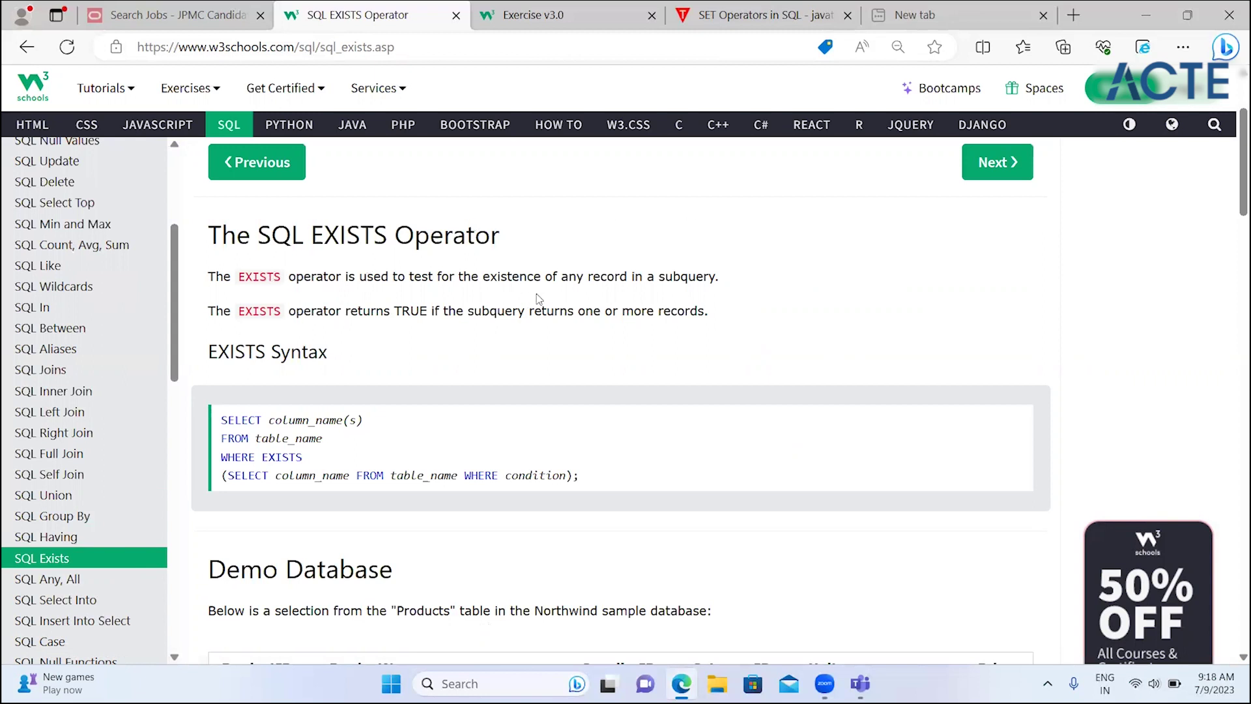
double_click(706, 277)
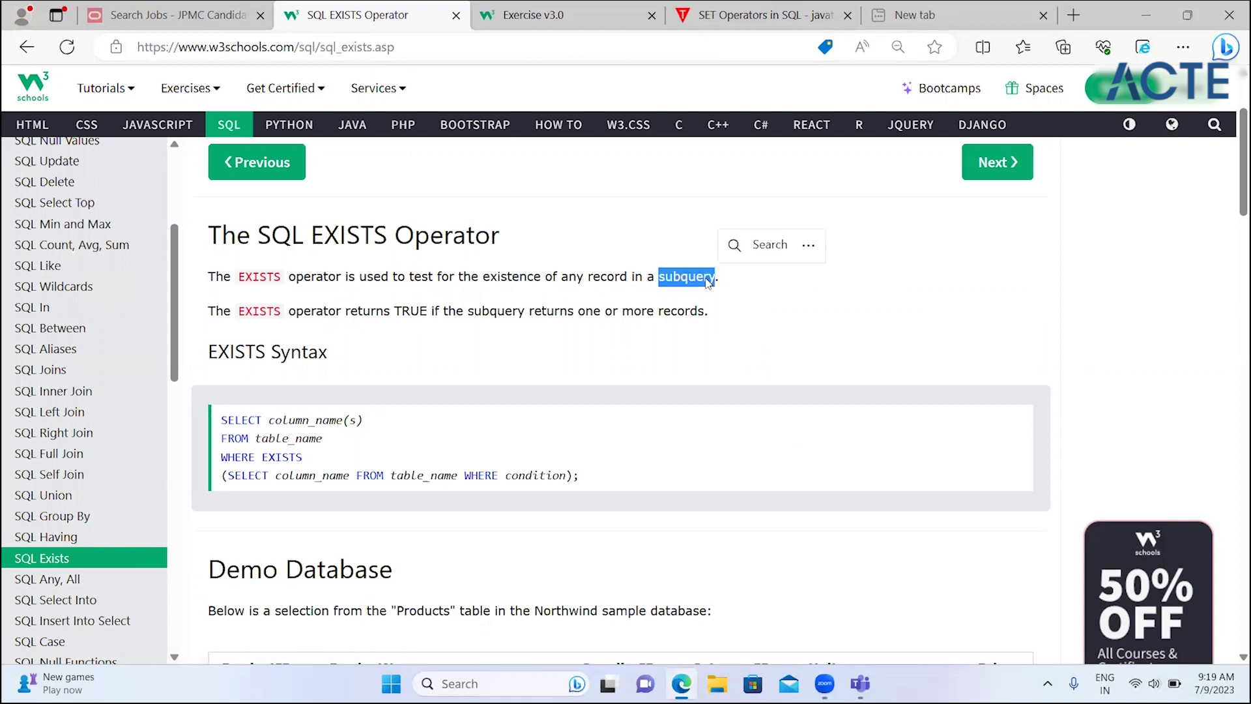
double_click(412, 312)
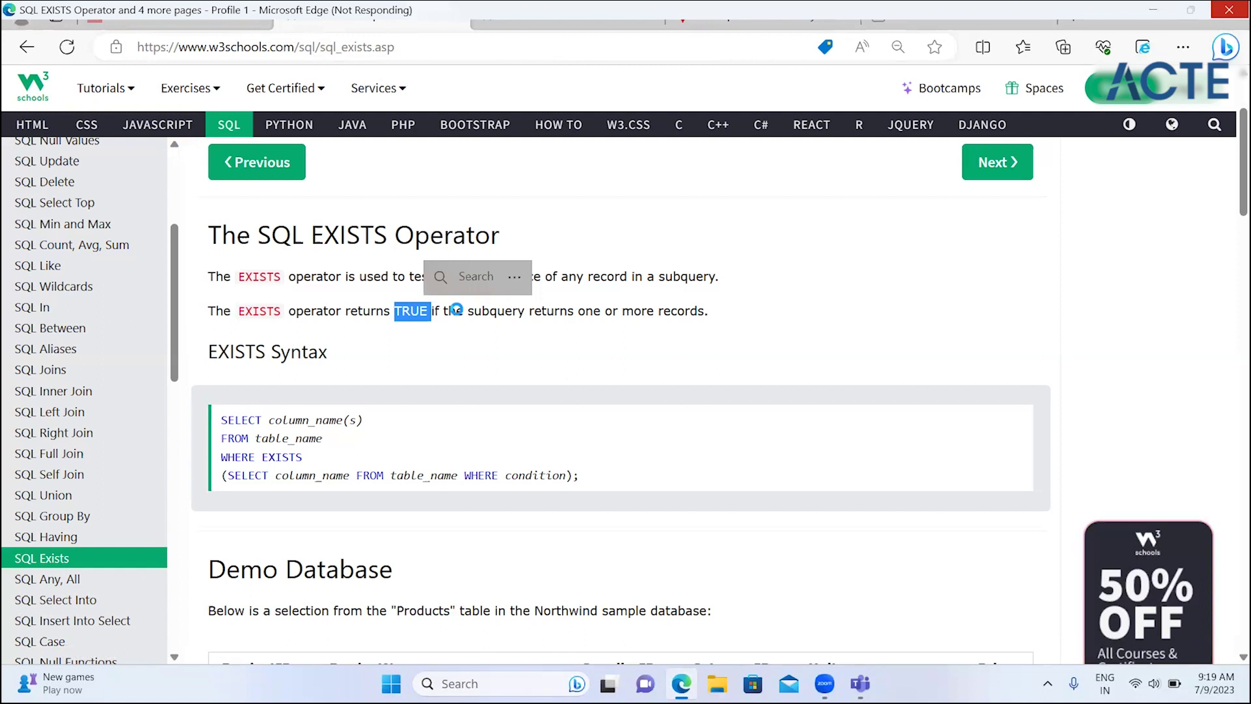
scroll(293, 396, down, 2)
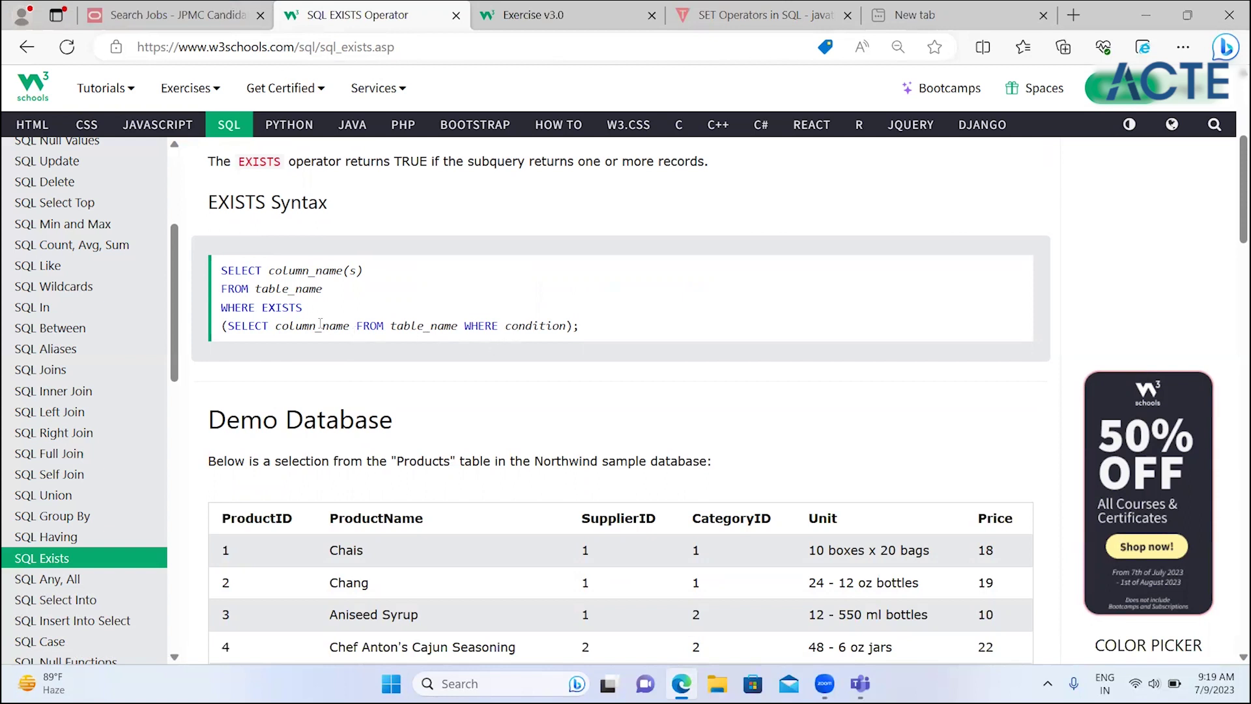
double_click(314, 325)
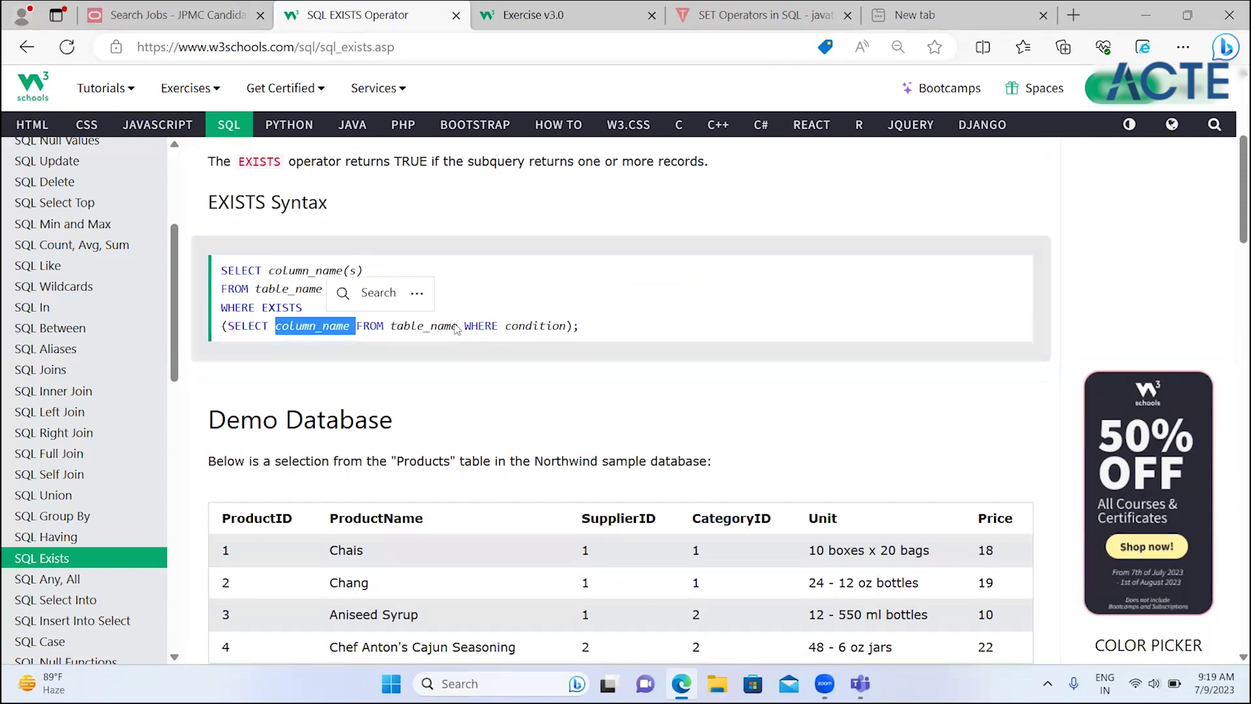
drag(459, 326, 452, 326)
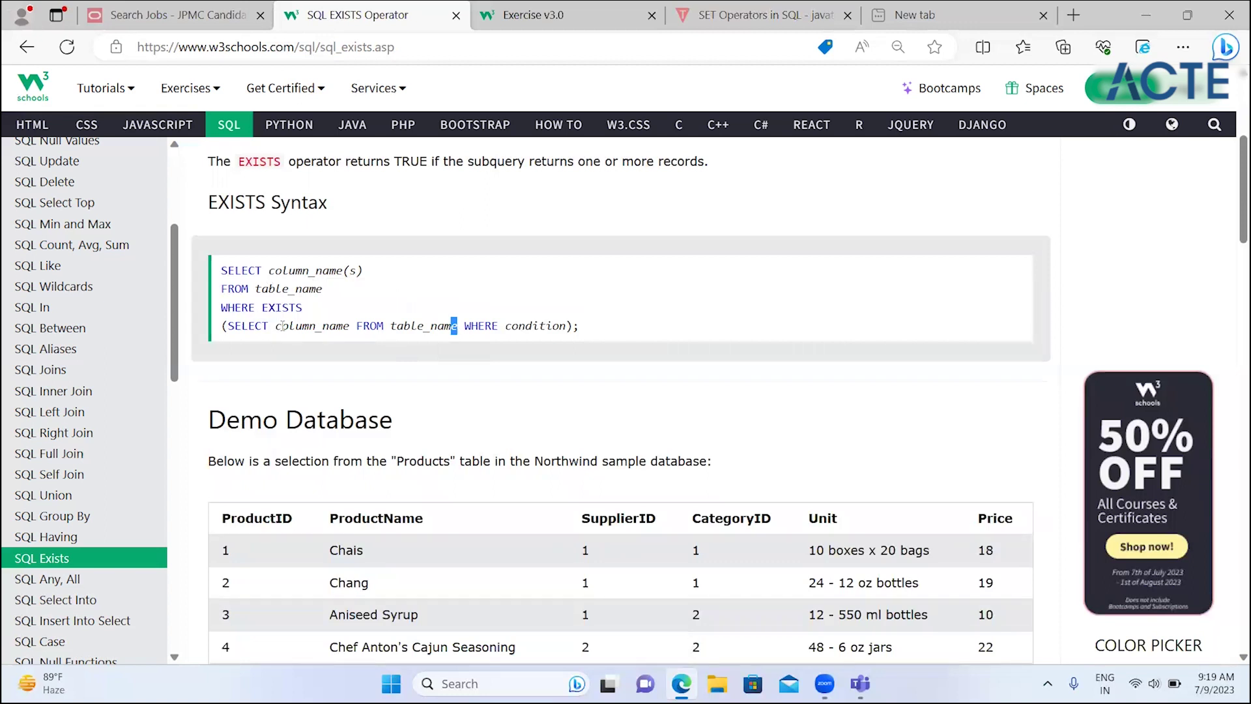
- Scroll to SQL EXISTS Examples and highlight the price-under-20 subquery, 'suppliers' and 'price'
scroll(406, 458, down, 3)
scroll(405, 458, down, 2)
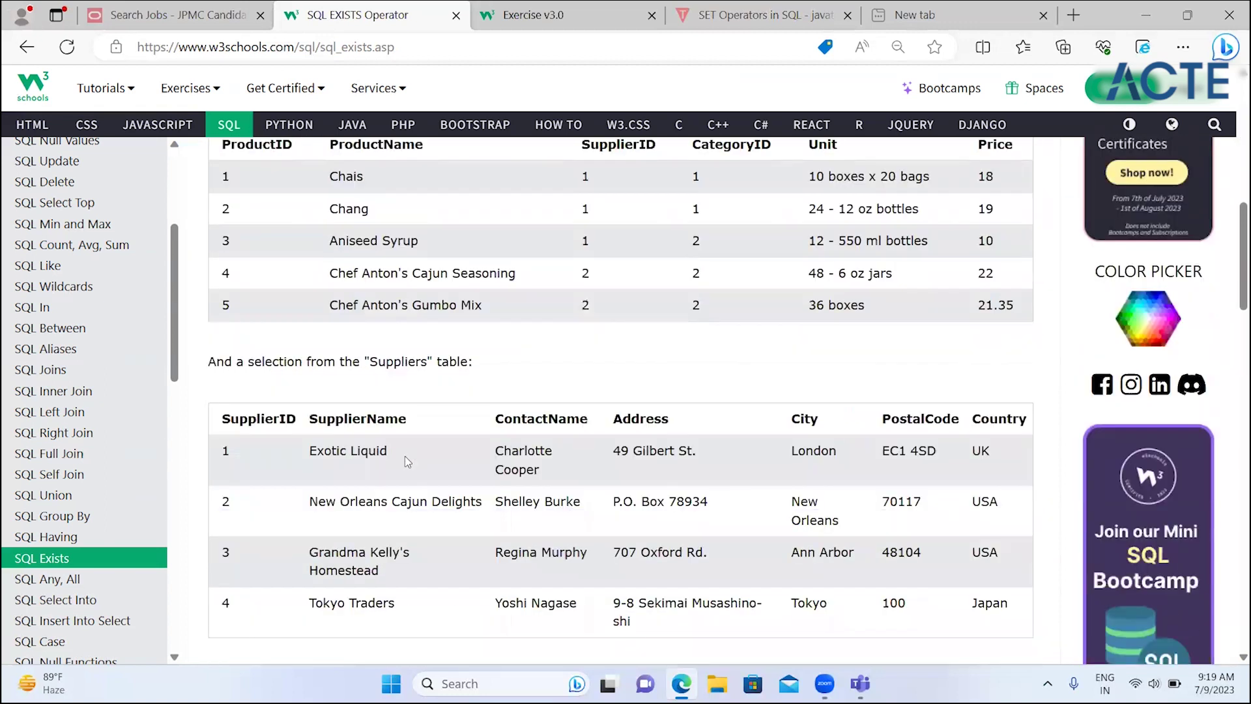
scroll(406, 459, down, 1)
scroll(405, 459, down, 8)
scroll(405, 455, up, 1)
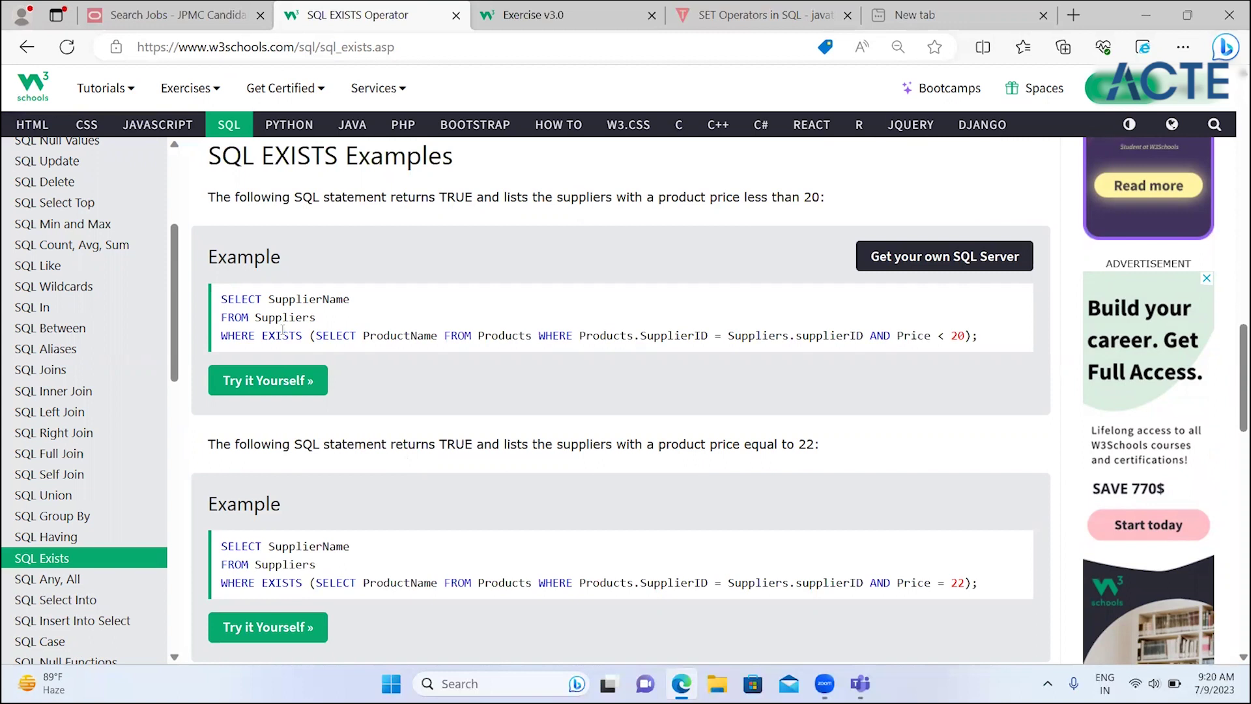
drag(312, 335, 980, 347)
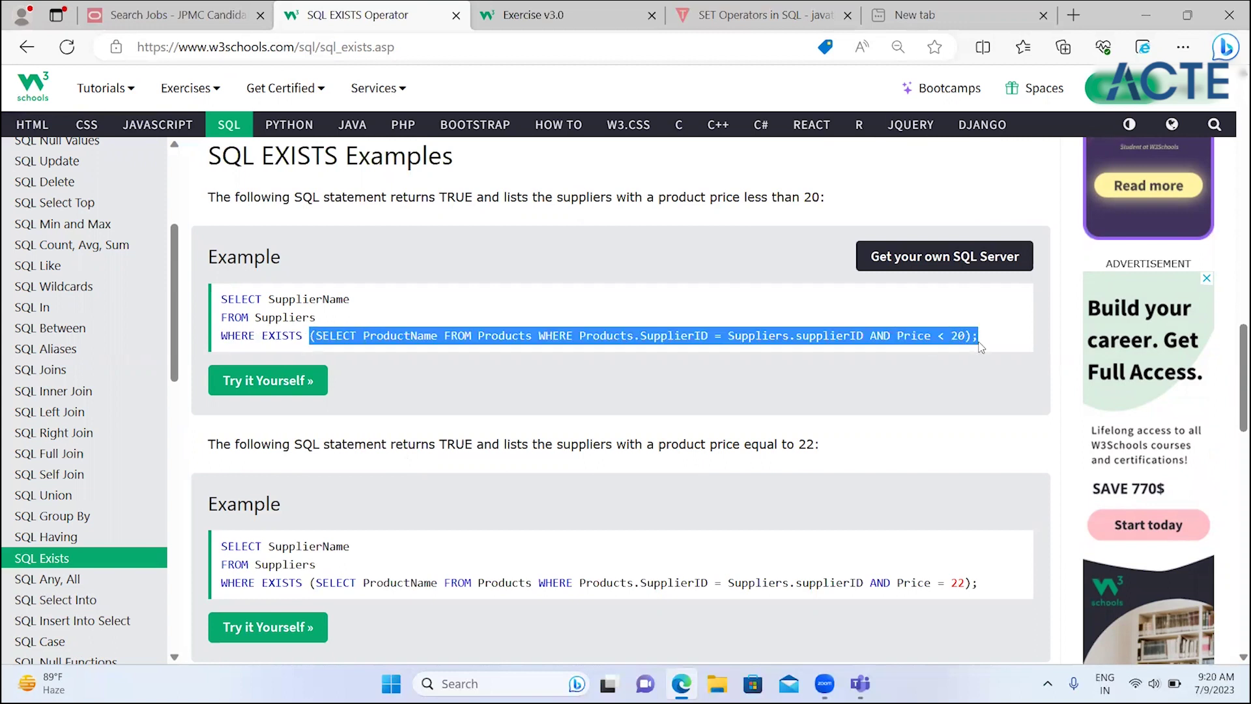
click(722, 225)
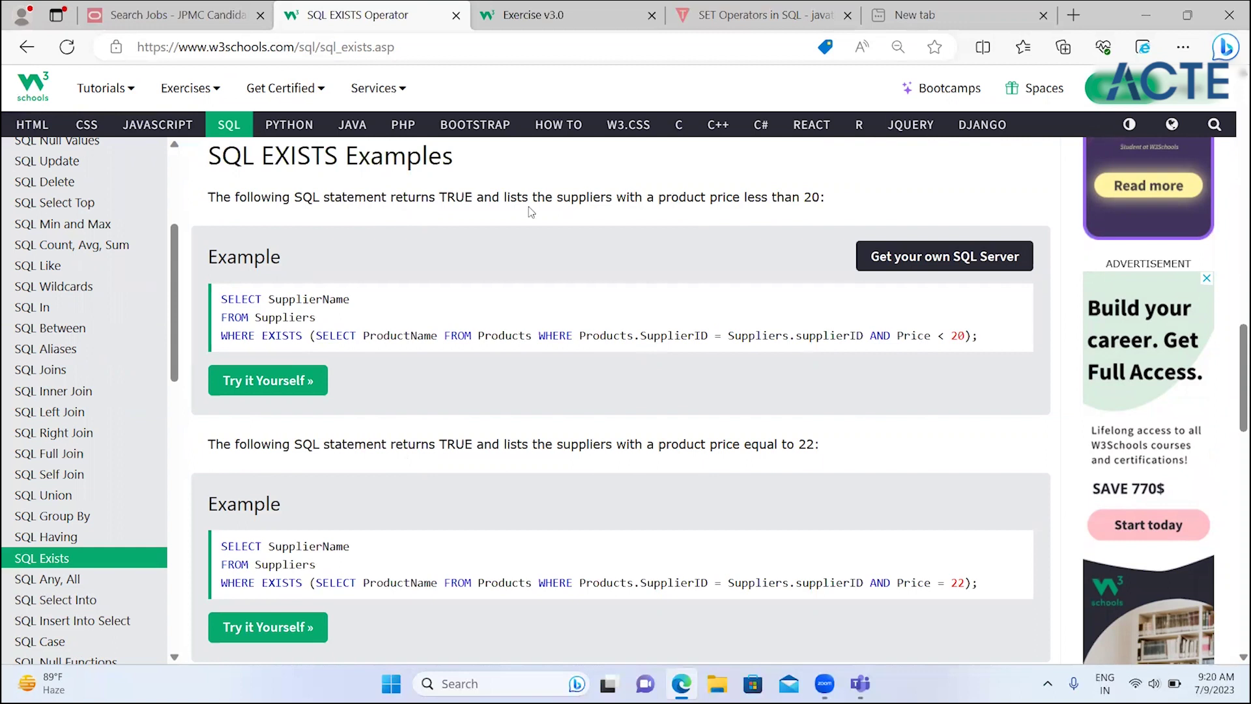
drag(549, 201, 571, 206)
click(595, 202)
double_click(713, 198)
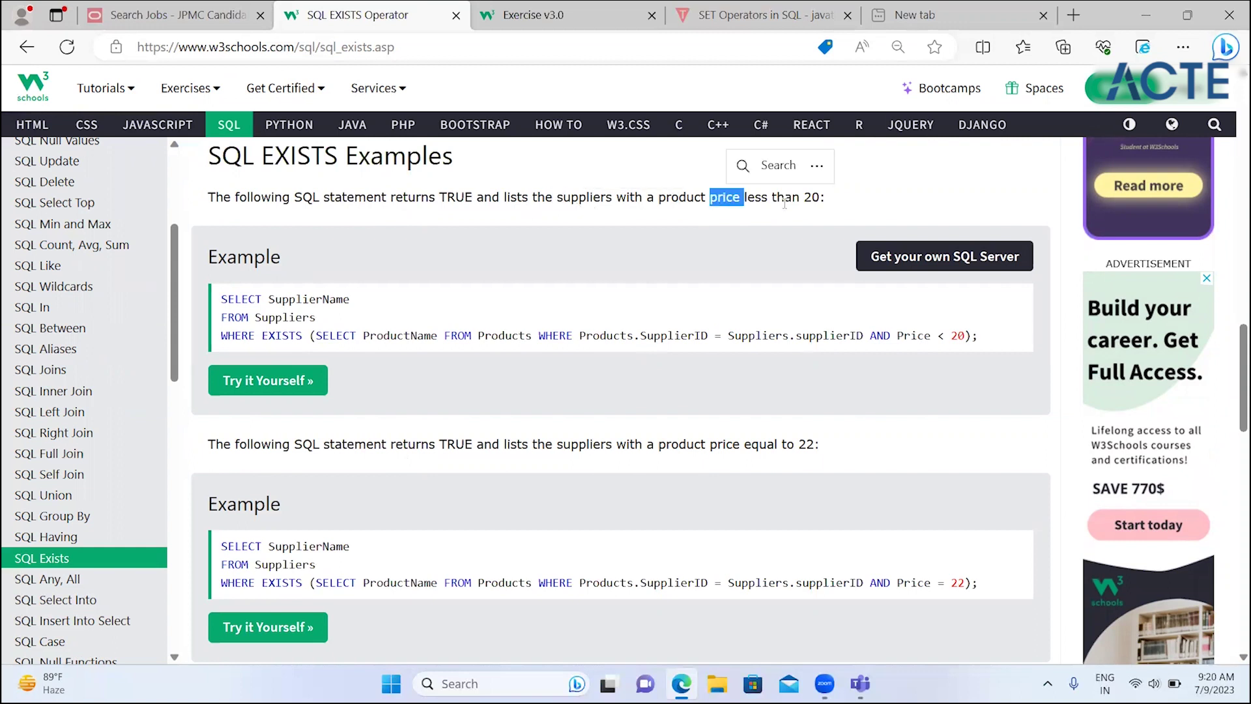
click(489, 320)
- Highlight the subquery's SELECT, Products and Price, then open the example via Try it Yourself
double_click(333, 336)
click(350, 333)
drag(316, 336, 977, 337)
click(499, 338)
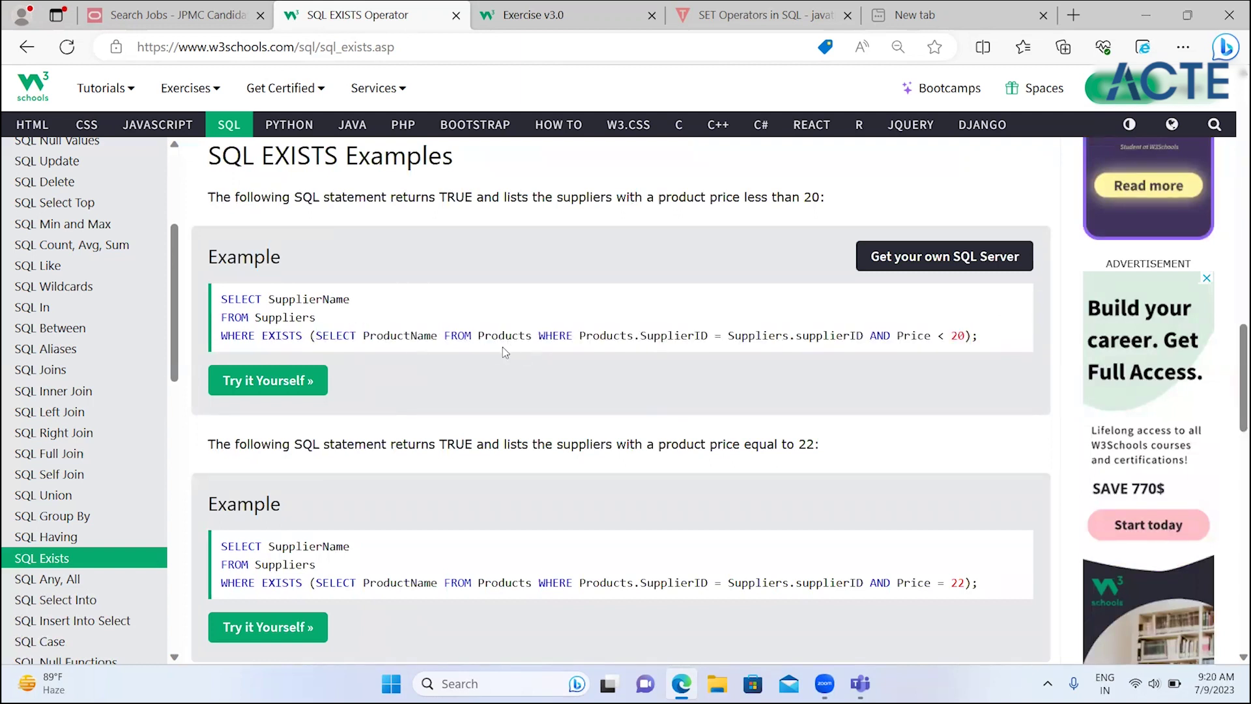
double_click(509, 336)
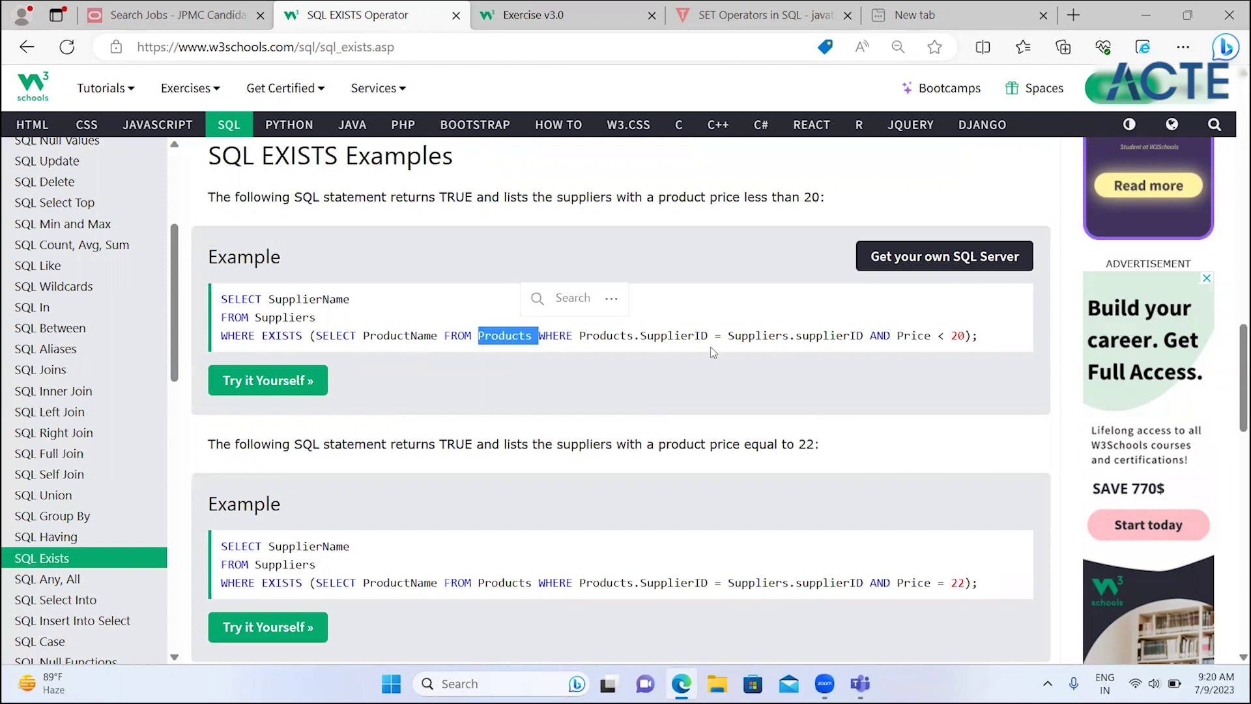
click(876, 331)
double_click(907, 336)
click(969, 335)
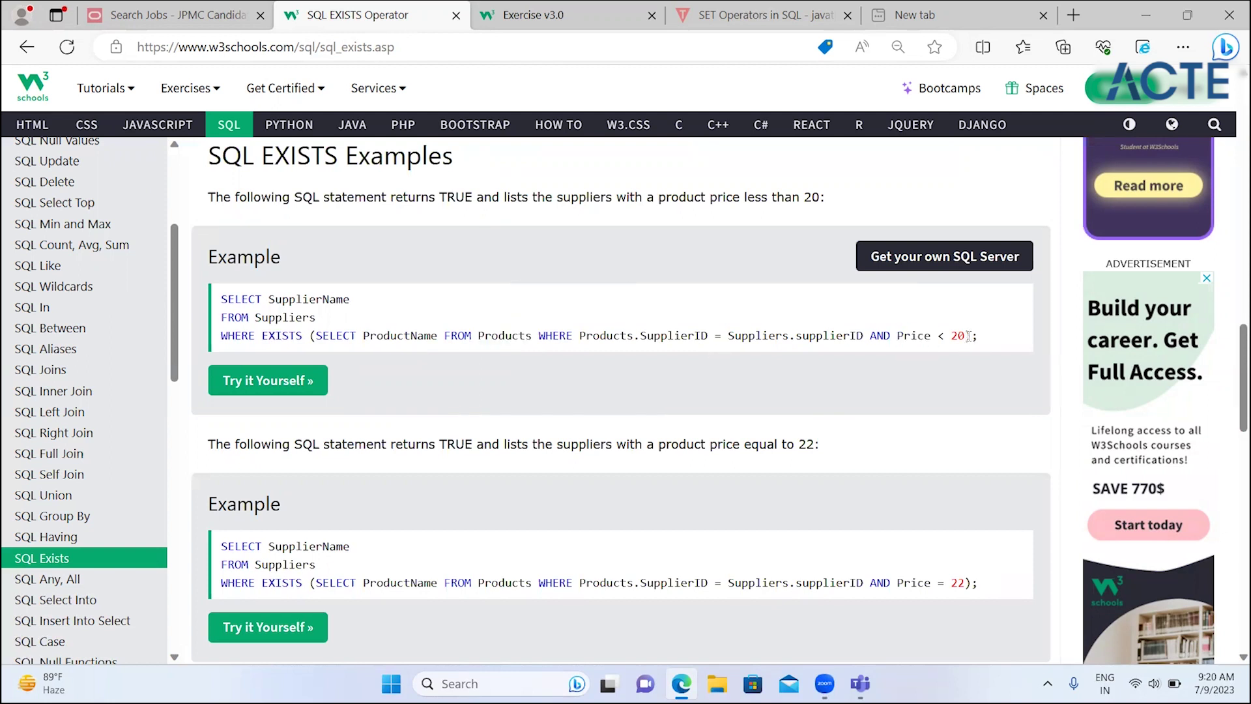
drag(969, 335, 309, 335)
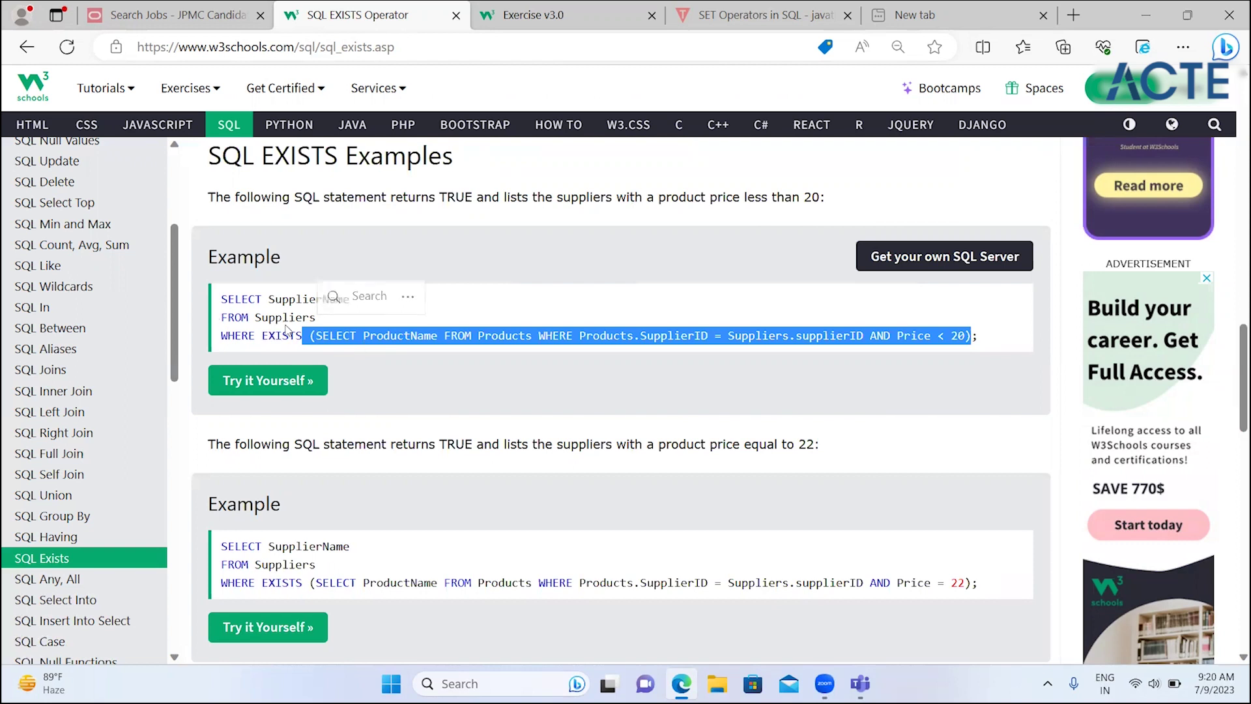
mouse_move(222, 299)
mouse_down()
mouse_move(241, 299)
mouse_move(261, 337)
mouse_up()
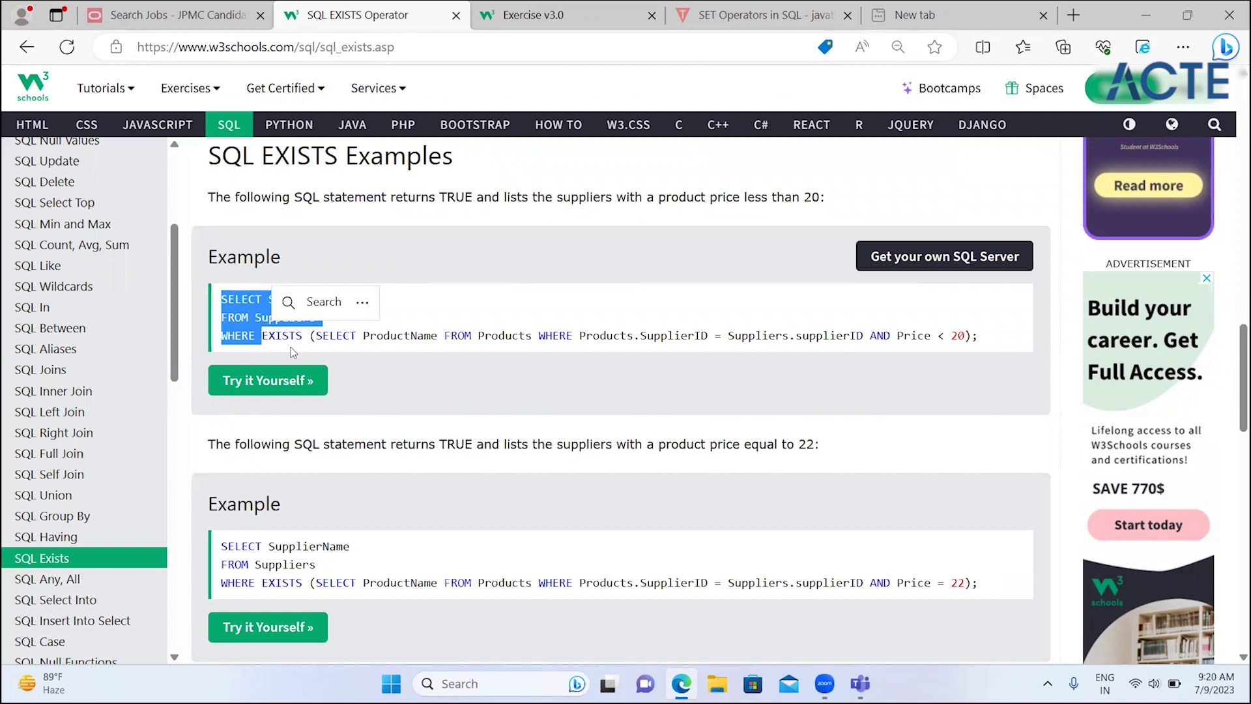
click(306, 385)
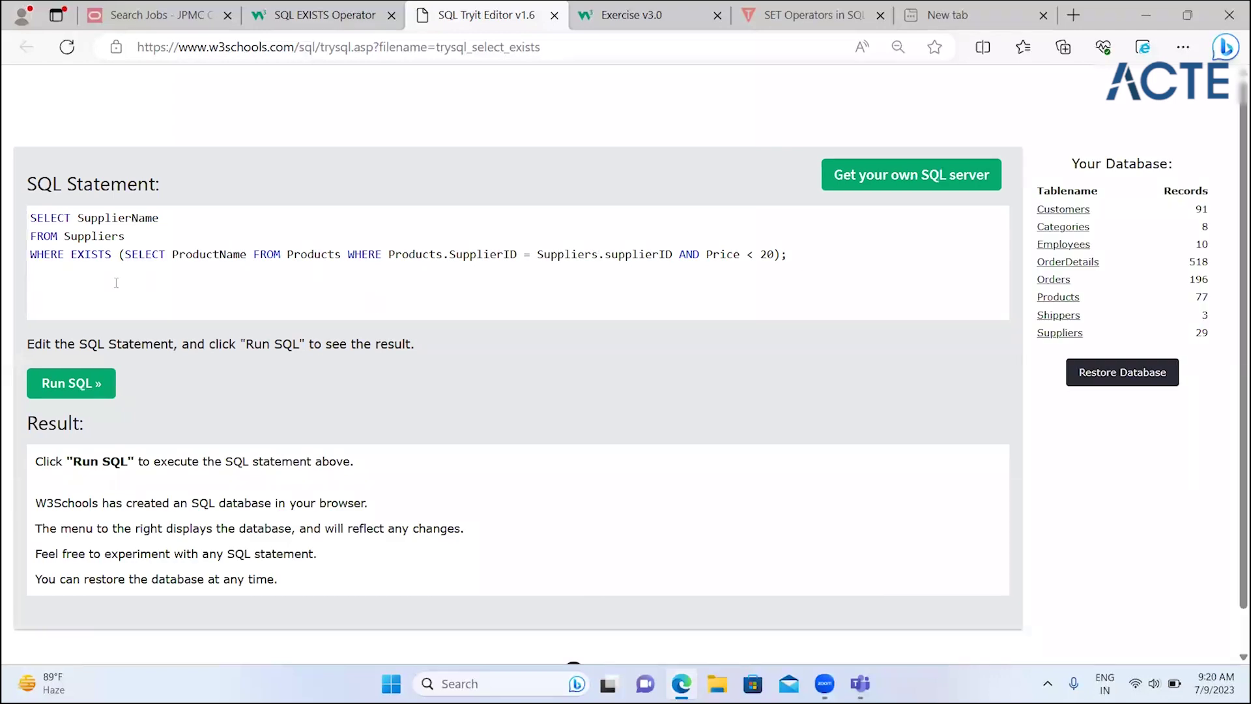
- Run the EXISTS query, then change the price limit from 20 to 10 and rerun it
click(77, 386)
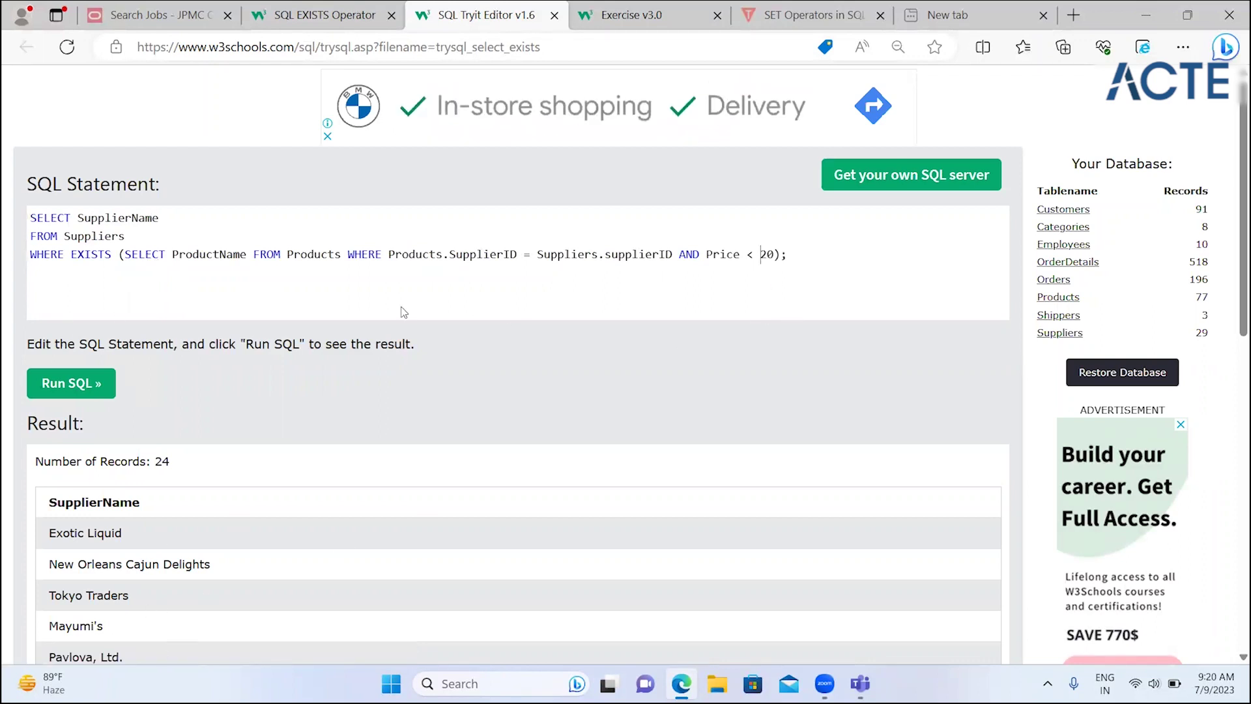
key(Delete)
key(Delete)
text(10)
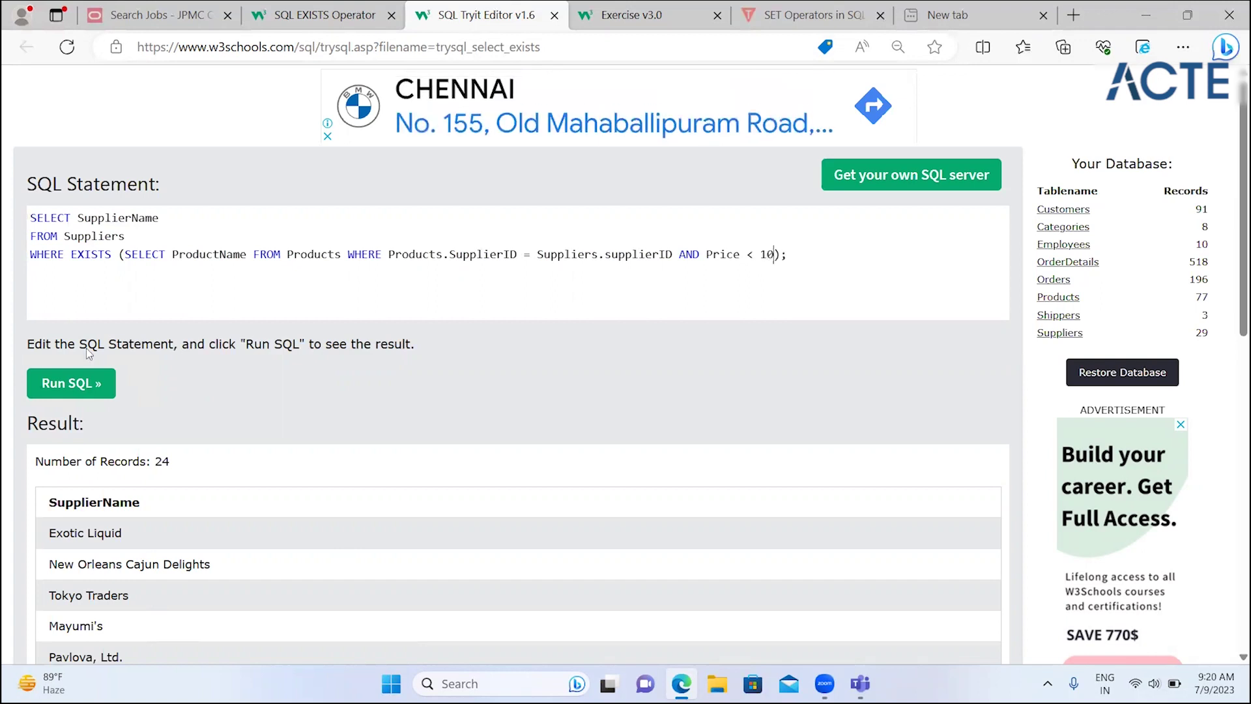
click(99, 390)
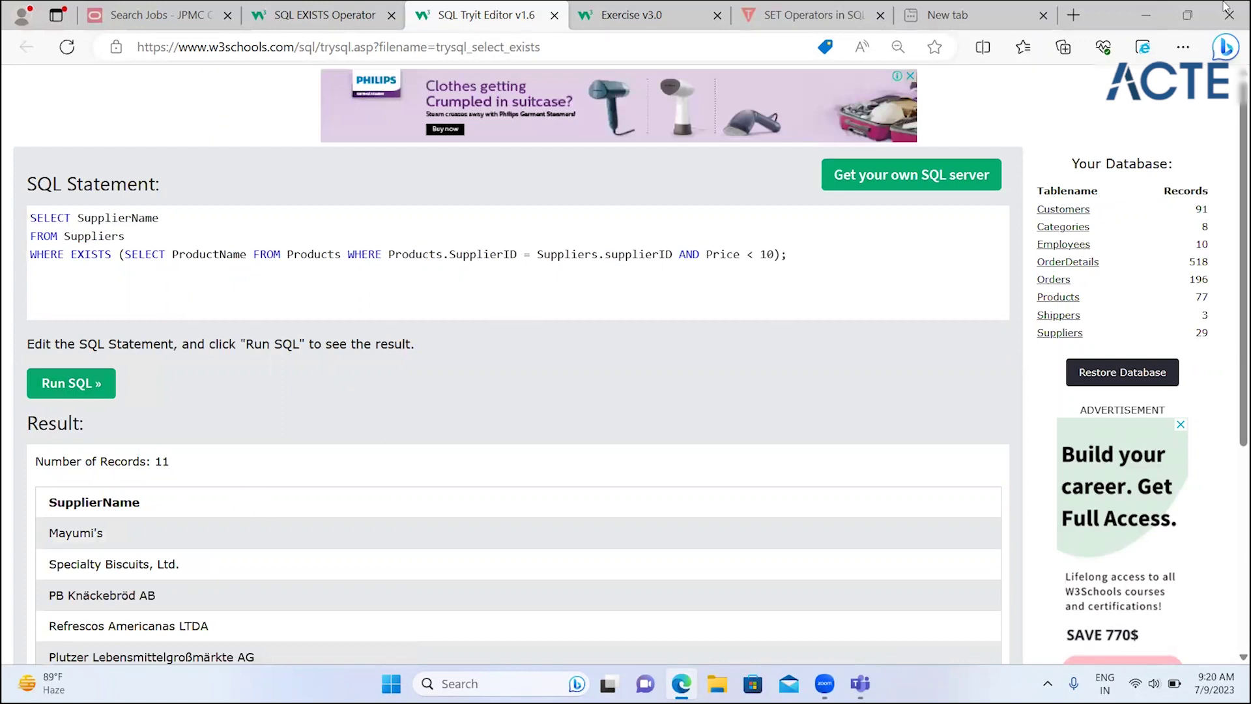
- Restore the browser window, highlight the subquery and outer SELECT, and return to the EXISTS lesson
key(super+Down)
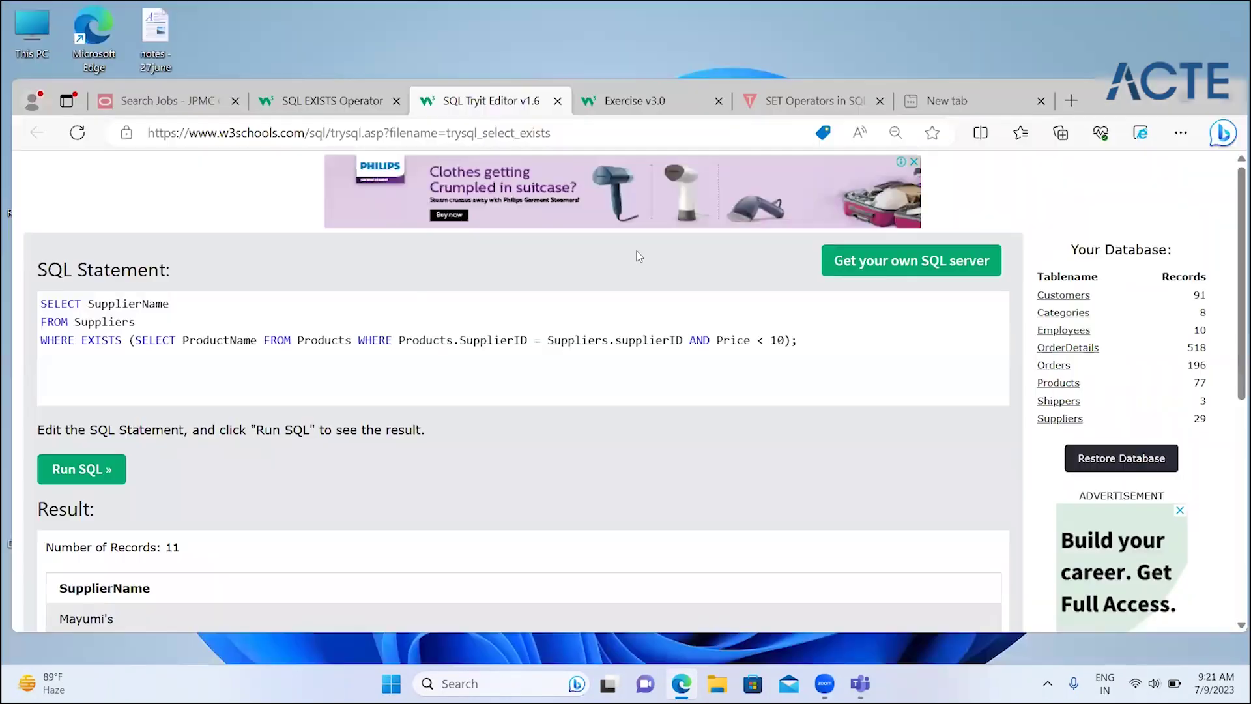
drag(129, 339, 863, 335)
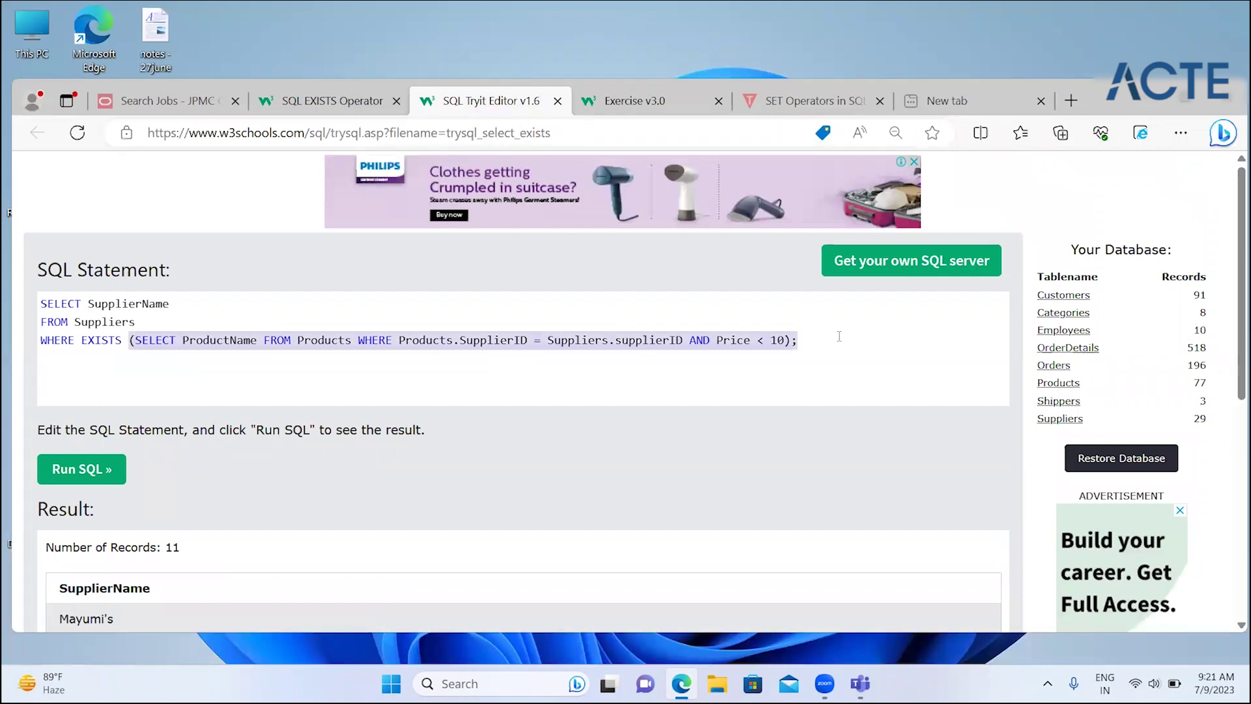
drag(41, 304, 72, 344)
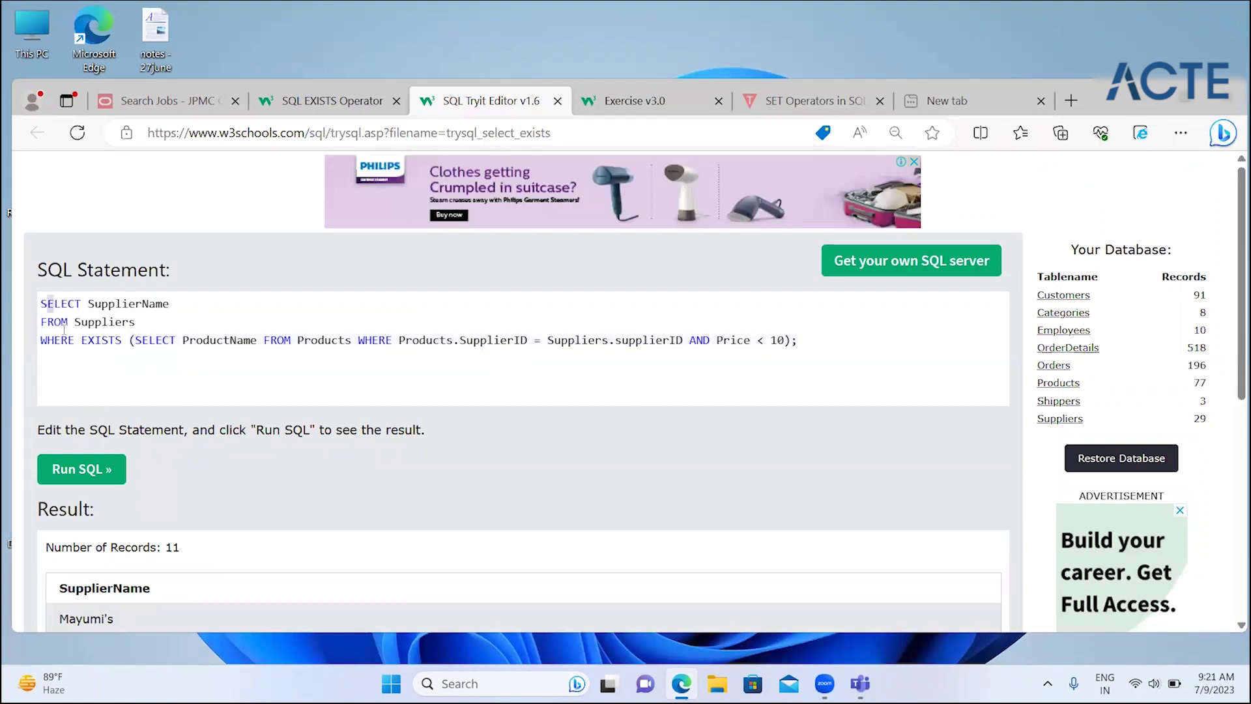
click(319, 103)
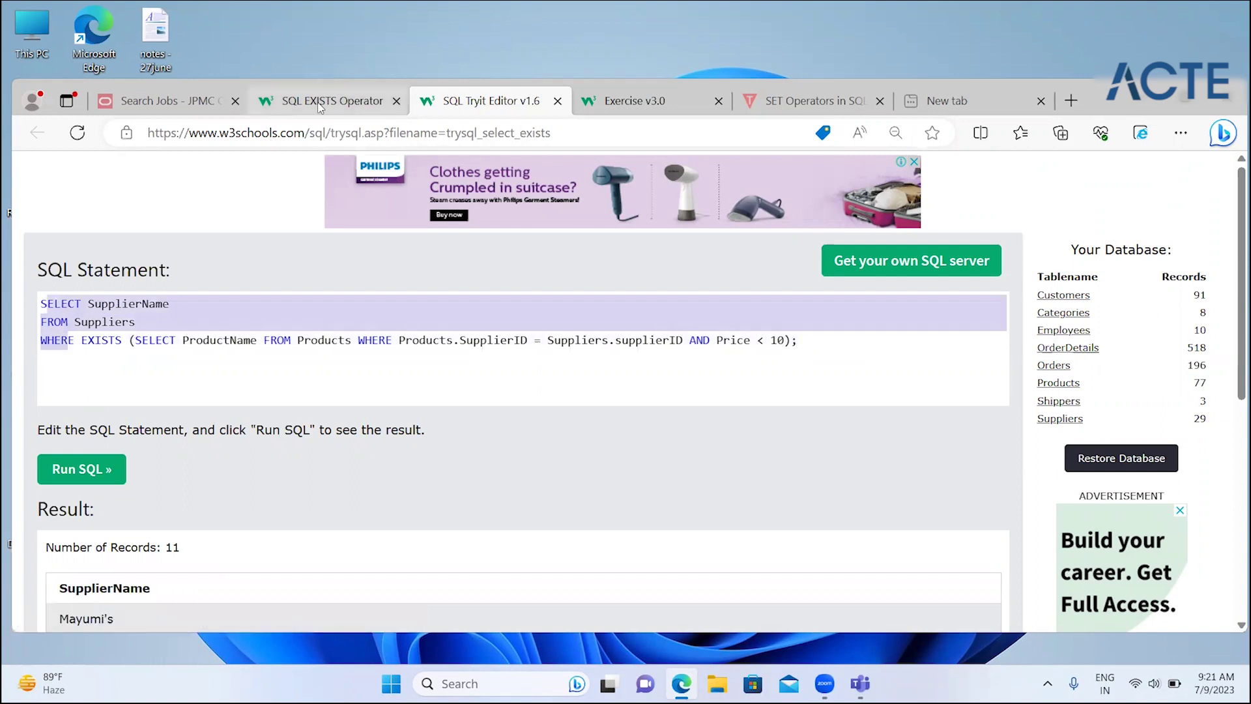
click(467, 550)
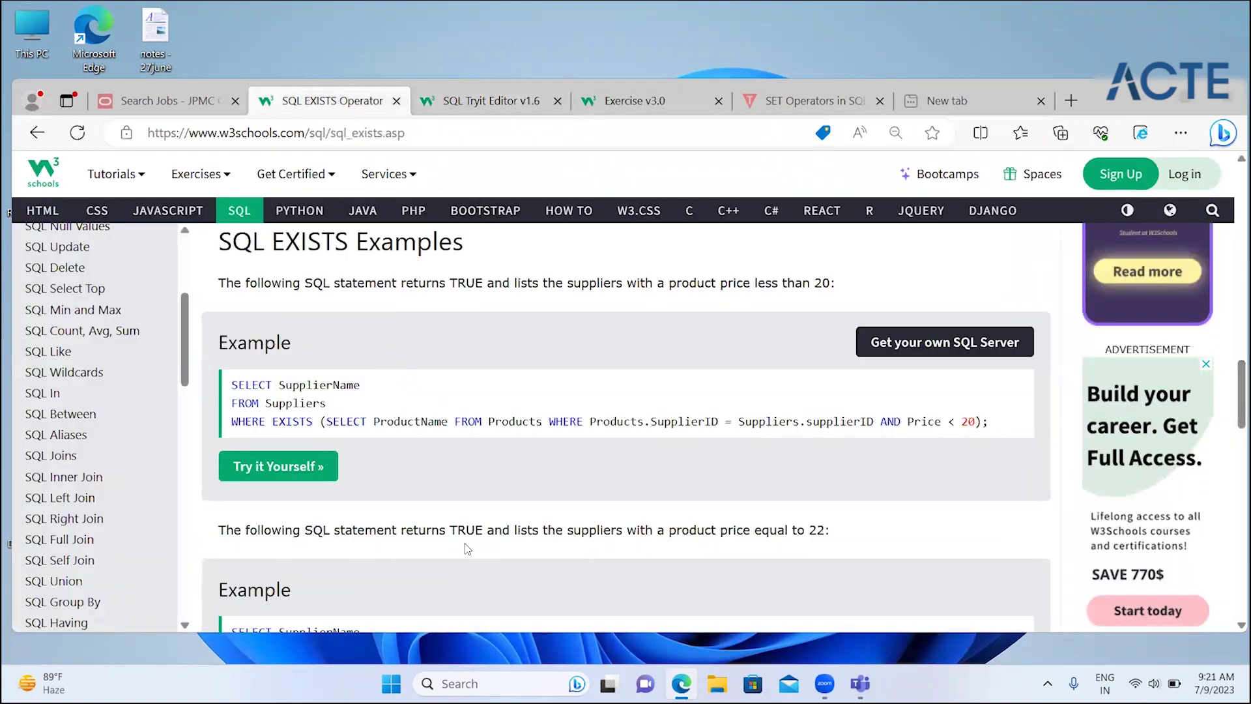
scroll(466, 547, down, 2)
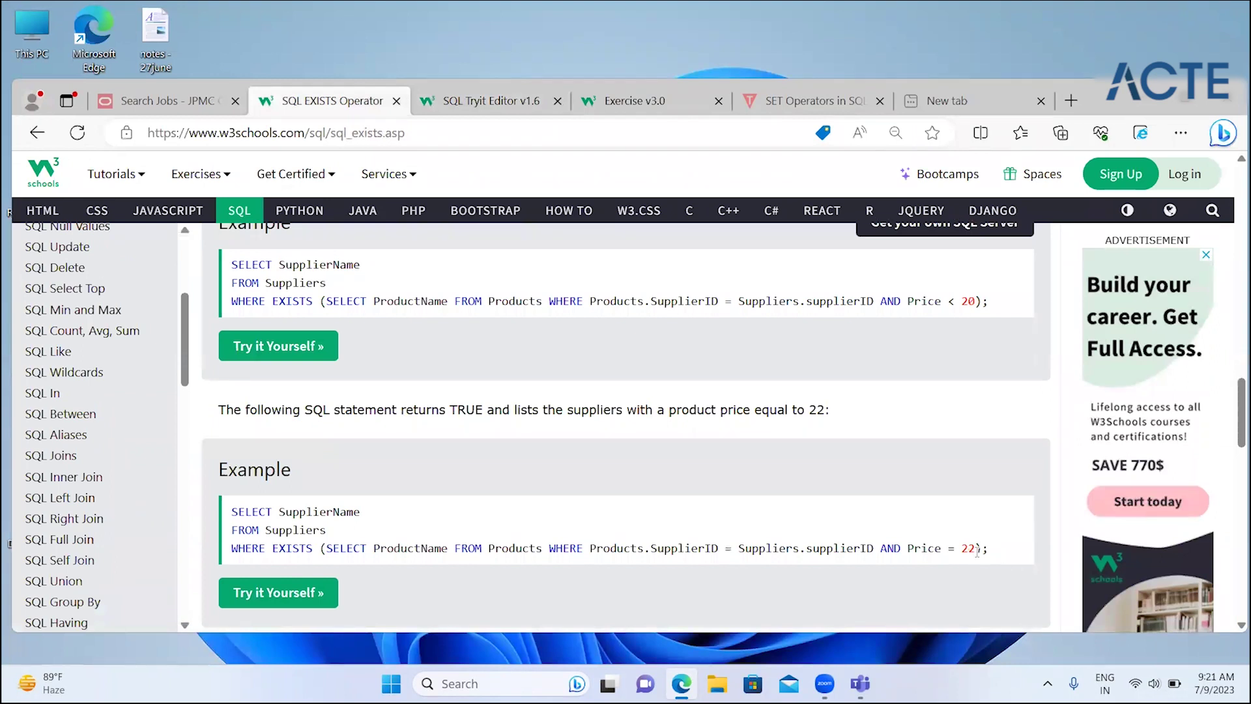
scroll(977, 550, down, 1)
scroll(977, 551, down, 2)
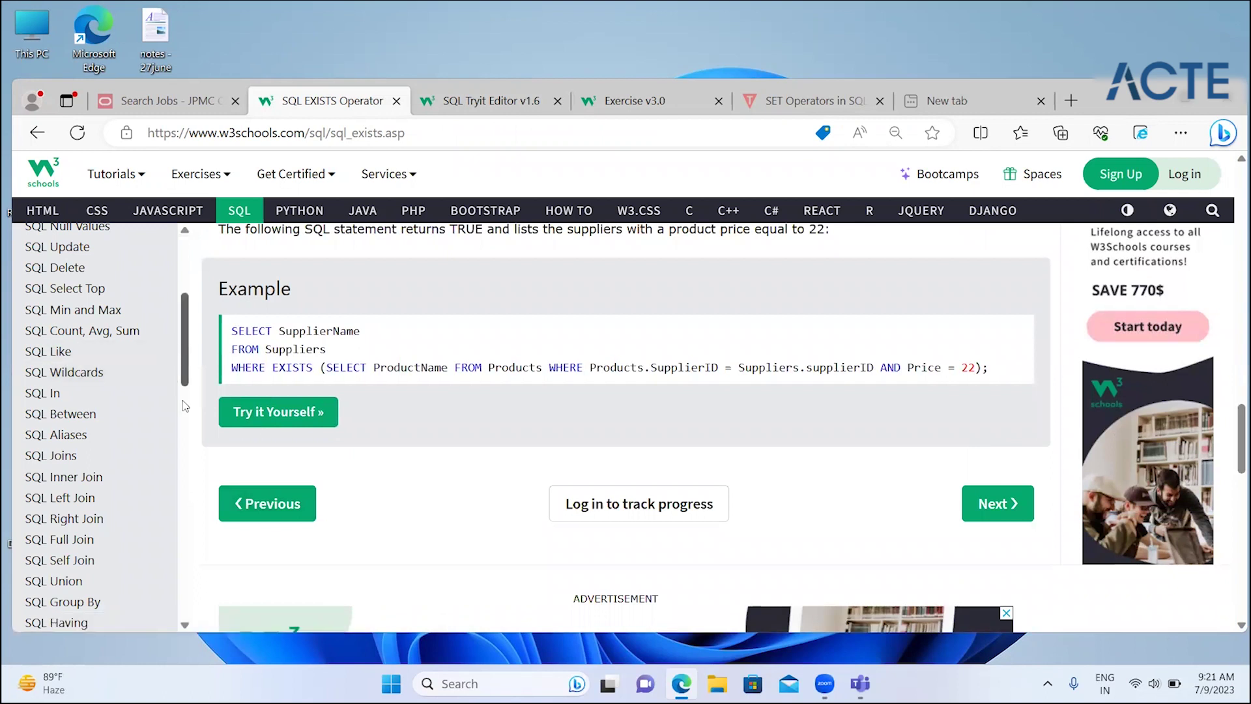
scroll(130, 400, down, 5)
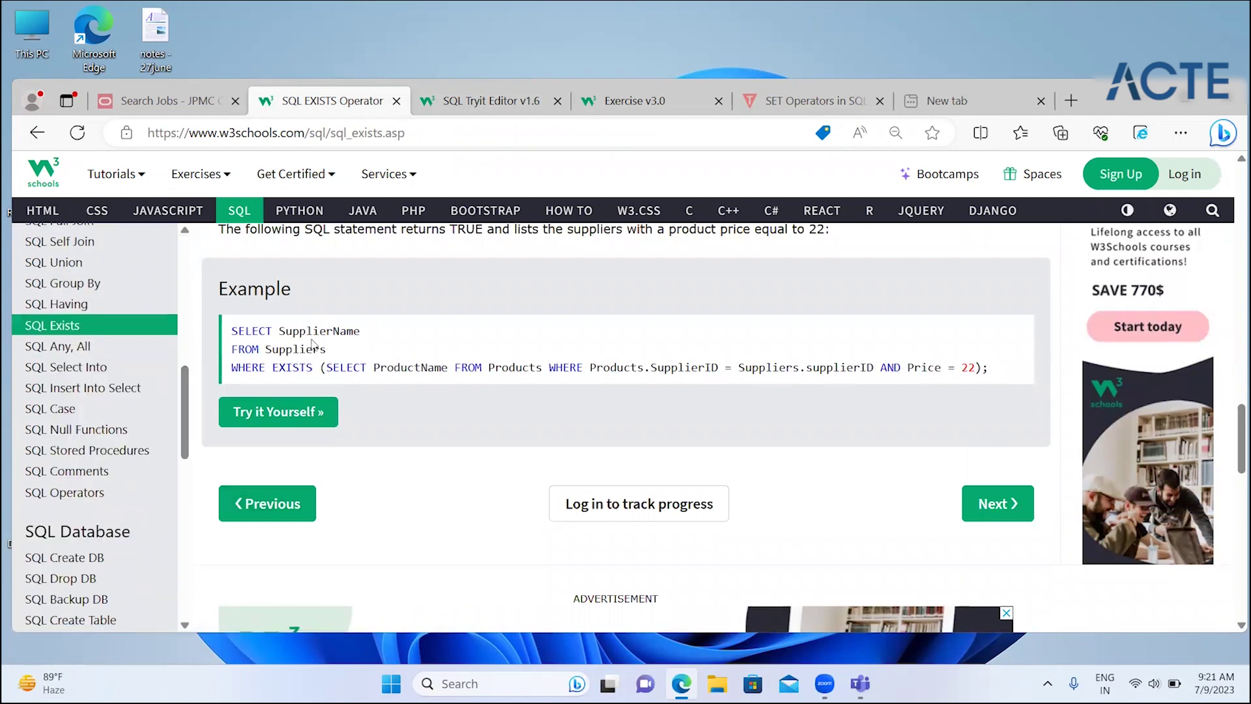
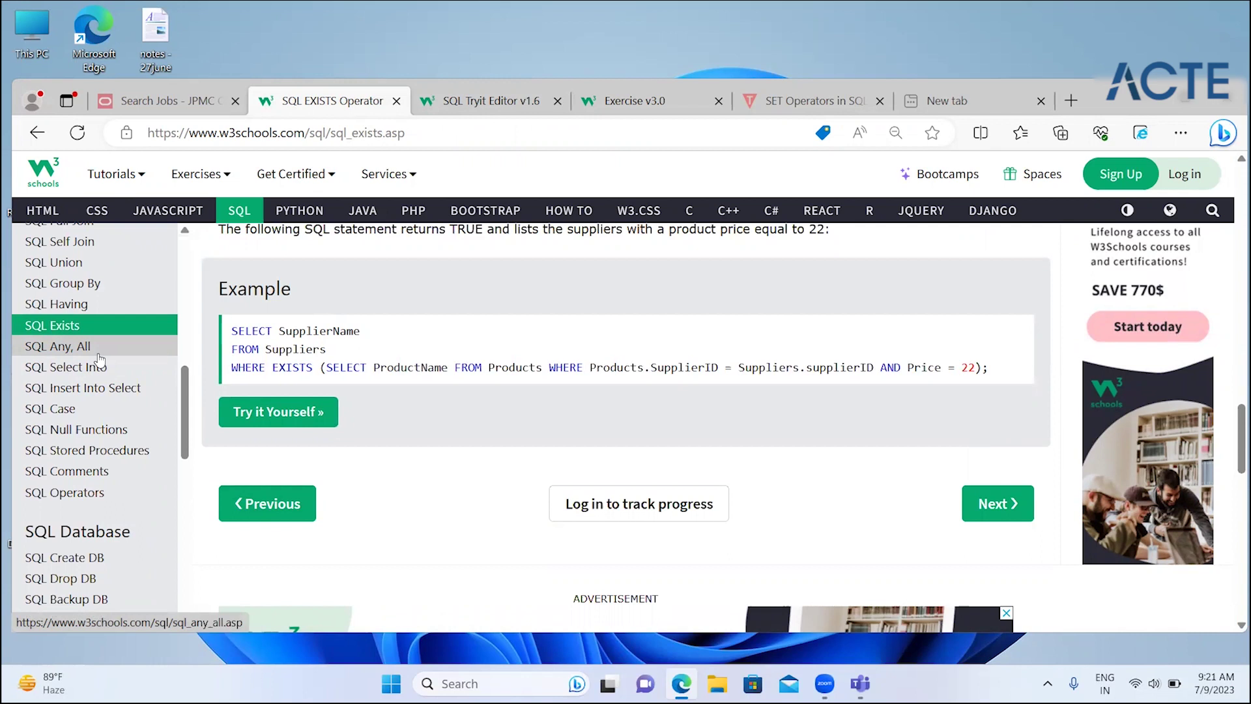
- Open the SQL ANY and ALL Operators lesson and mark 'between' in its intro sentence
click(98, 355)
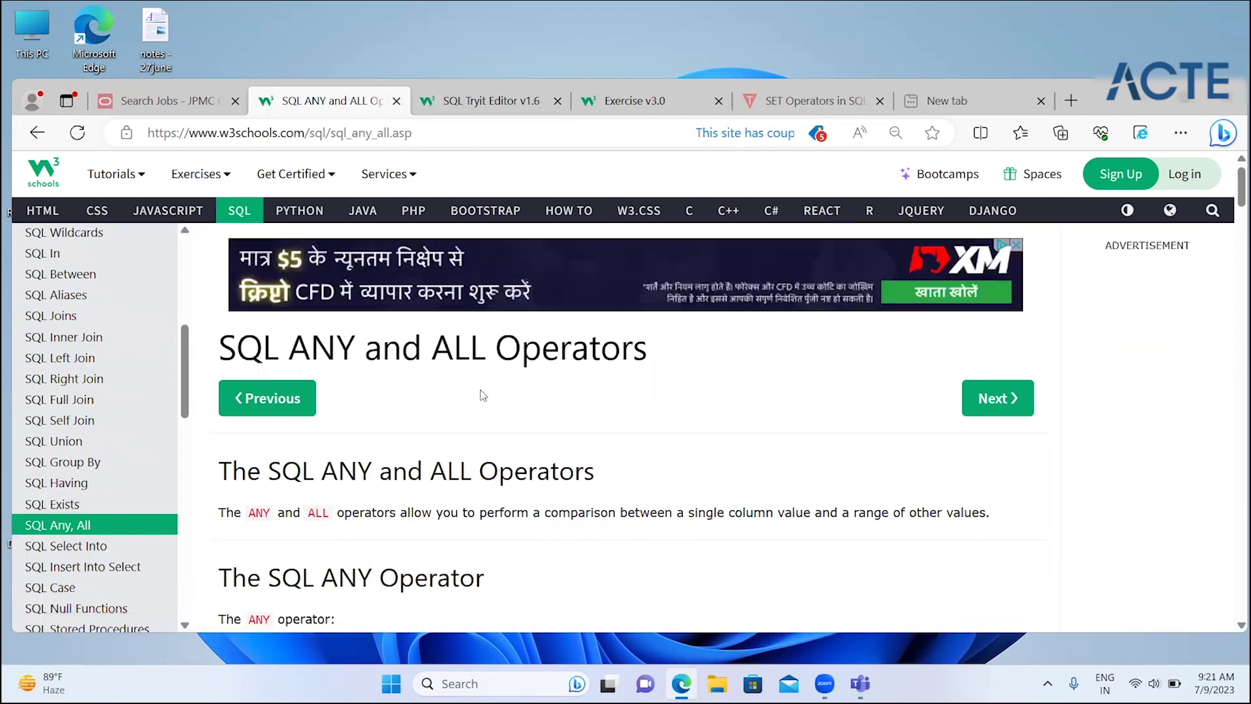
double_click(662, 508)
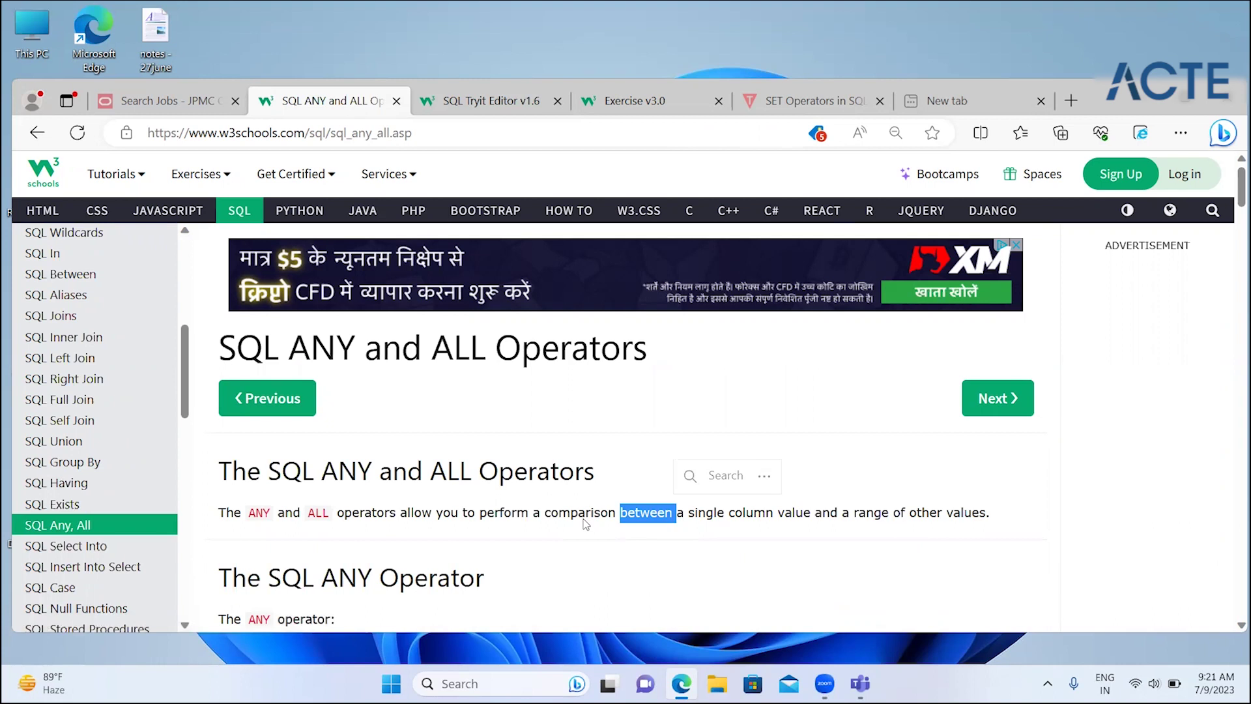
click(551, 558)
scroll(552, 558, down, 3)
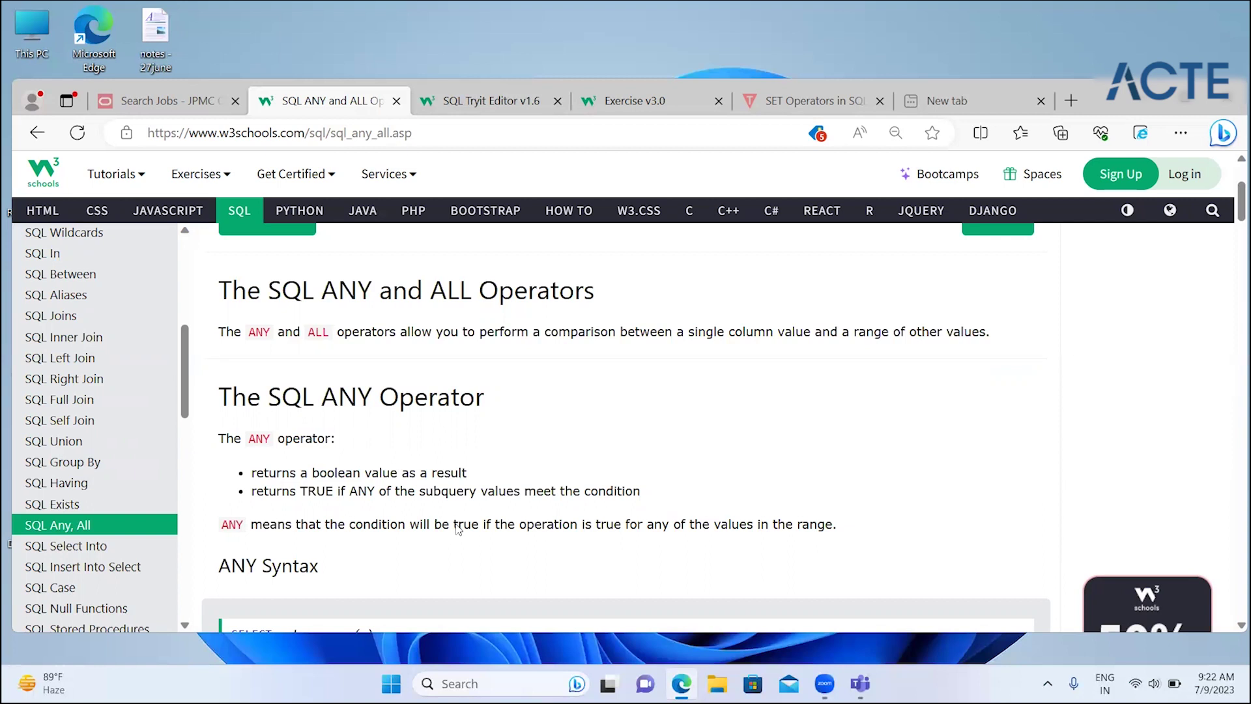
scroll(456, 525, down, 3)
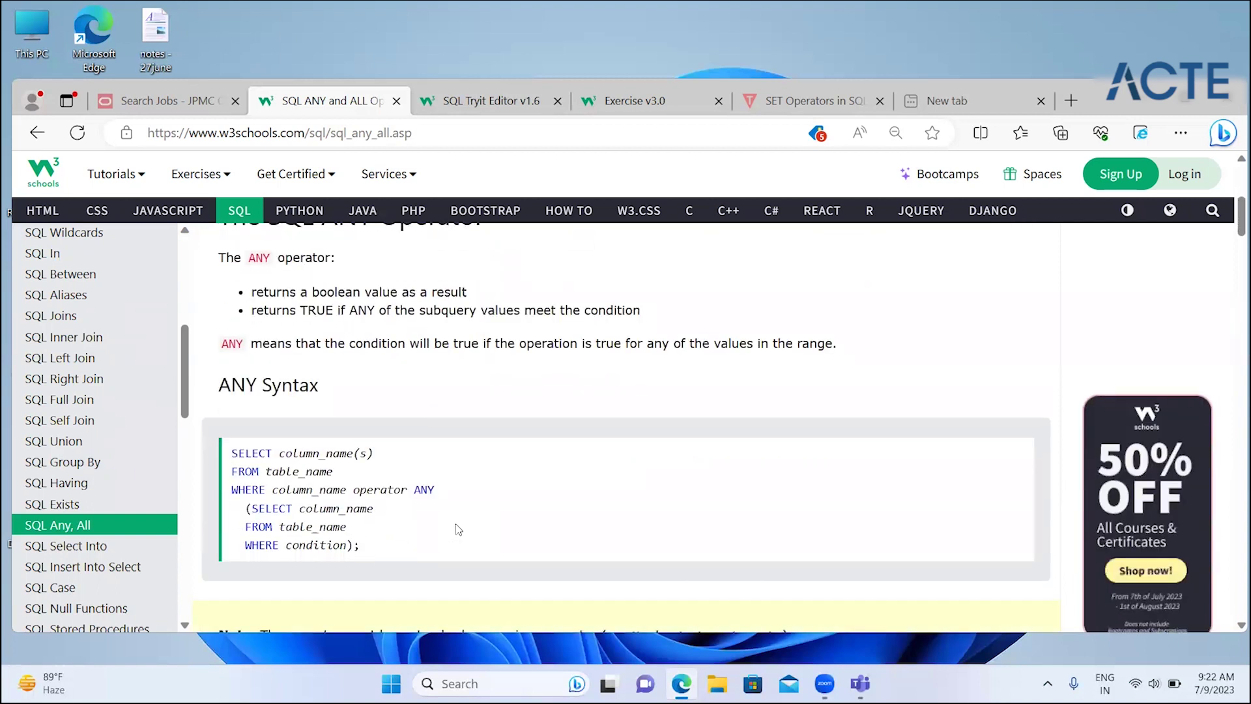
scroll(458, 529, down, 2)
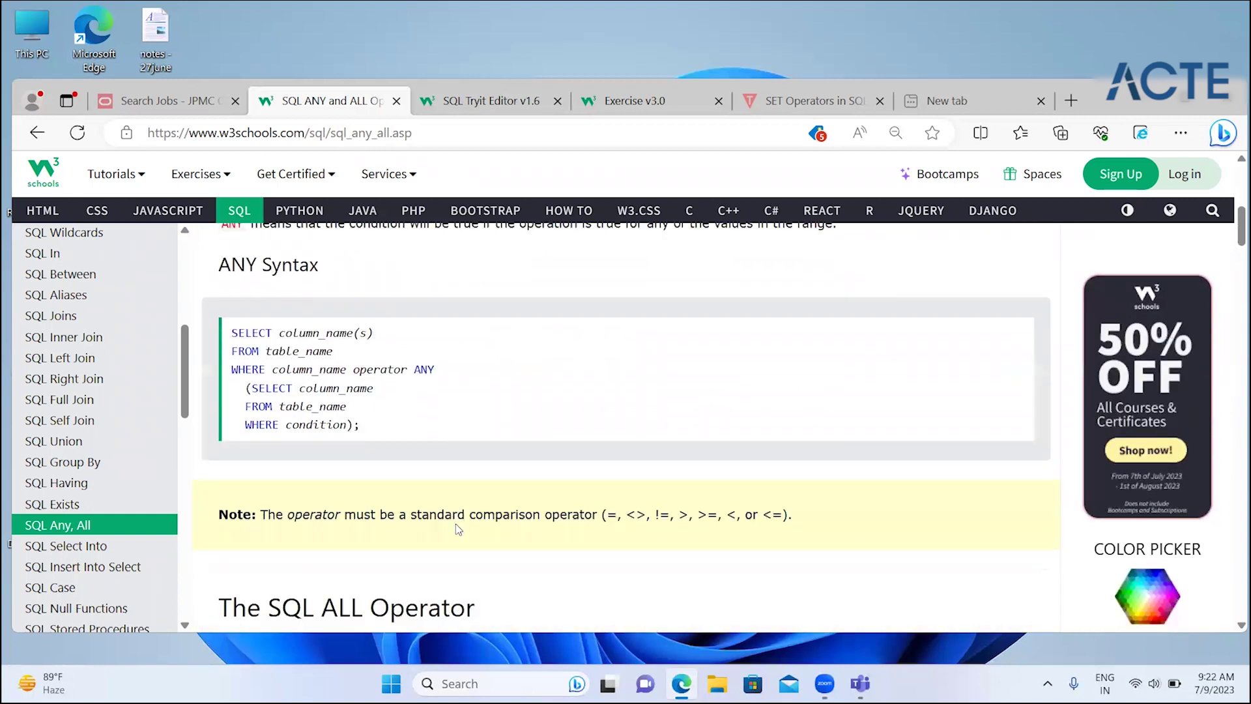
scroll(458, 529, up, 1)
scroll(458, 529, up, 1)
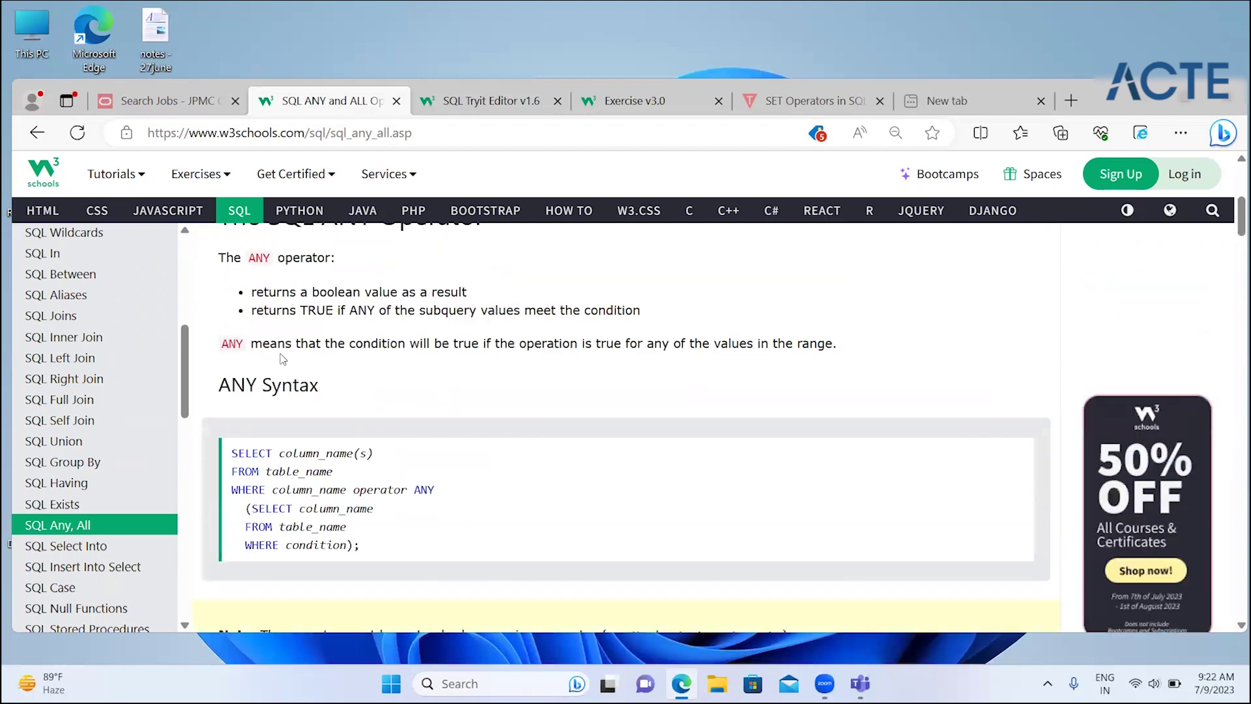
- Highlight the ANY description, including its 'TRUE if ANY' bullet and 'condition will be true' wording
drag(251, 343, 378, 343)
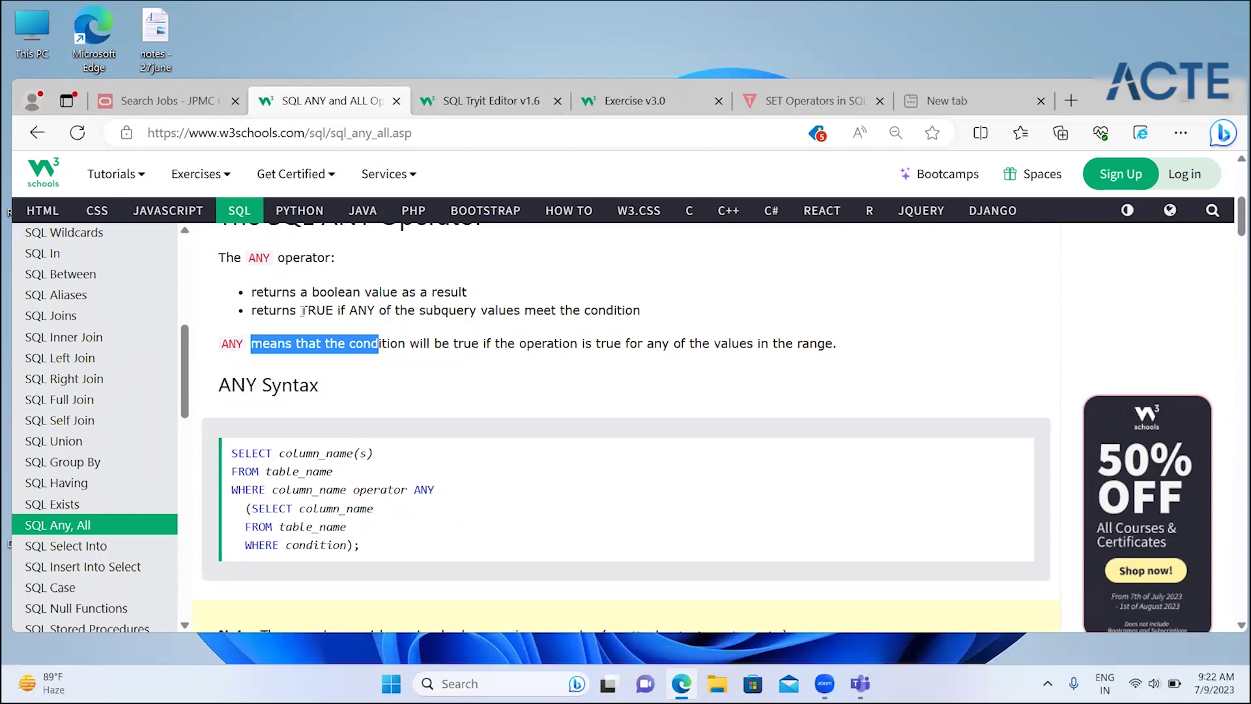
drag(300, 310, 508, 310)
drag(535, 308, 651, 343)
click(380, 345)
mouse_move(380, 345)
mouse_down()
mouse_move(491, 337)
mouse_move(481, 344)
mouse_up()
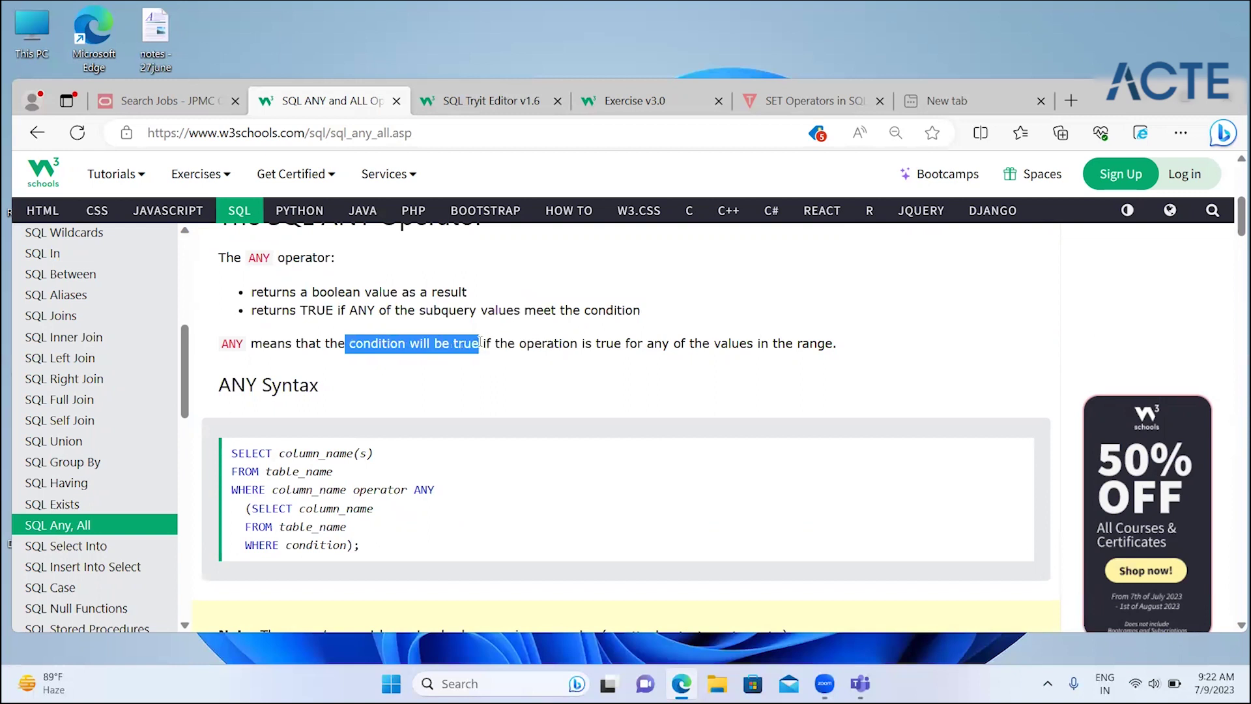
drag(579, 343, 753, 366)
scroll(754, 369, down, 2)
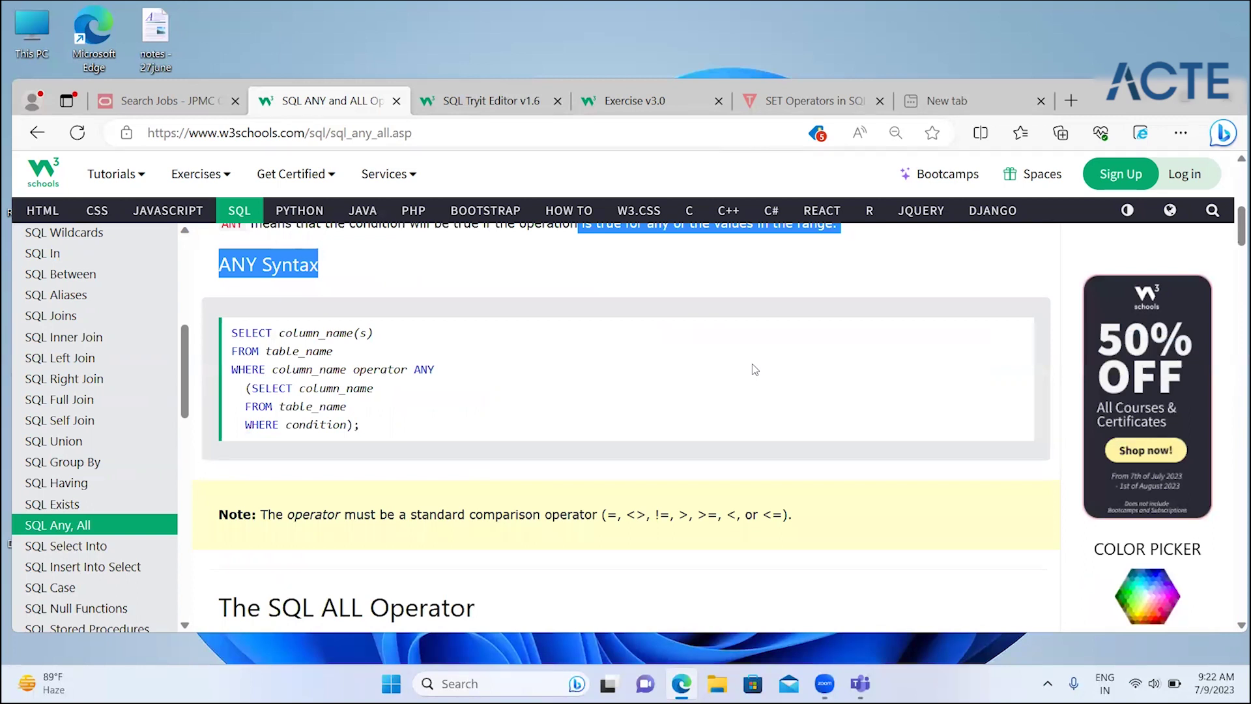
click(545, 582)
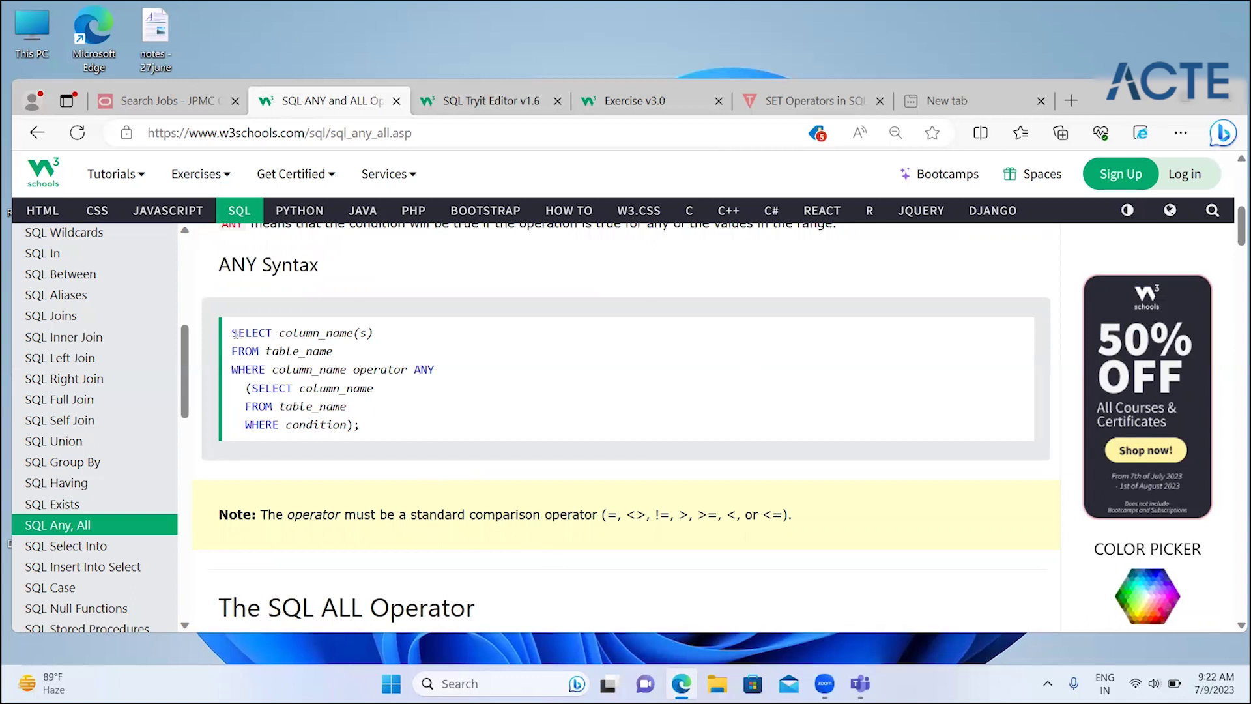
- Highlight the opening lines of the ANY Syntax and its 'column_name operator' WHERE line
drag(232, 333, 346, 407)
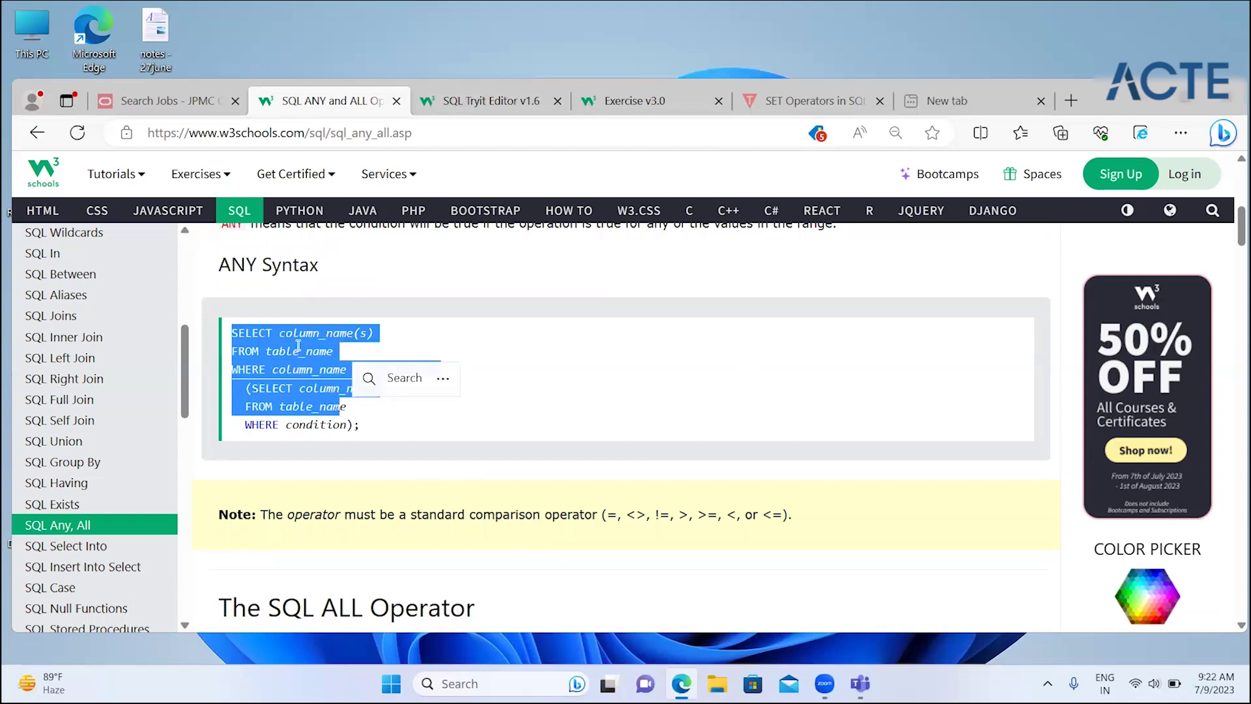
click(345, 370)
drag(252, 370, 410, 373)
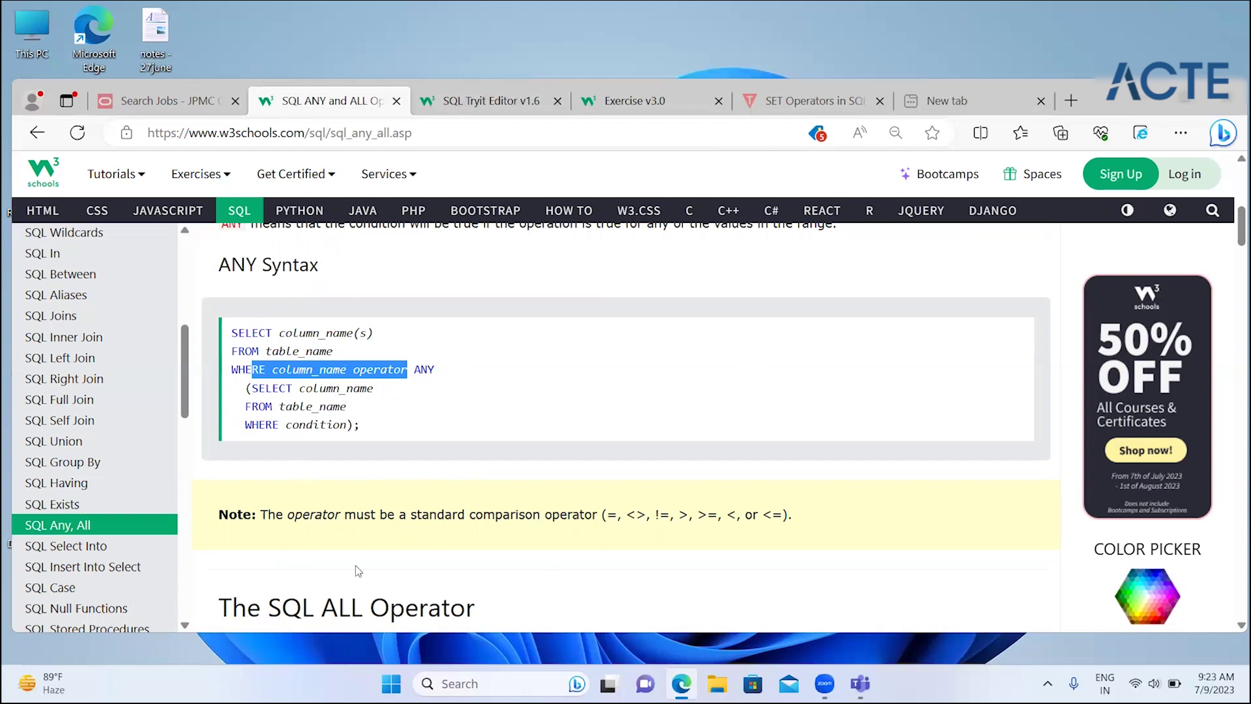
scroll(357, 571, down, 5)
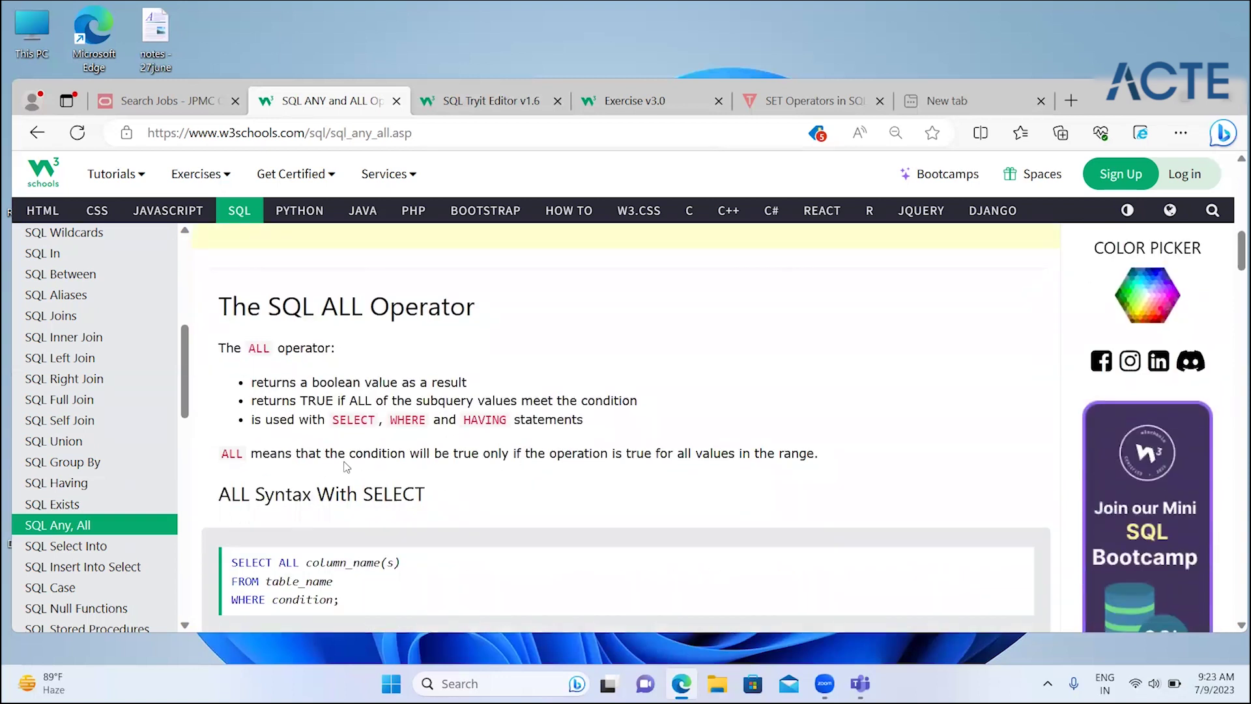
- Highlight the ALL operator's 'TRUE if ALL' bullet, then revisit the ANY keyword and subquery lines in the ANY syntax
drag(272, 402, 650, 413)
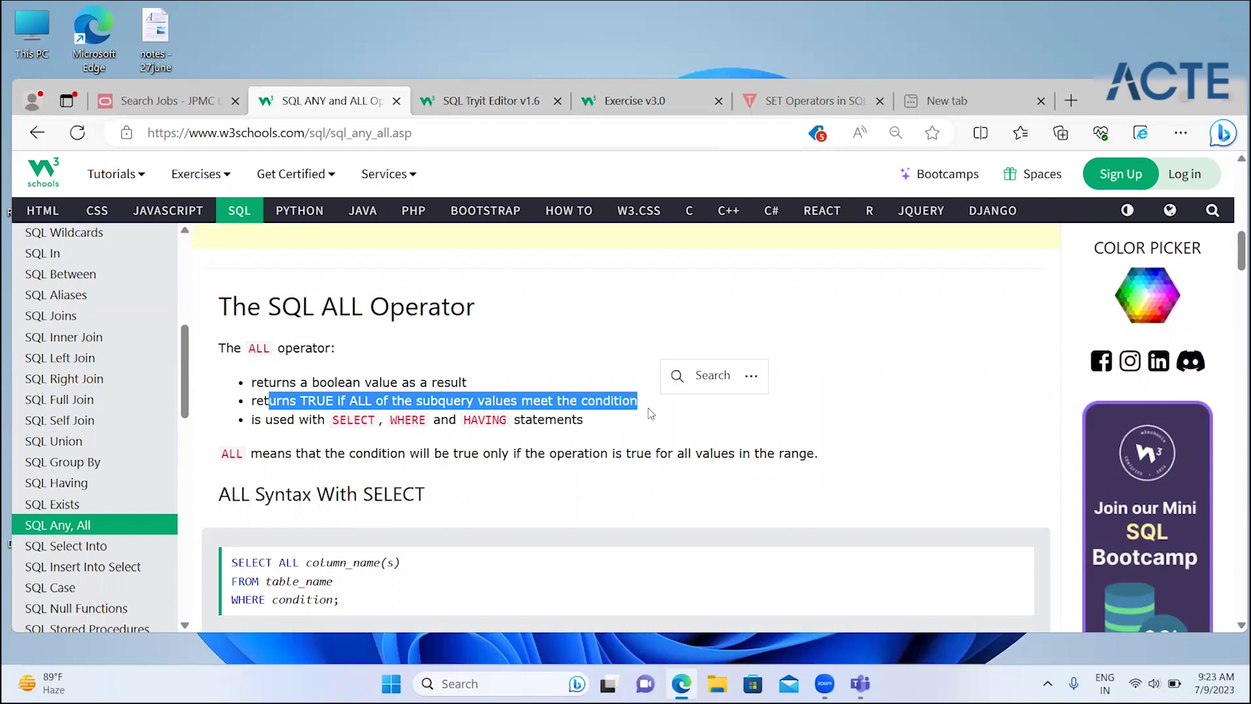
scroll(468, 480, down, 5)
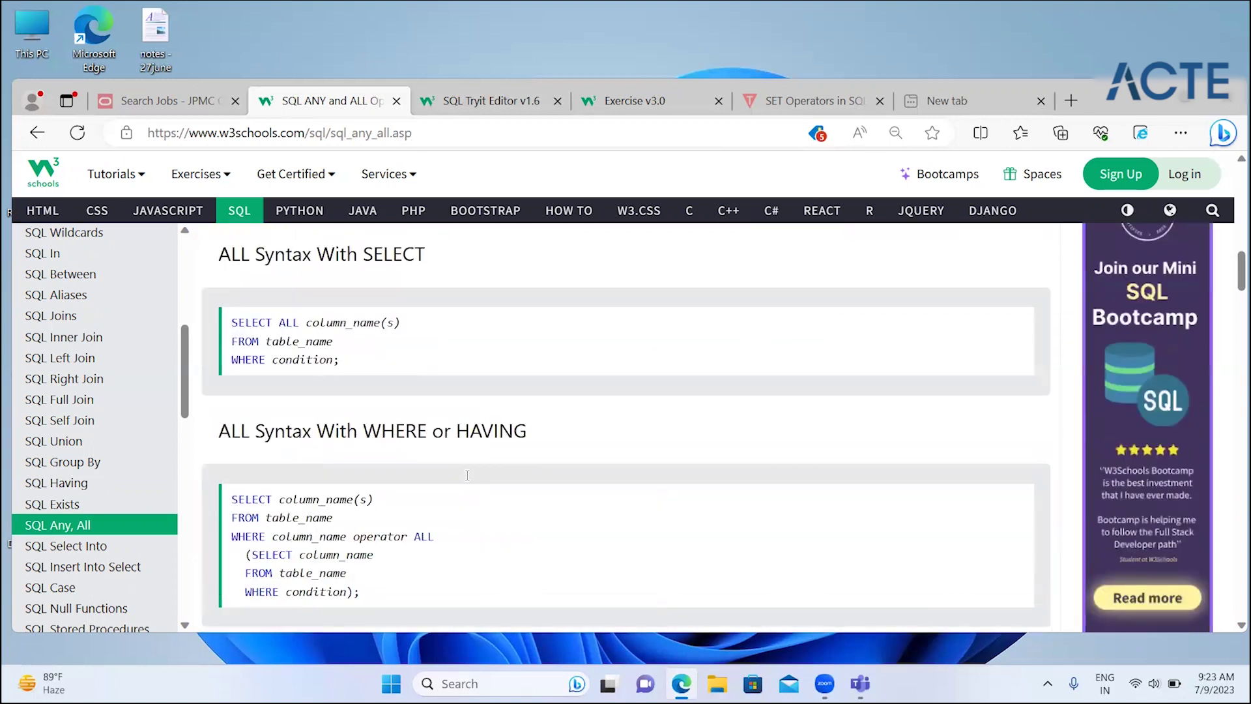
scroll(469, 481, up, 1)
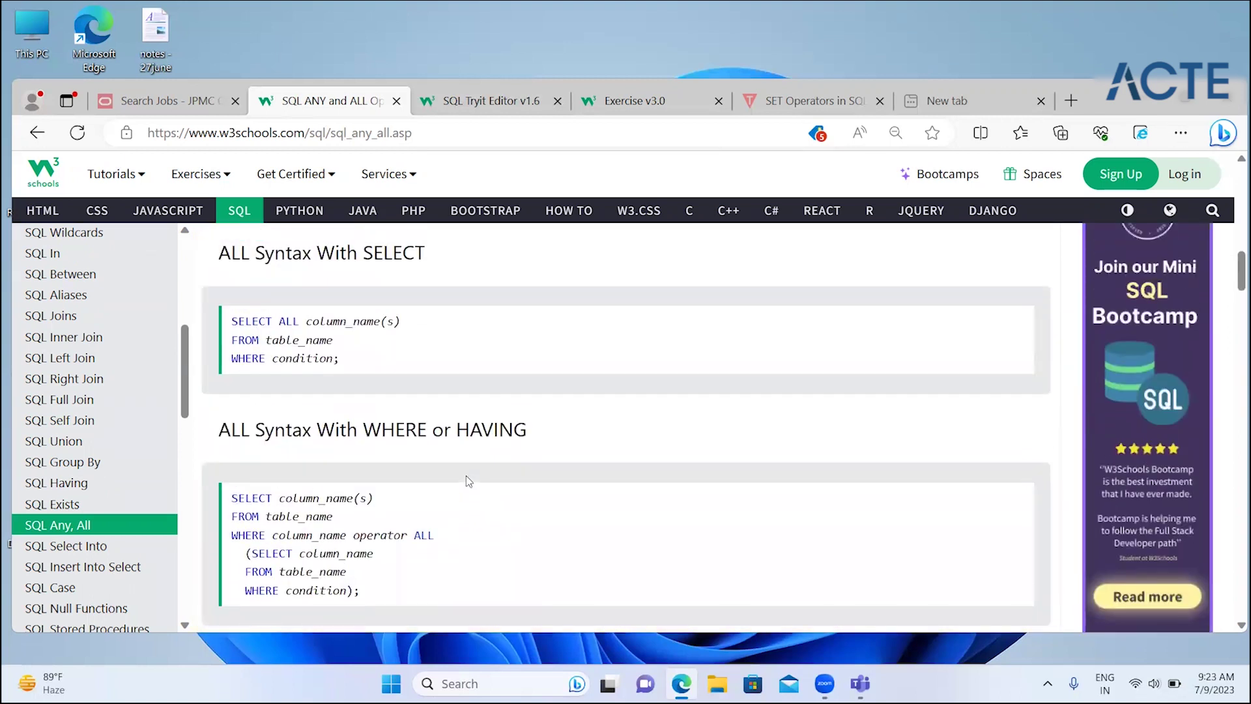
scroll(468, 481, up, 5)
scroll(468, 481, down, 7)
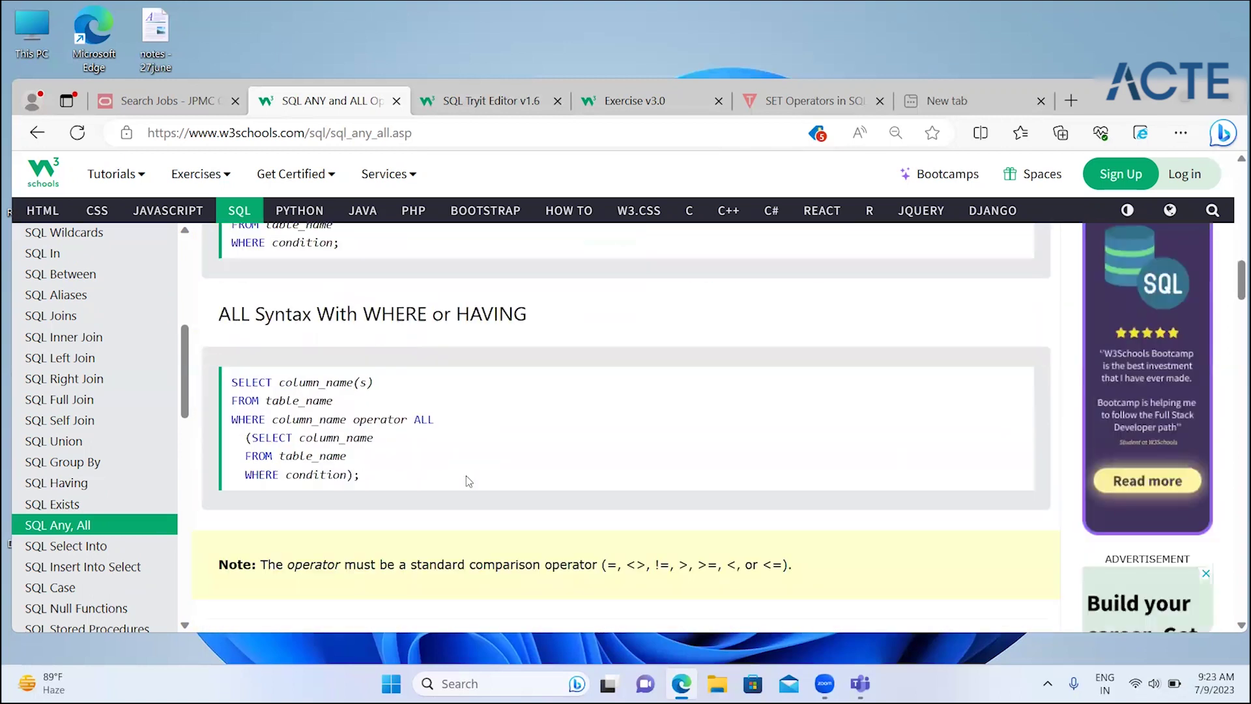
scroll(468, 481, up, 1)
scroll(469, 481, up, 2)
scroll(468, 480, up, 4)
scroll(469, 481, up, 3)
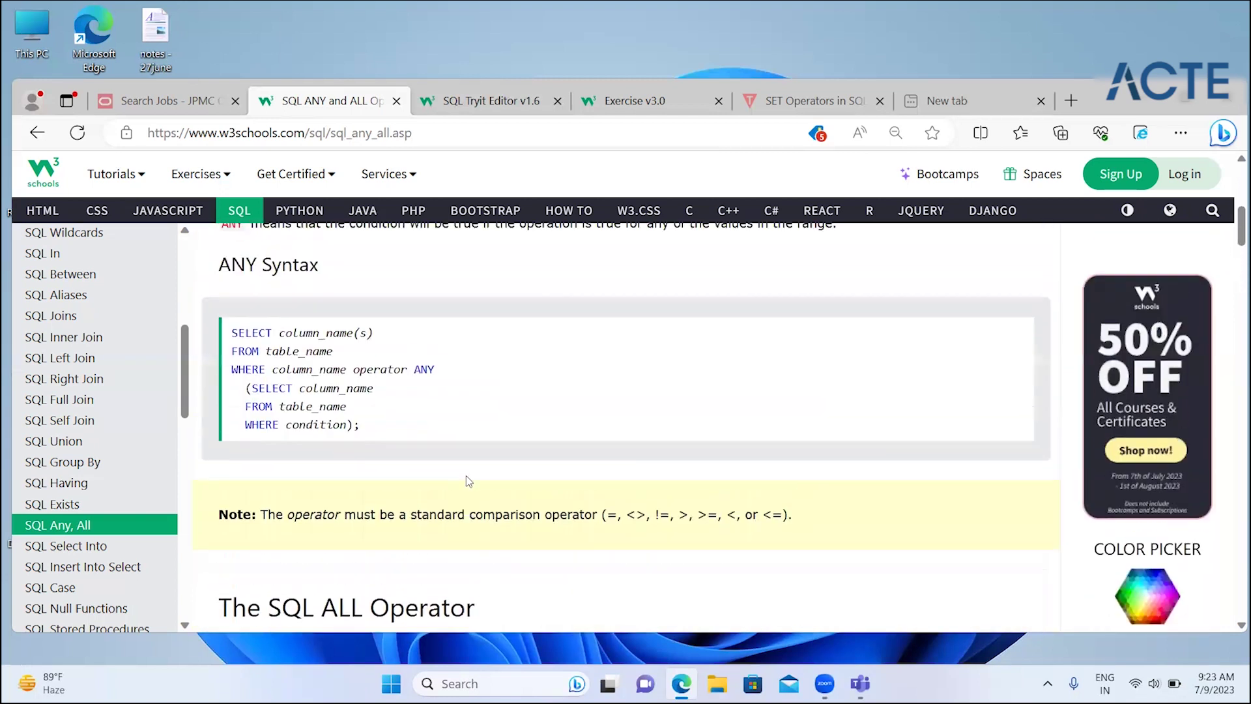
double_click(424, 369)
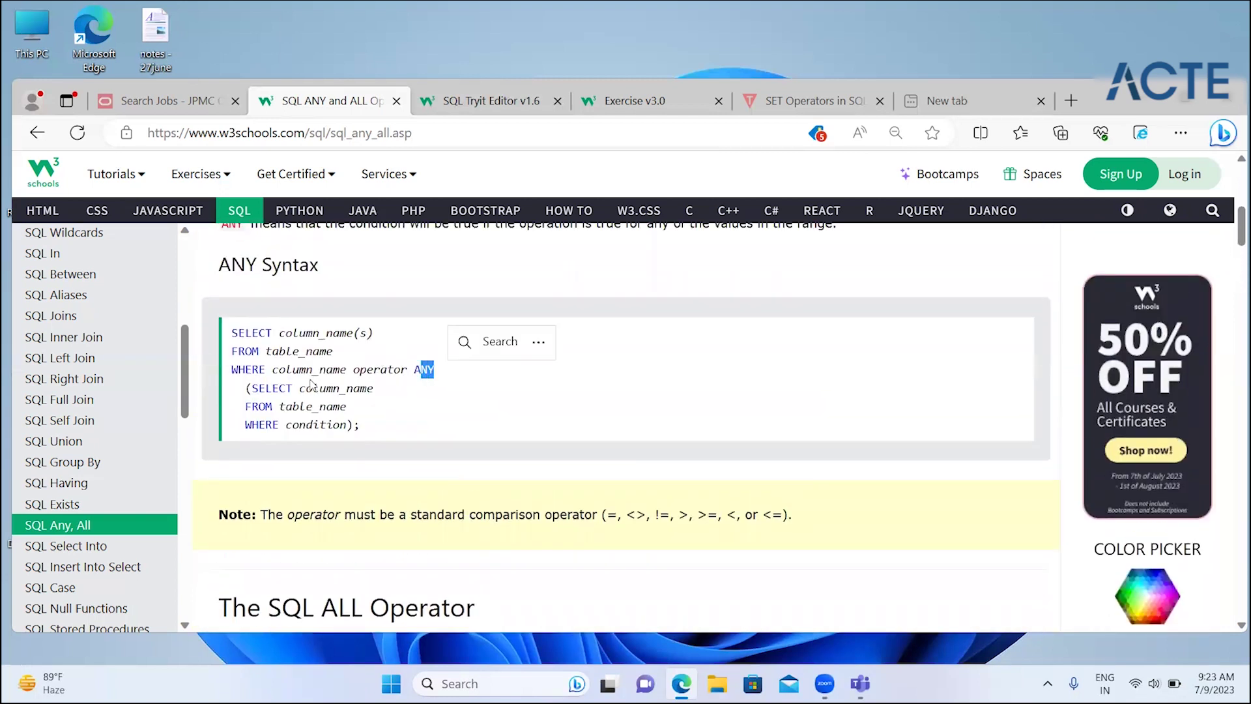
drag(246, 389, 360, 429)
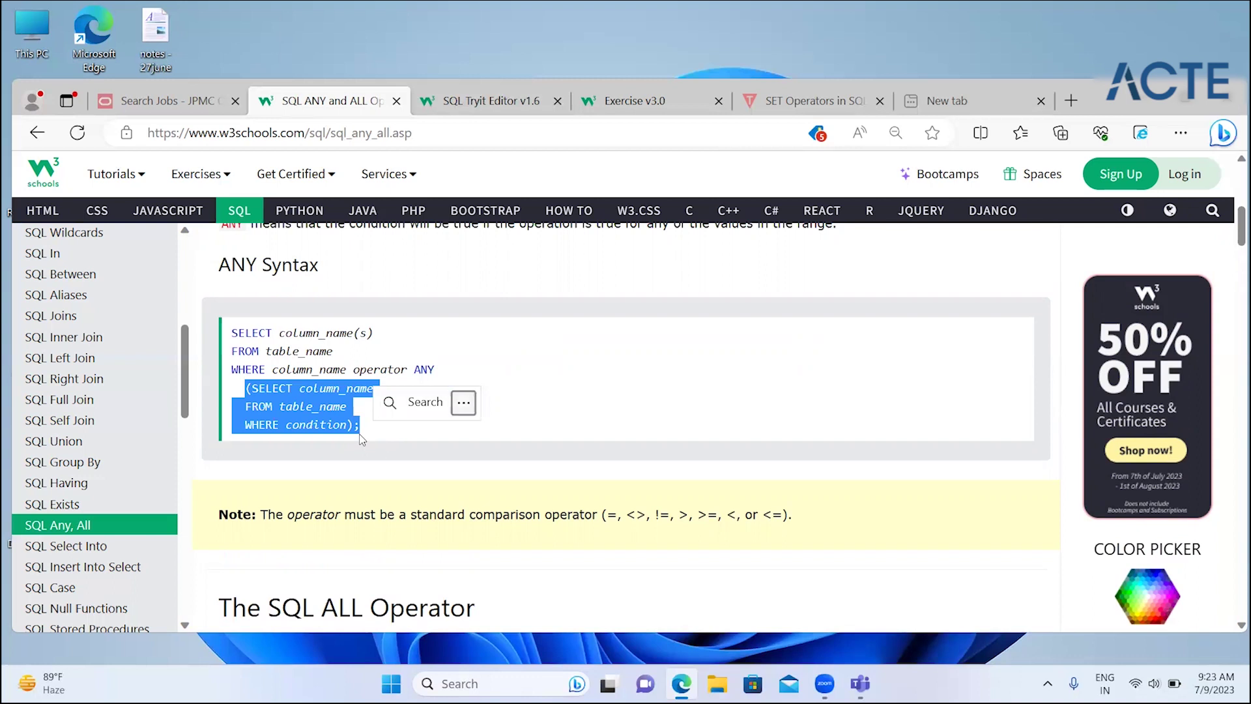
click(433, 614)
- Highlight 'operator' and 'WHERE column_name' in the ALL Syntax With WHERE or HAVING
scroll(433, 613, down, 2)
scroll(433, 614, down, 3)
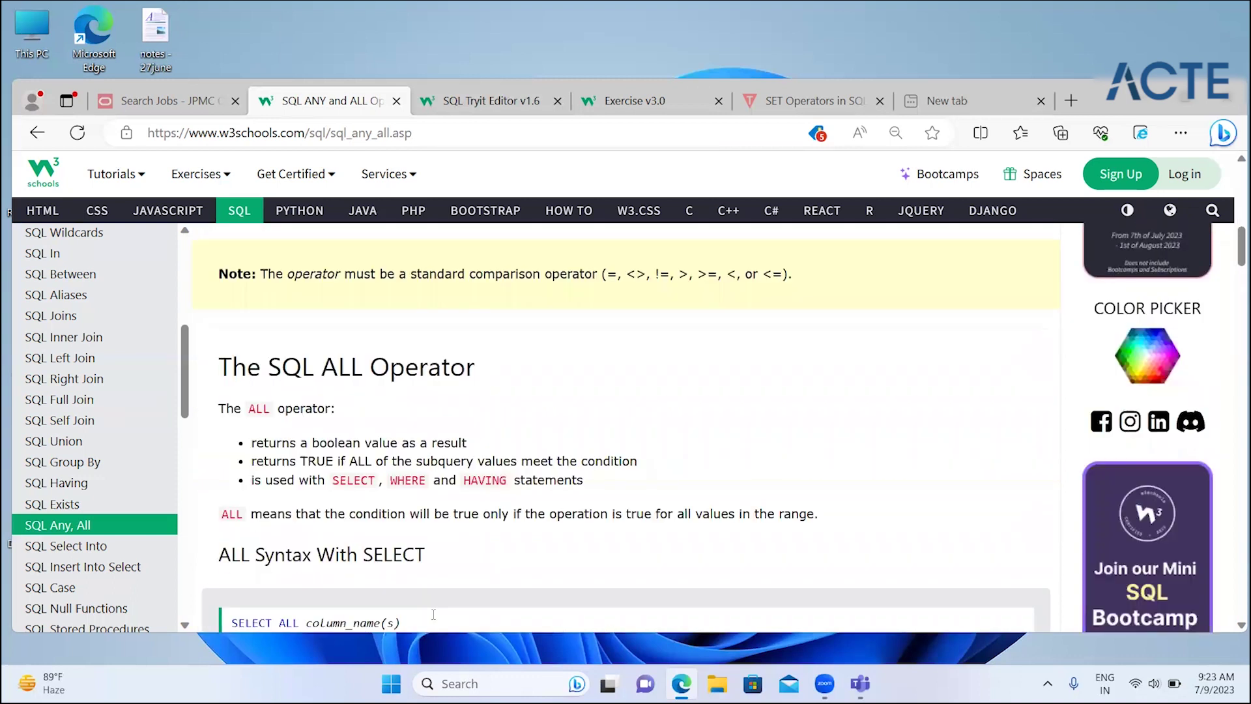
scroll(433, 613, down, 2)
scroll(432, 614, down, 2)
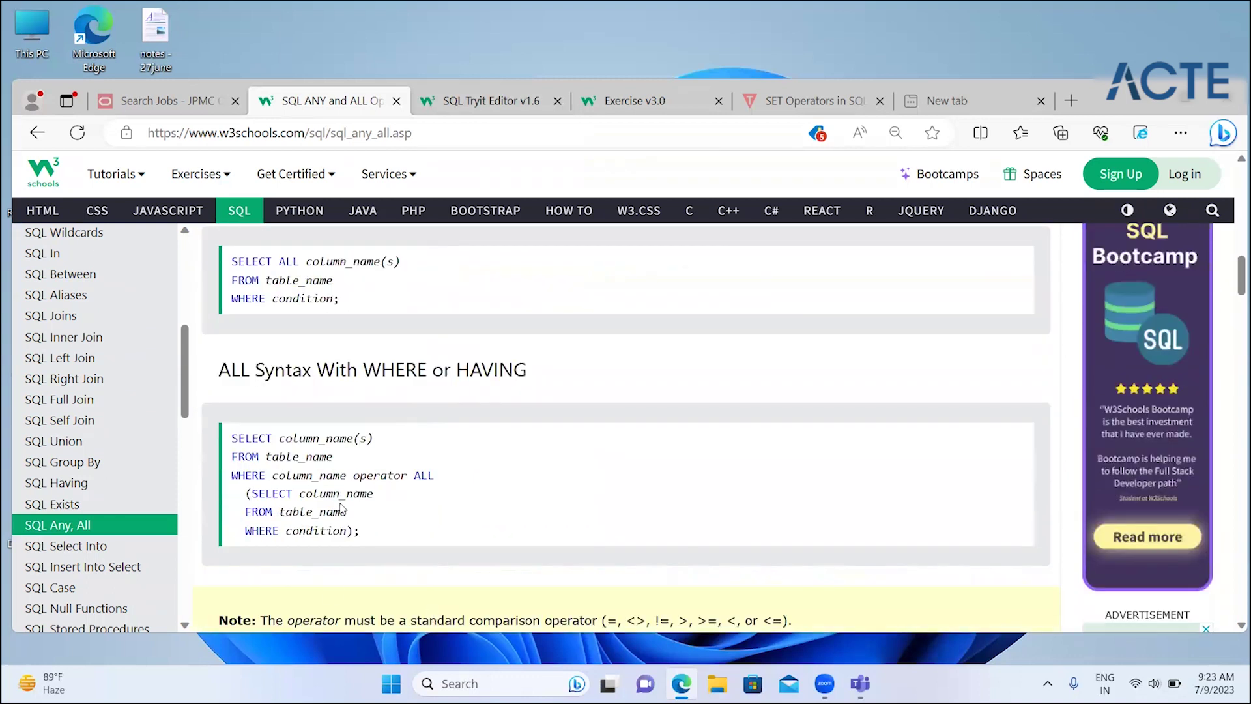
double_click(364, 478)
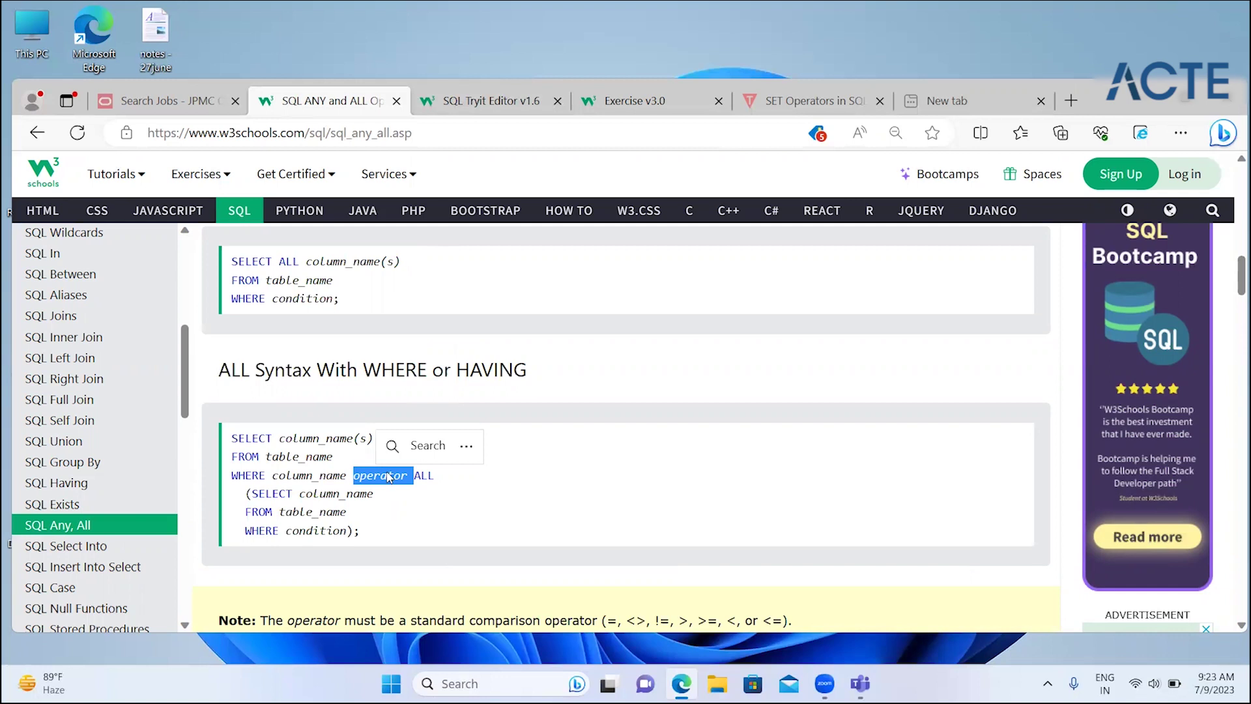
click(264, 437)
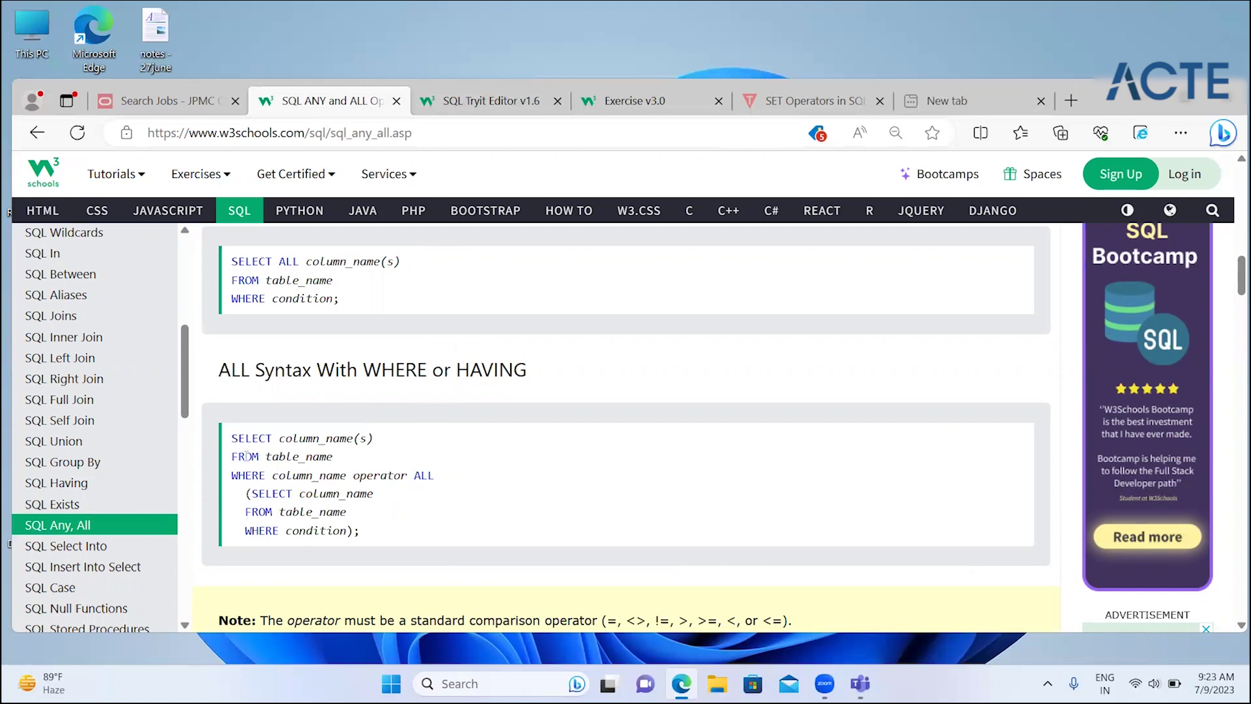
drag(236, 475, 353, 475)
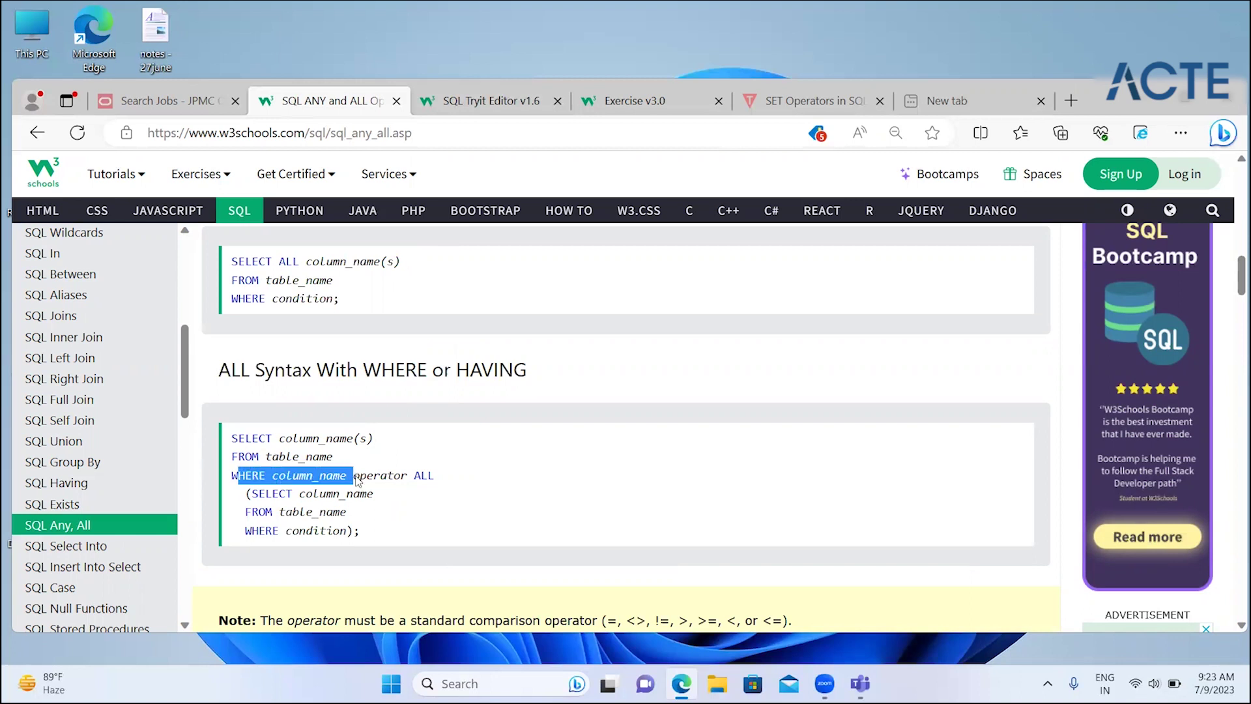
click(439, 530)
- Scroll past the Products and OrderDetails demo tables to the ProductID = ANY example query
scroll(438, 530, down, 1)
scroll(438, 530, down, 1)
scroll(438, 530, down, 1)
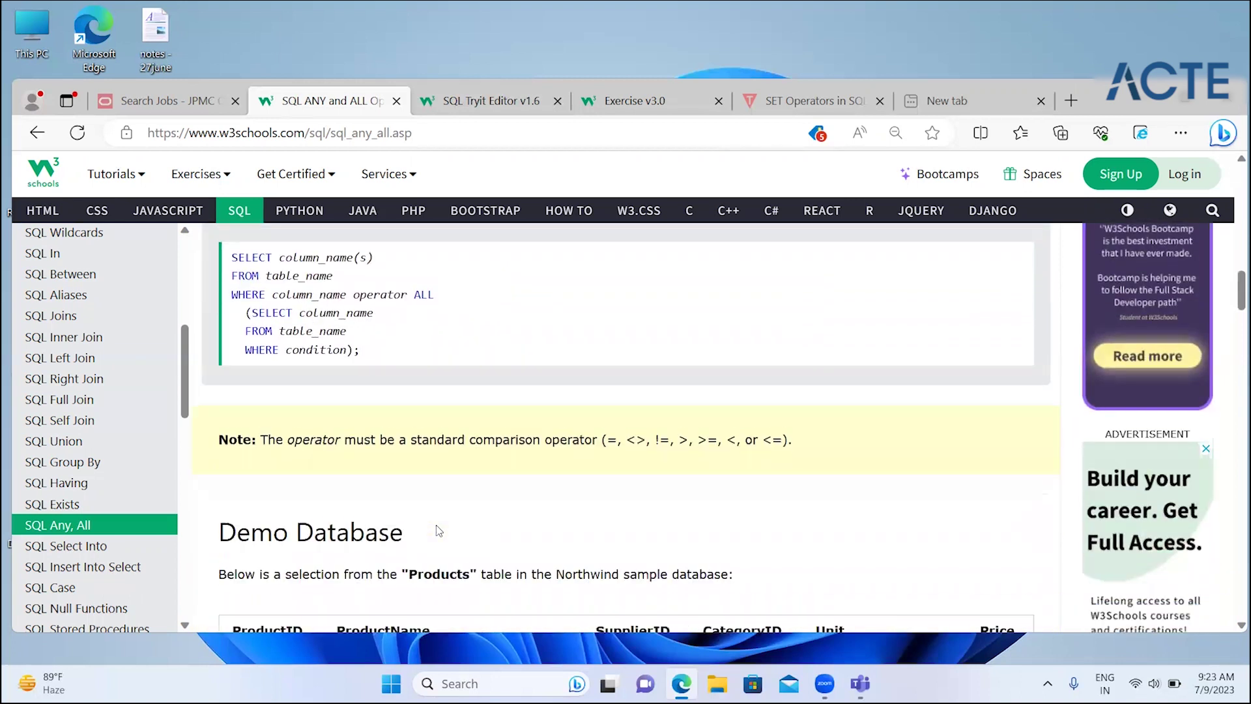
scroll(438, 530, down, 1)
scroll(438, 531, down, 1)
scroll(437, 527, down, 8)
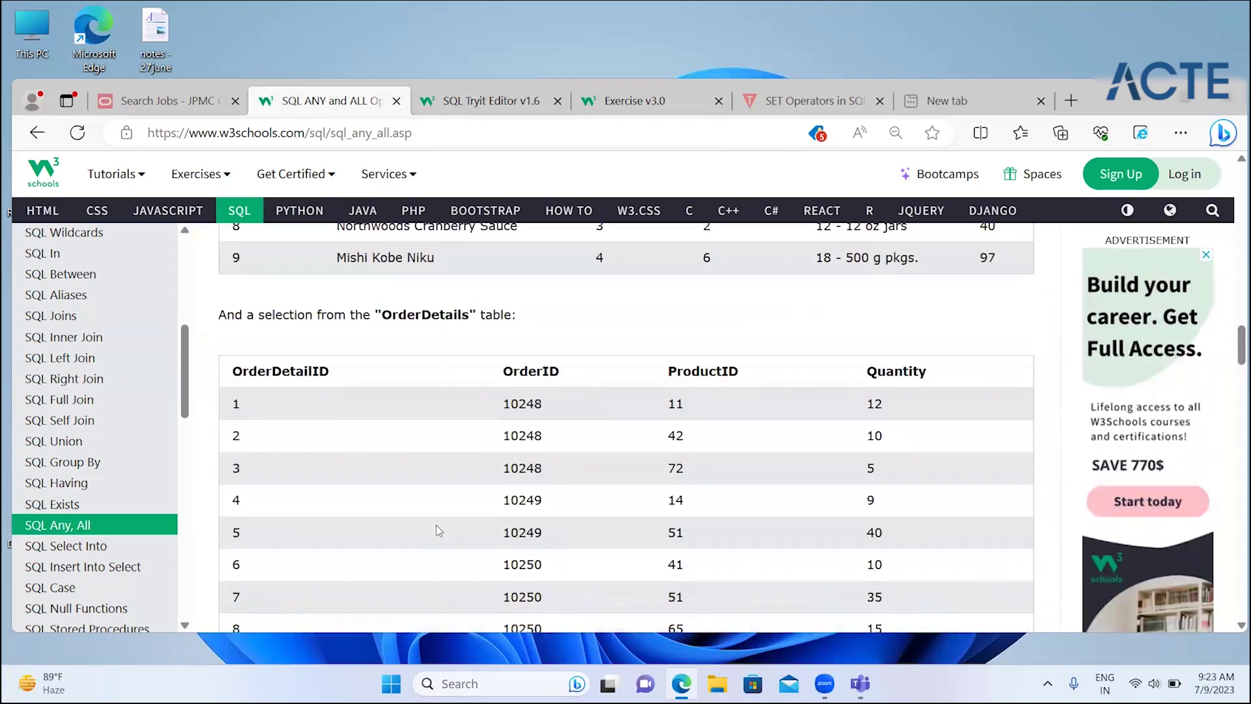
scroll(437, 527, down, 6)
scroll(437, 526, down, 3)
scroll(436, 525, down, 1)
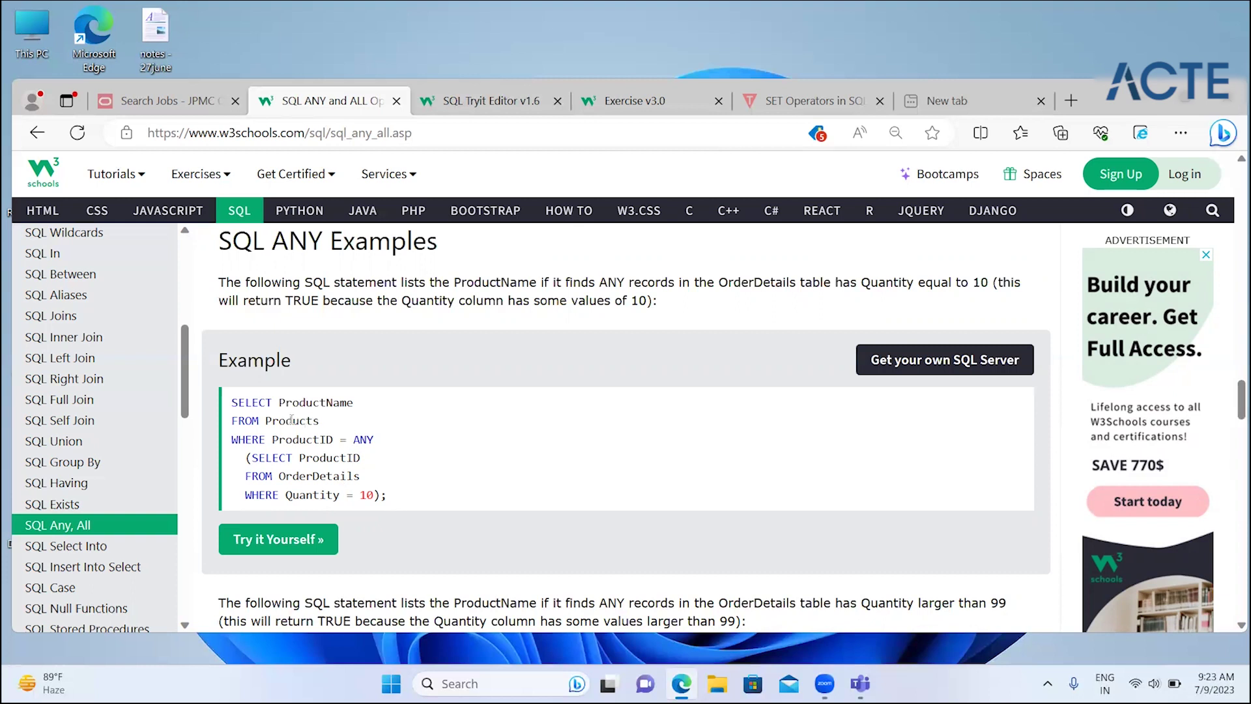
- Highlight the FROM/WHERE lines and the OrderDetails Quantity = 10 subquery in the ANY example
drag(270, 425, 325, 440)
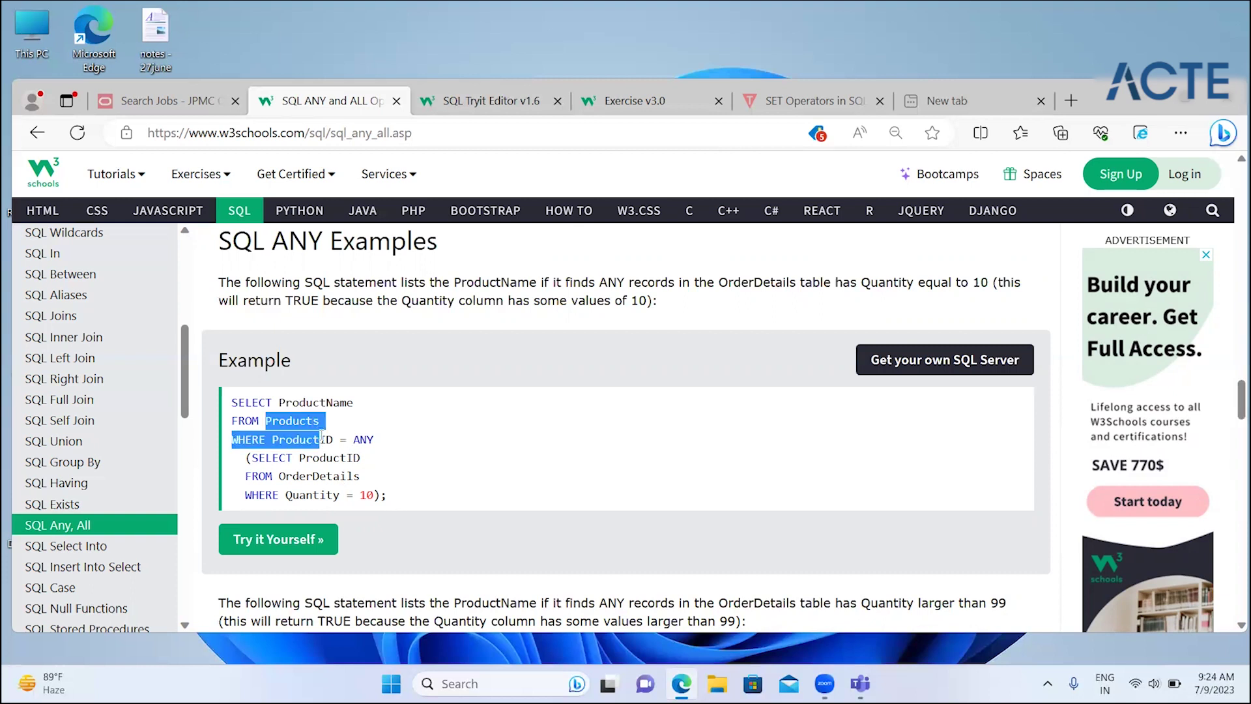
click(301, 451)
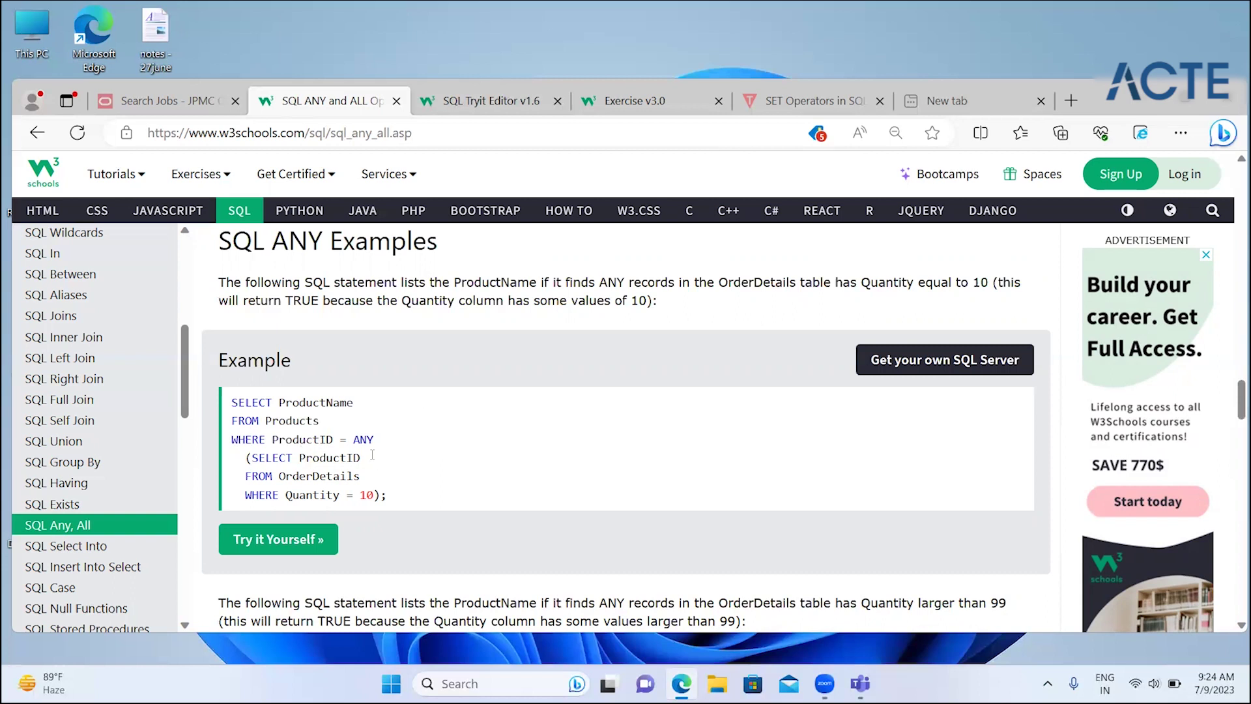
drag(375, 496, 252, 457)
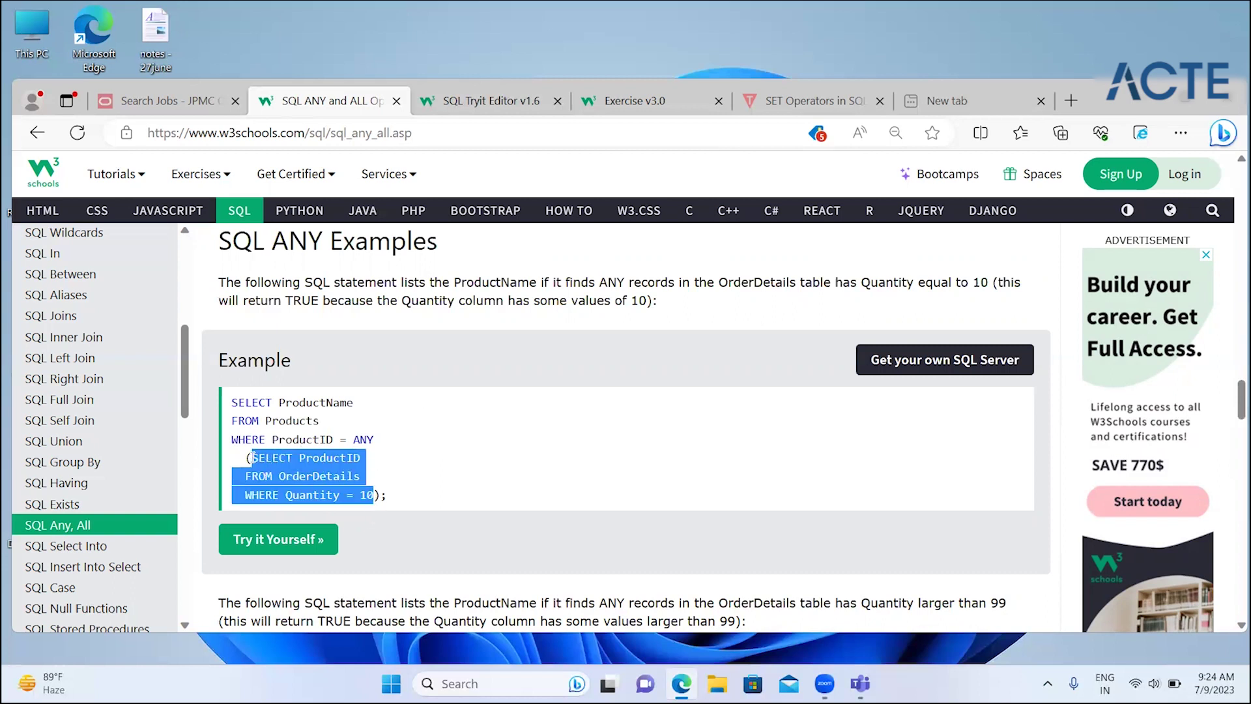
- Move on to the ALL example, mark its ALL keyword, and continue to the lesson's end
scroll(475, 580, down, 1)
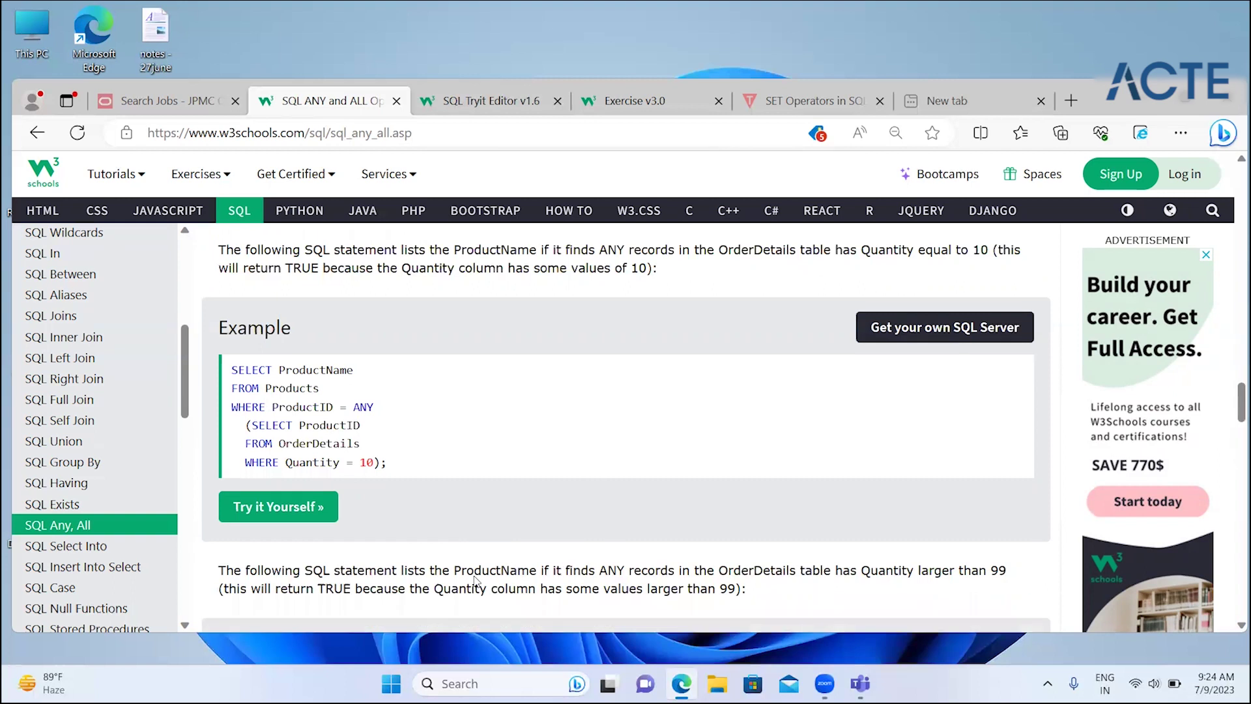
scroll(475, 580, down, 2)
scroll(475, 580, down, 1)
scroll(475, 580, down, 2)
scroll(474, 580, down, 1)
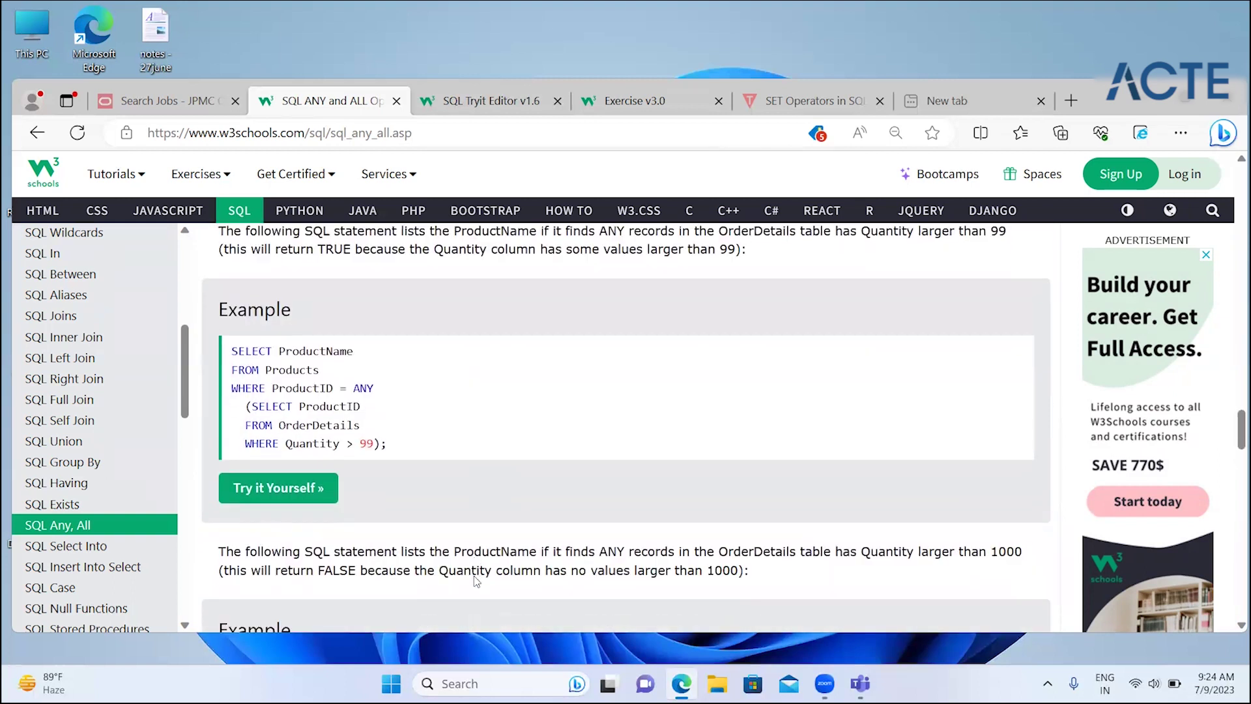
scroll(474, 580, down, 2)
scroll(474, 580, down, 1)
scroll(474, 576, down, 2)
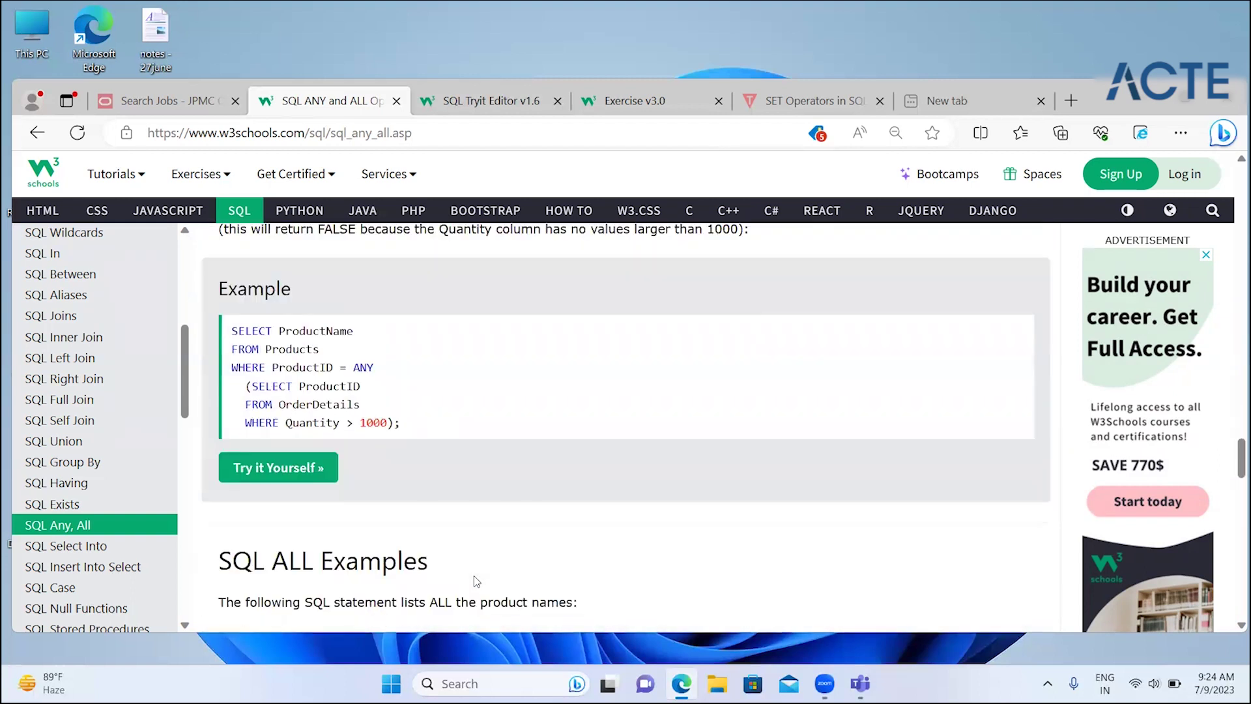
scroll(474, 576, down, 2)
scroll(474, 576, down, 3)
scroll(475, 575, down, 2)
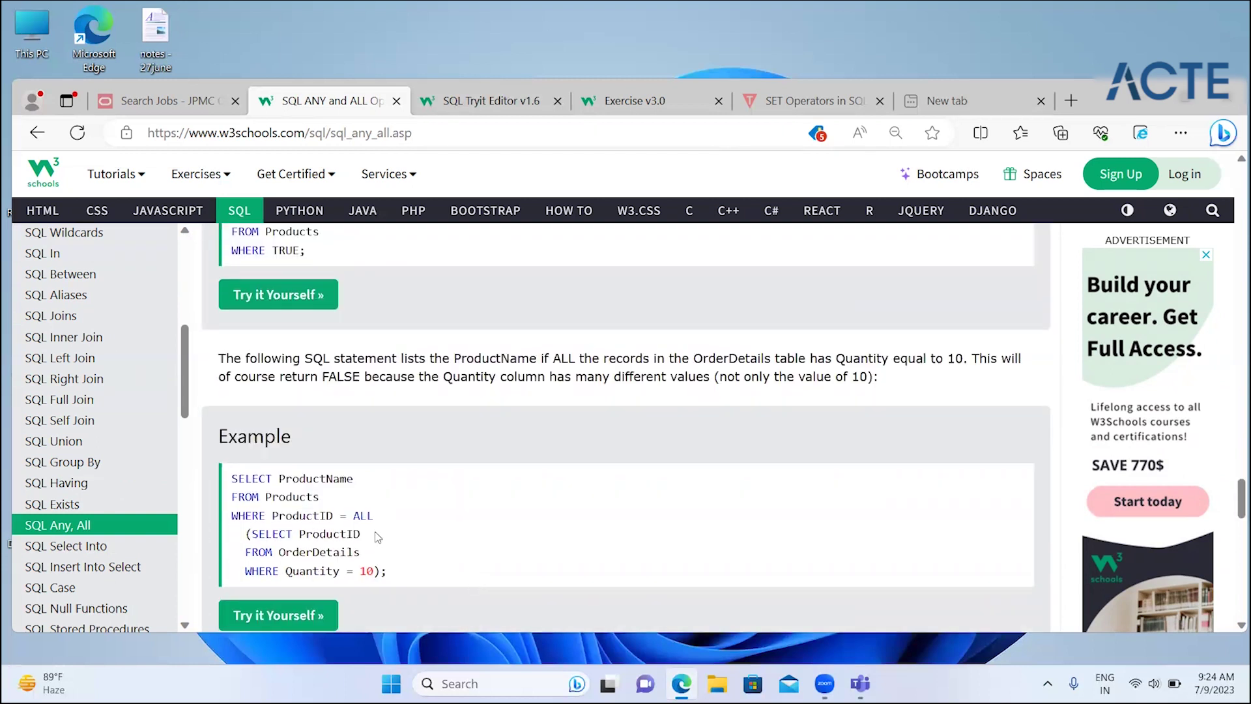
double_click(363, 516)
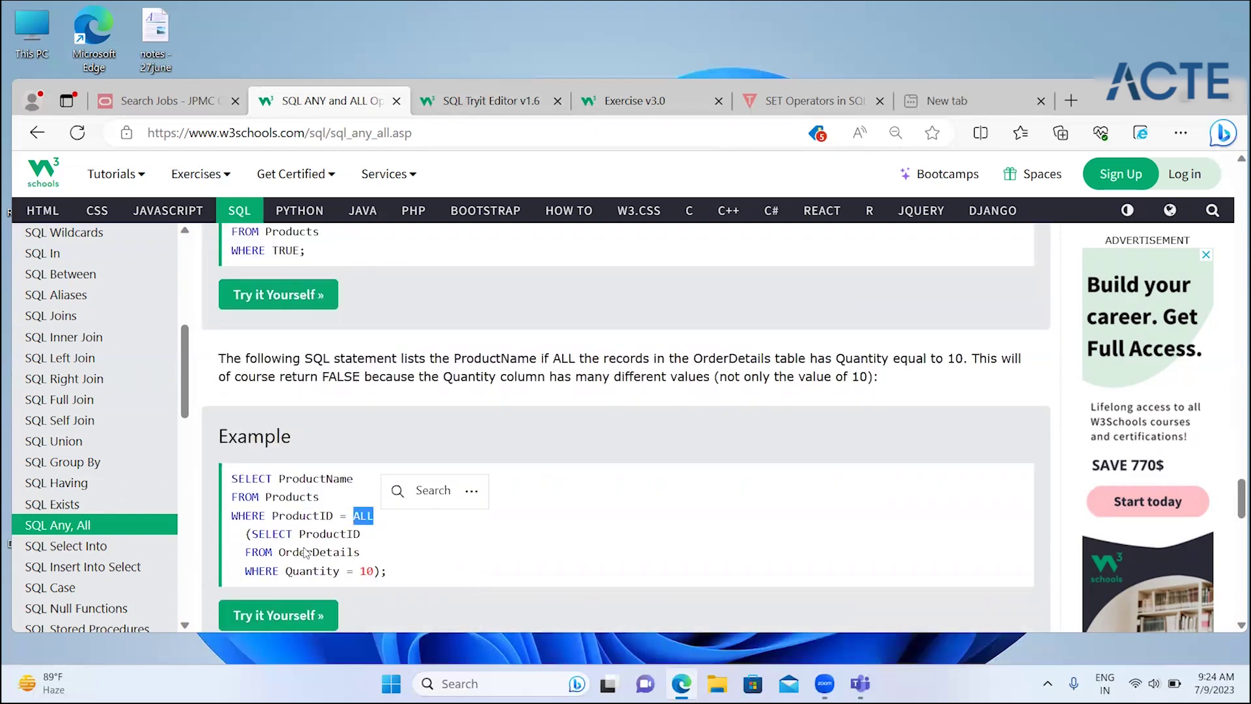
click(518, 557)
scroll(519, 558, down, 3)
scroll(520, 559, down, 1)
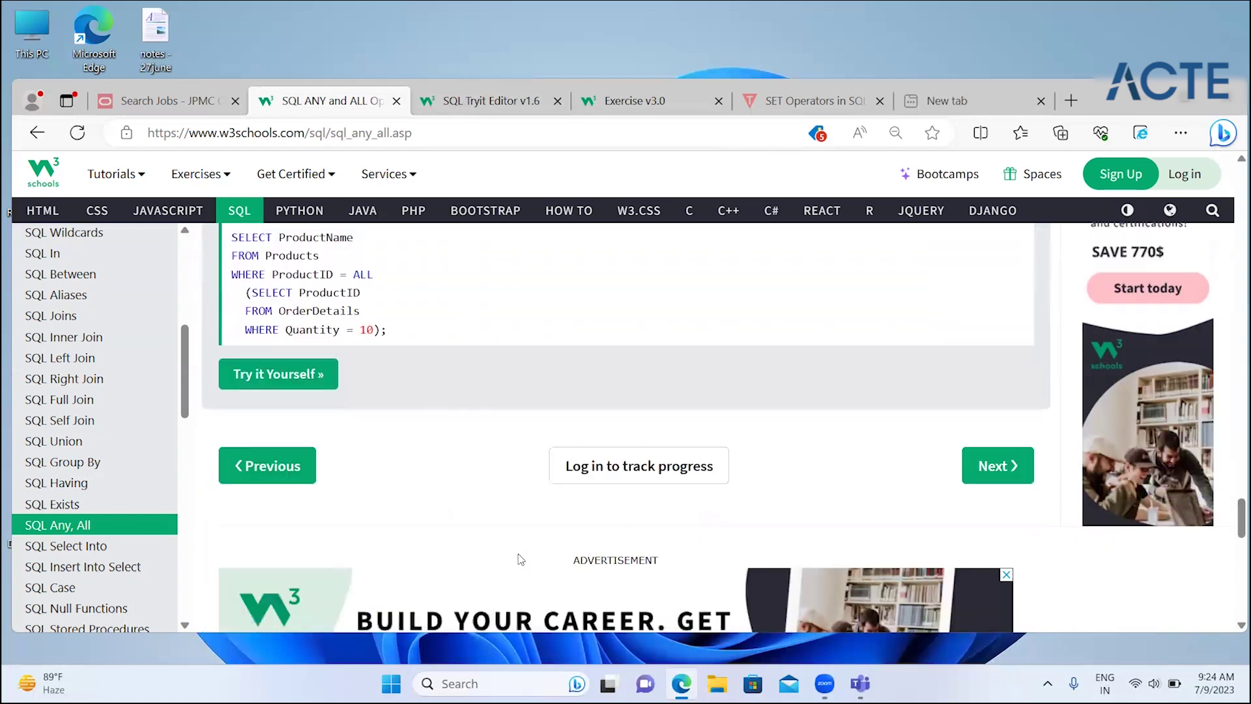
scroll(181, 417, down, 3)
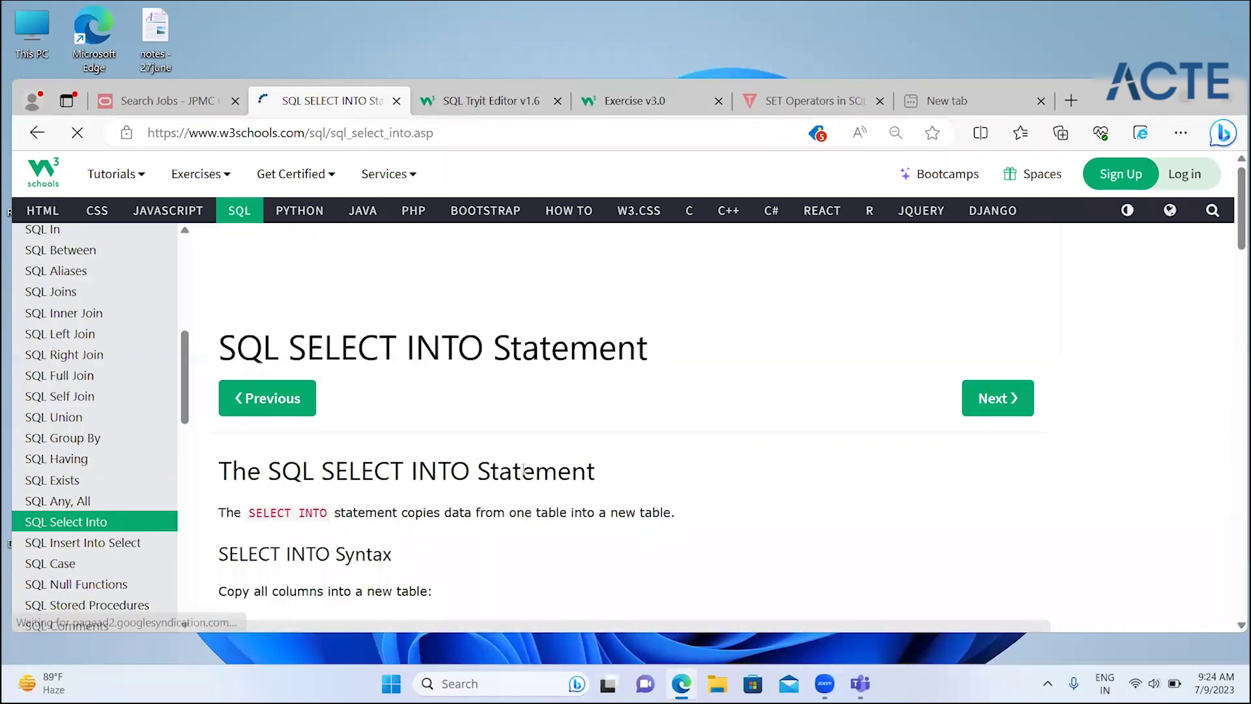
- Highlight the copy-all-columns line and the SELECT * INTO newtable, FROM and WHERE syntax lines
scroll(506, 510, down, 2)
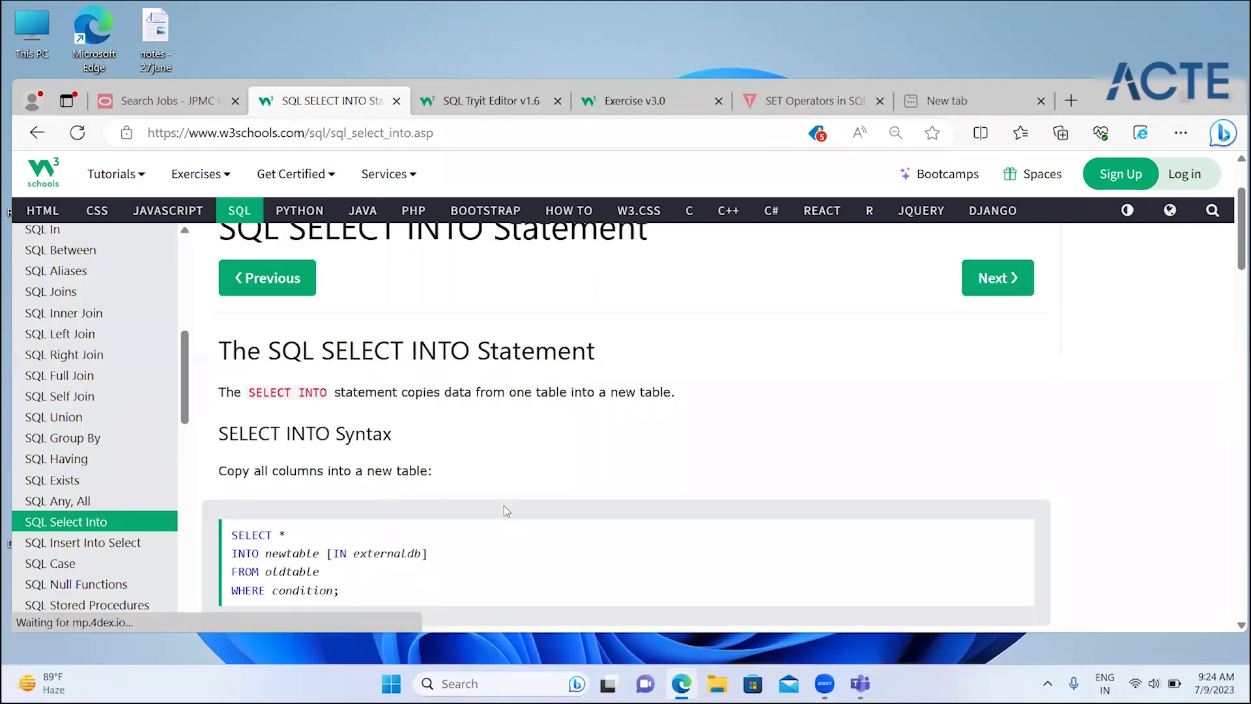
scroll(506, 510, down, 2)
scroll(506, 510, up, 1)
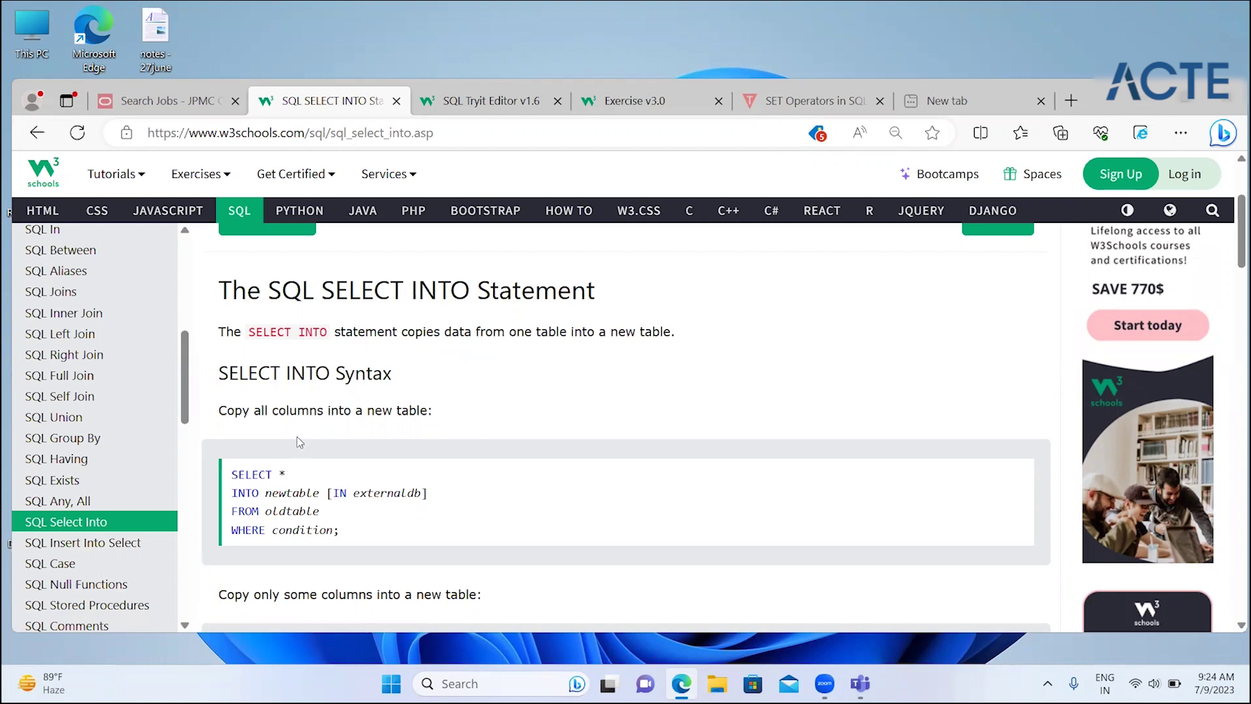
drag(228, 410, 446, 412)
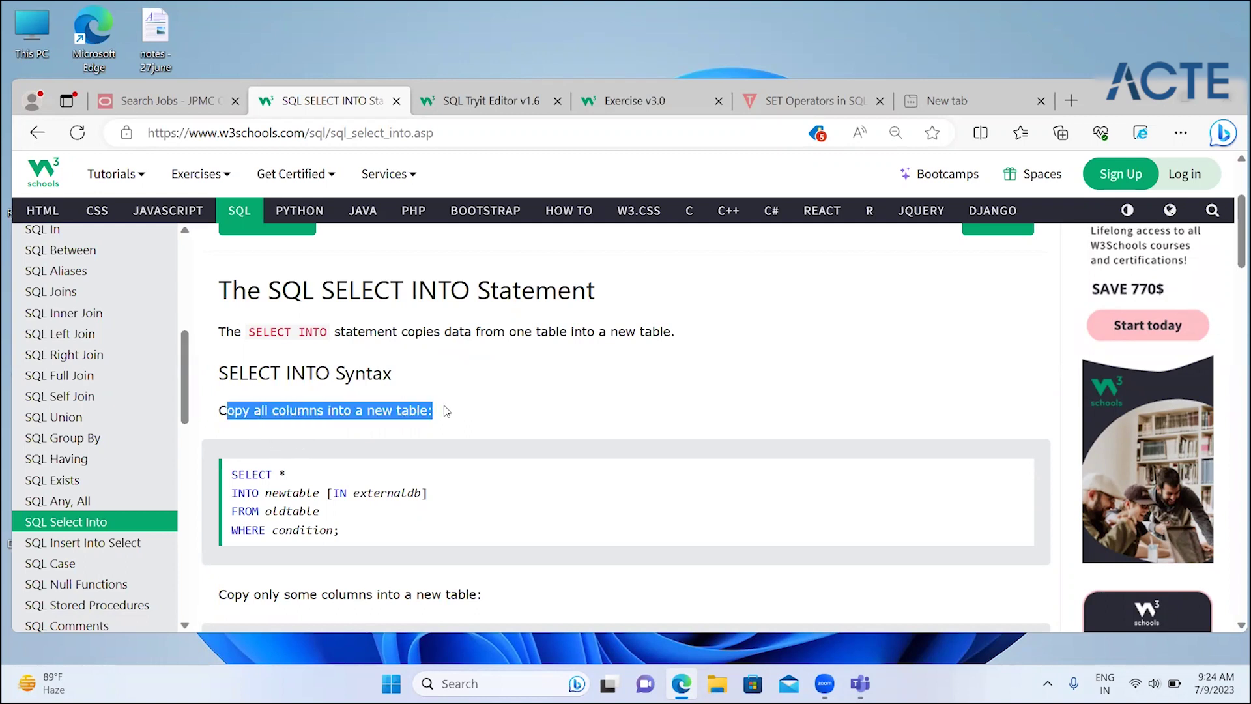
click(401, 445)
drag(237, 481, 320, 501)
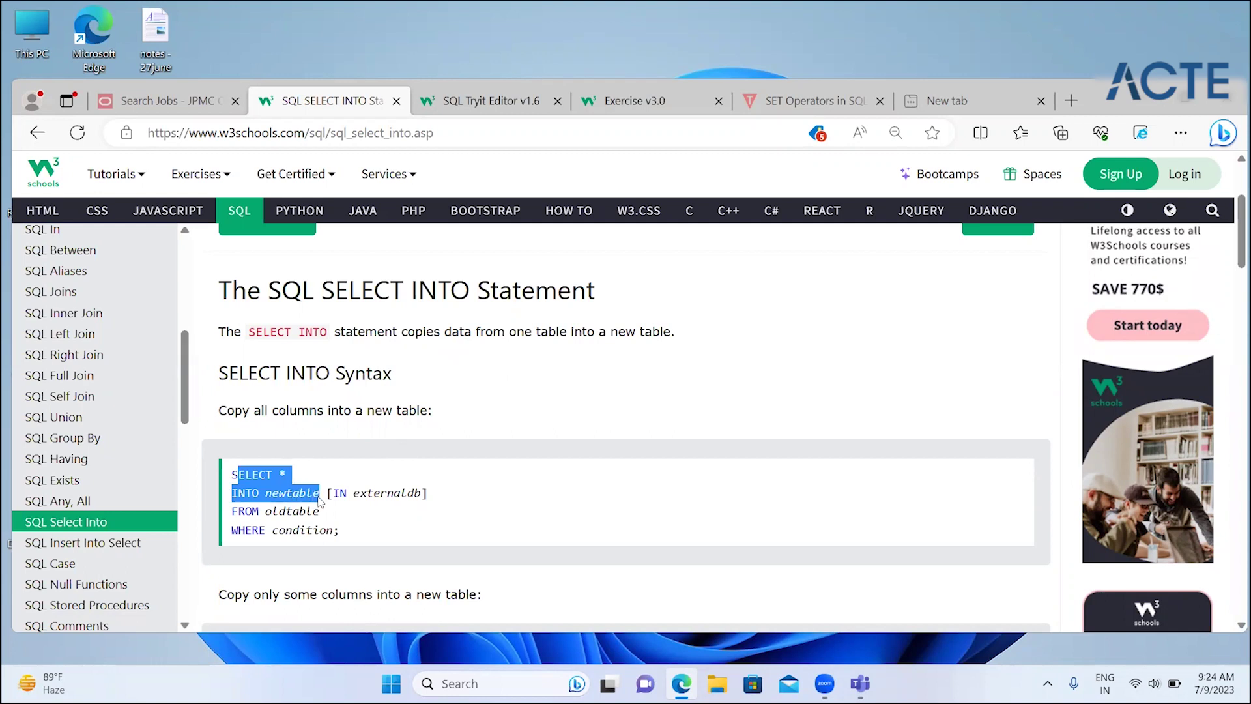
drag(245, 511, 337, 531)
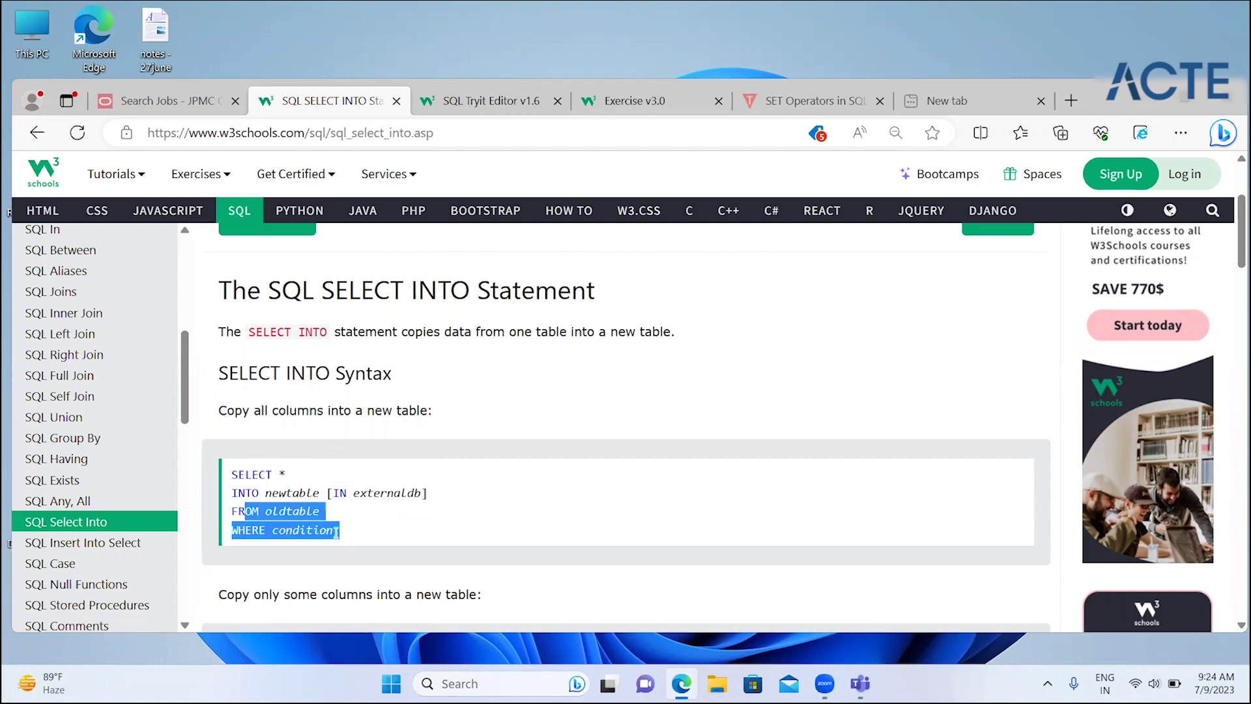
click(419, 551)
- Highlight the optional [IN externaldb] clause, then move down to the CustomersBackup2017 examples
scroll(419, 551, down, 3)
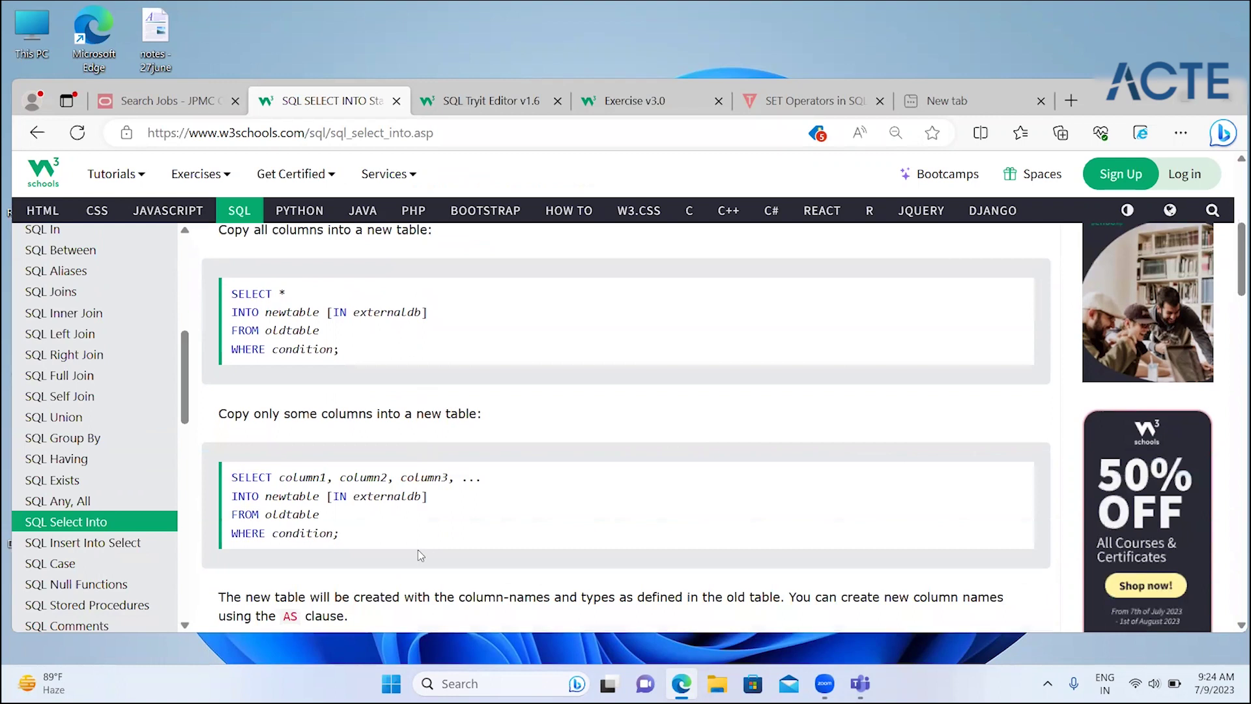
scroll(420, 555, down, 2)
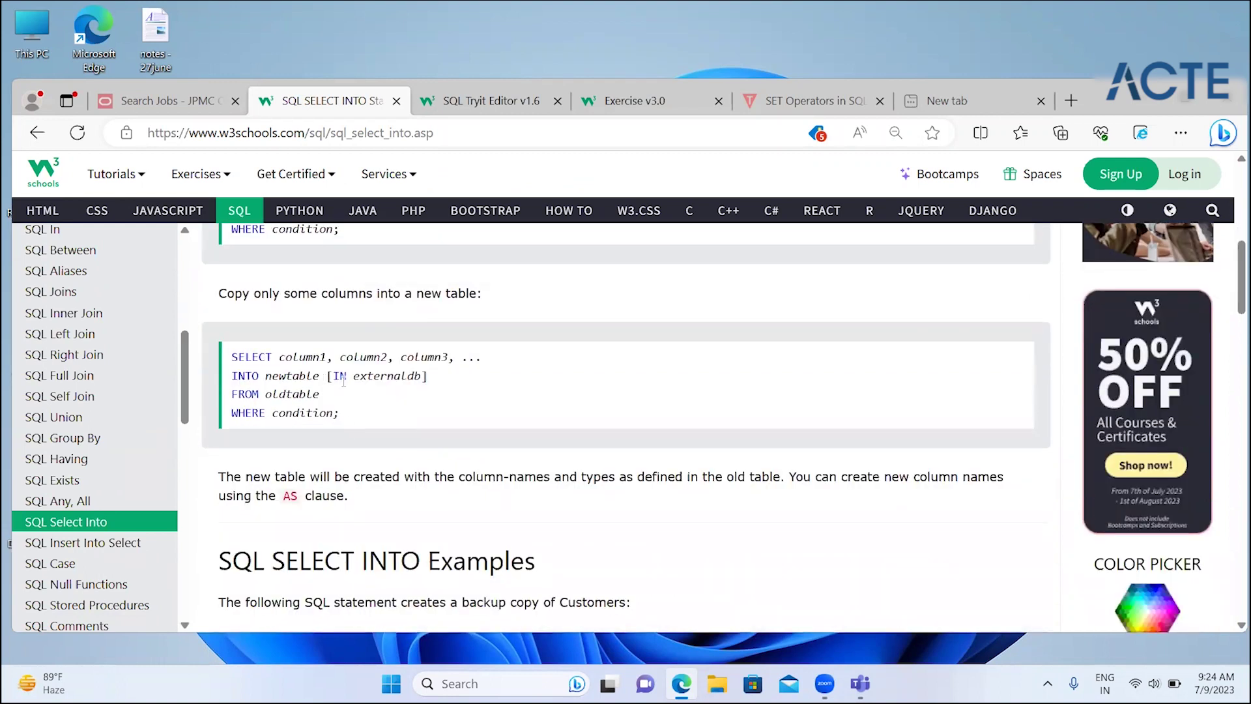
drag(324, 377, 443, 387)
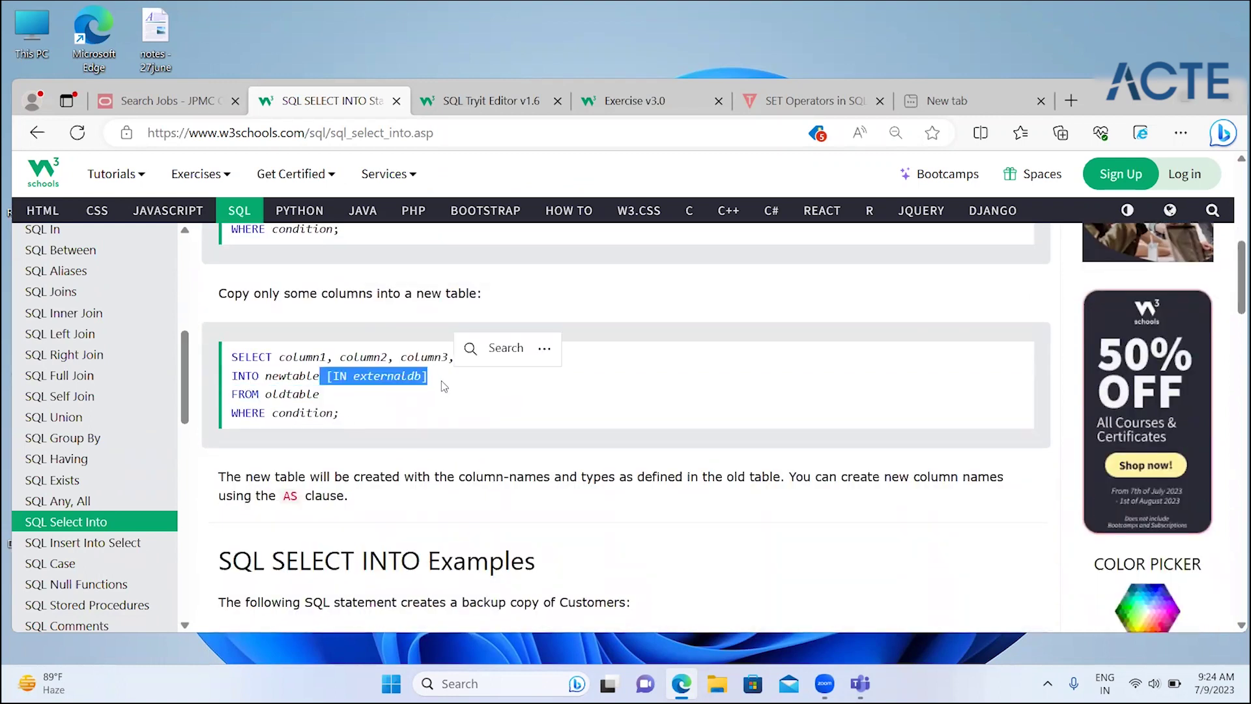
click(514, 483)
scroll(514, 484, down, 1)
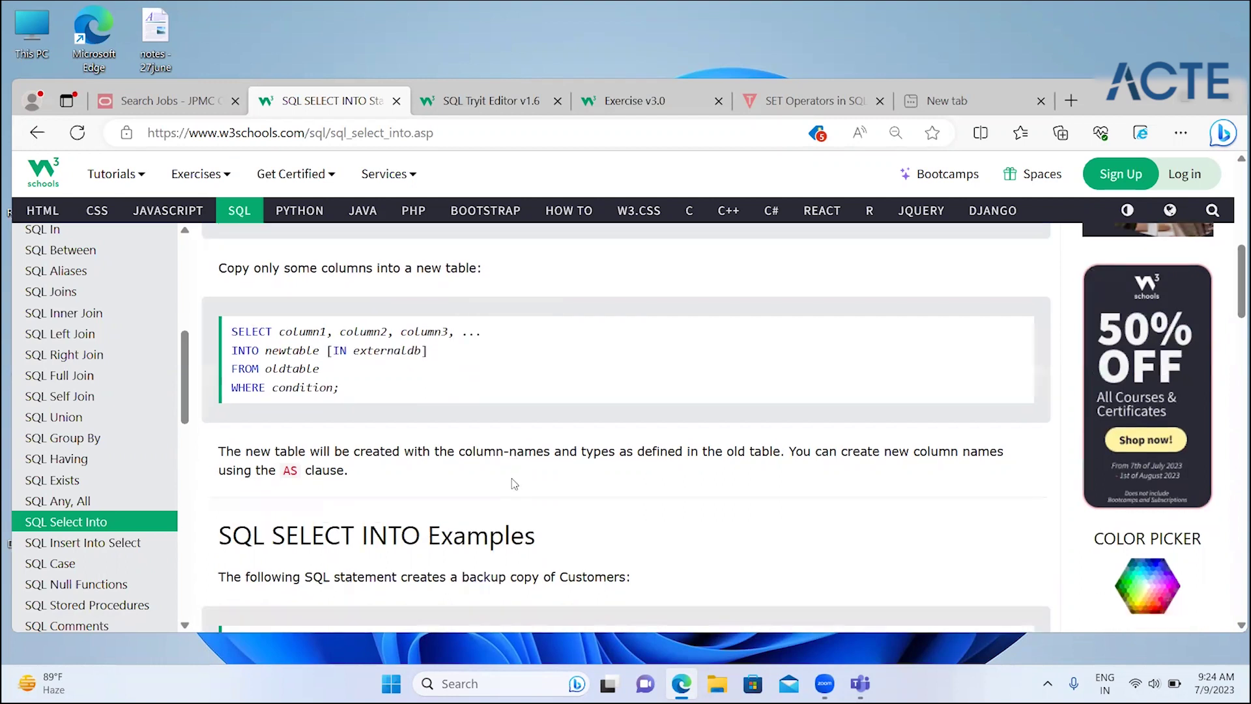
scroll(514, 482, down, 2)
scroll(512, 478, down, 1)
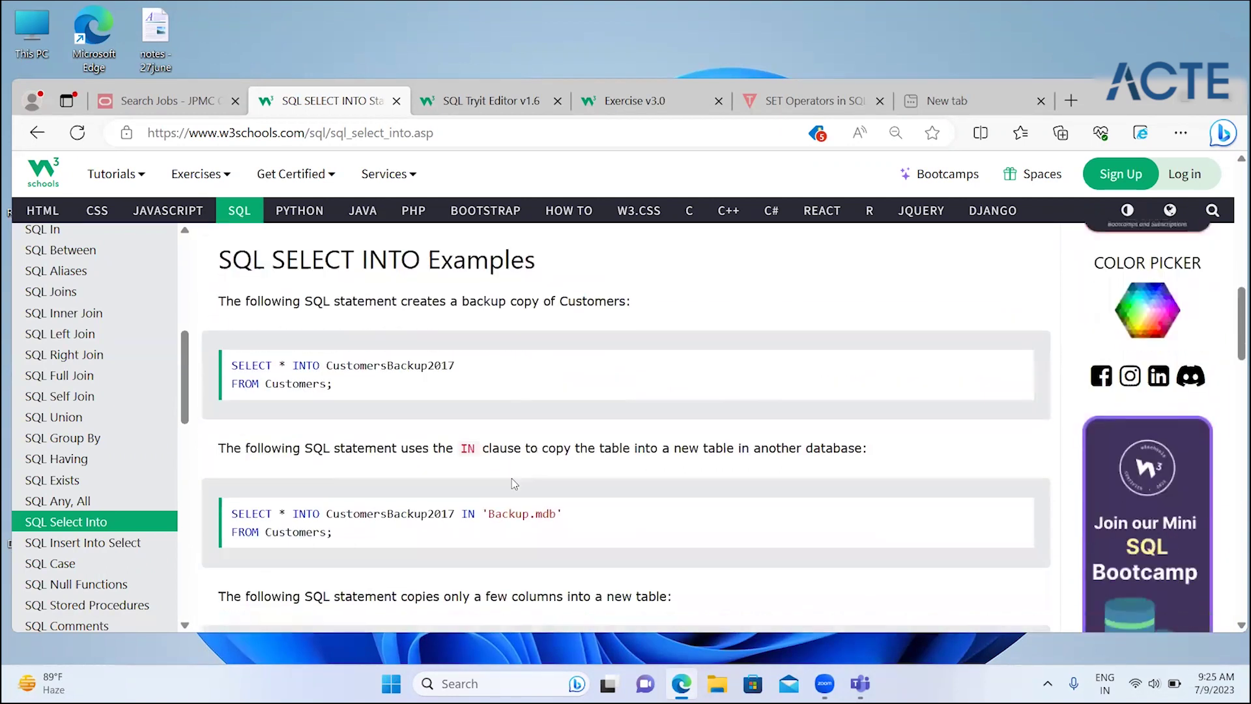
scroll(511, 478, down, 1)
scroll(352, 257, up, 1)
double_click(319, 386)
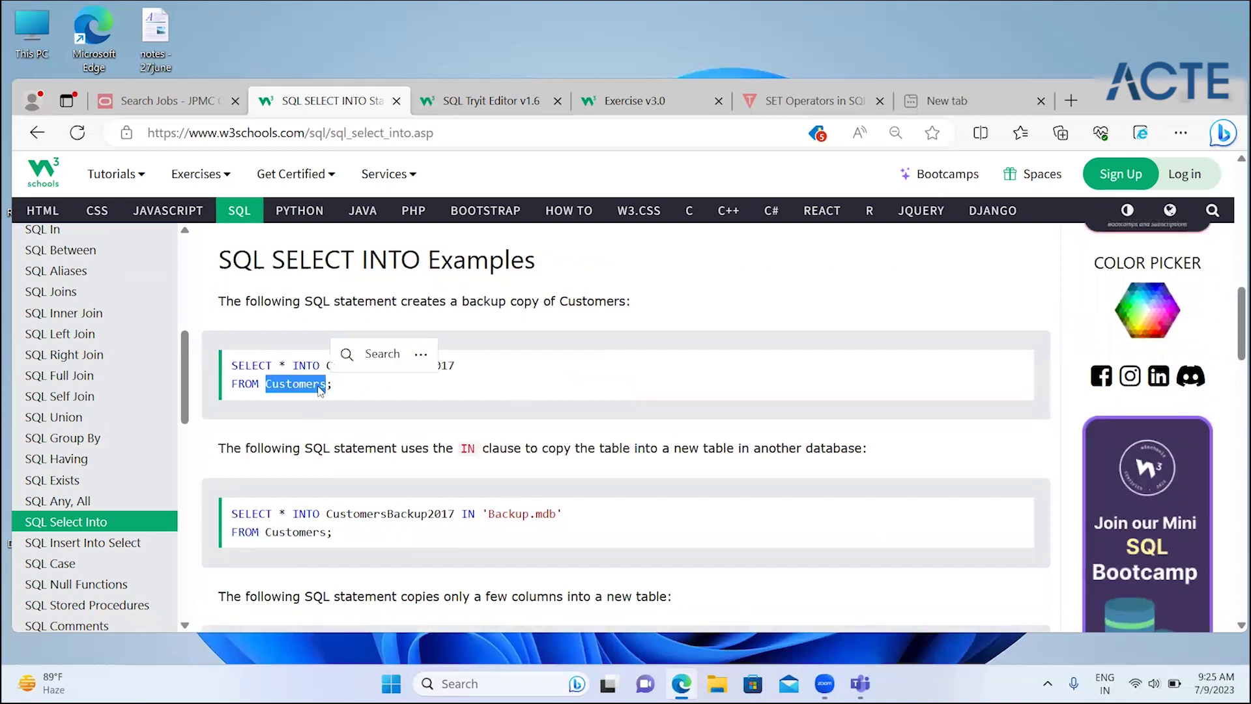
click(481, 367)
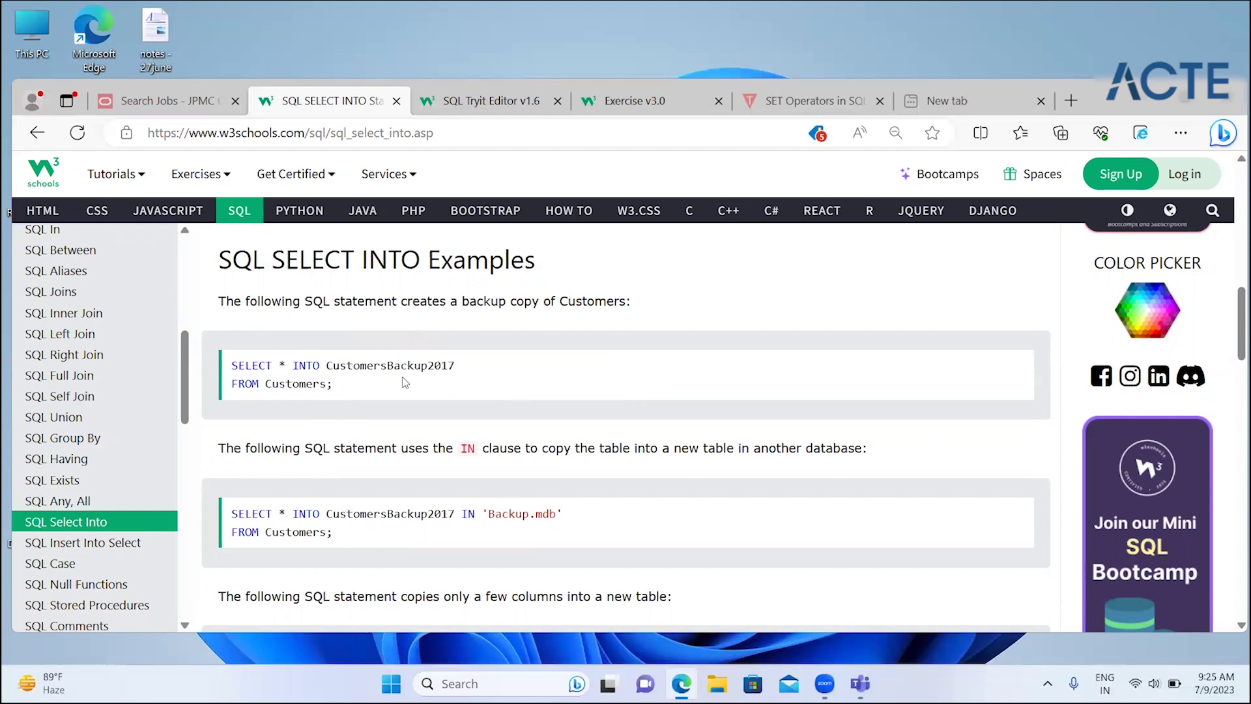
double_click(419, 365)
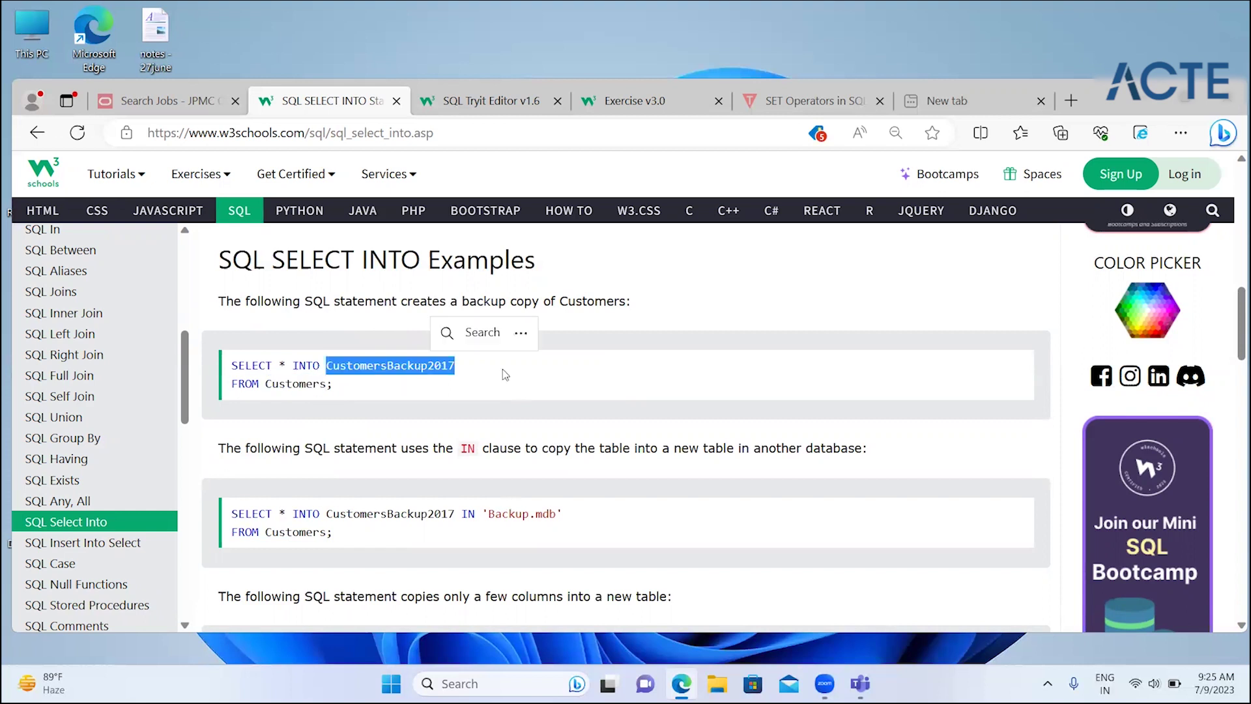
click(494, 383)
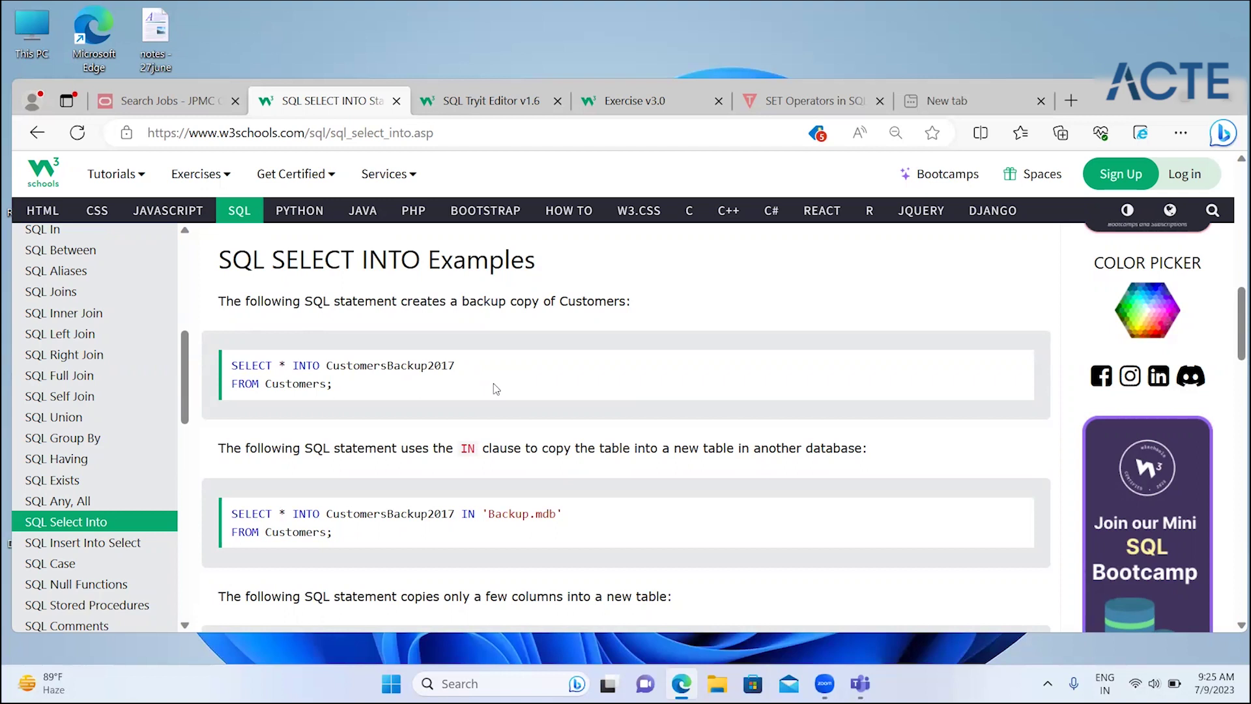
double_click(292, 384)
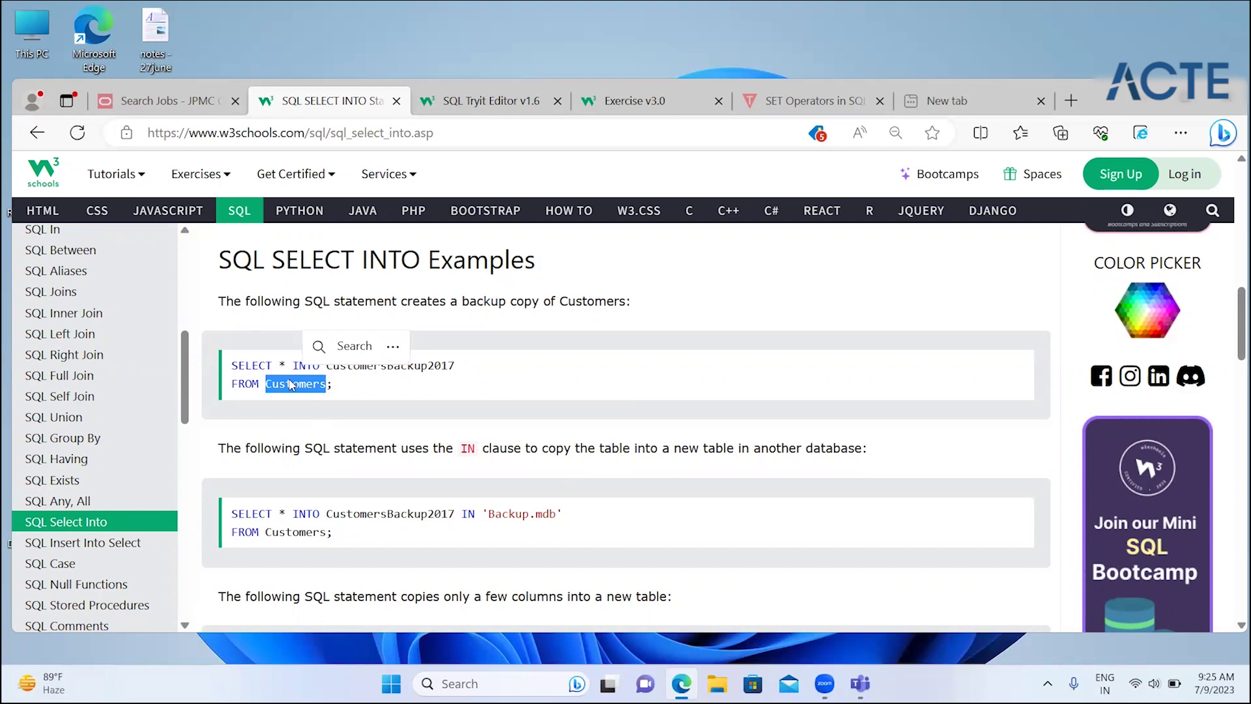
click(417, 390)
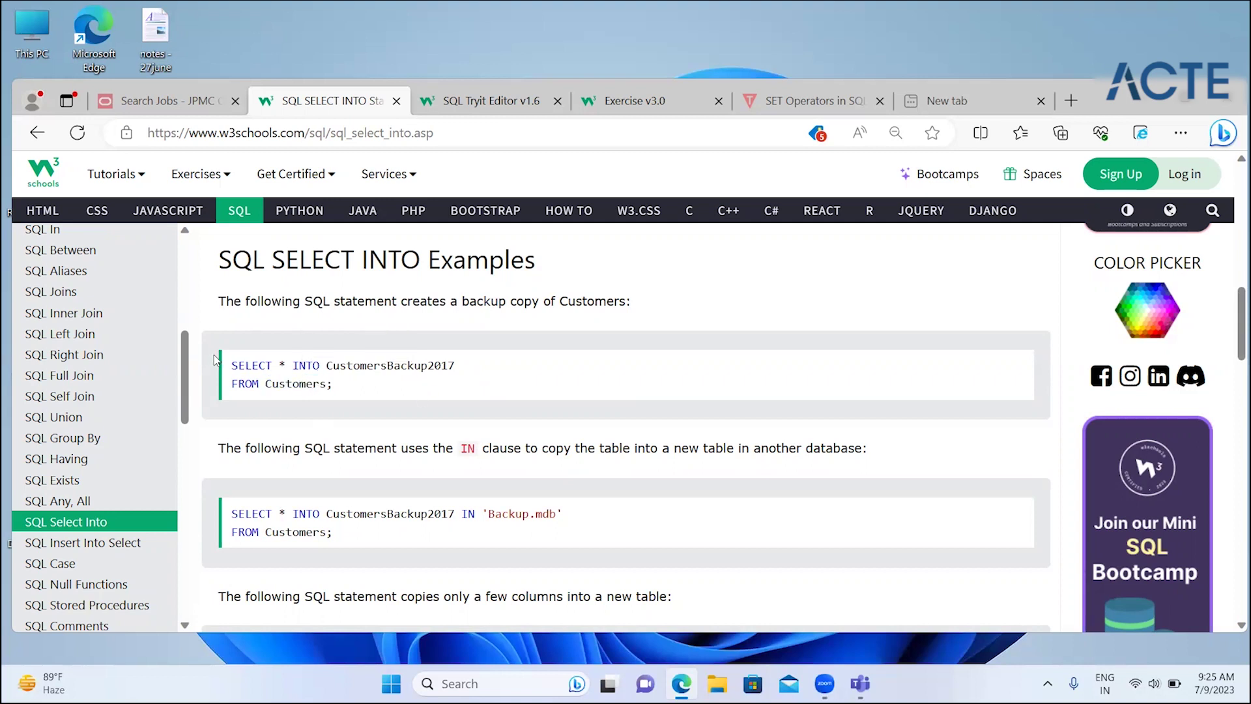
drag(231, 366, 321, 368)
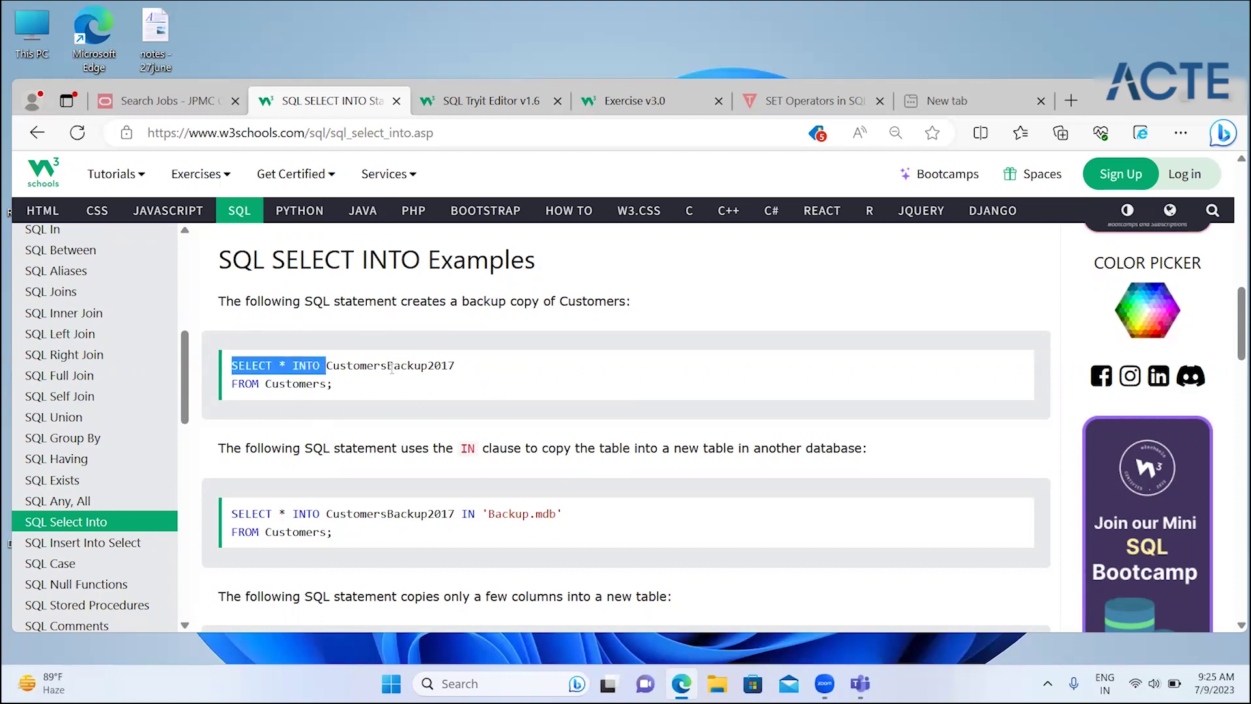
double_click(389, 367)
mouse_move(230, 391)
mouse_down()
mouse_move(368, 415)
mouse_move(358, 453)
mouse_up()
click(616, 456)
scroll(615, 462, down, 1)
scroll(614, 461, down, 2)
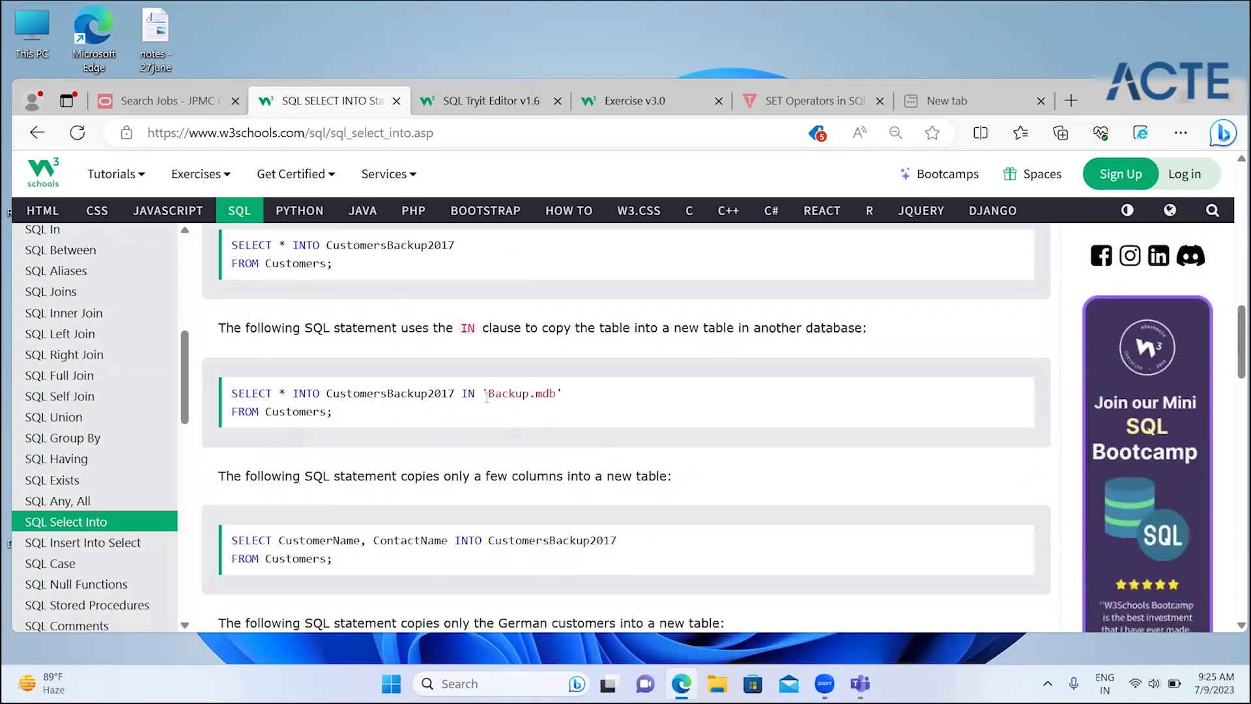
drag(493, 397, 576, 403)
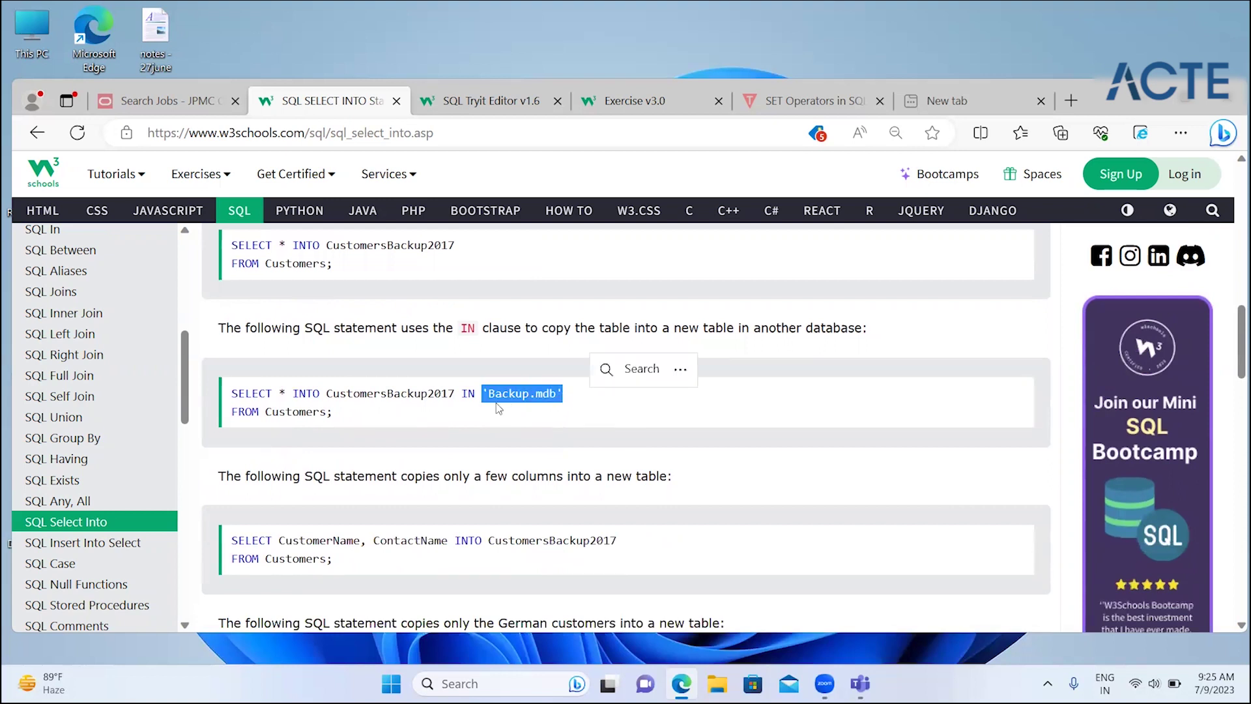
click(464, 395)
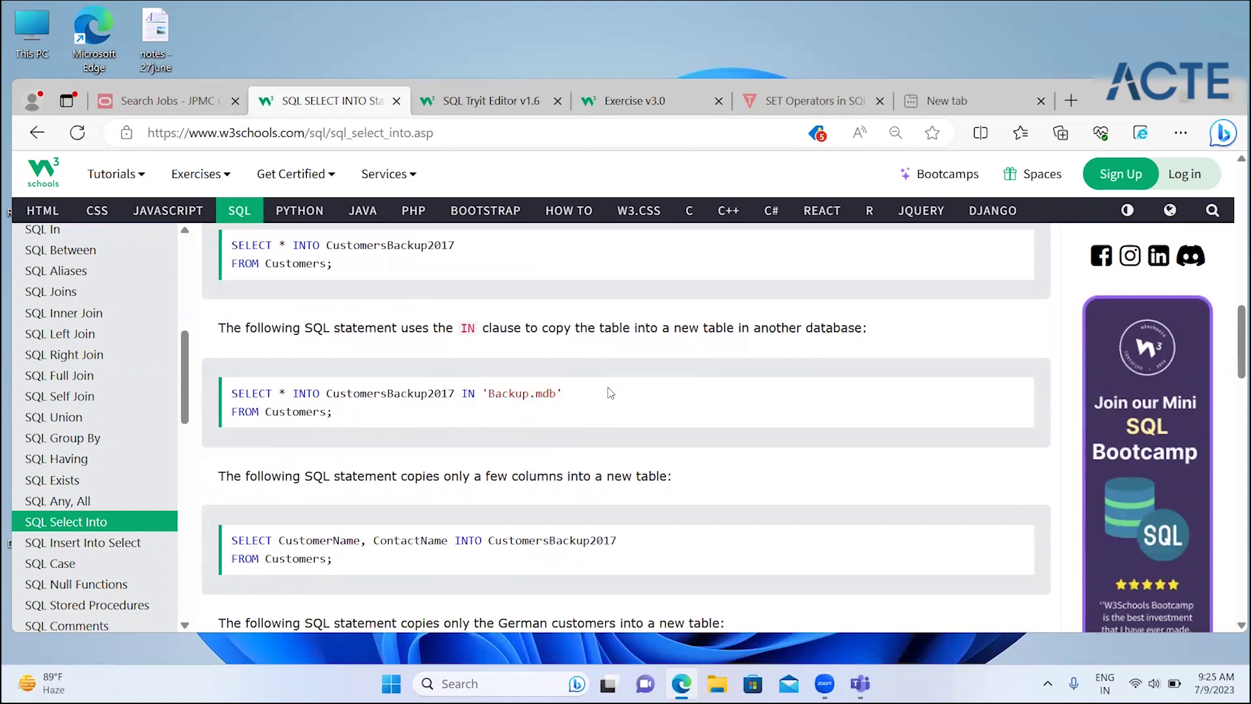
drag(610, 391, 460, 395)
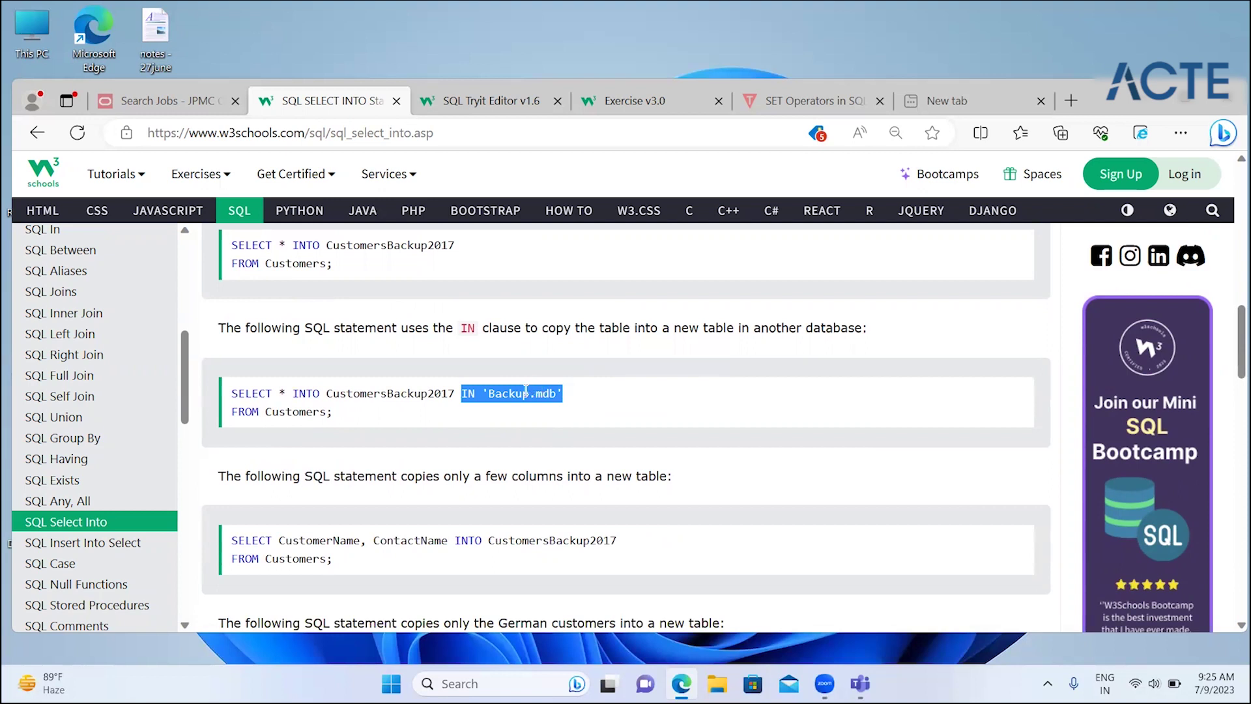
click(403, 392)
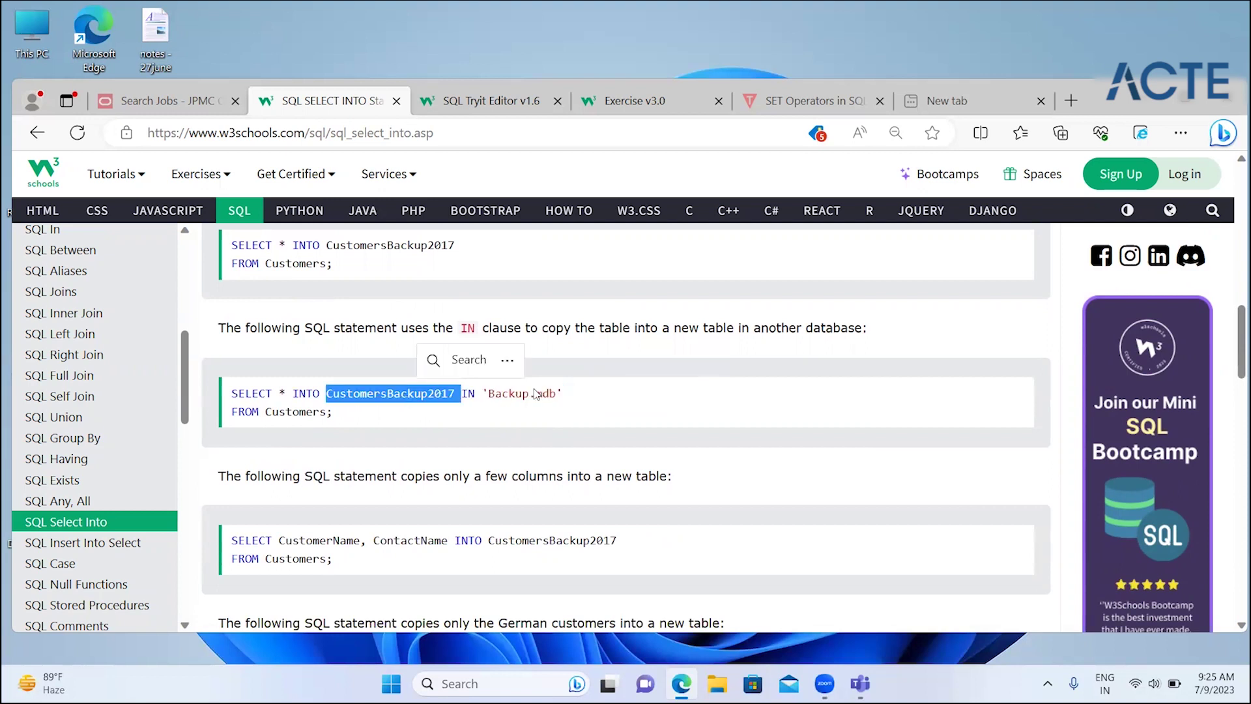
double_click(532, 395)
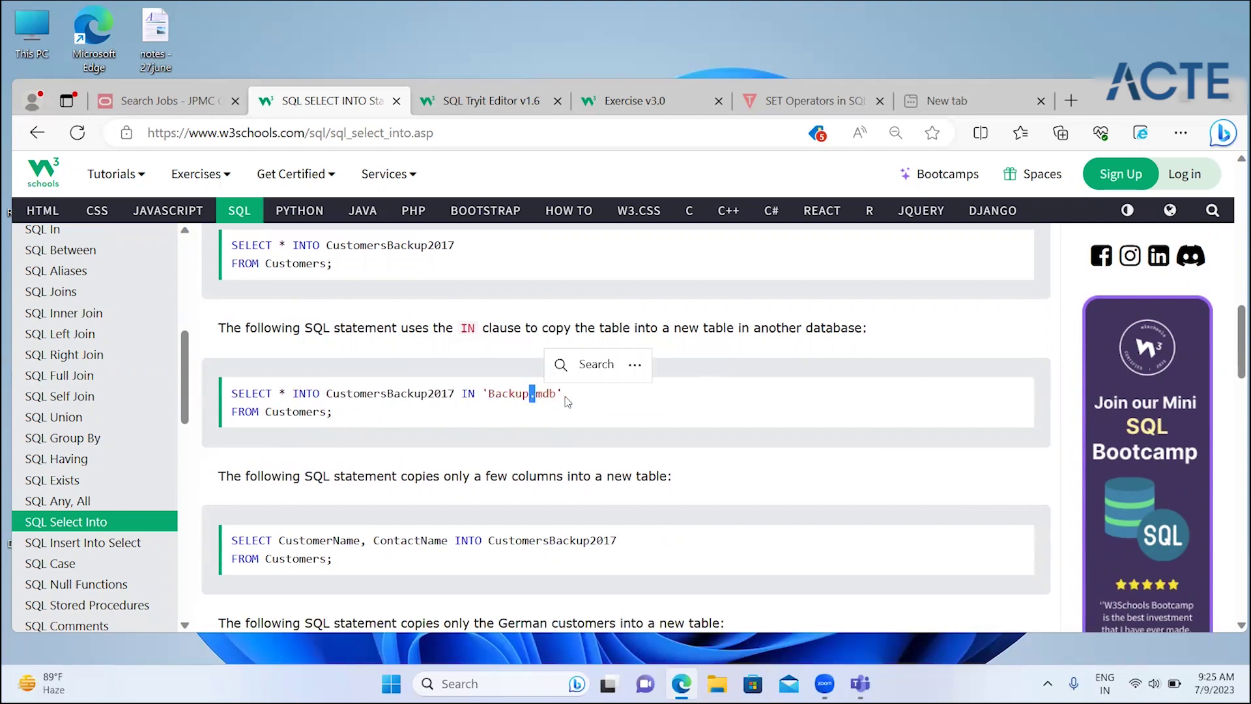
drag(563, 397, 478, 399)
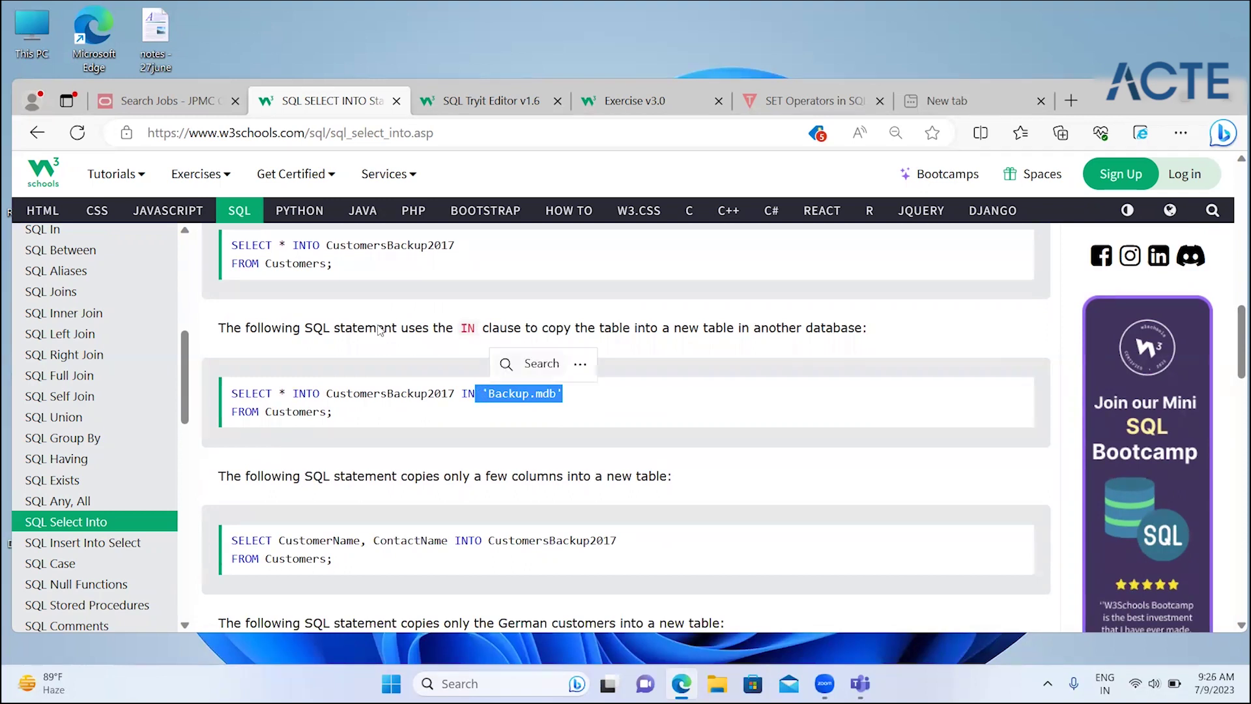
click(401, 326)
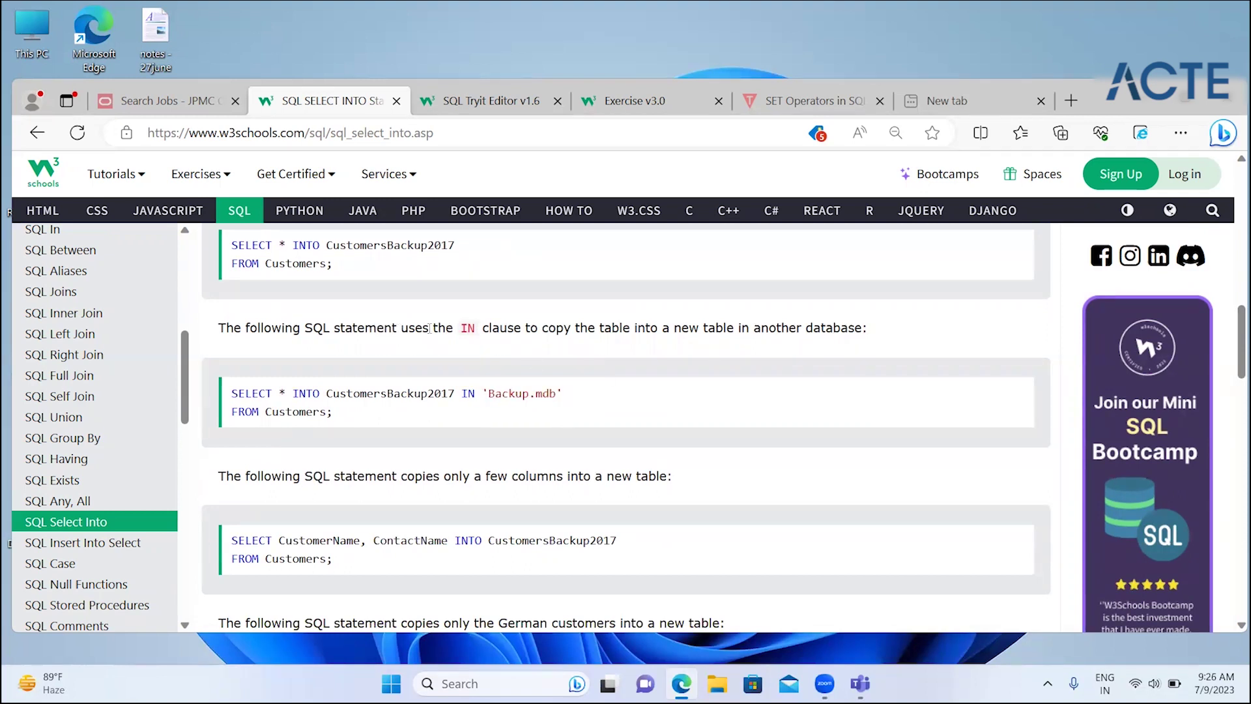
mouse_move(424, 327)
mouse_down()
mouse_move(741, 337)
mouse_move(533, 461)
mouse_up()
- Highlight the few-columns example description and its ContactName column
scroll(533, 461, down, 2)
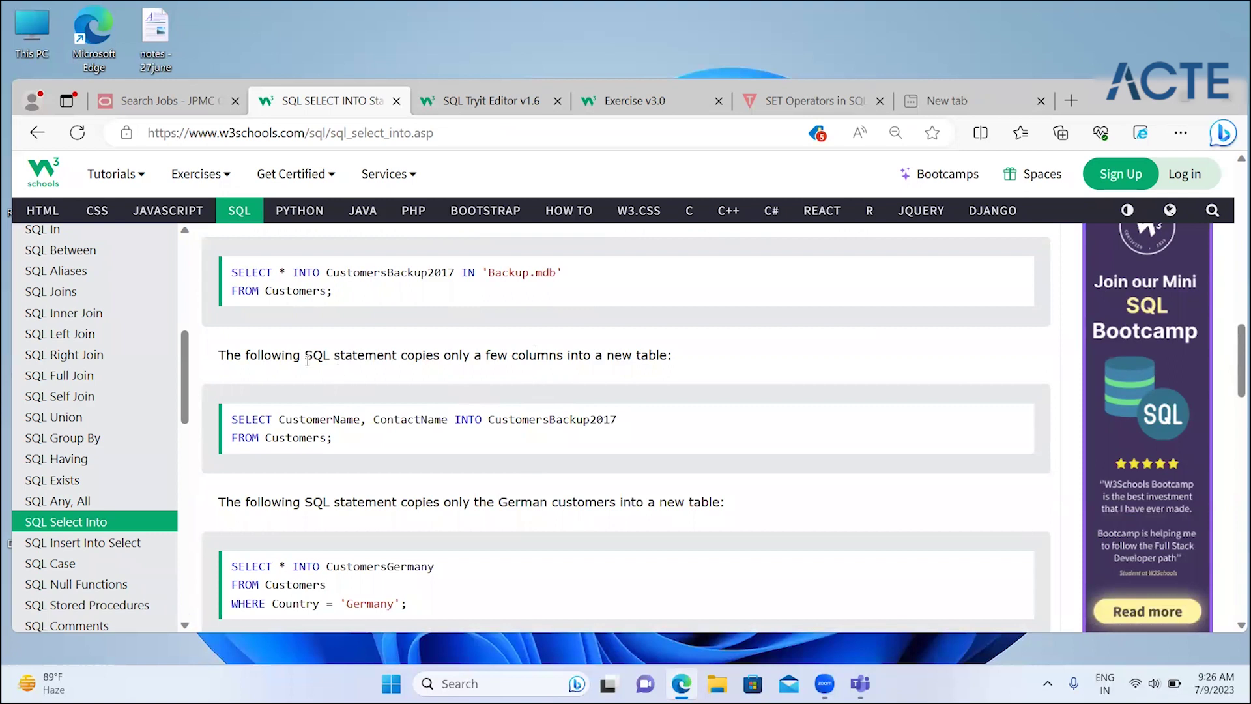
mouse_move(282, 355)
mouse_down()
mouse_move(595, 357)
mouse_move(442, 421)
mouse_up()
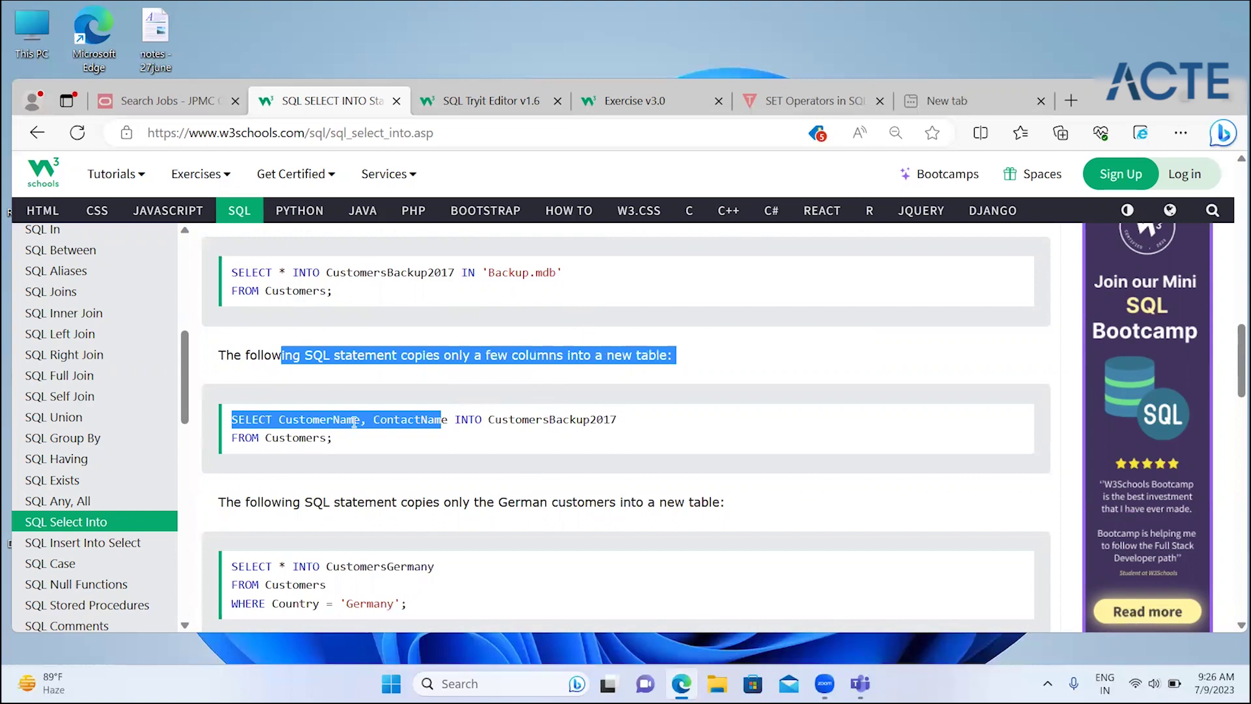
click(354, 422)
double_click(376, 422)
click(400, 524)
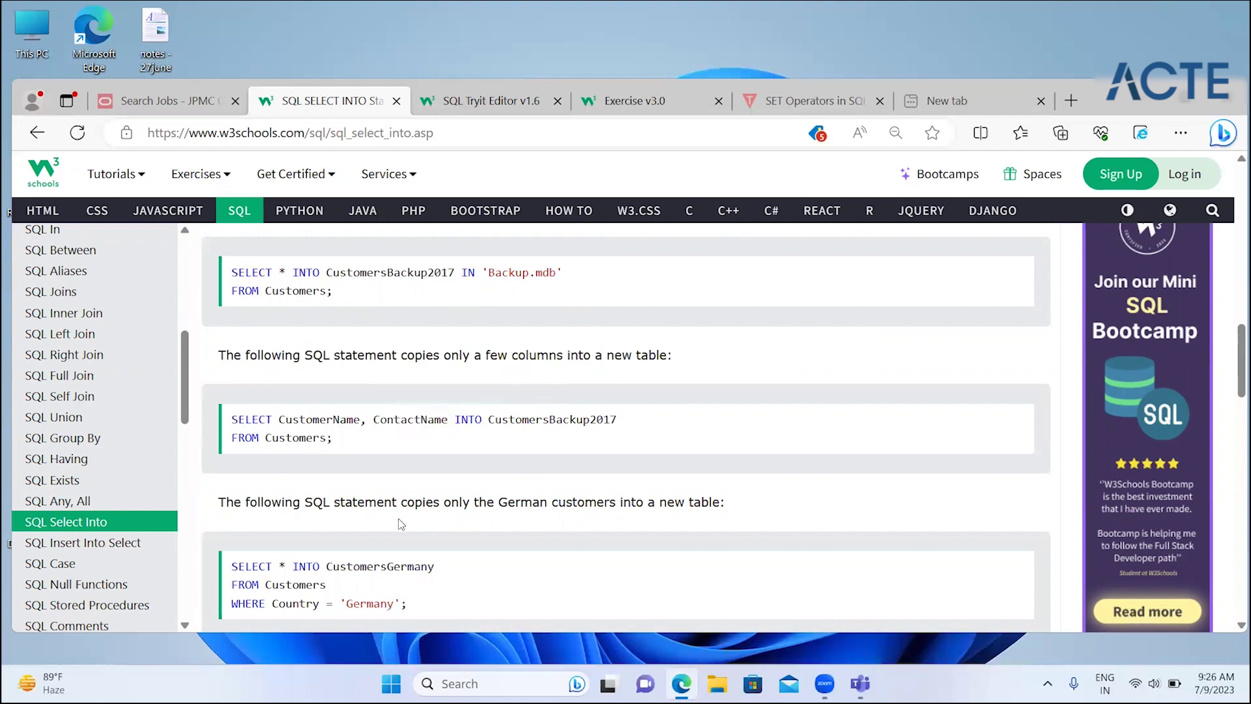
- Highlight the German customers example and its Country = 'Germany' condition, then continue to the multi-table example
scroll(400, 525, down, 2)
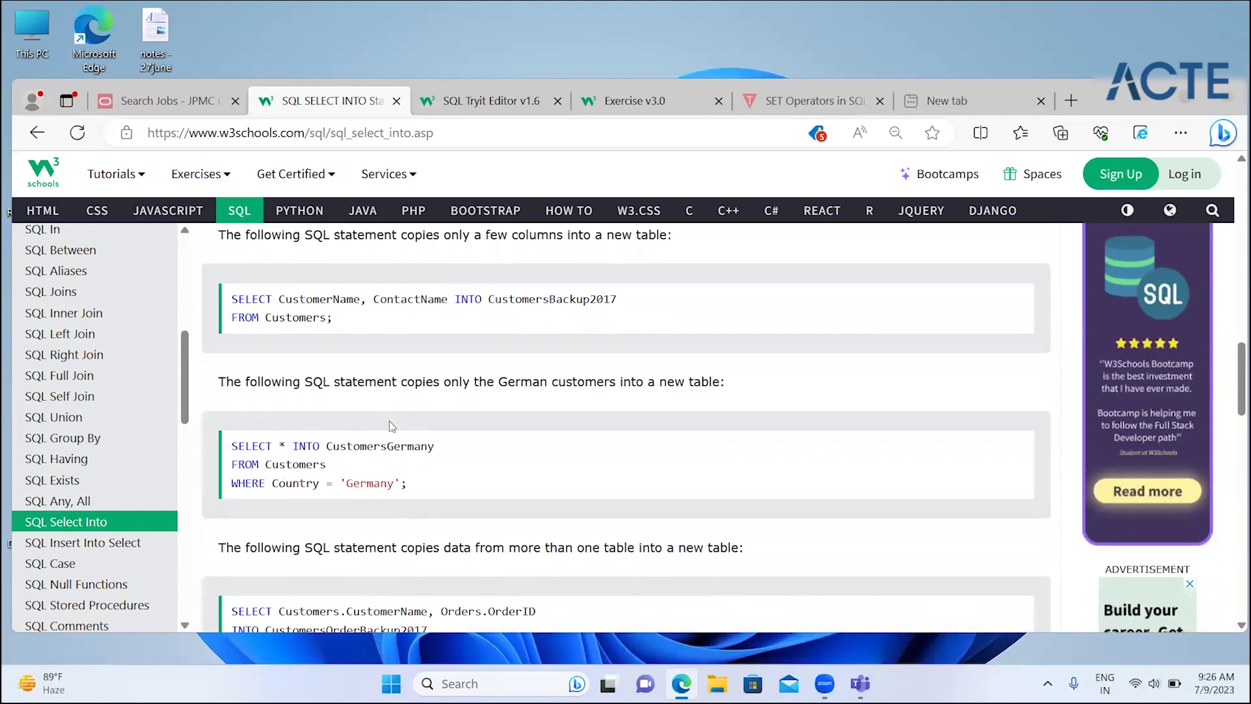
drag(396, 382, 434, 449)
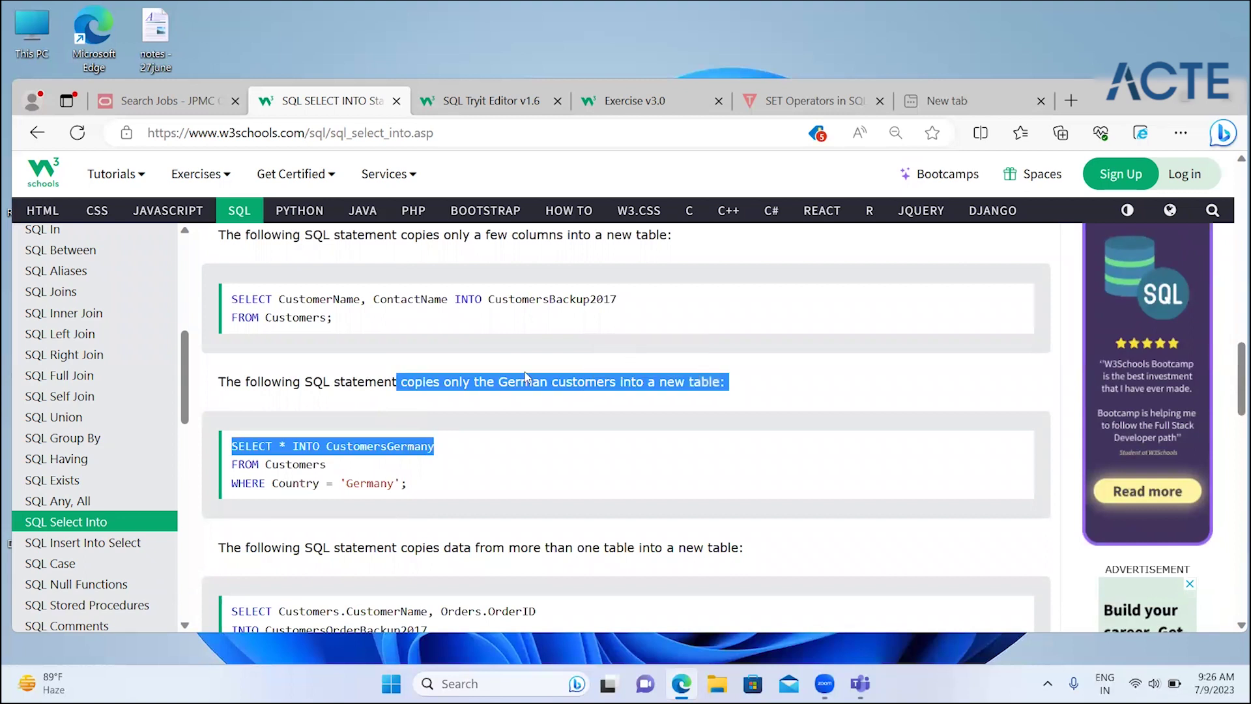
drag(273, 483, 403, 482)
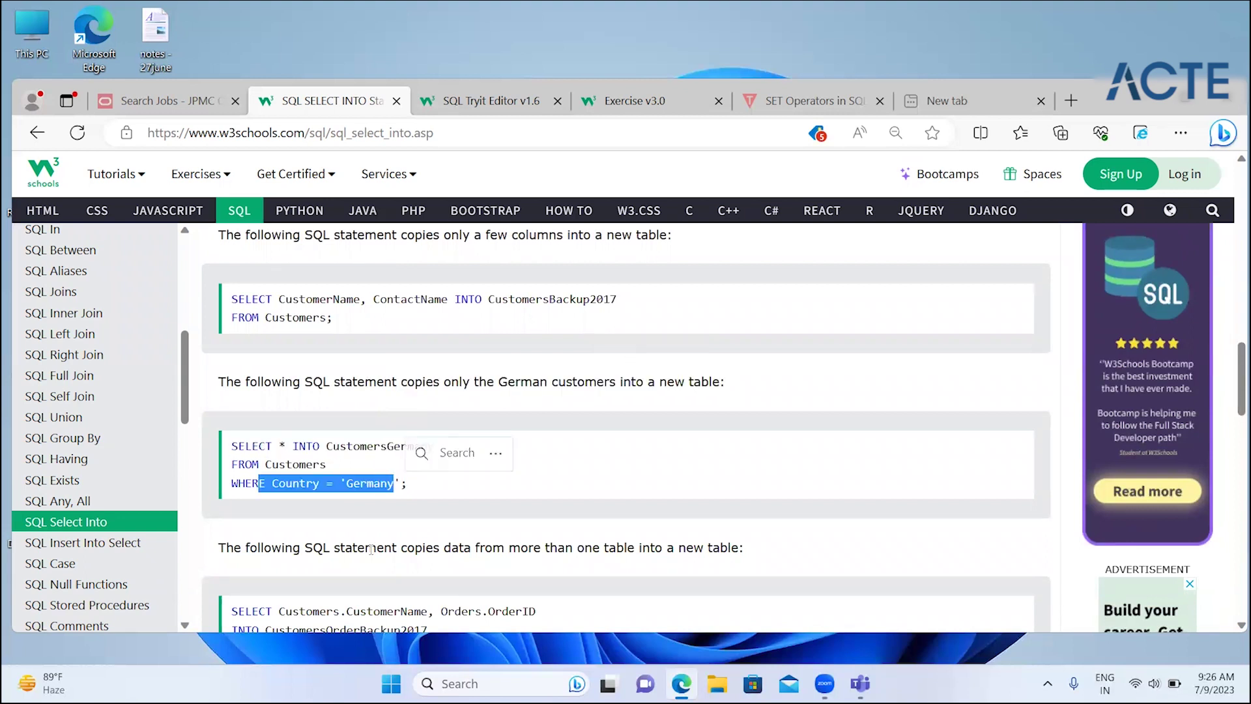
click(370, 550)
scroll(370, 551, down, 3)
scroll(371, 550, down, 2)
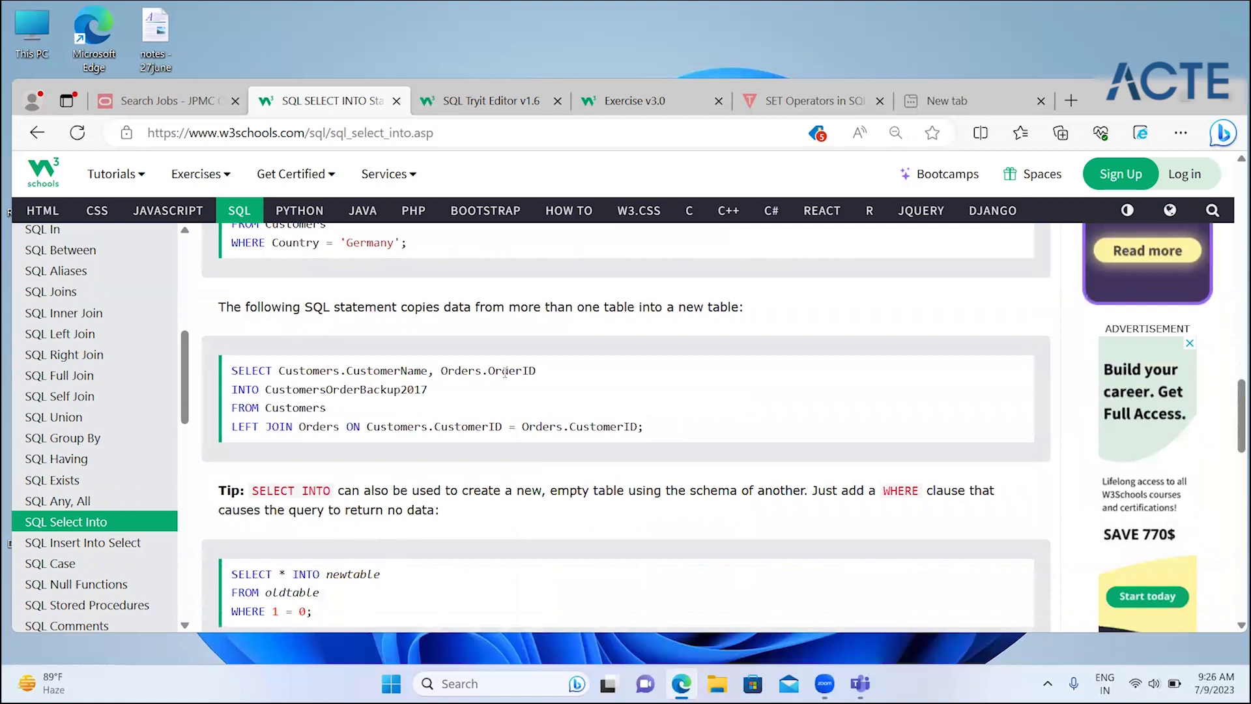
double_click(466, 306)
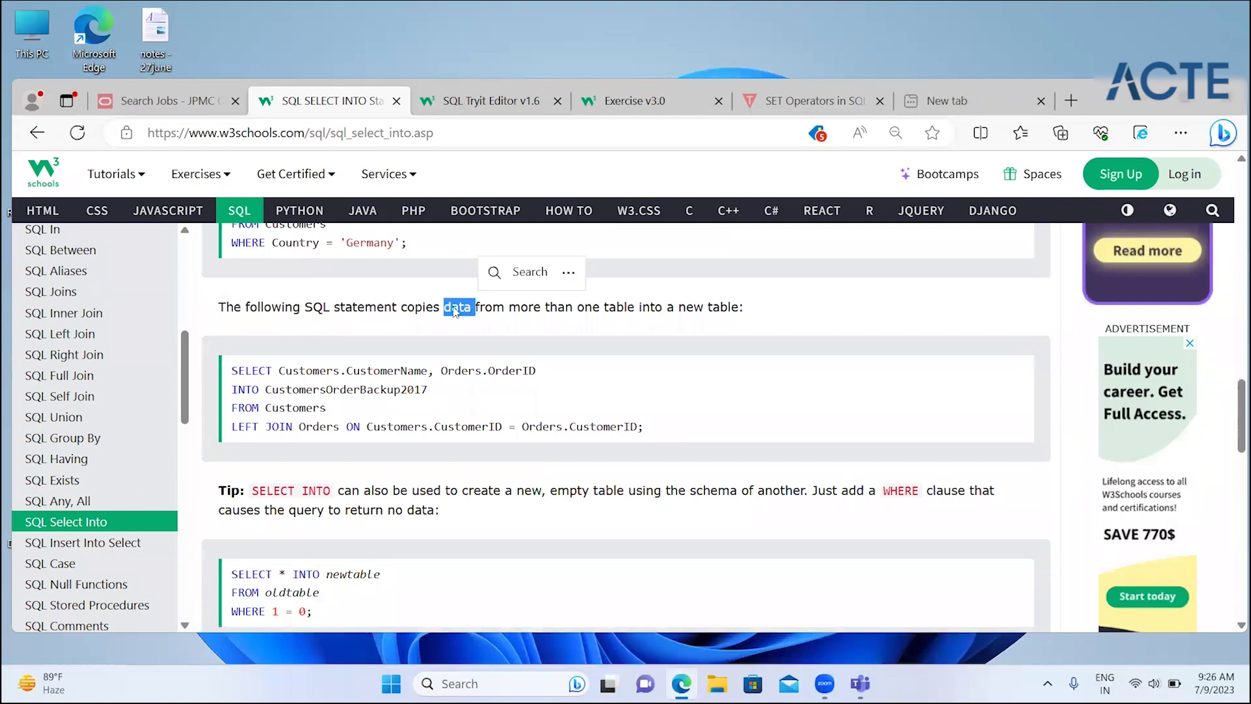
click(580, 339)
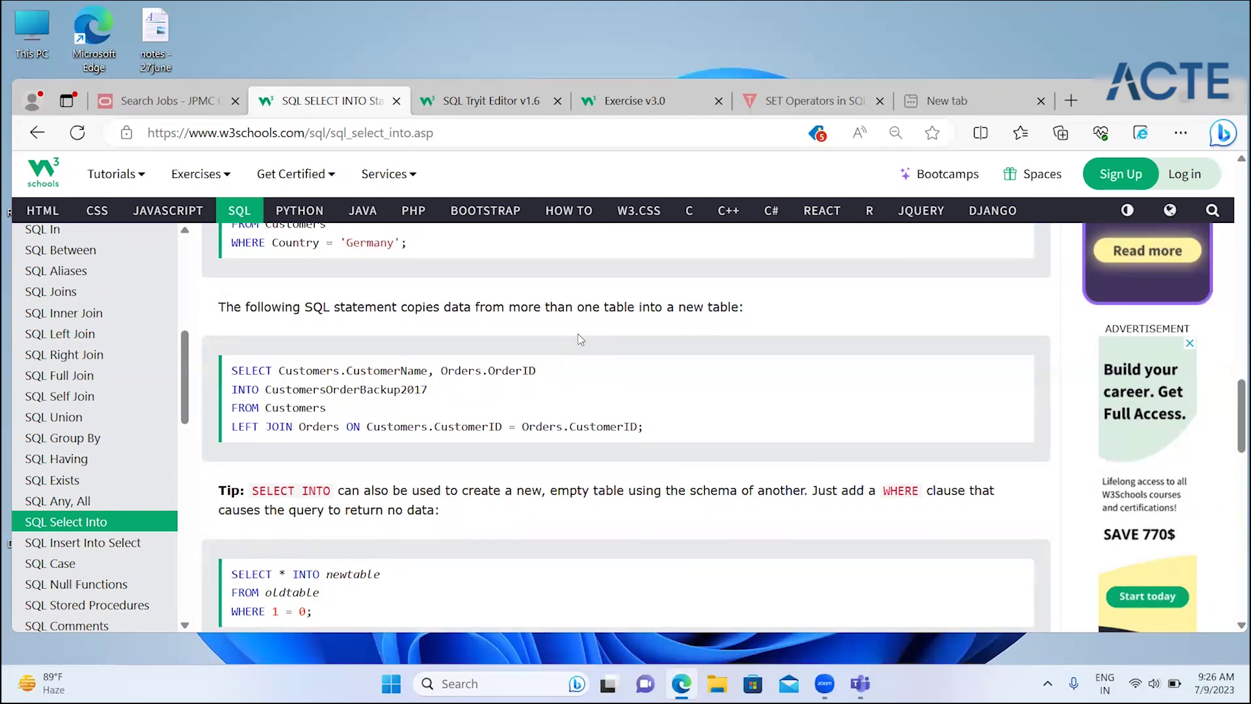
double_click(356, 371)
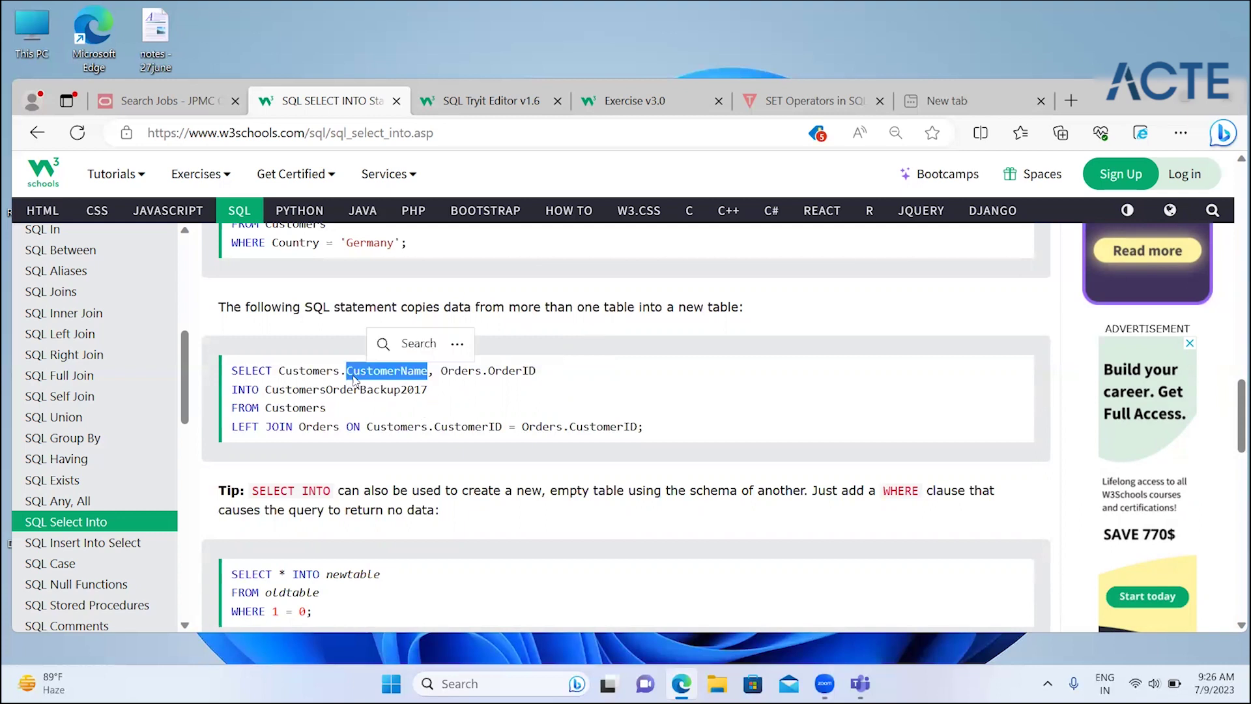
click(329, 407)
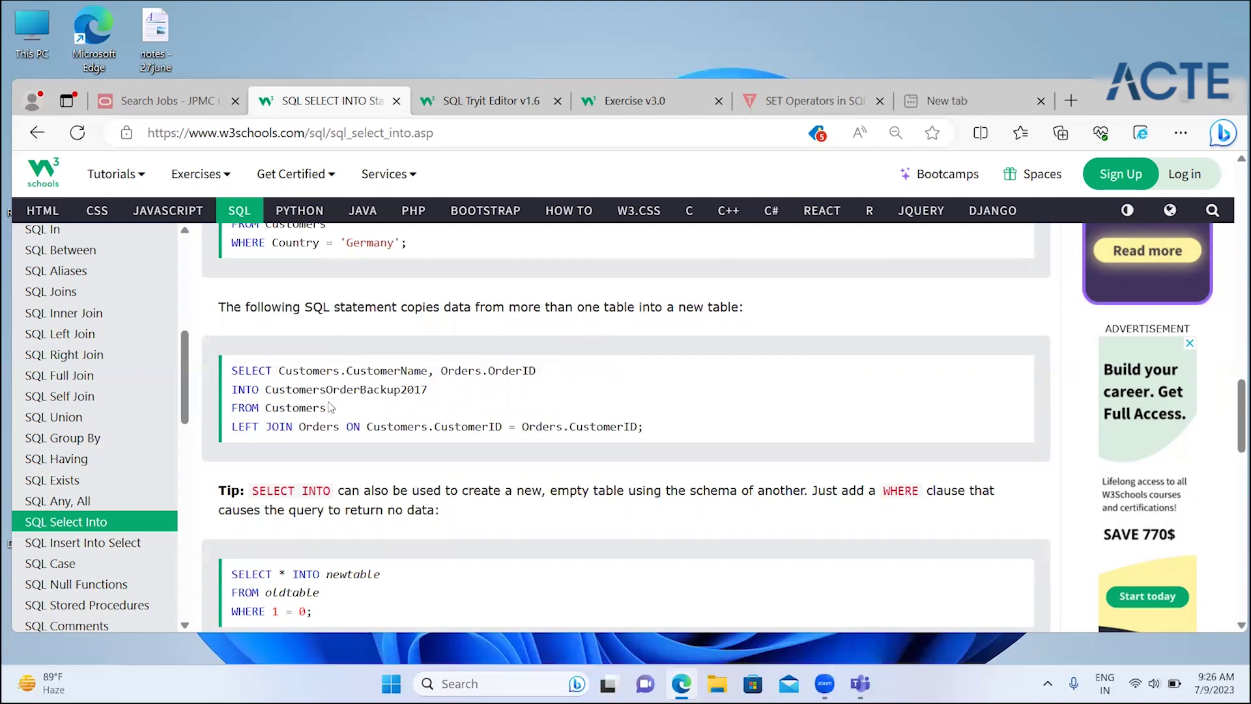
scroll(329, 407, down, 2)
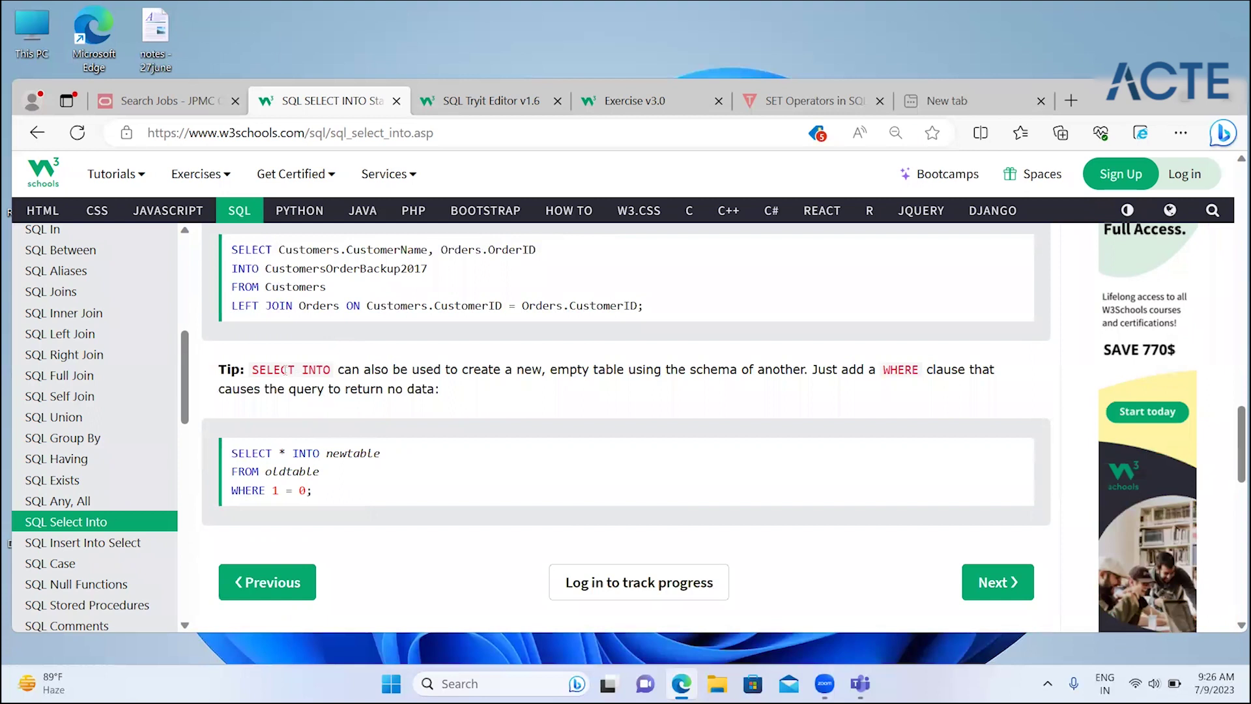
- Highlight the empty-table tip and its WHERE 1 = 0 line, then scroll the sidebar toward Insert Into Select
drag(282, 369, 547, 380)
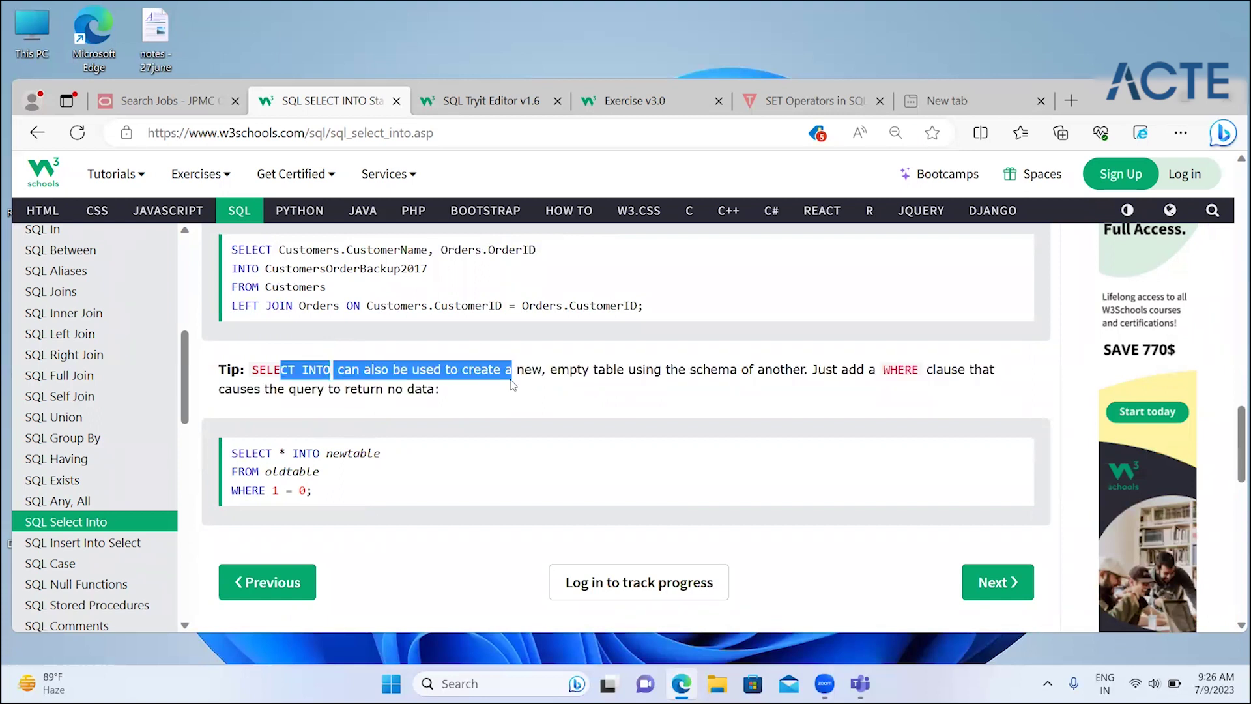
click(547, 380)
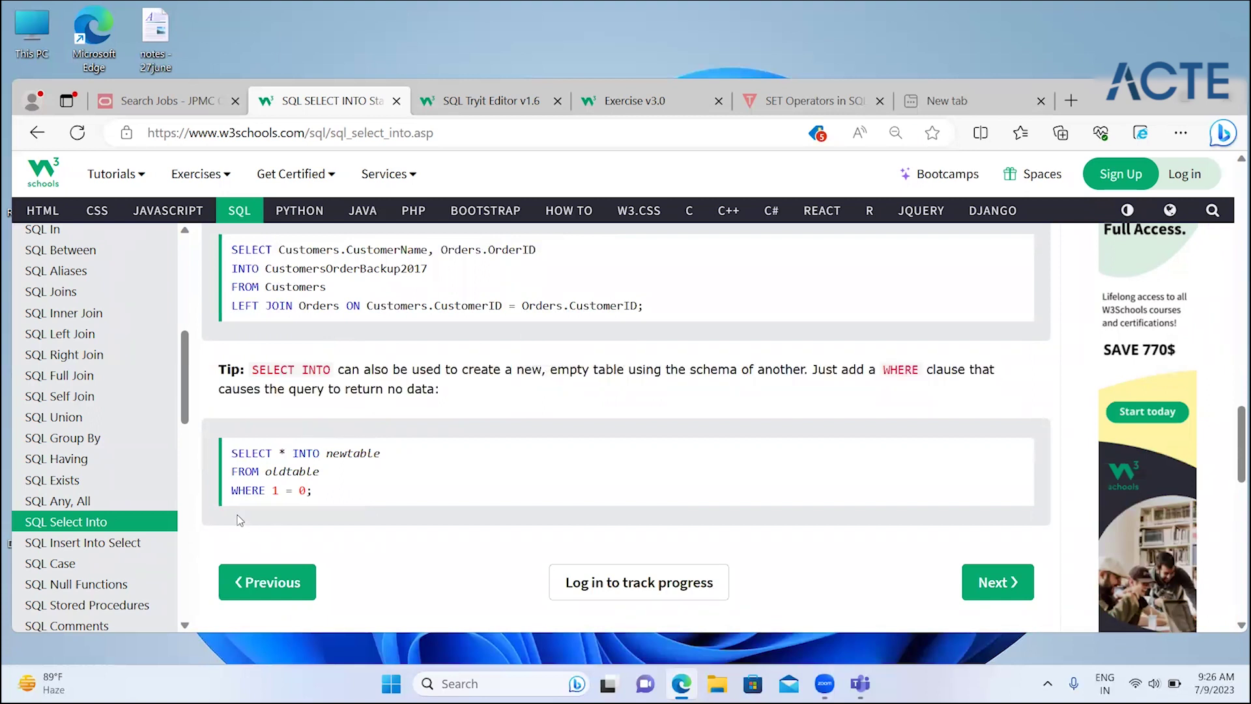
drag(234, 495, 352, 495)
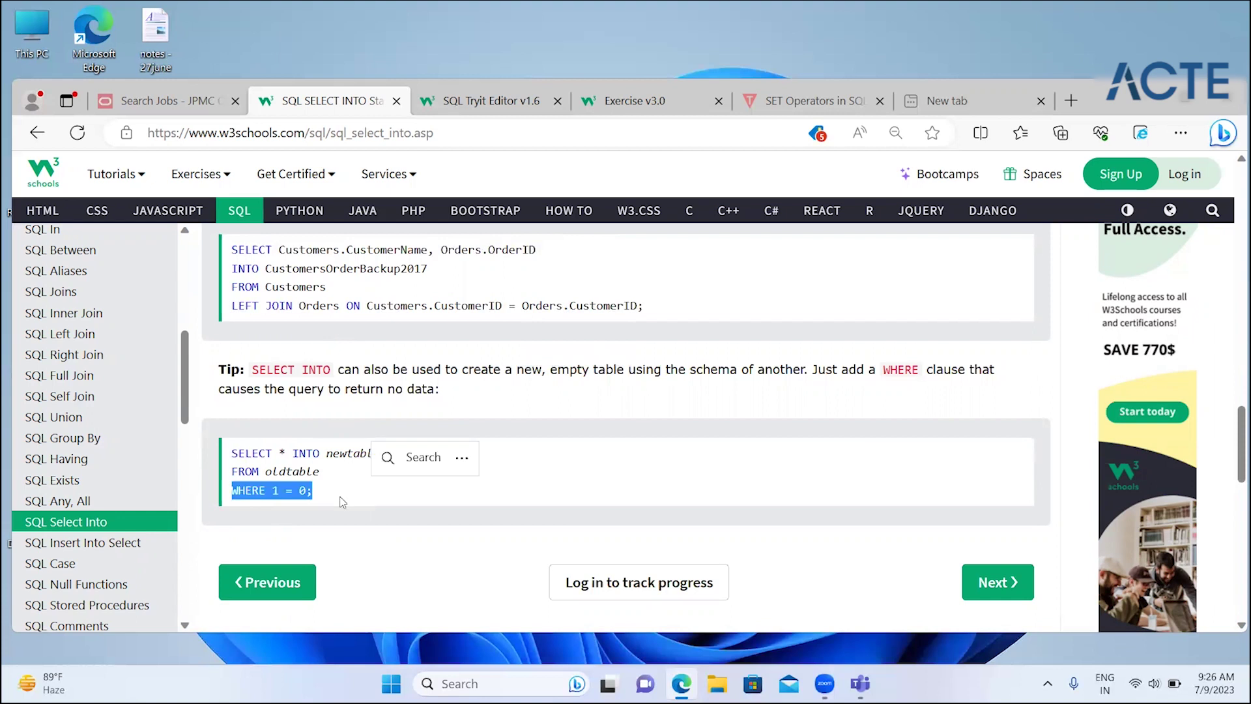
click(276, 495)
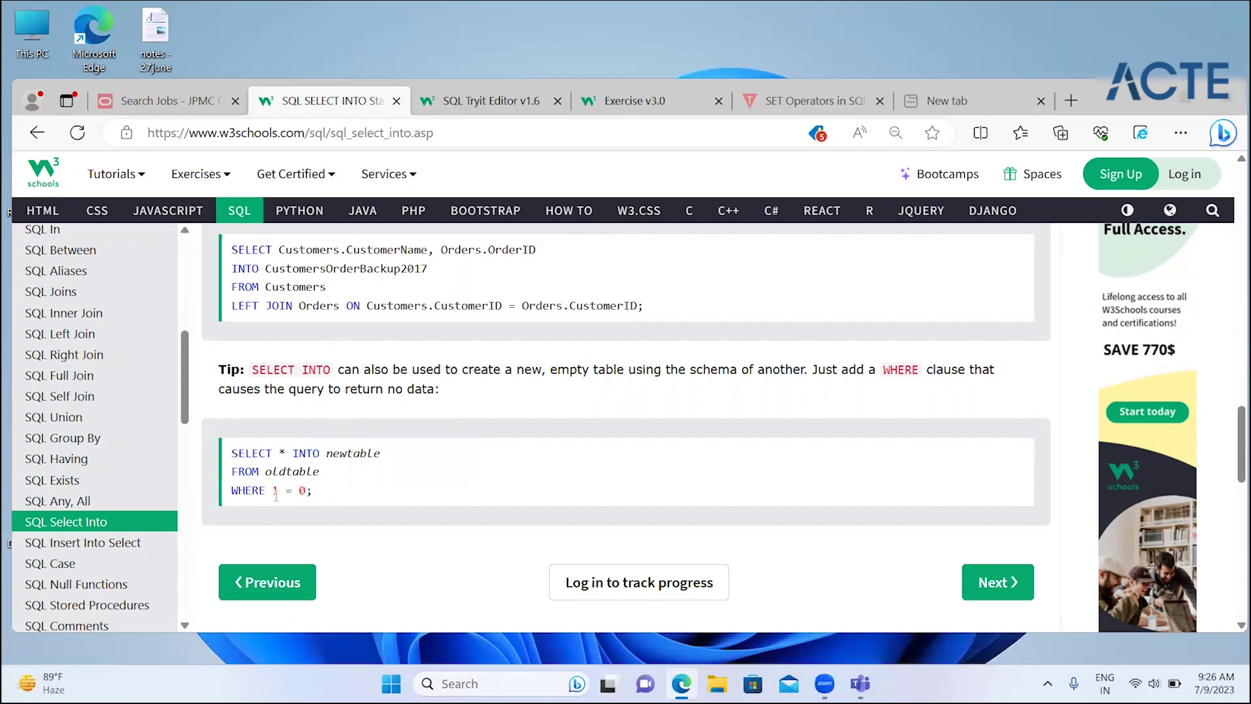
drag(234, 490, 370, 506)
drag(302, 391, 485, 384)
click(476, 389)
scroll(476, 389, down, 2)
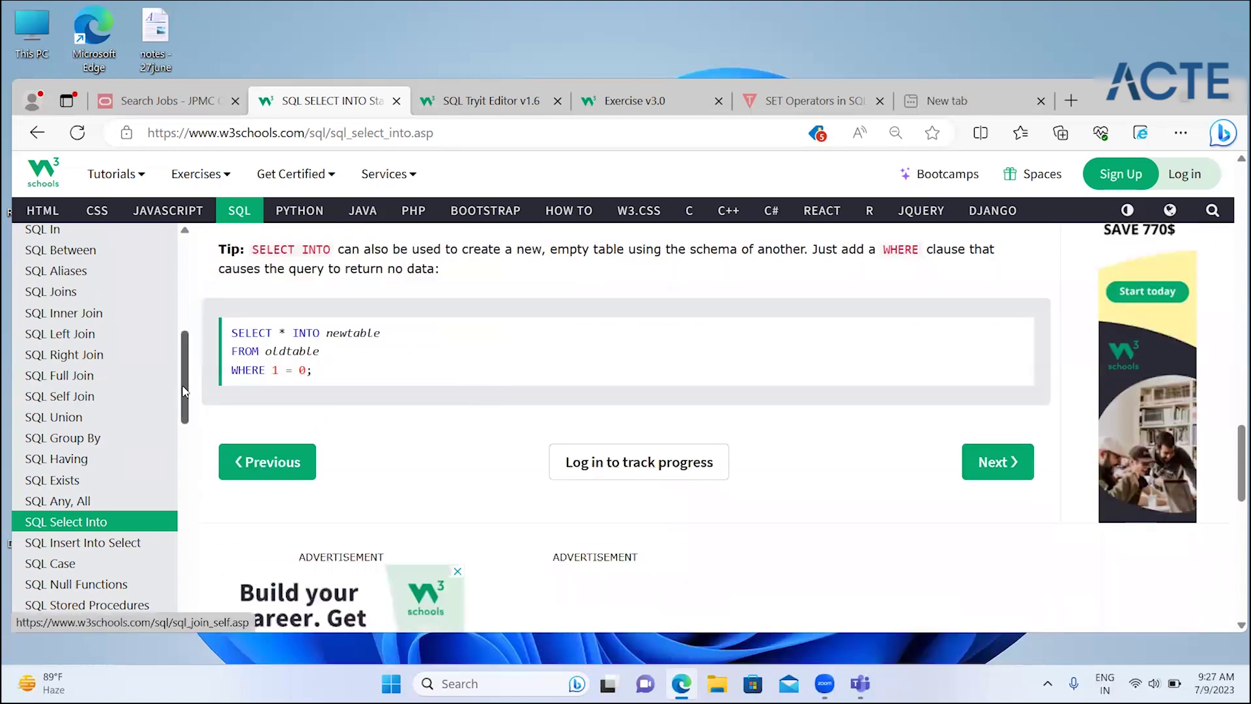
drag(188, 398, 190, 435)
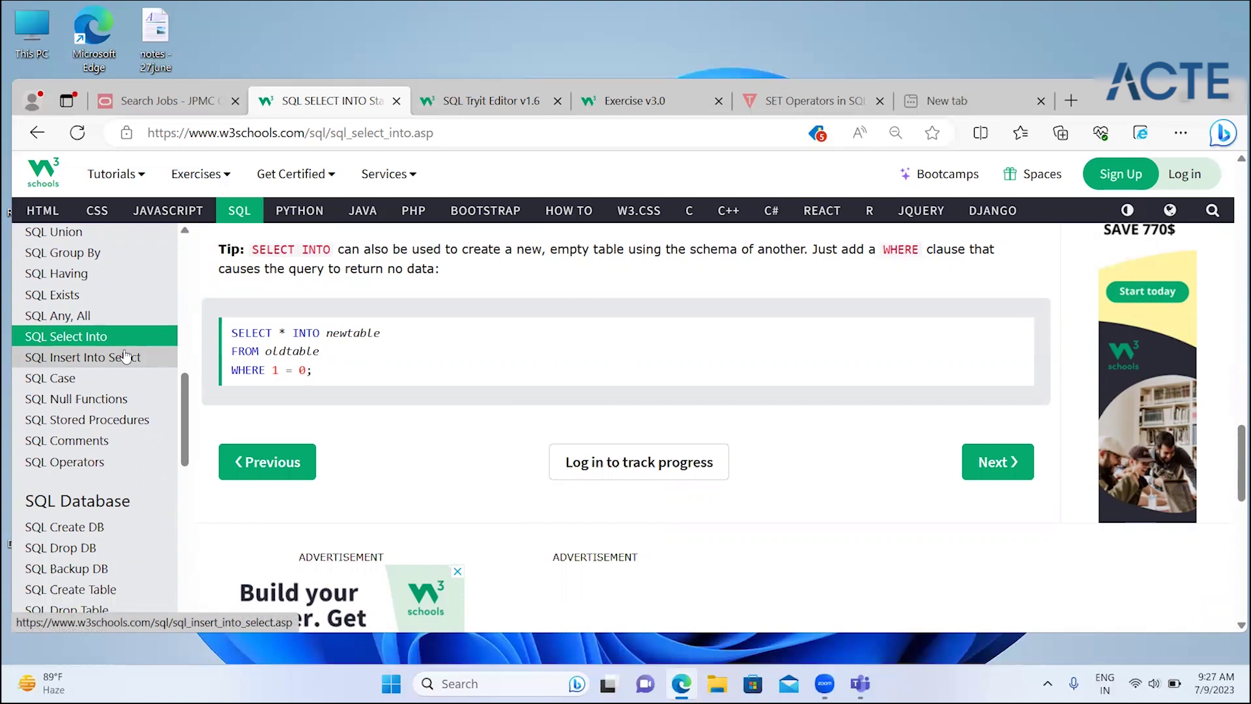
- Open the SQL INSERT INTO SELECT lesson and highlight its heading and the matching data types requirement
click(125, 357)
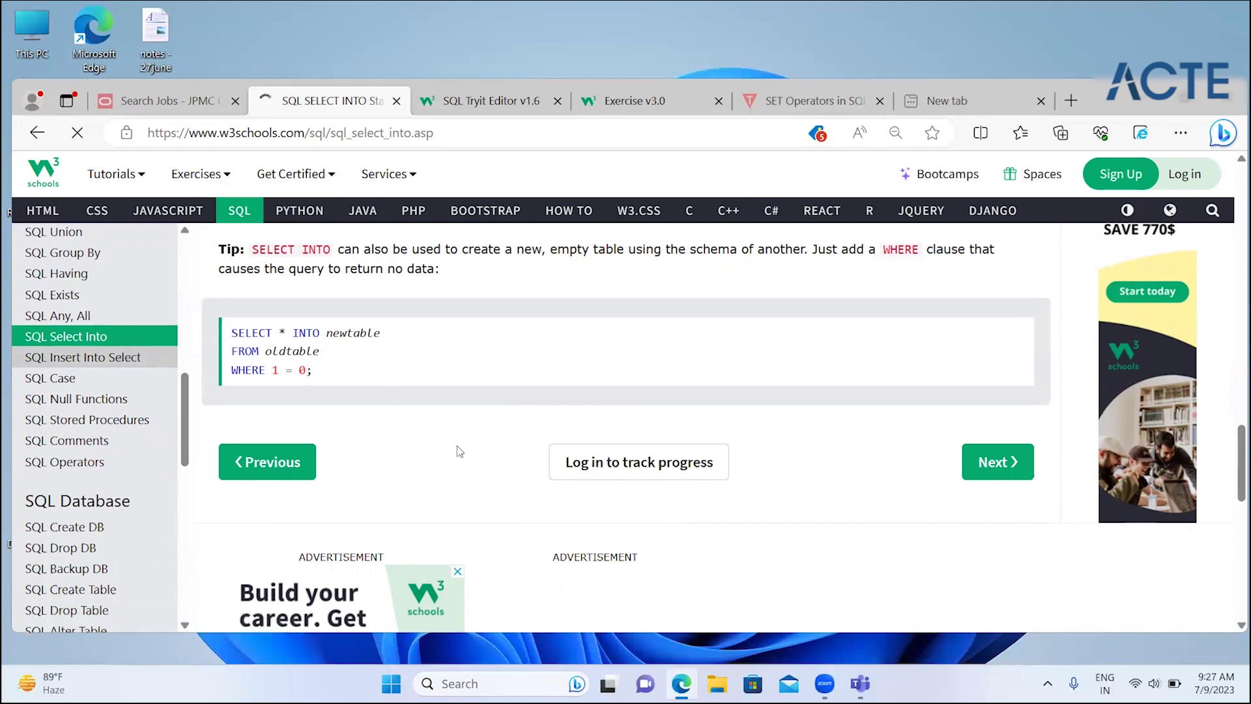
drag(324, 347, 612, 347)
click(457, 516)
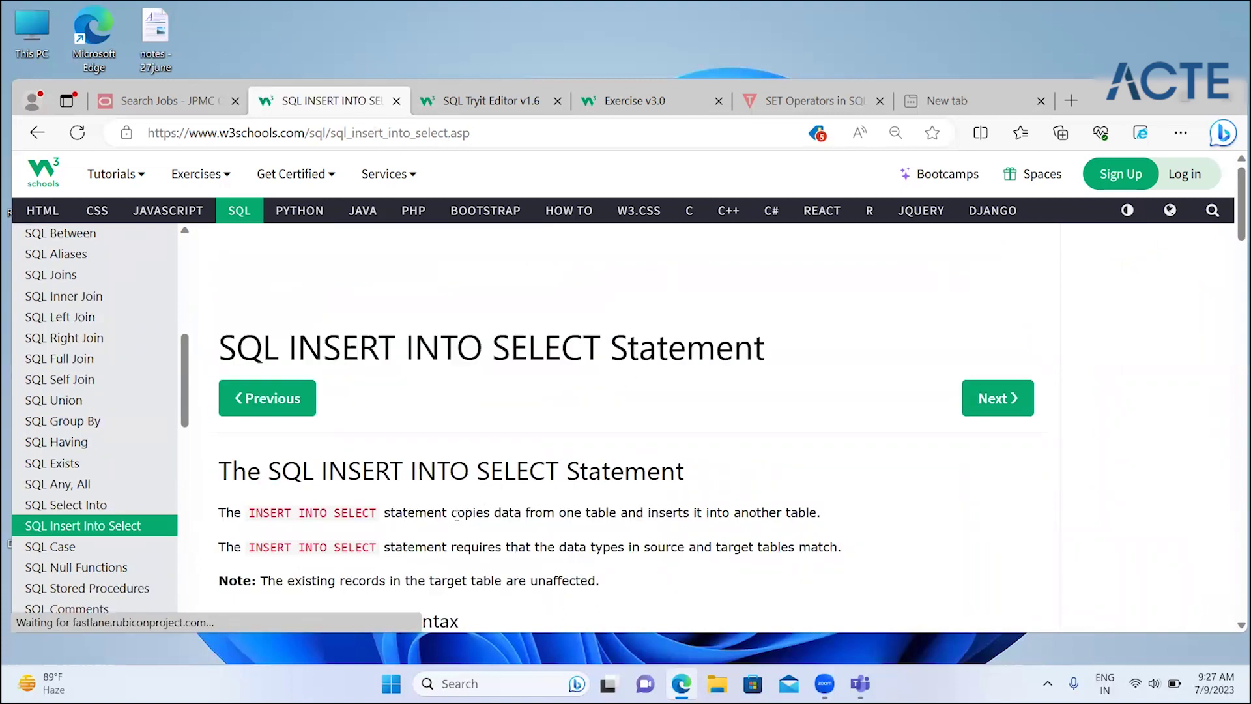
scroll(457, 516, down, 2)
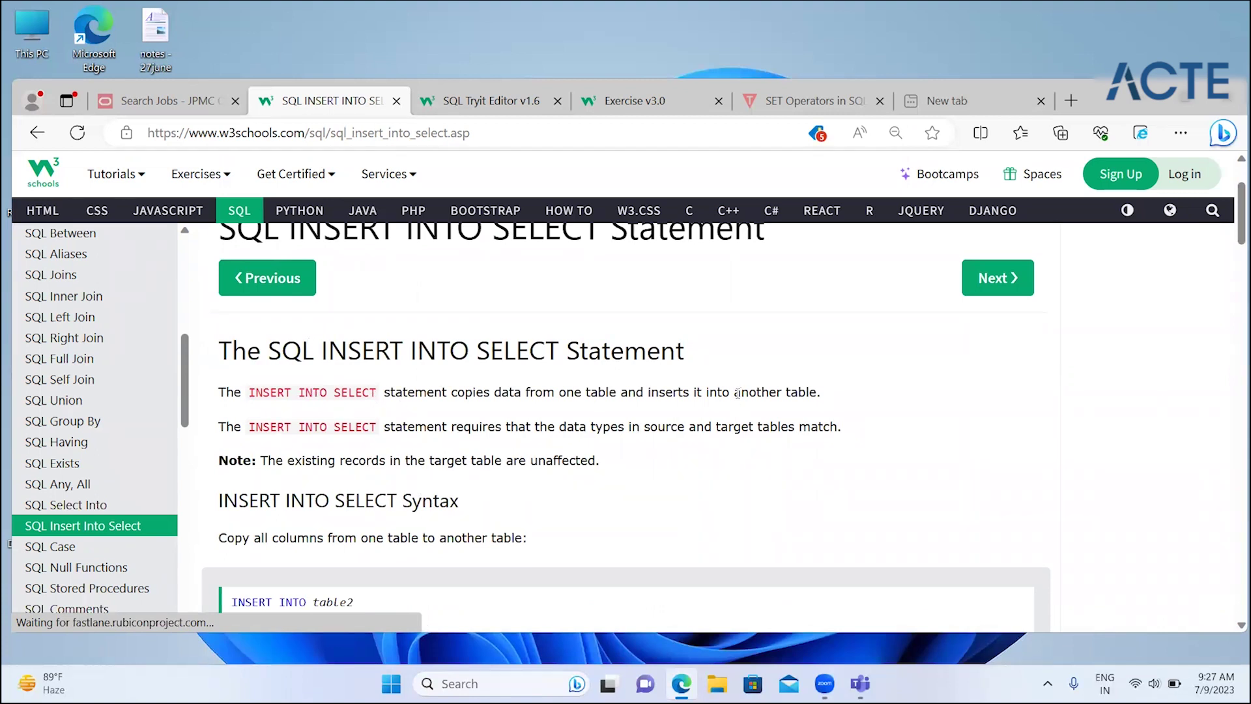
drag(578, 426, 744, 436)
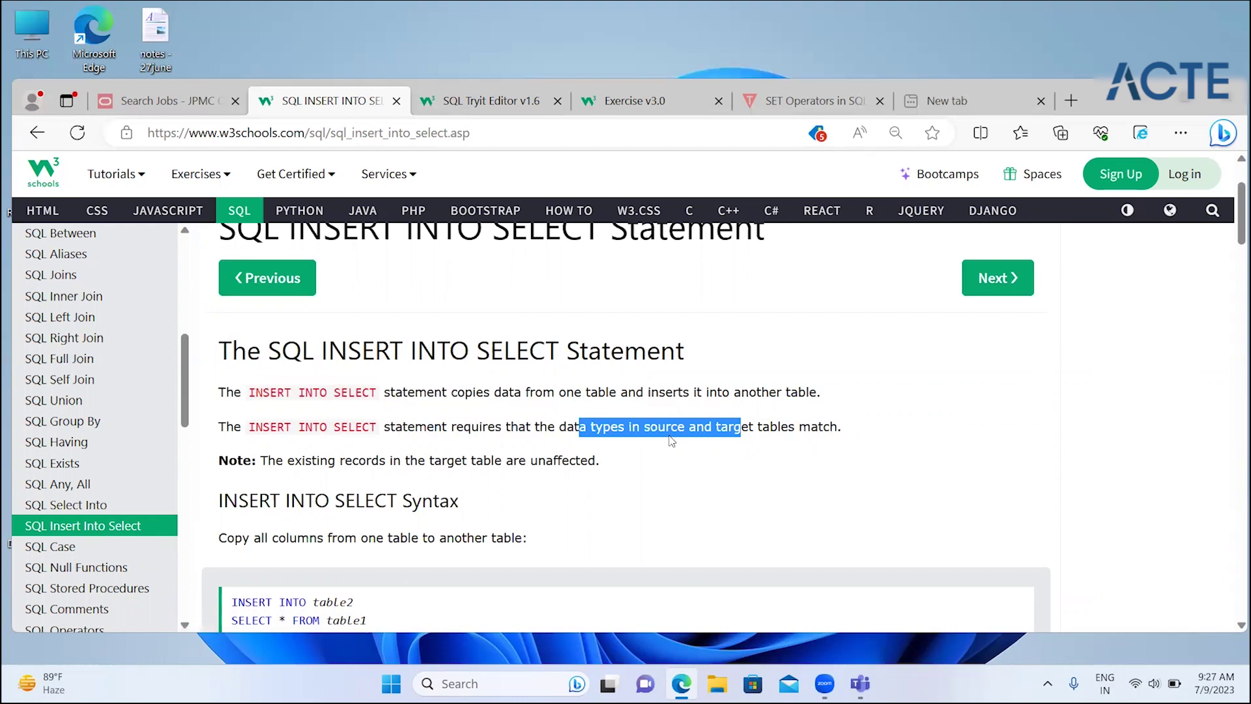
click(490, 450)
- Highlight the note that existing records in the target table are unaffected
scroll(478, 436, down, 1)
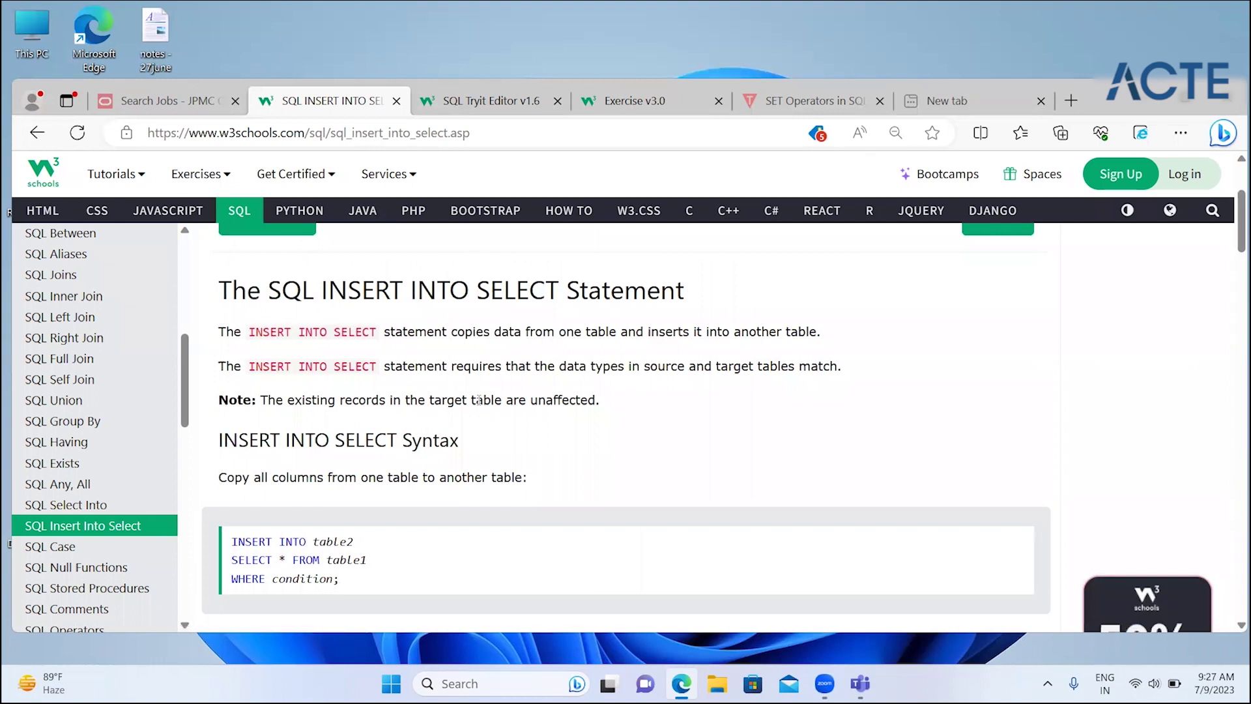
drag(367, 400, 597, 402)
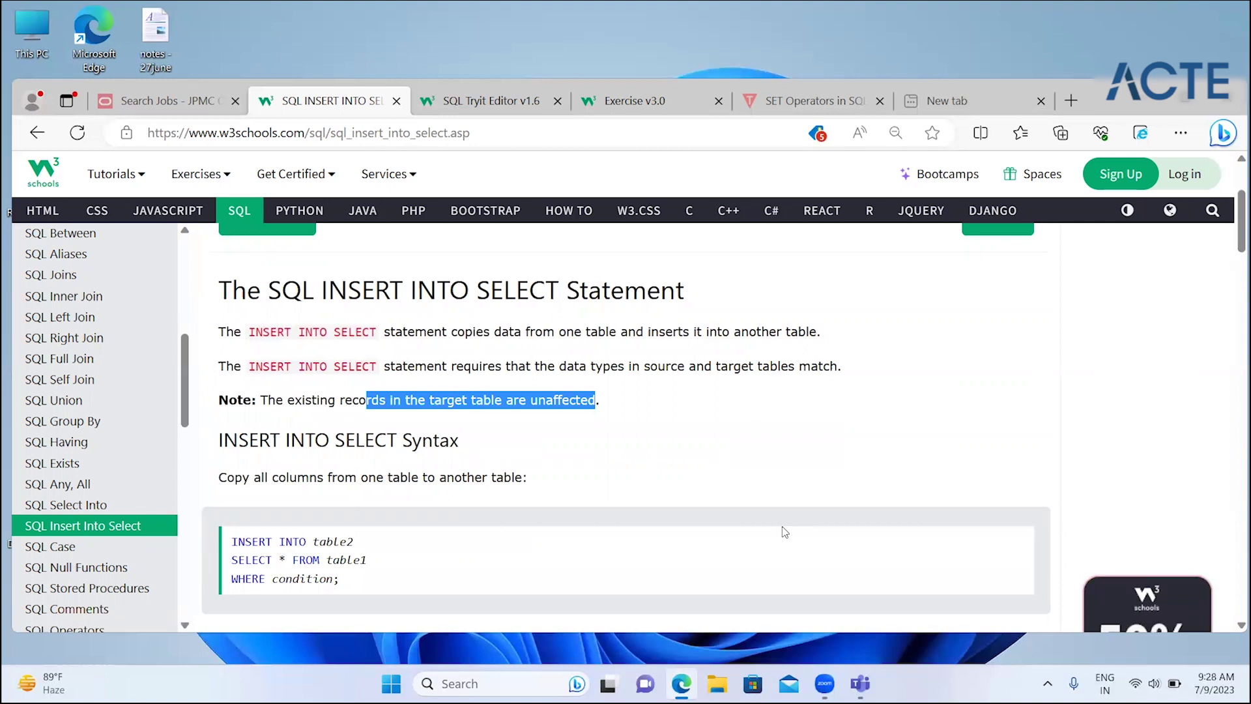
click(177, 335)
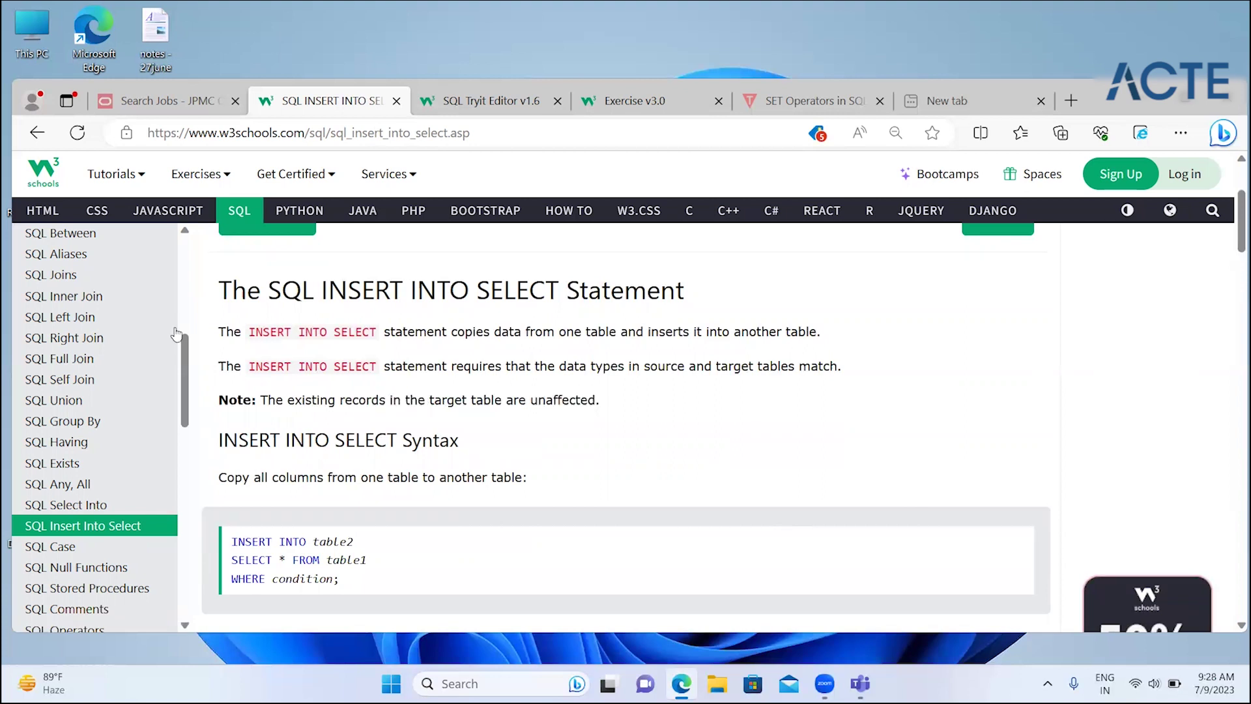
drag(287, 400, 591, 412)
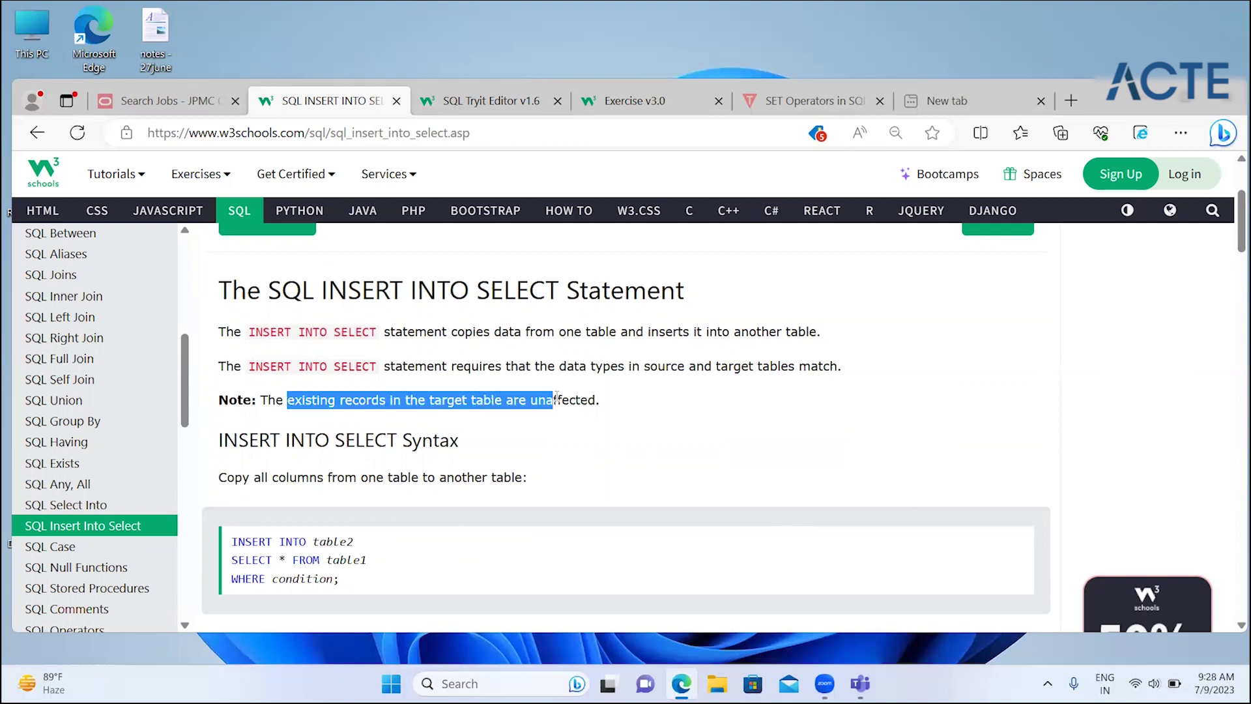
click(622, 424)
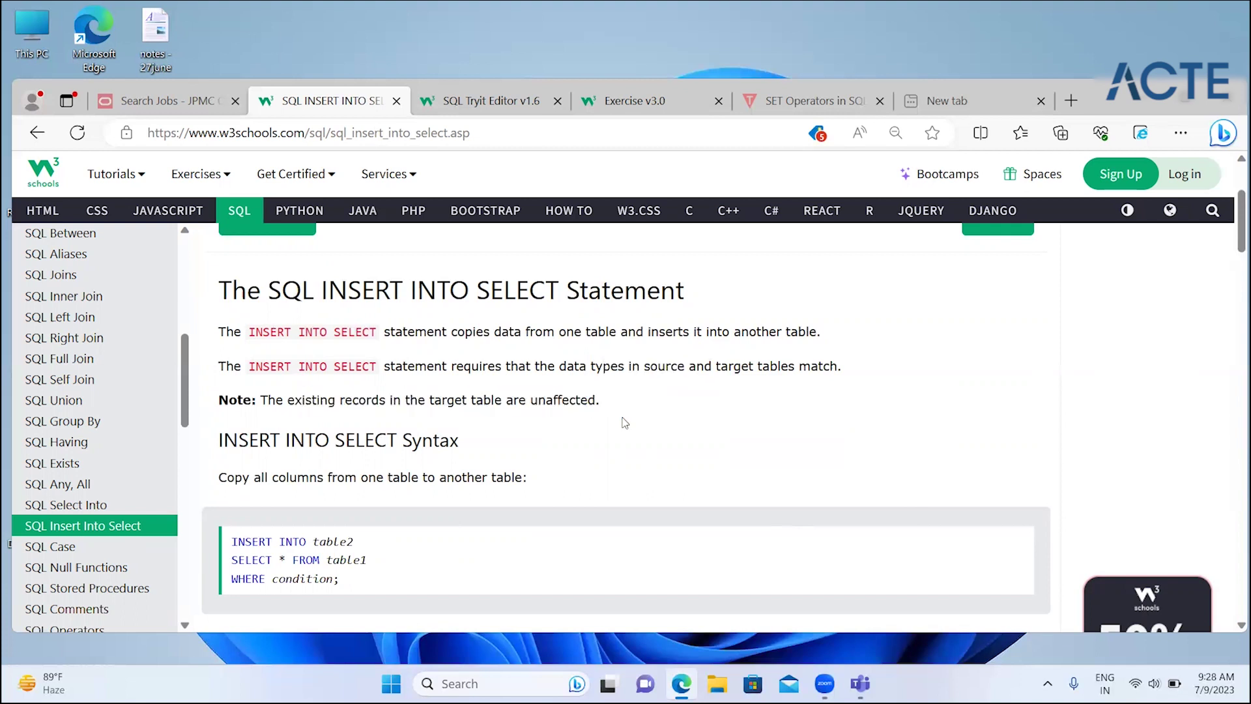
- Highlight the INSERT INTO table2 and SELECT * FROM table1 lines of the copy-all syntax
scroll(624, 423, down, 2)
scroll(624, 422, down, 1)
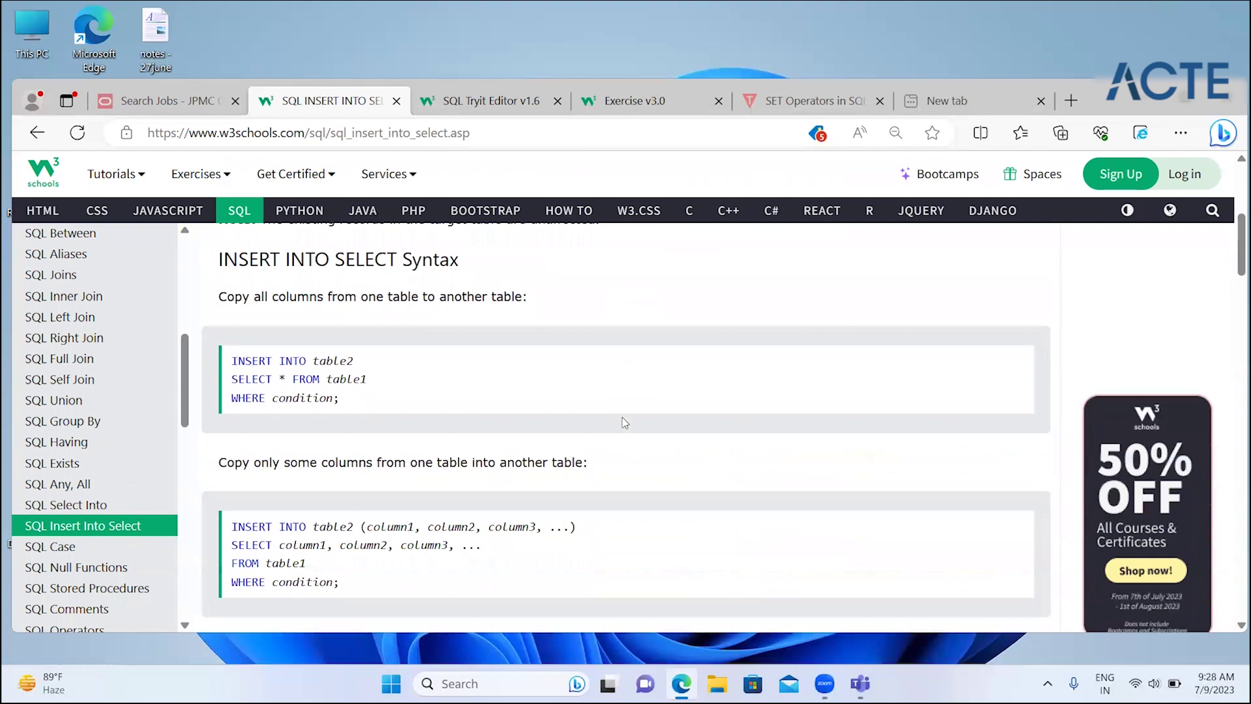
scroll(624, 422, down, 1)
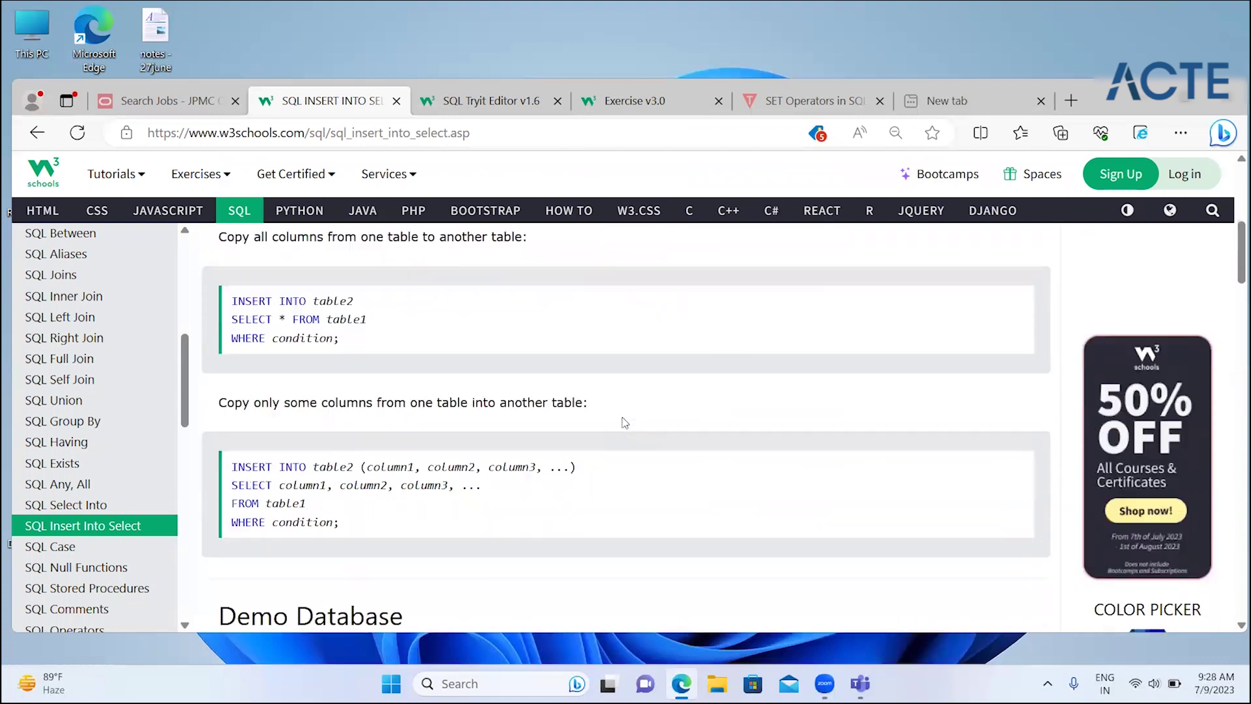
triple_click(332, 305)
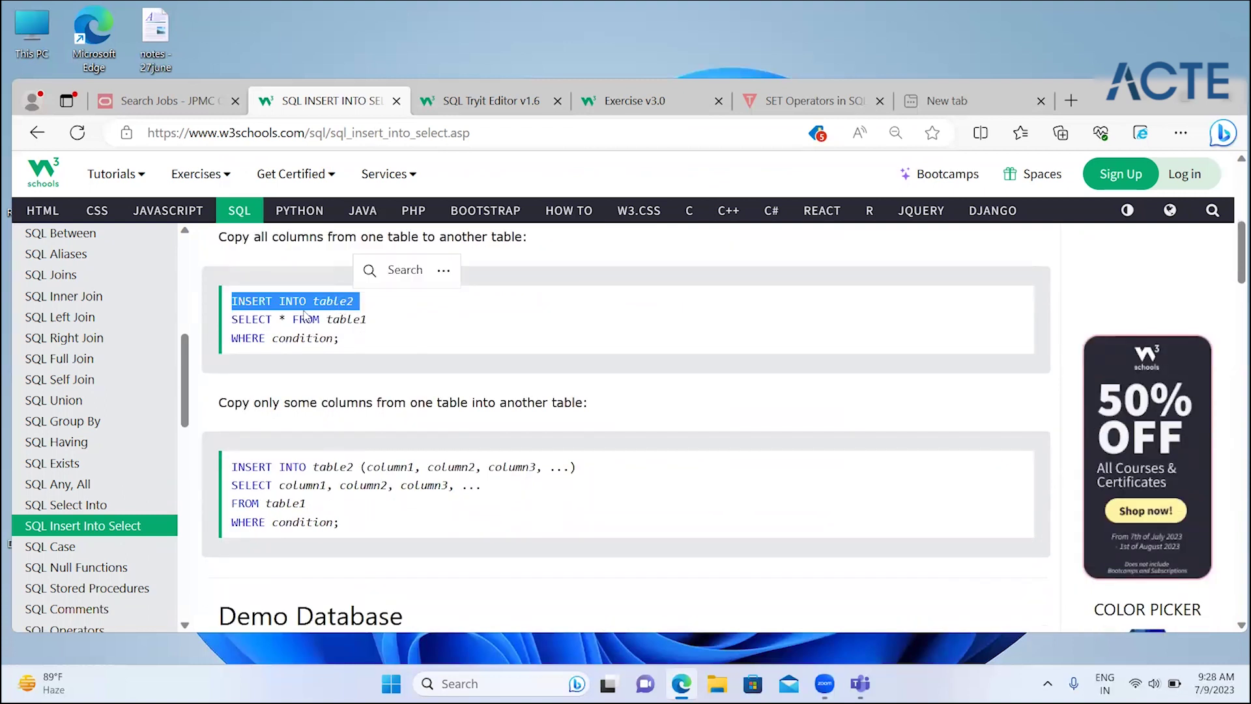
drag(238, 320, 368, 323)
click(398, 415)
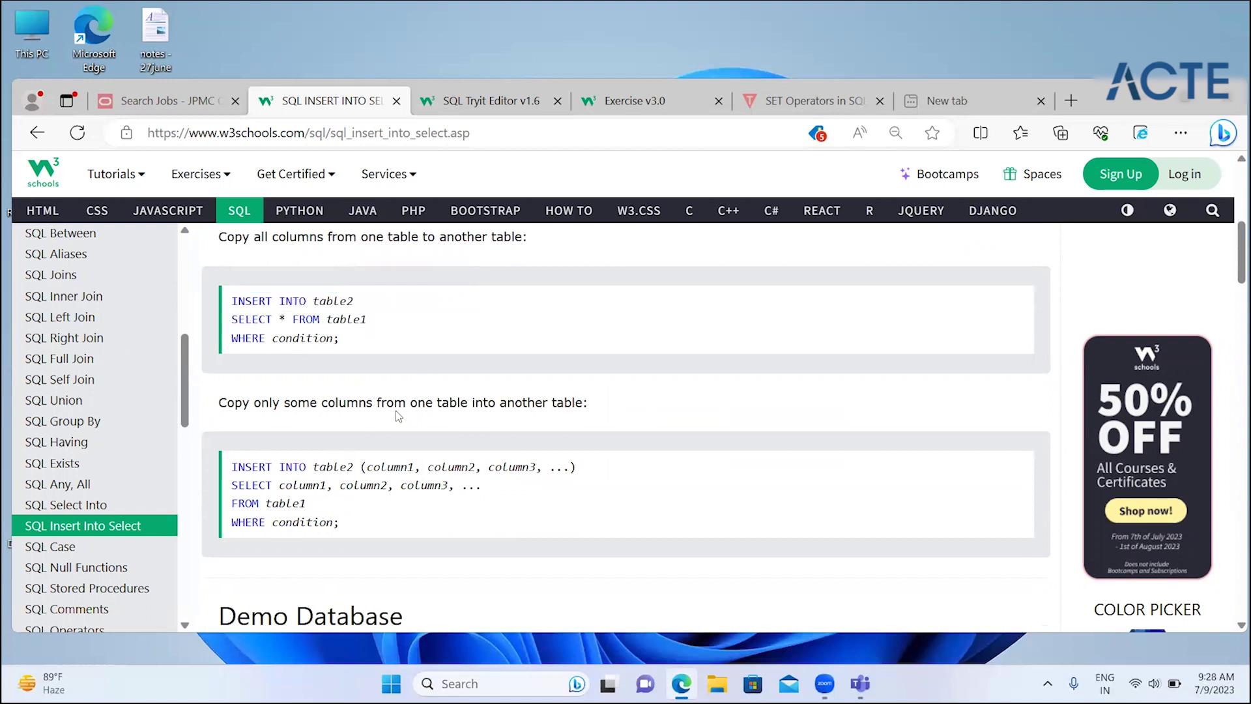
- Highlight the target column list and the SELECT column list in the some-columns syntax
scroll(398, 416, down, 2)
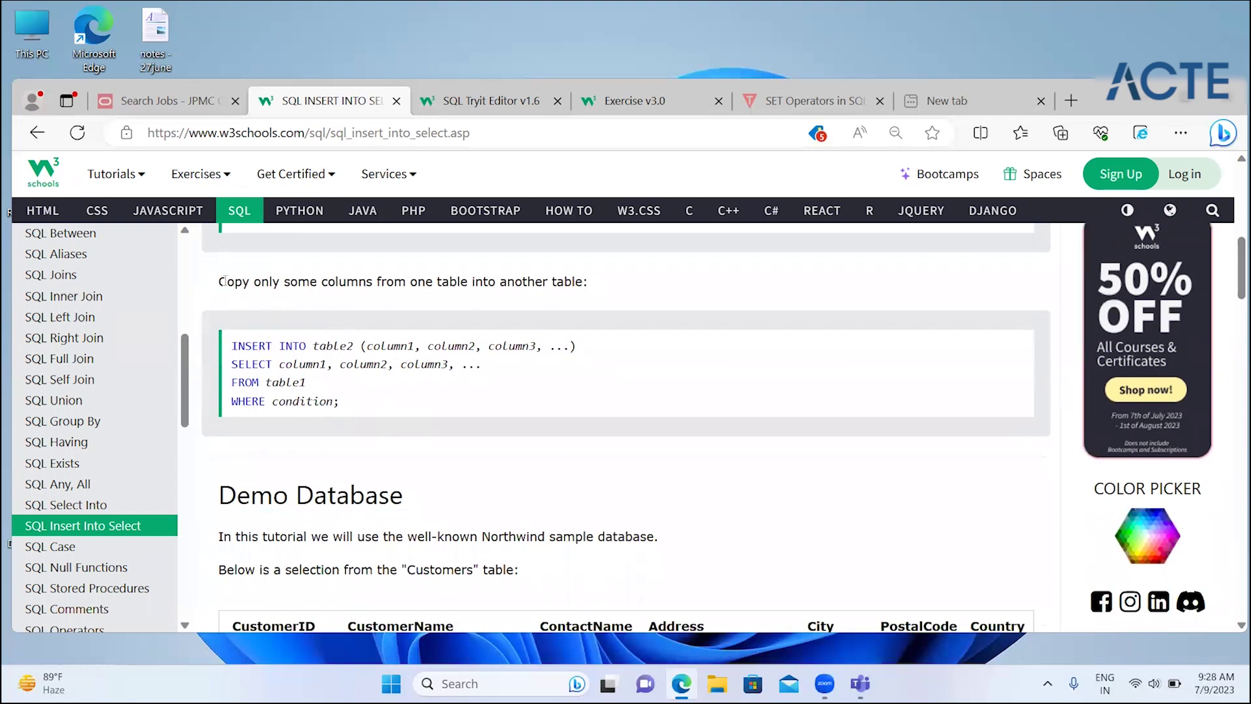
scroll(226, 285, up, 1)
scroll(272, 319, up, 1)
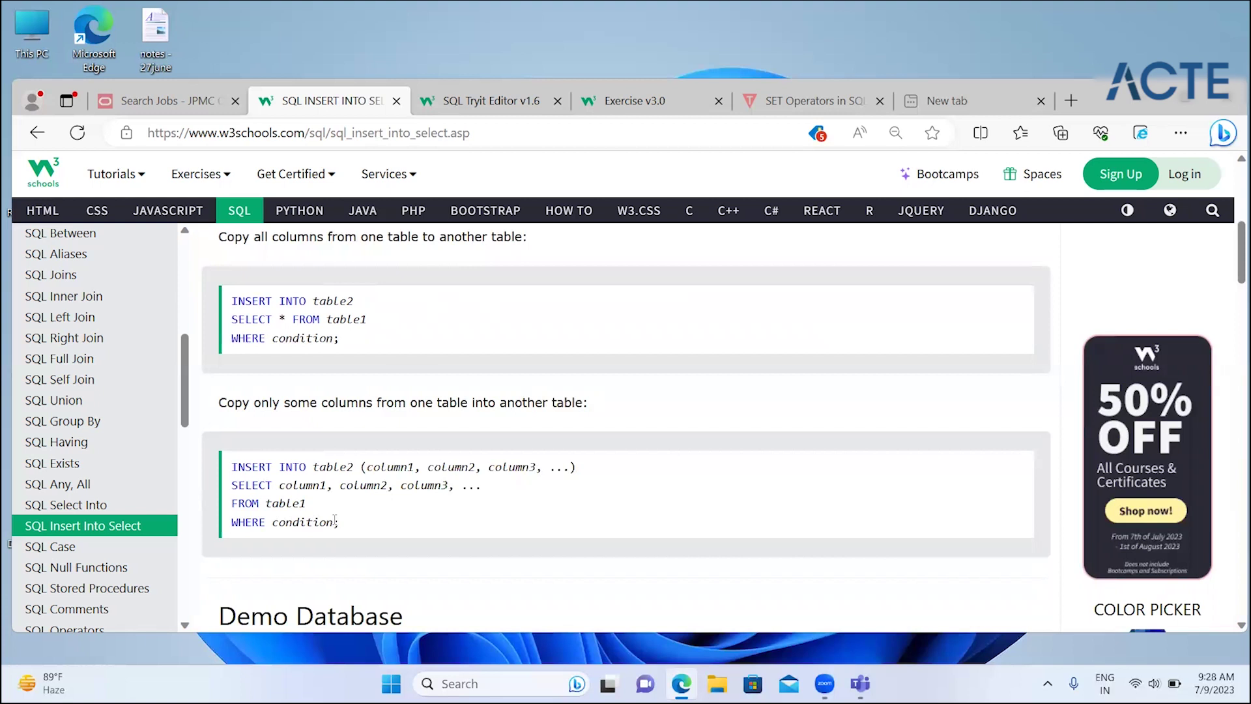
drag(353, 466, 657, 477)
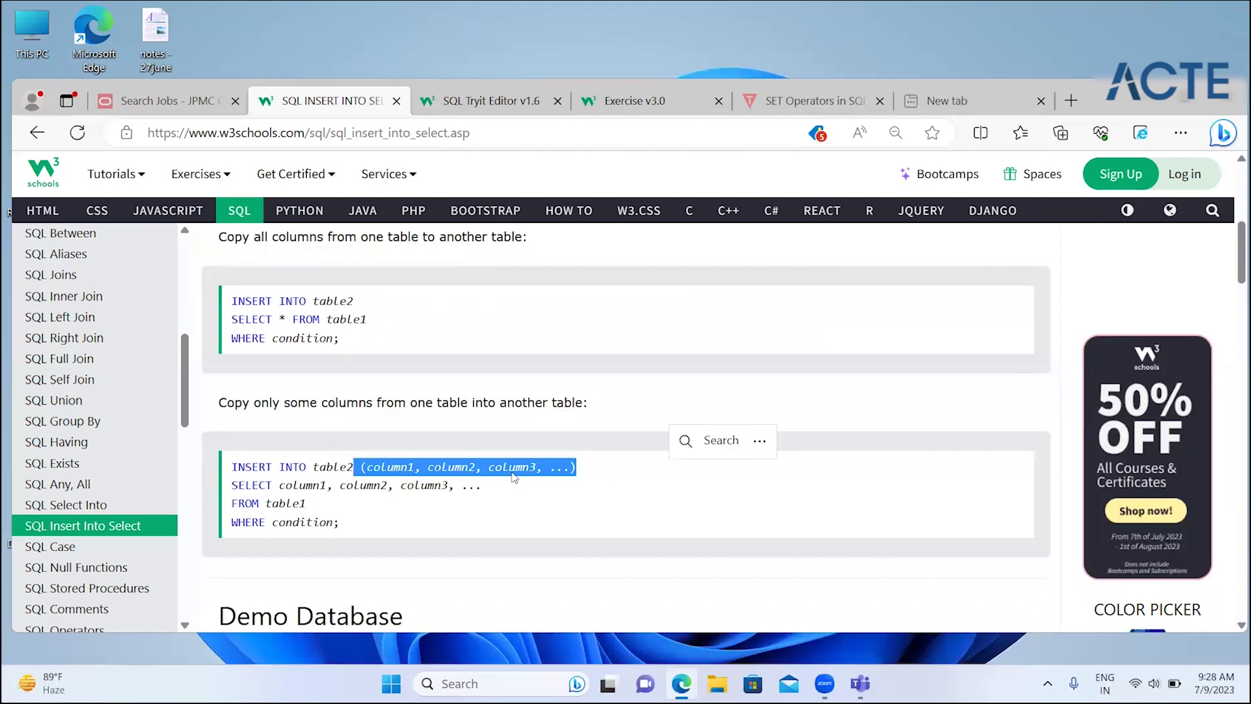
drag(264, 485, 528, 488)
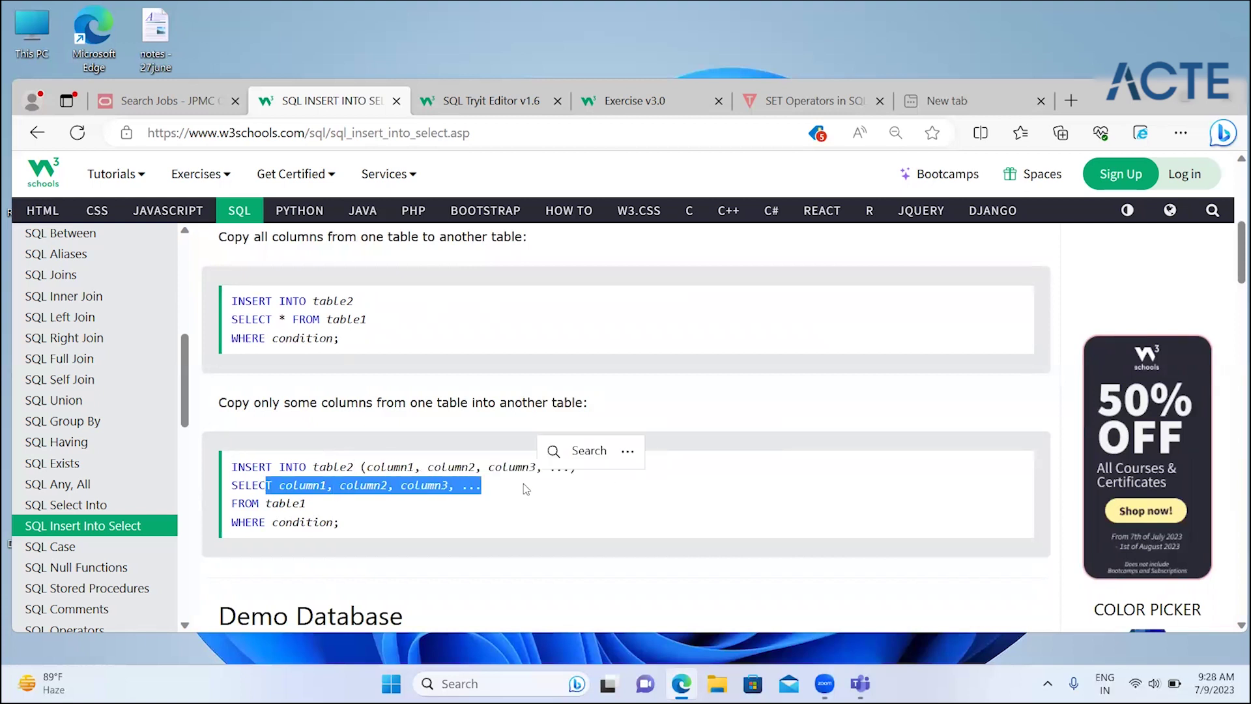
click(317, 515)
- Scroll past the Demo Database to the first example copying Suppliers into Customers
scroll(316, 514, down, 1)
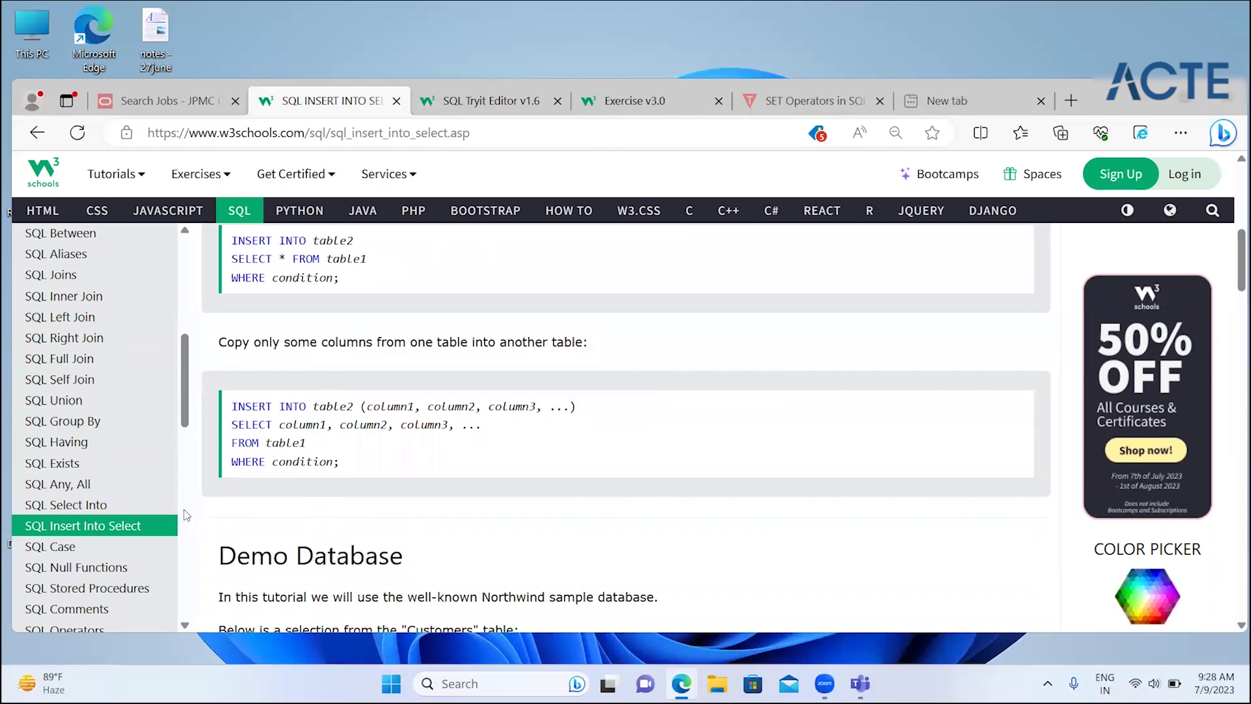
scroll(186, 515, down, 5)
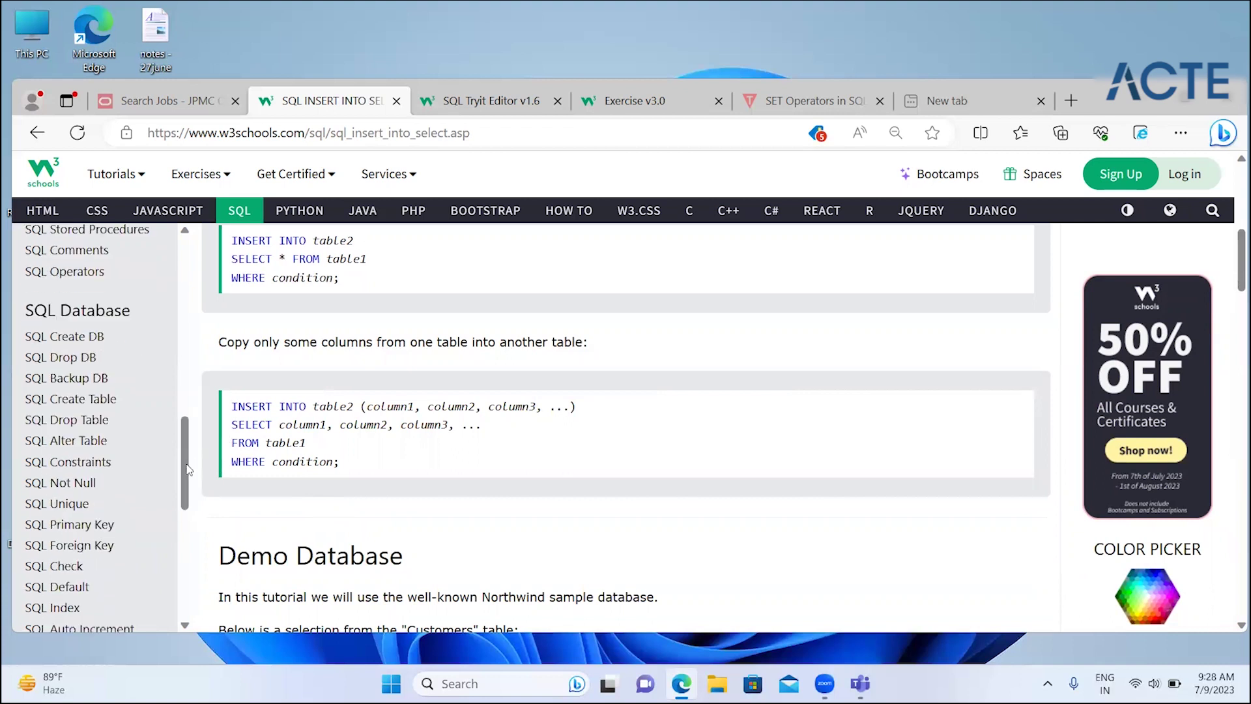
scroll(187, 469, up, 3)
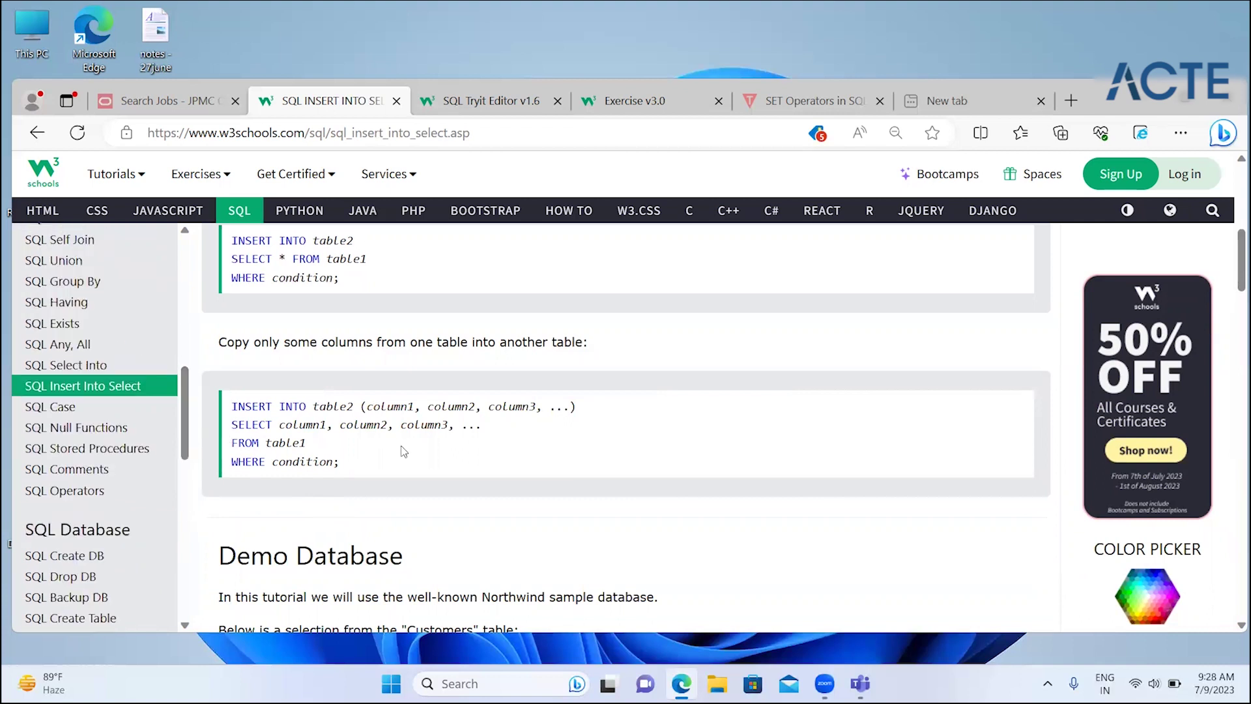
scroll(415, 538, down, 4)
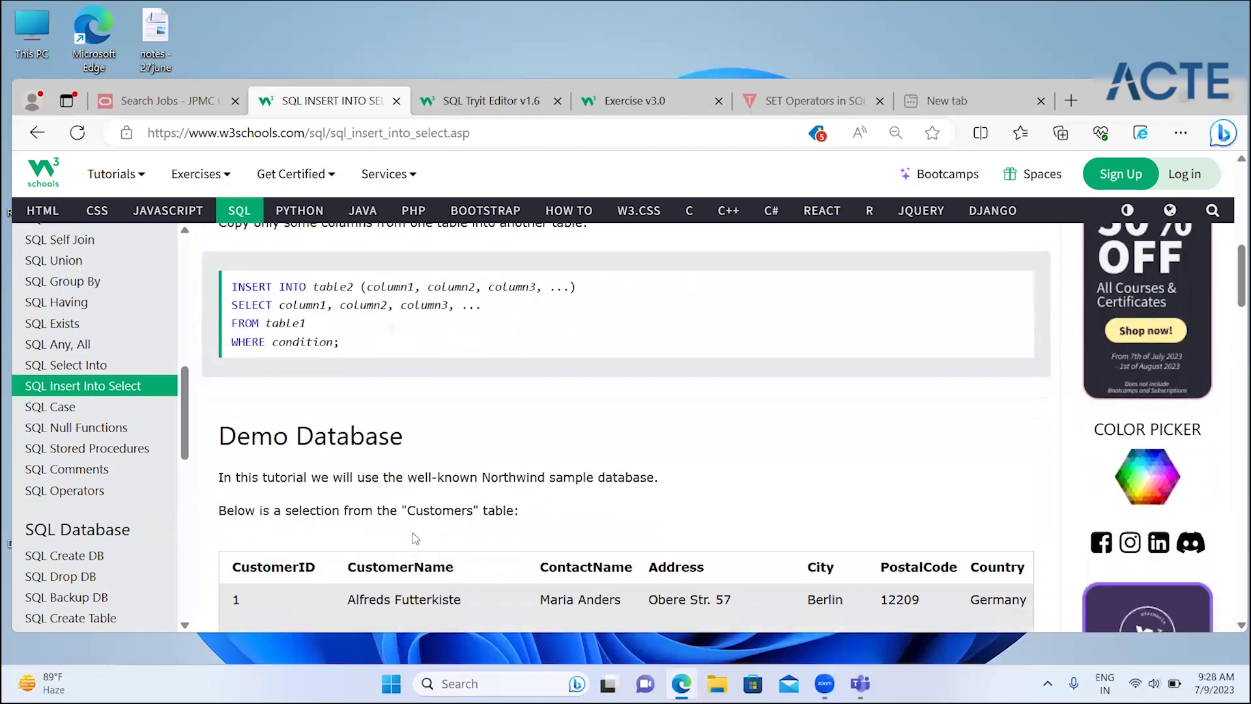
scroll(414, 538, down, 1)
scroll(415, 538, down, 2)
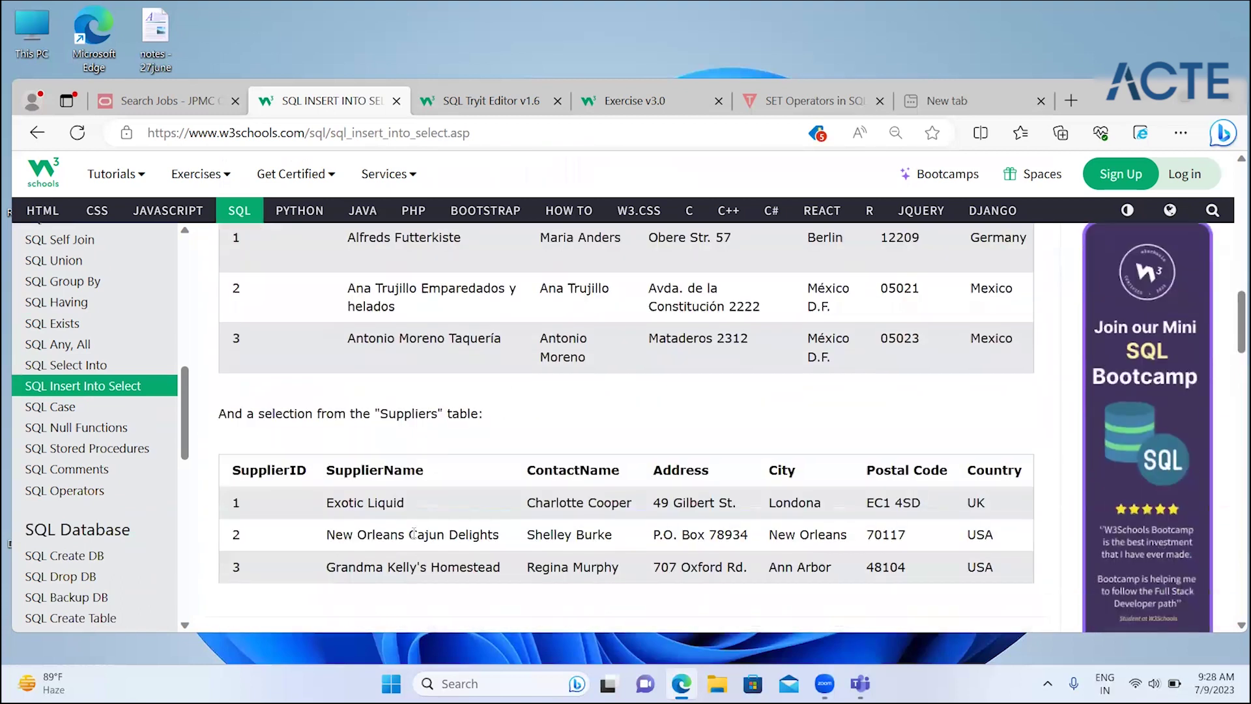
scroll(415, 538, down, 3)
scroll(415, 538, down, 2)
scroll(412, 533, down, 1)
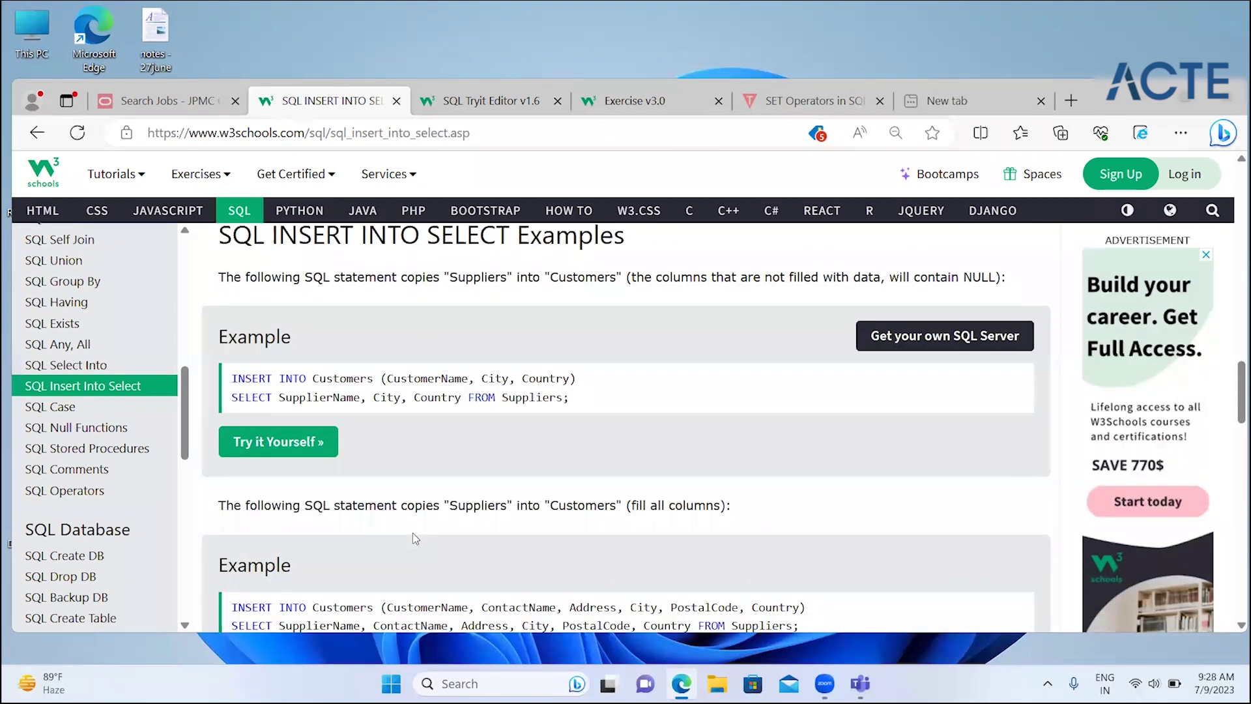
- Highlight the first example copying Suppliers into Customers: INSERT INTO columns, selected supplier columns, Suppliers
drag(364, 276, 662, 277)
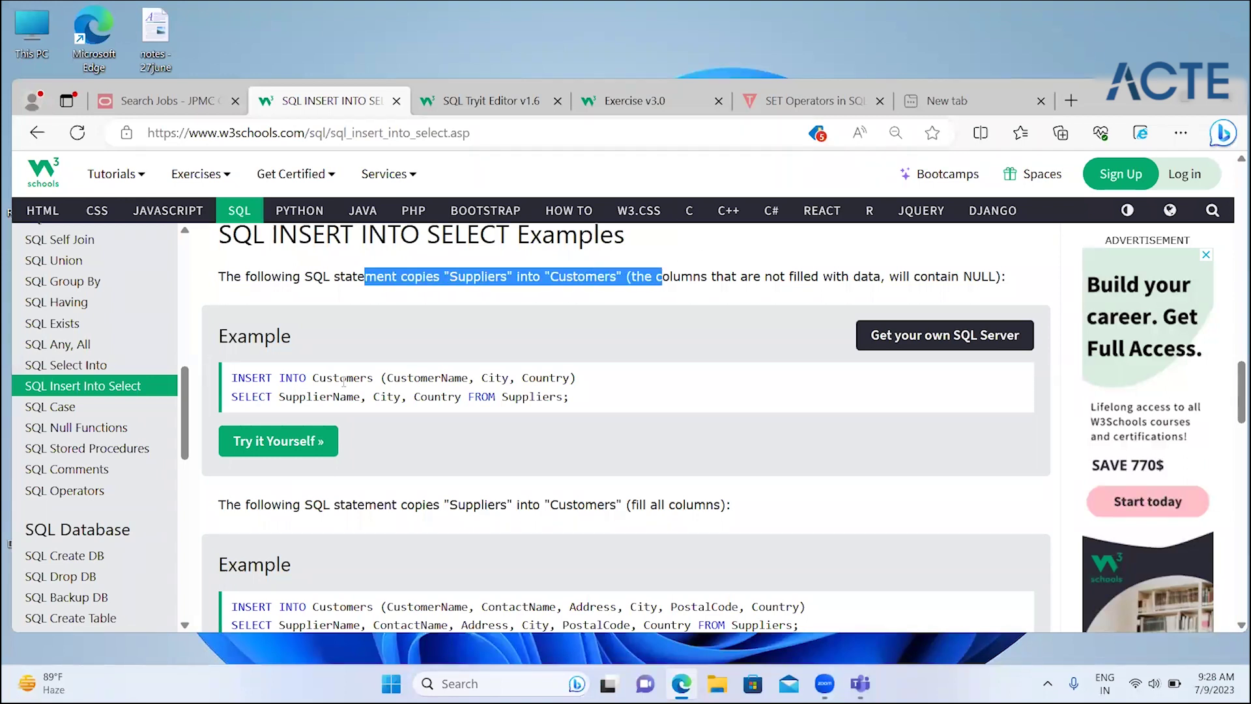
click(782, 278)
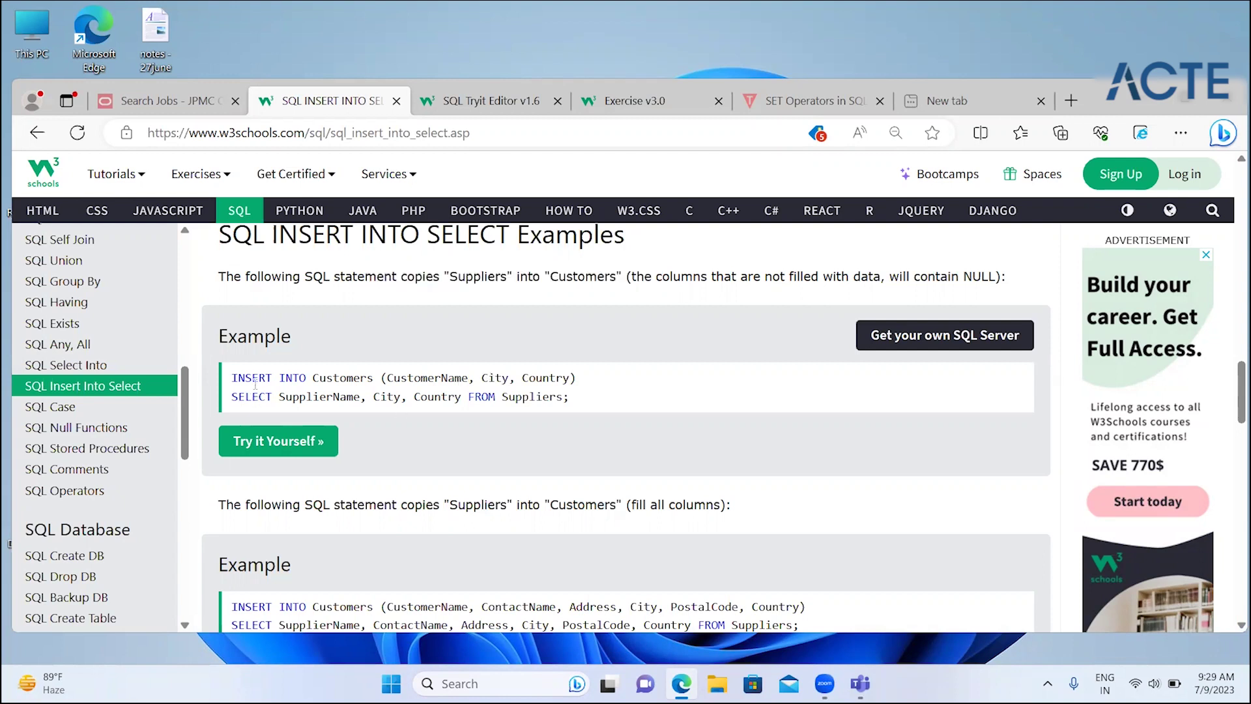
drag(253, 377, 374, 378)
drag(459, 367, 570, 379)
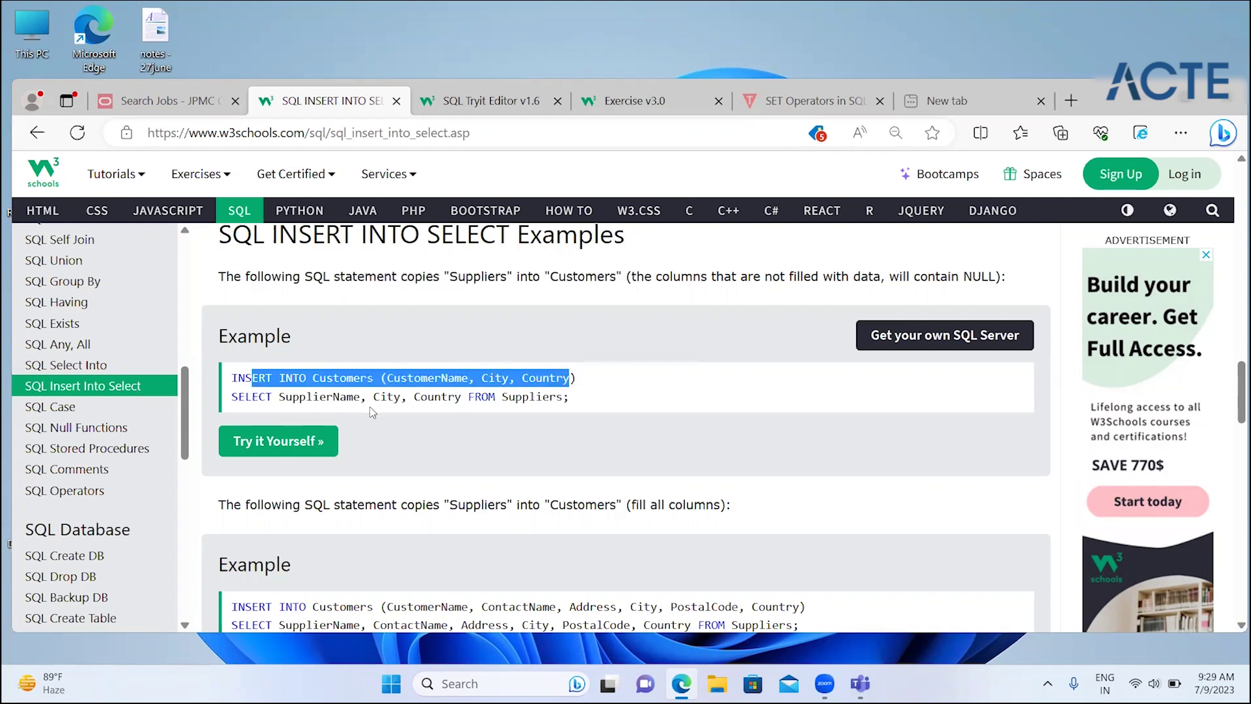
drag(266, 398, 456, 397)
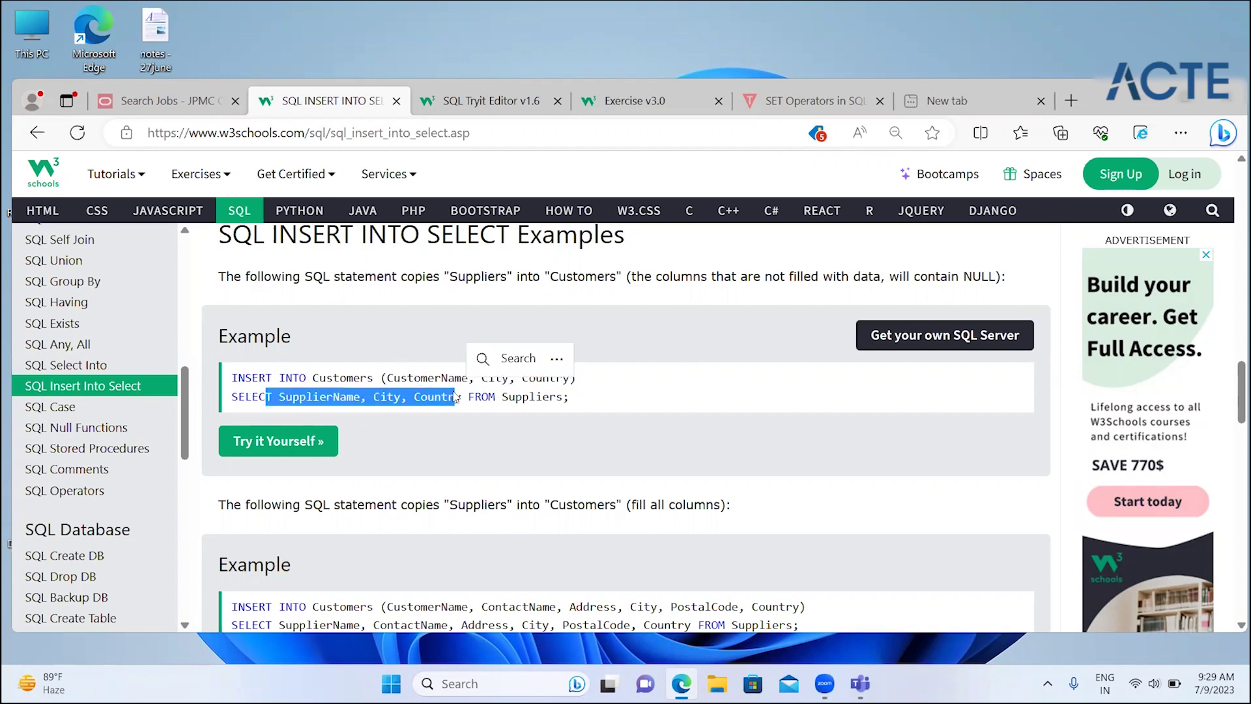
double_click(547, 397)
click(518, 530)
- Highlight the fill-all-columns note and the target columns in the second example's code
scroll(518, 531, down, 1)
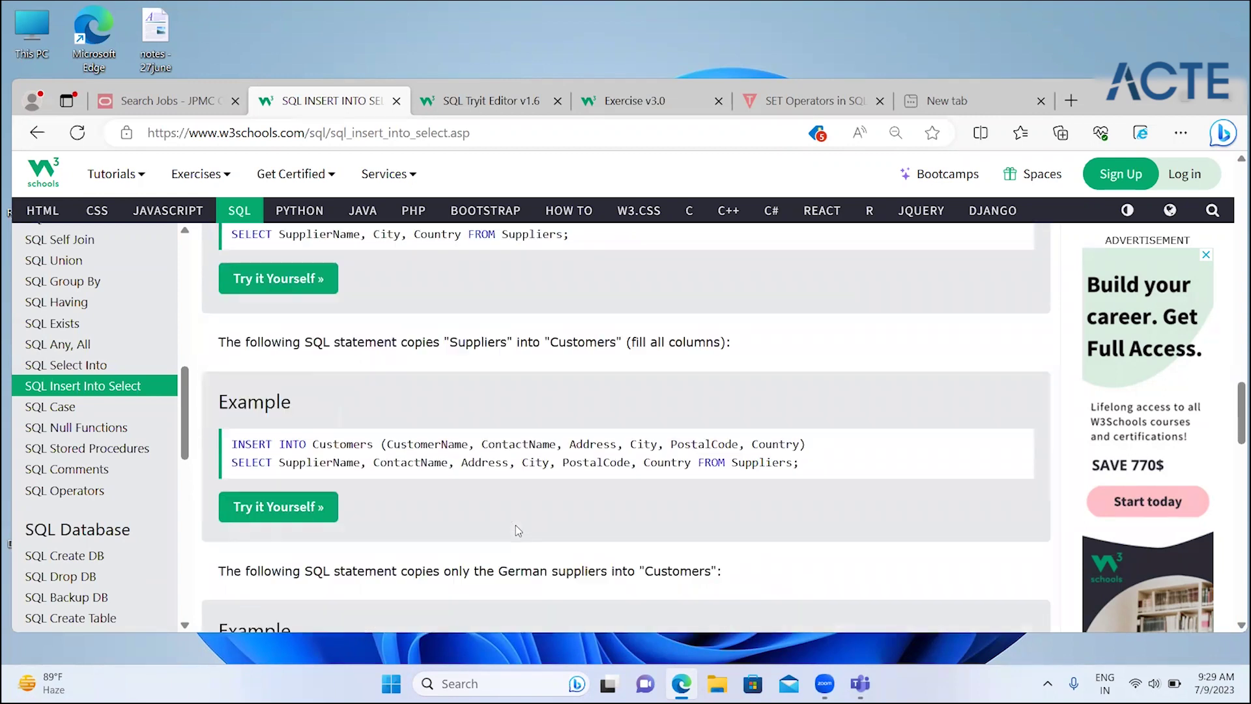
scroll(518, 531, down, 2)
scroll(518, 531, down, 2)
scroll(518, 531, up, 2)
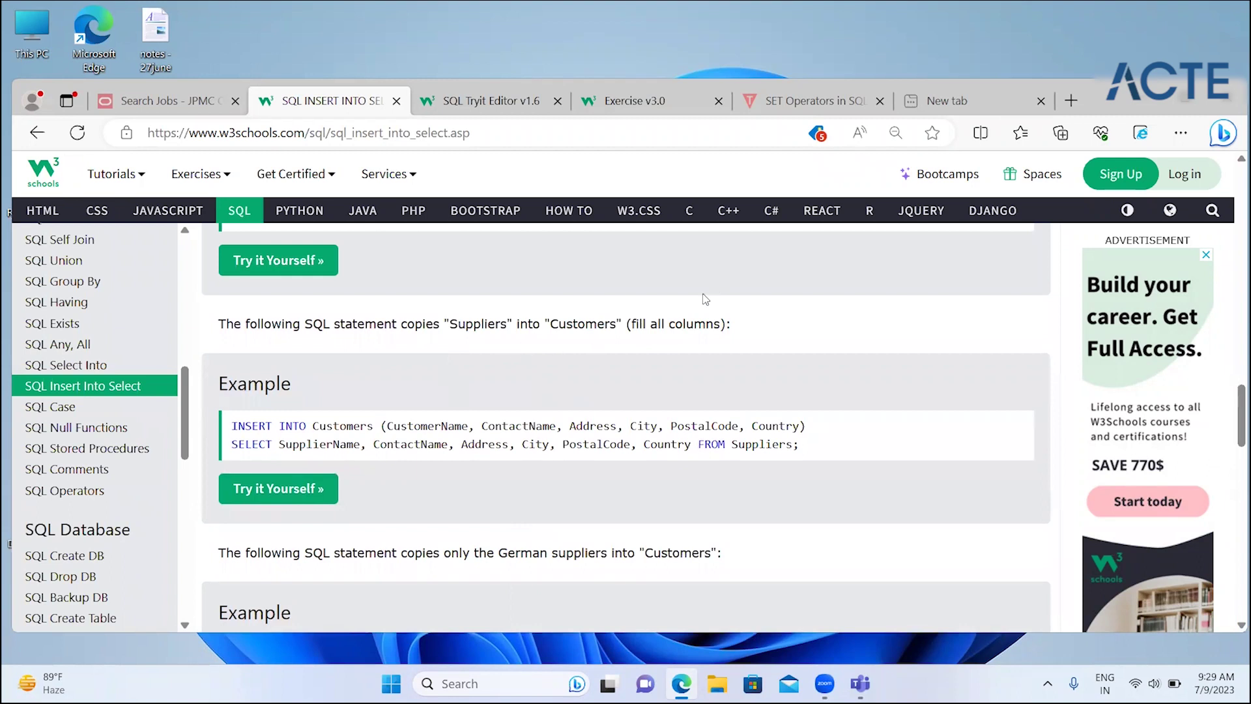
drag(636, 323, 753, 332)
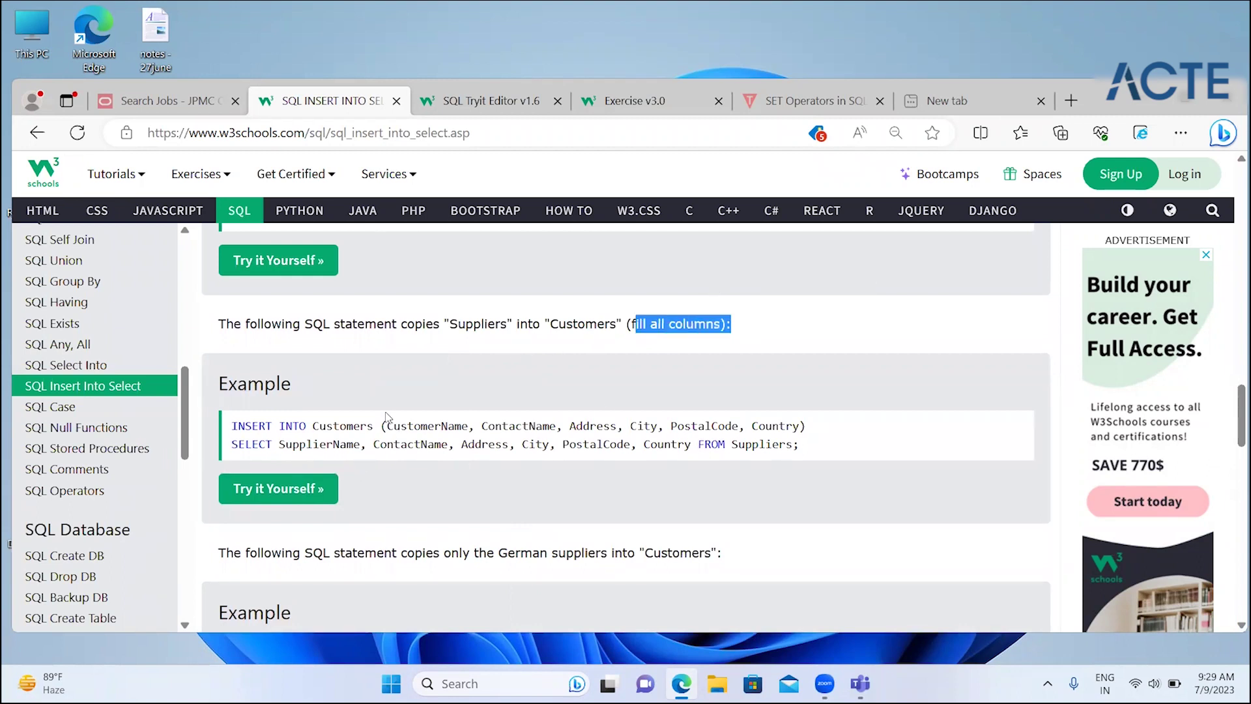
drag(381, 427, 616, 427)
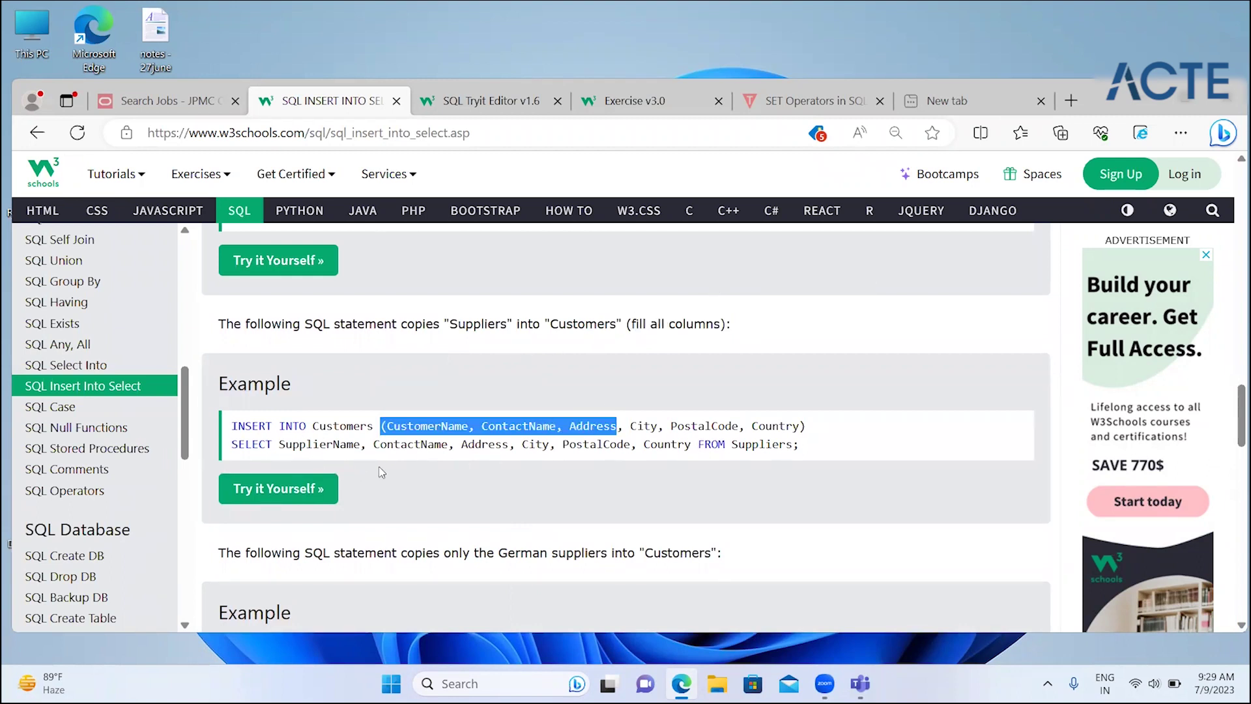
drag(279, 444, 773, 493)
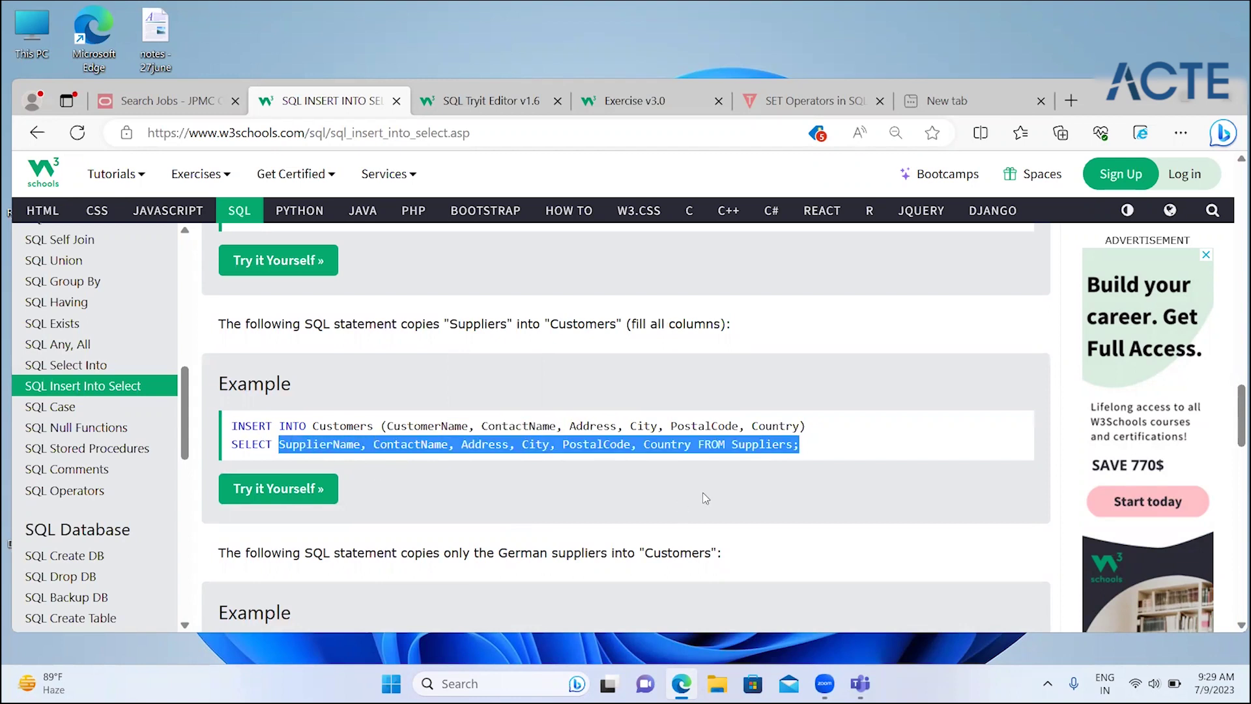
click(652, 604)
- Highlight 'German' in the final Country='Germany' example and reach the page's Previous/Next buttons
scroll(651, 605, down, 1)
scroll(652, 604, down, 2)
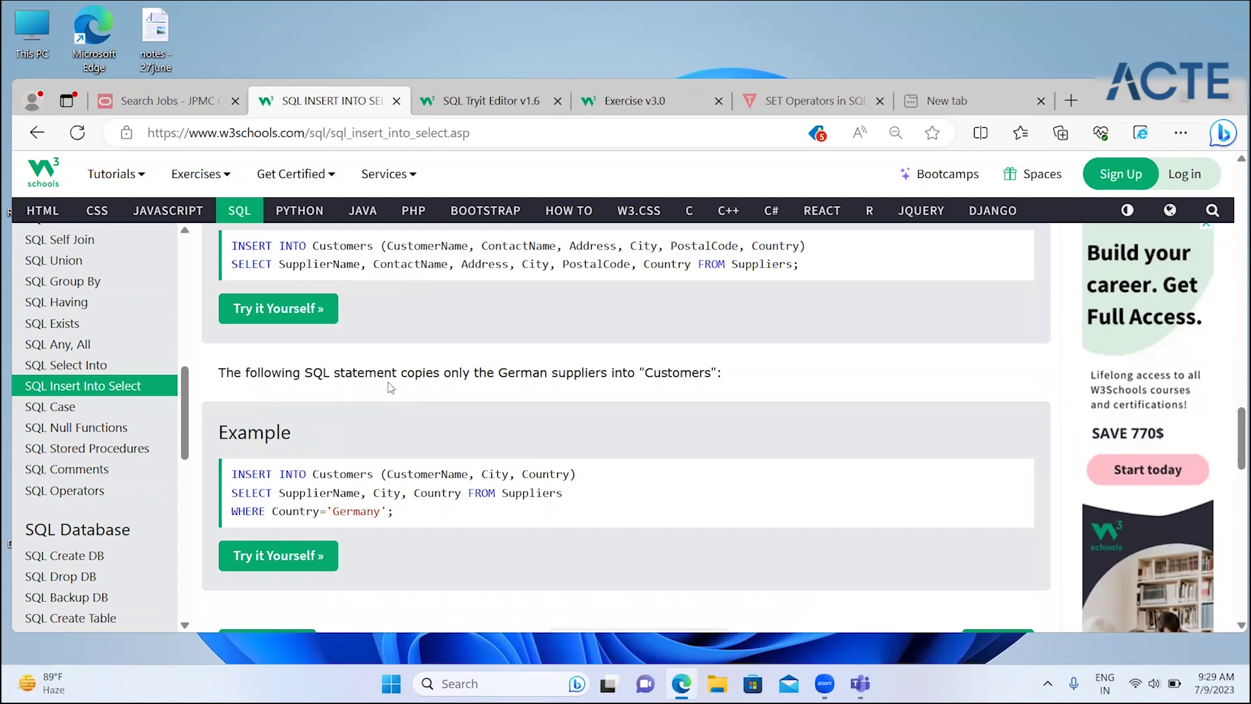
double_click(541, 374)
click(352, 502)
scroll(351, 501, down, 1)
scroll(349, 495, down, 2)
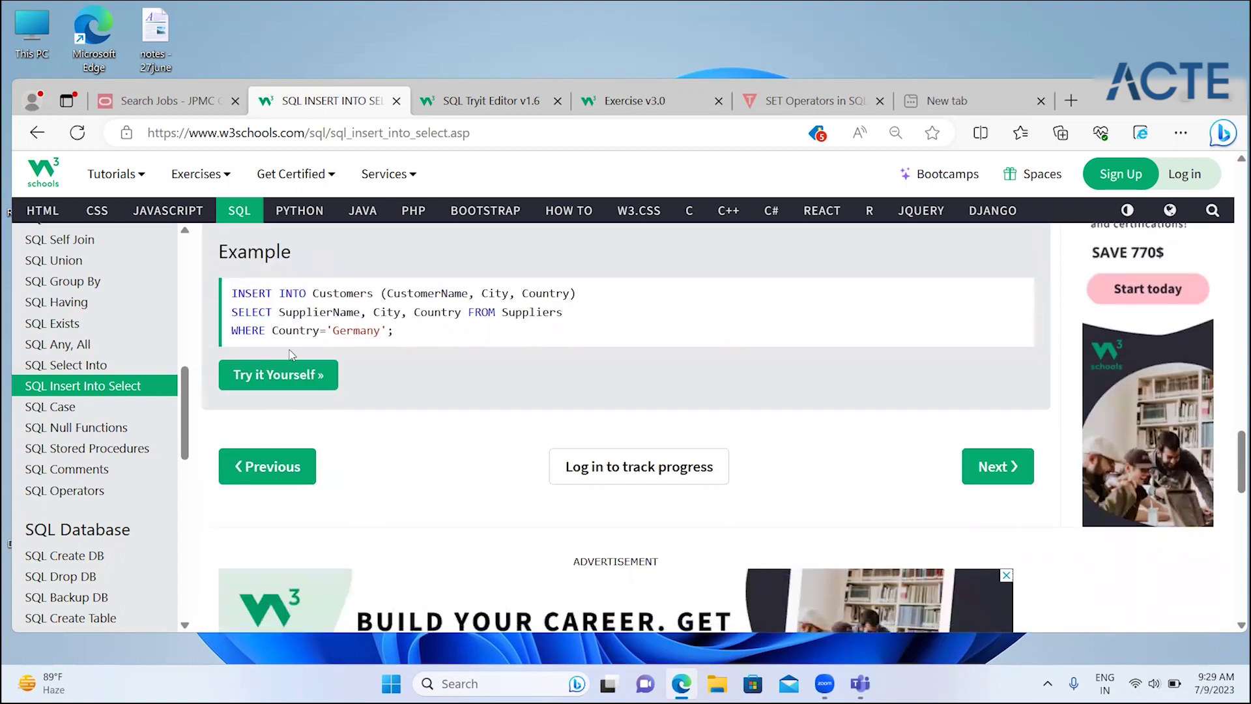
- Choose 'SQL Case' in the left sidebar to load the CASE Expression lesson
click(110, 417)
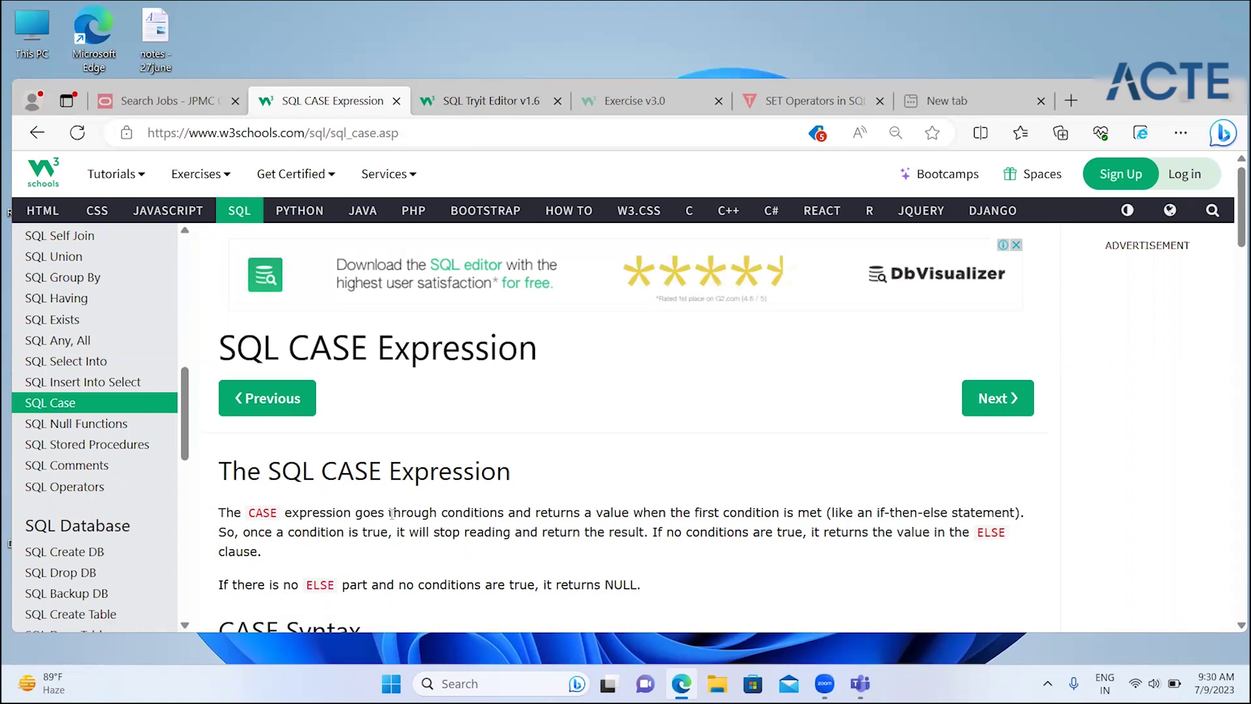
- Highlight the CASE explanation, its if-then-else remark and the no-conditions-true sentence
scroll(391, 513, down, 2)
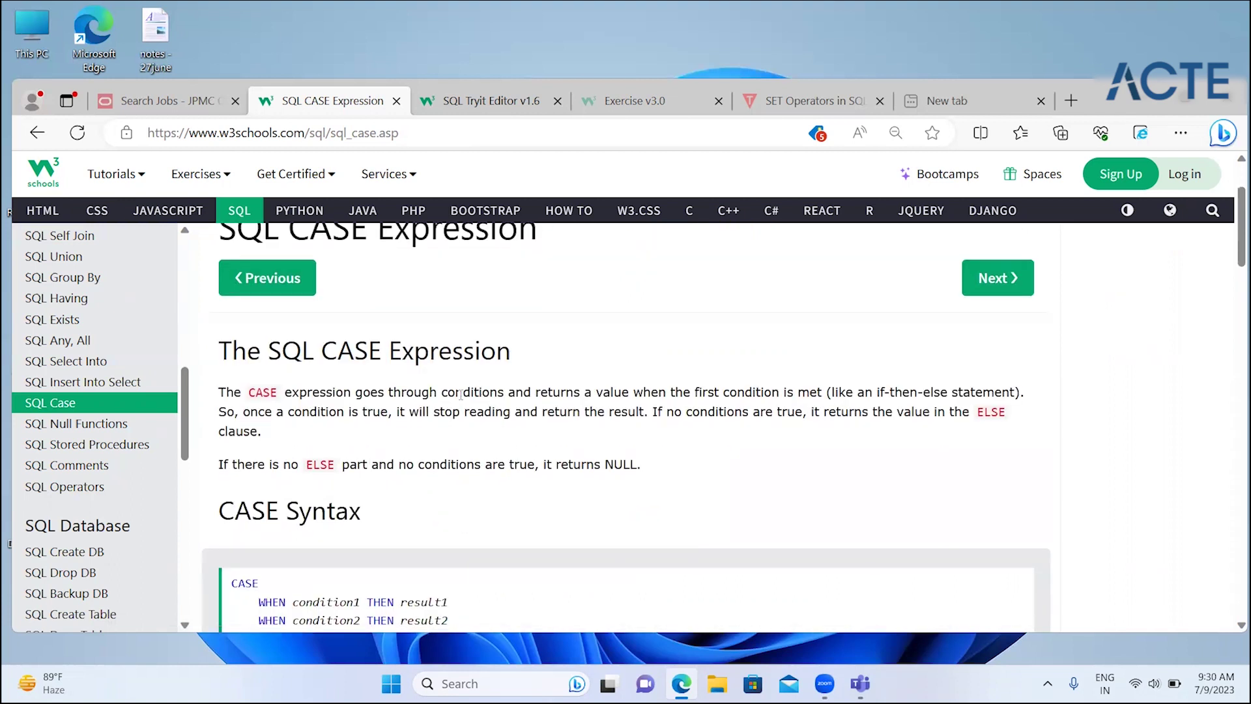
drag(447, 391, 699, 412)
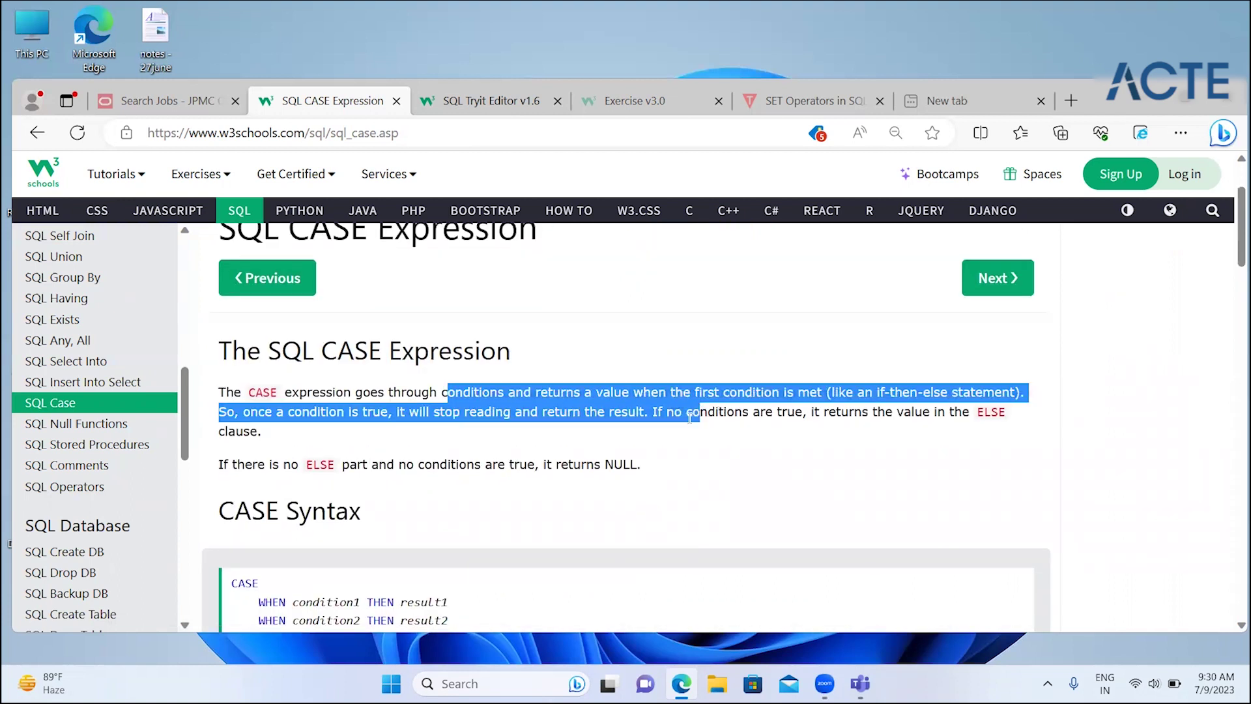
click(840, 391)
double_click(844, 392)
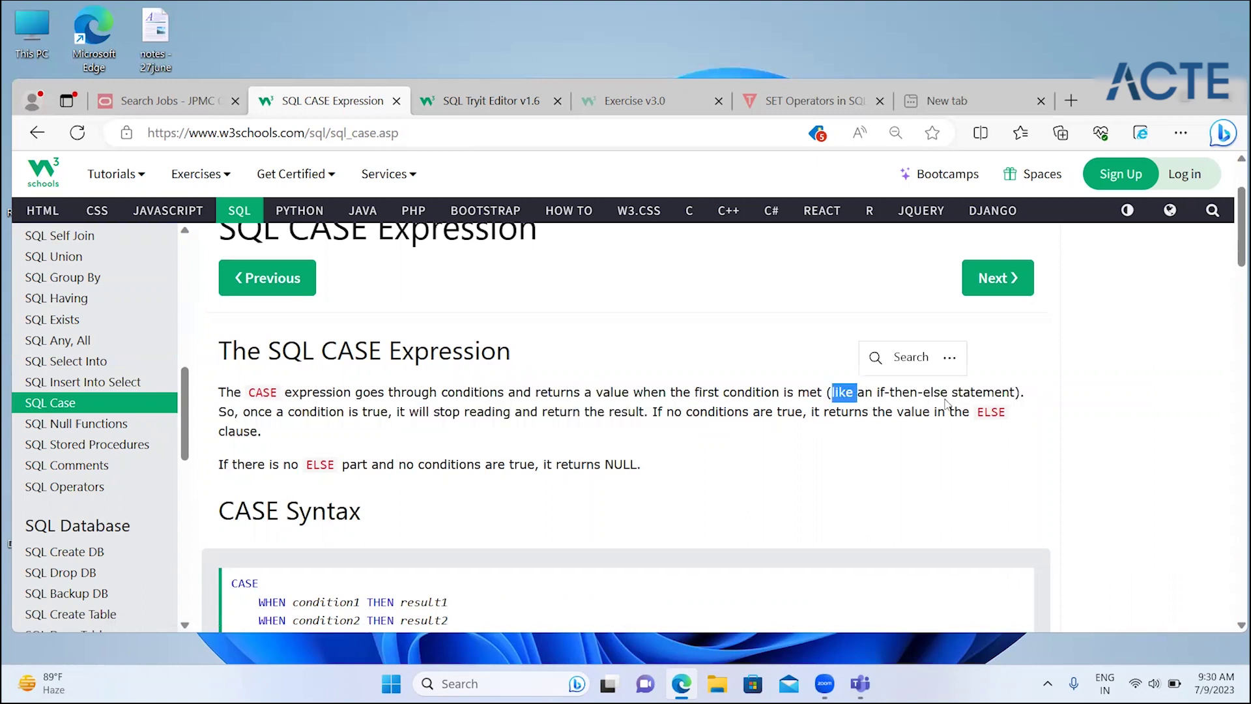
drag(896, 393, 1052, 404)
click(785, 468)
scroll(785, 468, down, 1)
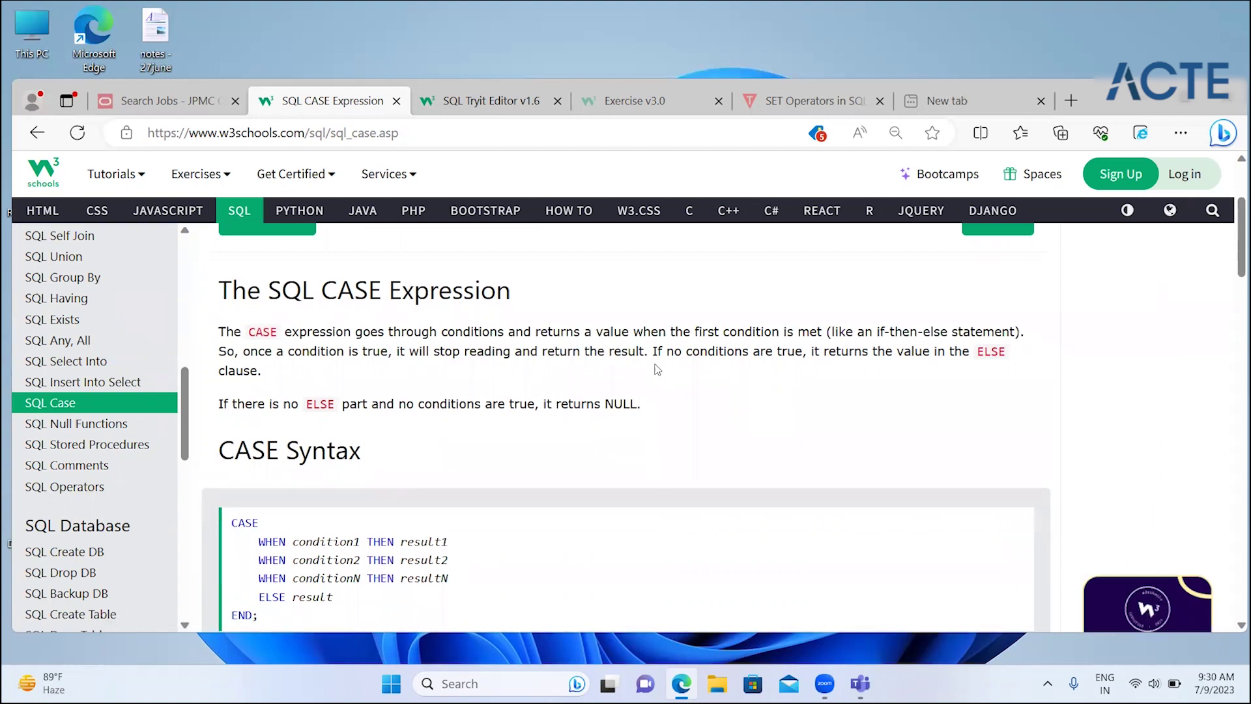
drag(653, 352, 849, 353)
click(572, 399)
- Highlight the CASE syntax: condition1 THEN result1, the condition2/conditionN lines, and ELSE result
scroll(572, 399, down, 1)
scroll(456, 372, down, 2)
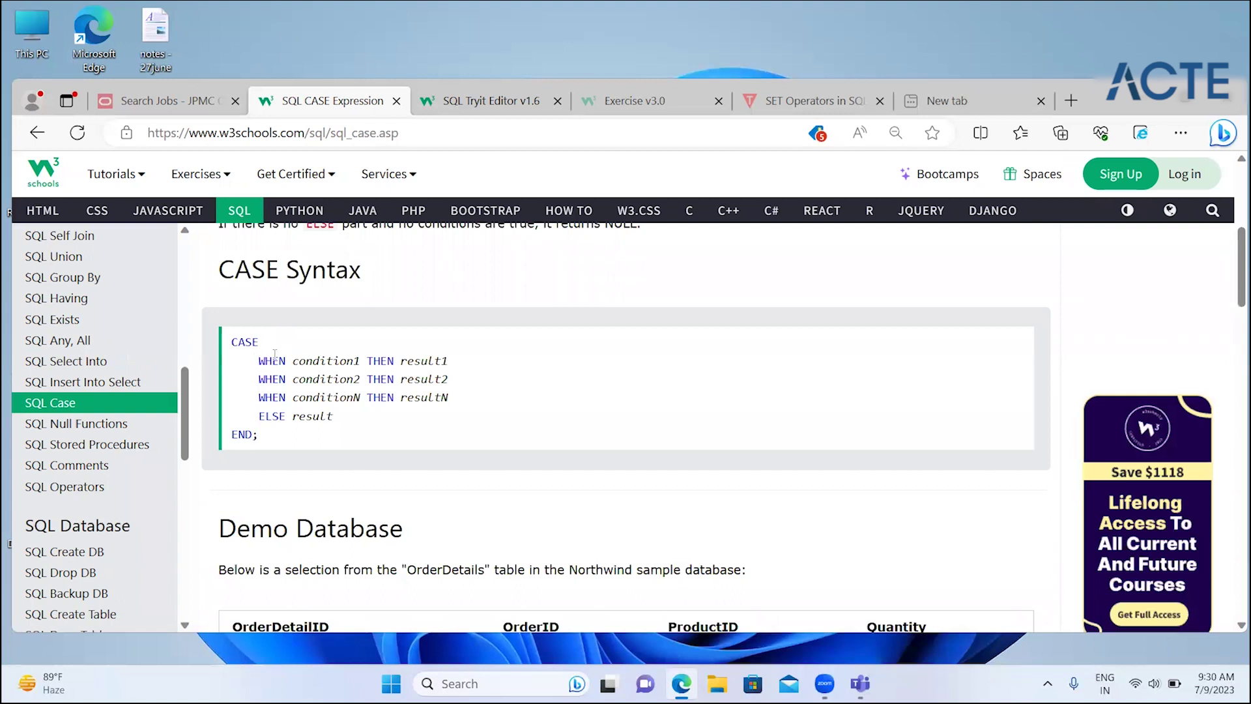
drag(295, 363, 448, 363)
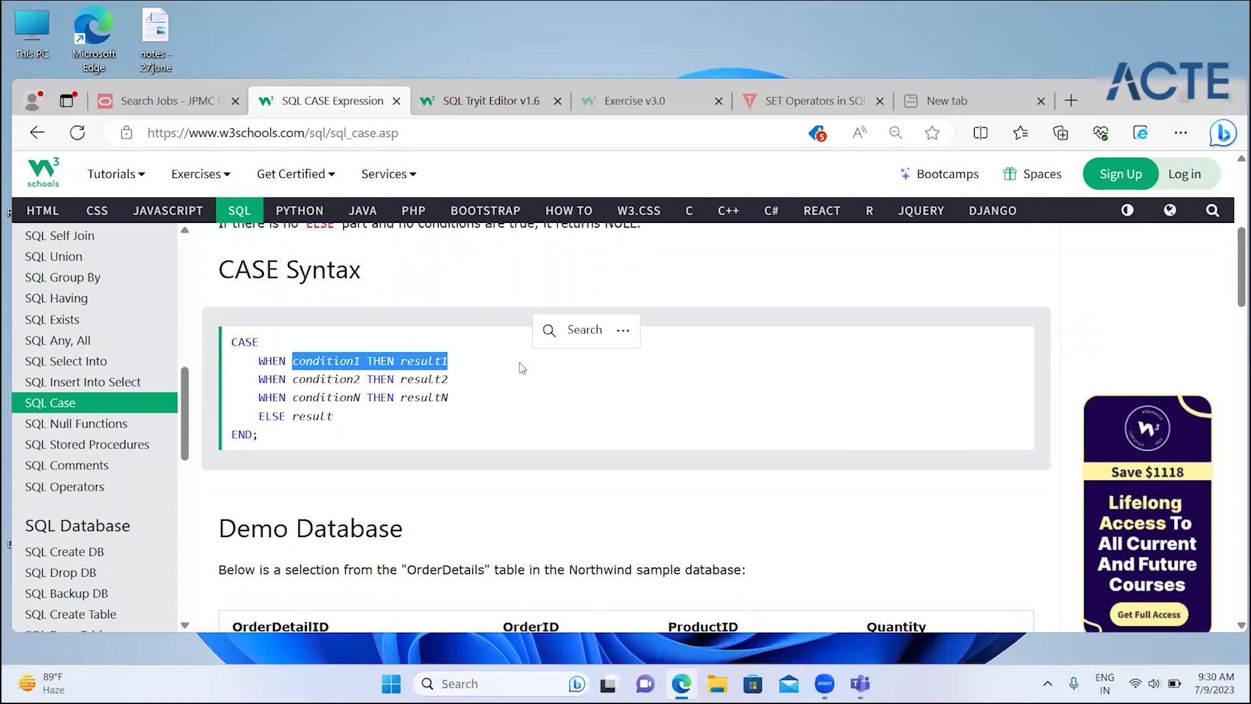
drag(259, 379, 515, 391)
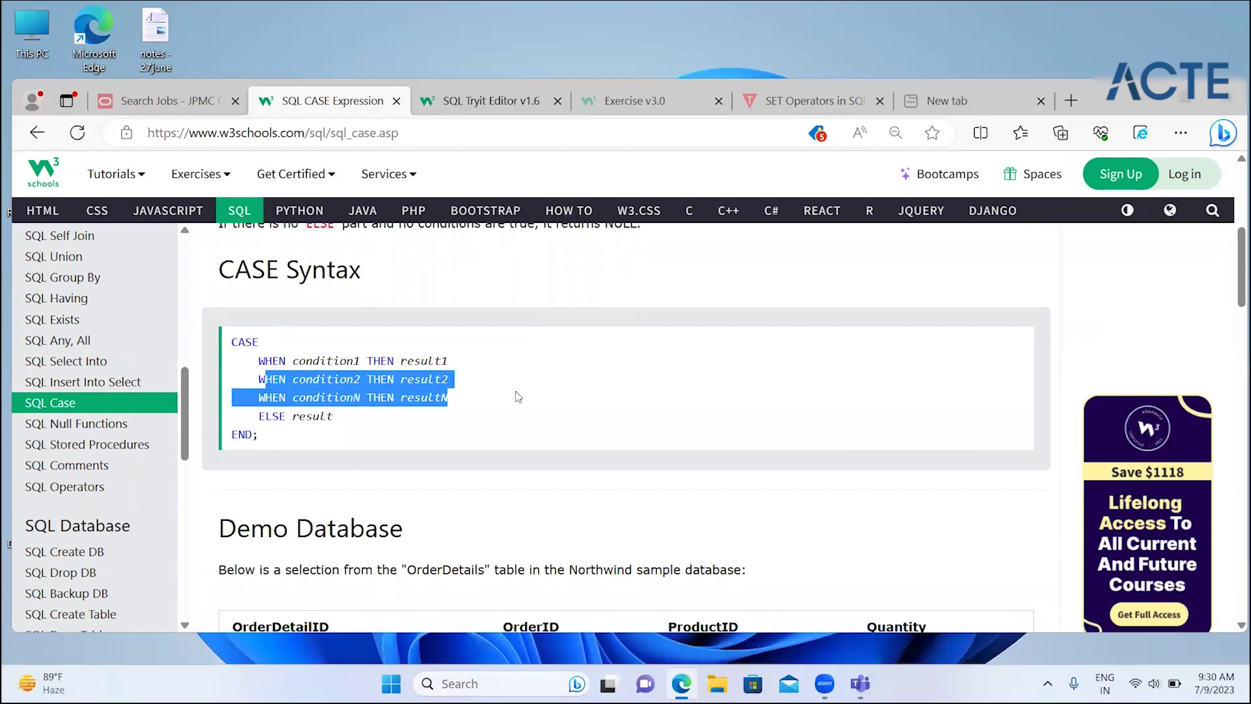
click(427, 412)
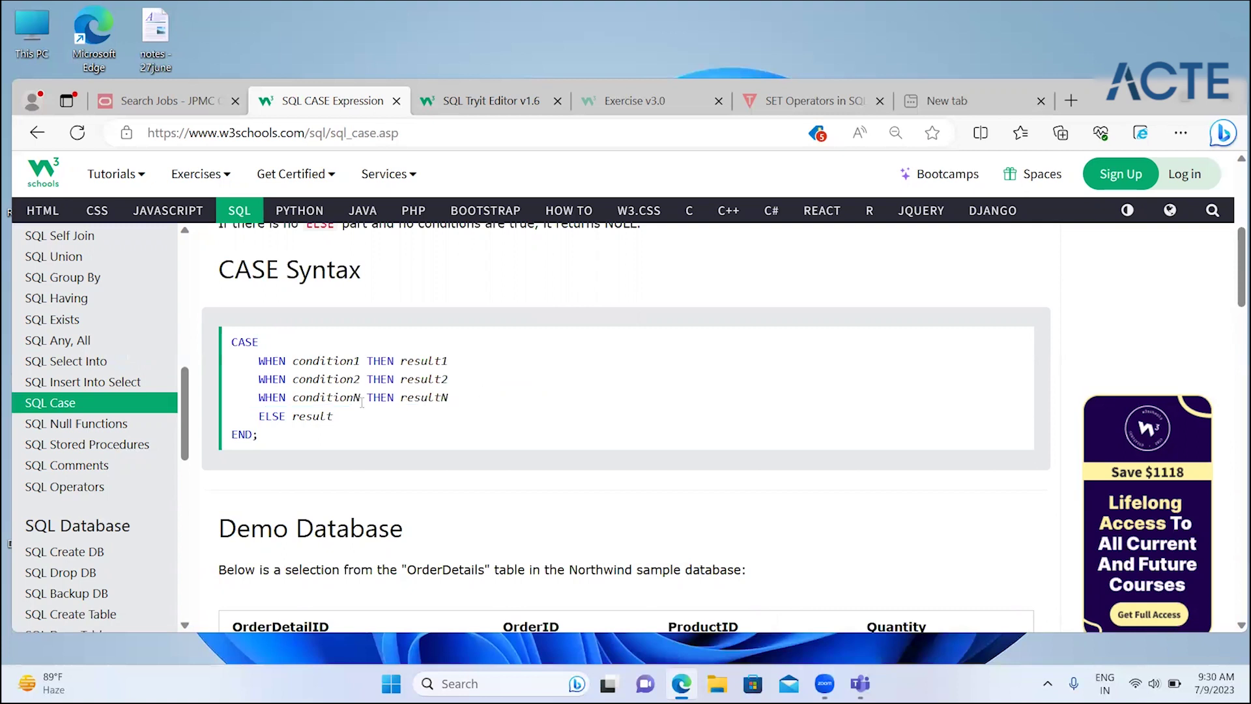
drag(272, 416, 320, 417)
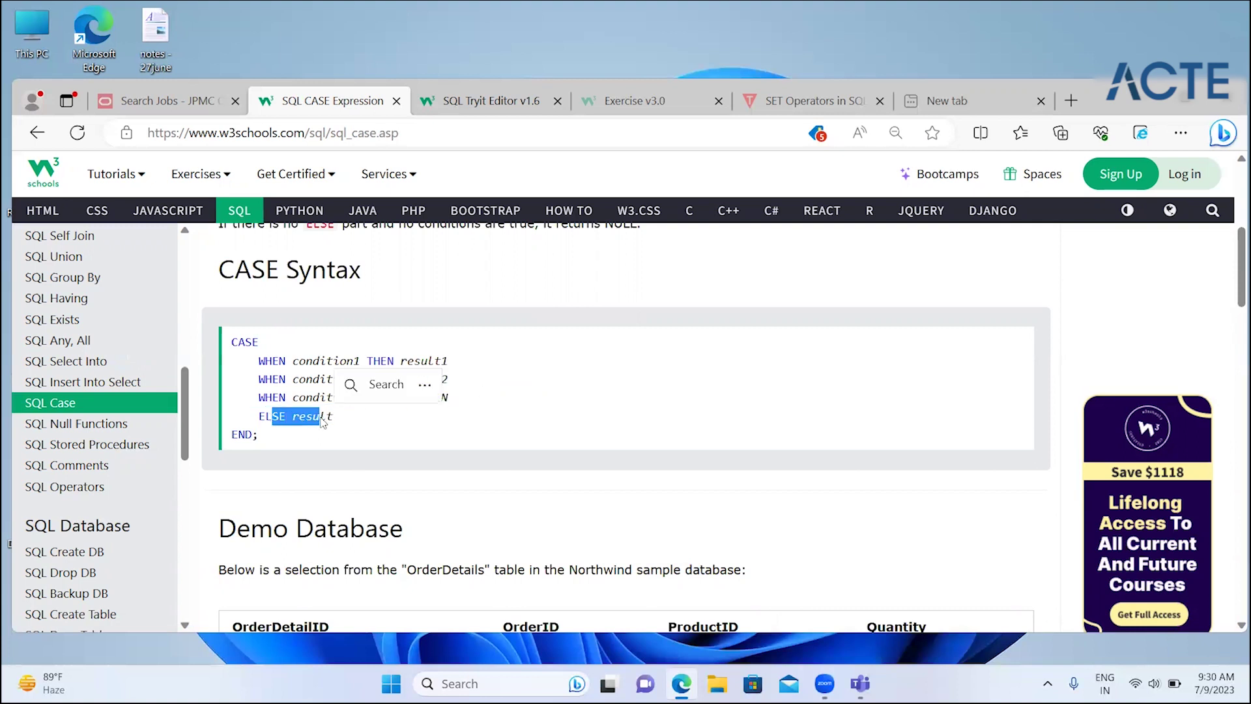
click(251, 442)
- Highlight the examples intro, plus QuantityText, Quantity and the CASE conditions in the first query
scroll(392, 484, down, 2)
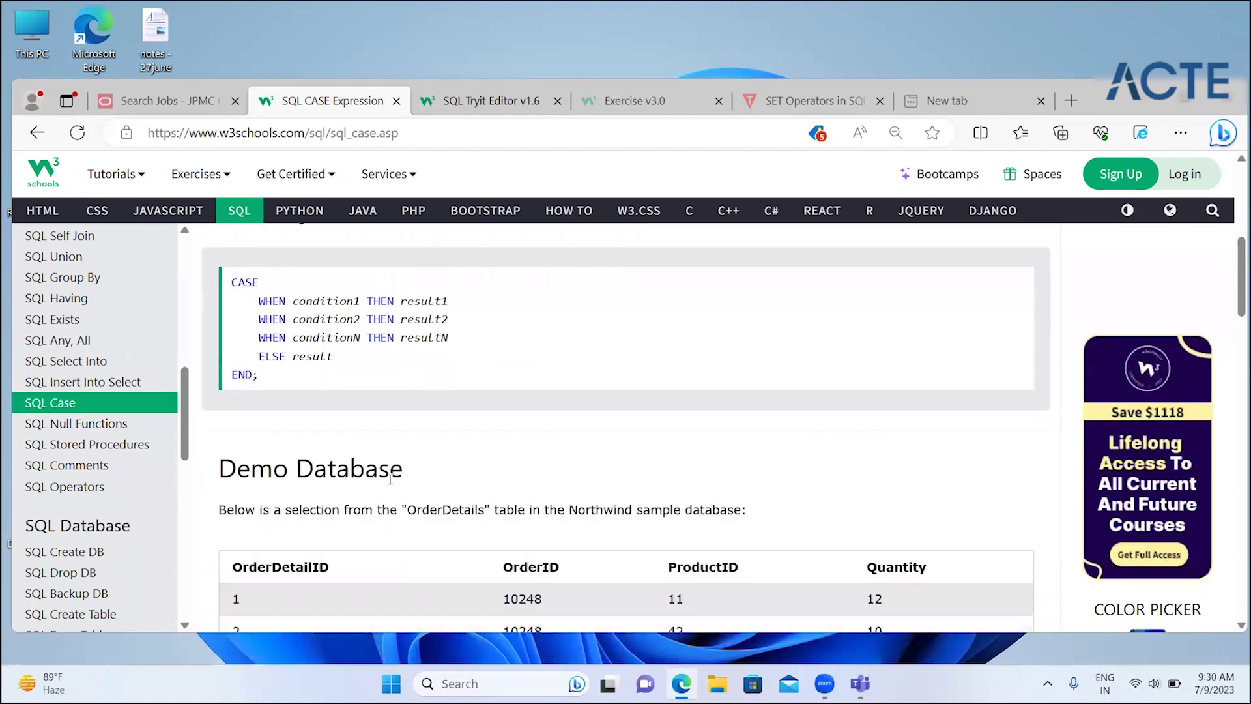
scroll(392, 485, down, 4)
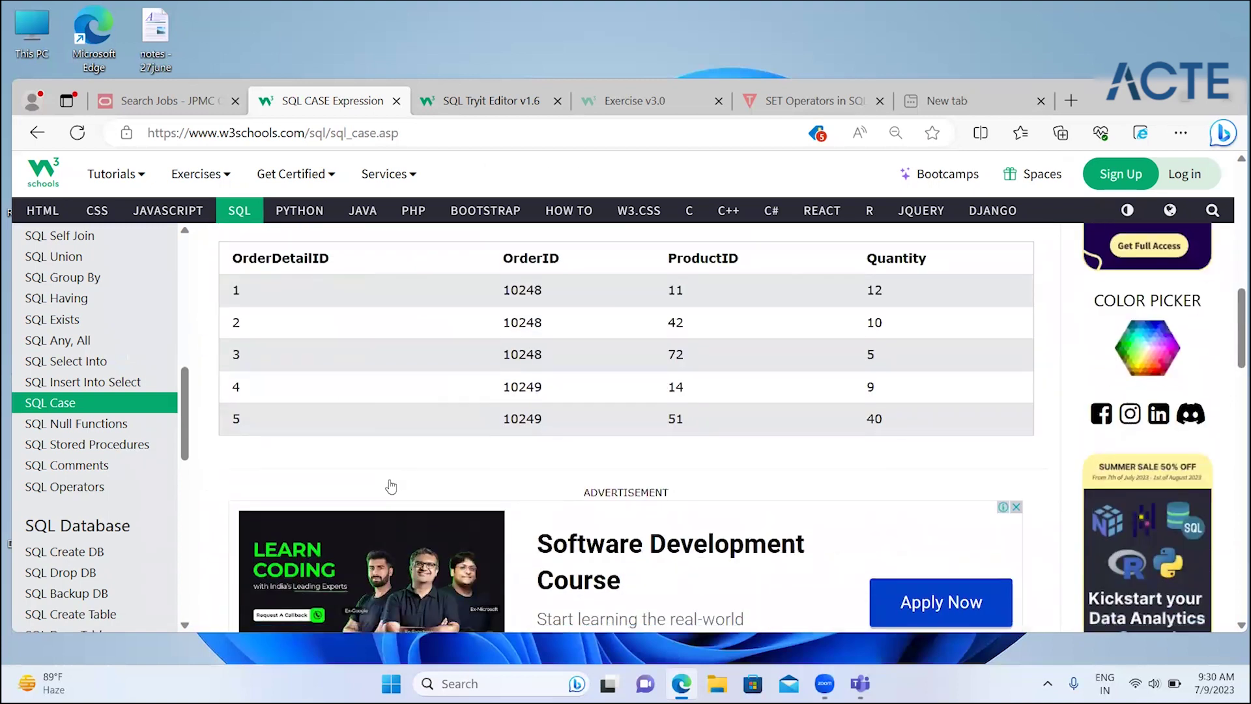
scroll(391, 485, down, 5)
scroll(392, 485, down, 2)
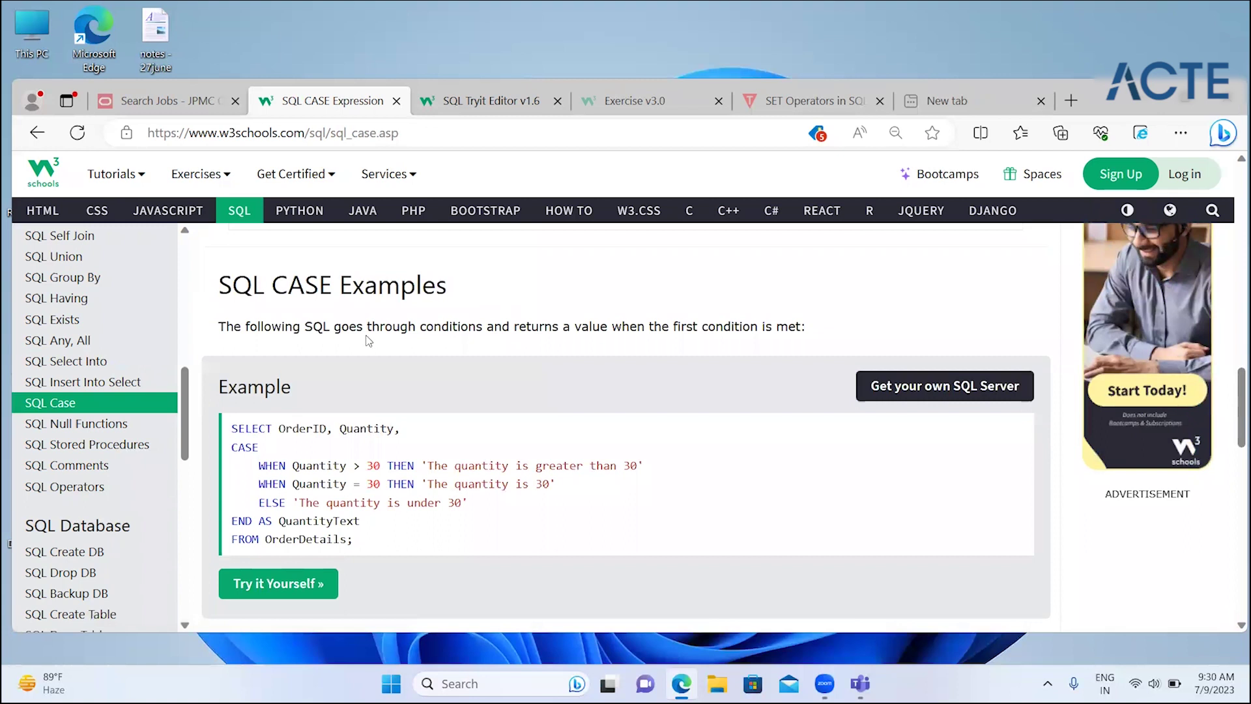
drag(368, 326, 526, 327)
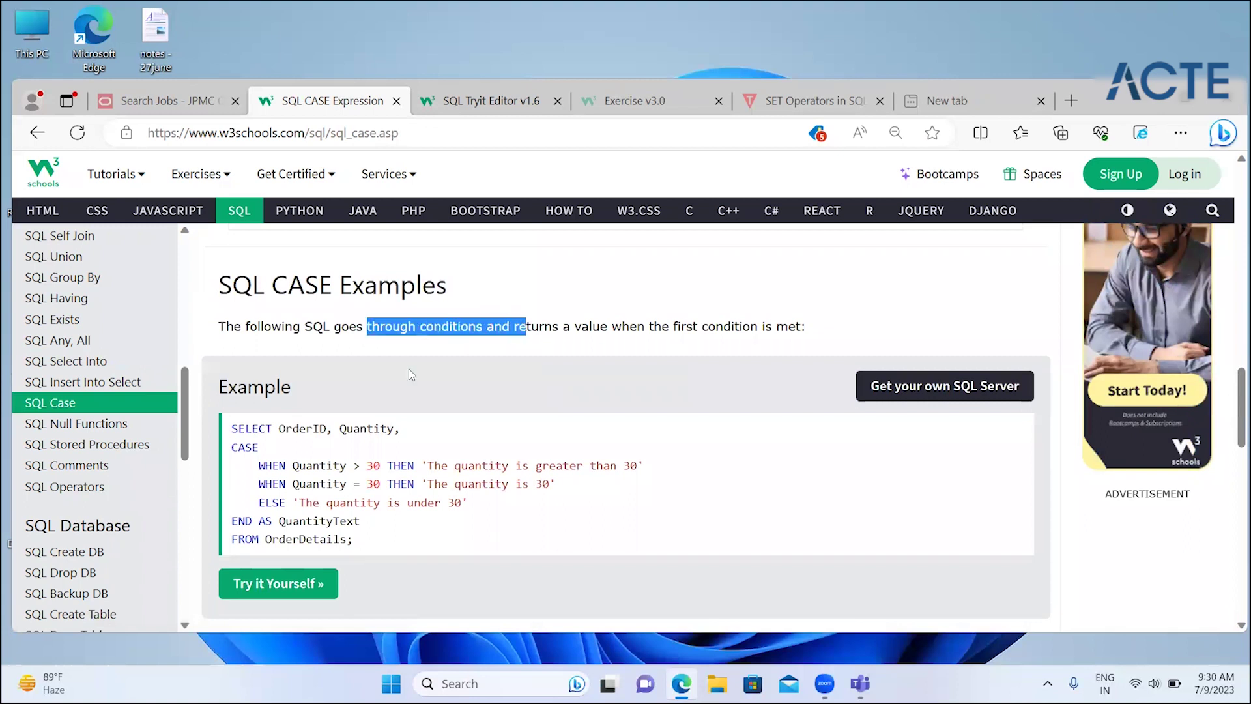
double_click(285, 520)
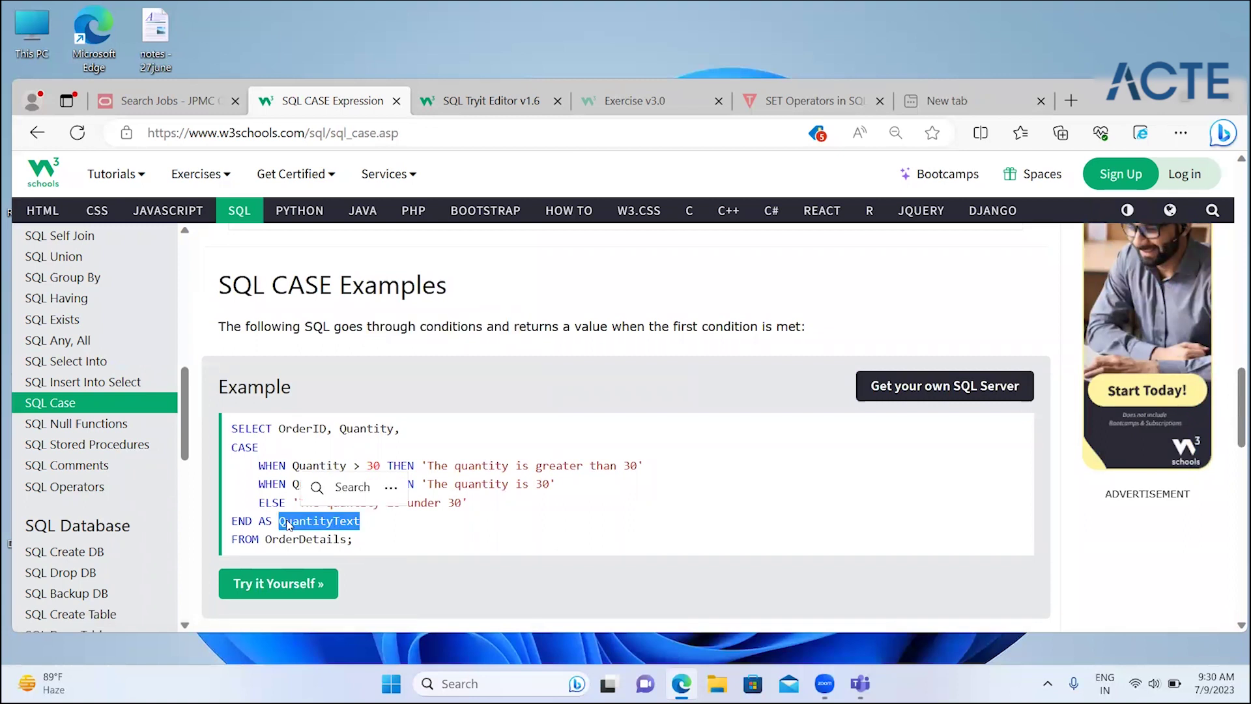
double_click(323, 526)
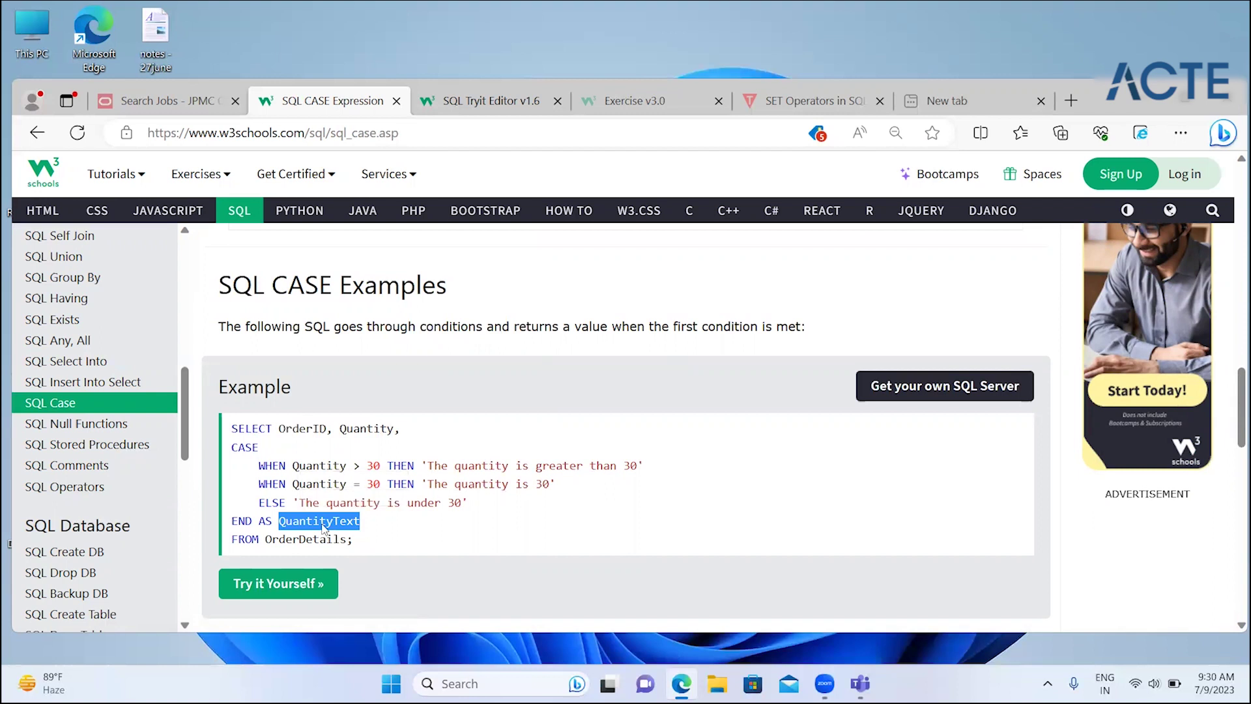
double_click(323, 465)
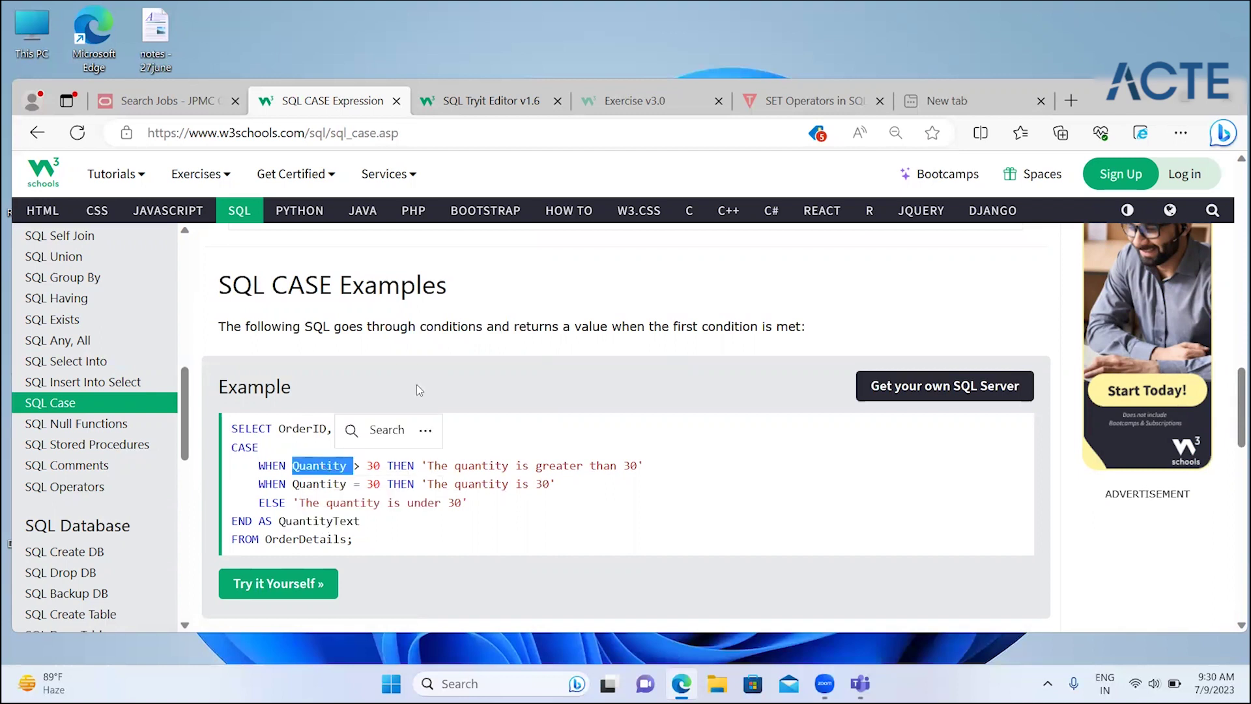
click(325, 373)
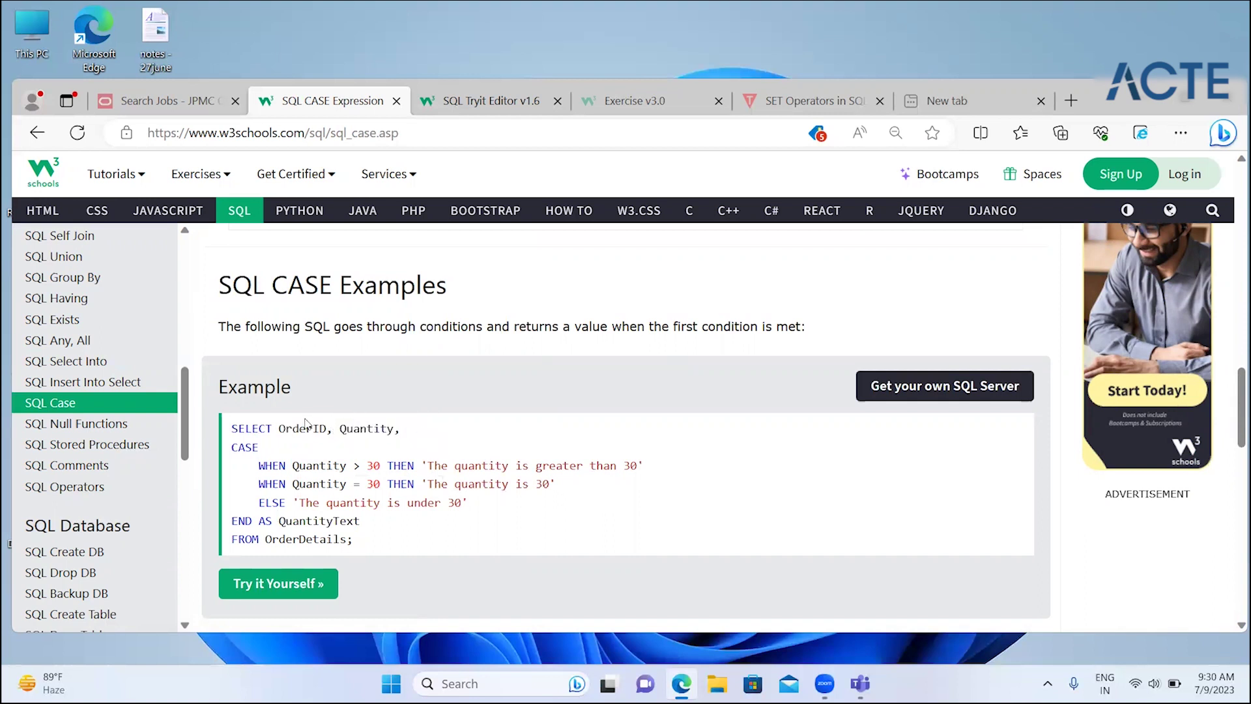
drag(258, 428, 399, 428)
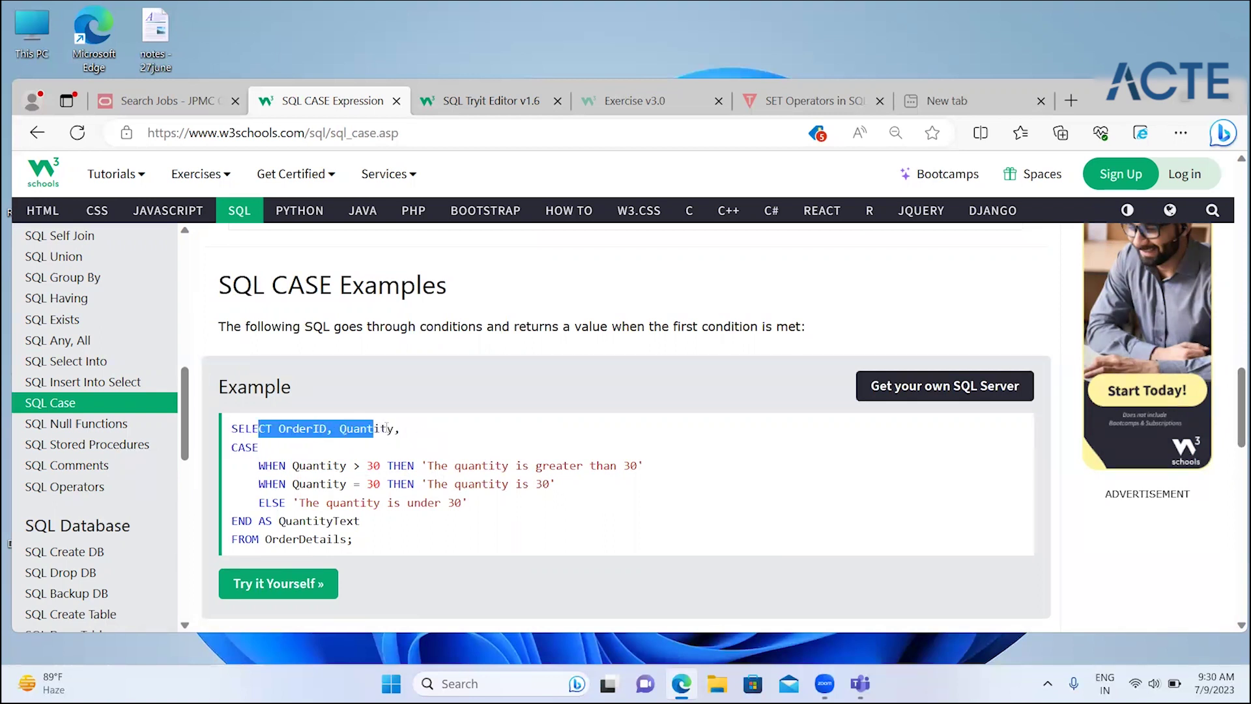
drag(236, 447, 360, 503)
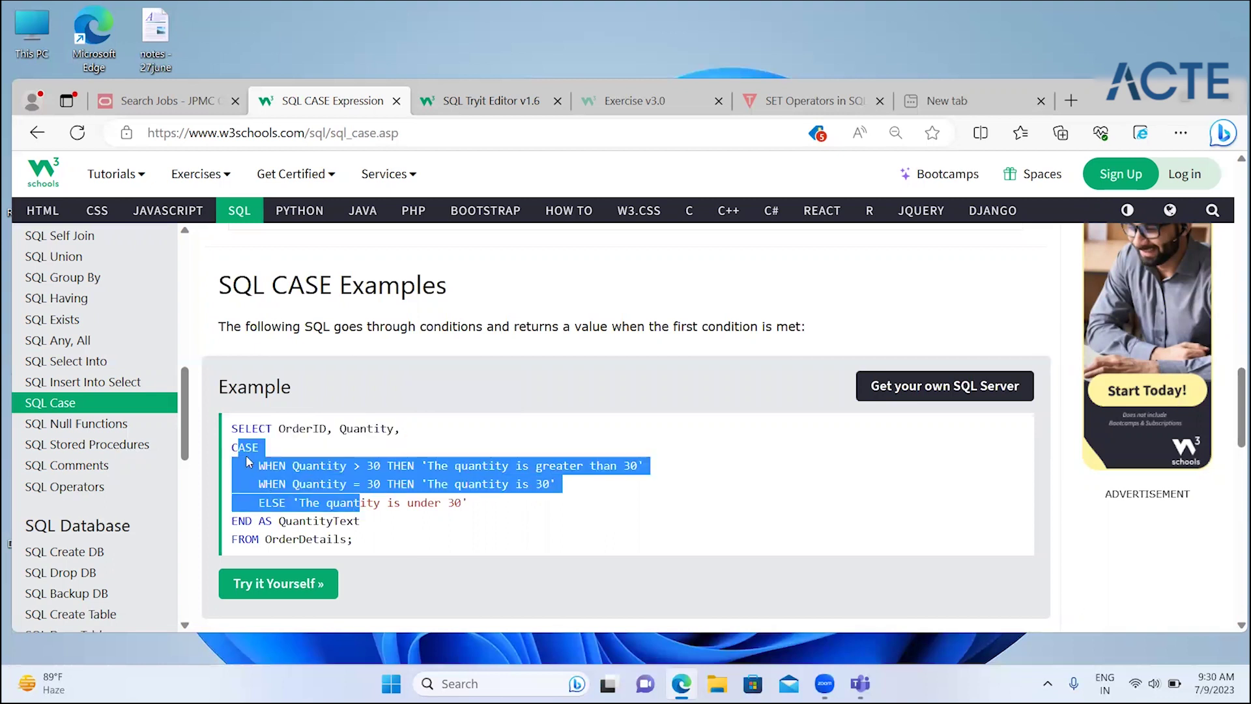
click(327, 479)
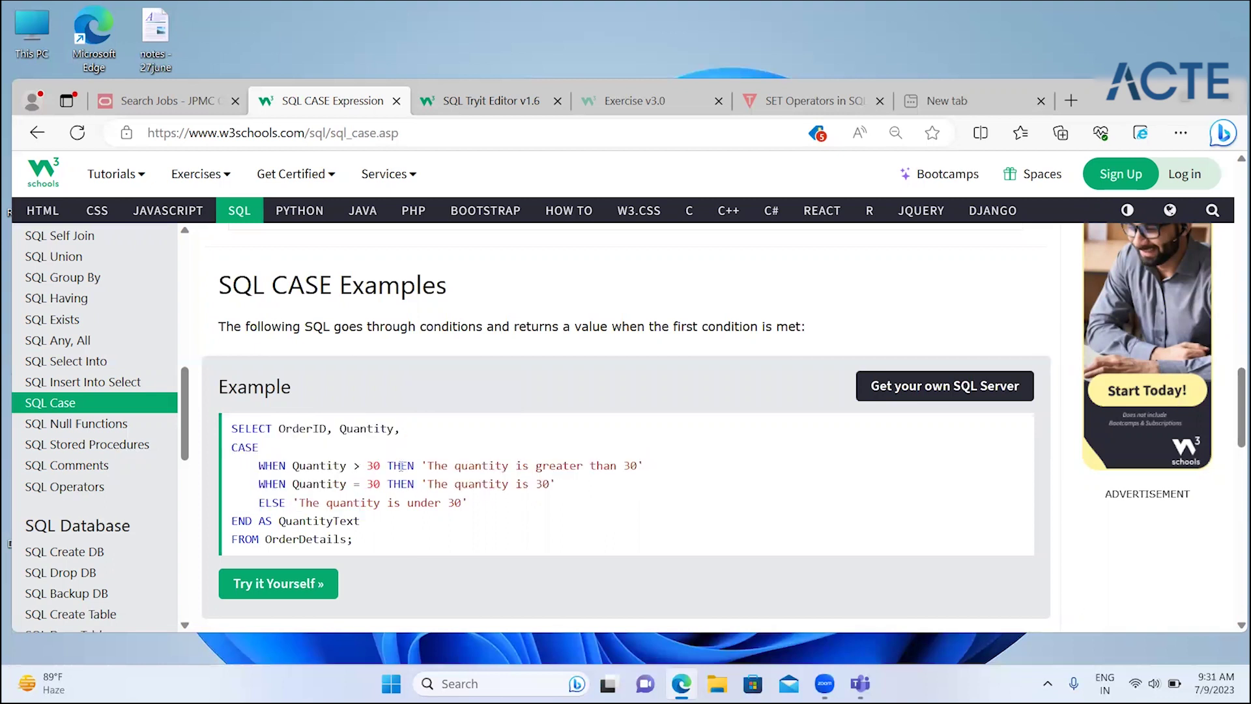
- Highlight the over-30 result, equals-30 and ELSE lines, END AS QuantityText, and OrderDetails
drag(428, 467, 659, 476)
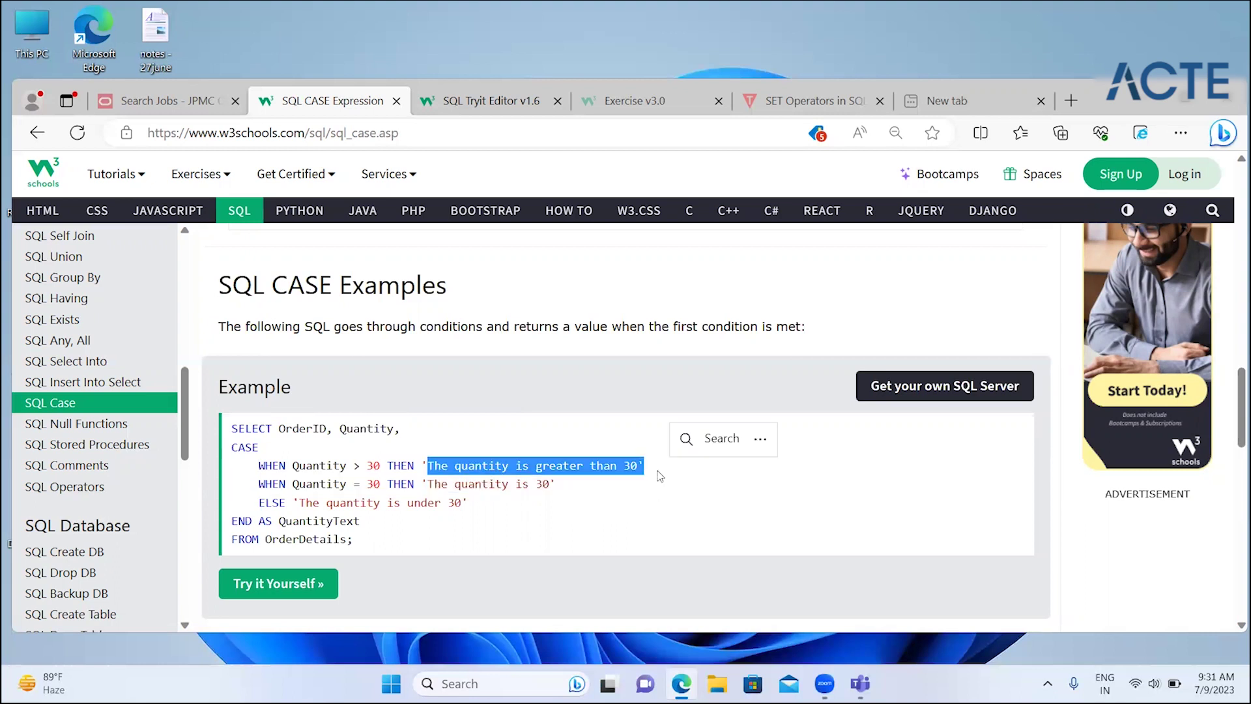
click(405, 508)
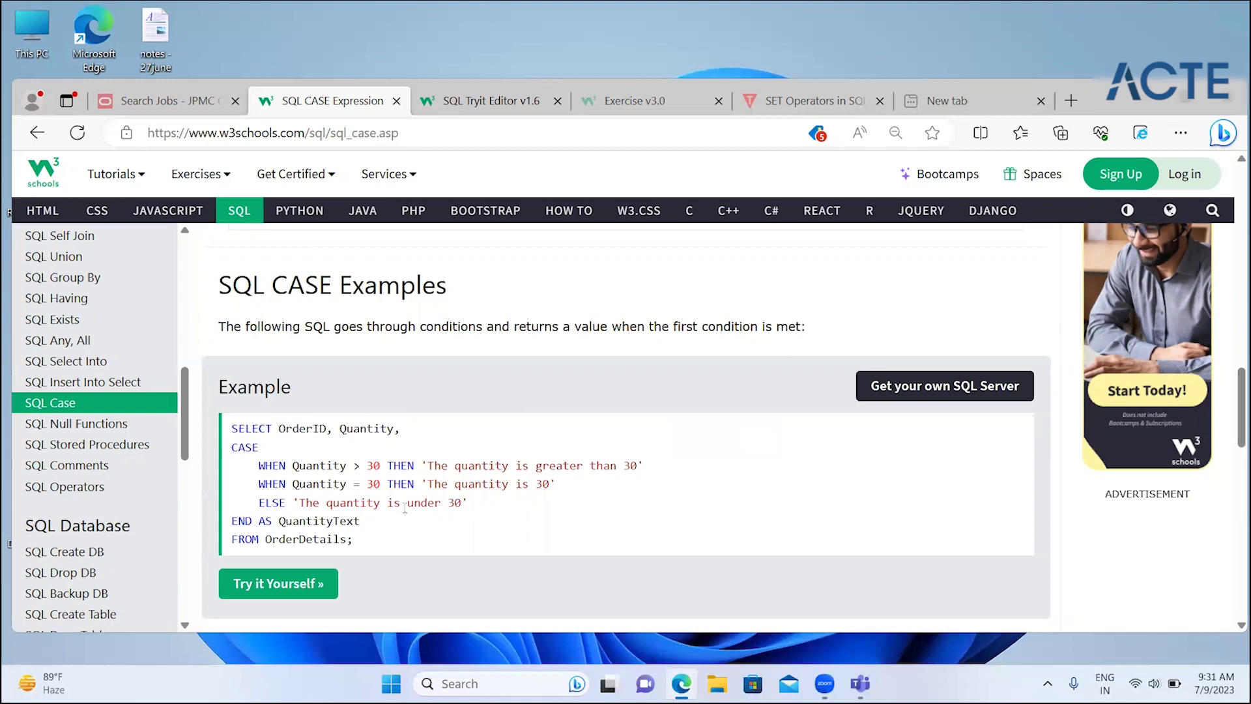
drag(301, 486, 576, 502)
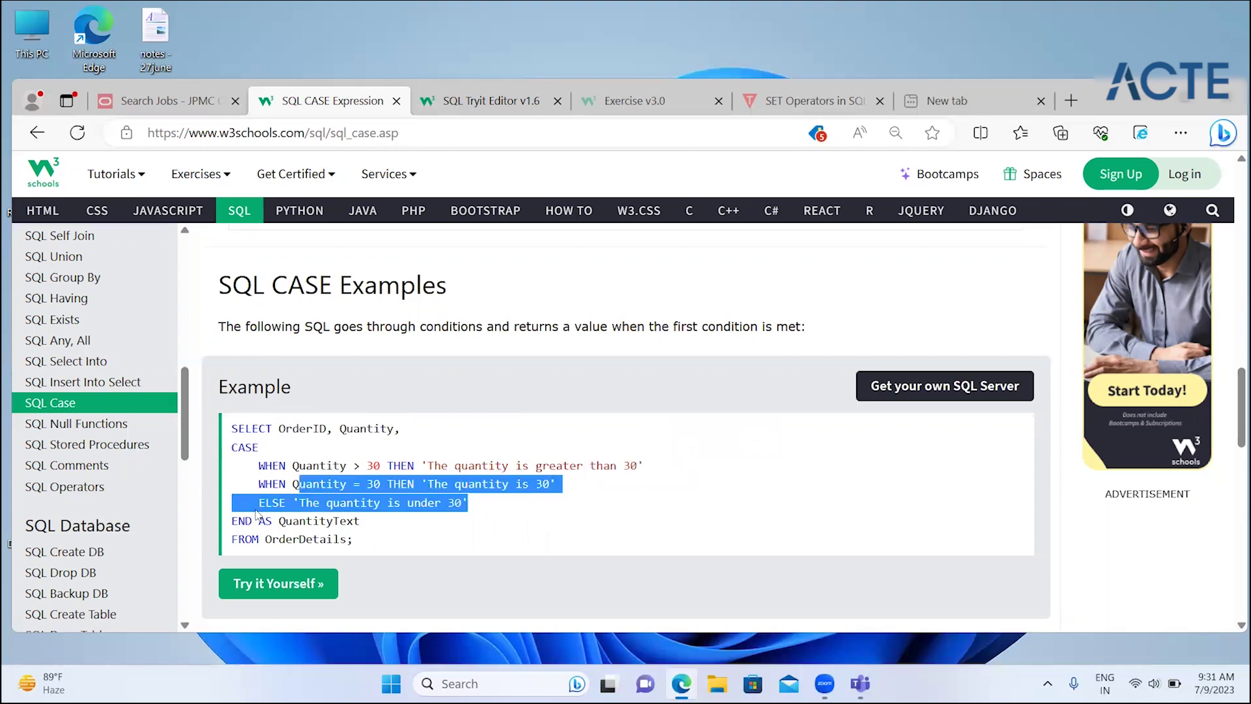
drag(252, 506, 605, 528)
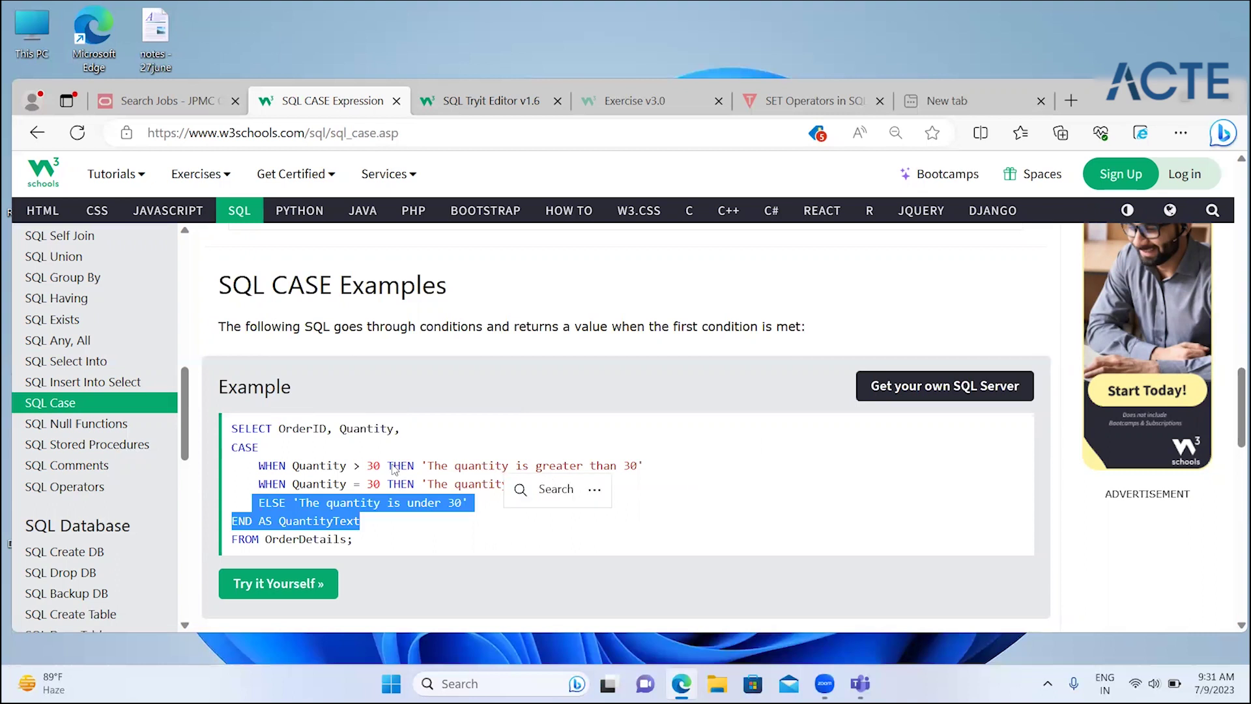
click(482, 474)
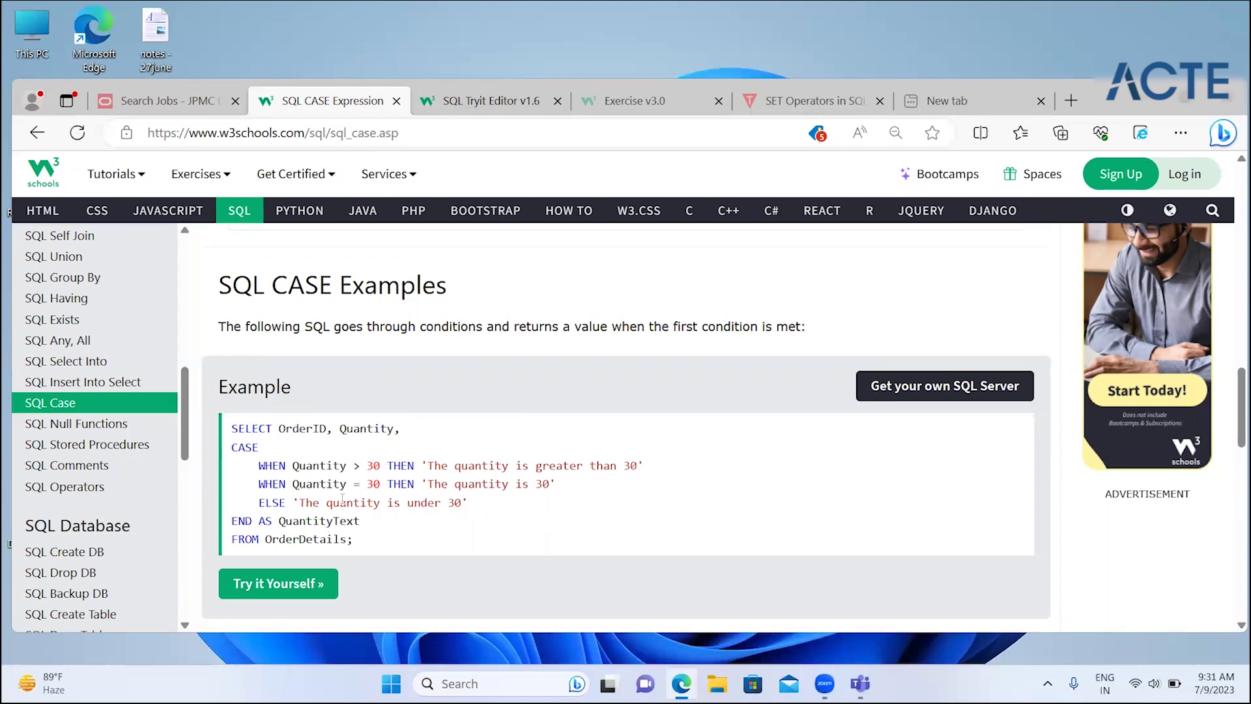
triple_click(505, 500)
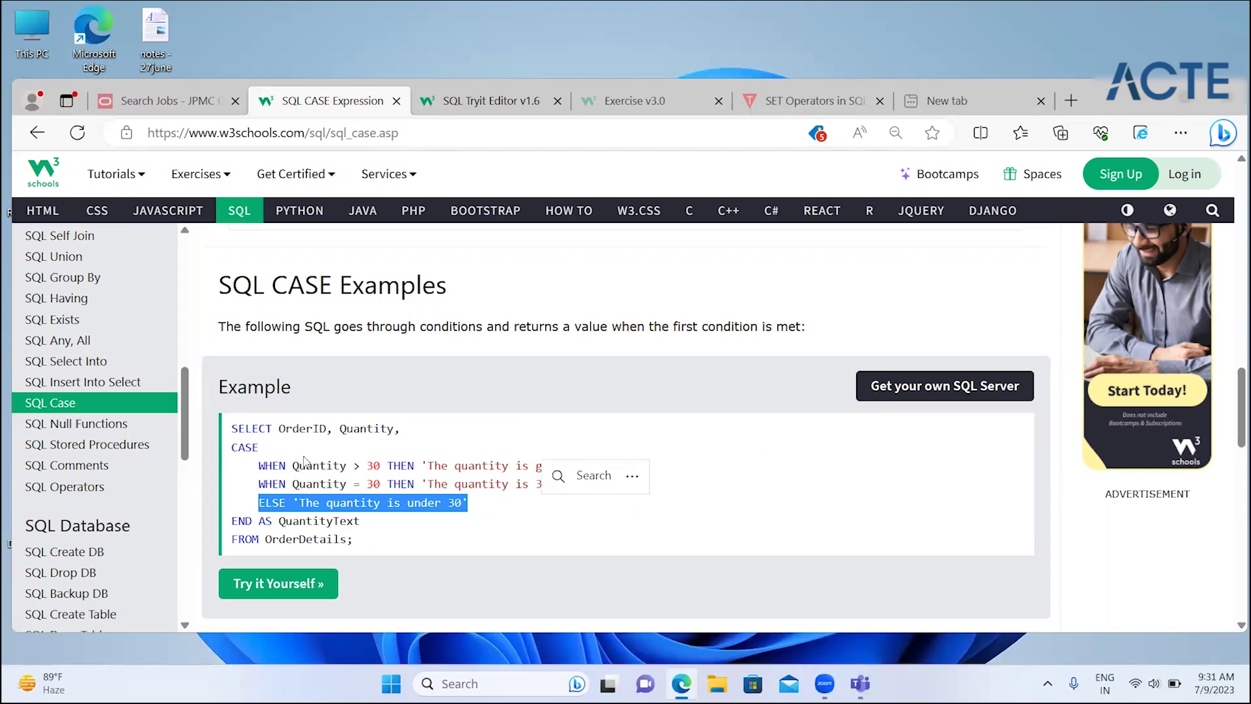
click(266, 523)
drag(236, 521, 273, 525)
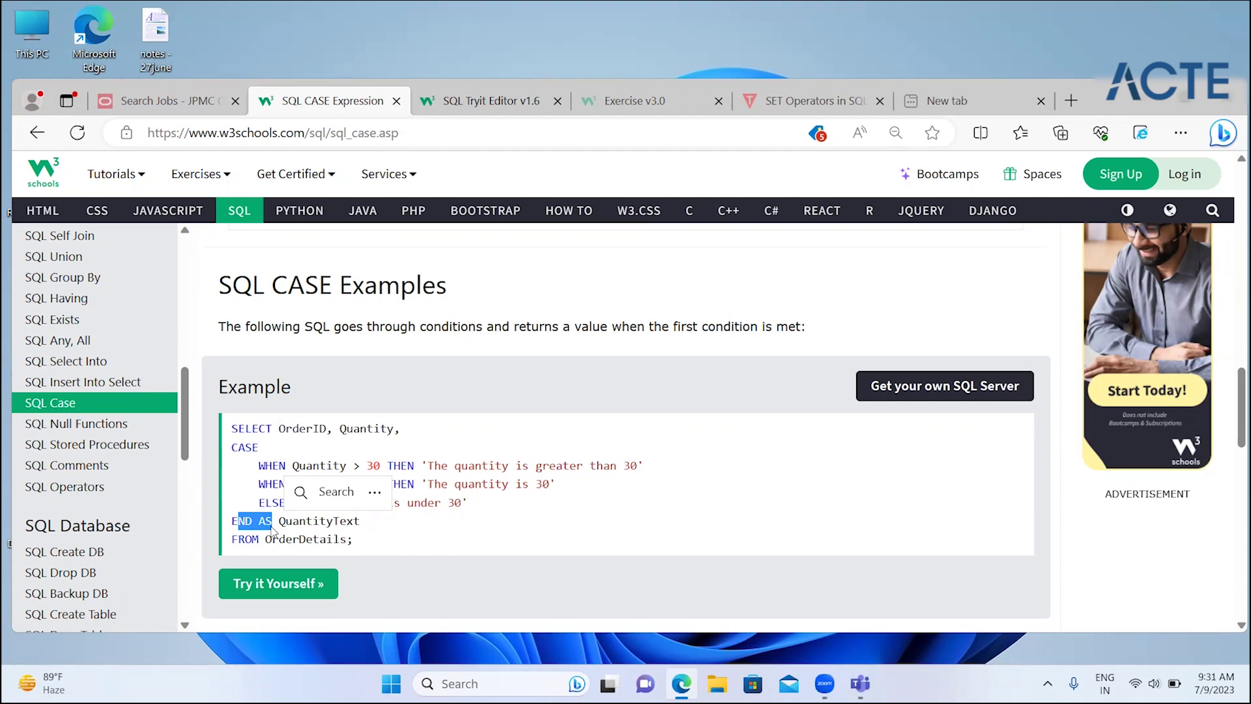
double_click(348, 523)
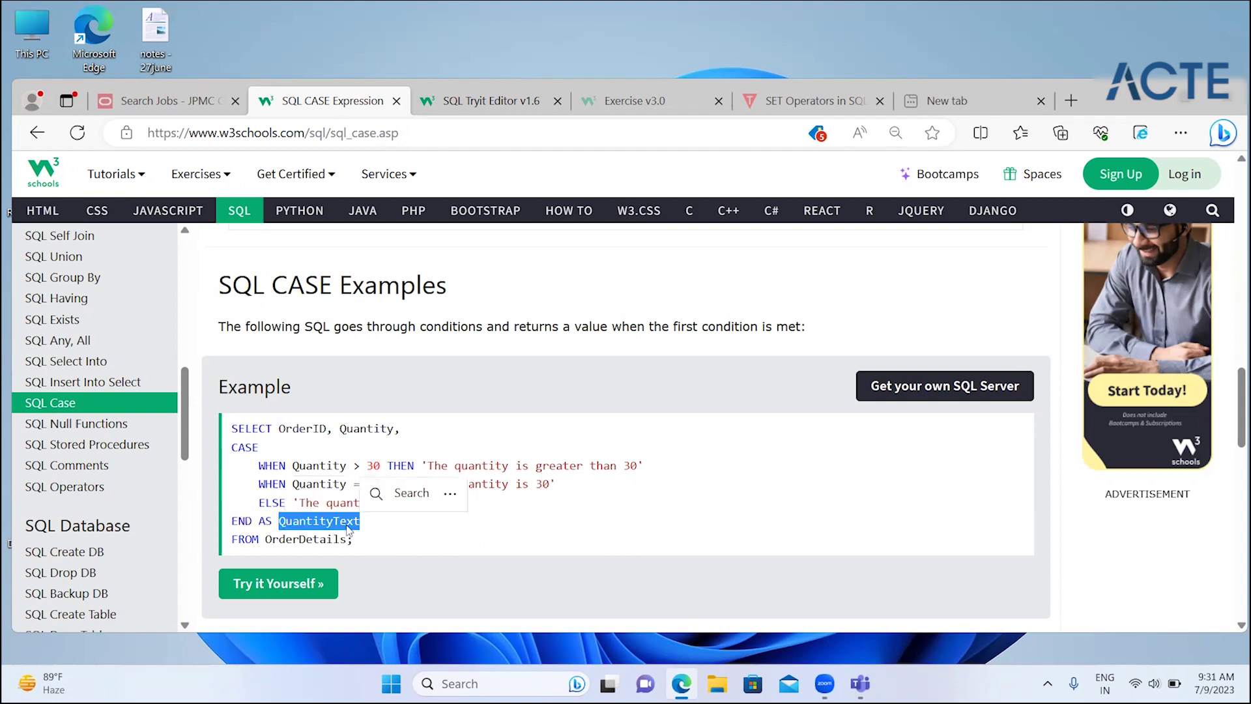
double_click(301, 539)
click(436, 545)
- Scroll past the examples and back up to the quantity example's Try it Yourself button
scroll(436, 545, down, 1)
scroll(435, 545, down, 2)
scroll(436, 544, down, 2)
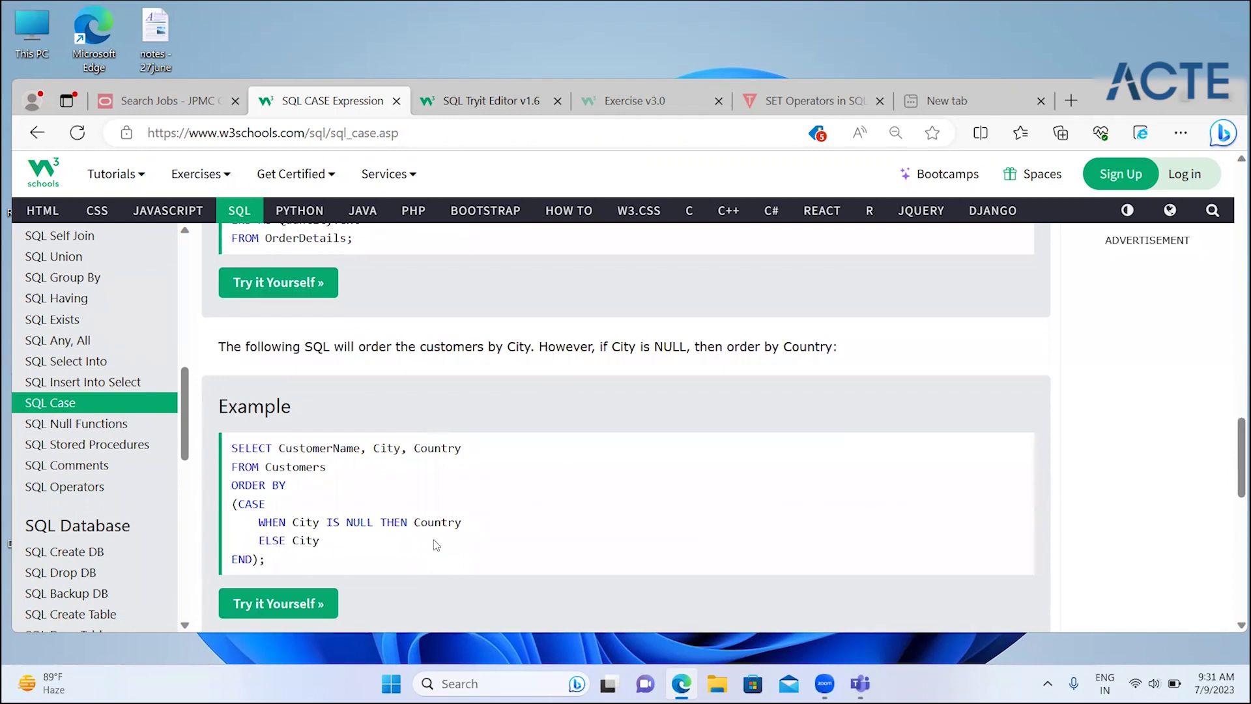
scroll(436, 545, down, 3)
scroll(436, 545, up, 2)
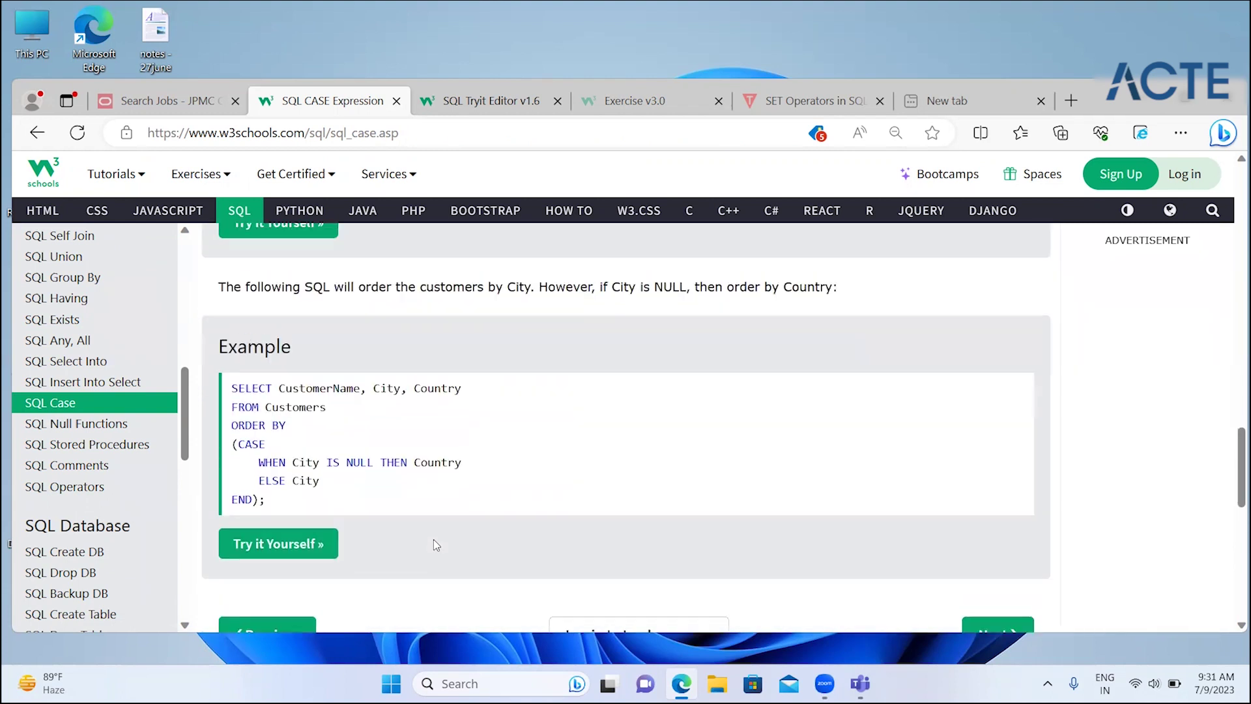
scroll(433, 538, up, 1)
scroll(432, 538, up, 2)
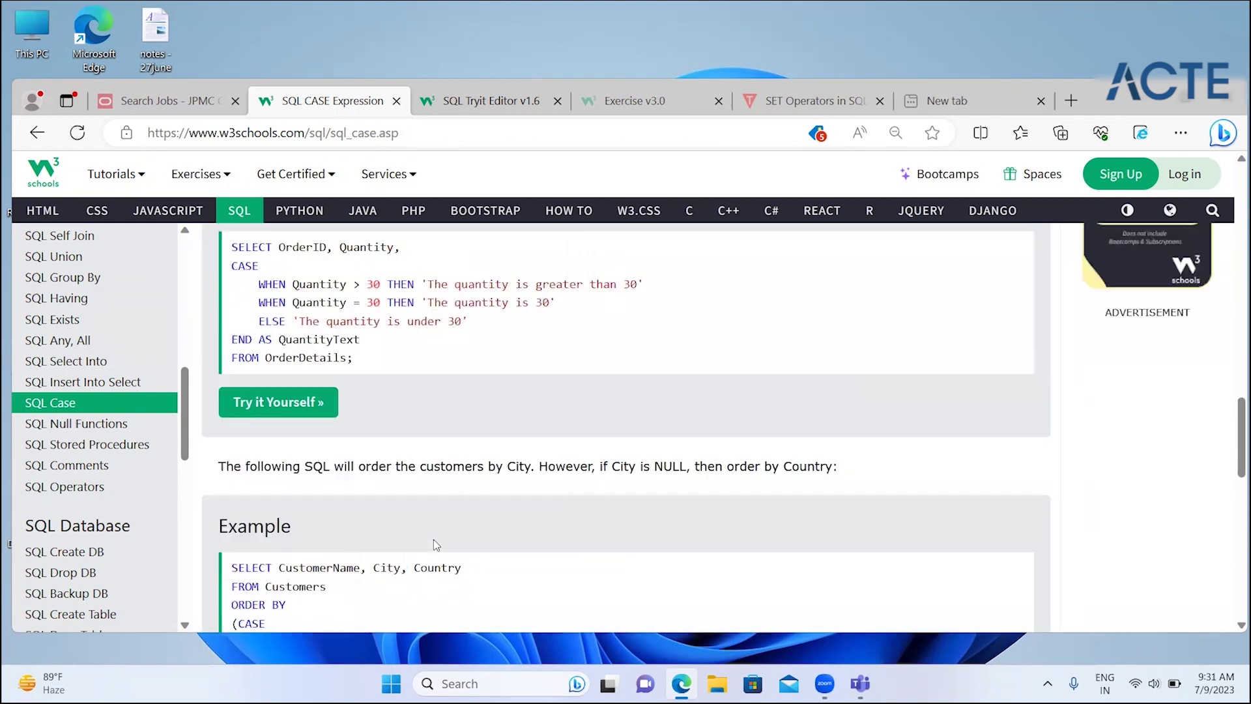
- Run the quantity CASE example in the Tryit Editor and scroll through its 2155 labelled rows
click(321, 405)
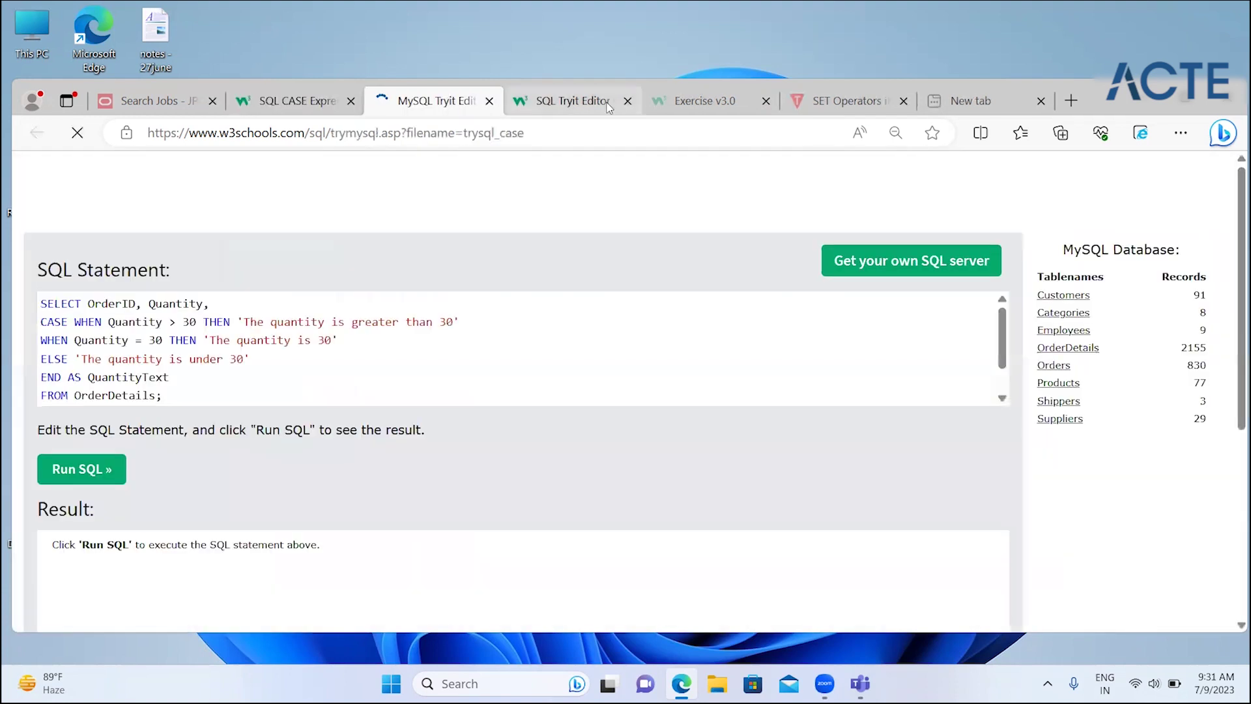
click(98, 478)
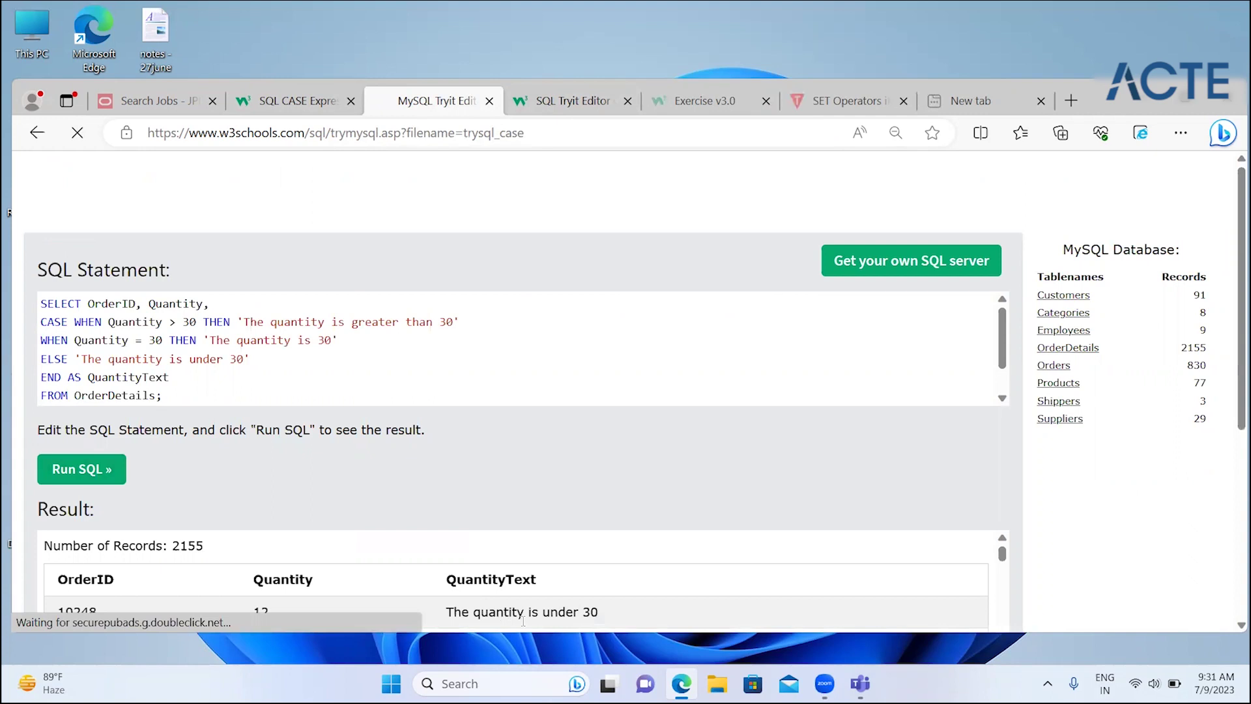
scroll(591, 618, down, 2)
scroll(590, 619, down, 2)
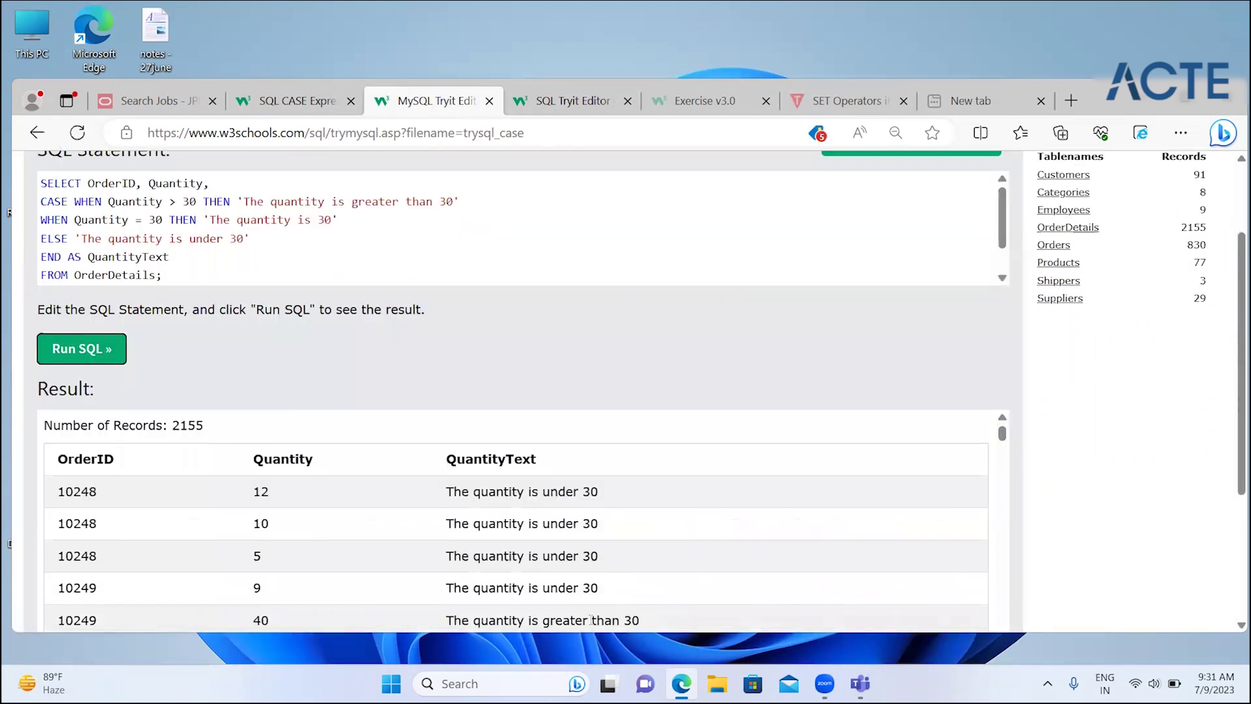
scroll(590, 619, down, 1)
scroll(592, 626, down, 1)
scroll(592, 624, down, 1)
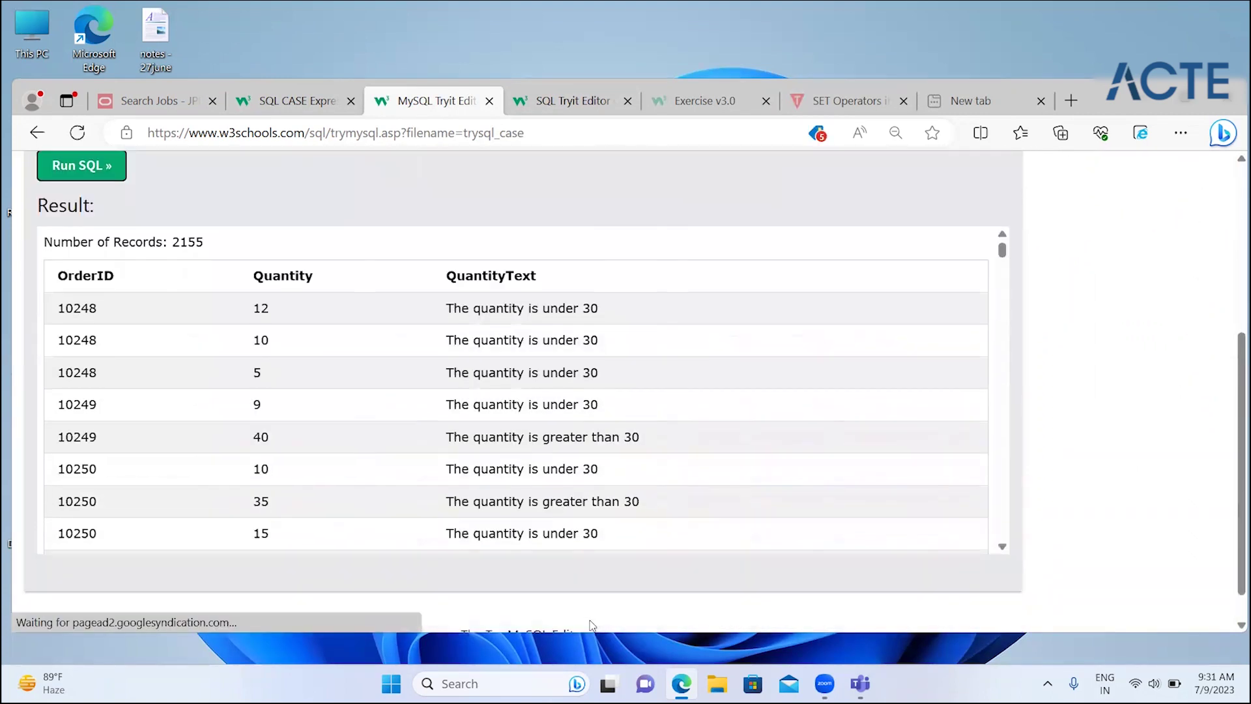
scroll(592, 624, up, 1)
scroll(591, 624, up, 3)
scroll(590, 624, up, 1)
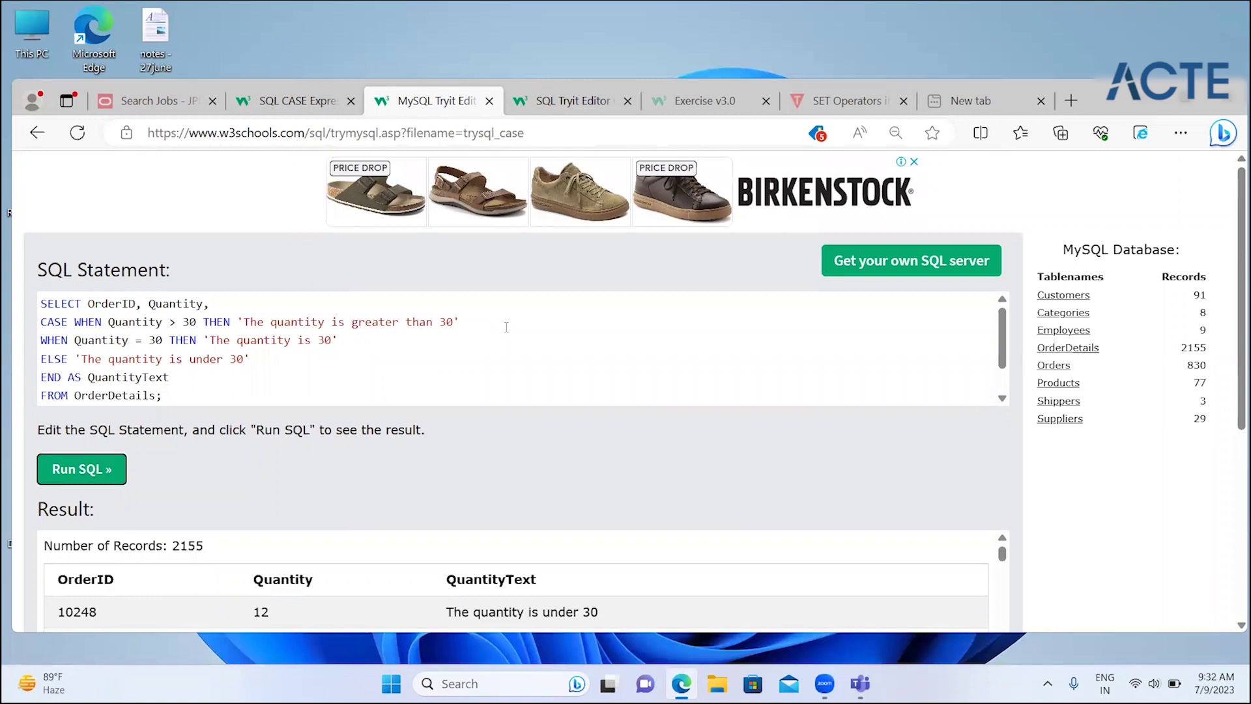
- Zoom out the editor and change the conditions to Quantity > 10 and = 15, updating the label
click(340, 308)
key(ctrl+minus)
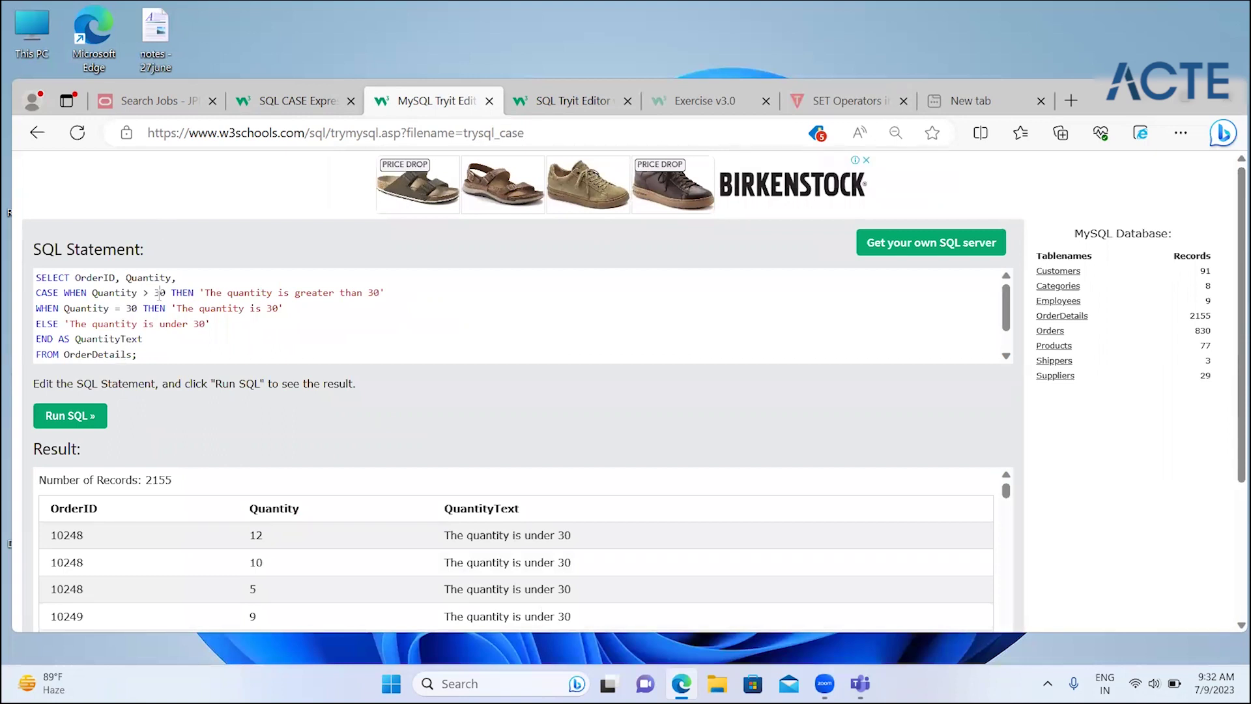
click(159, 295)
key(BackSpace)
text(1)
key(Left)
key(Left)
key(Left)
key(BackSpace)
key(Delete)
text(15)
key(Right)
key(Right)
key(Right)
key(Right)
key(Right)
key(Right)
key(BackSpace)
key(BackSpace)
text(15)
- Set the ELSE label to 'NA' and add WHEN Quantity=14 THEN 'The quantity is 14'
key(Down)
key(Left)
key(Left)
key(Left)
key(Left)
key(Left)
key(Left)
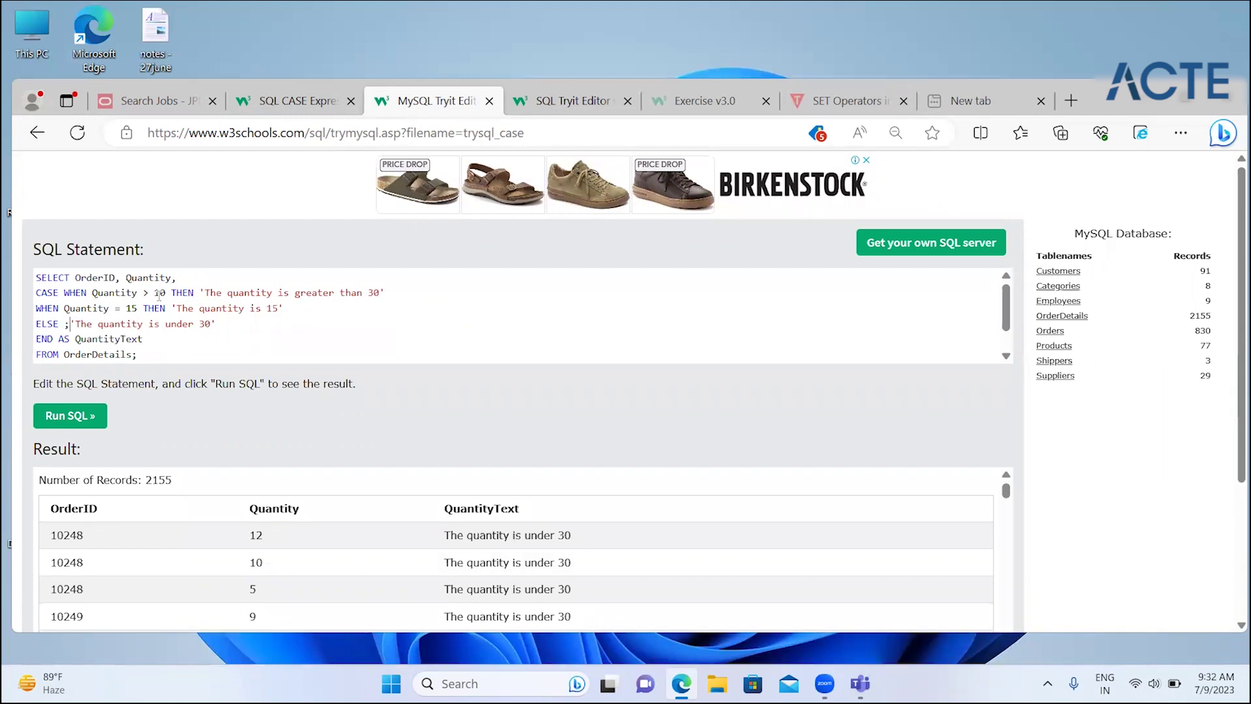
text('NA:)
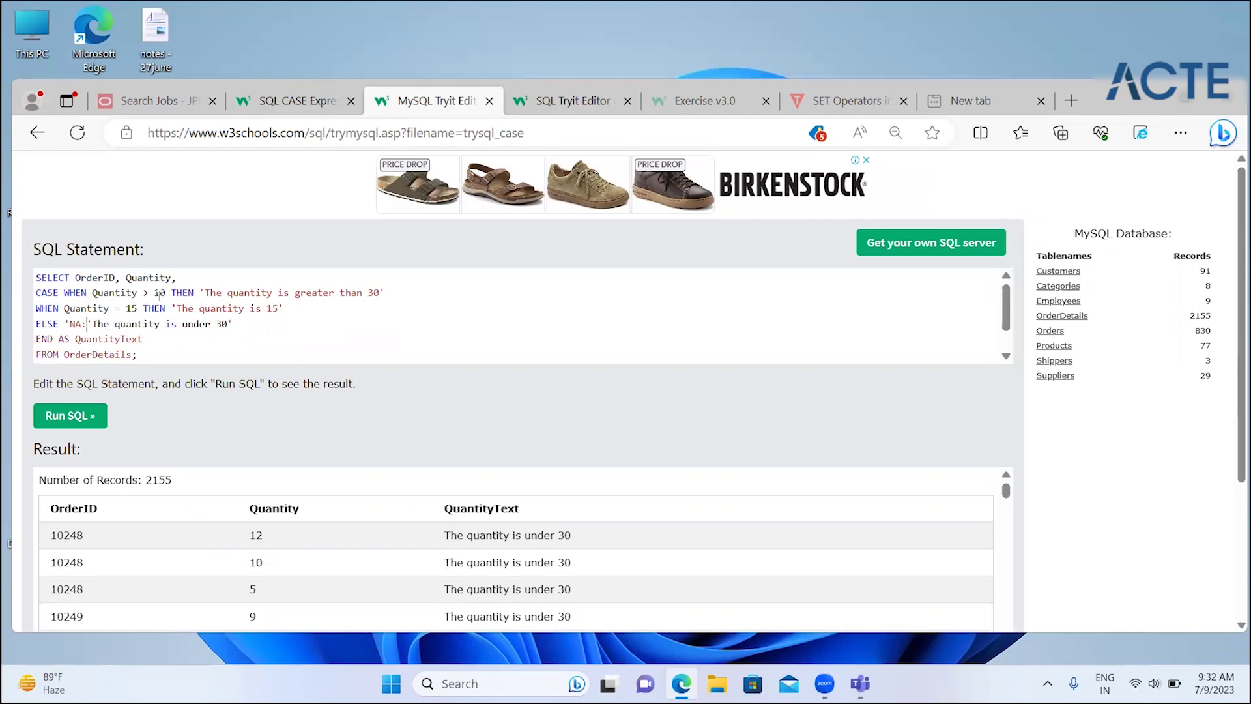
key(BackSpace)
key(Right)
key(shift+Right)
key(shift+Right)
key(shift+Right)
key(shift+Right)
key(shift+Right)
key(shift+Right)
key(shift+Right)
key(shift+Right)
key(shift+Right)
key(BackSpace)
key(Up)
key(Return)
text(when Quantity)
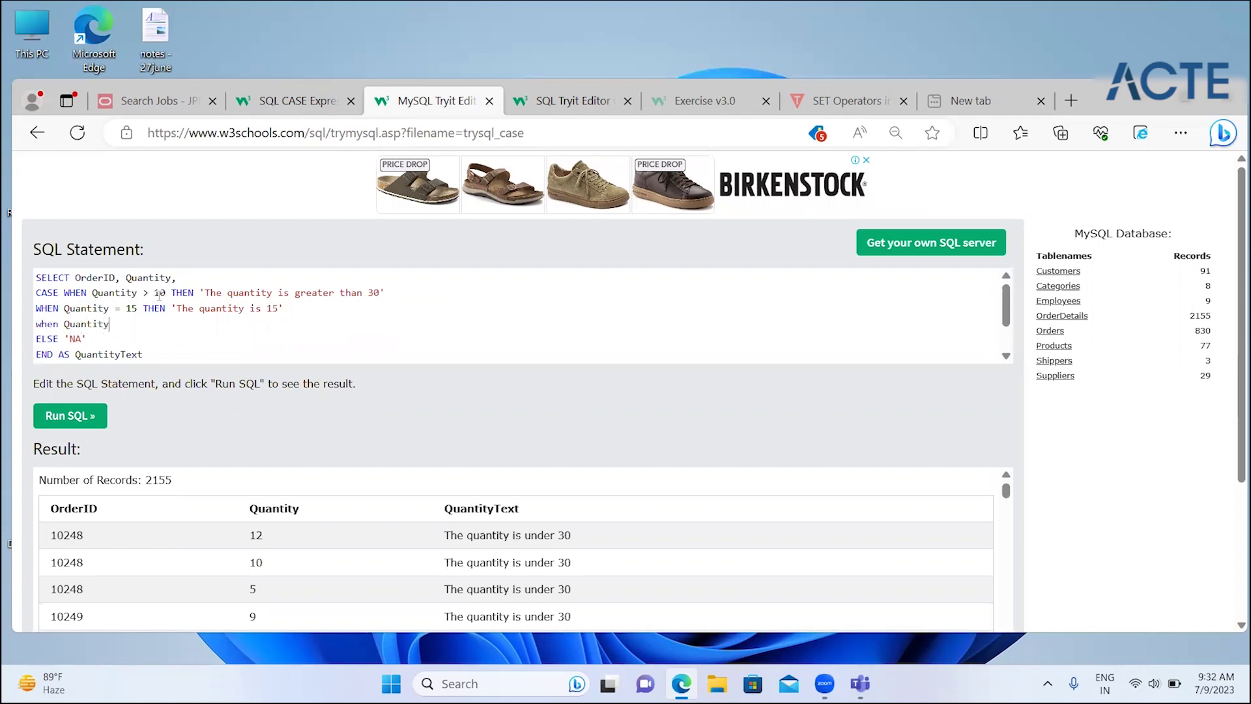
text(=14 then 'The quantity is 14)
- Run the edited query, point out 'NA' and a quantity-10 row, then return to the SQL CASE tab
click(58, 415)
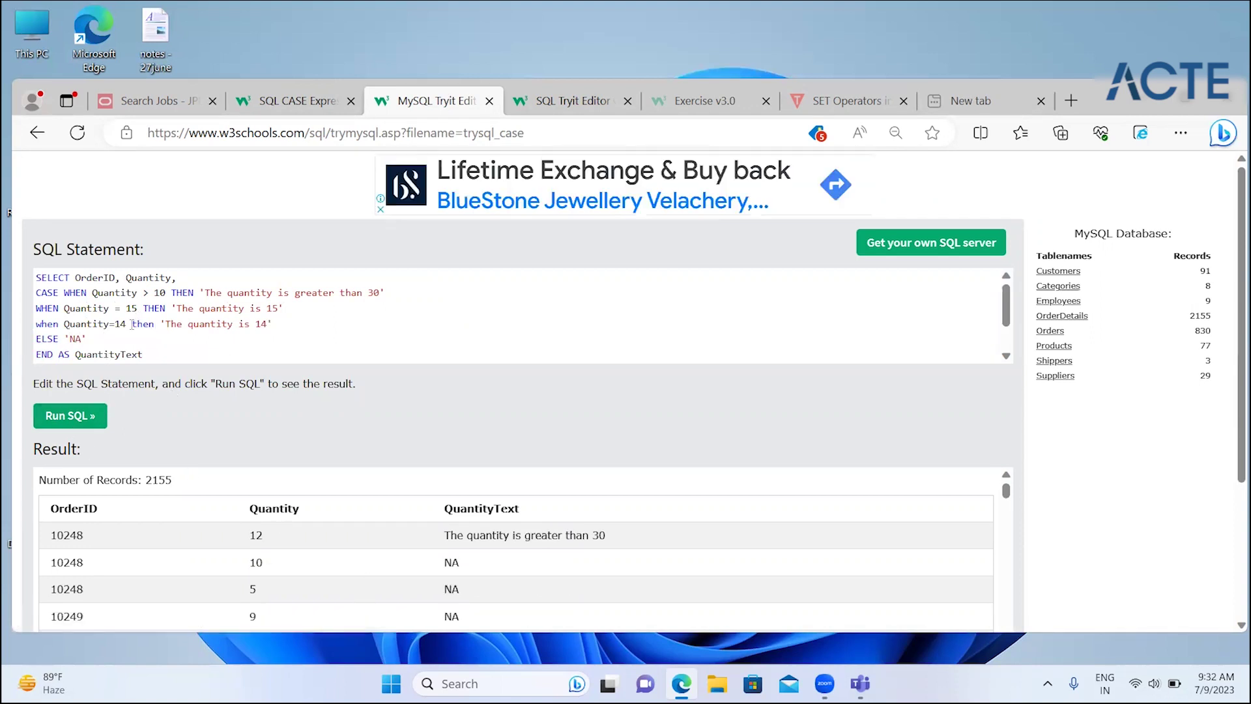
double_click(84, 338)
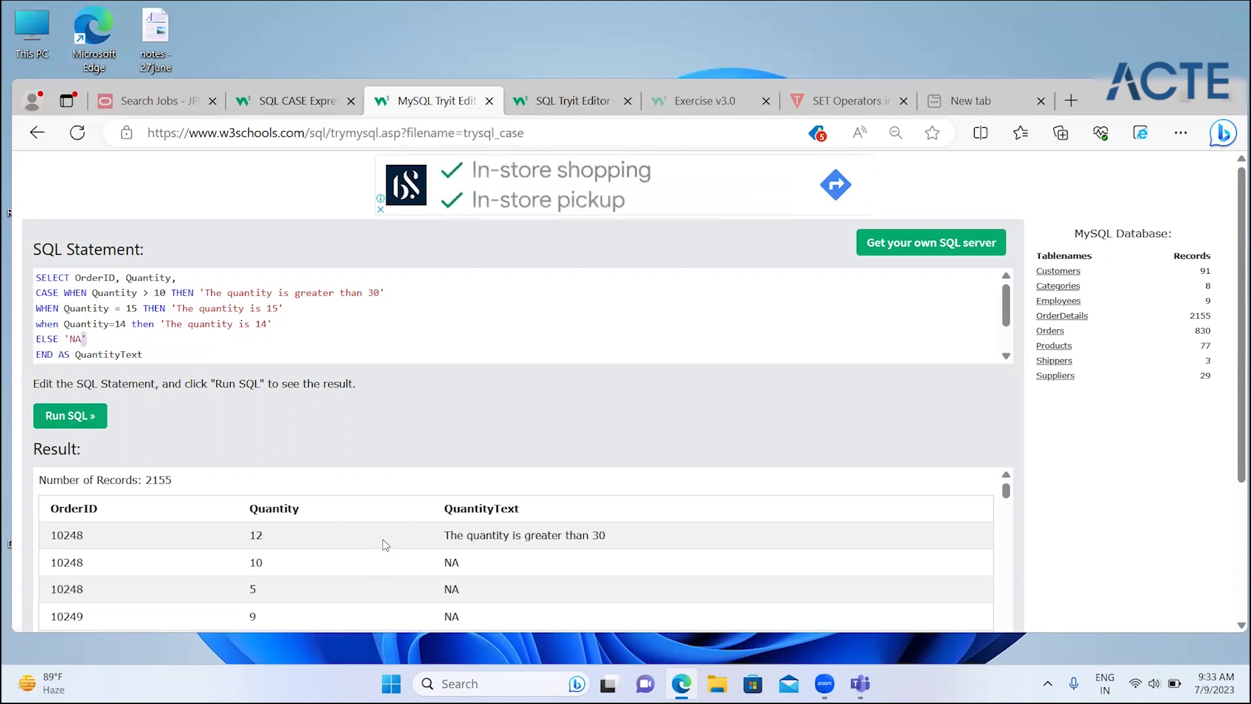
double_click(278, 565)
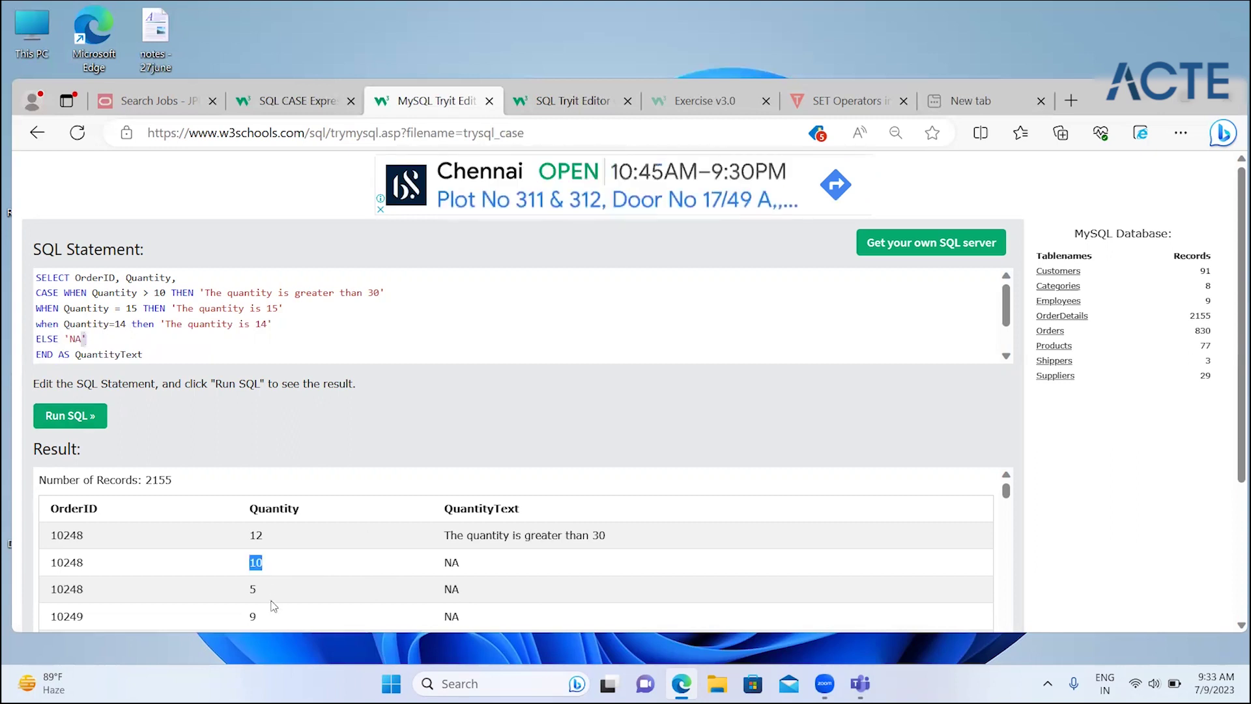
drag(273, 606, 482, 593)
click(483, 593)
scroll(483, 593, down, 2)
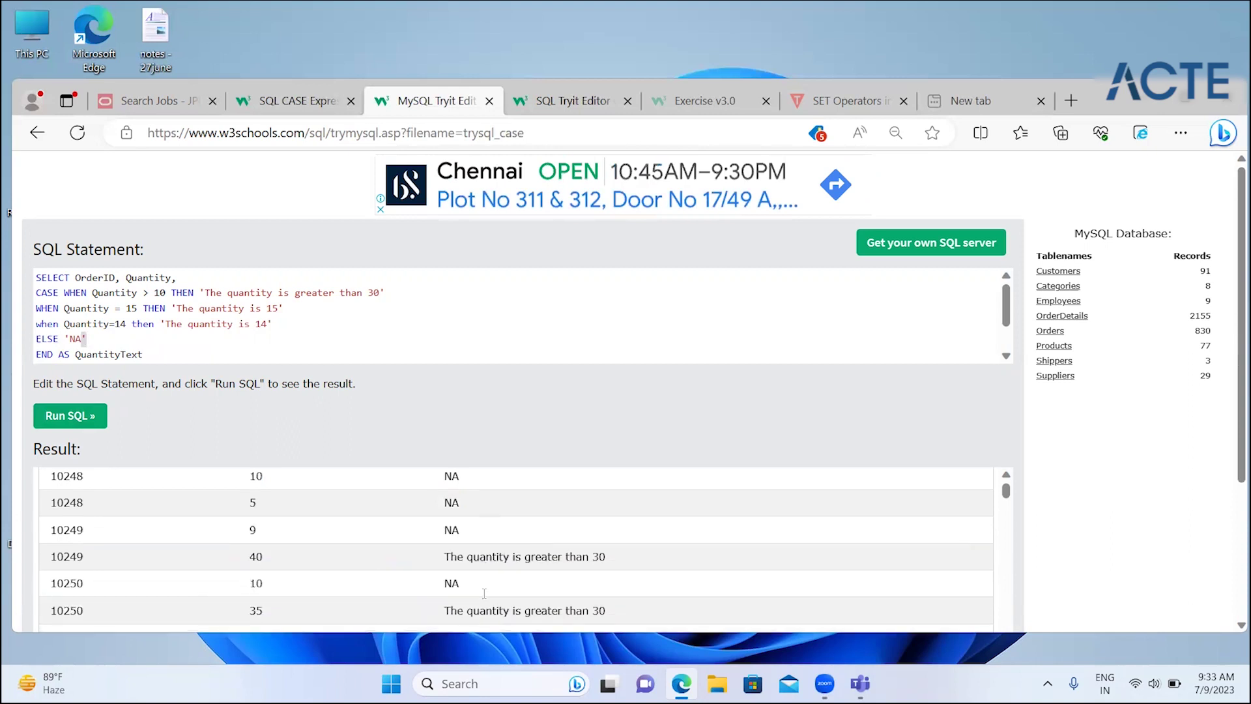
scroll(484, 593, down, 2)
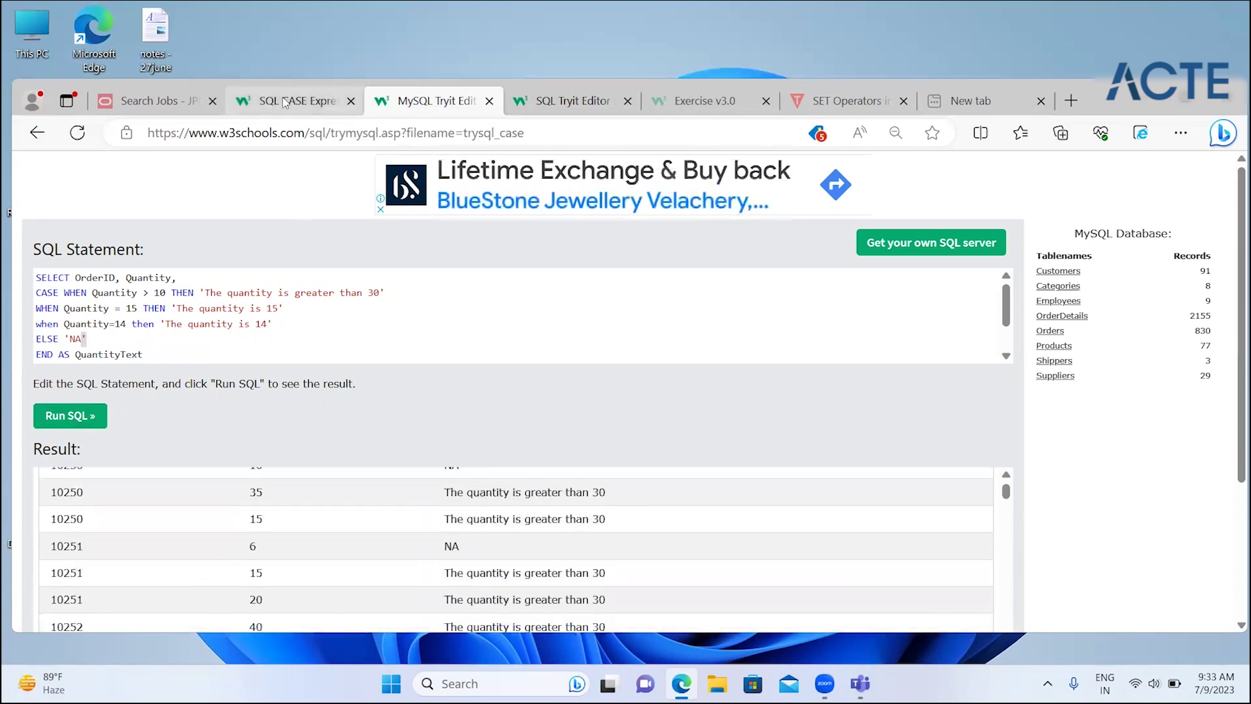
click(284, 103)
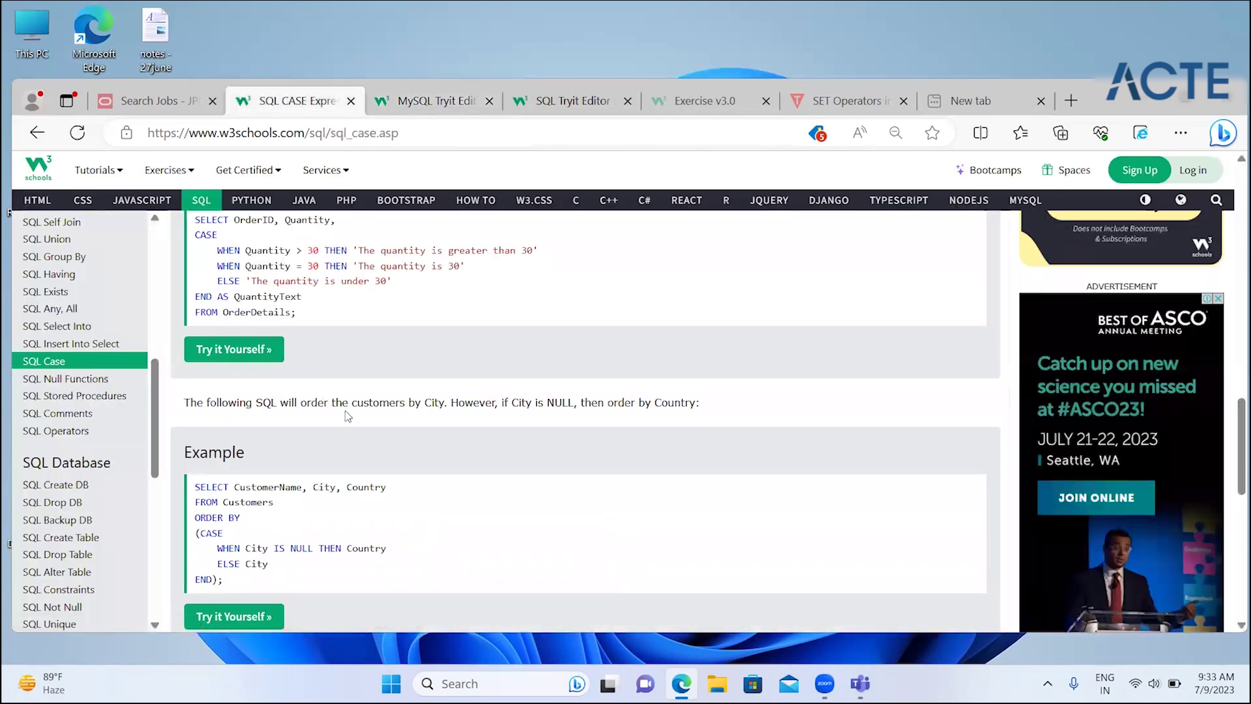
drag(280, 402, 421, 404)
double_click(434, 402)
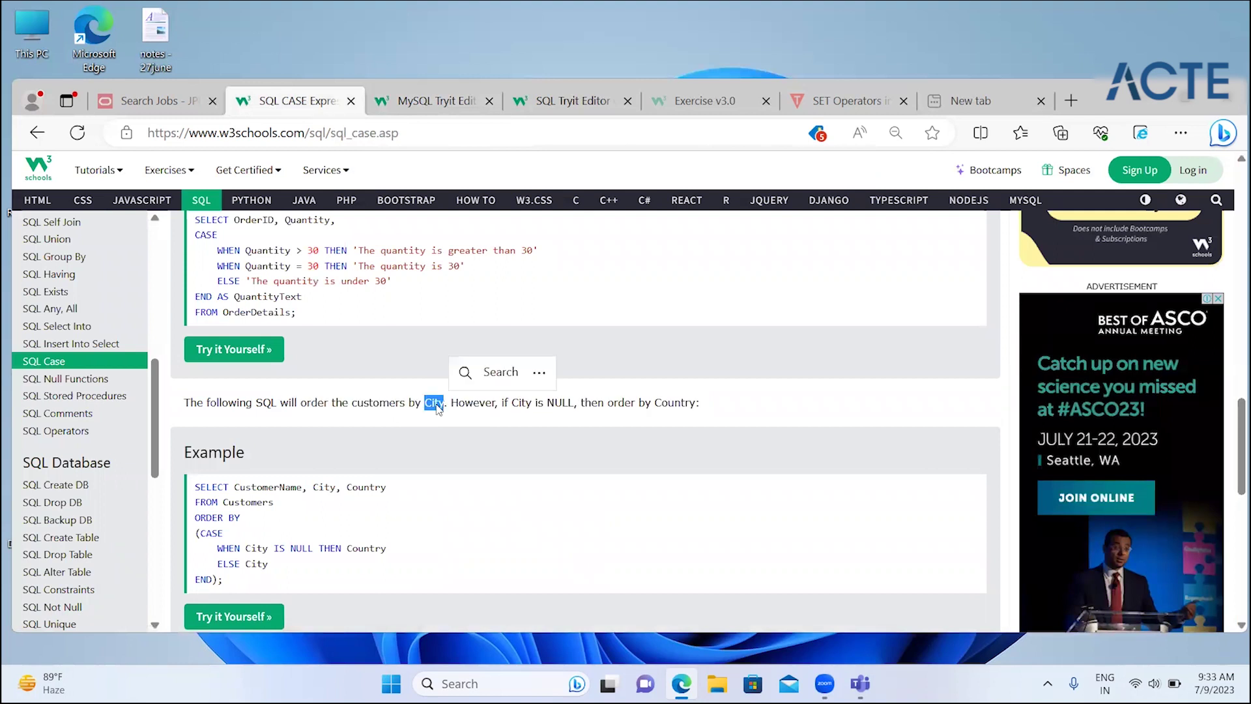
double_click(590, 404)
double_click(660, 405)
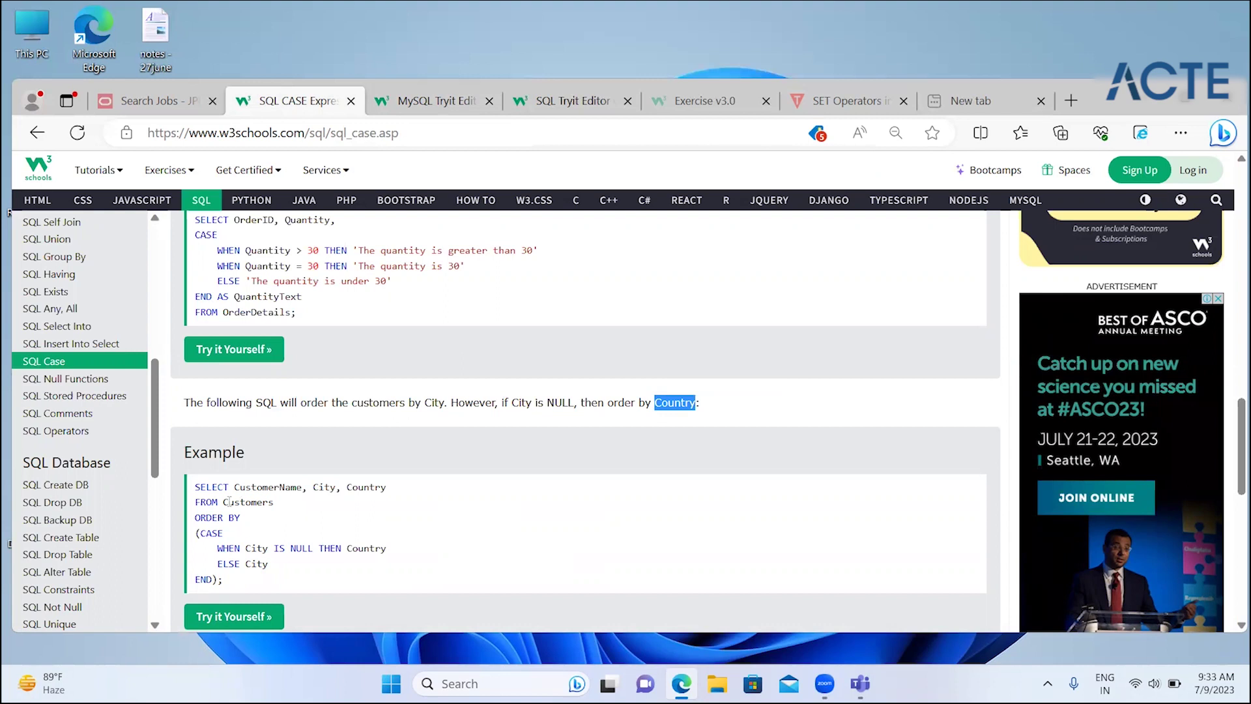
drag(197, 518, 222, 579)
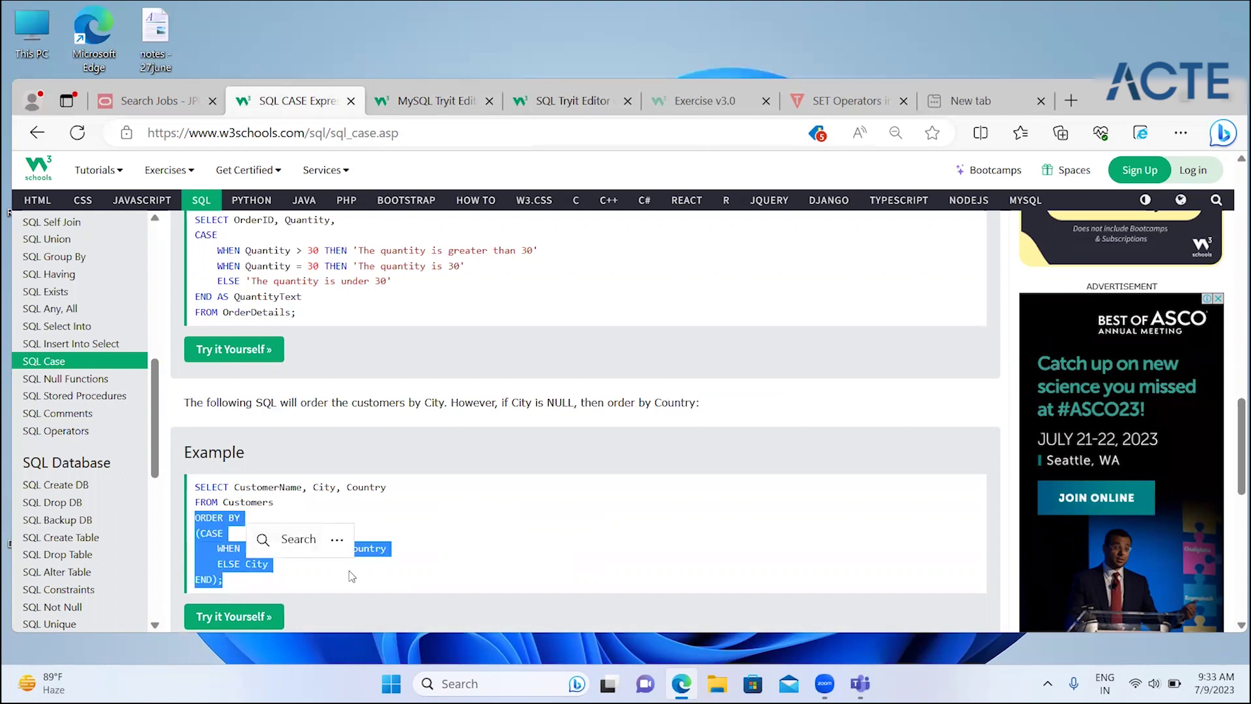
double_click(256, 549)
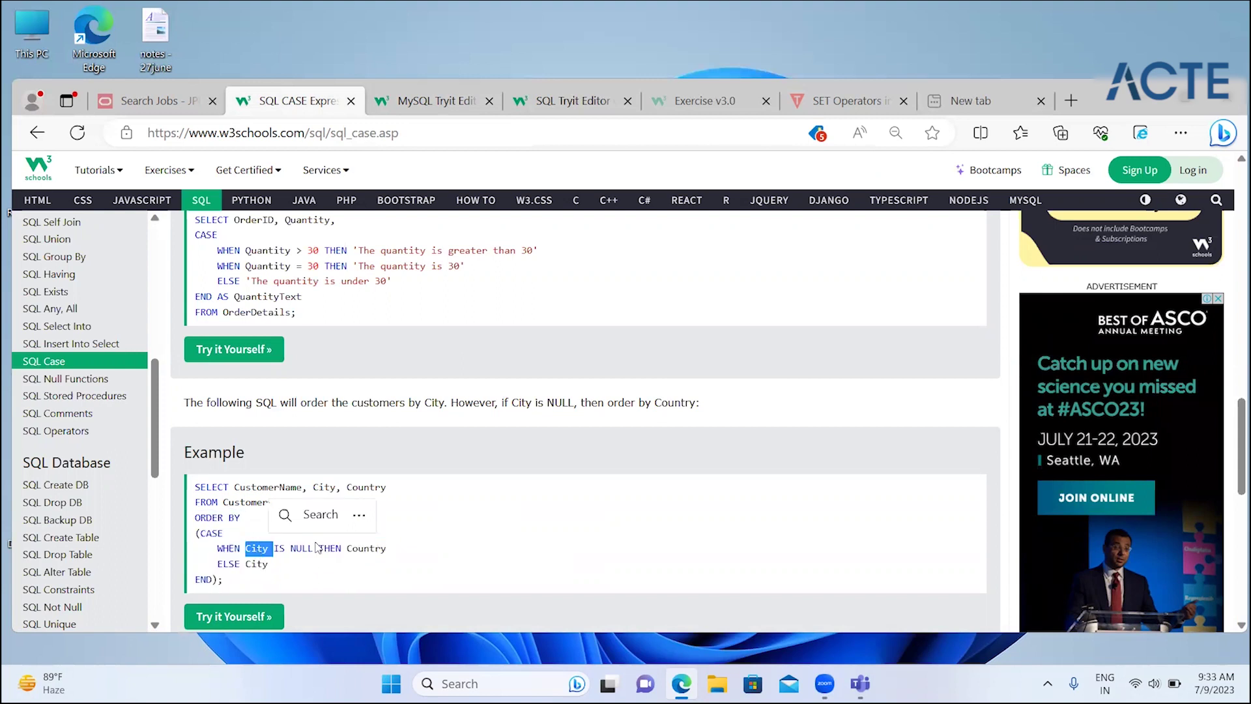
double_click(363, 549)
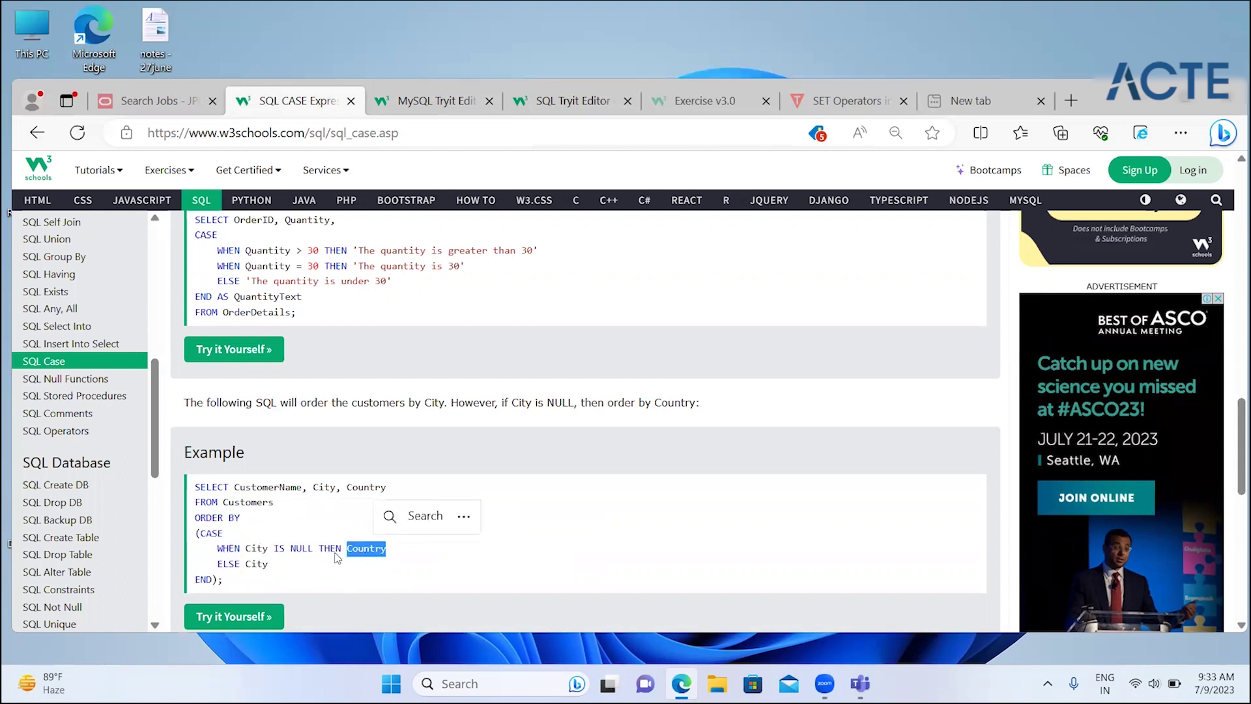
click(336, 552)
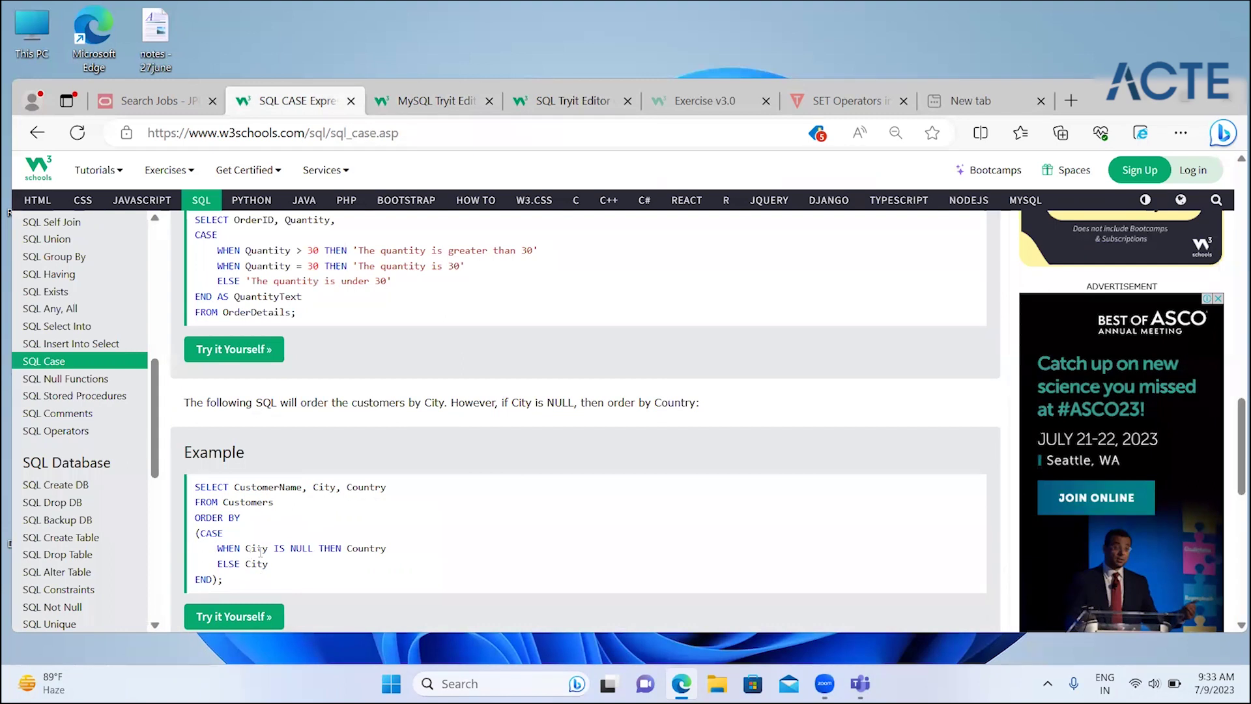
right_click(195, 518)
click(197, 545)
drag(197, 533, 259, 585)
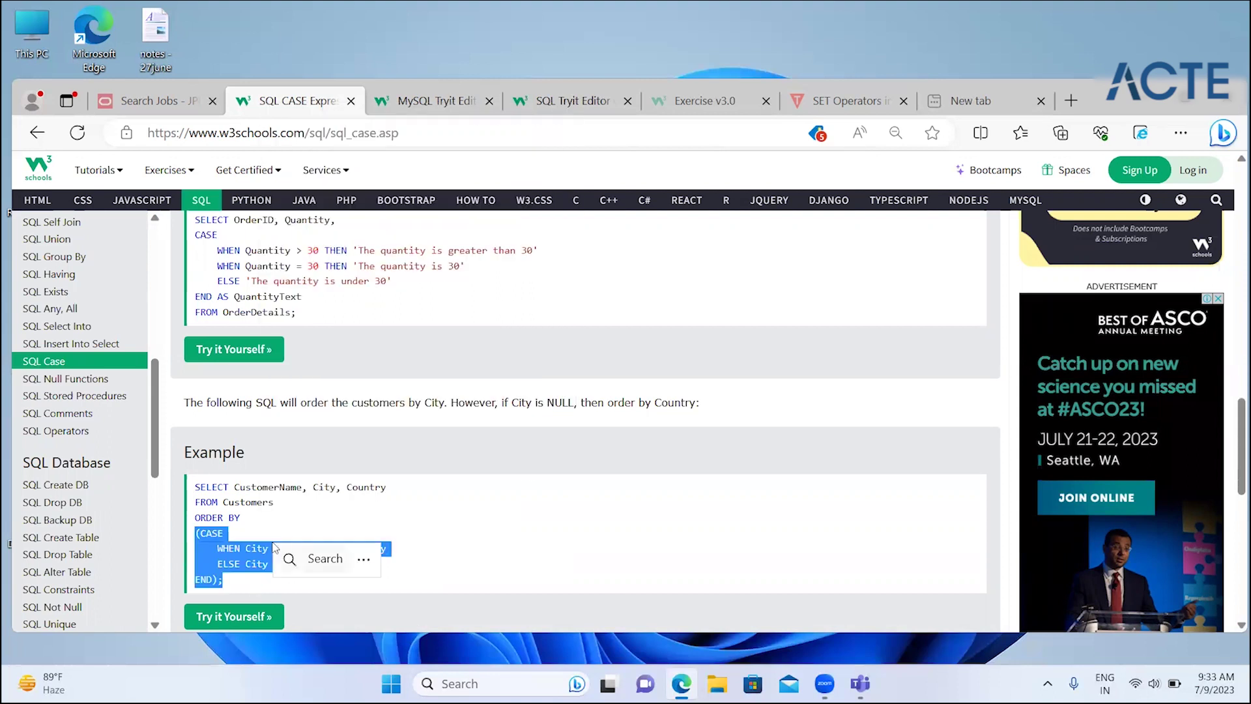
double_click(279, 549)
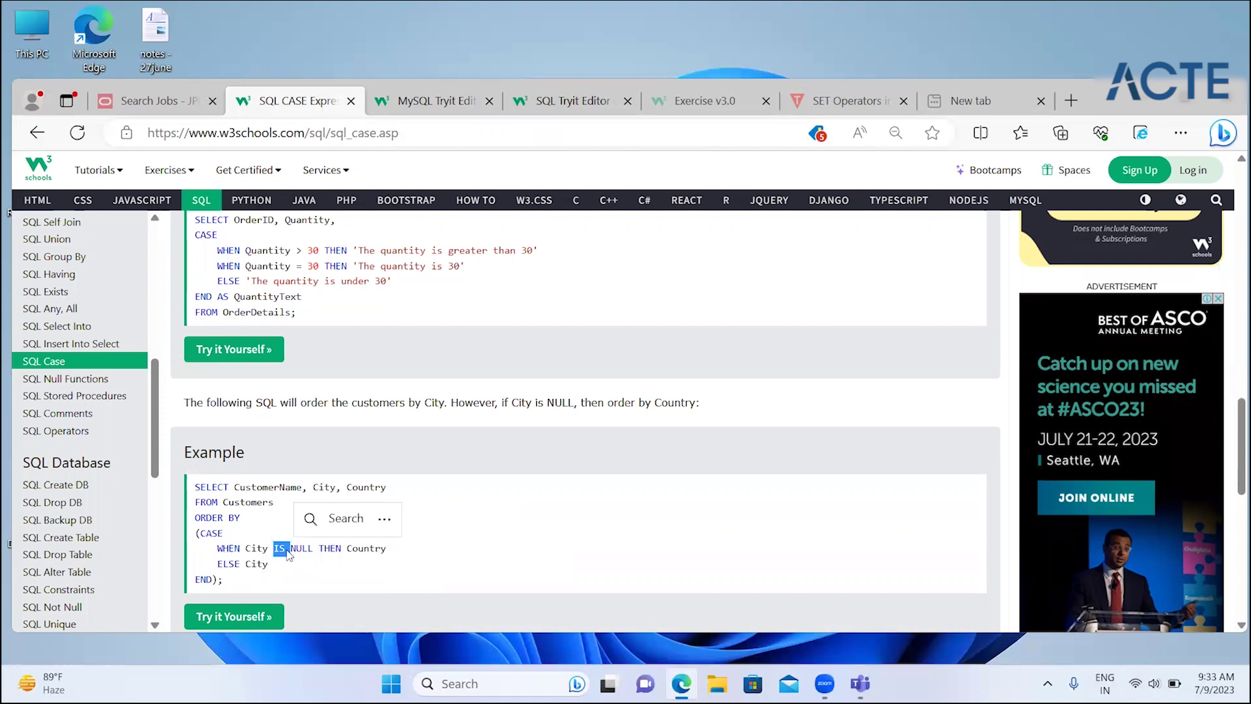
double_click(380, 549)
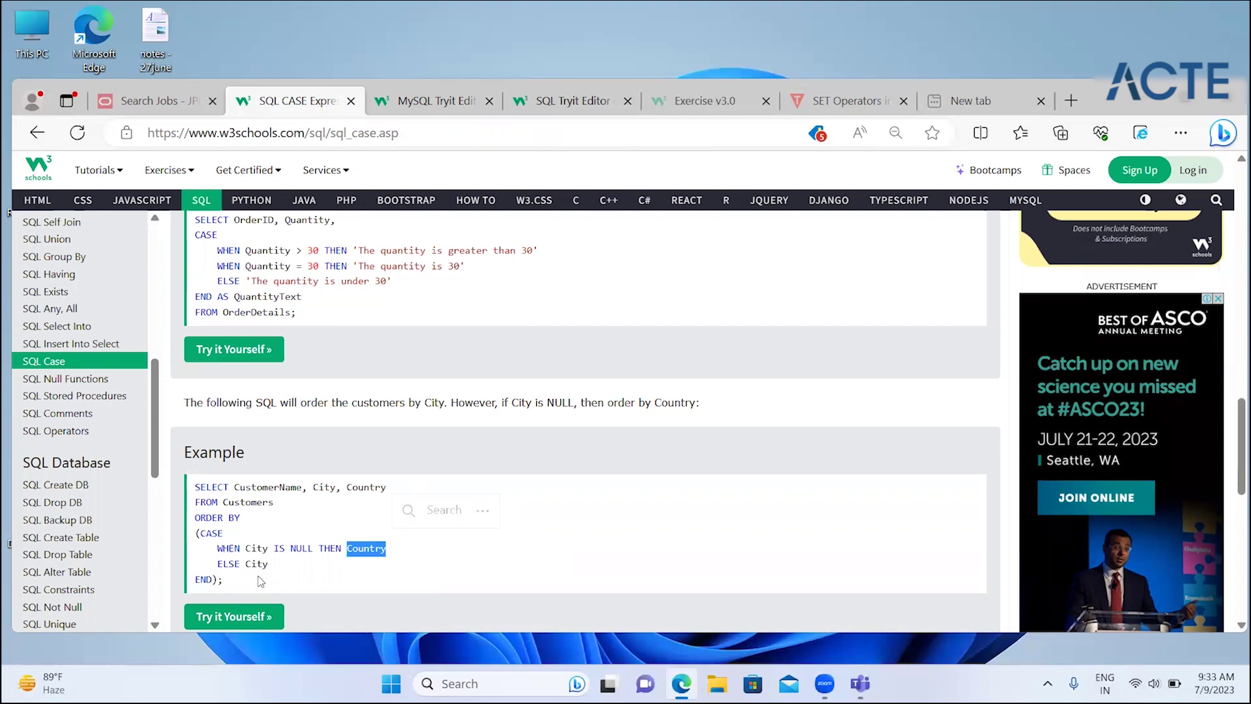
click(377, 456)
scroll(373, 451, down, 1)
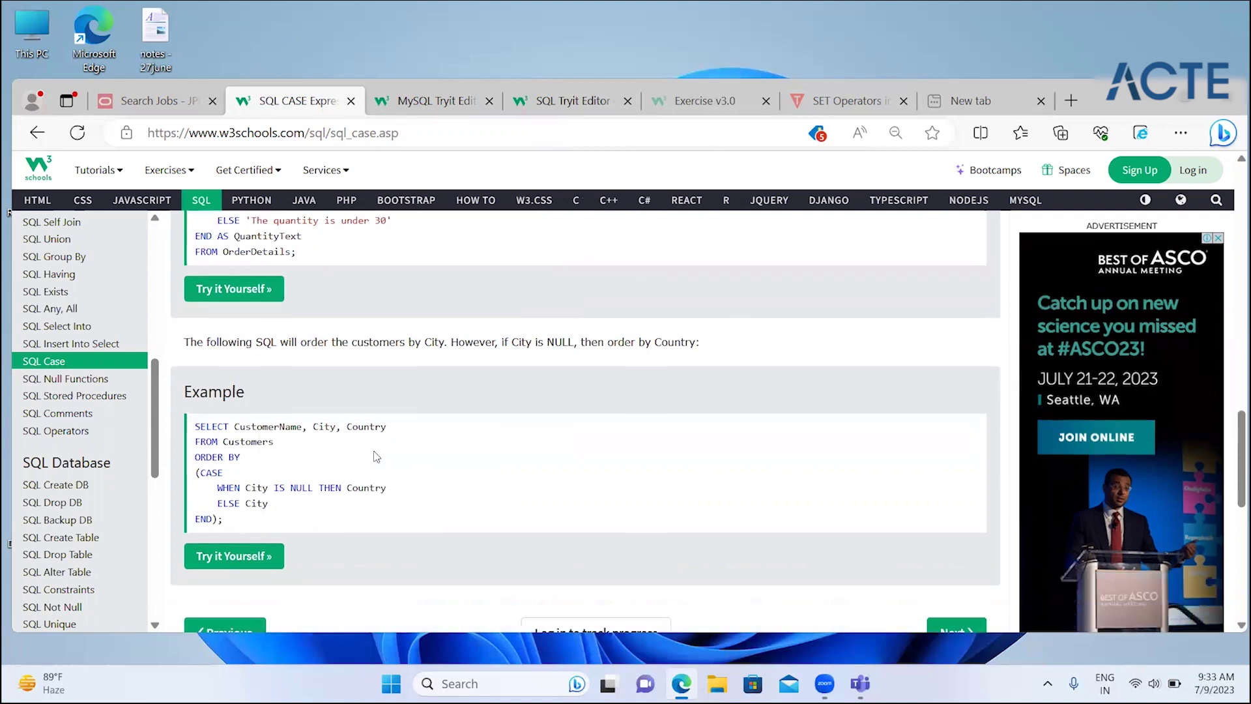
- Go to the SQL NULL Functions page and highlight its heading and example query
click(104, 382)
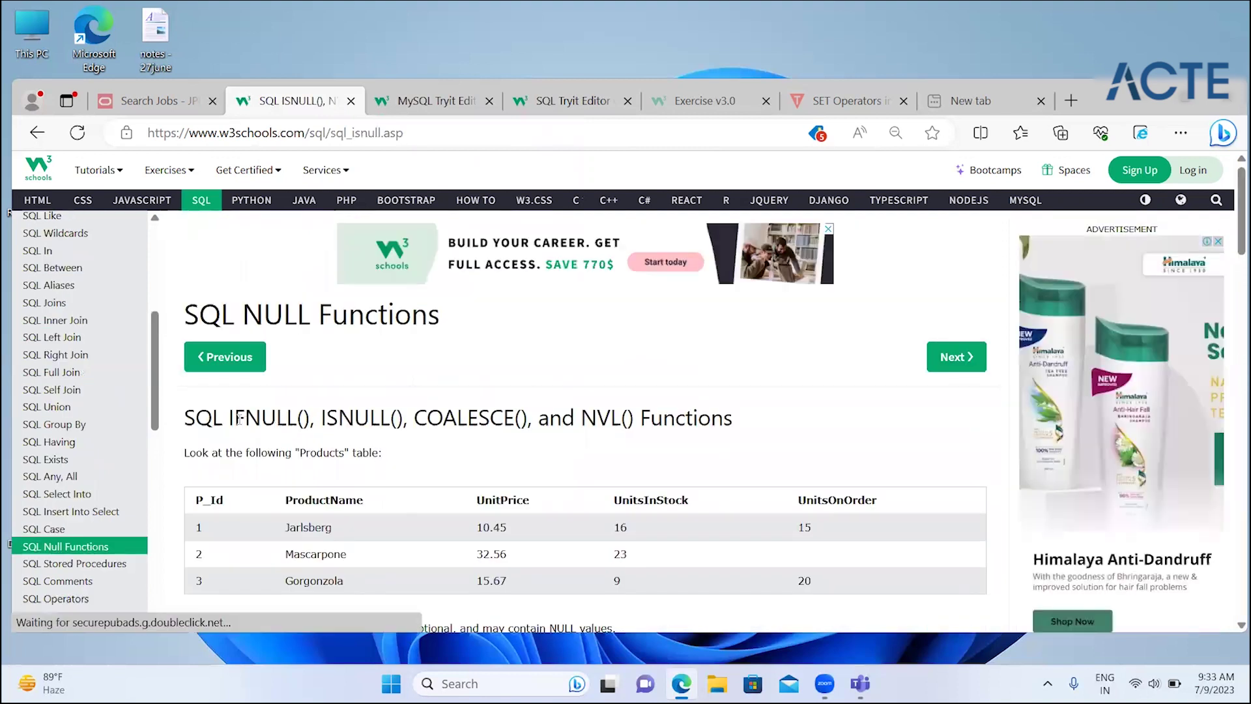
drag(239, 419, 713, 417)
click(534, 399)
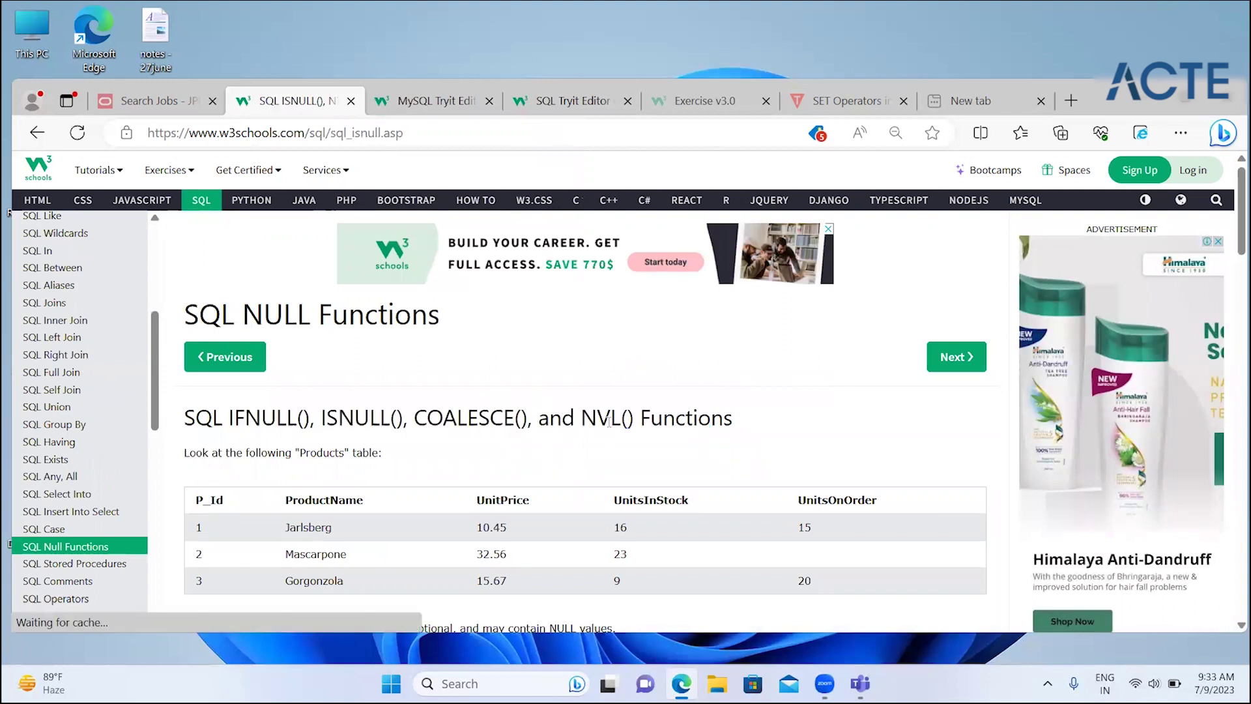
scroll(609, 420, down, 3)
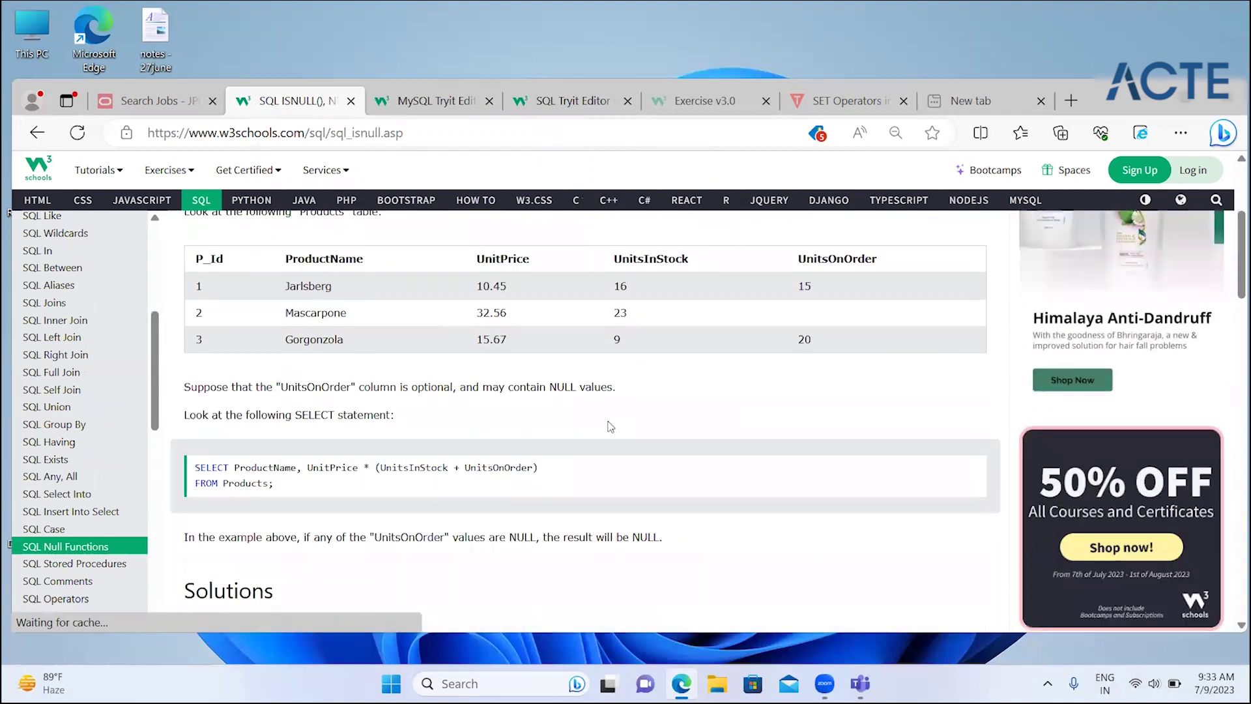
scroll(611, 426, down, 1)
scroll(611, 426, up, 1)
scroll(611, 426, down, 1)
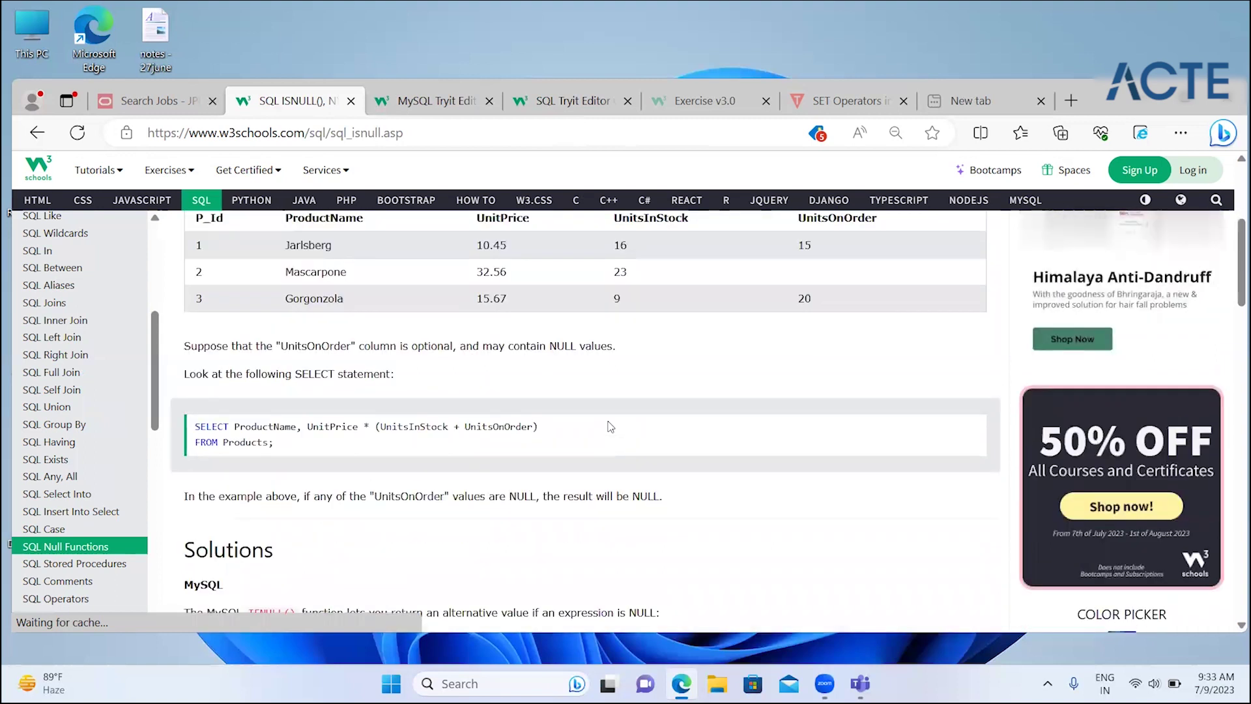
drag(606, 424, 419, 407)
click(375, 344)
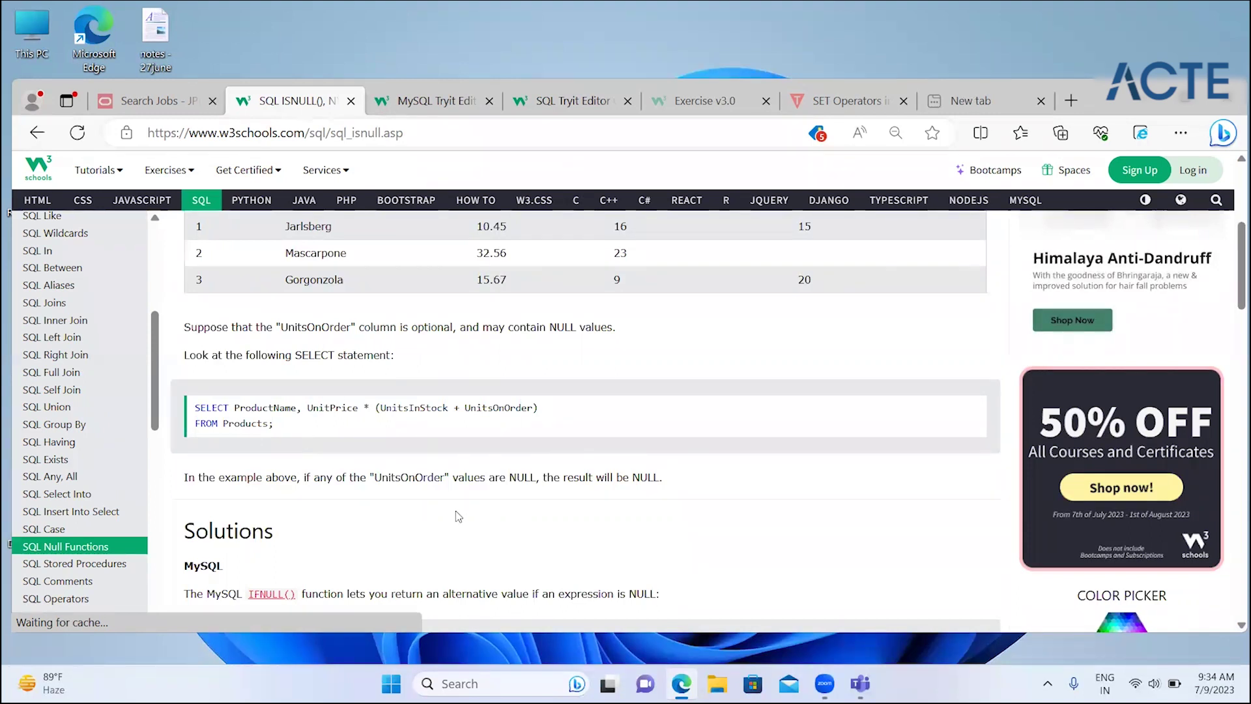
- Mark UnitsOnOrder and the 0 fallback value in the MySQL IFNULL example
scroll(458, 516, down, 1)
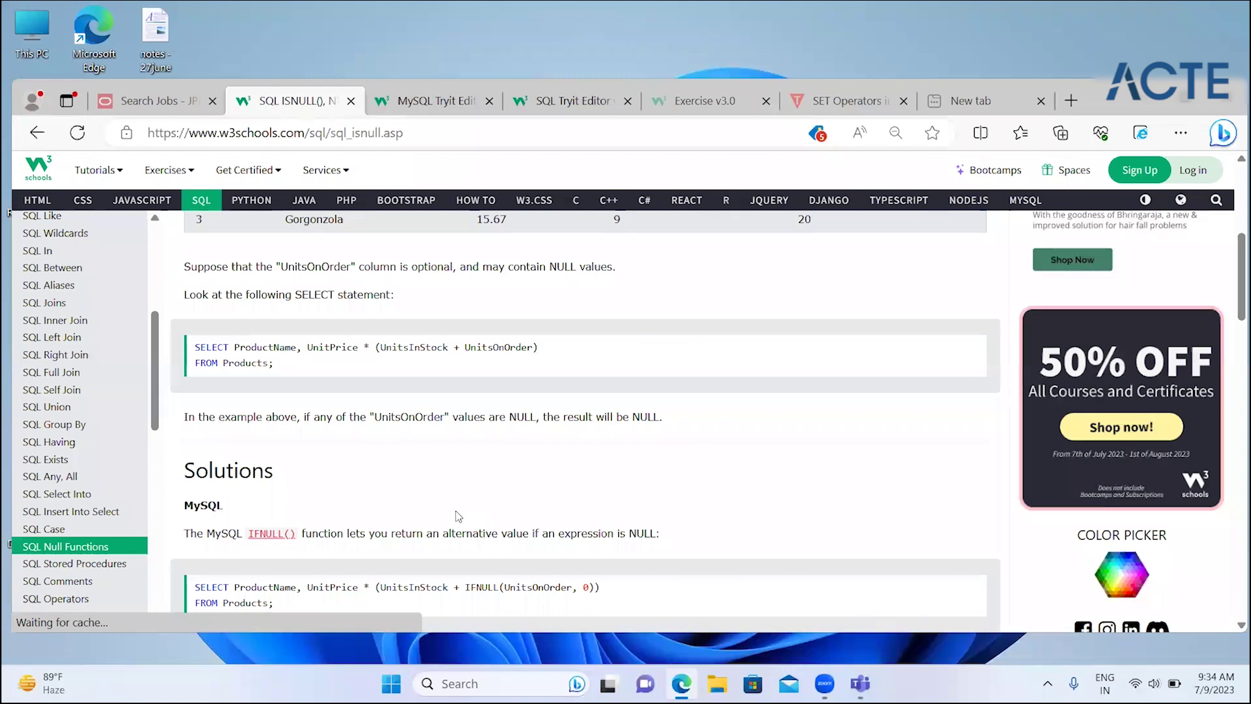
scroll(458, 516, up, 1)
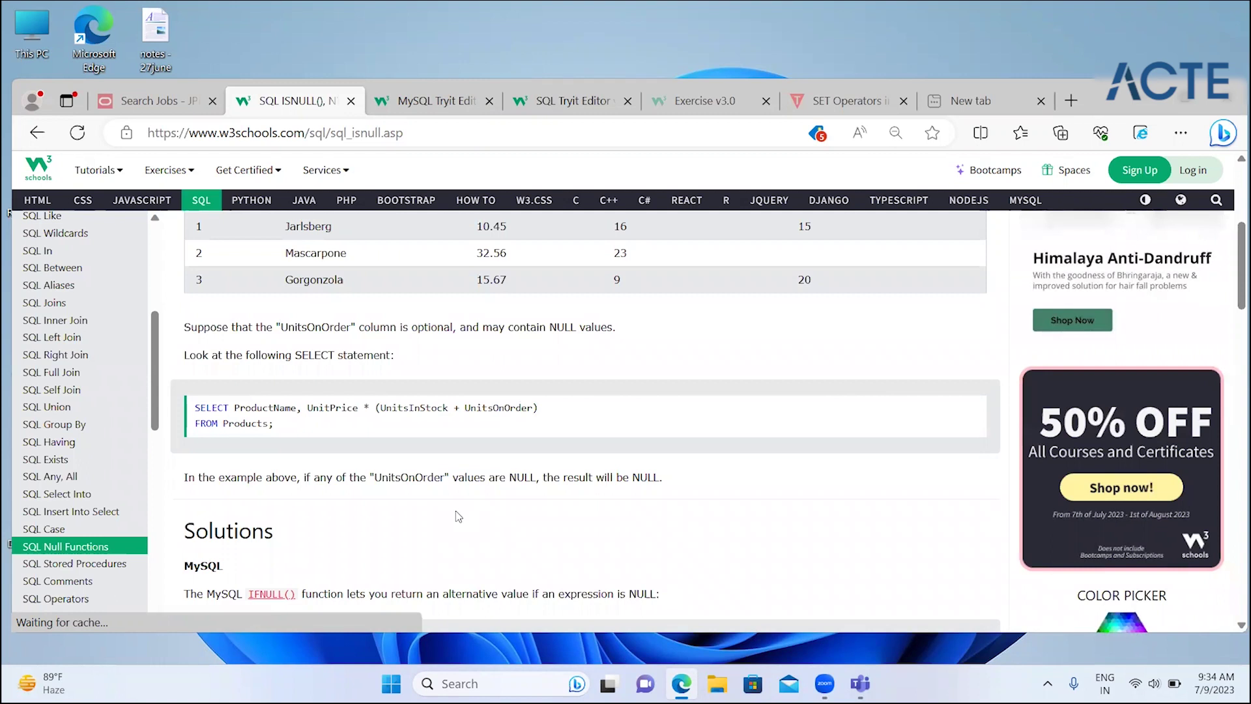
scroll(458, 516, down, 1)
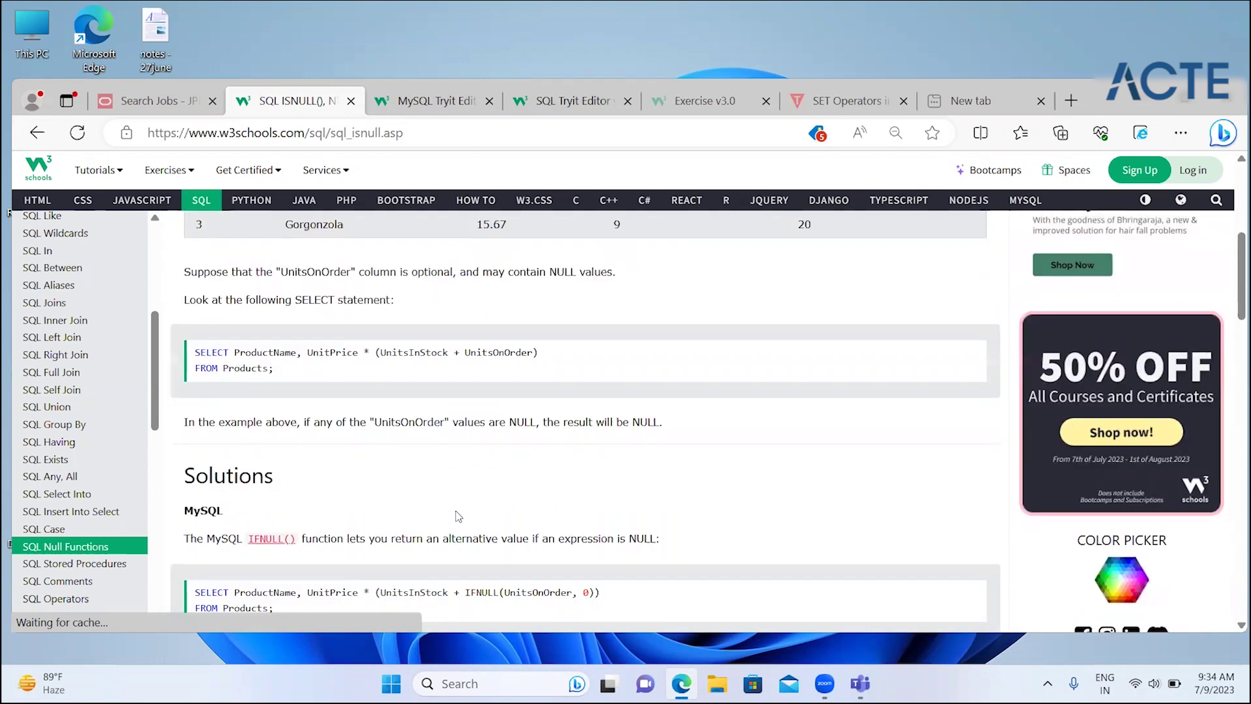
scroll(458, 516, down, 1)
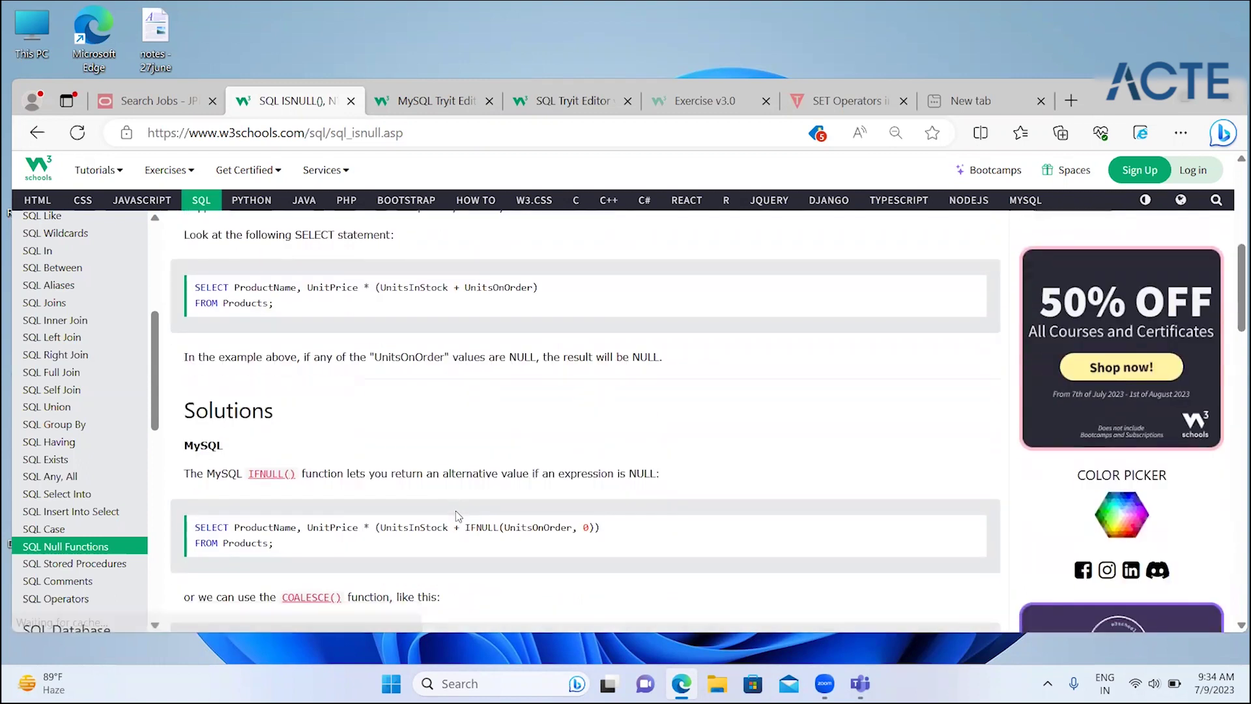
scroll(423, 501, down, 1)
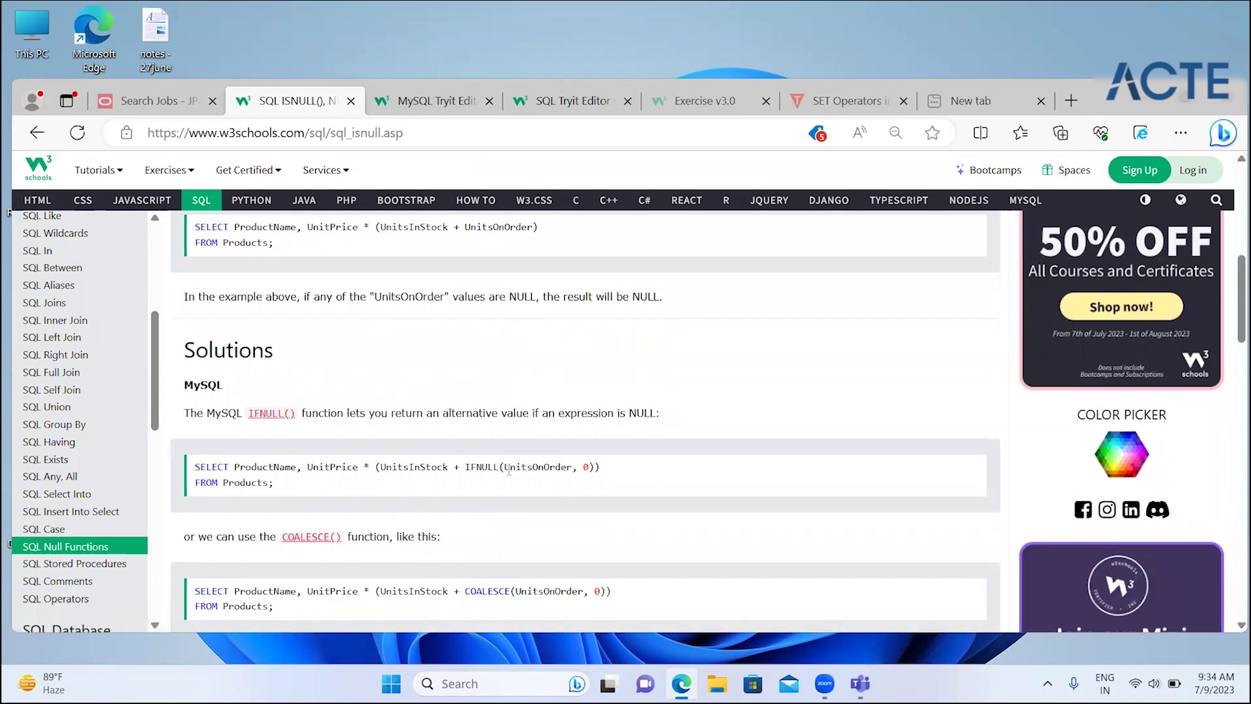
double_click(535, 467)
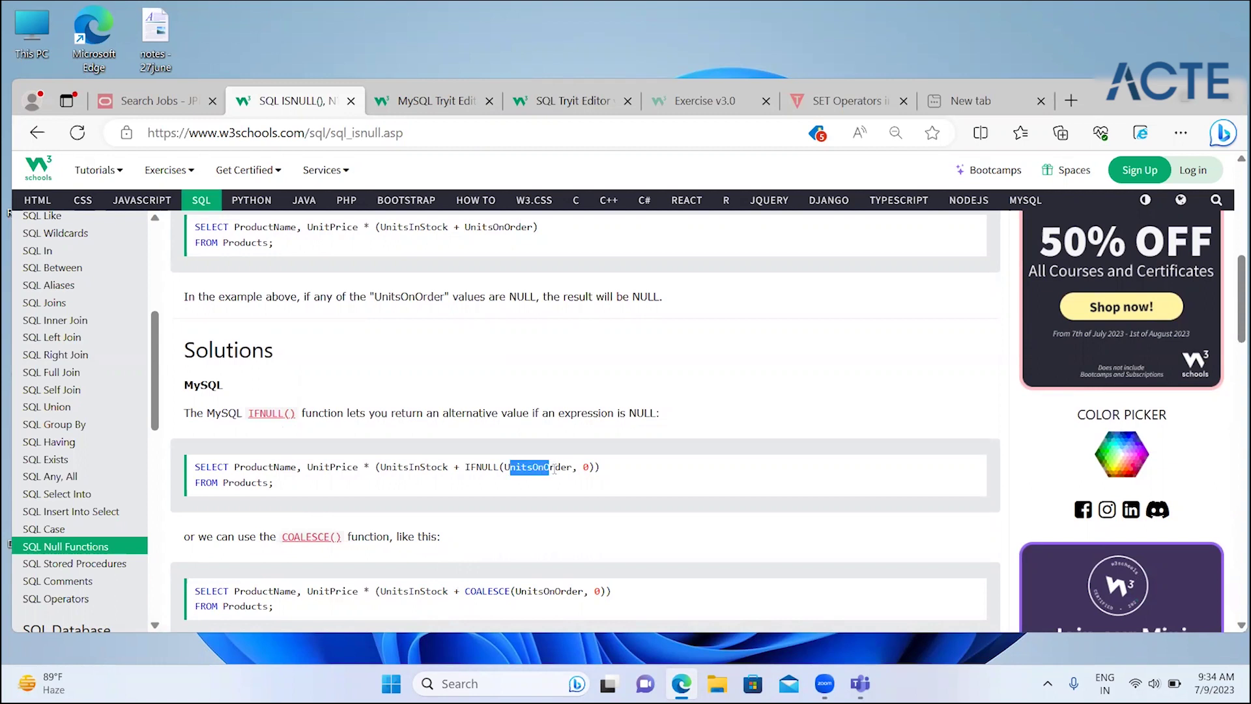
click(591, 473)
double_click(591, 472)
click(556, 468)
- Mark the IFNULL and COALESCE function names, then scroll on to the SQL Server section
scroll(515, 480, down, 2)
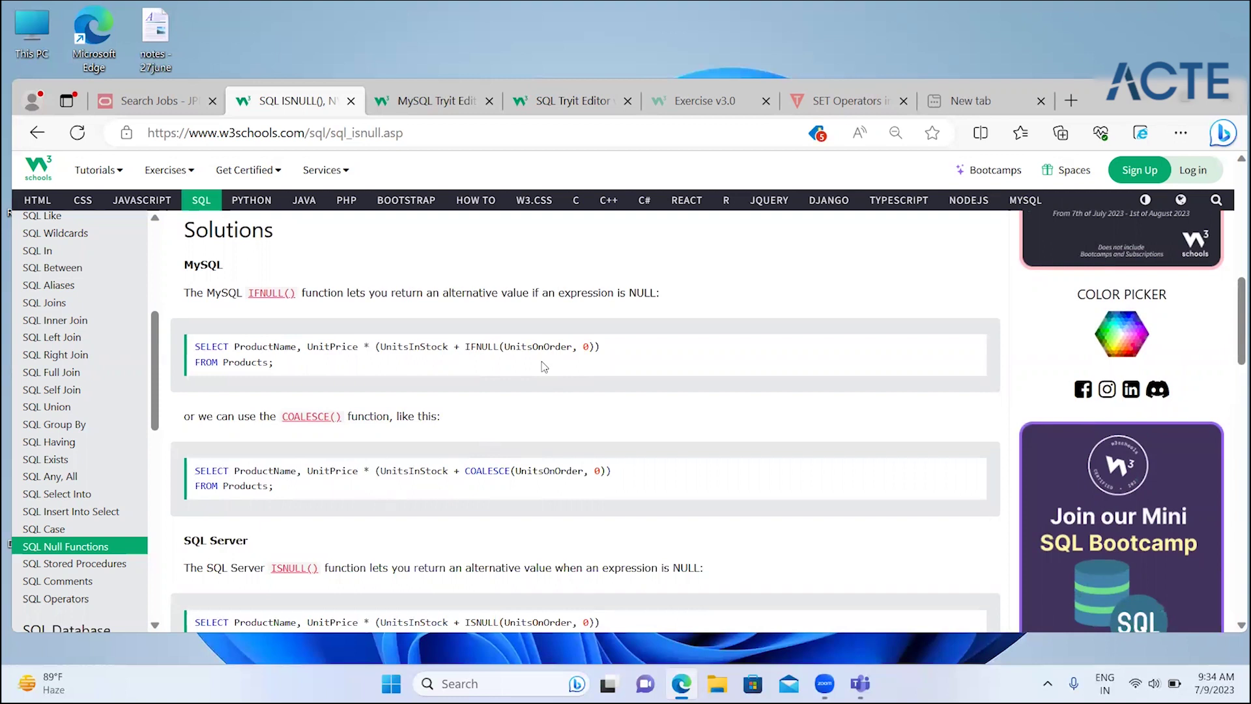
double_click(494, 353)
double_click(494, 470)
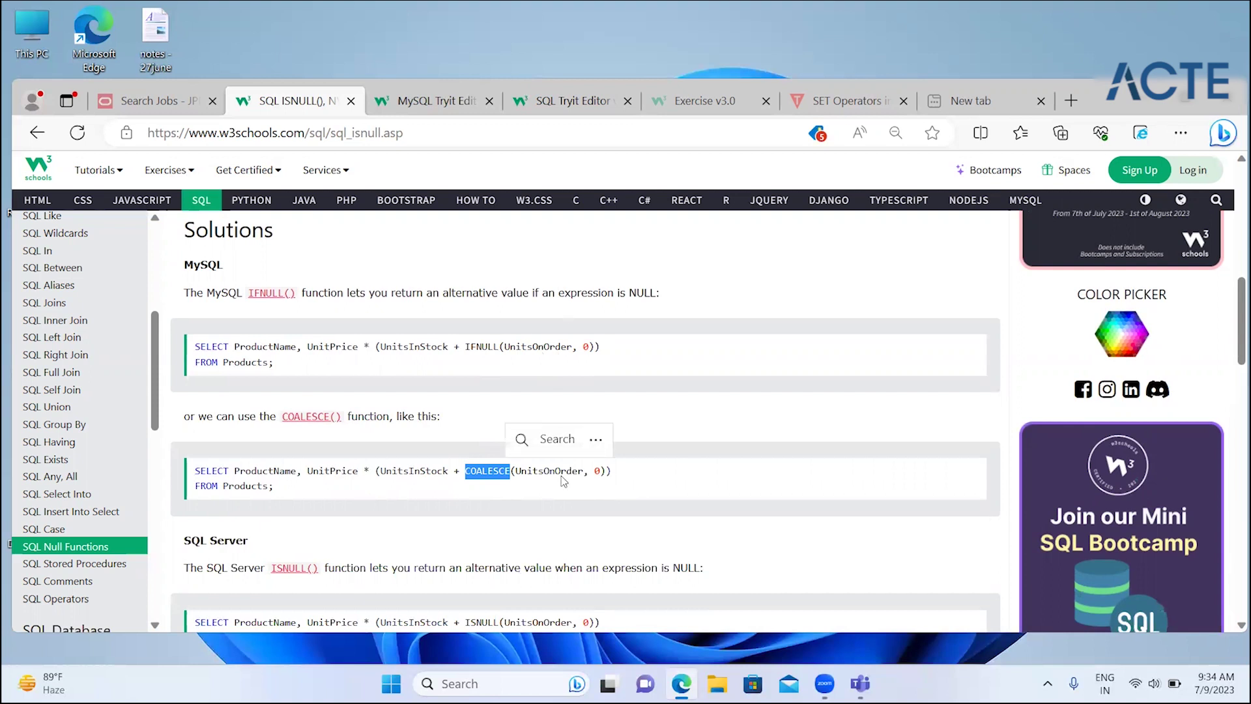
drag(562, 476, 568, 475)
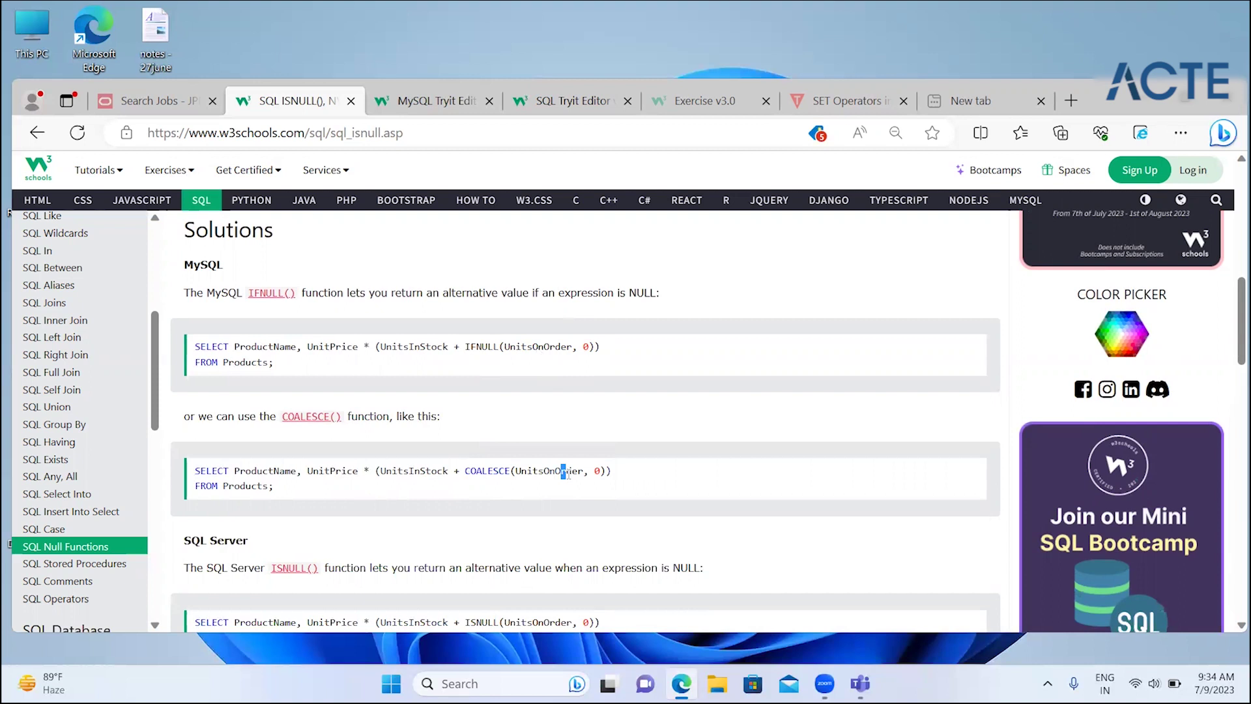
click(616, 475)
scroll(612, 478, down, 3)
scroll(613, 477, down, 1)
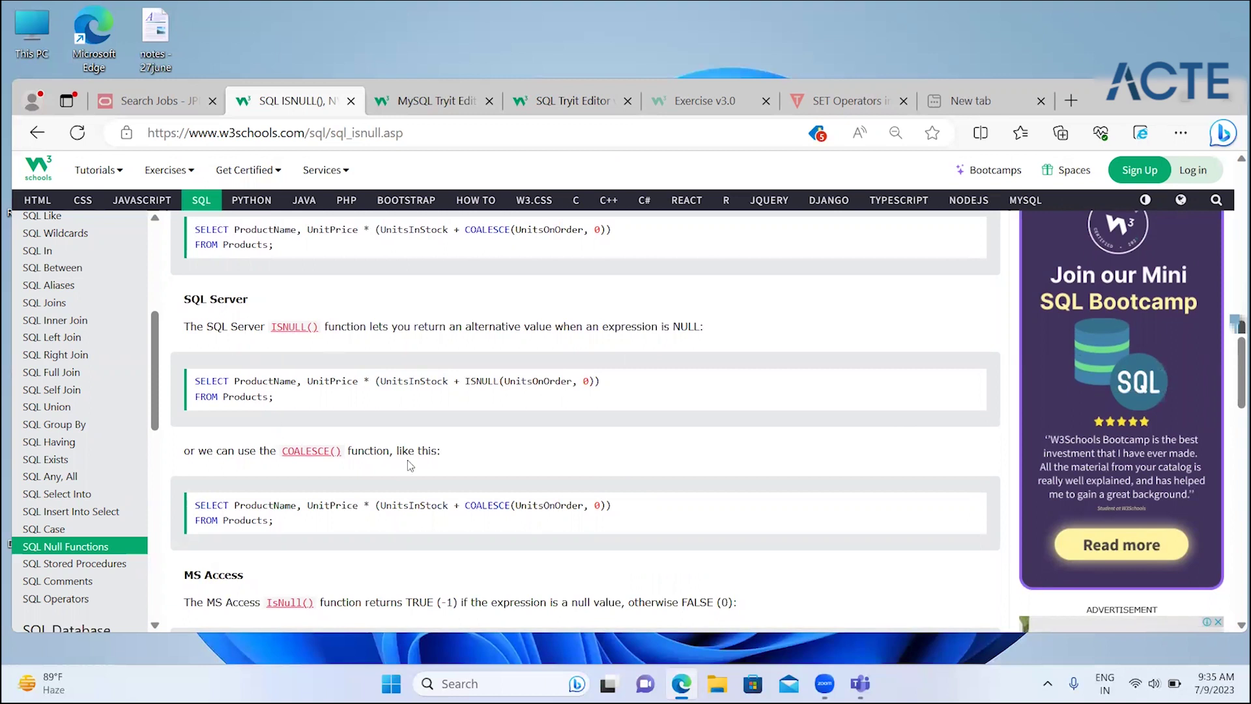
- Scroll through the MS Access IsNull example down to the Oracle section
scroll(411, 464, down, 2)
scroll(410, 465, down, 2)
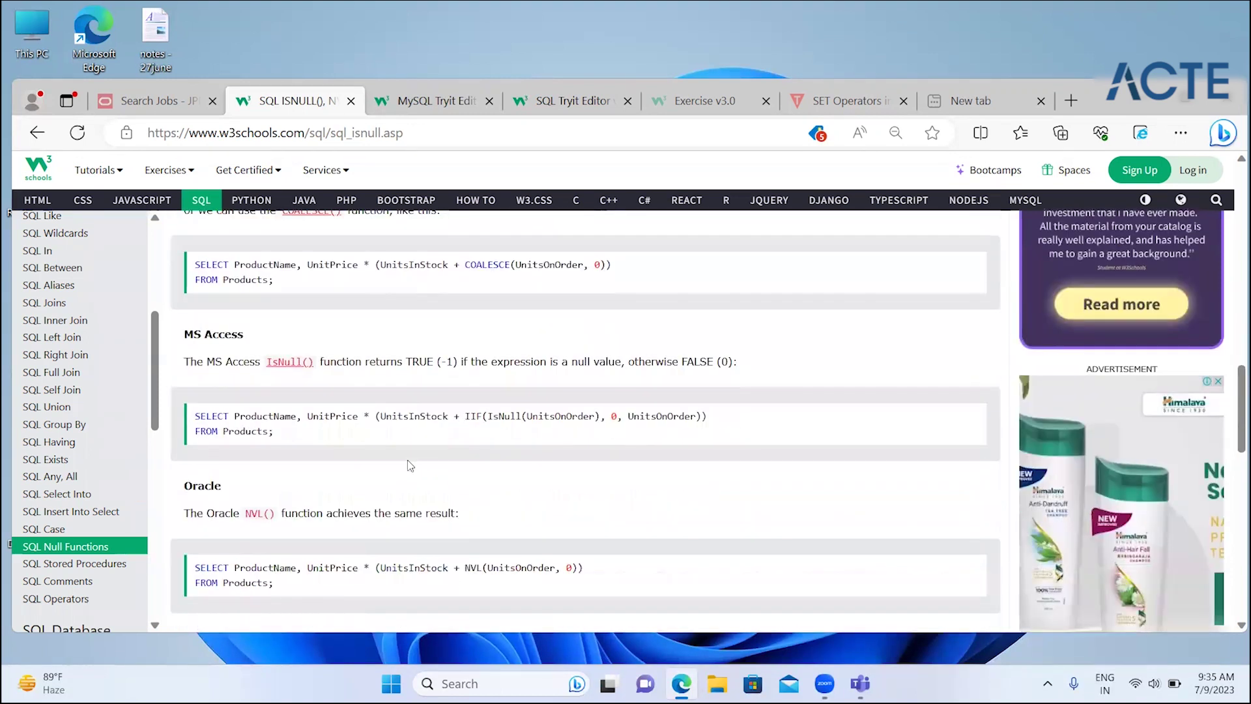
scroll(410, 464, up, 3)
scroll(410, 465, up, 5)
scroll(410, 465, up, 3)
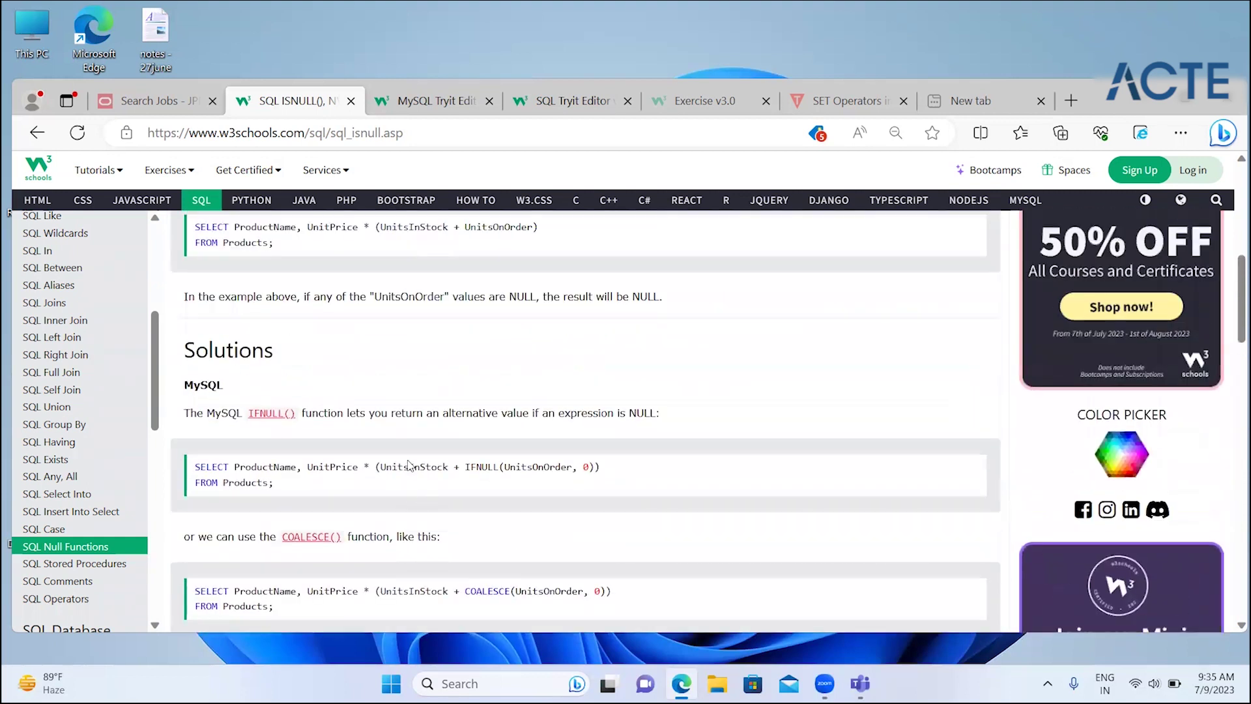
scroll(409, 464, down, 1)
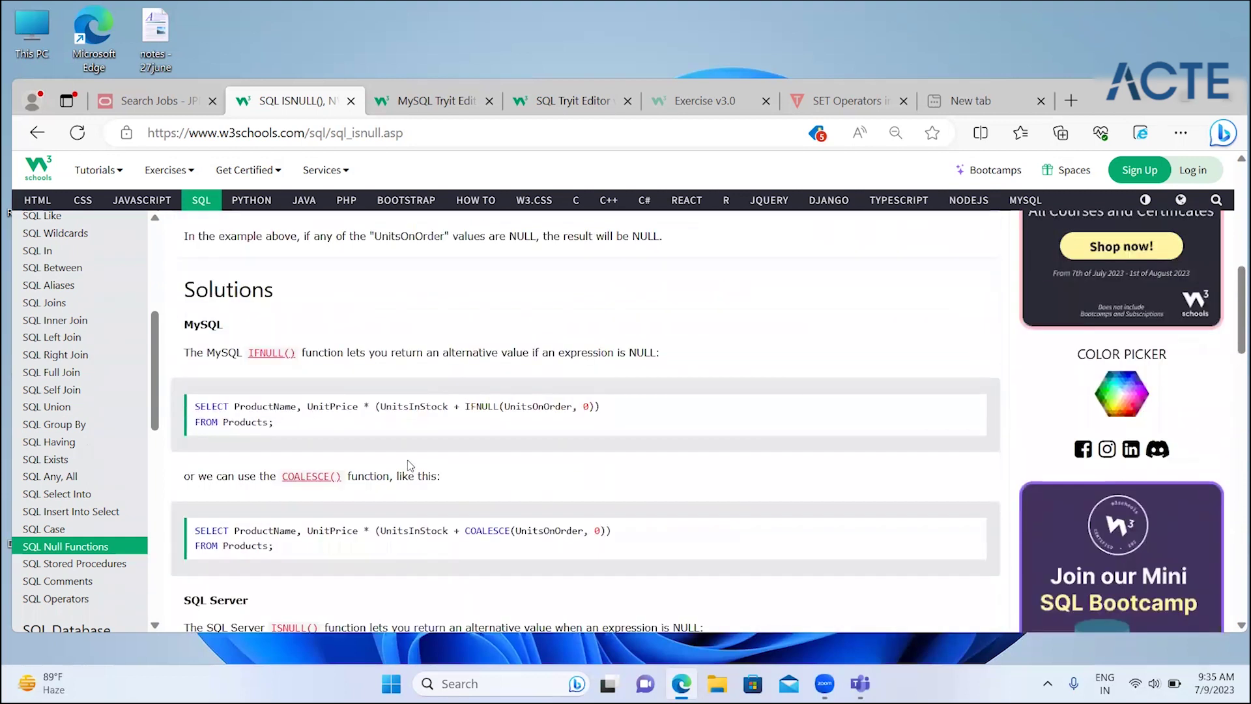
scroll(410, 465, down, 1)
scroll(410, 465, down, 4)
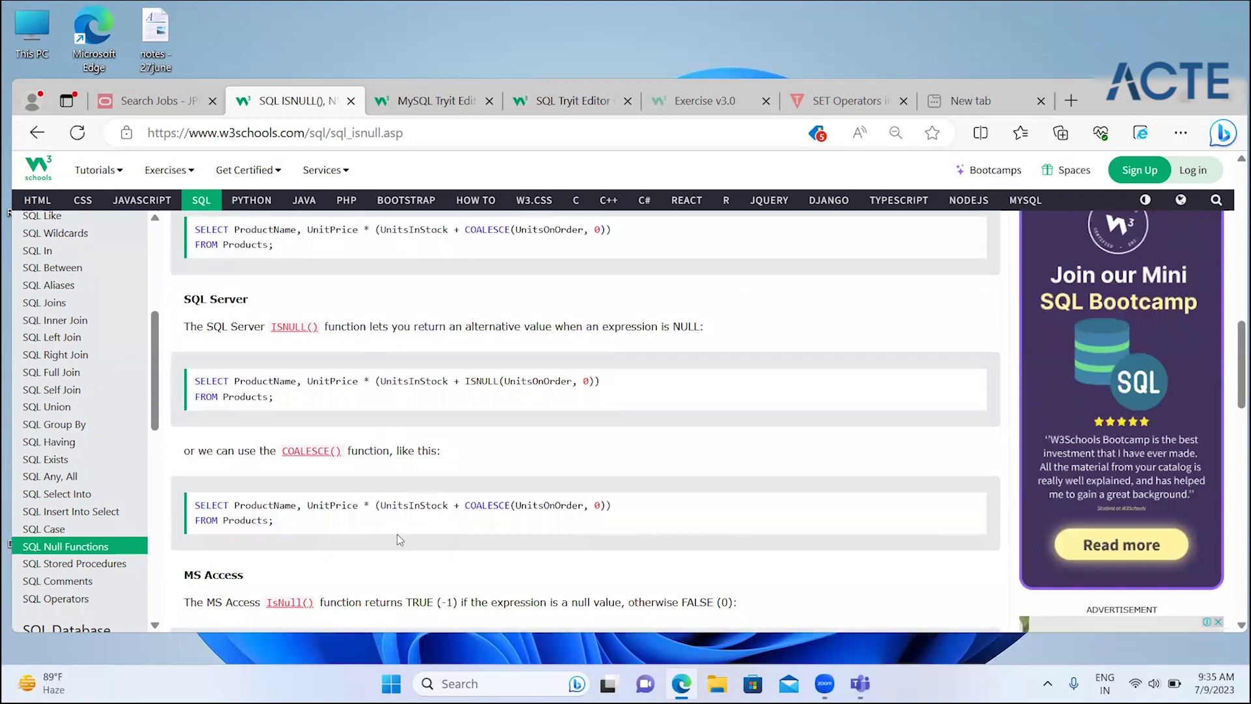
scroll(397, 535, down, 1)
scroll(397, 534, down, 3)
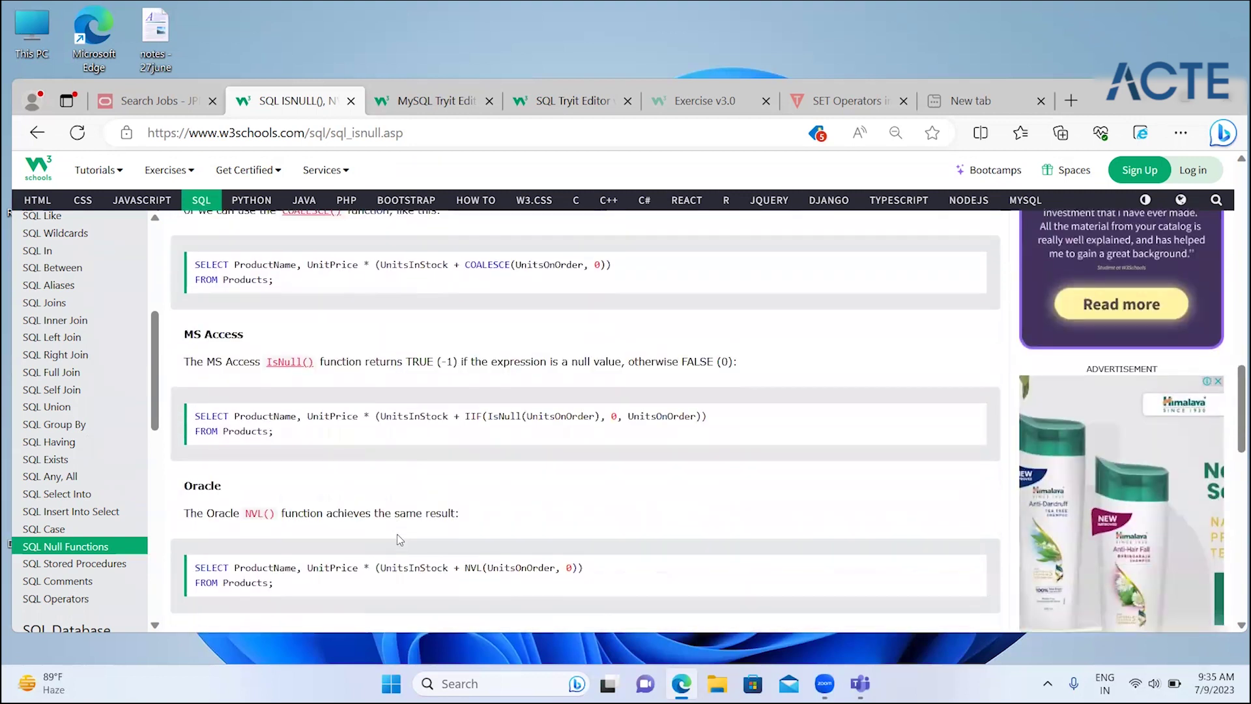
scroll(397, 534, down, 1)
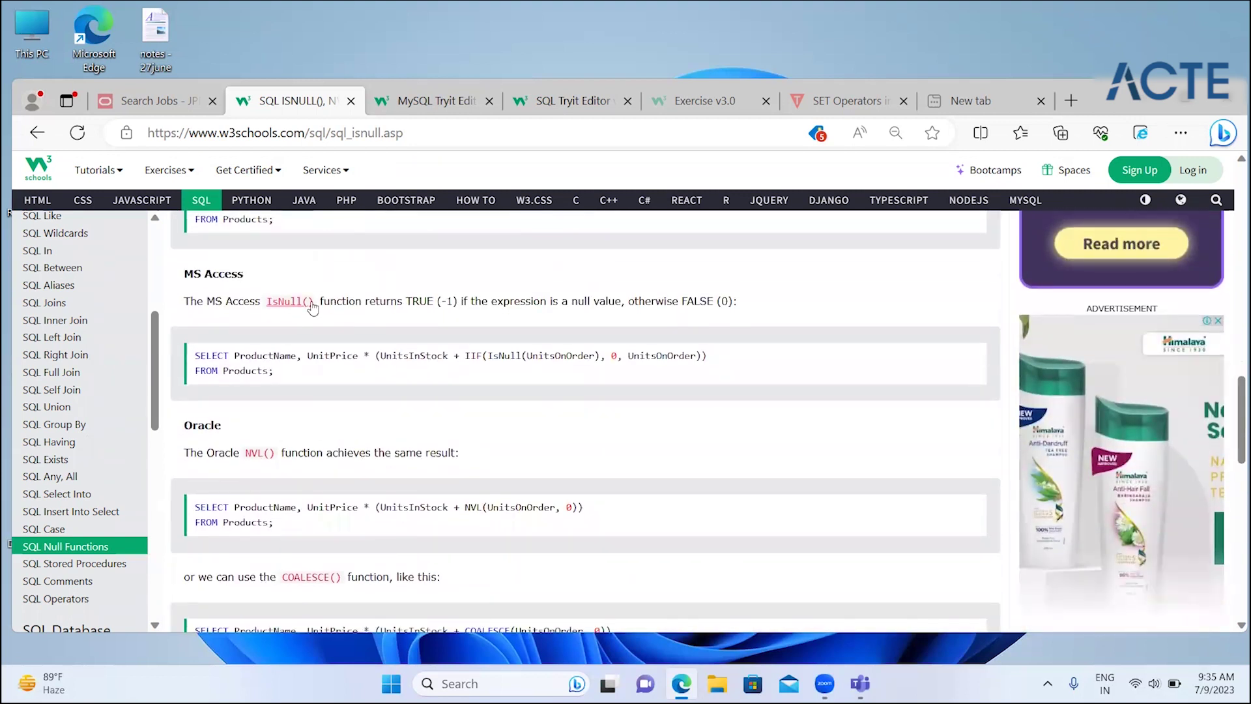
- Highlight NVL in the Oracle description and the NVL(UnitsOnOrder, 0) code example
double_click(260, 453)
click(301, 470)
drag(237, 452, 242, 452)
click(255, 450)
scroll(254, 450, down, 3)
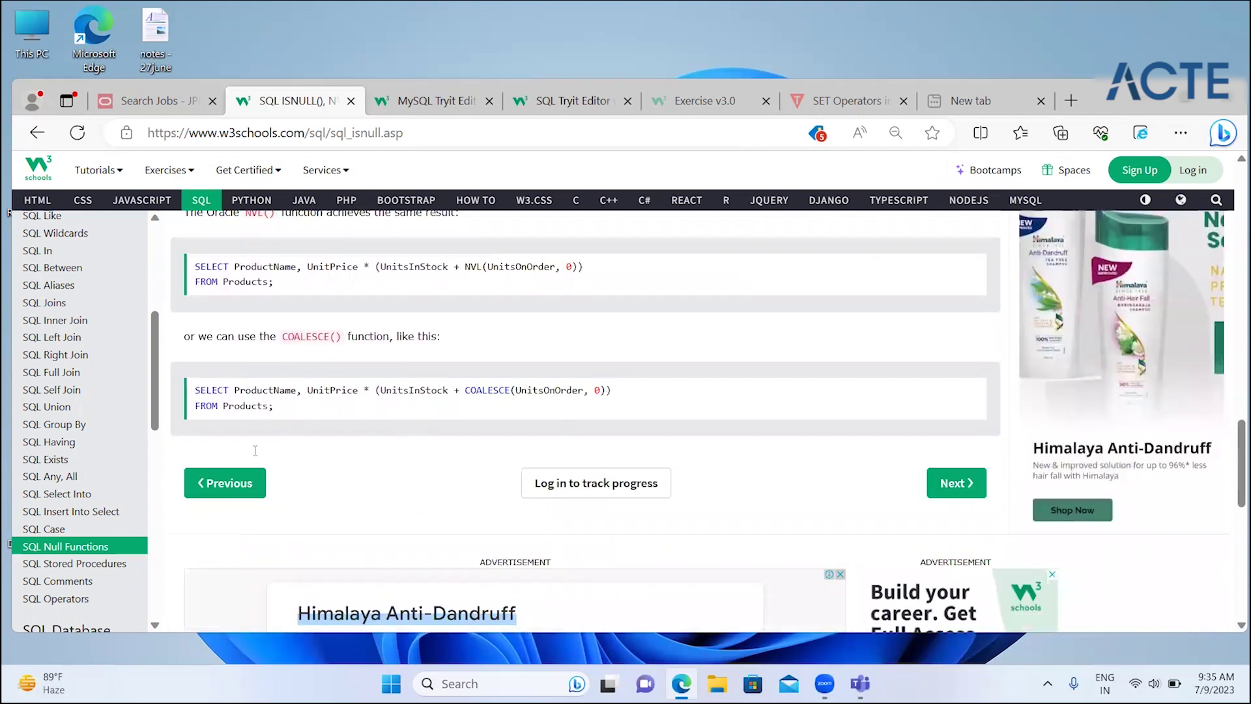
double_click(252, 272)
double_click(473, 327)
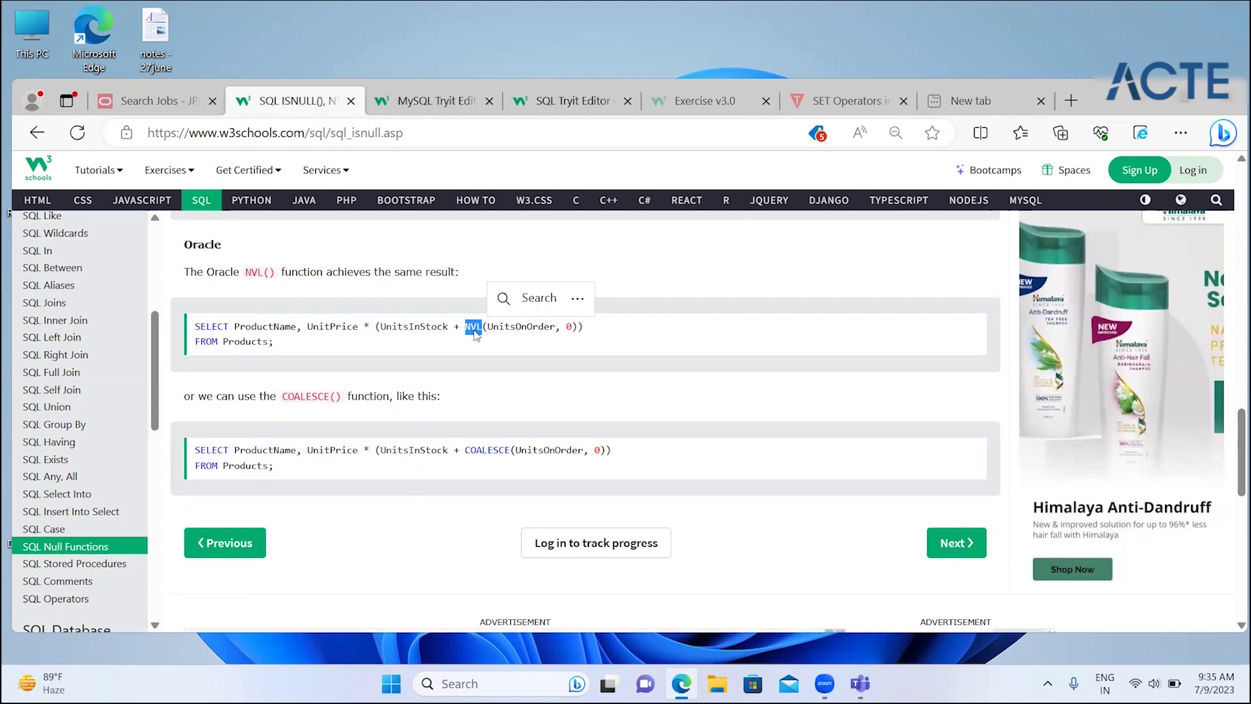
click(493, 340)
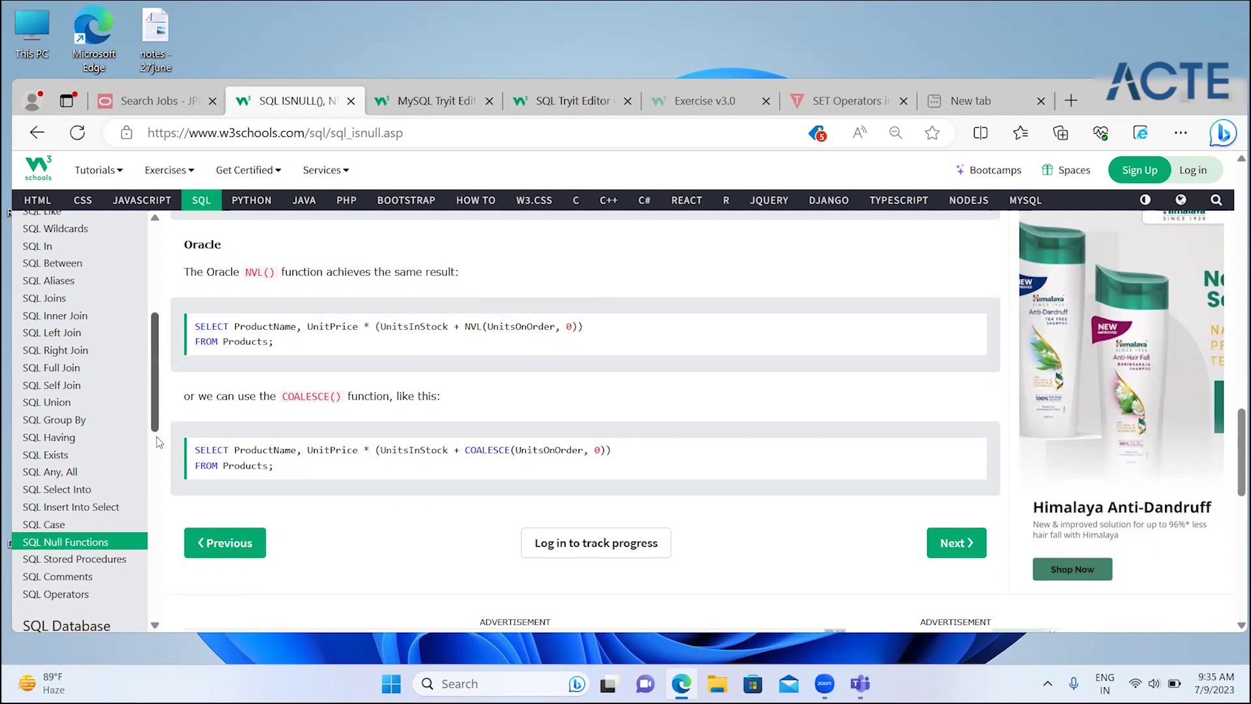
scroll(138, 468, down, 1)
click(127, 483)
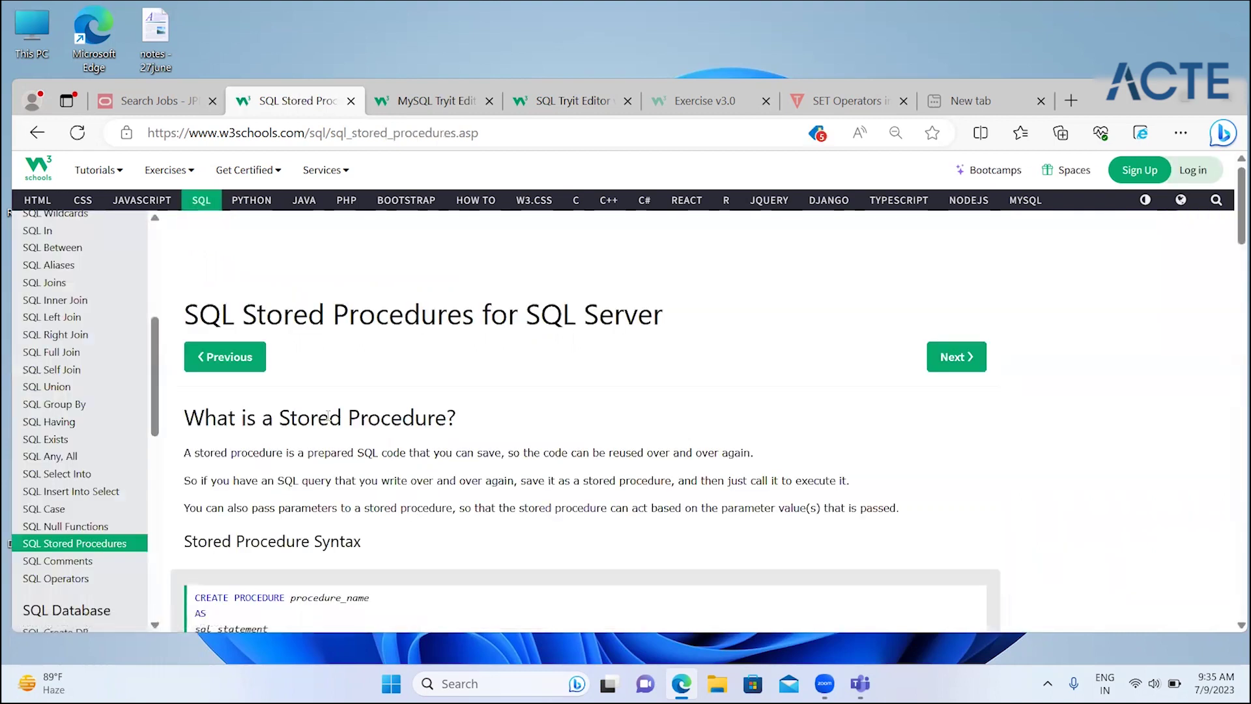
drag(308, 453, 387, 453)
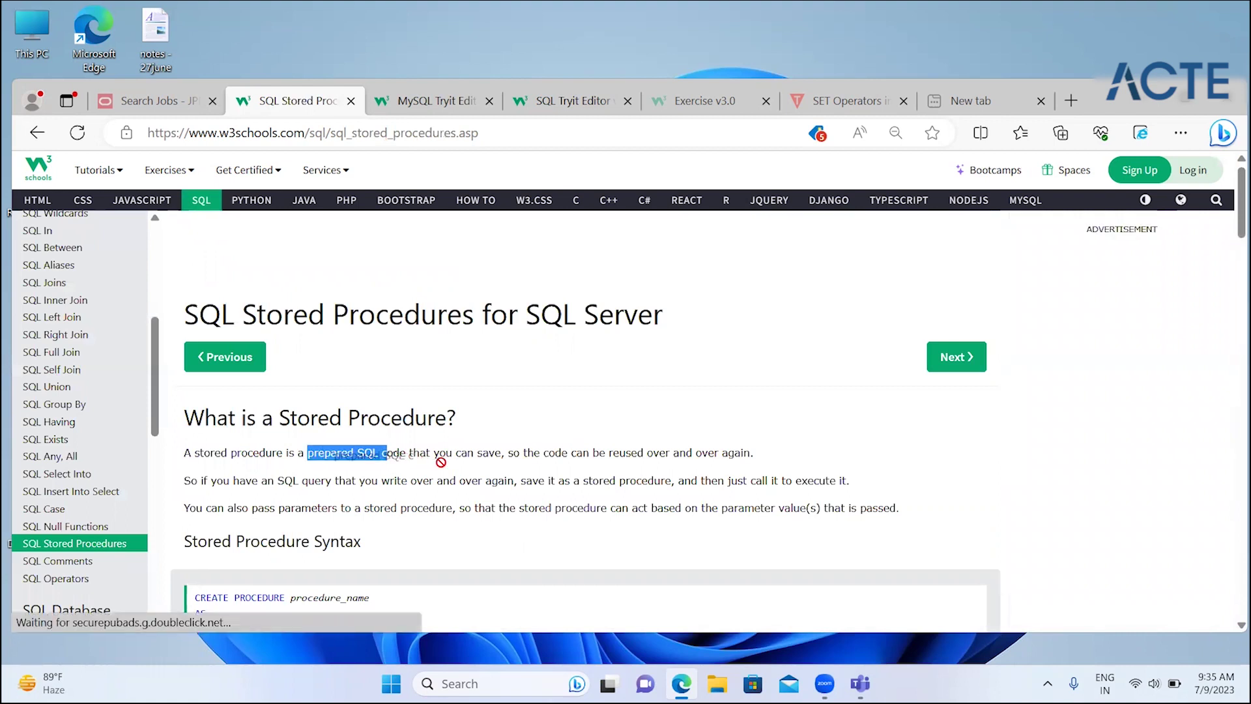
triple_click(590, 451)
drag(445, 508, 452, 507)
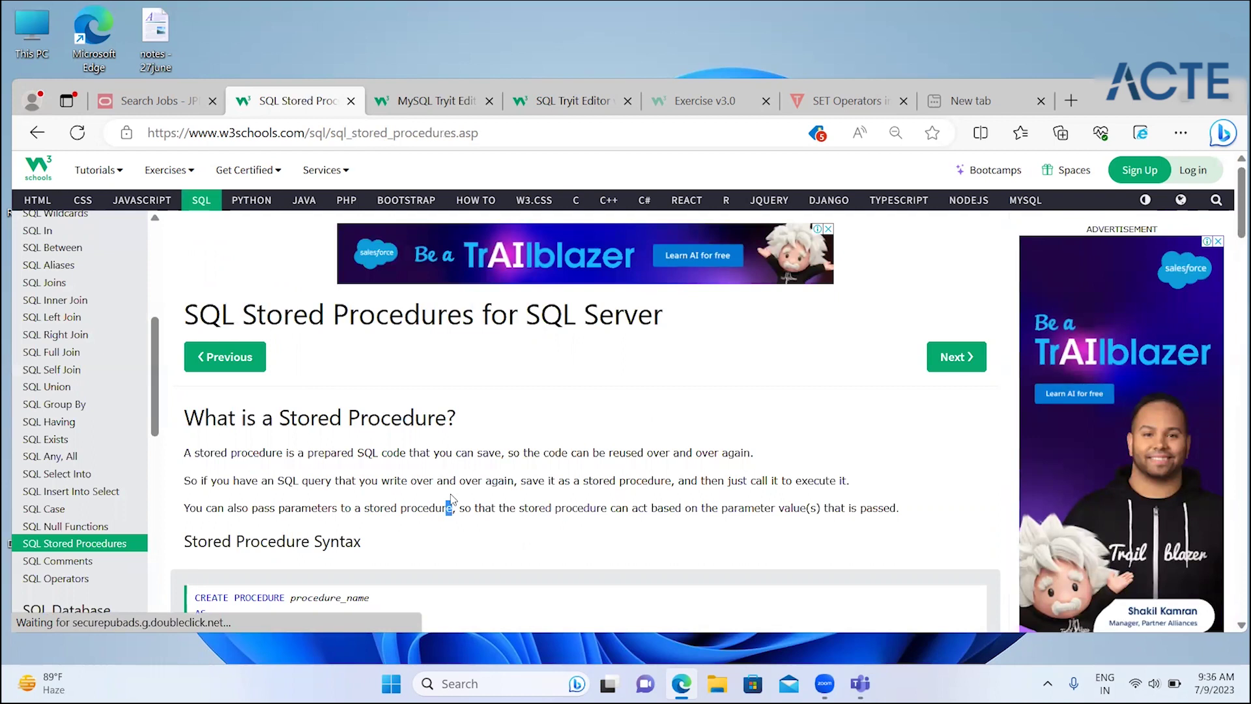
click(411, 437)
scroll(340, 489, down, 2)
drag(336, 377, 339, 373)
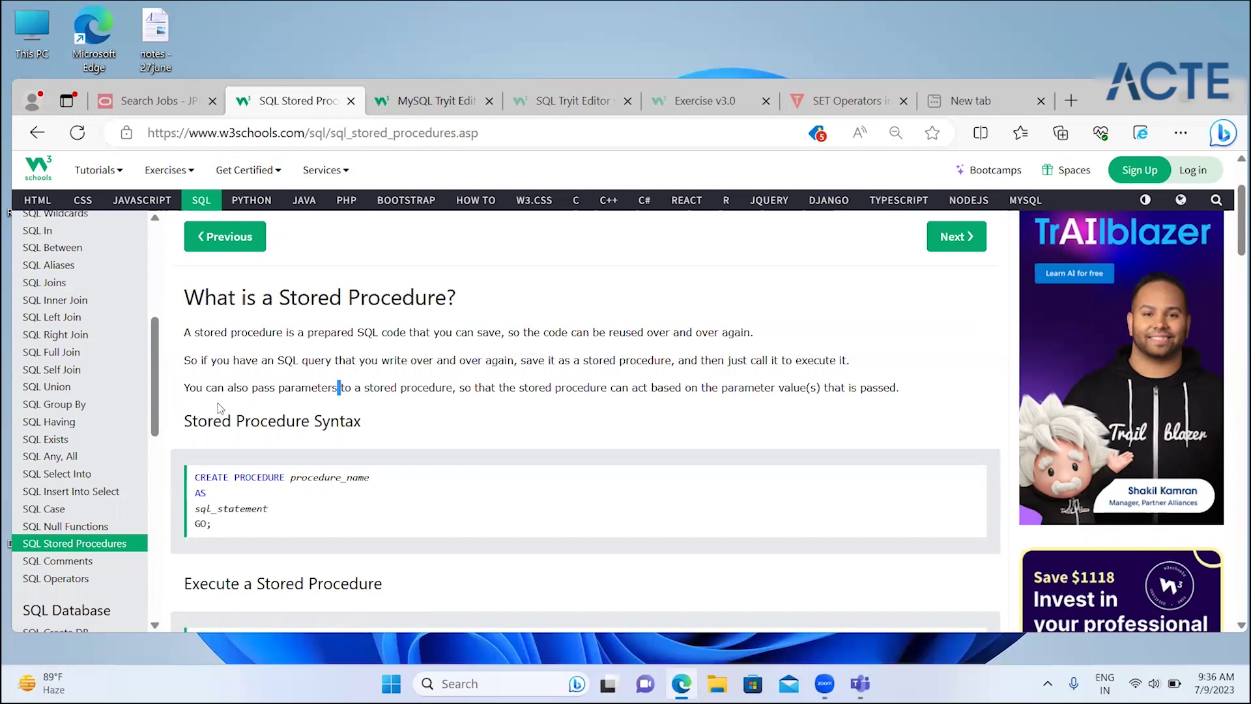
mouse_move(245, 421)
mouse_down()
mouse_move(361, 421)
mouse_move(607, 388)
mouse_move(600, 399)
mouse_up()
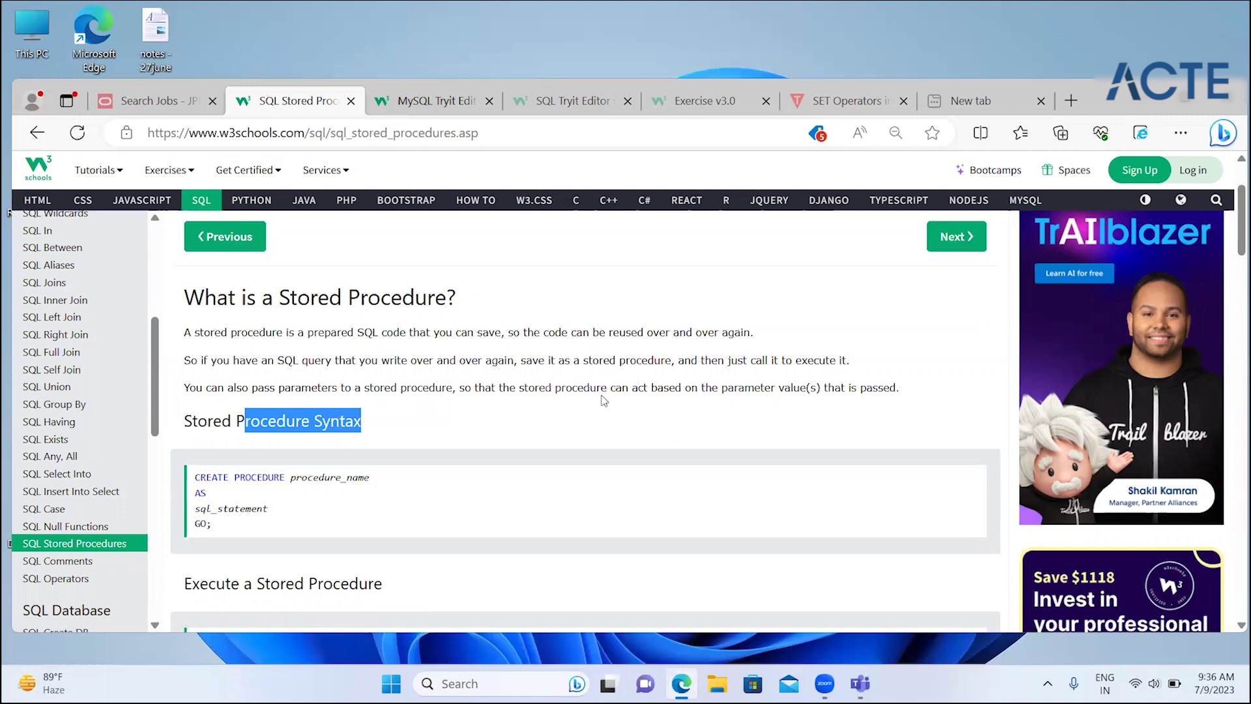
click(658, 420)
scroll(657, 421, down, 3)
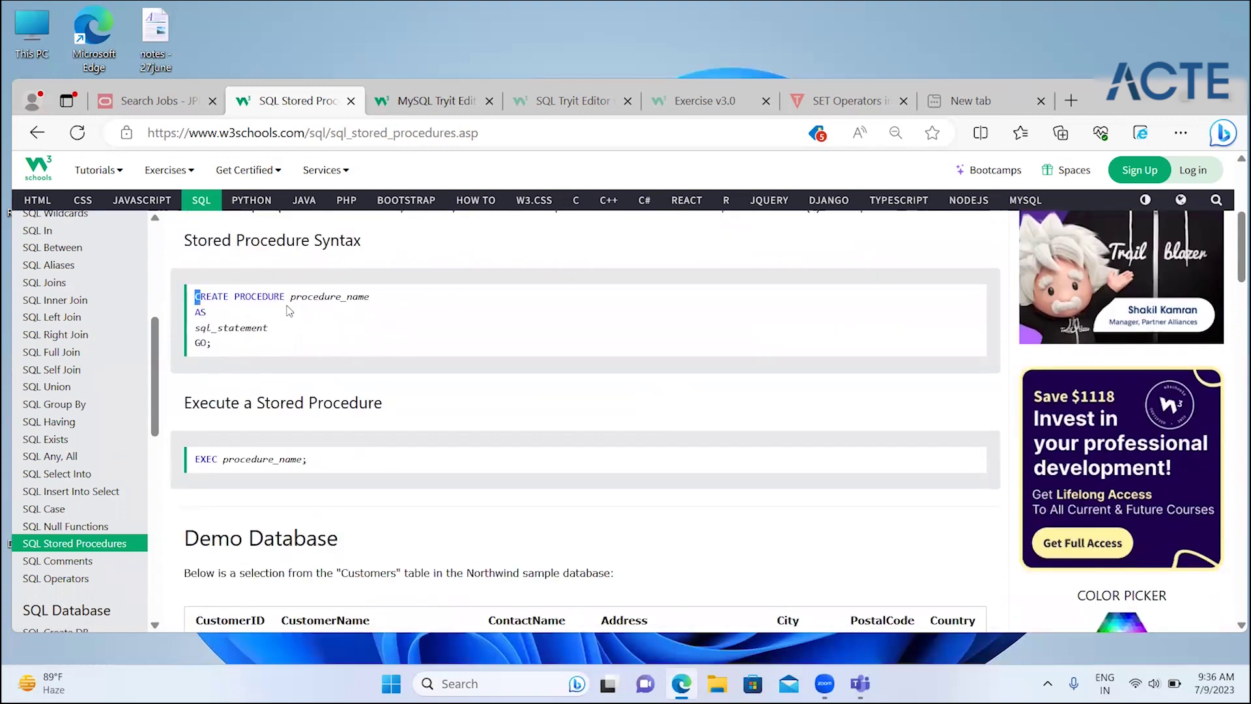
drag(194, 294, 351, 296)
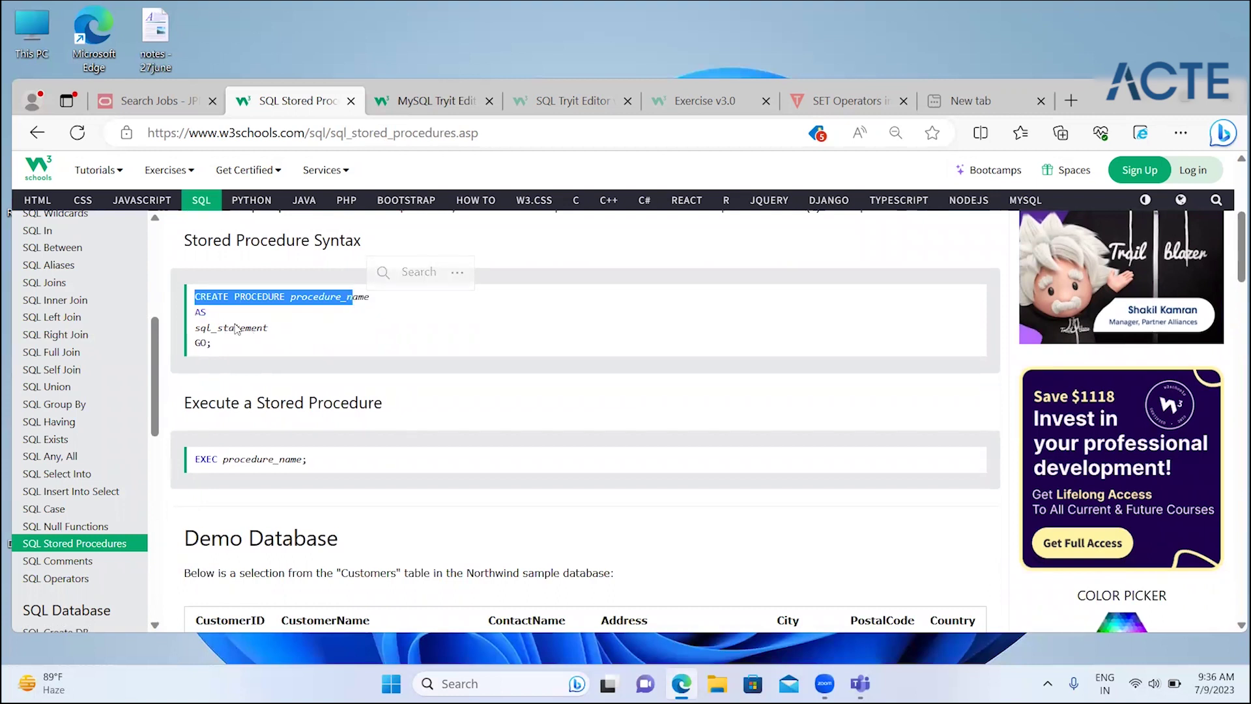
click(320, 354)
drag(319, 353, 277, 337)
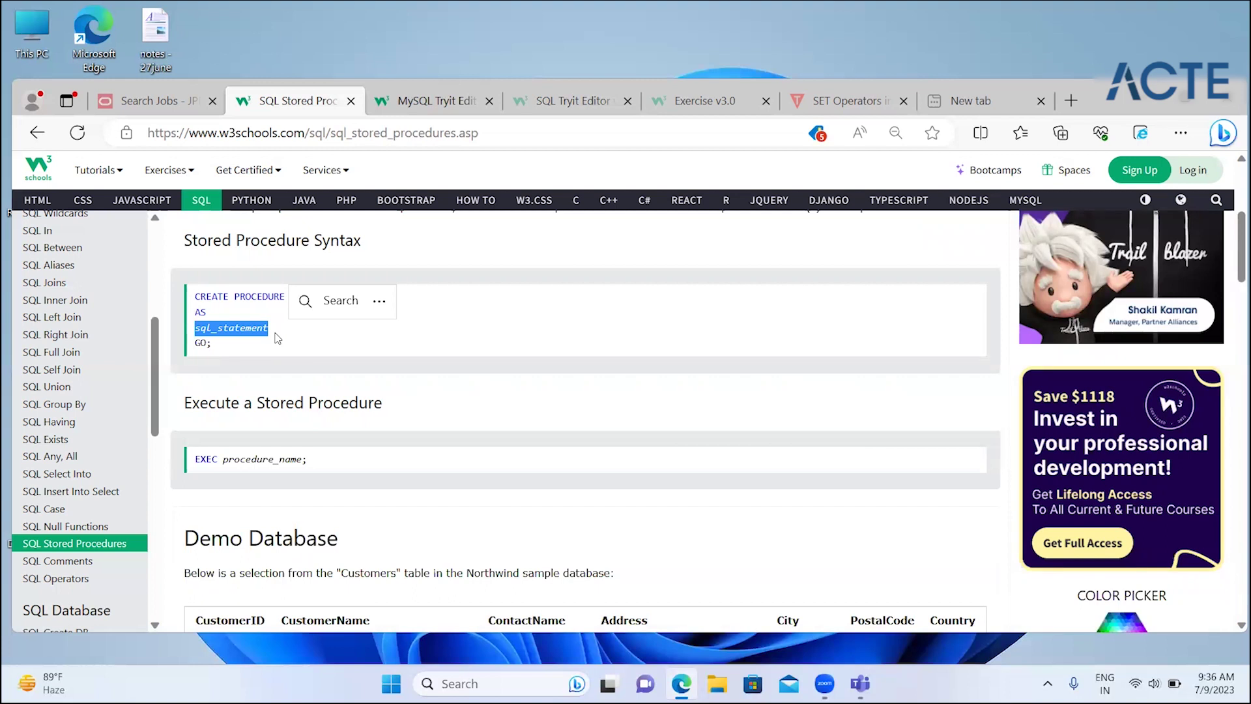
drag(244, 402, 215, 441)
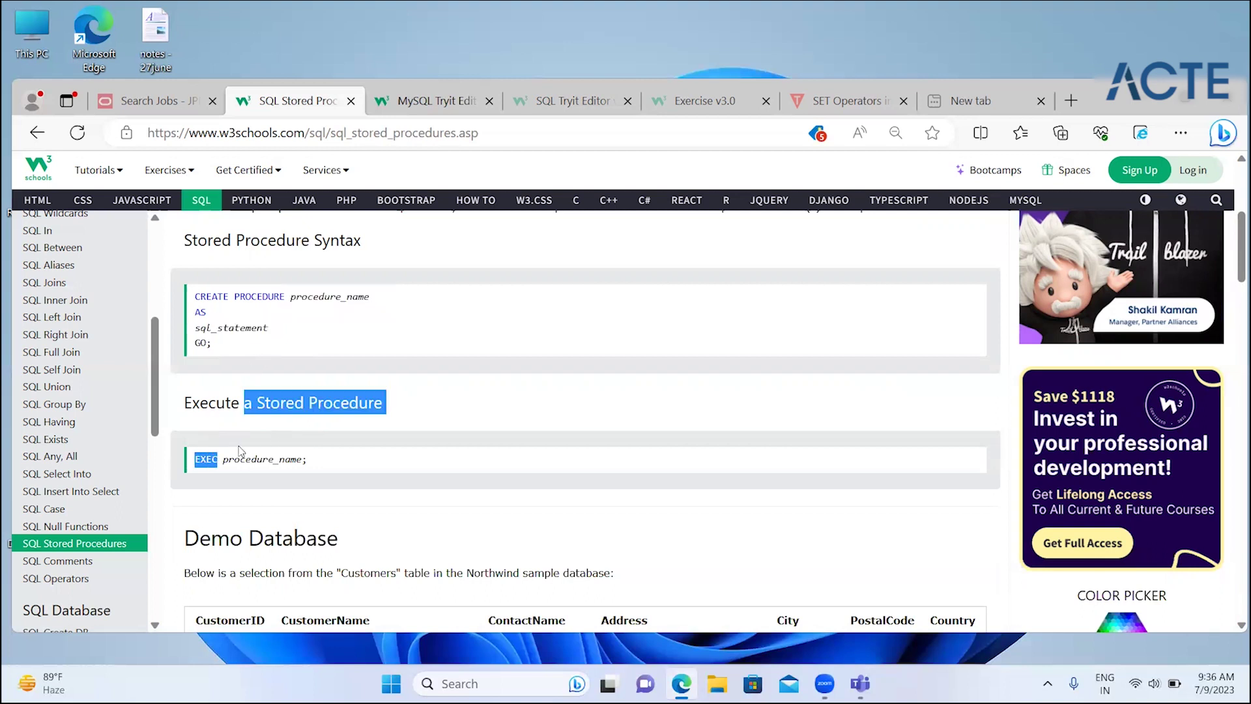
click(429, 441)
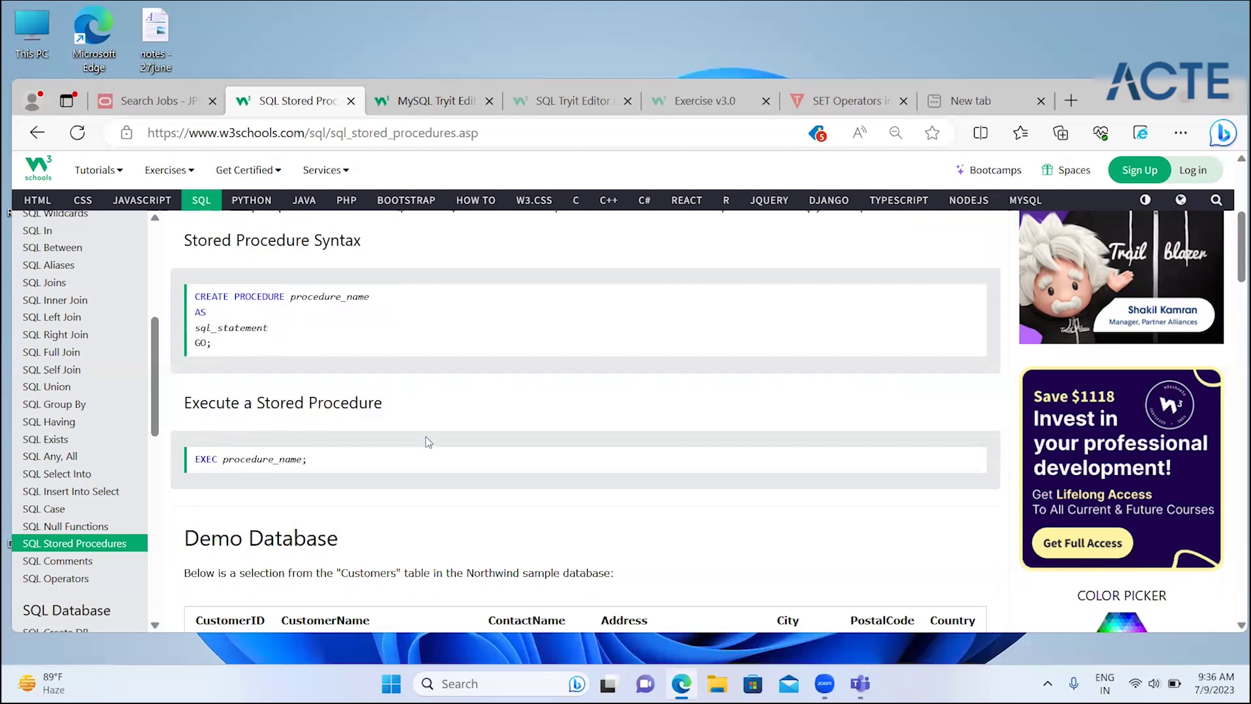
double_click(255, 460)
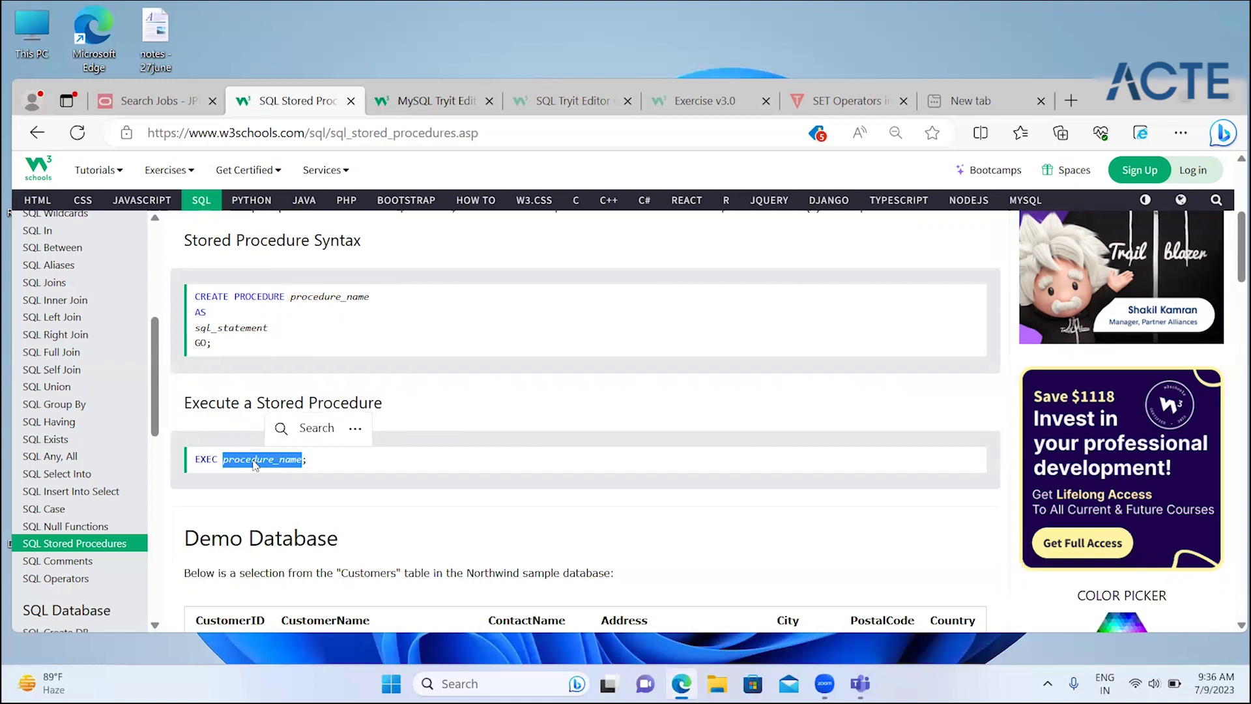
click(329, 571)
double_click(327, 572)
click(488, 567)
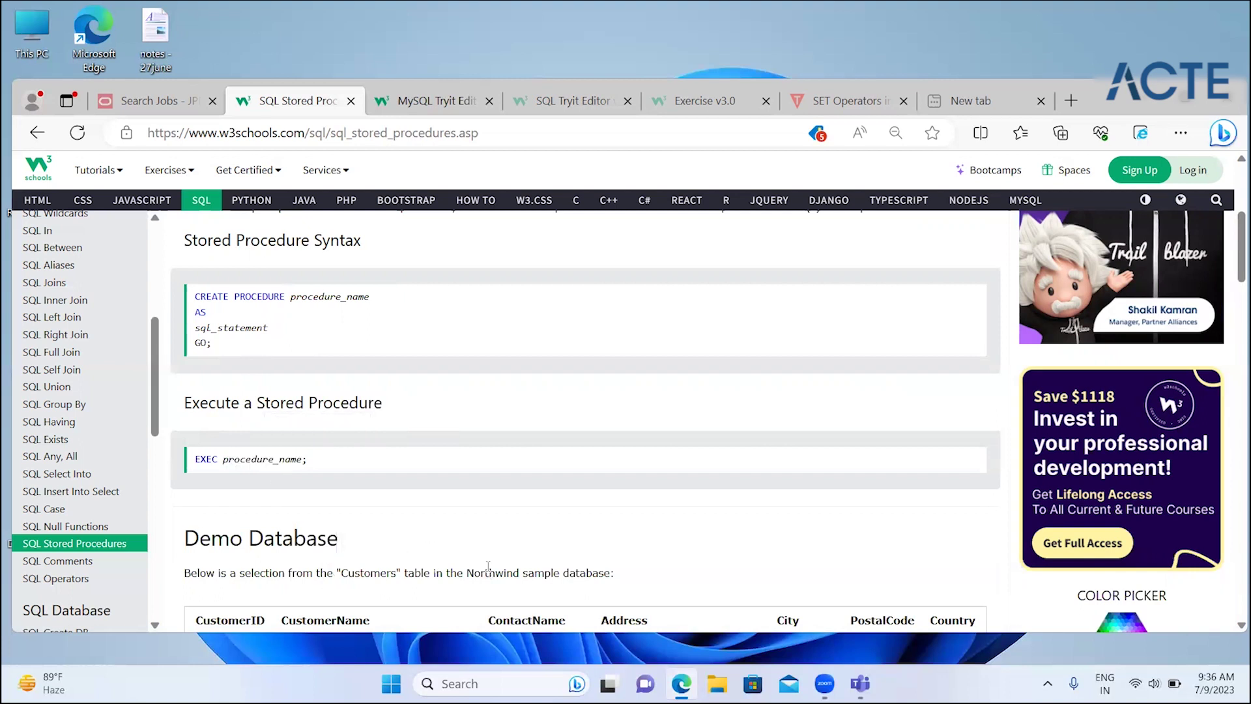
scroll(488, 567, down, 5)
- Highlight the SELECT * FROM Customers line and the SelectAllCustomers procedure name in the example
scroll(488, 567, down, 5)
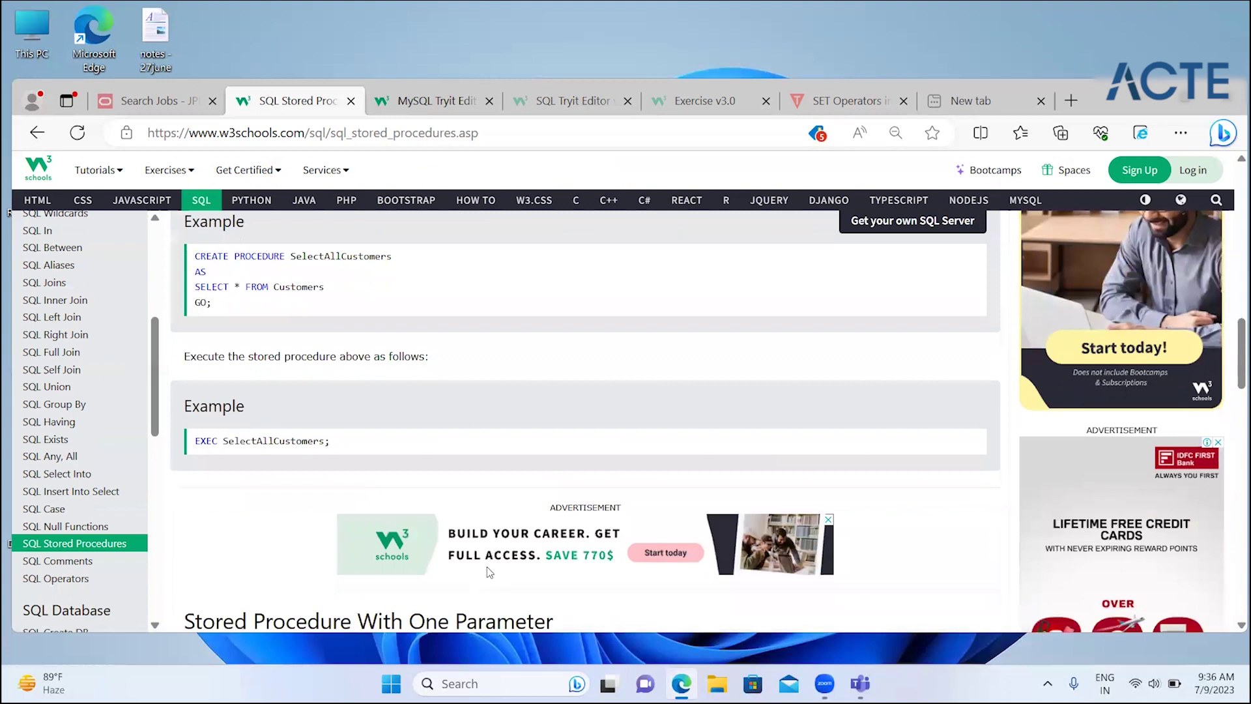
scroll(489, 571, up, 2)
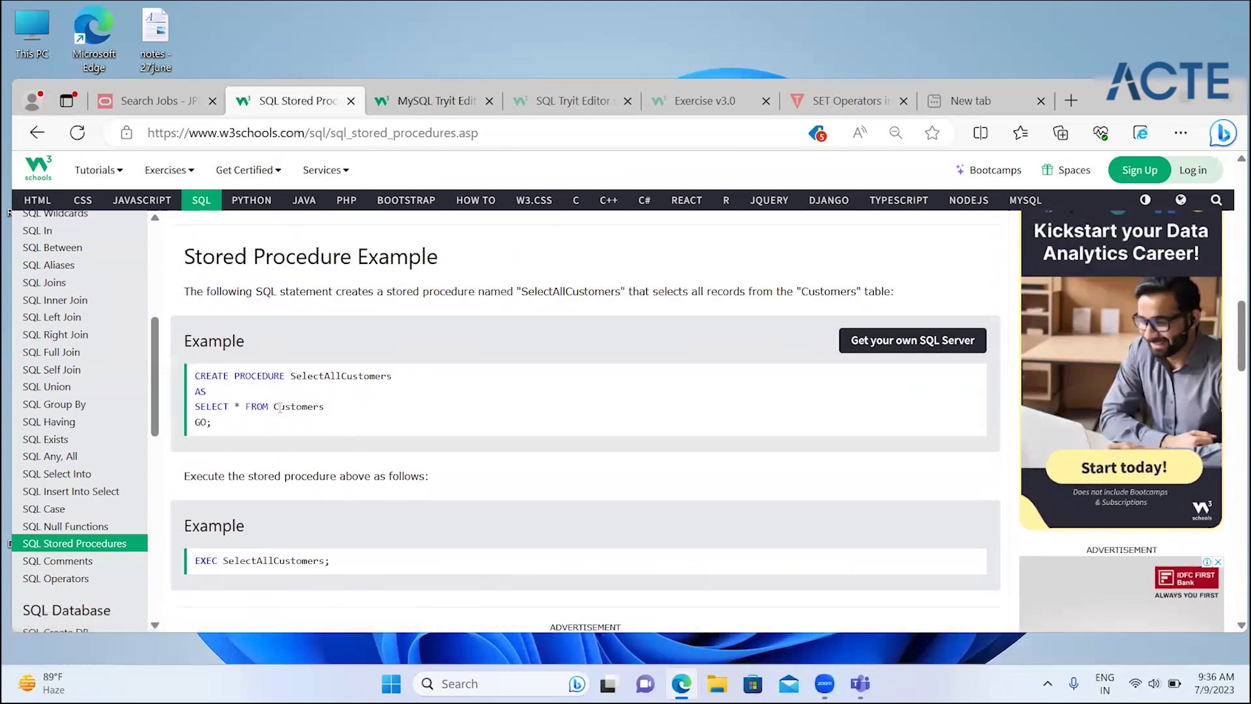
drag(194, 406, 333, 411)
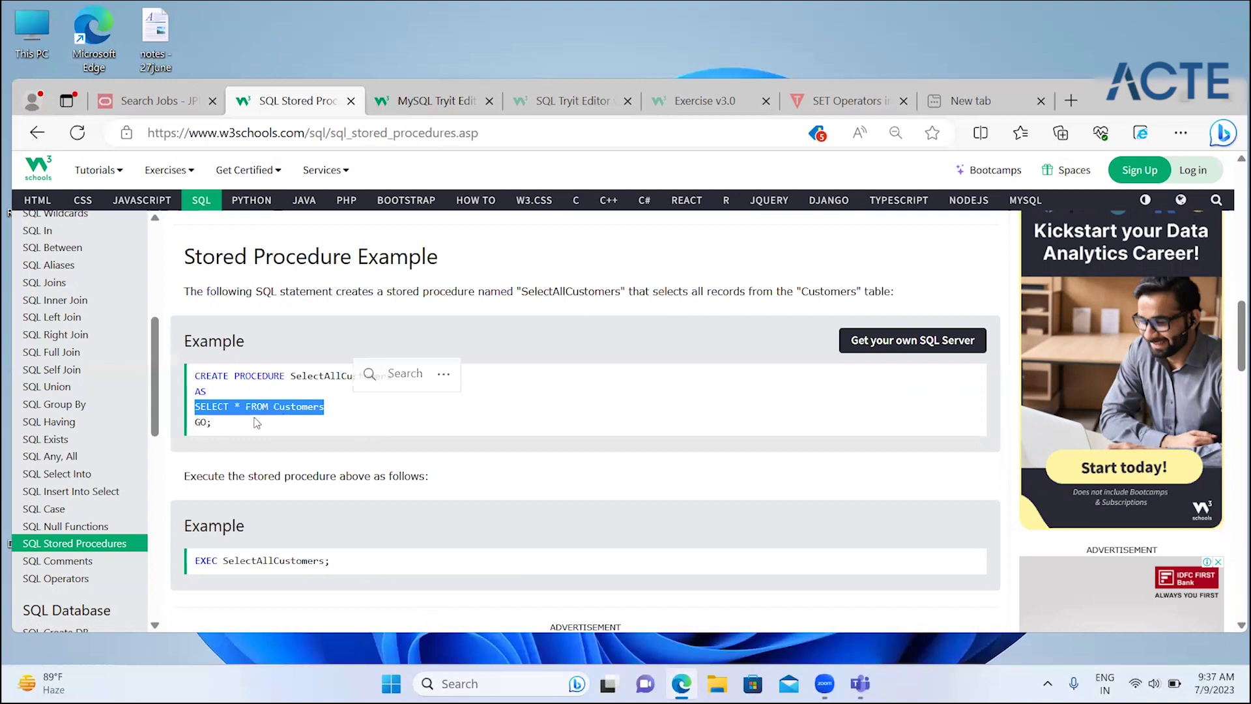
click(256, 372)
double_click(363, 377)
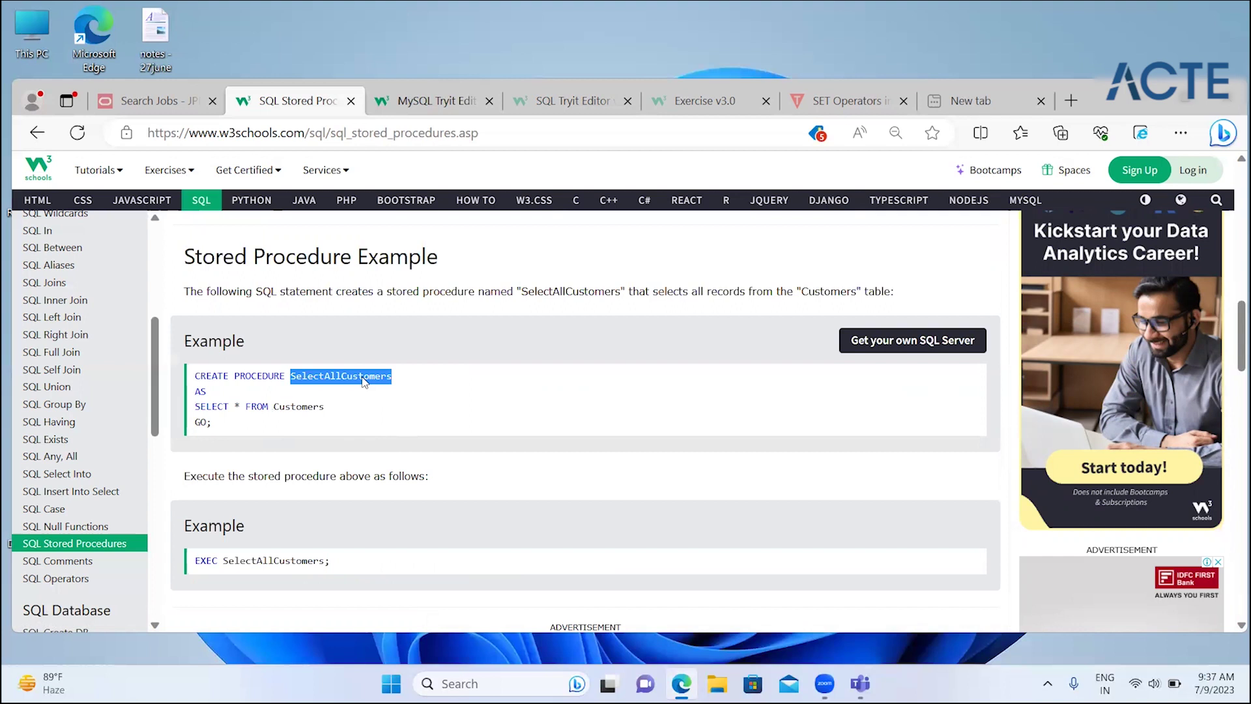
click(197, 405)
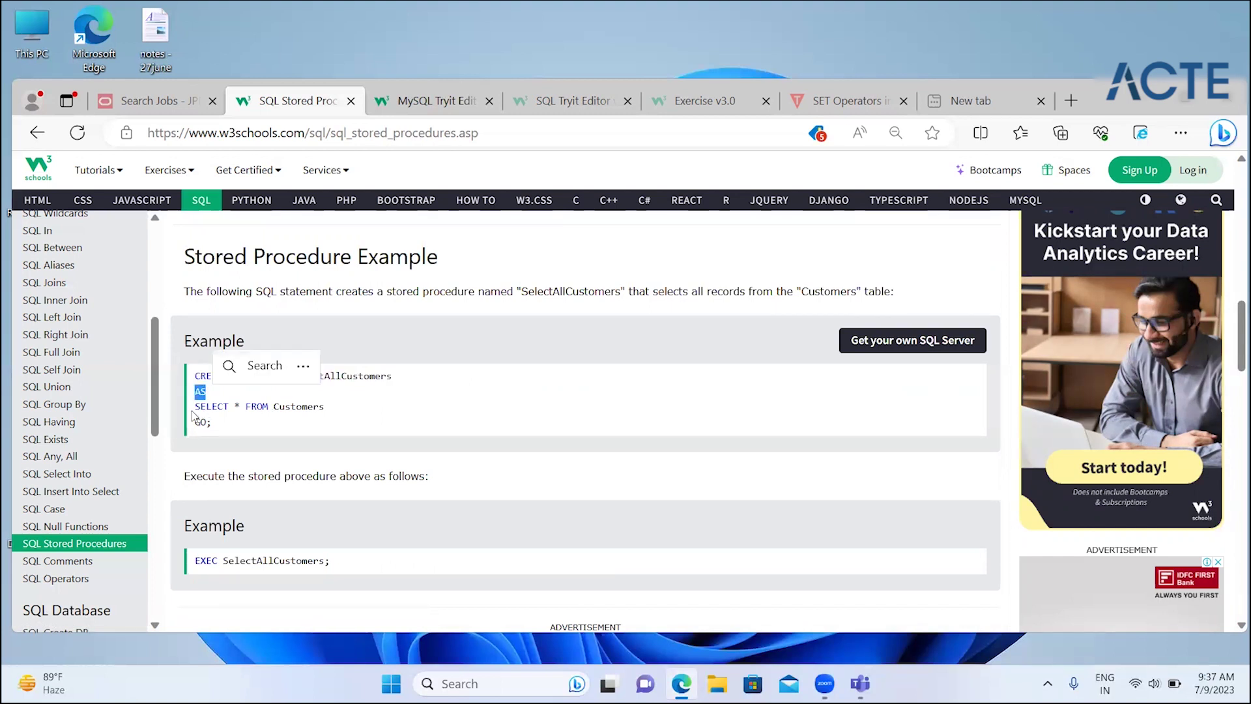
drag(195, 406, 369, 409)
click(234, 438)
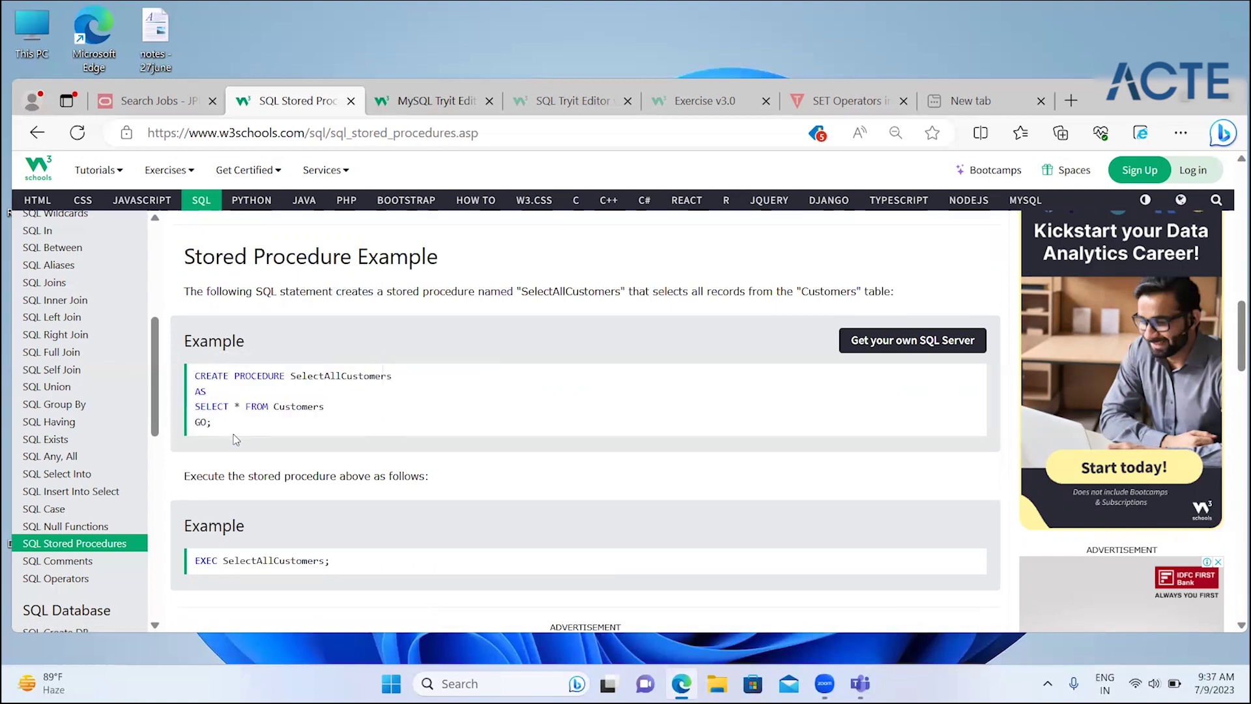
scroll(234, 438, down, 2)
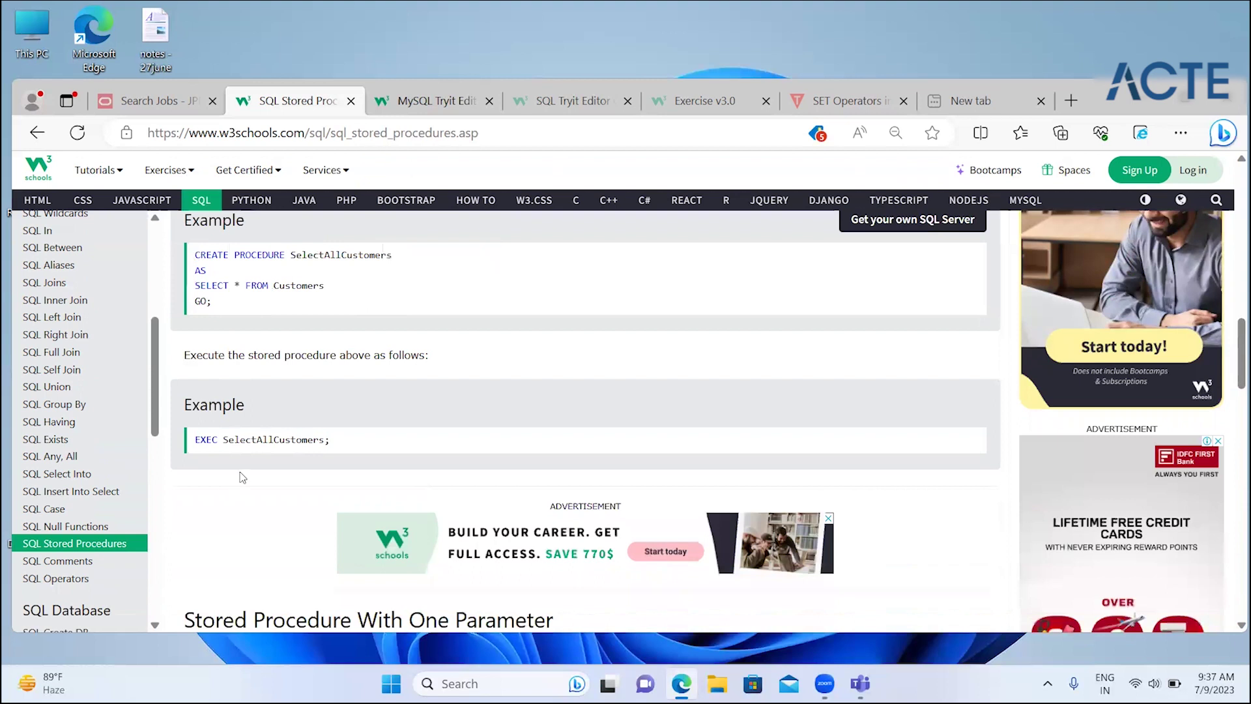
scroll(242, 477, down, 2)
scroll(243, 477, down, 1)
scroll(242, 477, down, 1)
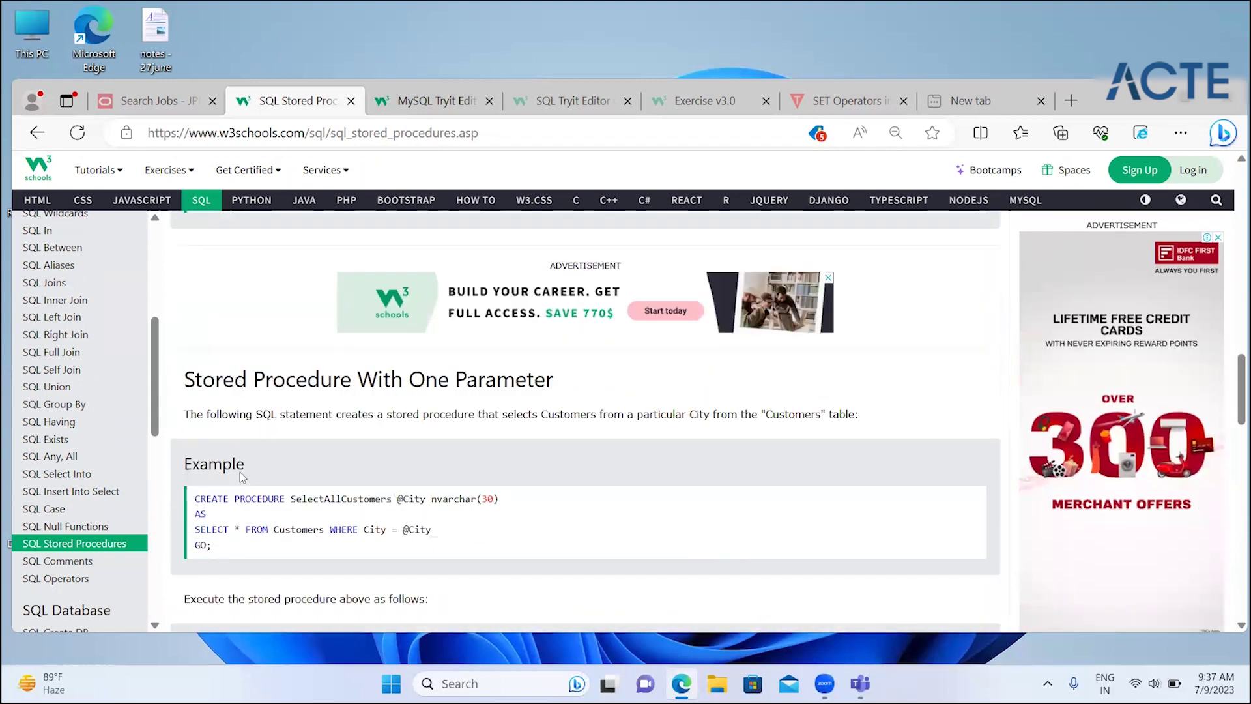
scroll(239, 472, down, 2)
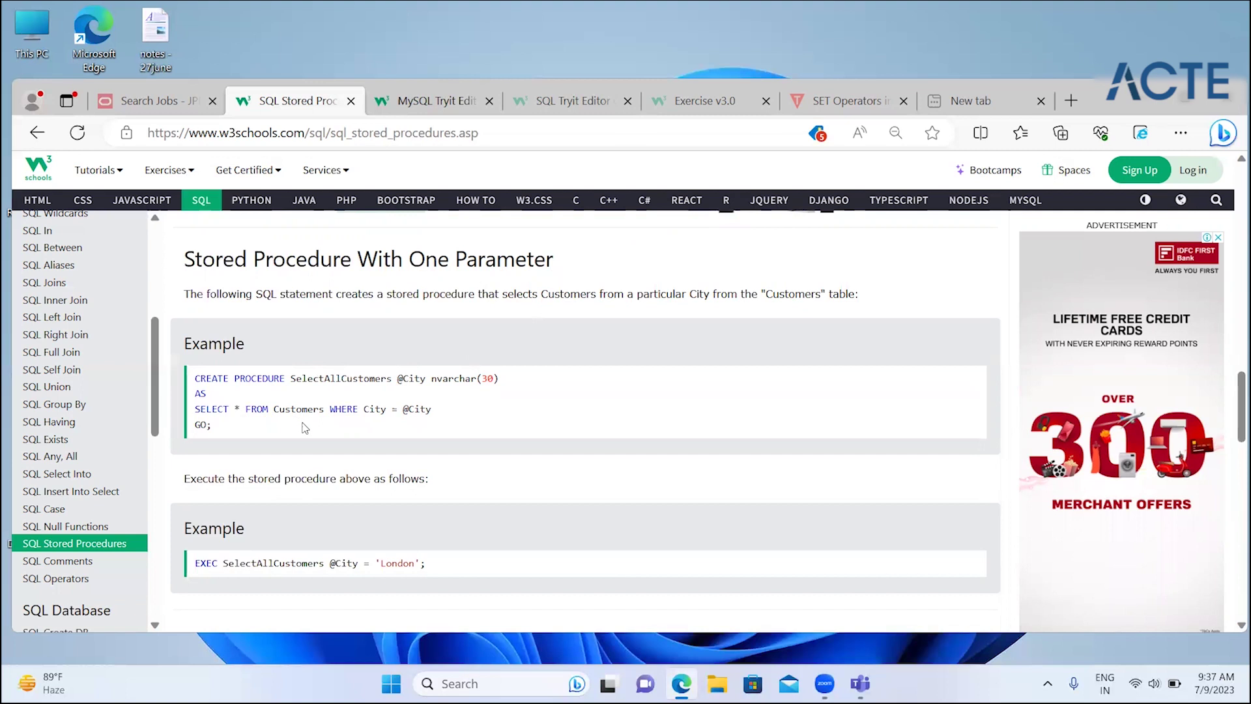
scroll(304, 427, down, 1)
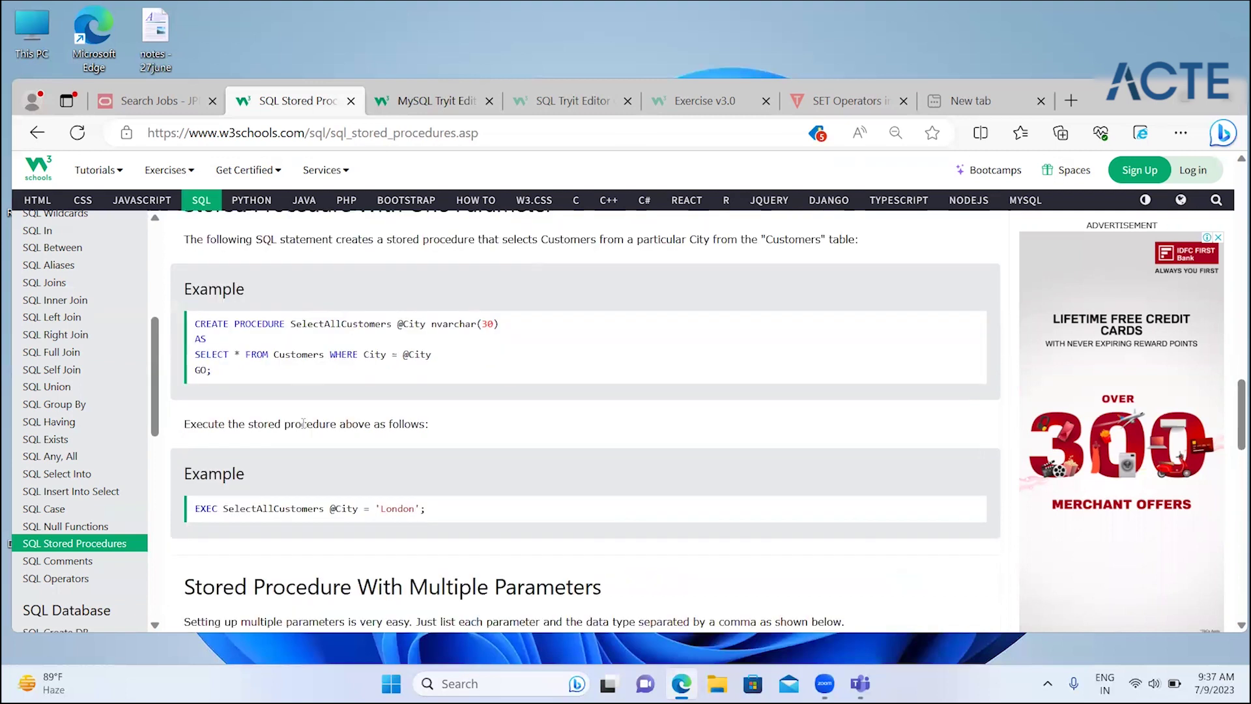
scroll(304, 427, down, 2)
scroll(304, 425, down, 2)
scroll(303, 423, down, 2)
scroll(303, 423, down, 2)
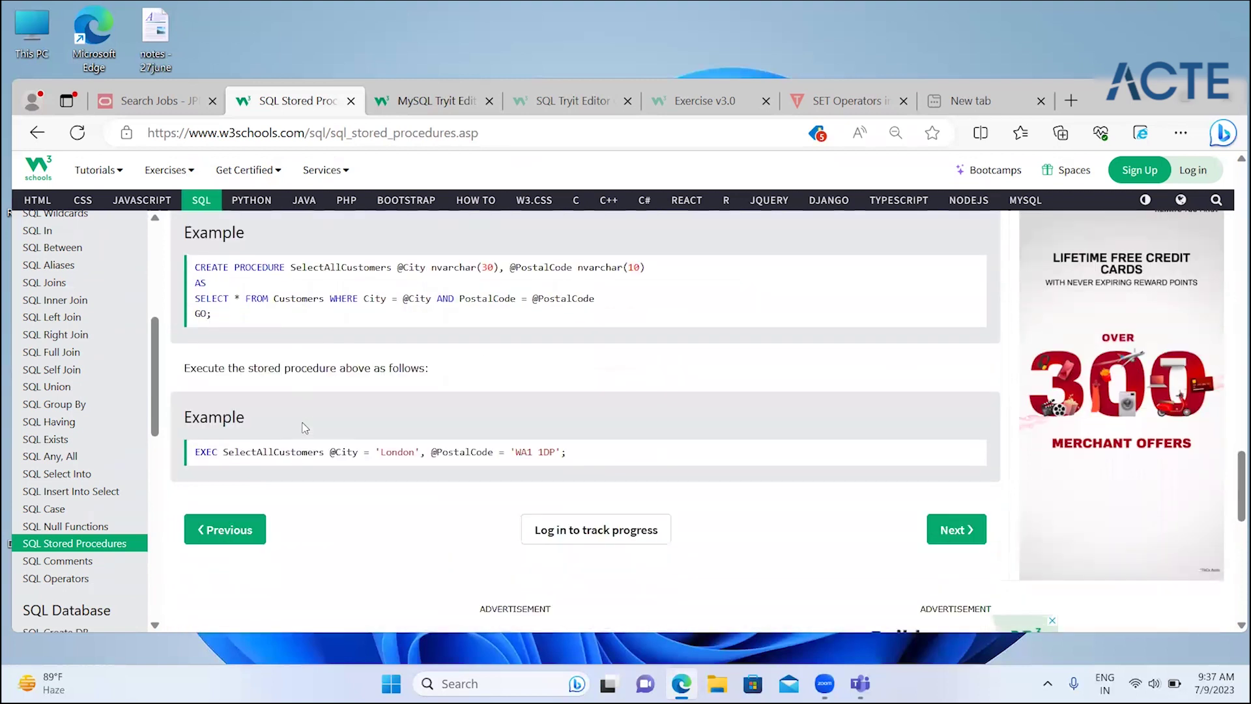
scroll(305, 404, down, 1)
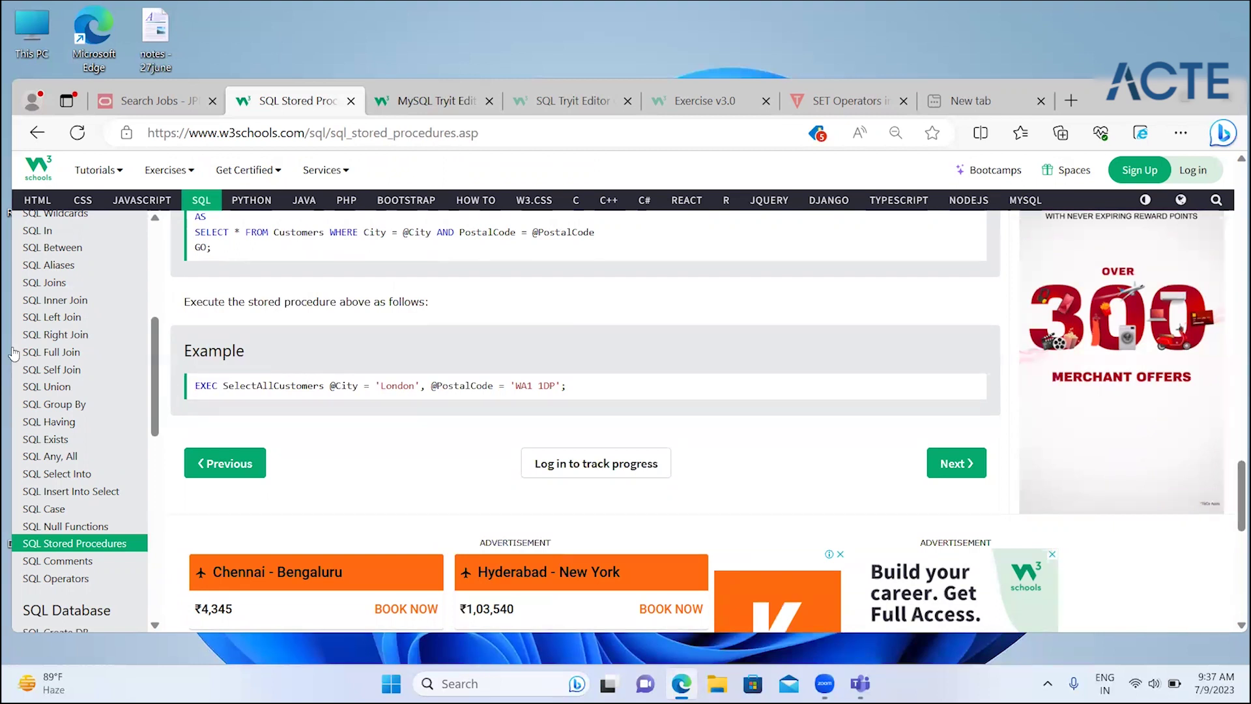
- Open the SQL Comments lesson and highlight the sentence explaining what comments do
click(68, 565)
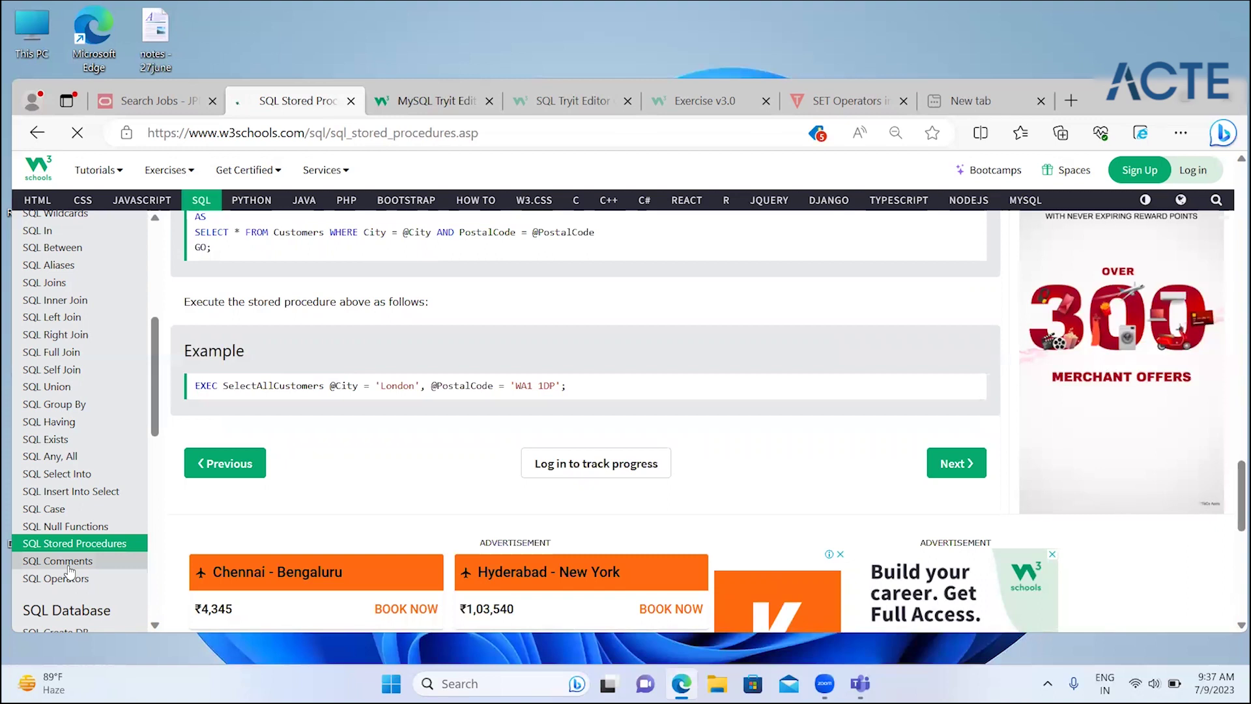
drag(275, 455, 541, 460)
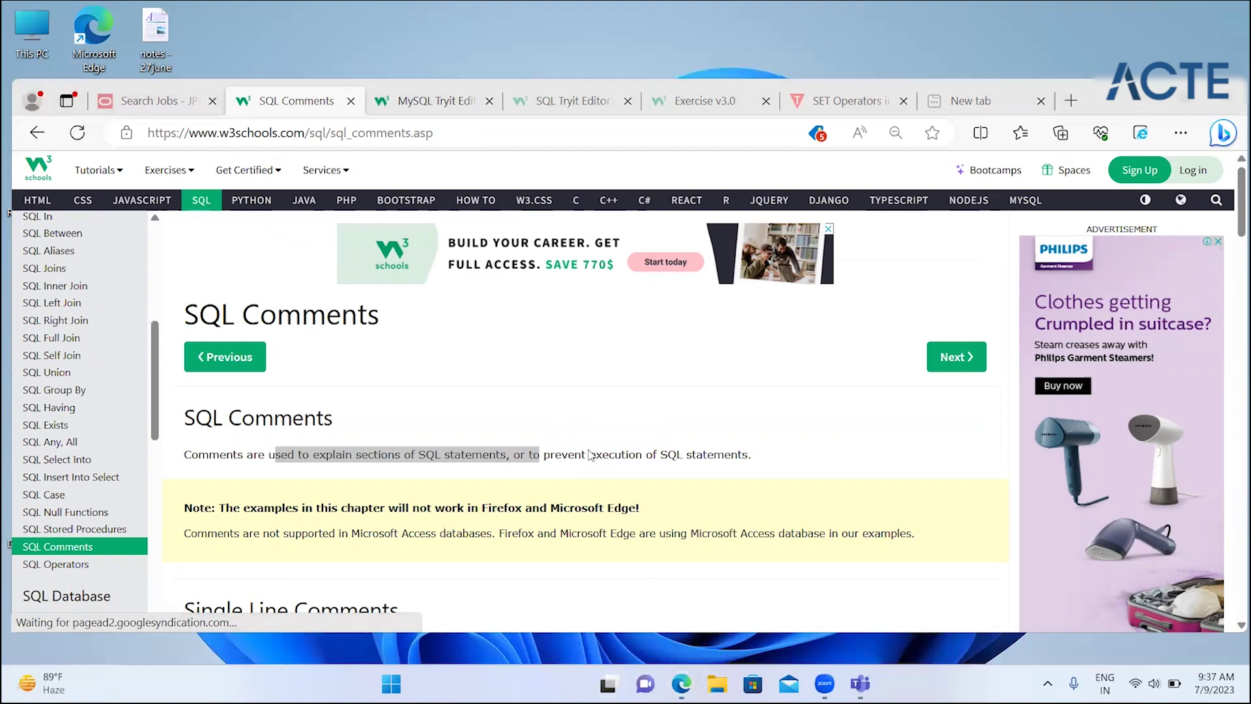
key(super)
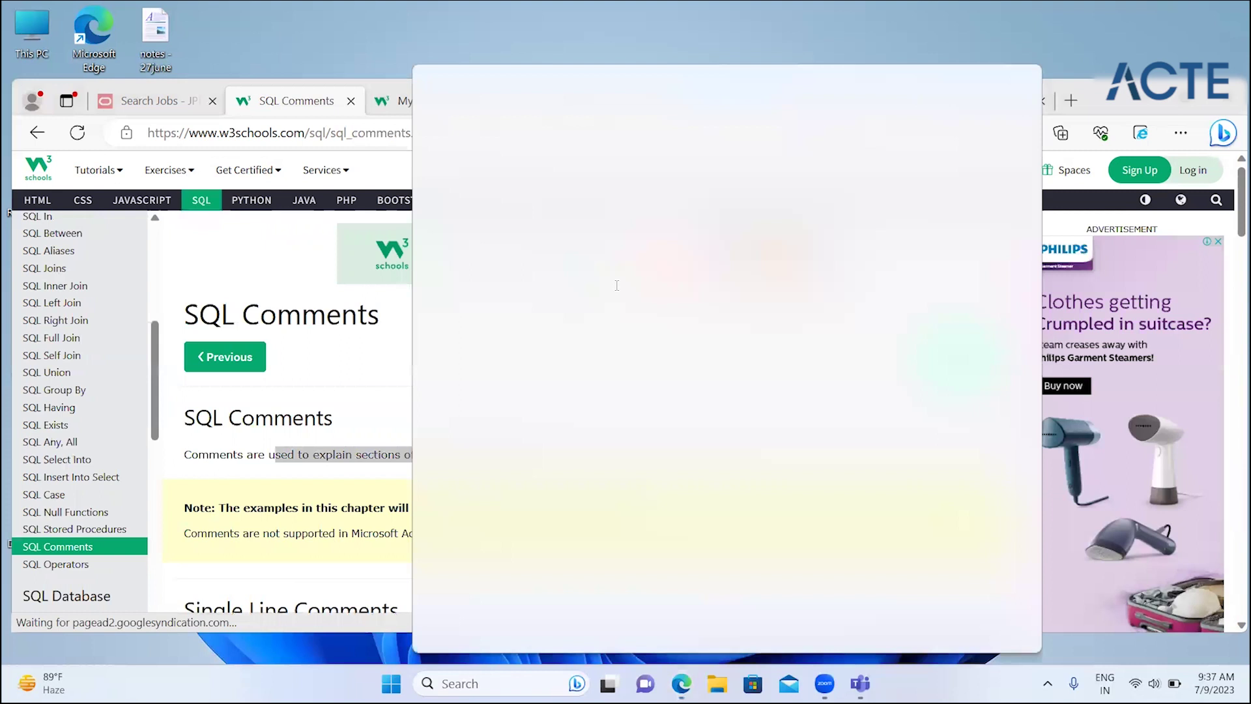
click(303, 392)
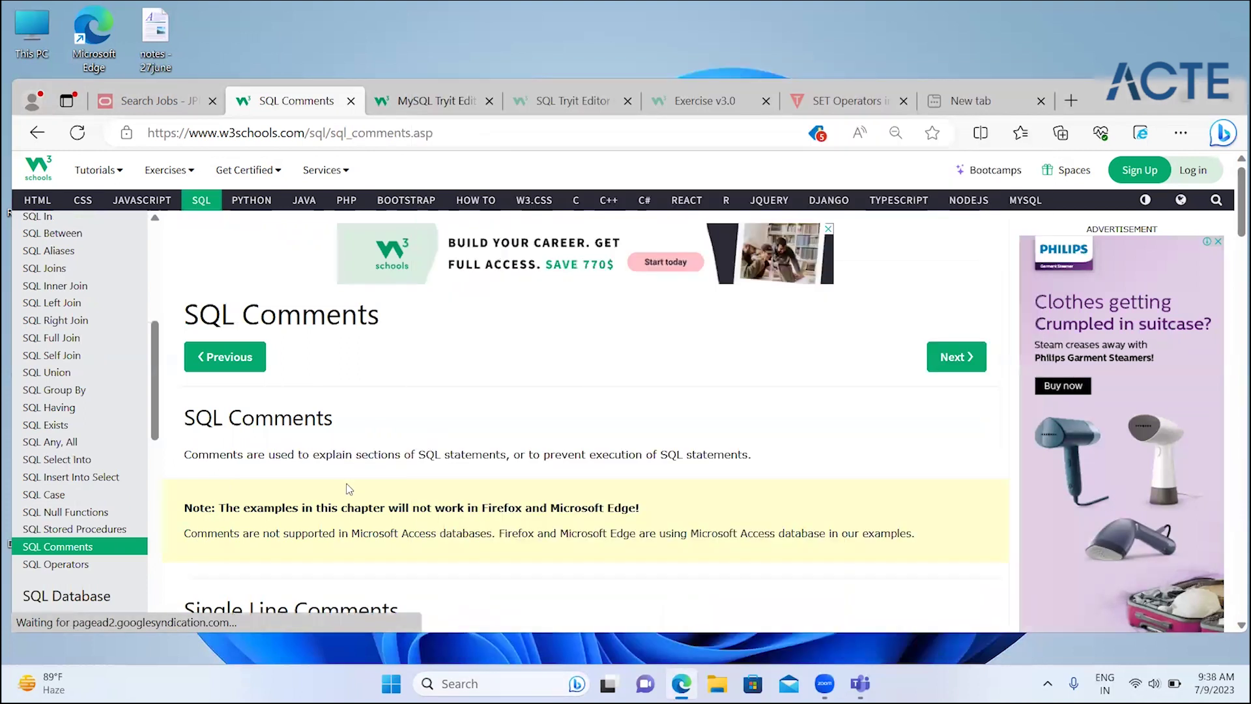
- Highlight the -- single-line comment marker in the first example
scroll(348, 489, down, 2)
scroll(349, 489, down, 1)
scroll(347, 488, up, 1)
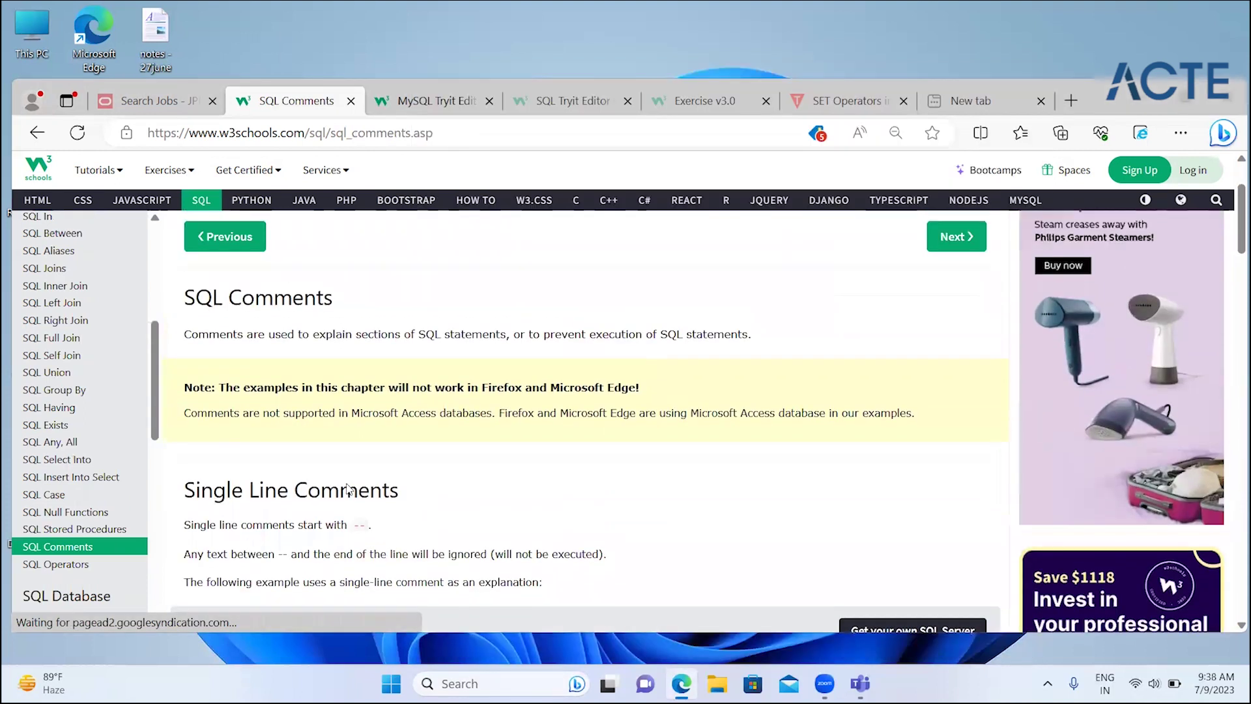
scroll(347, 488, down, 1)
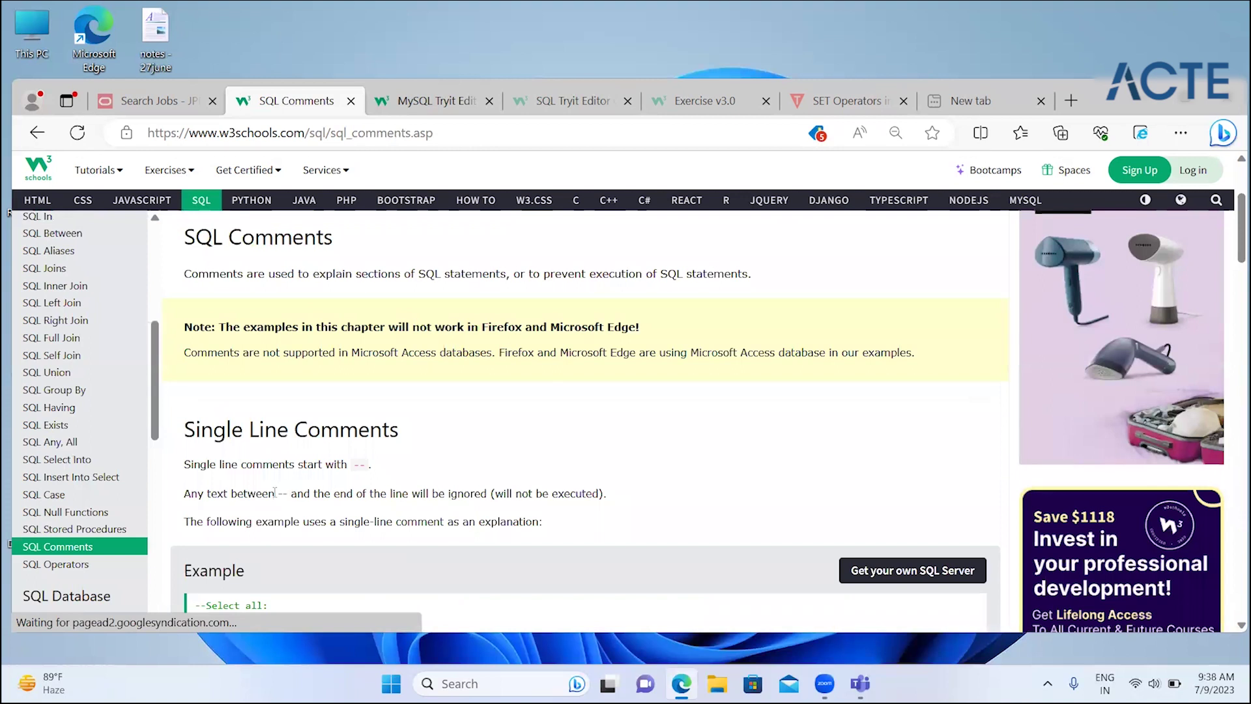
drag(282, 494, 290, 495)
click(274, 514)
- Scroll through the multi-line comment examples to the /* */ partial WHERE condition example
scroll(267, 508, down, 2)
scroll(248, 475, down, 1)
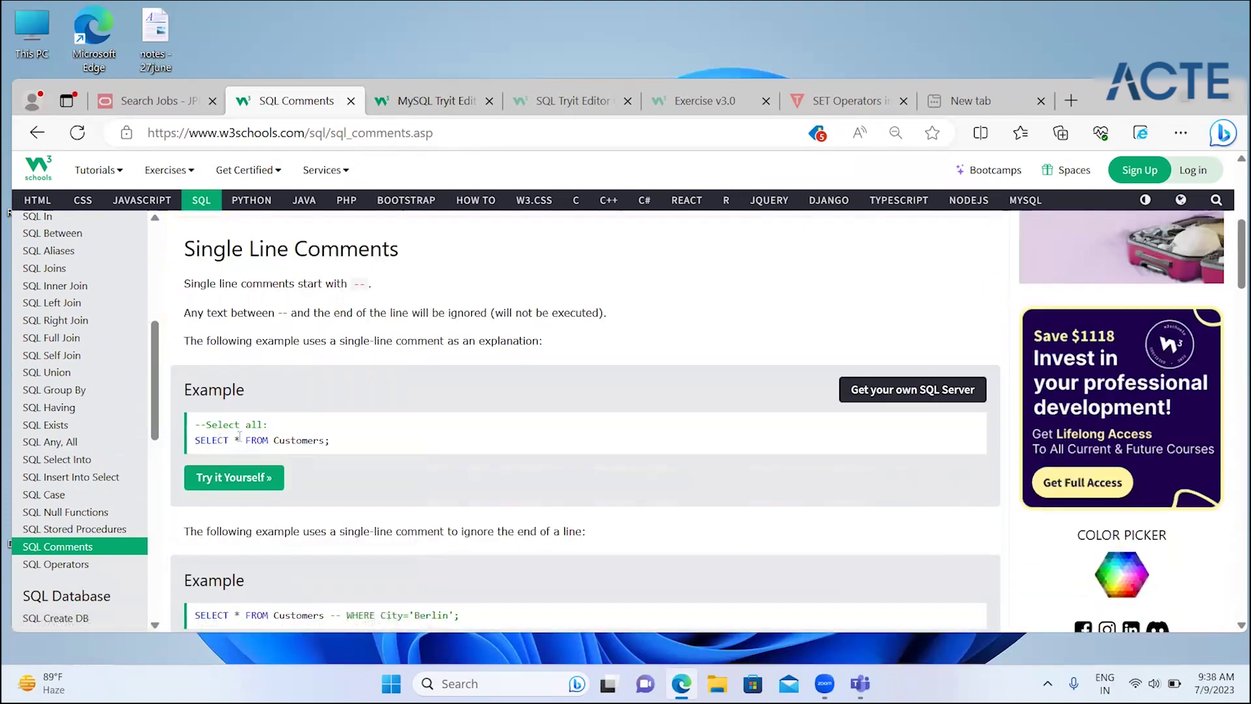
scroll(375, 428, down, 2)
scroll(376, 429, down, 1)
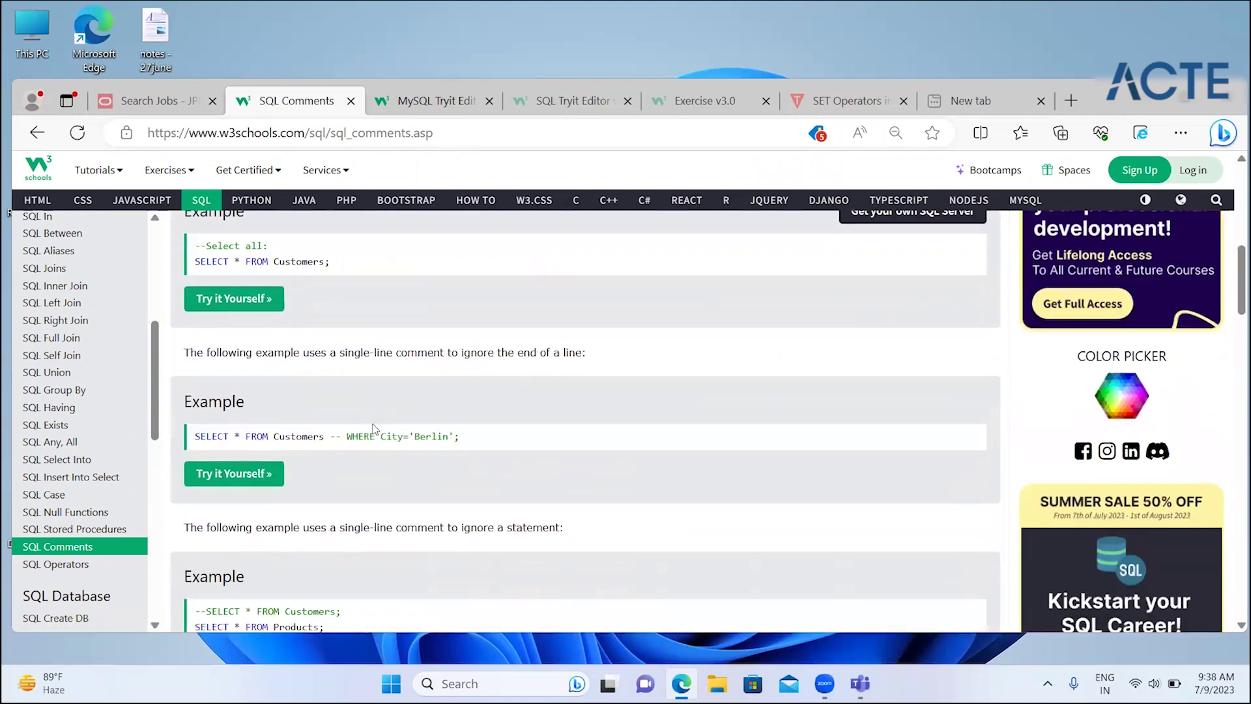
scroll(376, 429, down, 1)
scroll(375, 428, down, 1)
scroll(375, 428, down, 2)
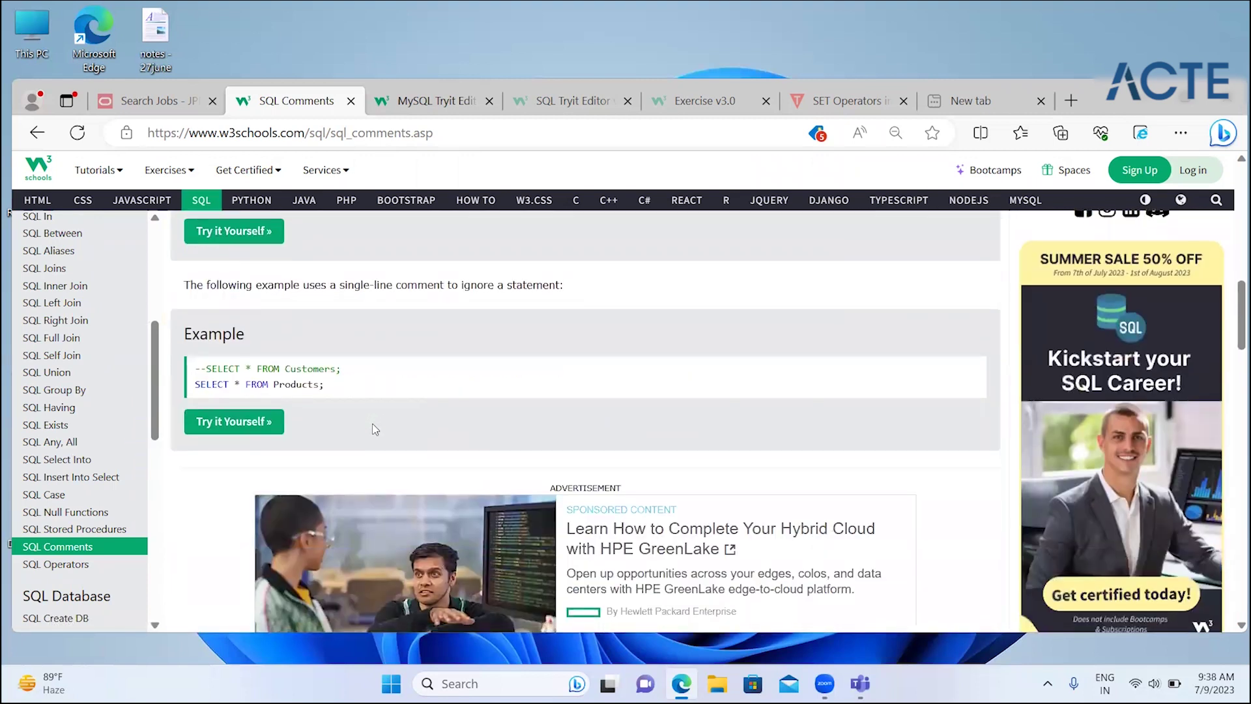
scroll(375, 428, down, 2)
scroll(375, 428, down, 3)
scroll(376, 429, down, 1)
scroll(375, 429, down, 2)
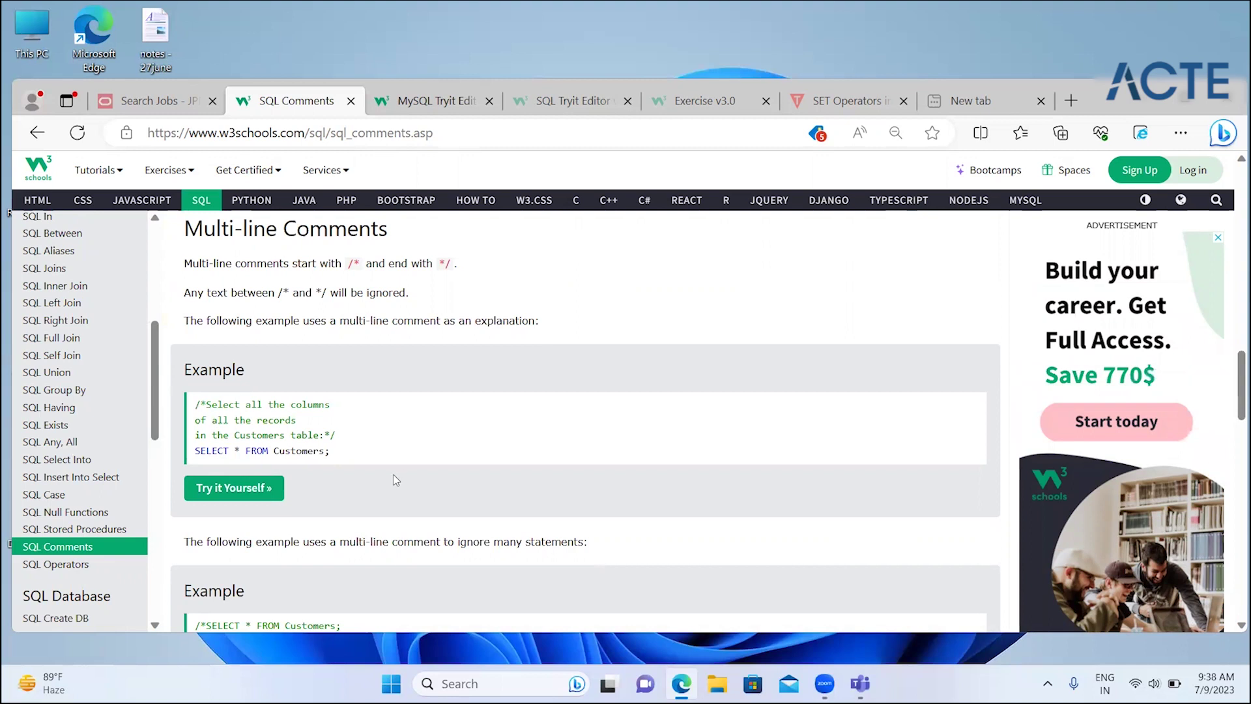
scroll(393, 481, down, 1)
scroll(393, 480, down, 2)
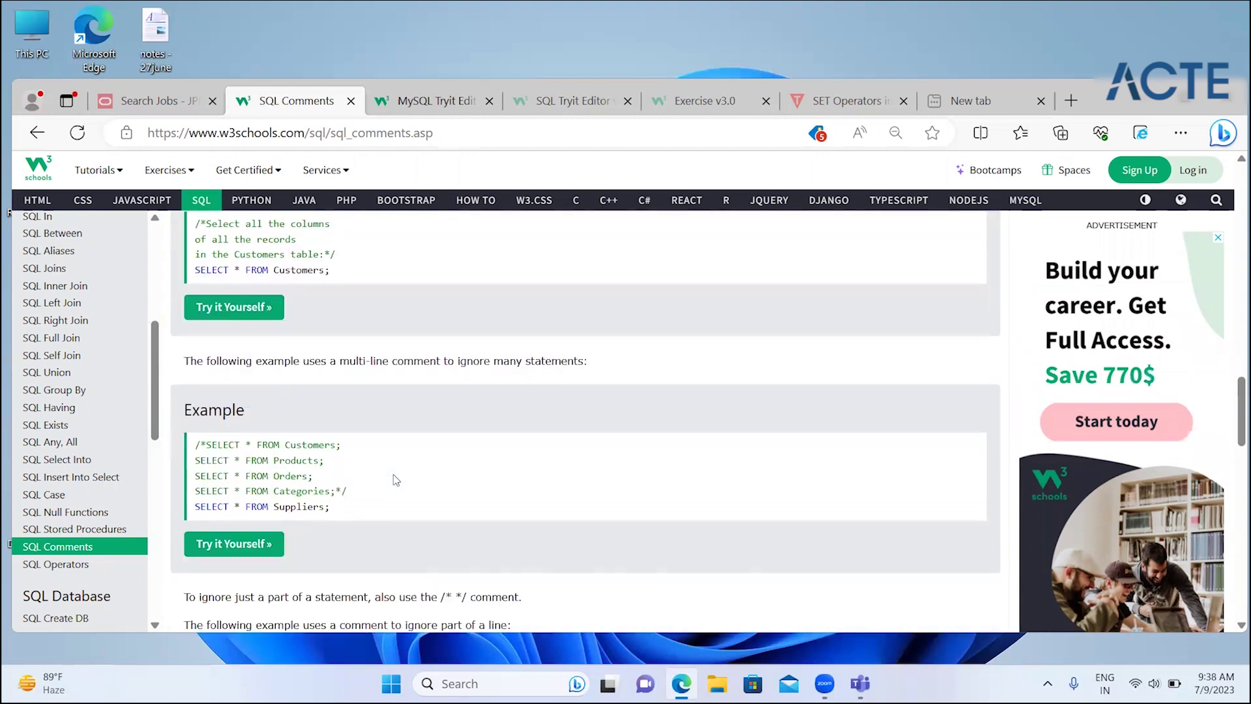
scroll(396, 480, down, 3)
scroll(396, 480, down, 2)
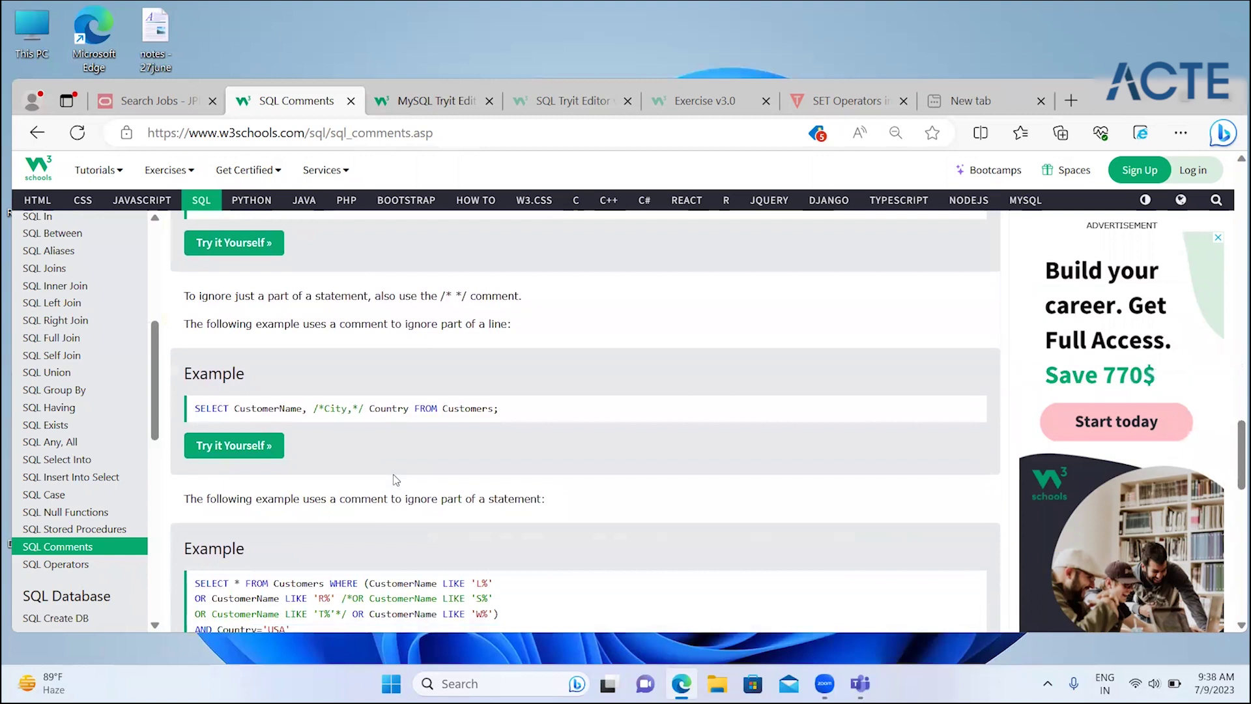
scroll(396, 480, down, 2)
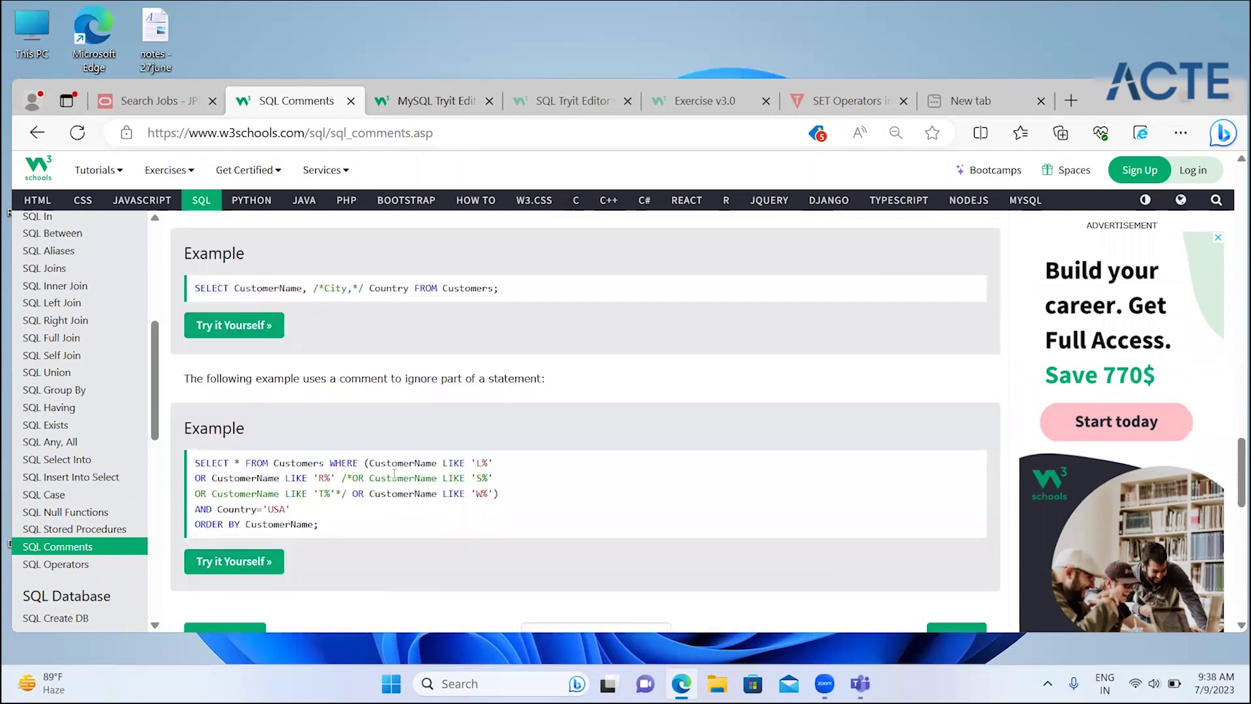
scroll(394, 474, down, 1)
scroll(393, 474, down, 1)
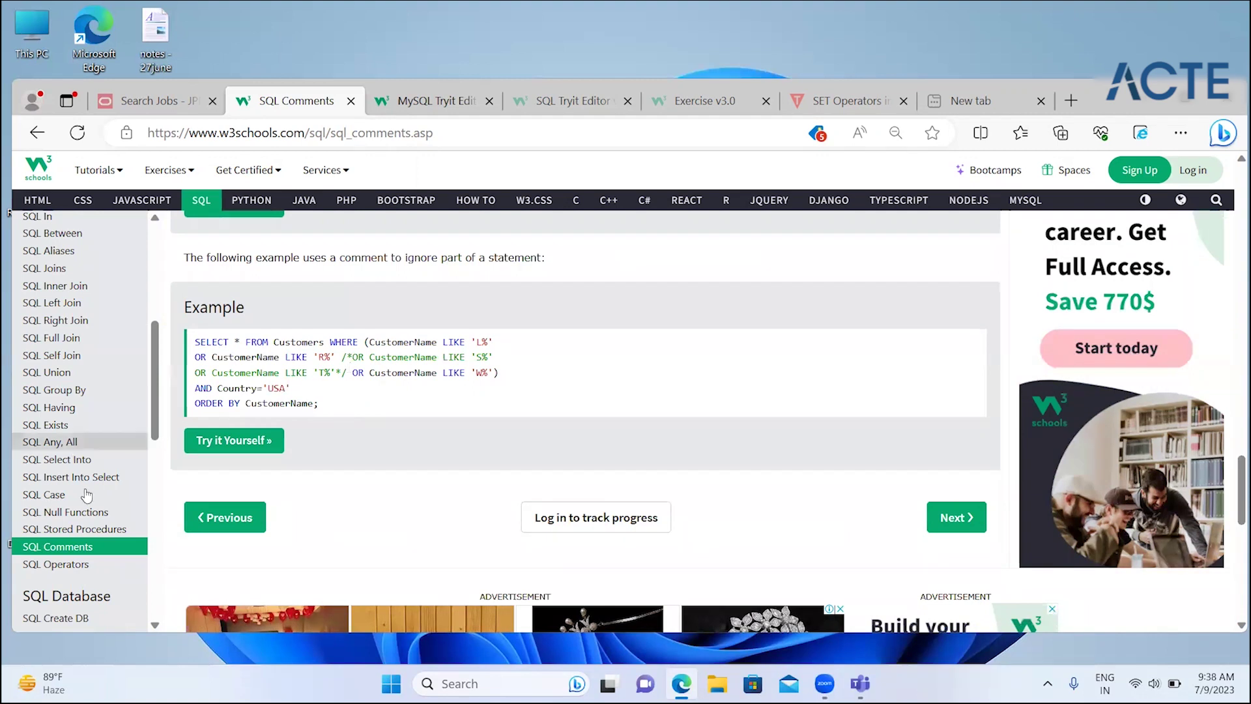
- Open the SQL Operators lesson and view its arithmetic operators table
click(78, 565)
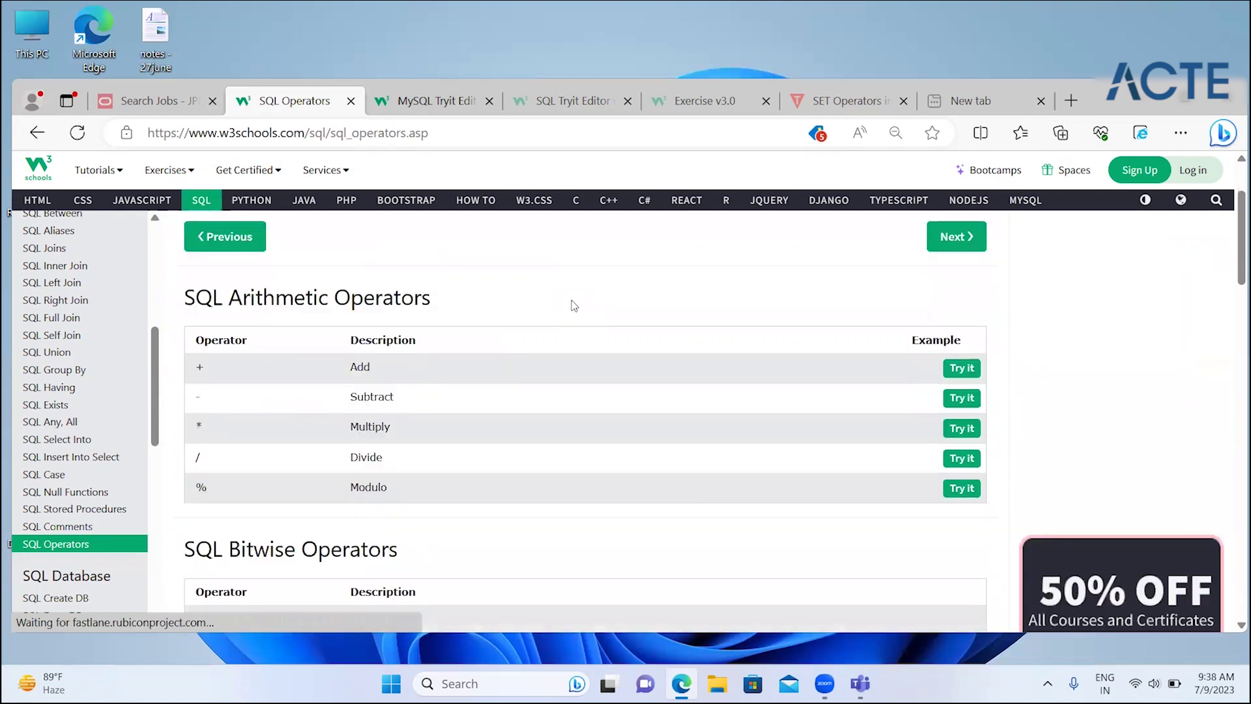
scroll(574, 305, down, 2)
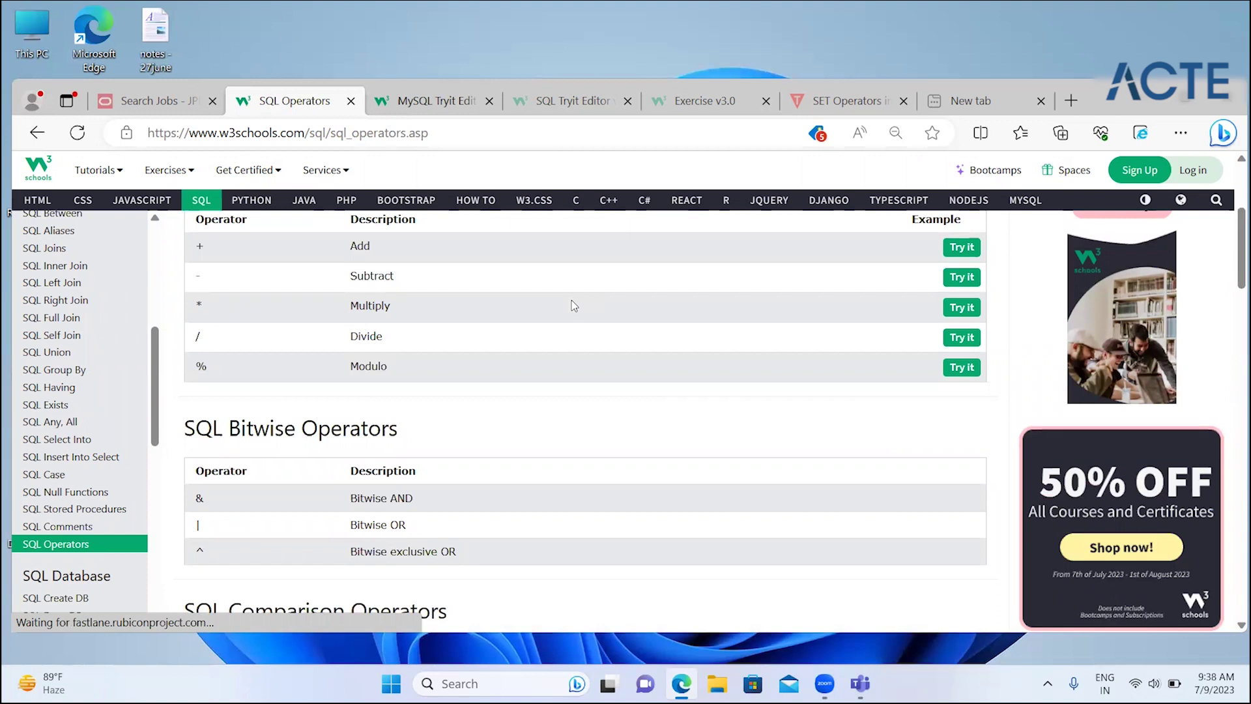
scroll(573, 305, down, 2)
scroll(573, 306, down, 3)
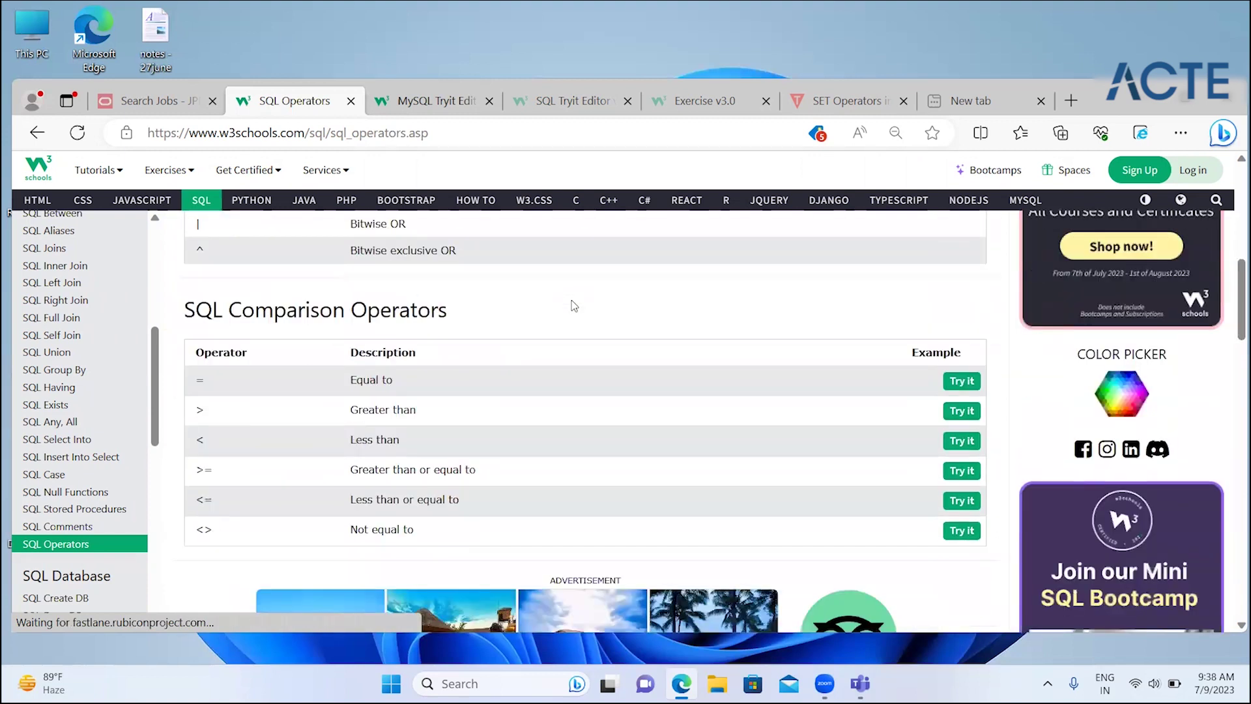
scroll(573, 303, up, 4)
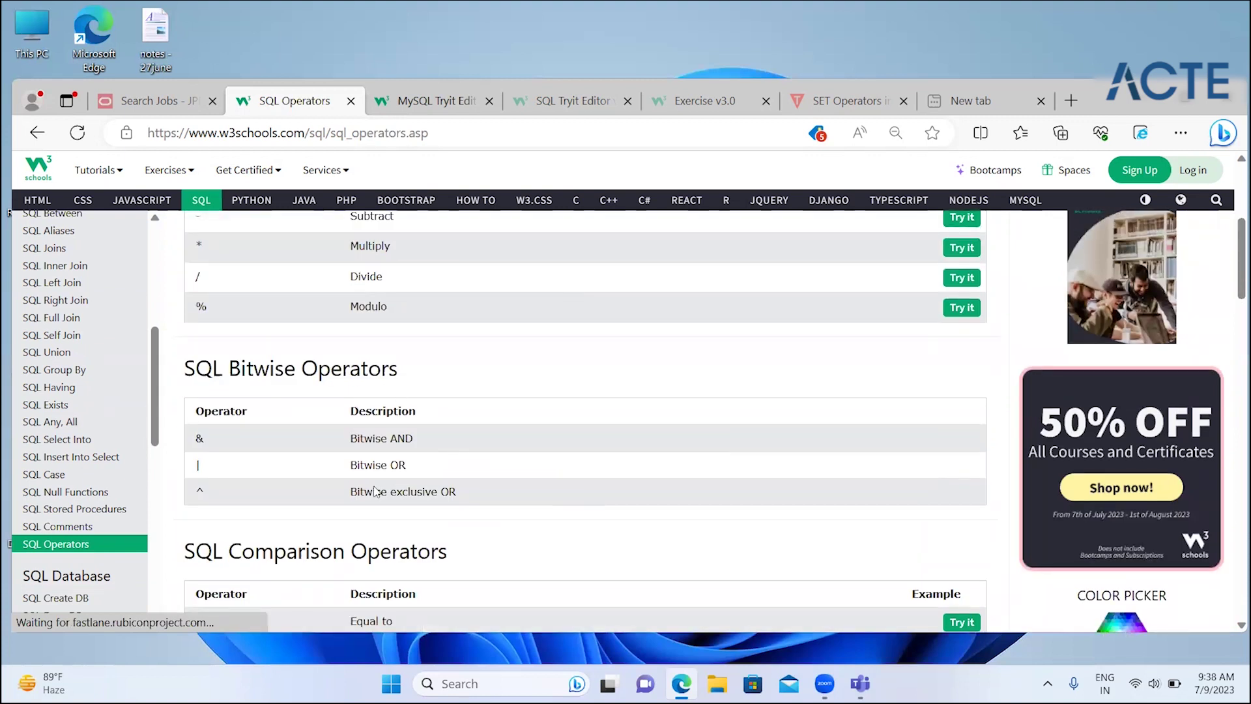
- Scroll through the bitwise, comparison and compound operator tables to the Logical Operators table
scroll(411, 505, down, 1)
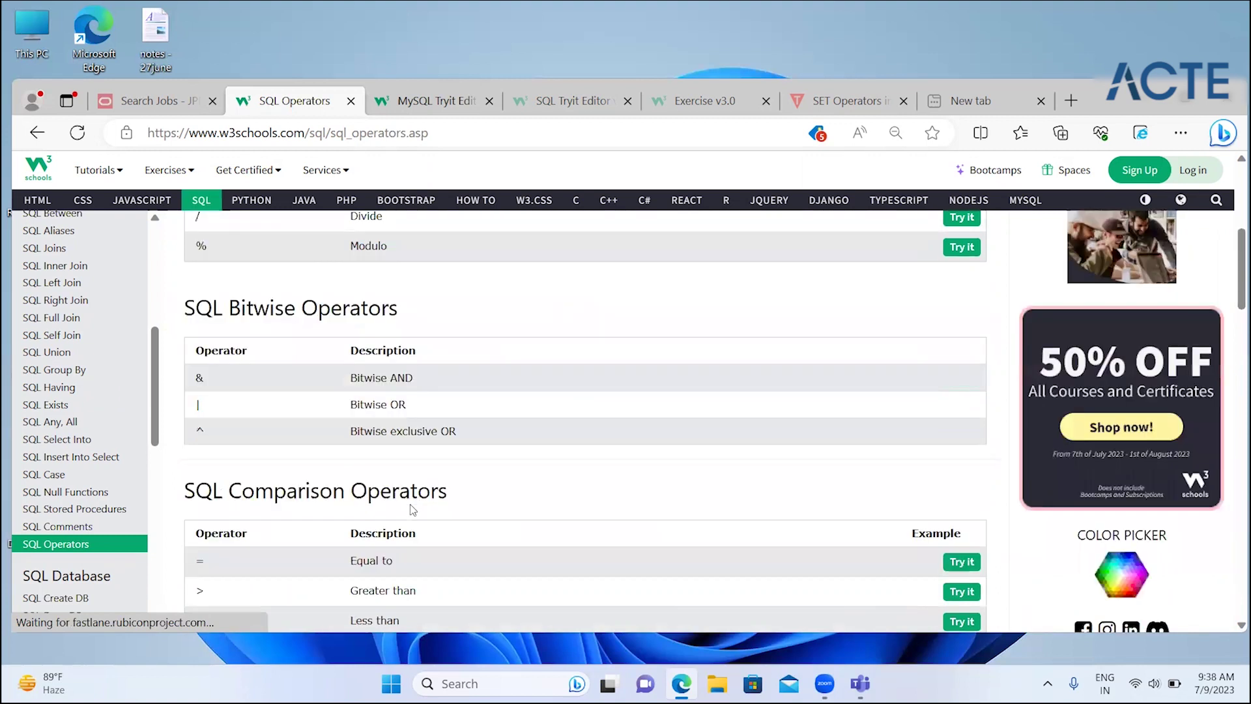
scroll(411, 506, down, 1)
scroll(410, 505, down, 2)
scroll(411, 506, down, 1)
scroll(412, 509, down, 1)
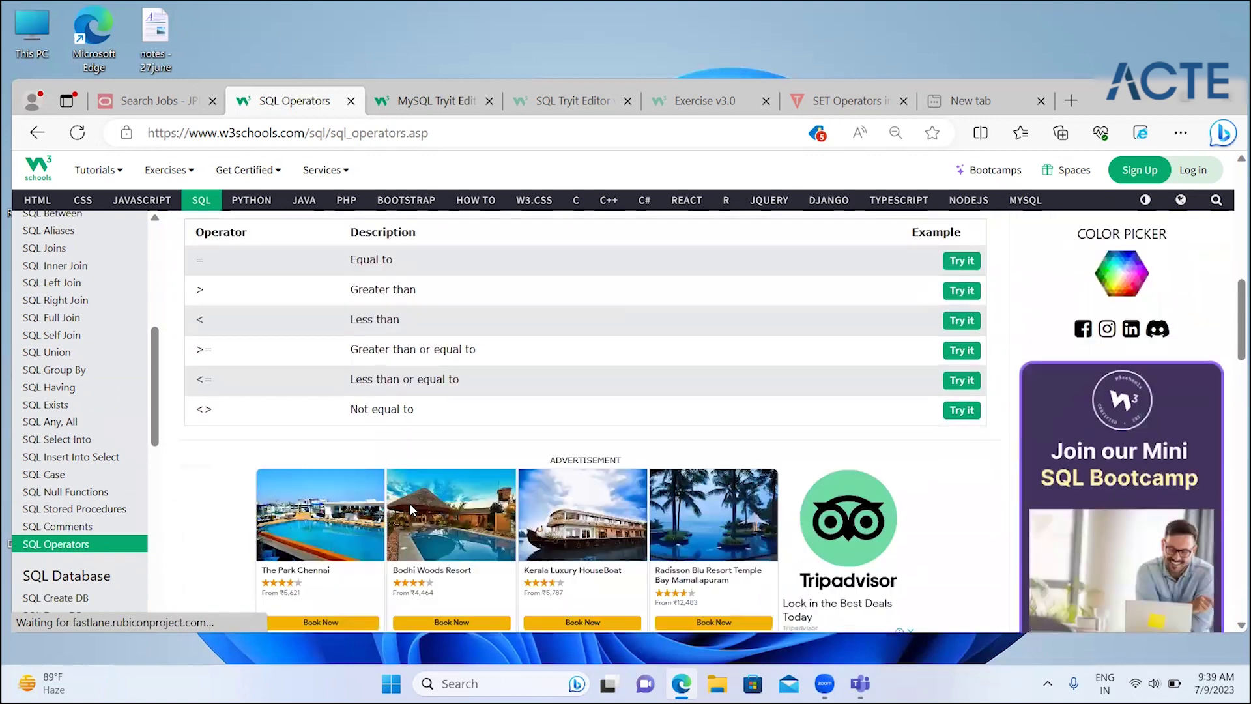
scroll(412, 509, down, 1)
scroll(411, 509, down, 3)
scroll(412, 509, down, 2)
scroll(412, 509, down, 1)
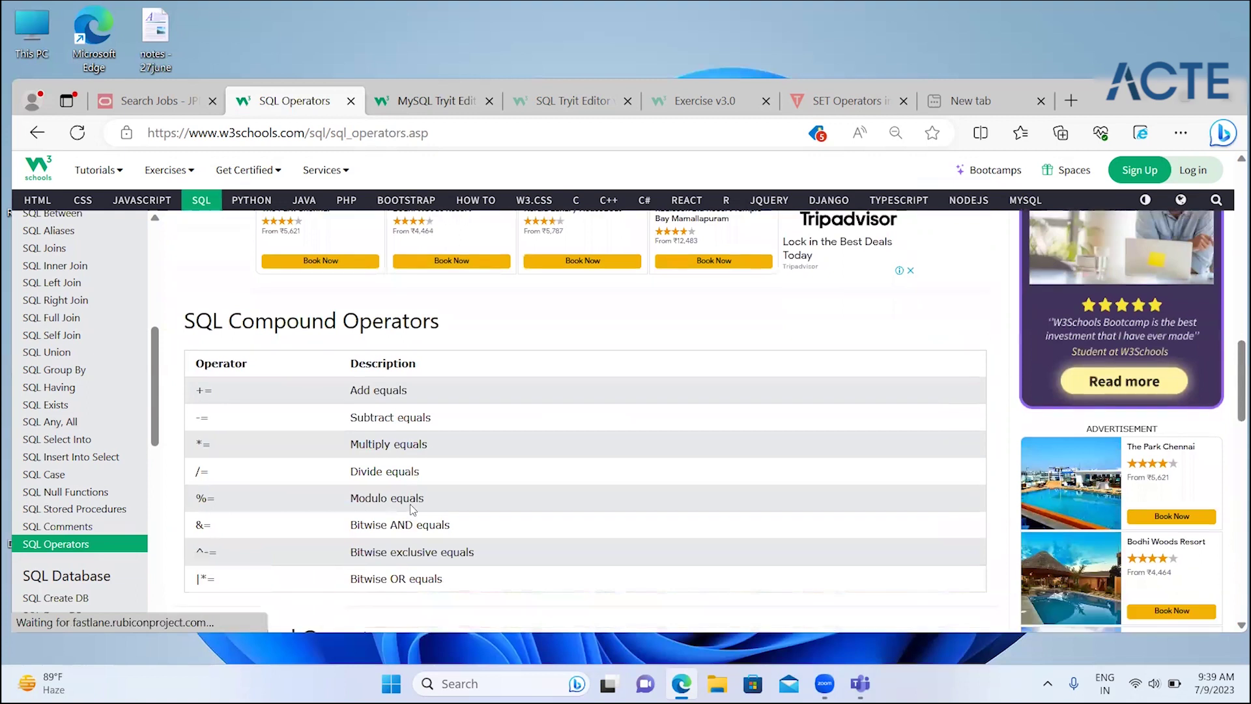
scroll(411, 509, down, 1)
scroll(410, 509, down, 1)
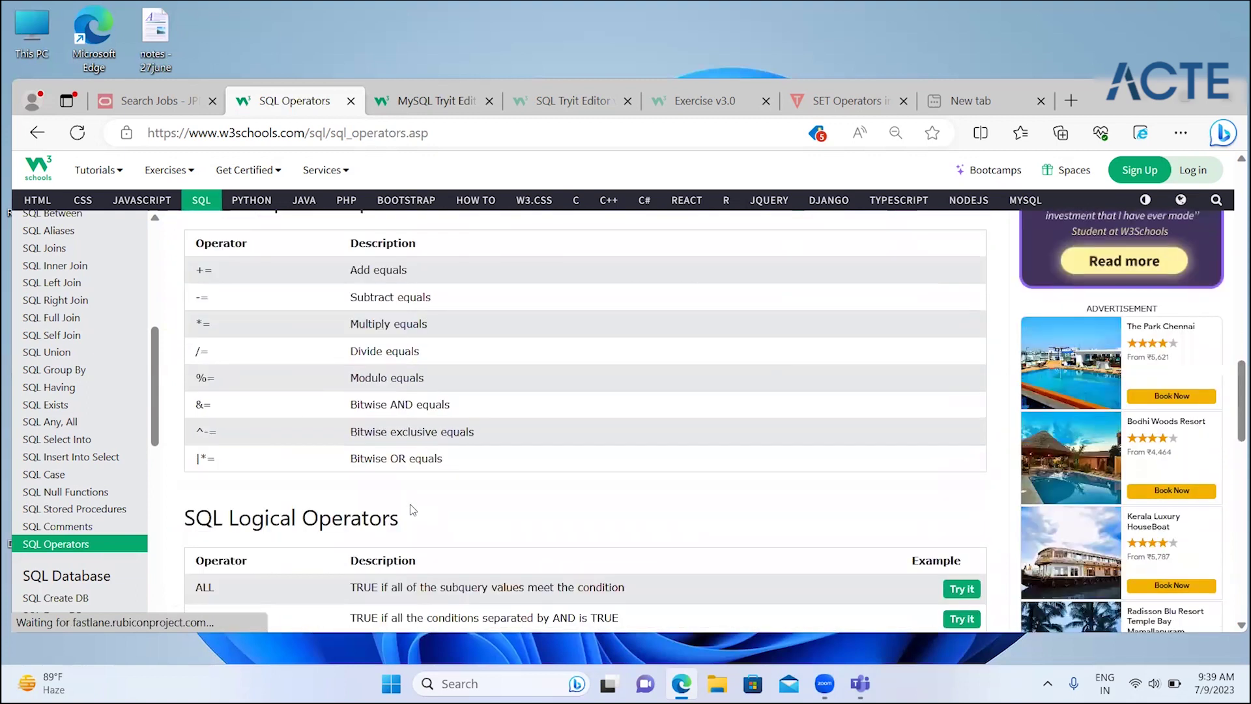
scroll(412, 509, down, 1)
scroll(411, 509, up, 1)
scroll(409, 402, up, 1)
scroll(409, 402, up, 1)
scroll(409, 402, down, 2)
scroll(409, 402, down, 2)
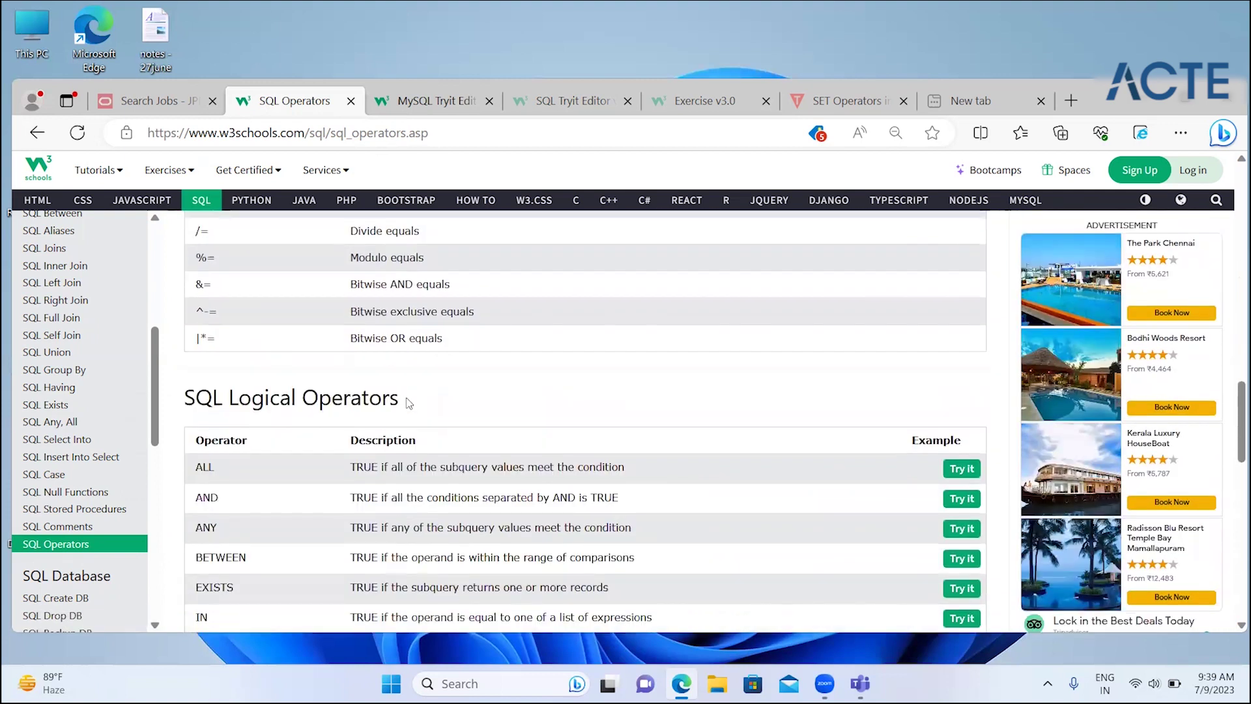
scroll(408, 402, down, 2)
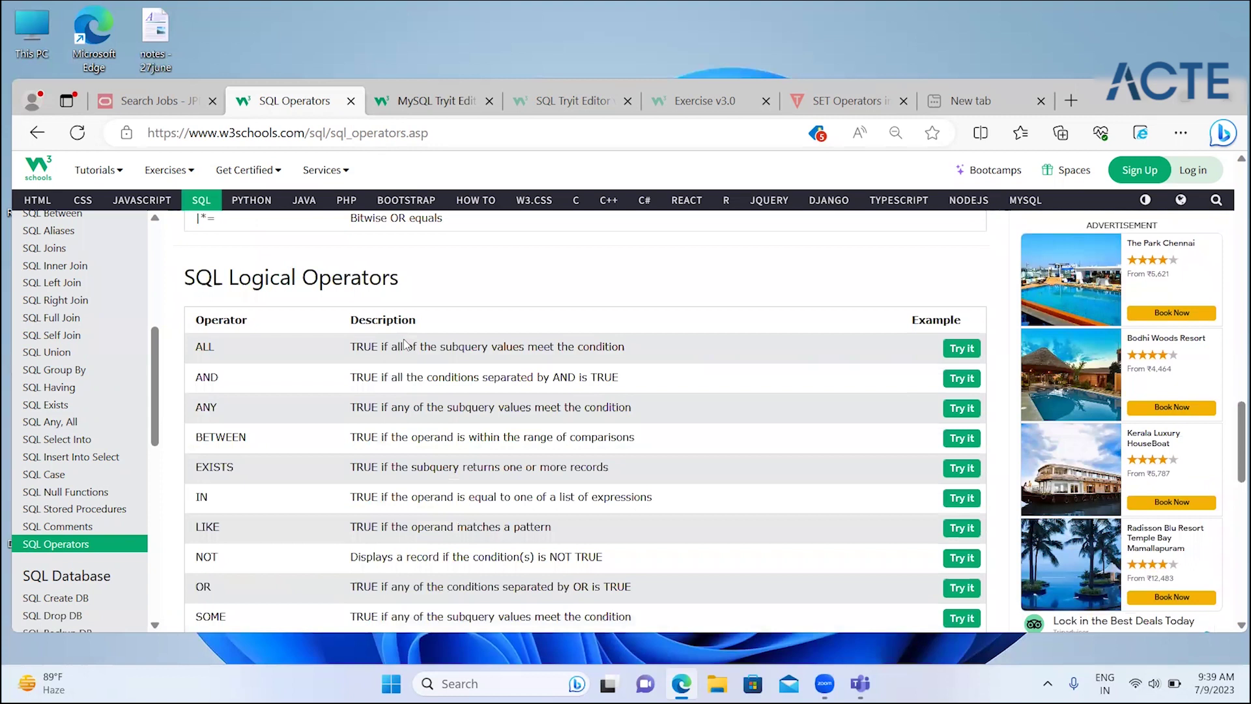
- Highlight BETWEEN in the Logical Operators table, then scroll past ALL through SOME
double_click(239, 438)
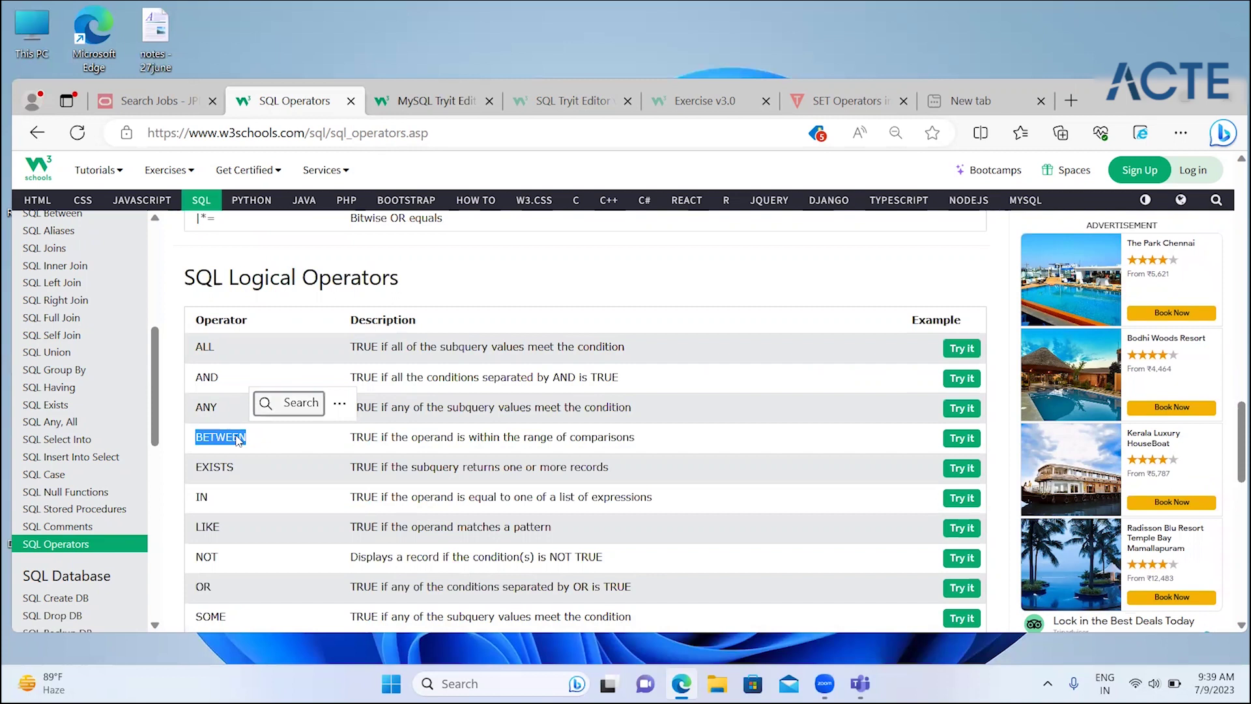
click(454, 526)
scroll(452, 529, down, 1)
scroll(452, 529, down, 4)
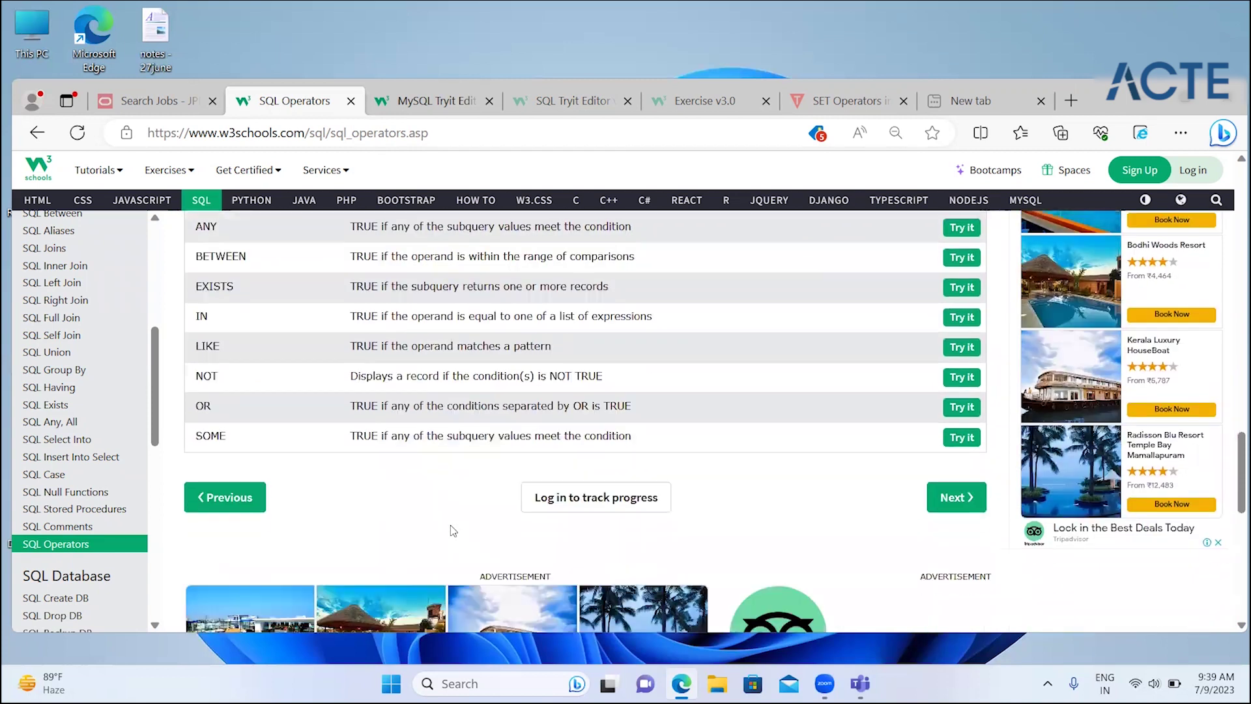
scroll(453, 529, down, 1)
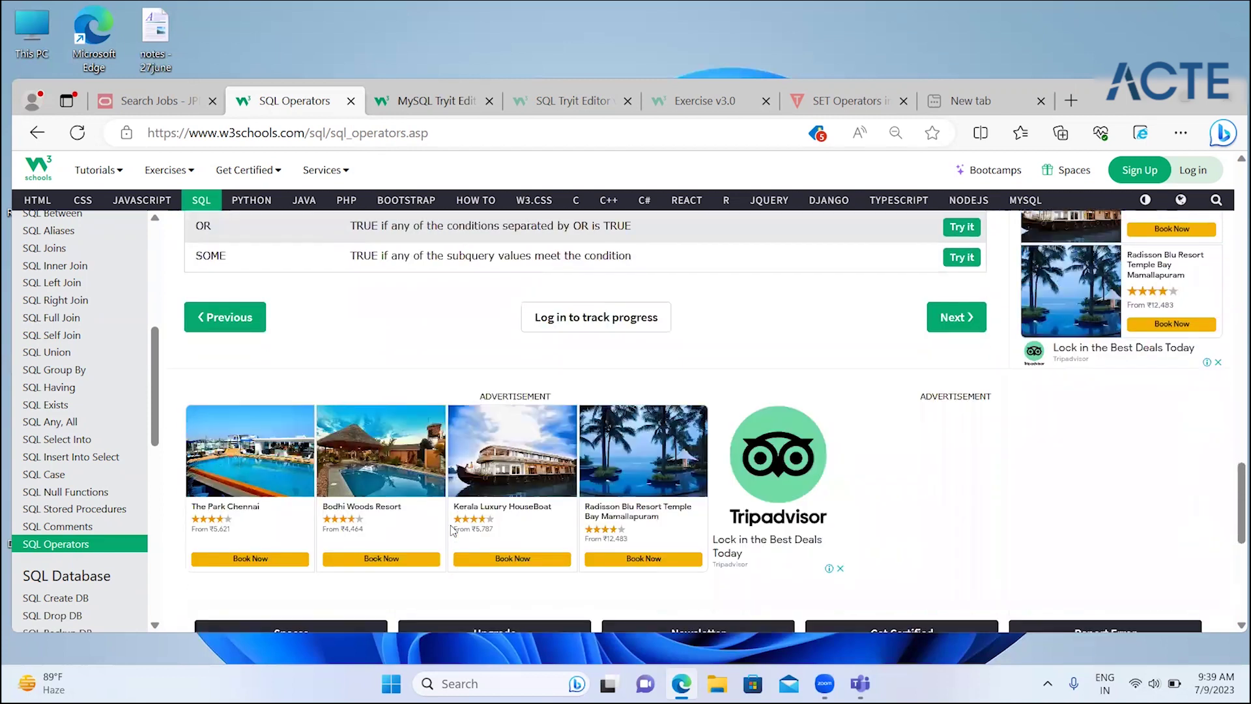
scroll(449, 531, down, 1)
scroll(446, 531, down, 1)
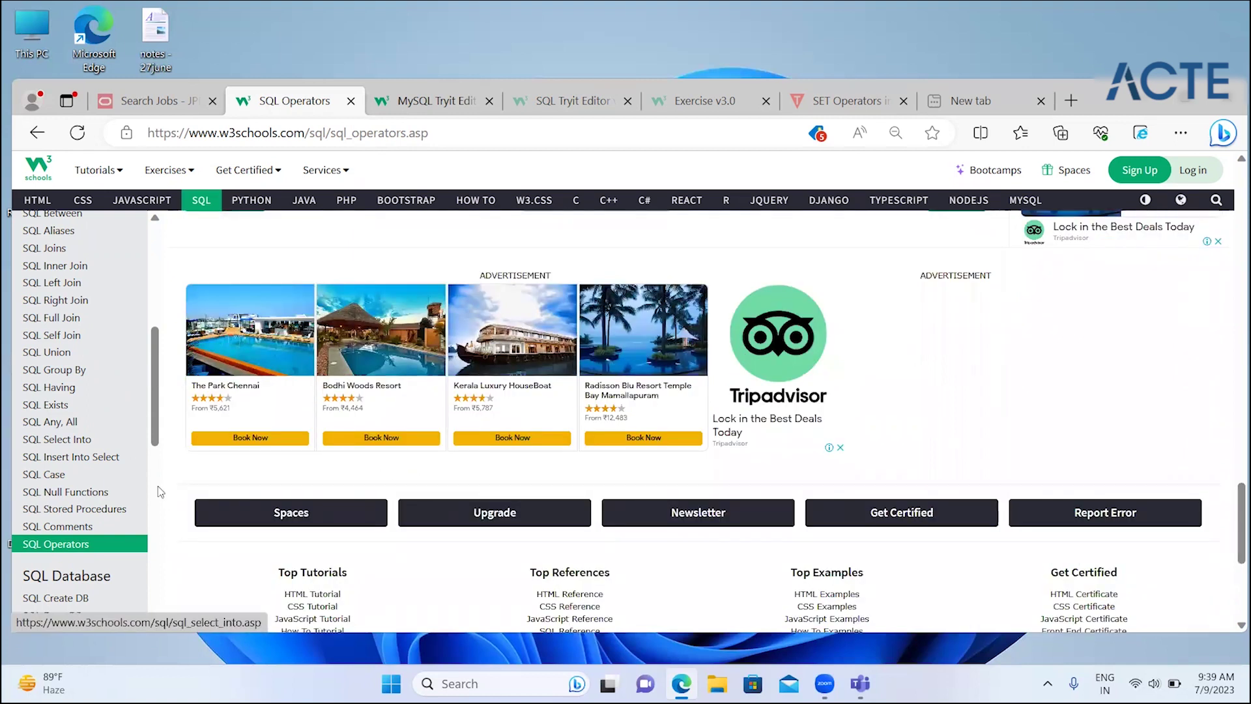
- Close the MySQL Tryit Editor, SQL Tryit Editor, Exercise v3.0, SET Operators and New tab tabs
drag(155, 414, 154, 582)
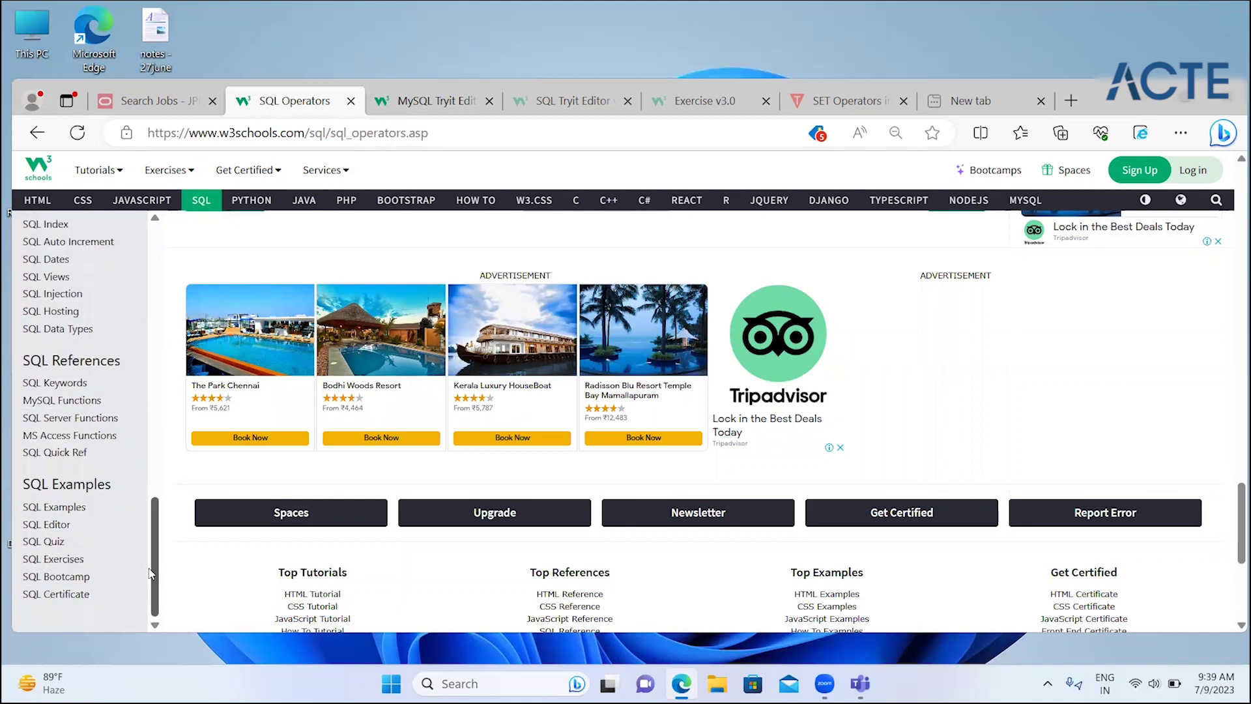
drag(154, 572, 152, 500)
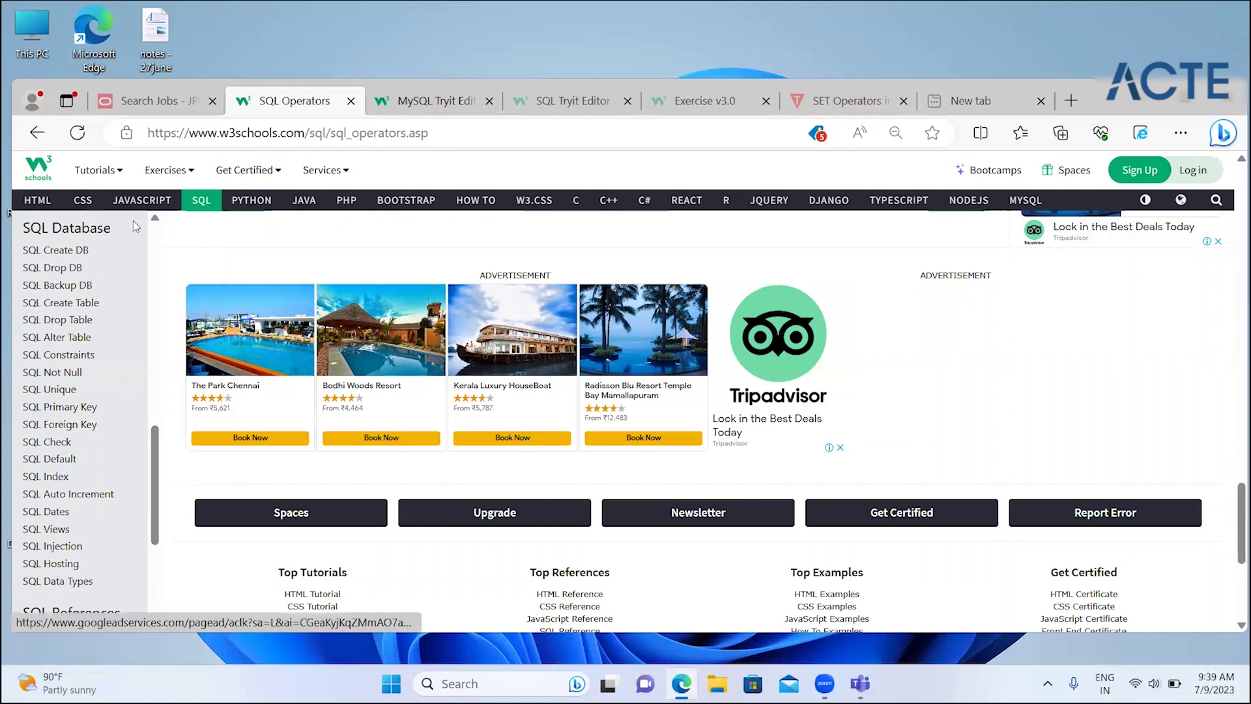
scroll(155, 262, up, 5)
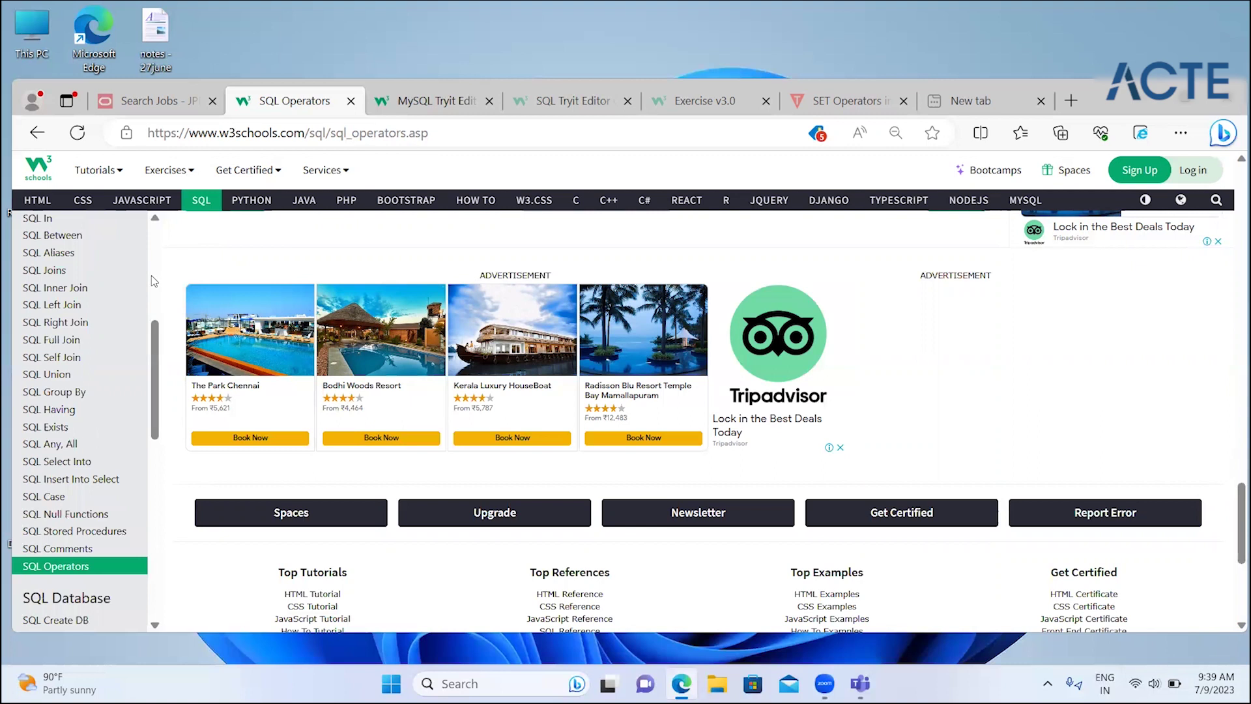
drag(155, 336, 158, 410)
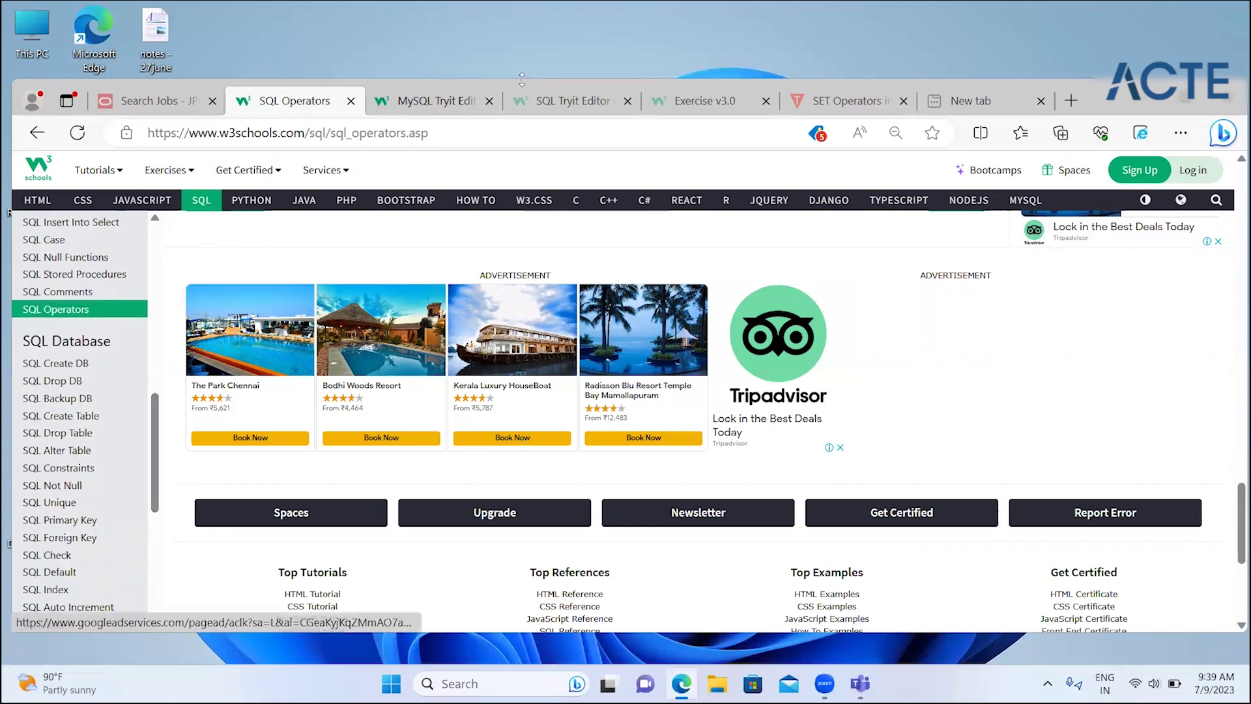
click(488, 102)
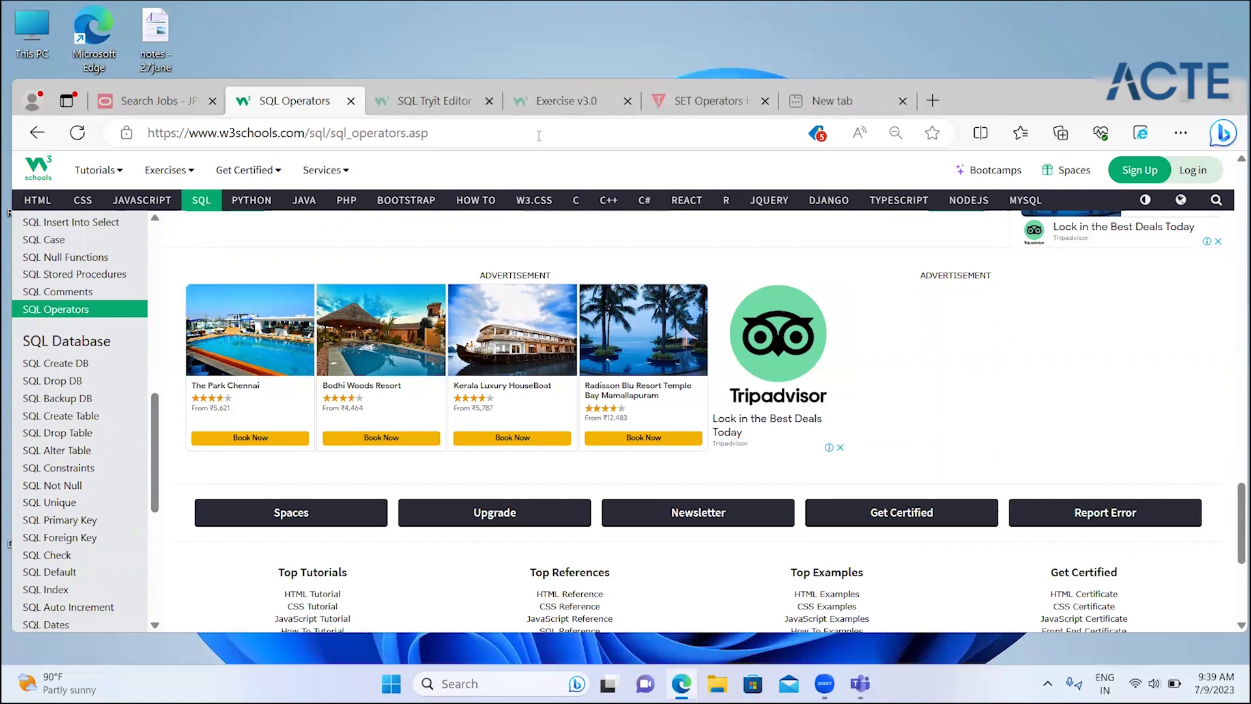
click(489, 101)
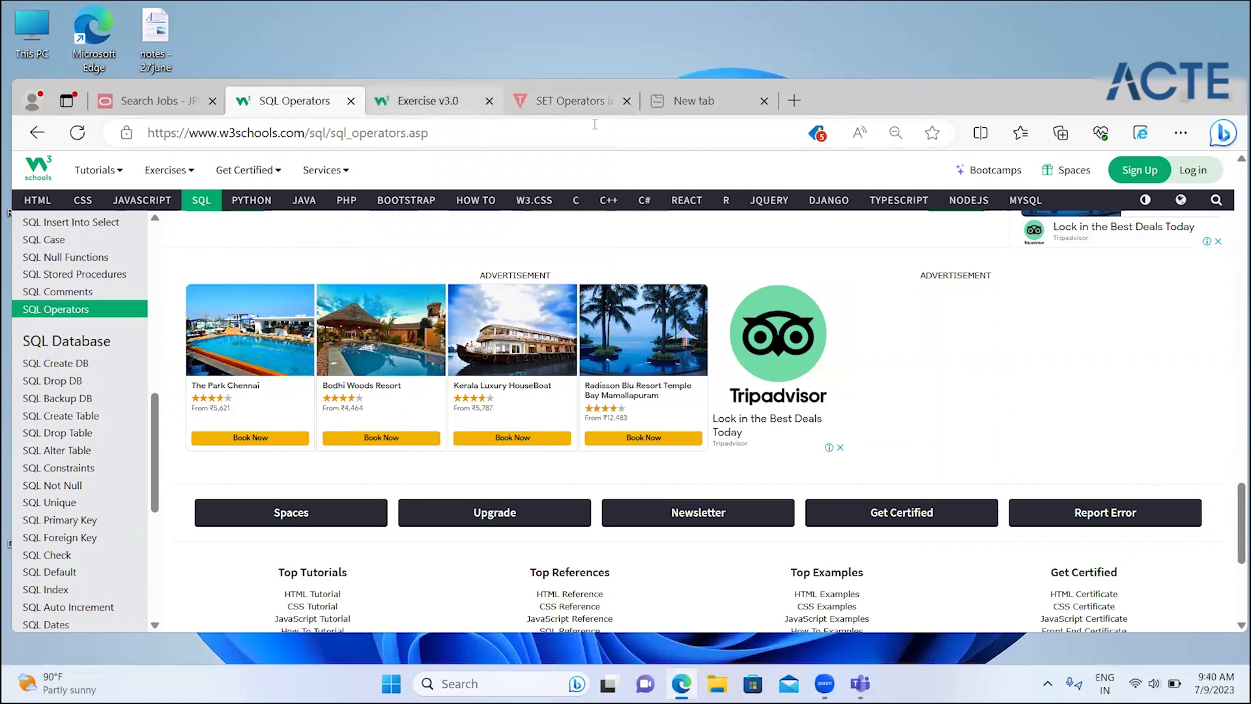
click(488, 101)
click(489, 101)
click(722, 108)
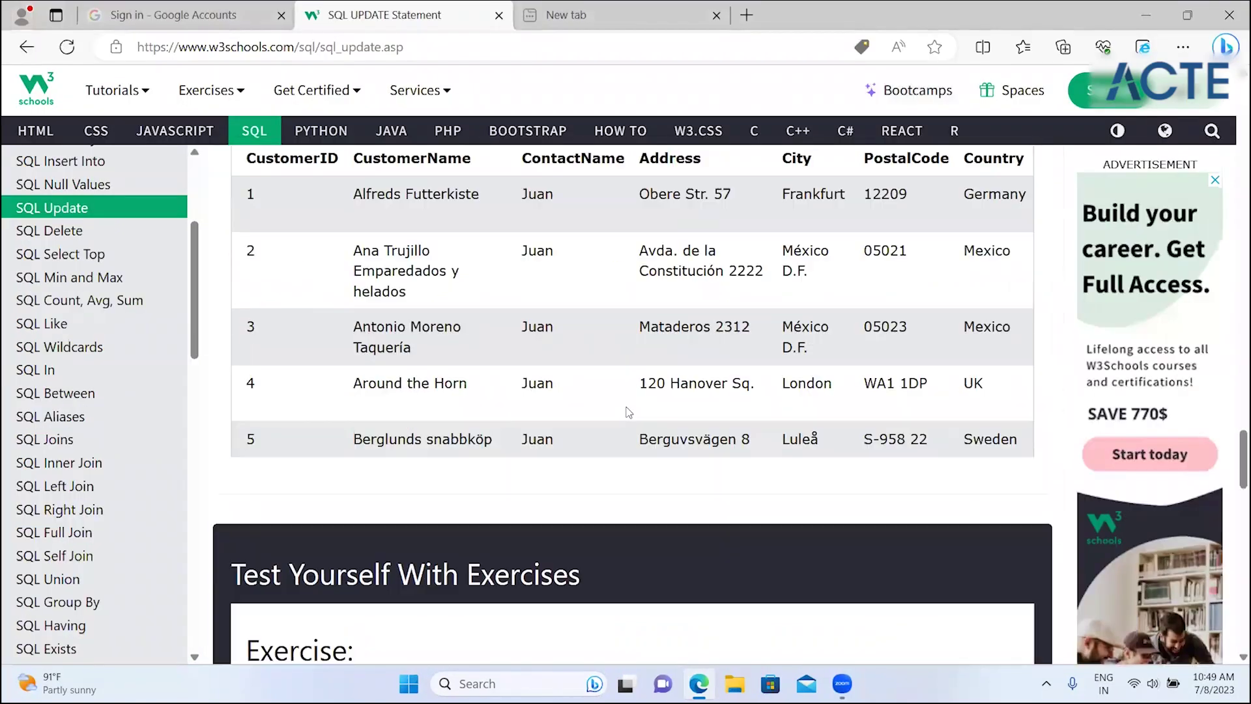
scroll(628, 412, down, 2)
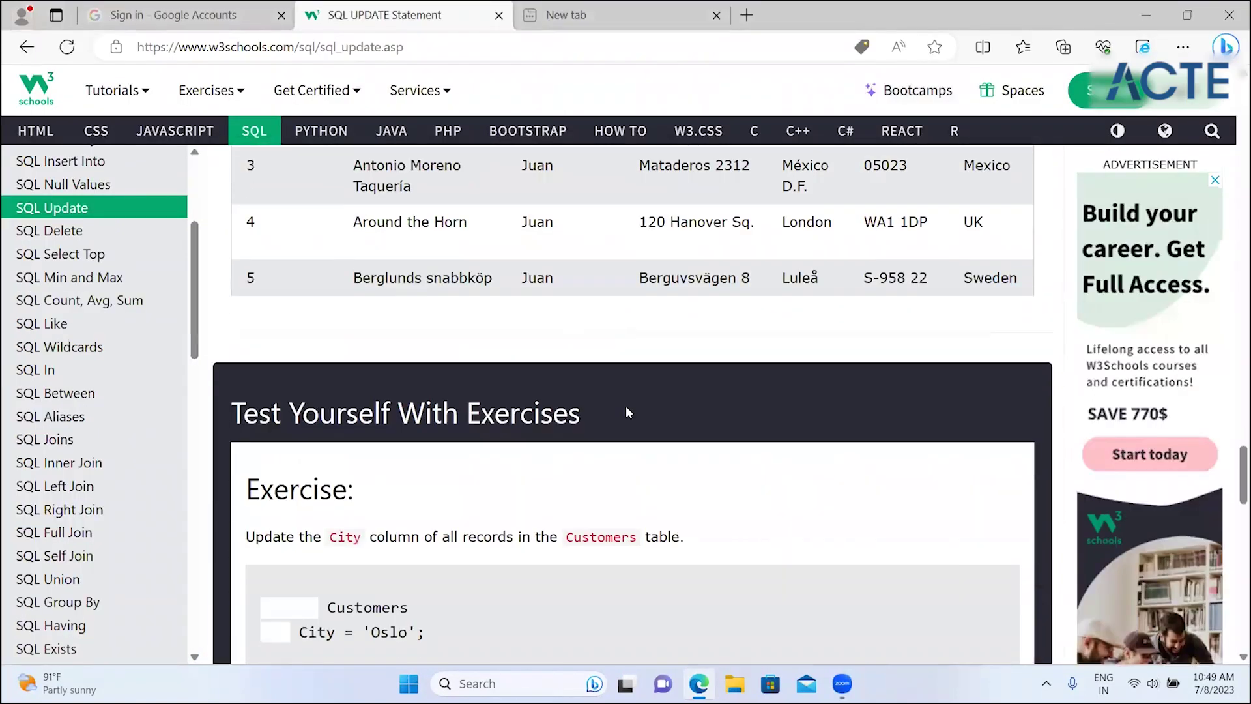
- Open SQL Delete from the sidebar and highlight the phrase about deleting existing records
click(124, 231)
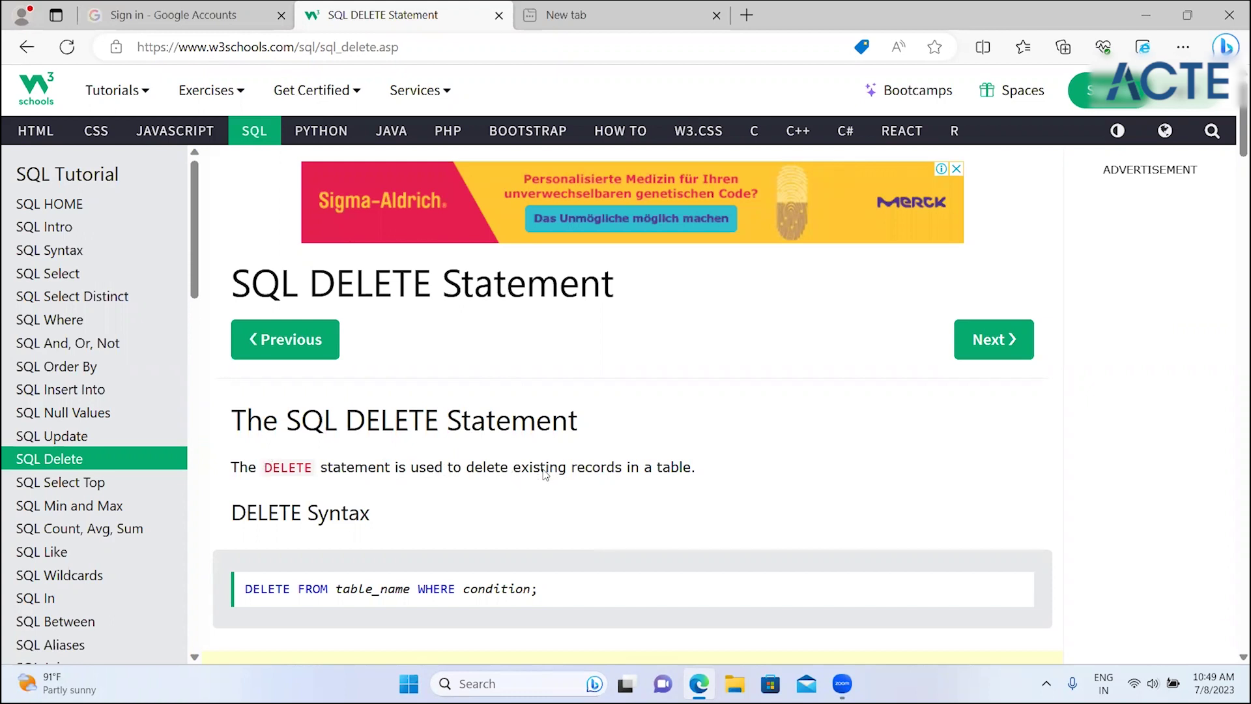
drag(475, 467, 495, 467)
drag(618, 472, 616, 471)
click(503, 508)
scroll(503, 509, down, 3)
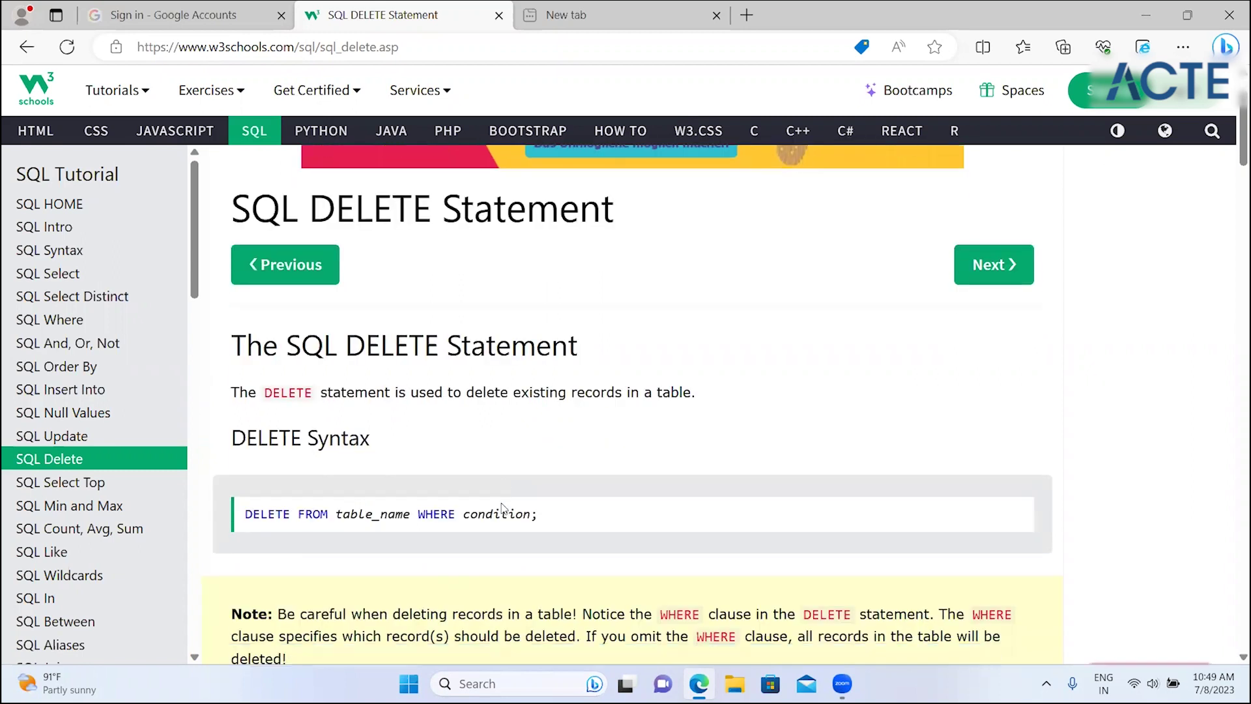
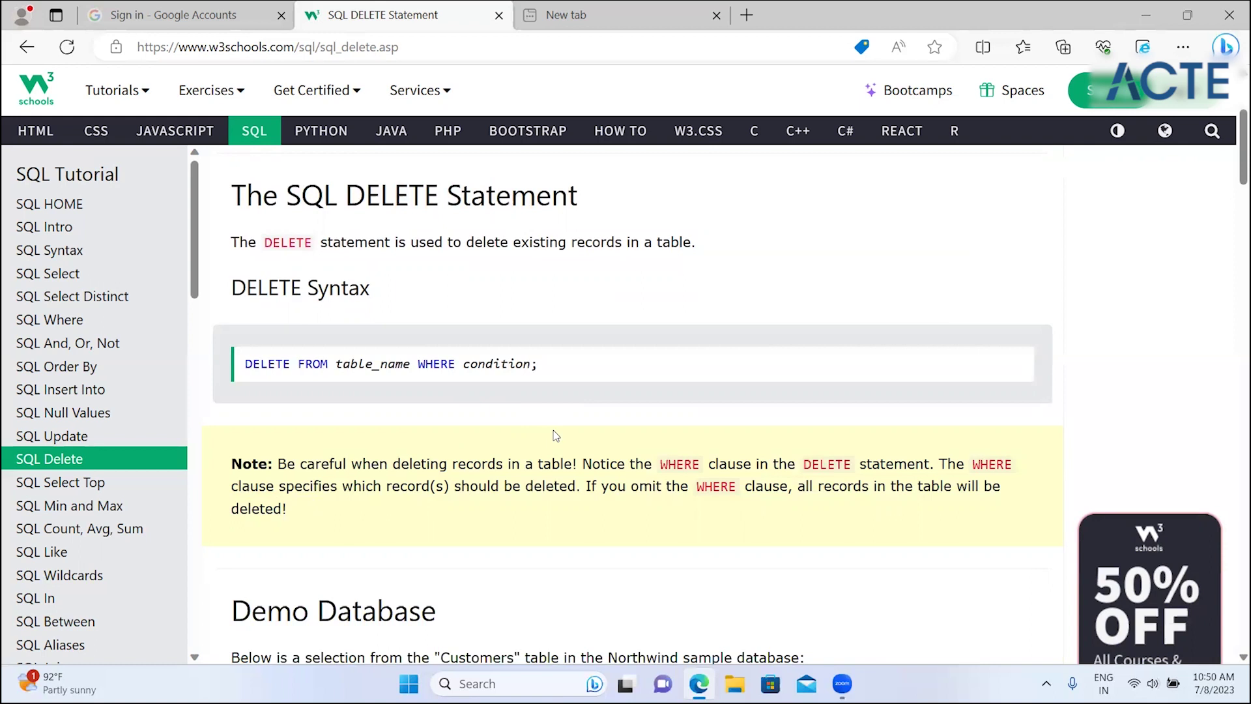
- Open SQL Update and scroll to the UPDATE Multiple Records example with its 'Juan' result table
click(65, 435)
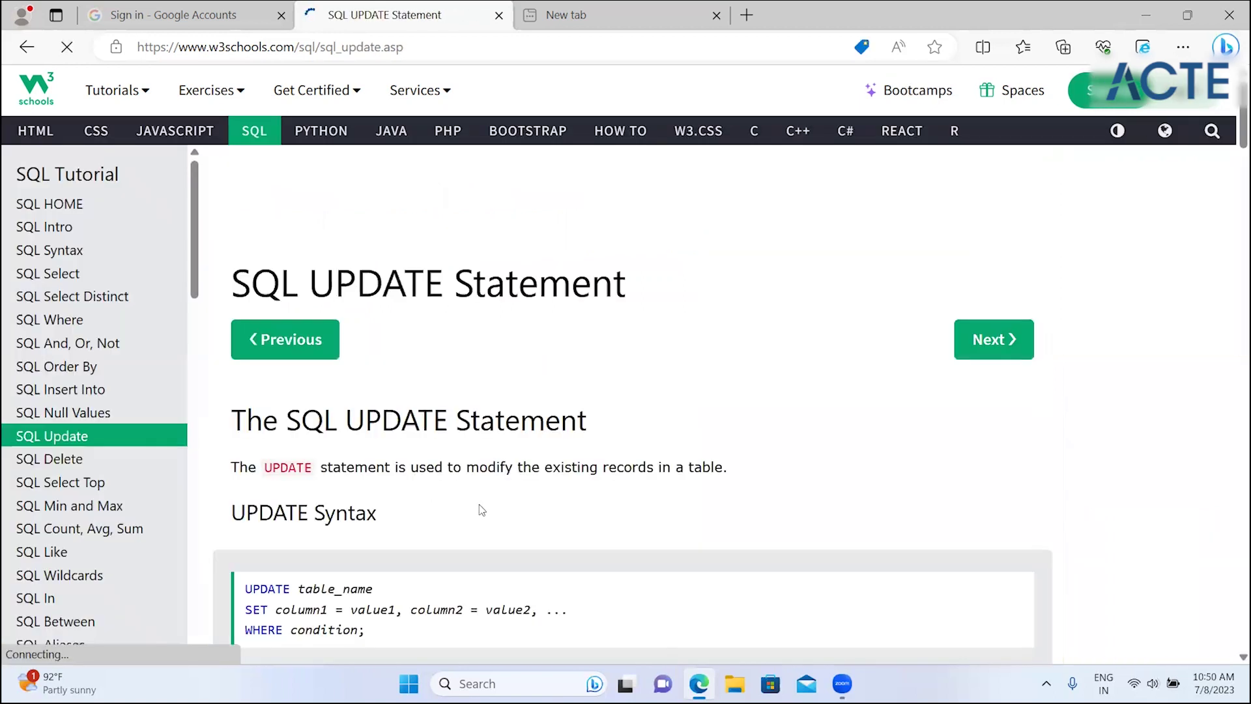
scroll(477, 512, down, 8)
scroll(482, 510, down, 6)
scroll(481, 510, down, 6)
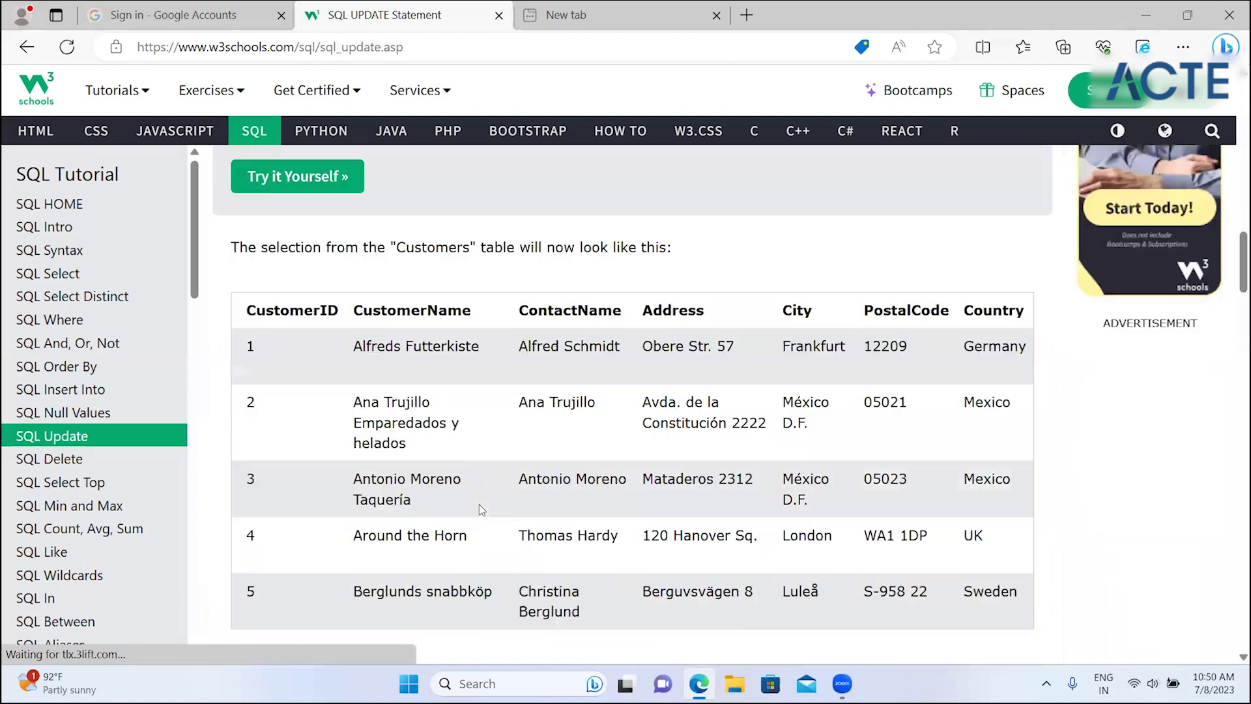
scroll(480, 509, up, 2)
scroll(480, 509, up, 4)
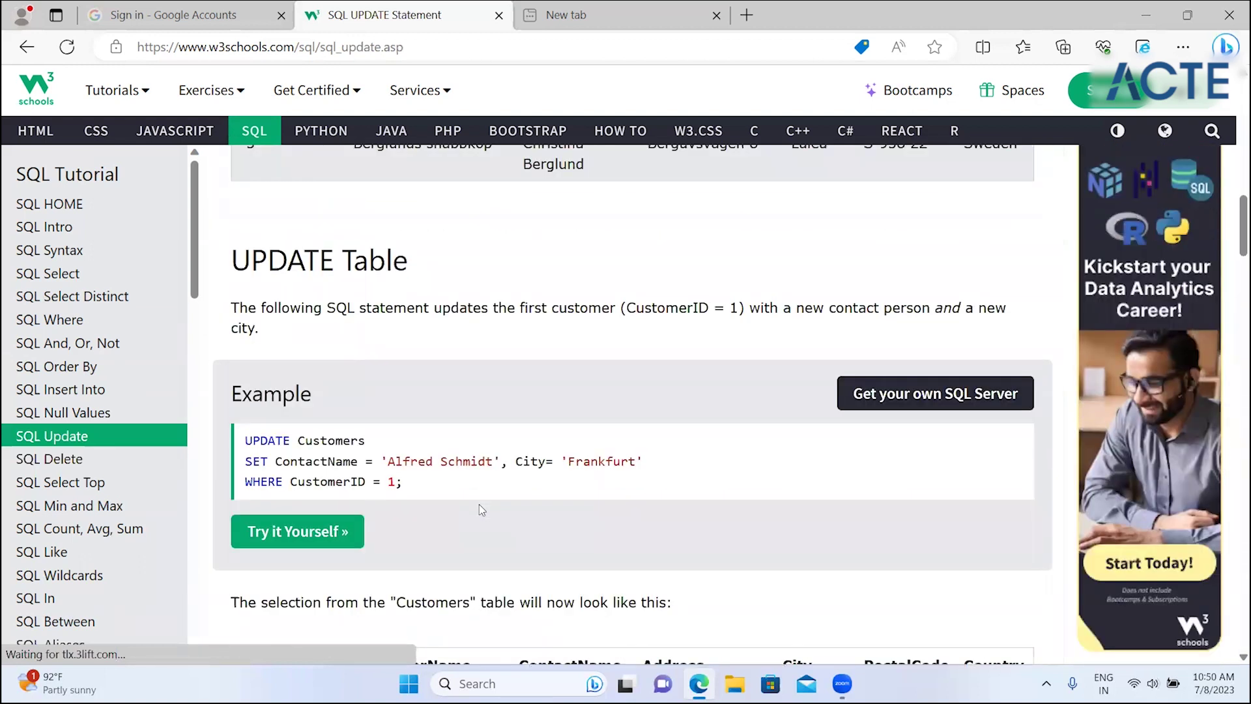
scroll(480, 508, down, 5)
scroll(430, 505, down, 5)
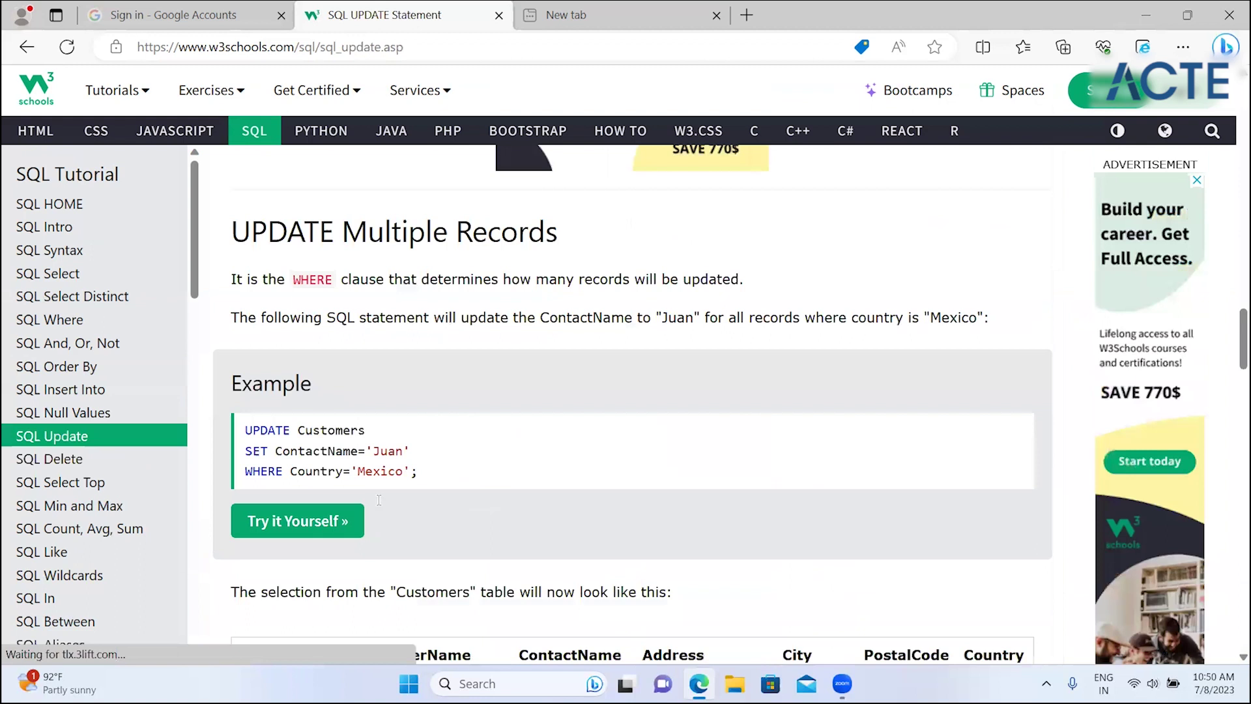
scroll(379, 500, down, 1)
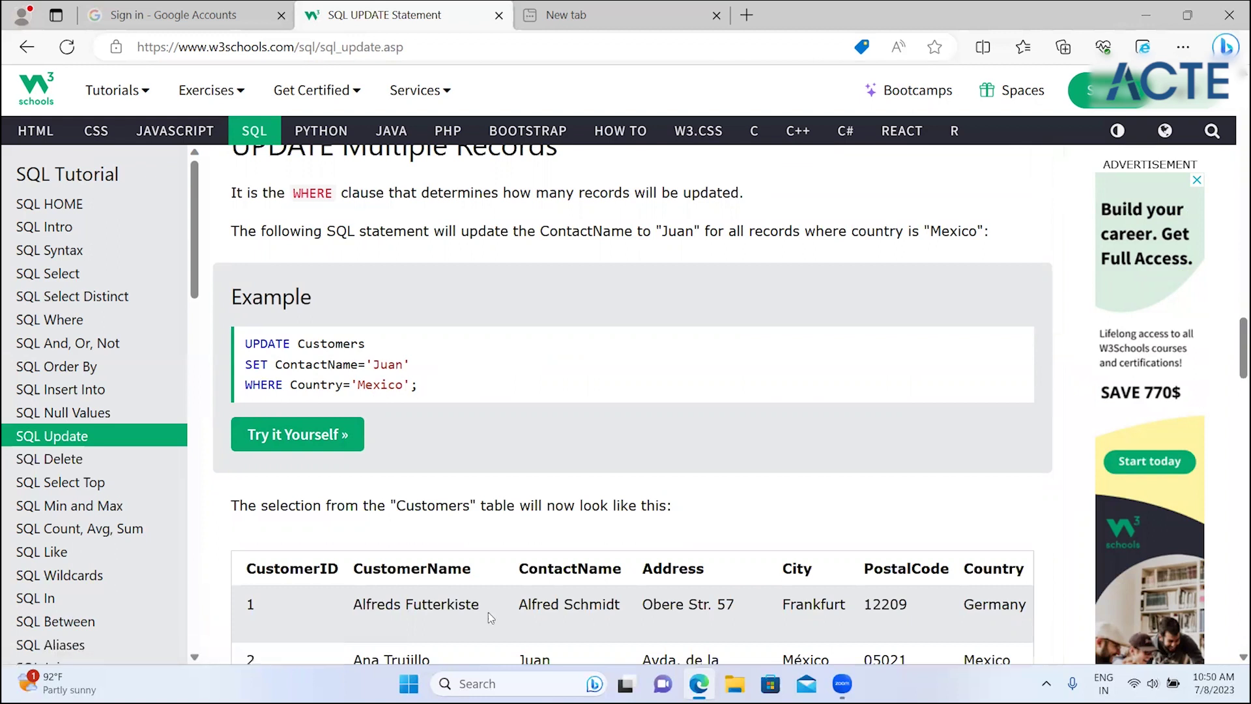
scroll(519, 652, down, 2)
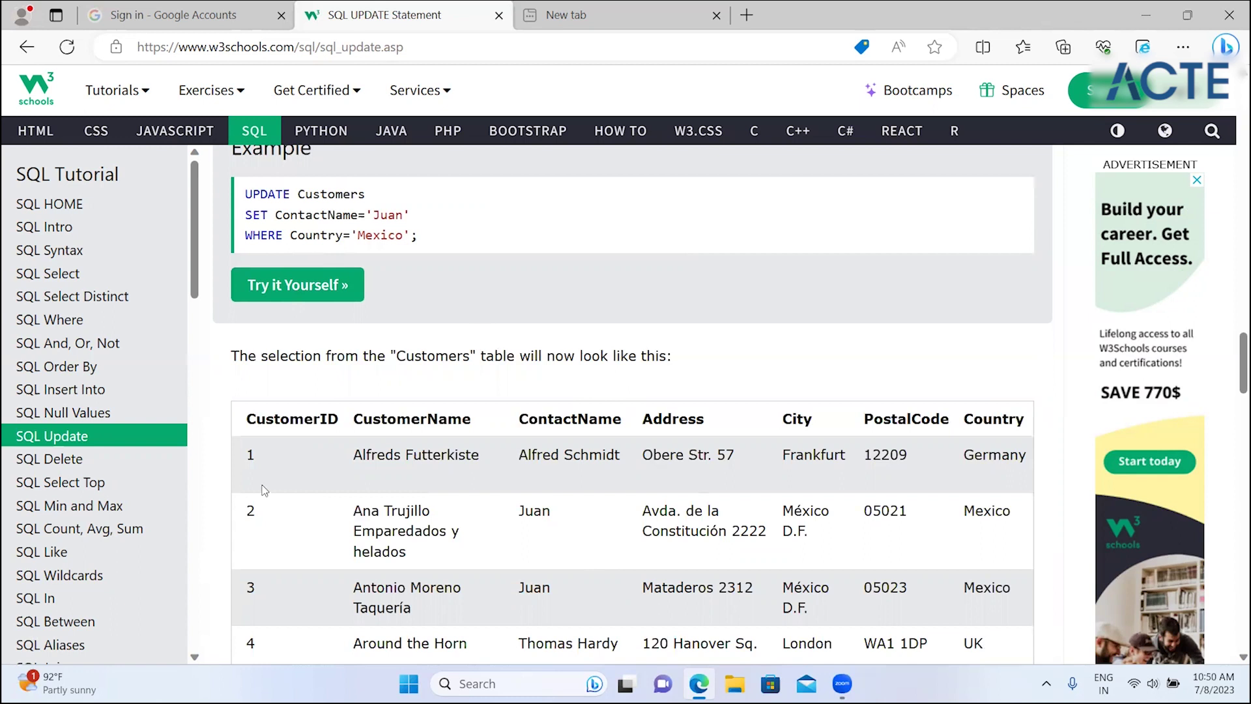
- Open the SQL Delete page and highlight the warning about omitting the WHERE clause
click(154, 468)
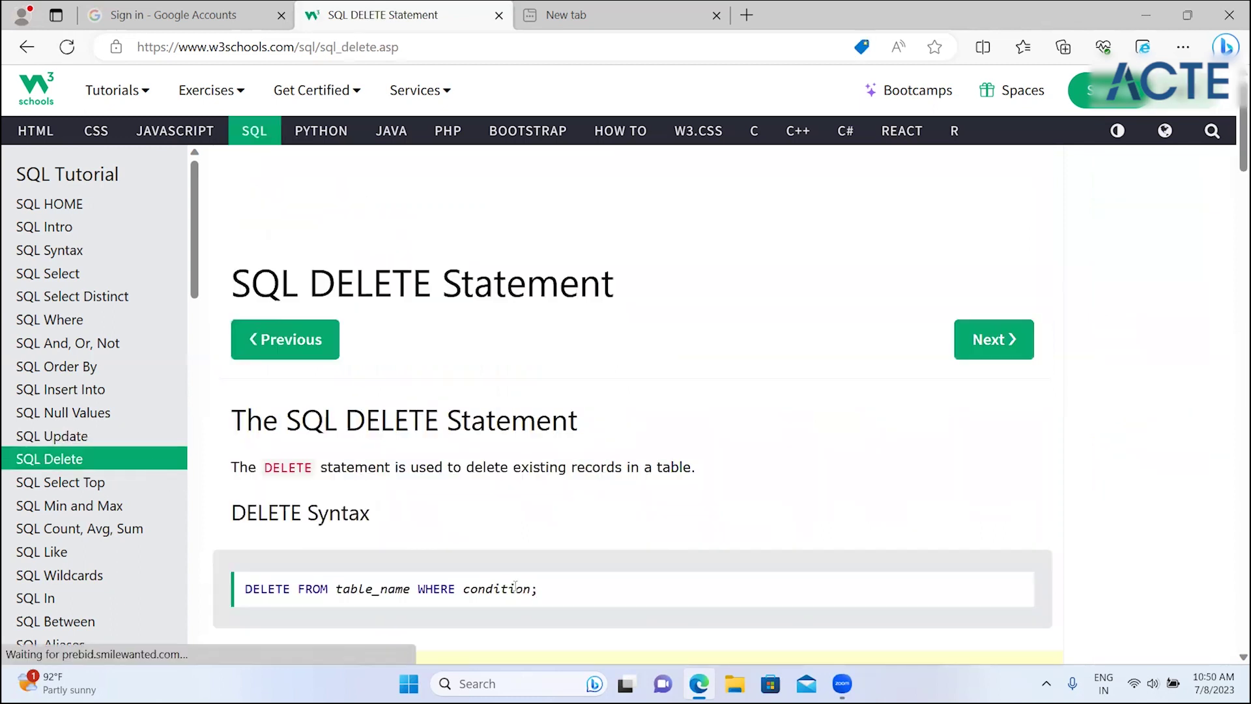
scroll(514, 586, down, 4)
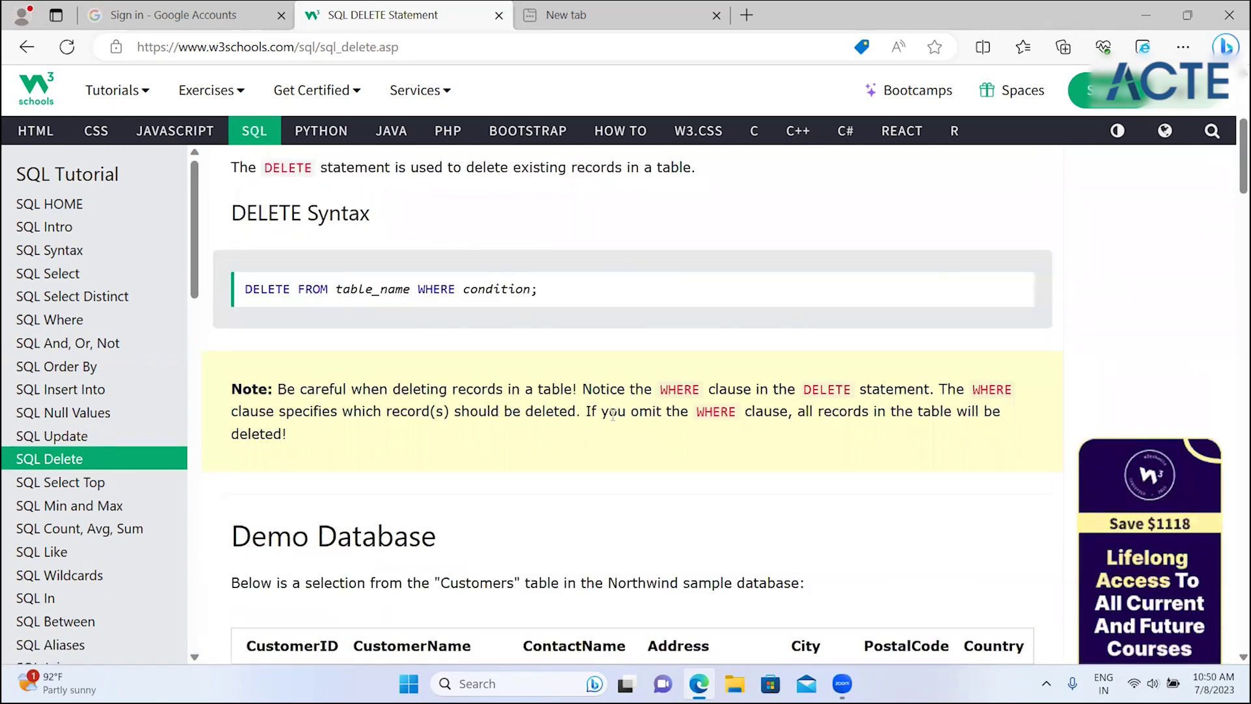
drag(593, 412, 962, 437)
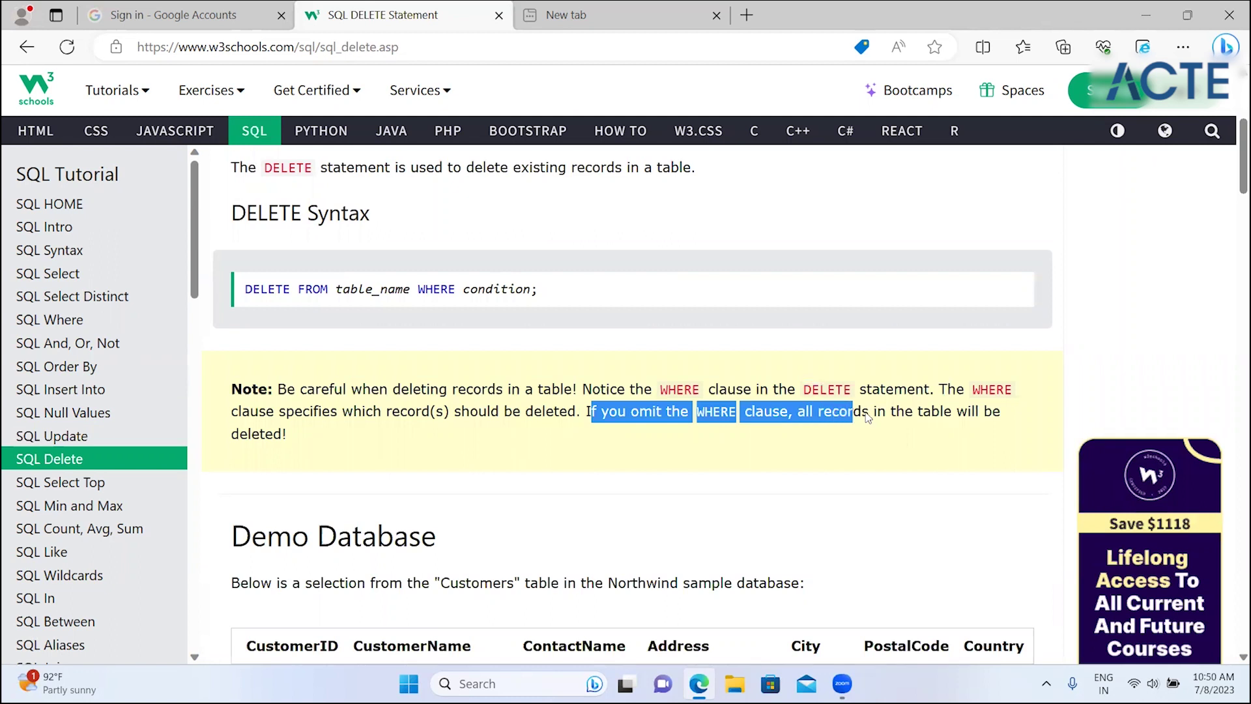
click(759, 504)
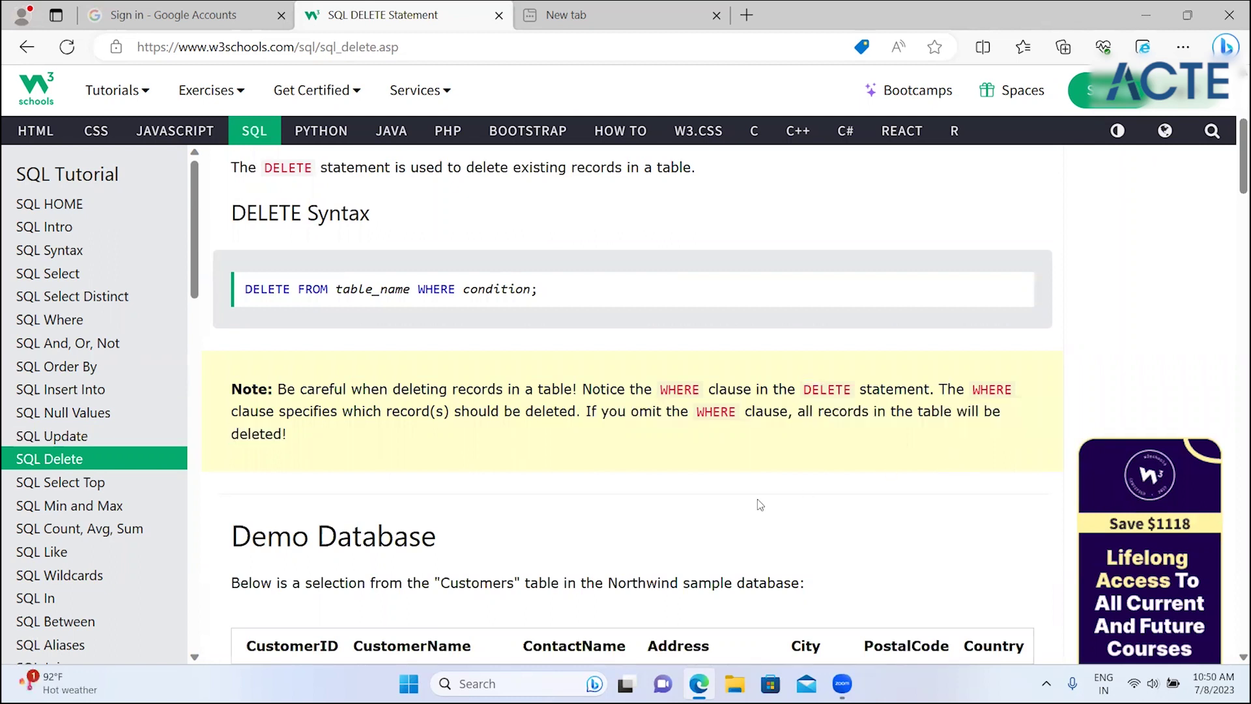
- Scroll to the example that deletes customer Alfreds Futterkiste and highlight that name
scroll(760, 505, down, 1)
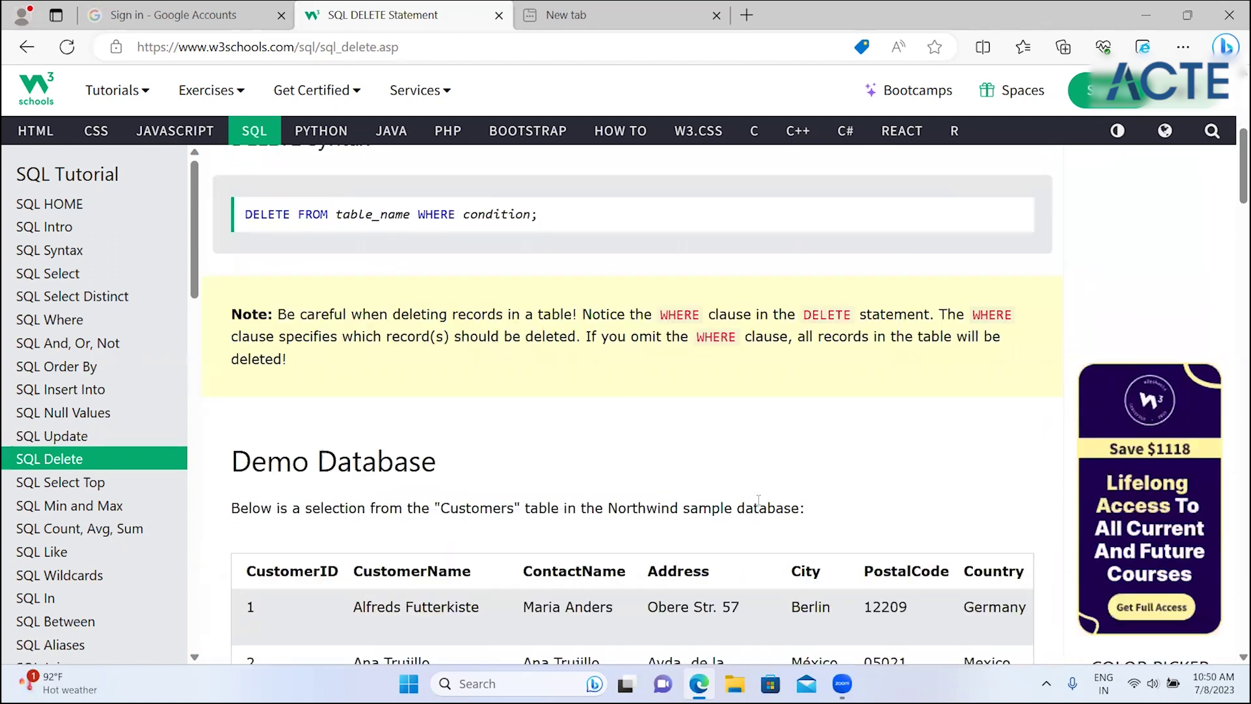
scroll(758, 500, down, 1)
scroll(759, 499, down, 2)
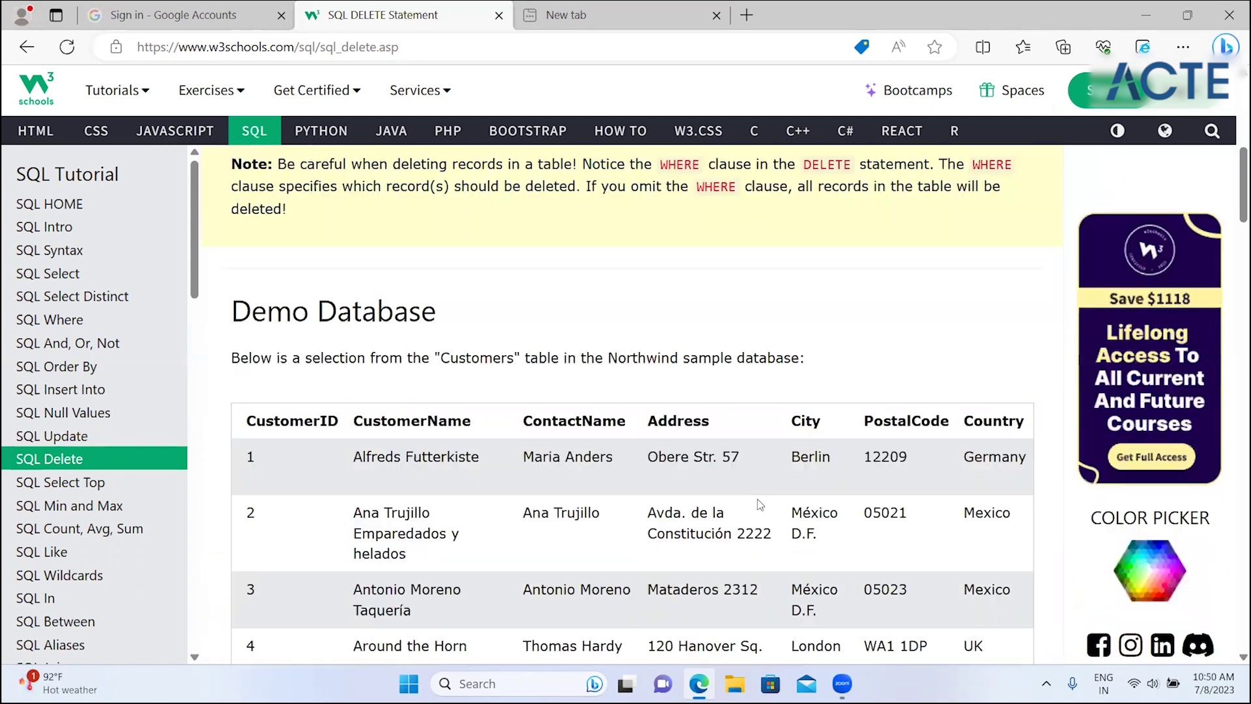
scroll(759, 500, down, 1)
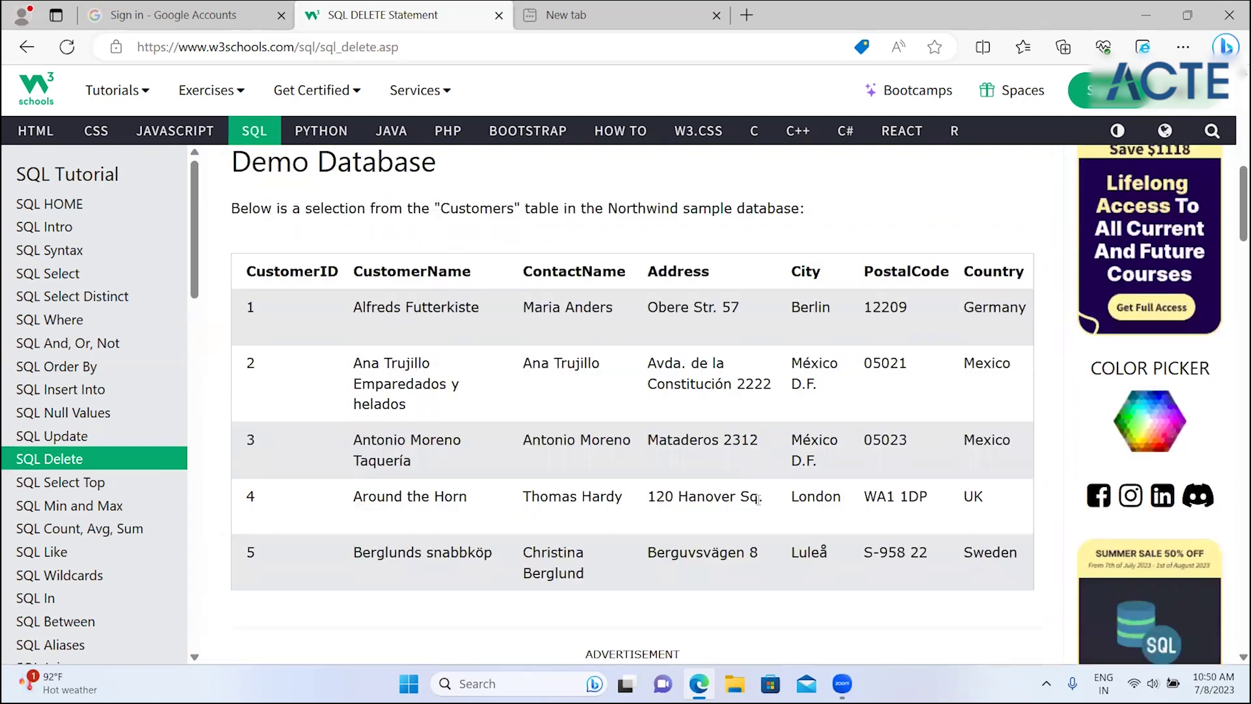
scroll(552, 443, down, 1)
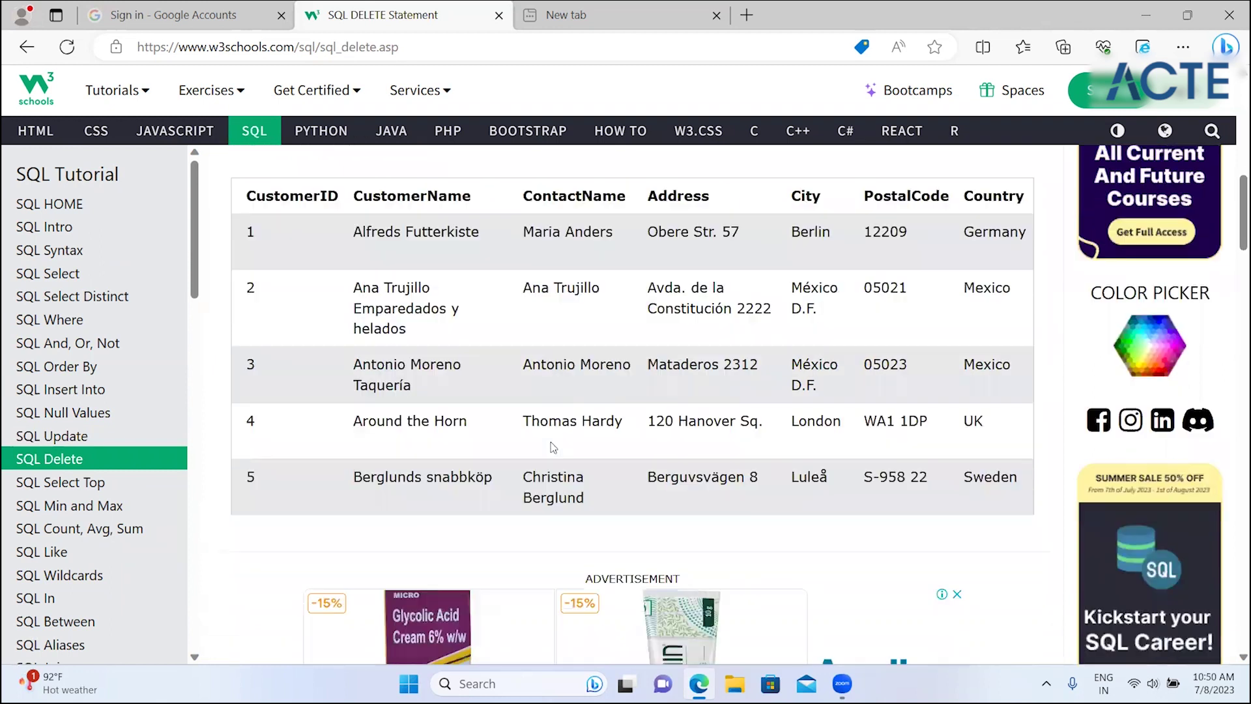
scroll(551, 442, down, 3)
scroll(551, 442, down, 4)
scroll(552, 443, down, 1)
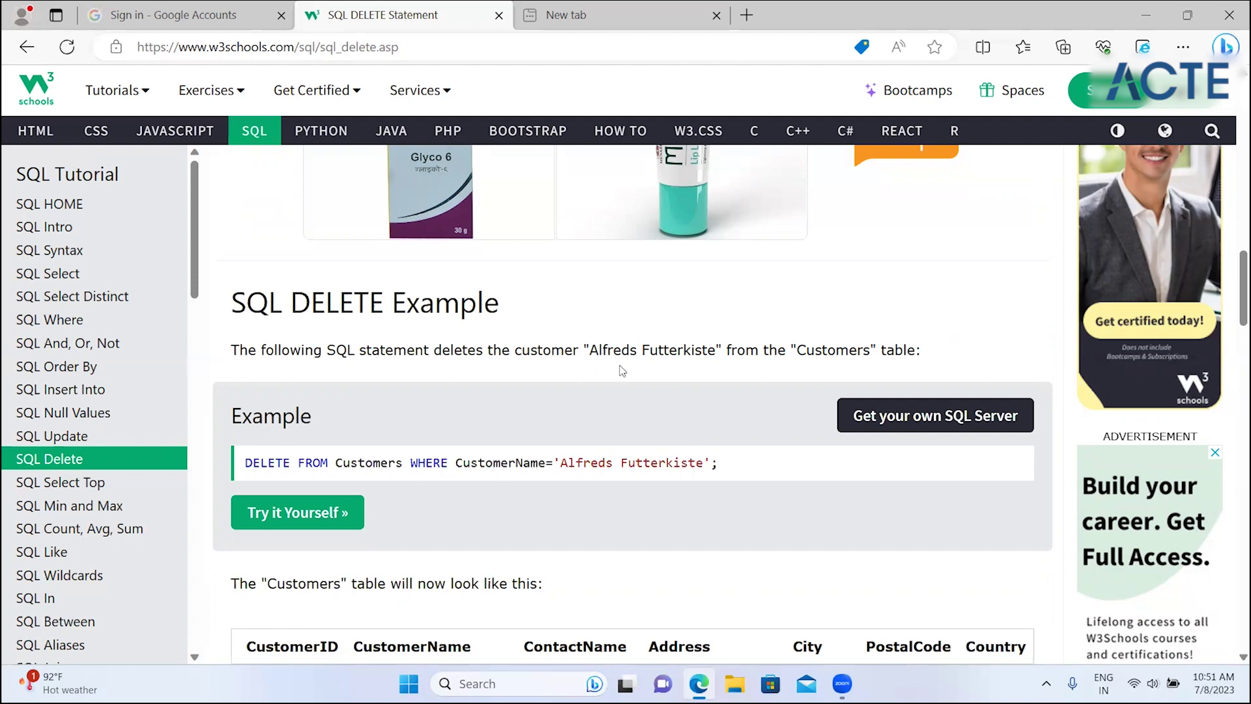
drag(521, 350, 737, 350)
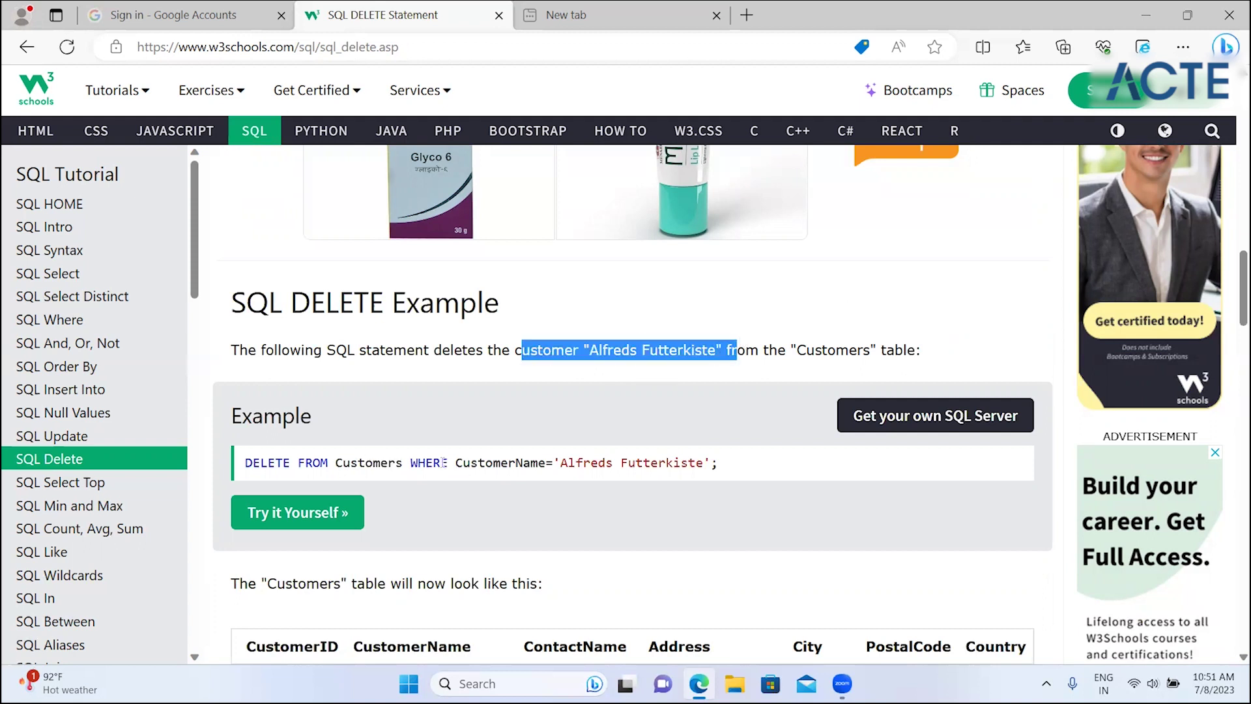
click(642, 547)
- Read on past Delete All Records to the Norway deletion exercise
scroll(643, 547, down, 1)
scroll(642, 547, down, 2)
scroll(643, 547, down, 2)
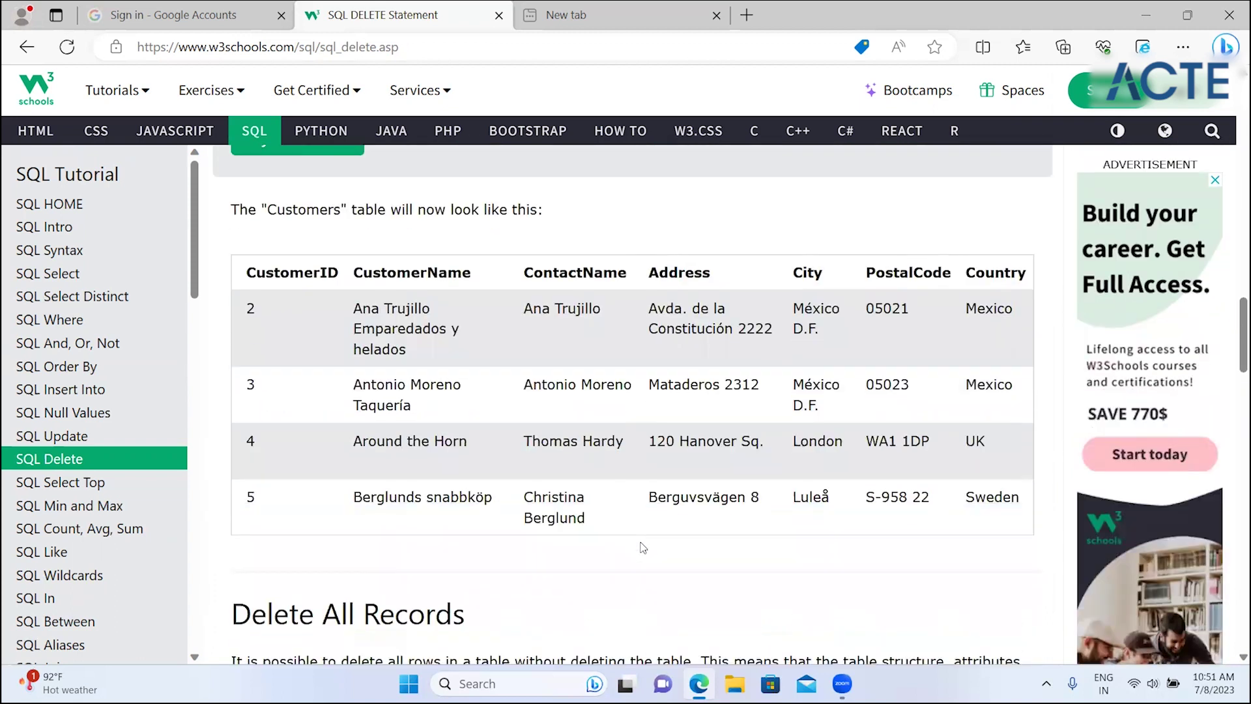
scroll(642, 548, down, 3)
scroll(643, 547, down, 1)
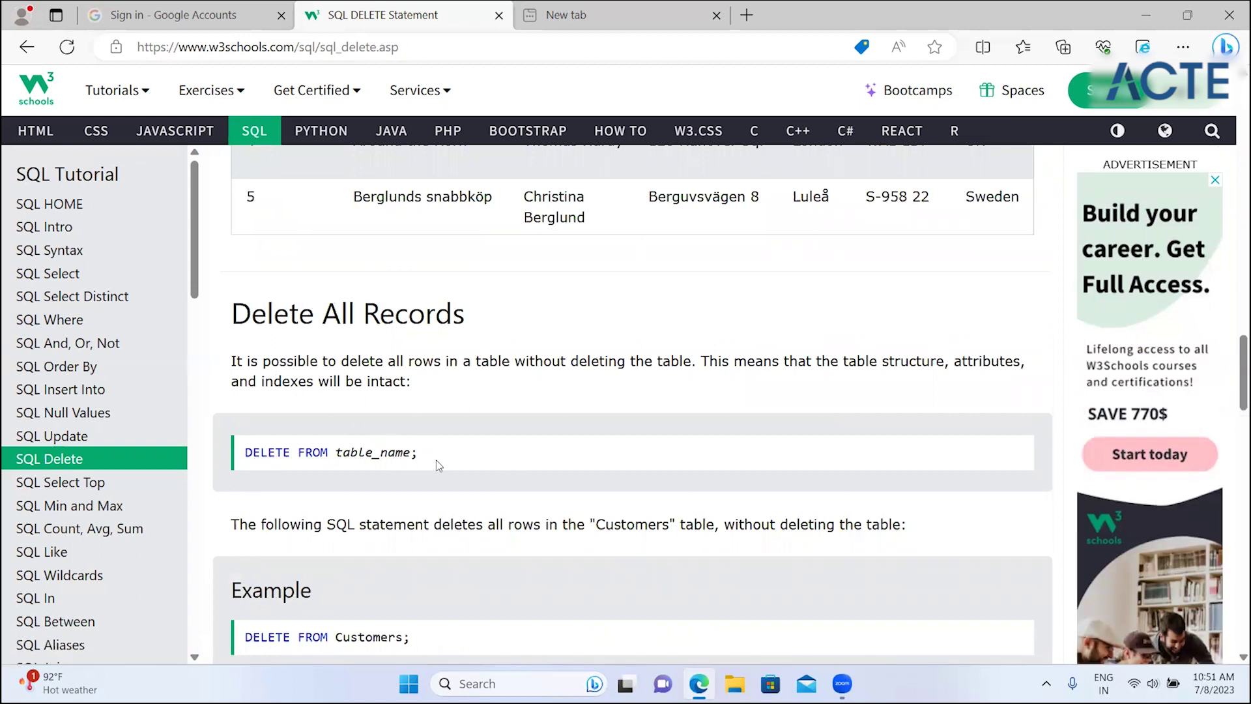
scroll(437, 465, down, 3)
scroll(436, 465, down, 2)
scroll(436, 464, down, 1)
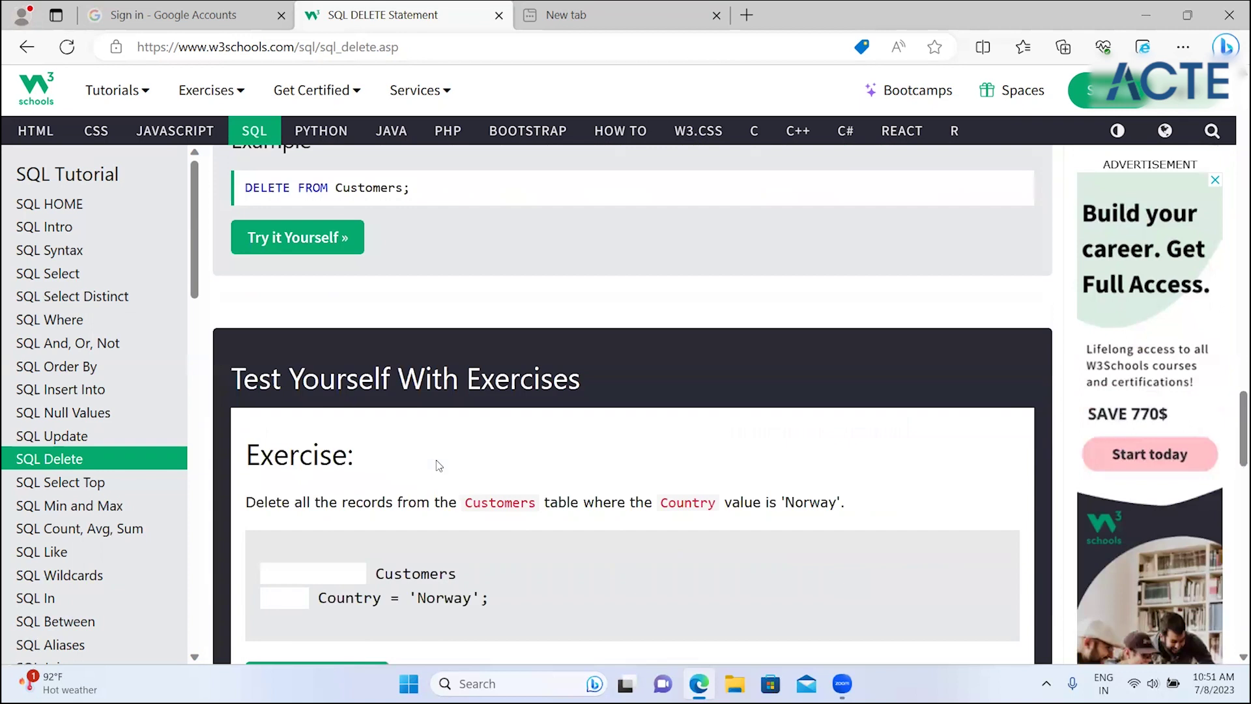
- Fill the Norway exercise blanks with 'delete from' and 'where', then submit the answer
scroll(436, 465, down, 3)
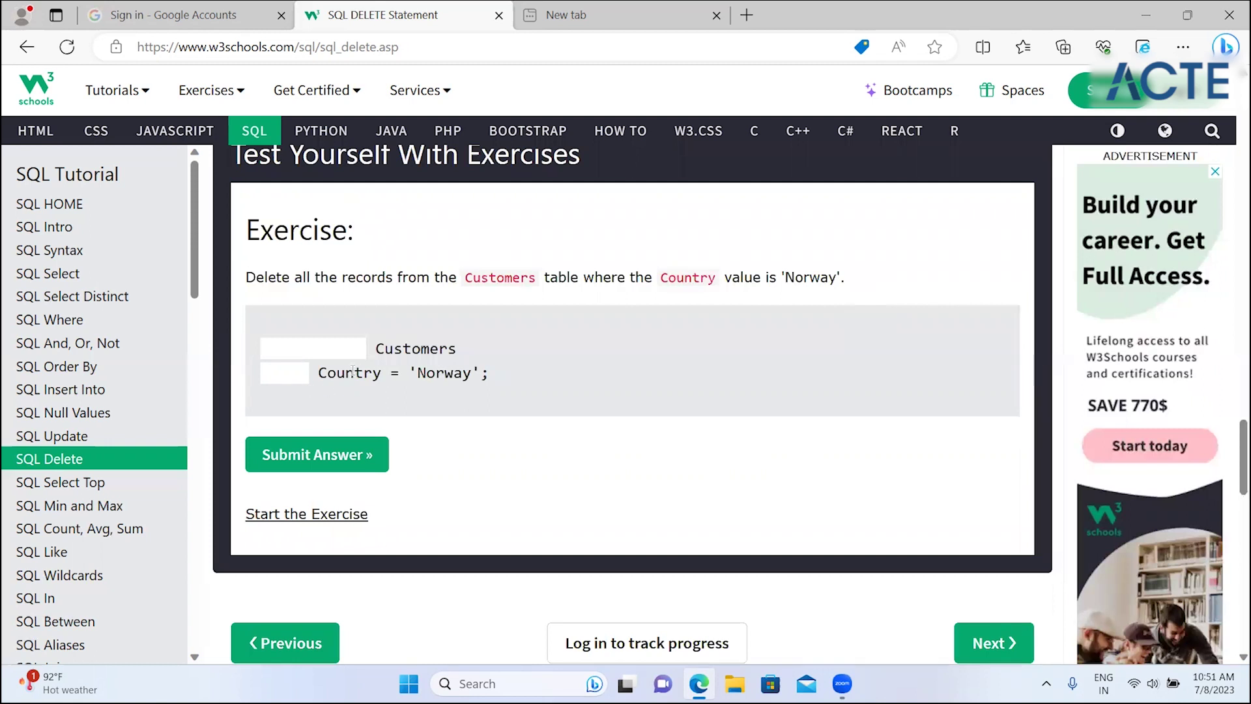
click(273, 351)
text(dele)
key(BackSpace)
key(BackSpace)
key(BackSpace)
key(BackSpace)
text(delete from)
click(295, 373)
text(where)
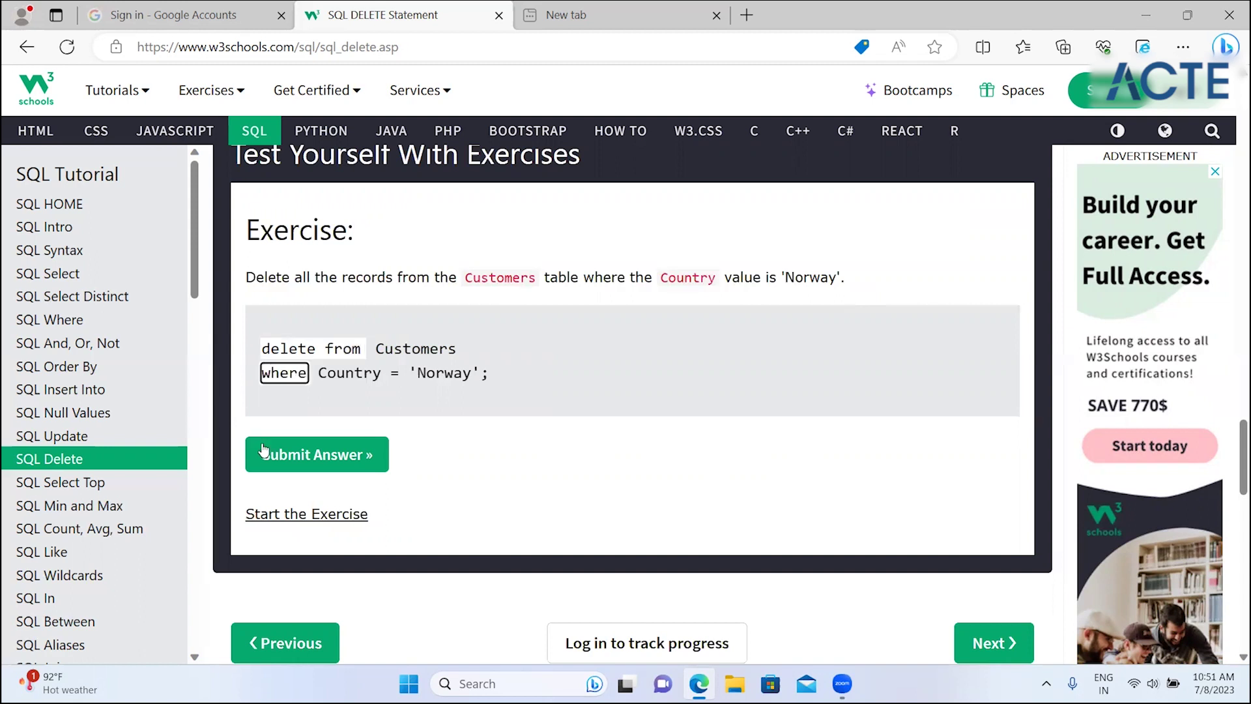
click(268, 454)
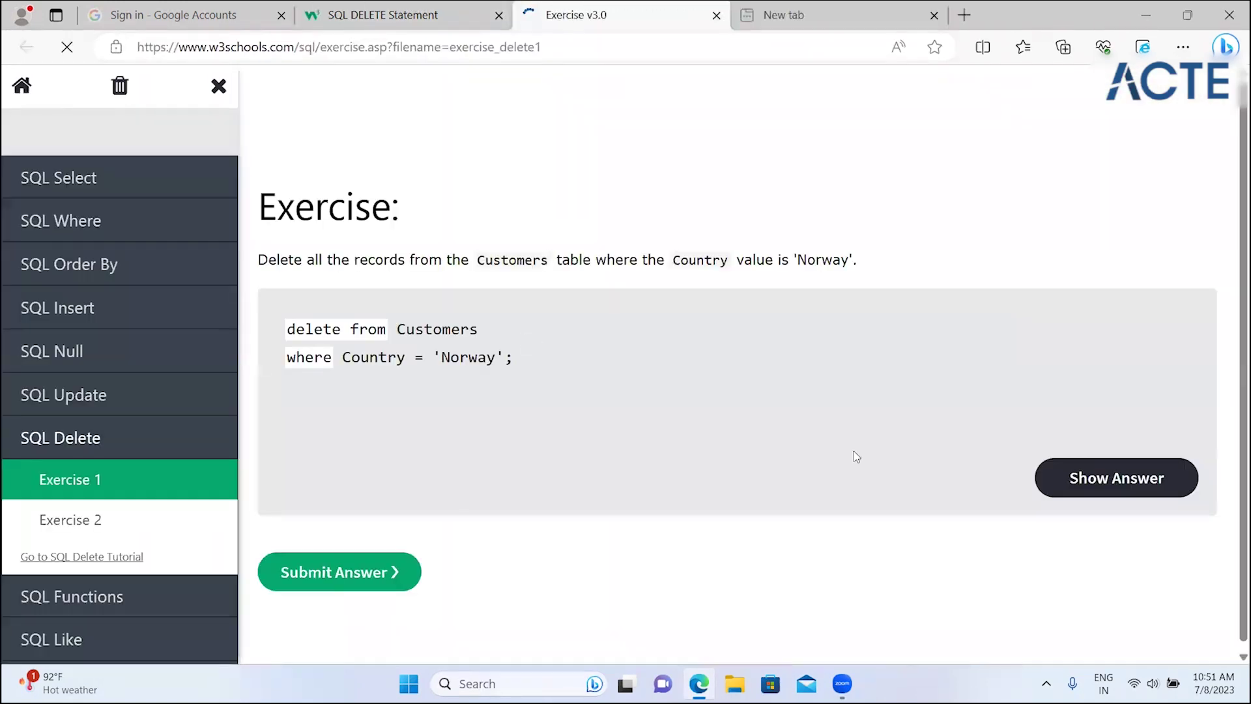
- Check the Norway answer, solve Exercise 2 as 'delete from Customers;', then return to the Delete tutorial
click(338, 590)
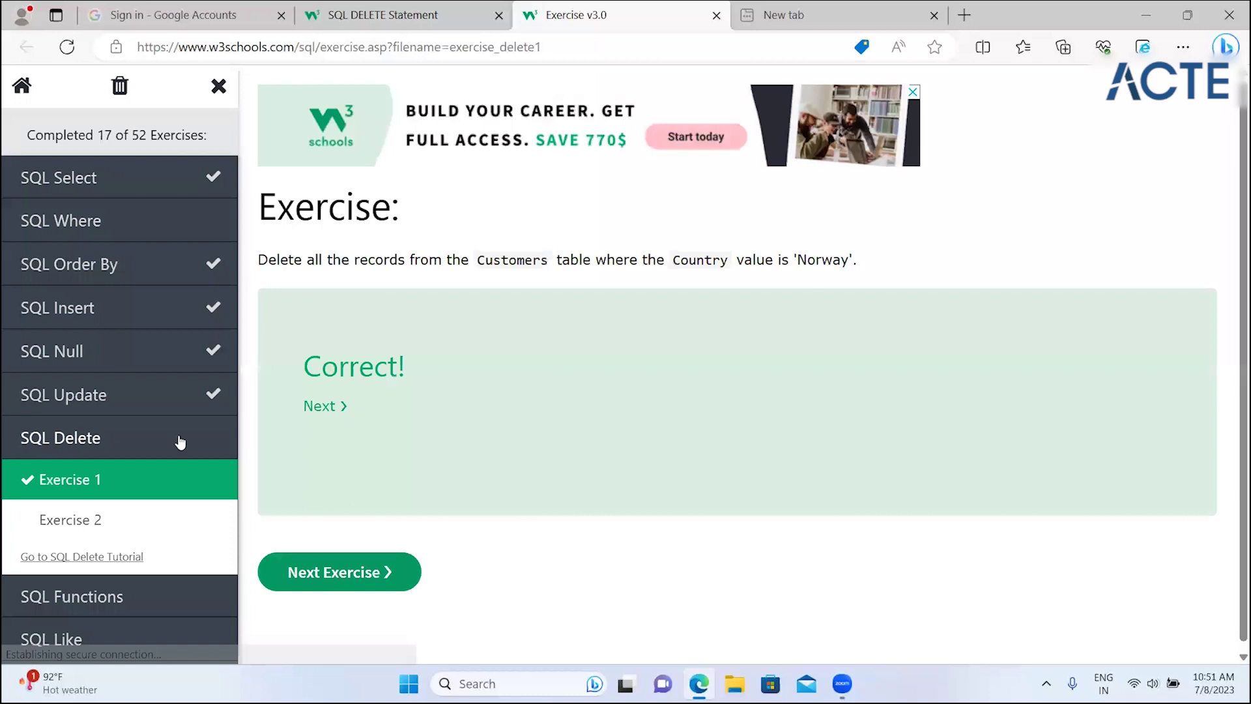
click(112, 512)
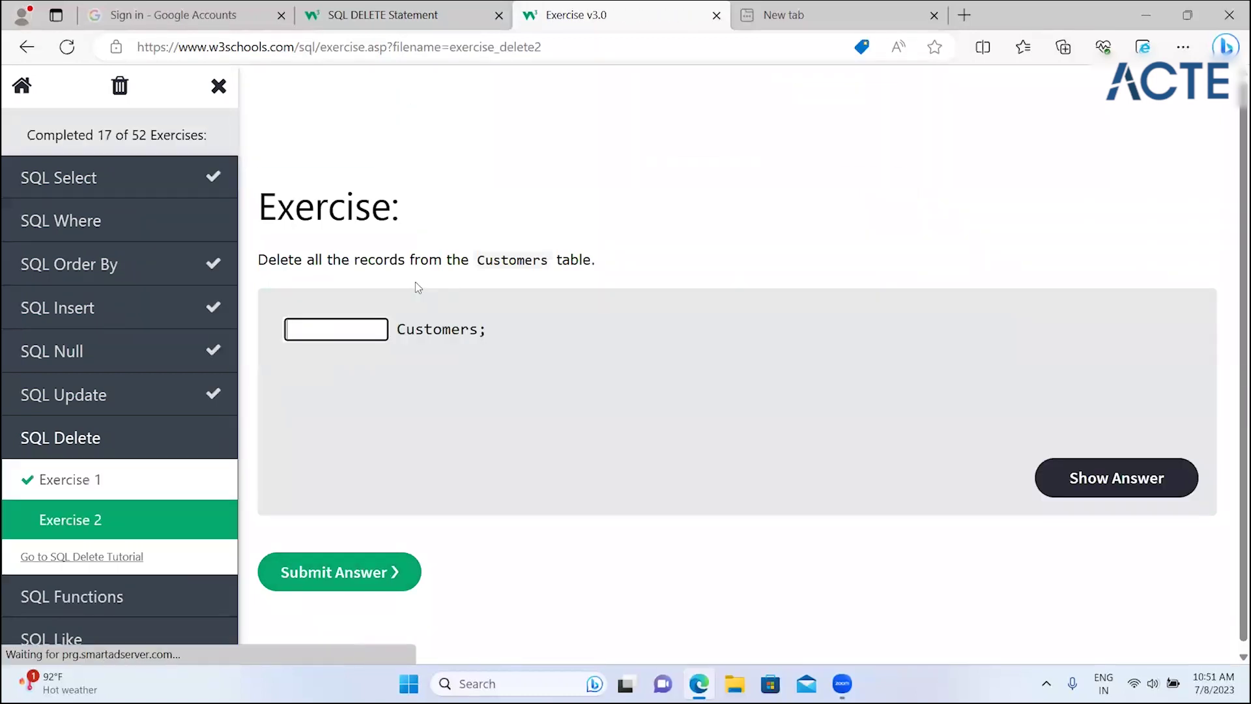
click(303, 339)
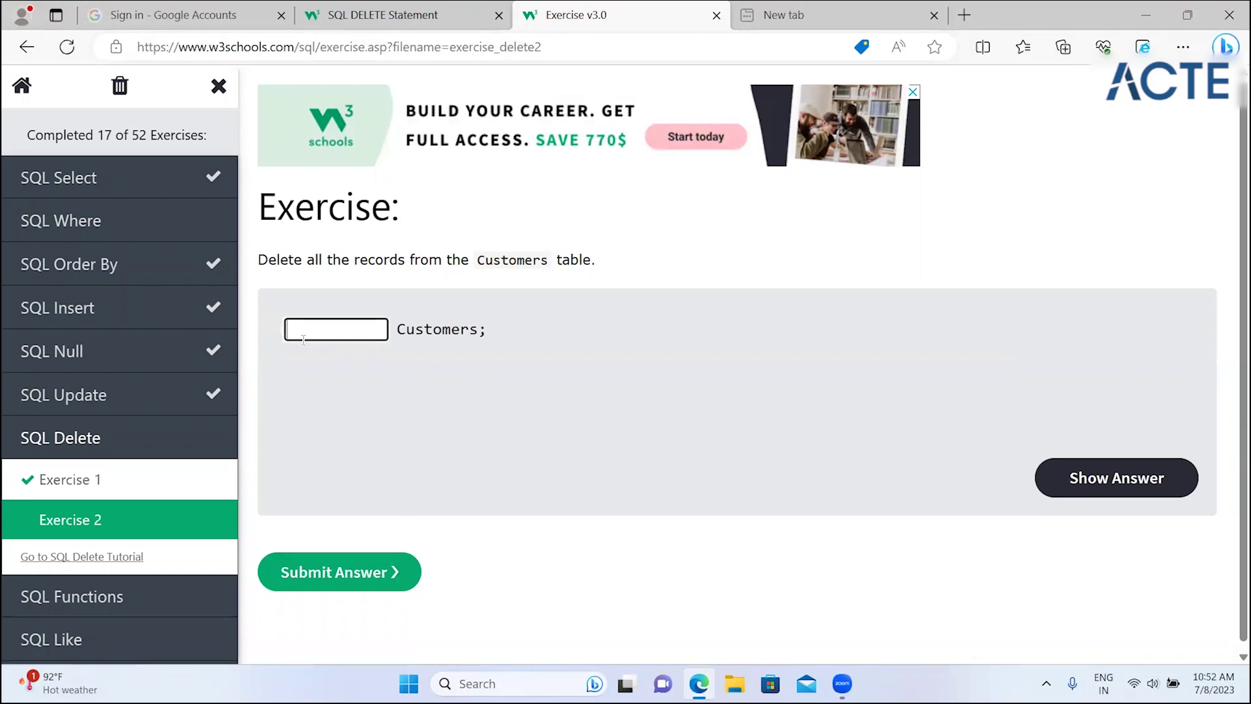
text(delete from)
click(405, 569)
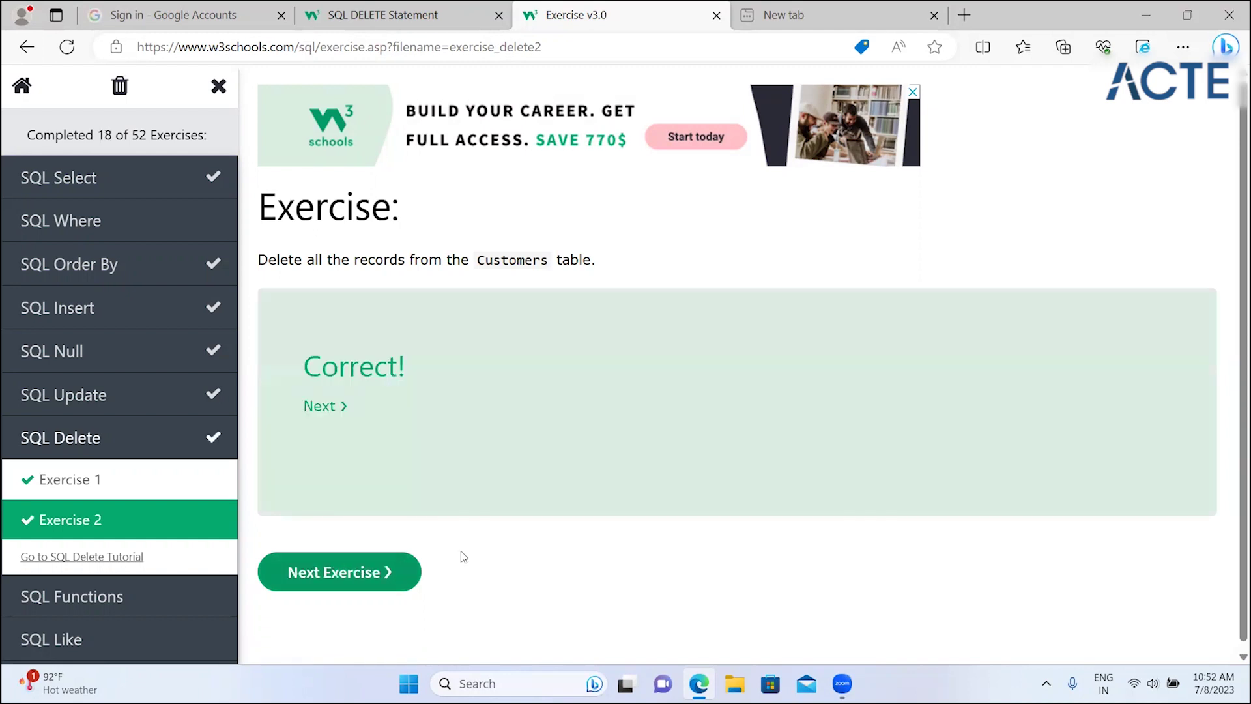
click(121, 557)
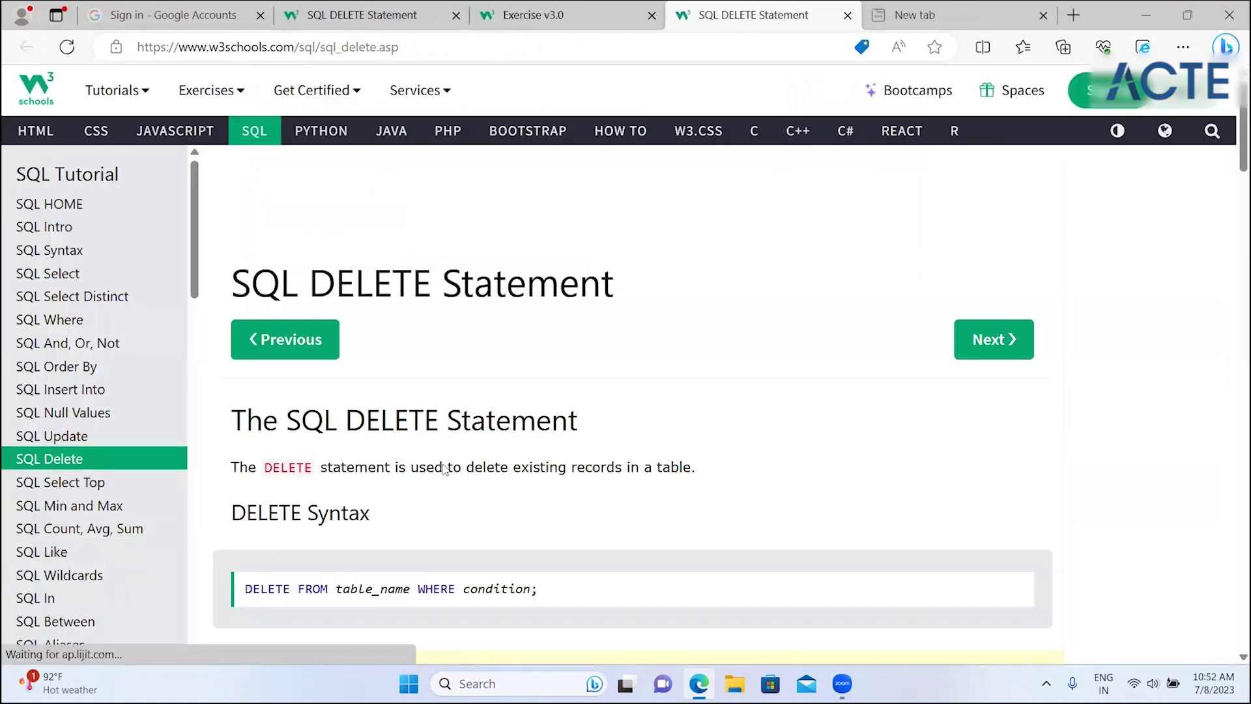
- Scroll to the end of the DELETE page and go to the SQL Select Top tutorial
scroll(444, 468, down, 8)
scroll(443, 466, down, 5)
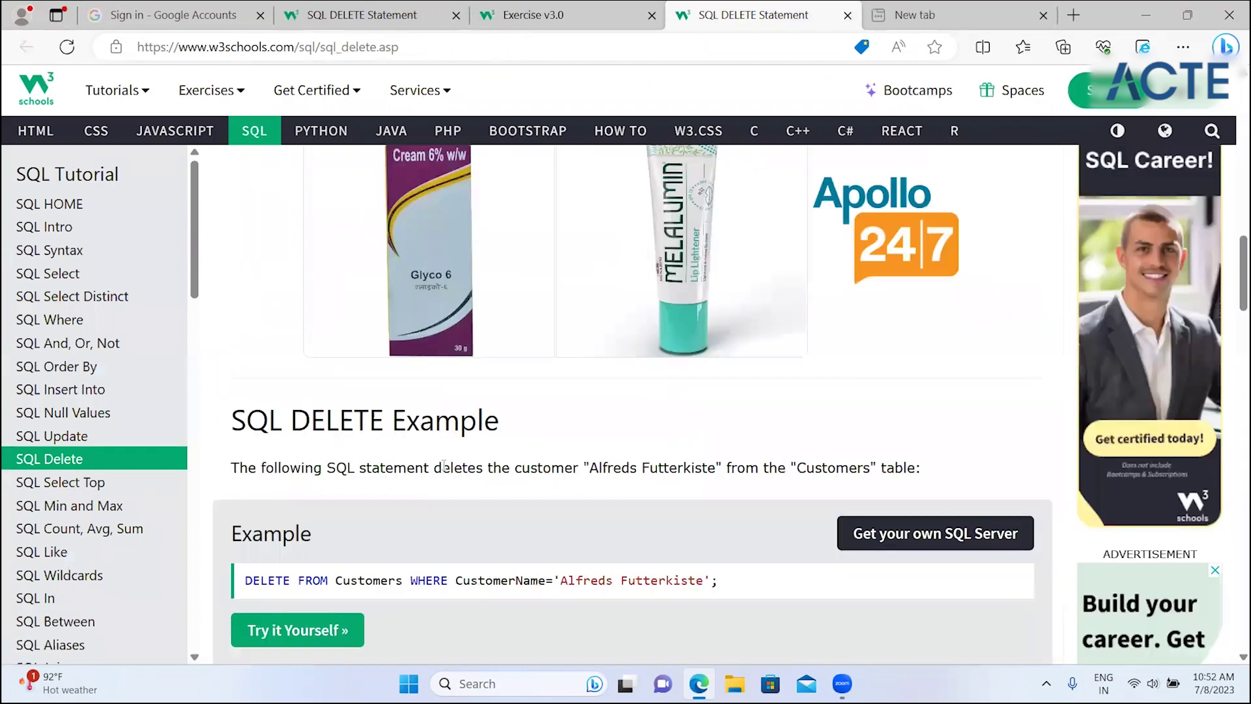
scroll(444, 466, down, 5)
scroll(444, 466, down, 5)
scroll(444, 466, down, 4)
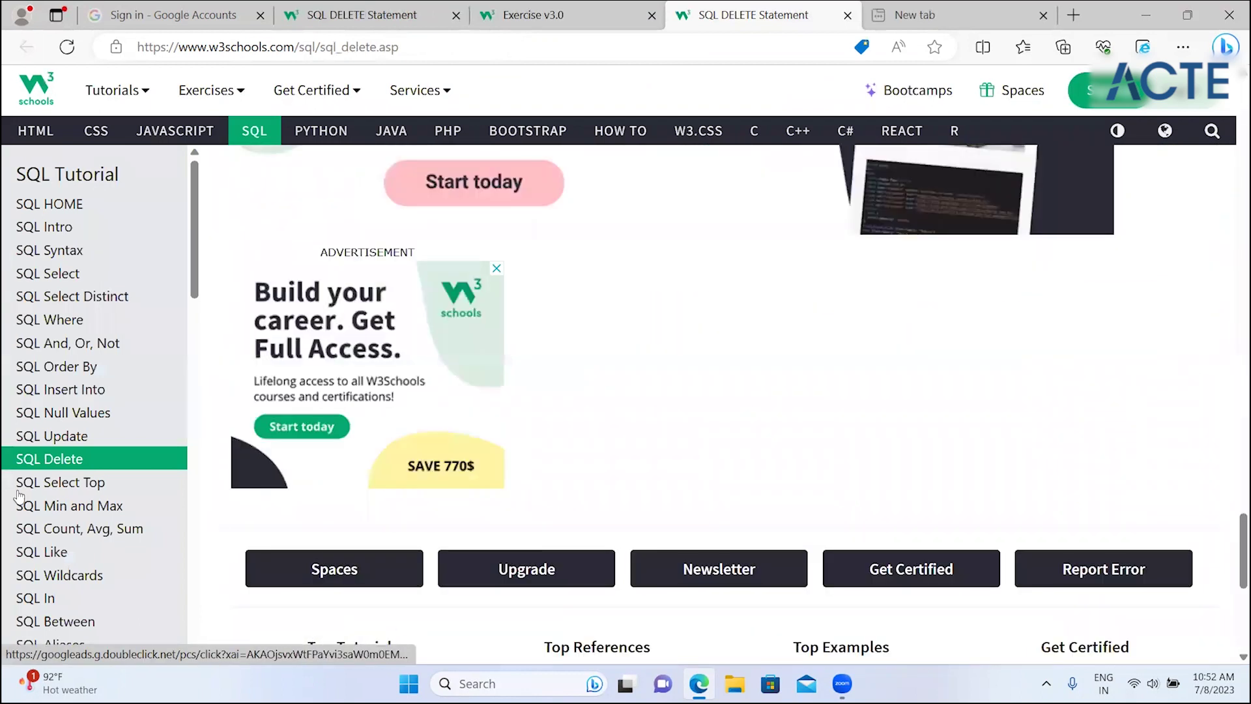
click(40, 488)
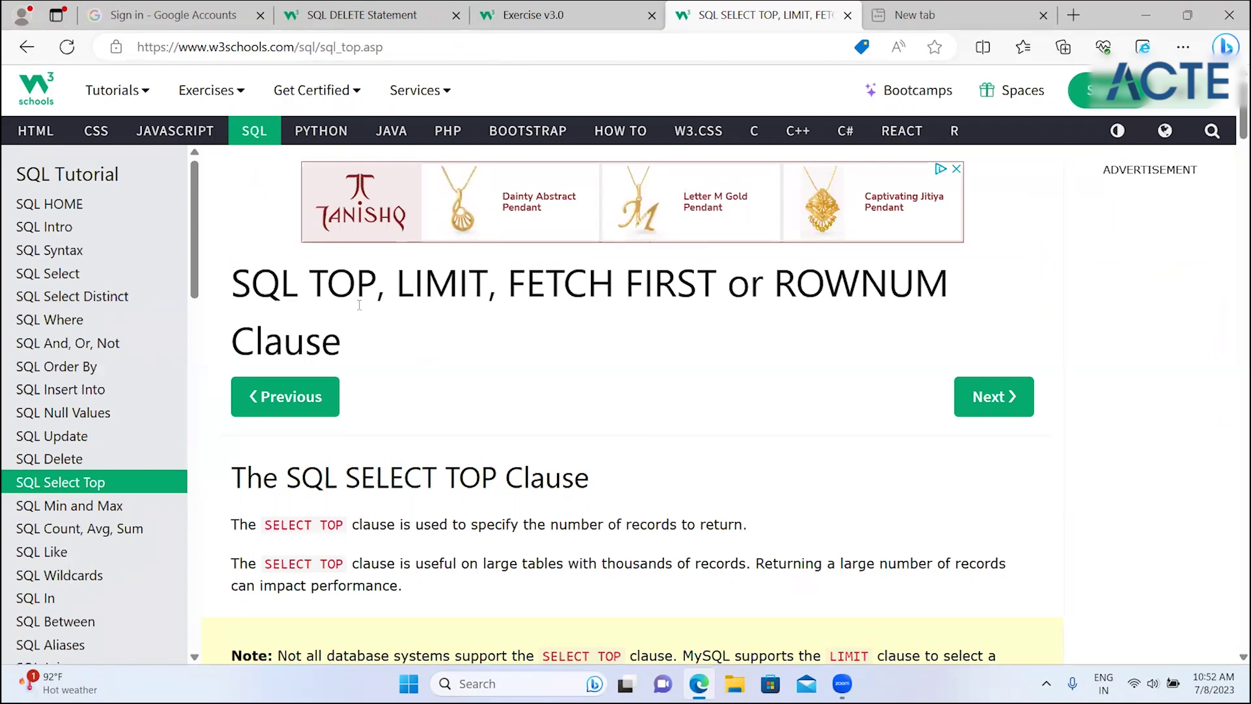
- Highlight TOP and ROWNUM in the page title, then scroll to 'The SQL SELECT TOP Clause' section
double_click(333, 298)
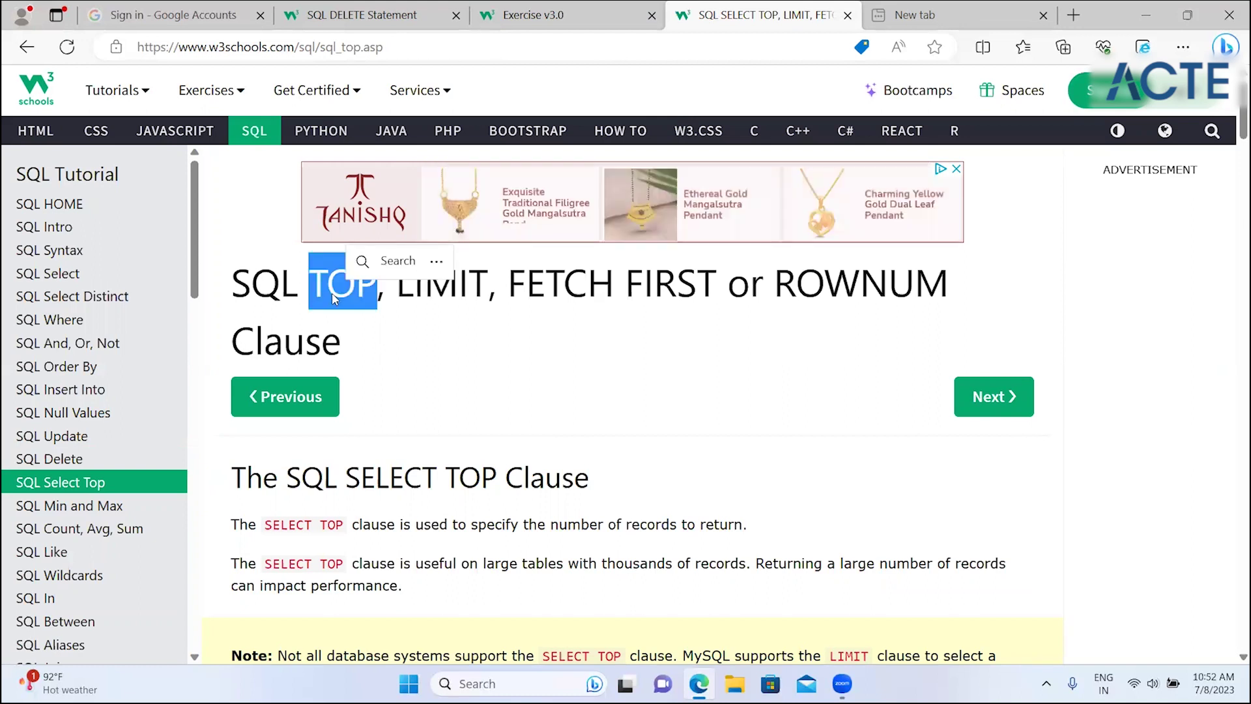
double_click(811, 298)
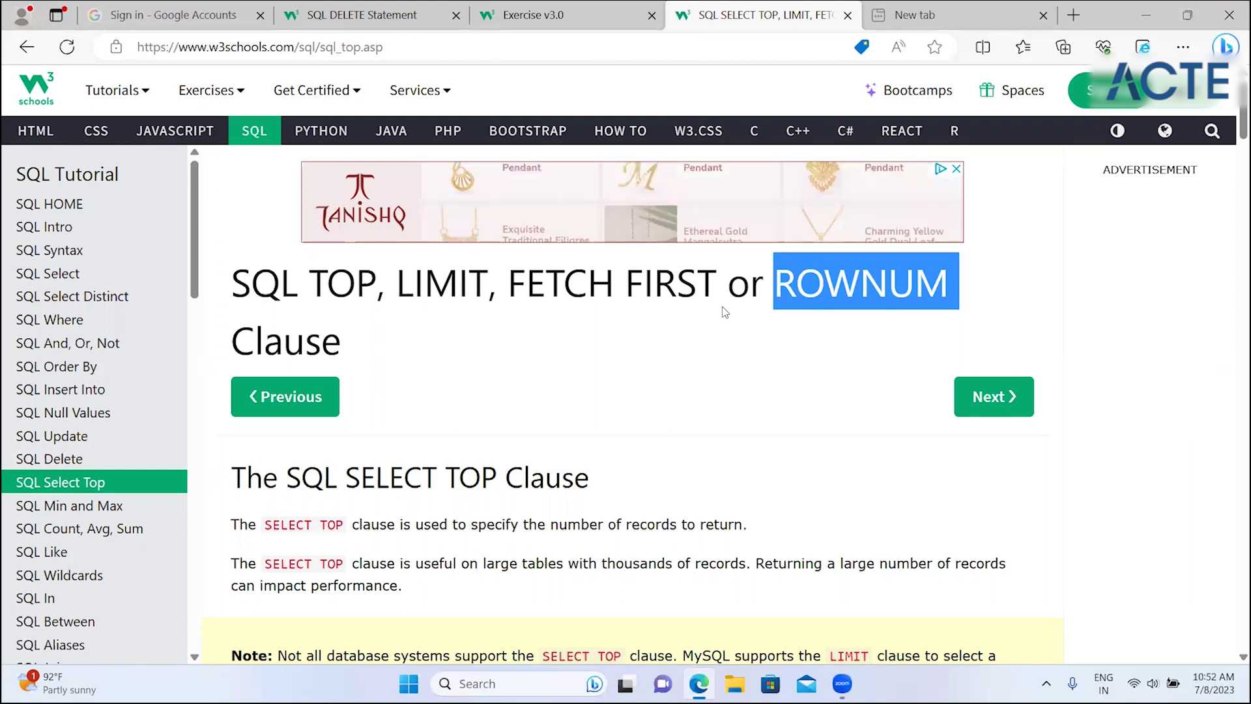
click(508, 436)
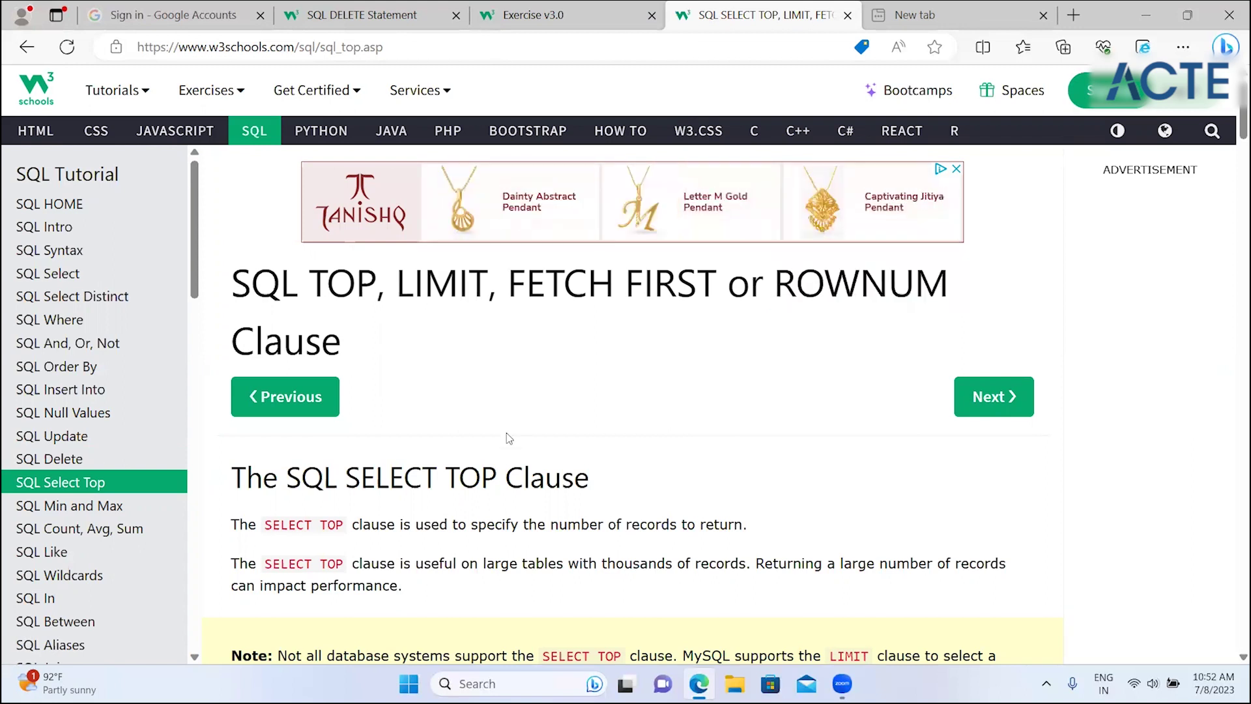
scroll(506, 435, down, 1)
scroll(506, 435, down, 2)
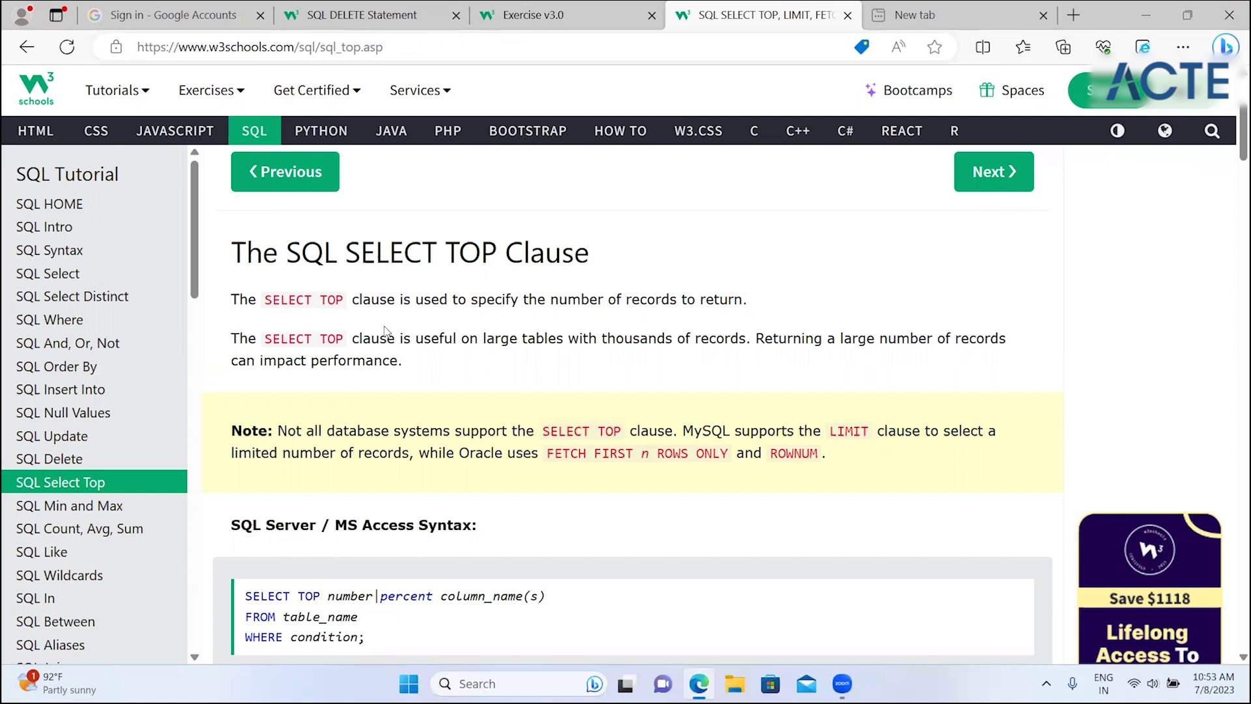
- Highlight the SELECT TOP definition sentence and the word 'records' in the intro paragraphs
scroll(385, 331, down, 3)
scroll(384, 331, down, 1)
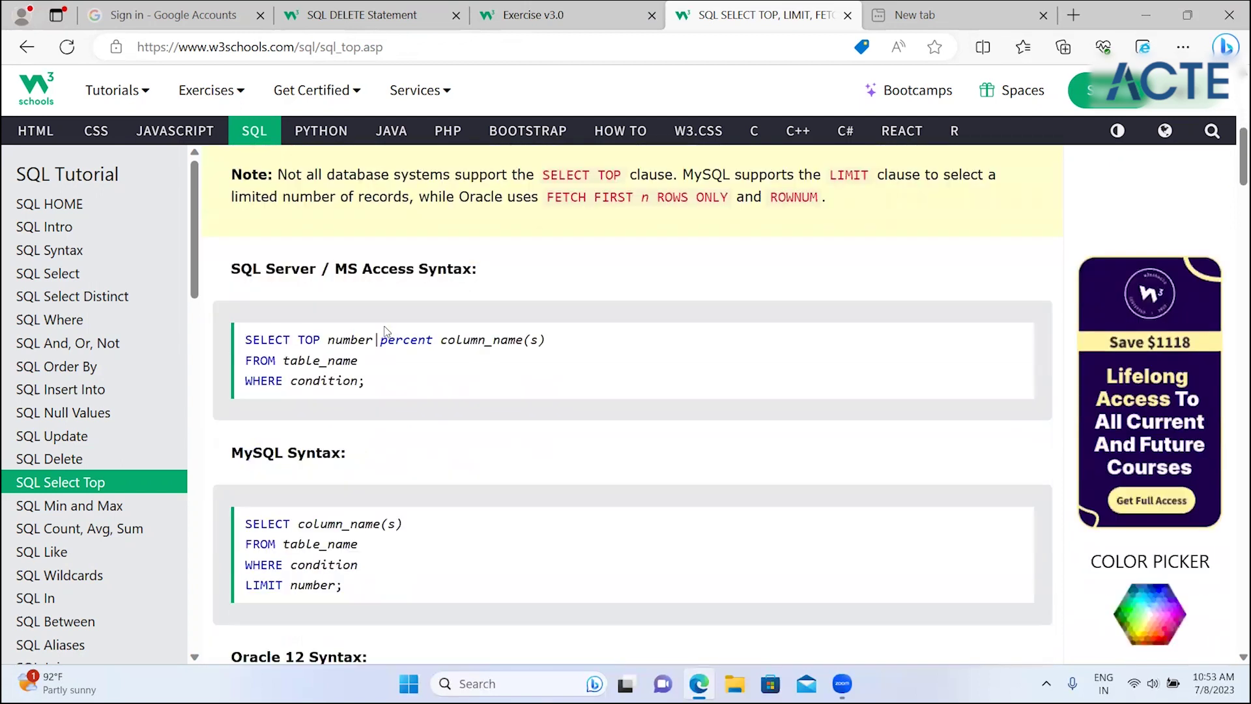
scroll(488, 306, up, 3)
scroll(590, 281, up, 1)
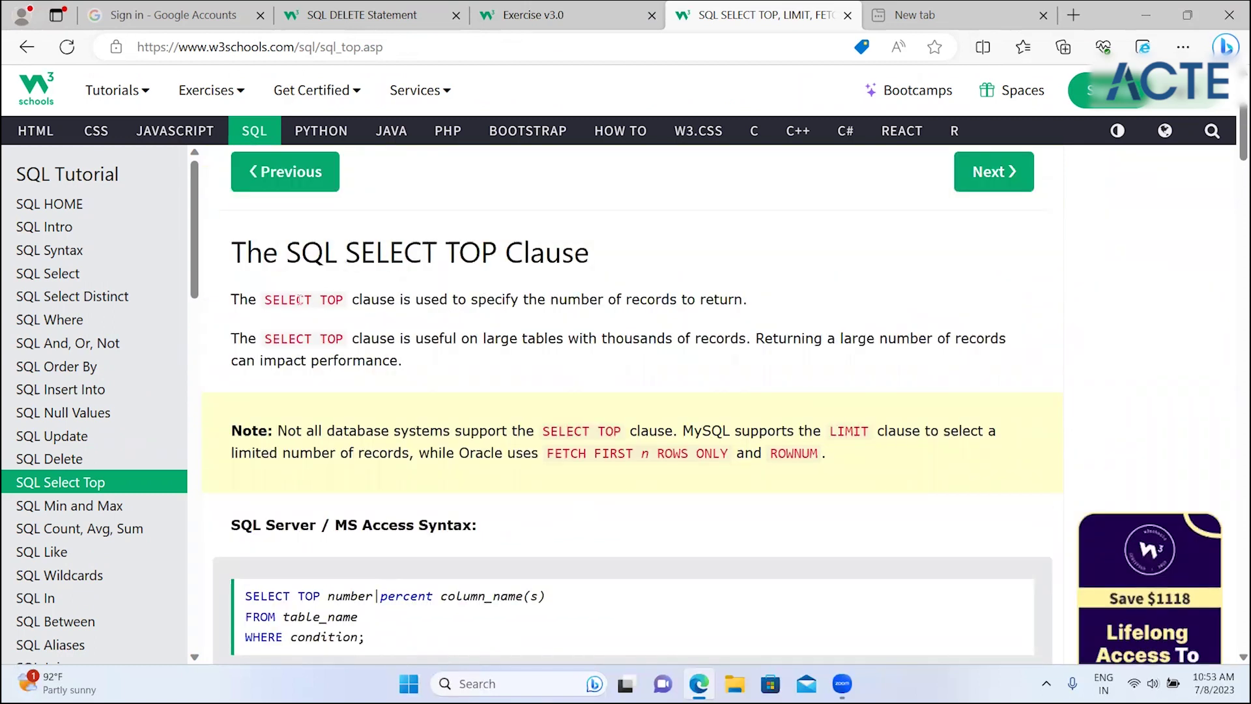
drag(268, 299, 739, 310)
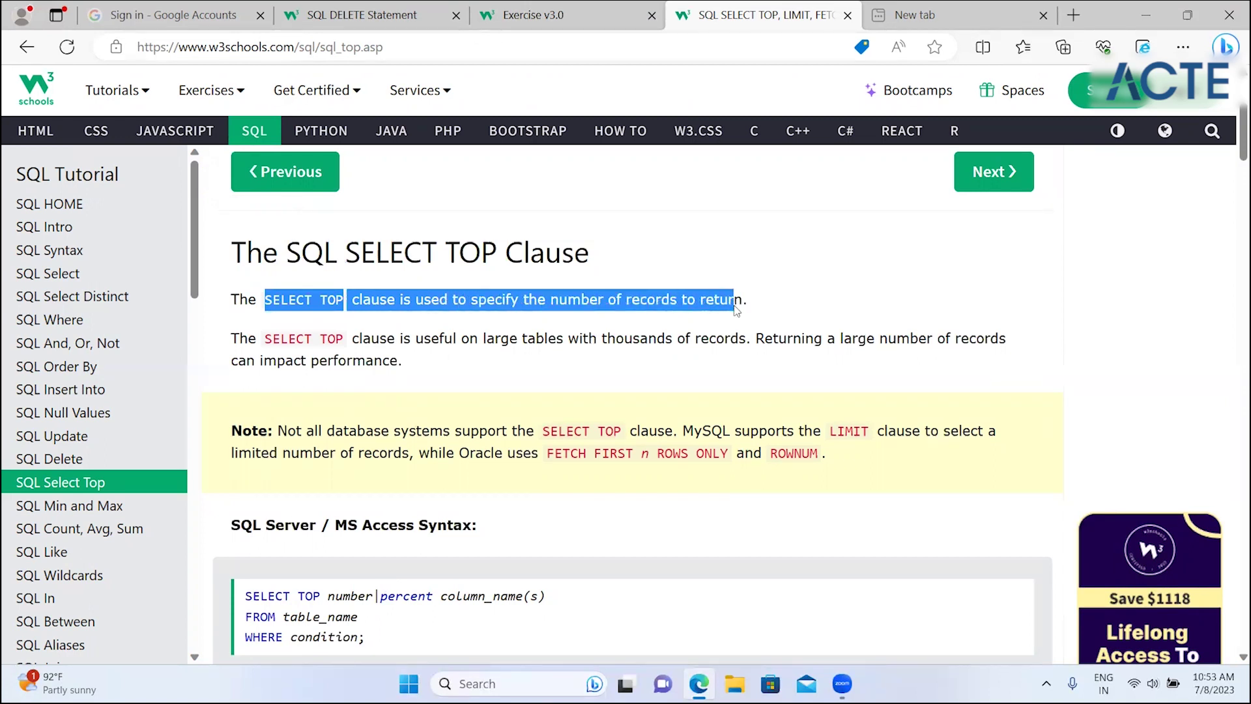
click(526, 329)
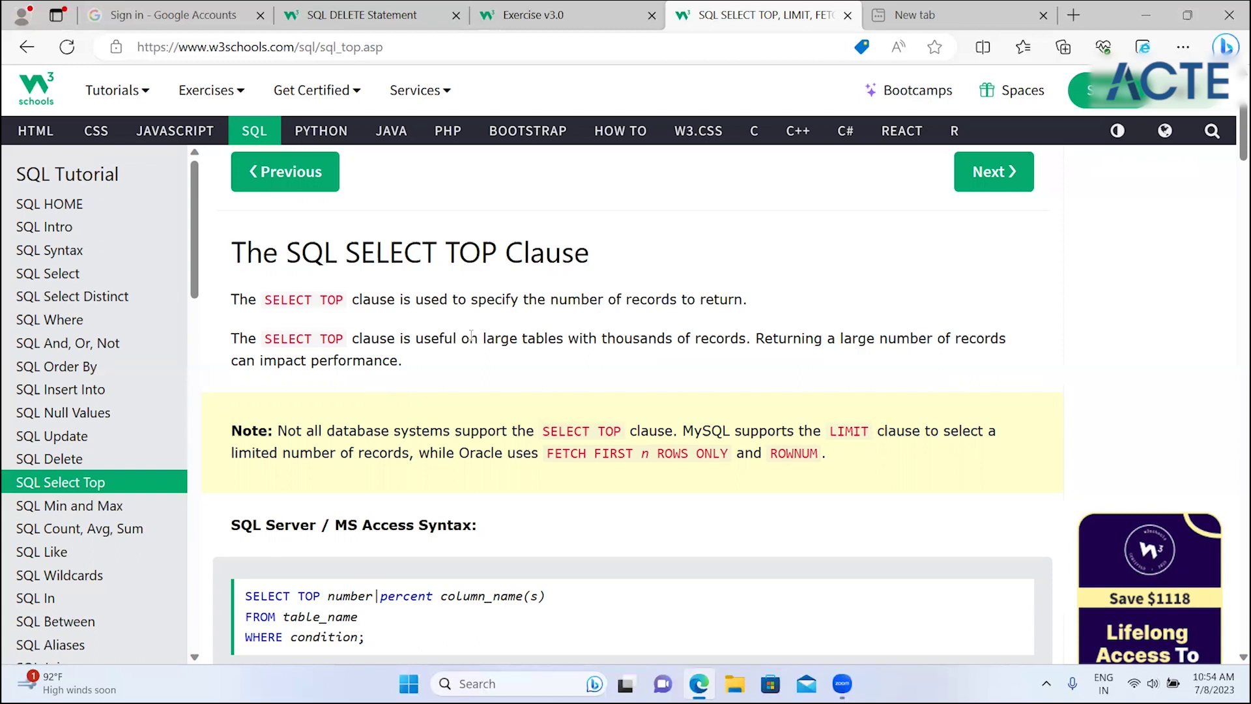
double_click(719, 338)
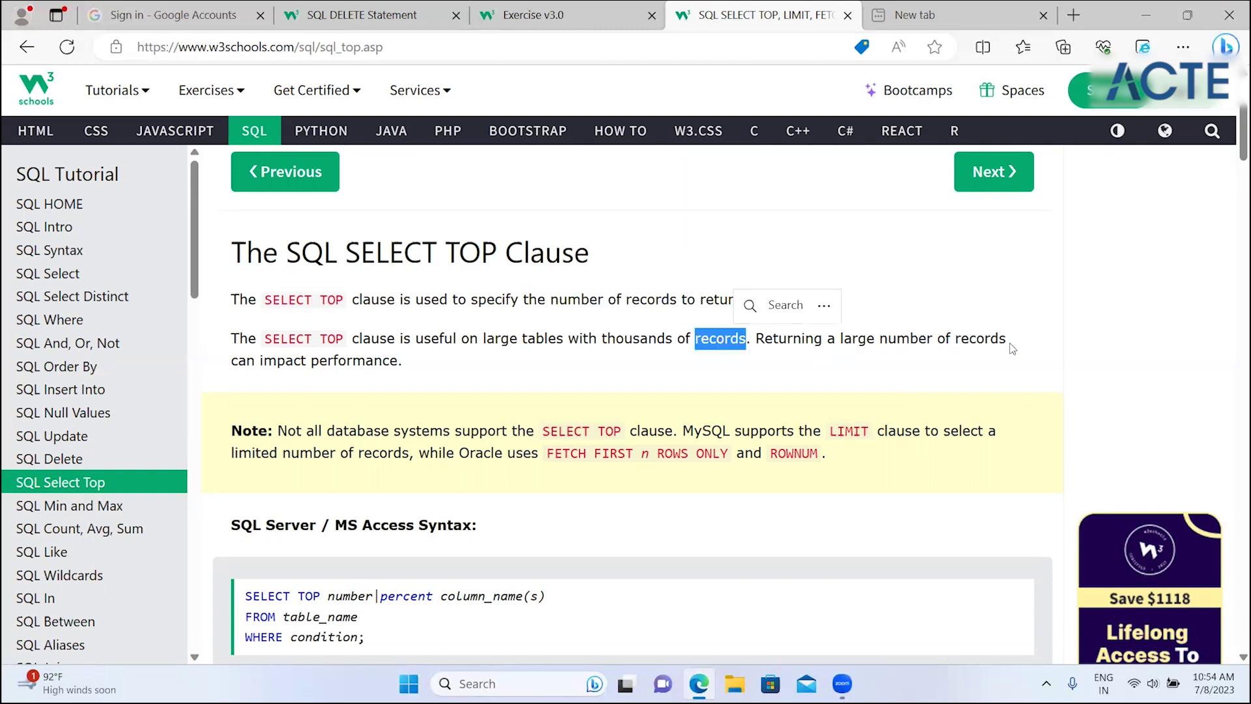
click(363, 393)
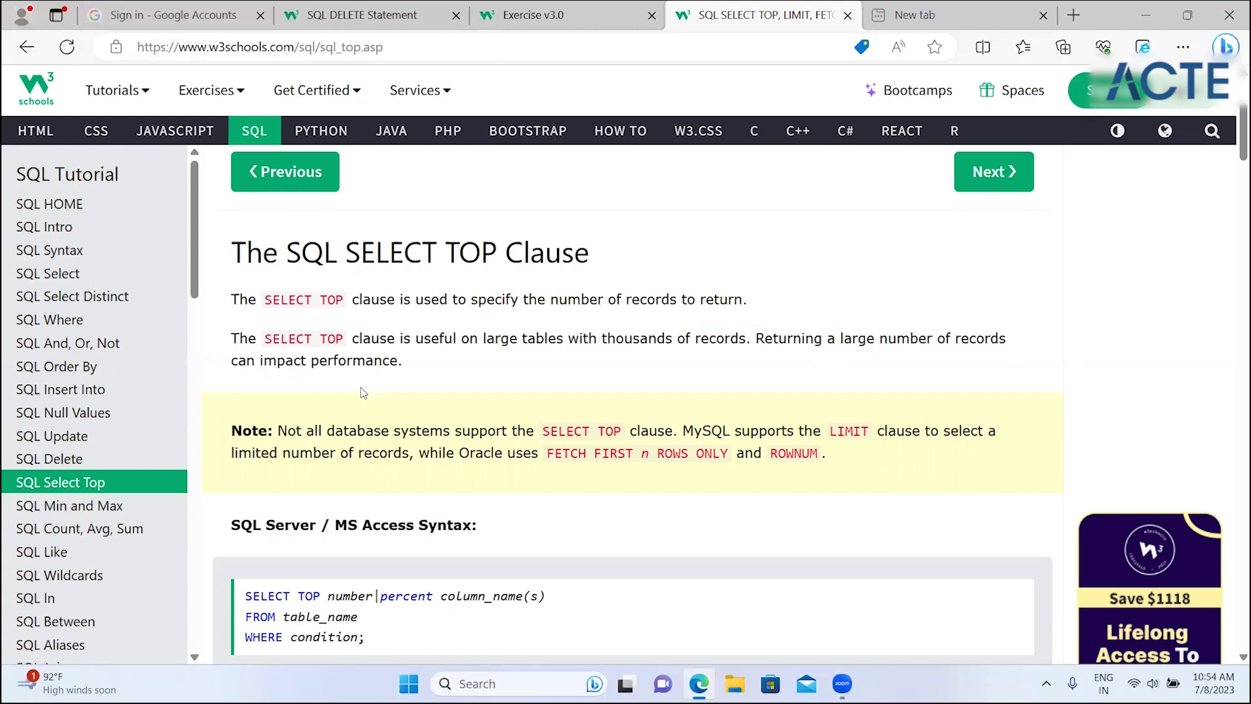
- Scroll to the support note and emphasise FIRST, ROWS and ROWNUM
scroll(363, 392, down, 1)
scroll(363, 393, down, 1)
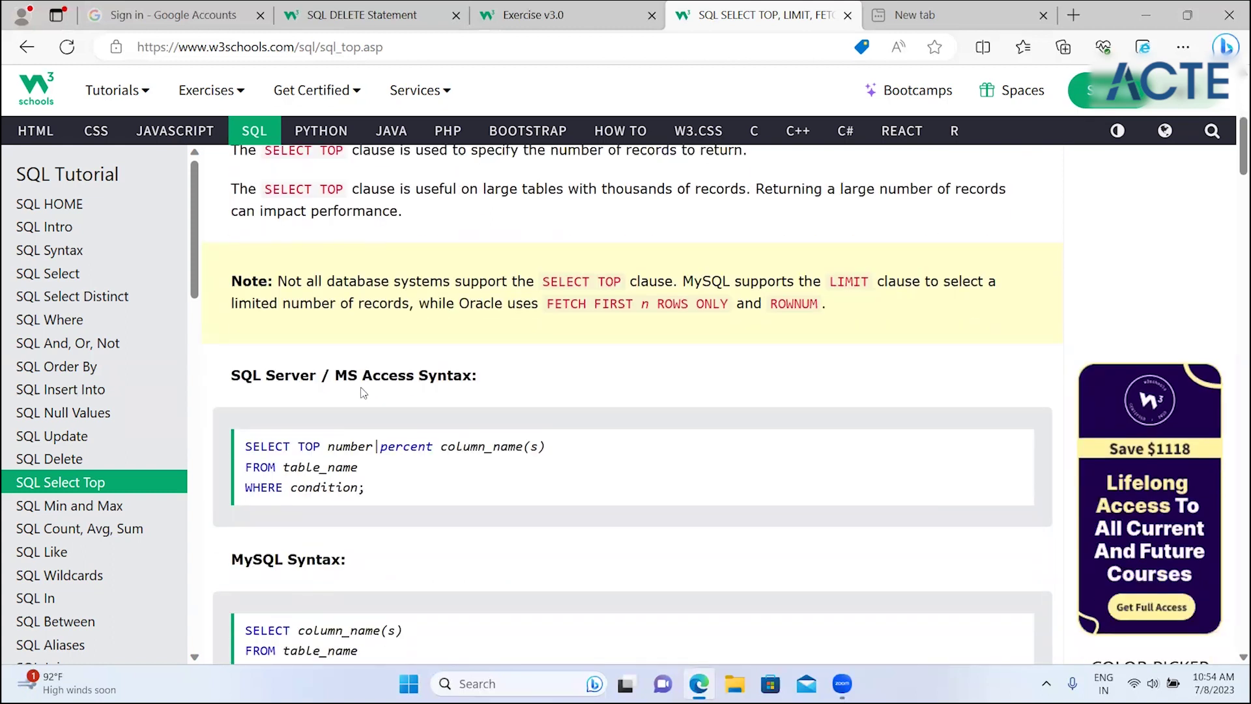
scroll(363, 393, down, 1)
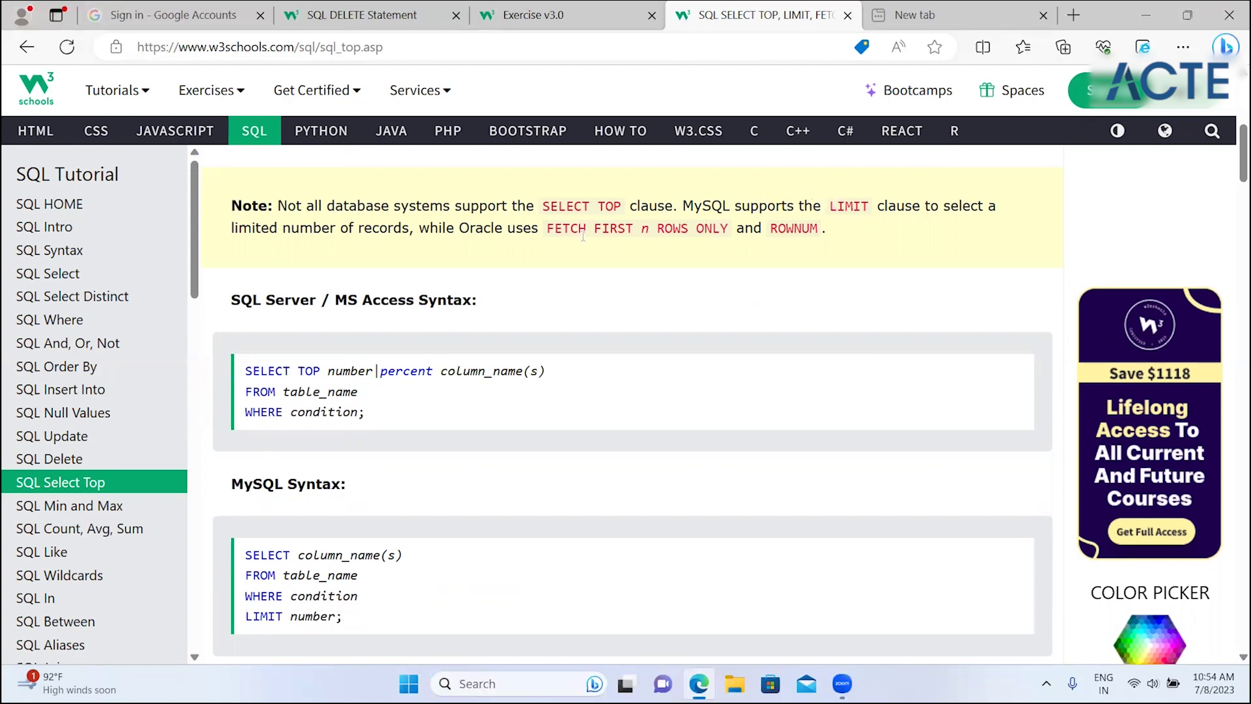
double_click(616, 230)
double_click(671, 229)
double_click(793, 228)
click(527, 305)
- Highlight the Oracle 12 FETCH FIRST line, the older Oracle ROWNUM condition, and its ORDER BY subquery
scroll(525, 306, down, 1)
scroll(526, 305, down, 1)
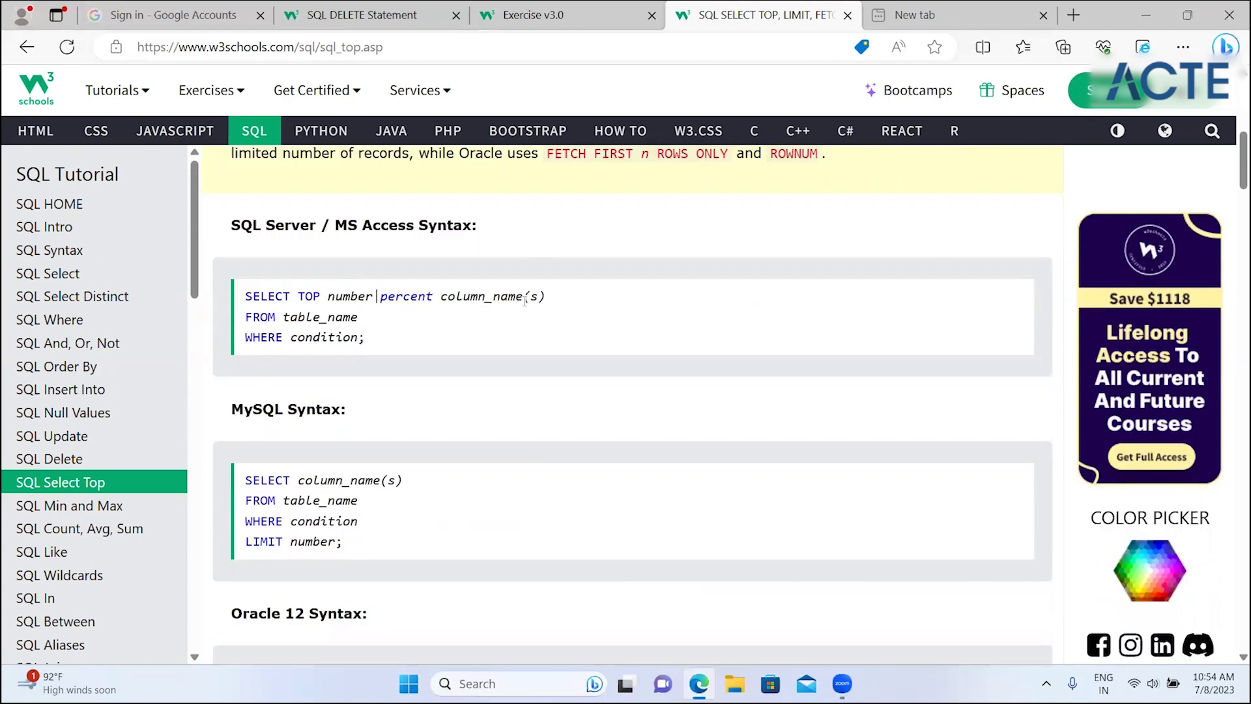
scroll(526, 301, down, 1)
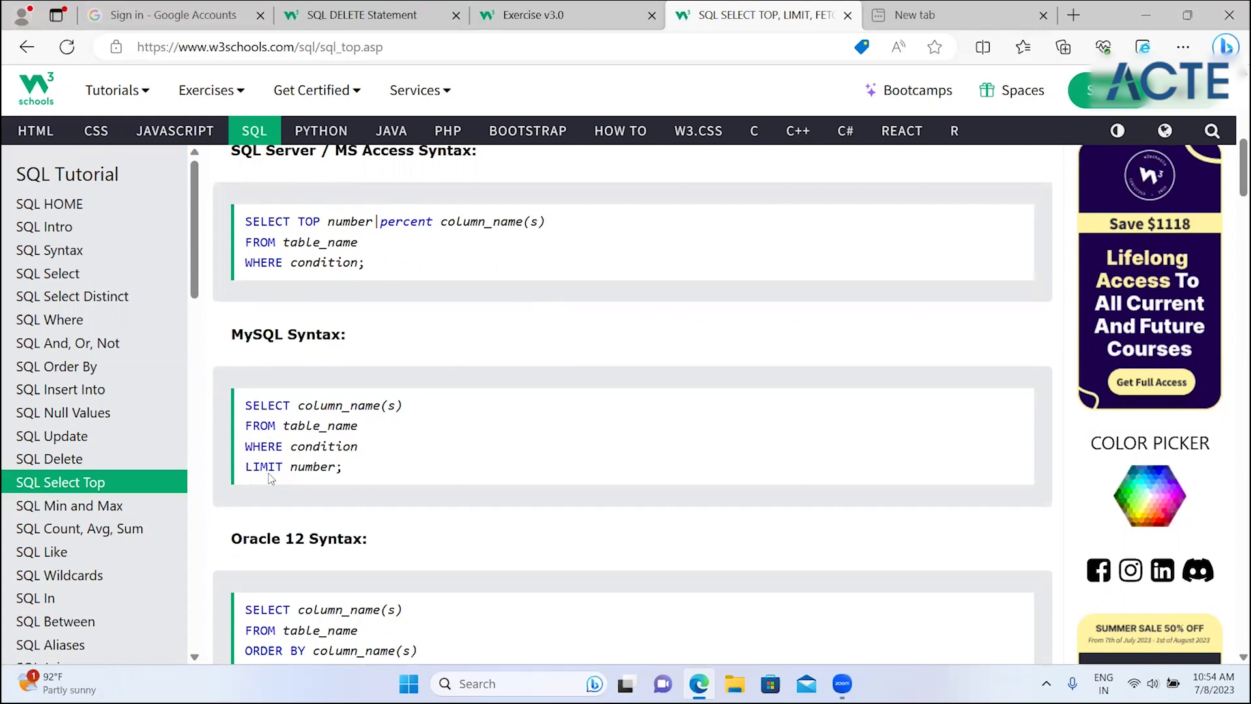
scroll(351, 477, down, 2)
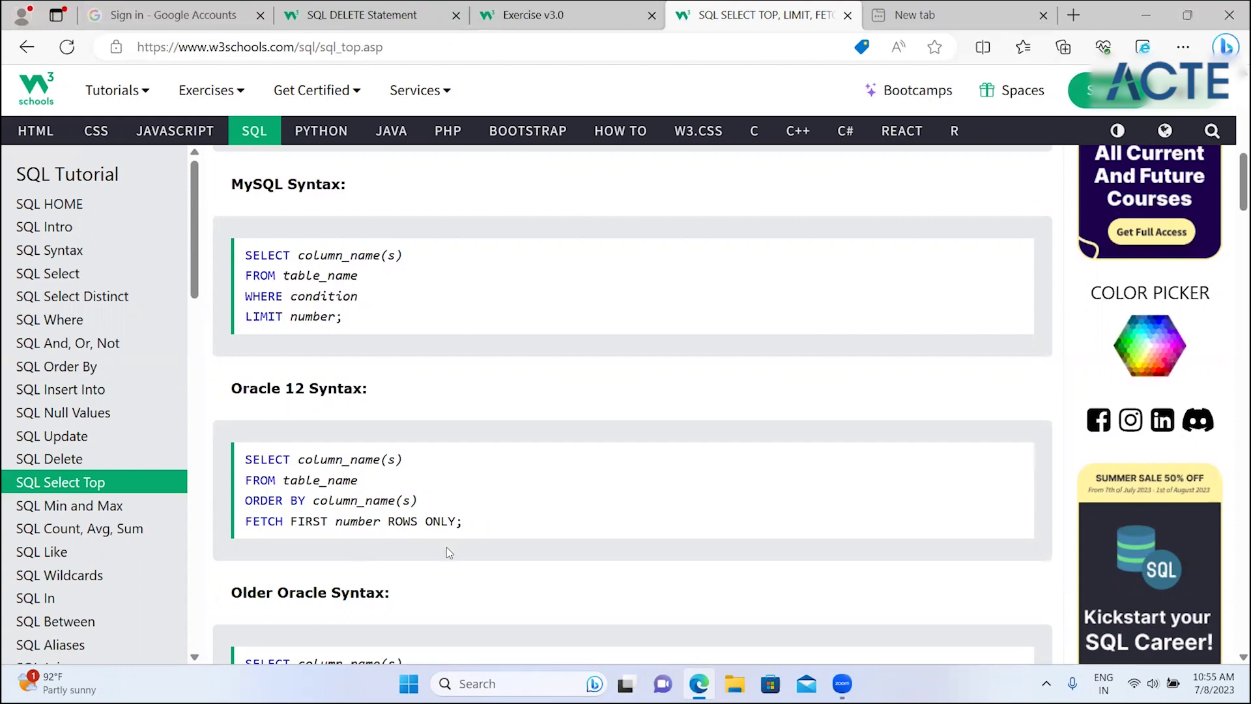
mouse_move(253, 521)
mouse_down()
mouse_move(521, 510)
mouse_move(465, 531)
mouse_up()
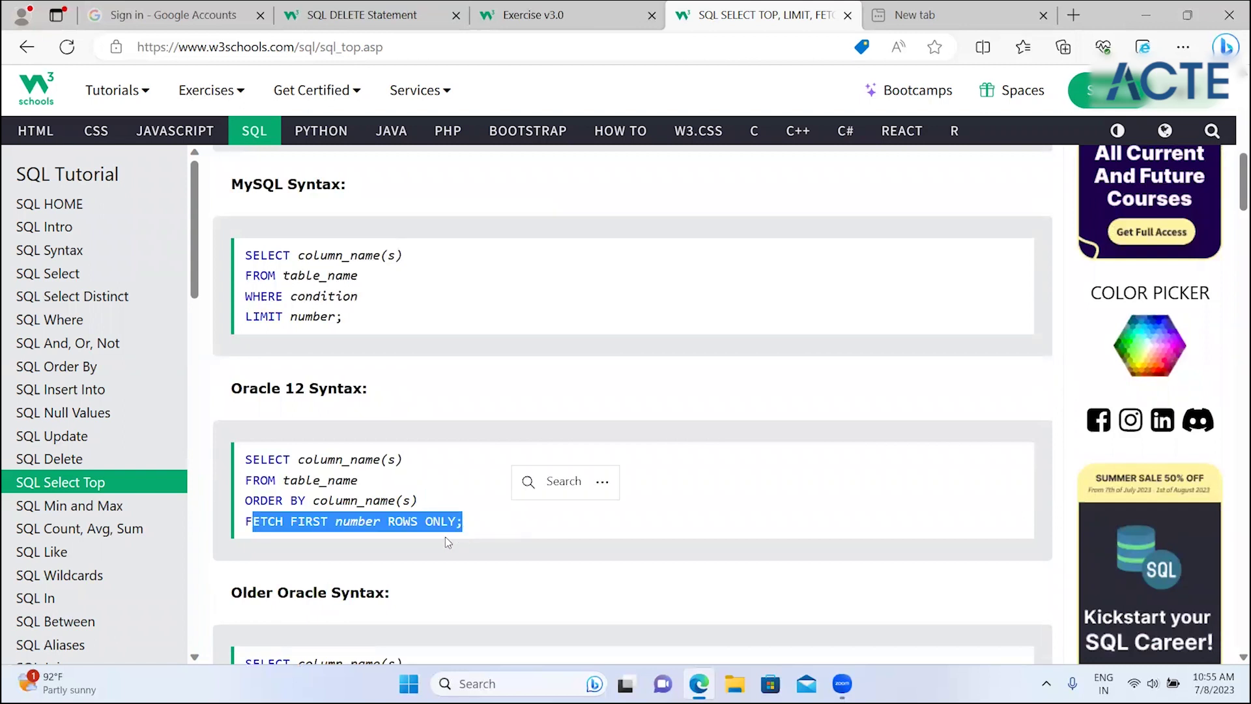
scroll(445, 542, down, 2)
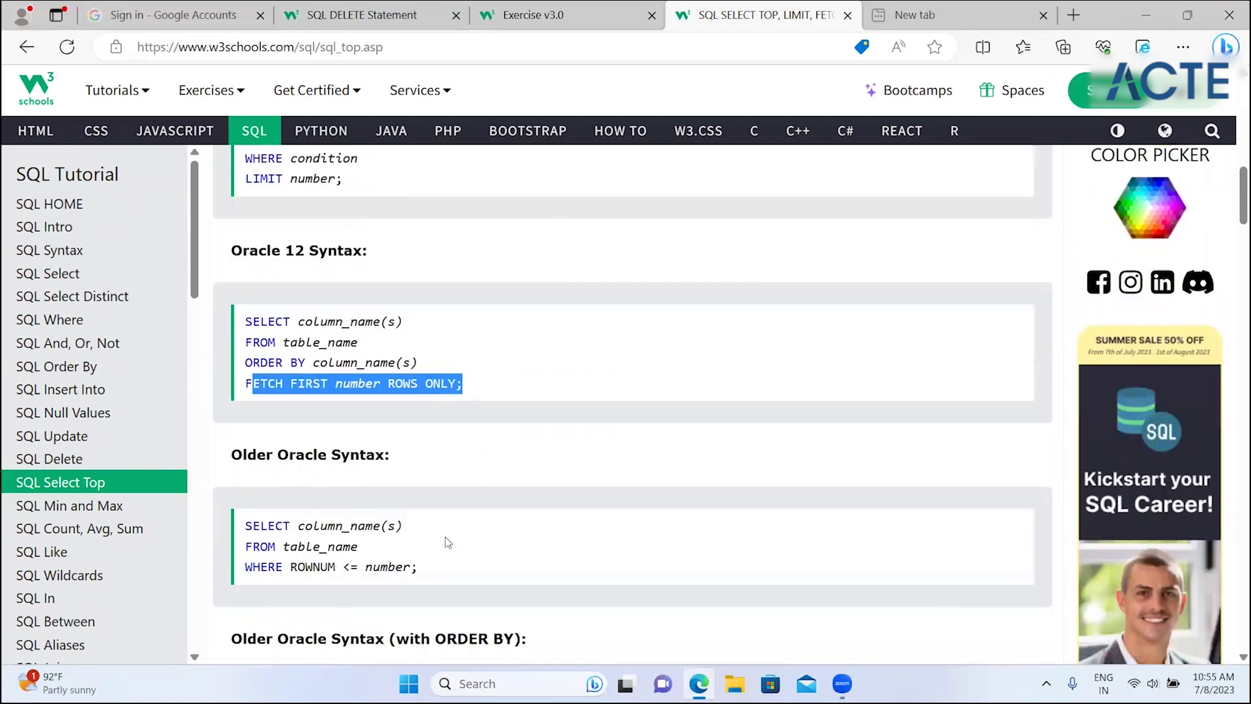
drag(254, 482, 403, 482)
click(388, 548)
scroll(388, 549, down, 1)
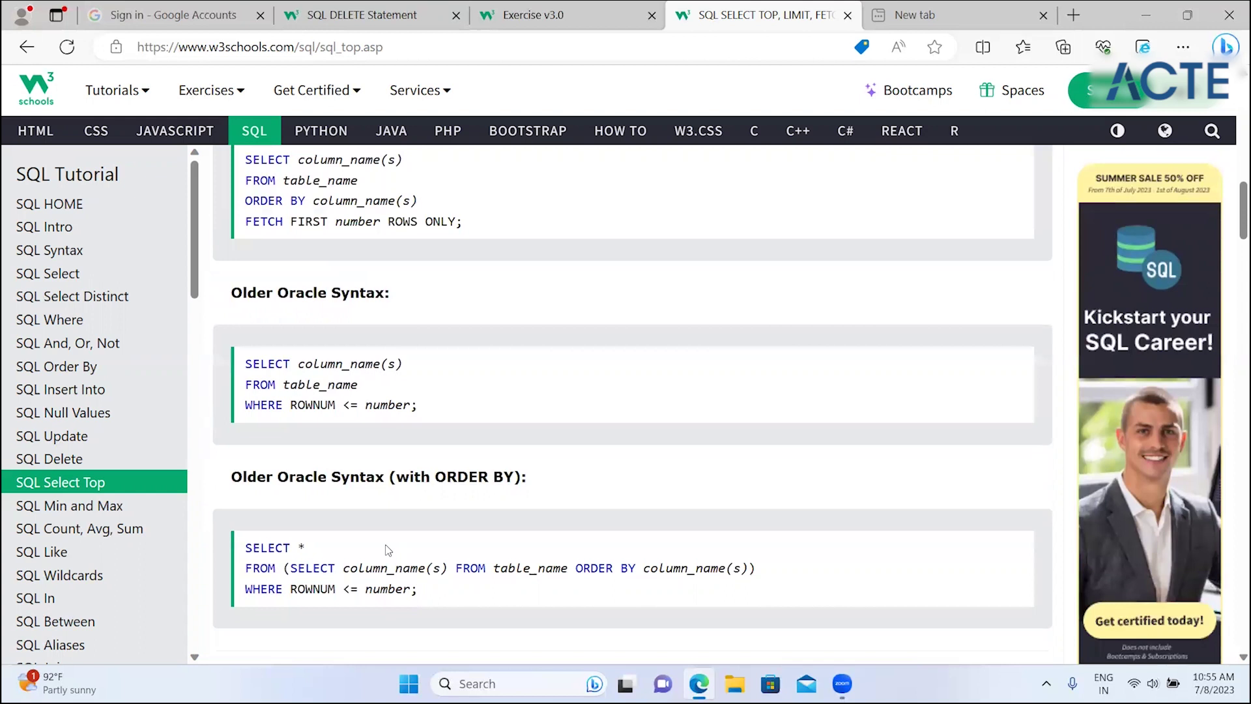
drag(299, 568, 590, 588)
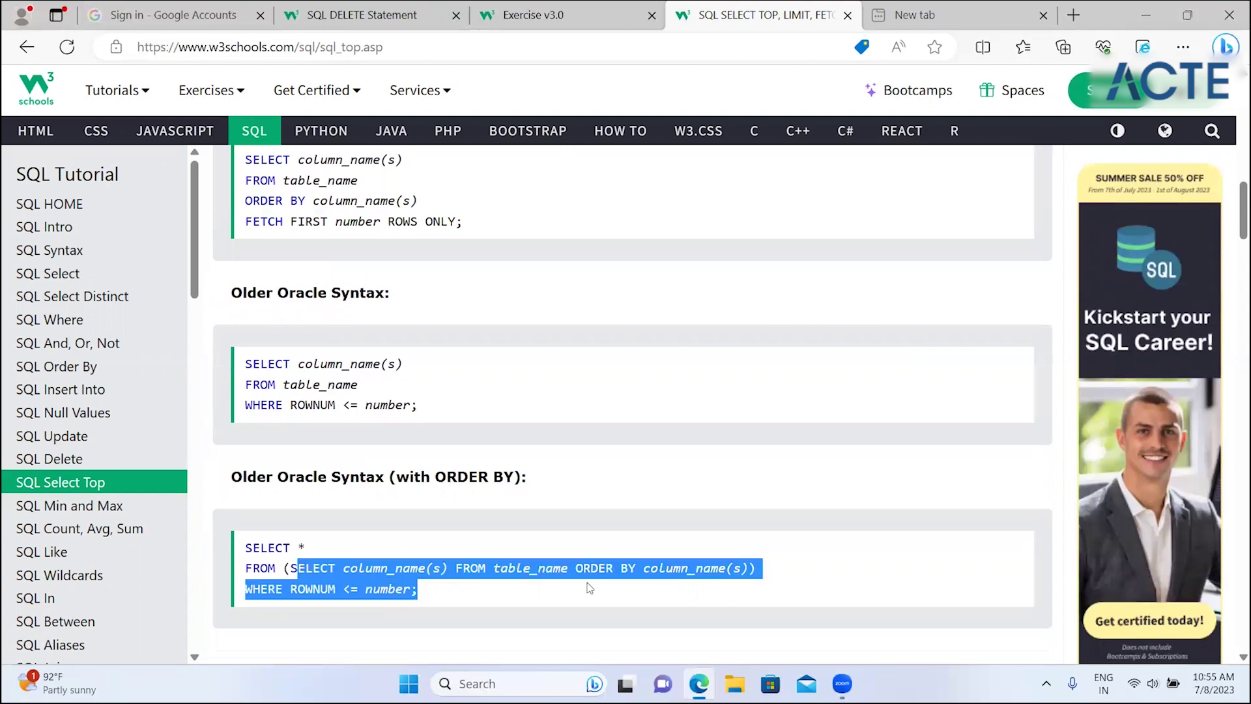
click(615, 515)
- Scroll past the remaining syntax blocks down to the Demo Database Customers table
scroll(616, 516, up, 3)
scroll(615, 516, up, 4)
scroll(615, 516, up, 3)
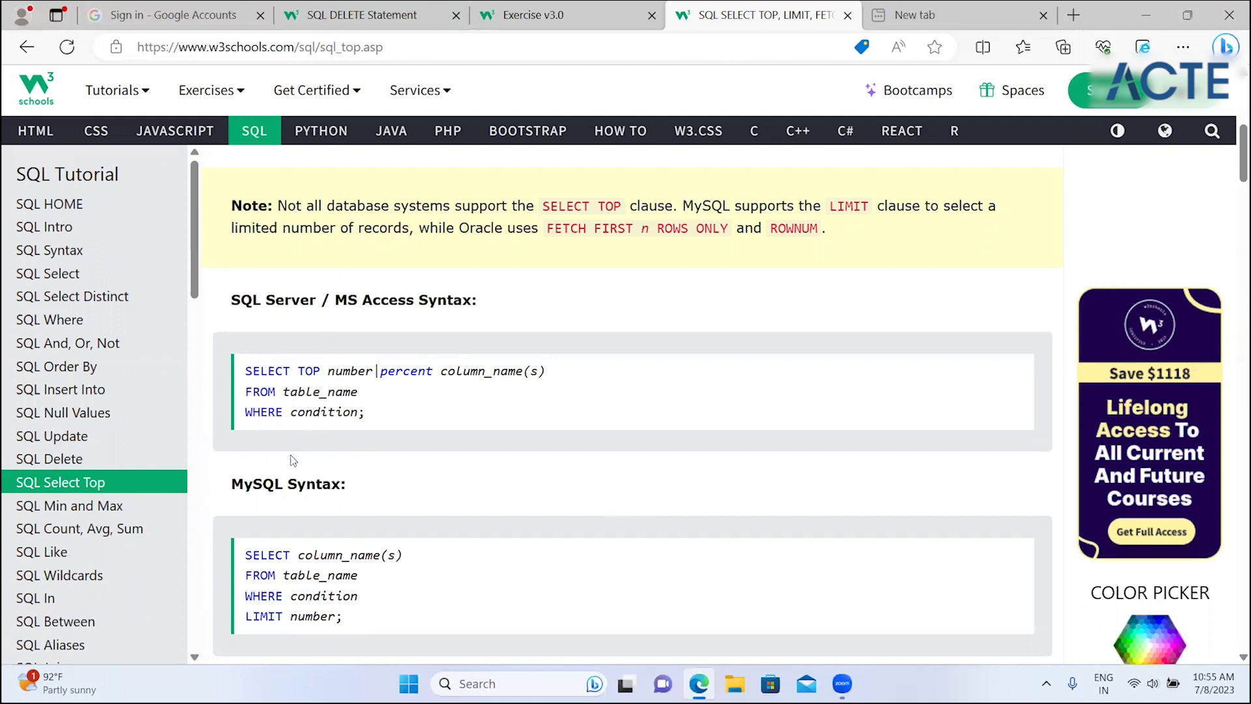
scroll(285, 478, down, 1)
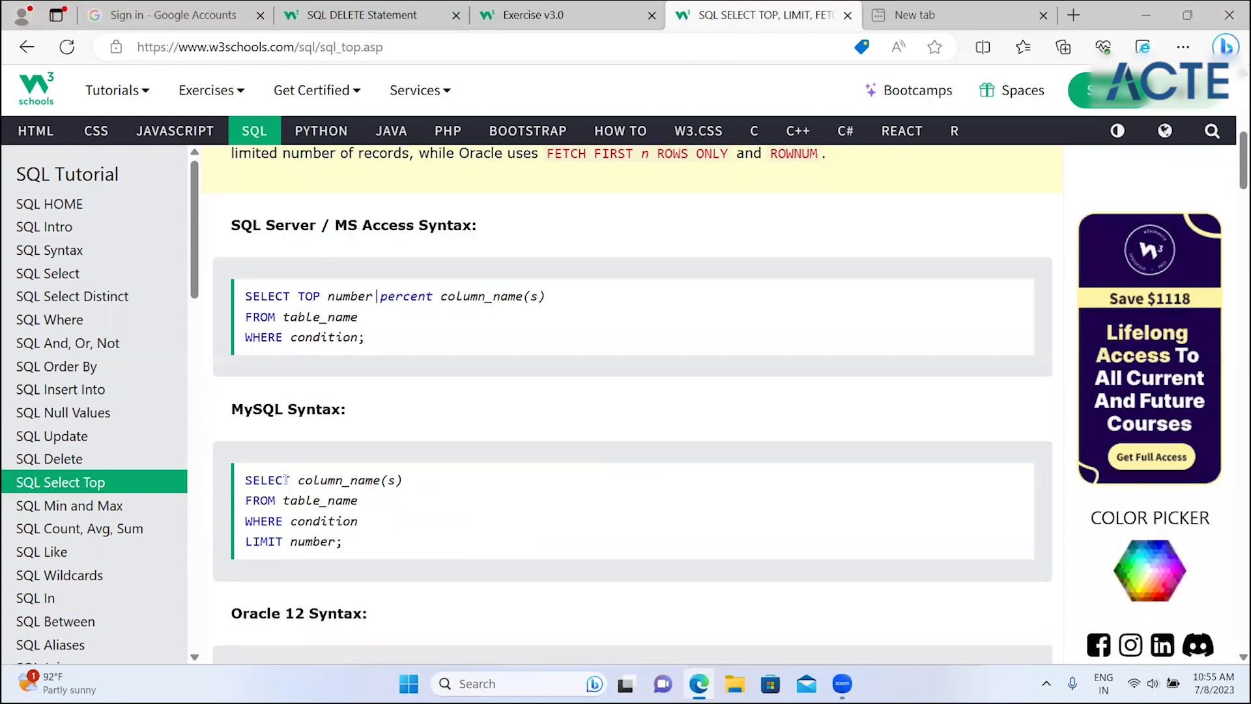
scroll(287, 483, down, 3)
scroll(287, 484, down, 1)
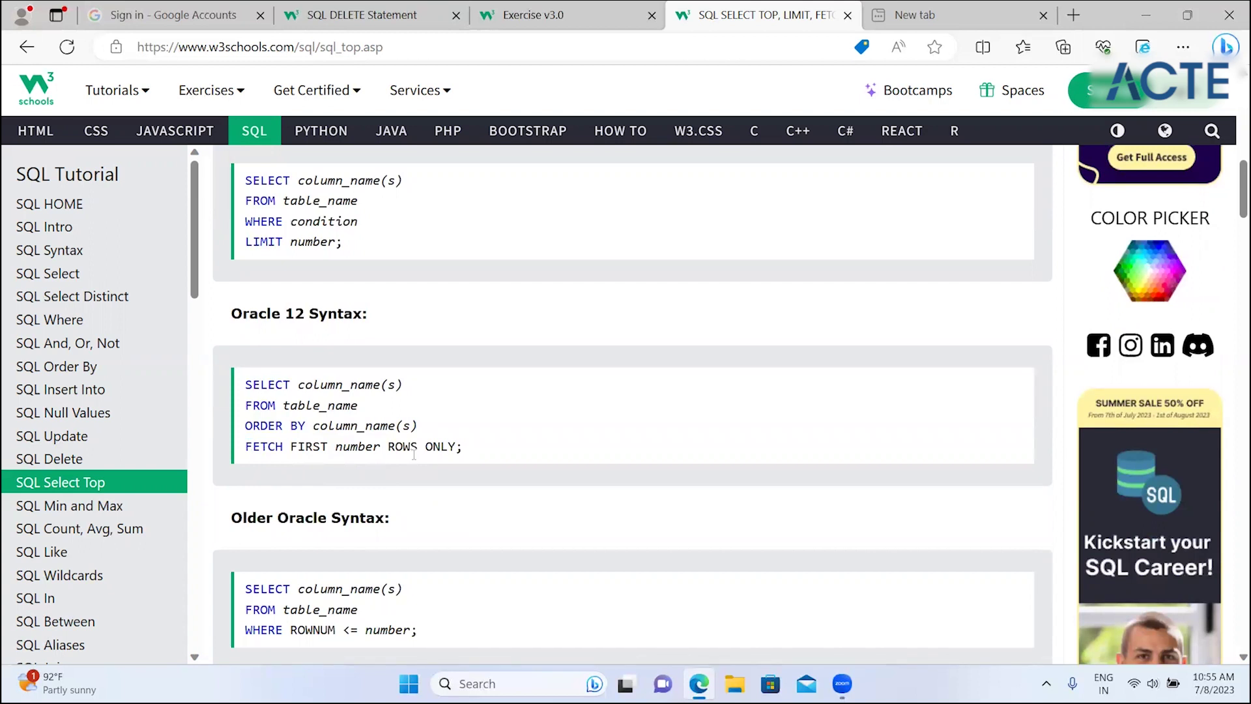
scroll(414, 454, down, 1)
scroll(414, 455, down, 2)
scroll(414, 454, down, 1)
scroll(414, 454, down, 2)
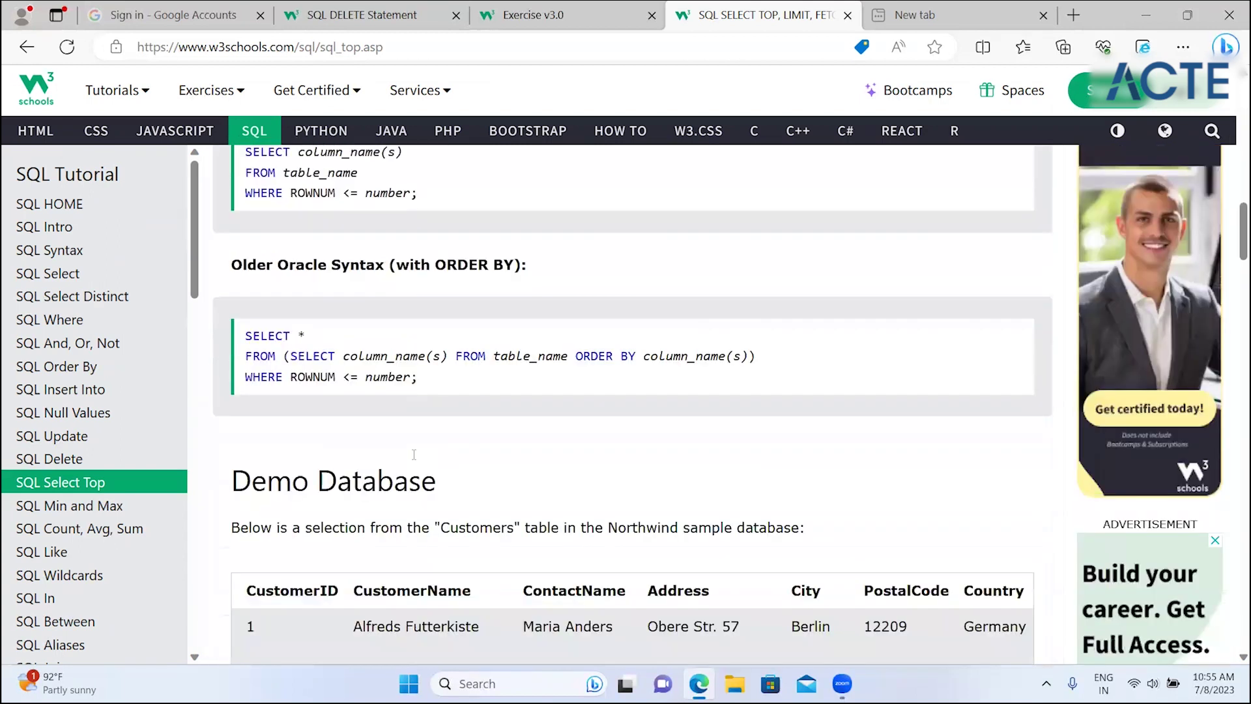
scroll(414, 454, down, 2)
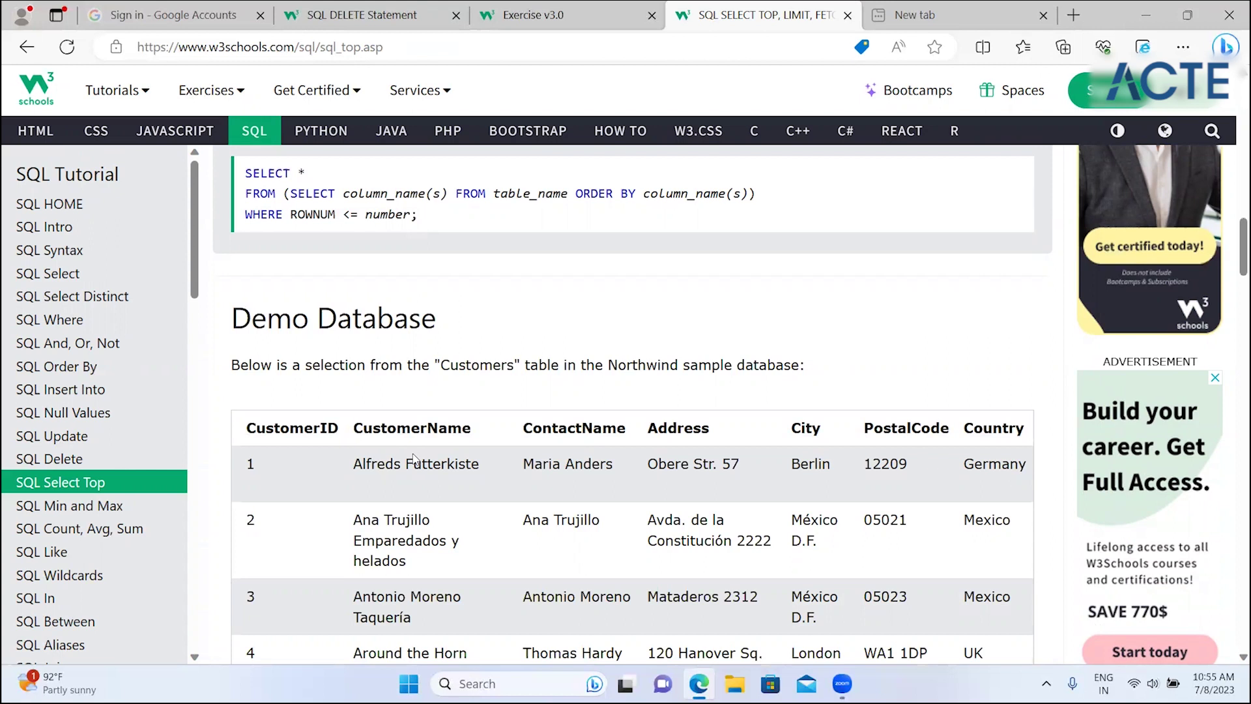
- Scroll past the Demo Database and highlight the first example's description and 'TOP 3 * FROM'
scroll(413, 458, down, 1)
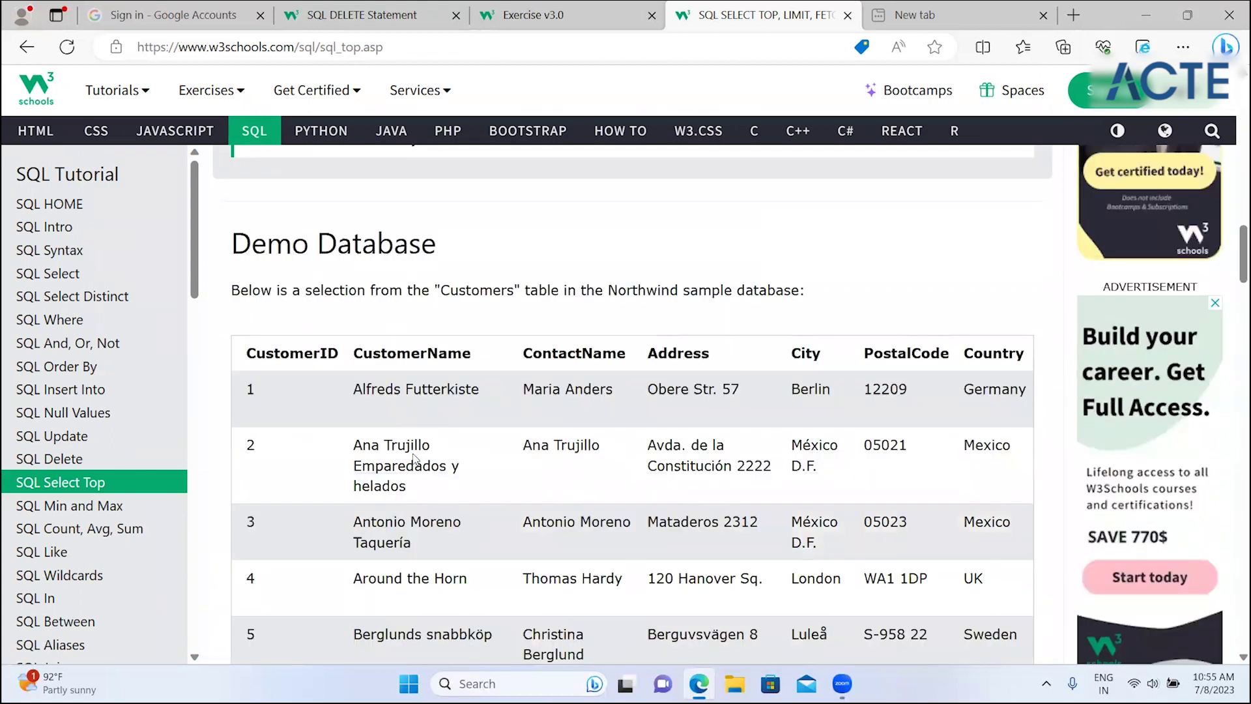
scroll(413, 458, down, 1)
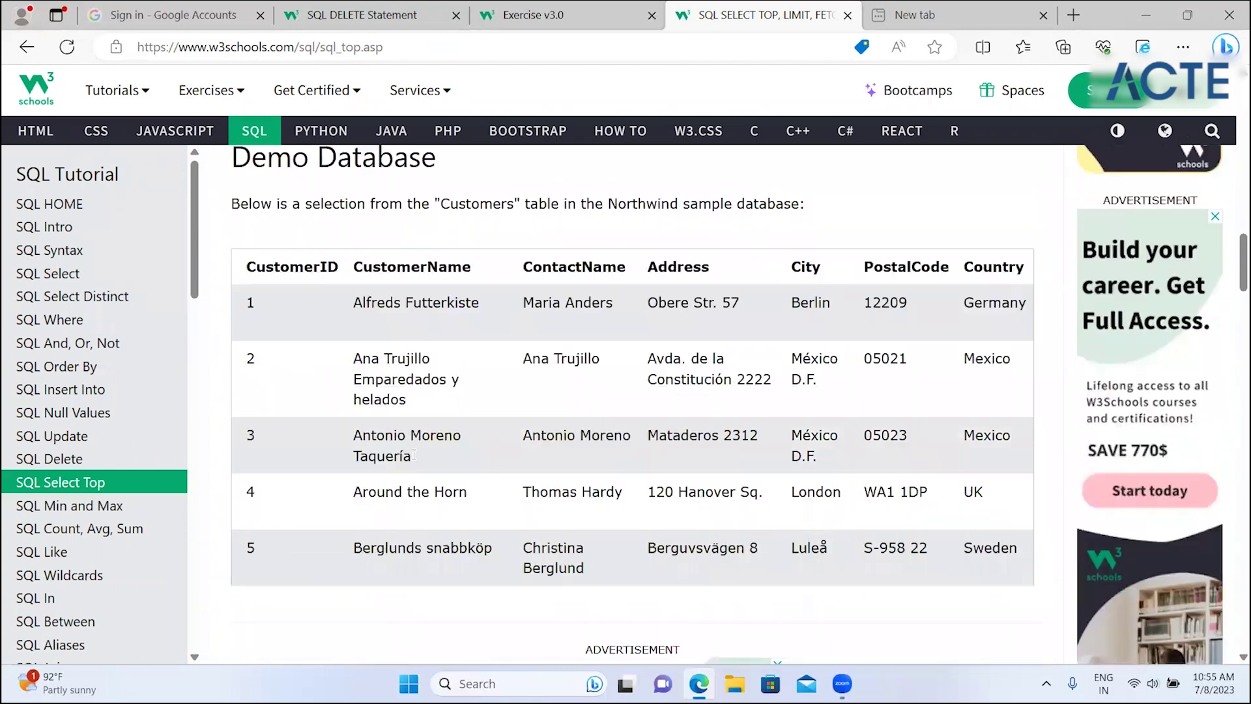
scroll(413, 458, down, 2)
scroll(413, 458, down, 4)
scroll(415, 459, down, 2)
scroll(415, 459, down, 2)
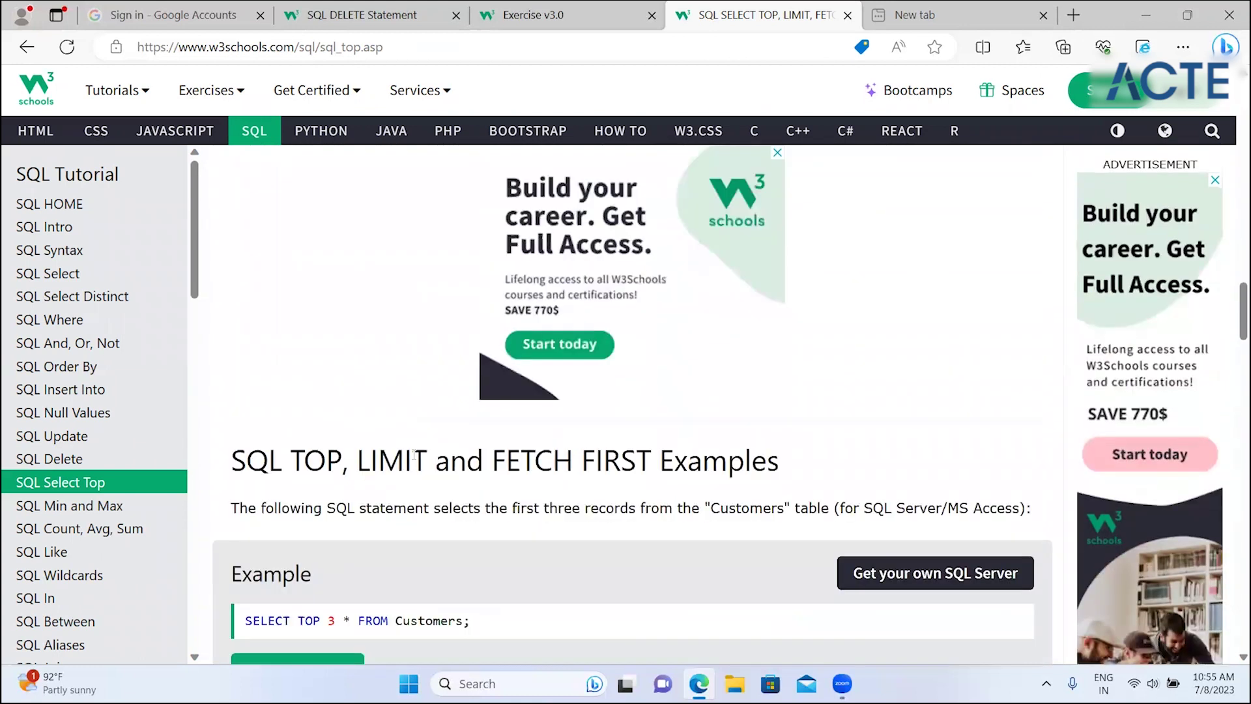
scroll(415, 459, down, 2)
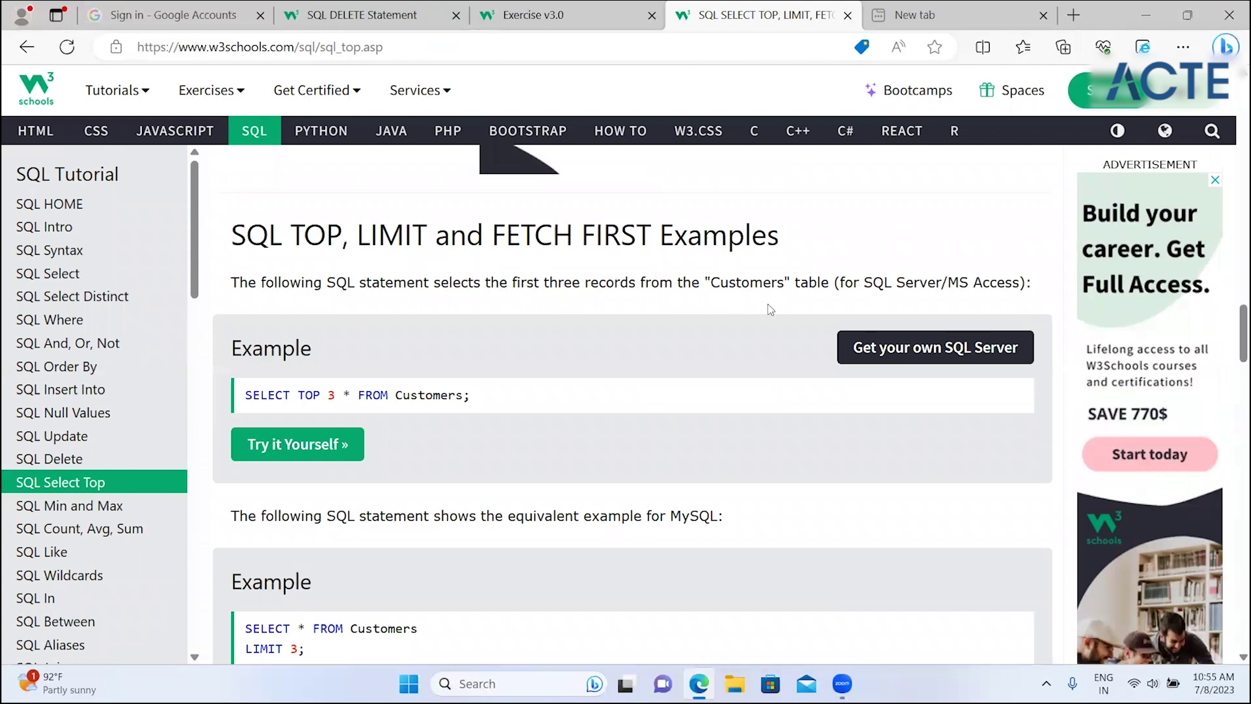
drag(547, 282, 313, 349)
click(287, 280)
drag(298, 395, 386, 395)
click(403, 510)
- Highlight LIMIT 3 in the MySQL example
scroll(402, 510, down, 1)
scroll(402, 510, down, 2)
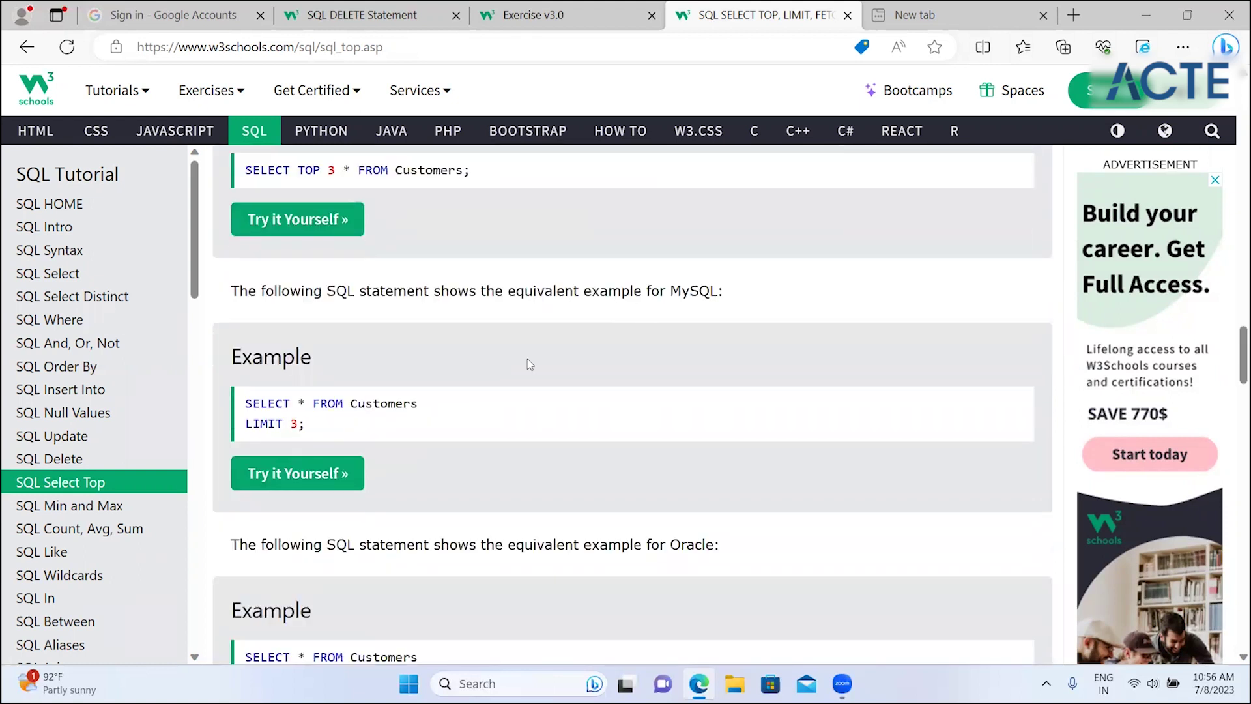
drag(293, 420, 248, 424)
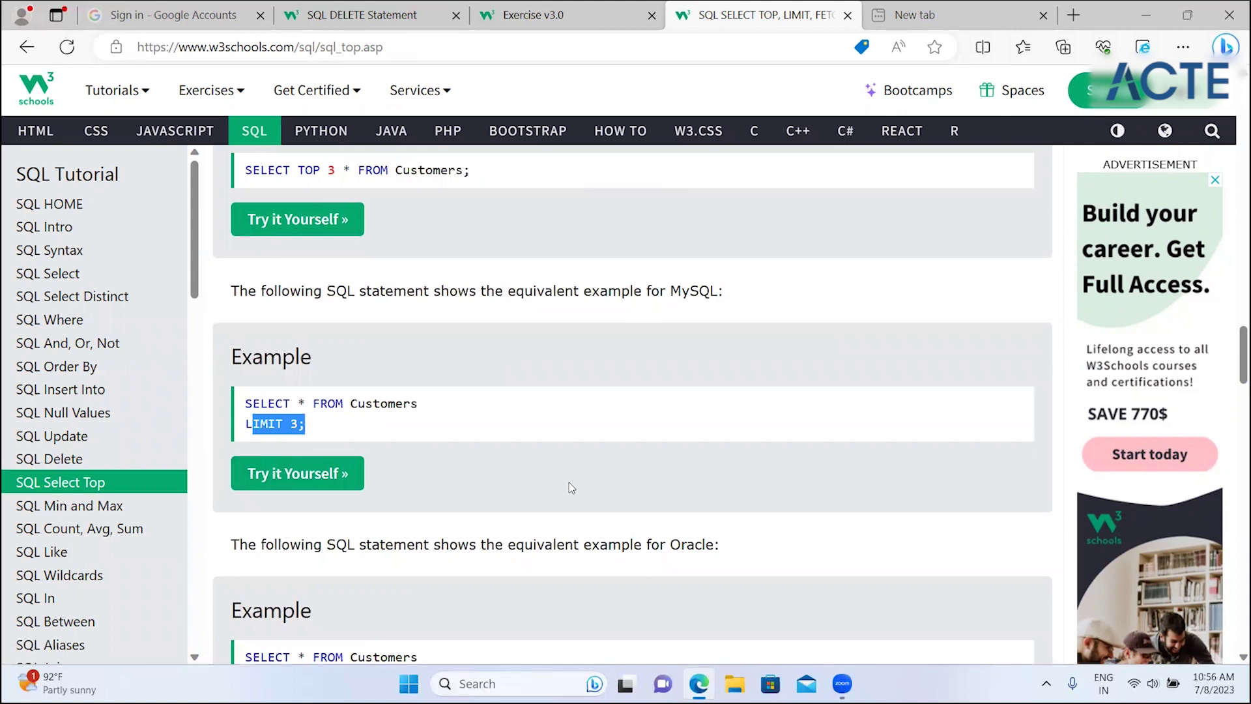
click(606, 545)
- Highlight FETCH FIRST 3 ROWS ONLY in the Oracle example and scroll to the TOP PERCENT example
scroll(606, 545, down, 3)
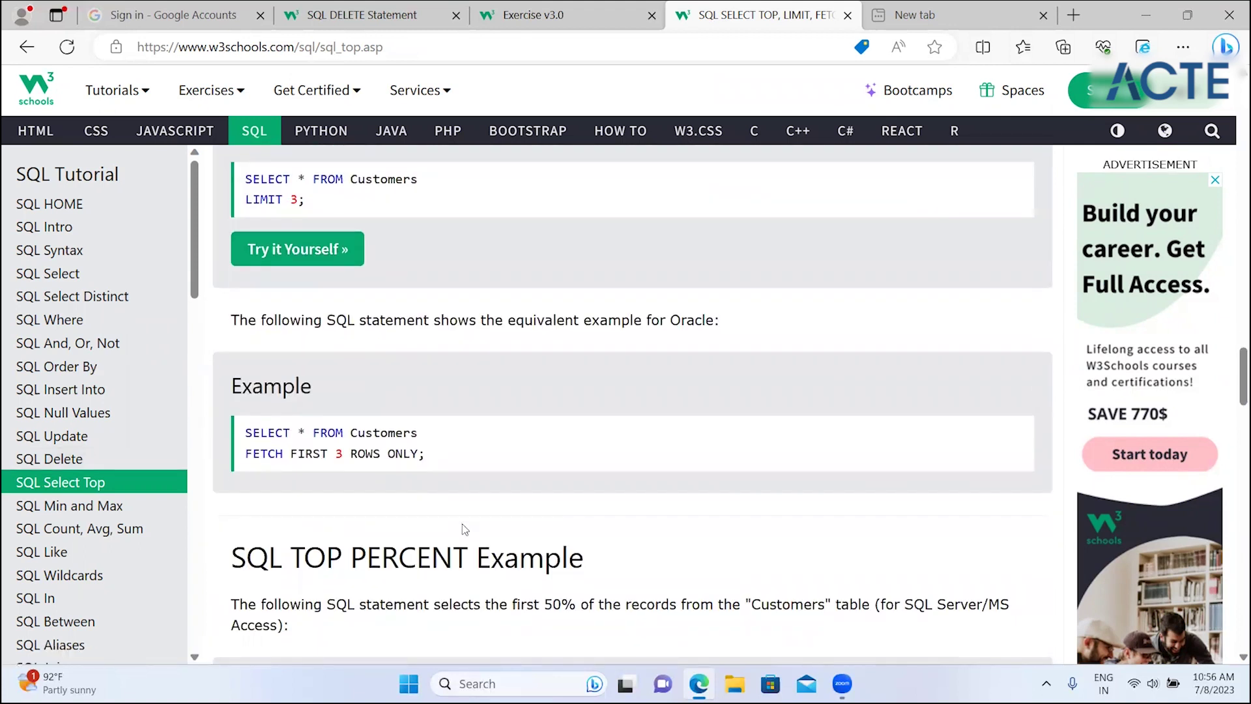
scroll(473, 522, down, 2)
scroll(463, 523, down, 1)
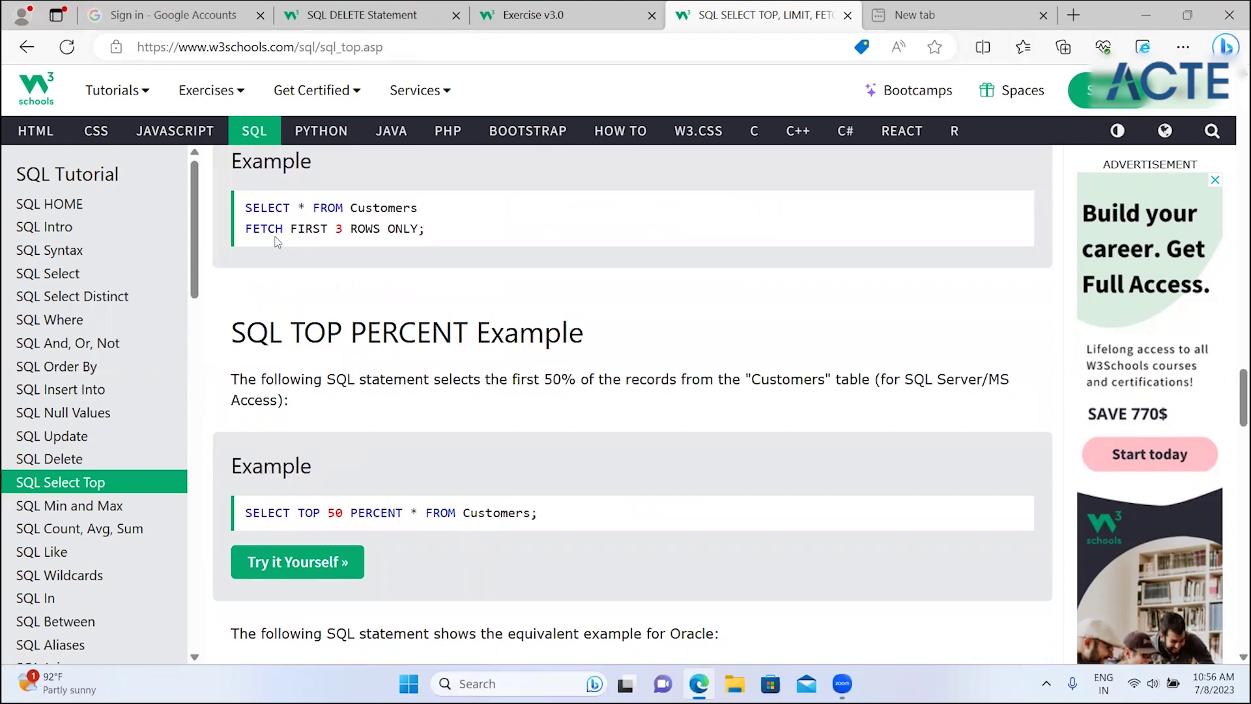
drag(276, 229, 411, 229)
click(420, 529)
scroll(420, 529, down, 2)
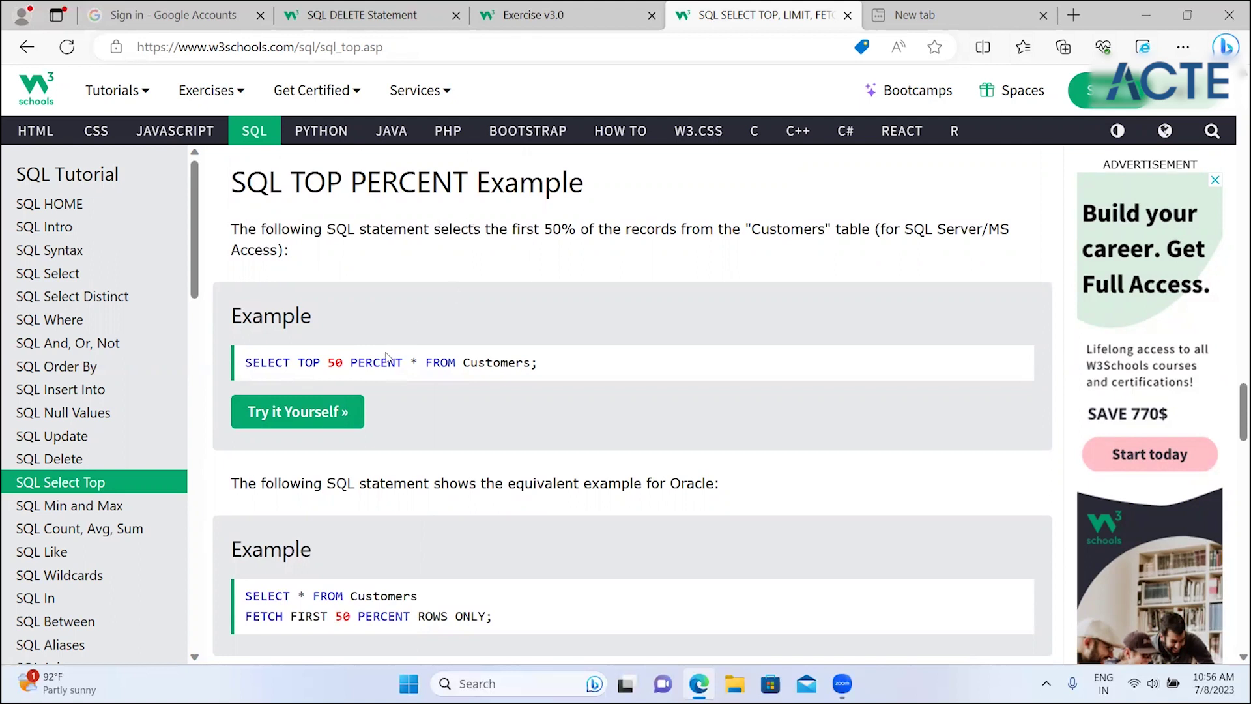
- Scroll through the ADD a WHERE CLAUSE examples and highlight the word MySQL
scroll(387, 352, down, 1)
scroll(387, 355, down, 2)
scroll(388, 358, down, 2)
scroll(389, 358, down, 1)
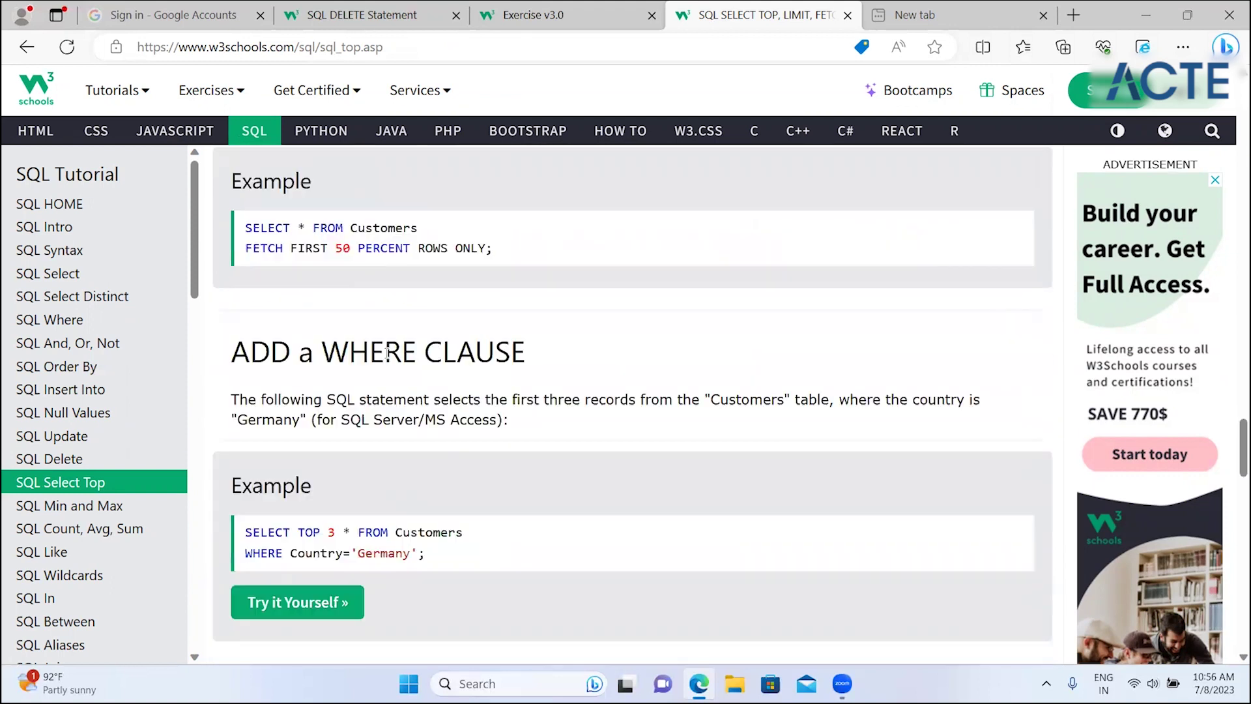
scroll(388, 357, down, 1)
scroll(388, 357, down, 1)
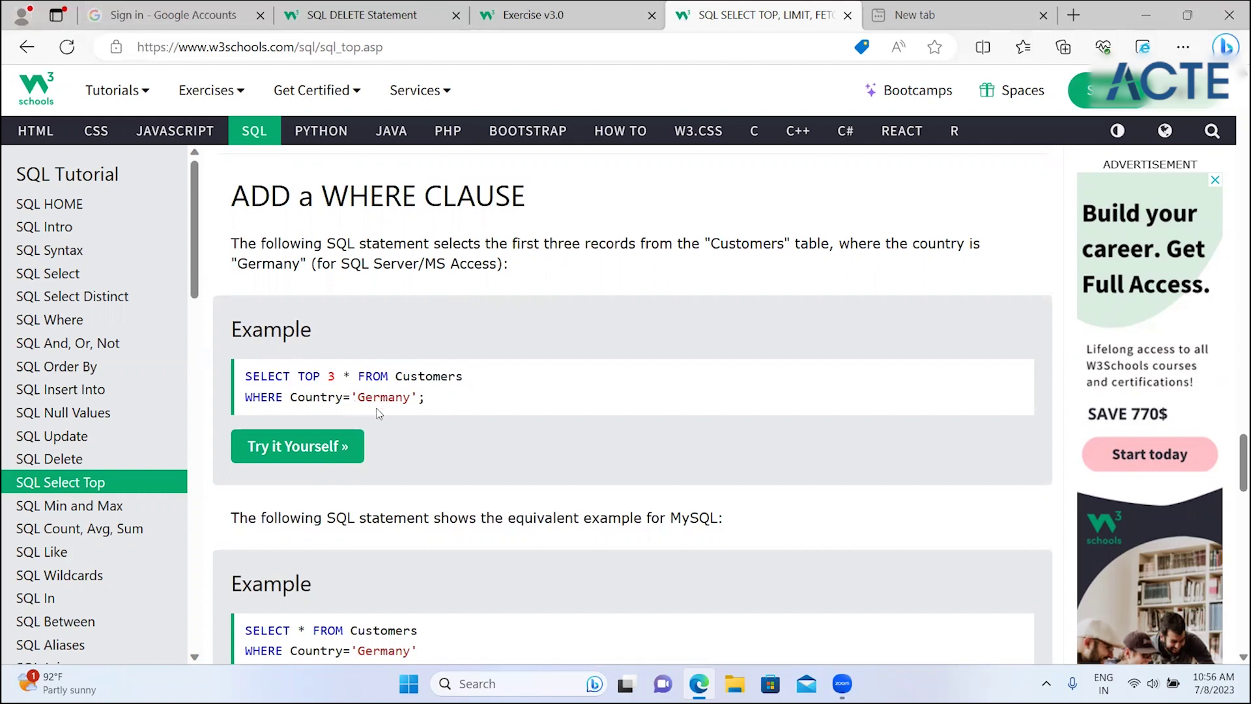
scroll(377, 414, down, 5)
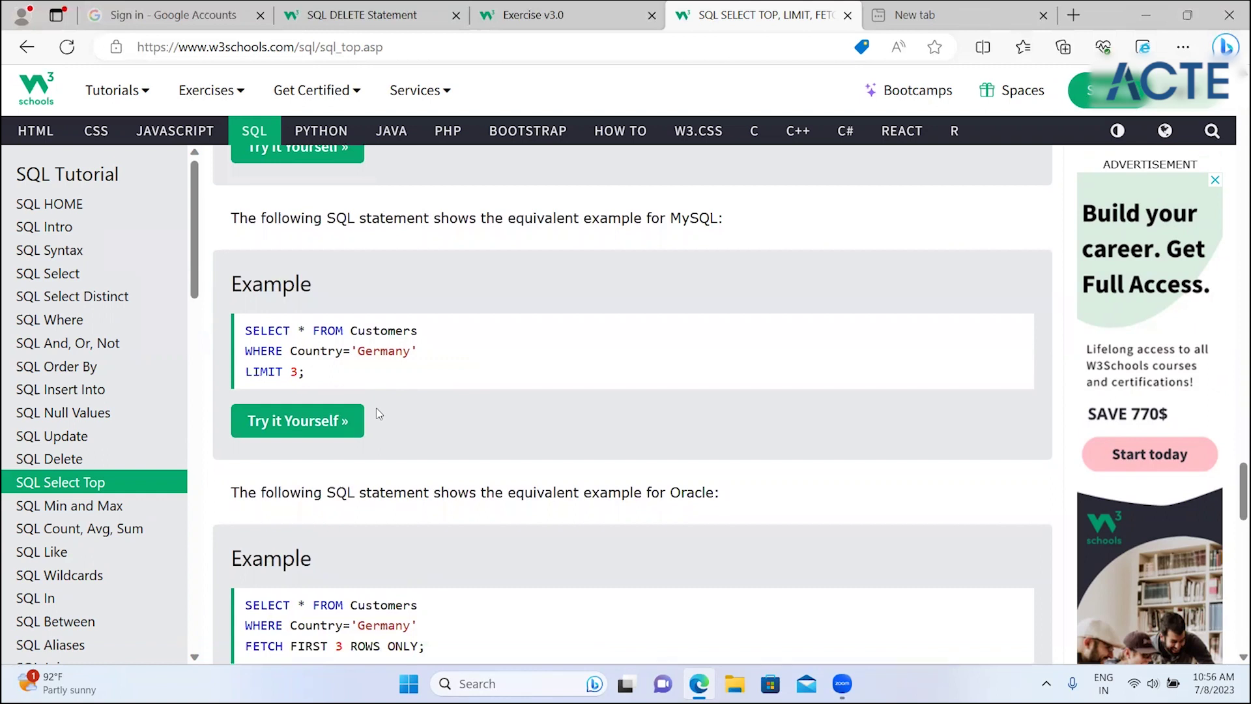
scroll(376, 408, up, 5)
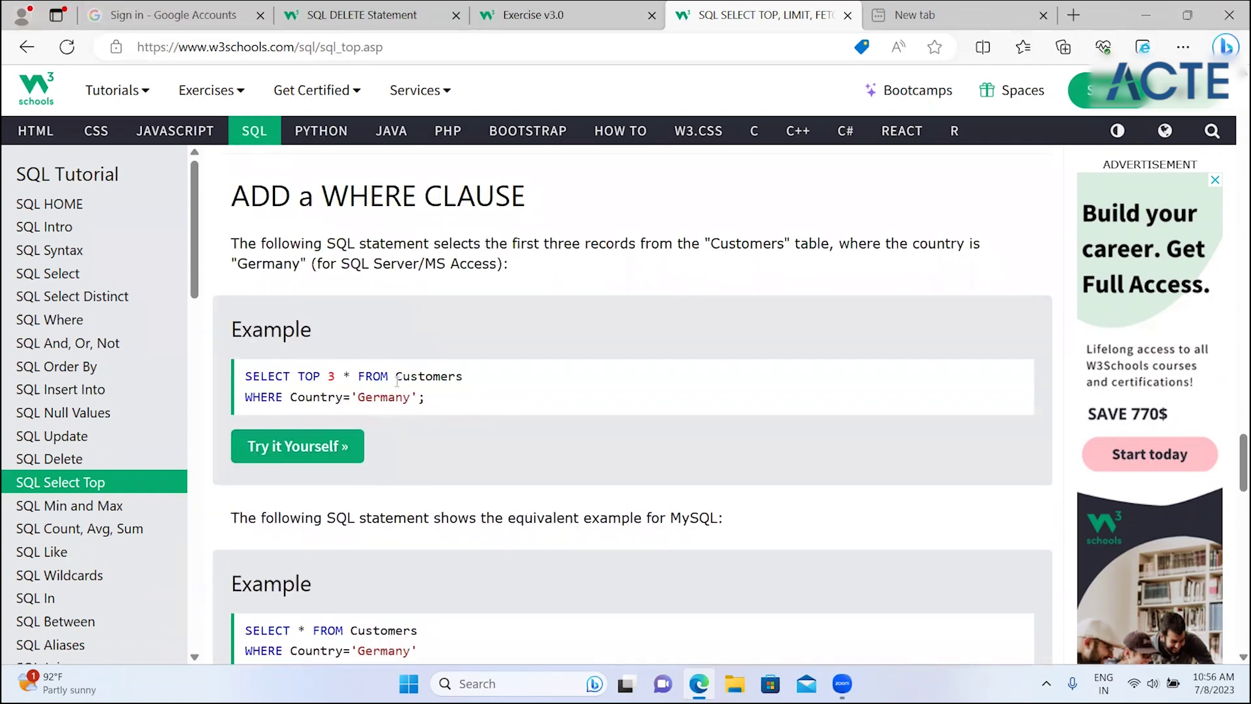
double_click(697, 521)
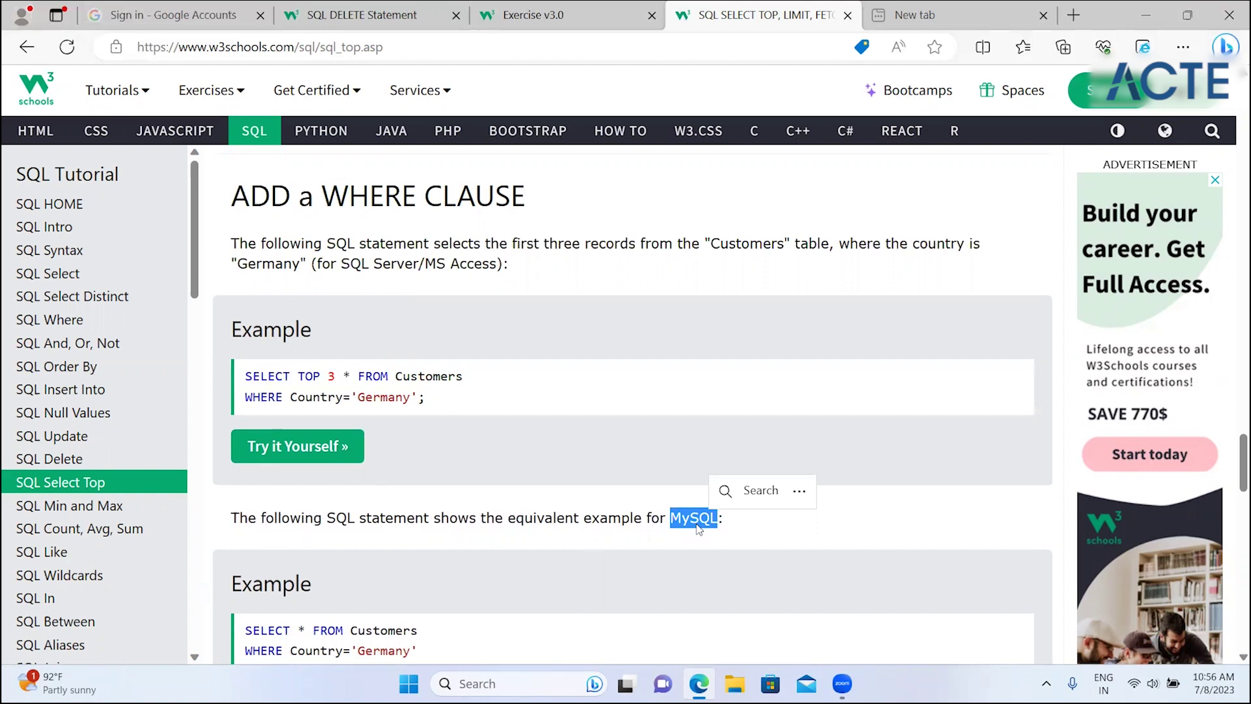
click(595, 549)
- Finish the WHERE-clause examples and go to the SQL Min and Max lesson
scroll(596, 549, down, 3)
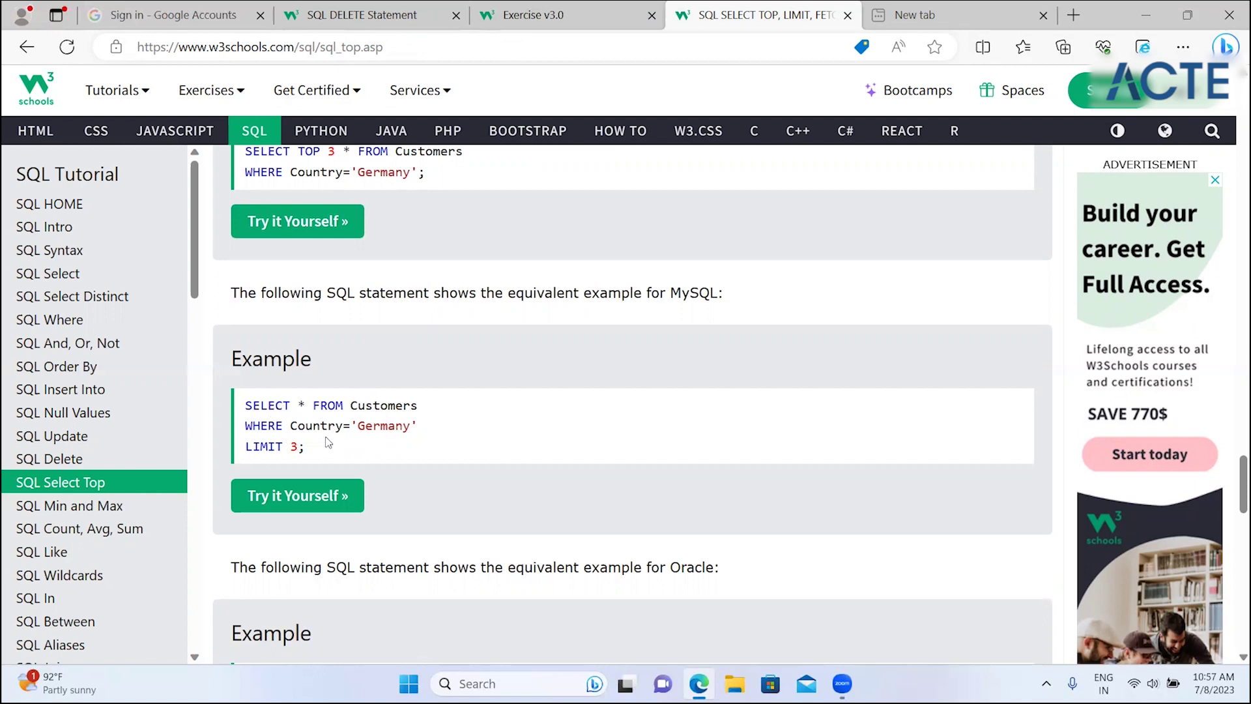
scroll(458, 531, down, 2)
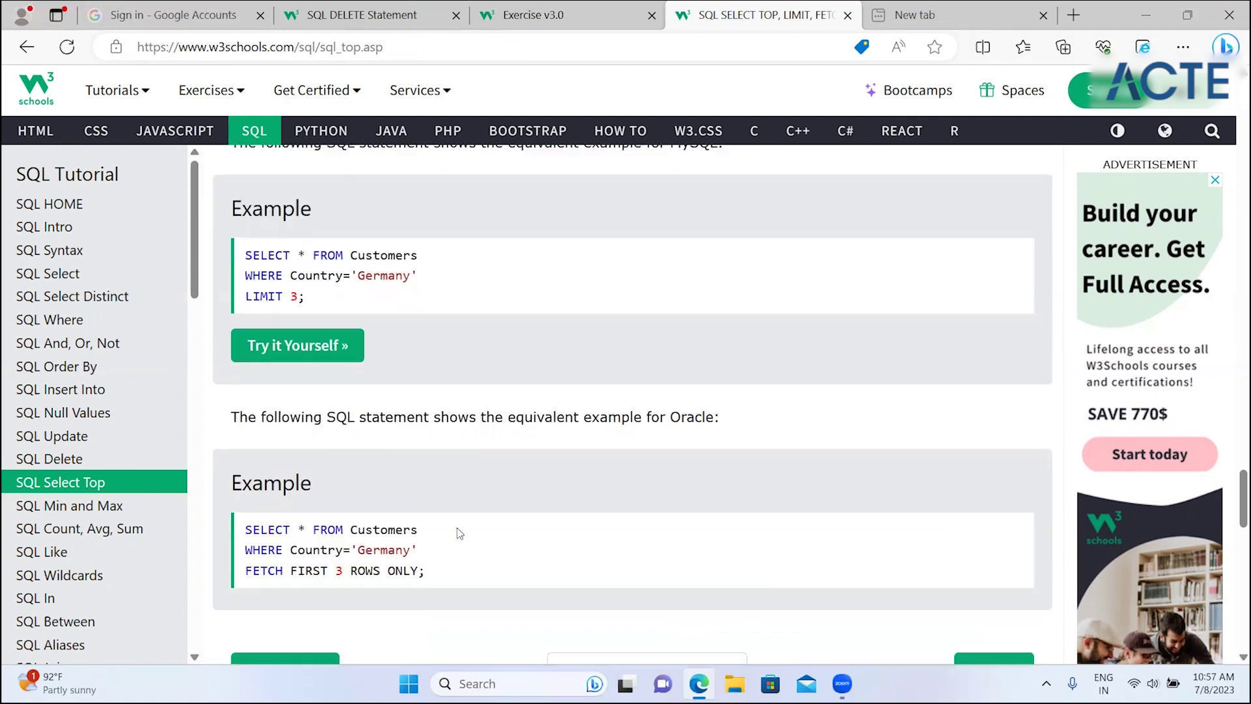
scroll(459, 533, down, 2)
scroll(459, 533, down, 2)
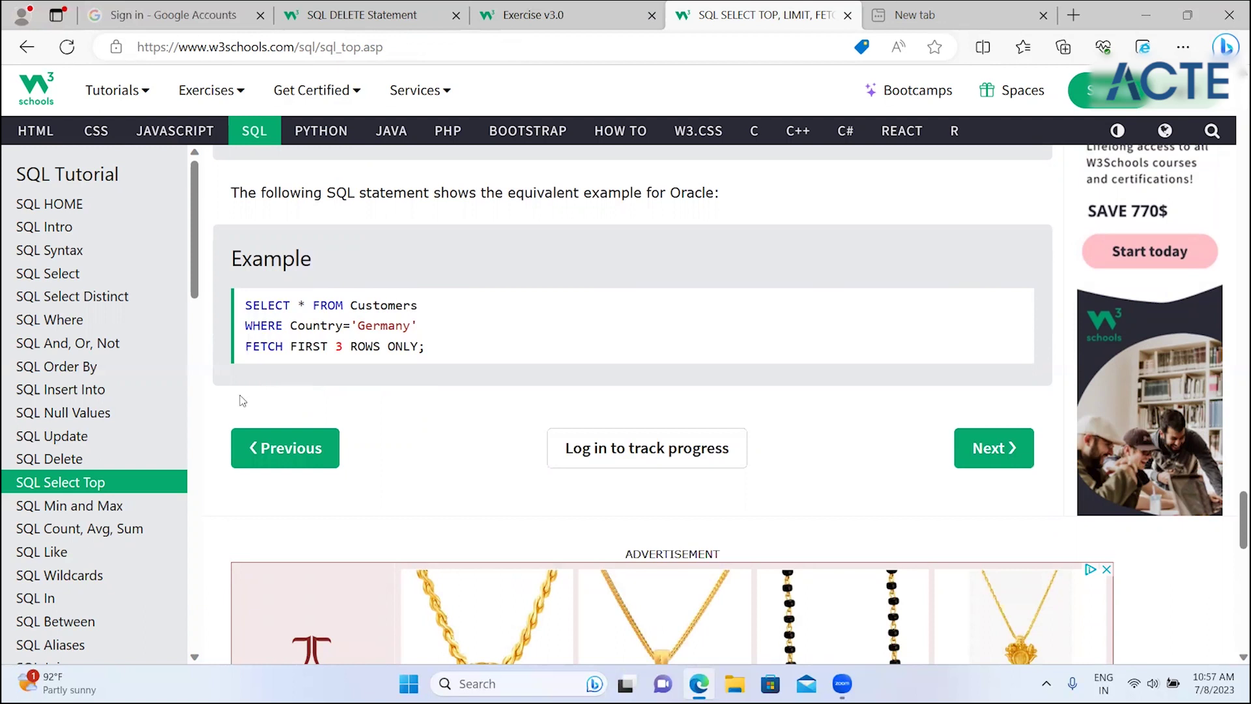
click(87, 515)
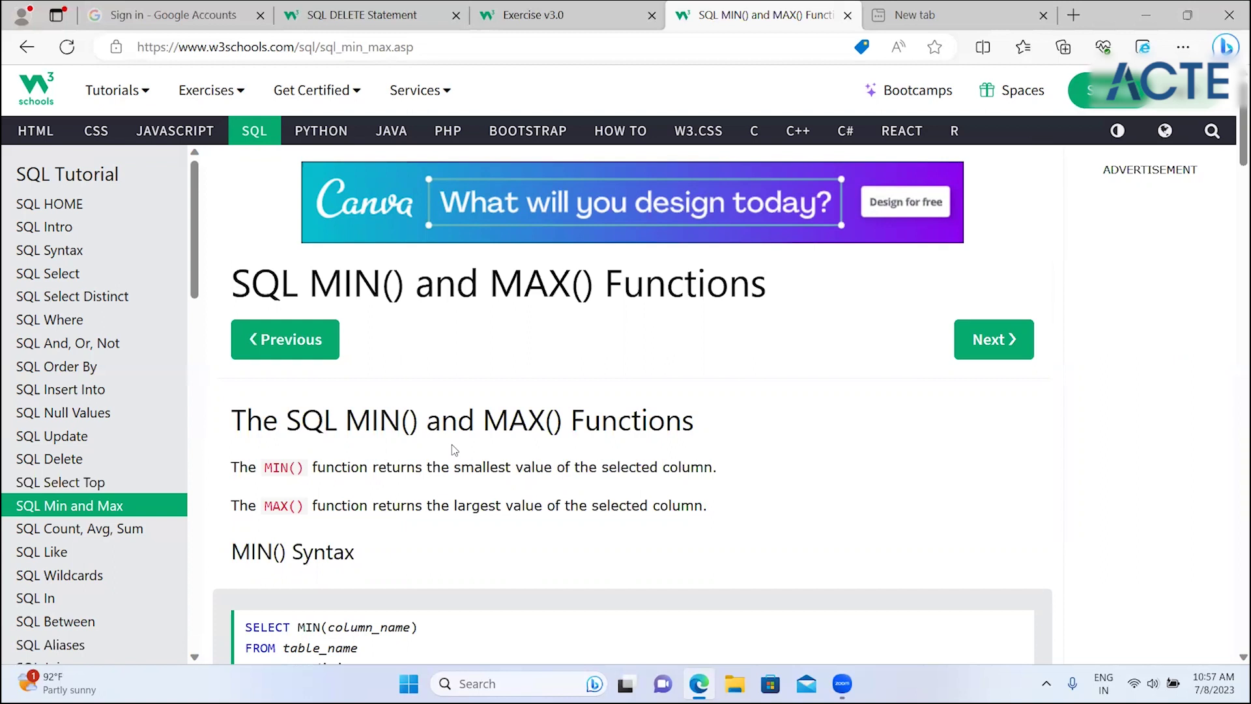
- Read through the MIN() syntax, briefly highlighting it, and the demo Products table
scroll(453, 448, down, 2)
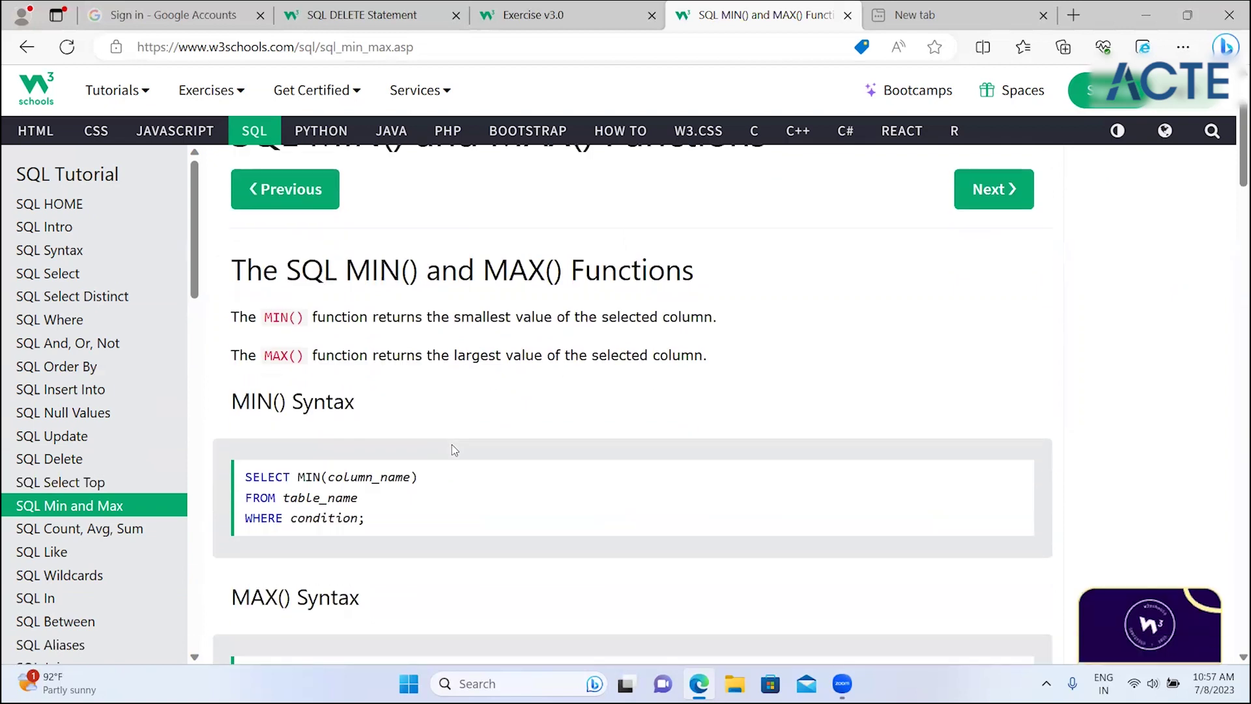
scroll(453, 448, down, 1)
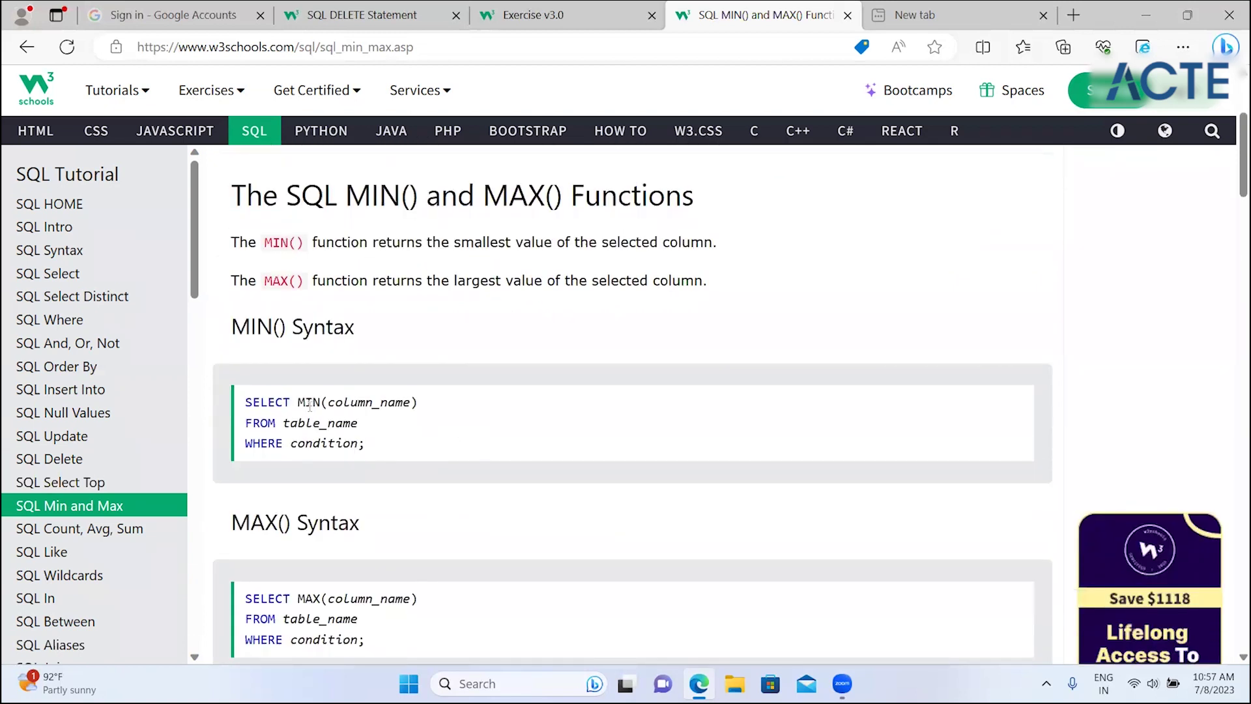
drag(252, 403, 394, 449)
click(380, 448)
scroll(339, 462, down, 2)
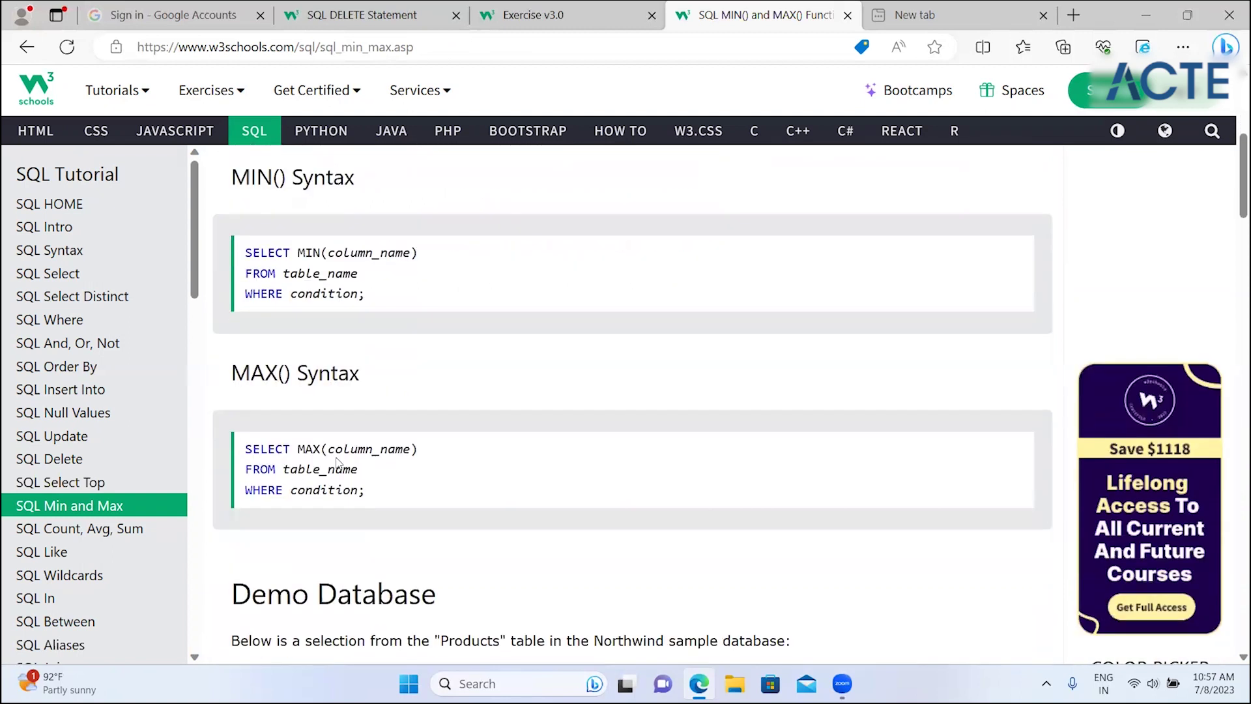
scroll(344, 479, down, 1)
scroll(344, 479, down, 2)
scroll(344, 479, down, 2)
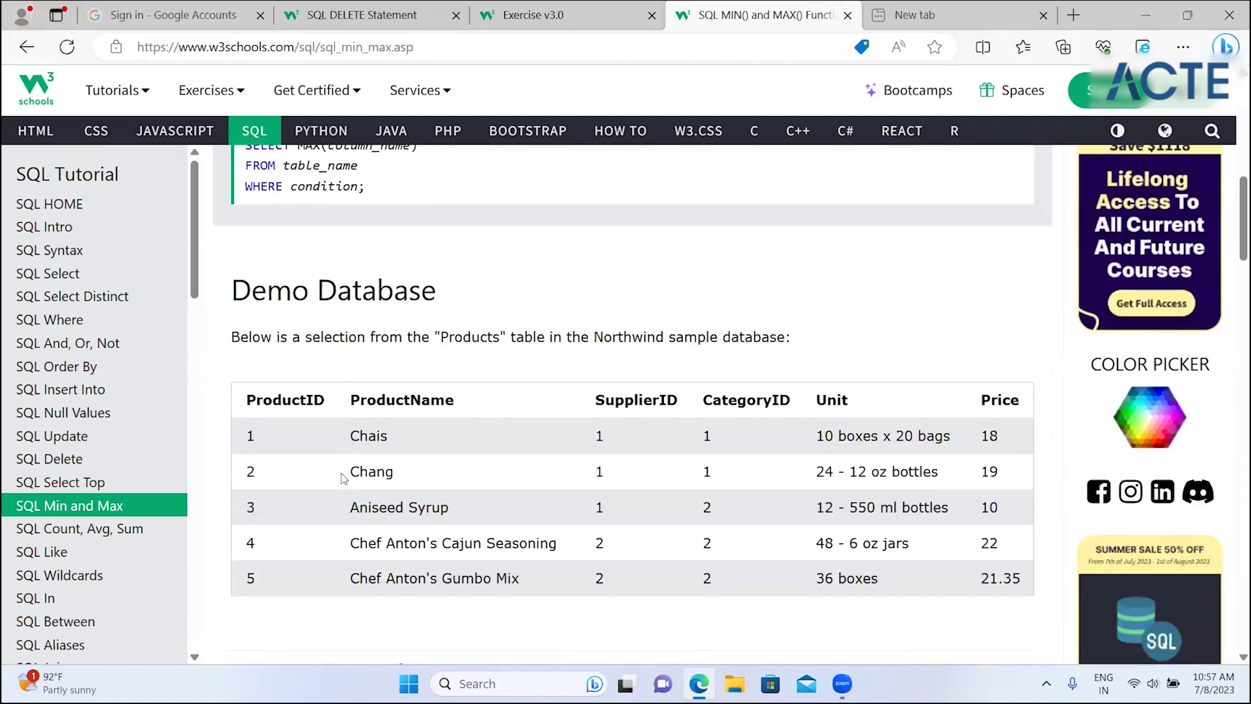
scroll(344, 479, down, 2)
scroll(344, 478, down, 1)
scroll(344, 479, down, 3)
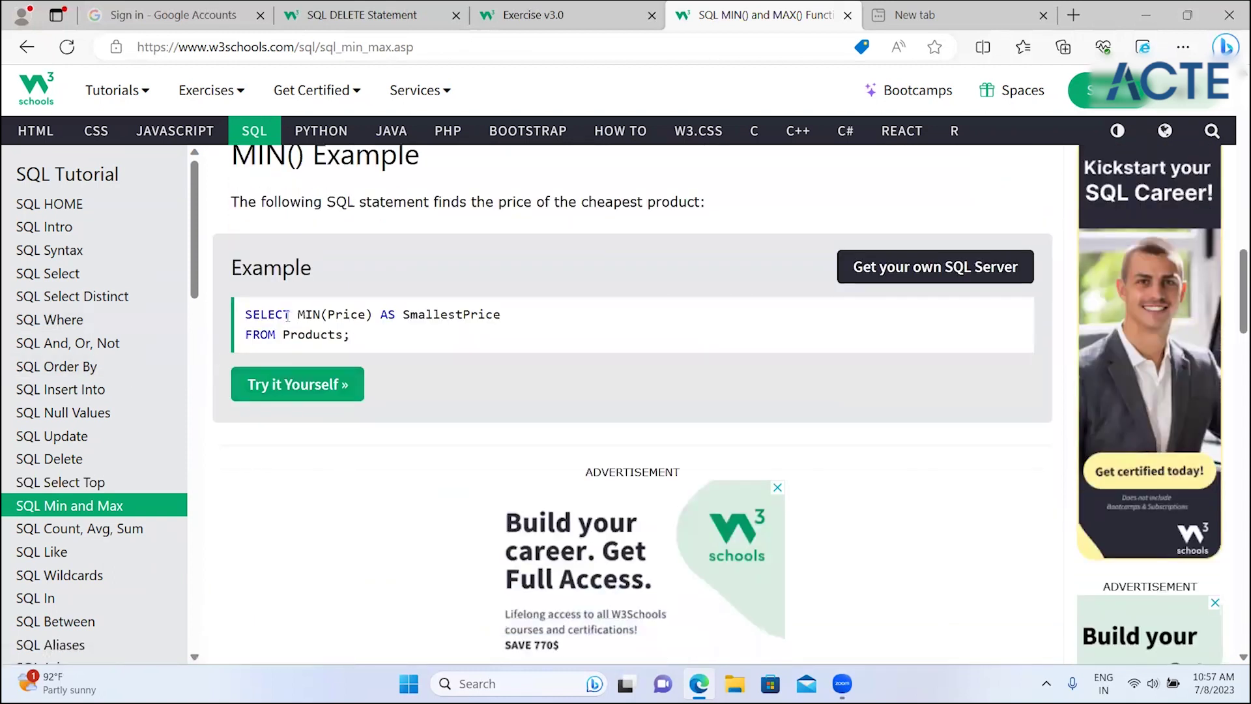
- Highlight the MIN() example query and its 'AS SmallestPrice' alias
mouse_move(261, 314)
mouse_down()
mouse_move(387, 321)
mouse_move(465, 344)
mouse_up()
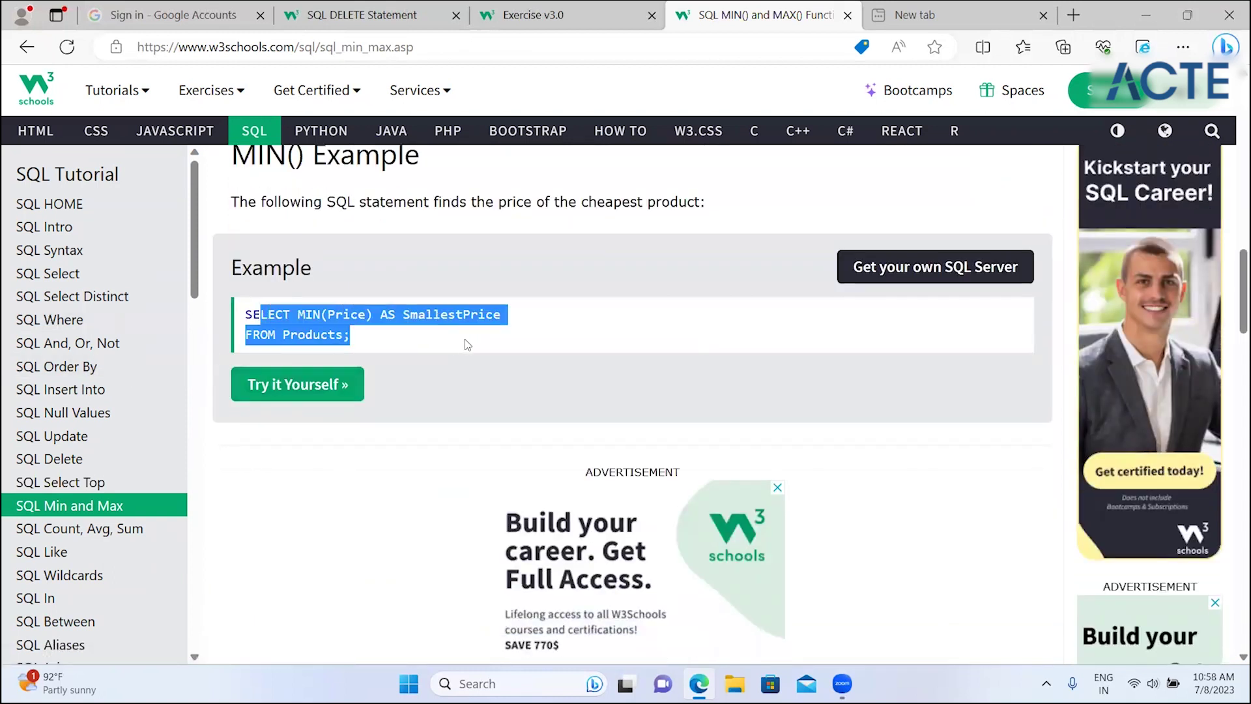
scroll(467, 344, down, 2)
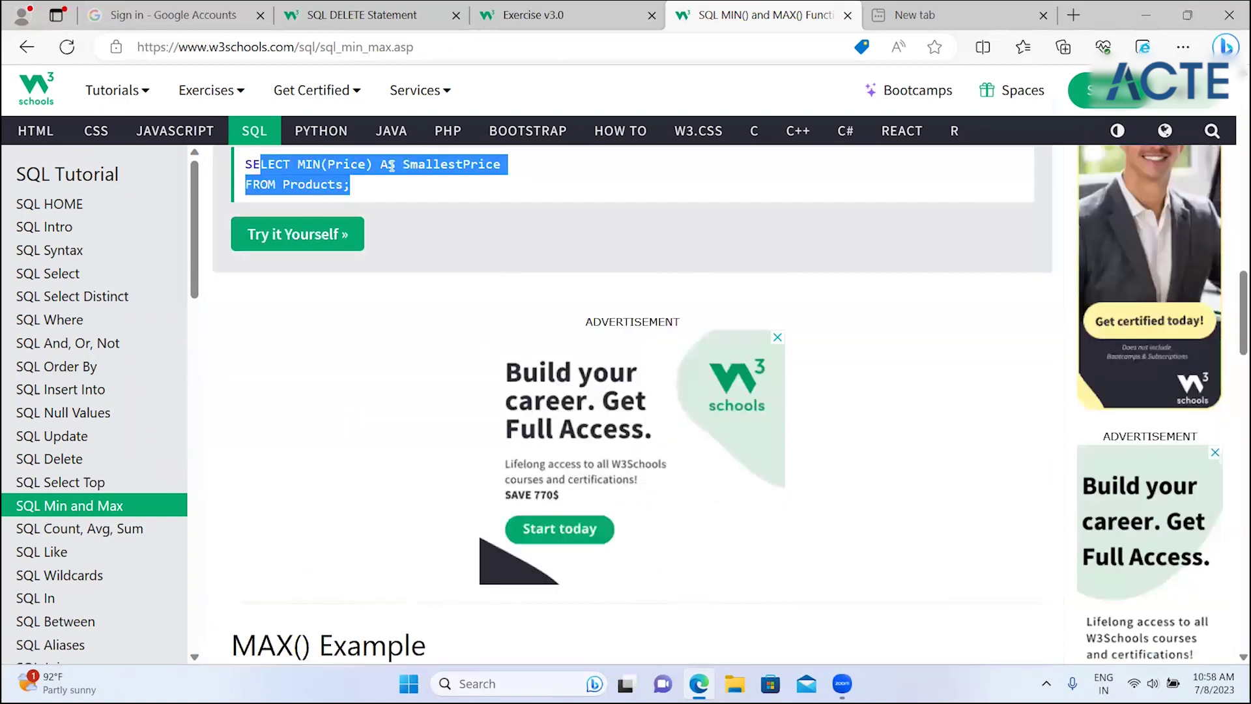
double_click(387, 165)
double_click(479, 166)
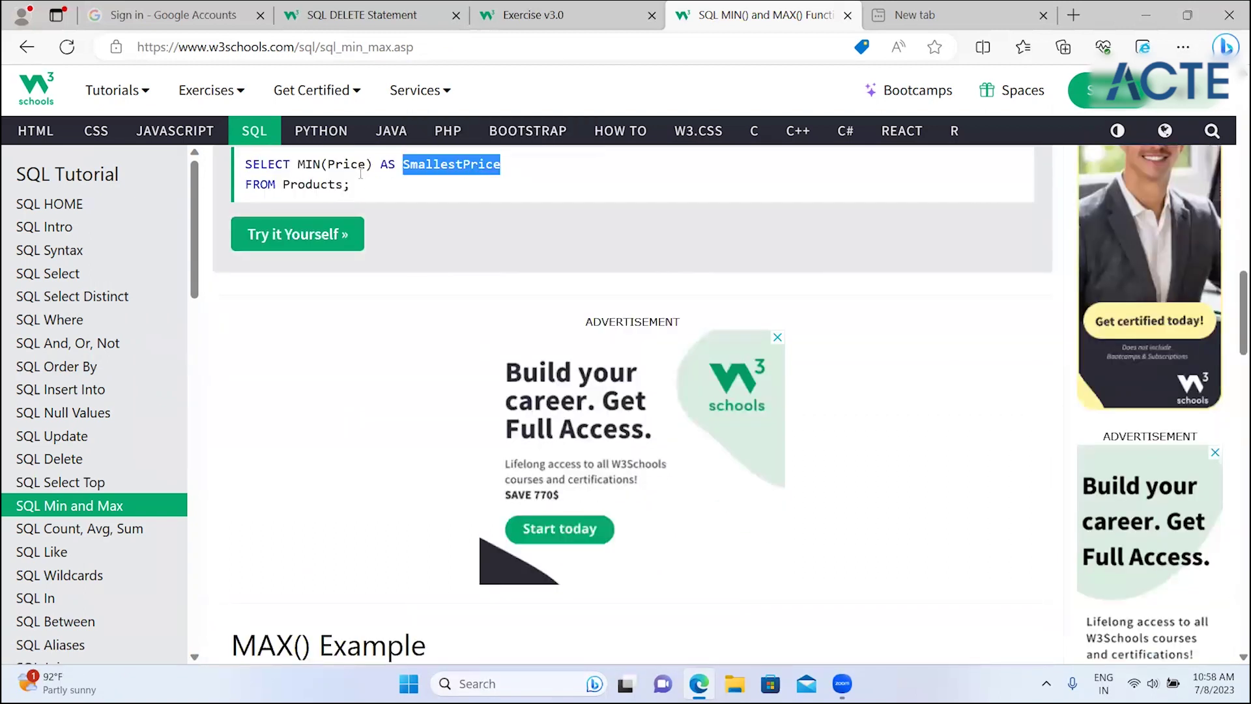
drag(380, 164, 550, 181)
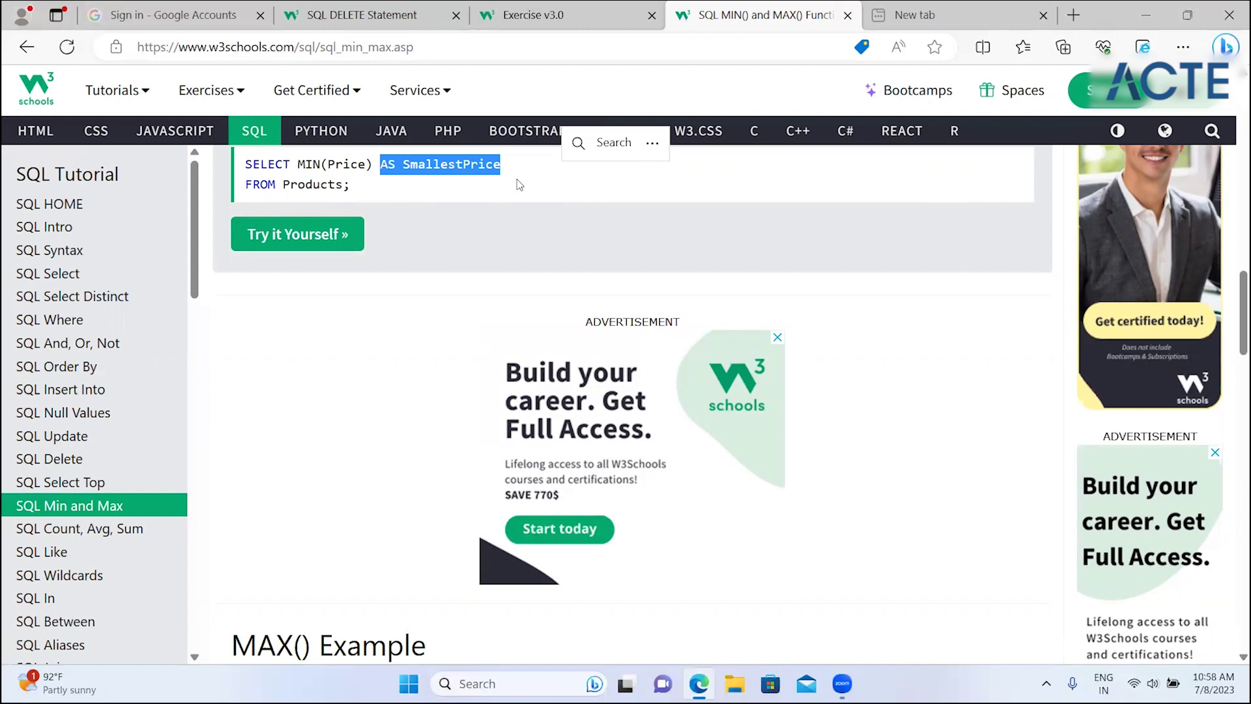
- Scroll down to the Test Yourself With Exercises section
click(471, 190)
scroll(472, 190, down, 3)
scroll(474, 189, down, 3)
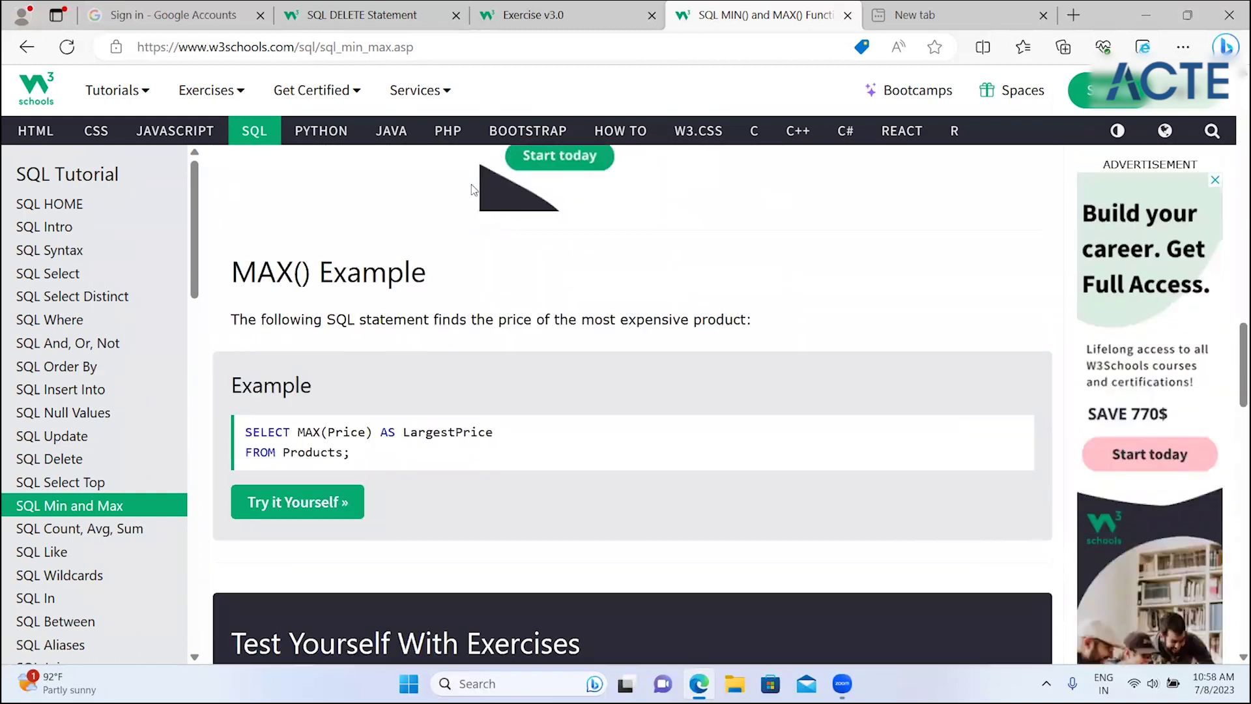
scroll(474, 190, down, 4)
scroll(474, 190, down, 2)
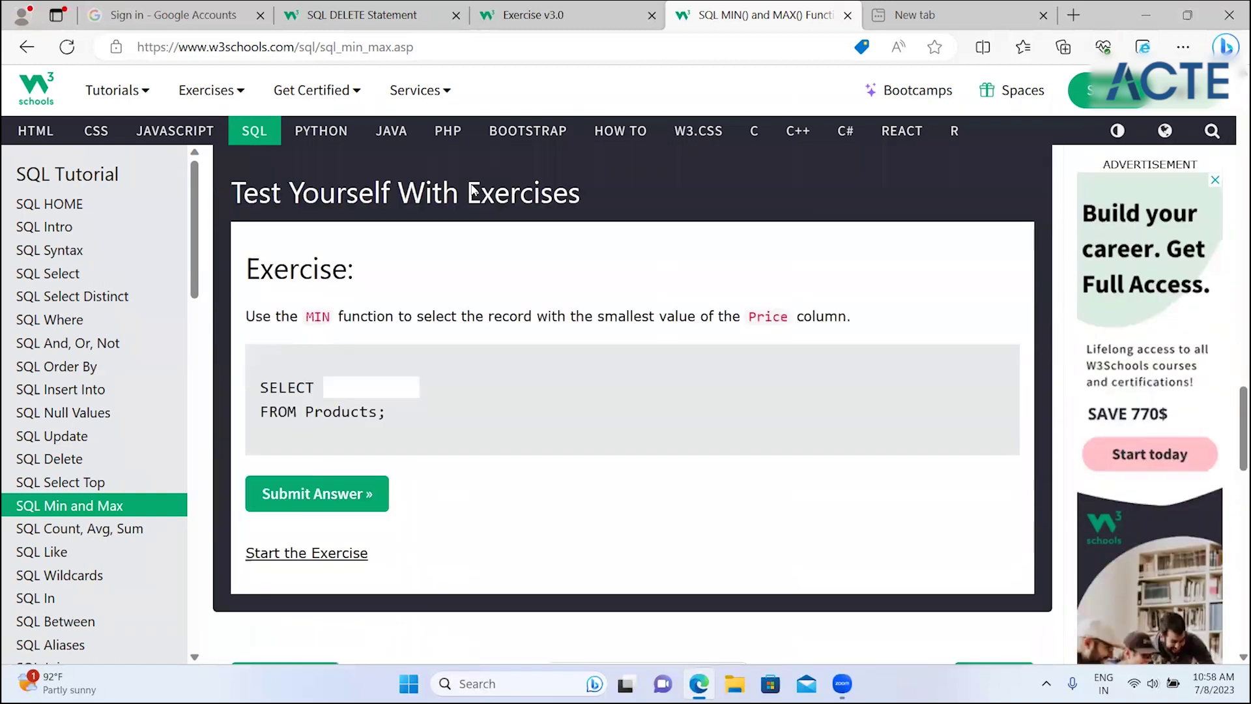
scroll(470, 179, down, 1)
scroll(468, 169, down, 1)
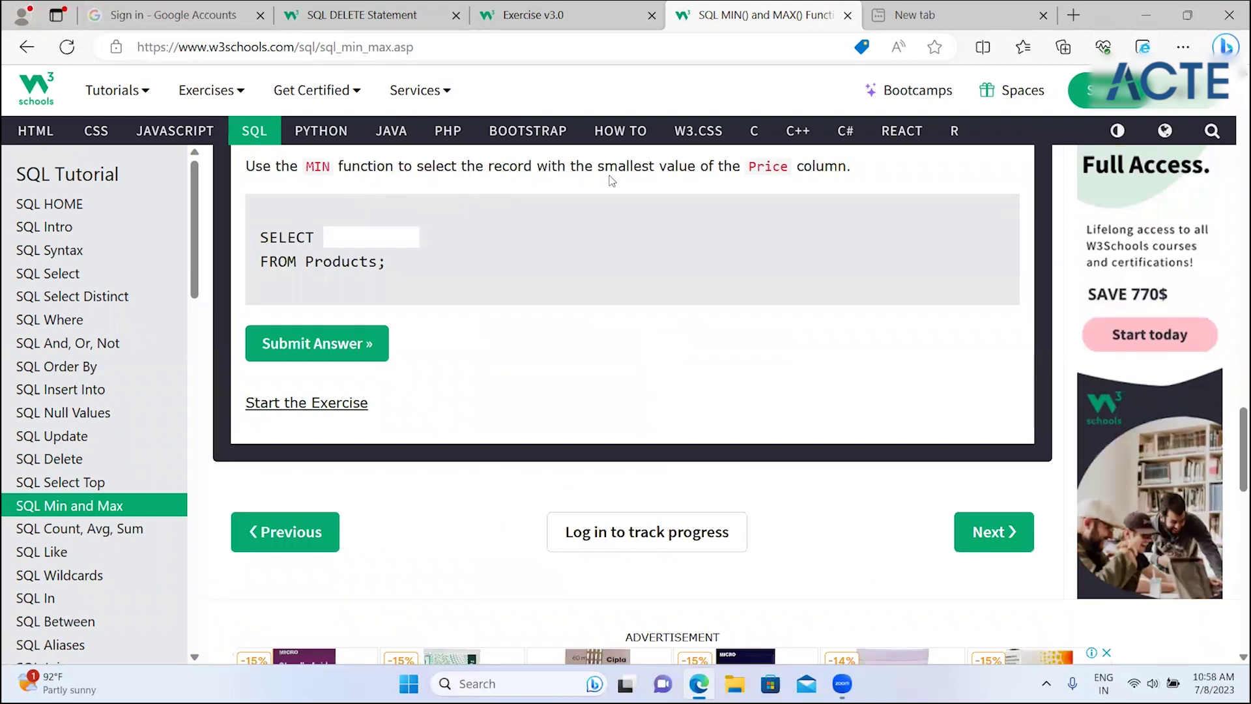
- Enter min(price) in the blank after SELECT
click(361, 234)
text(min)
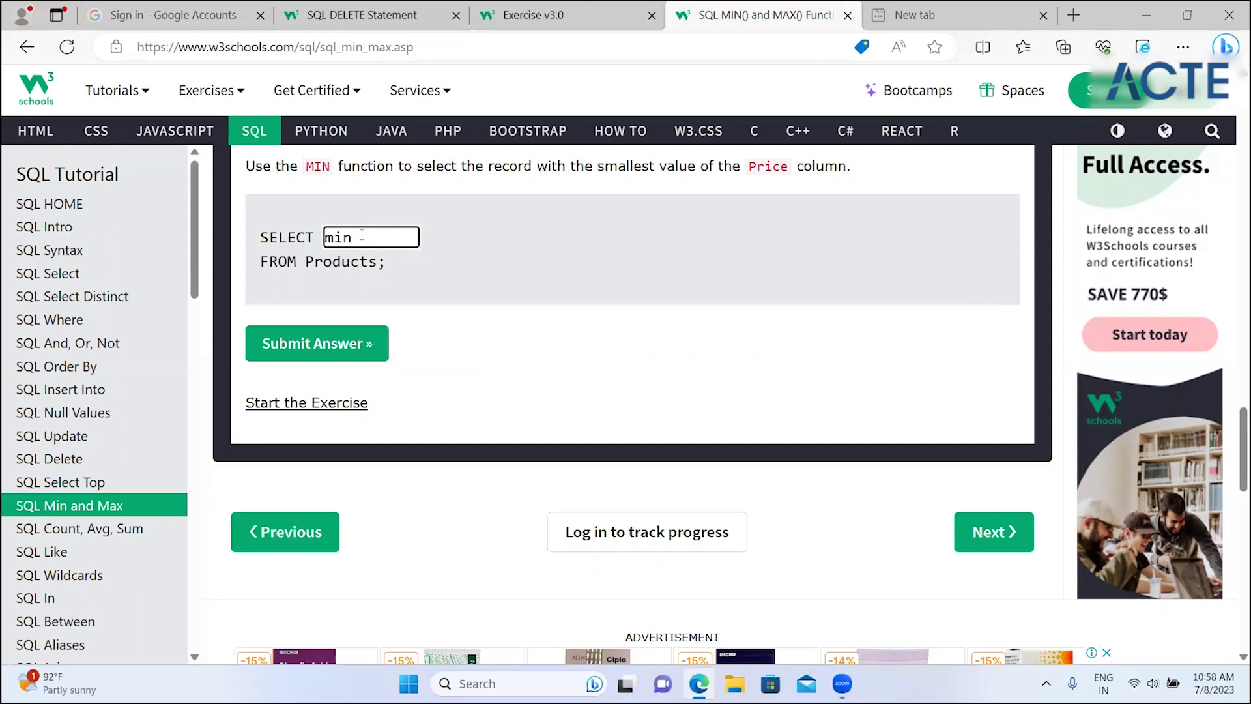
click(384, 201)
click(373, 230)
text((price9)
key(BackSpace)
text())
- Submit the answer 'SELECT min(price) FROM Products;'
double_click(310, 263)
click(294, 271)
scroll(385, 215, down, 8)
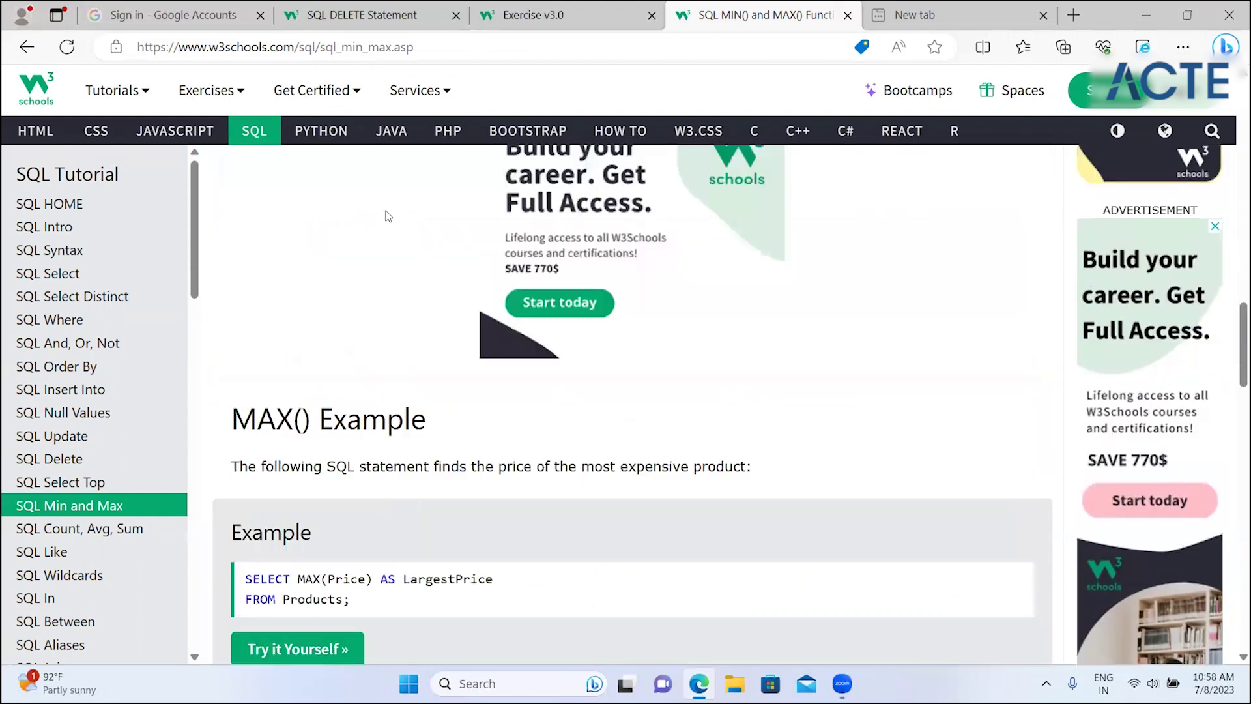
scroll(388, 216, down, 2)
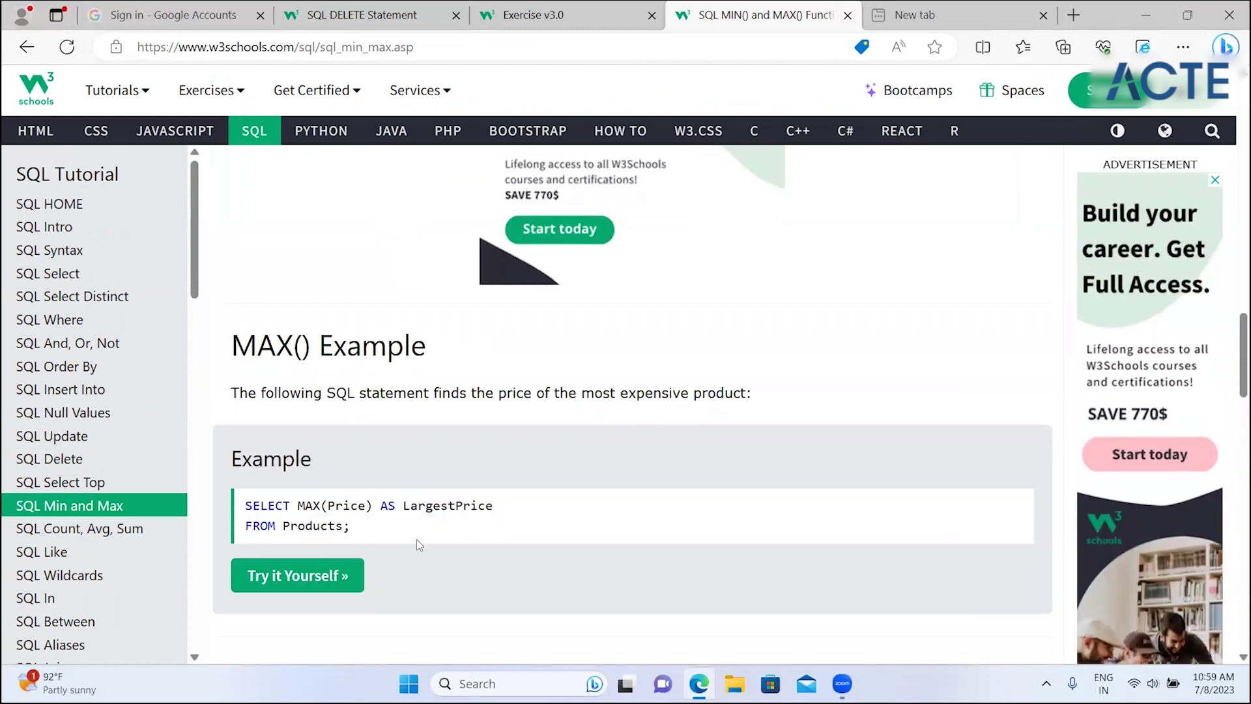
scroll(416, 539, down, 4)
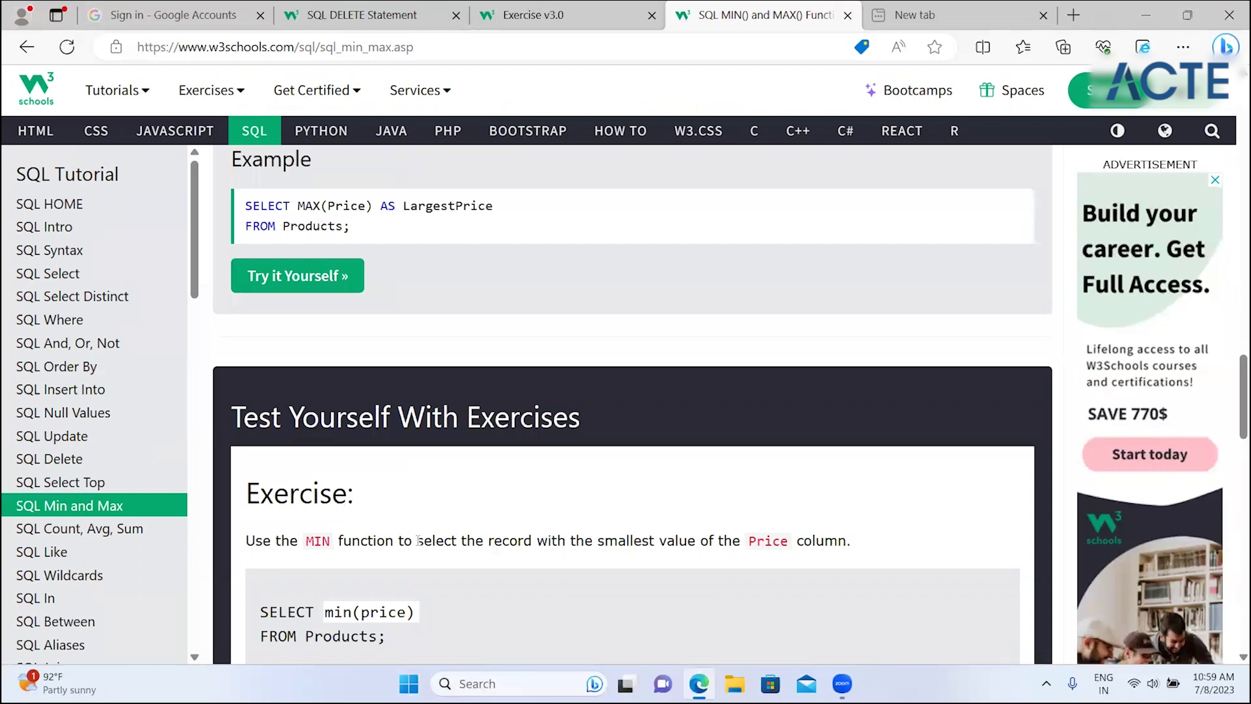
scroll(417, 540, down, 1)
scroll(418, 540, down, 2)
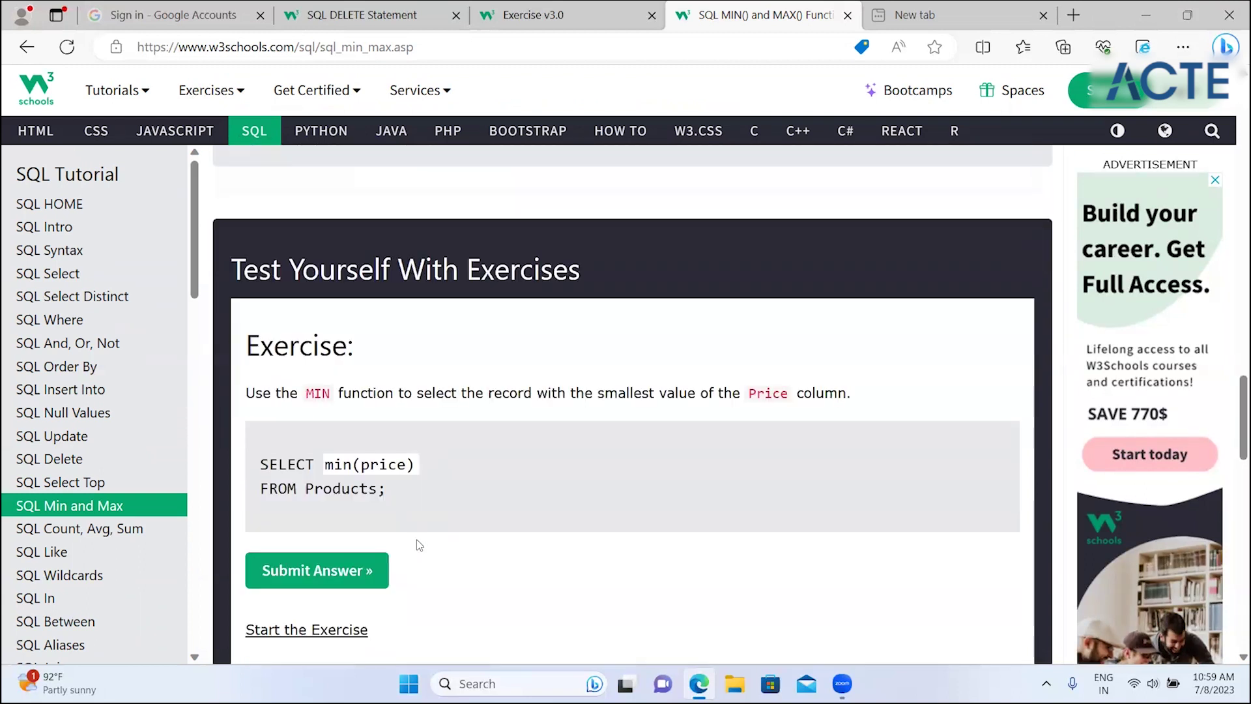
scroll(417, 540, down, 1)
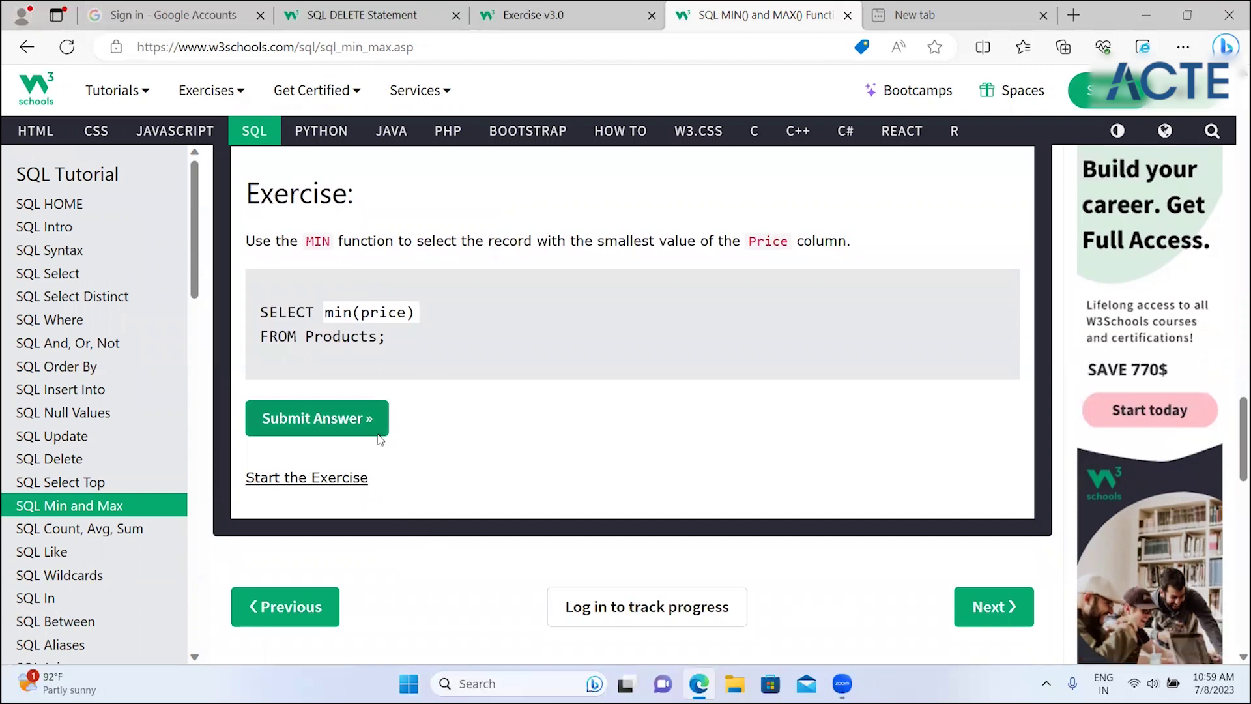
click(378, 438)
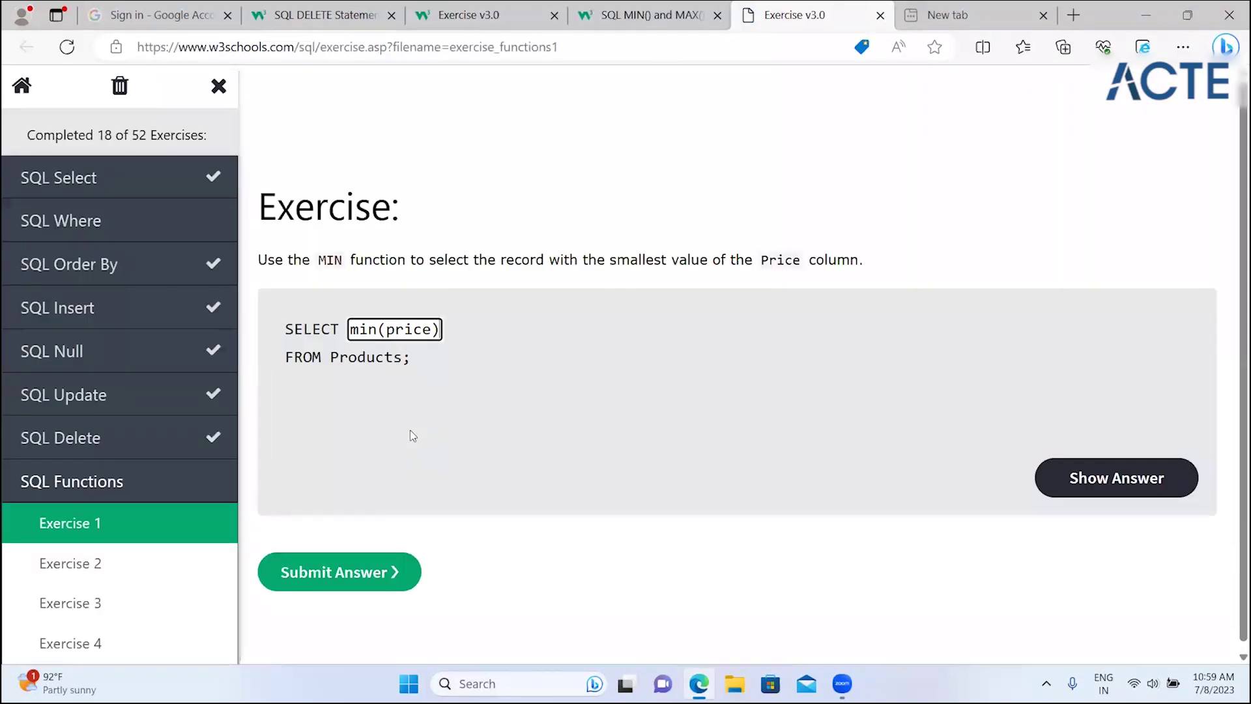
- Check the Exercise 1 result and move on to Exercise 2
click(362, 590)
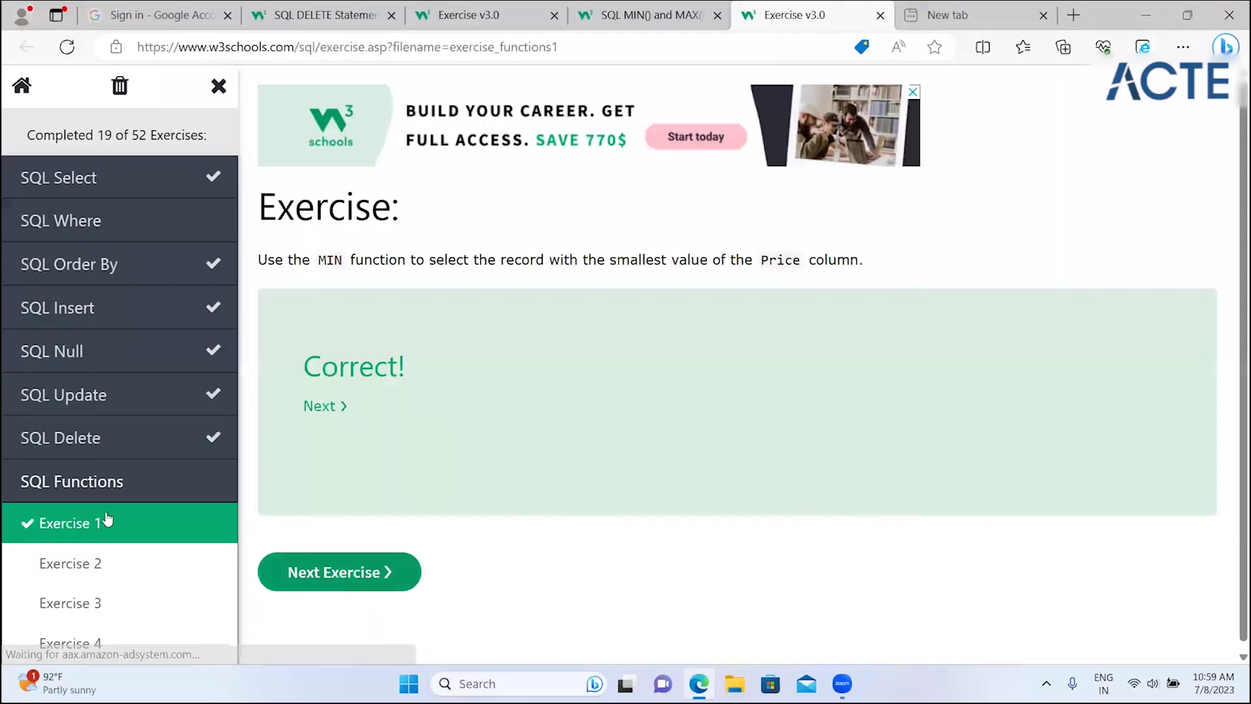
click(87, 553)
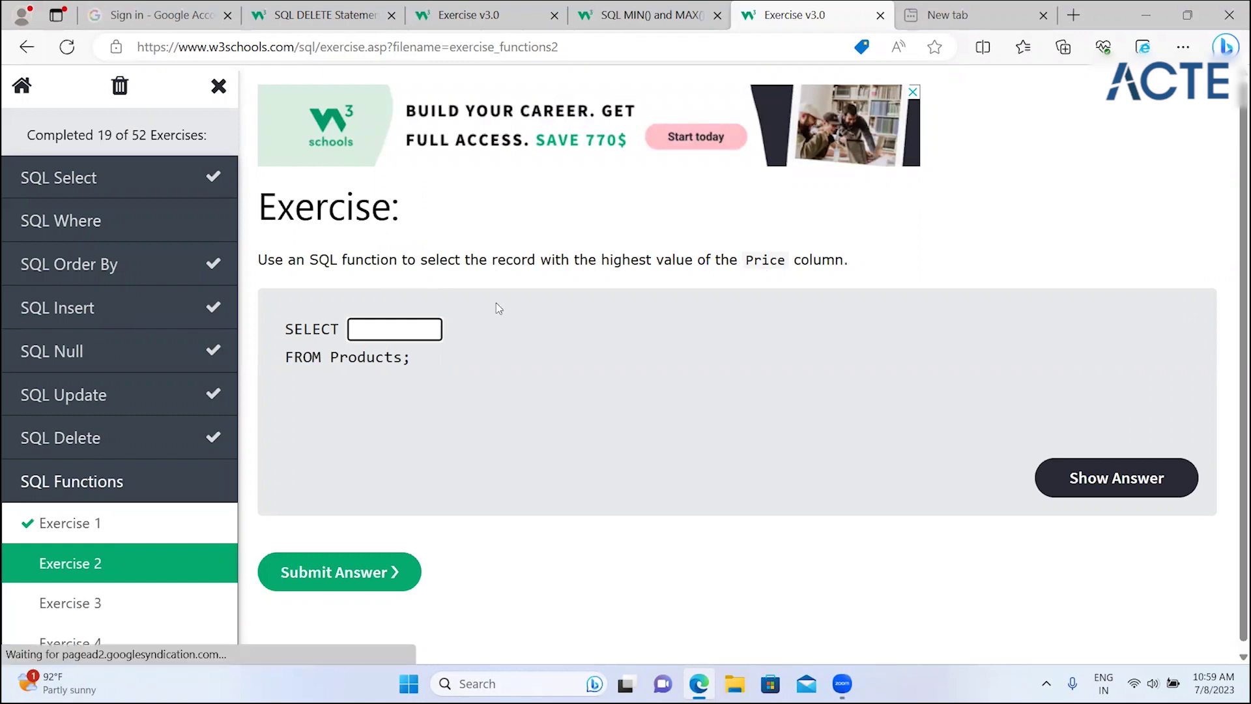
click(276, 350)
click(379, 331)
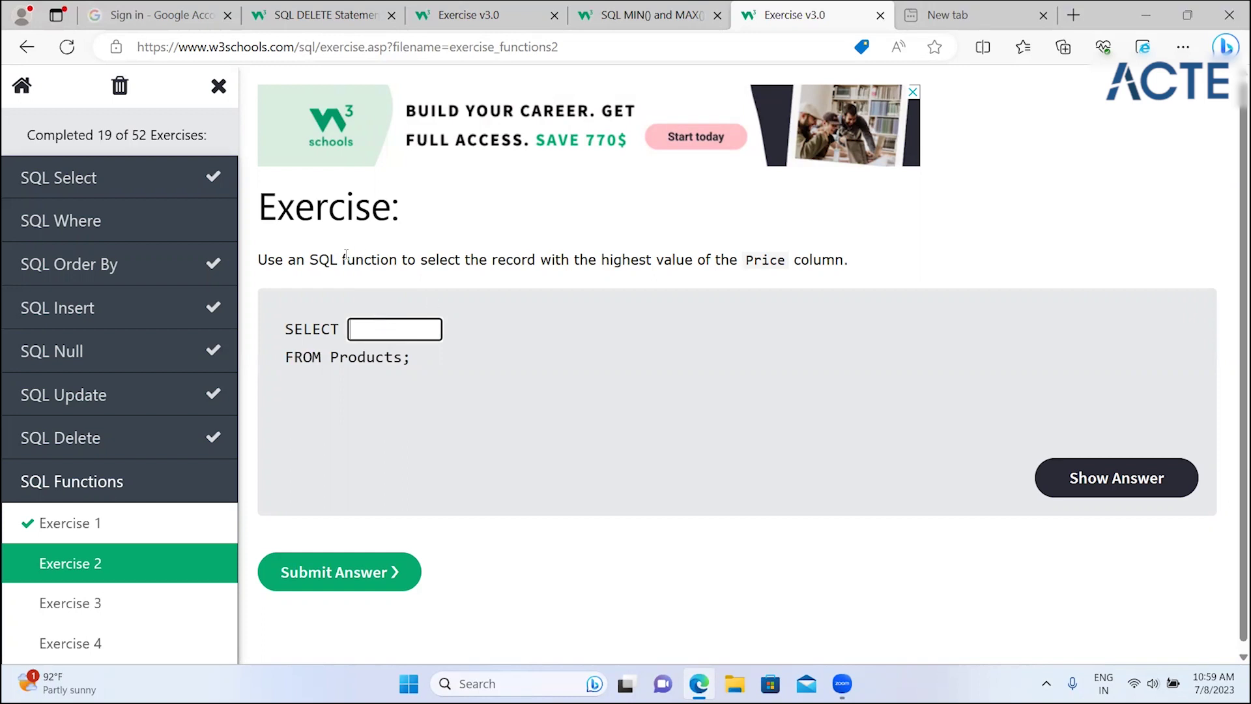
- Answer Exercise 2 with max(price) for the highest Price, submit, and continue
drag(296, 260, 563, 277)
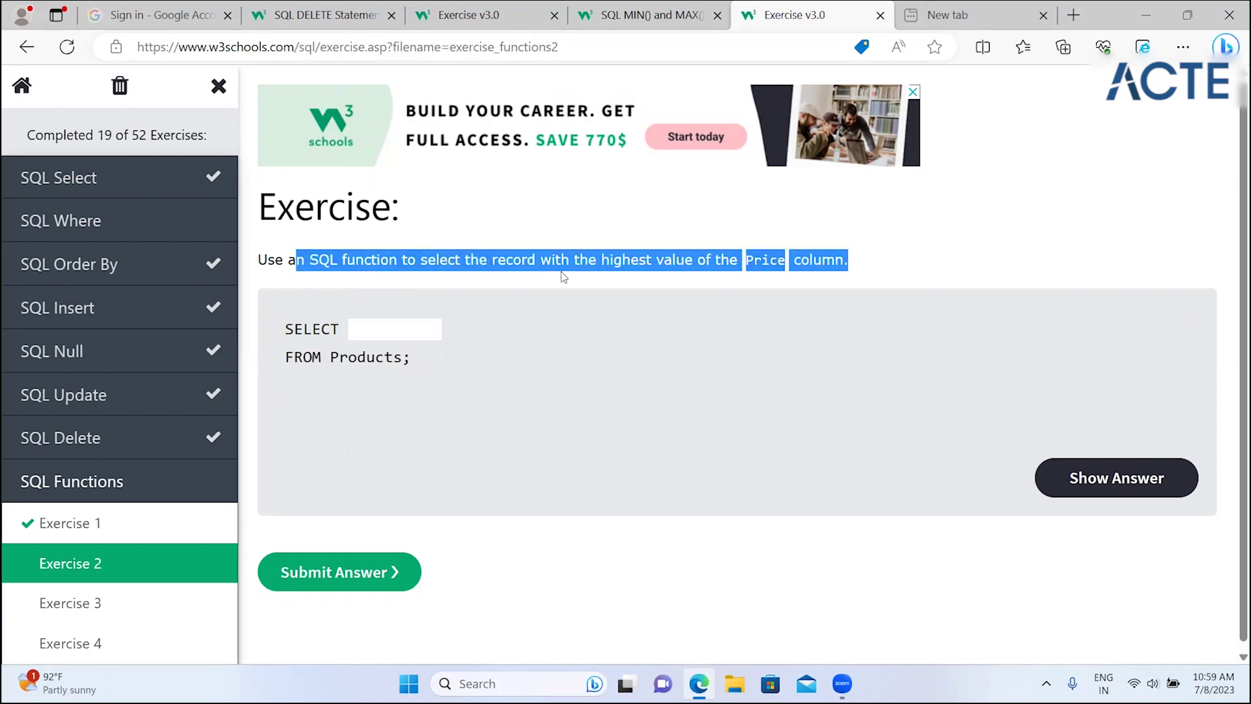
drag(563, 277, 845, 274)
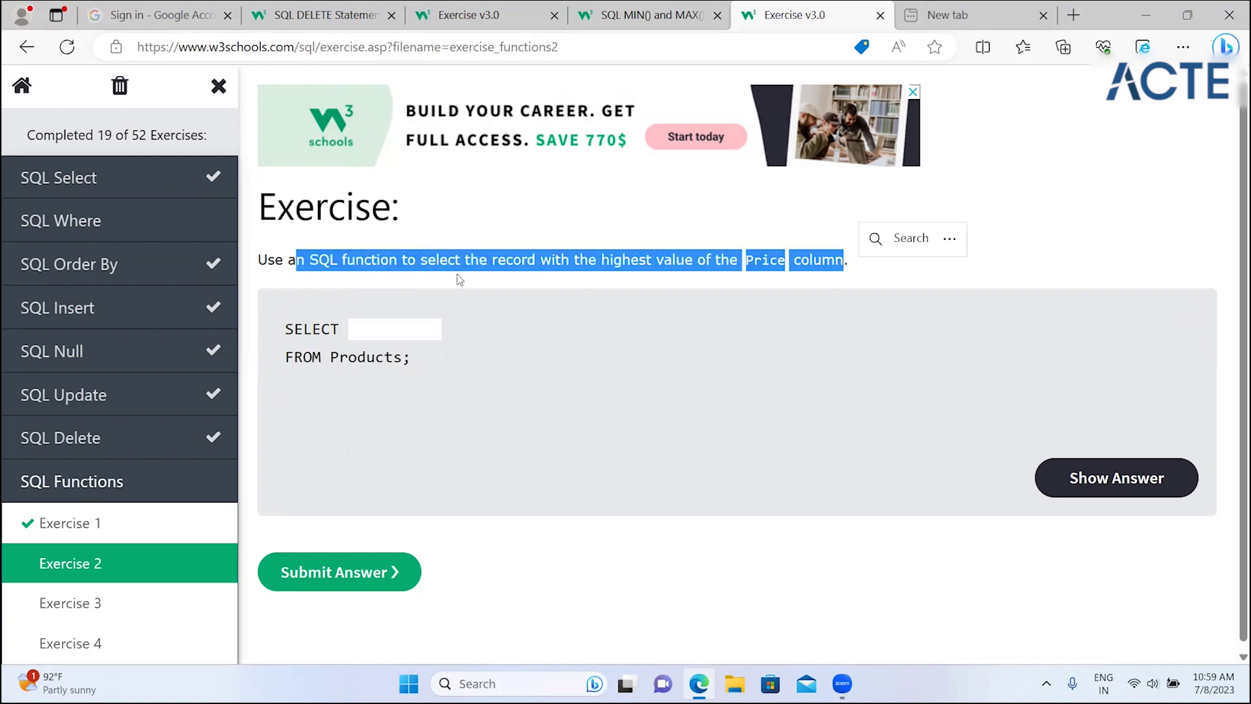
click(370, 326)
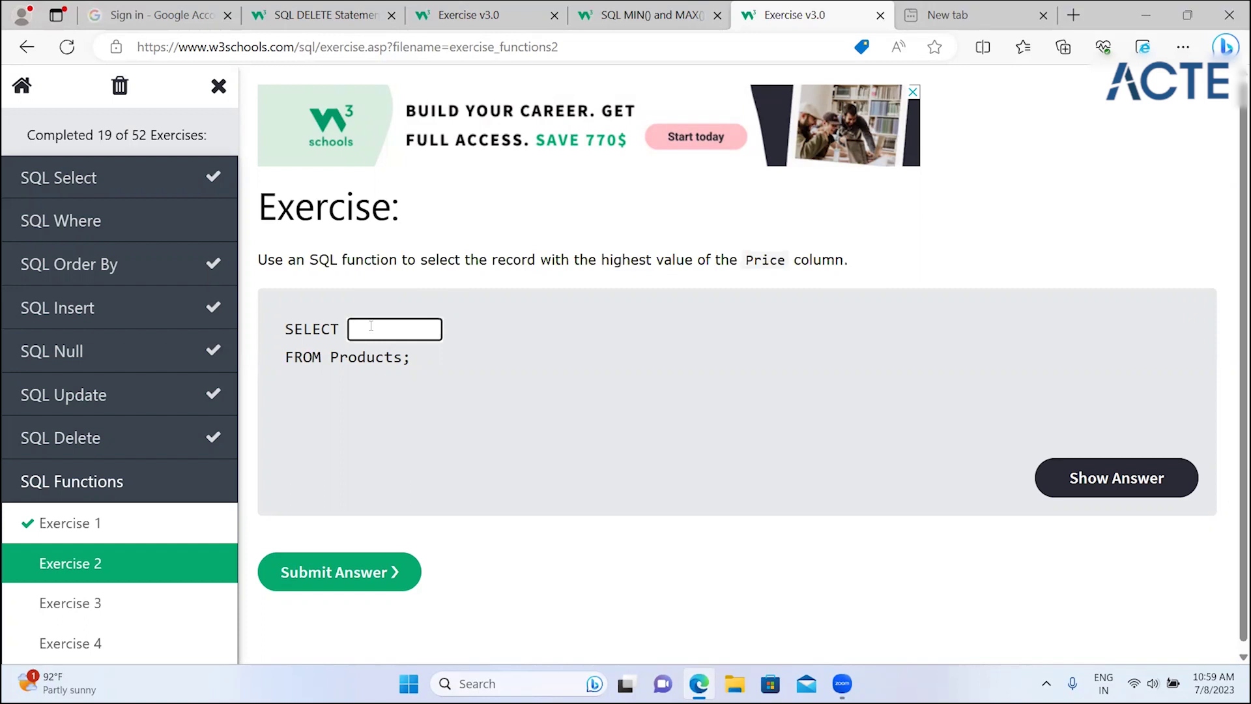
text(max()
text(price))
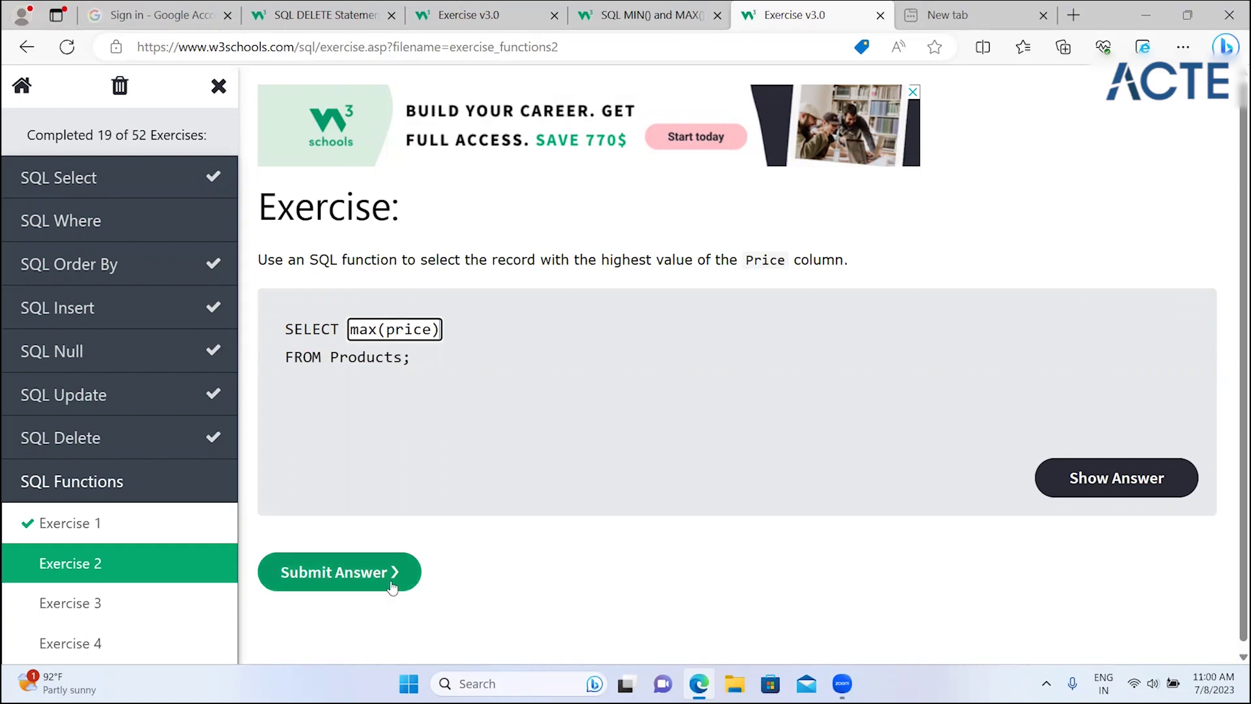
click(394, 573)
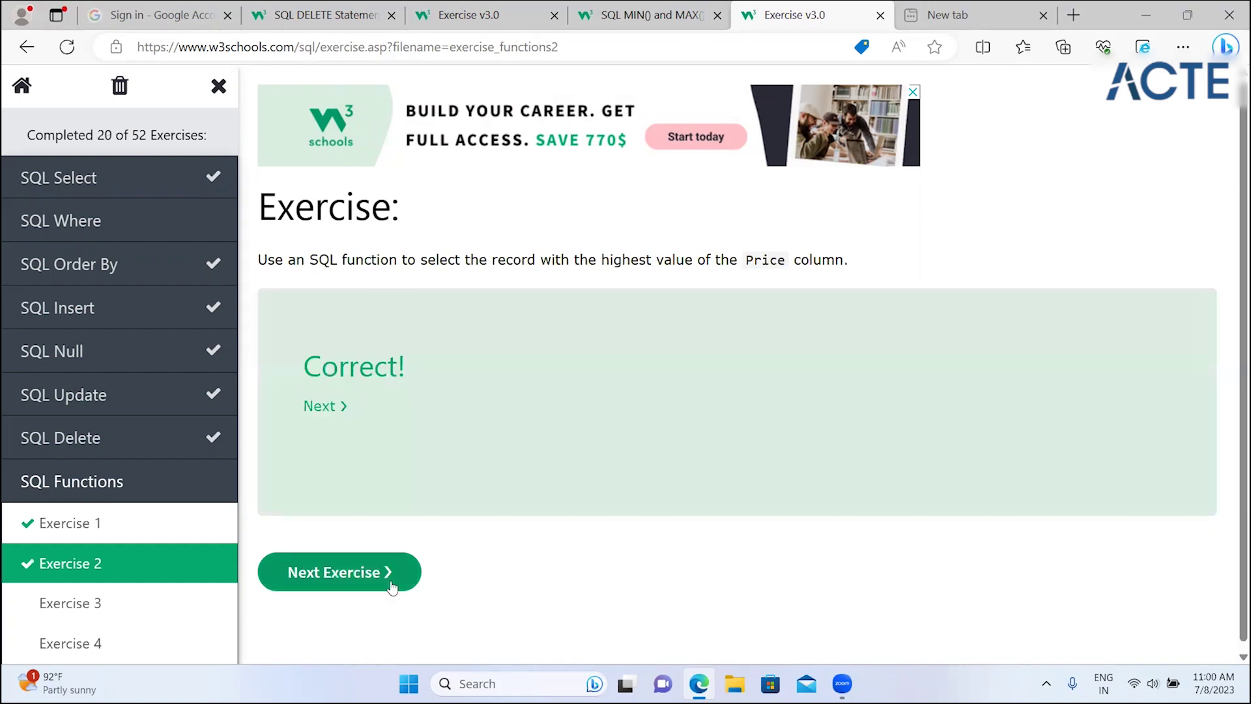
click(131, 594)
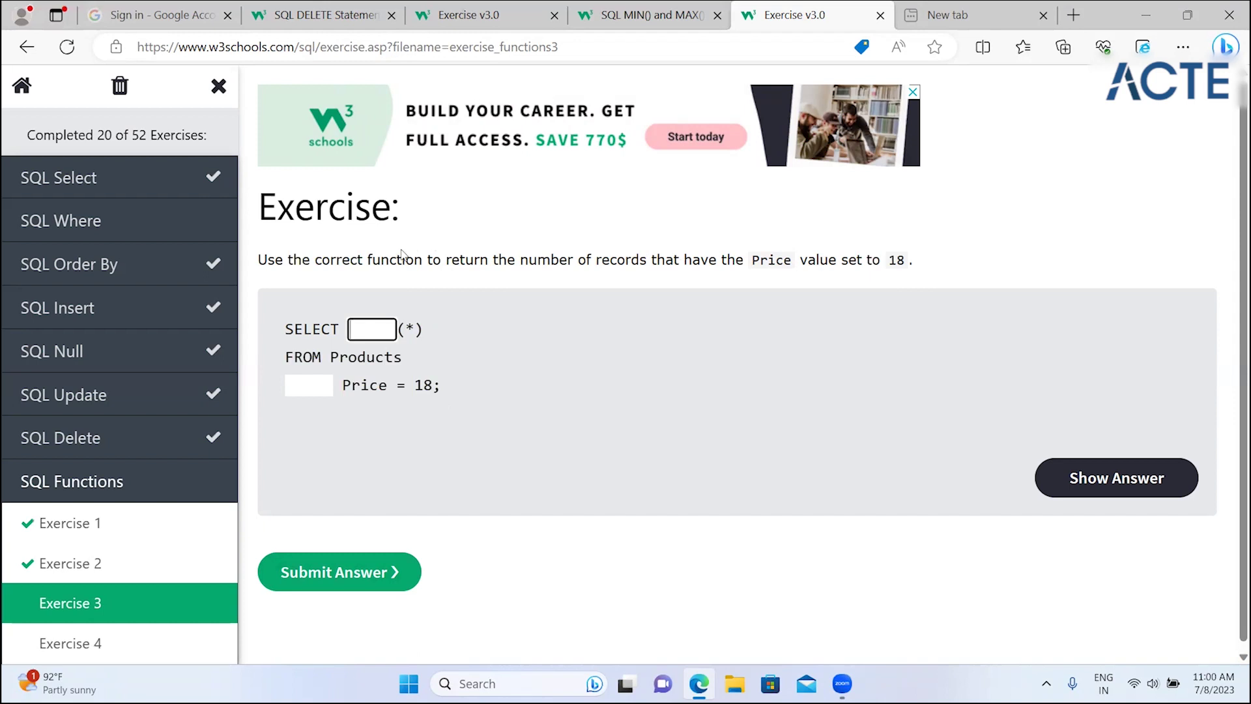
- Read the Exercise 3 instructions and type where before Price = 18
drag(331, 262, 413, 261)
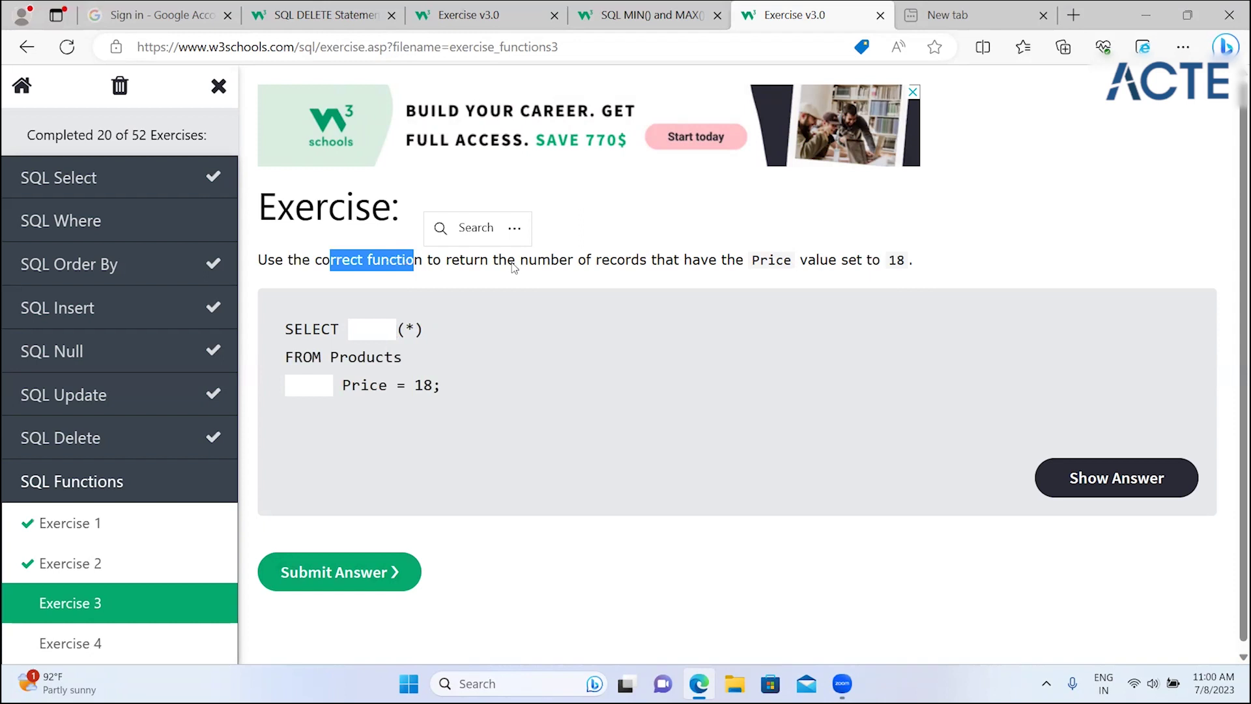
mouse_move(529, 261)
mouse_down()
mouse_move(717, 261)
mouse_move(690, 261)
mouse_up()
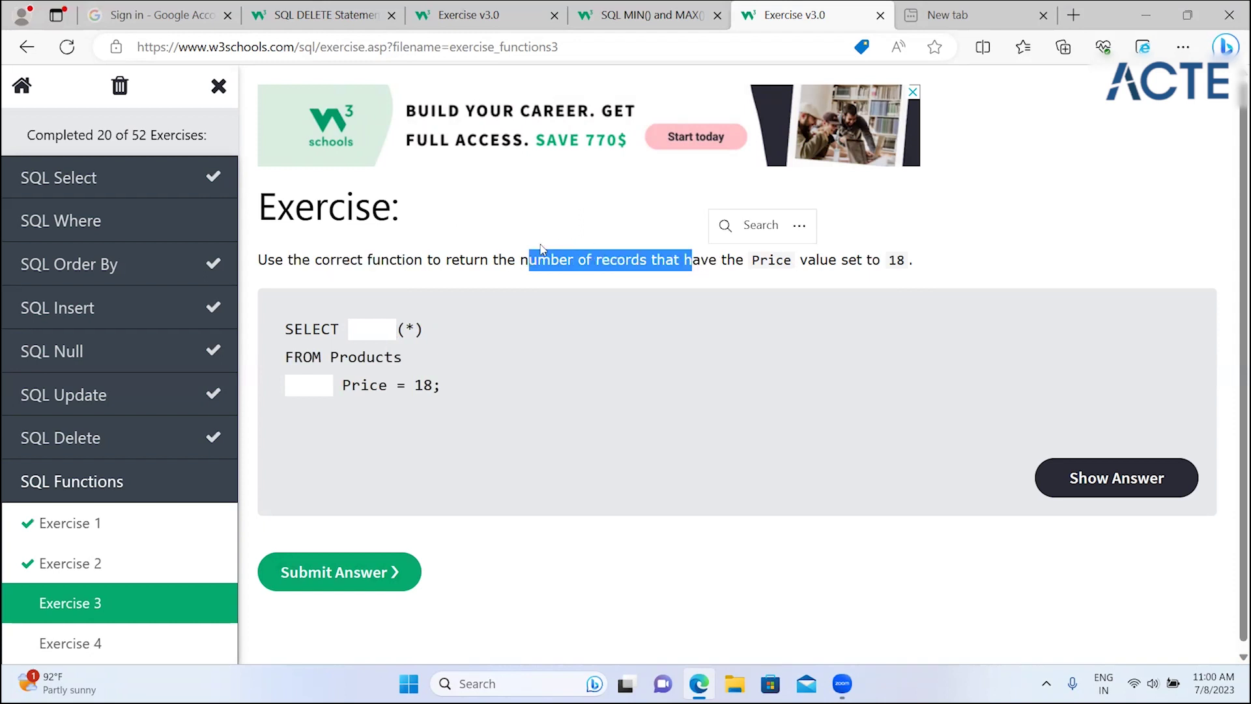
click(544, 255)
drag(522, 261, 708, 260)
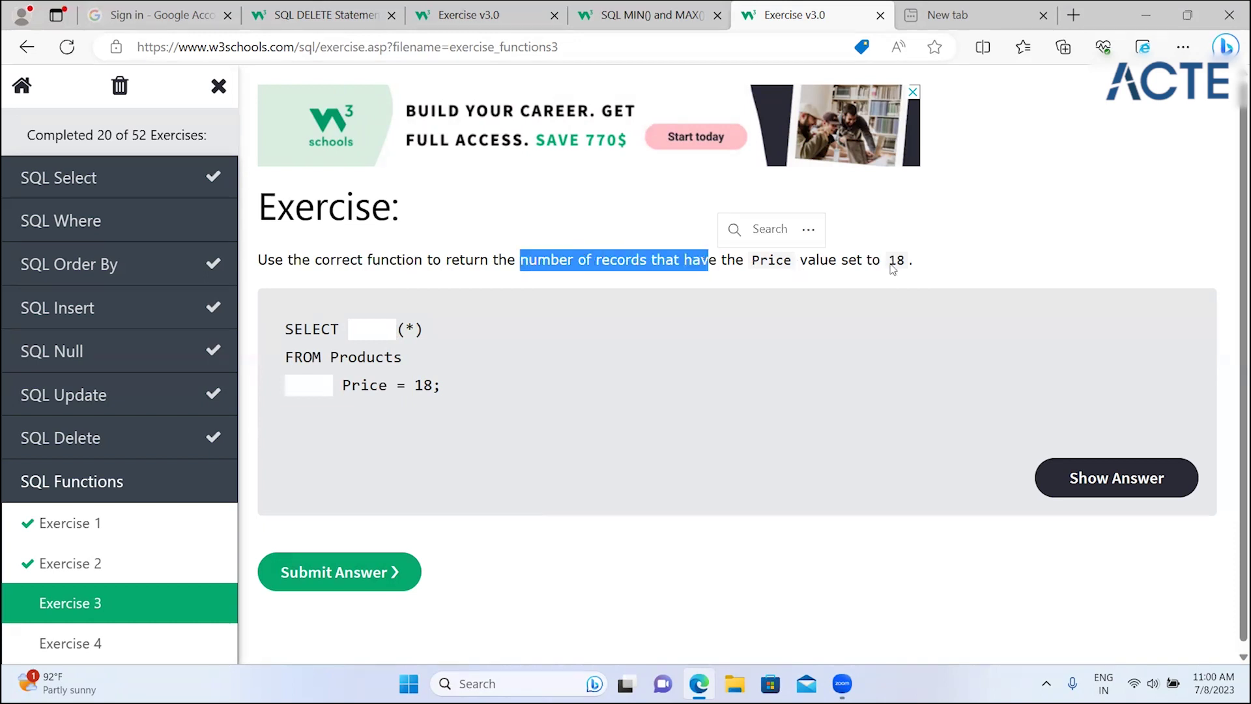
click(354, 351)
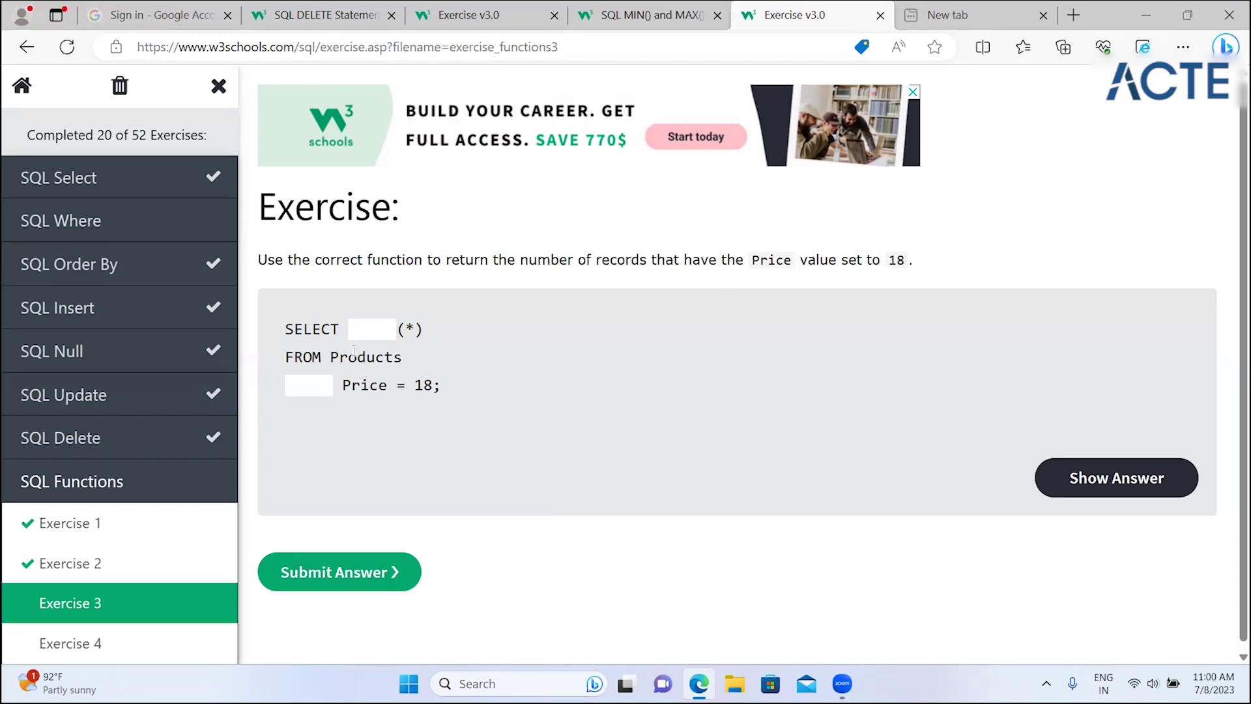
click(394, 331)
click(330, 377)
text(where)
click(369, 330)
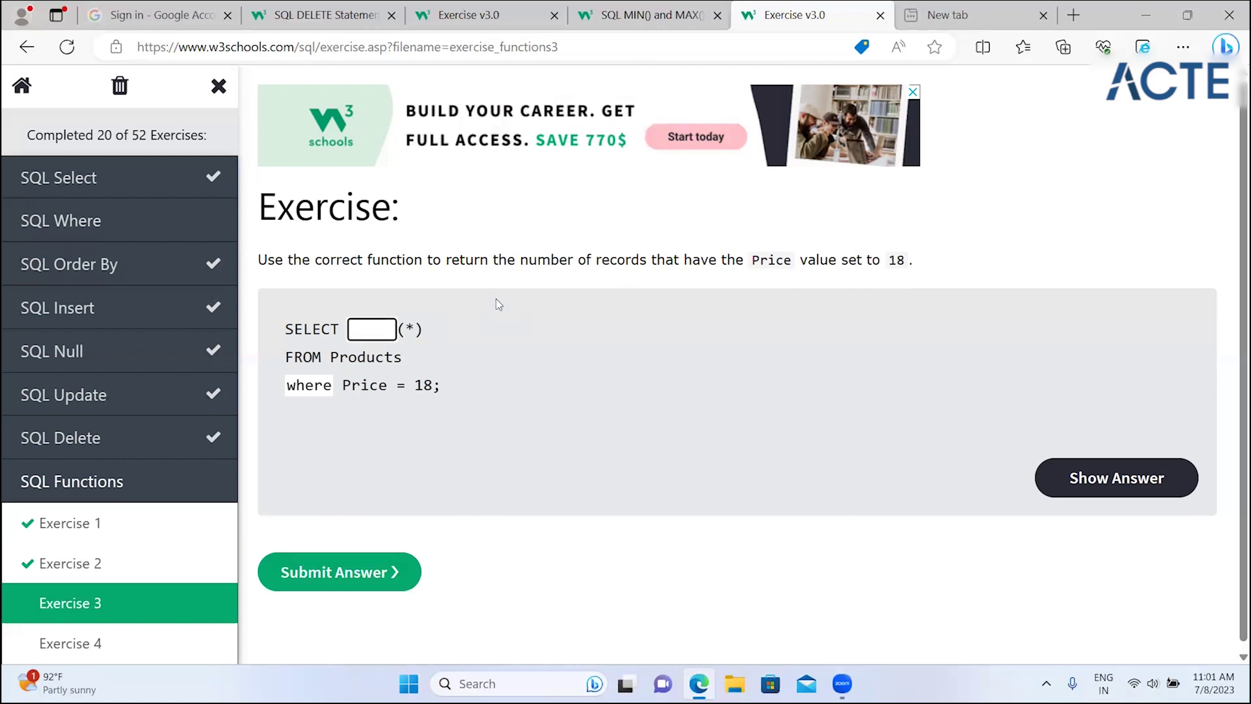
- Fill count after SELECT and submit the Exercise 3 answer
drag(481, 259, 626, 262)
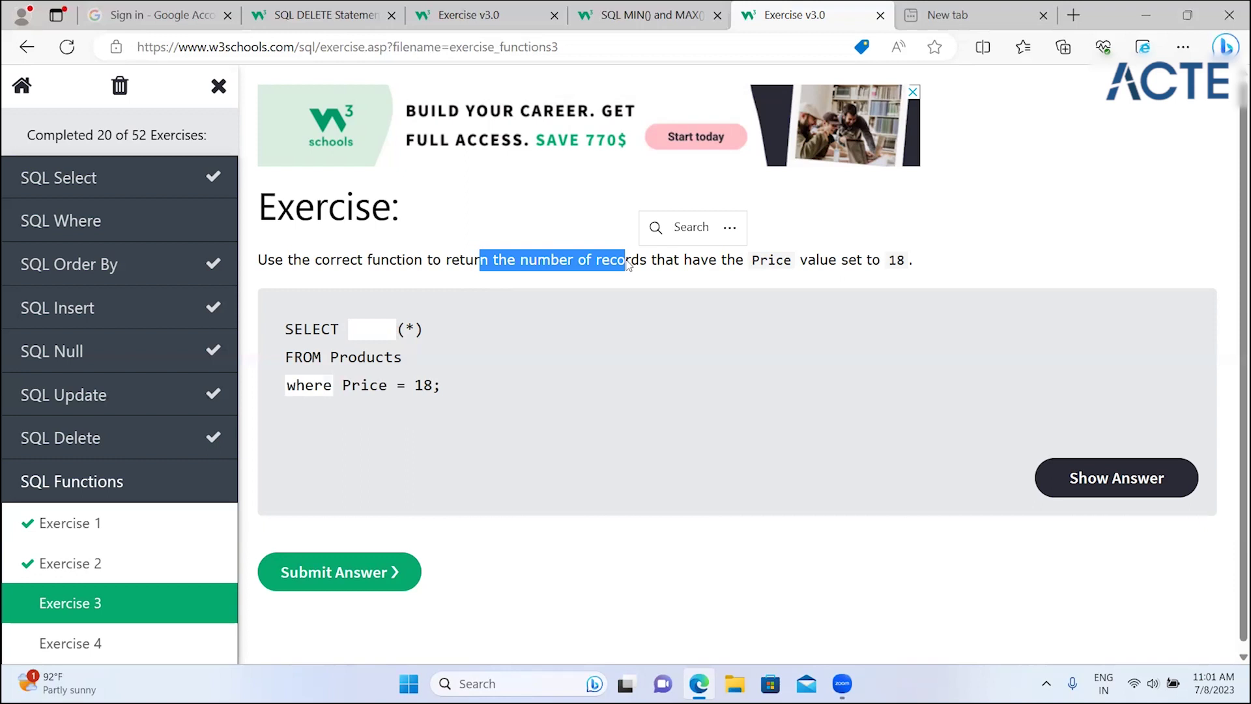
click(514, 261)
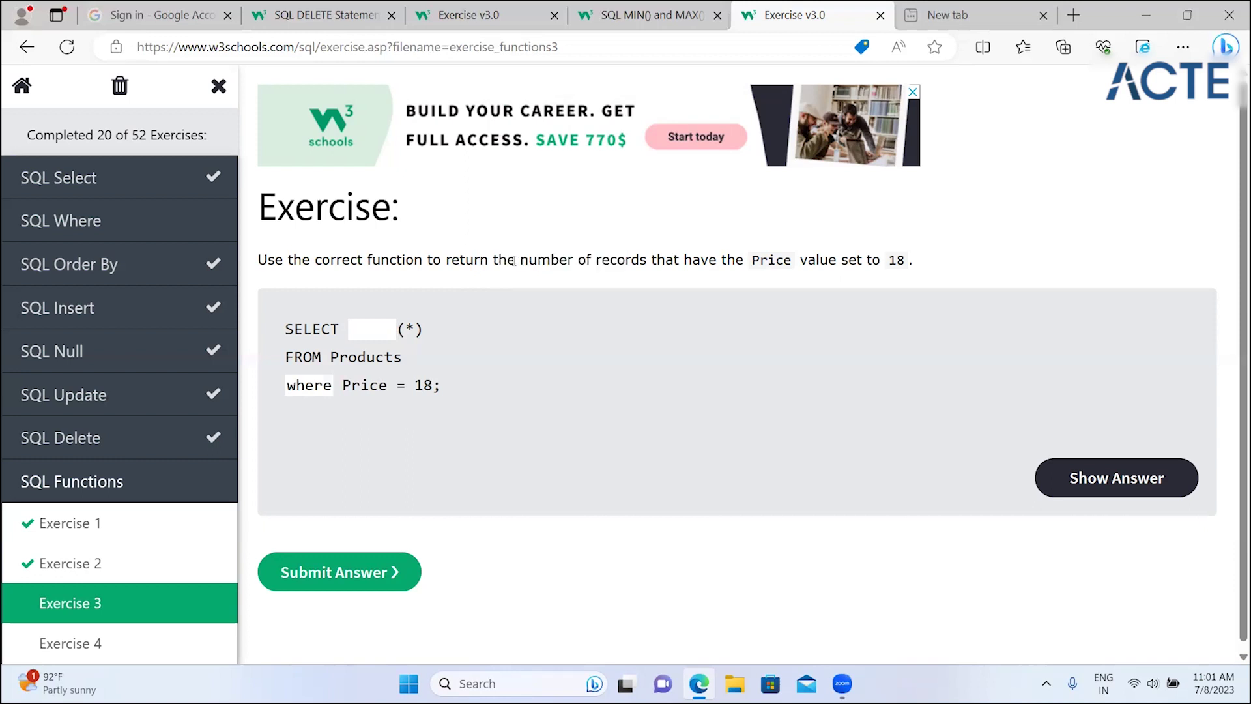
drag(498, 260, 714, 281)
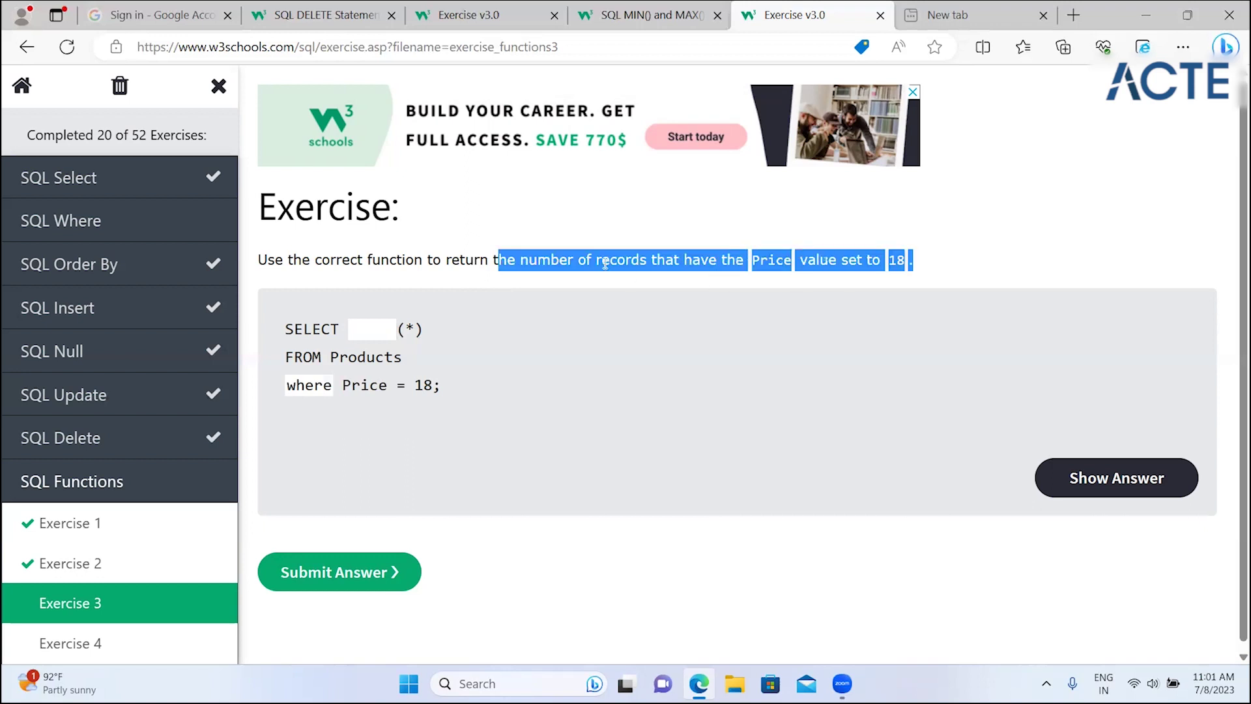
click(382, 351)
click(380, 337)
text(count)
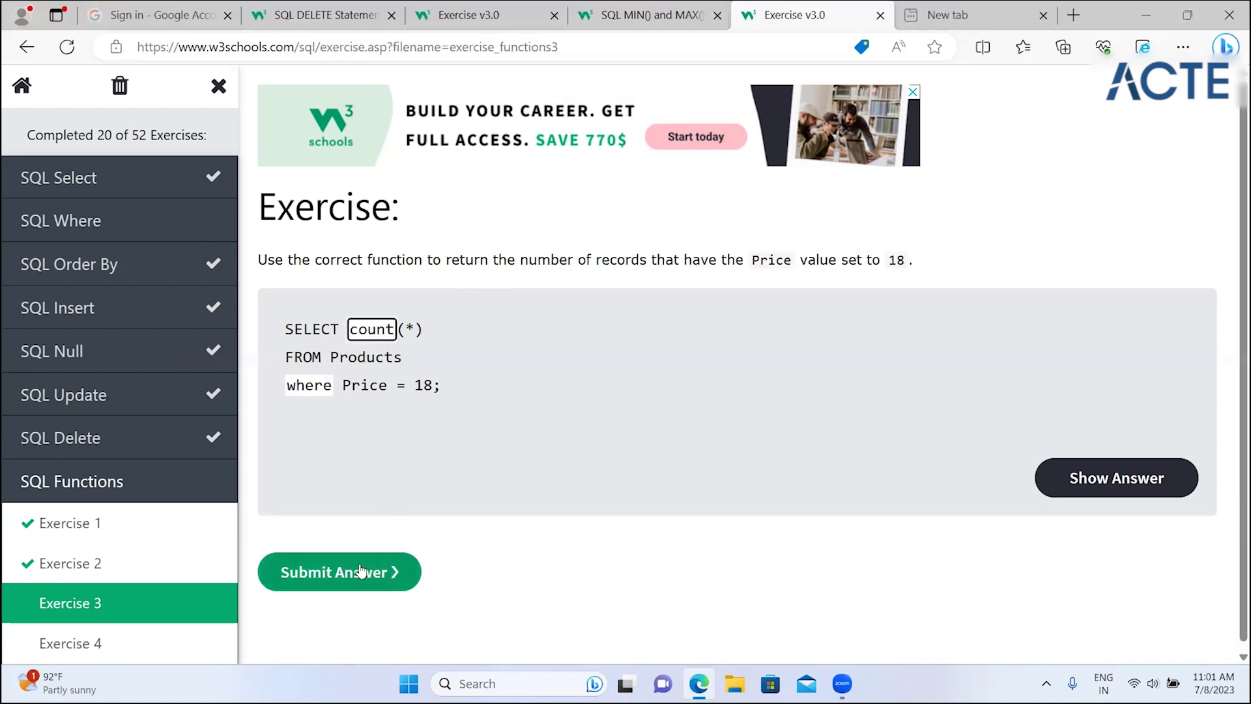
click(360, 573)
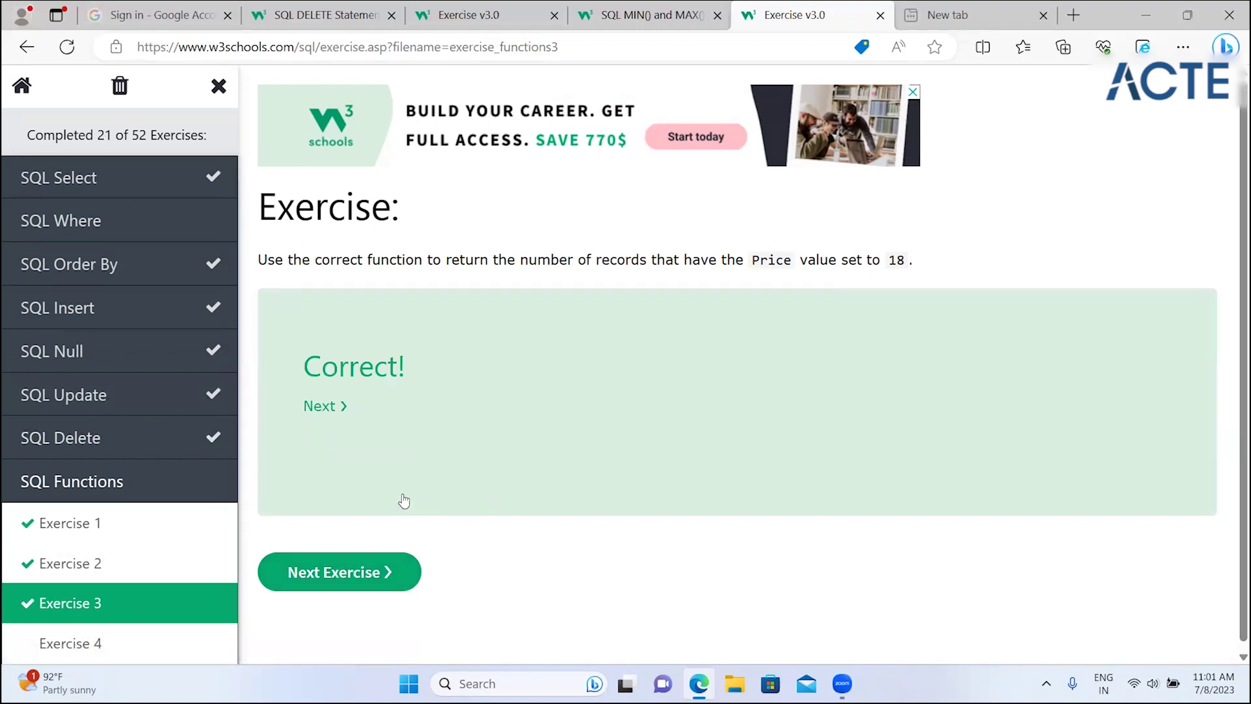
scroll(195, 443, down, 3)
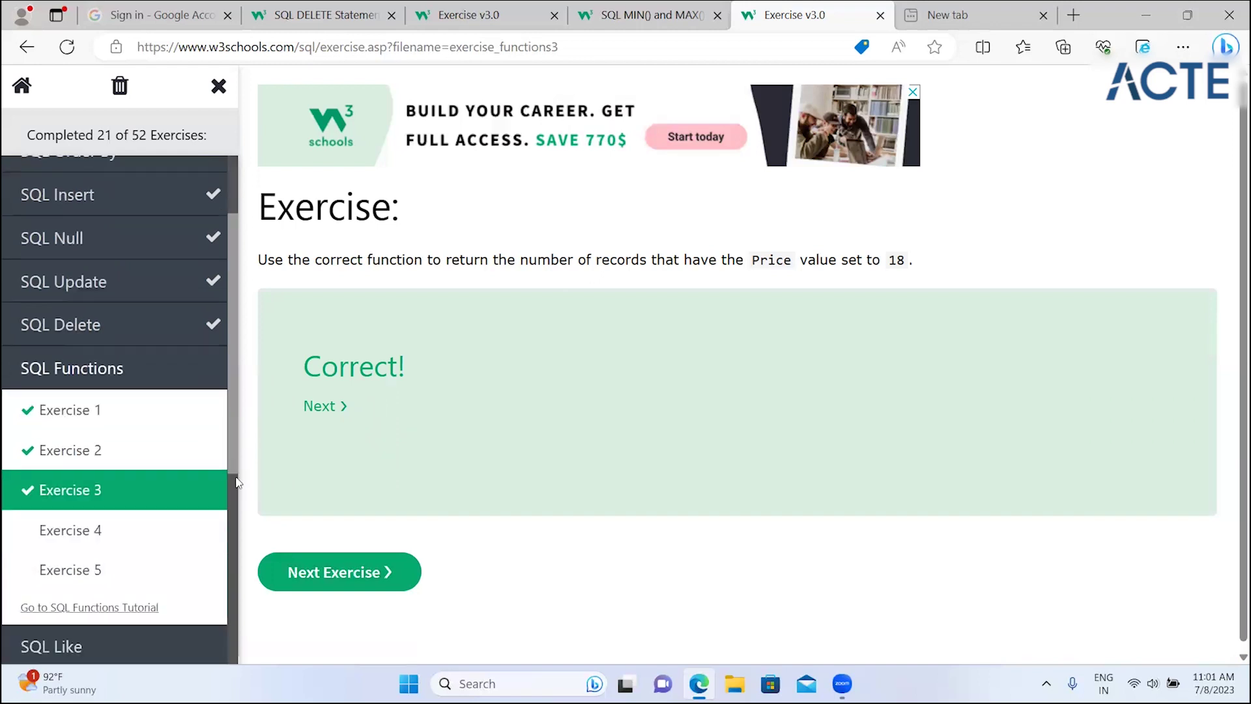
- Open Exercise 4 and enter avg(price) after SELECT
click(119, 468)
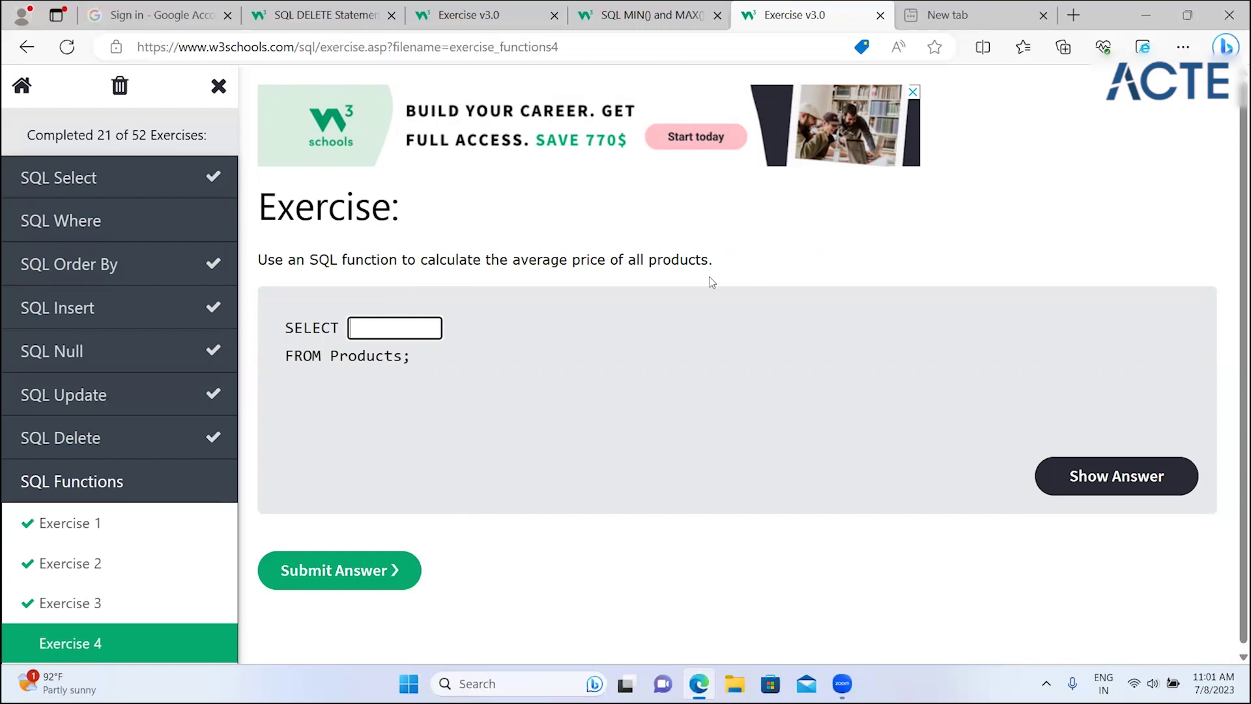
text(aavg)
key(BackSpace)
key(BackSpace)
key(BackSpace)
text(vg)
text((pri)
key(BackSpace)
key(BackSpace)
text(rice))
- Submit the avg(price) answer and open Exercise 5
click(291, 593)
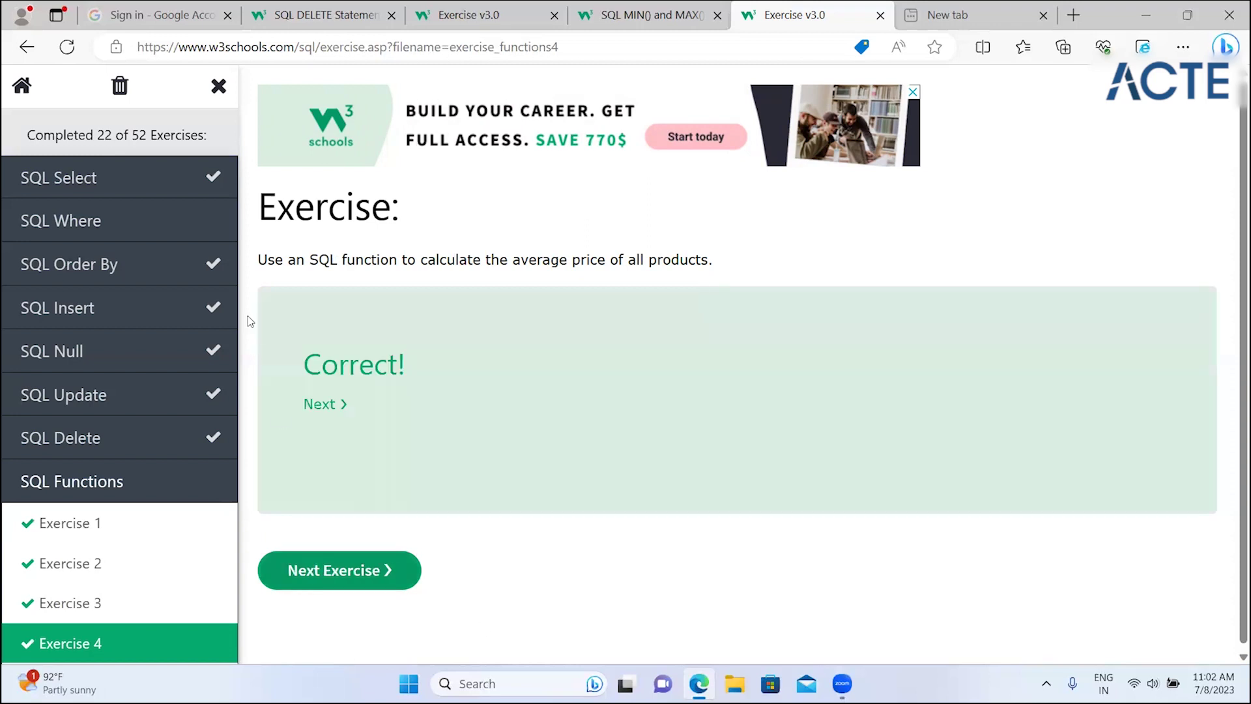
scroll(233, 309, down, 3)
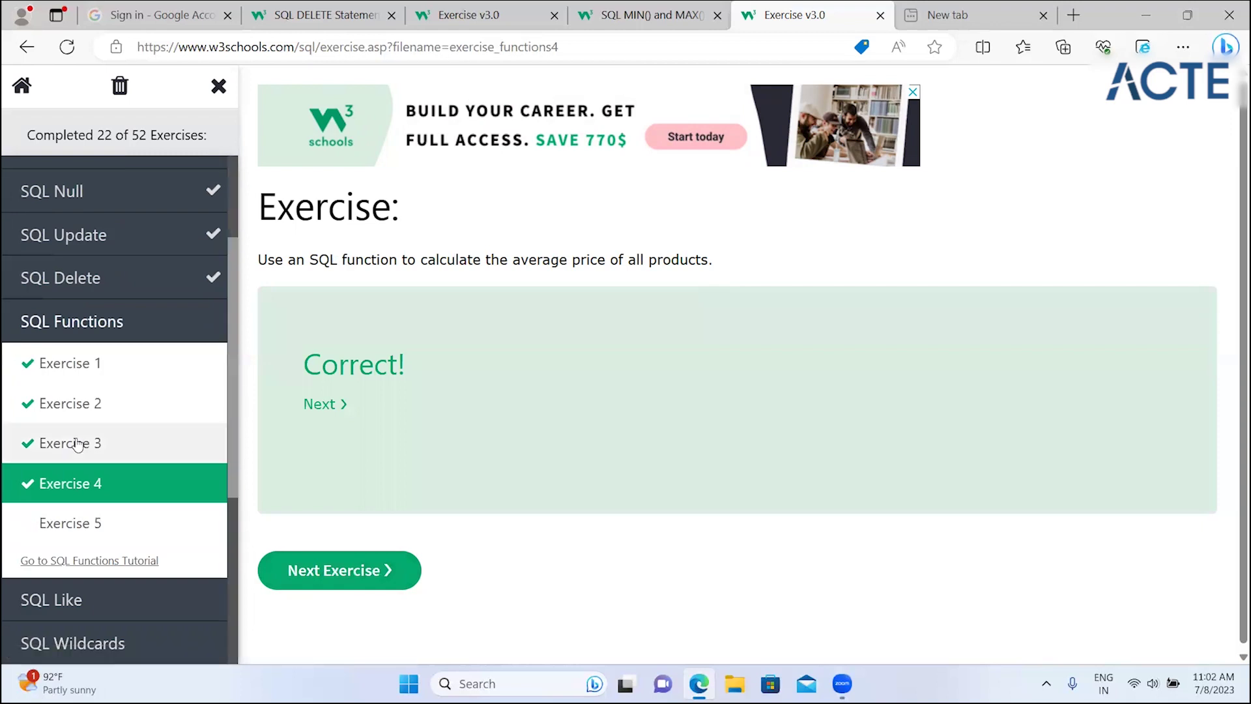
click(78, 533)
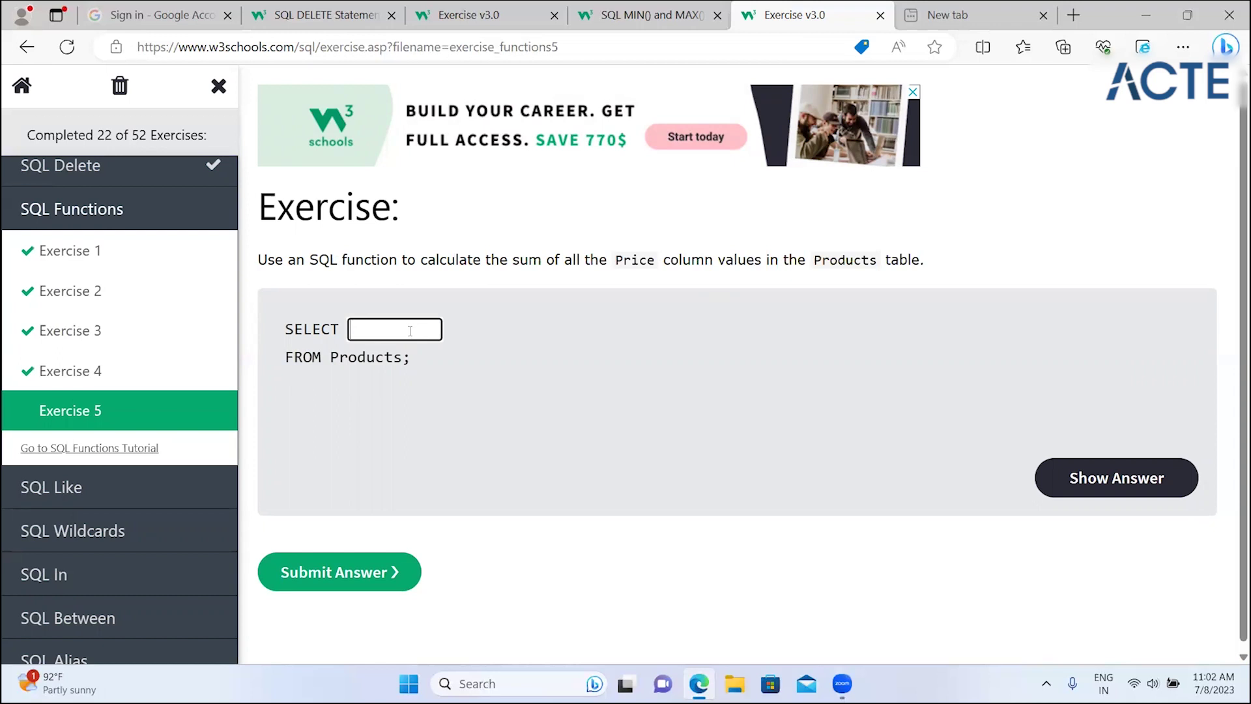
- Answer Exercise 5 with sum(price), submit it, and open the MIN() and MAX() tutorial
drag(519, 260, 664, 272)
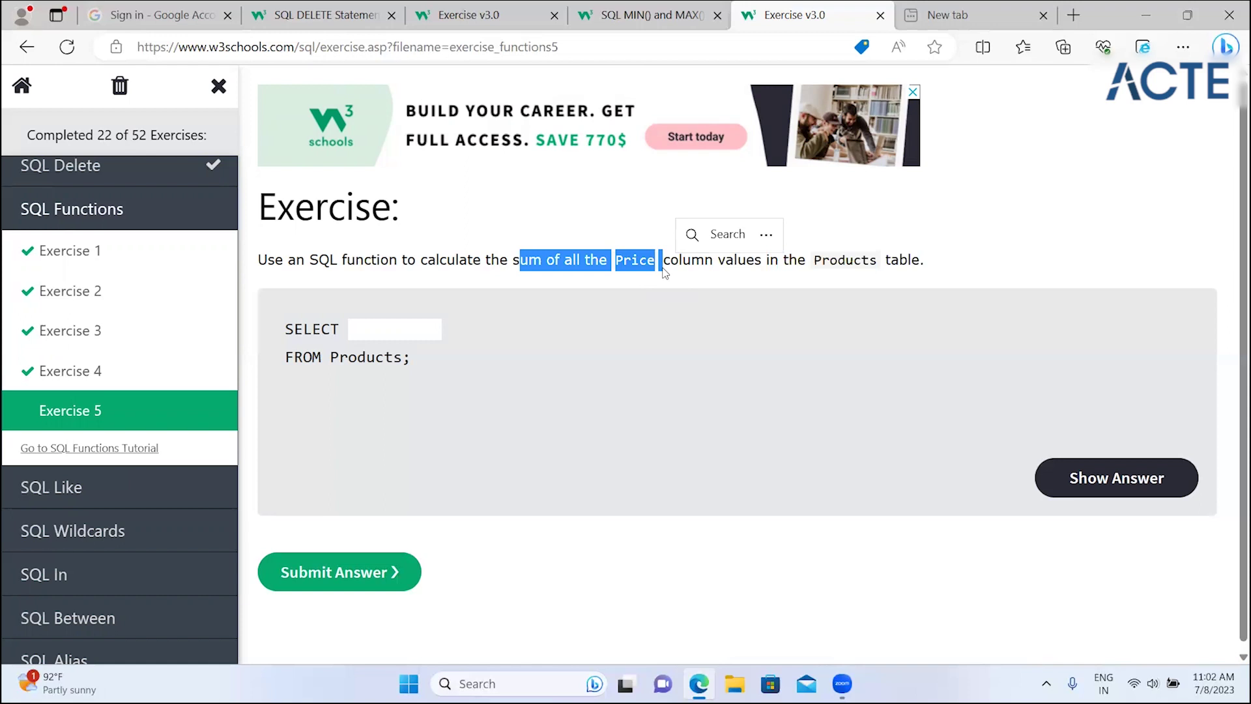
click(541, 260)
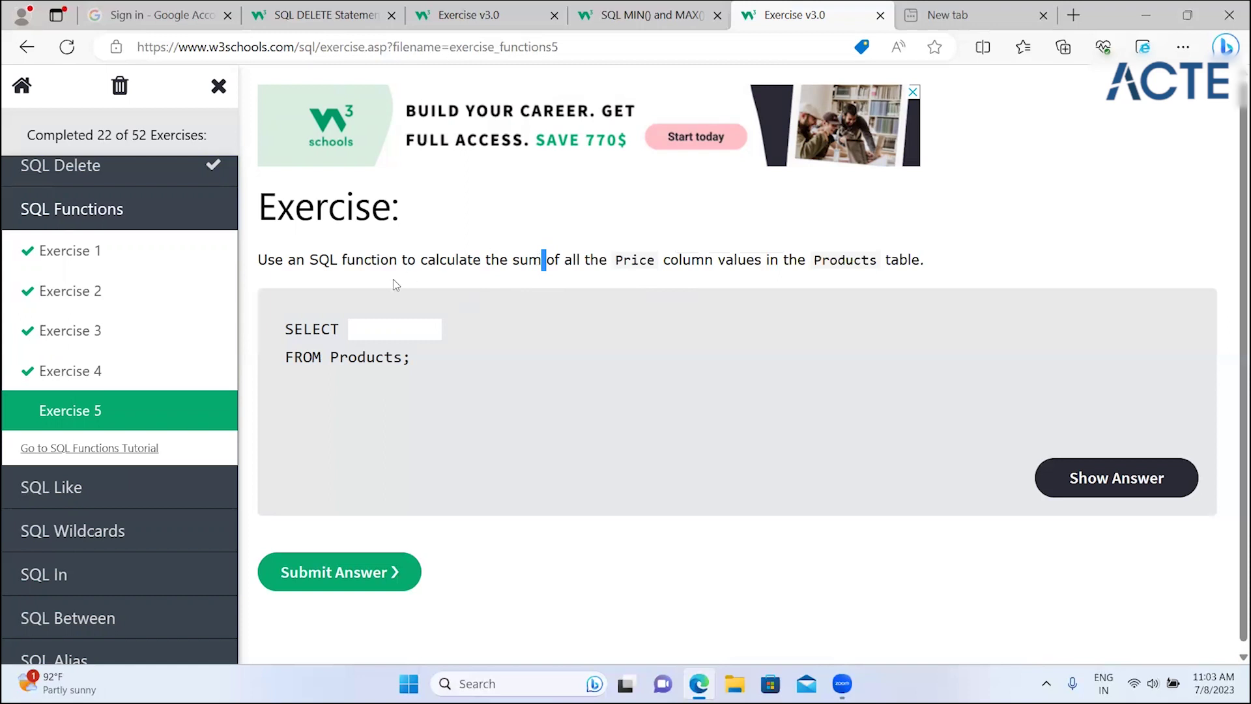
click(378, 327)
text(sum(price))
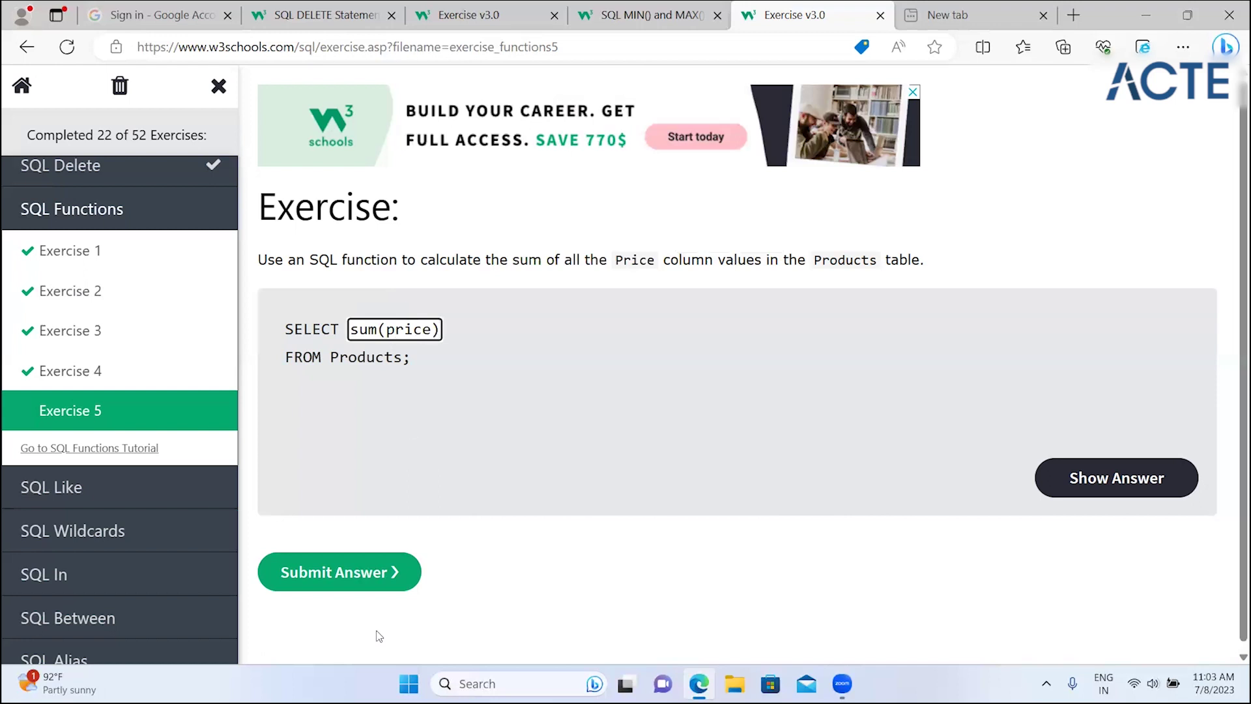
click(378, 595)
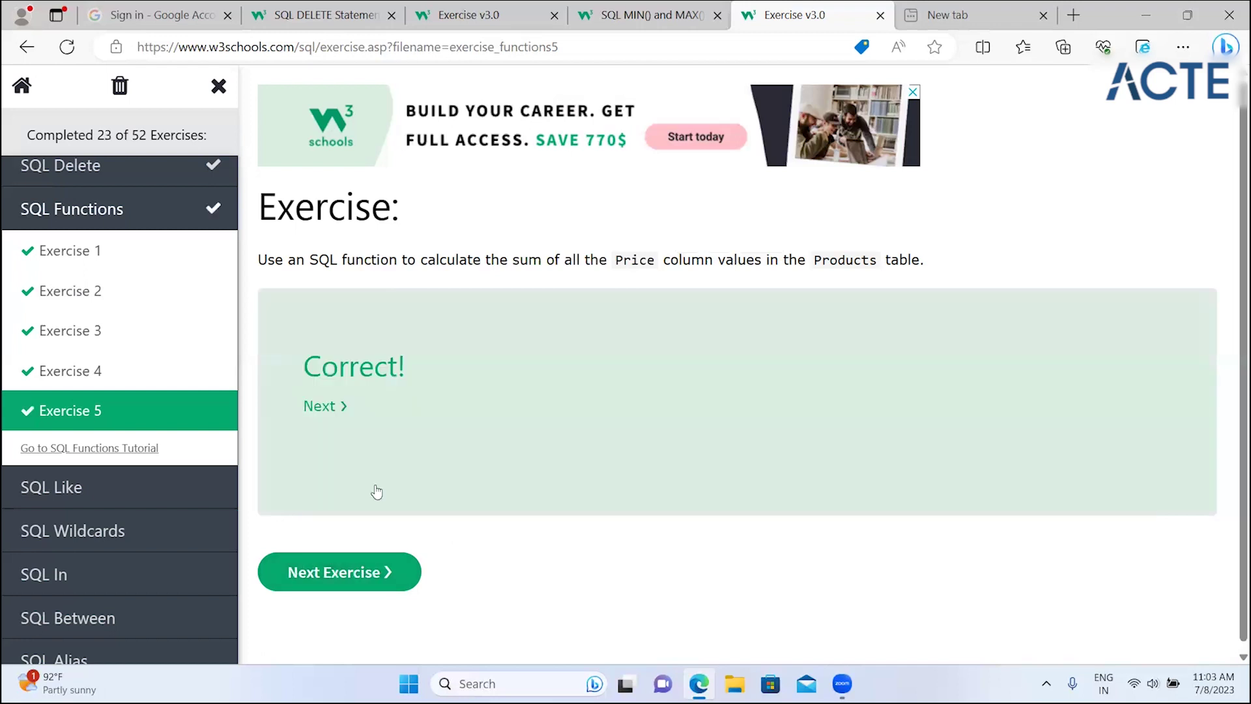
click(148, 454)
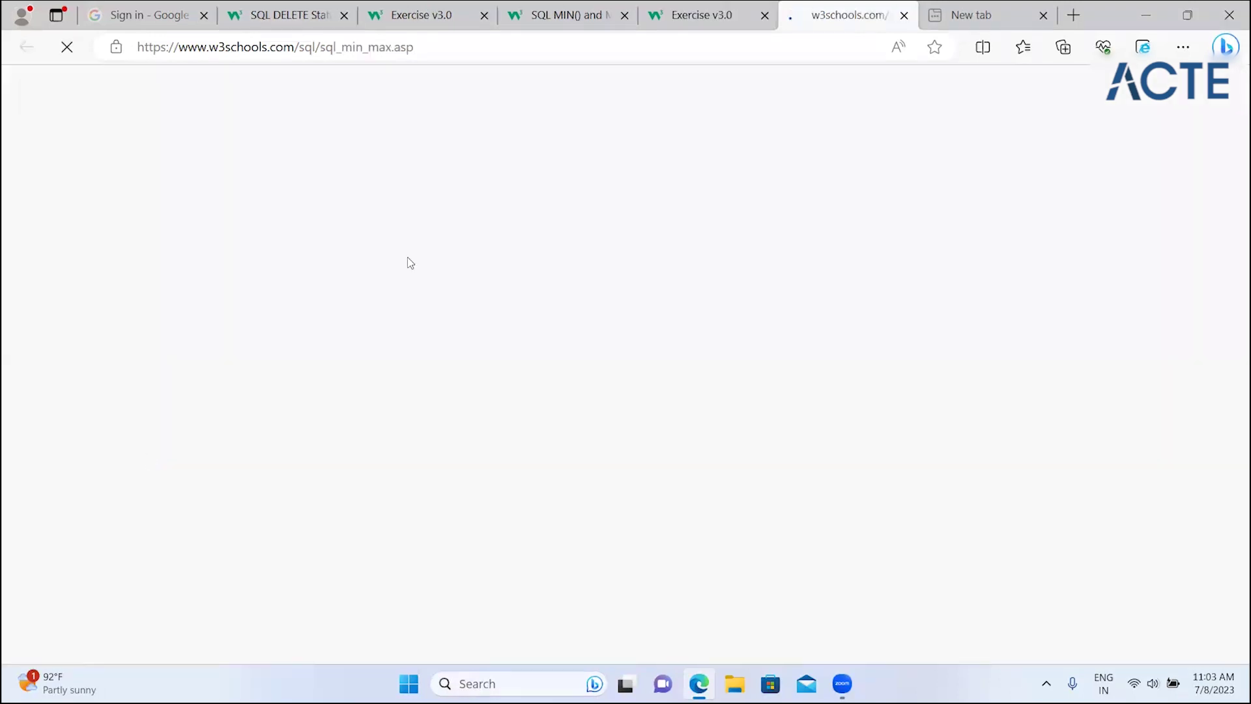
- Close the SQL DELETE and Exercise tabs, re-maximize the browser, and open SQL Count, Avg, Sum
click(1195, 19)
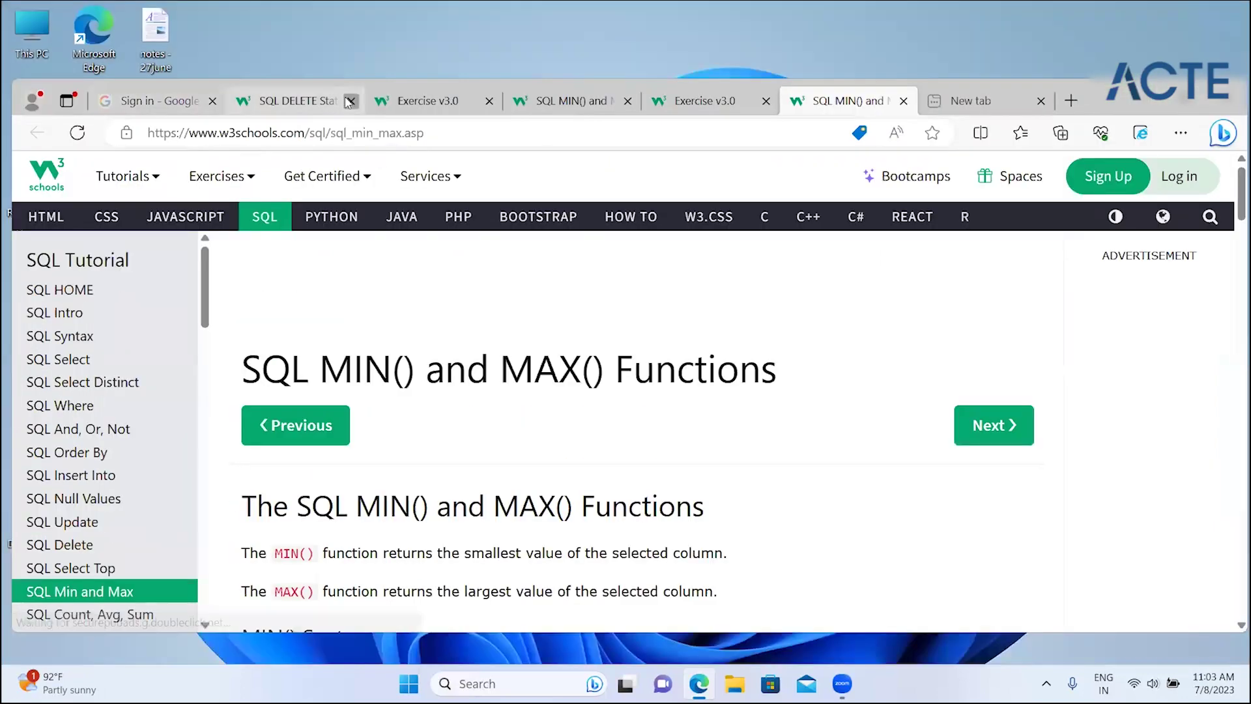
click(350, 101)
click(350, 101)
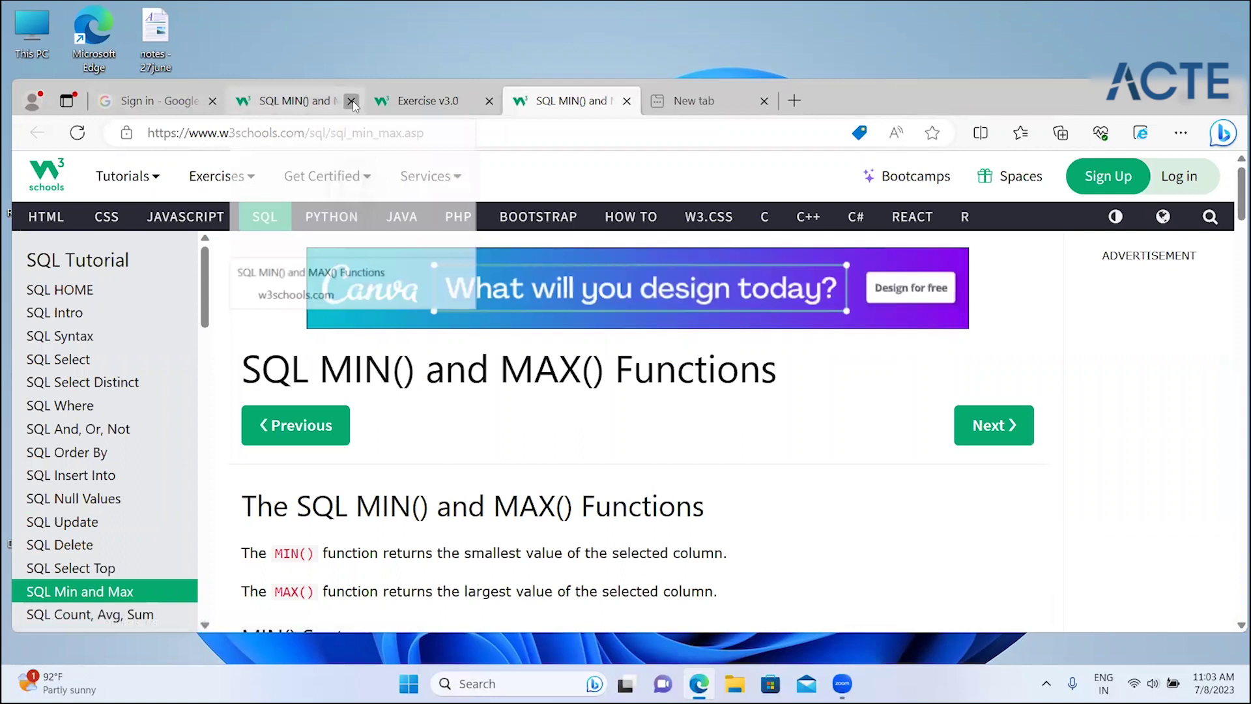
click(351, 101)
click(350, 101)
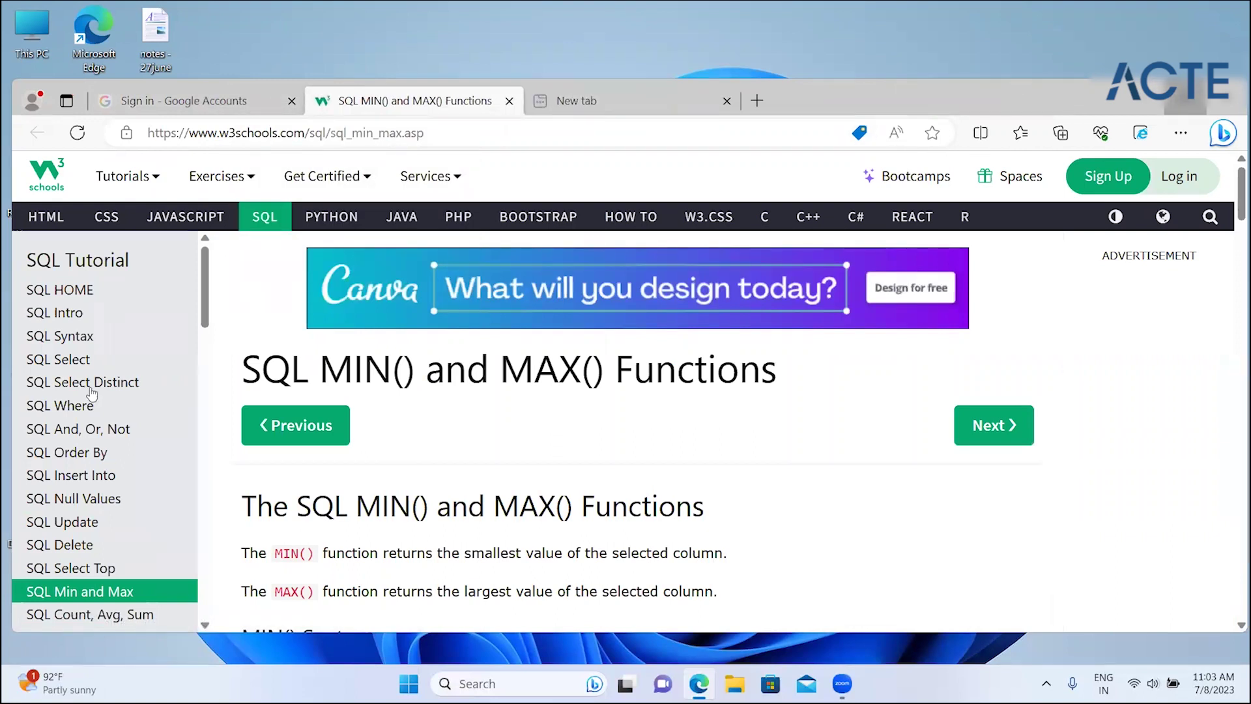
key(super+Up)
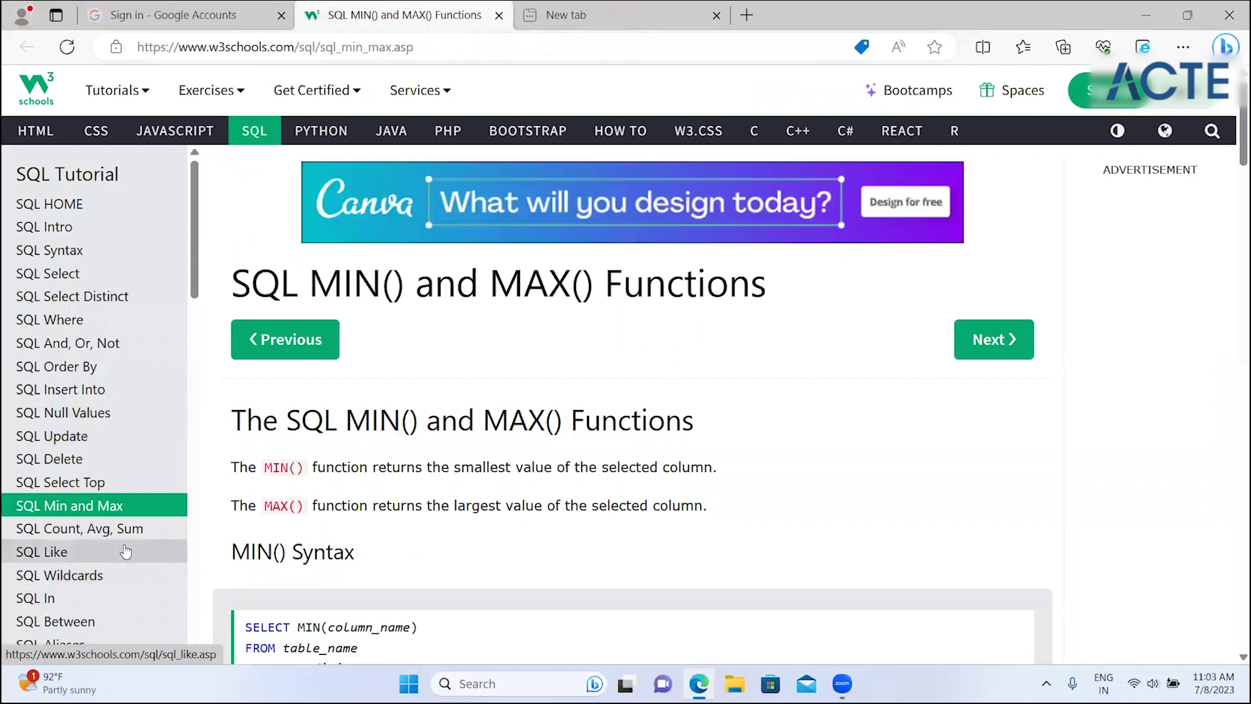
click(128, 530)
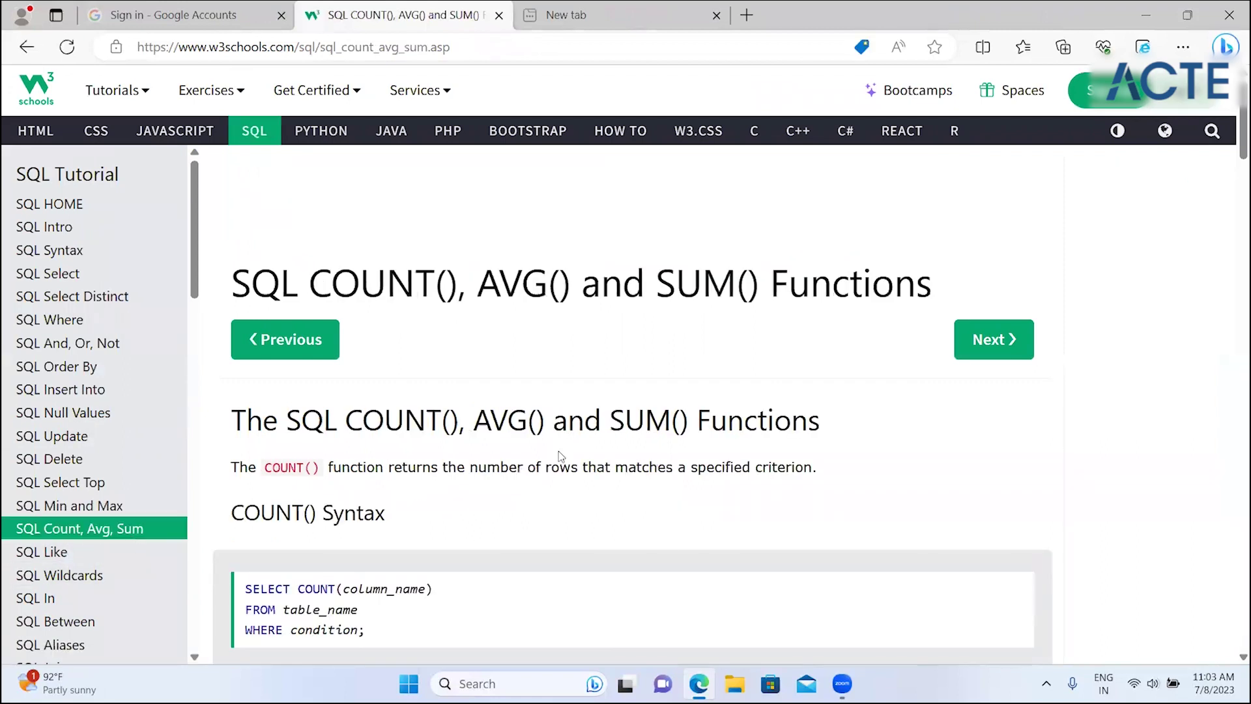
double_click(326, 488)
click(303, 491)
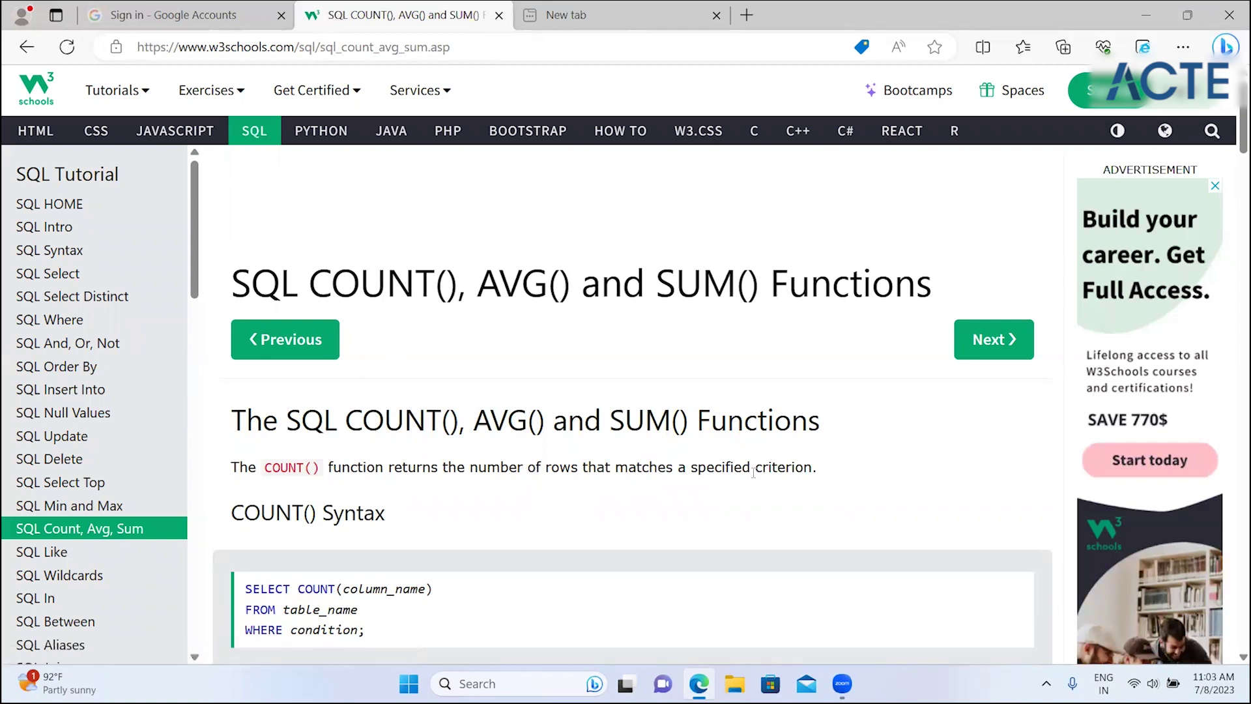
scroll(508, 576, down, 3)
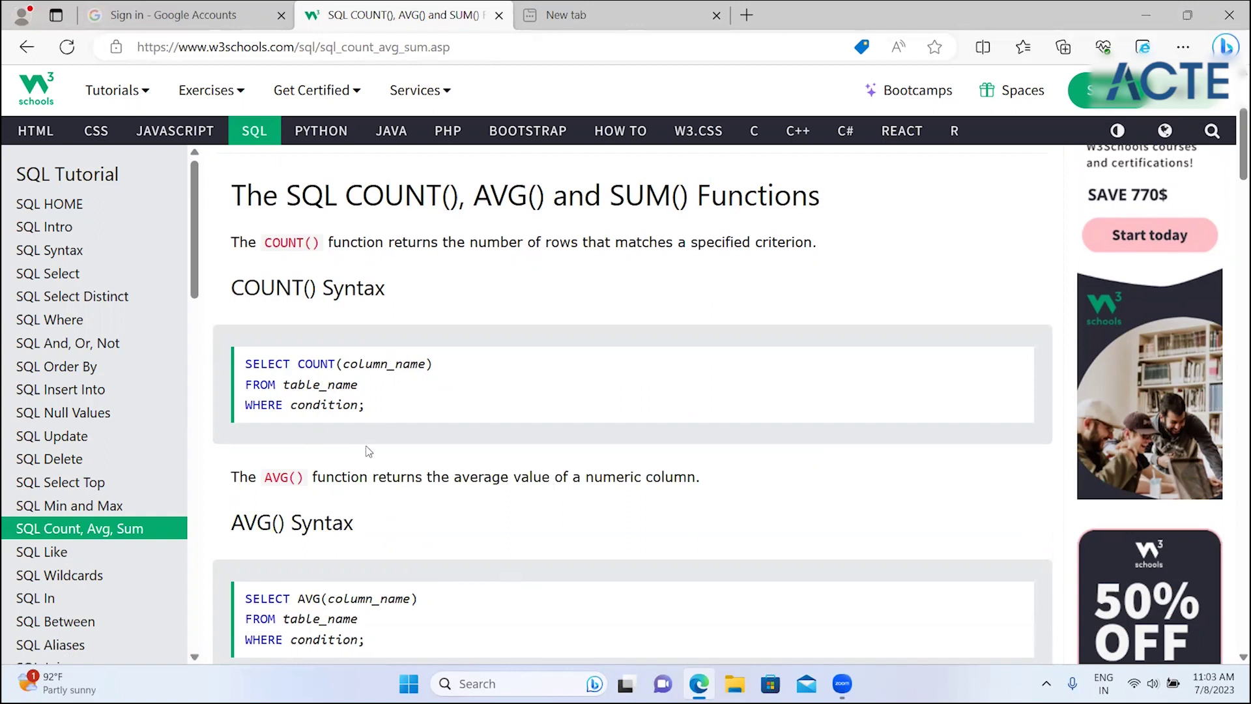
double_click(318, 482)
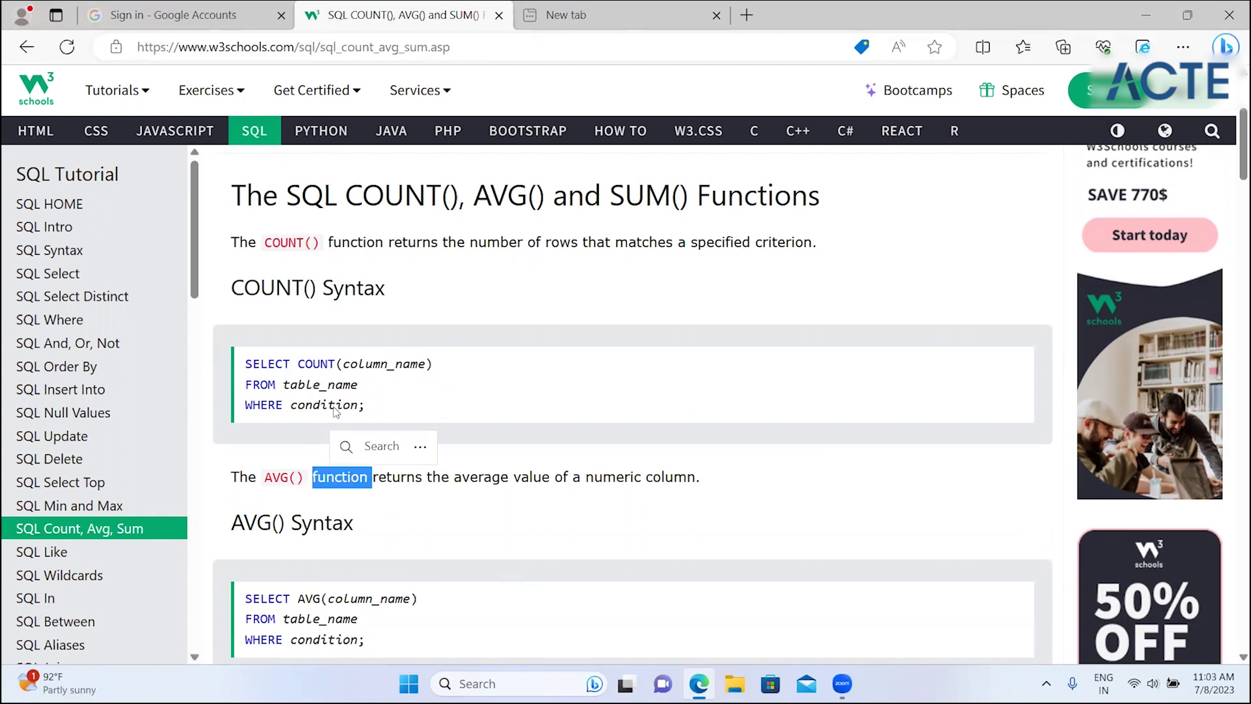
click(310, 564)
scroll(307, 599, down, 2)
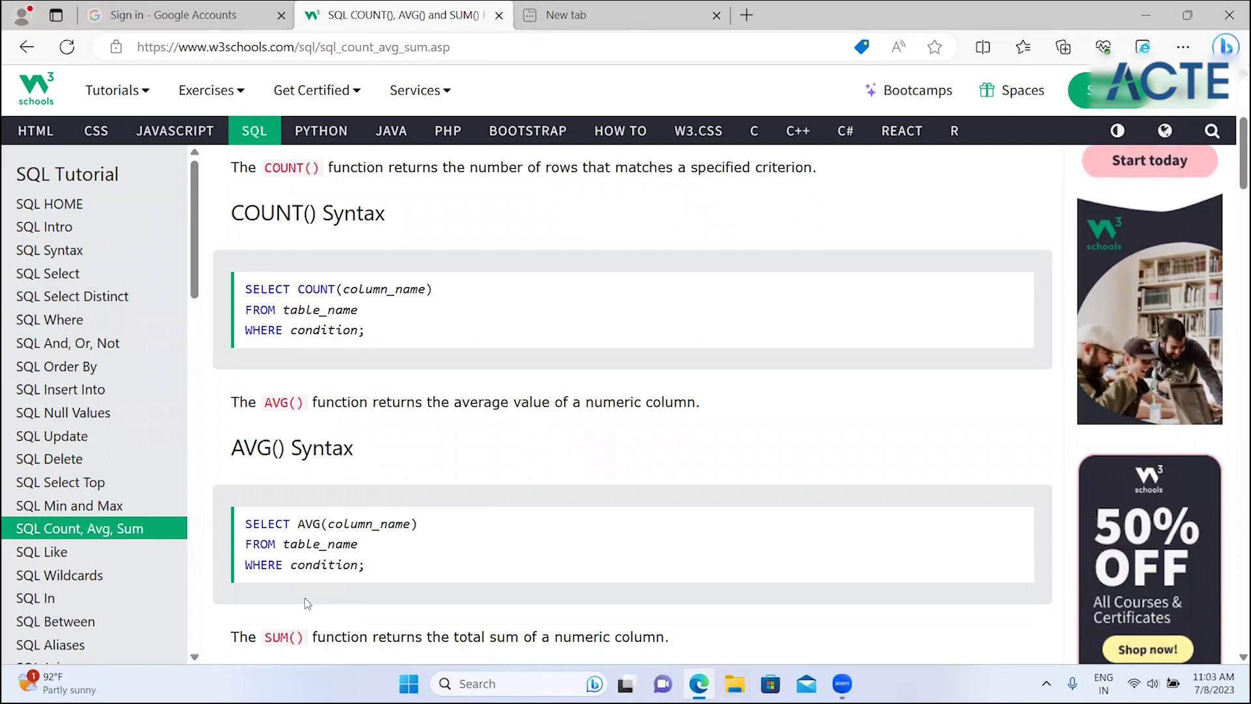
scroll(307, 603, down, 1)
scroll(307, 586, down, 3)
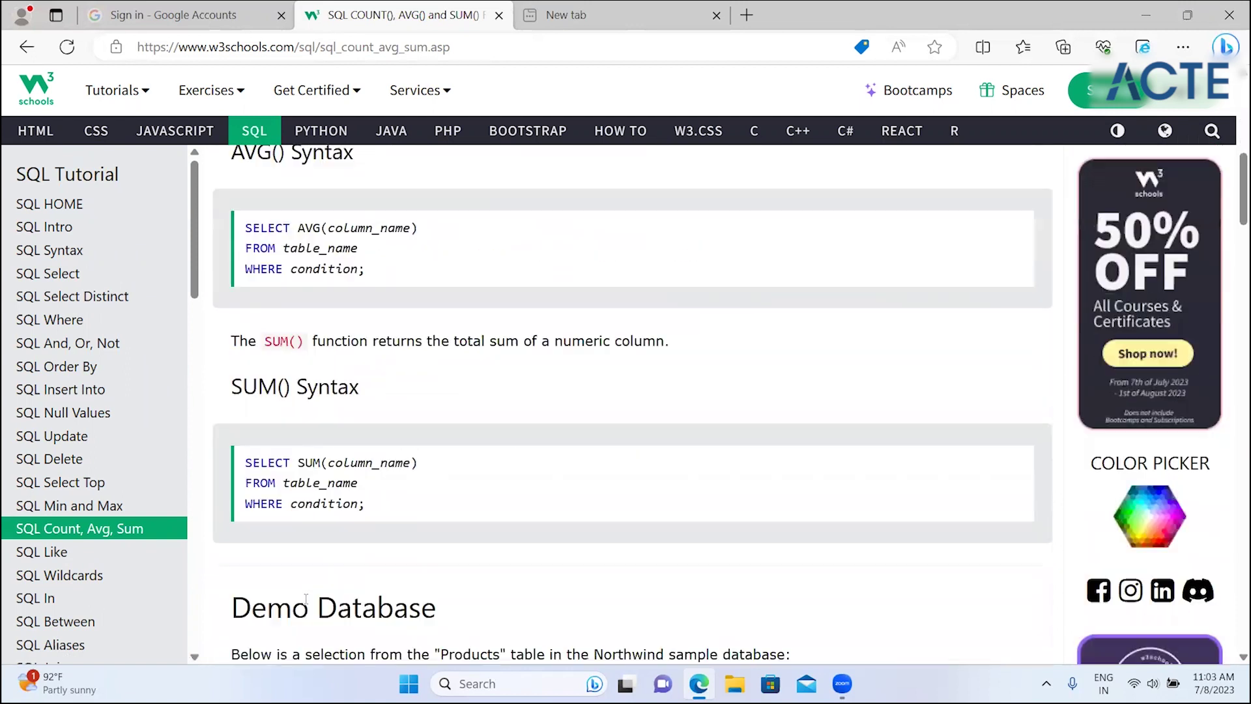
scroll(260, 456, down, 1)
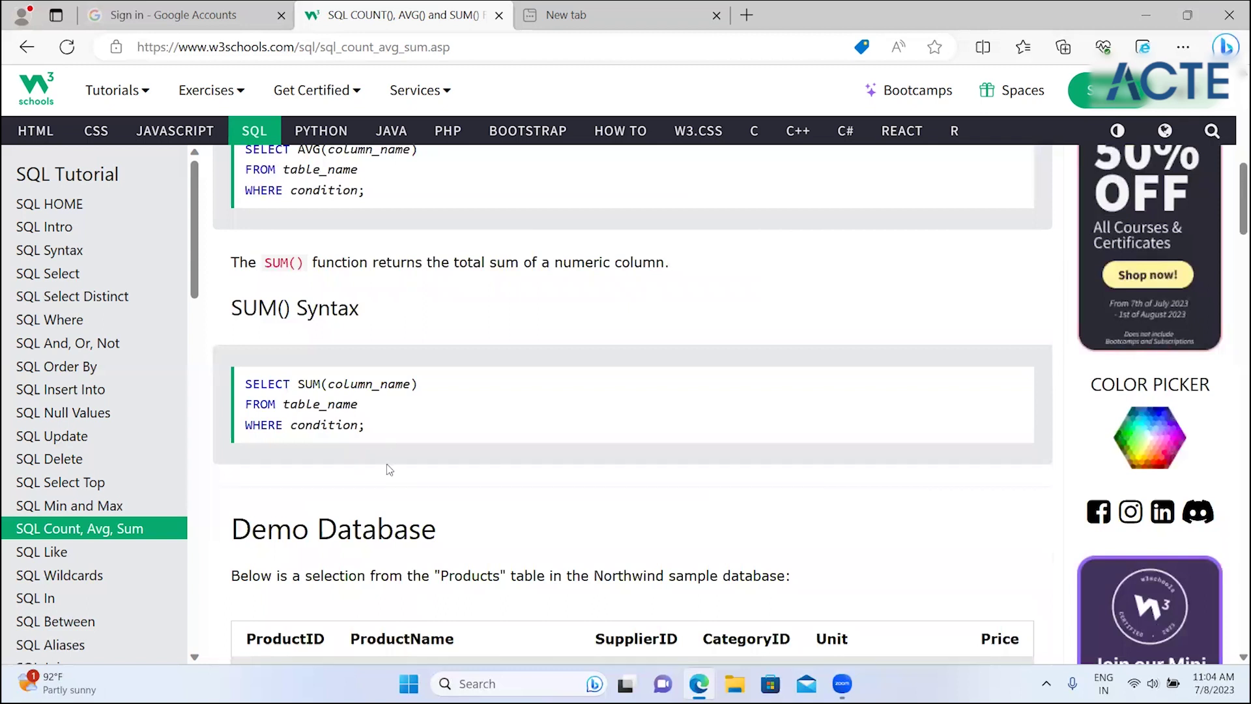
scroll(387, 468, down, 2)
scroll(389, 469, down, 4)
scroll(386, 463, down, 3)
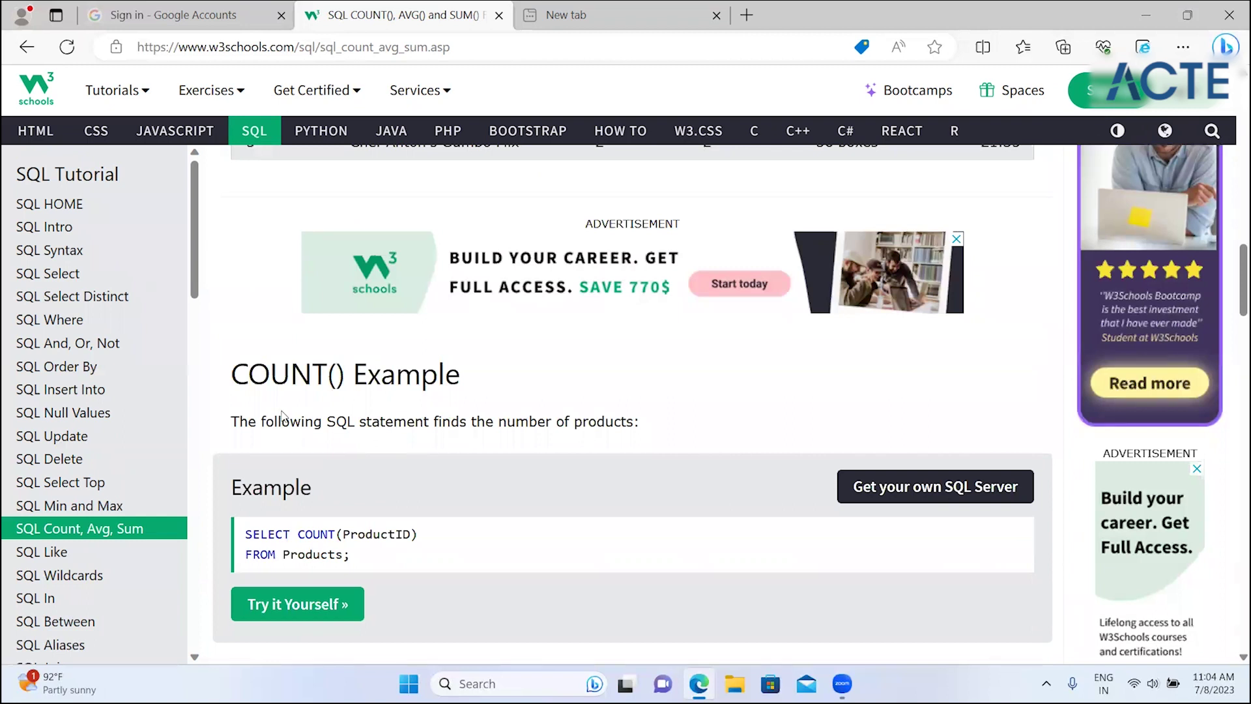
drag(289, 421, 635, 421)
click(534, 434)
scroll(534, 434, down, 3)
scroll(534, 434, down, 2)
scroll(479, 404, down, 2)
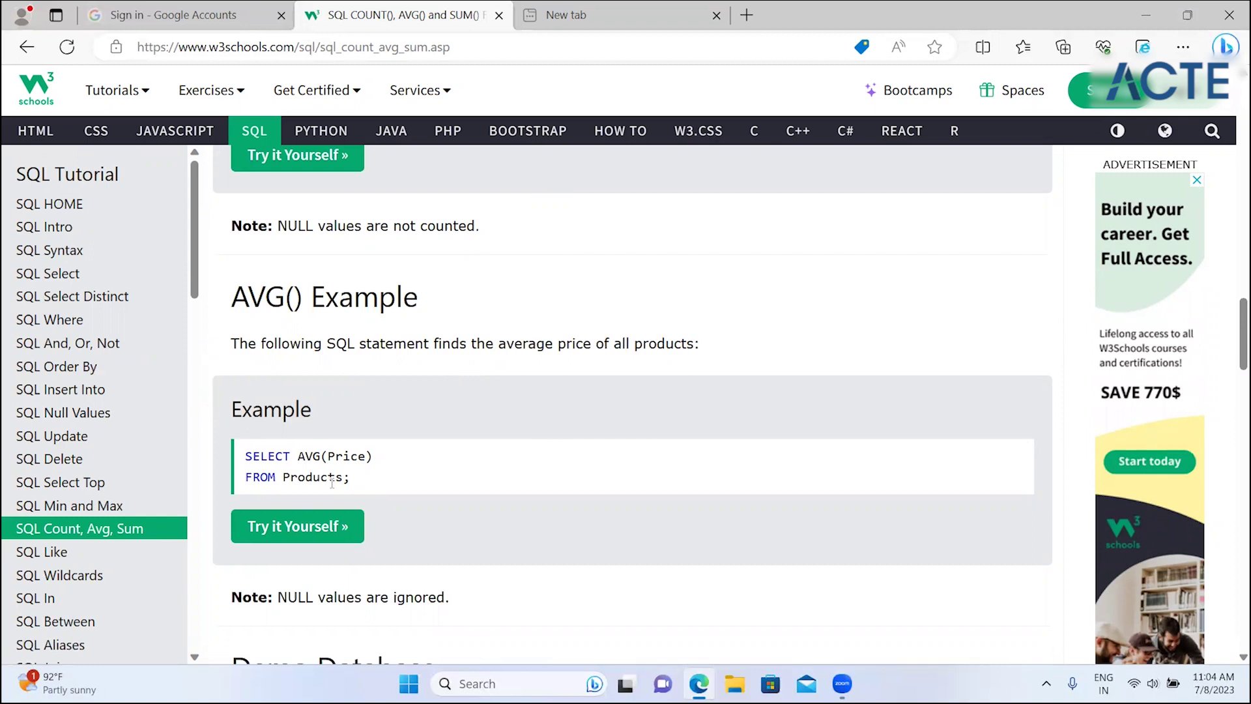
scroll(332, 482, down, 2)
scroll(332, 482, down, 3)
scroll(333, 485, down, 3)
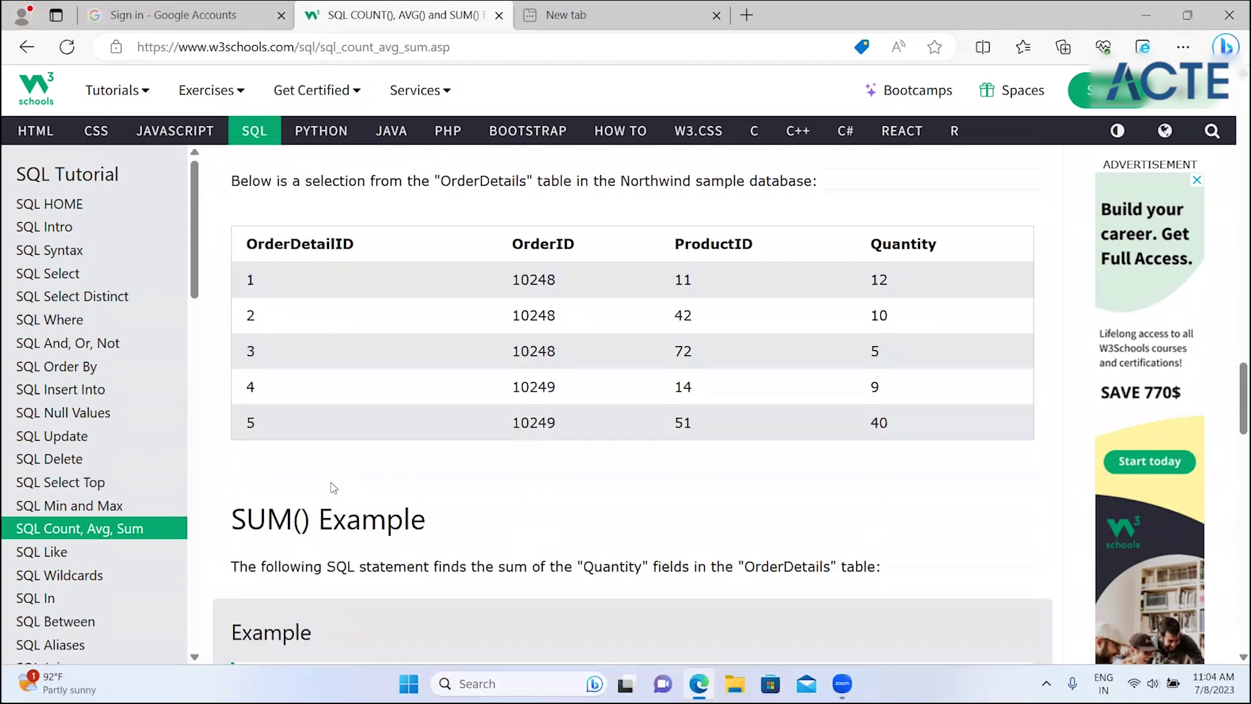
scroll(333, 487, down, 3)
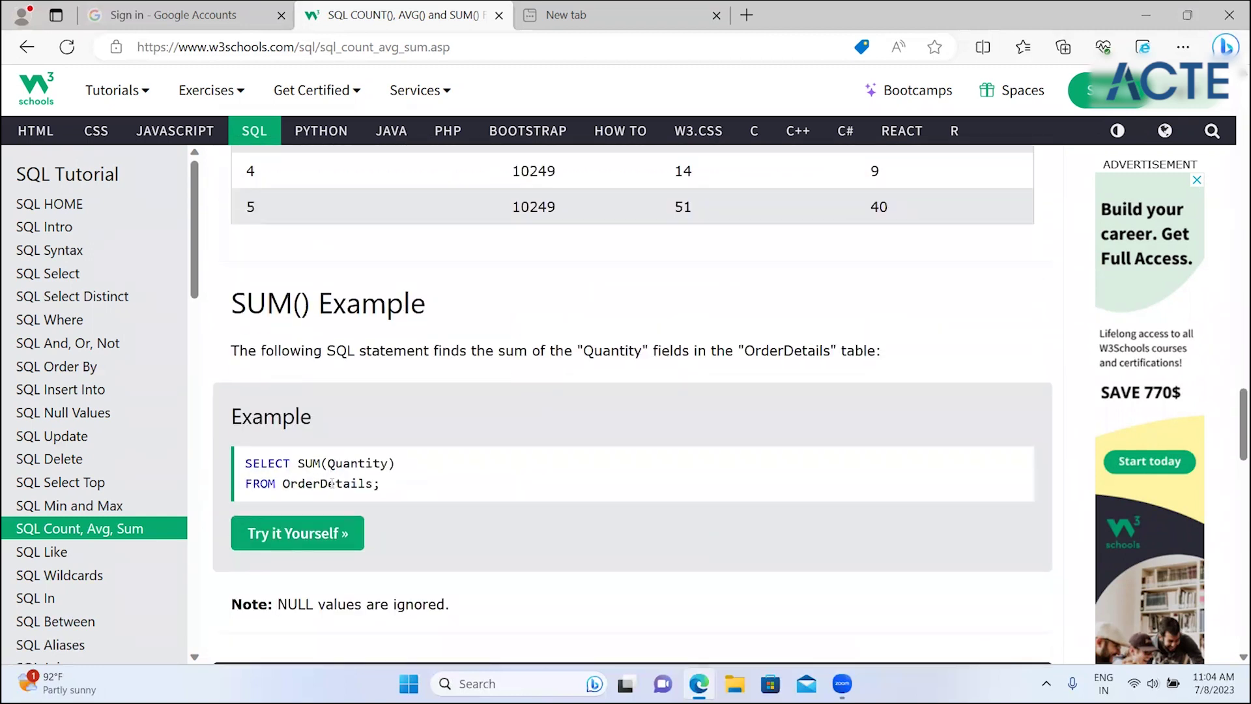
double_click(330, 464)
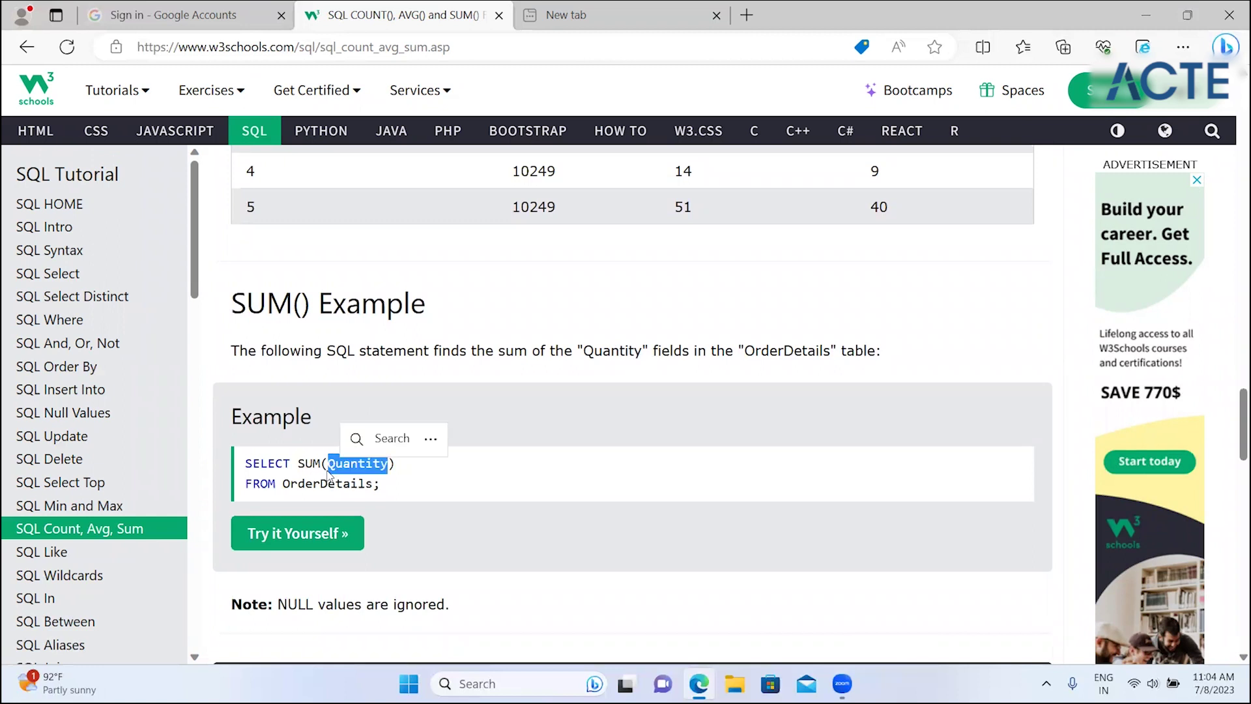
key(Tab)
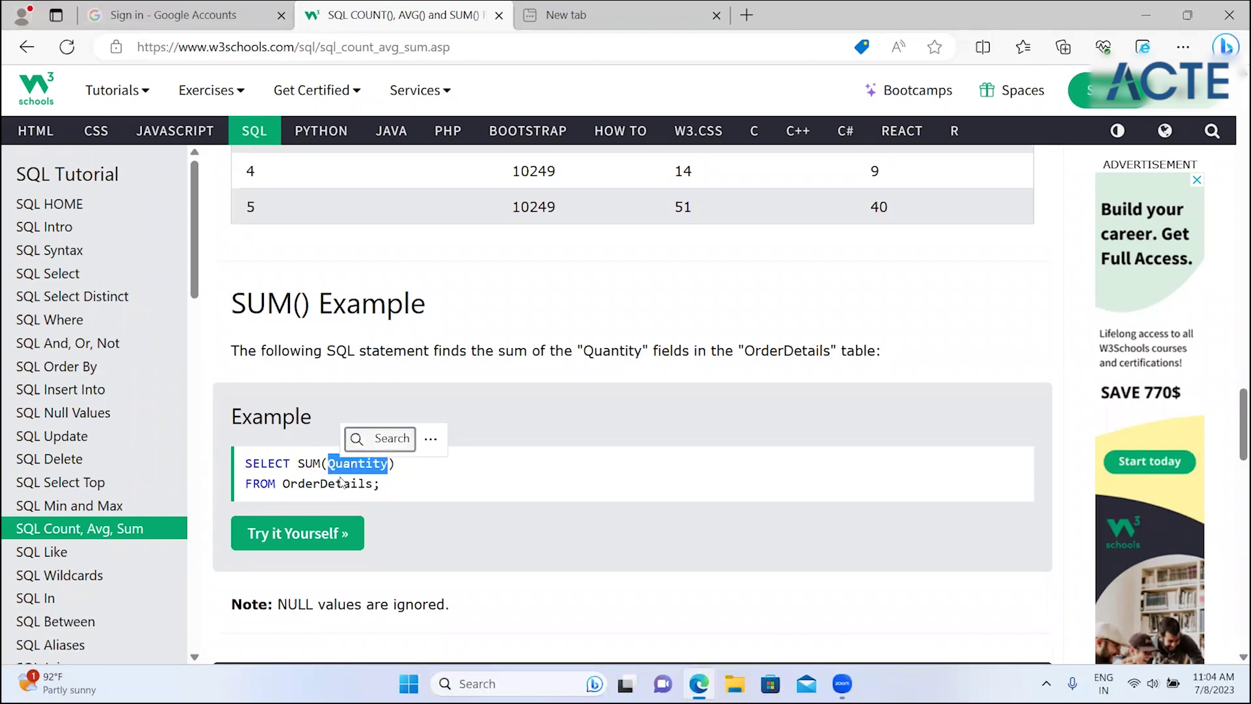
- Scroll the SQL Tutorial sidebar down to the 'SQL Like' link and open it
click(281, 610)
scroll(281, 610, down, 1)
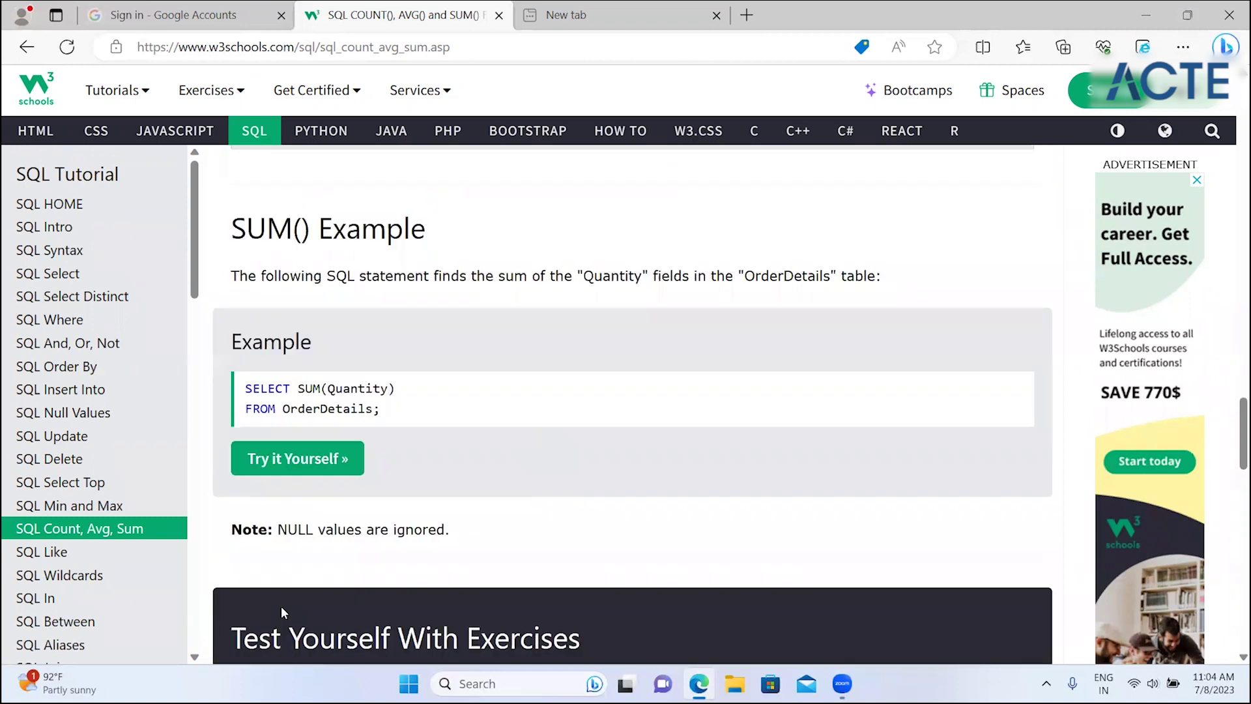
scroll(281, 610, down, 3)
scroll(281, 611, down, 3)
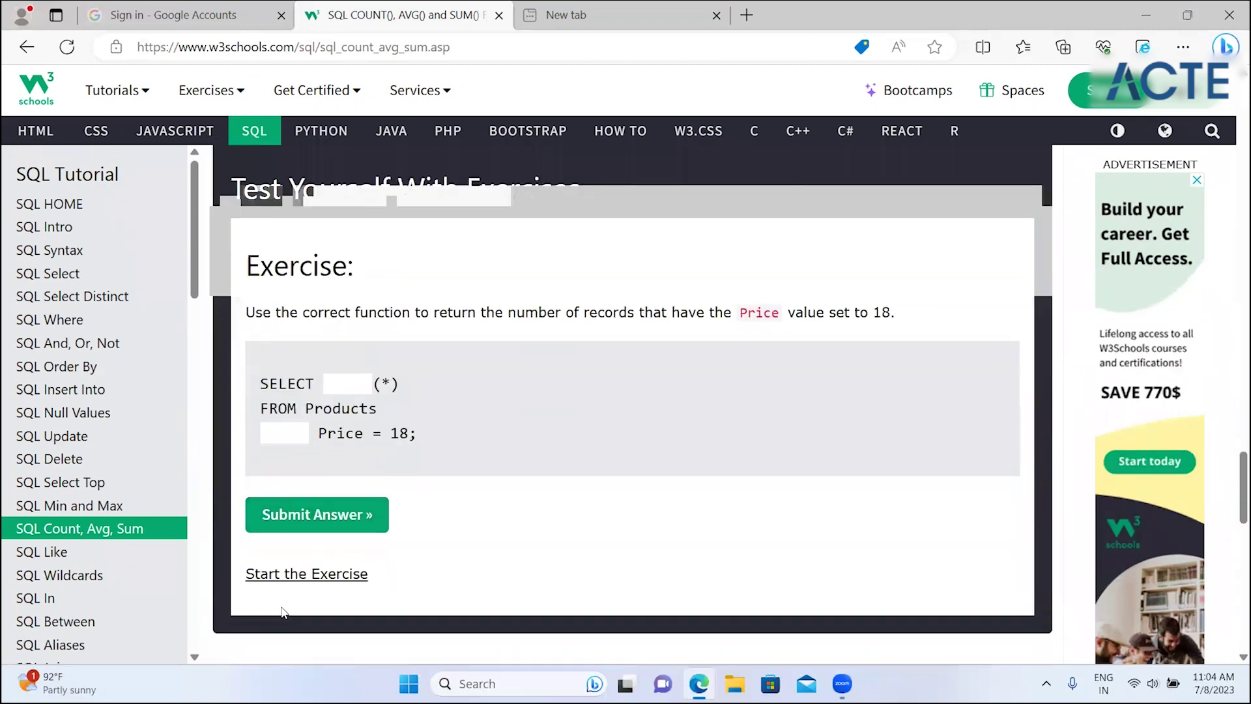
scroll(282, 610, down, 3)
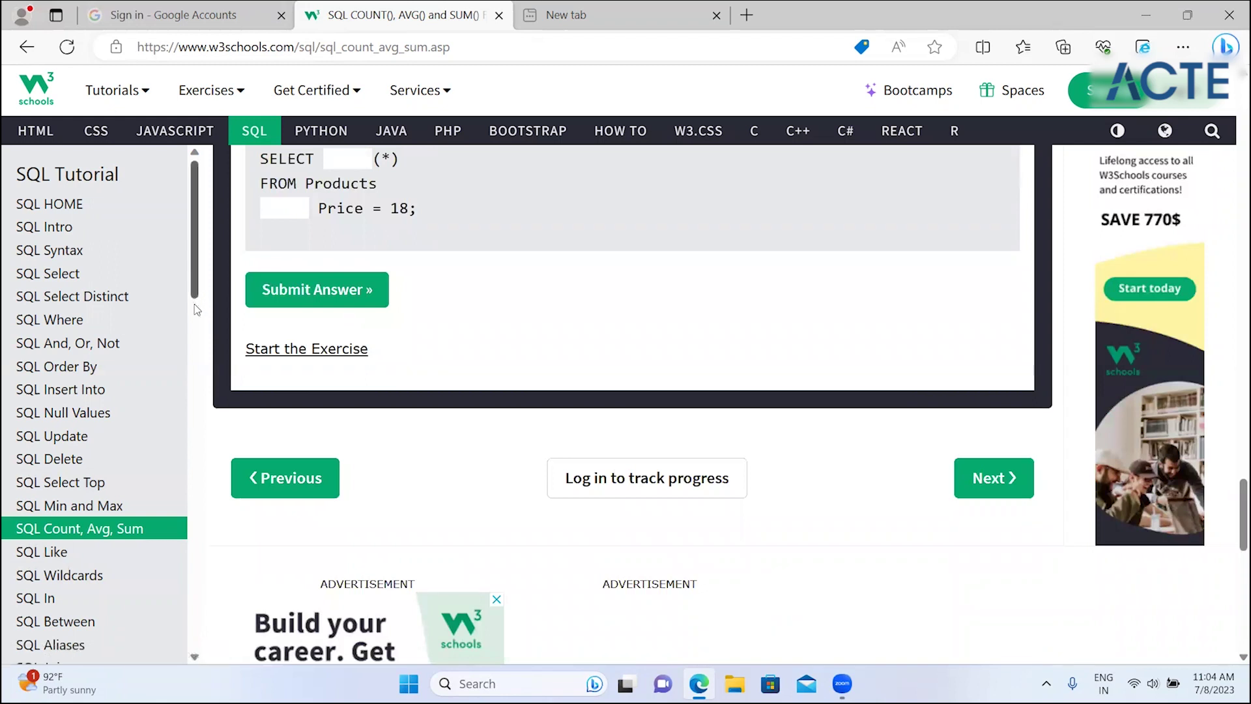
scroll(197, 309, down, 5)
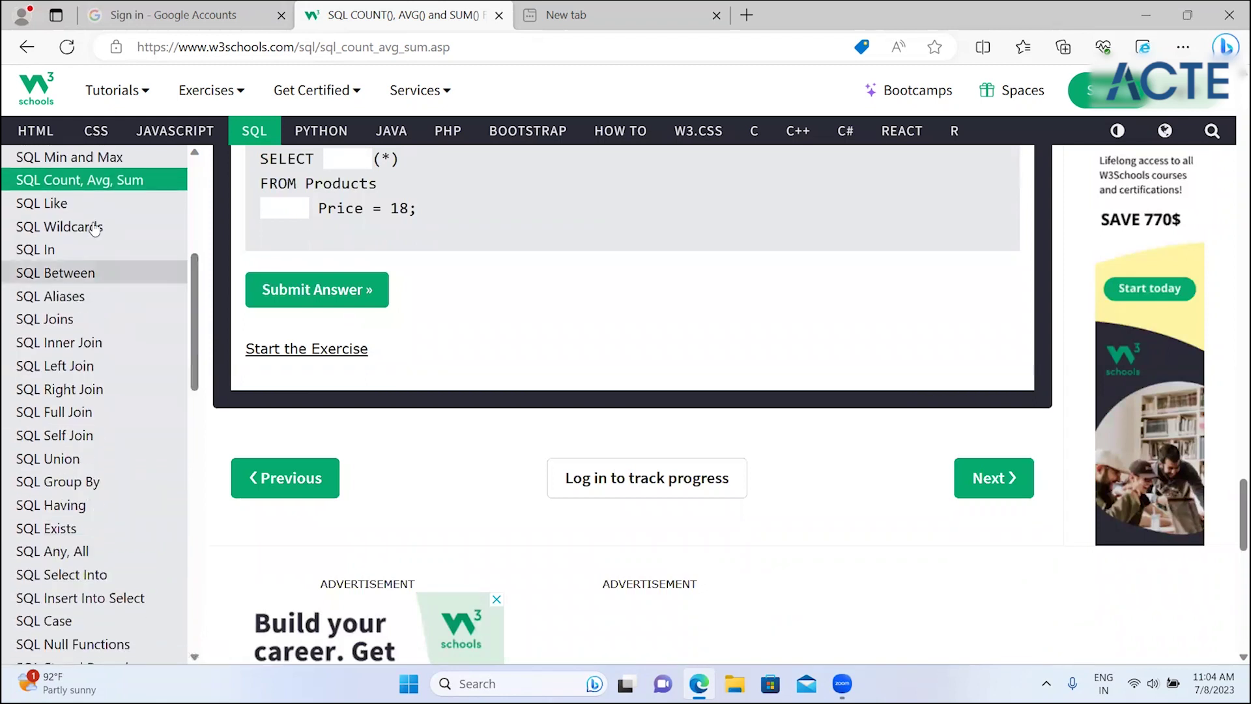
click(102, 207)
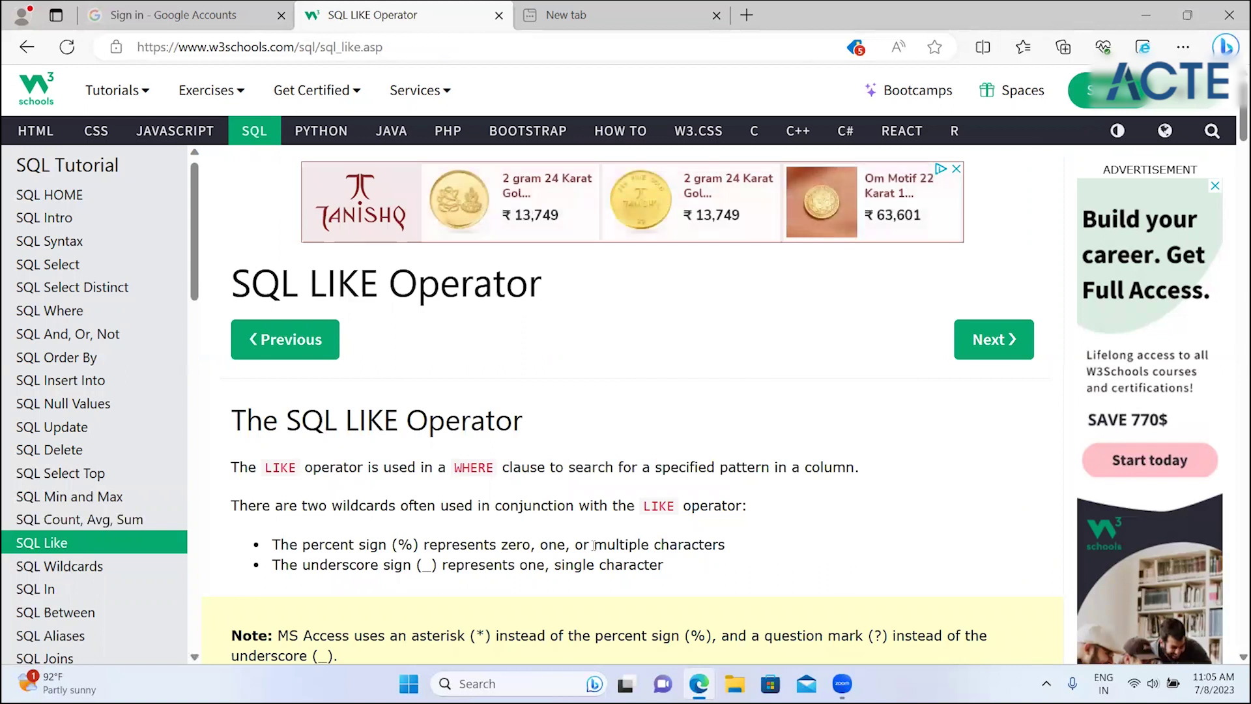
scroll(593, 545, down, 1)
scroll(593, 544, down, 2)
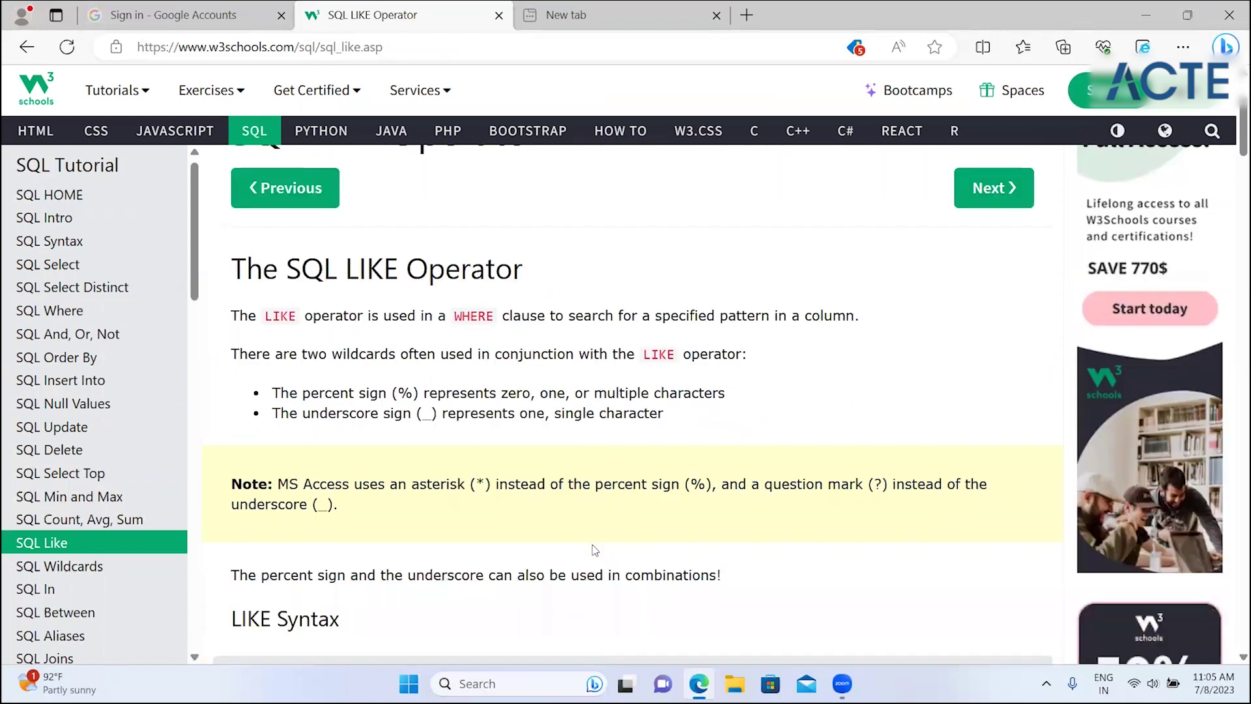
scroll(352, 199, down, 2)
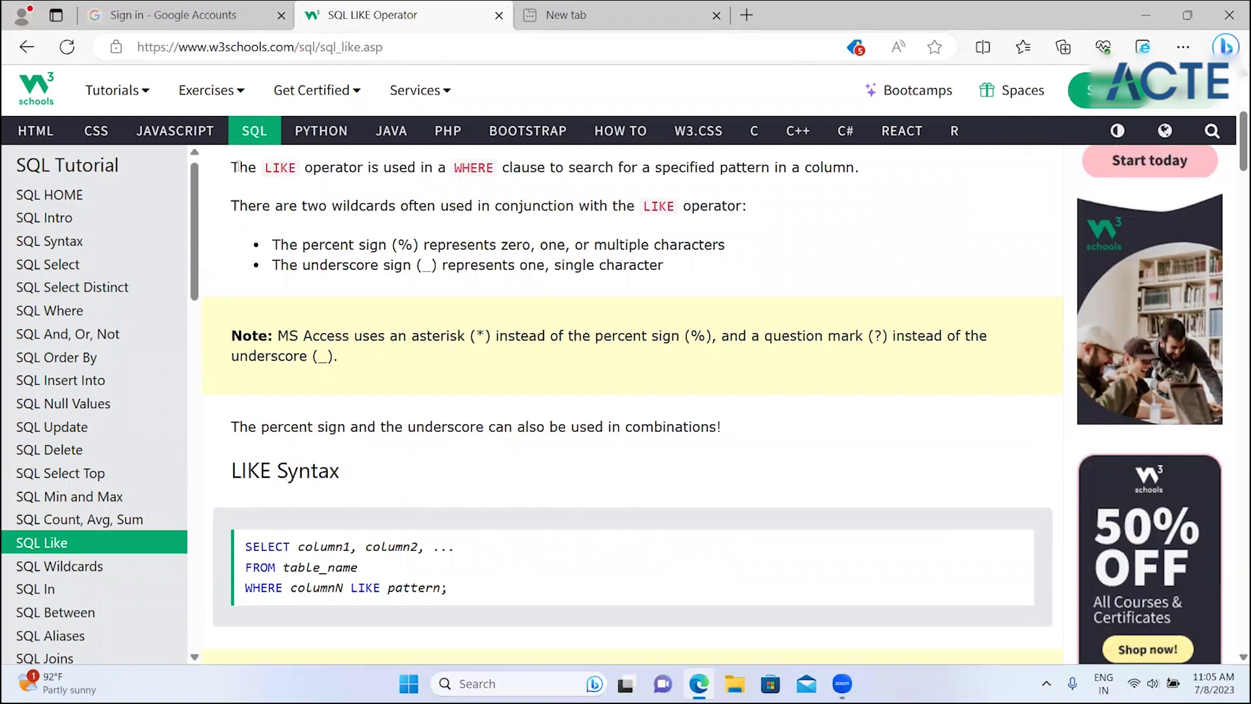
drag(240, 167, 257, 167)
drag(390, 184, 789, 190)
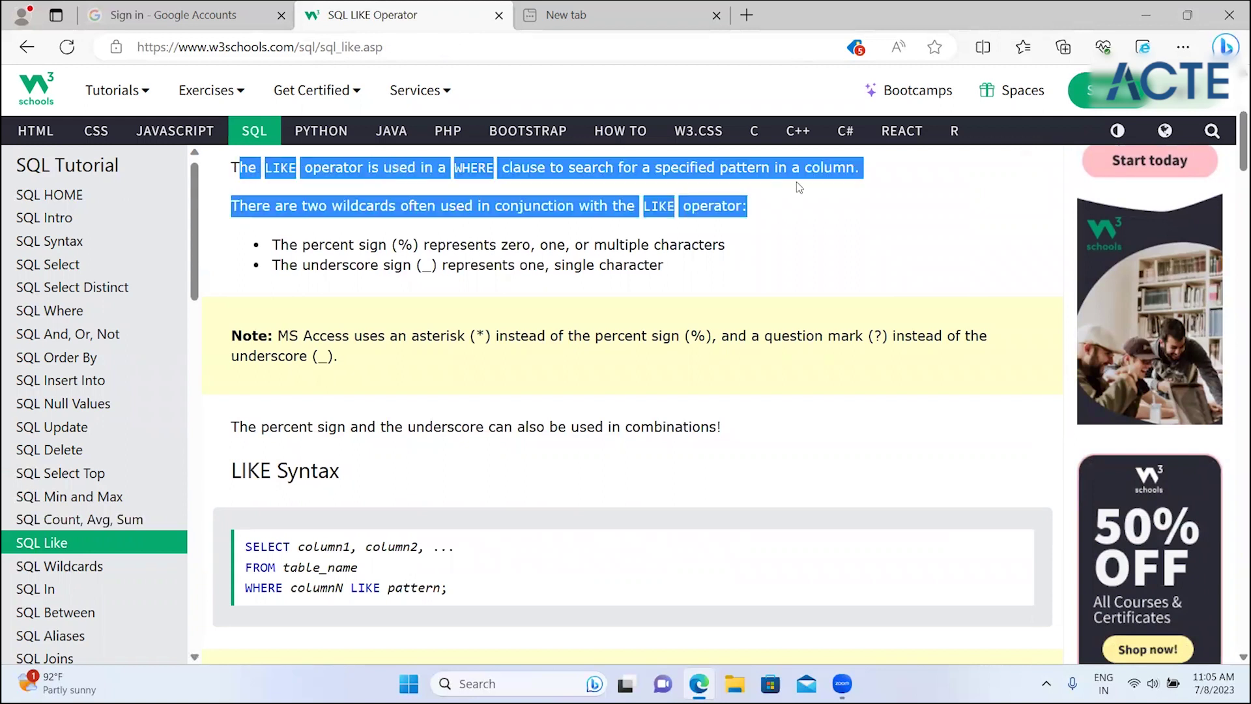
click(549, 248)
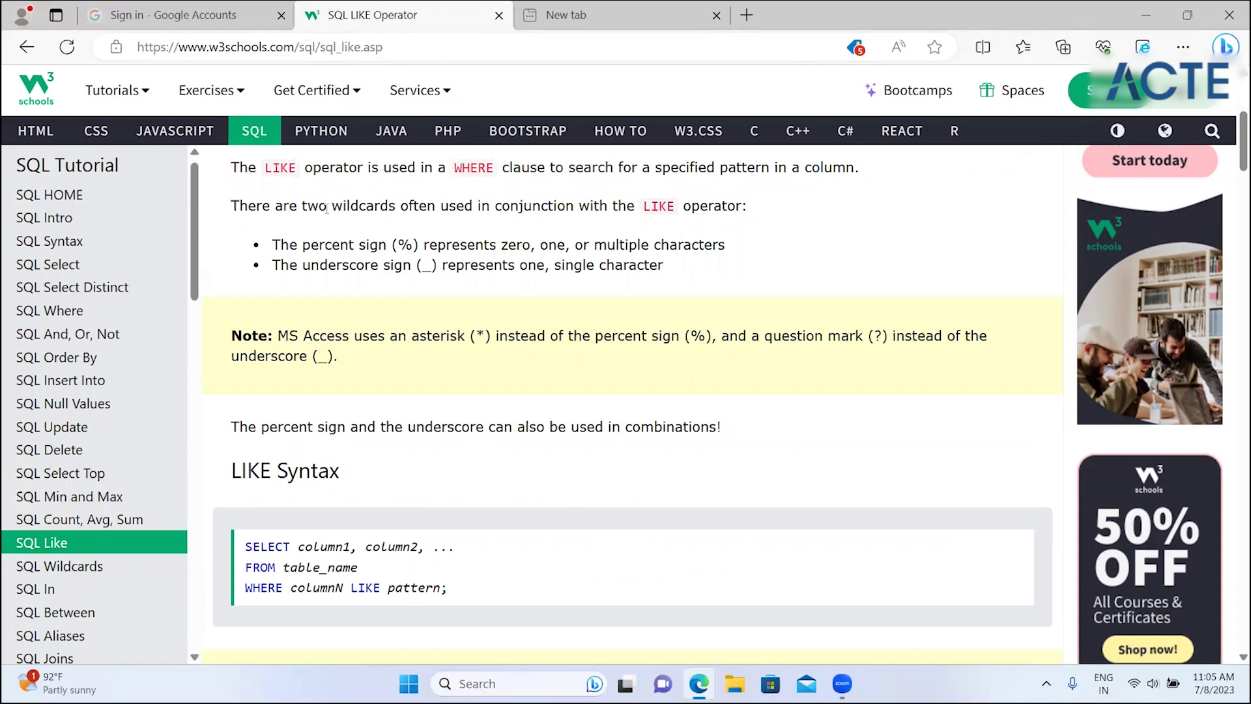
double_click(561, 207)
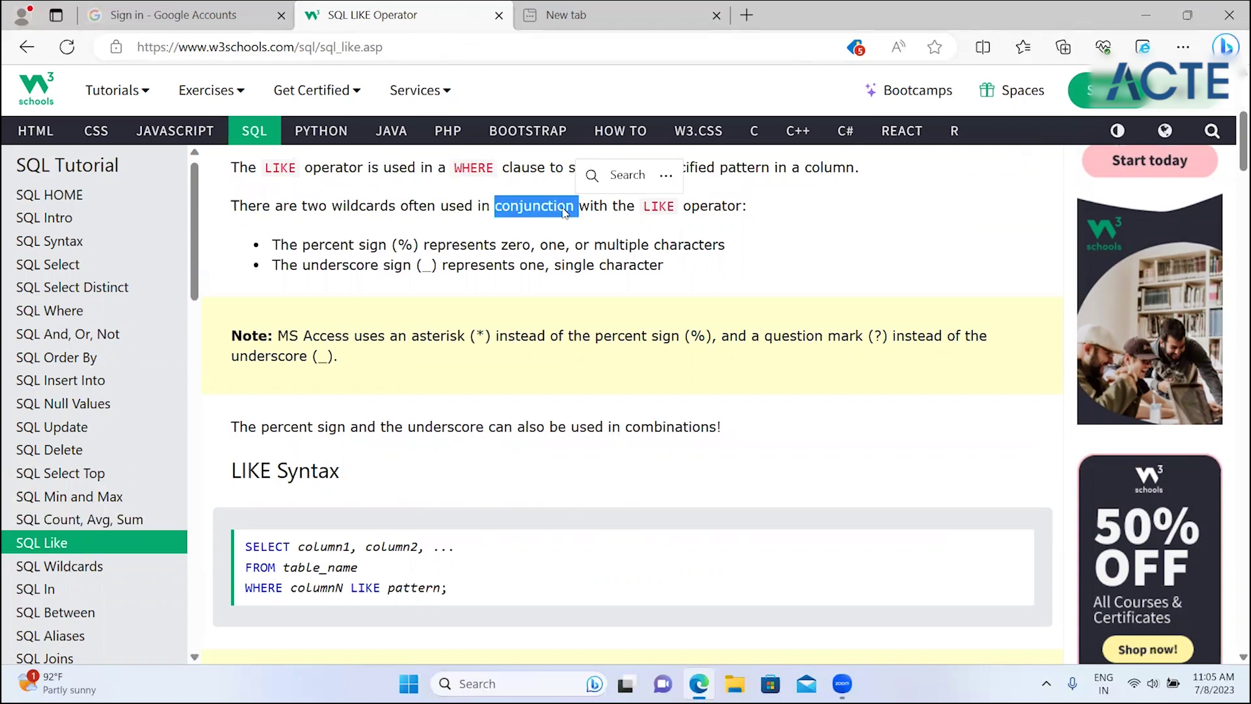
double_click(651, 207)
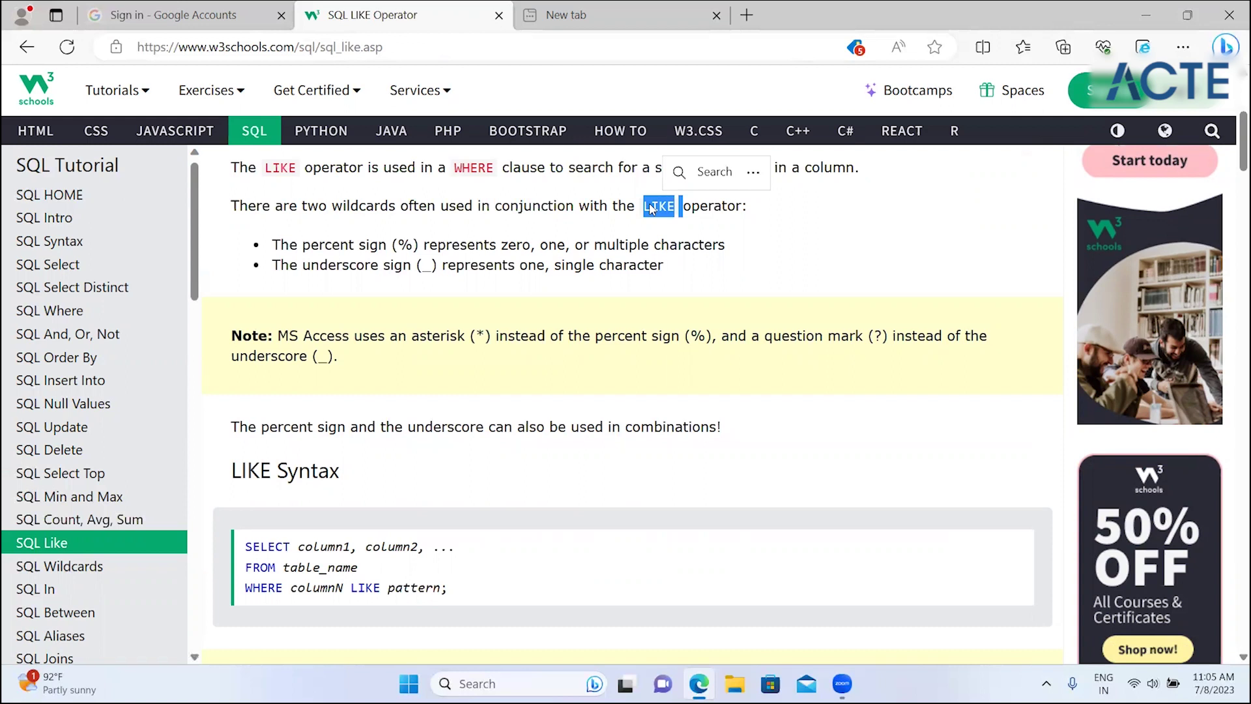
triple_click(413, 249)
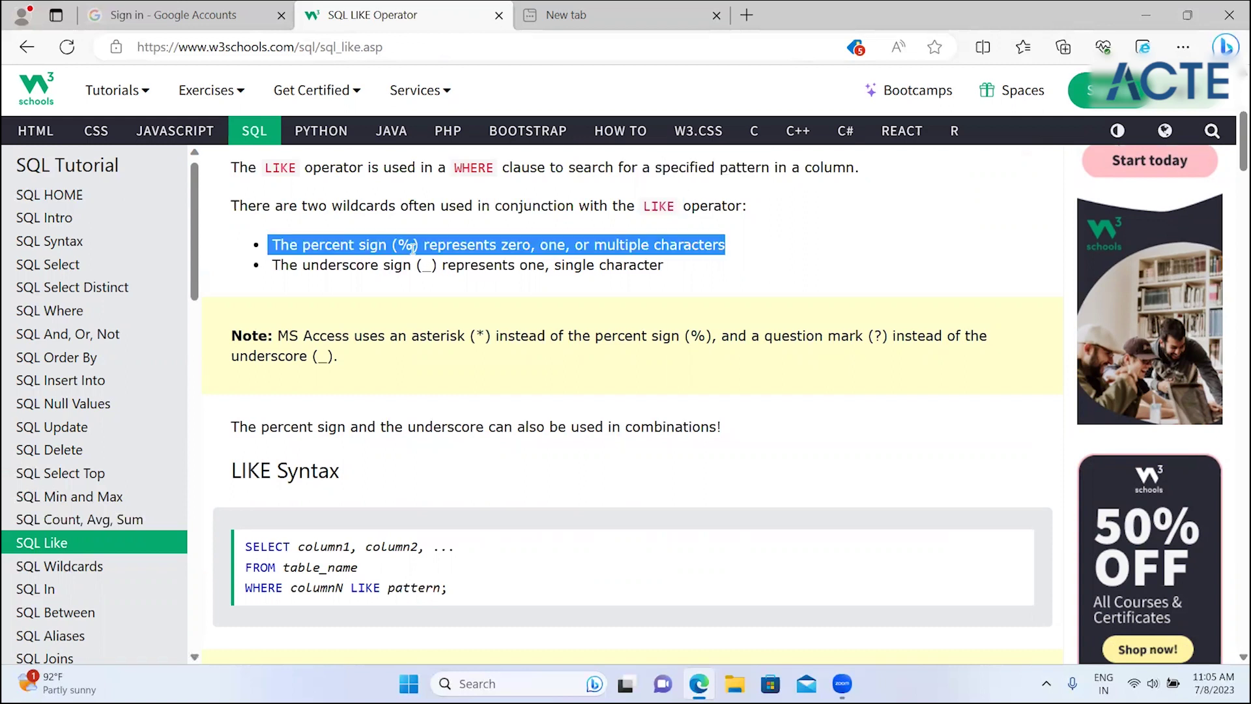
double_click(420, 267)
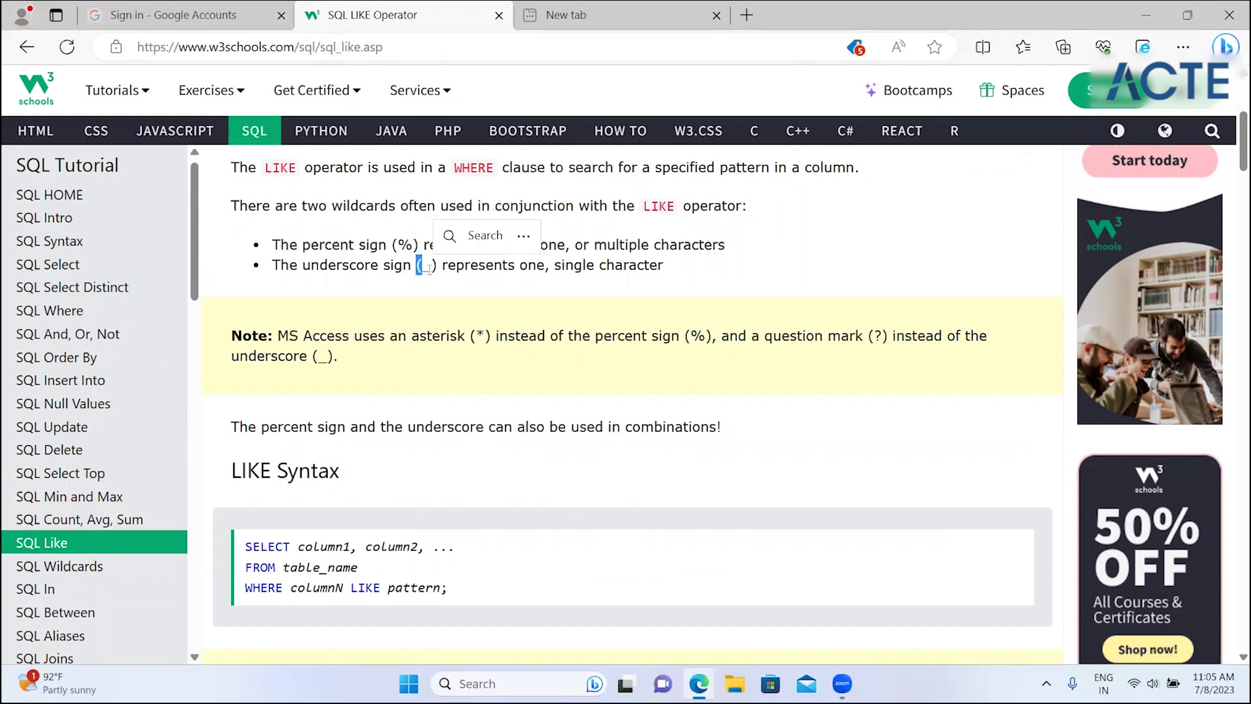
drag(416, 267, 422, 246)
click(406, 246)
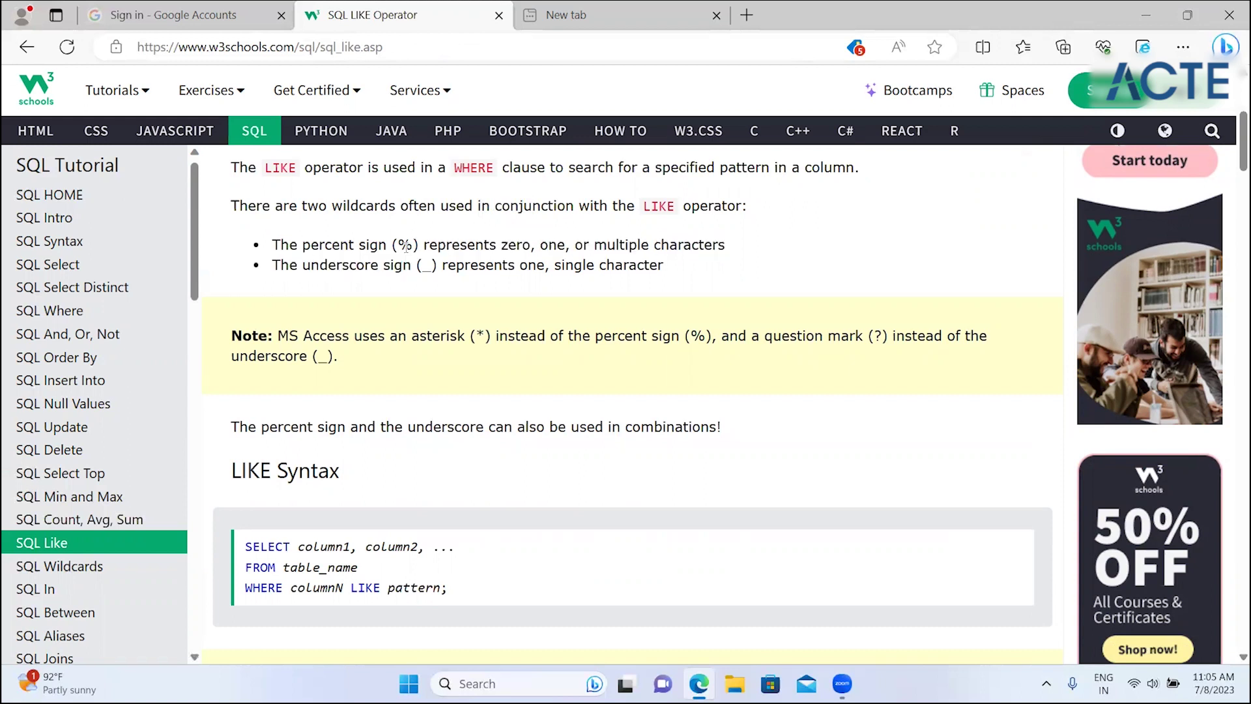
double_click(406, 246)
double_click(401, 246)
drag(508, 246, 725, 249)
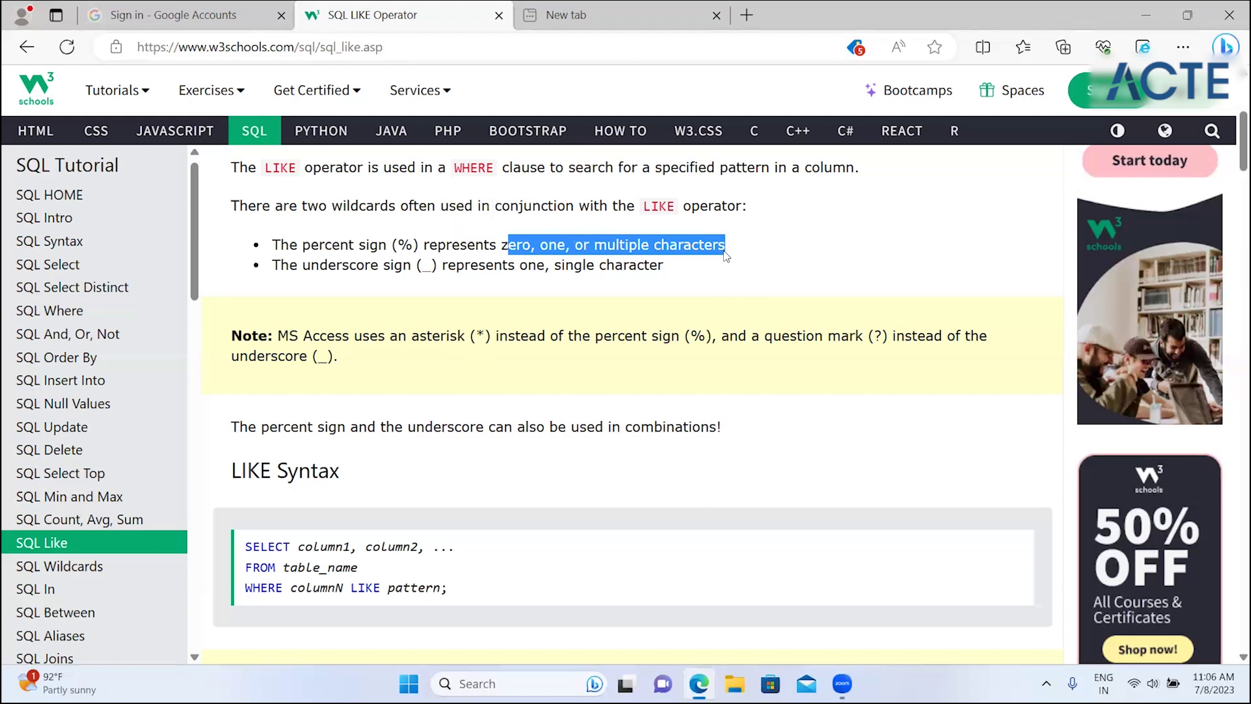
double_click(427, 267)
click(614, 268)
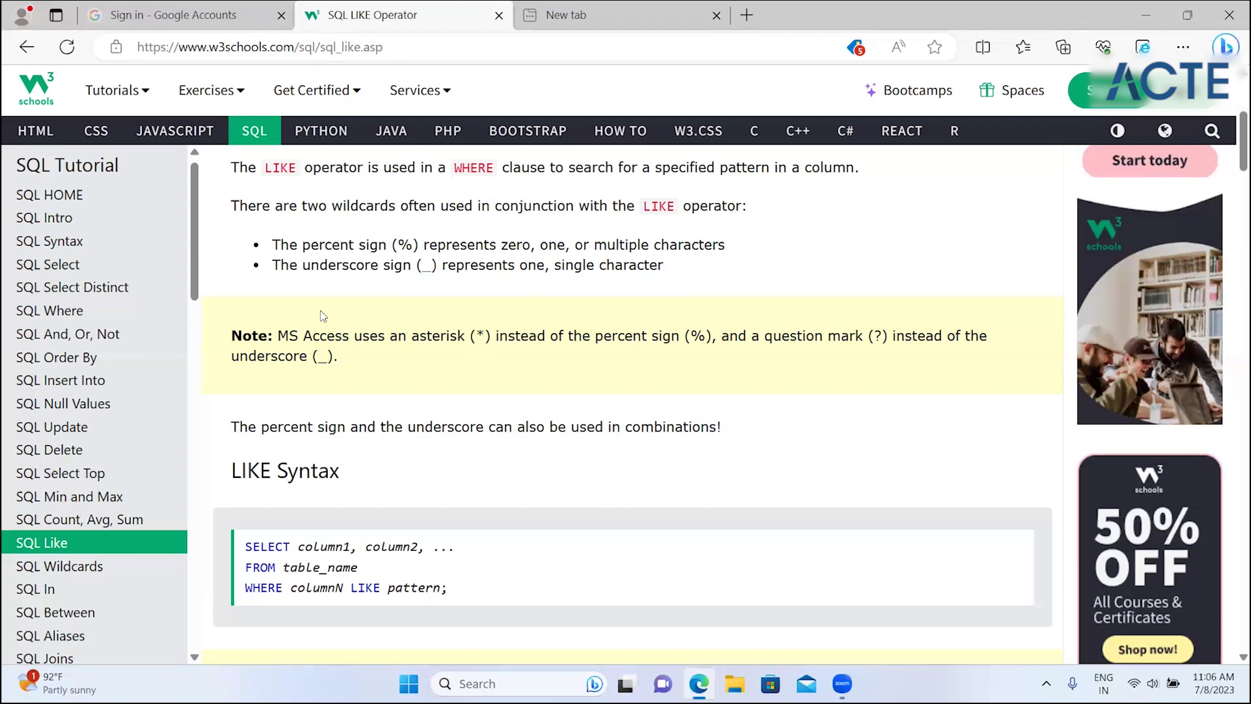
drag(290, 336, 385, 337)
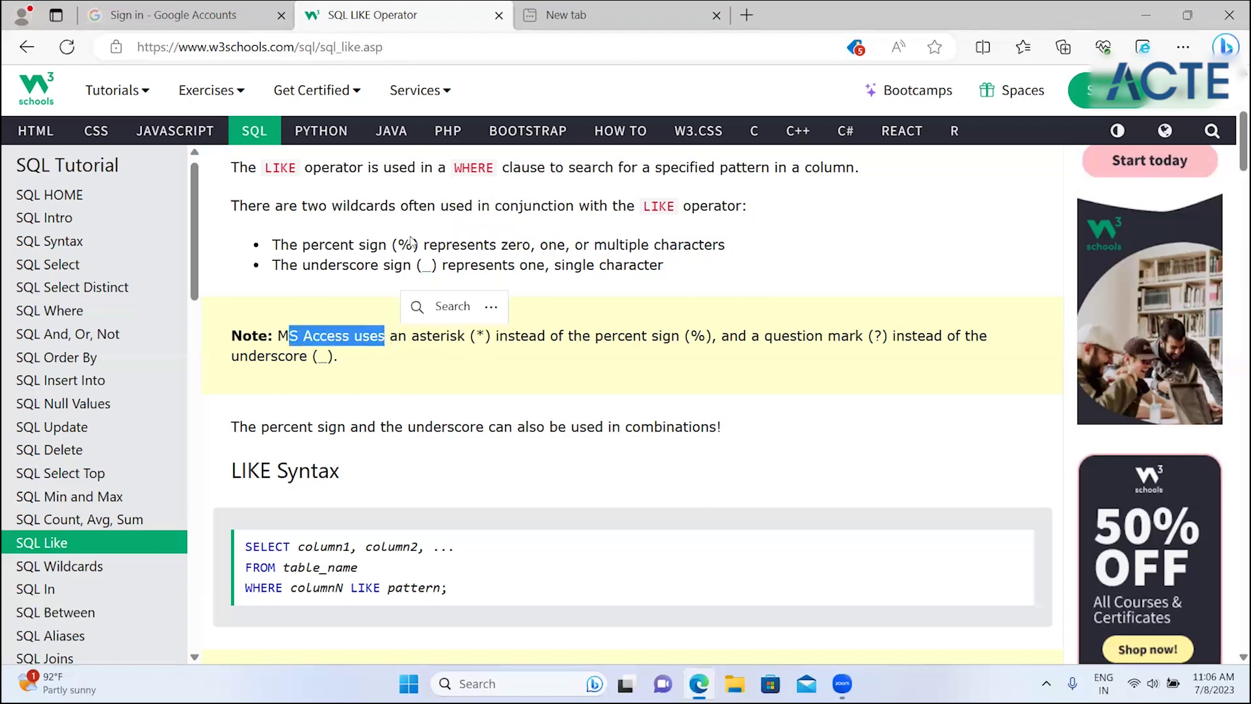
click(406, 241)
double_click(479, 335)
drag(438, 288, 436, 282)
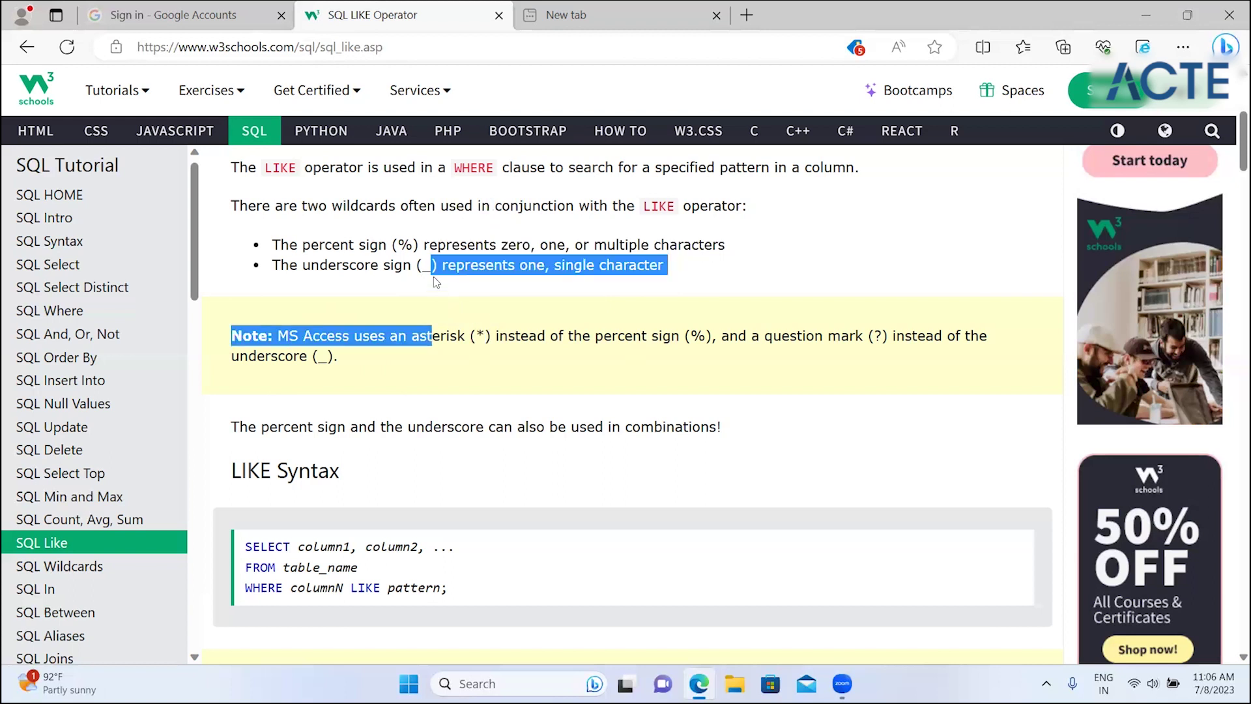
click(694, 445)
scroll(694, 445, down, 1)
scroll(694, 445, down, 2)
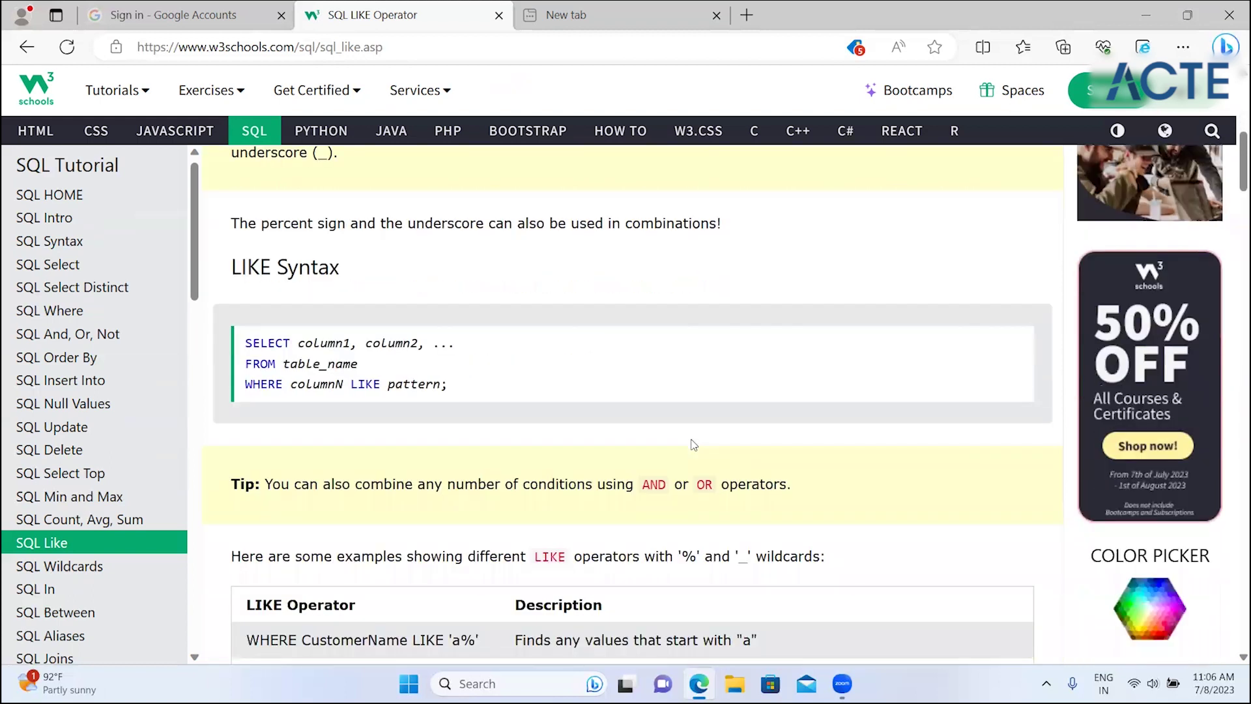
scroll(694, 445, down, 2)
scroll(694, 445, down, 1)
scroll(694, 445, down, 2)
scroll(694, 445, down, 1)
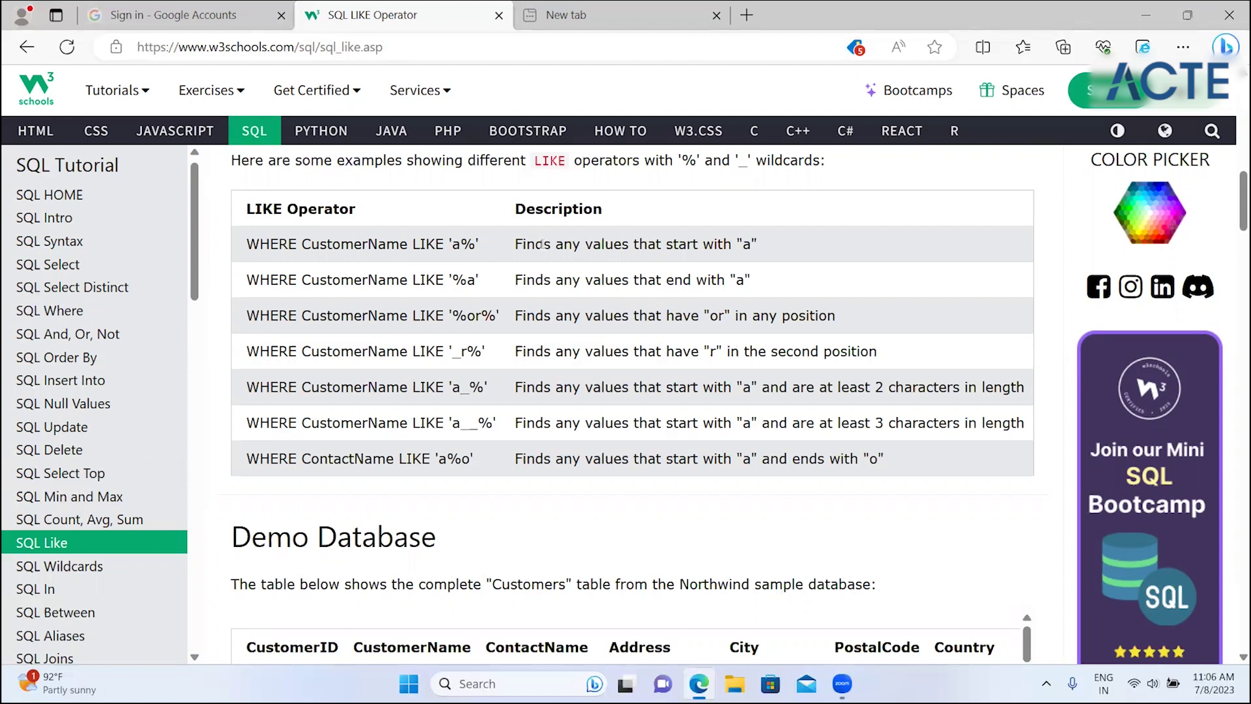
right_click(627, 251)
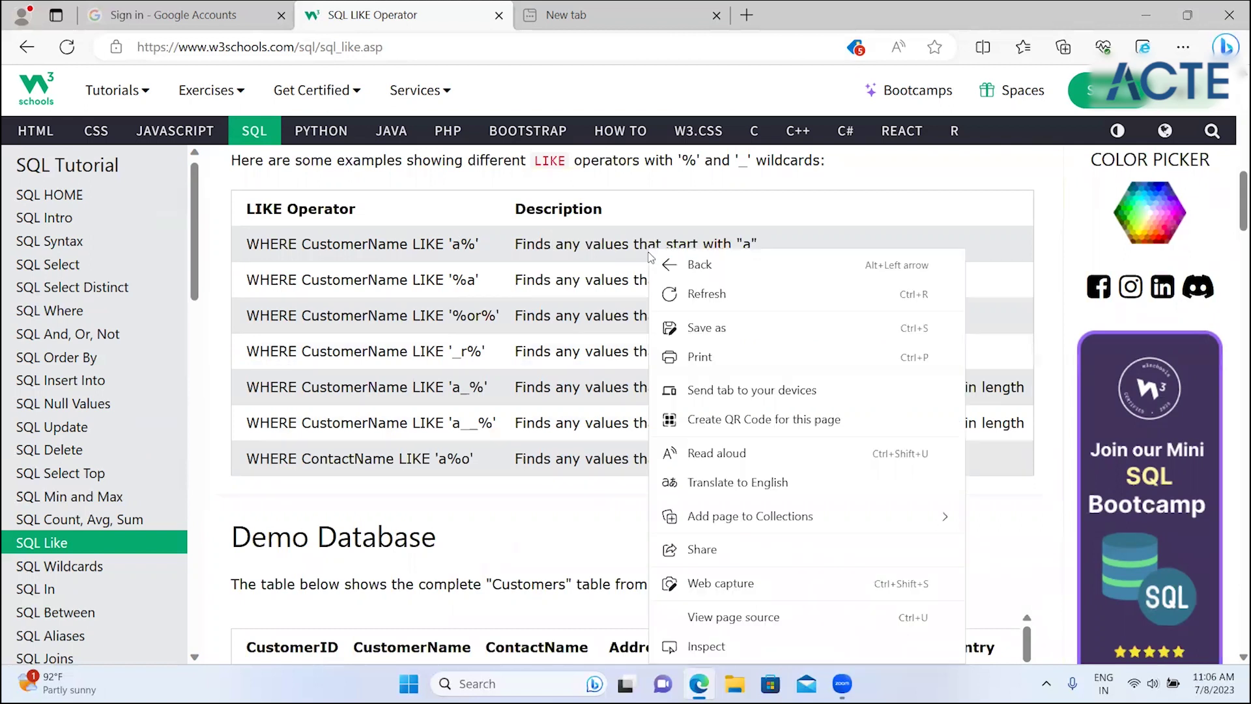
click(725, 245)
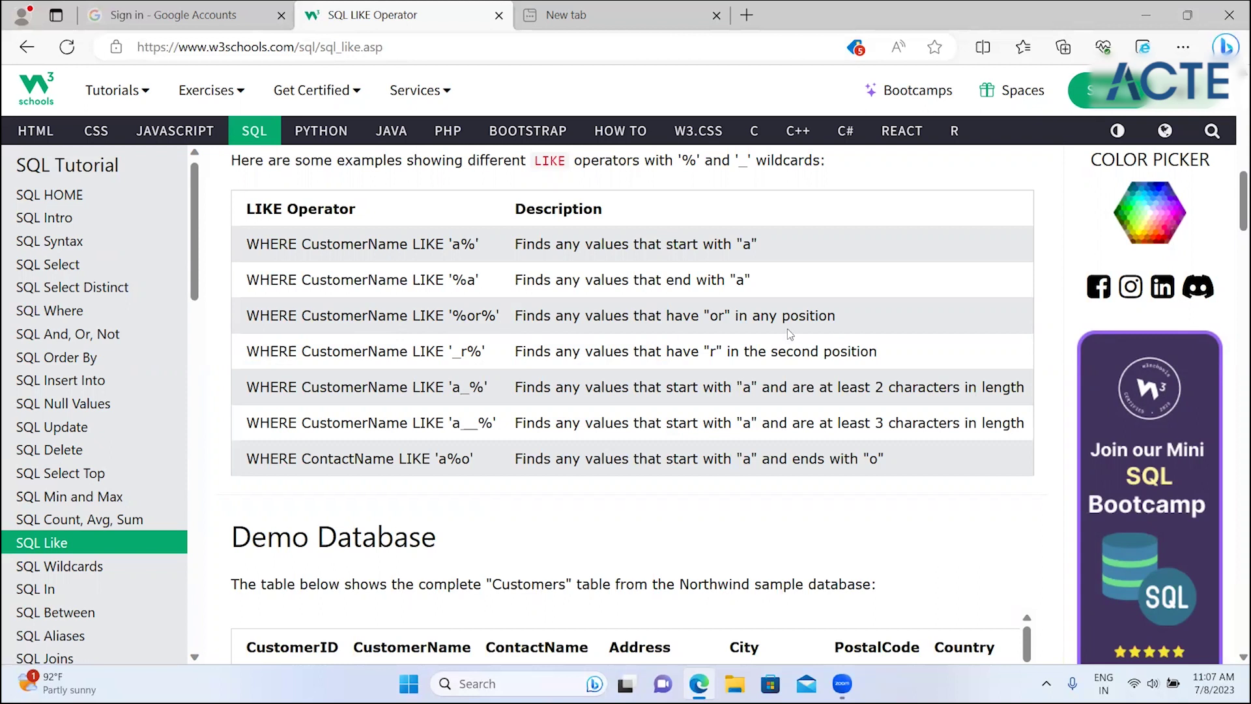
right_click(518, 318)
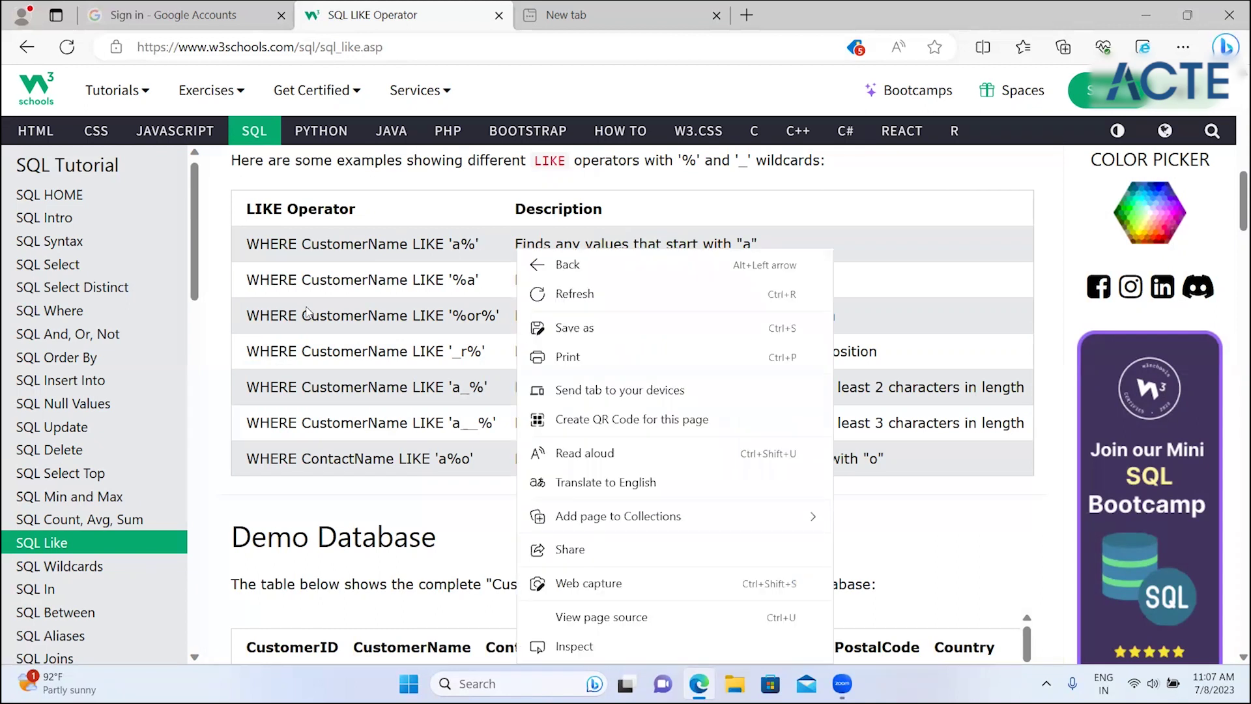
click(333, 308)
drag(468, 316, 480, 316)
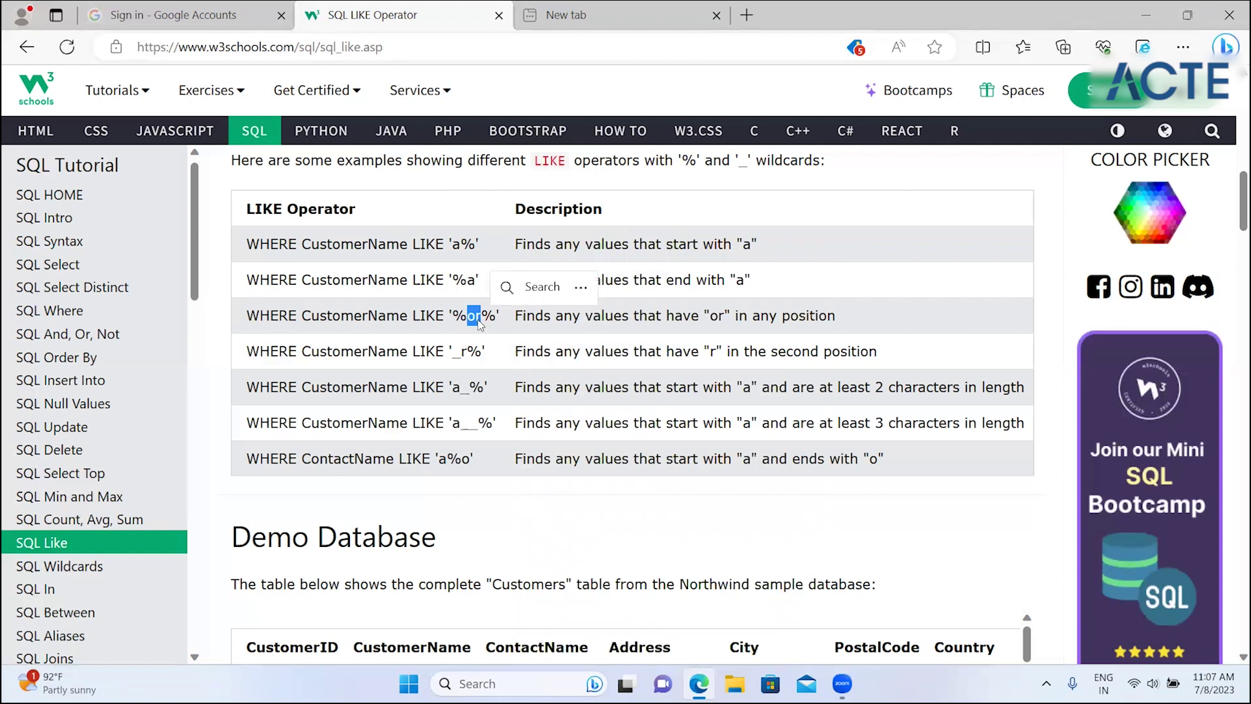
click(349, 357)
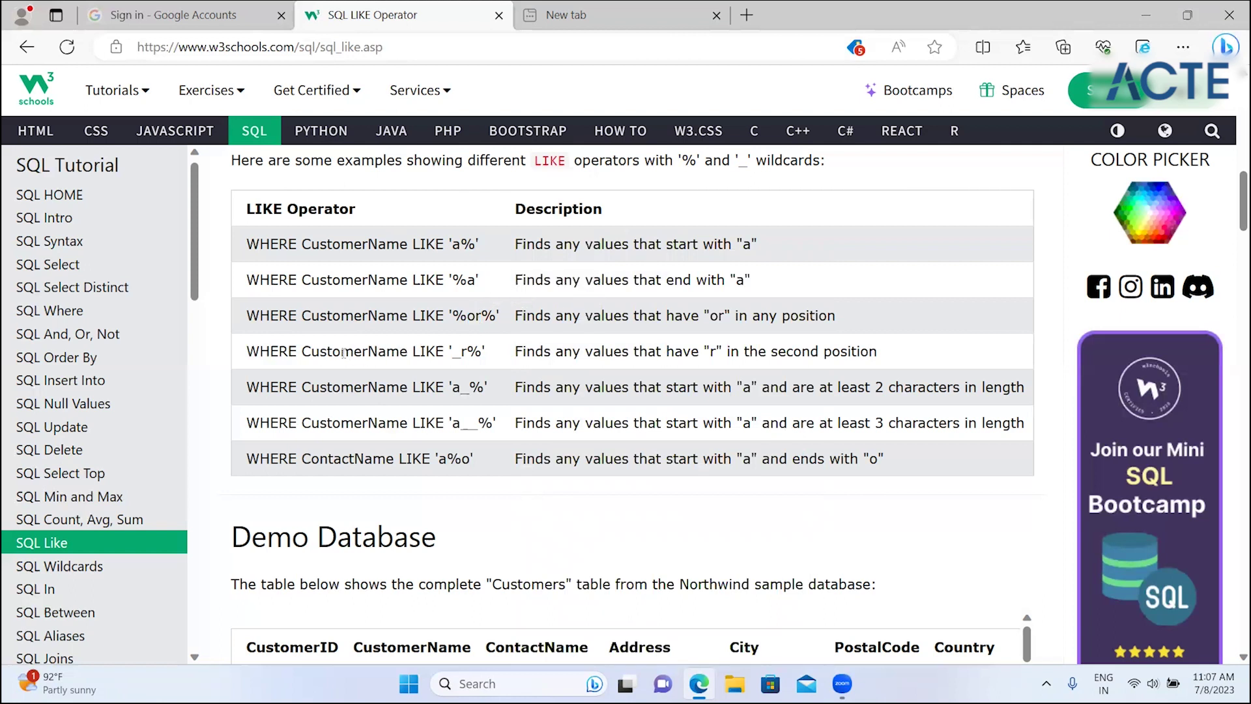
drag(301, 352, 289, 352)
drag(419, 355, 469, 361)
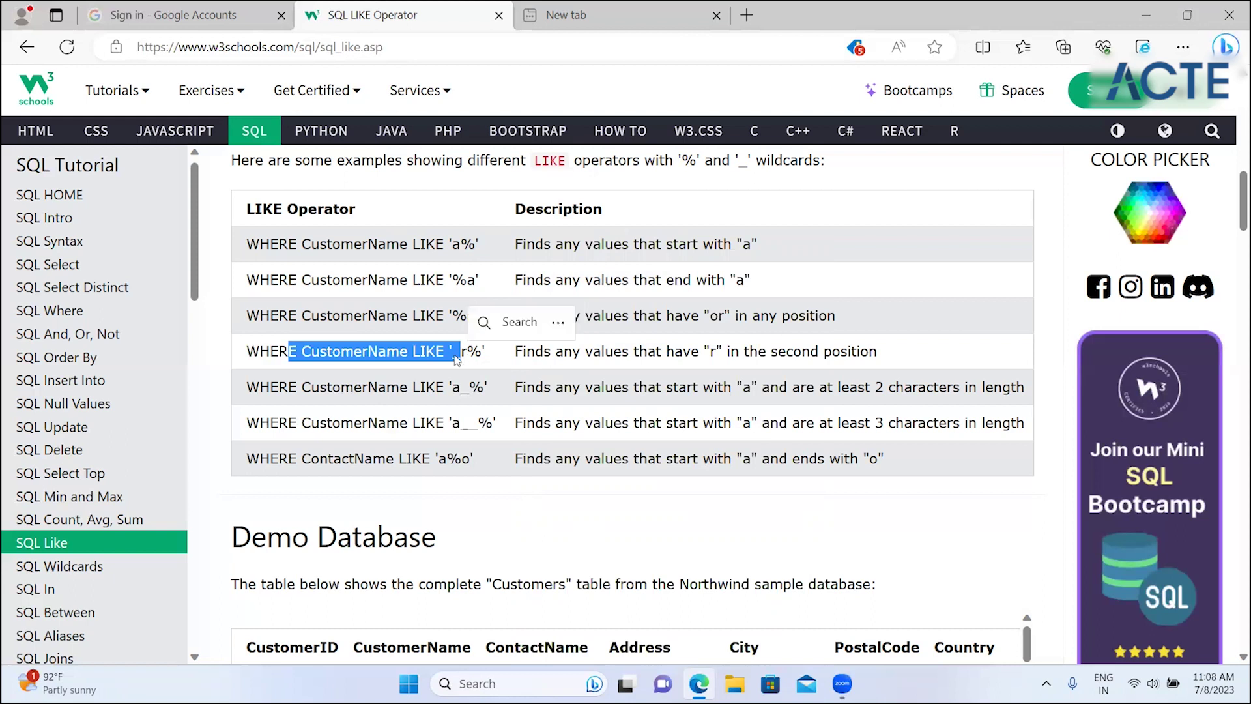
click(475, 355)
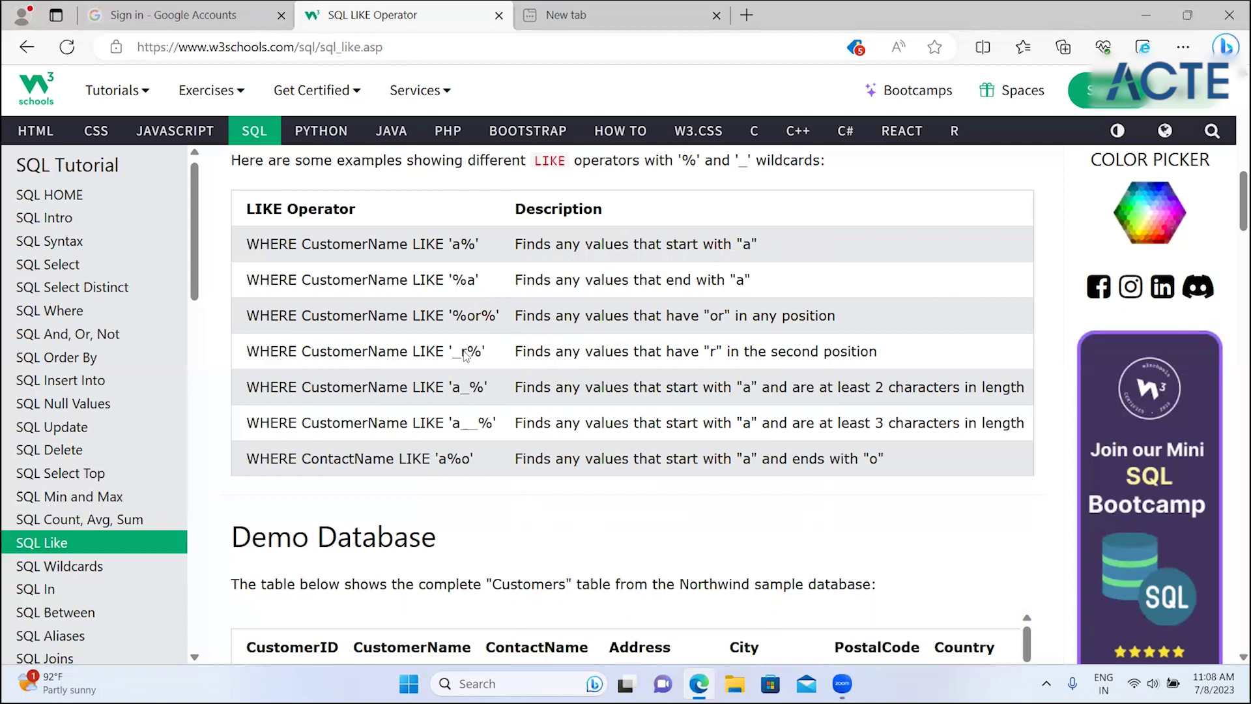
triple_click(463, 351)
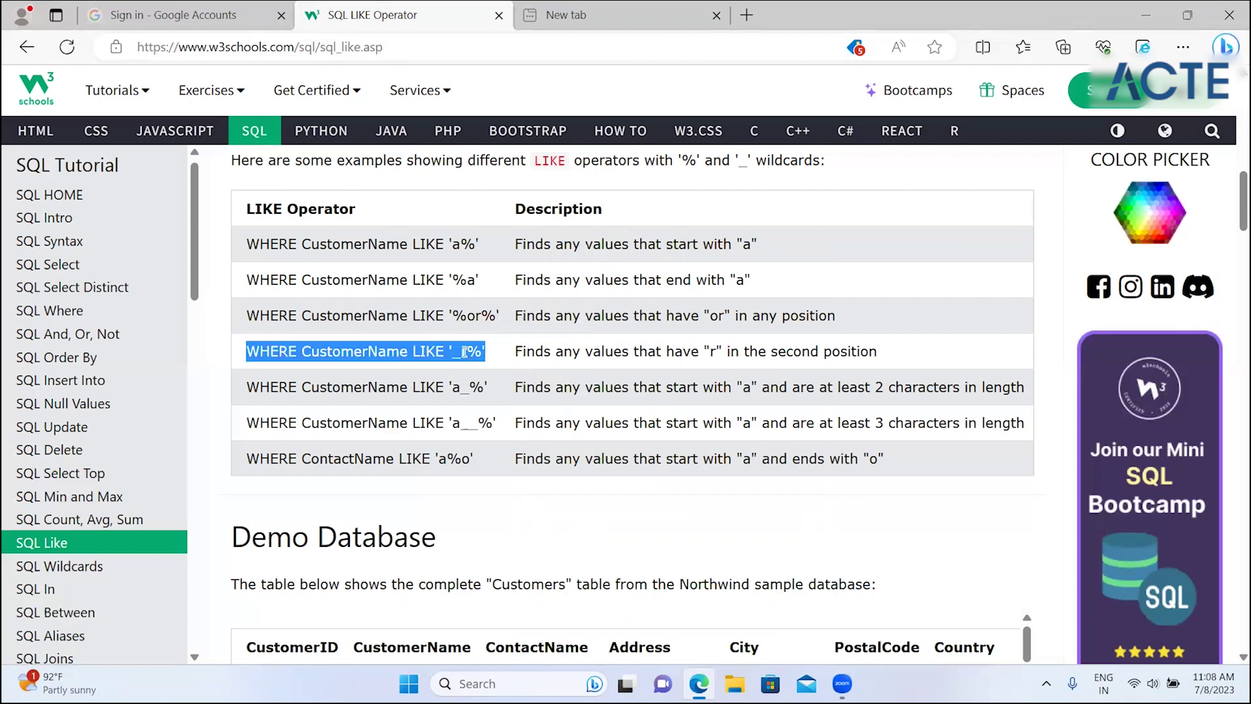
drag(480, 353, 482, 357)
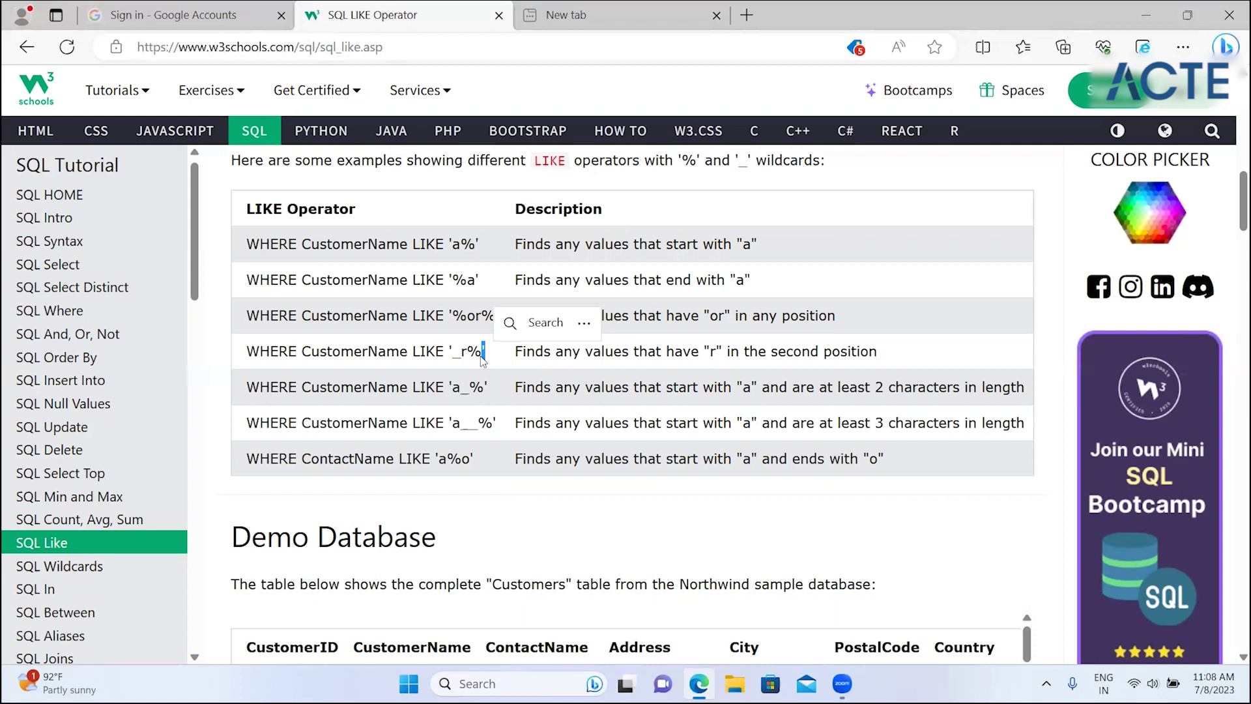
click(639, 389)
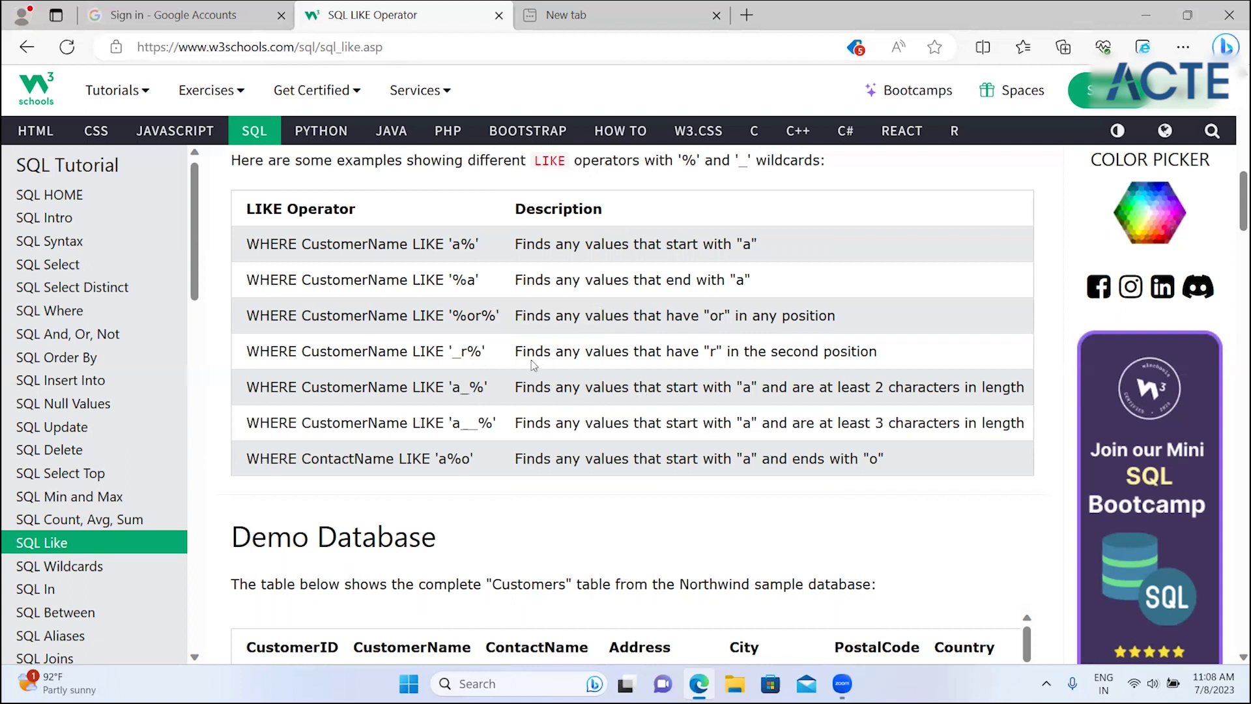
drag(522, 354, 848, 362)
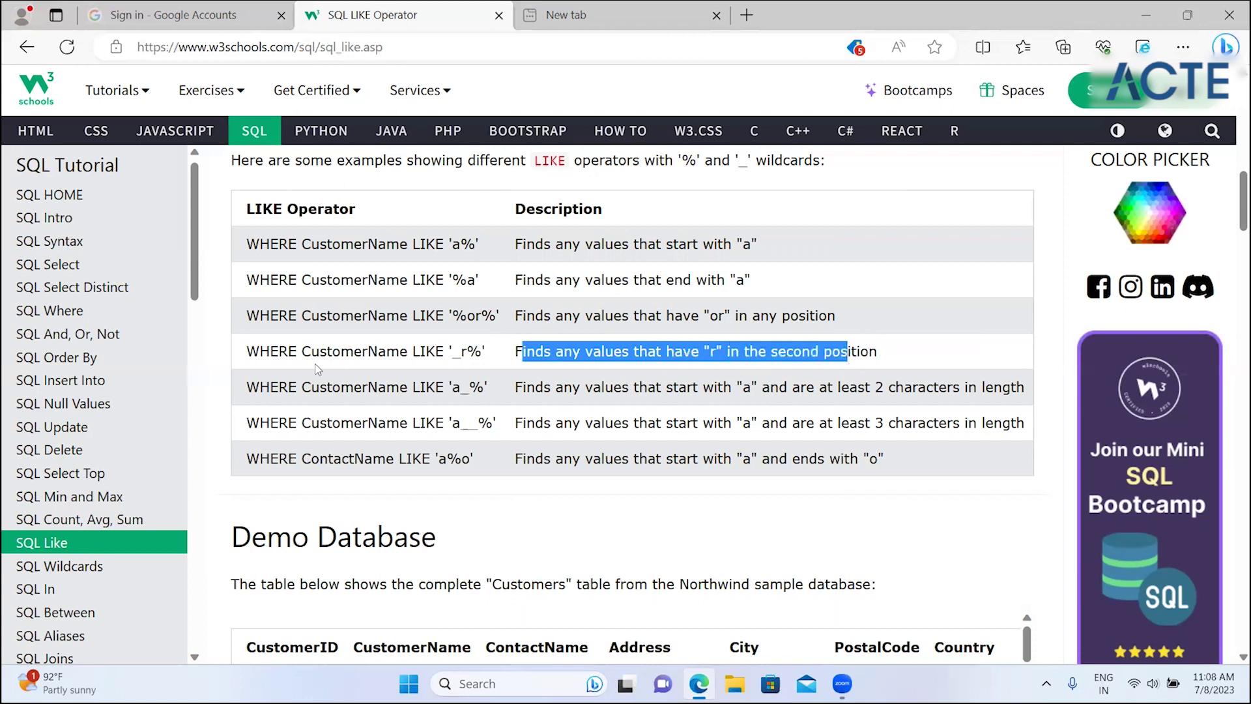
click(305, 381)
drag(342, 386, 419, 399)
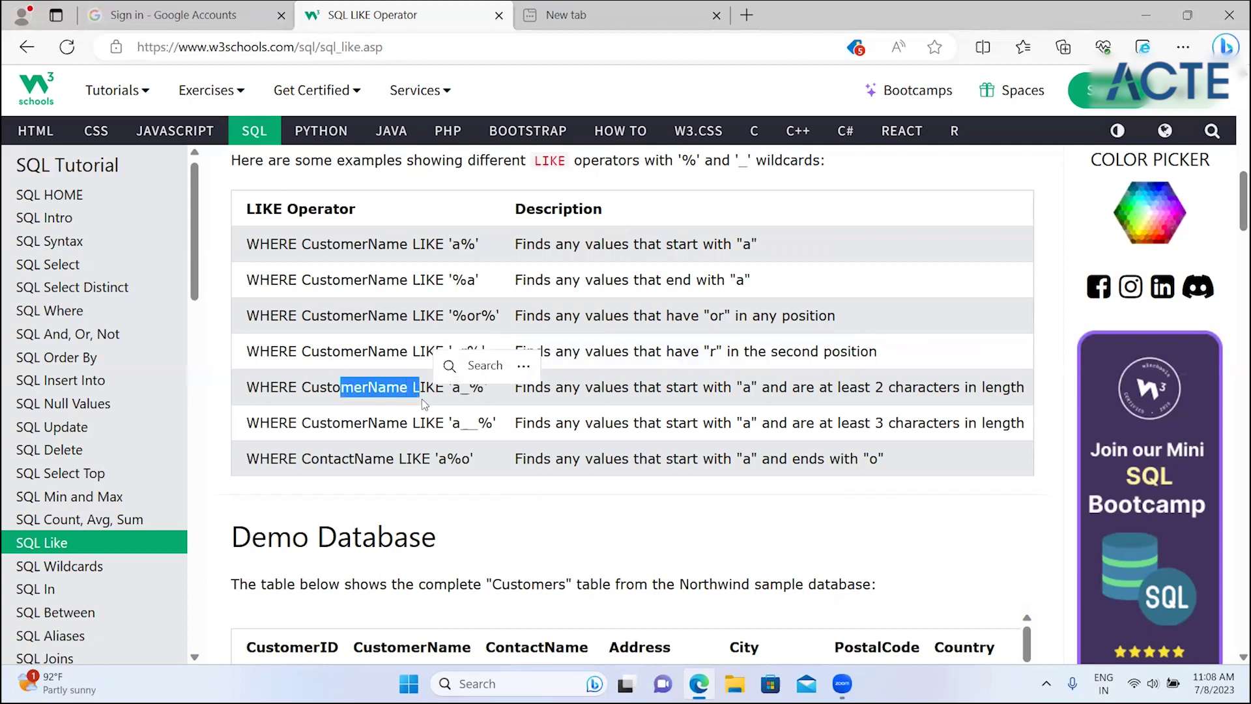
click(425, 402)
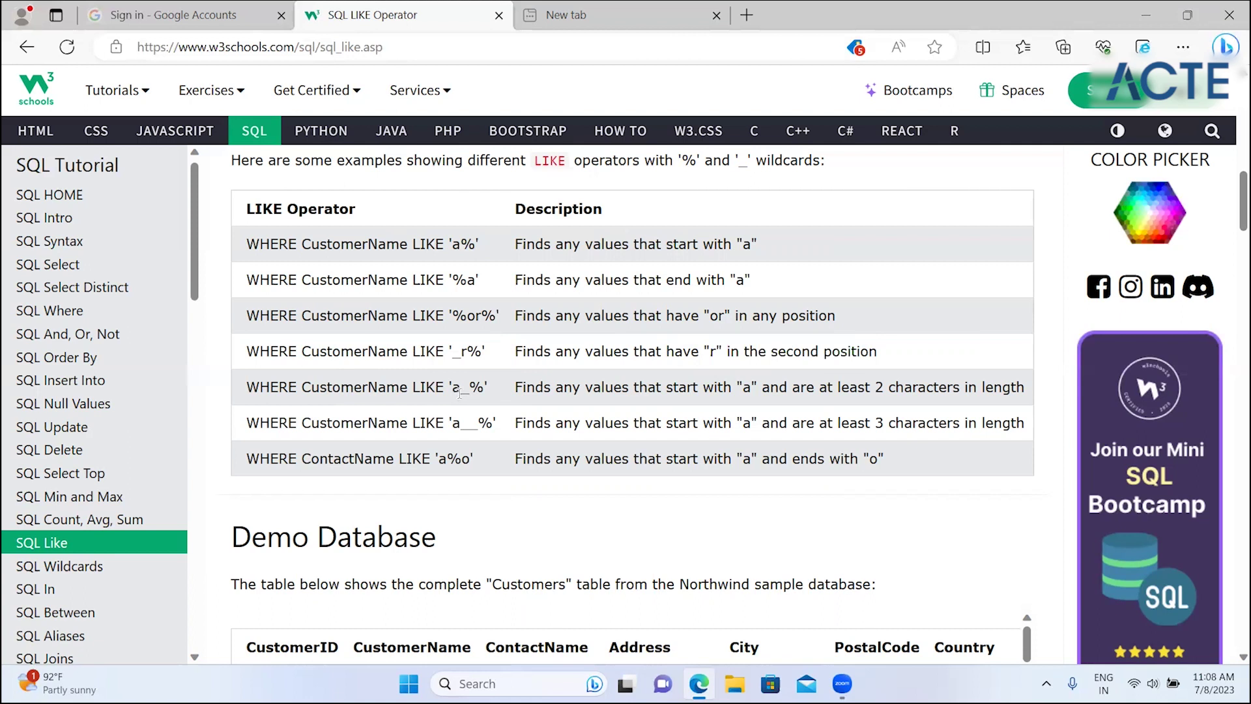
double_click(469, 391)
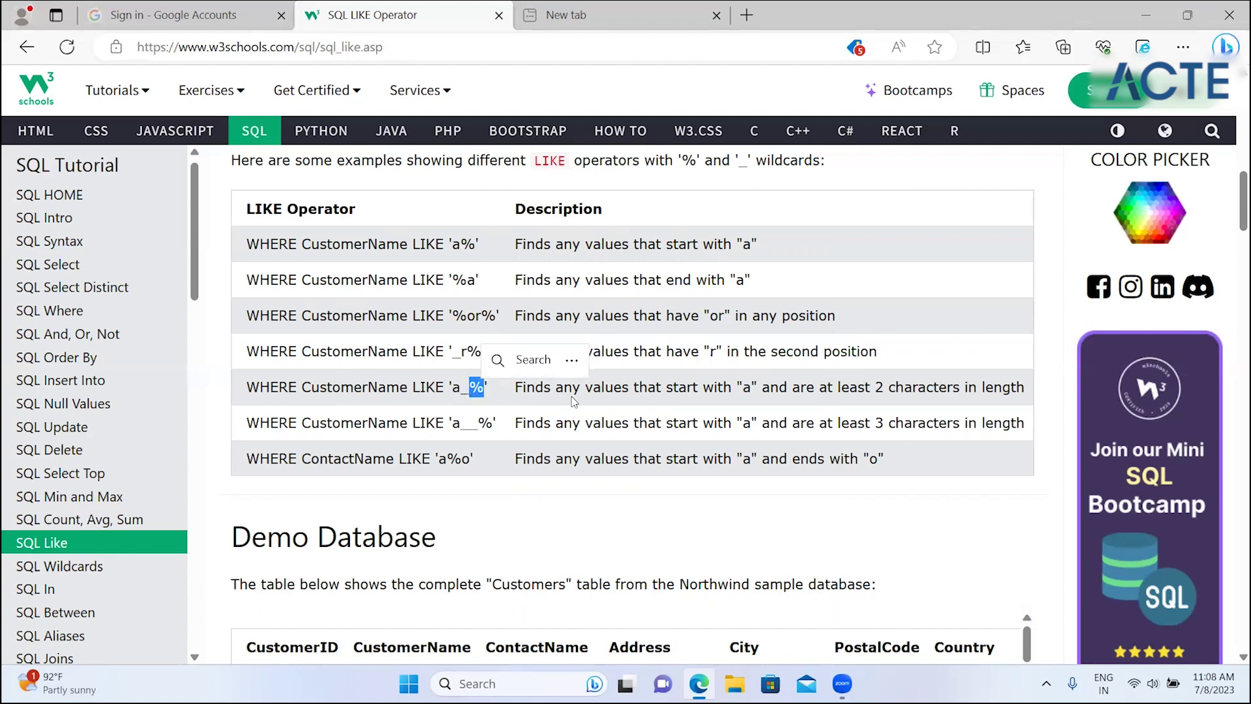
drag(572, 391, 751, 393)
click(753, 398)
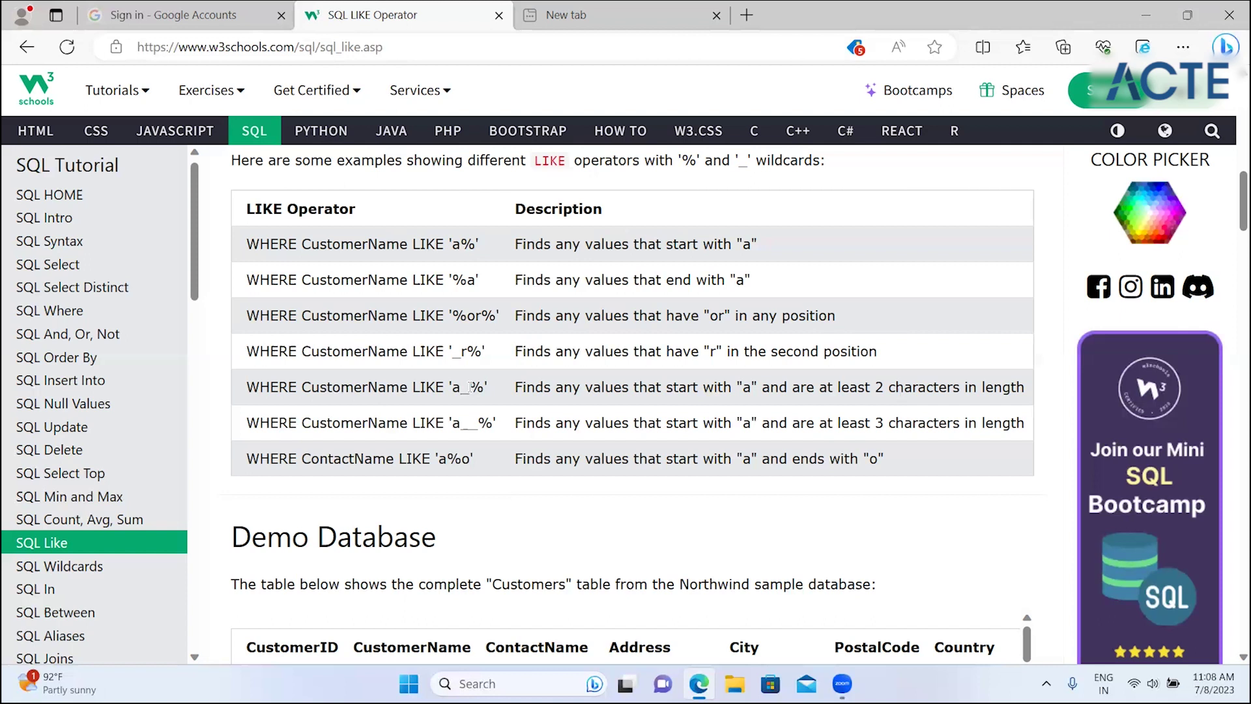
double_click(469, 389)
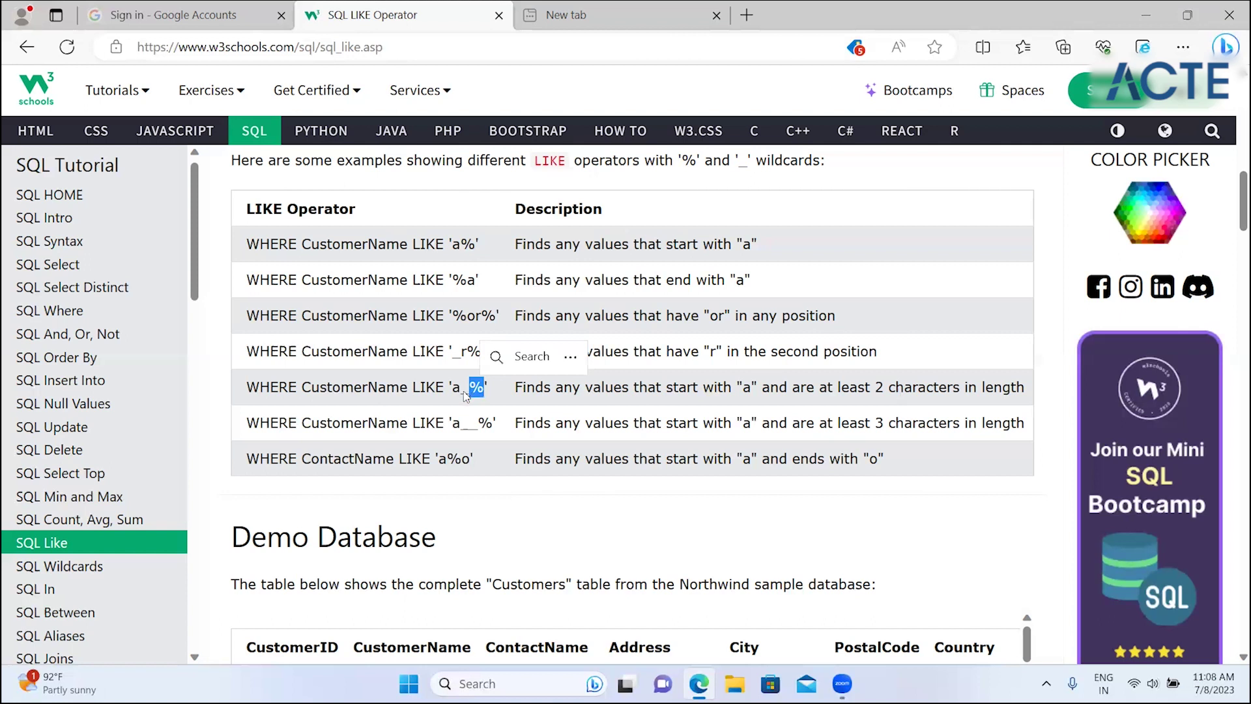
double_click(458, 389)
drag(454, 389, 470, 391)
double_click(483, 389)
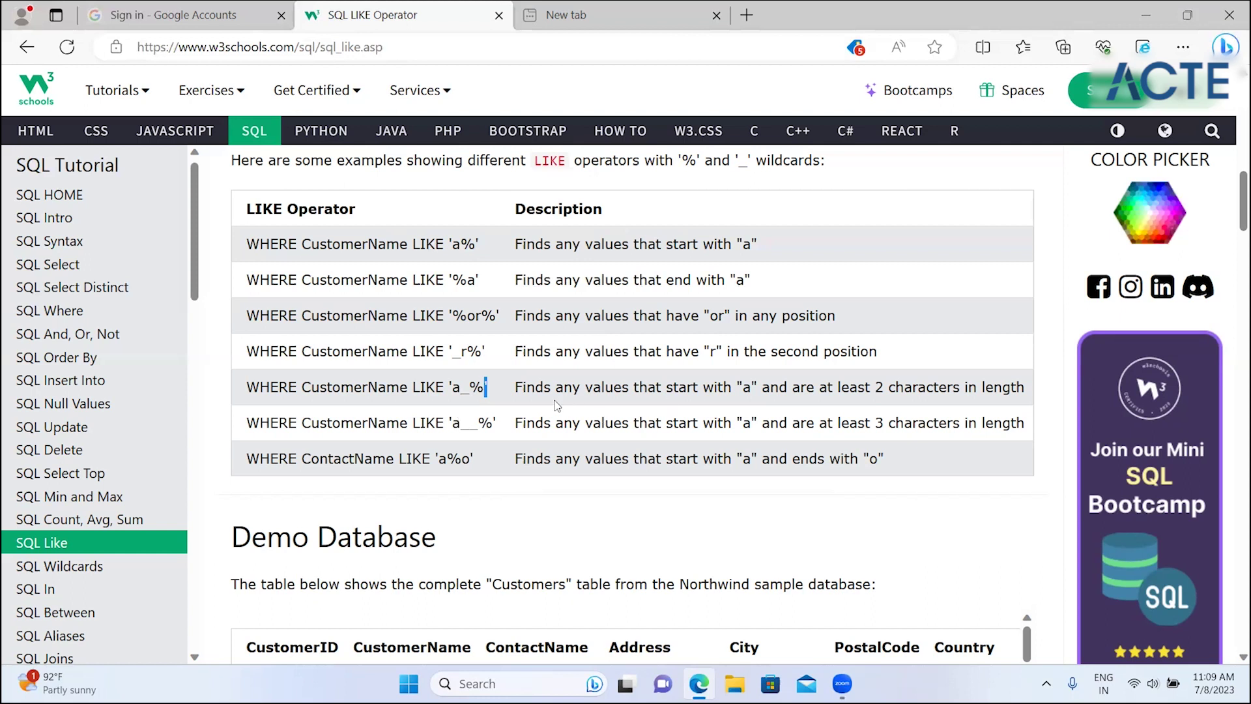
drag(515, 387, 968, 388)
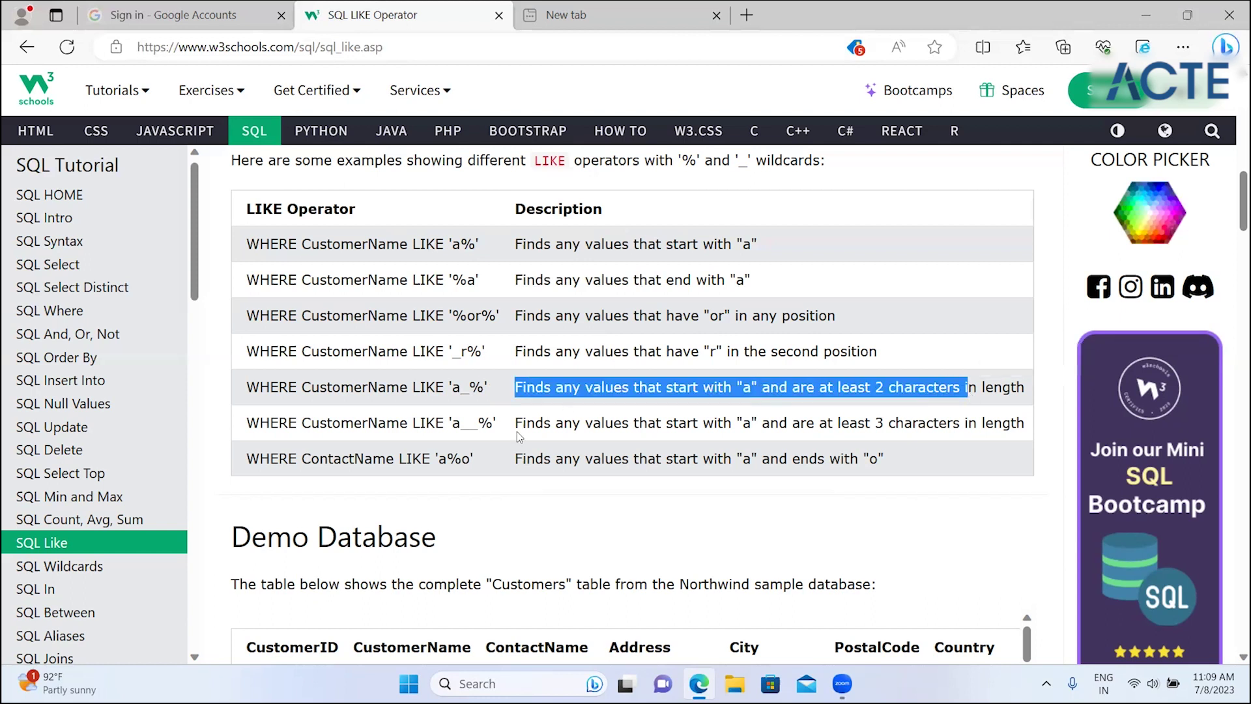
drag(515, 423, 904, 436)
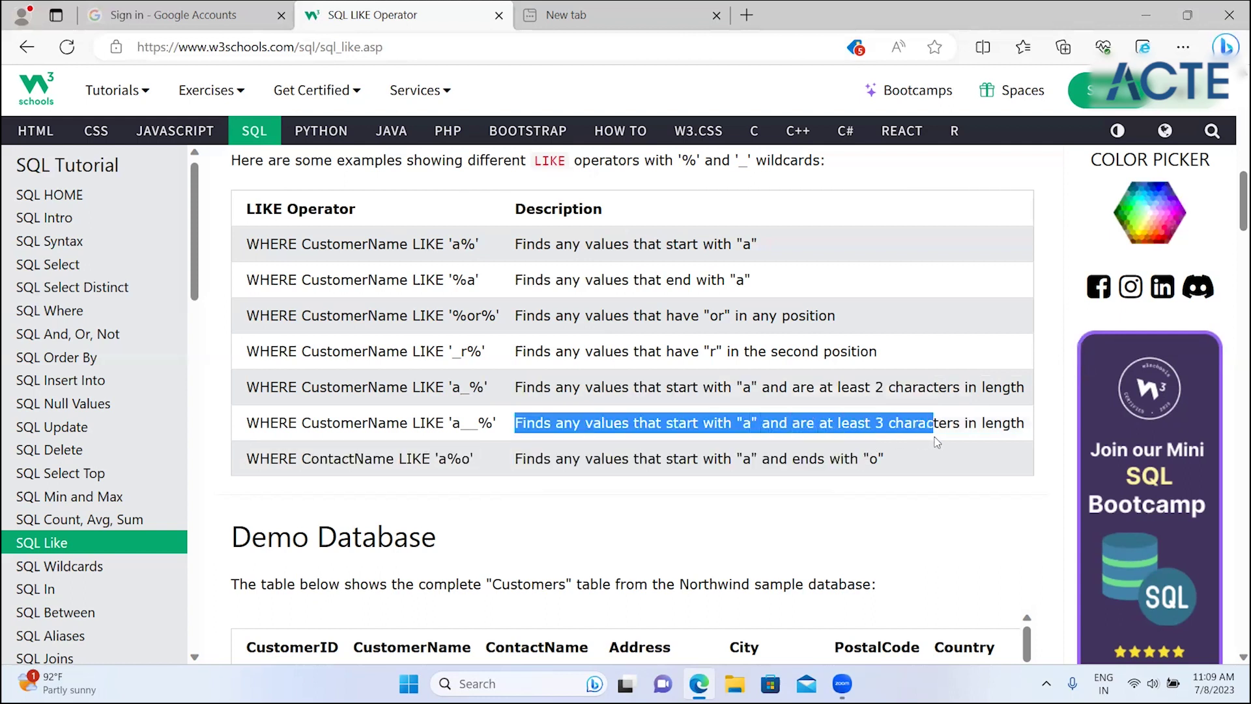
click(459, 479)
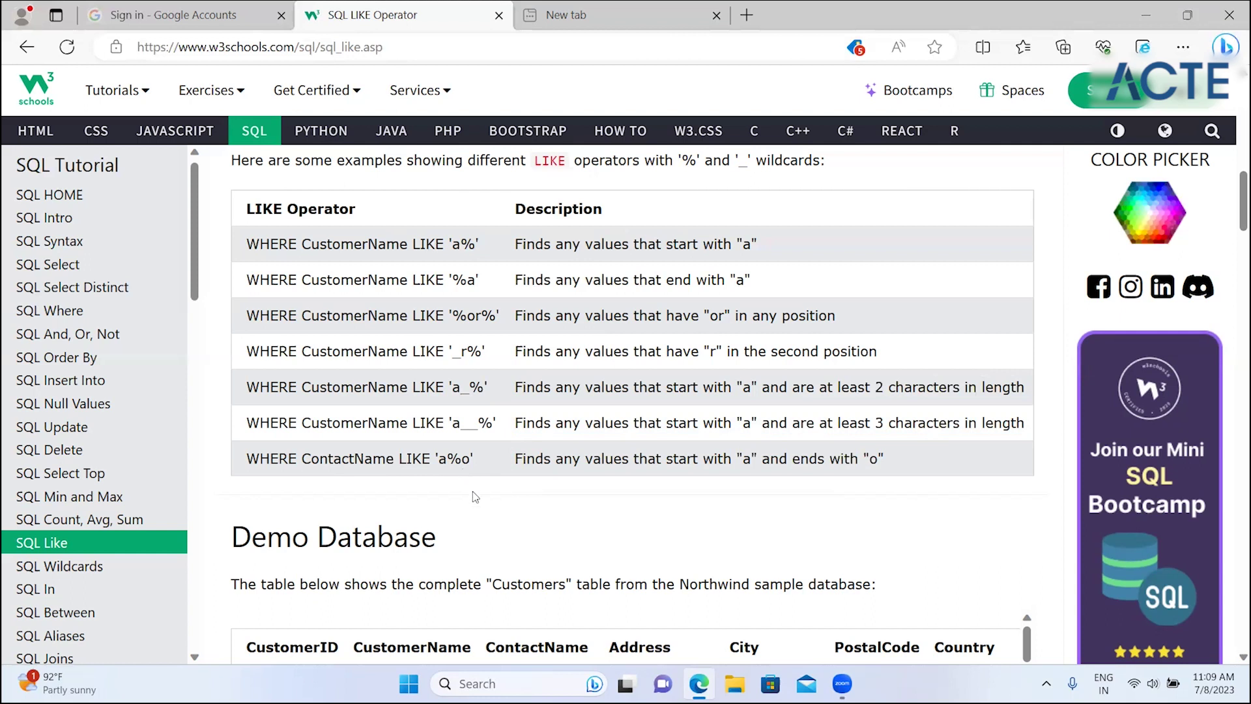
- Scroll past the Customers demo table to the first LIKE 'a%' example, highlighting a%
scroll(475, 497, down, 1)
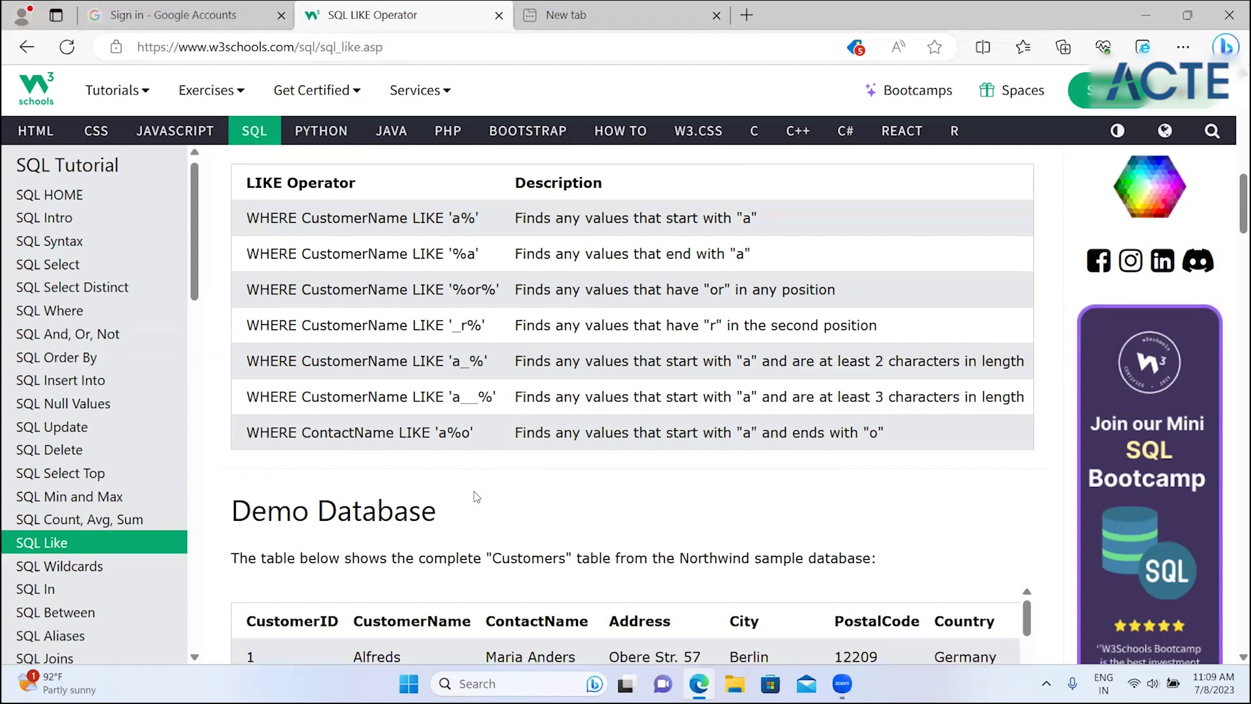
scroll(475, 496, down, 2)
scroll(475, 497, down, 2)
scroll(475, 497, down, 2)
scroll(476, 496, up, 2)
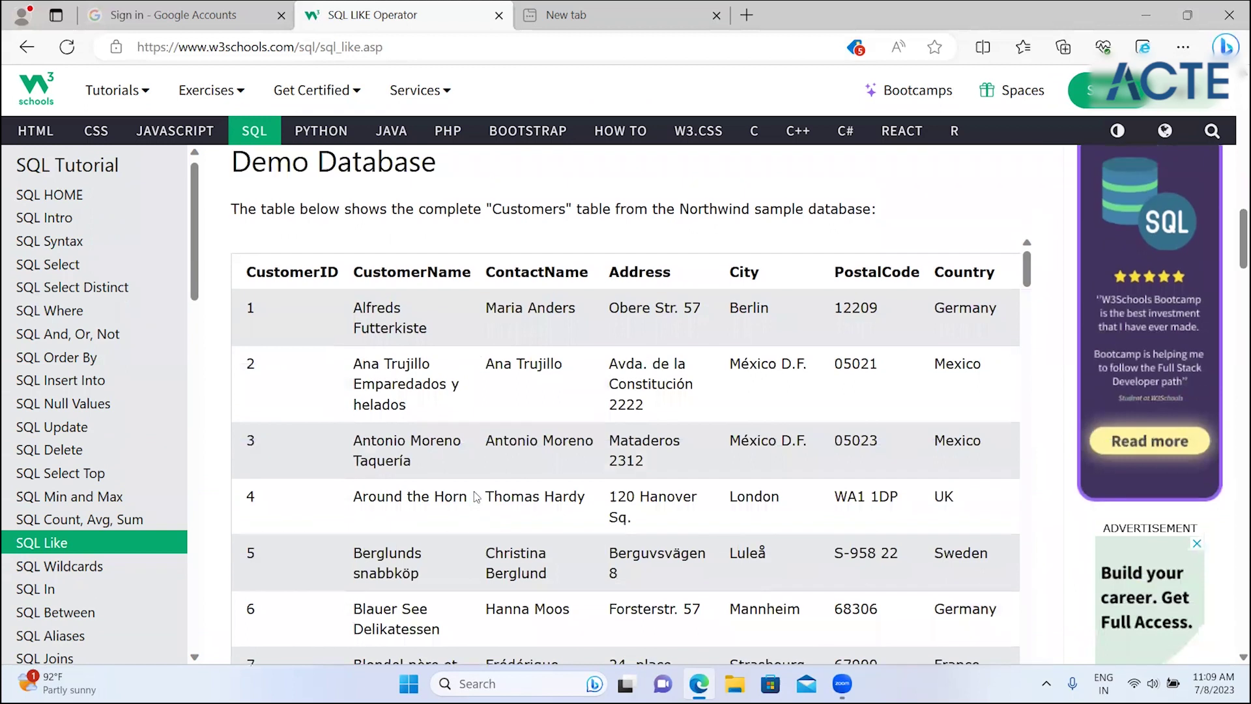
scroll(476, 497, up, 5)
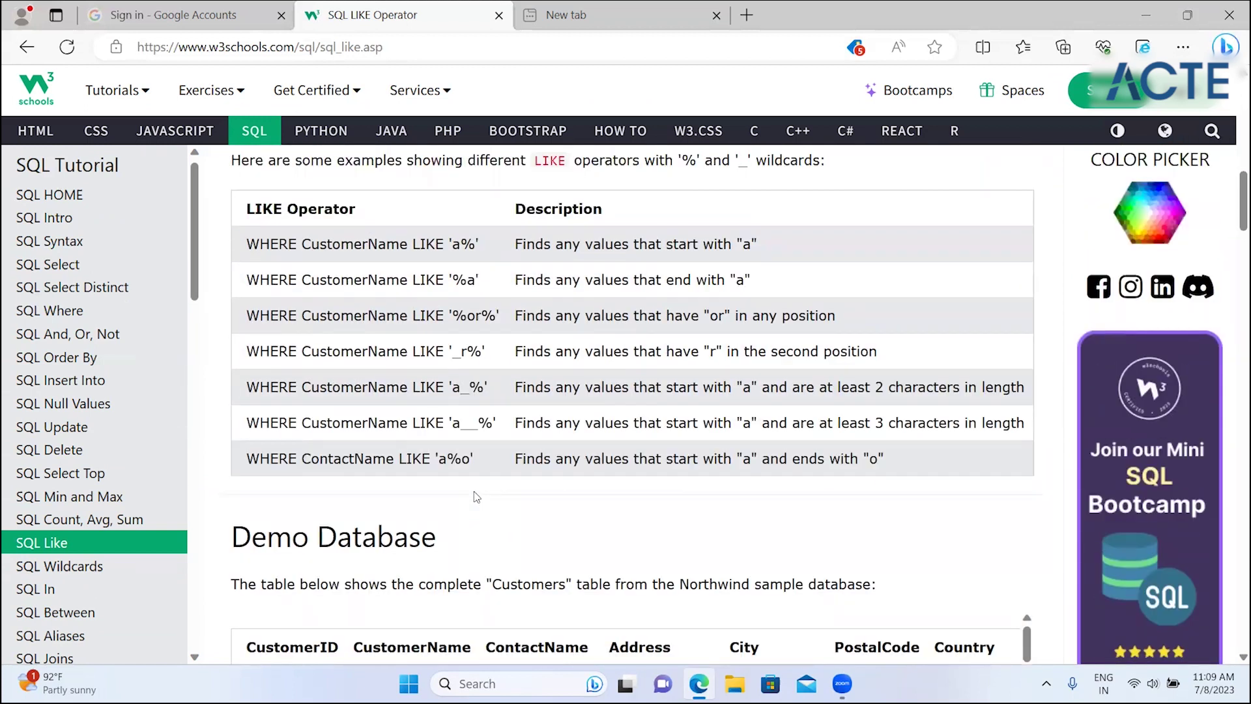
scroll(477, 496, down, 2)
scroll(476, 496, down, 7)
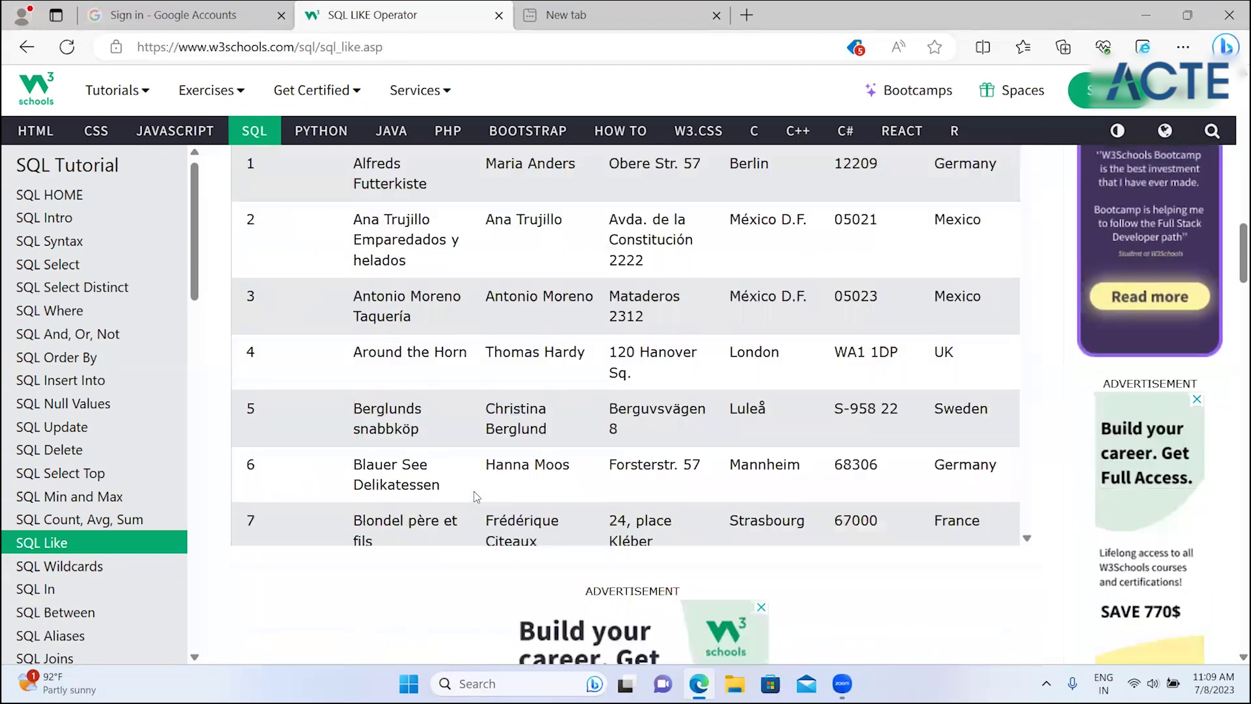
scroll(476, 494, down, 3)
scroll(475, 491, down, 7)
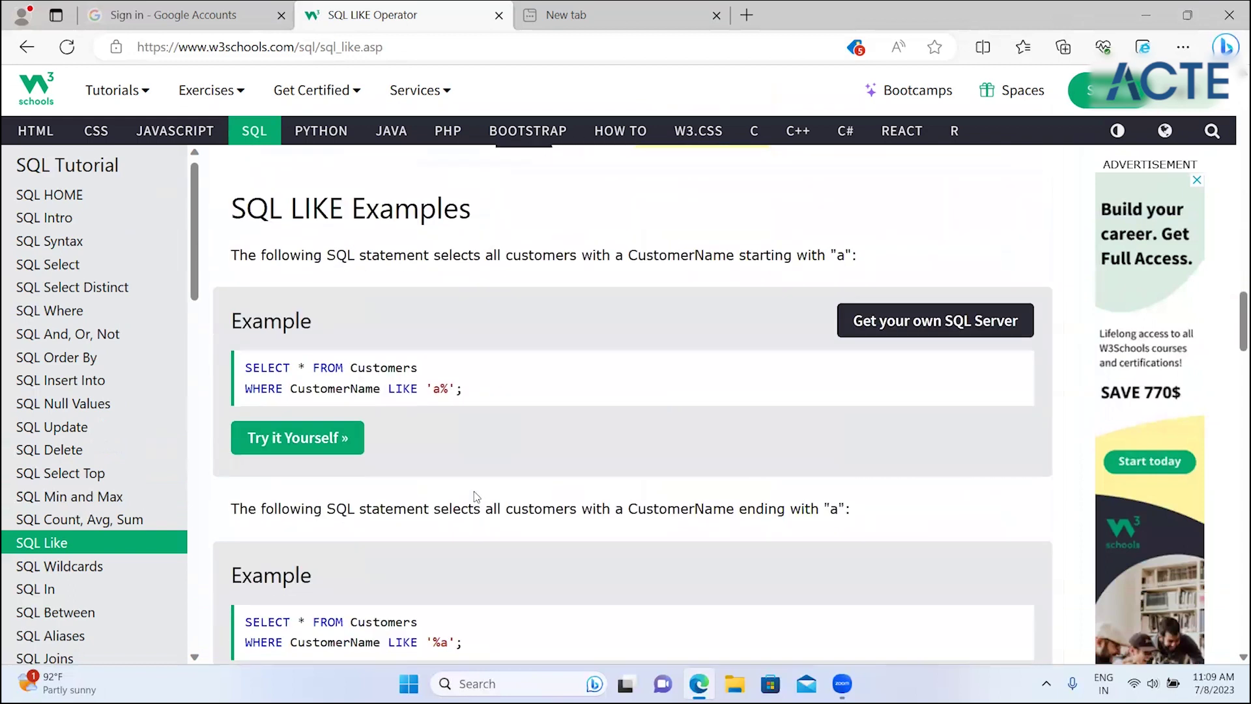
scroll(476, 494, up, 1)
scroll(476, 497, up, 4)
scroll(476, 496, up, 1)
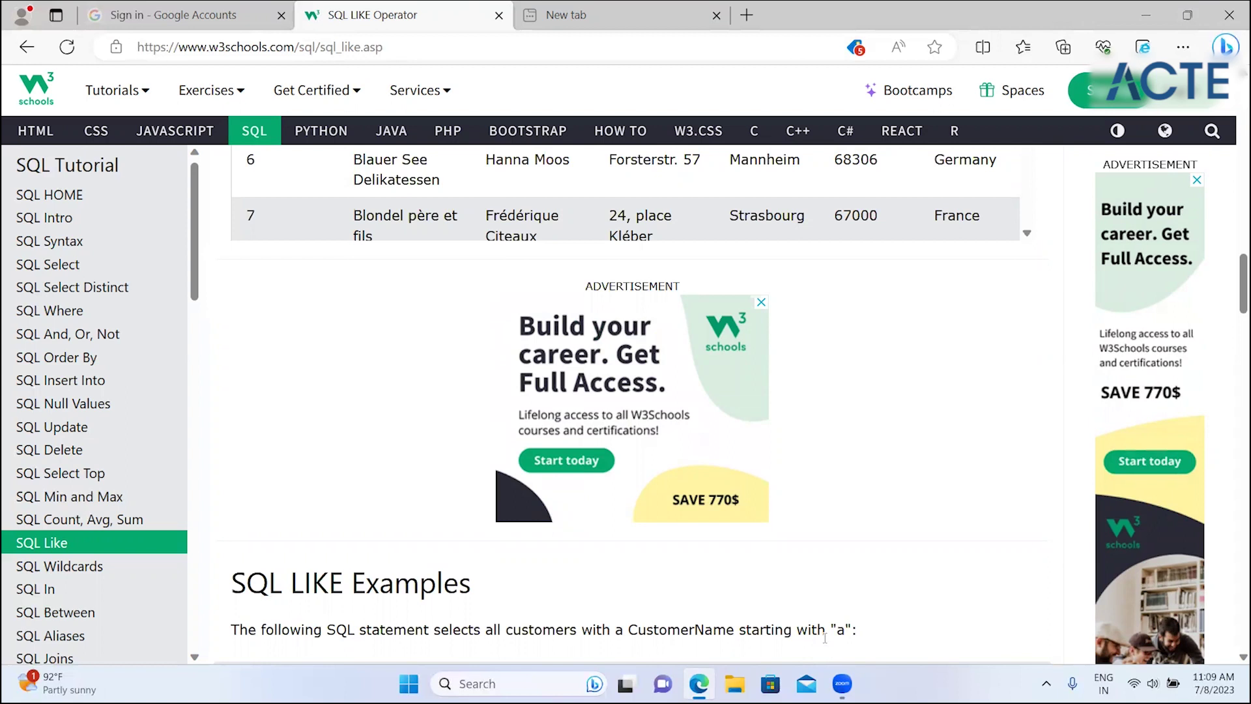
scroll(824, 637, down, 3)
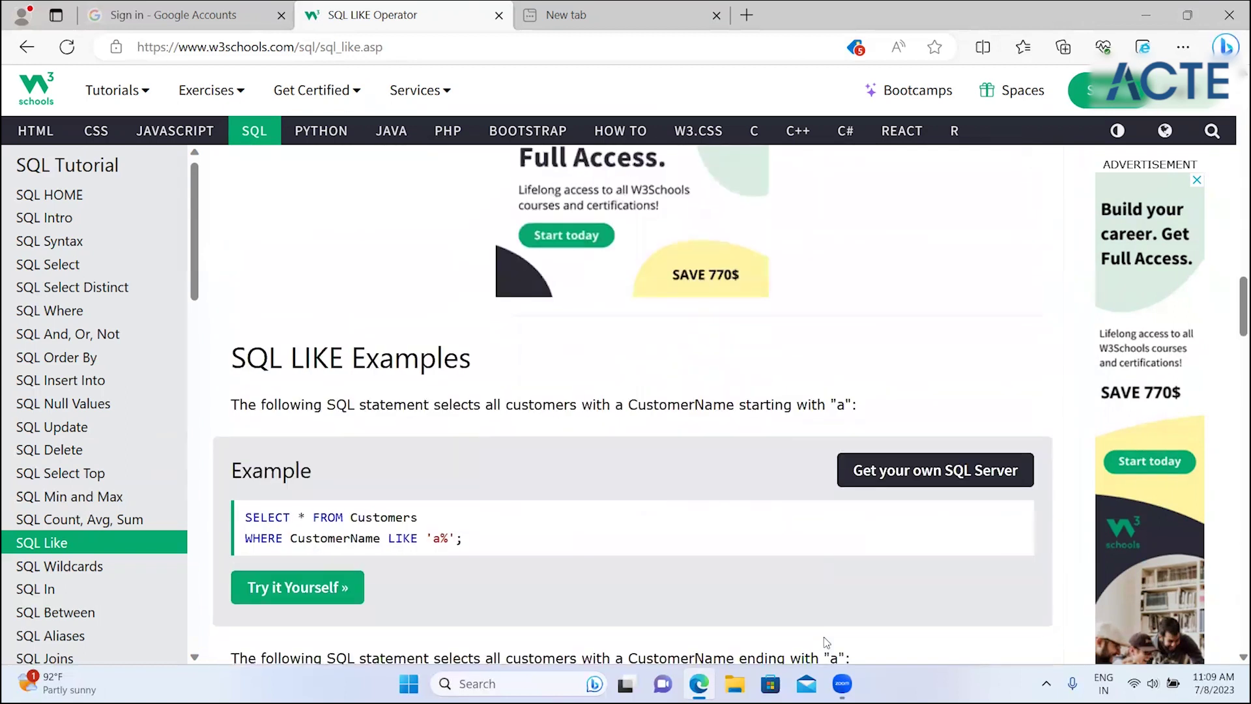
drag(433, 538, 455, 538)
click(515, 590)
- Scroll through the '%a', '%or%' and '_r%' examples until 'a__%' is visible
scroll(513, 585, down, 1)
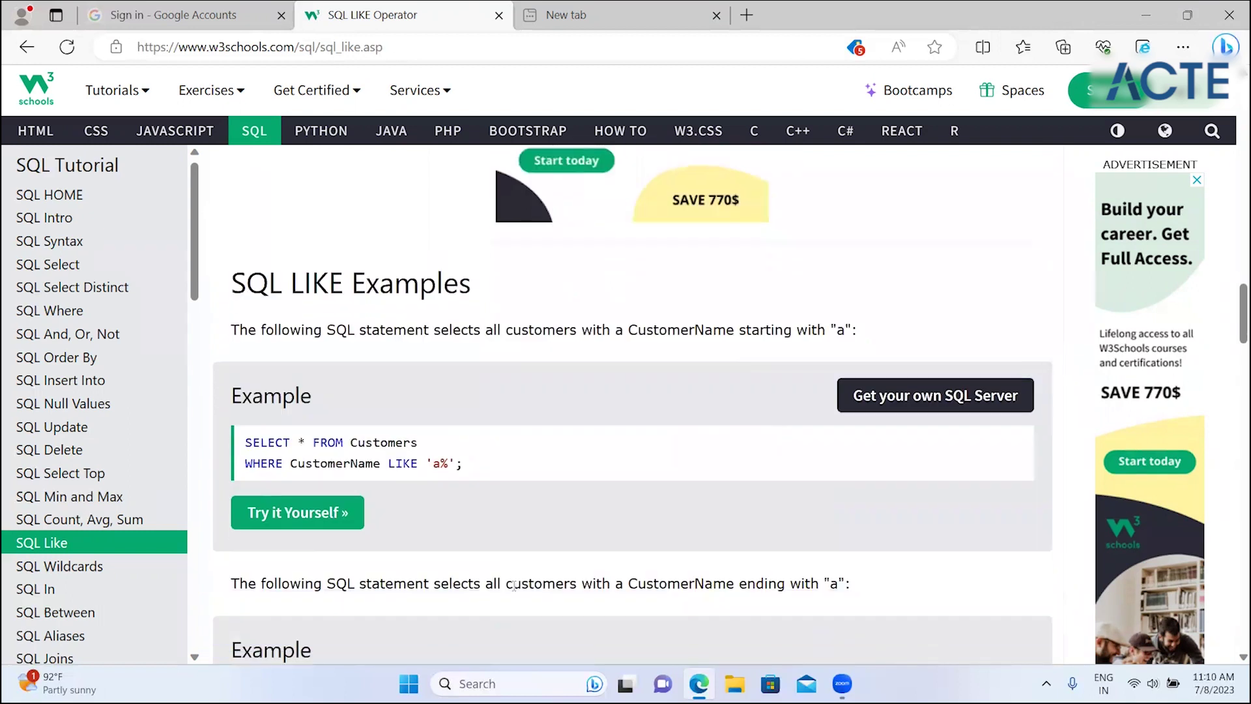
scroll(483, 542, down, 3)
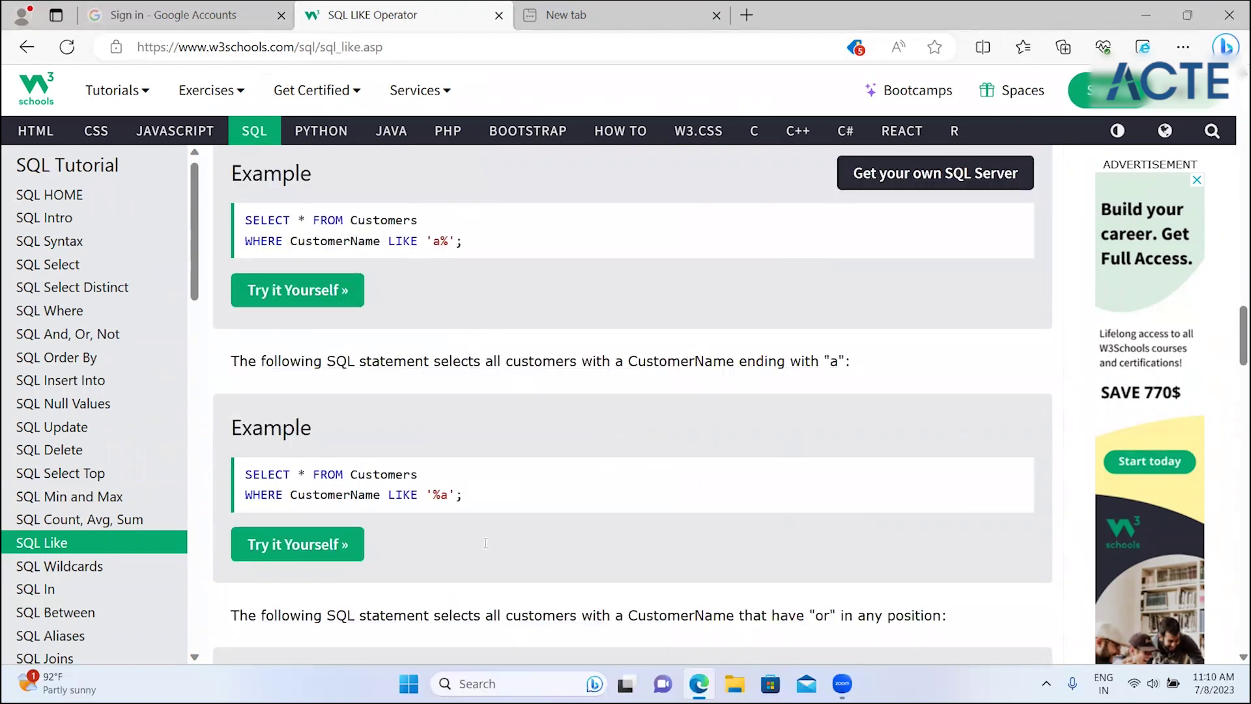
scroll(503, 304, down, 3)
drag(443, 271, 427, 271)
click(710, 393)
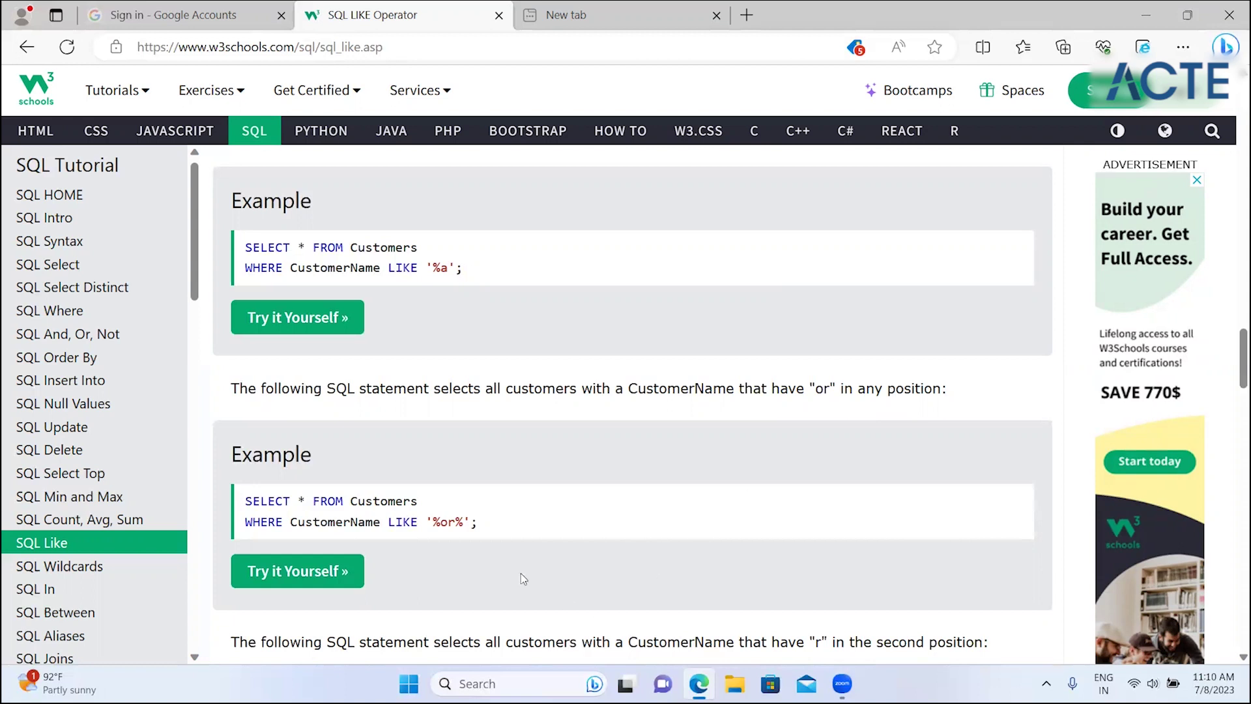
scroll(521, 573, down, 2)
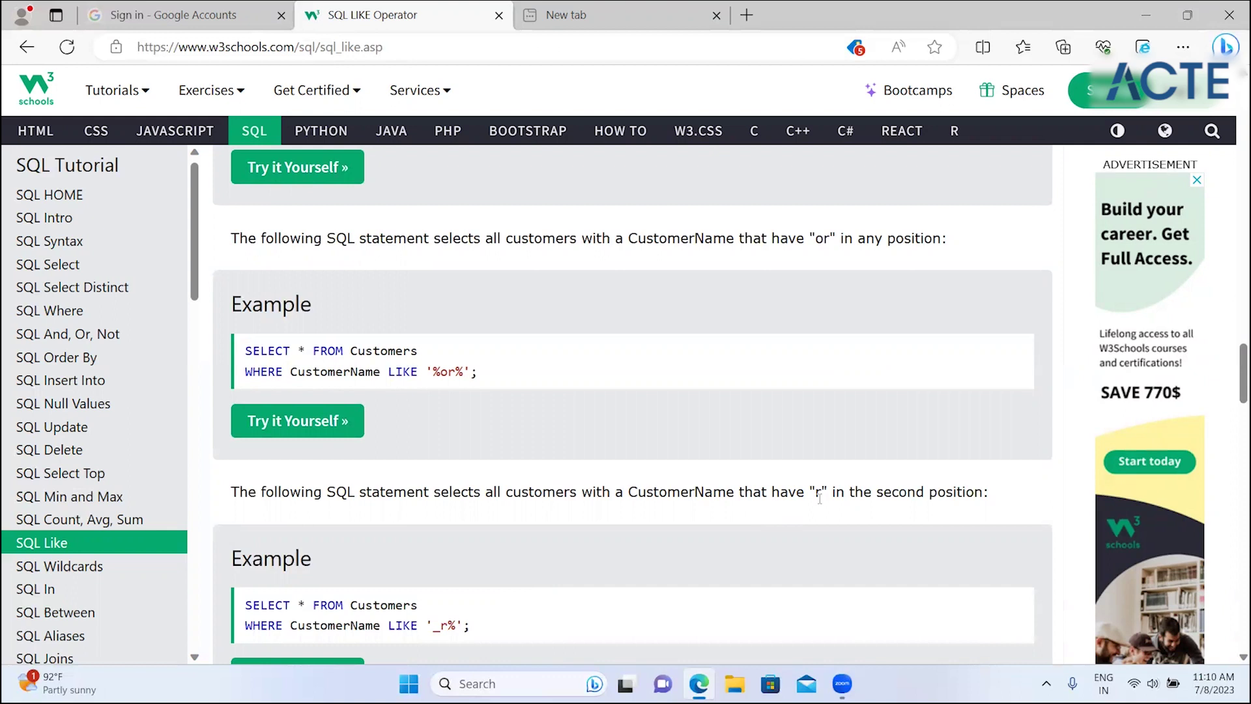
scroll(820, 497, down, 2)
scroll(820, 499, down, 2)
scroll(821, 505, down, 1)
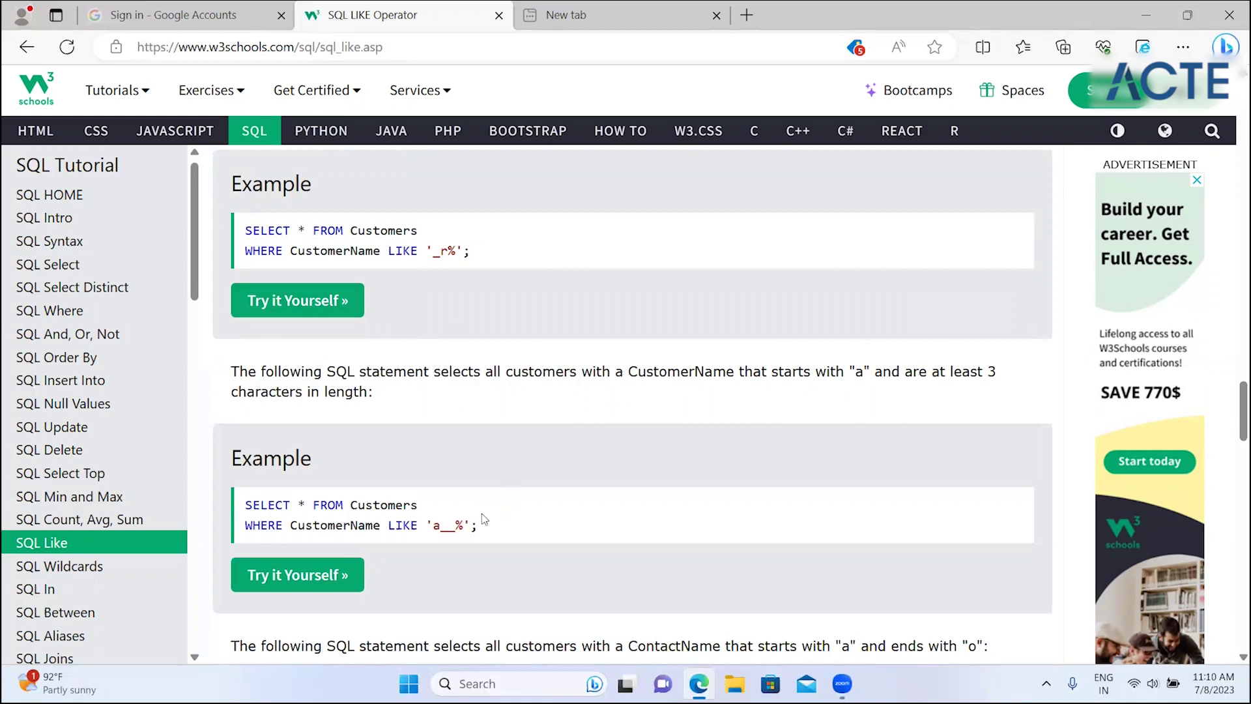
- Scroll past the ContactName starts-with-'a' example down to the first LIKE exercise
scroll(475, 531, down, 3)
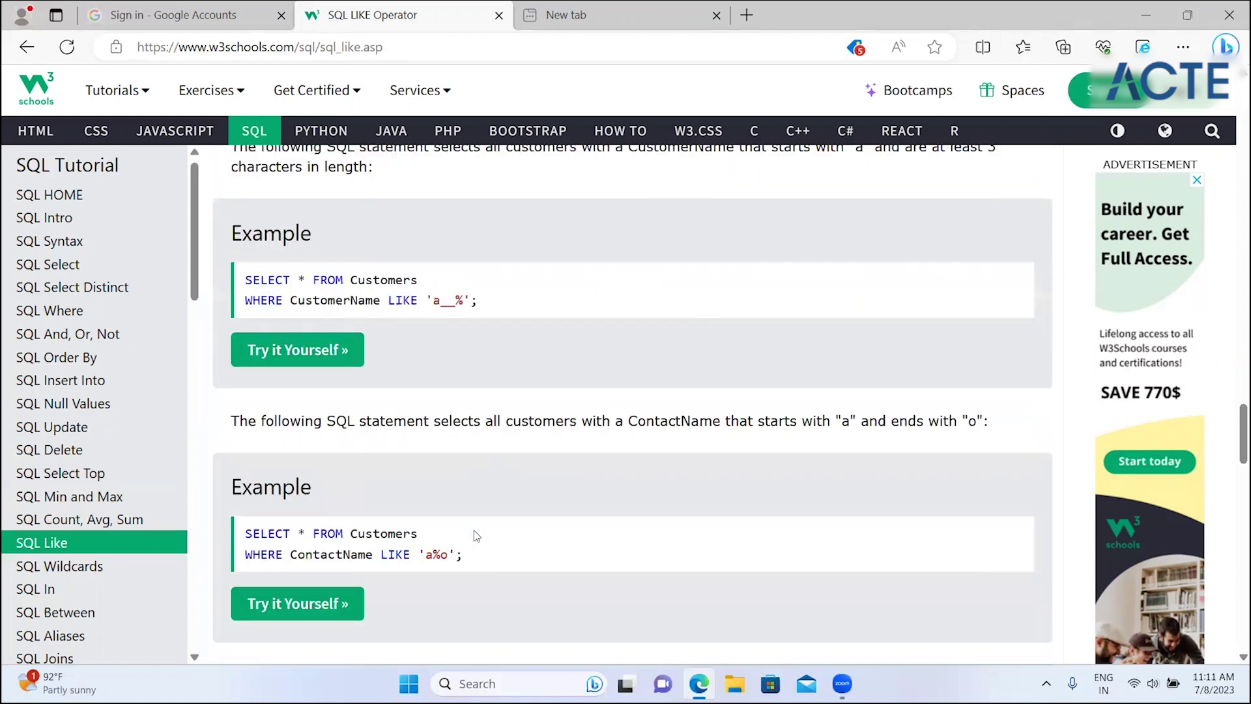
scroll(477, 536, down, 1)
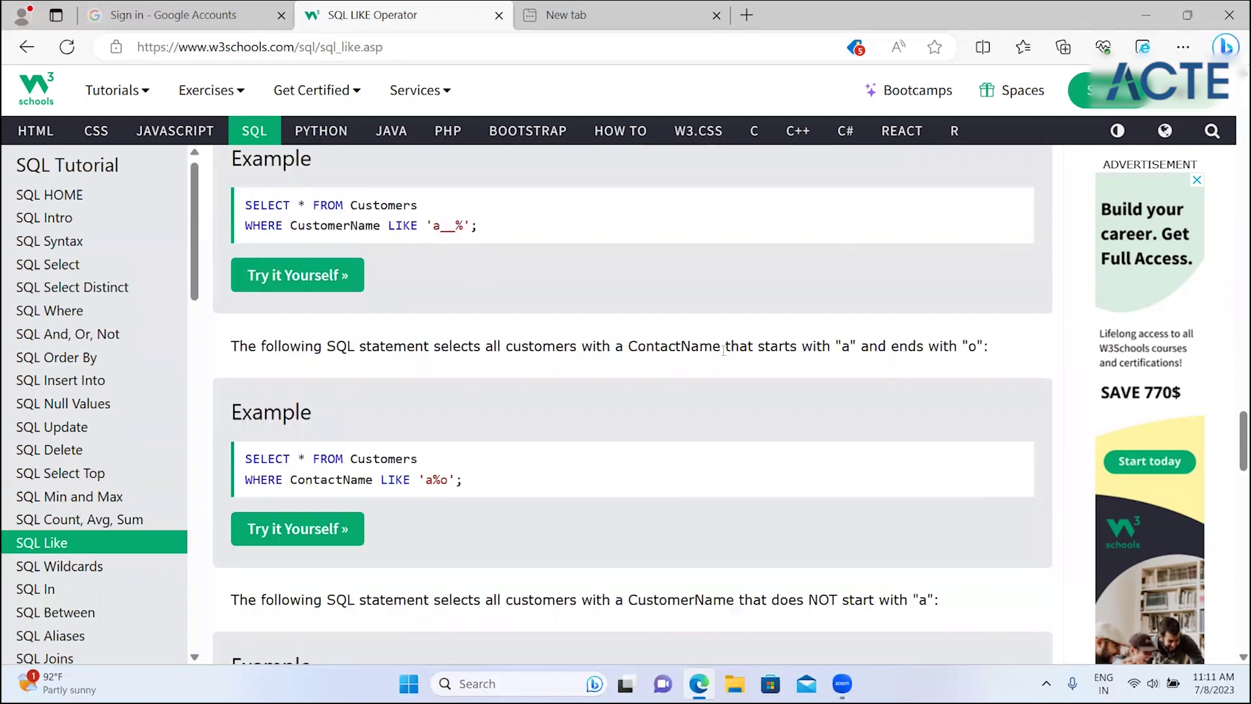
drag(622, 346, 932, 355)
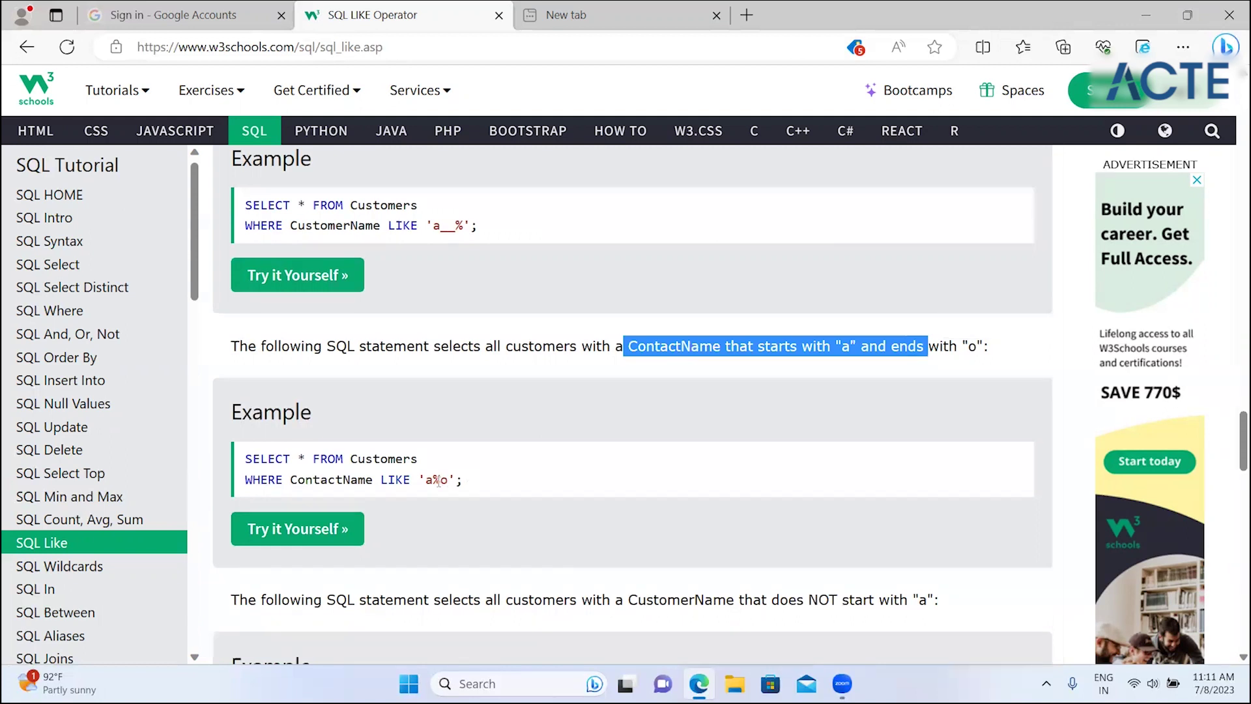
scroll(436, 479, down, 1)
scroll(437, 480, down, 2)
scroll(437, 480, down, 1)
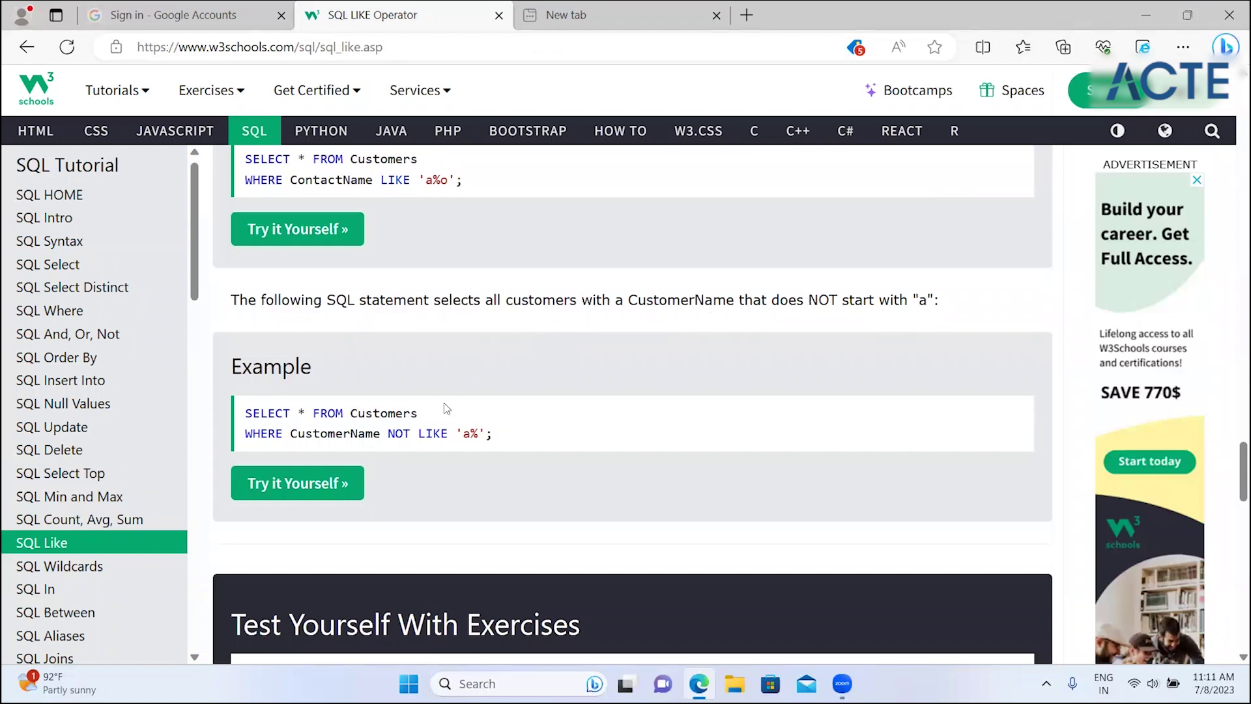
scroll(436, 433, down, 1)
scroll(436, 433, down, 1)
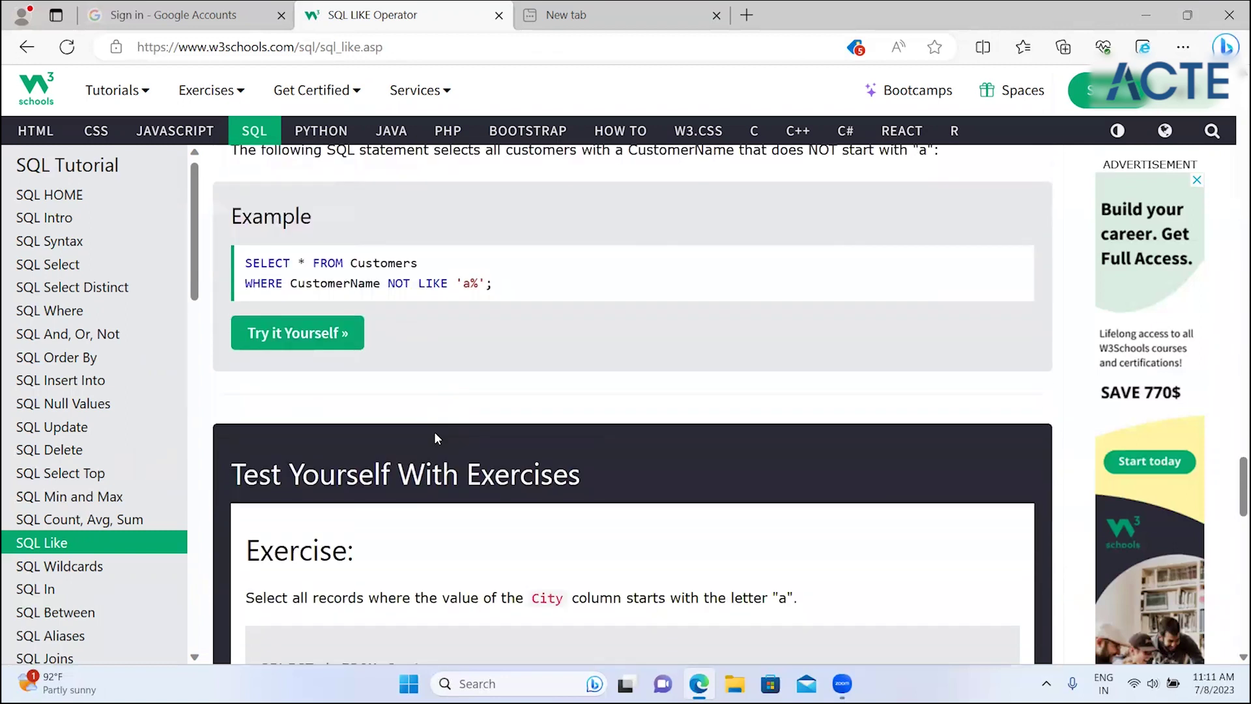
scroll(436, 433, down, 1)
scroll(435, 437, down, 2)
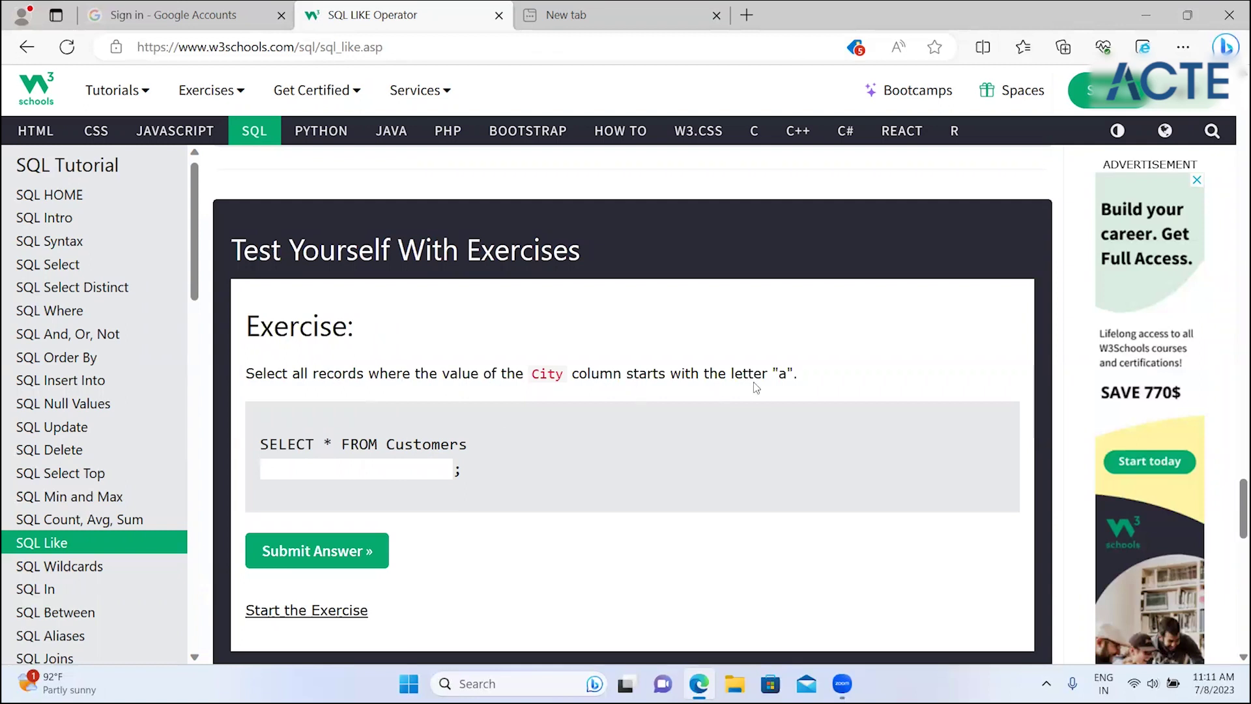
- Enter where city like 'a%' after SELECT * FROM Customers in the first exercise's answer field
click(388, 466)
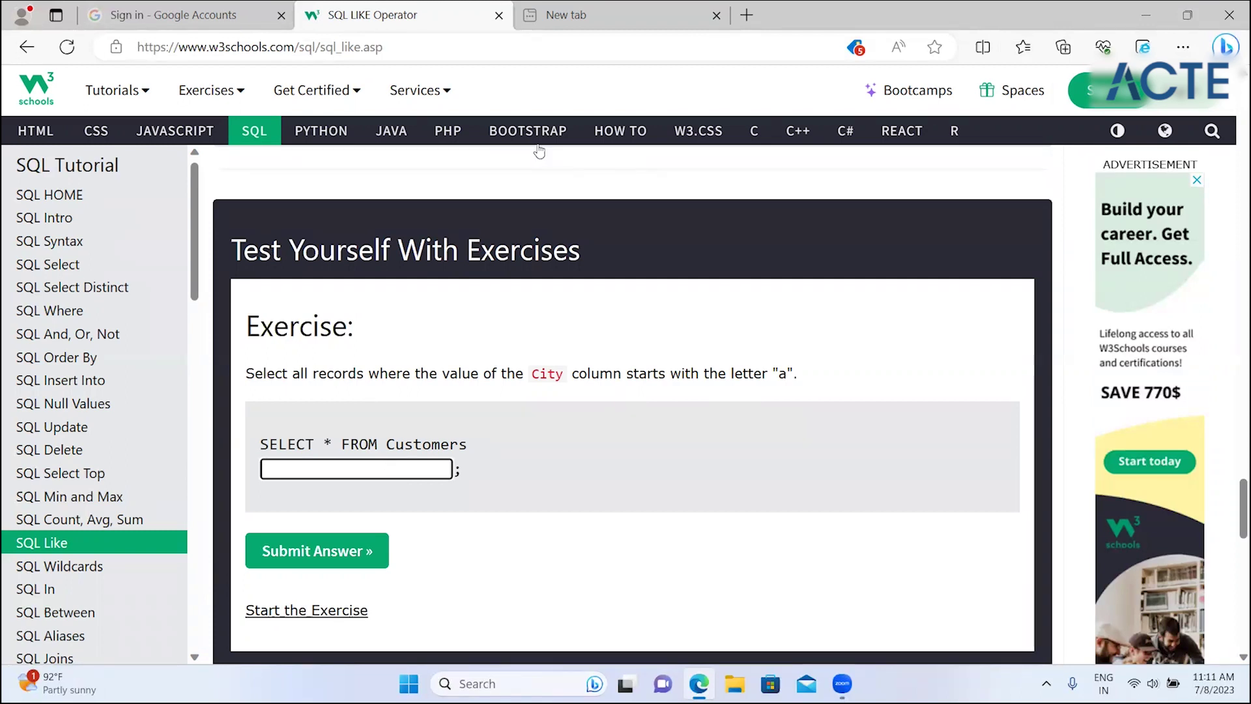
click(507, 189)
click(313, 463)
text(where city)
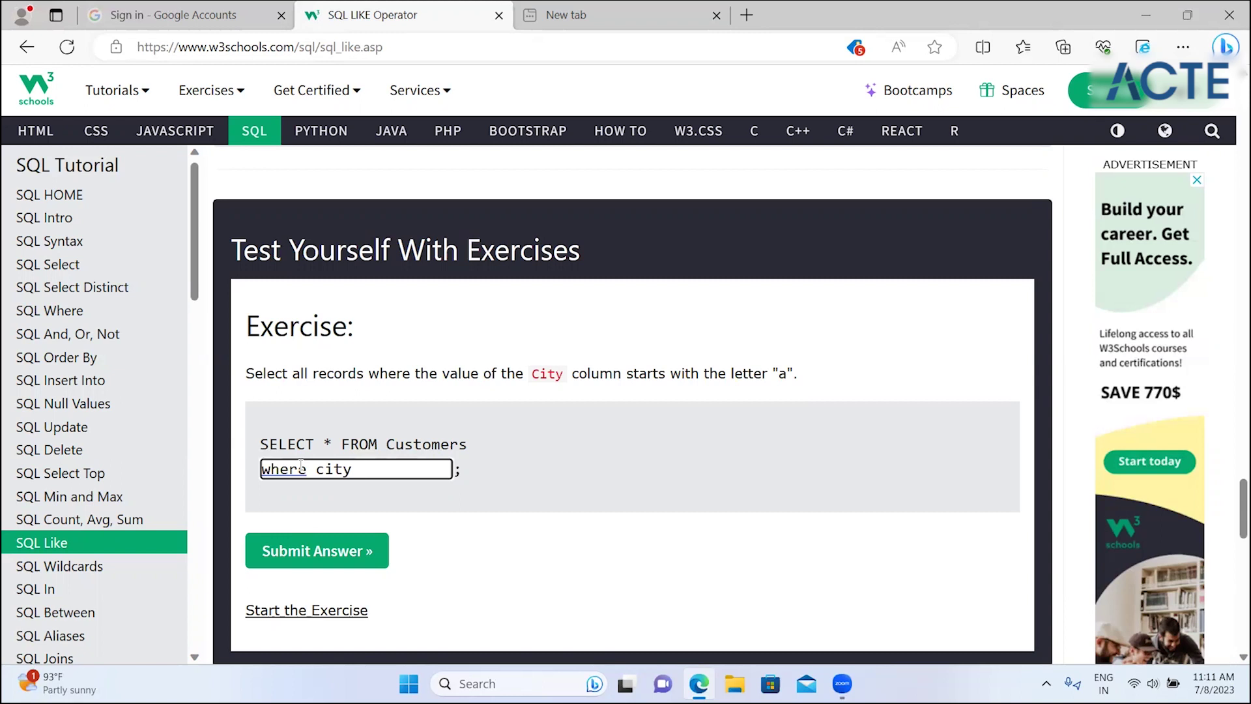
text(like ')
text(a)
text(%)
- Submit the 'a%' answer for Exercise 1, then answer Exercise 2 with where city like '%a'
click(331, 551)
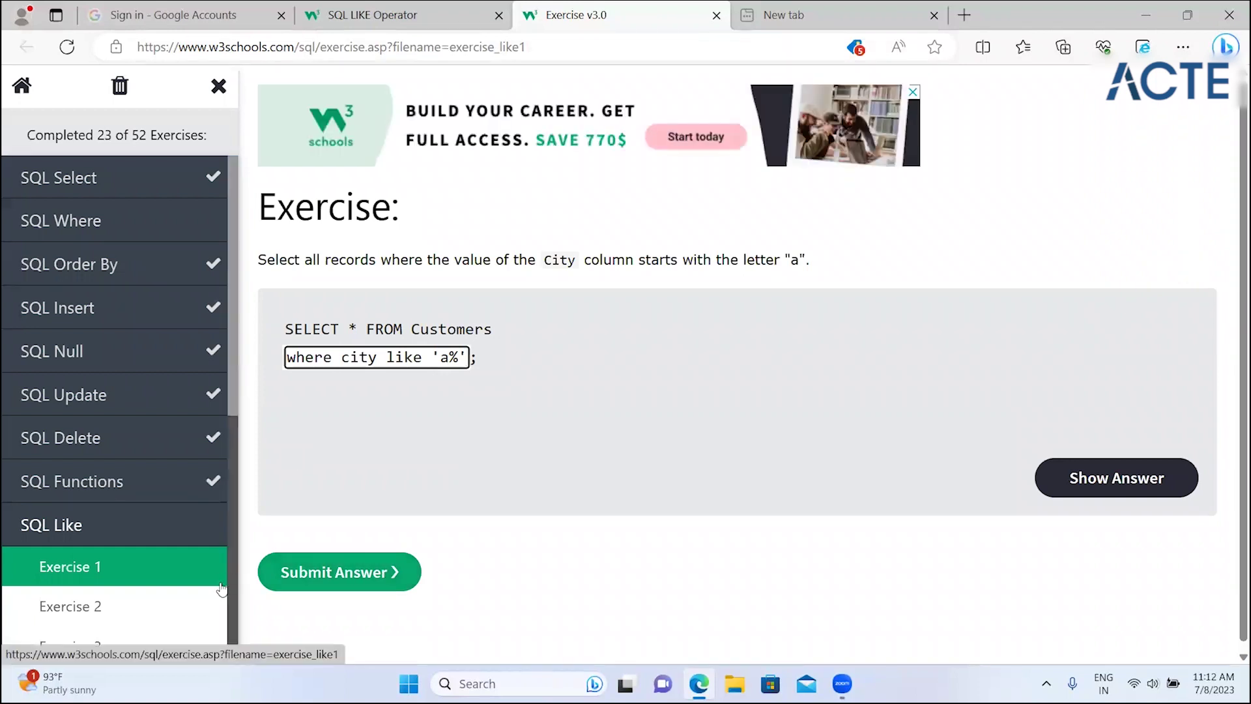
click(398, 576)
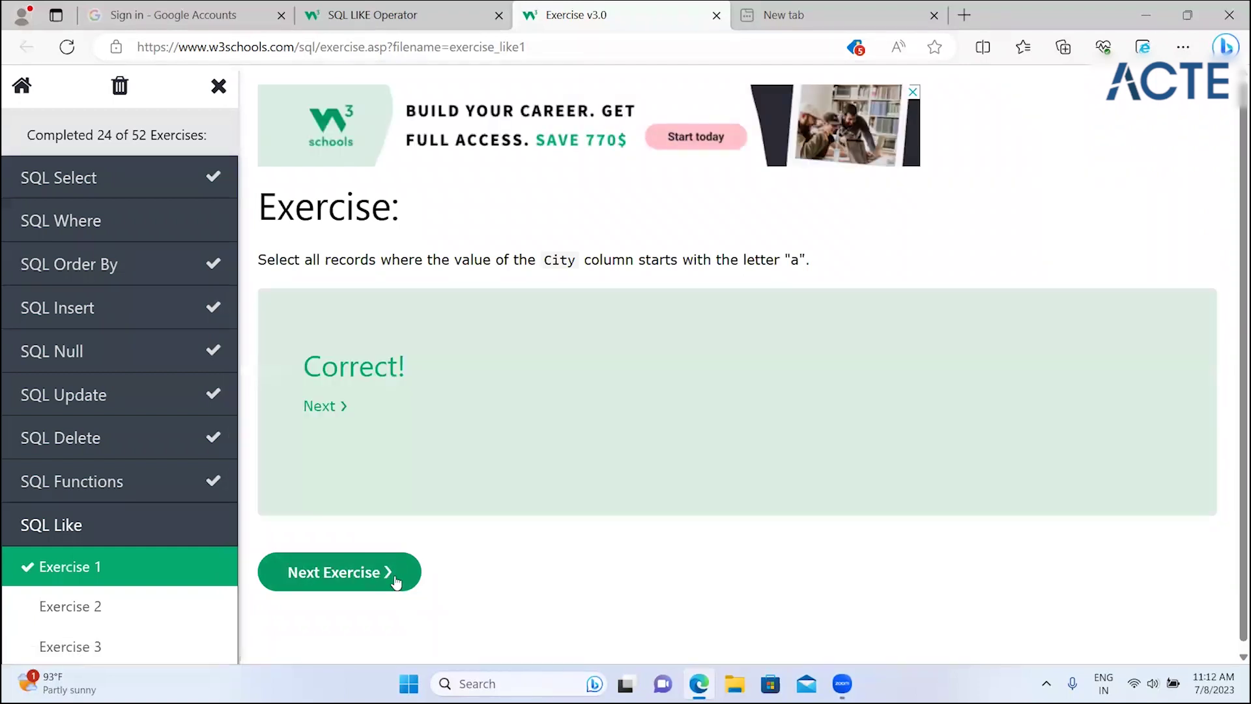
click(76, 623)
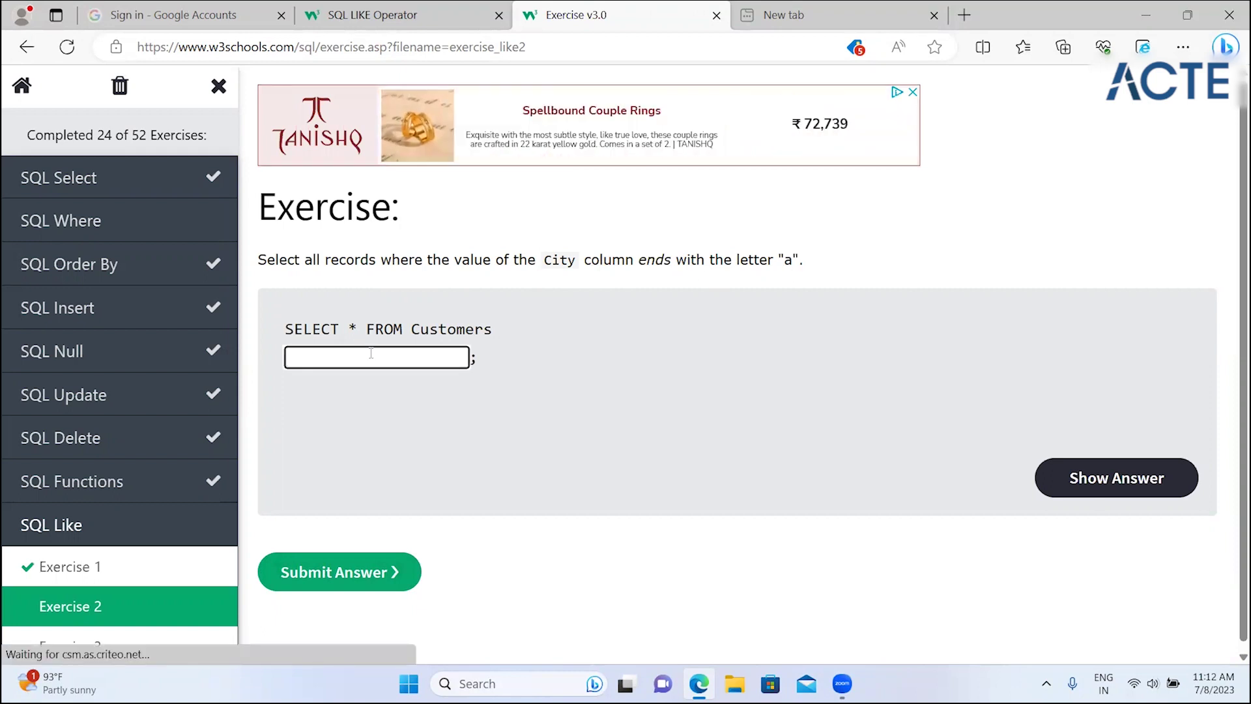
text(where city like ')
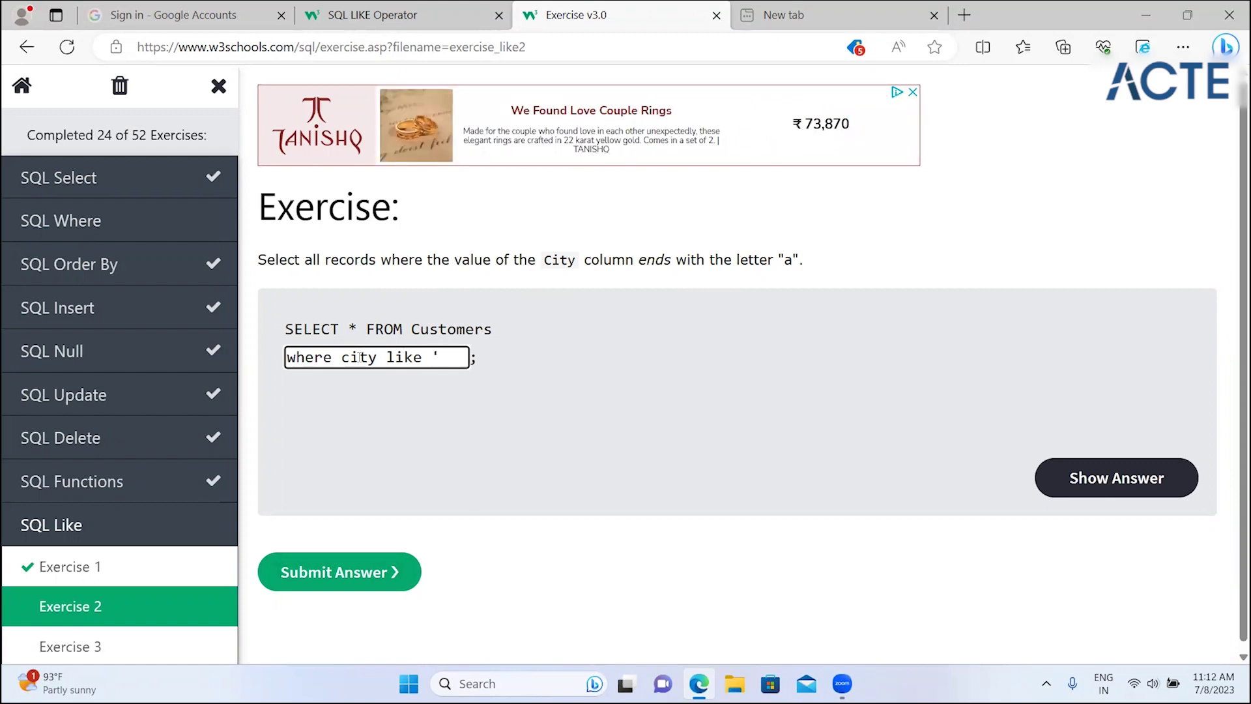
text(%a')
click(338, 582)
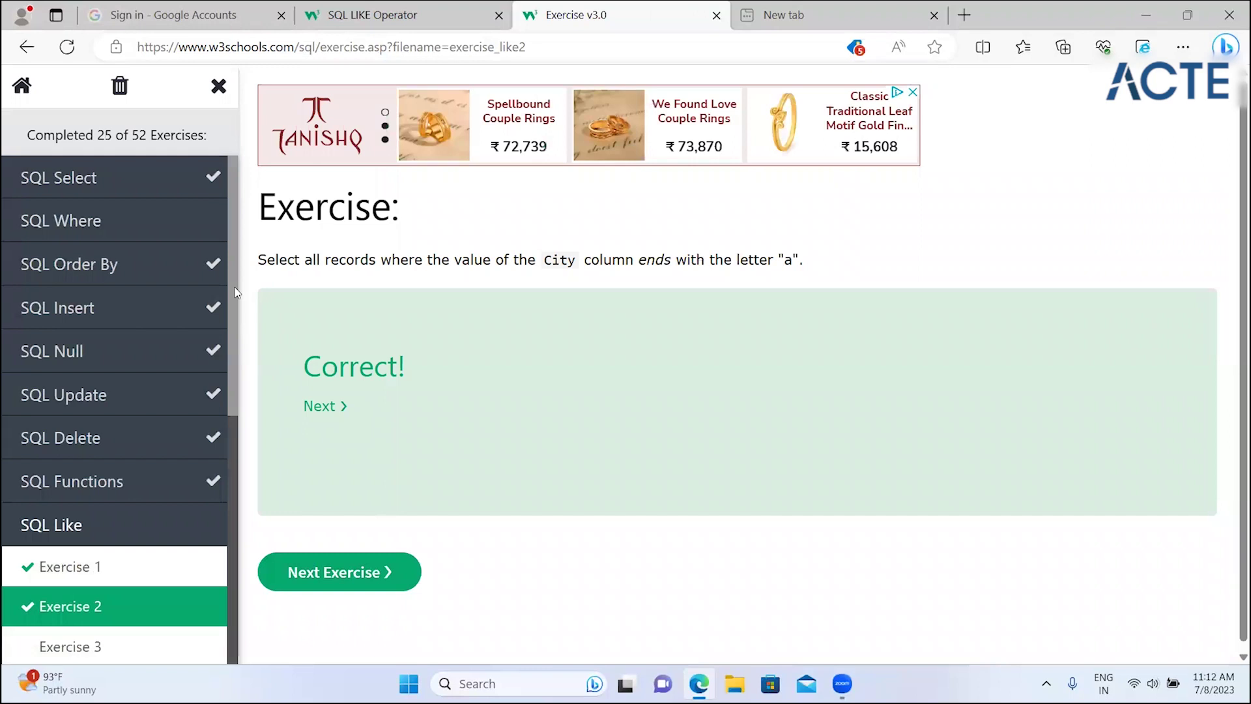
scroll(229, 449, down, 5)
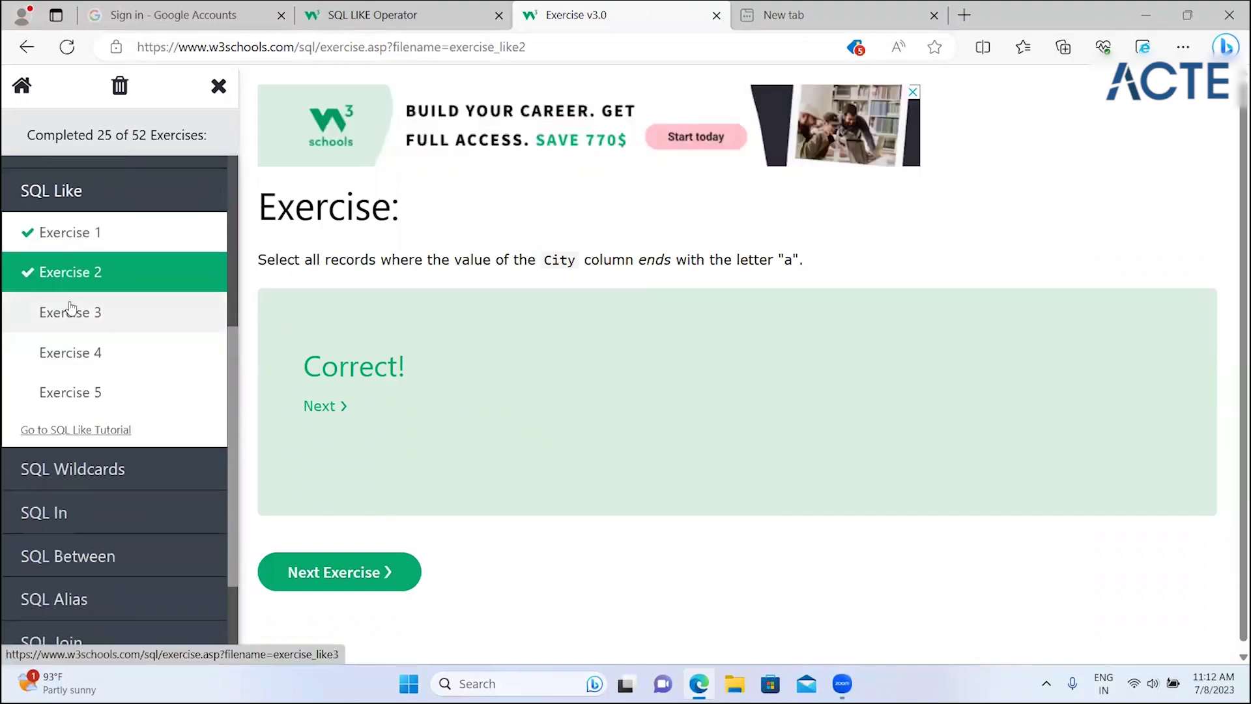
click(66, 312)
- Answer Exercise 3 with where city like '%a%' and submit it
click(415, 358)
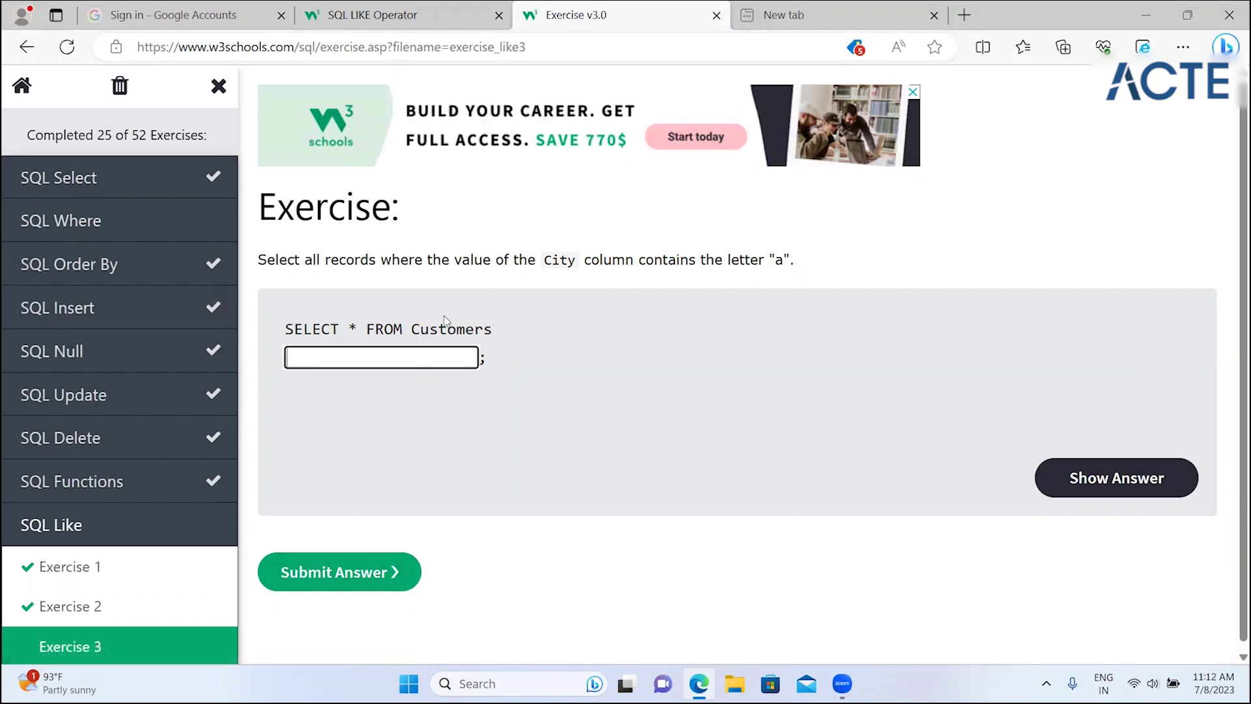
text(whee)
key(BackSpace)
text(re city )
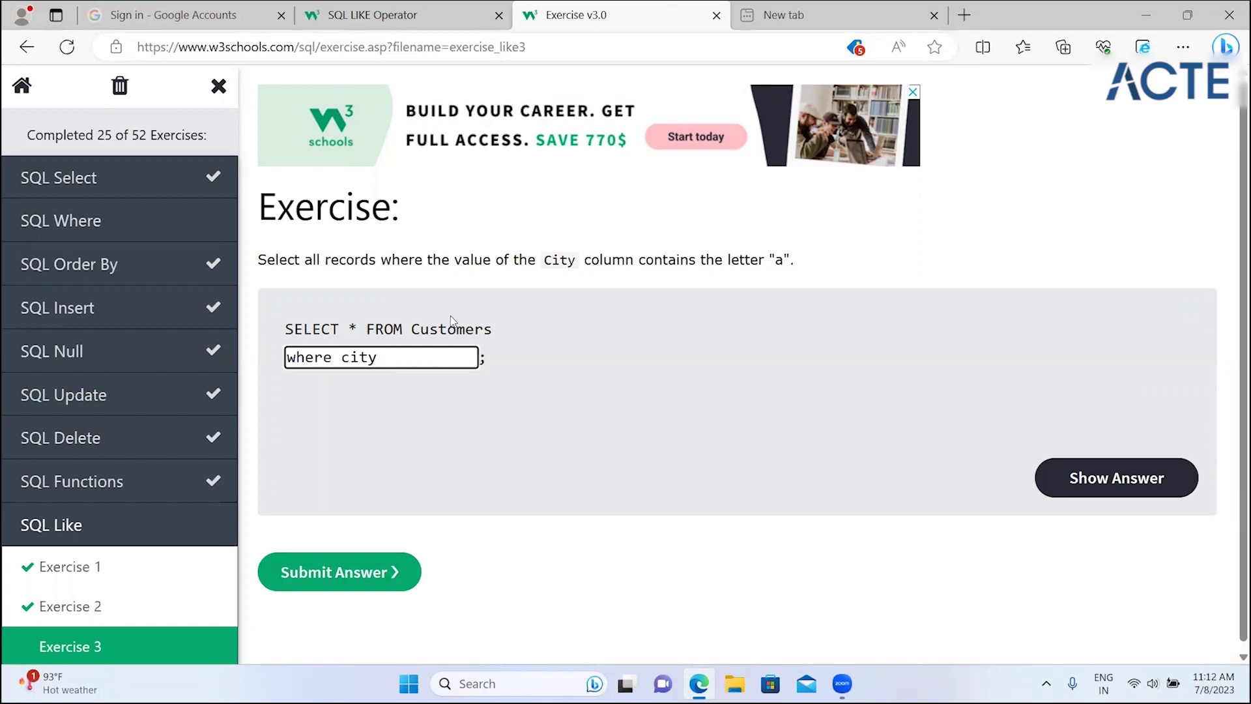
text(like)
mouse_move(235, 363)
scroll(236, 363, down, 1)
scroll(236, 363, down, 1)
scroll(237, 363, down, 1)
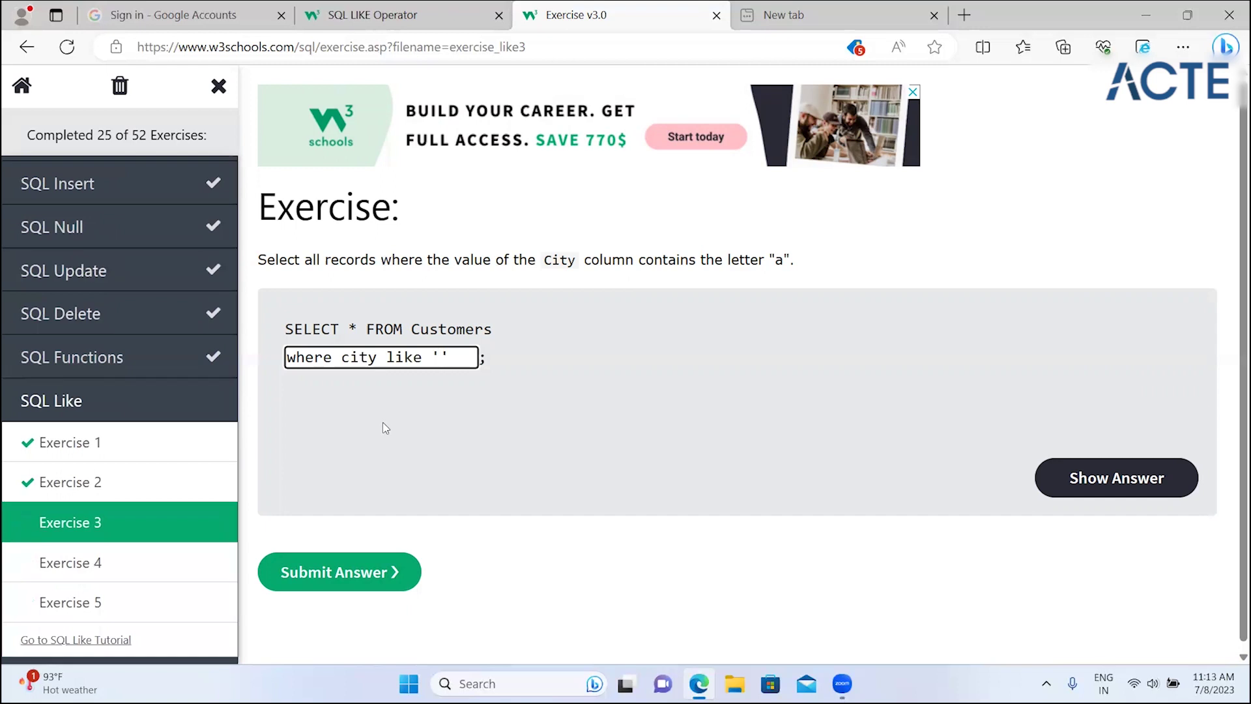
text(%)
text(a%)
click(311, 590)
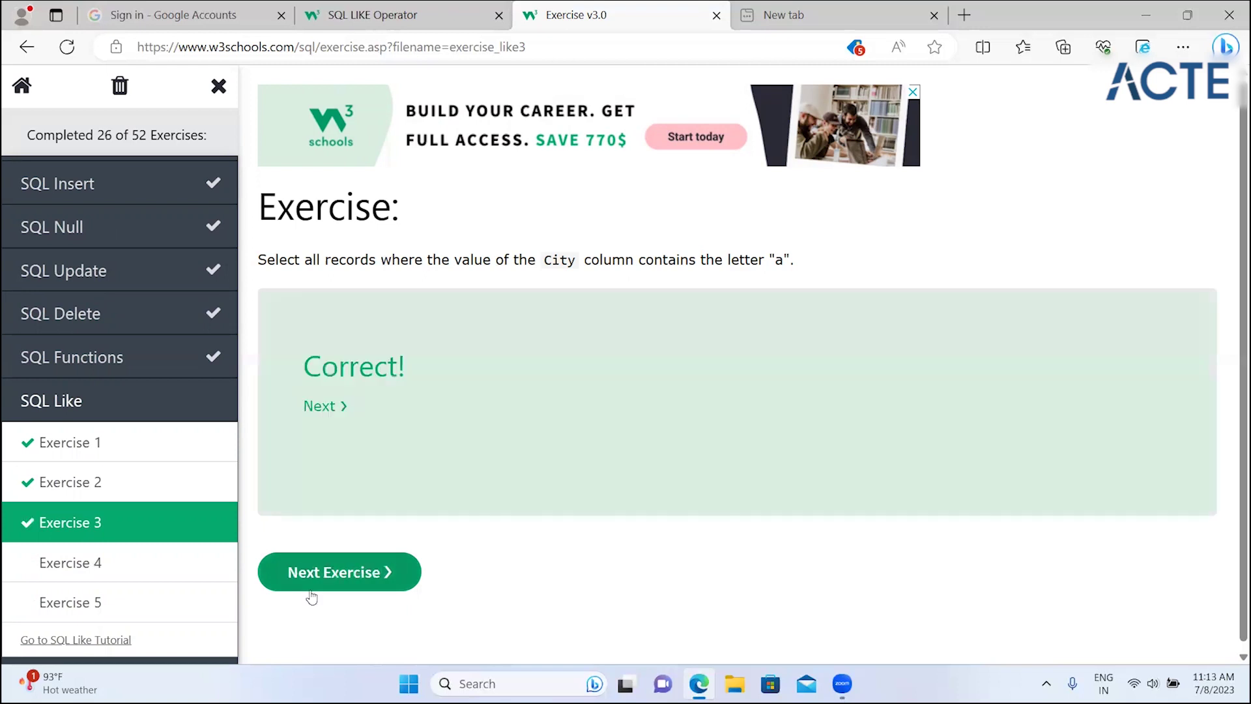
- Answer Exercise 4 with where city like 'a%b' and submit it
click(184, 570)
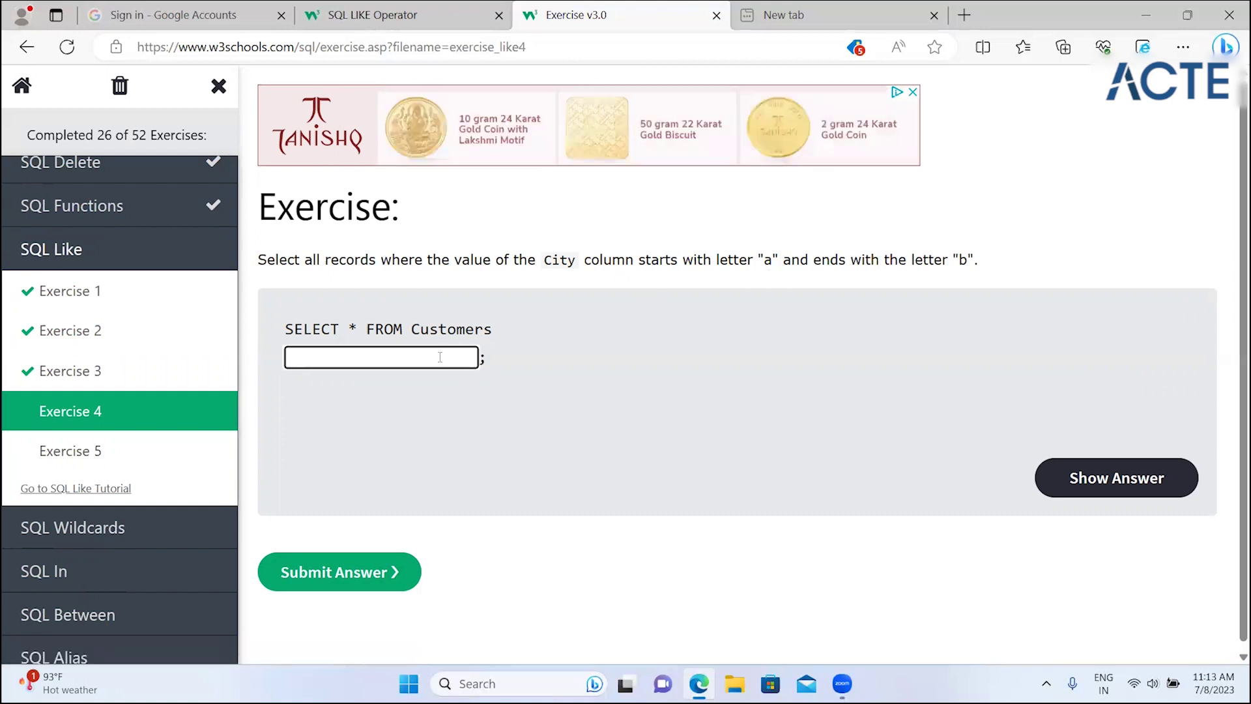
text(where city like)
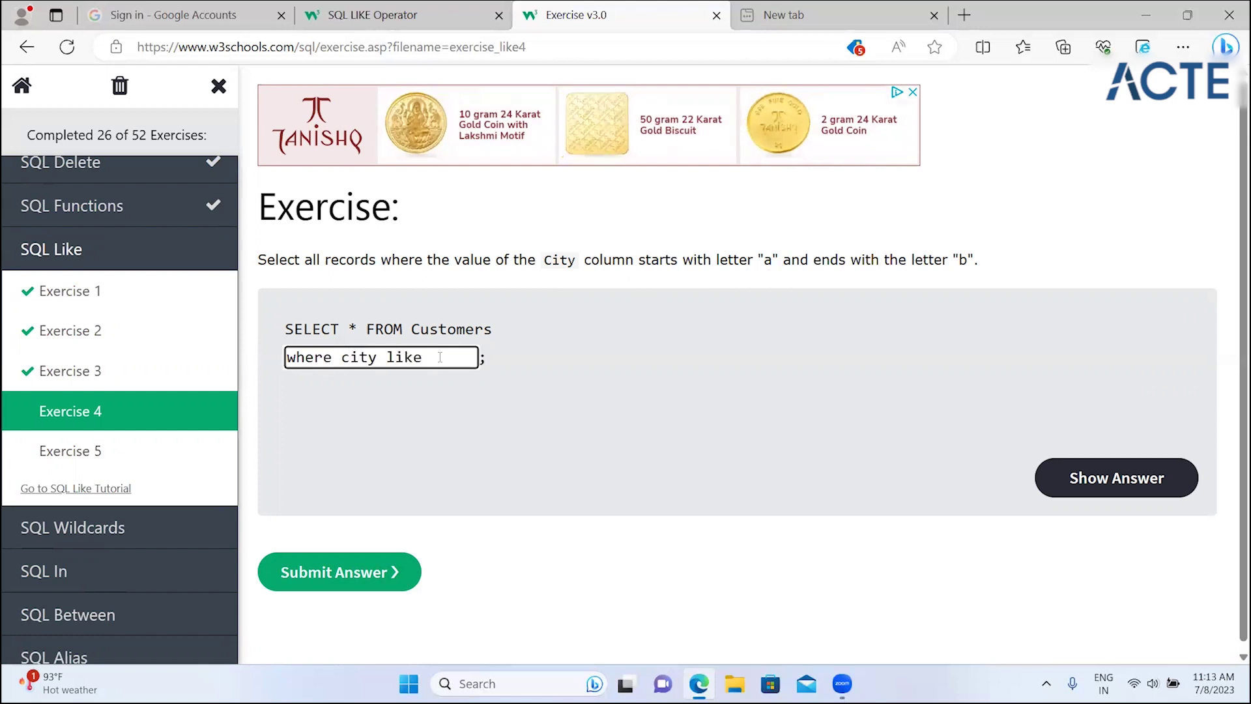
text('a%)
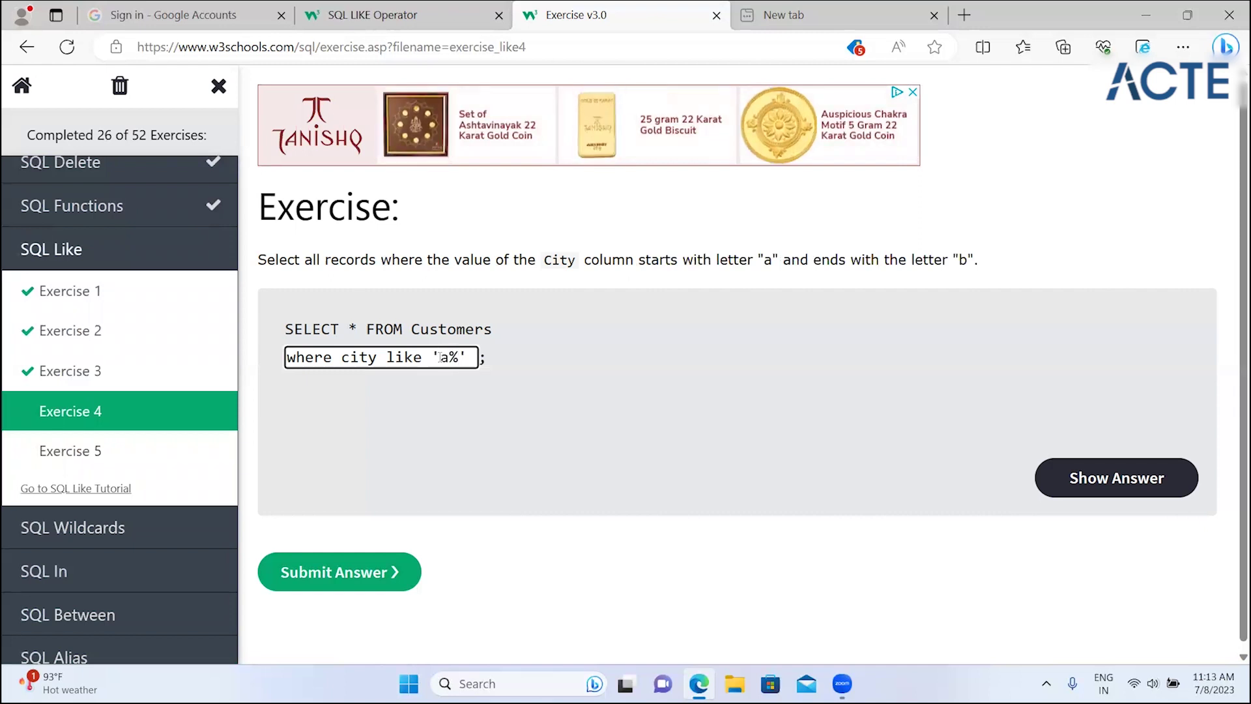
text(b)
click(360, 576)
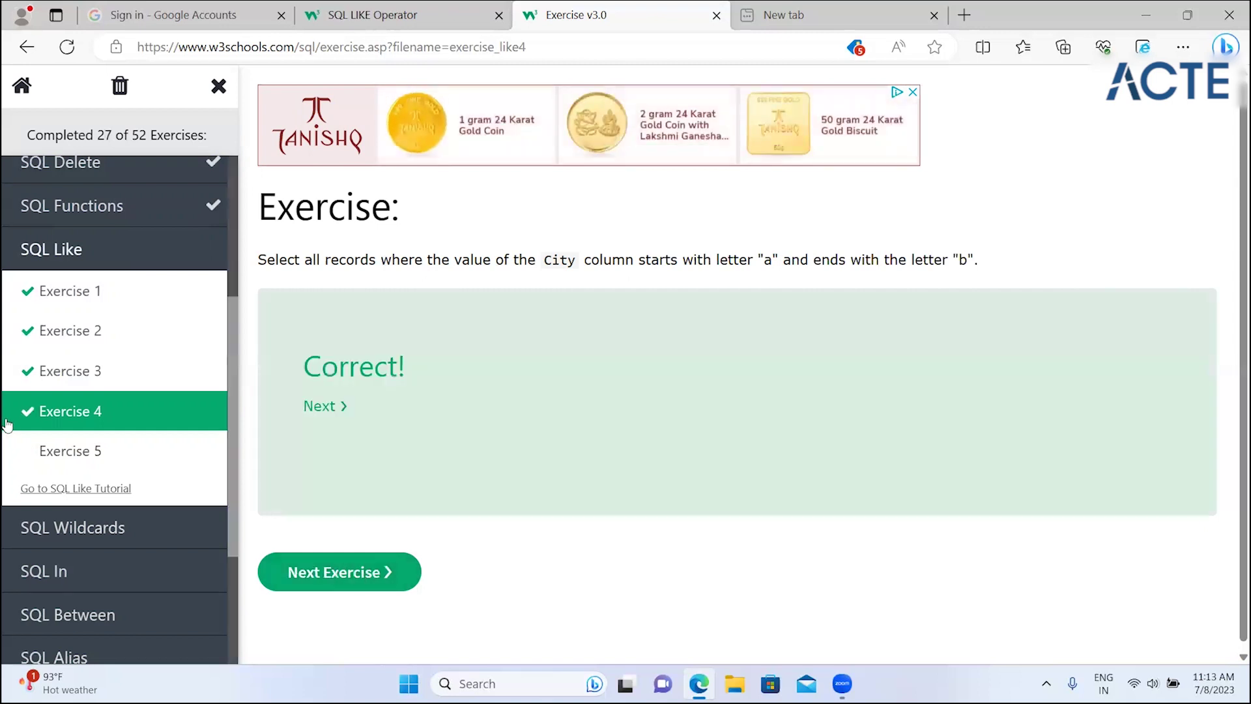
click(29, 450)
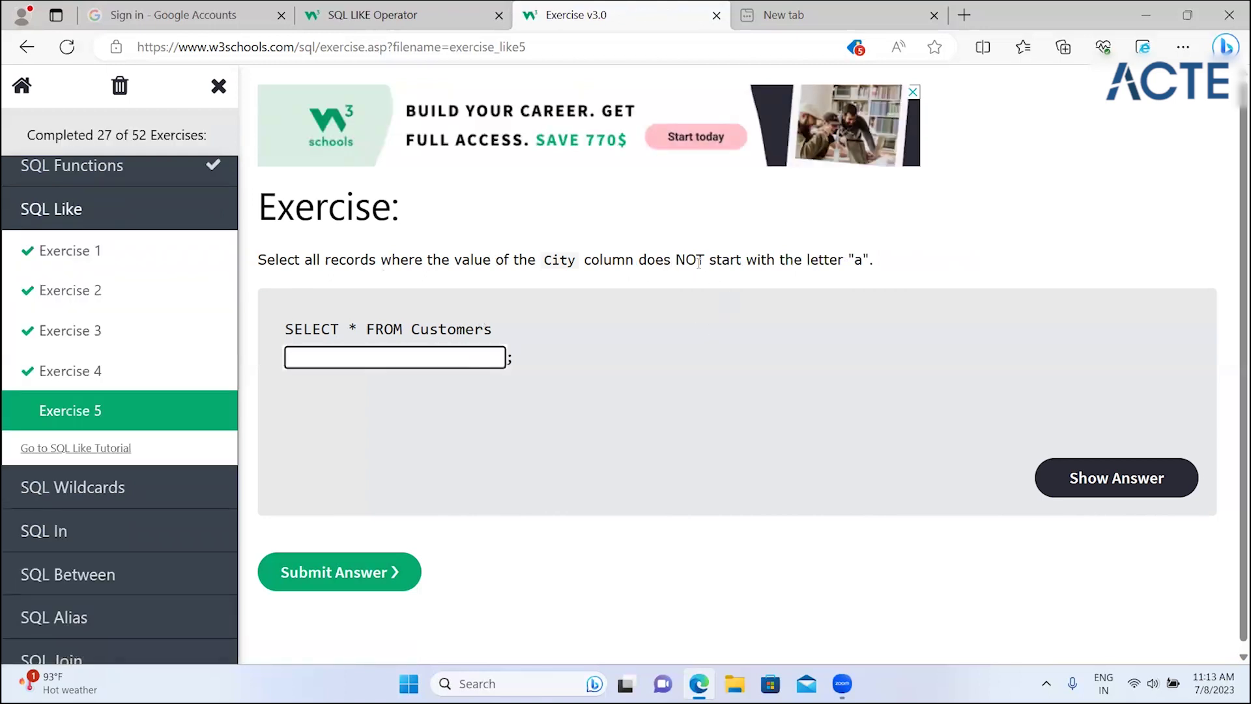
- Answer Exercise 5 with where city not like 'a%', submit it, and reopen the LIKE tutorial
text(whre)
key(BackSpace)
key(BackSpace)
text(ere city not like)
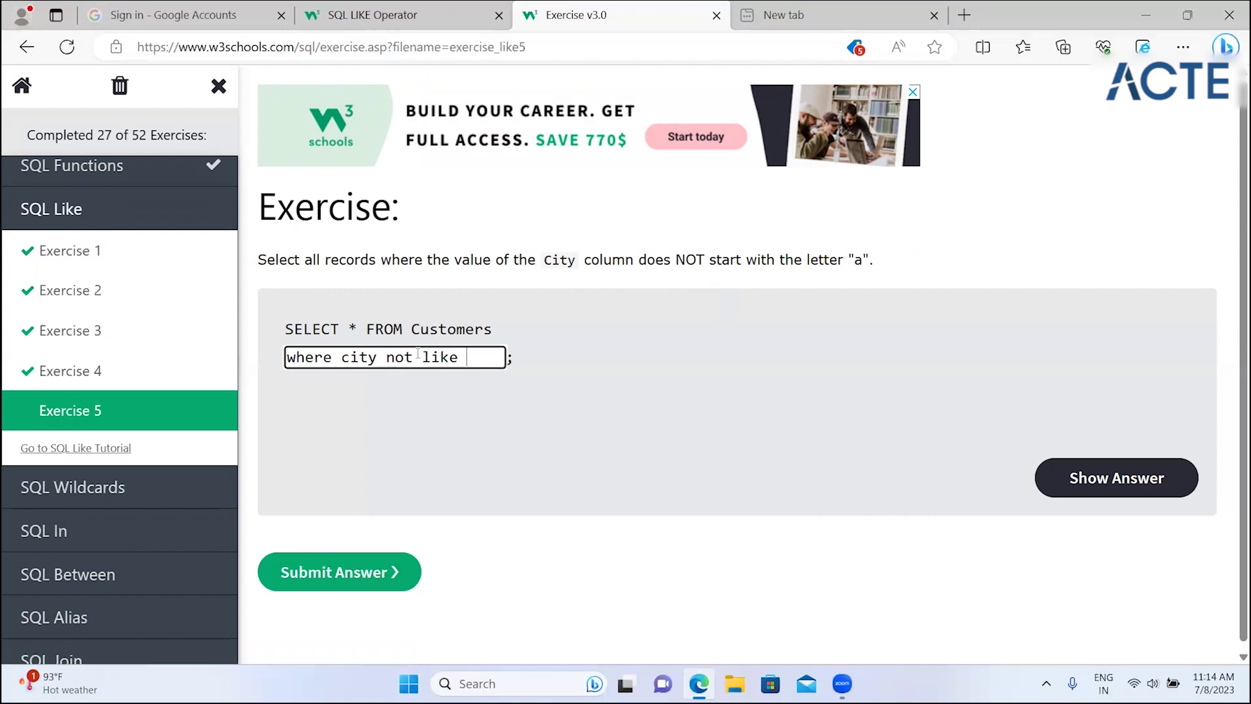
text( '')
text(a)
text(%)
click(370, 568)
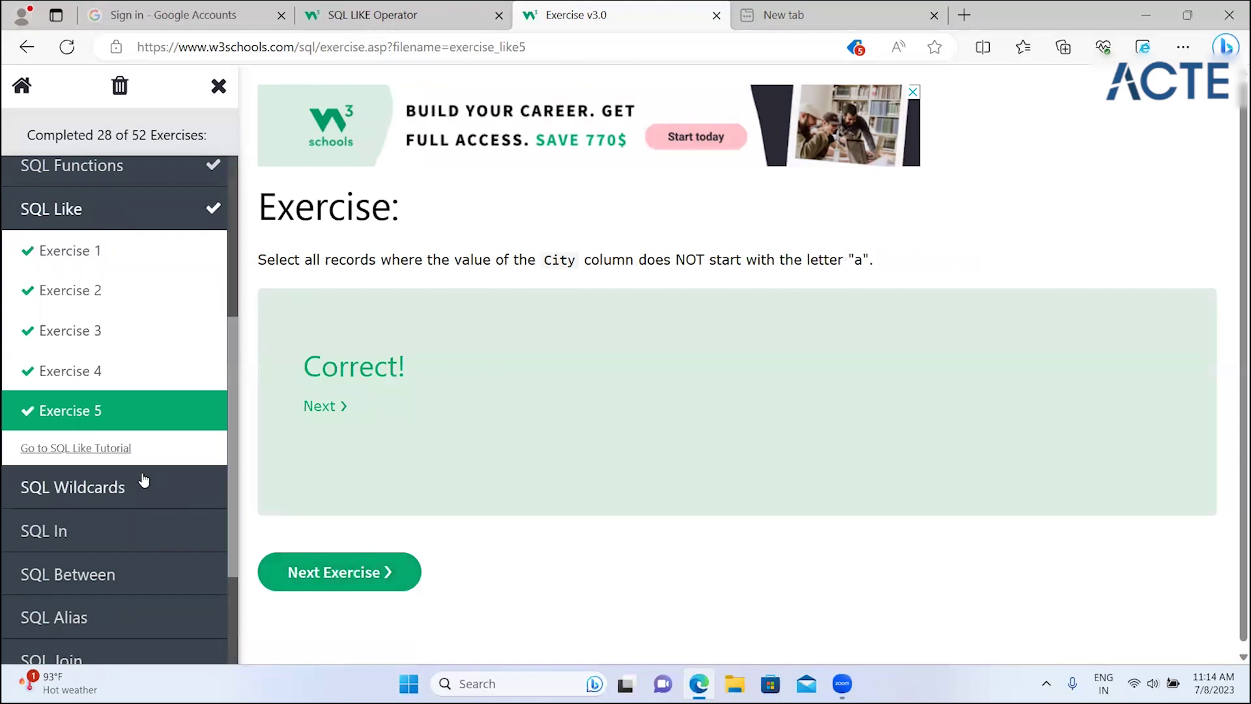
click(114, 448)
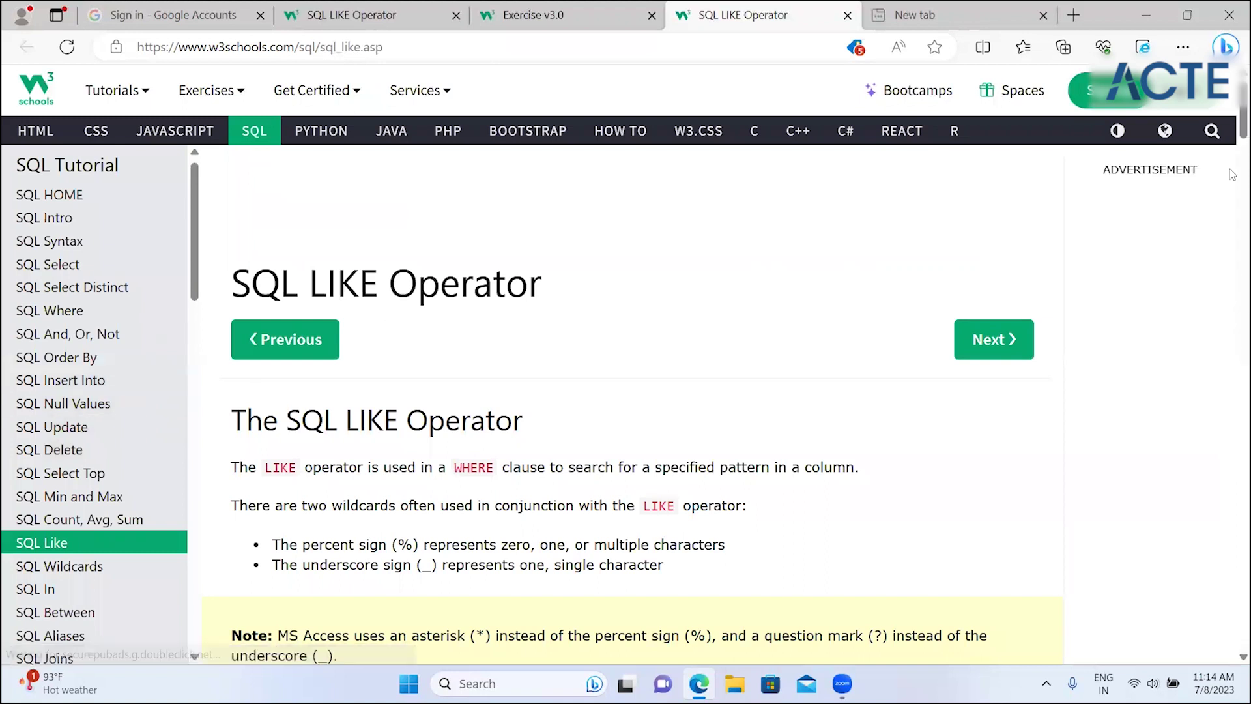
- Scroll the reopened LIKE tutorial down to the 'a__%' example
mouse_move(1232, 135)
mouse_down()
mouse_move(1232, 617)
mouse_move(1232, 426)
mouse_up()
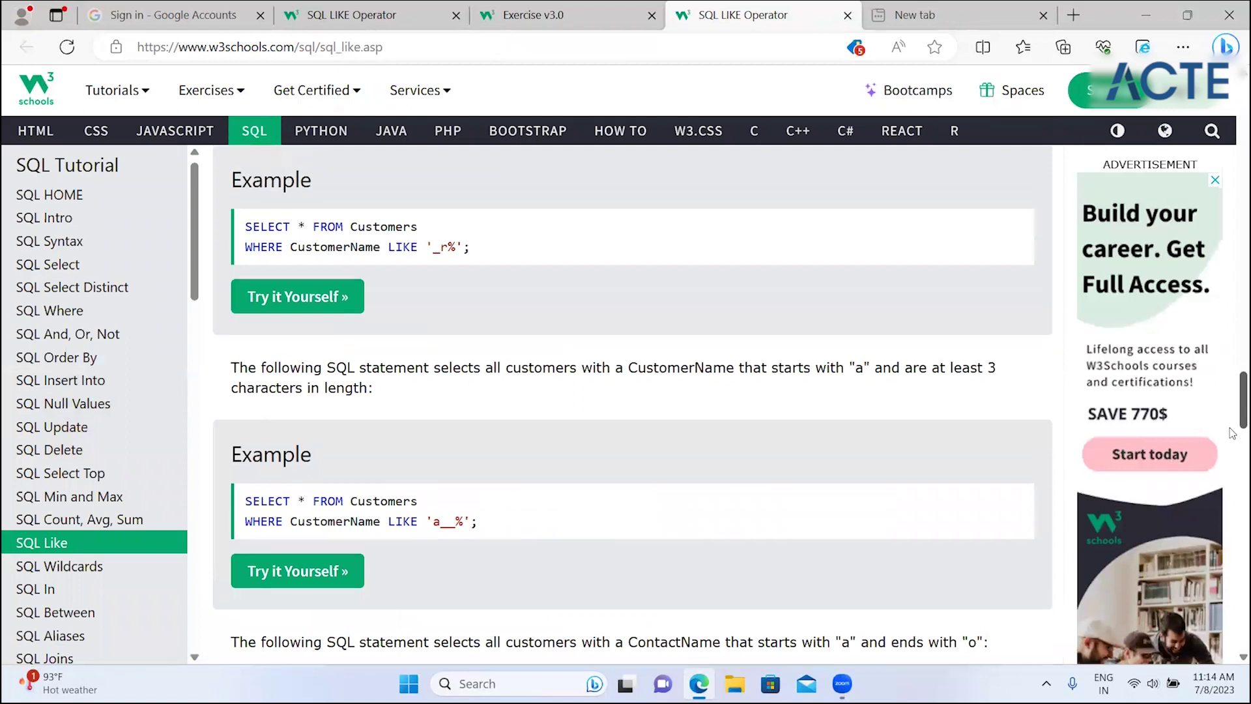
drag(195, 189, 204, 288)
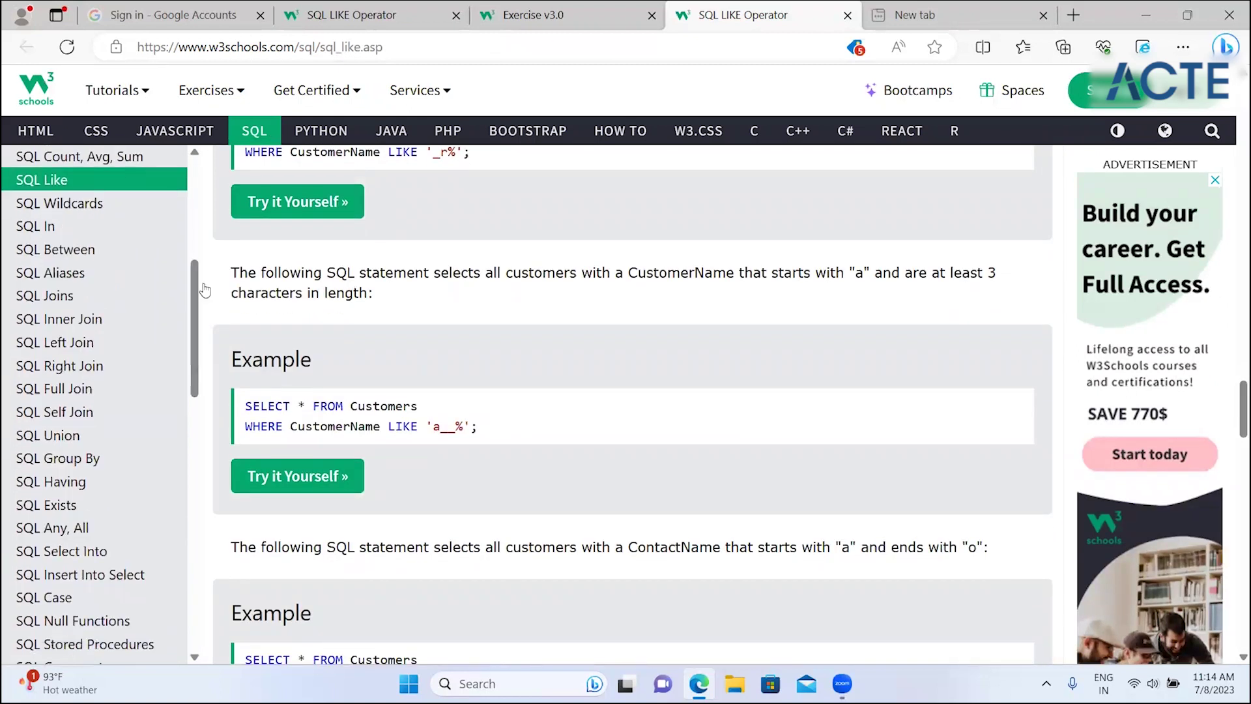
- Open the SQL Wildcards page and read the wildcard definition sentence
click(75, 202)
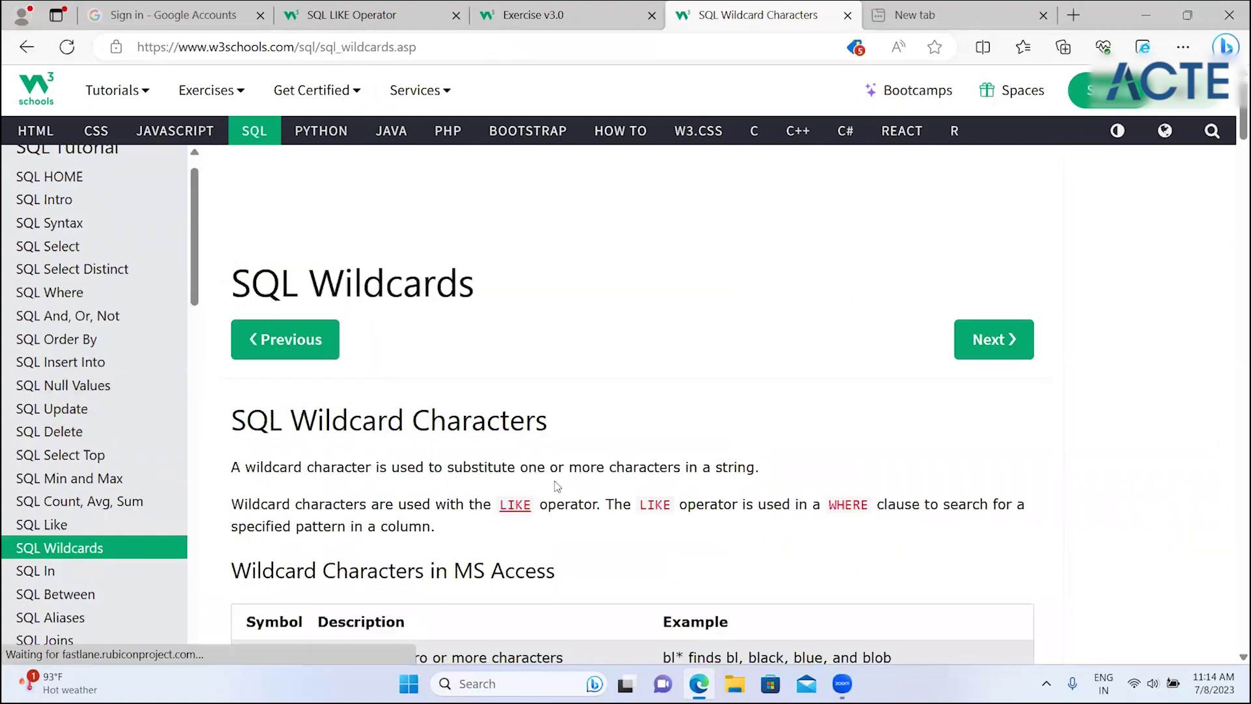
drag(337, 467, 458, 466)
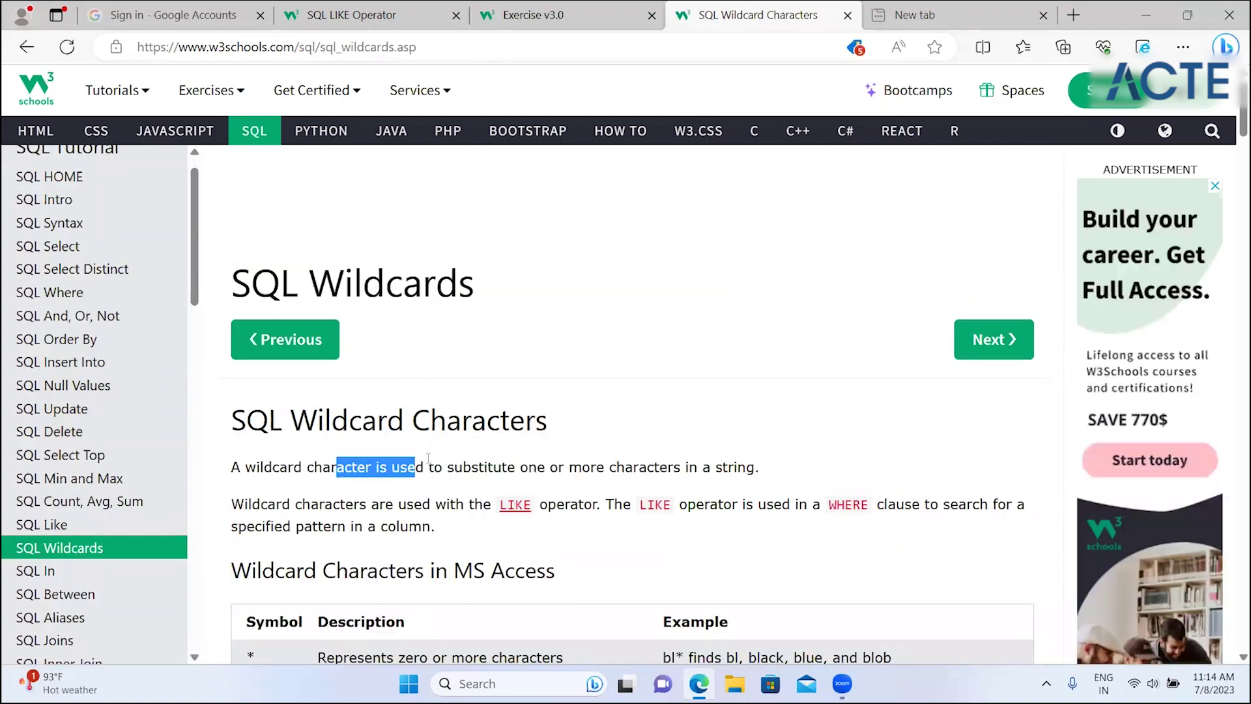
click(435, 470)
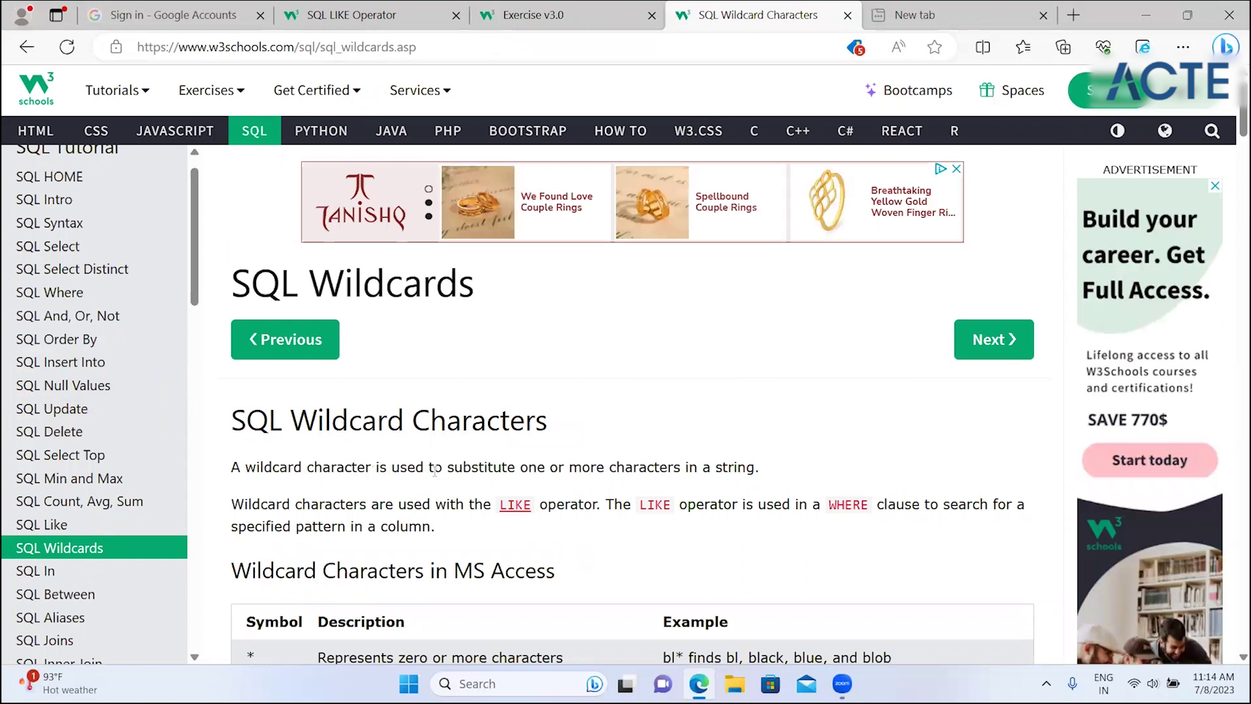
scroll(434, 470, down, 1)
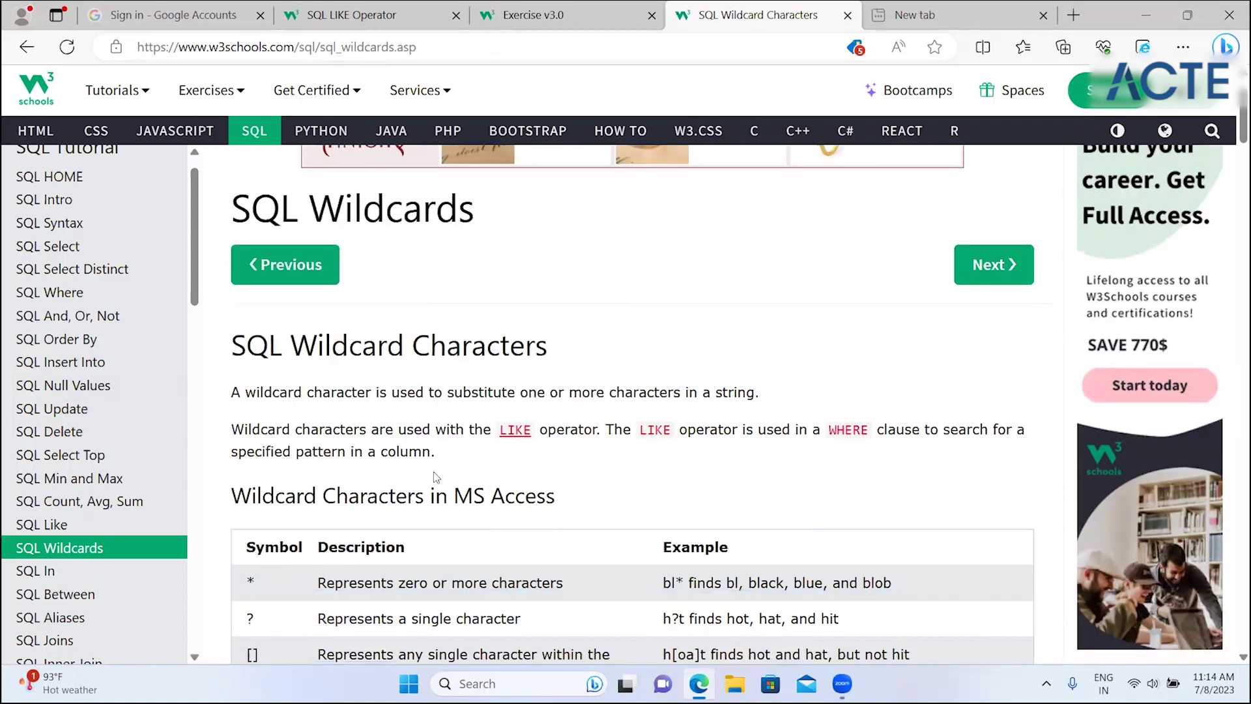
scroll(435, 478, down, 3)
scroll(436, 478, up, 2)
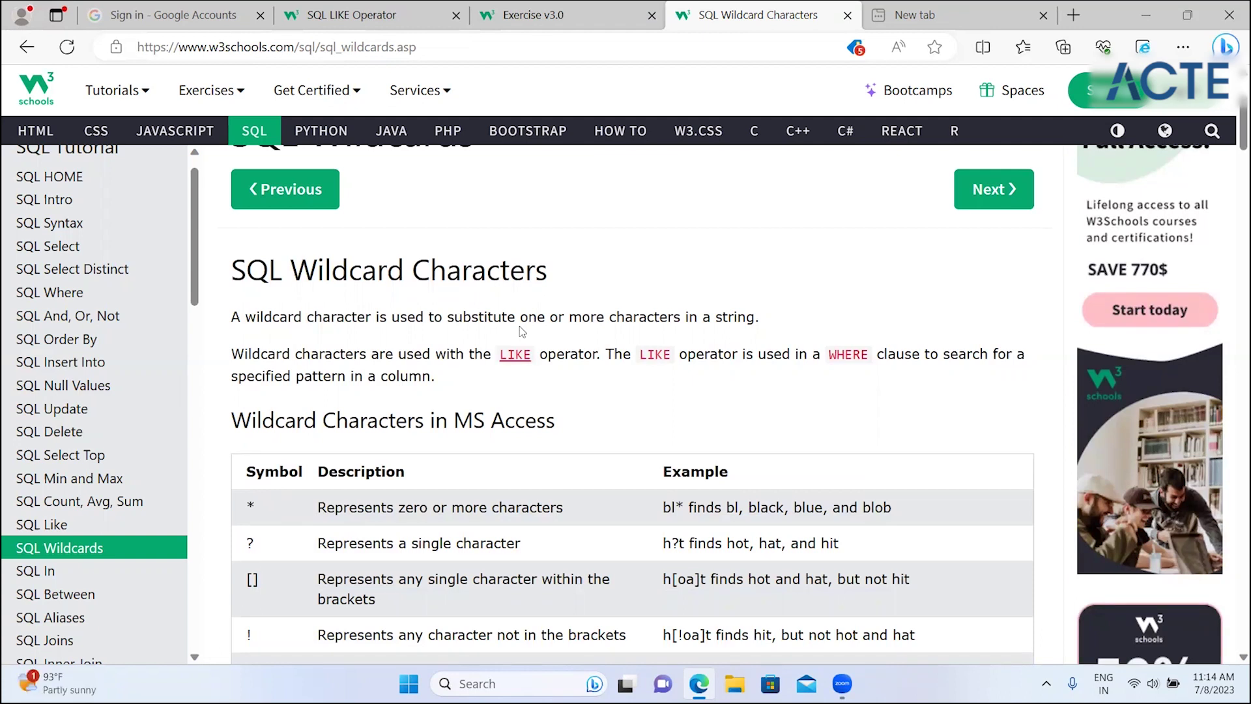
scroll(522, 331, down, 2)
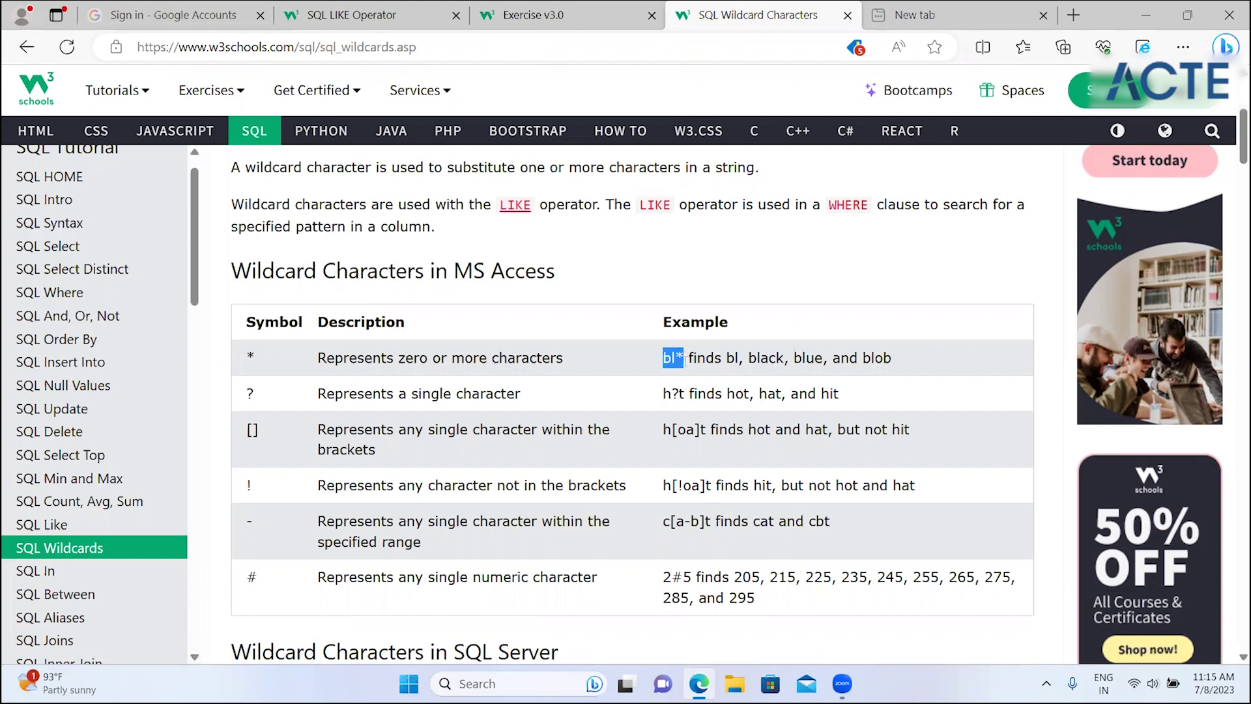
- Highlight the bl* example and the [] description in the MS Access wildcard table
drag(693, 360, 679, 364)
drag(428, 428, 556, 433)
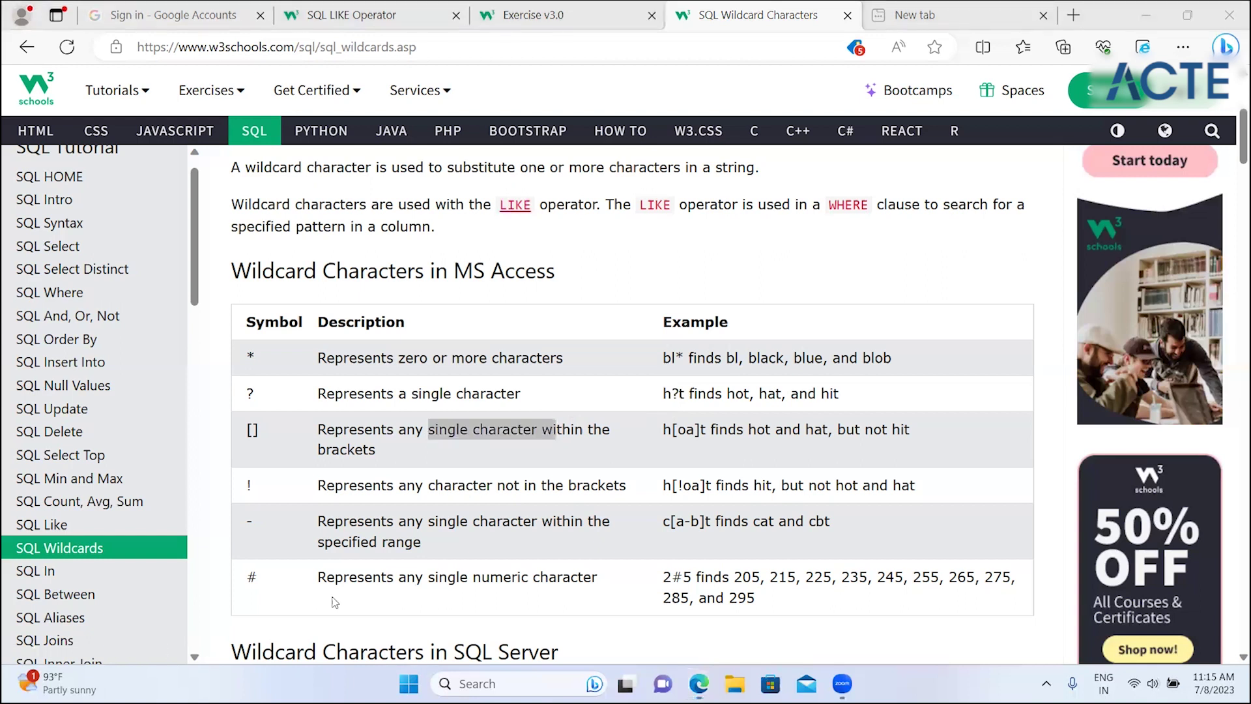
click(411, 581)
- Highlight the % symbol, its description, and the h_t example in the SQL Server table
scroll(411, 582, down, 4)
scroll(410, 581, down, 2)
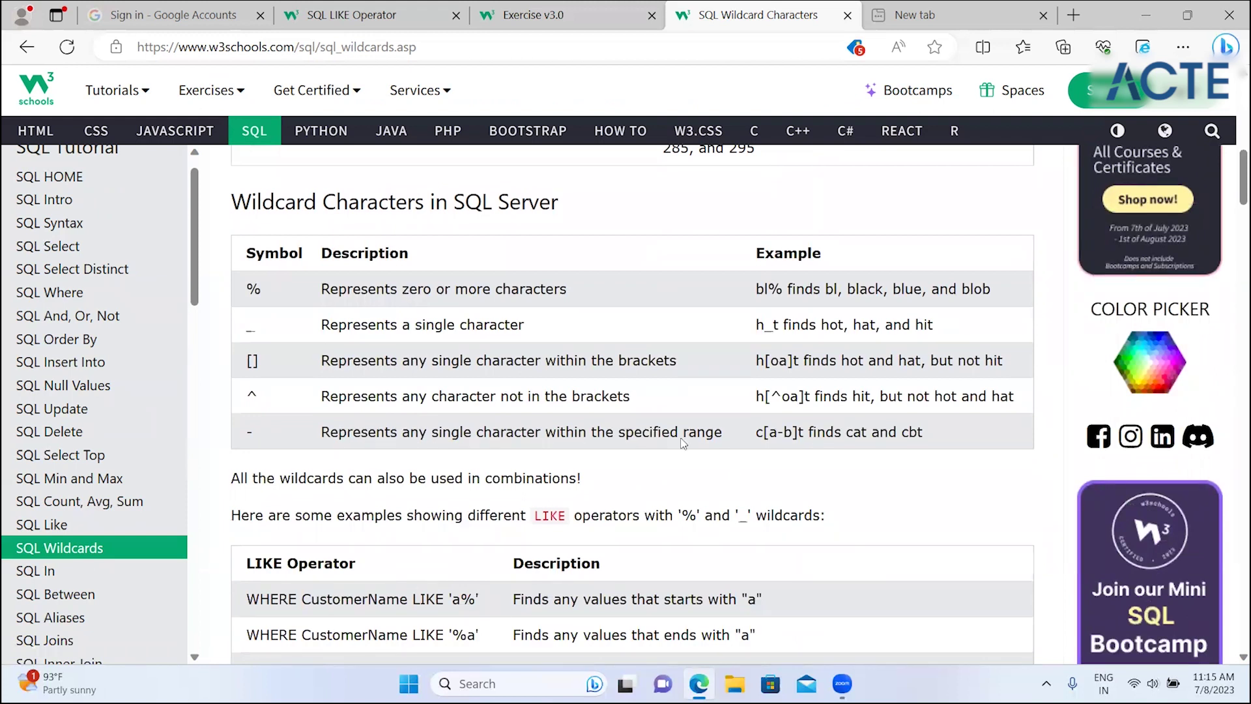
double_click(254, 288)
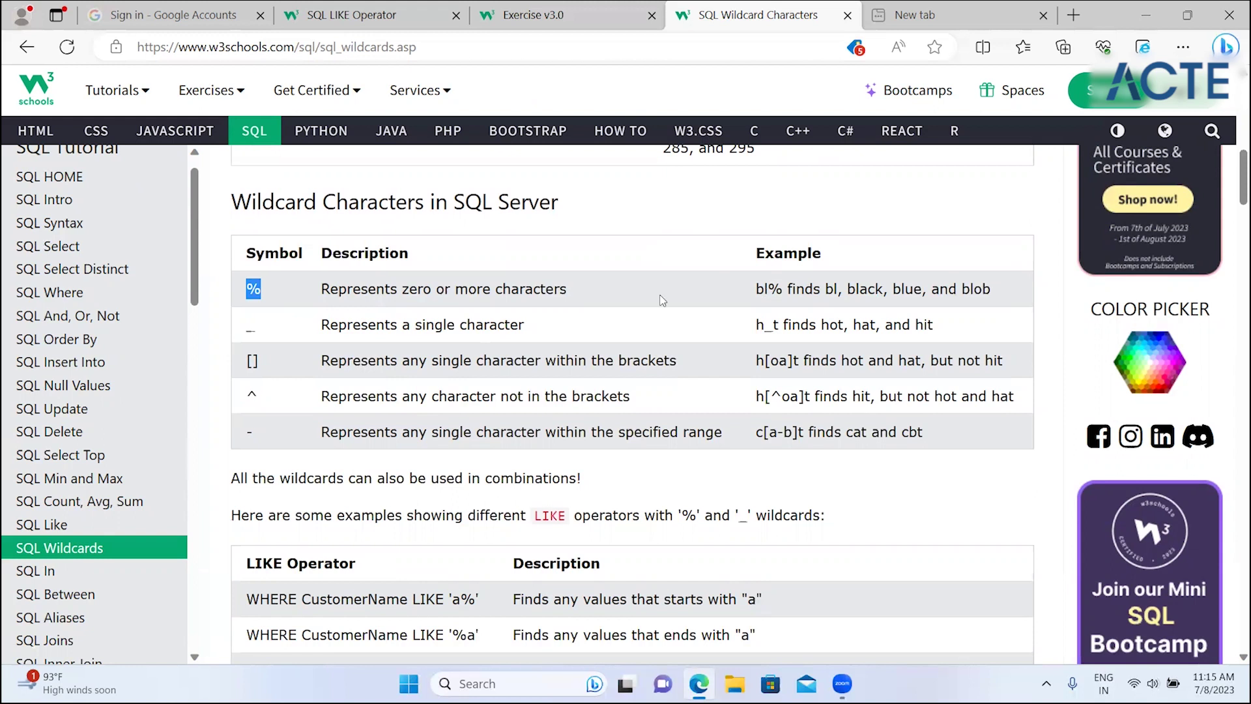
drag(340, 288, 655, 288)
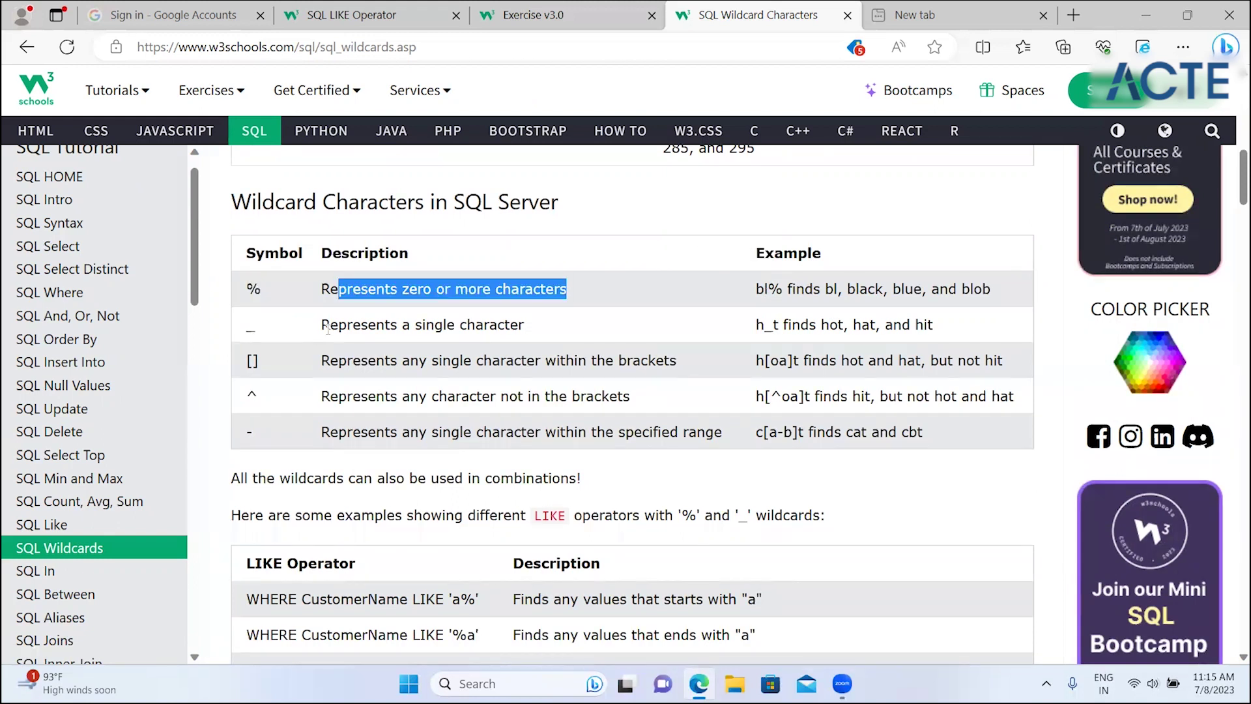
double_click(774, 329)
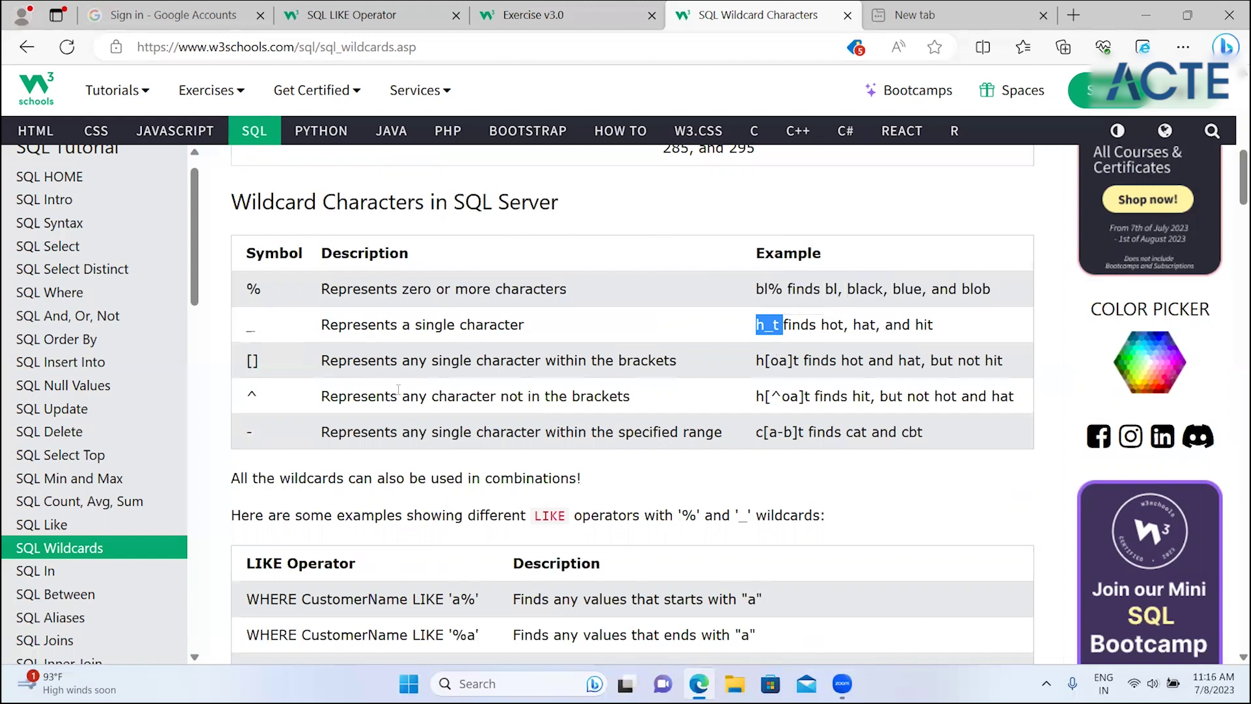
- Highlight the [] and ^ wildcard descriptions, plus the h[oa]t example and ^ symbol
drag(338, 362, 655, 363)
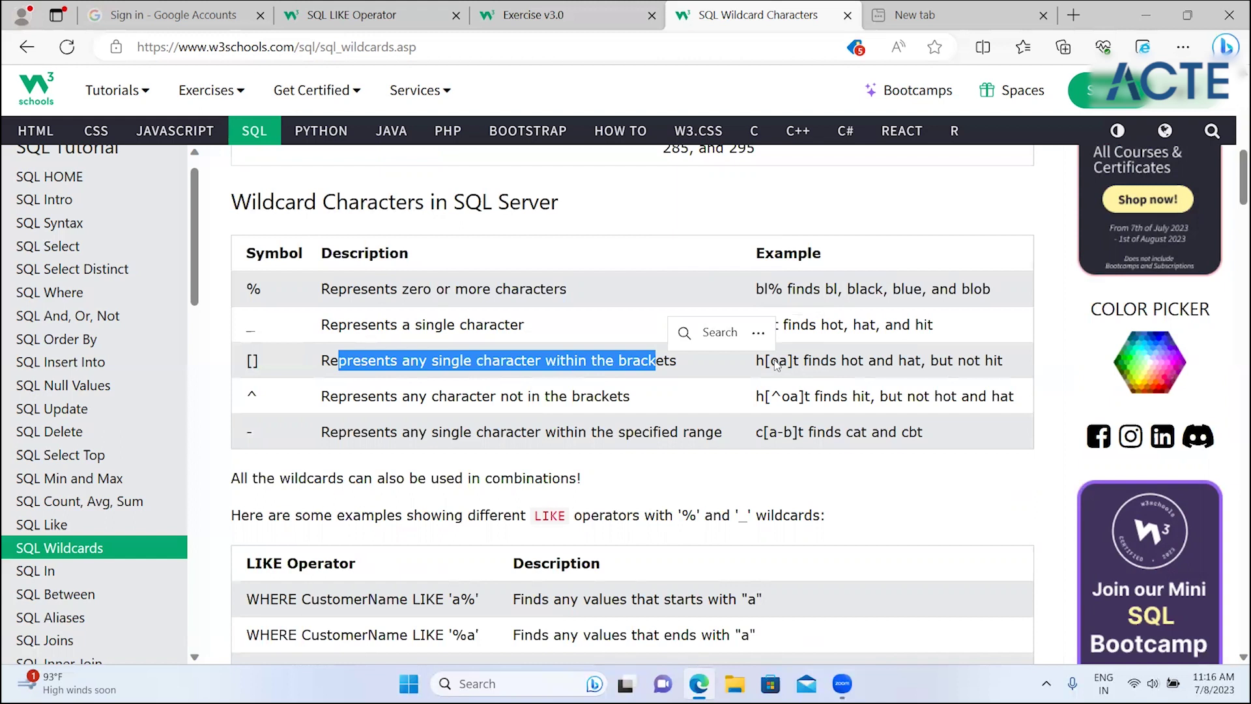
drag(779, 363, 787, 365)
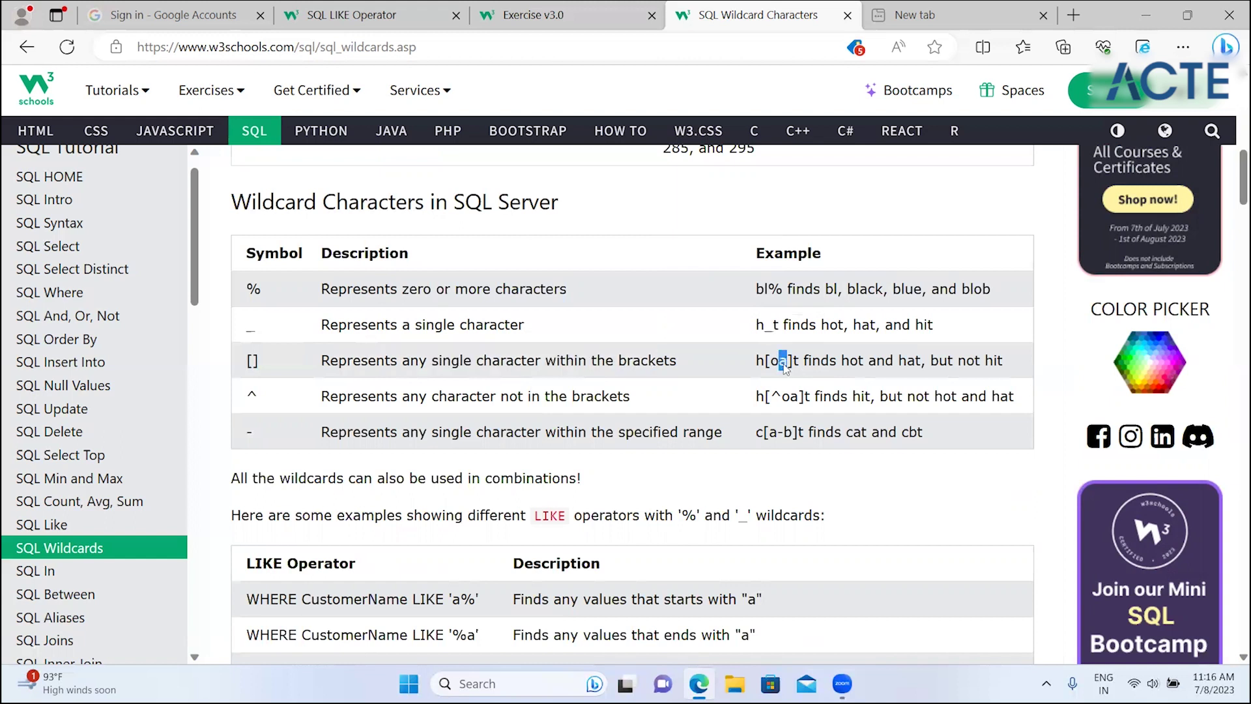
click(789, 364)
drag(246, 399, 265, 399)
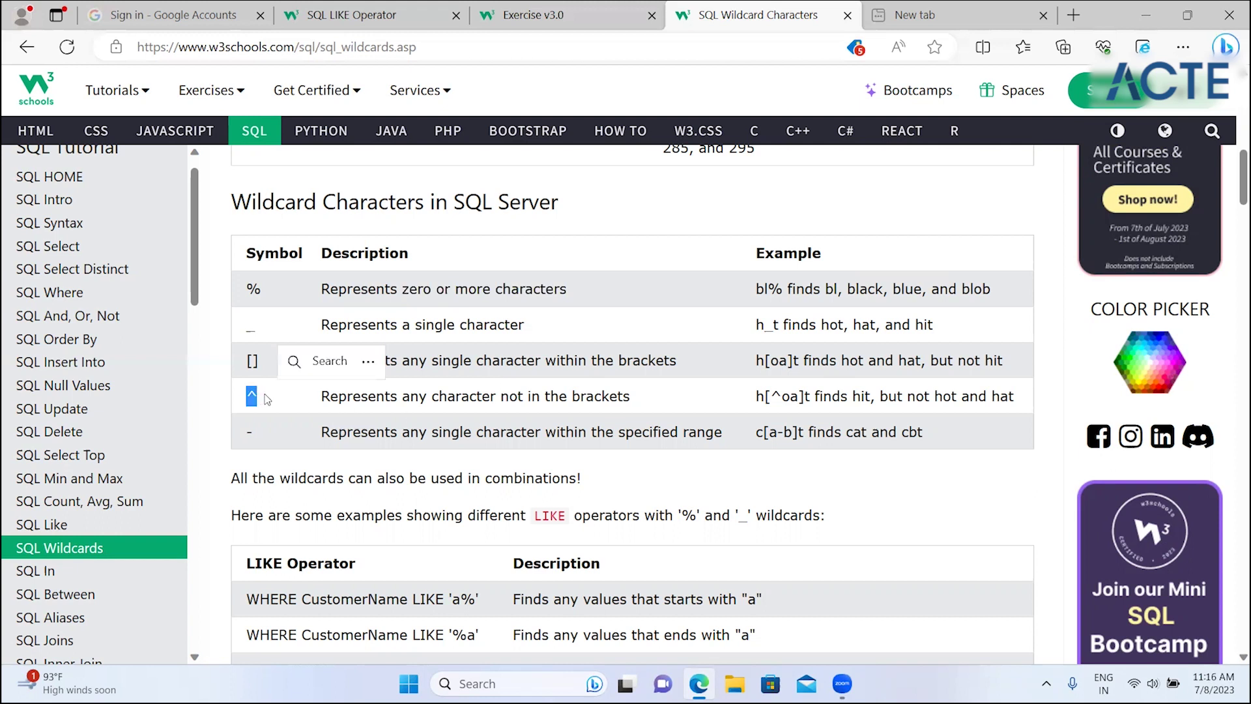
click(330, 412)
drag(322, 399, 674, 401)
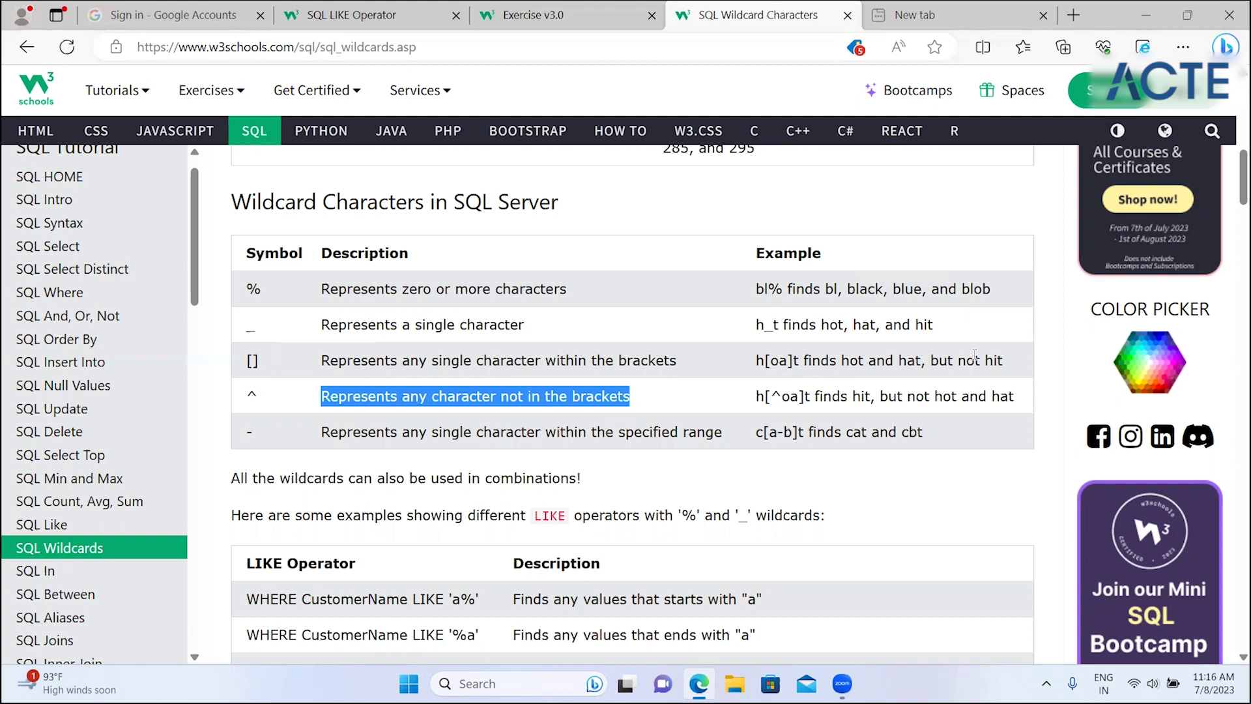
click(864, 366)
- Highlight the range wildcard's description and the [oa]t part of its example
scroll(864, 384, down, 2)
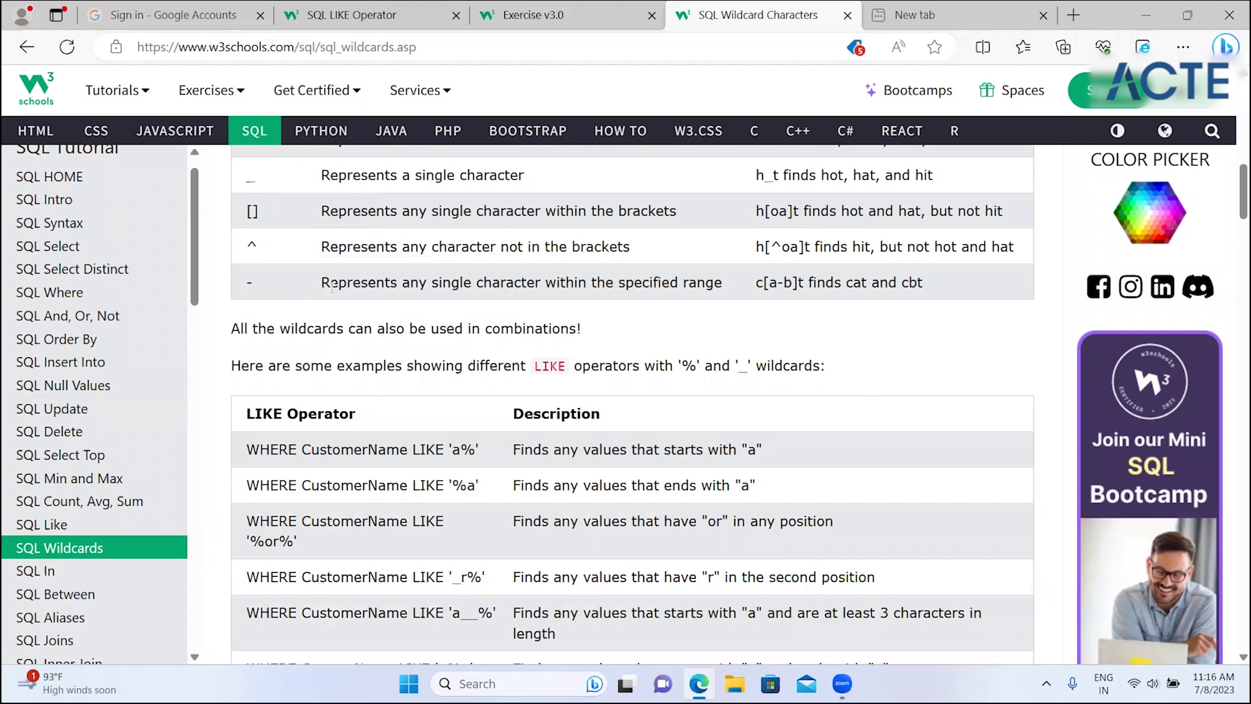
drag(329, 282, 427, 284)
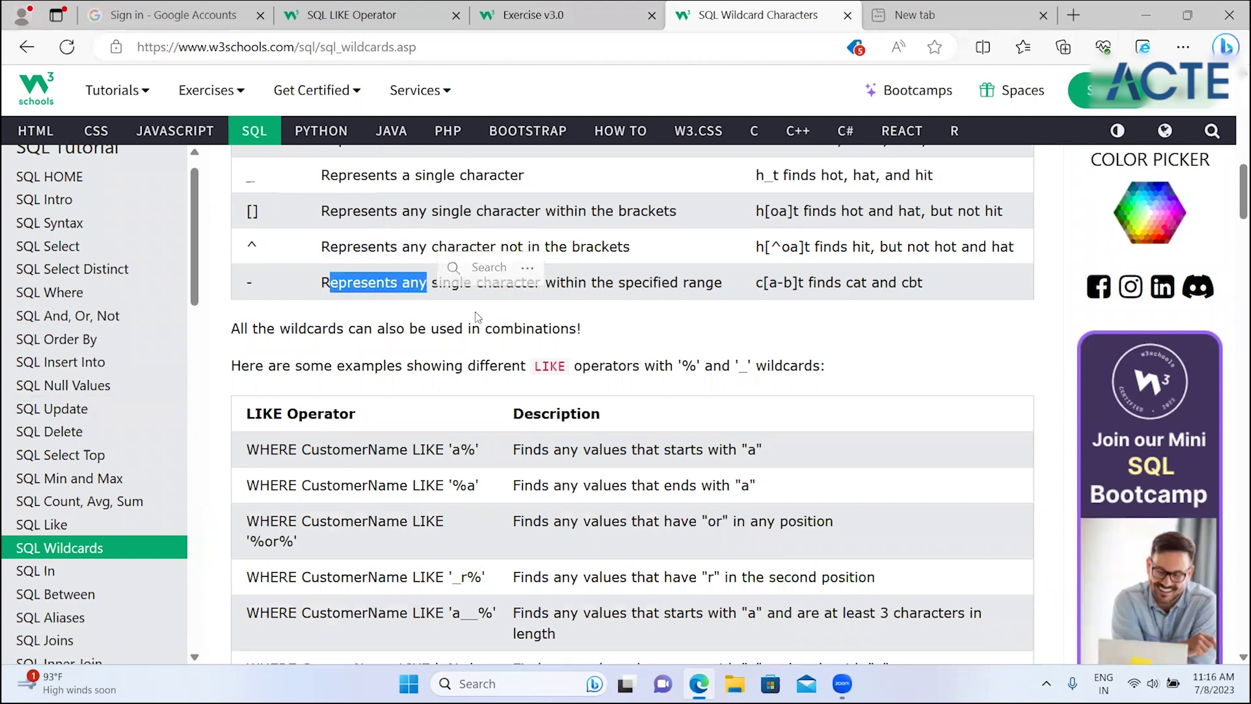
click(708, 279)
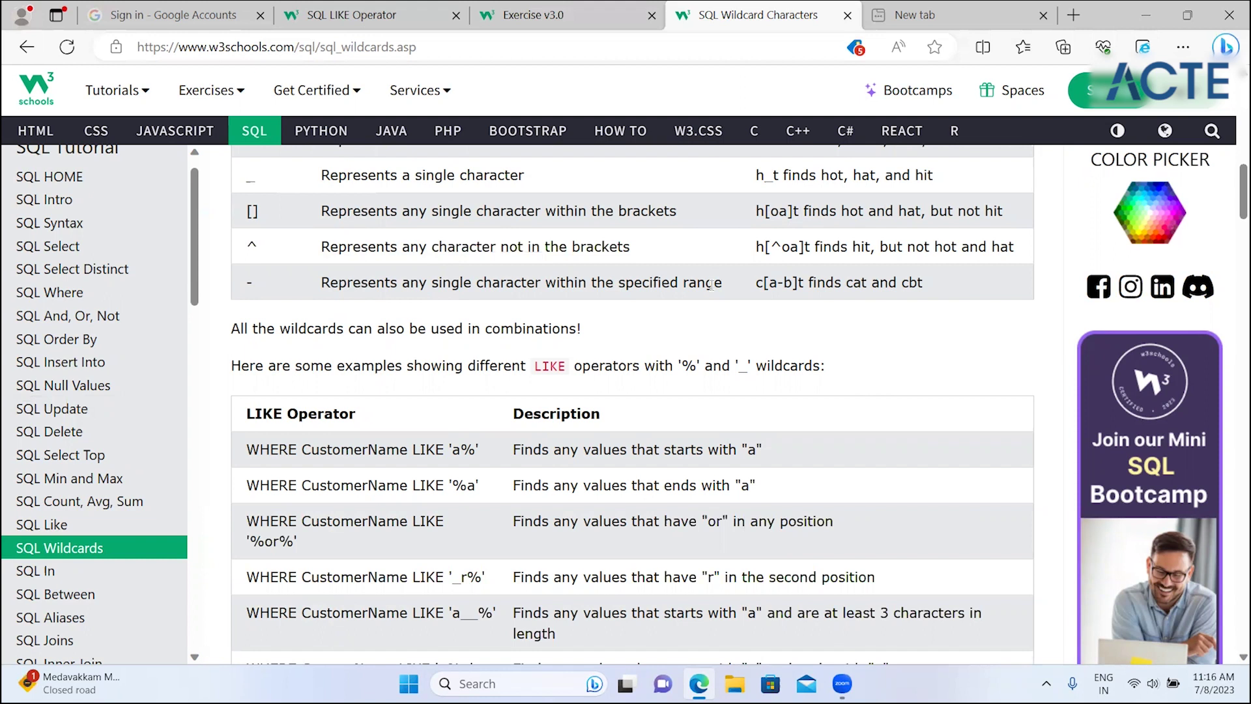
drag(713, 282, 606, 283)
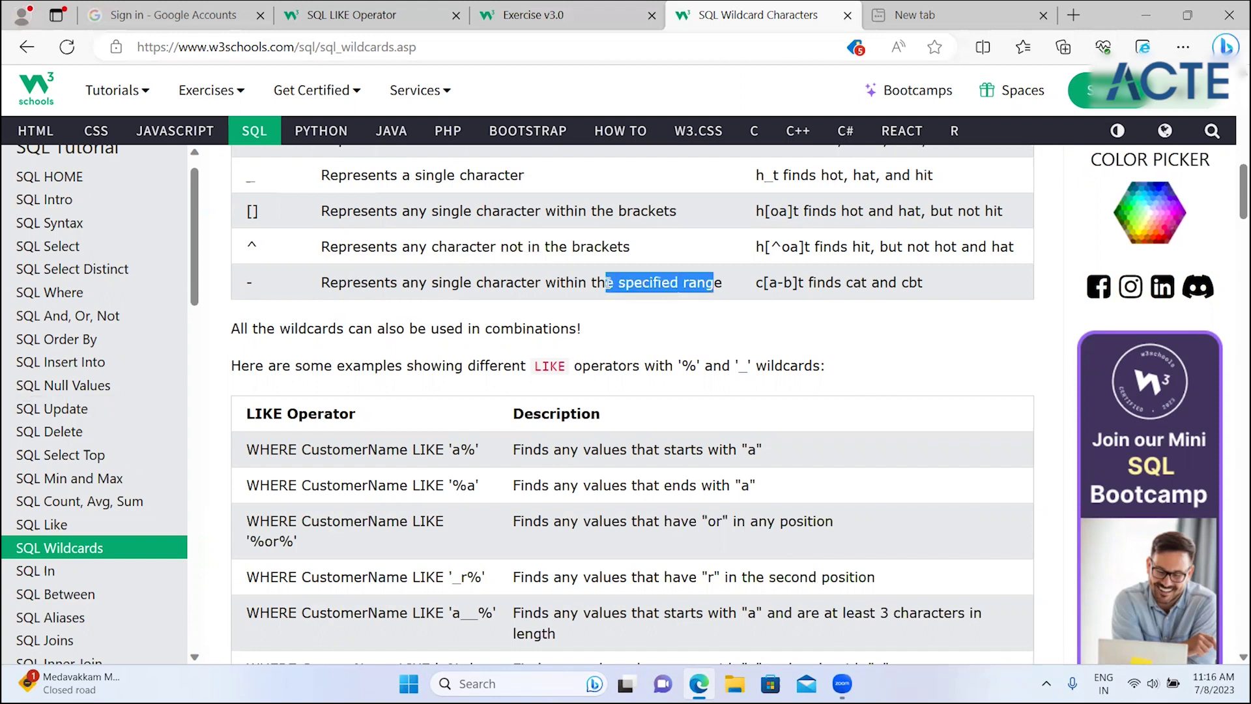
click(782, 218)
drag(765, 212, 809, 215)
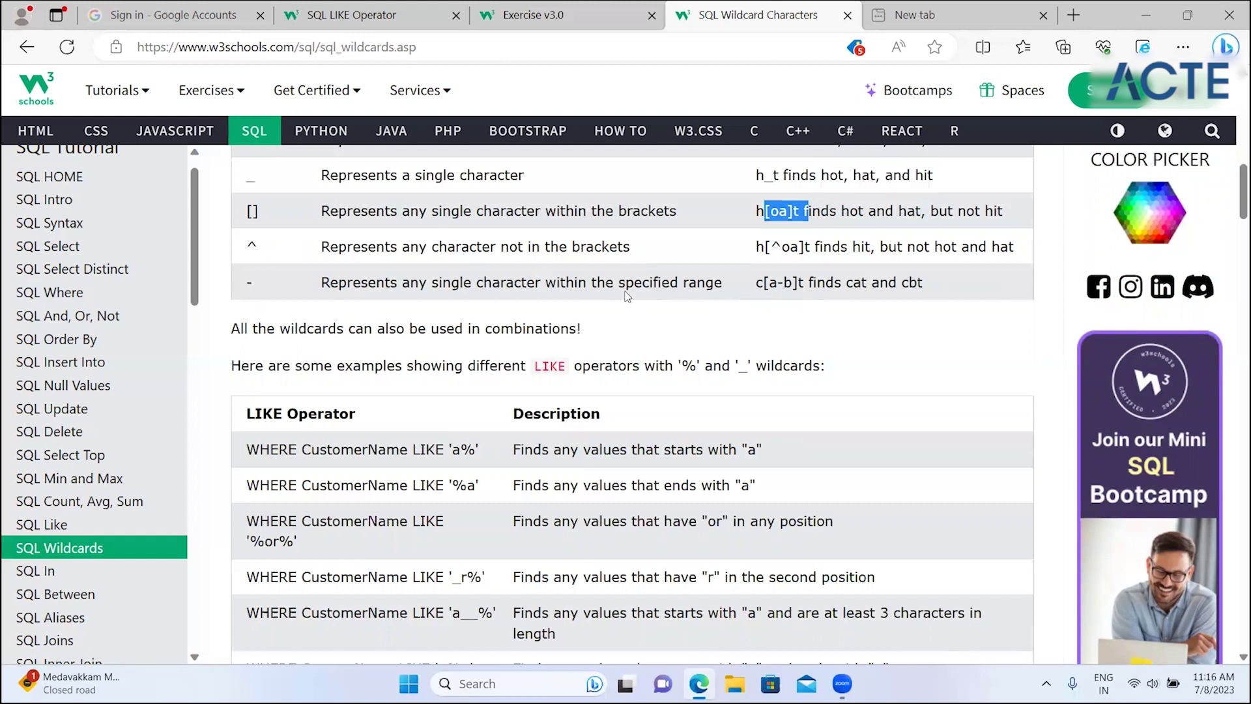
click(554, 329)
- Highlight the combined LIKE example rows, then scroll past the Customers demo table
scroll(554, 335, down, 1)
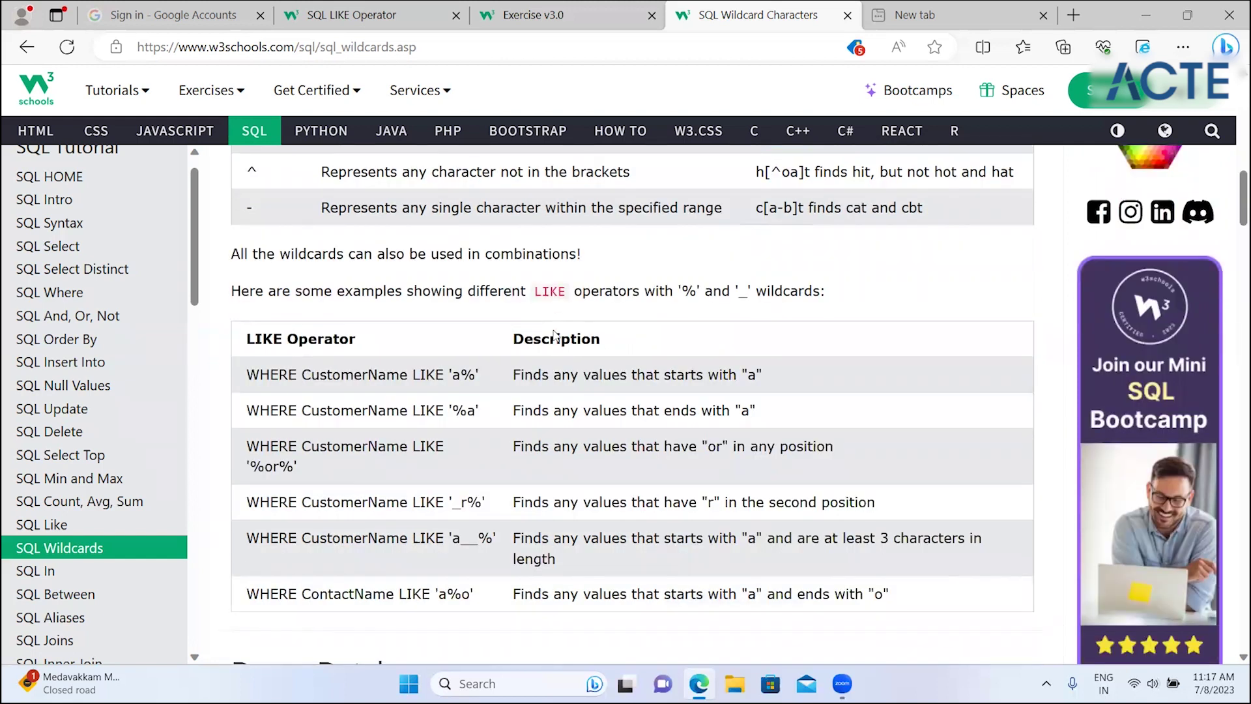
scroll(555, 335, down, 1)
scroll(556, 336, down, 1)
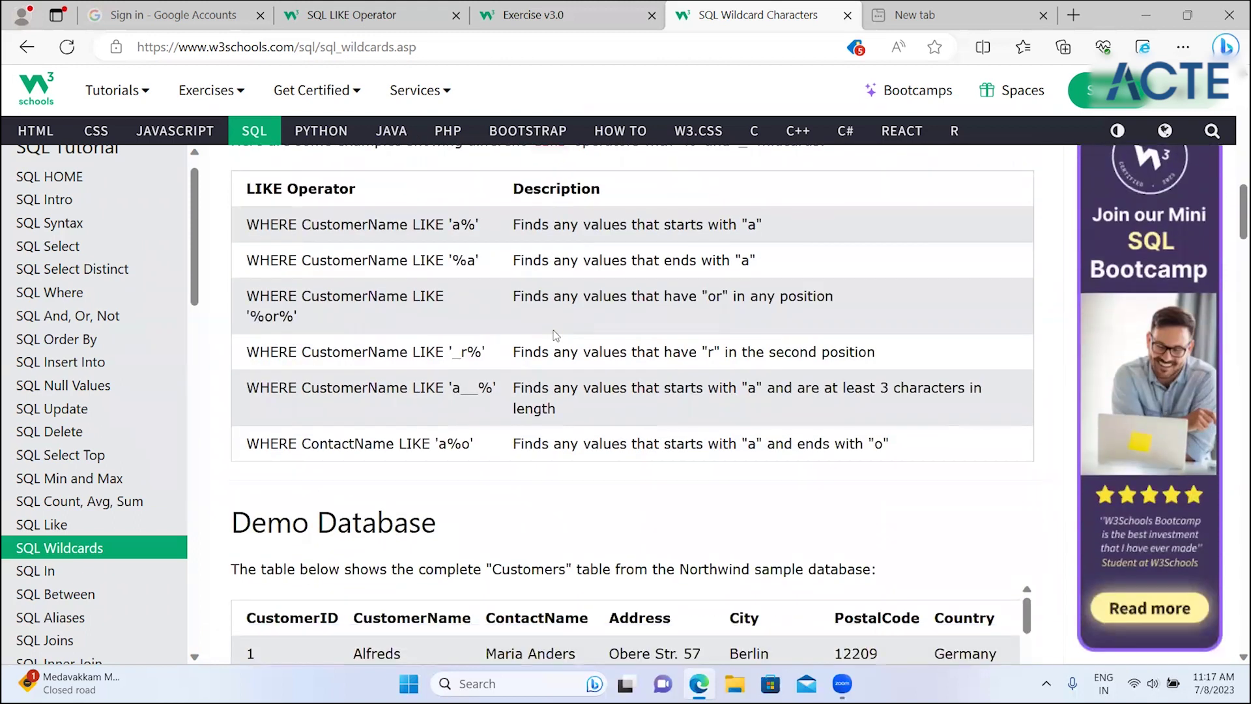
scroll(554, 335, down, 1)
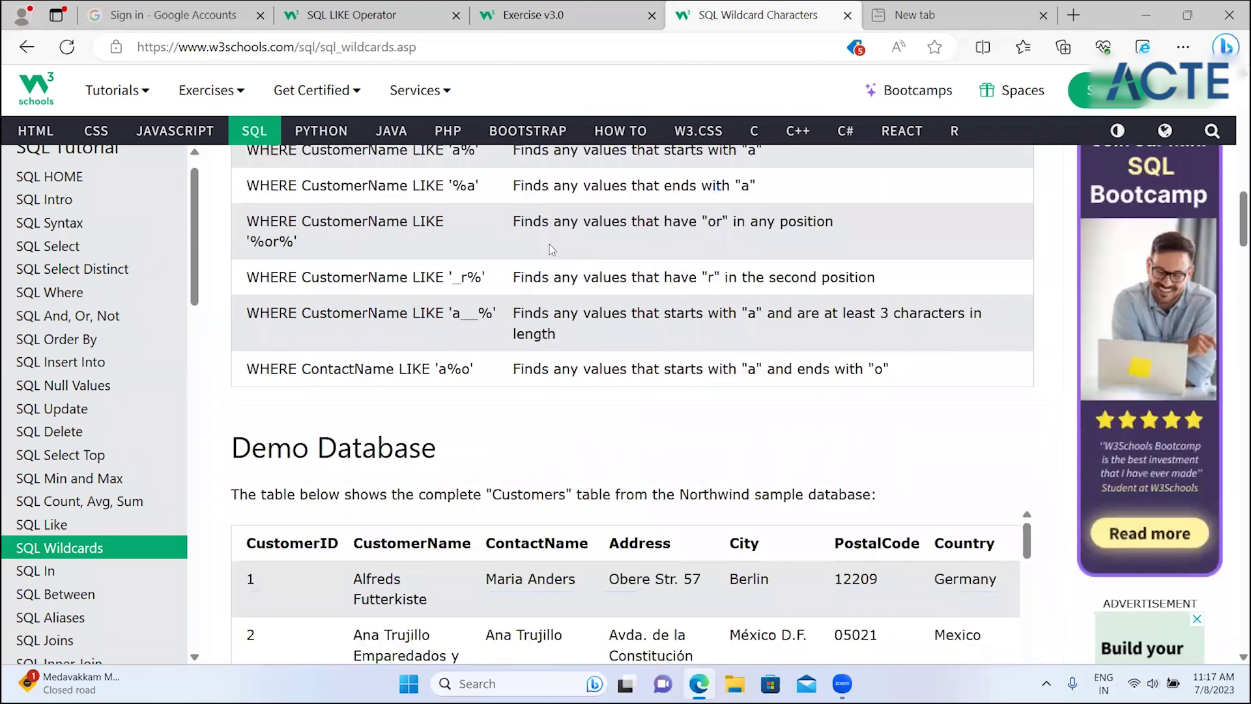
scroll(551, 248, up, 2)
mouse_move(579, 299)
mouse_down()
mouse_move(714, 407)
mouse_move(717, 375)
mouse_up()
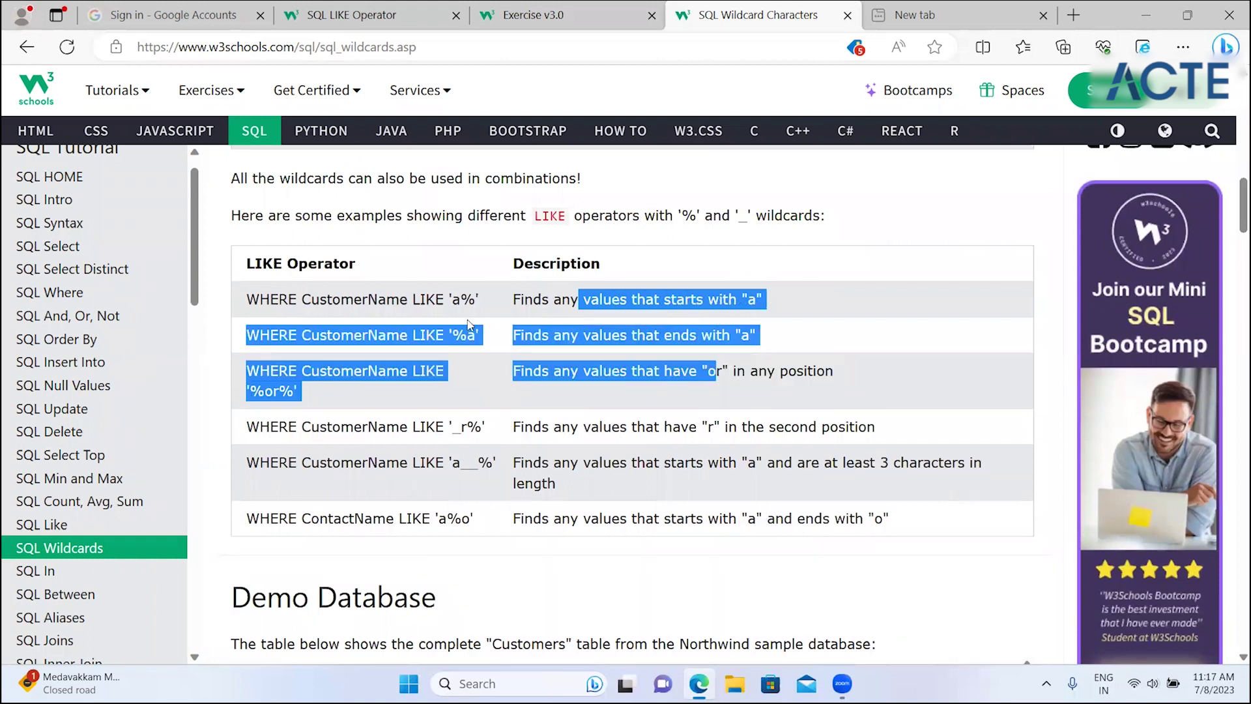
click(466, 351)
scroll(464, 345, down, 1)
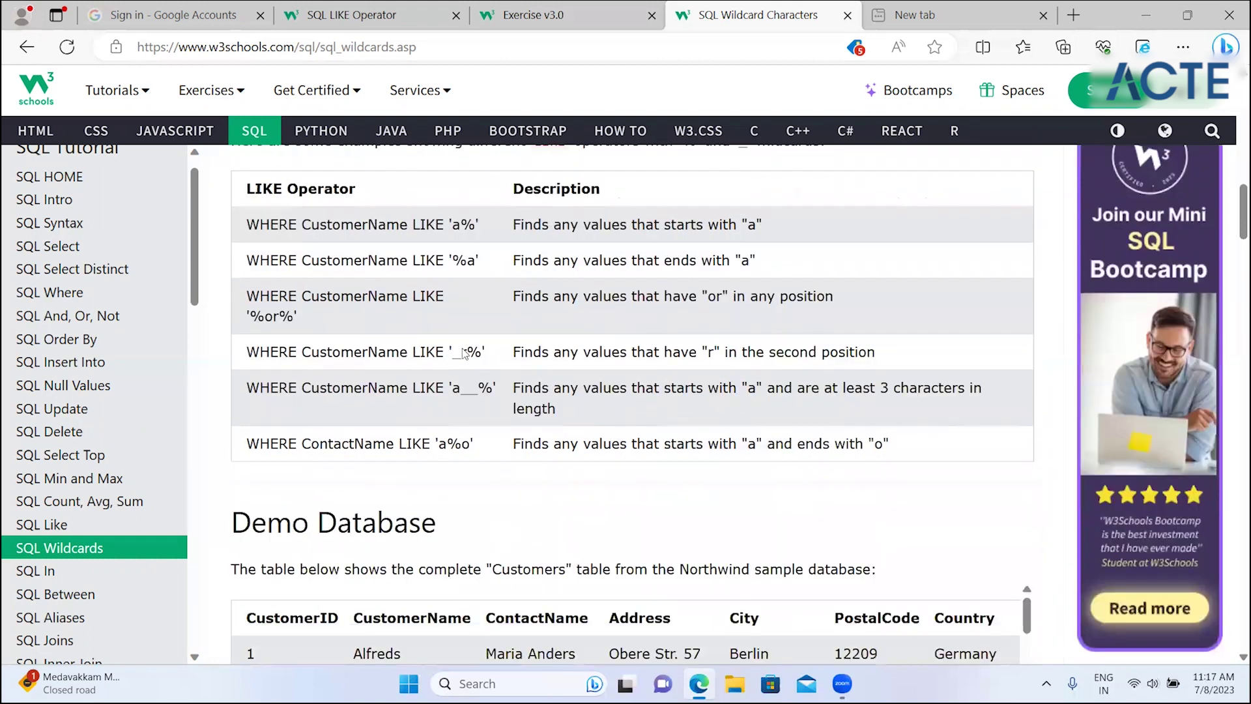
scroll(462, 348, down, 7)
scroll(464, 353, down, 1)
- Highlight the WHERE City LIKE 'ber%' line in the % wildcard example
scroll(464, 353, down, 2)
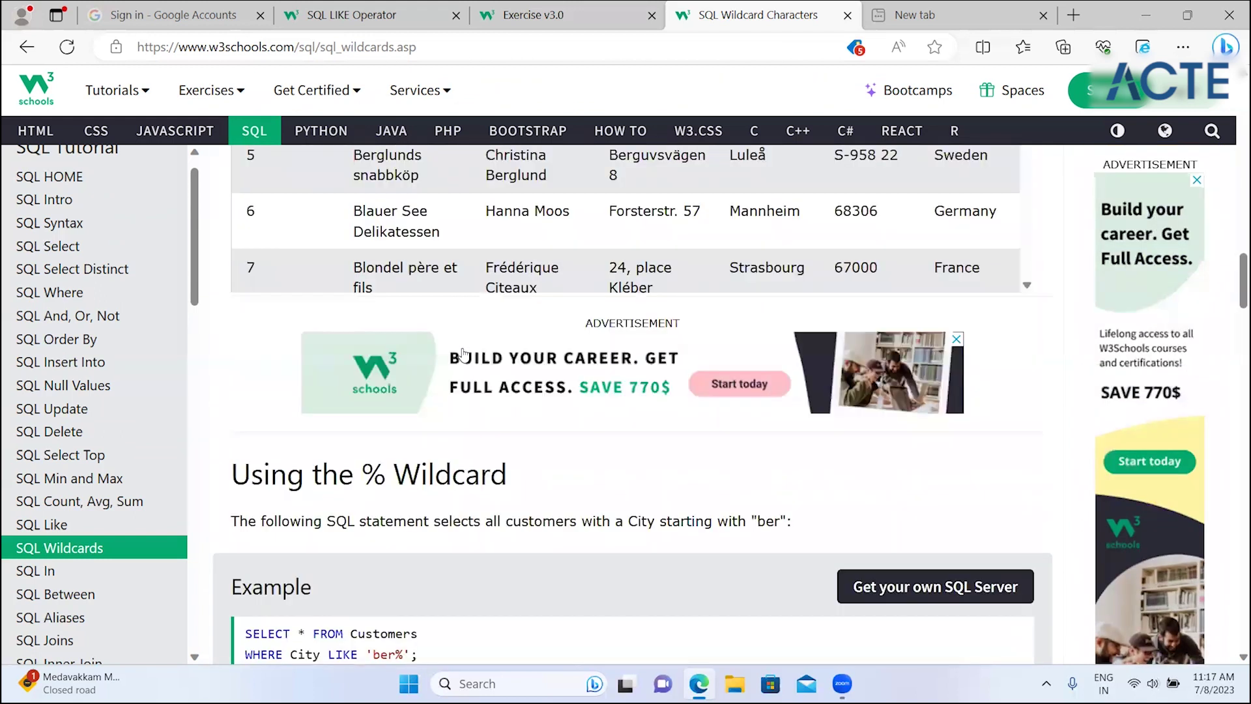
scroll(464, 353, down, 2)
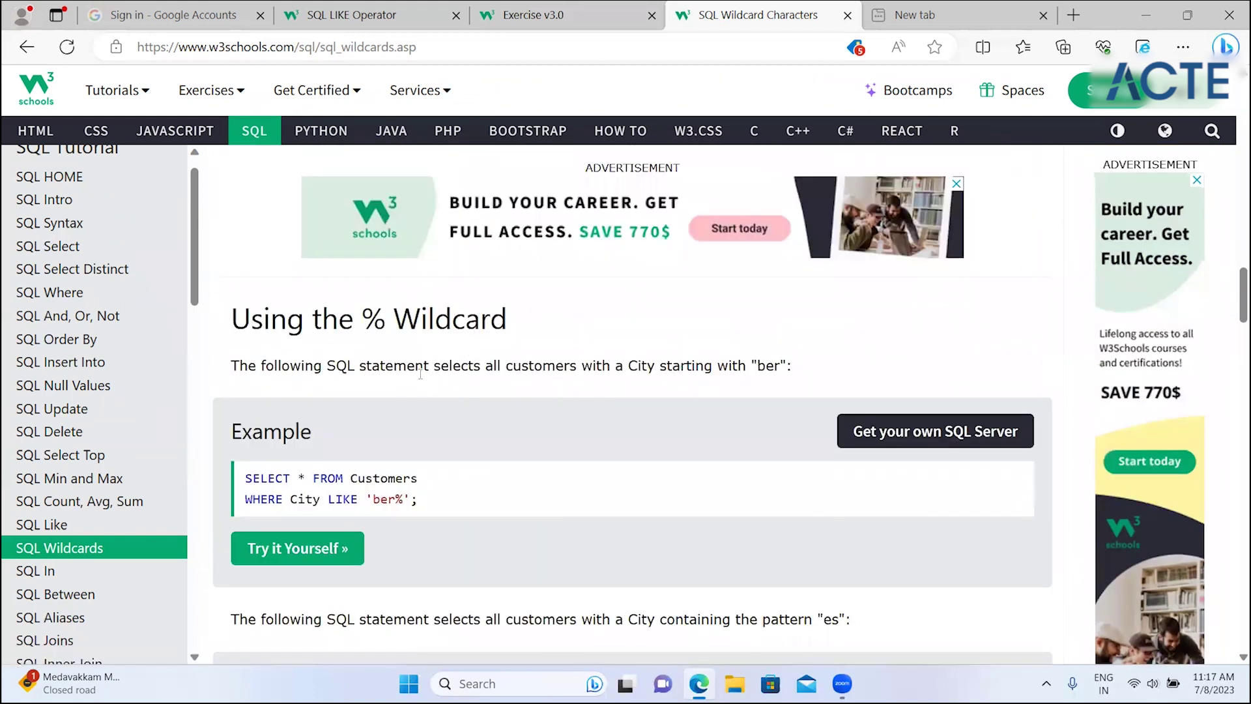
triple_click(385, 499)
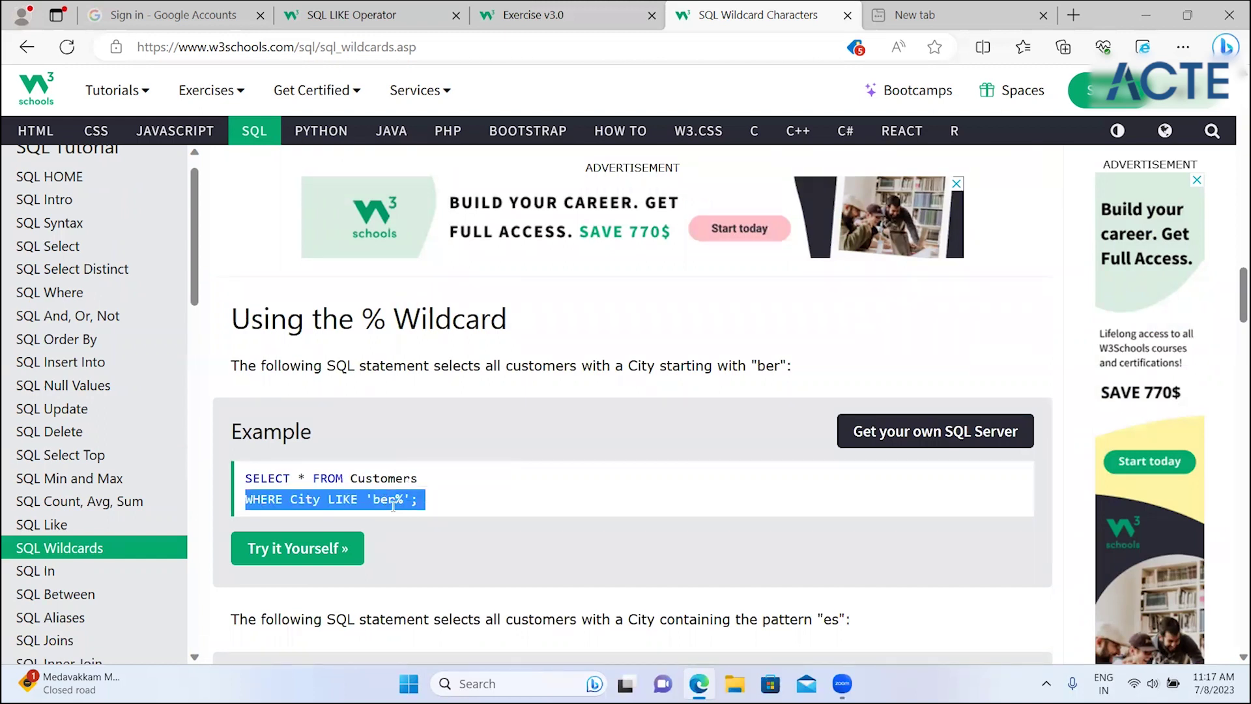
click(430, 501)
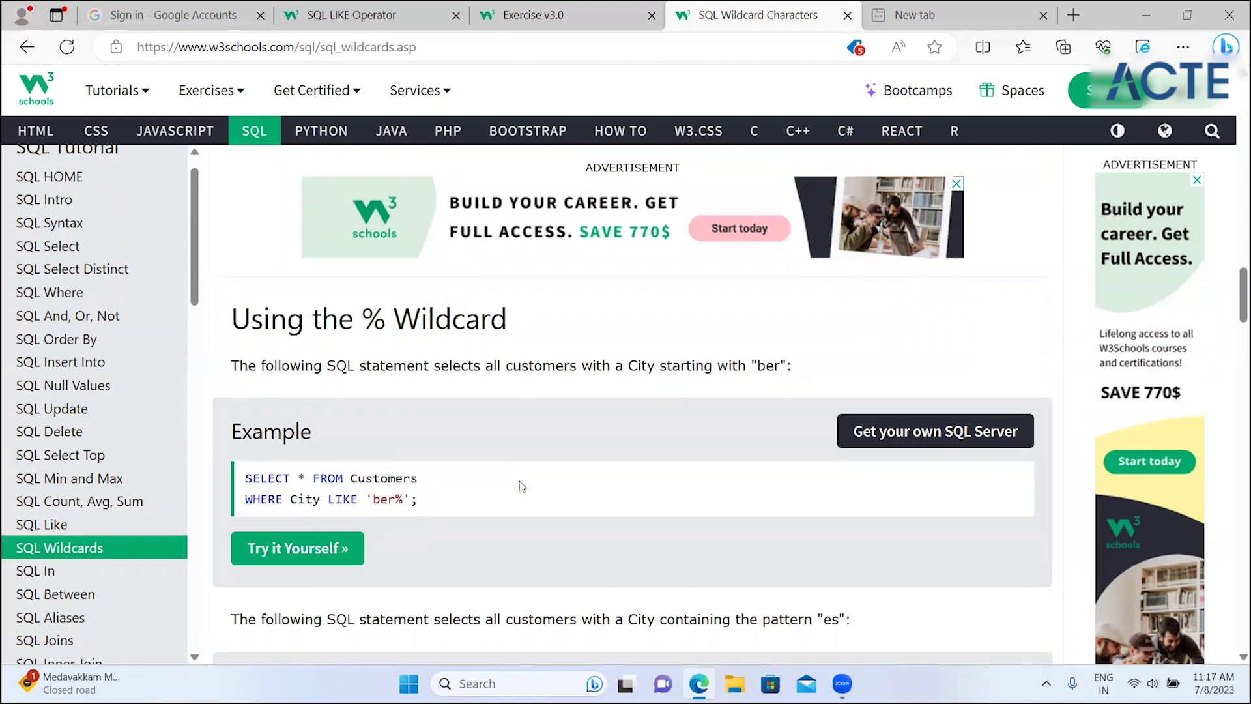
- Highlight the 'containing the pattern' wording, then read on through the _ wildcard examples
scroll(522, 482, down, 2)
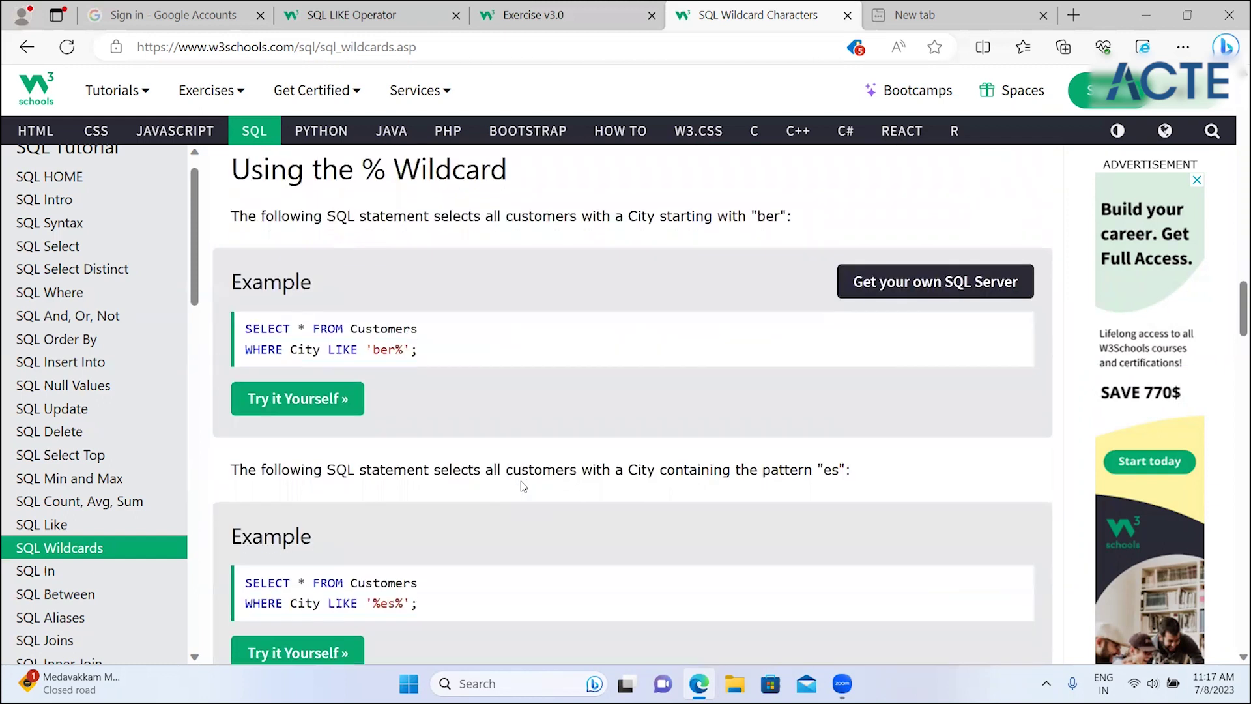
drag(659, 469, 821, 473)
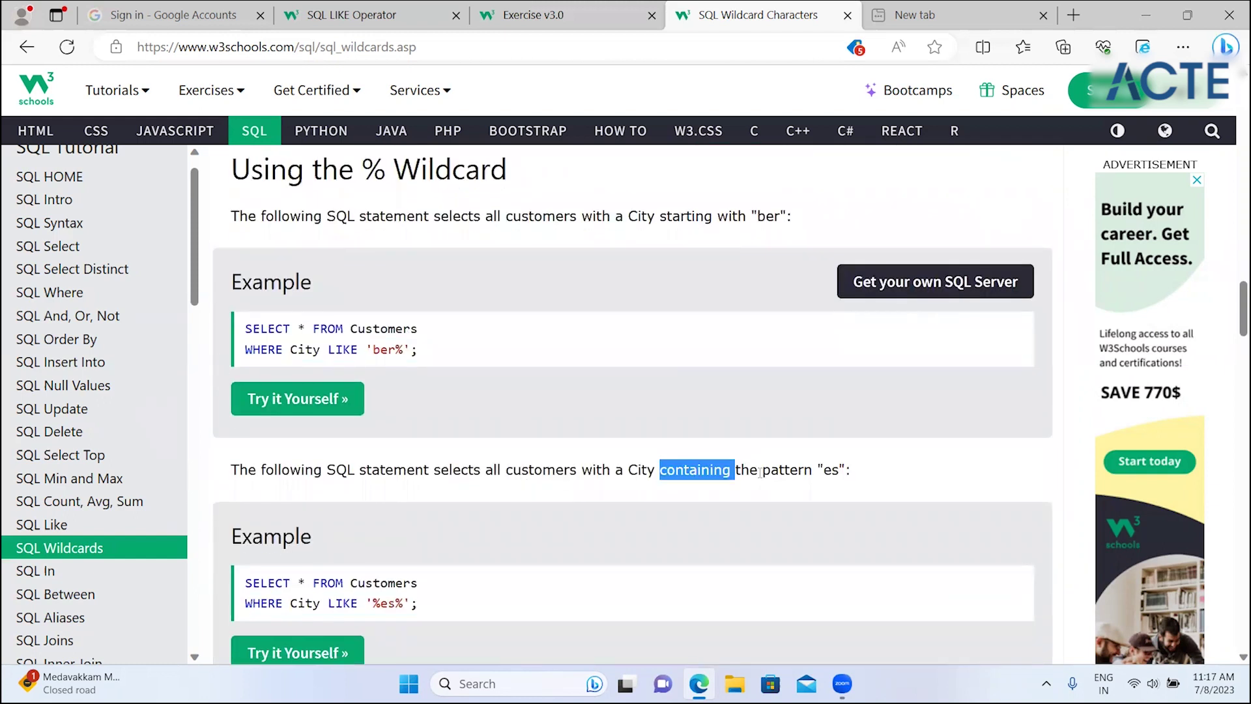
click(479, 609)
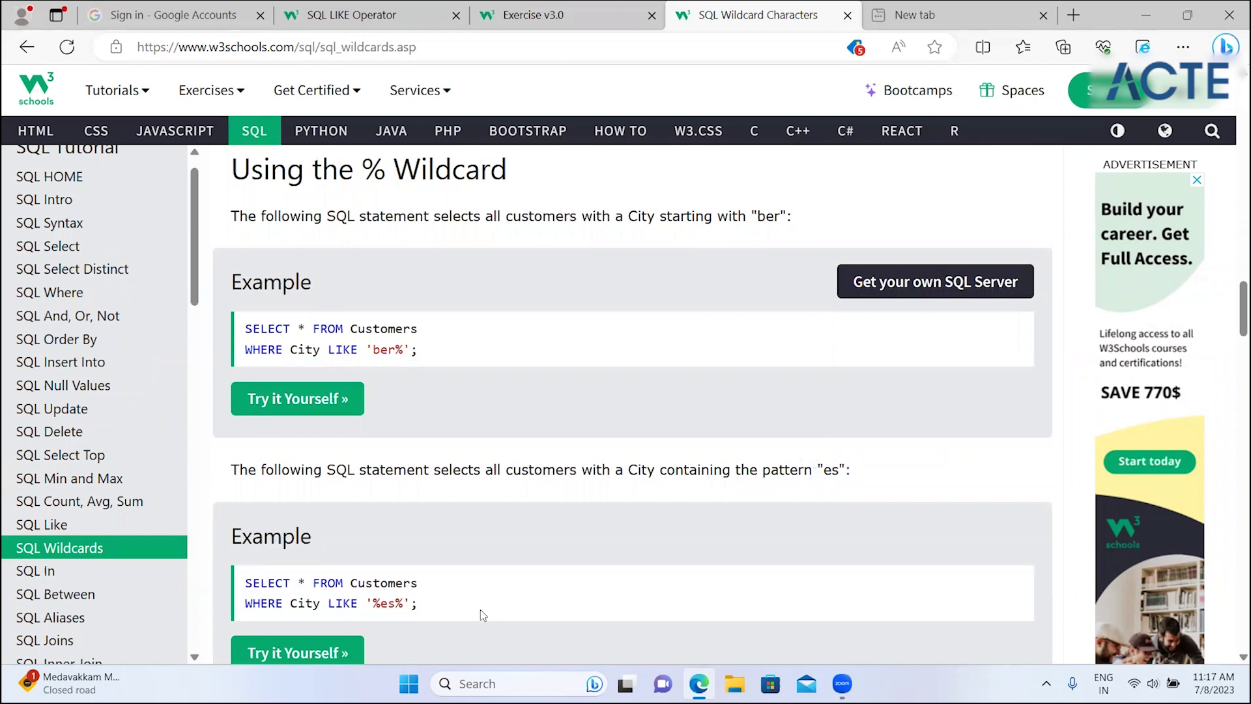
scroll(480, 608, down, 2)
scroll(481, 609, down, 1)
scroll(482, 608, down, 2)
scroll(456, 456, down, 1)
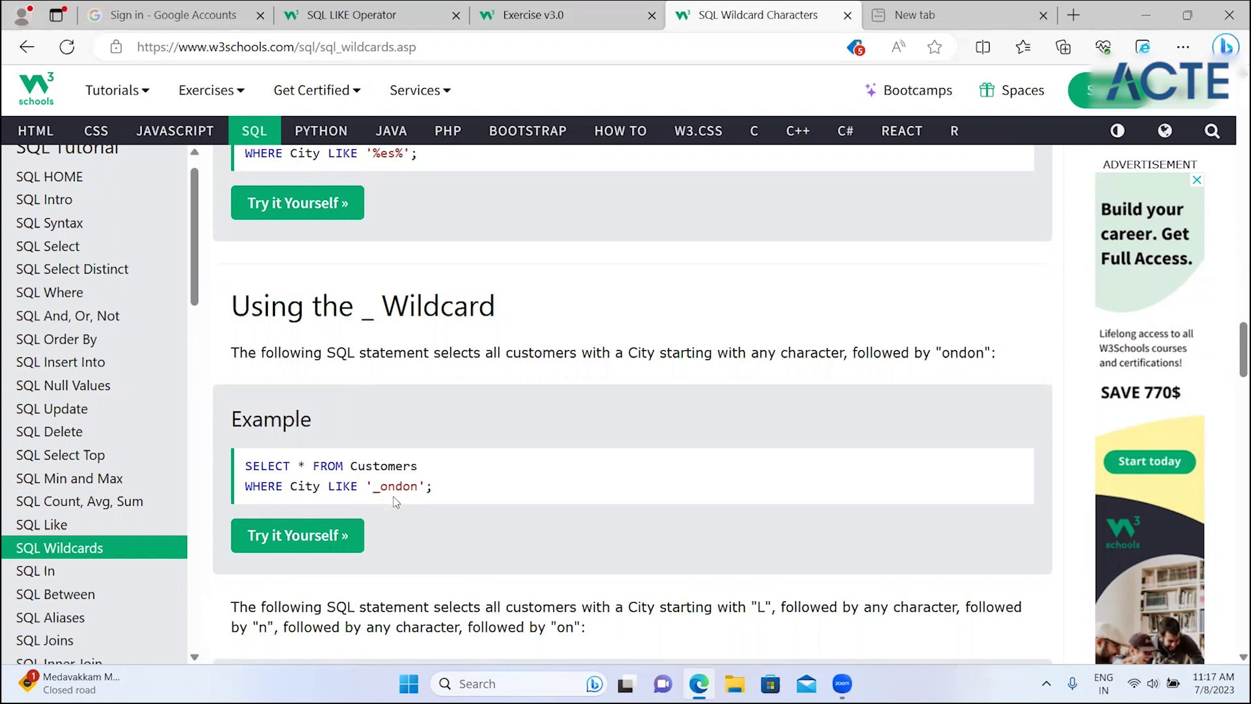
scroll(394, 502, down, 1)
scroll(394, 501, down, 4)
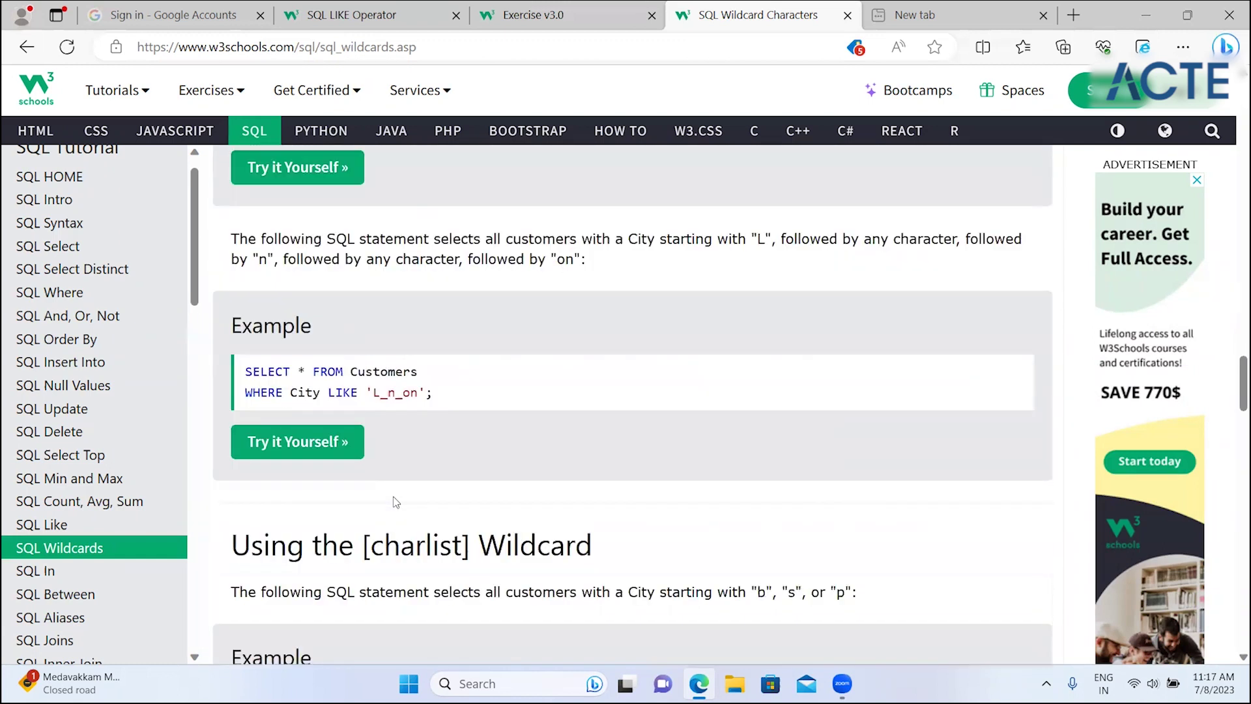
scroll(393, 495, down, 2)
scroll(393, 496, up, 1)
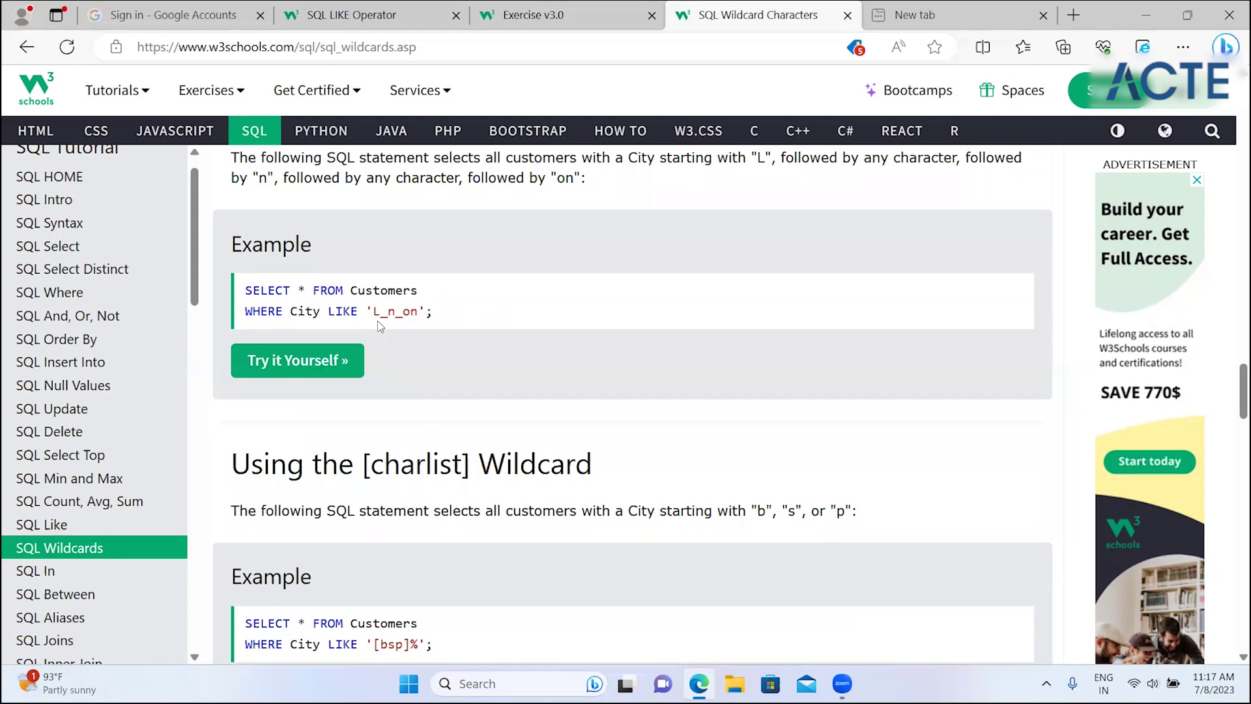
- Highlight the [charlist] sentence about cities starting with b, s, or p
scroll(380, 326, down, 1)
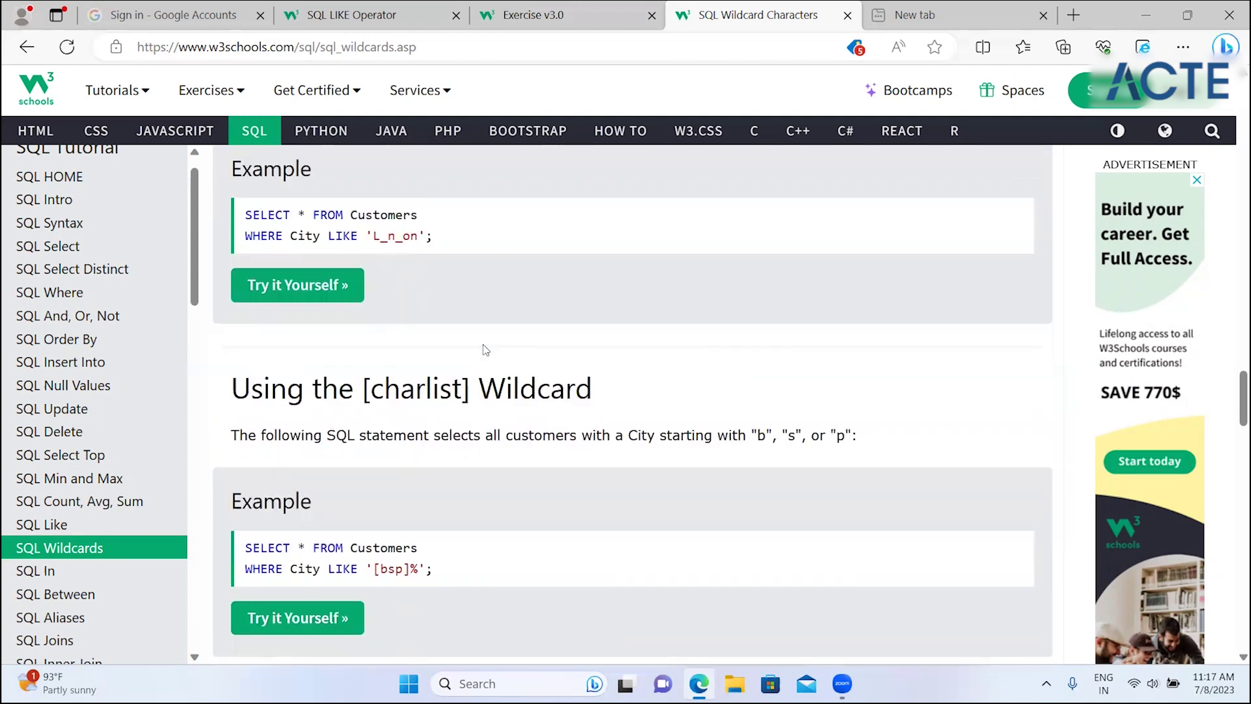
scroll(486, 350, down, 3)
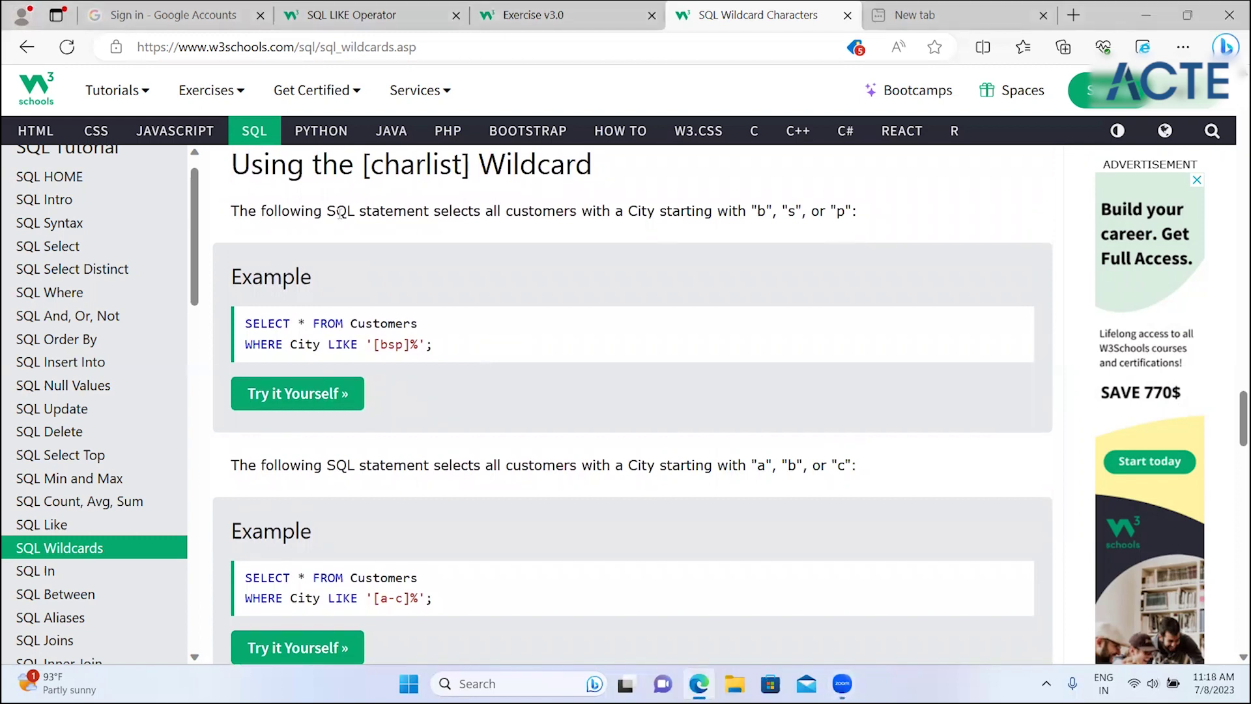
drag(336, 211, 807, 222)
click(894, 223)
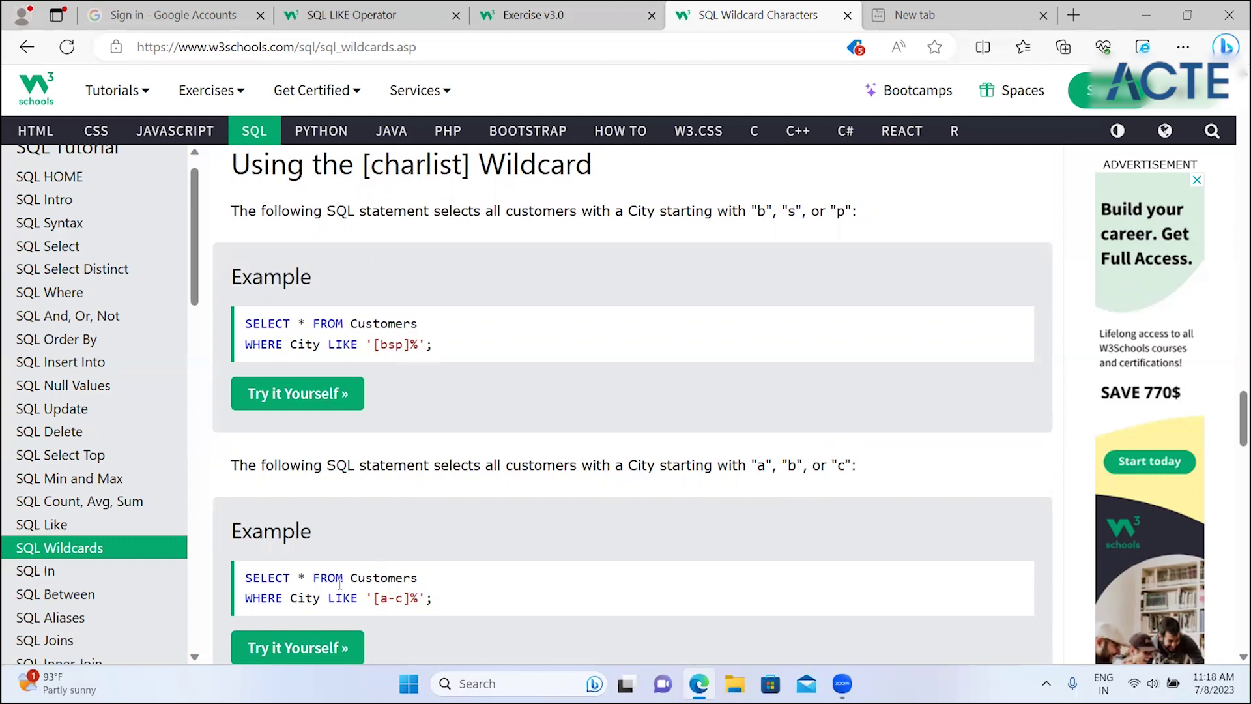
- In the wildcard exercise, enter _a in the LIKE blank so the pattern reads '_a%'
drag(385, 600, 420, 600)
click(516, 592)
scroll(521, 594, down, 1)
scroll(521, 594, down, 4)
scroll(521, 594, down, 3)
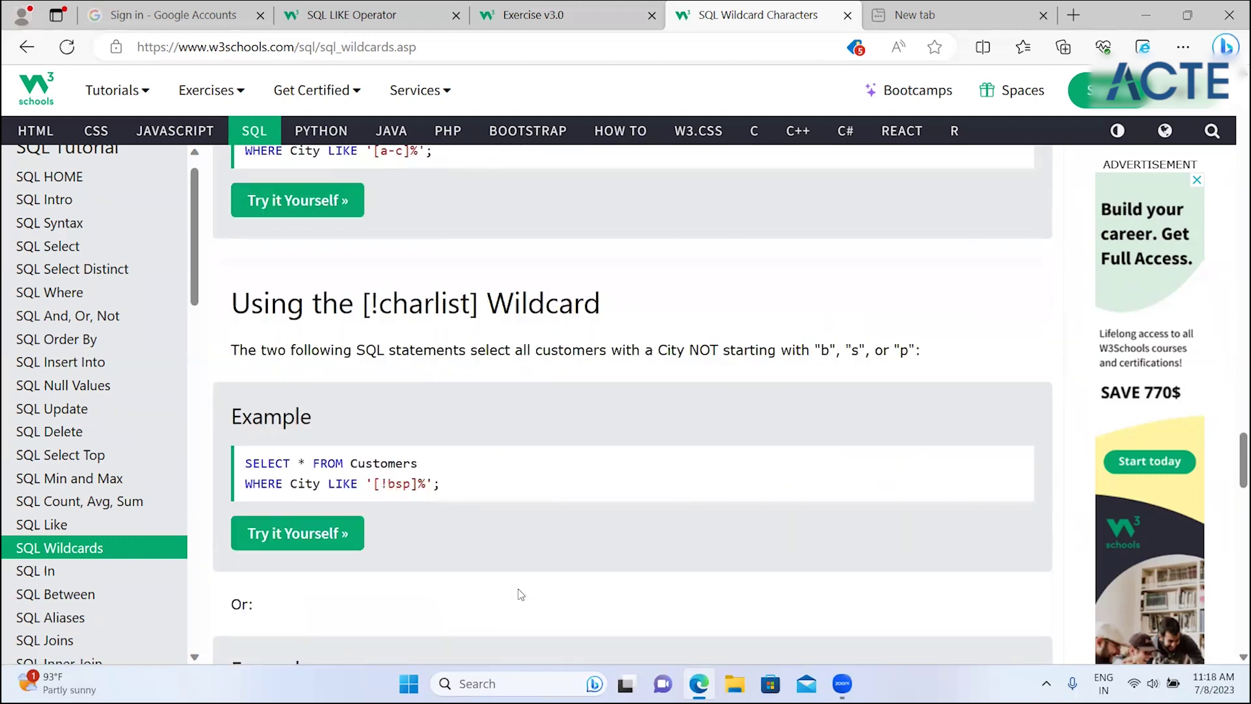
scroll(521, 594, down, 1)
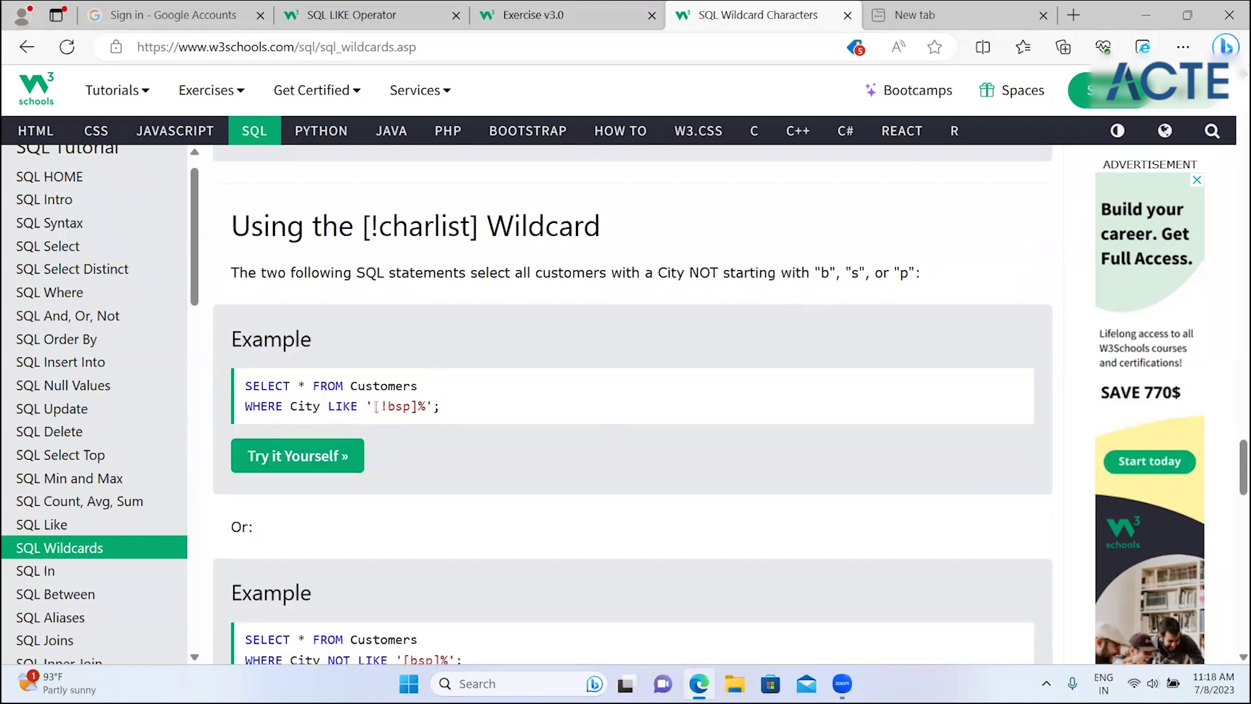
scroll(381, 421, down, 1)
scroll(380, 421, down, 2)
scroll(381, 421, down, 1)
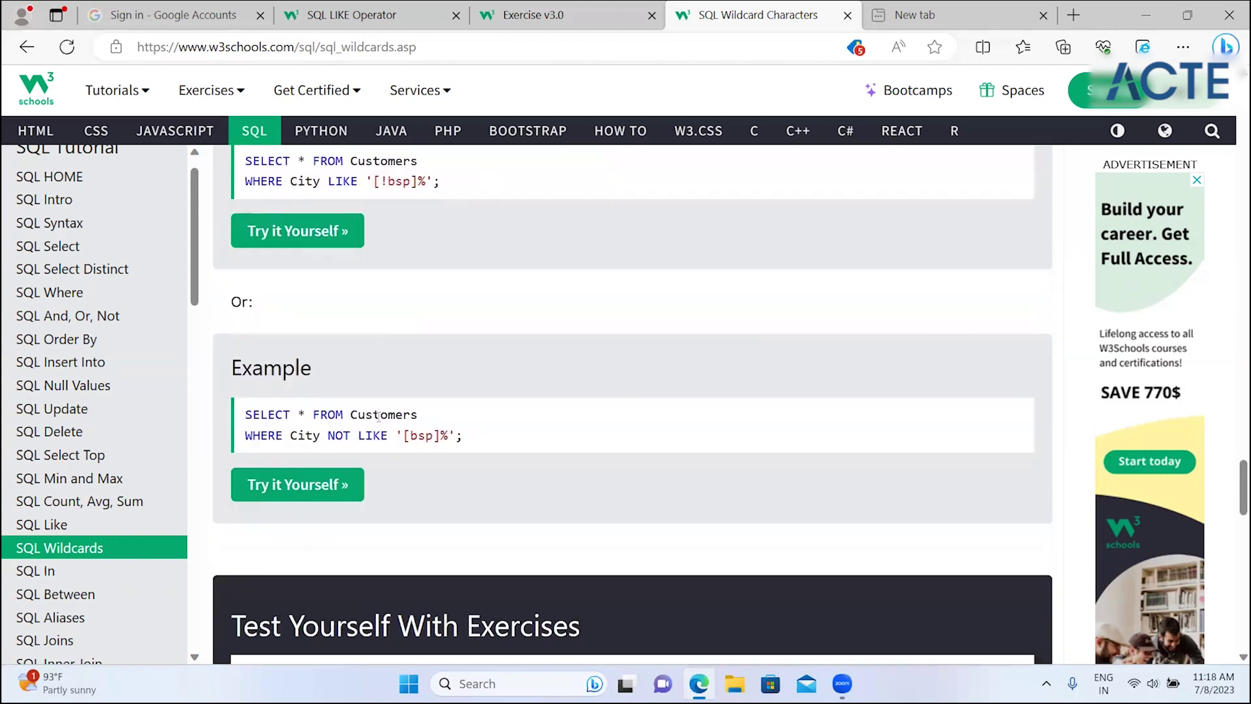
scroll(380, 421, down, 1)
scroll(381, 421, down, 1)
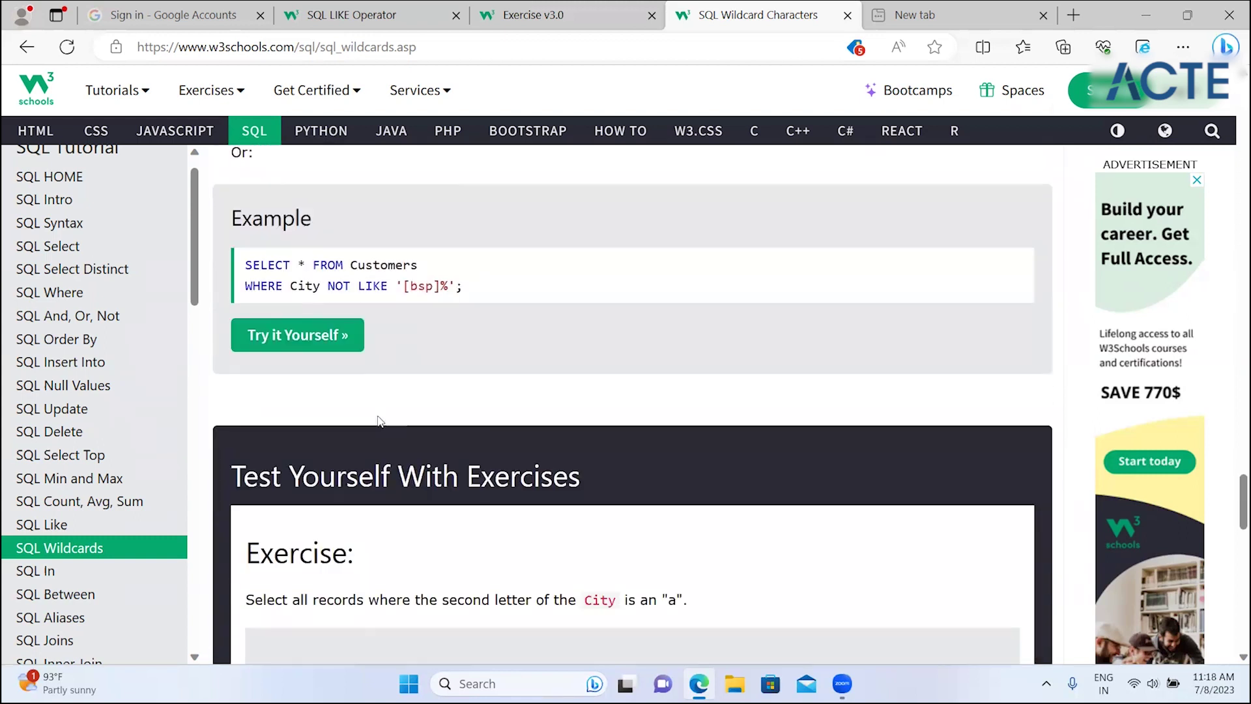
scroll(380, 421, down, 1)
scroll(381, 421, down, 1)
scroll(380, 421, down, 1)
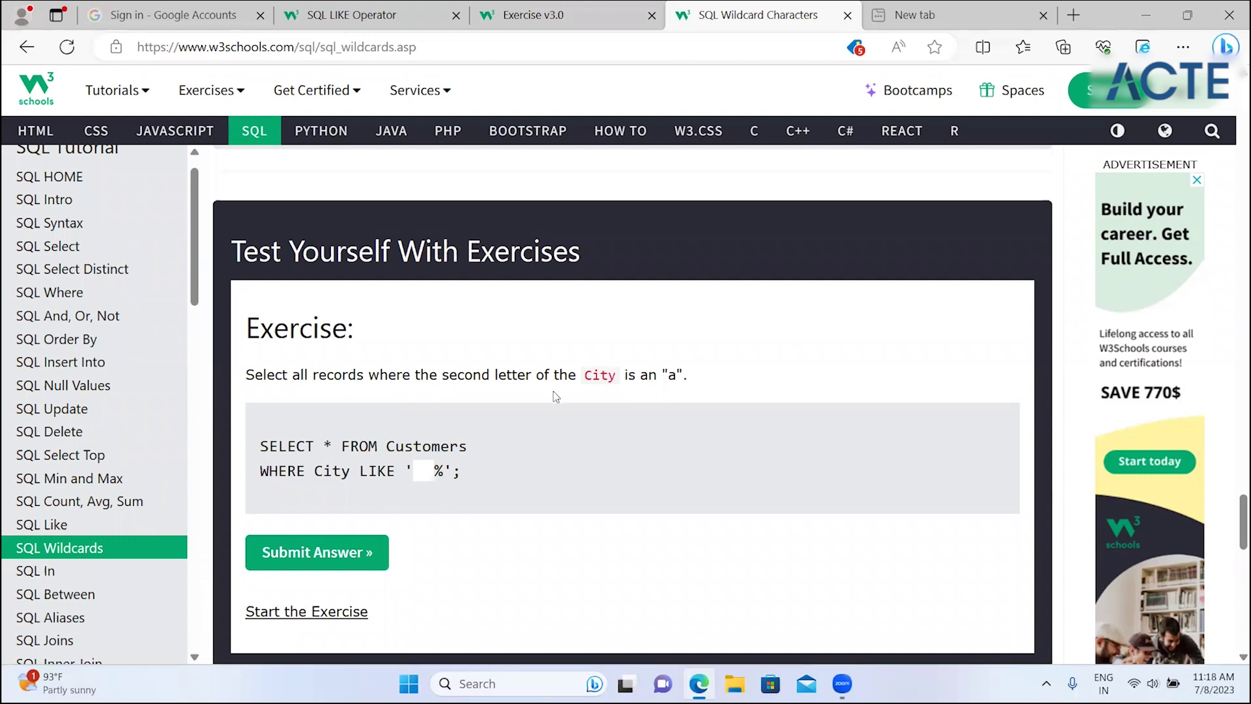
click(432, 469)
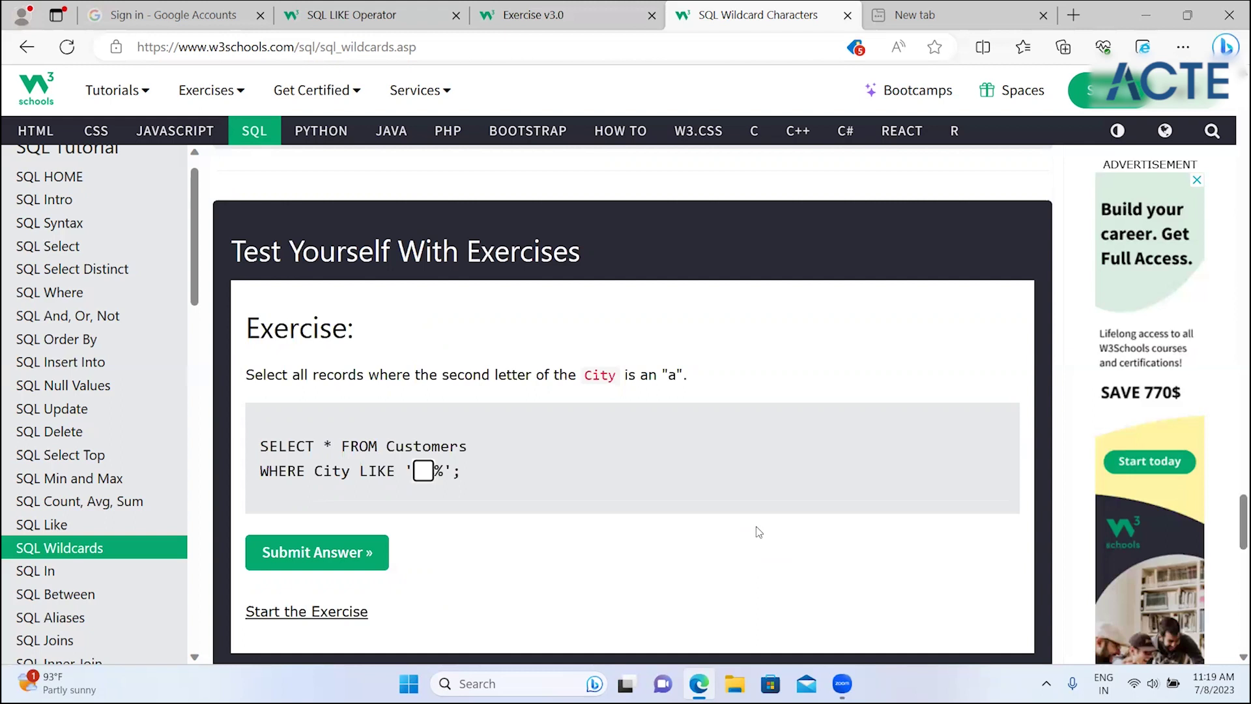
text(_a)
- Submit the '_a%' answer so wildcard exercise 1 is marked correct
click(350, 552)
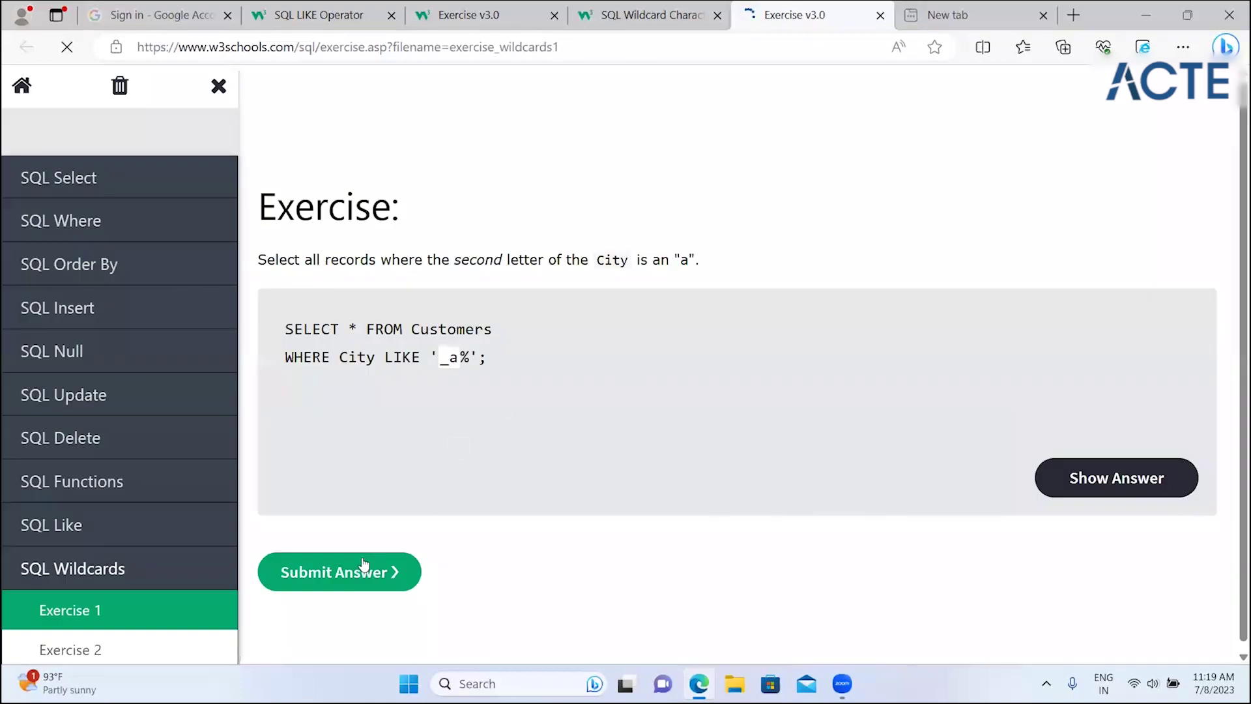
click(363, 565)
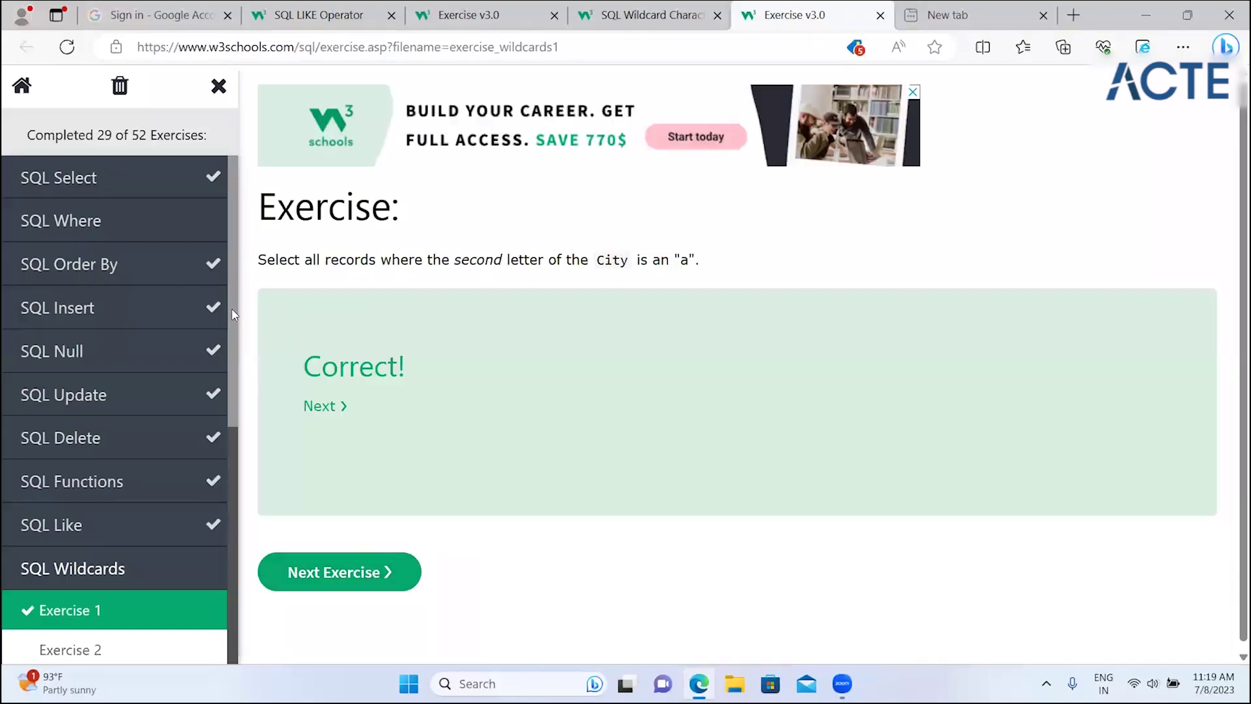
scroll(235, 410, down, 3)
- Answer wildcard exercise 2 with [acs] to make the pattern '[acs]%', and submit it
click(81, 463)
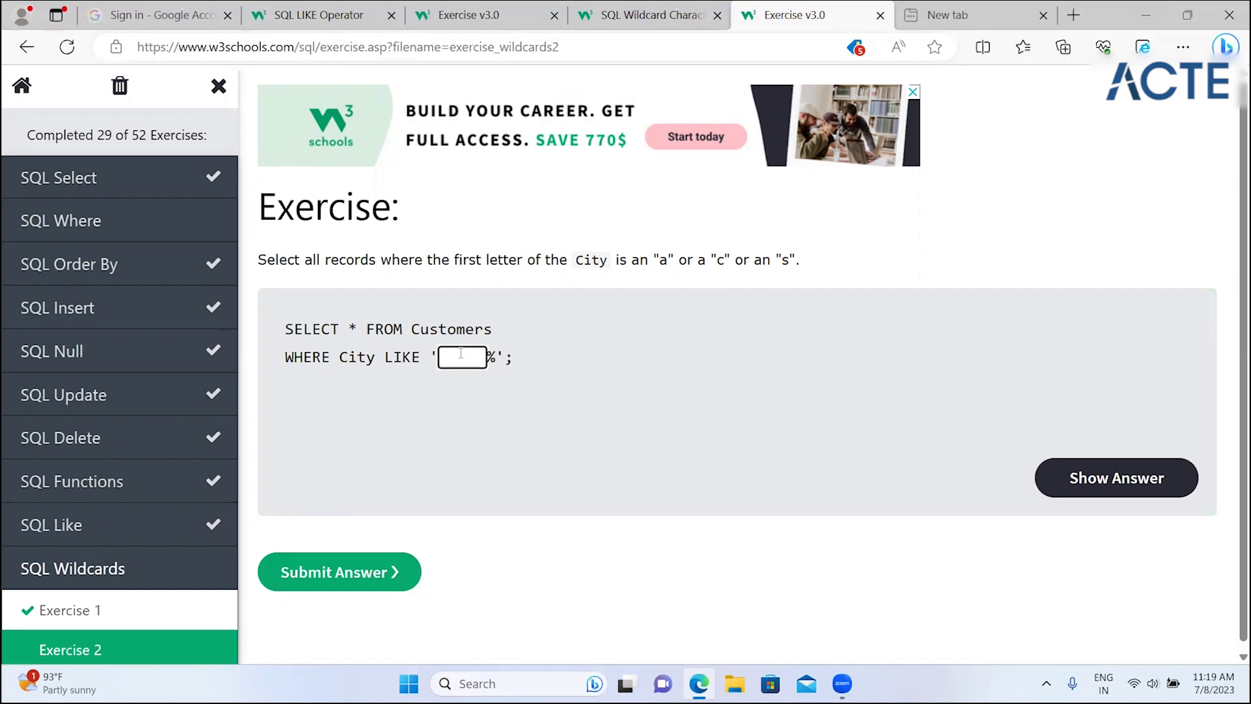
text([acs)
key(BackSpace)
key(BackSpace)
key(BackSpace)
text(acs])
click(363, 571)
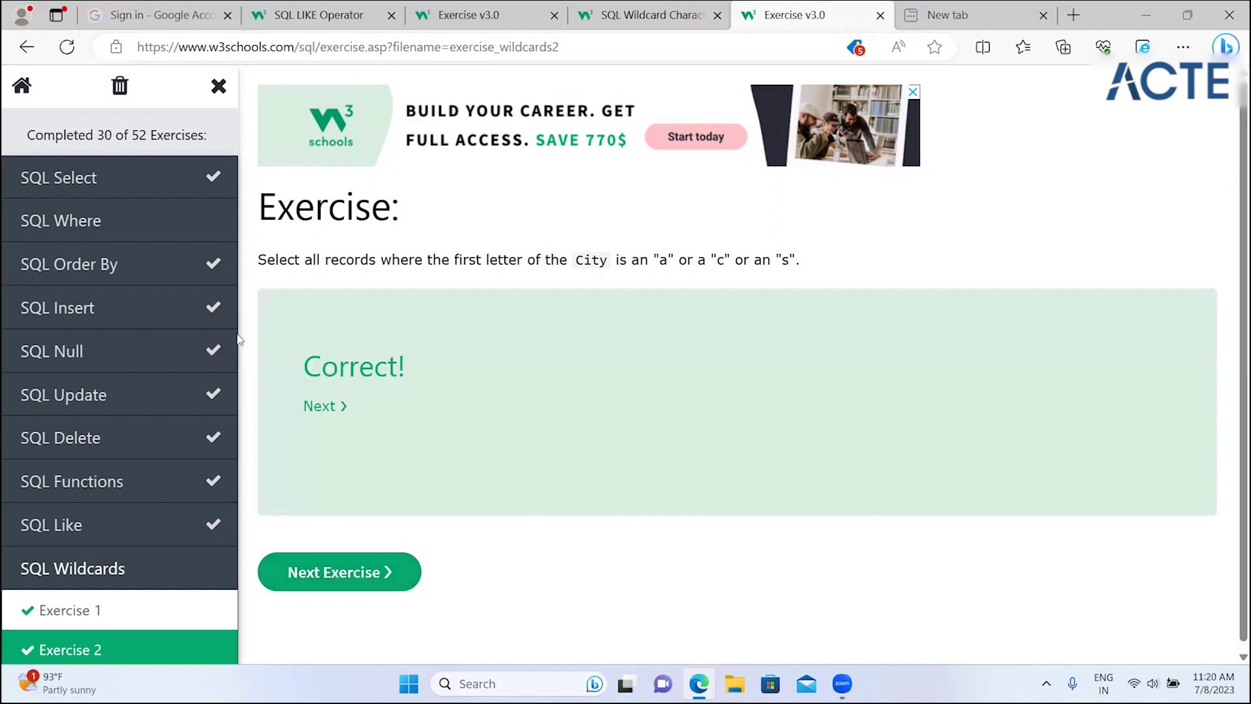
scroll(127, 547, down, 2)
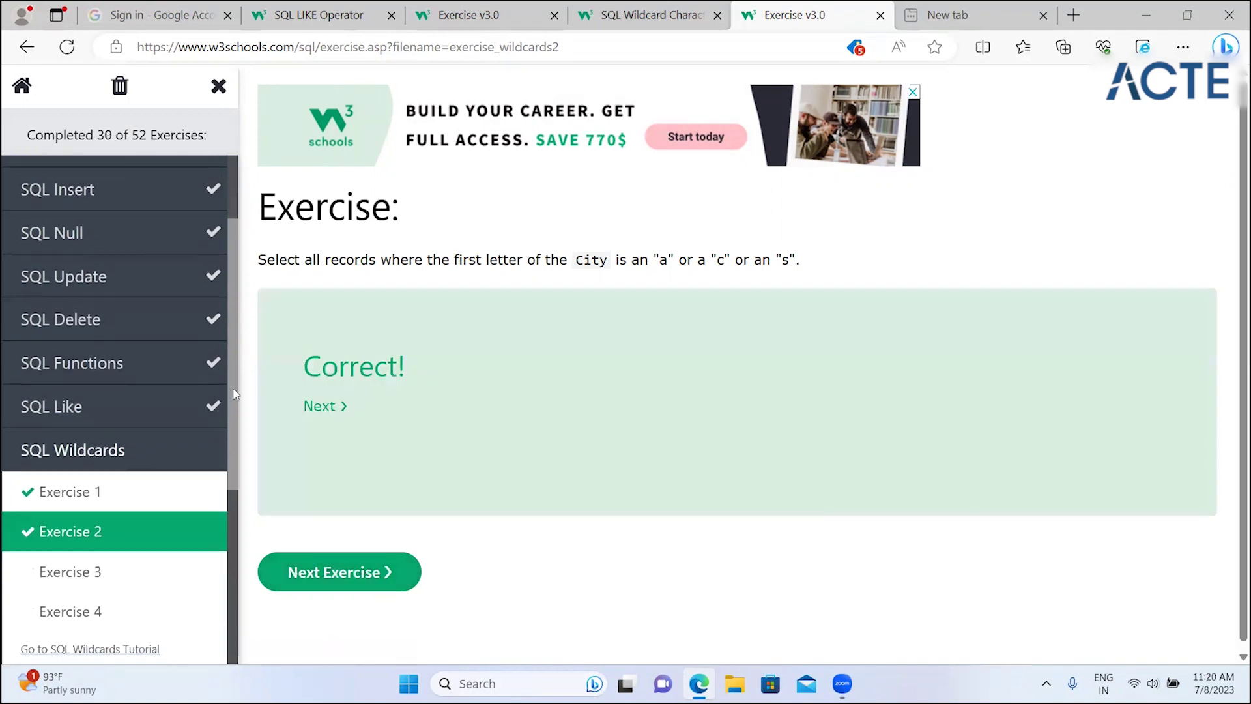
- Answer wildcard exercise 3 with the range [a-f] and submit it
click(121, 564)
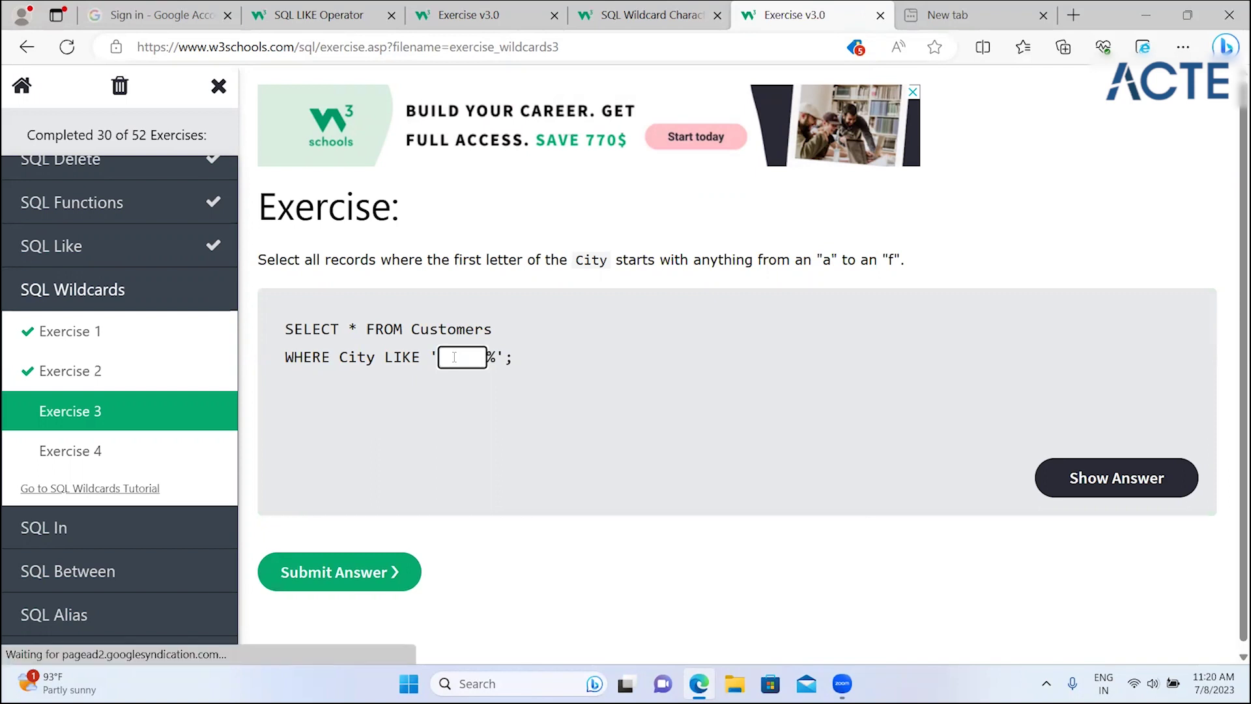
text(a)
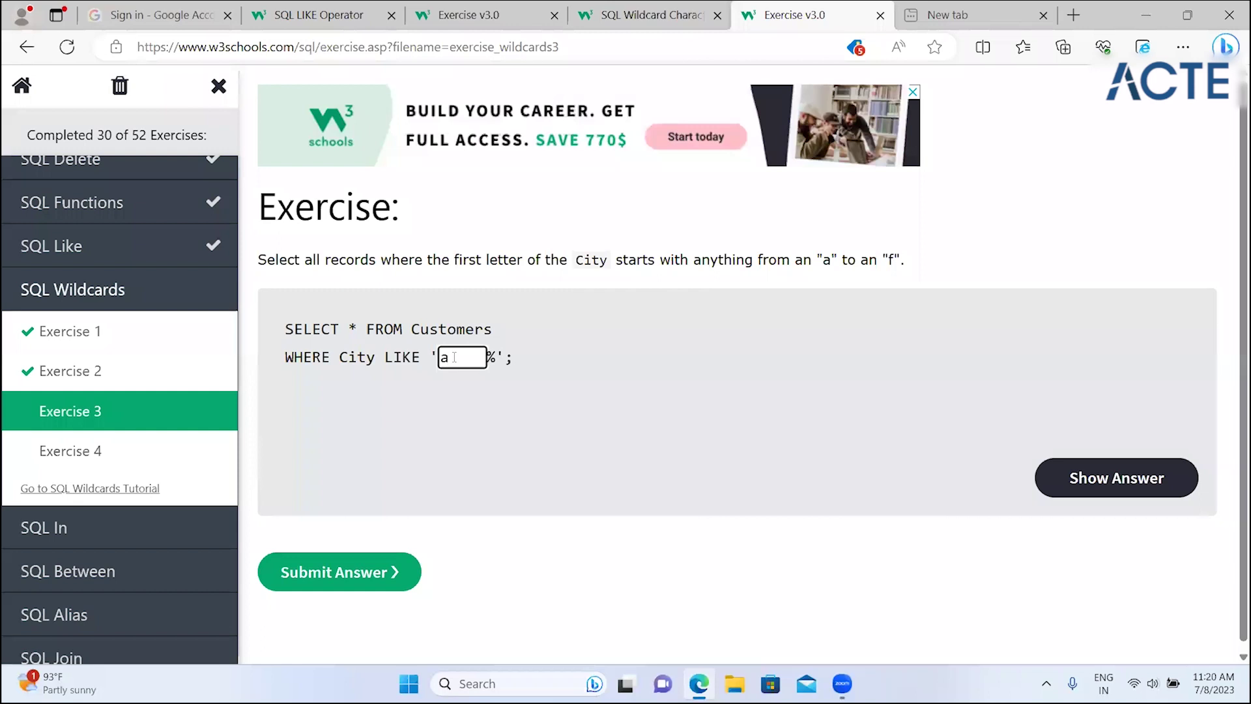
text([a-f)
text([)
text(])
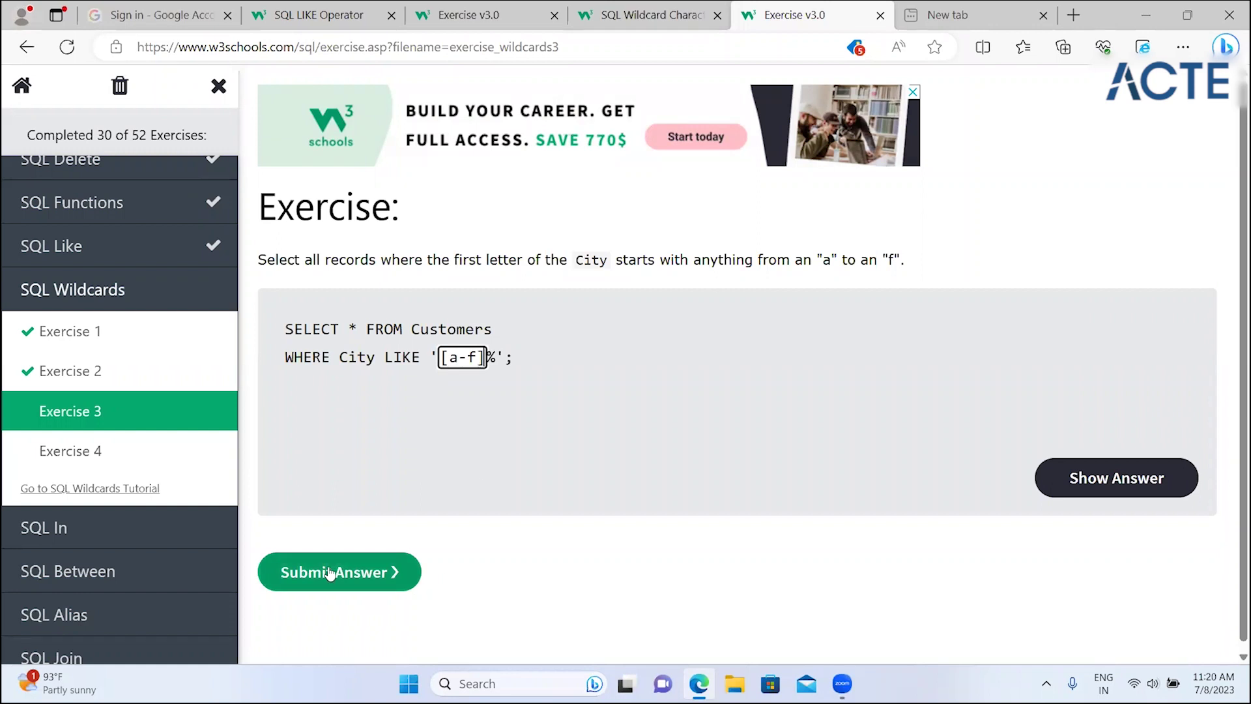
click(332, 572)
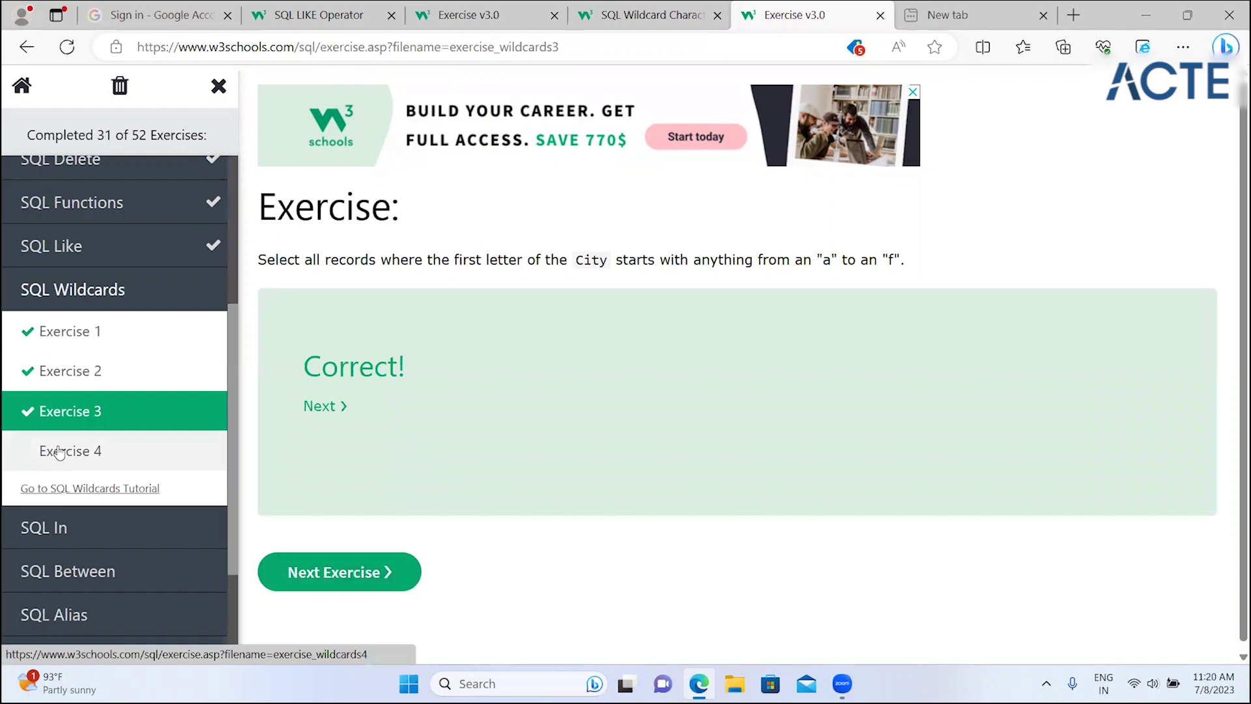
- Answer wildcard exercise 4 with [!acf], submit it, and return to the SQL Wildcards tutorial
click(59, 452)
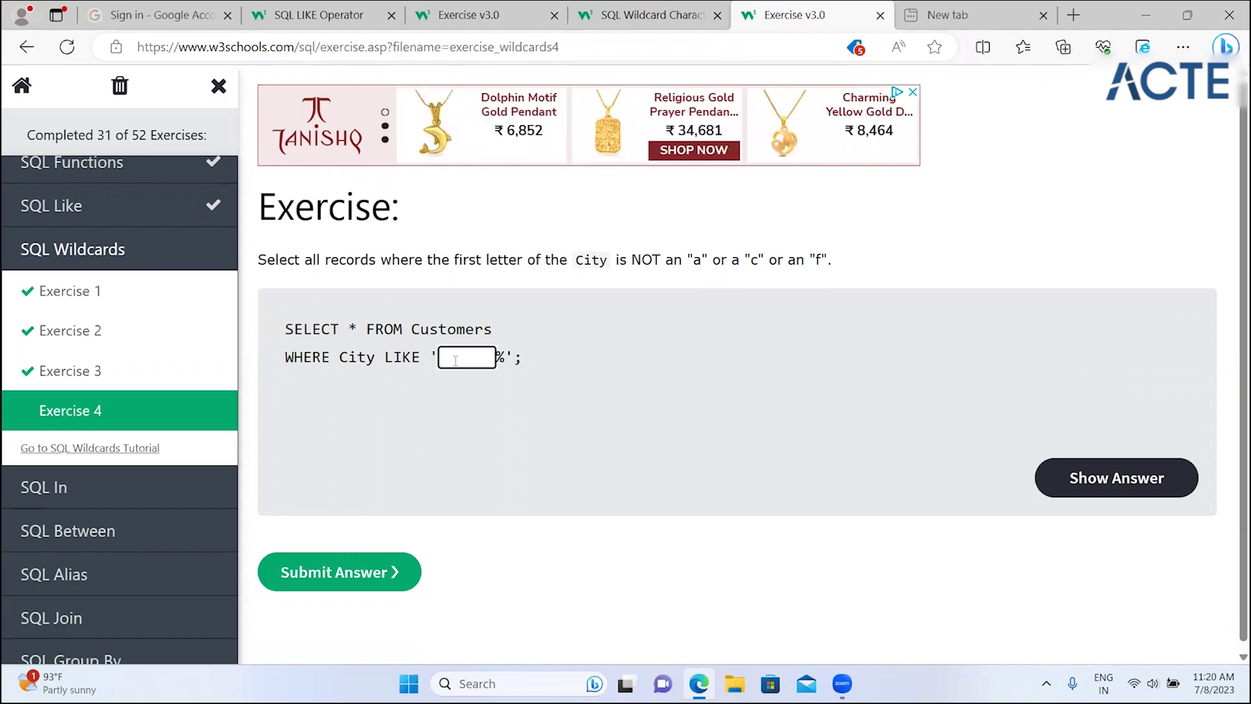
text(acf)
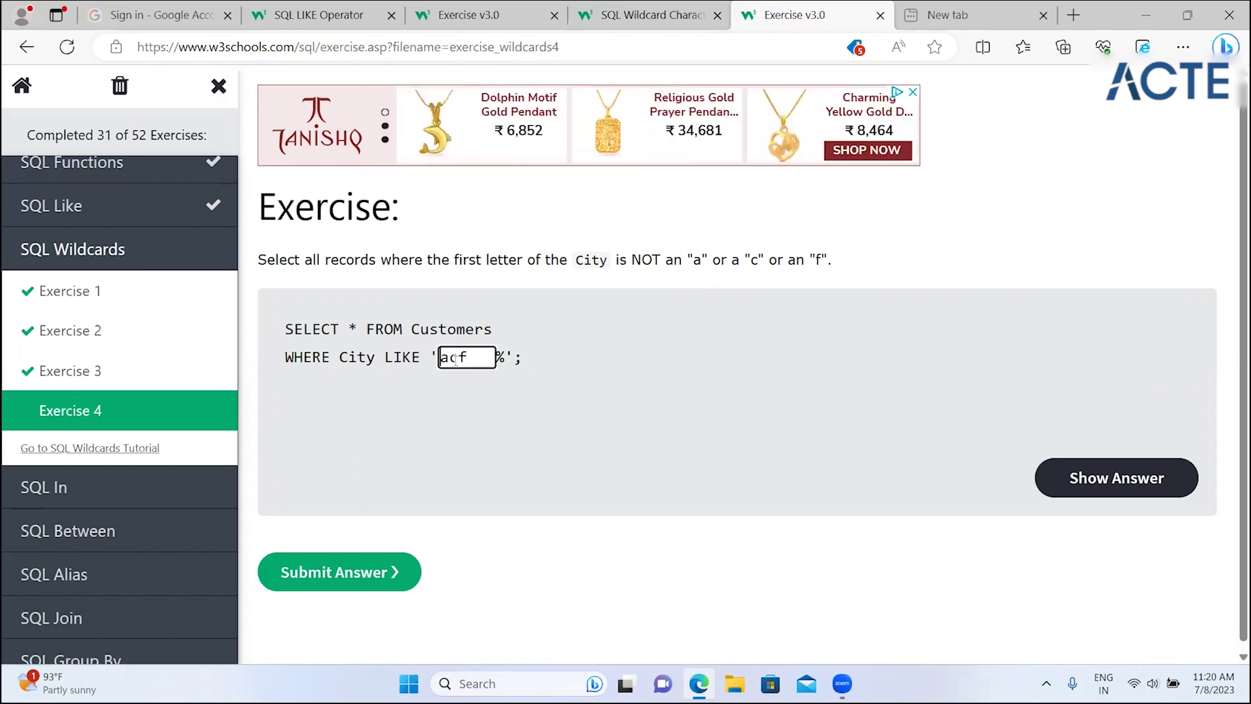
text(!)
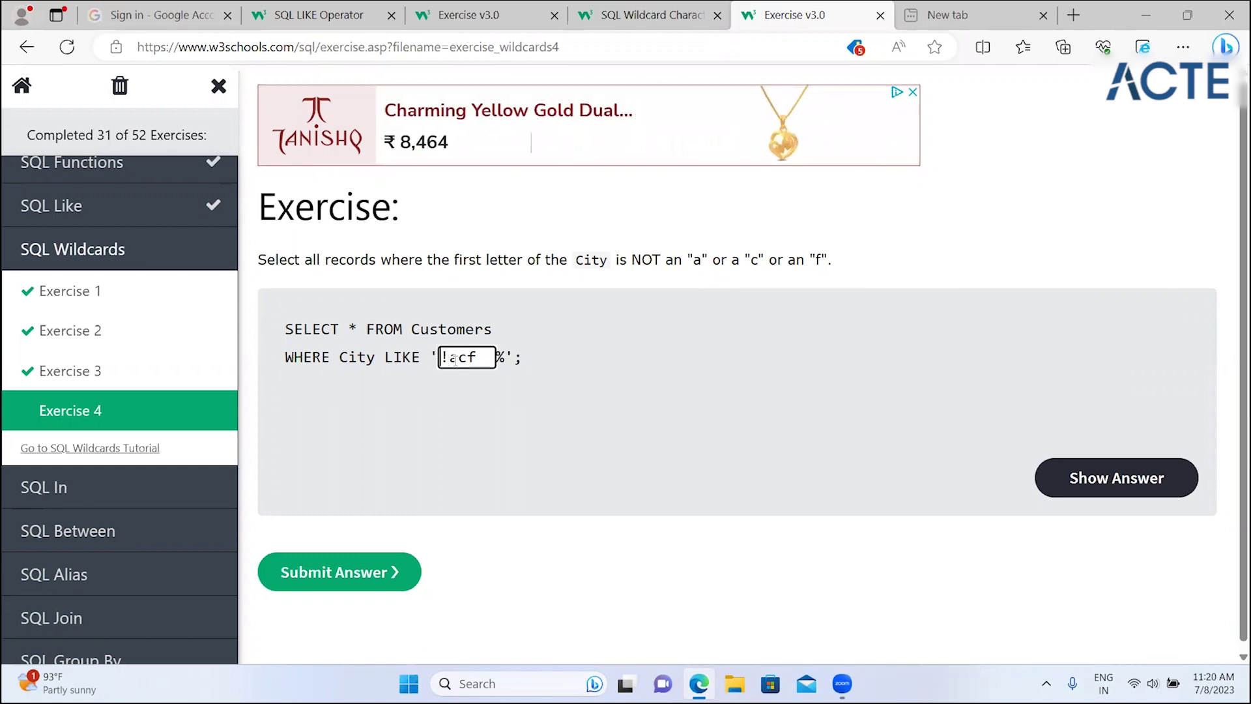
text([)
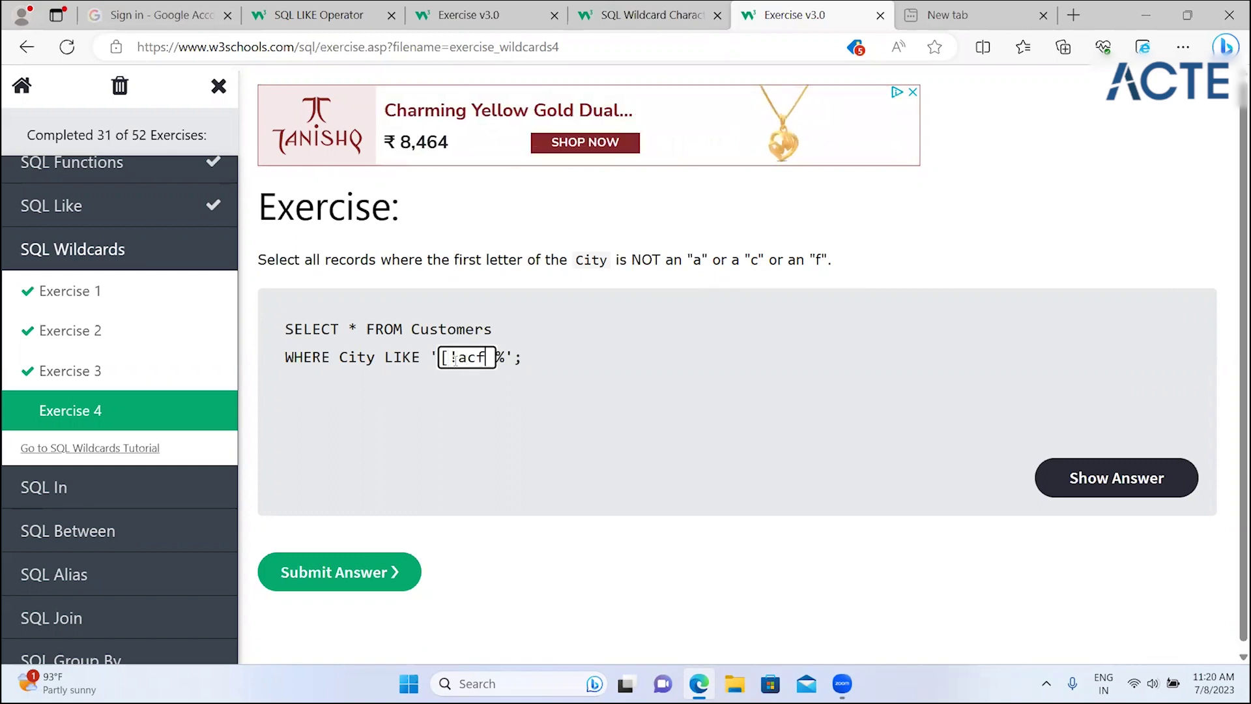
text(])
click(373, 573)
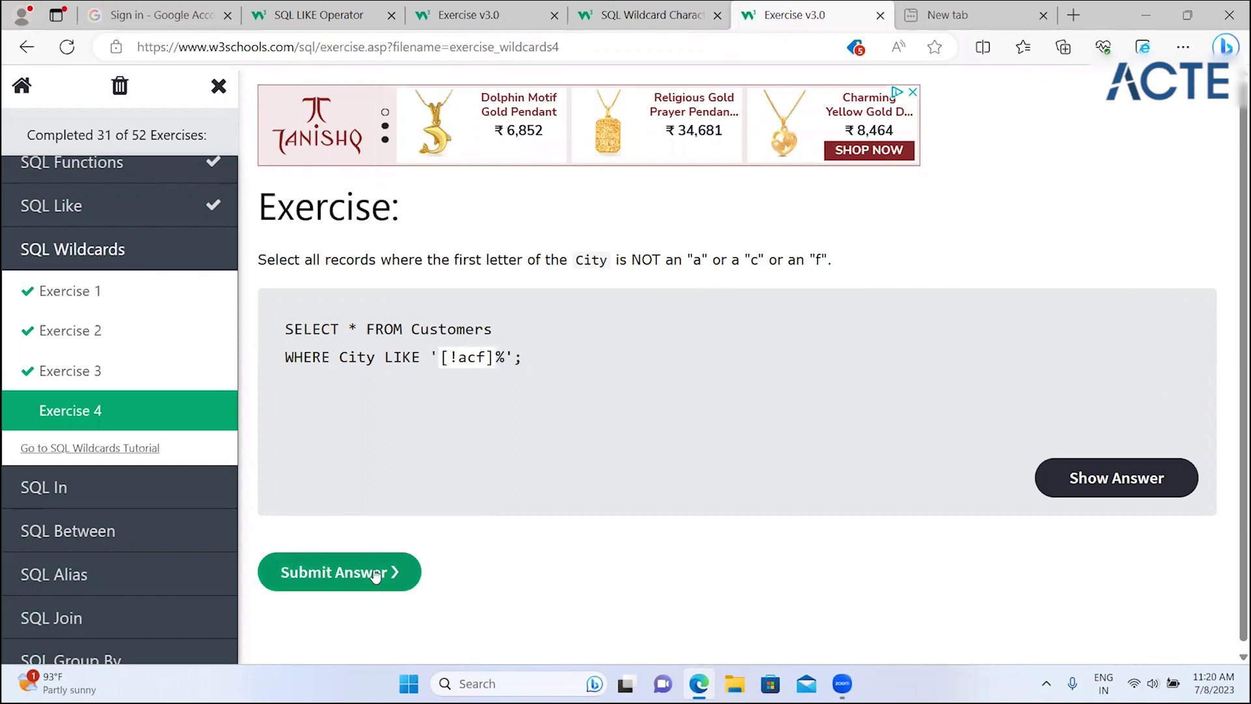
click(92, 449)
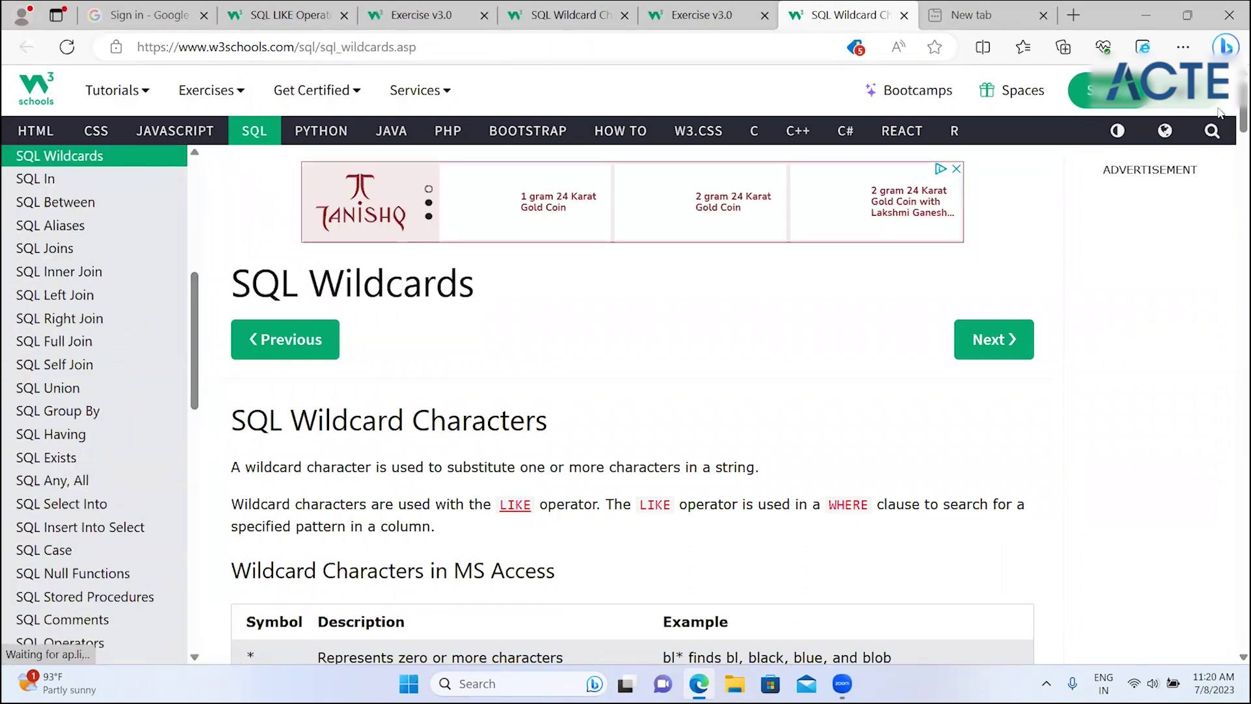
- Open the SQL In lesson from the left tutorial sidebar
drag(1232, 117, 1232, 465)
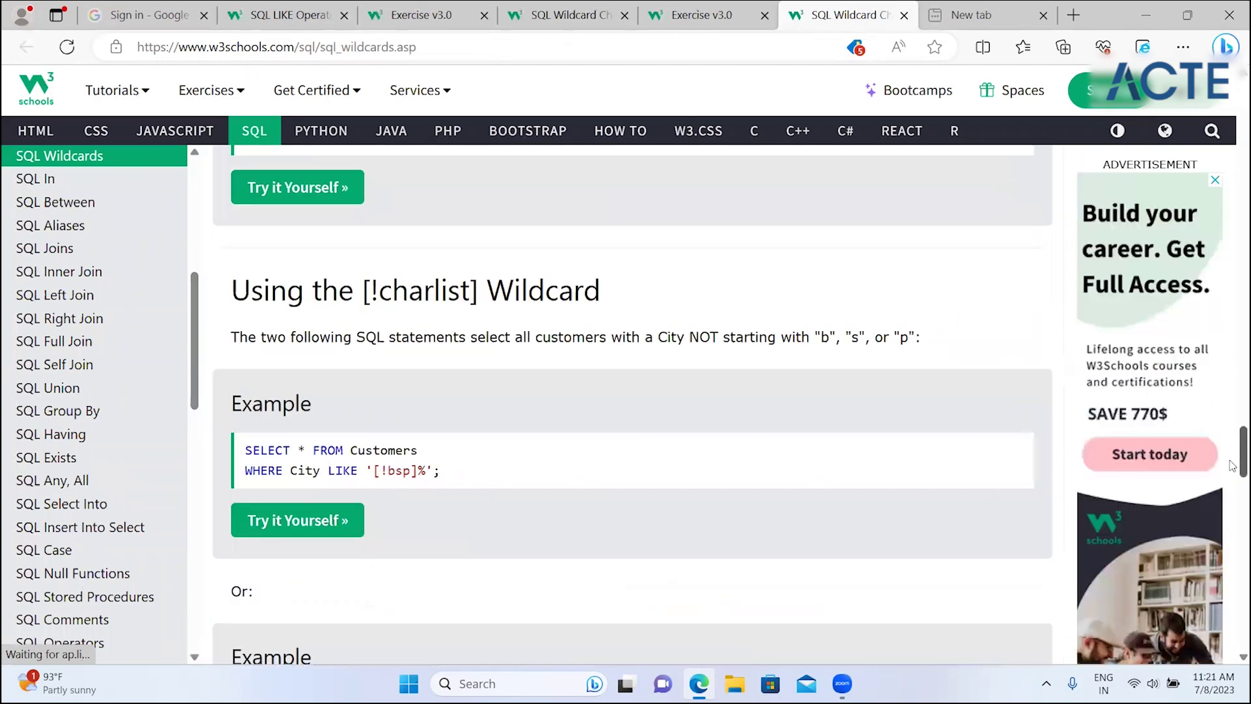
click(68, 189)
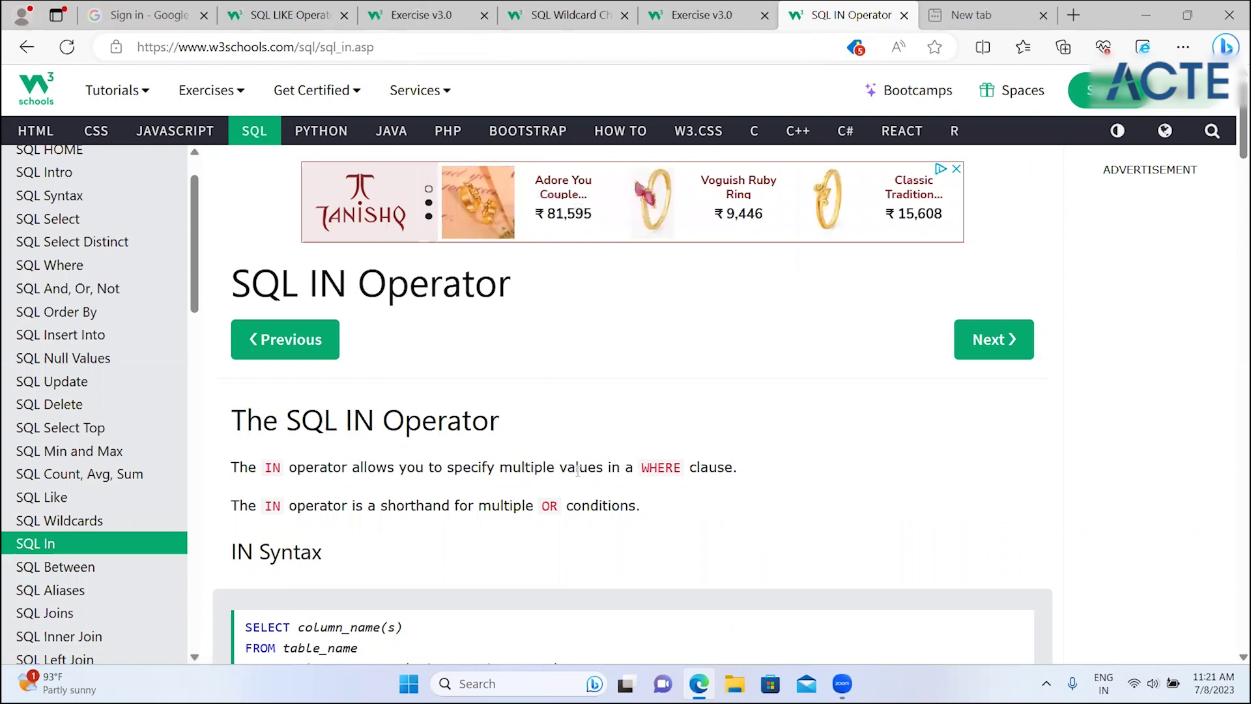
- Read the IN operator description and highlight its shorthand-for-multiple-OR-conditions sentence
scroll(521, 456, down, 1)
scroll(391, 423, down, 1)
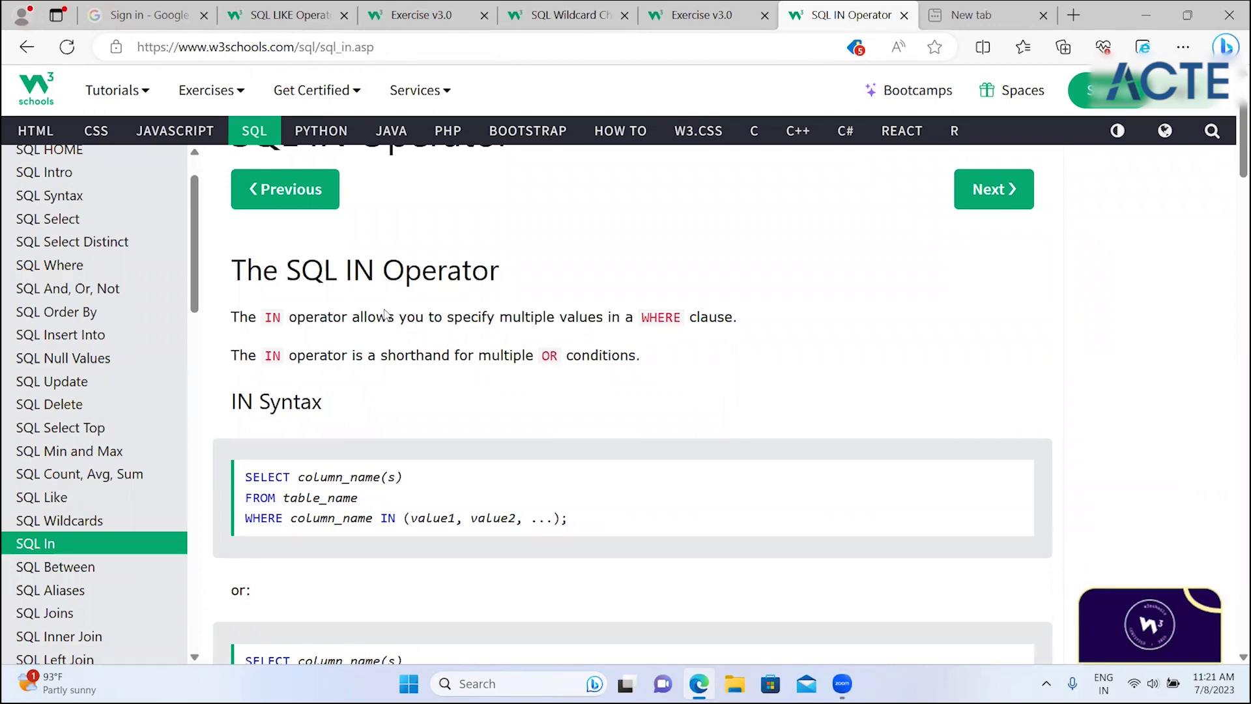
drag(290, 317, 512, 317)
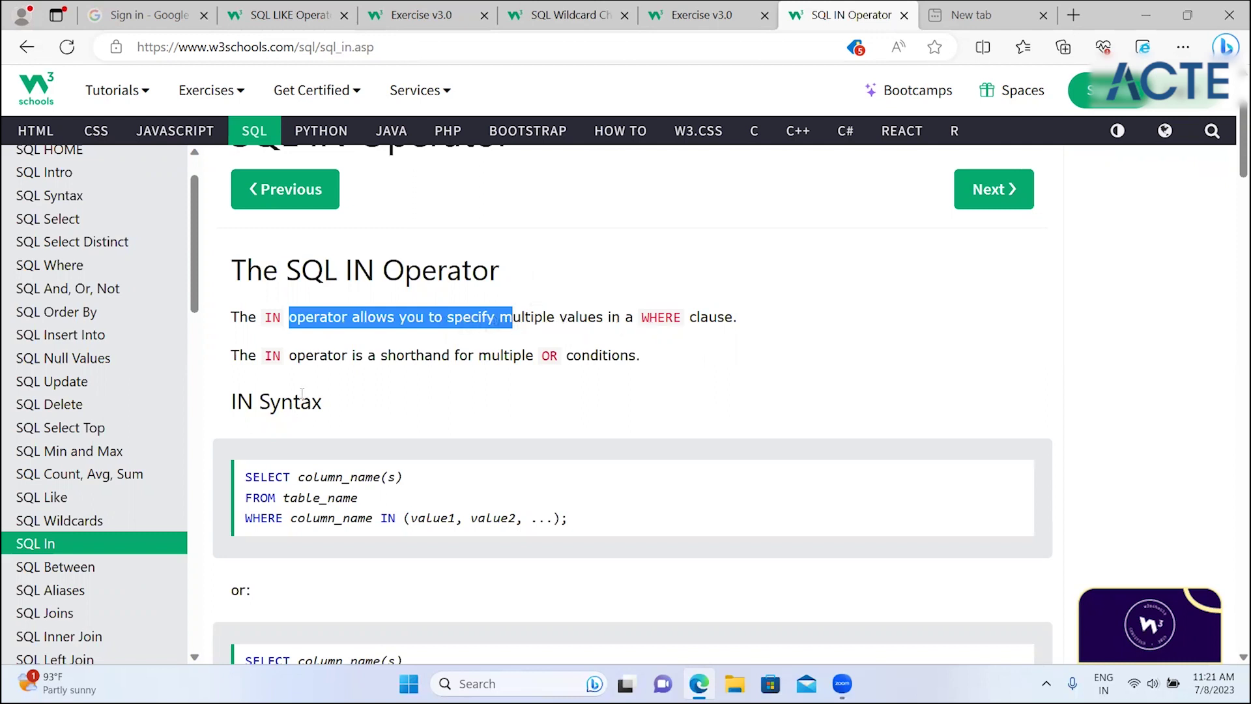
click(274, 363)
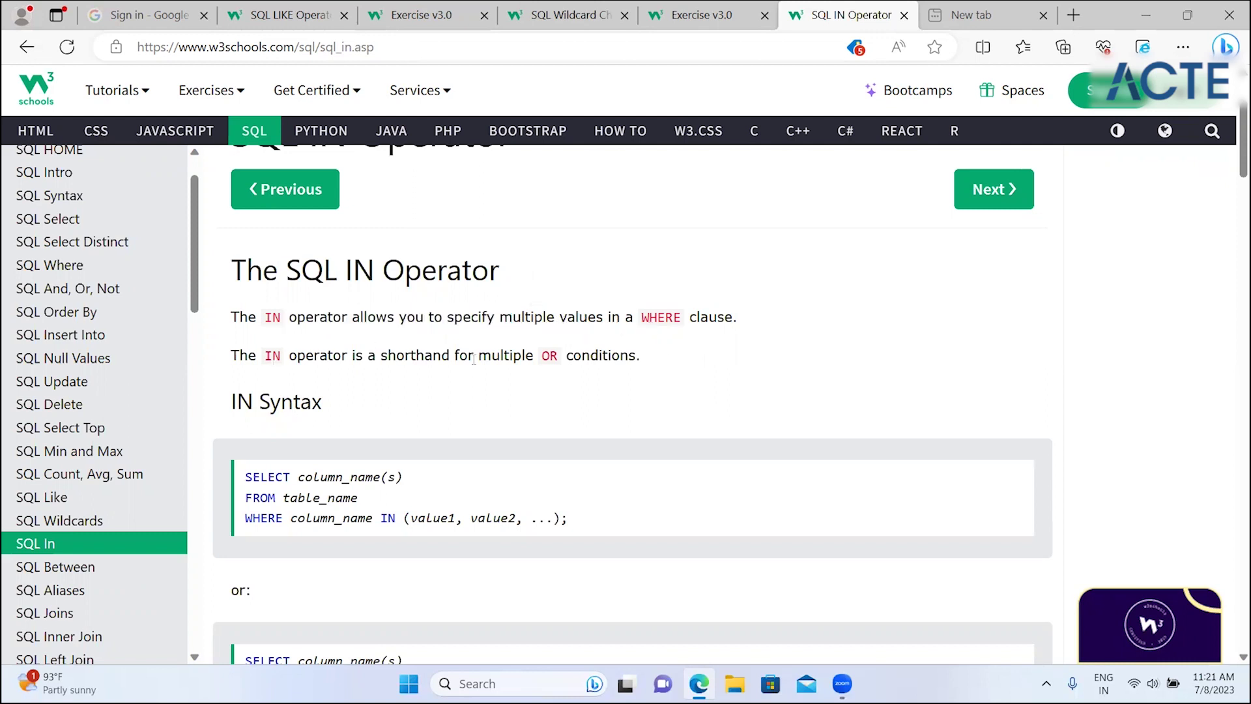
double_click(600, 357)
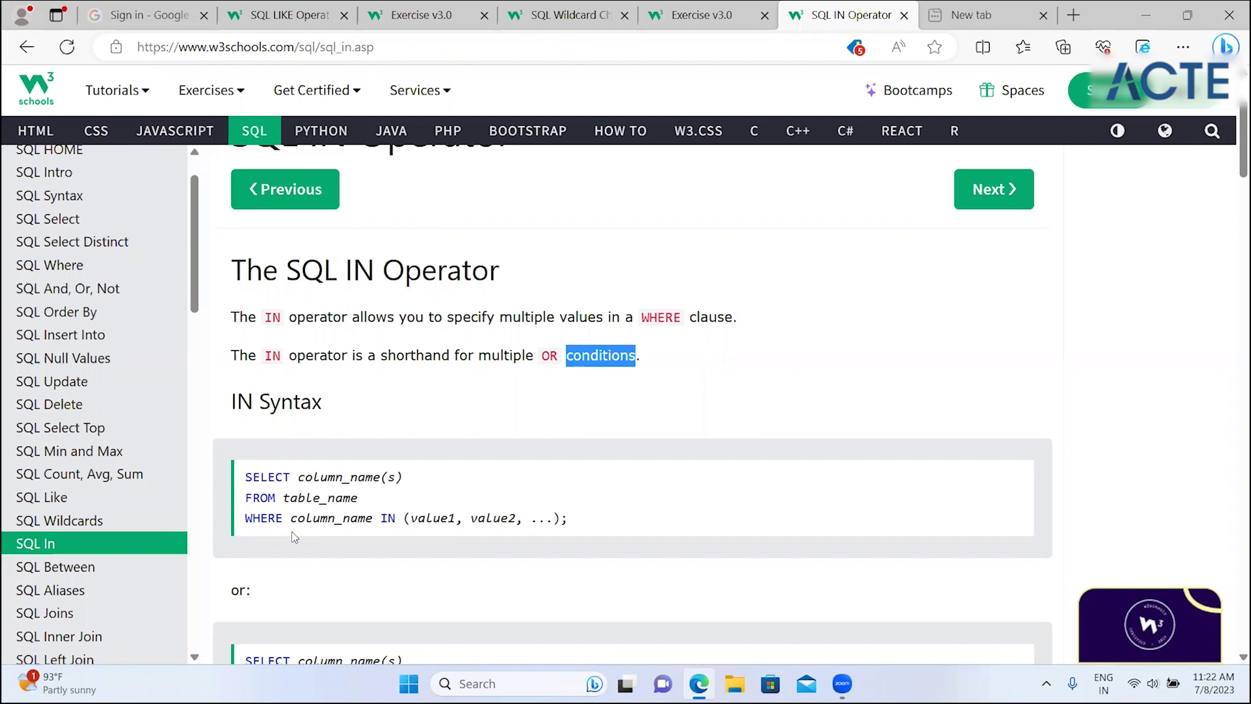
mouse_move(228, 355)
mouse_down()
mouse_move(487, 376)
mouse_move(553, 397)
mouse_up()
click(553, 397)
- Highlight both IN syntax forms, including the WHERE column IN (SELECT STATEMENT) line
scroll(557, 397, down, 2)
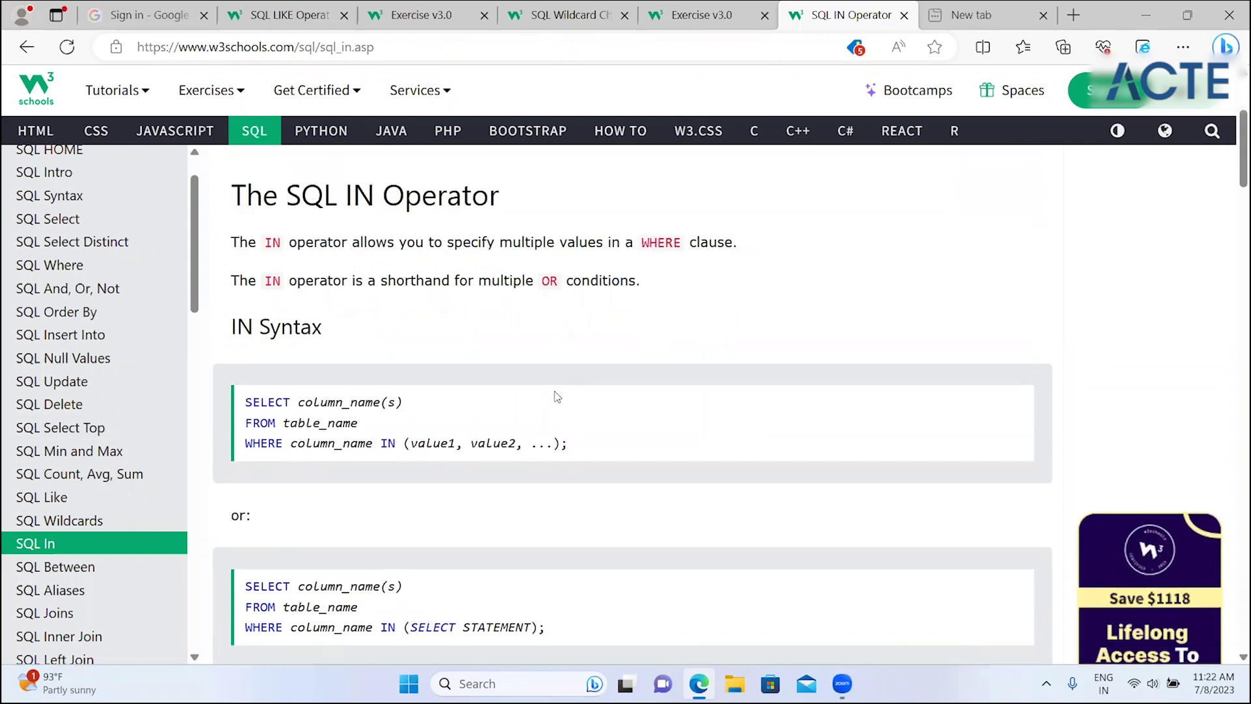
scroll(557, 397, down, 2)
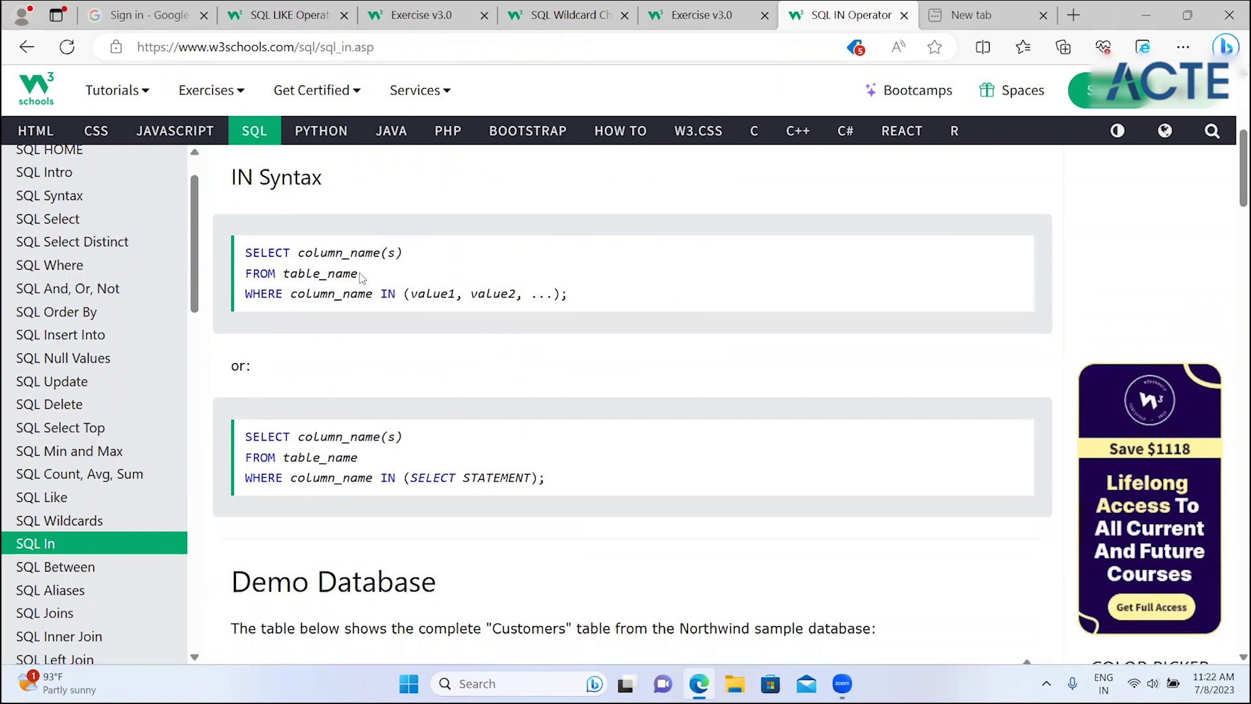
drag(259, 254, 560, 294)
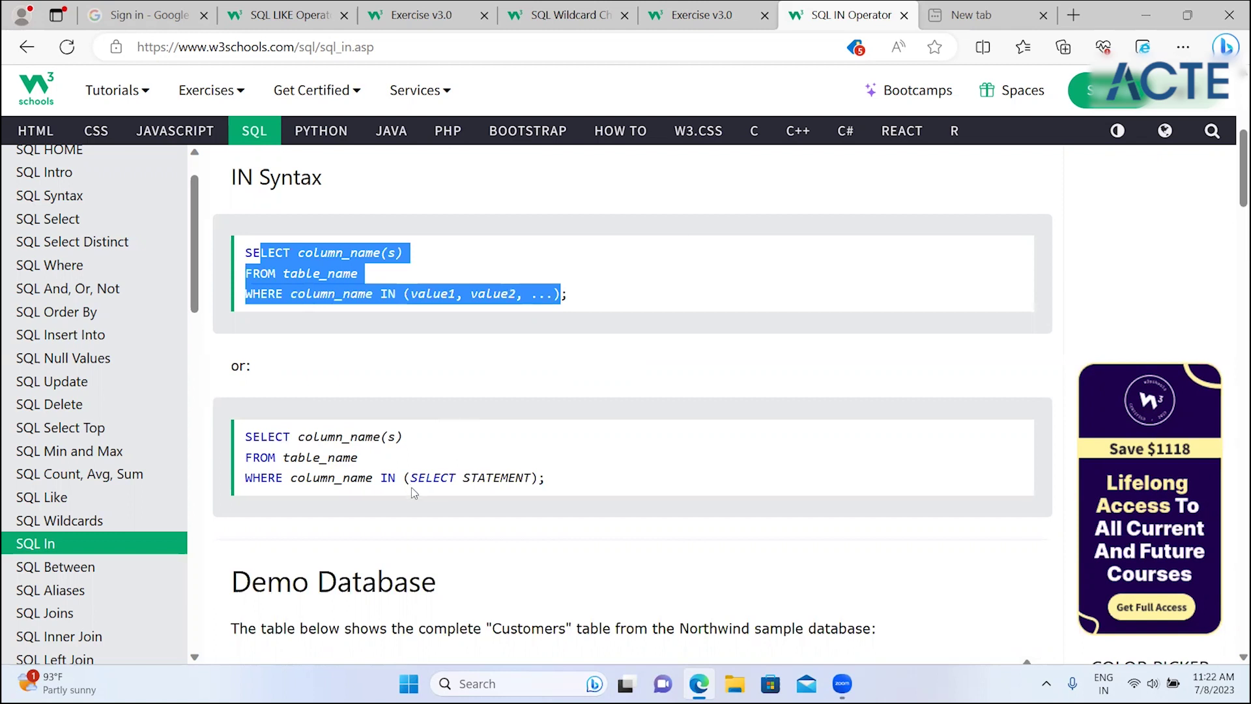
drag(290, 481, 363, 458)
drag(666, 465, 557, 495)
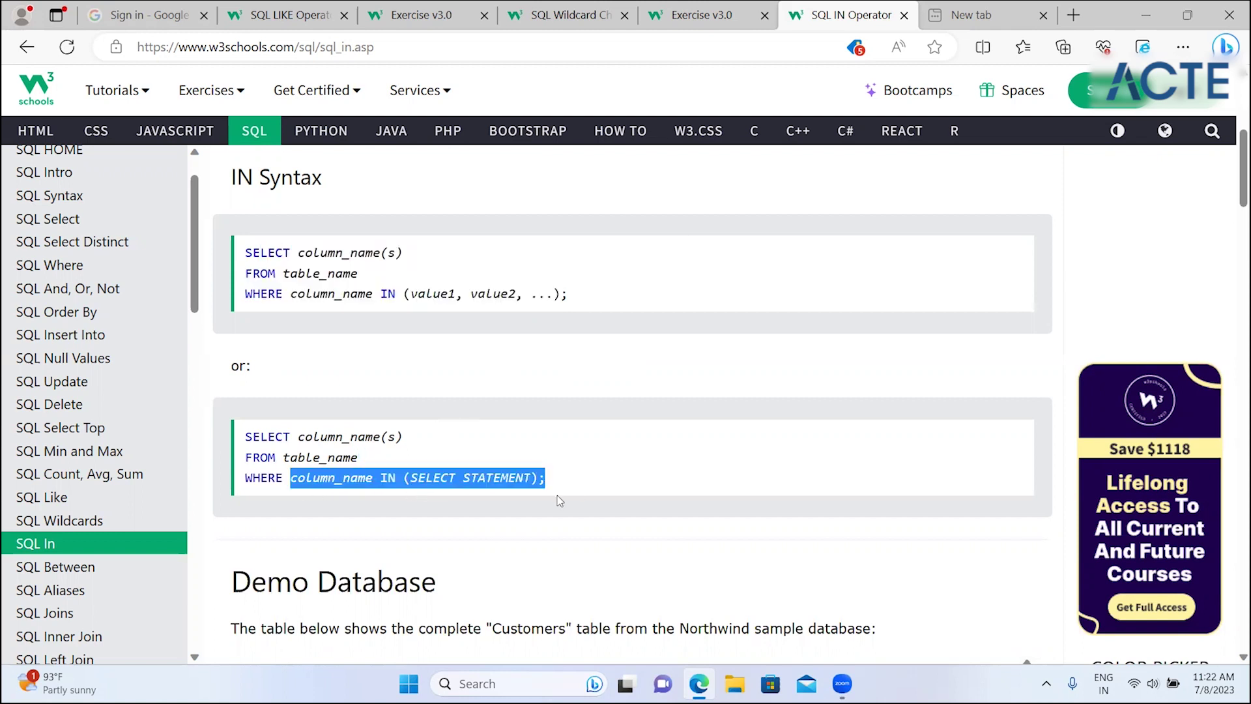
click(540, 531)
- Highlight the first IN example's description and its country list with 'Germany' and 'France'
scroll(524, 549, down, 1)
scroll(525, 549, down, 5)
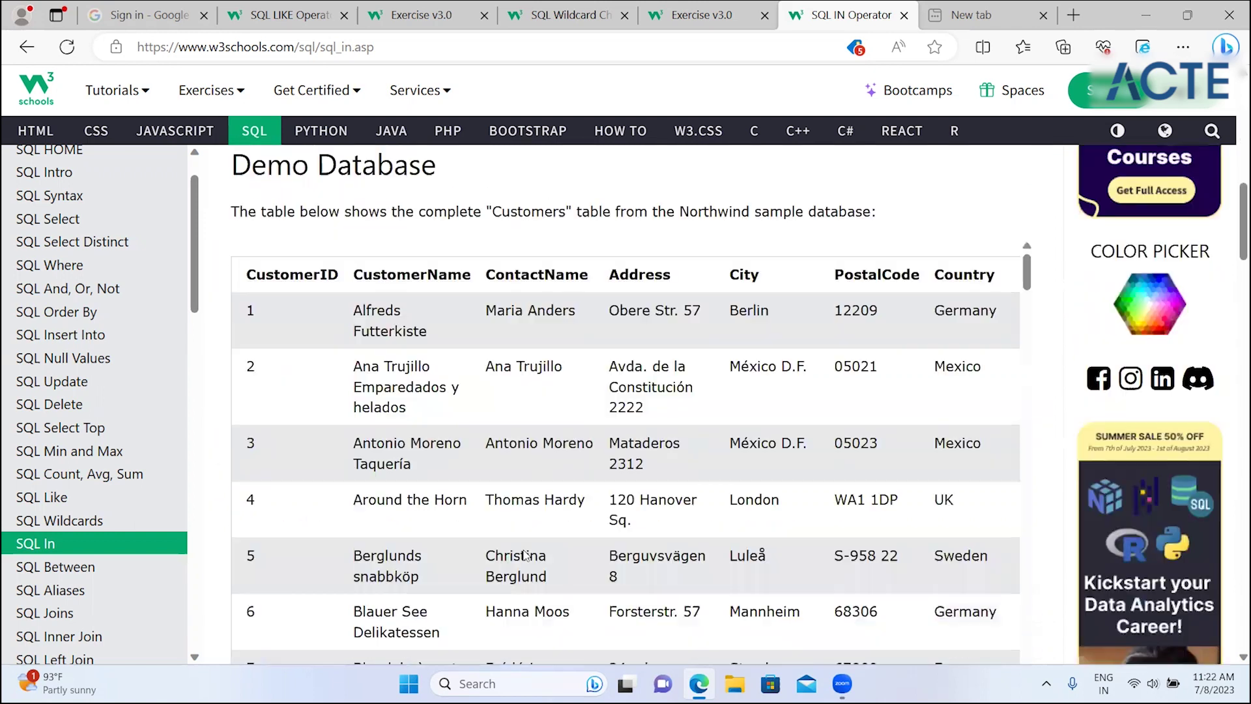
scroll(525, 549, down, 3)
scroll(525, 551, down, 5)
scroll(526, 555, down, 1)
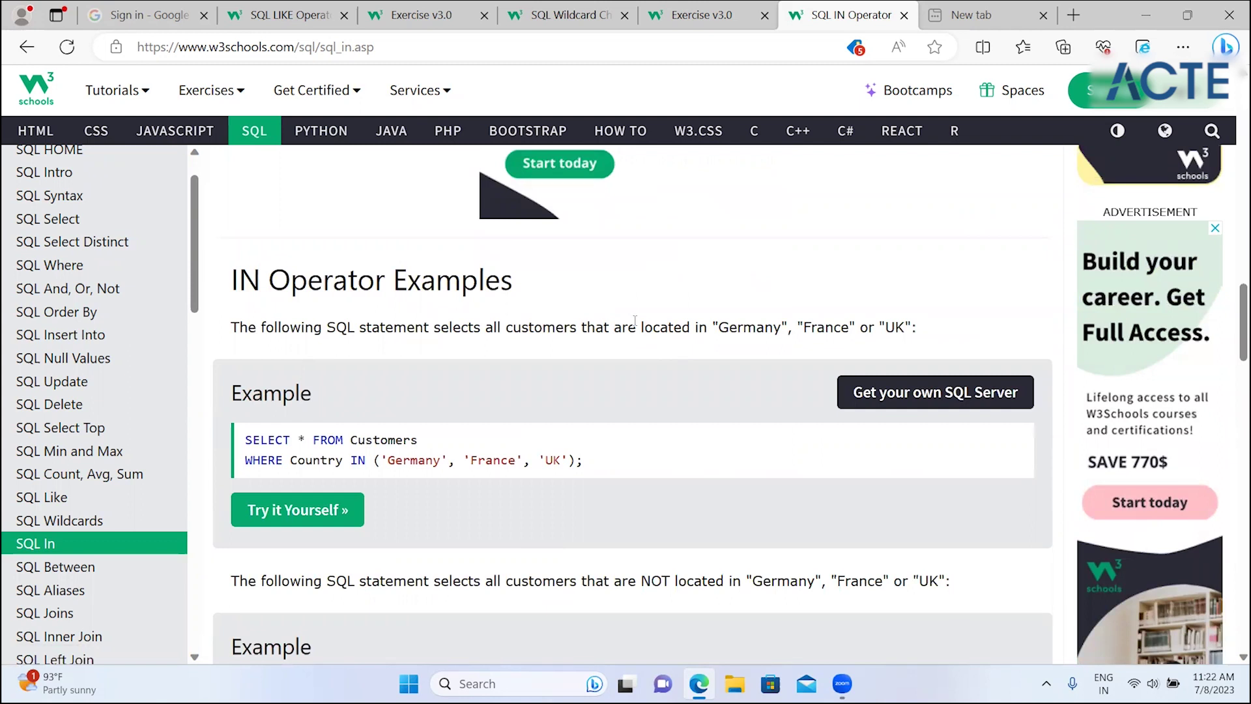
drag(439, 327, 769, 327)
click(808, 327)
double_click(406, 461)
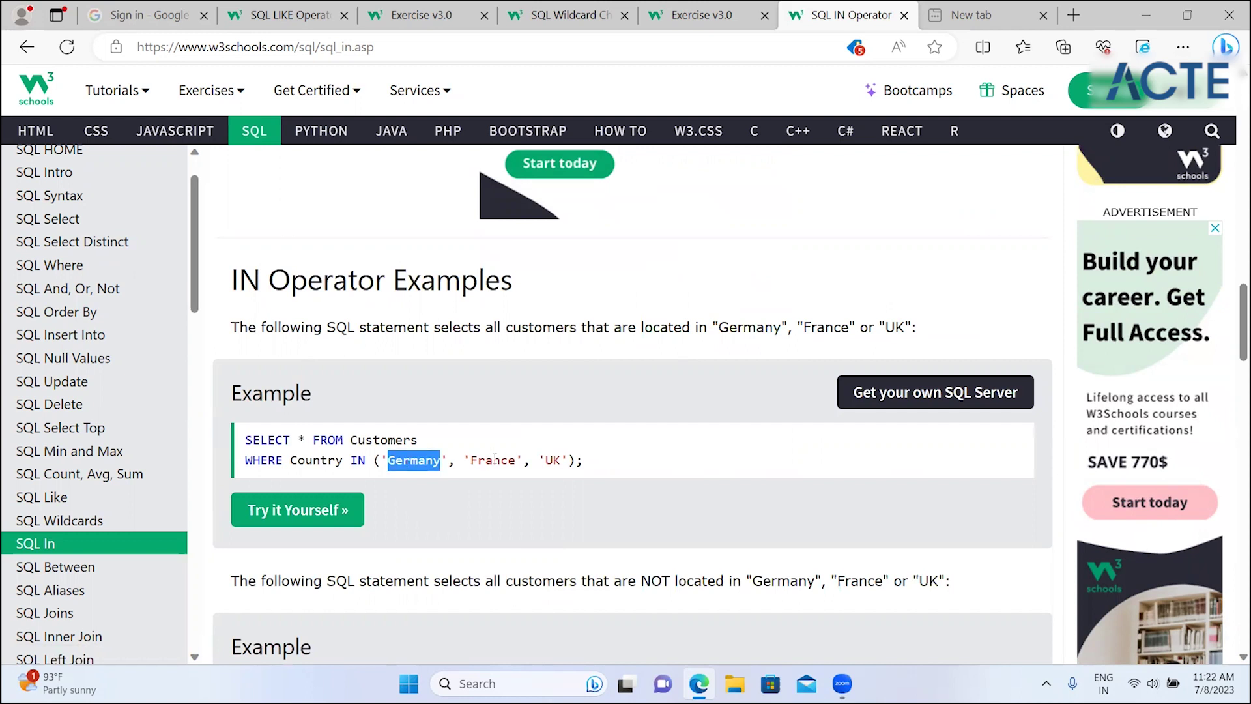
double_click(495, 460)
drag(344, 461, 680, 477)
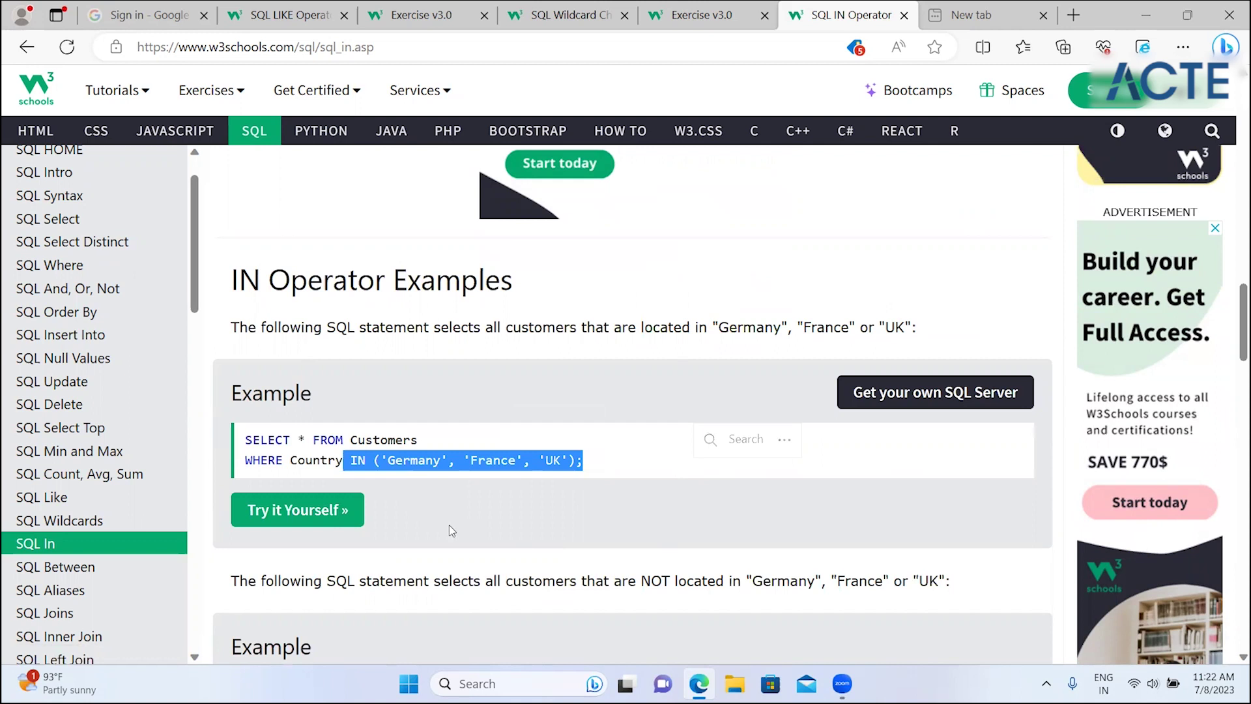
click(485, 554)
- Highlight the NOT IN example's country list
scroll(485, 556, down, 1)
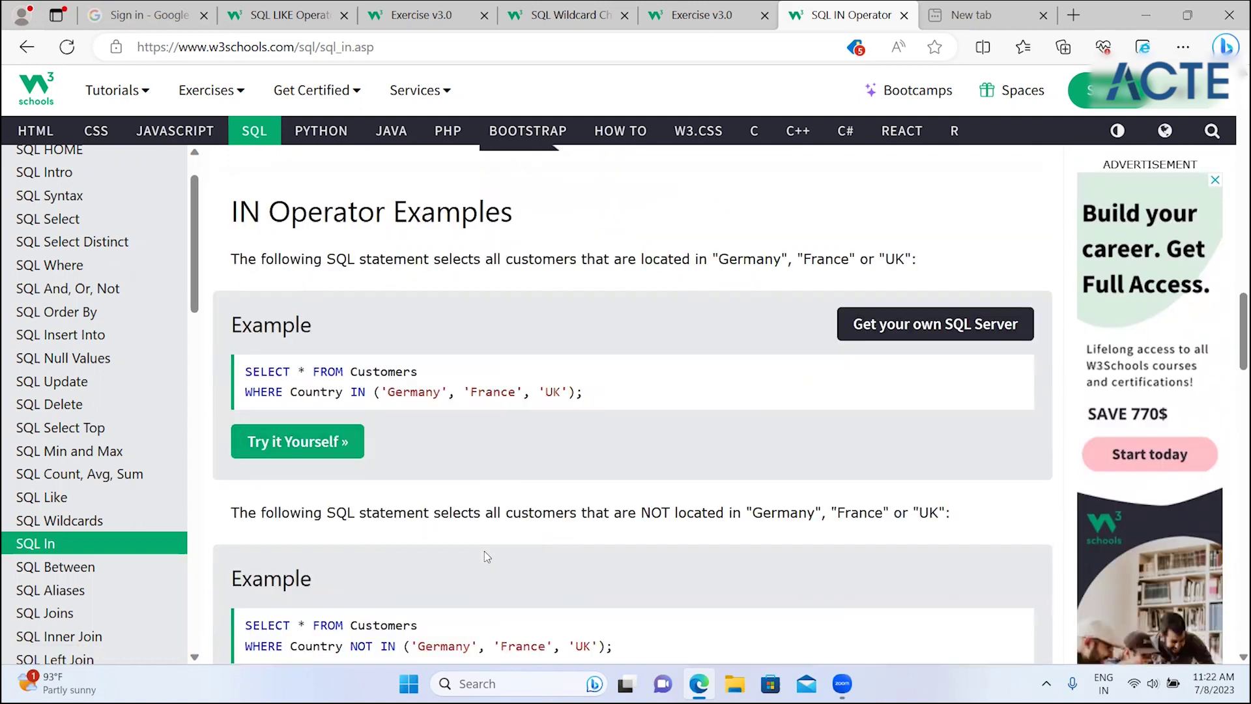
scroll(486, 556, down, 2)
drag(351, 490, 515, 498)
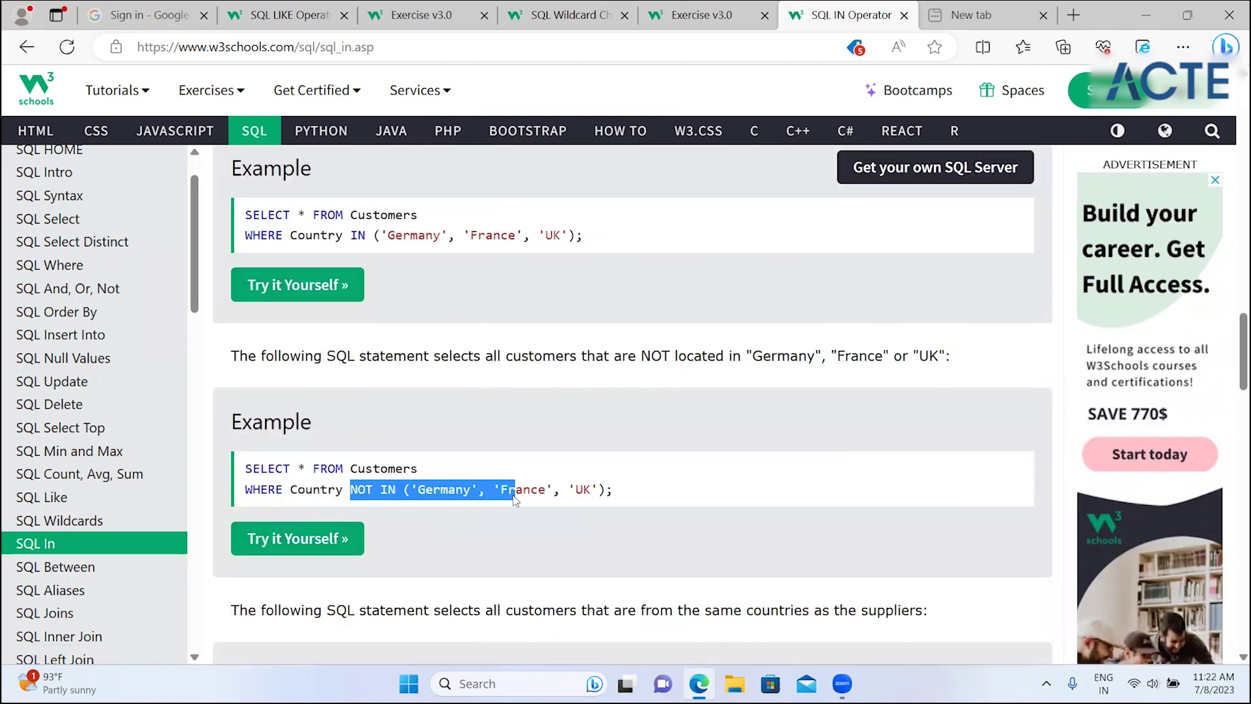
drag(564, 600, 568, 600)
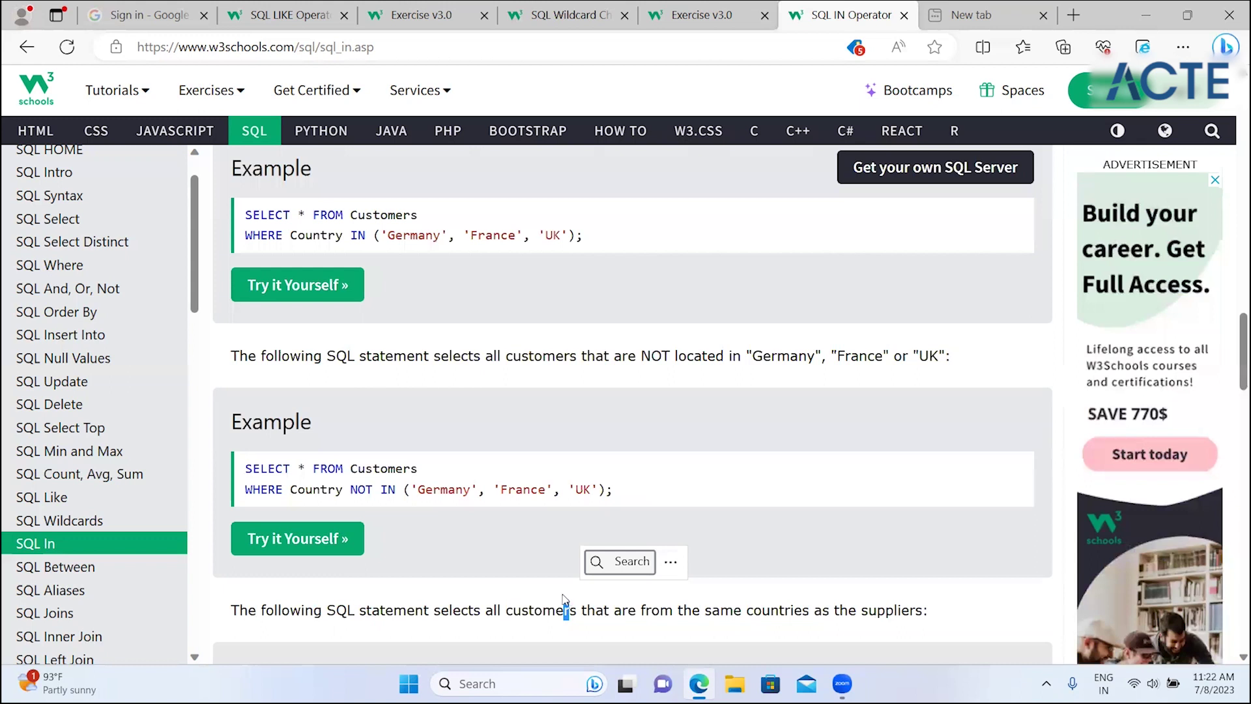
click(543, 604)
- Read the suppliers example description and reset the Edge page zoom to 100%
scroll(543, 605, down, 3)
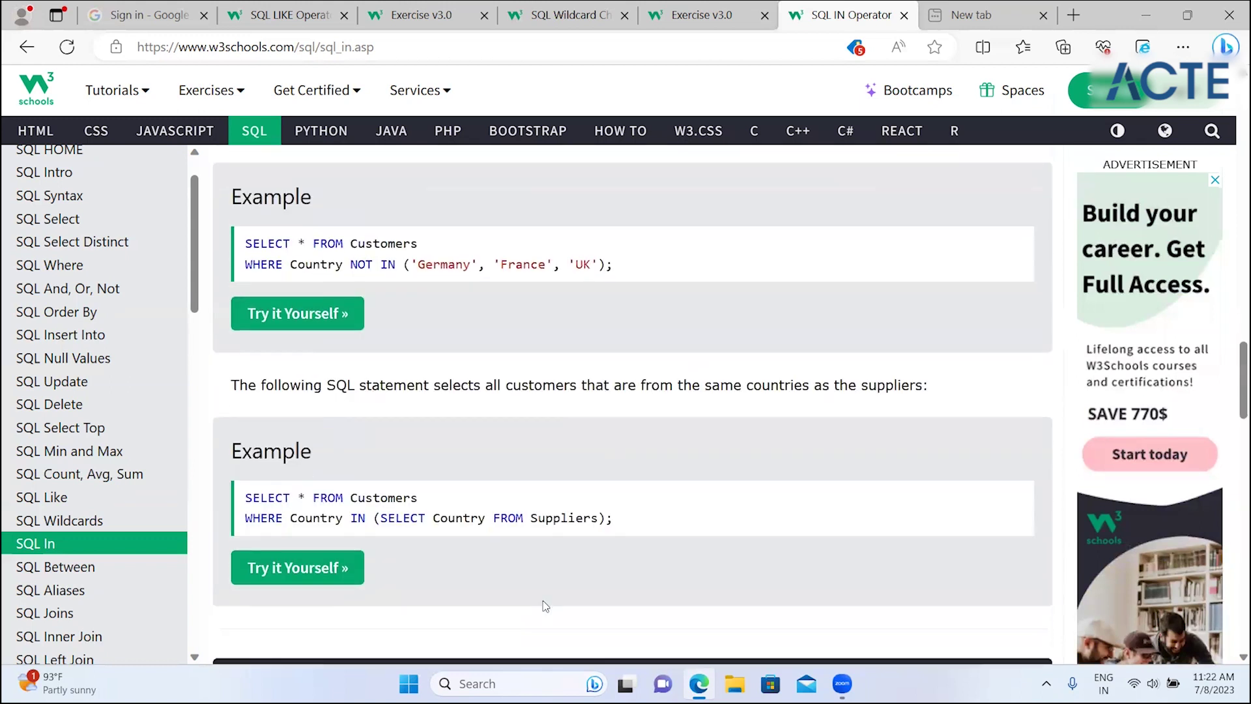
scroll(544, 605, down, 2)
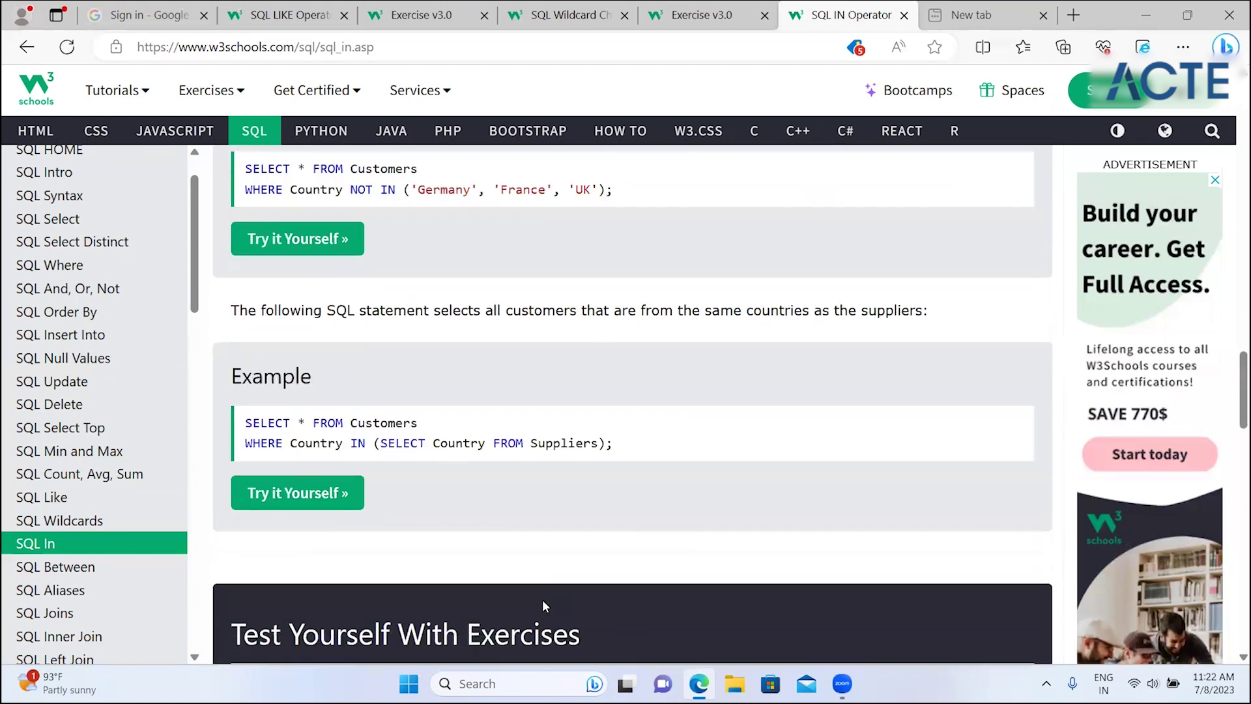
drag(432, 238, 748, 242)
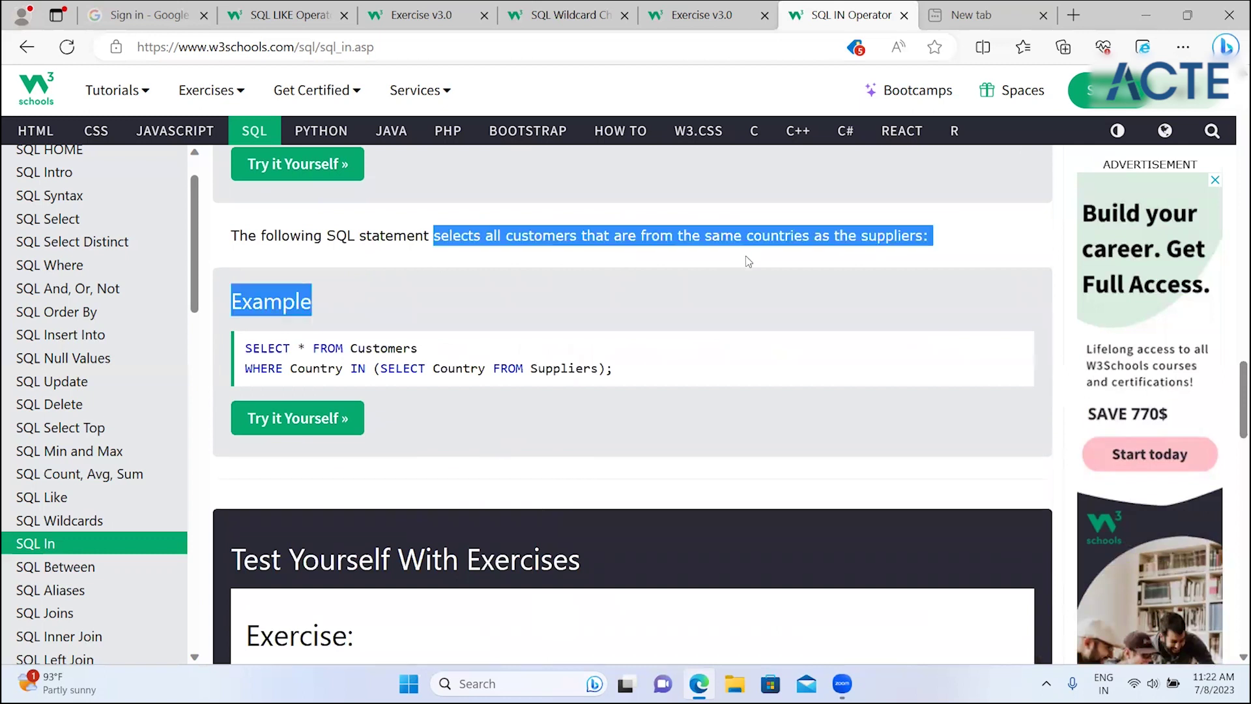
click(748, 243)
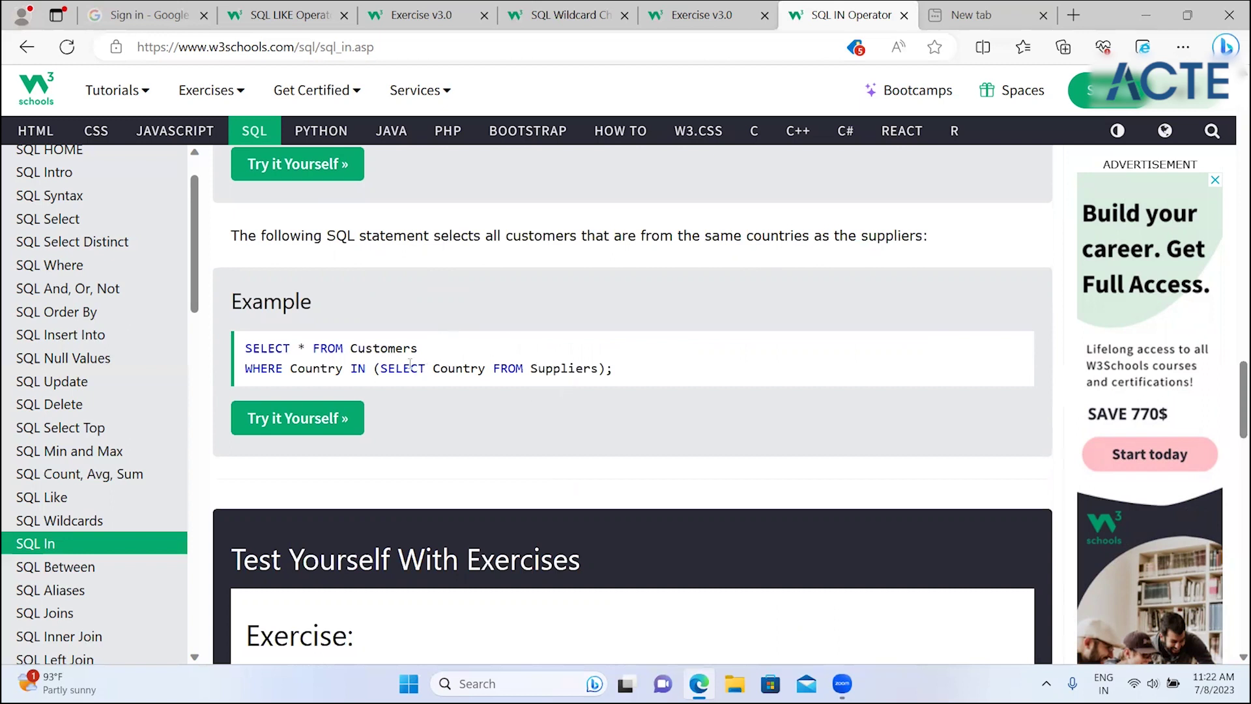
drag(555, 234, 726, 238)
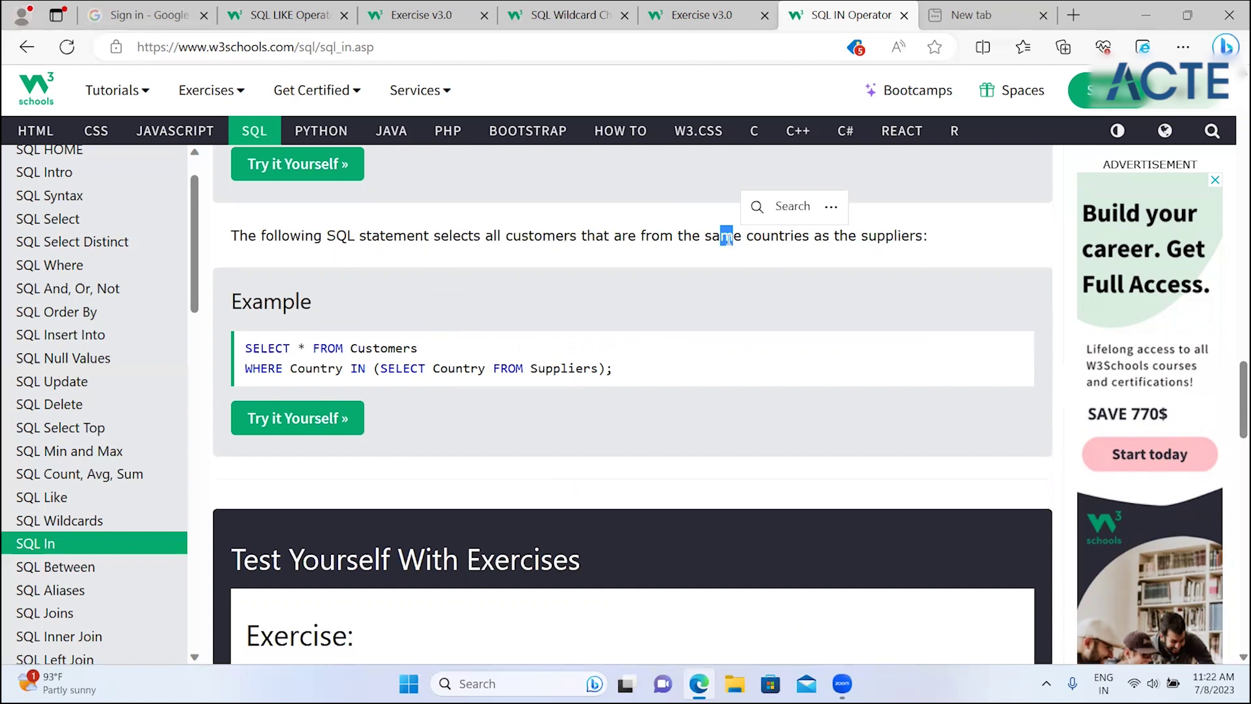
key(ctrl+minus)
key(ctrl+minus)
key(ctrl+minus)
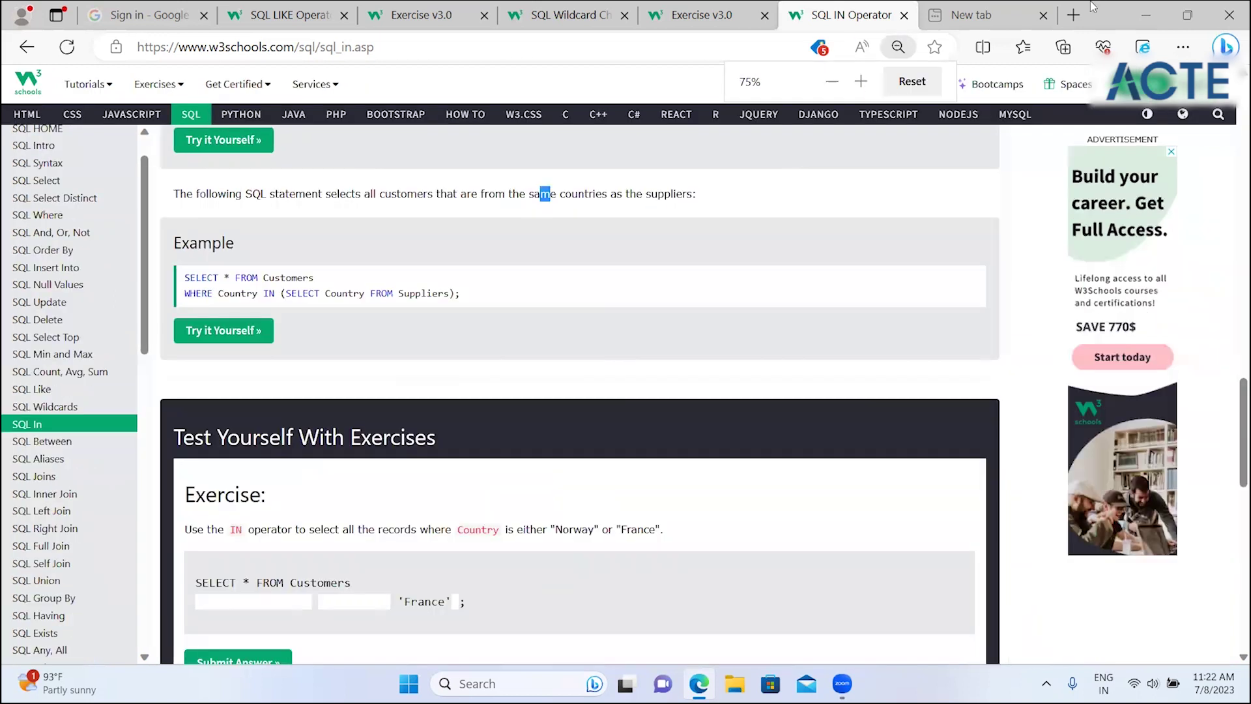
click(1183, 46)
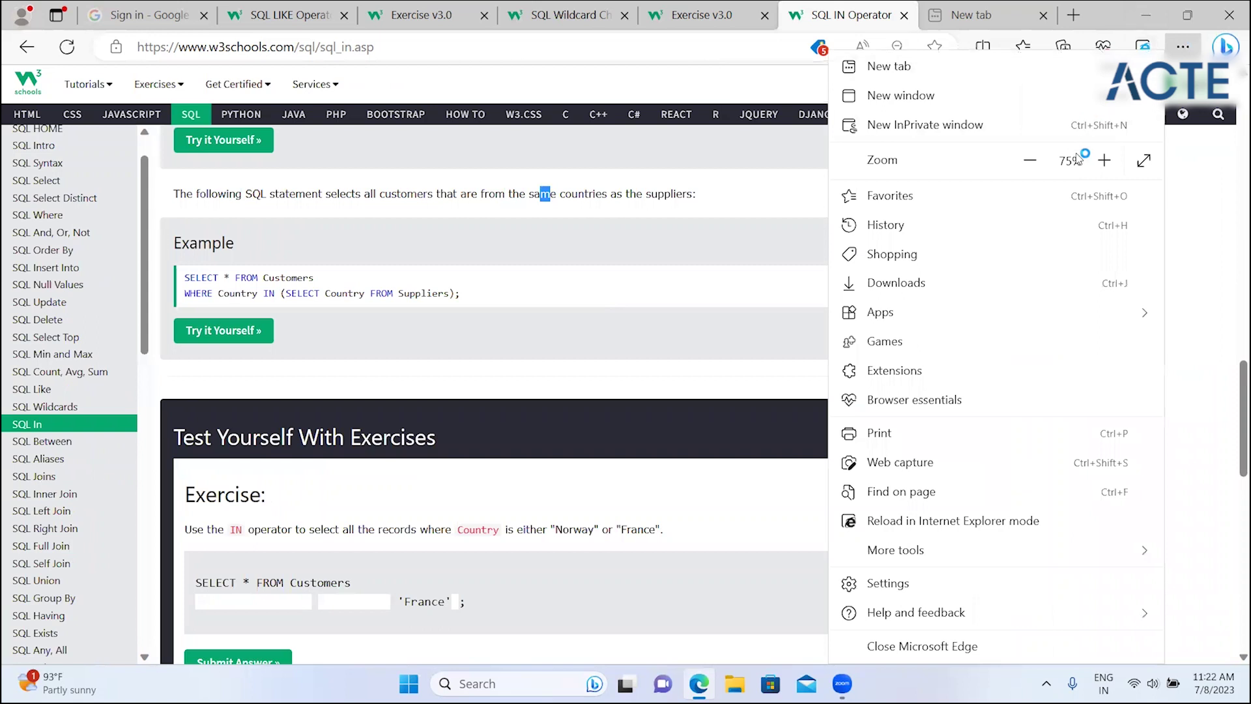
triple_click(1103, 161)
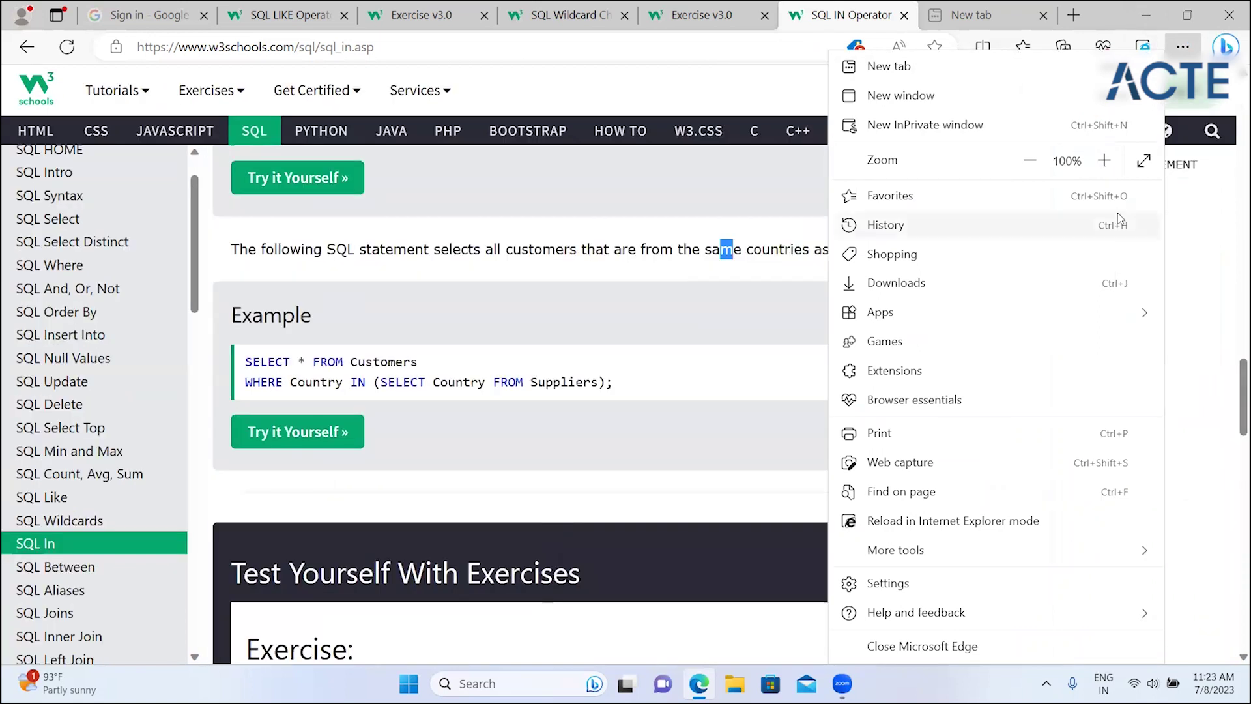
click(514, 398)
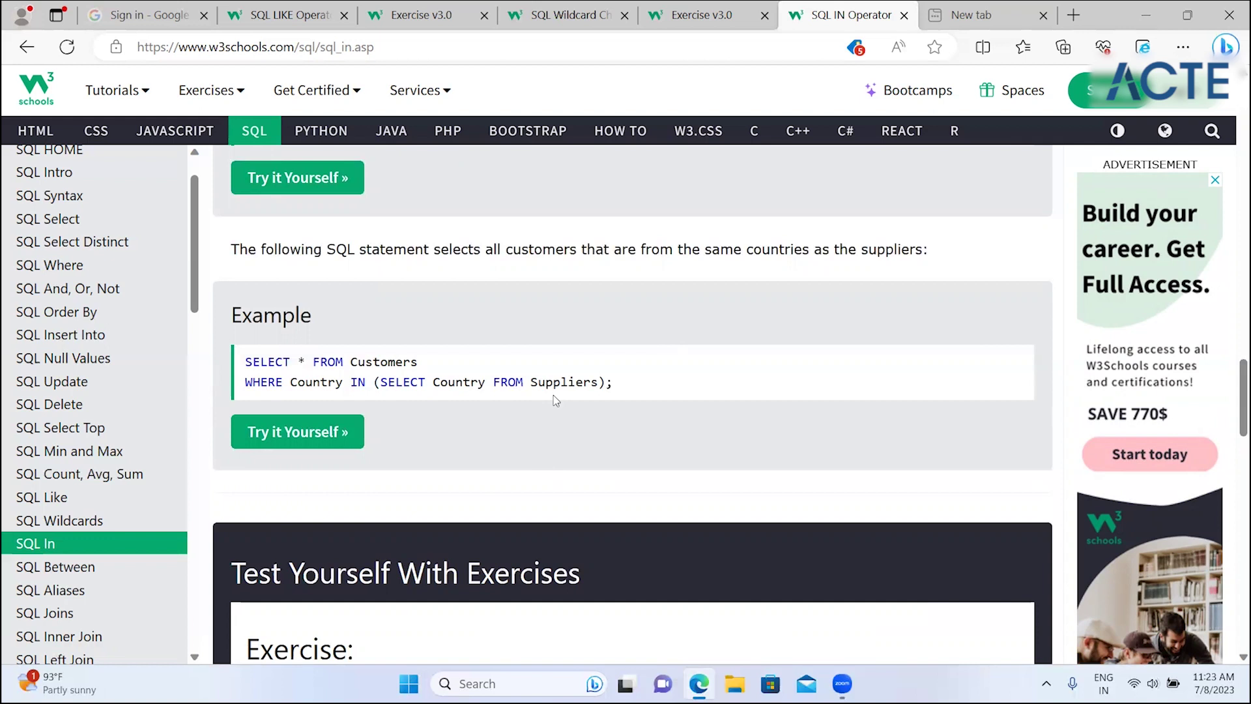
- Highlight the (SELECT Country FROM Suppliers) subquery and the outer query around it
drag(589, 371, 371, 388)
click(369, 384)
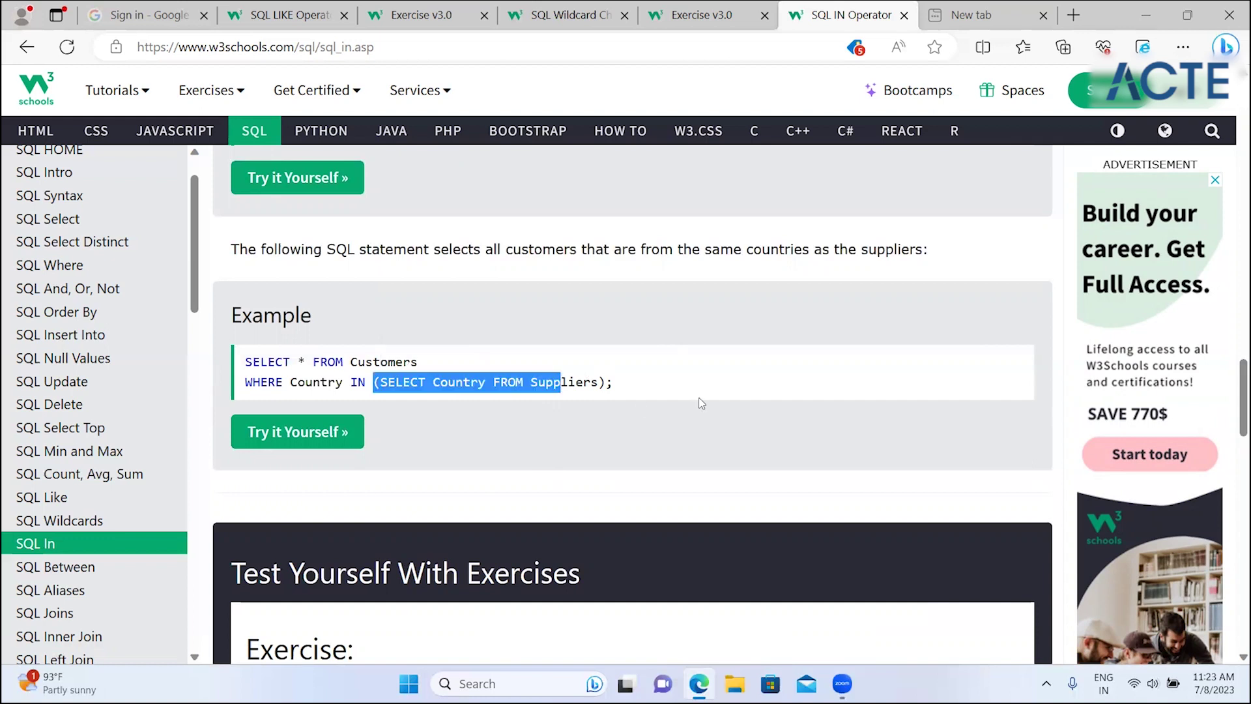
drag(372, 384, 629, 389)
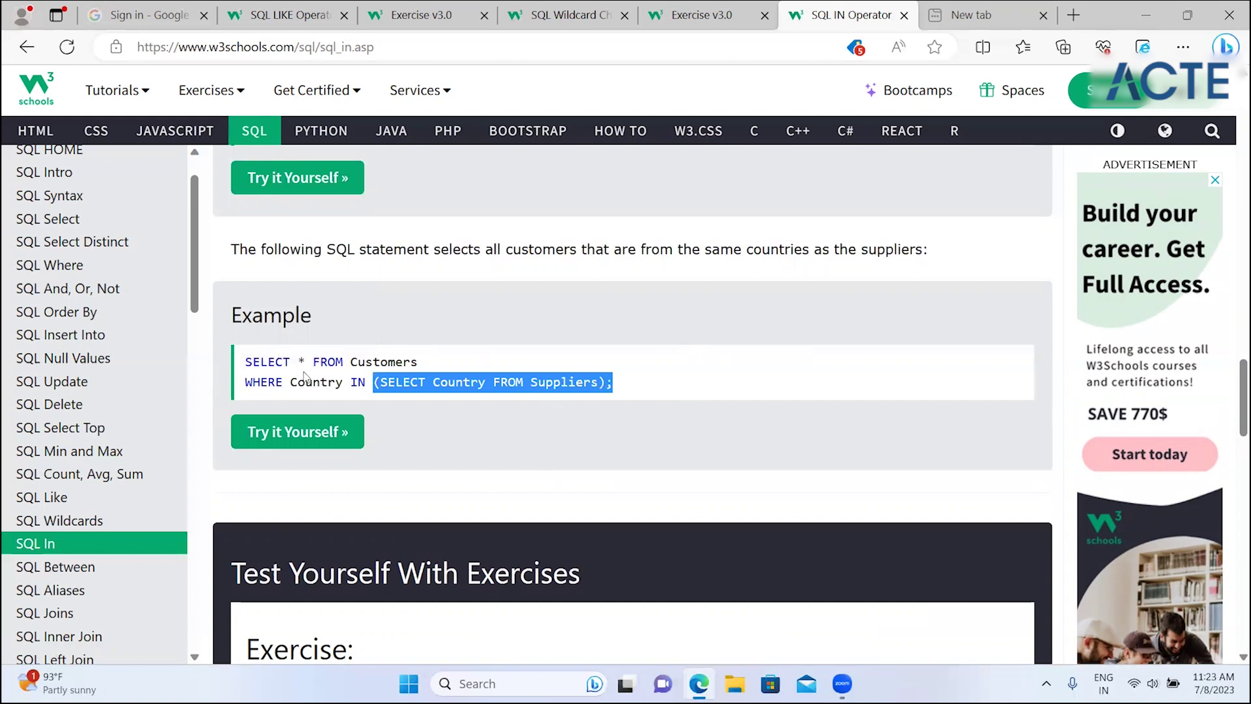
drag(260, 362, 369, 394)
click(450, 485)
- Fill the IN exercise blanks with 'where country in' and ('Norway'
scroll(452, 487, down, 3)
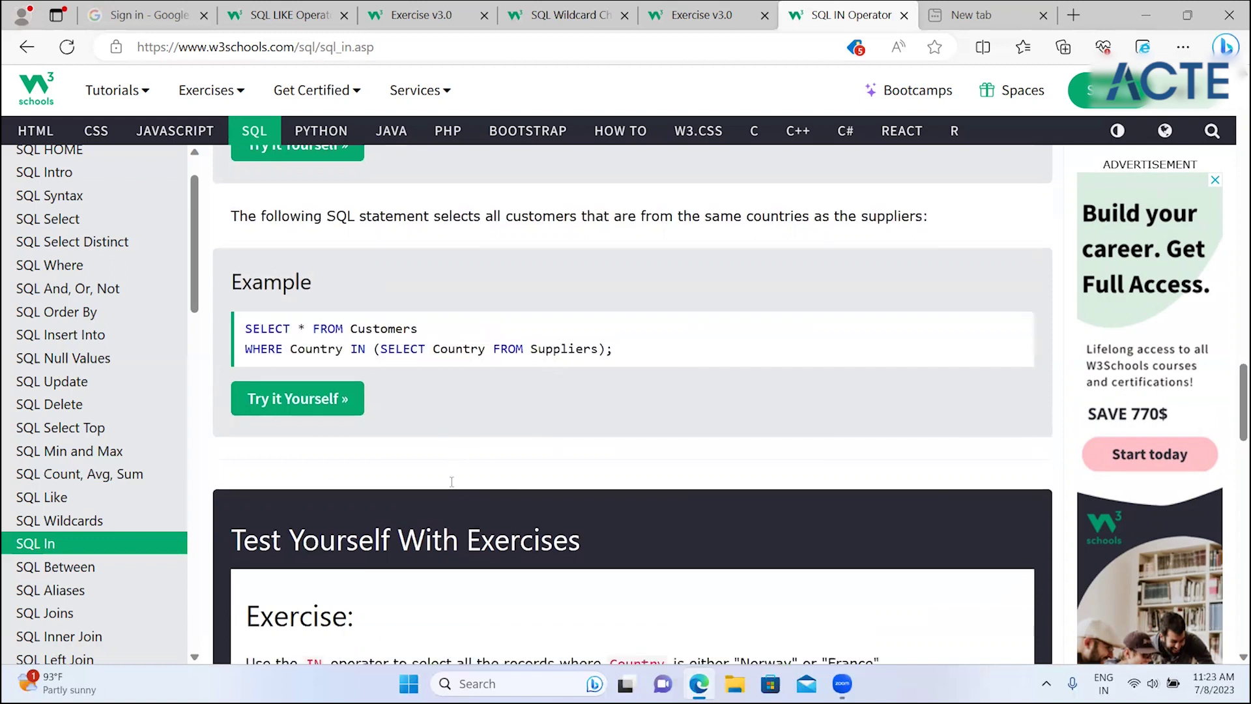
scroll(452, 487, down, 2)
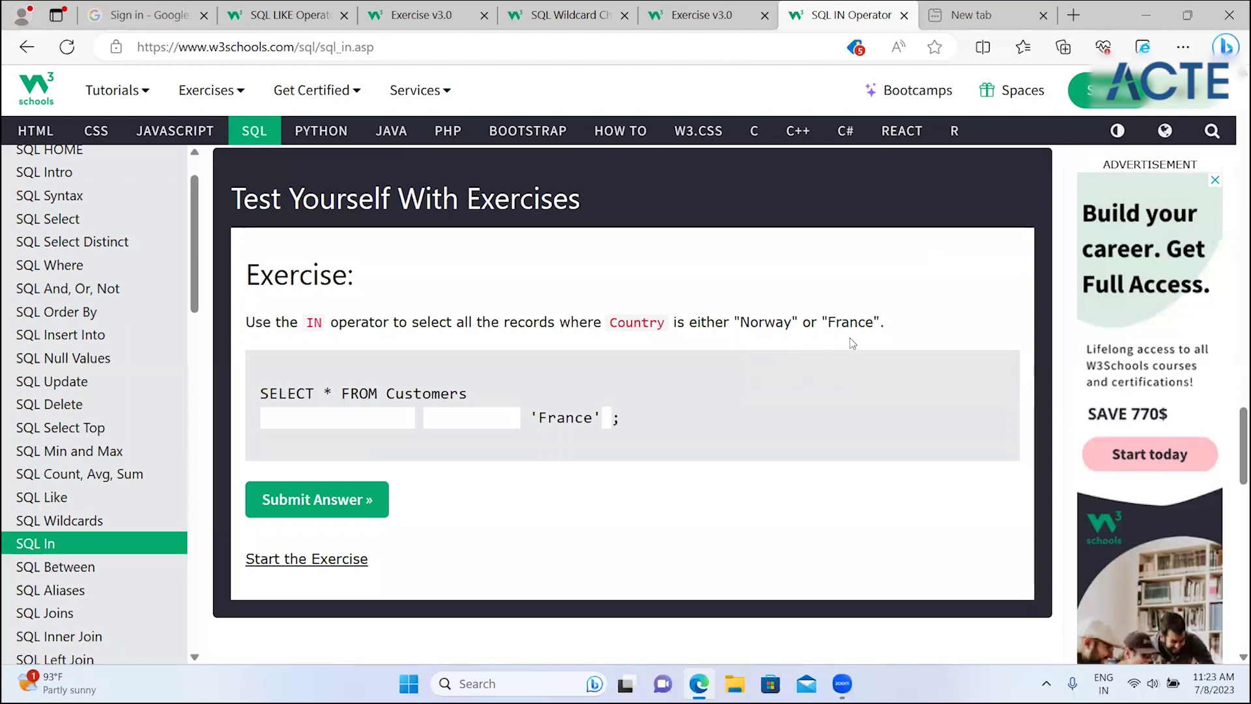
click(361, 417)
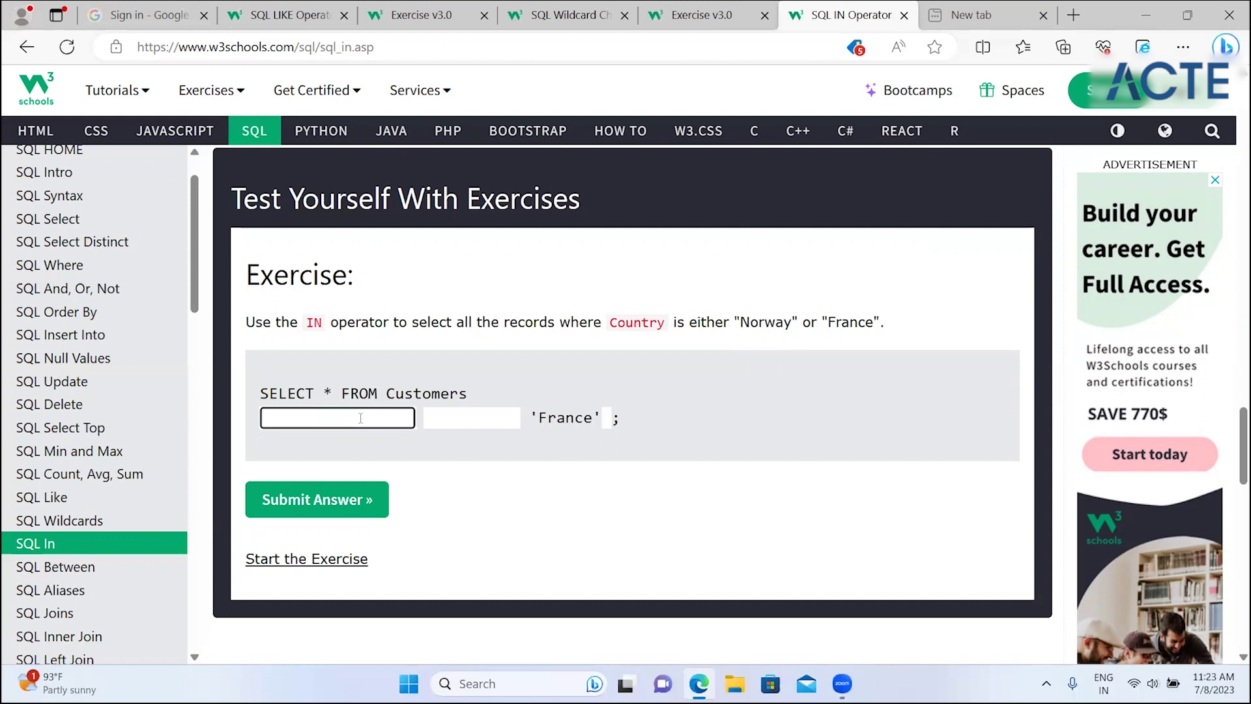
text(where)
text( country )
text(in)
click(431, 414)
text(()
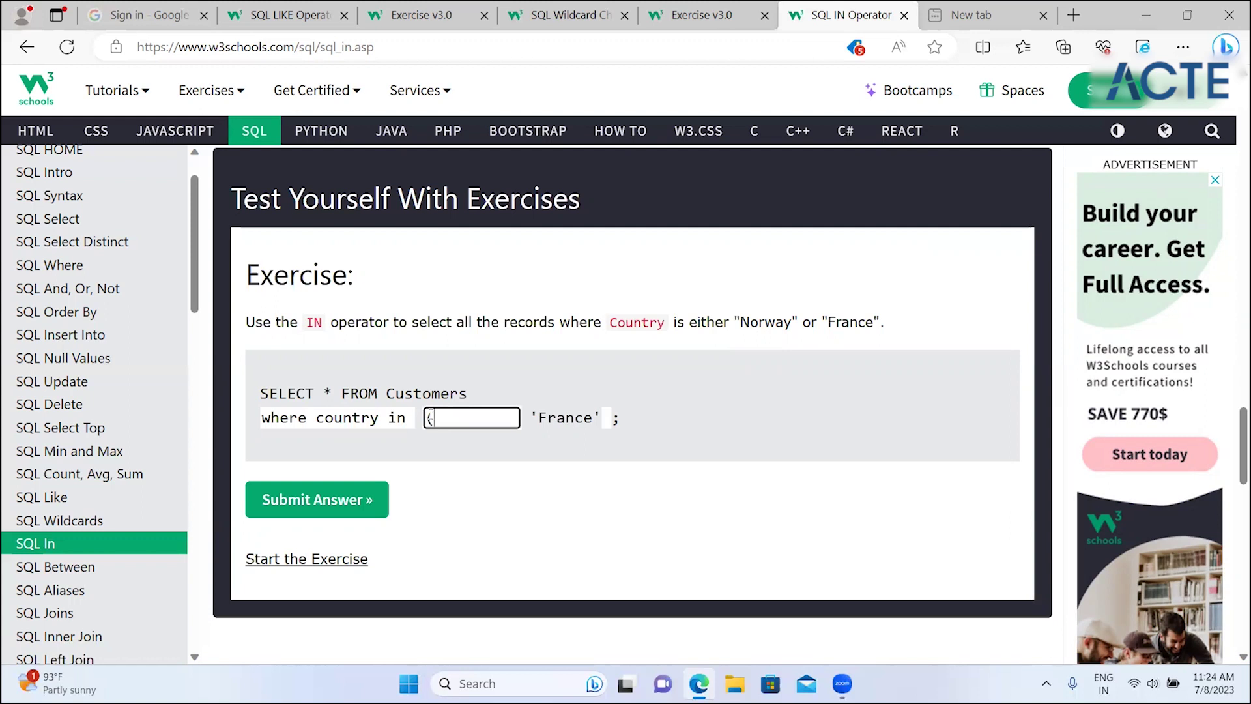
text('Norway)
text(')
- Complete the value list as ('Norway', 'France') and submit the answer
drag(1232, 432, 1232, 337)
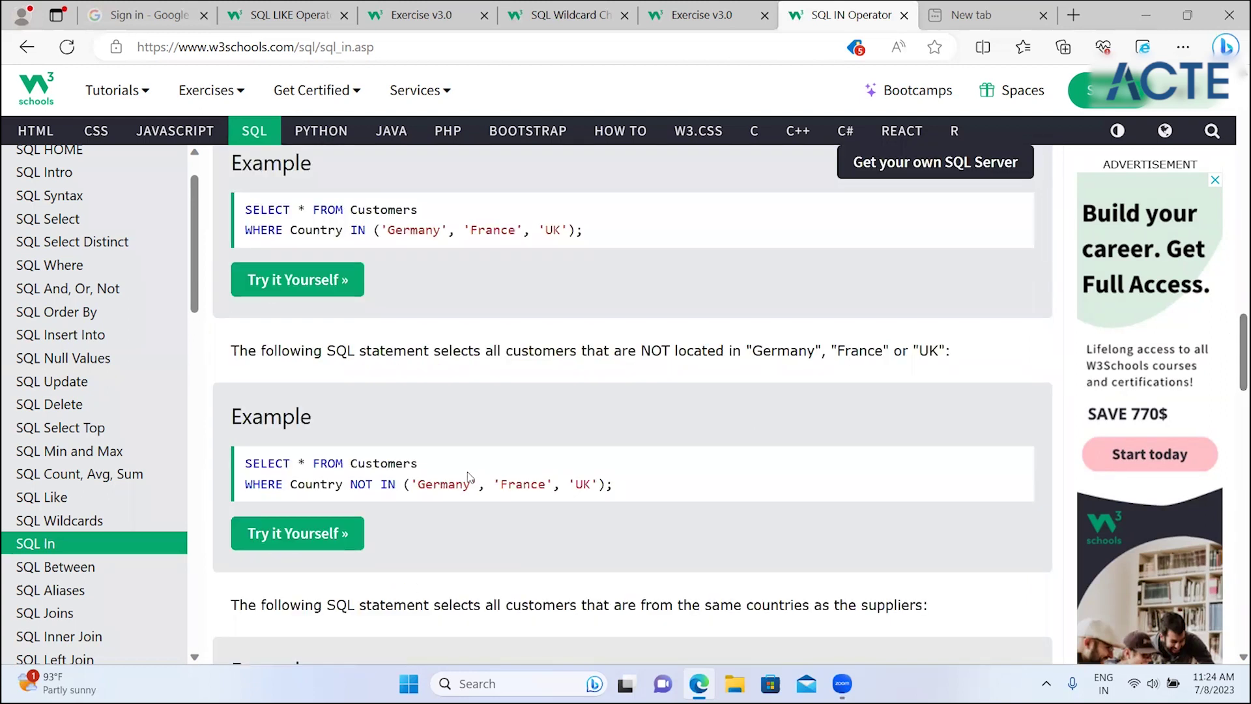
drag(404, 485, 614, 484)
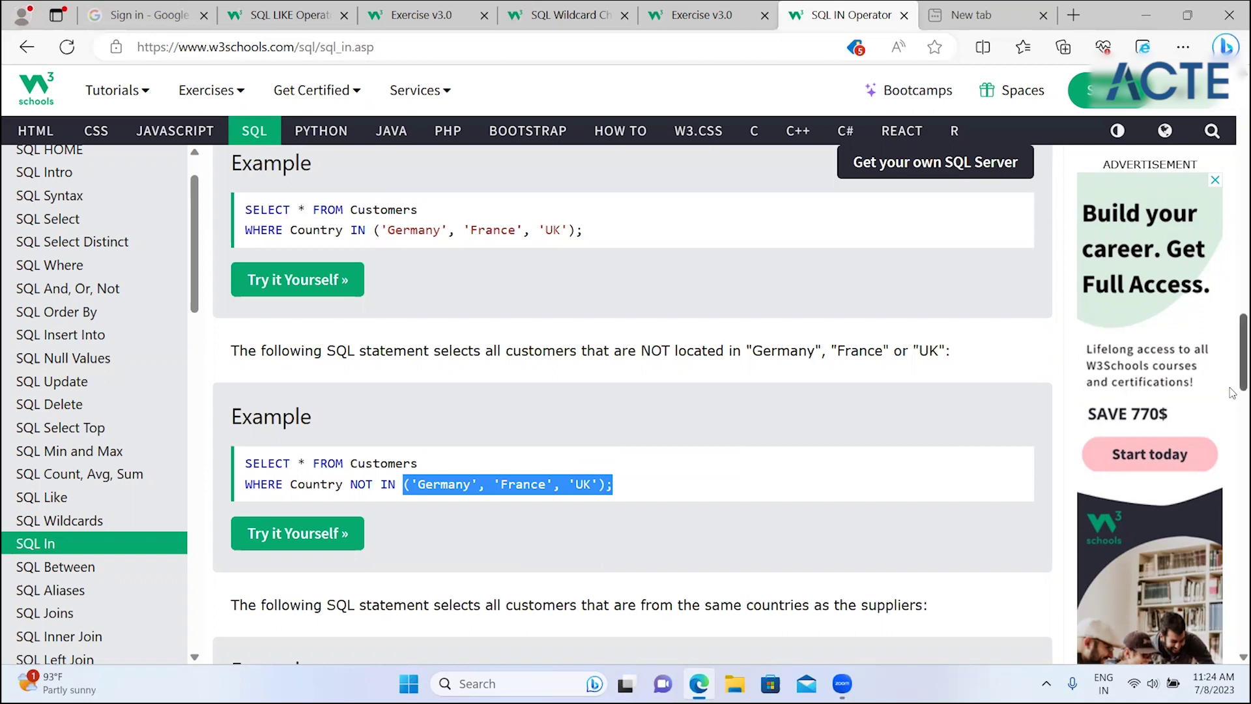
scroll(1232, 422, down, 10)
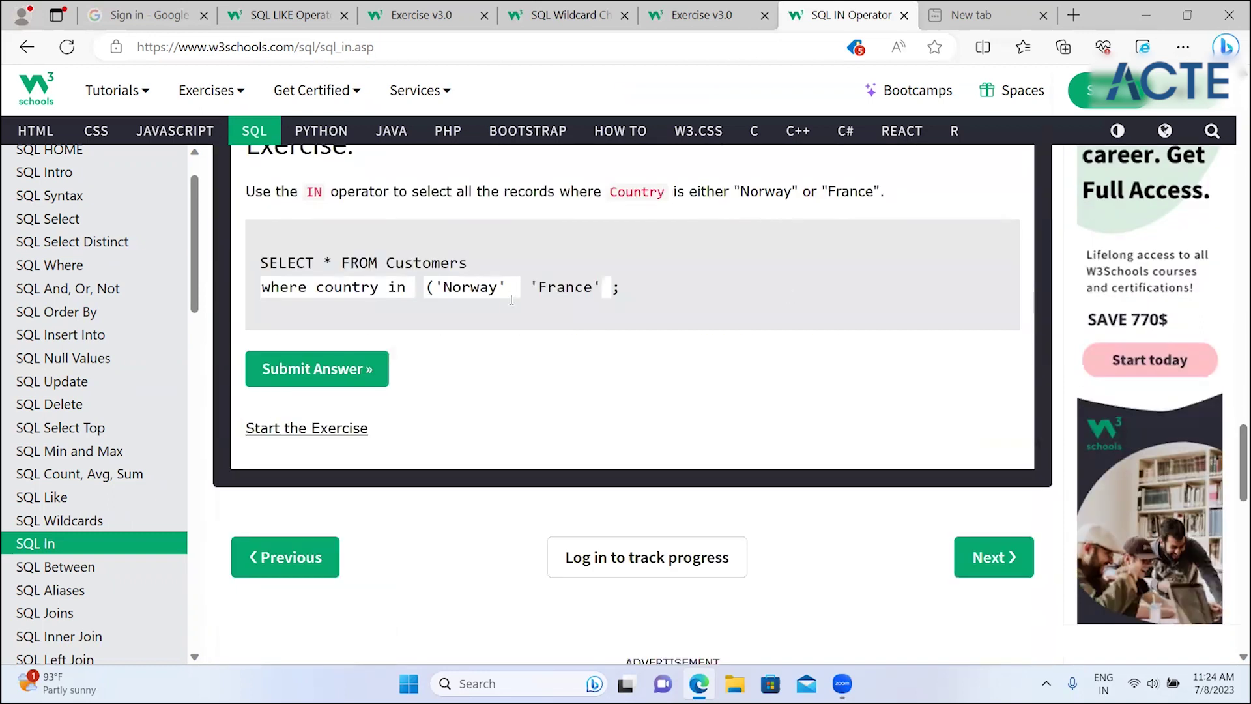
click(513, 291)
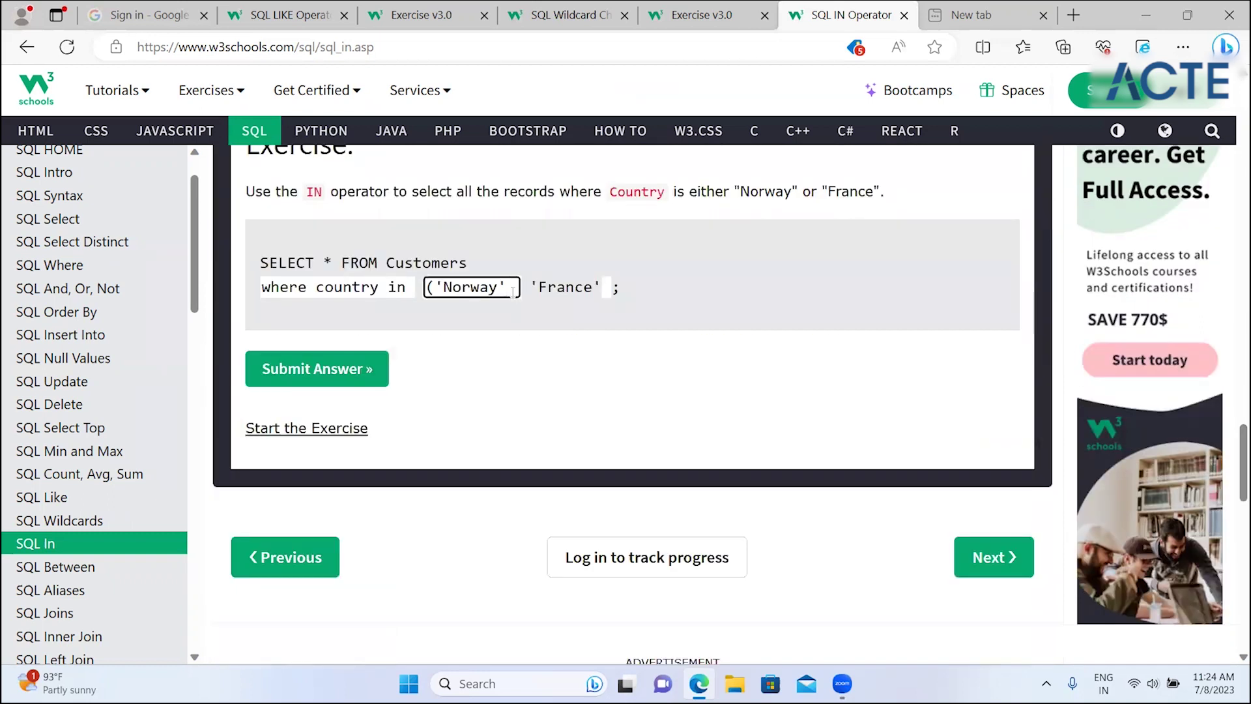
text())
key(BackSpace)
text(,)
click(606, 287)
text())
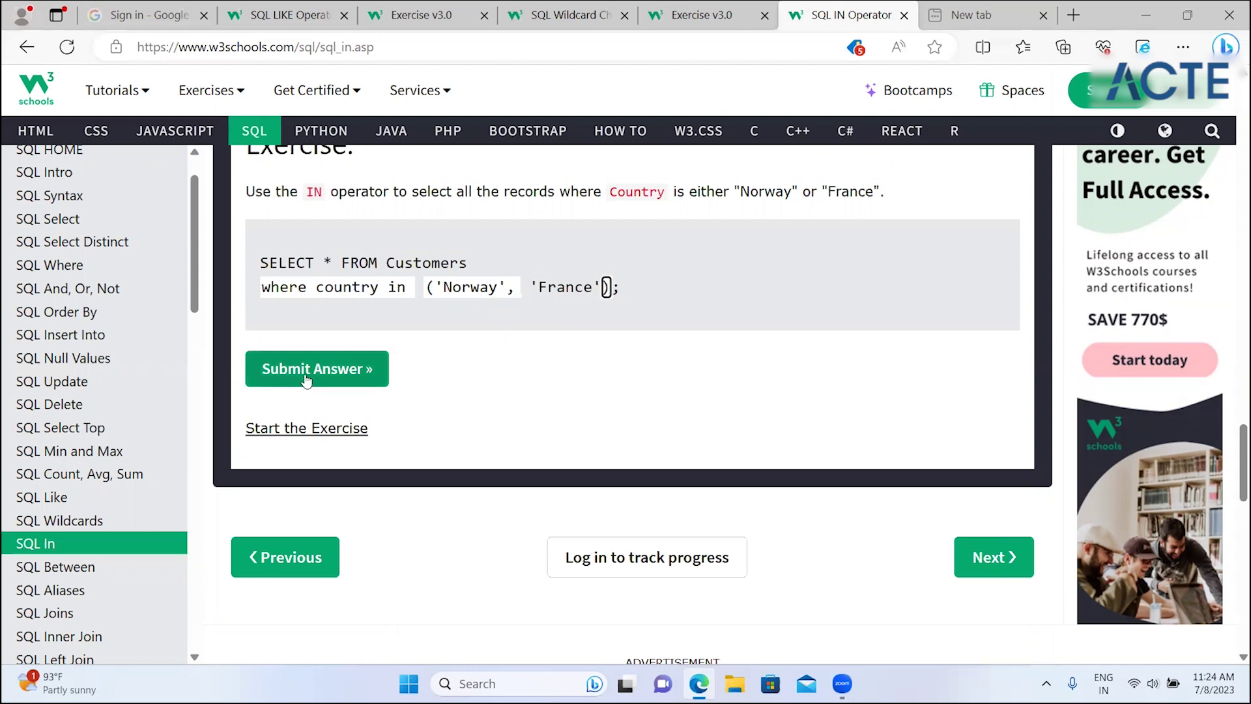
click(306, 369)
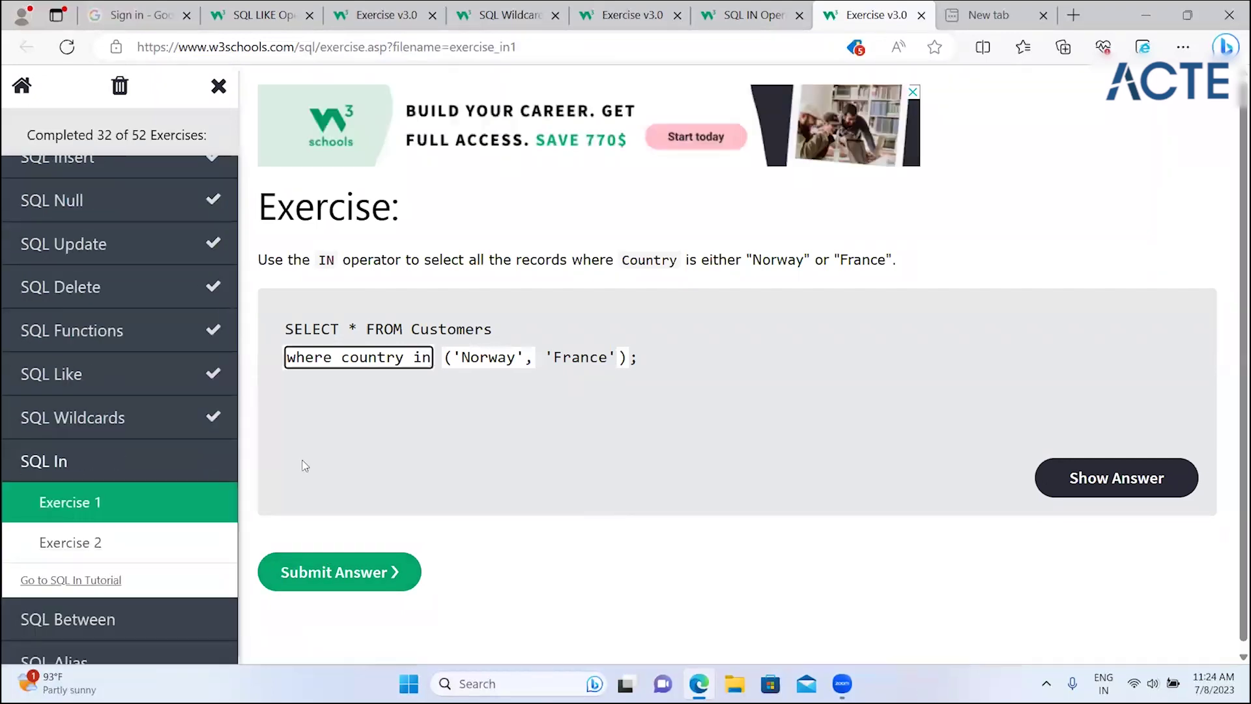
- Submit SQL In exercise 1, answer exercise 2 with 'where country not in', then reopen the SQL IN lesson
click(319, 567)
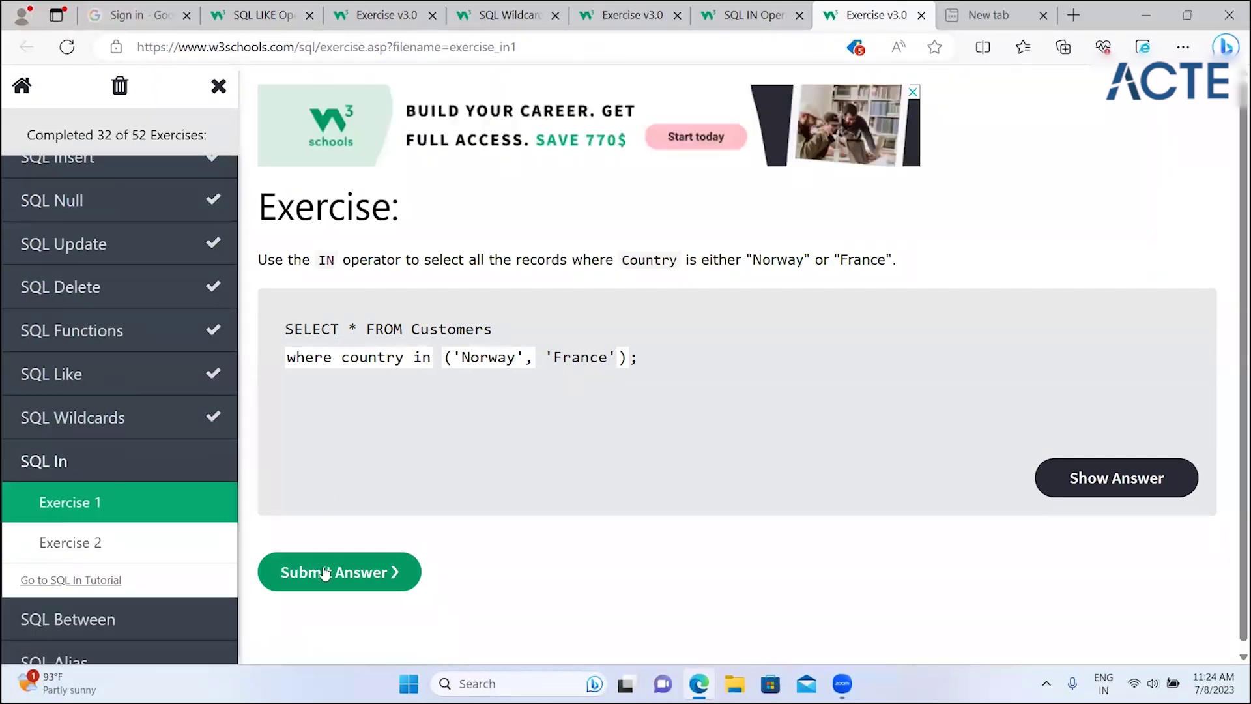
click(81, 551)
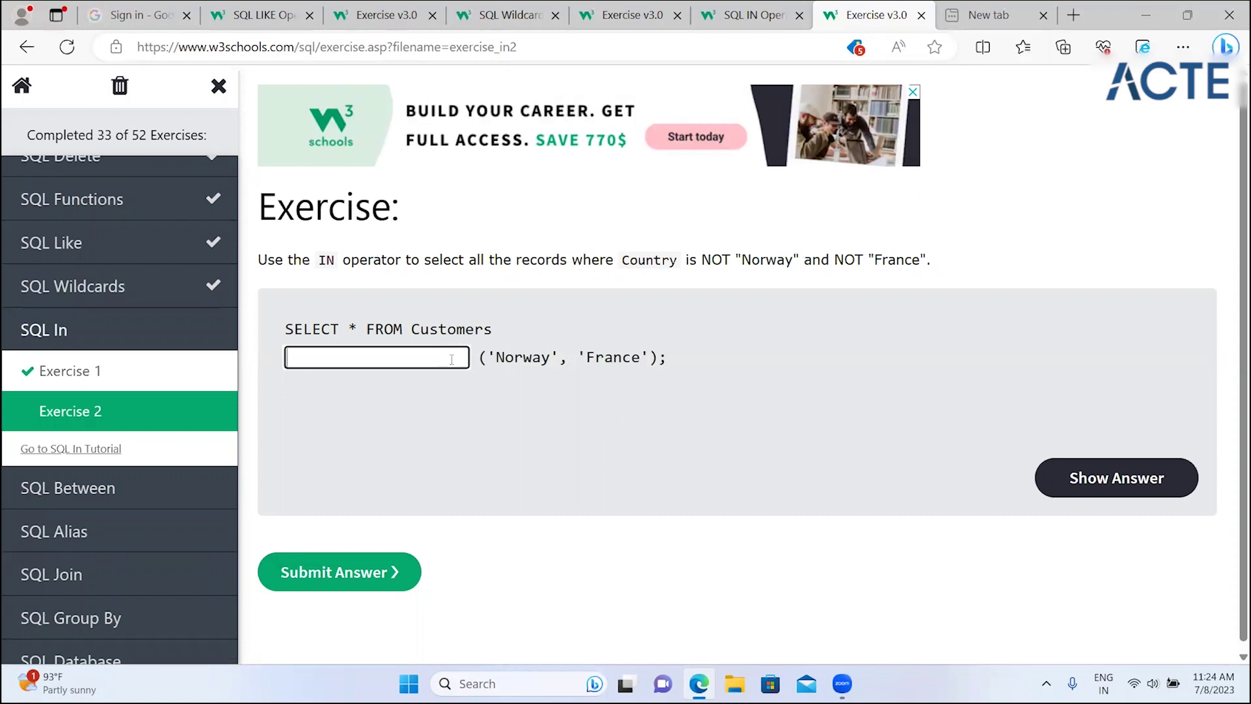
text(where)
text( country)
text( not in)
click(369, 586)
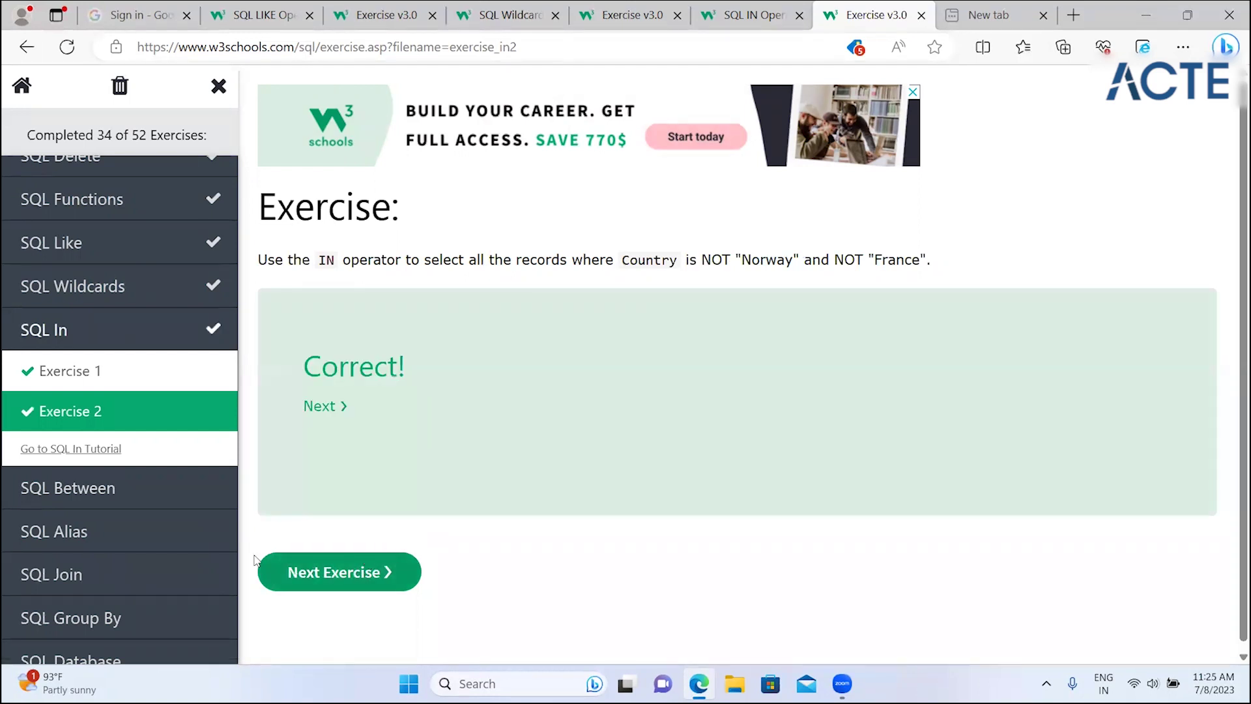
click(121, 449)
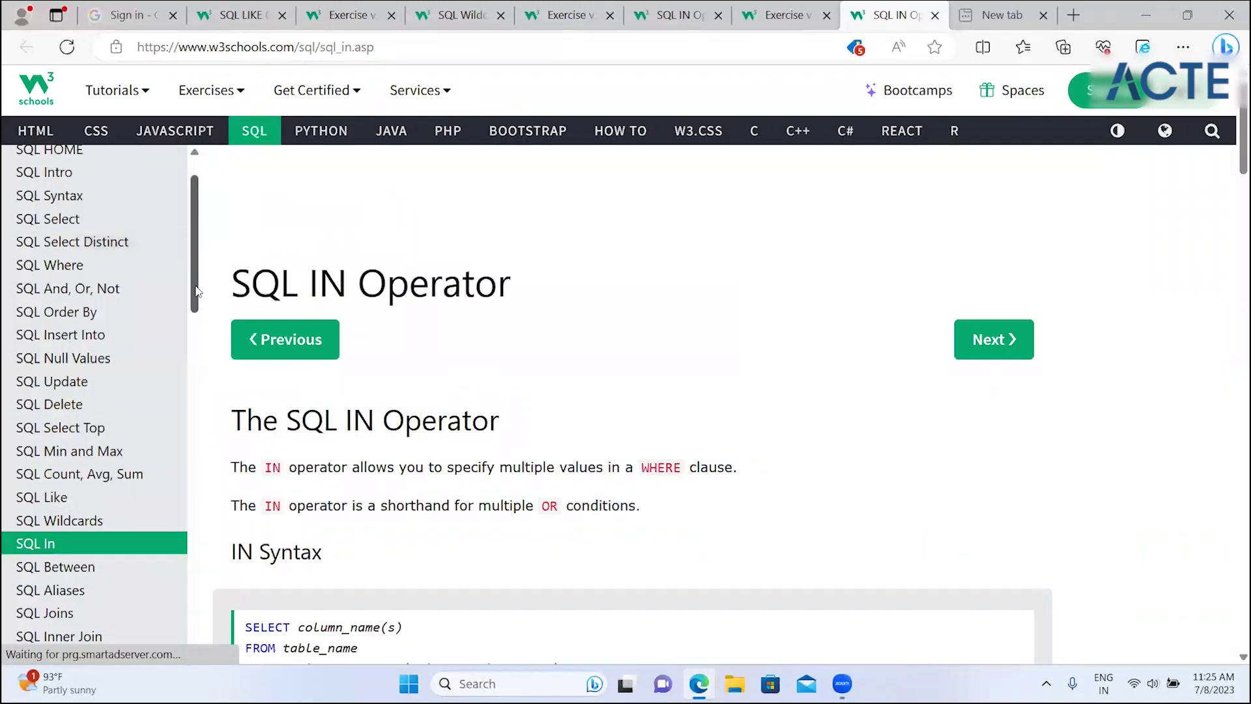
- Open the SQL Between lesson and highlight its inclusive-range description and the BETWEEN keywords
scroll(83, 319, down, 4)
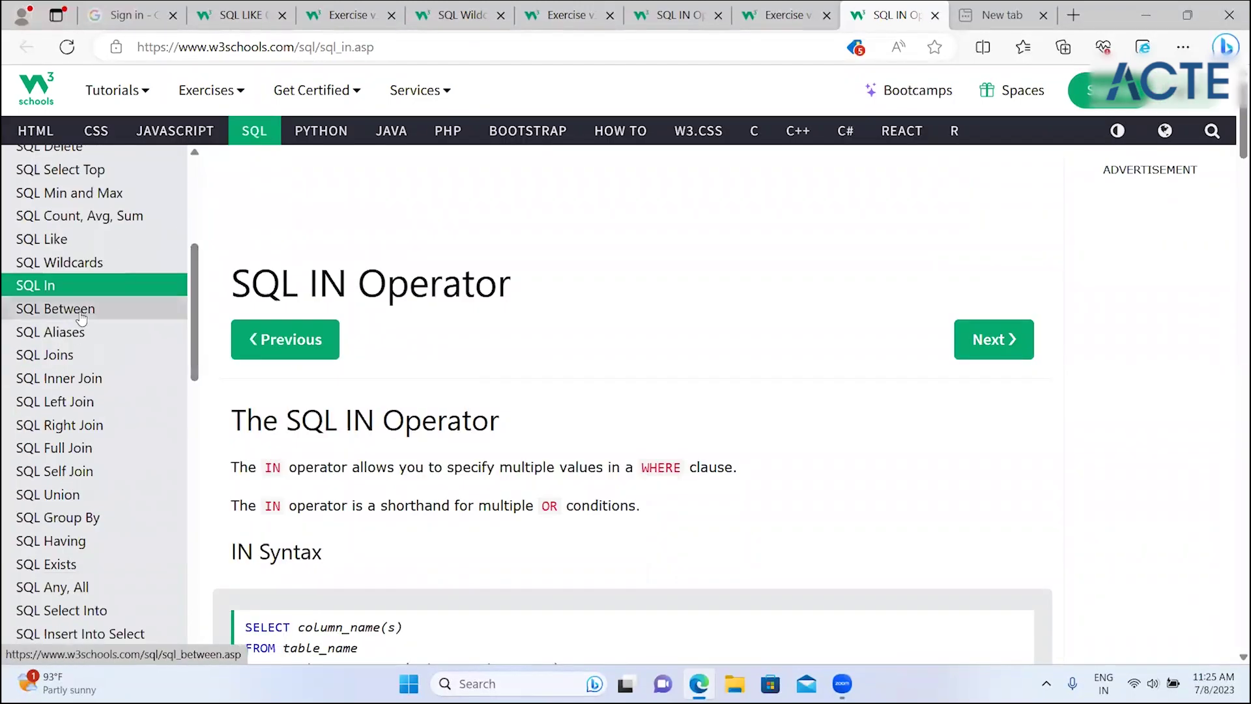
click(81, 318)
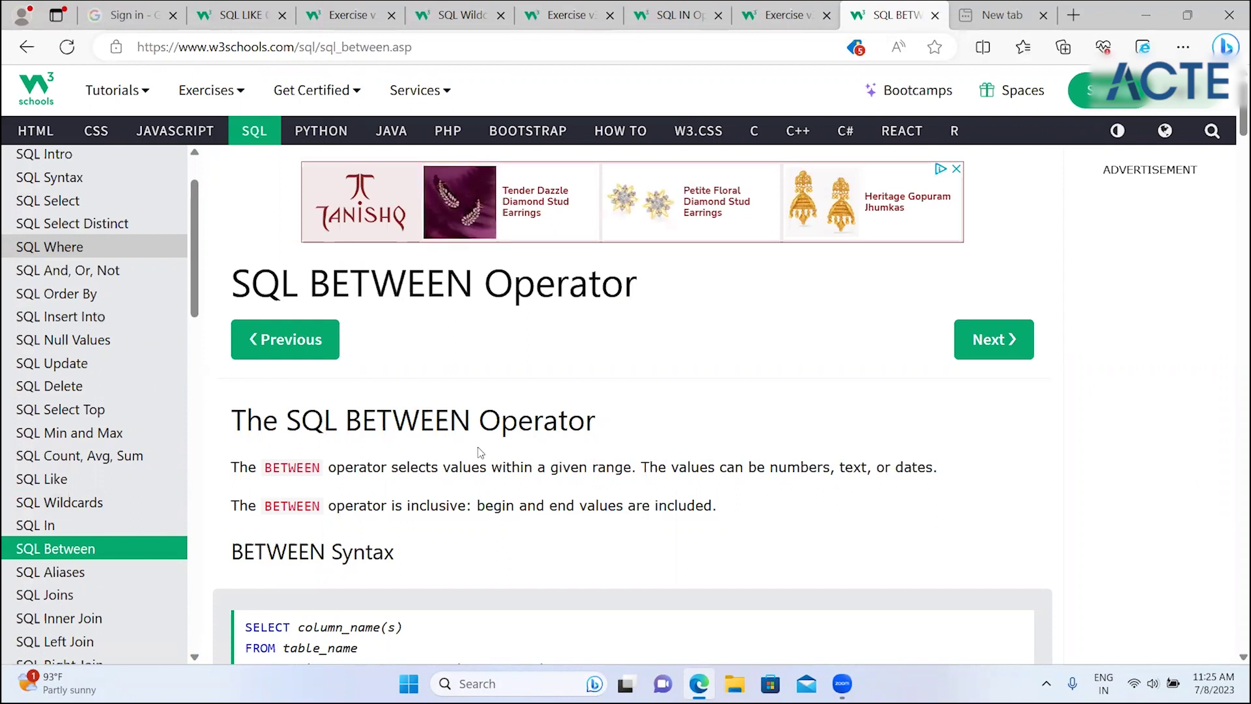
scroll(547, 469, down, 2)
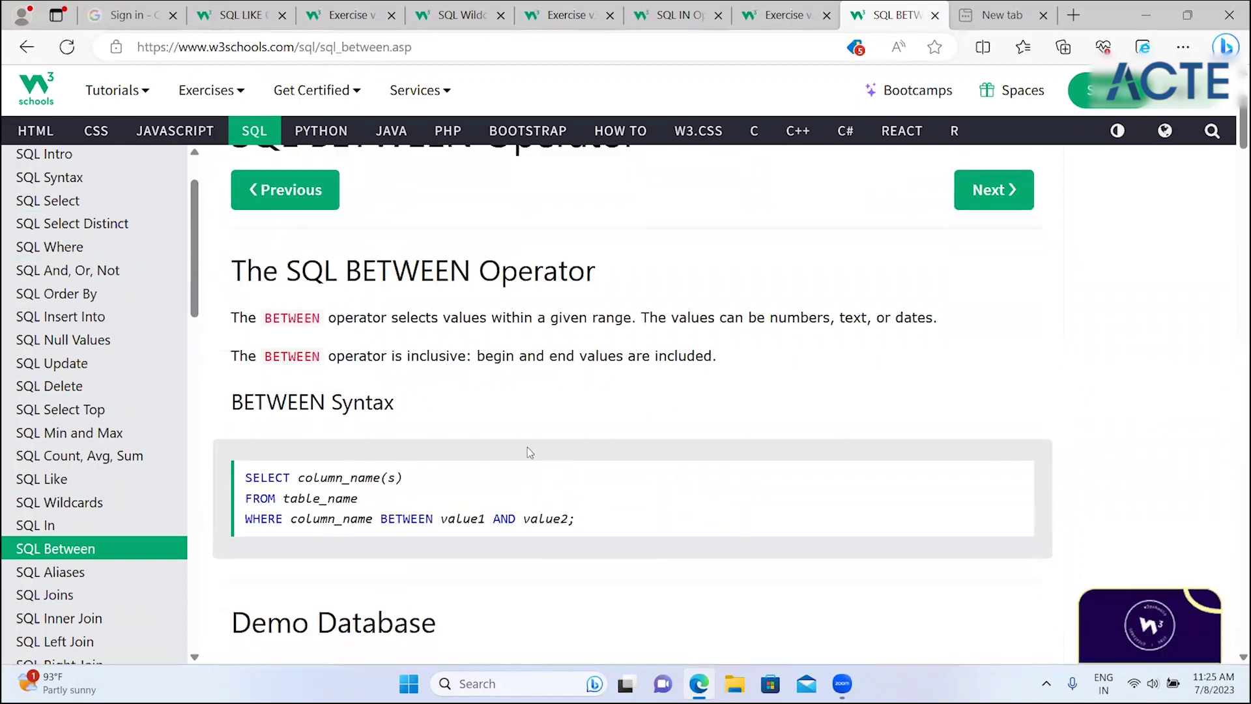
drag(281, 317, 525, 319)
click(632, 334)
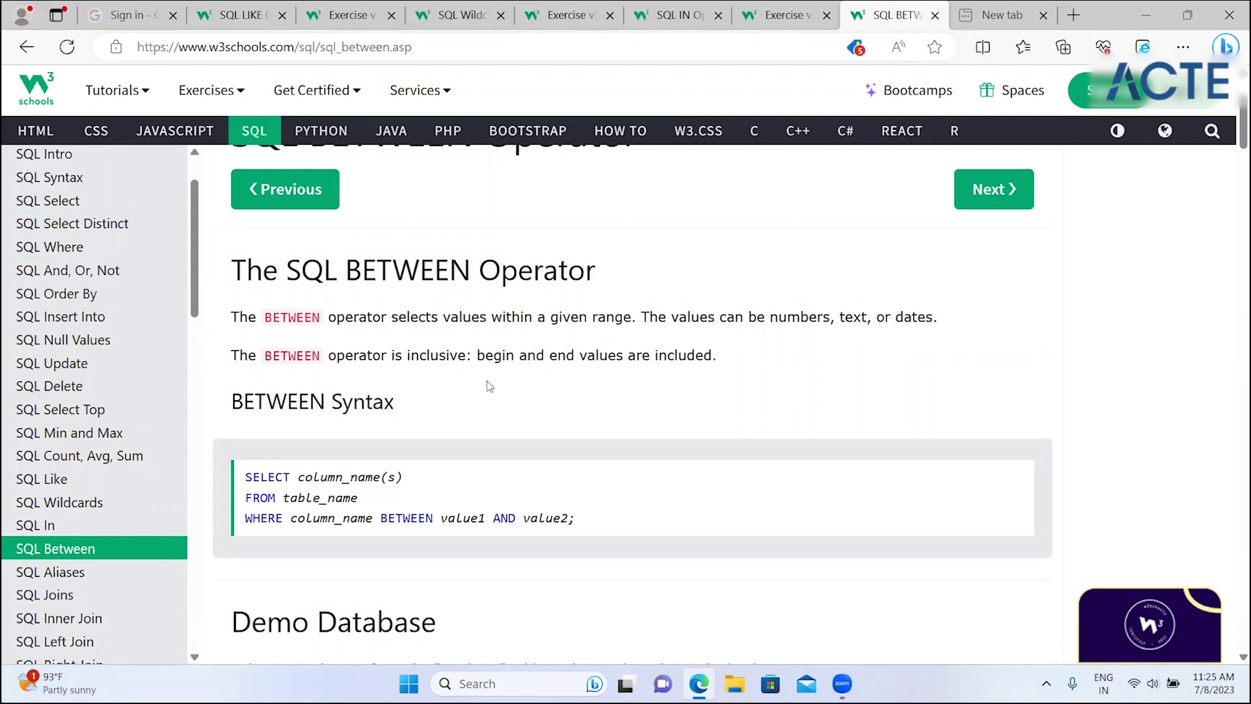
double_click(449, 356)
double_click(300, 352)
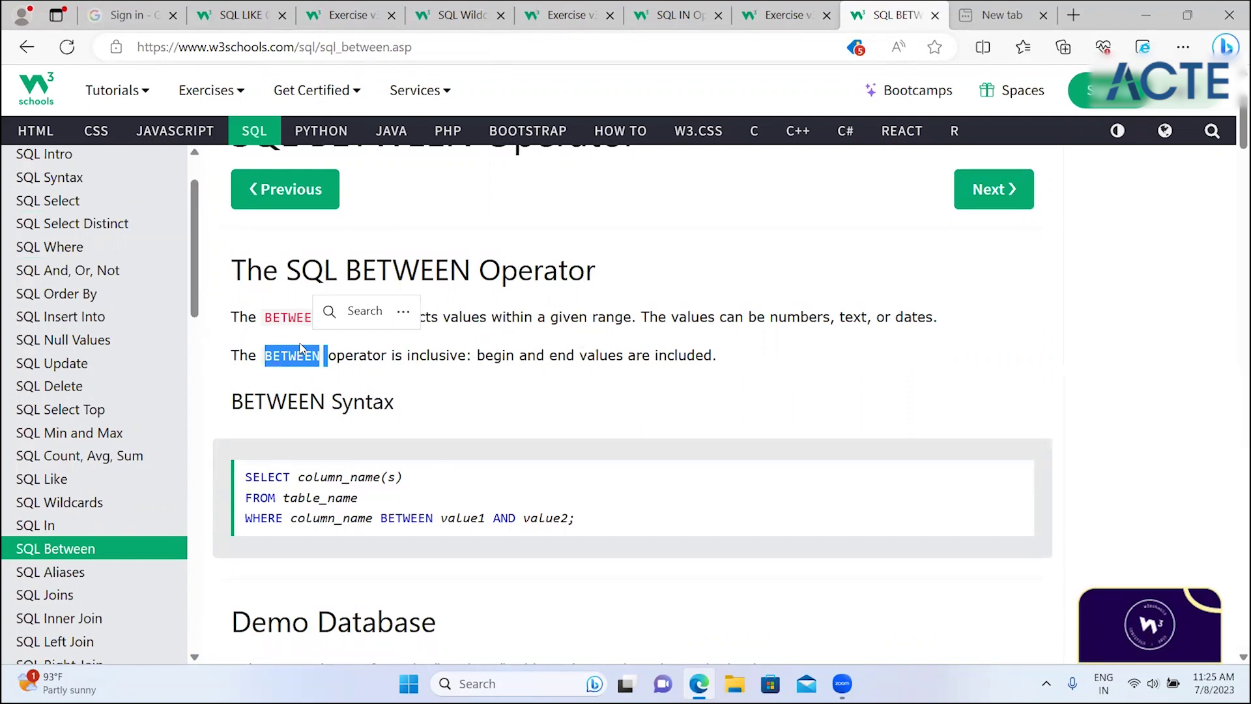
click(502, 418)
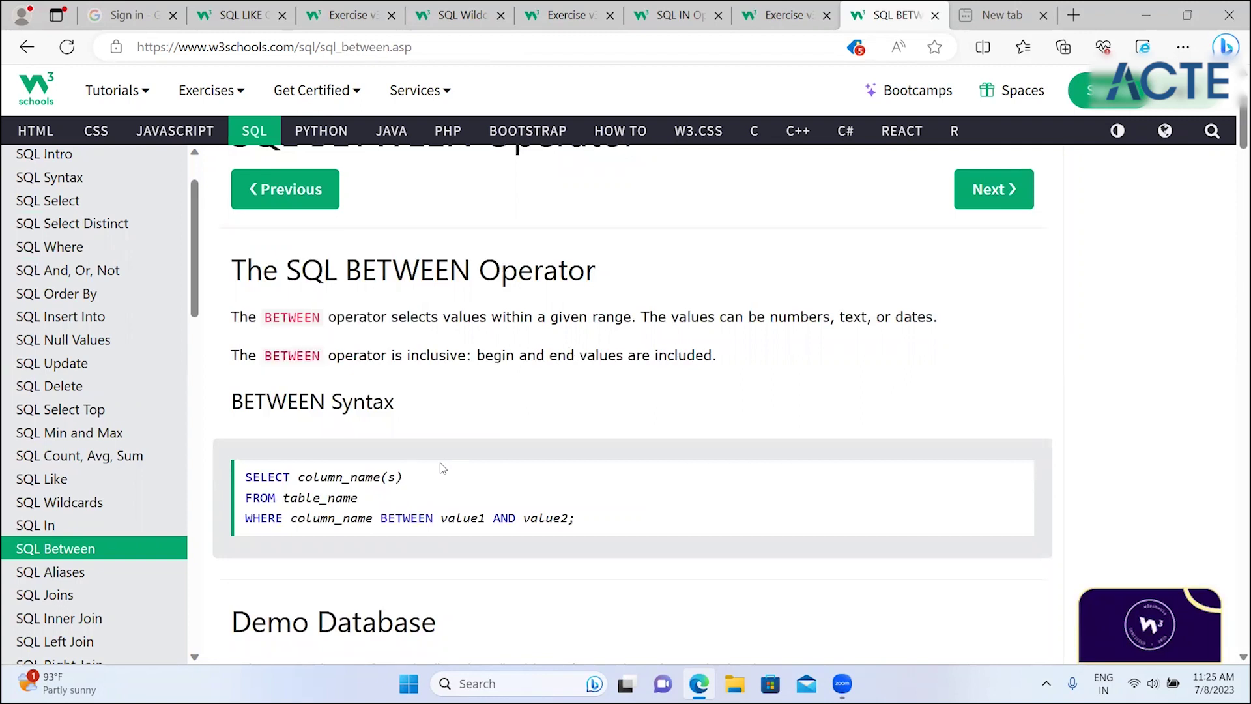
scroll(439, 462, down, 3)
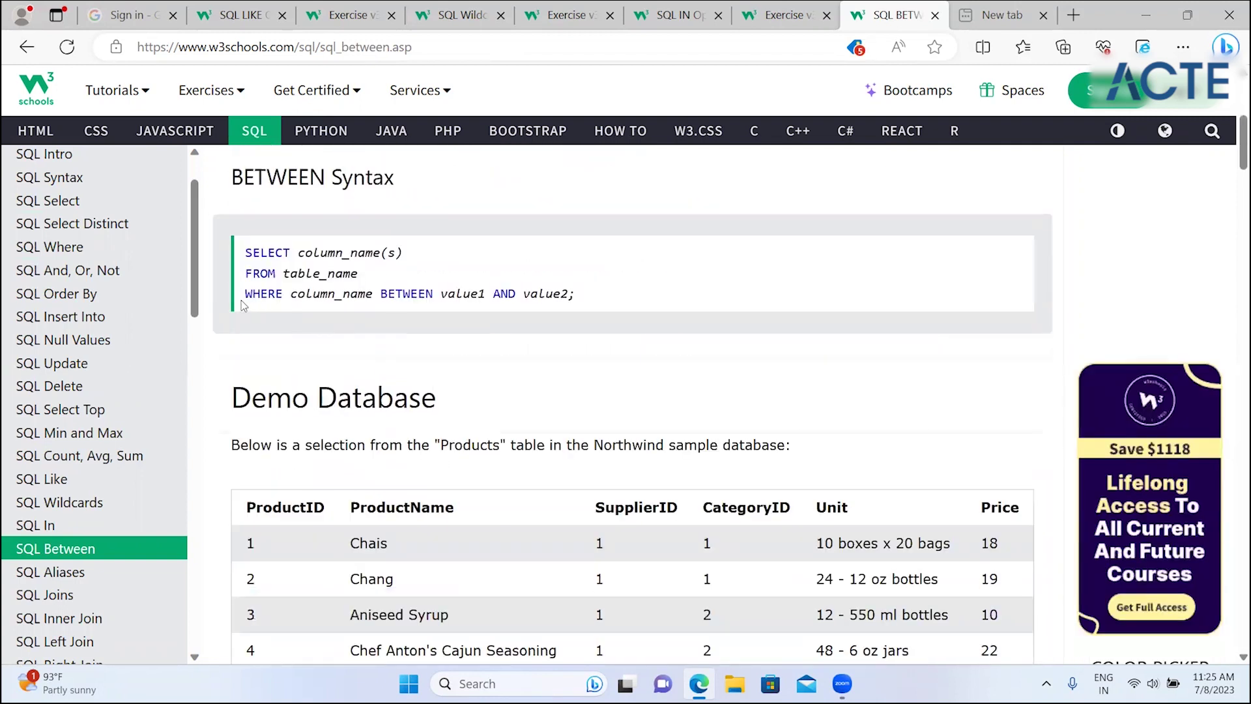
drag(243, 305, 651, 305)
double_click(484, 302)
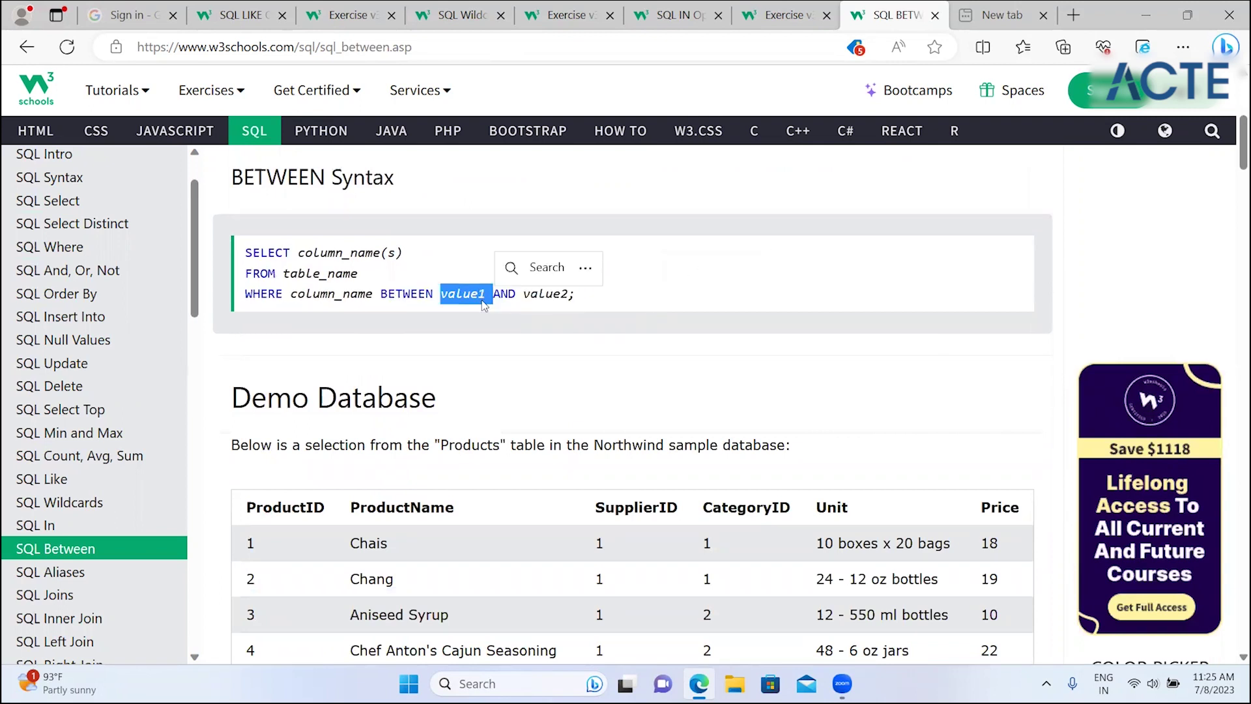
double_click(554, 295)
click(622, 405)
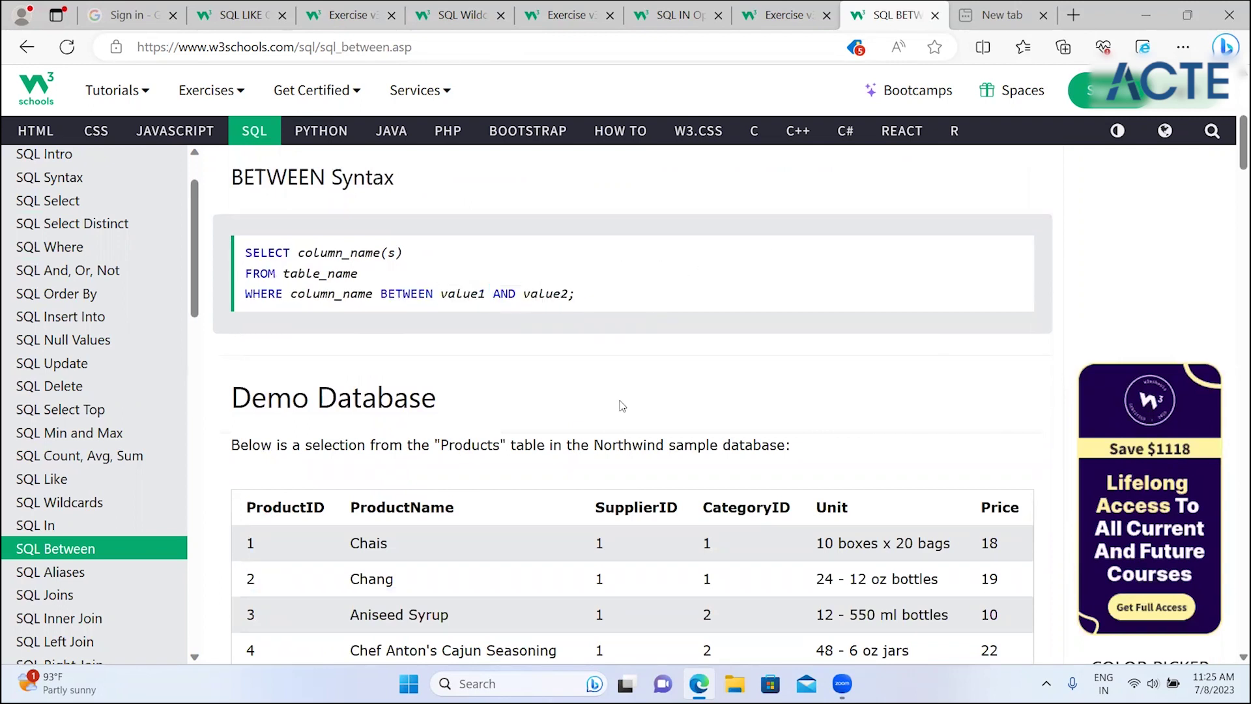
scroll(622, 406, down, 1)
scroll(622, 405, down, 1)
scroll(622, 406, up, 2)
drag(260, 254, 388, 254)
drag(298, 274, 359, 273)
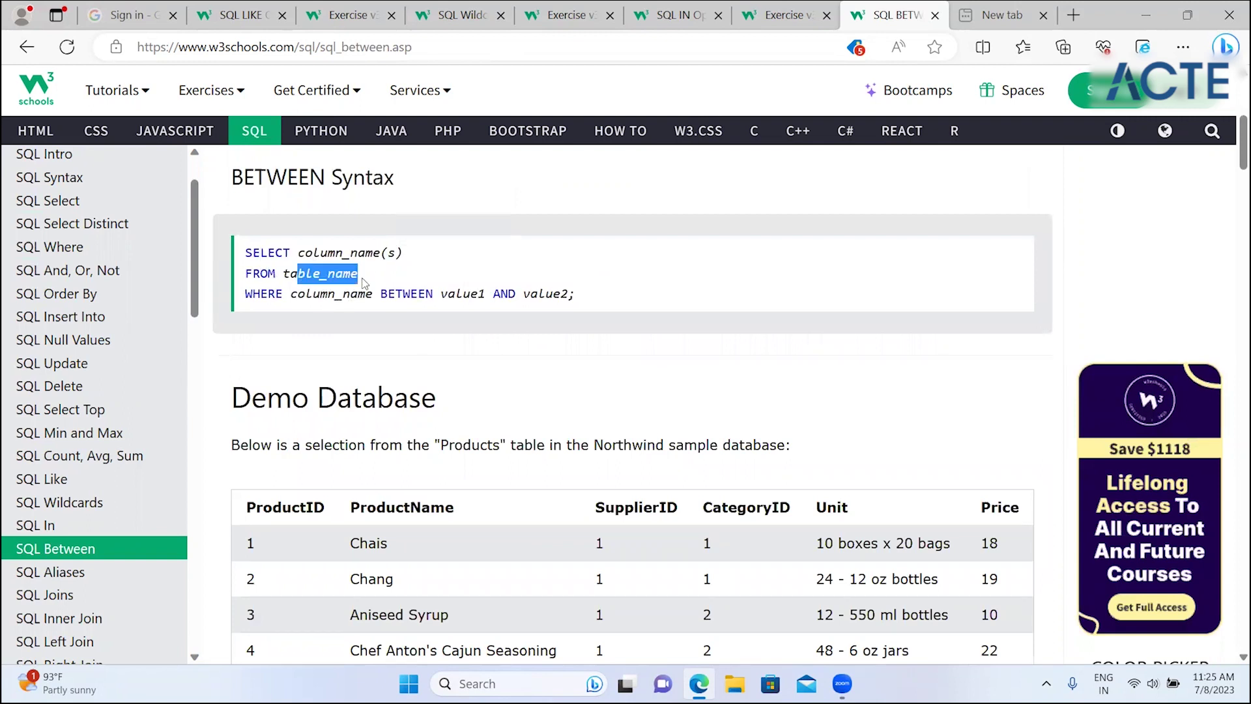
drag(245, 294, 580, 301)
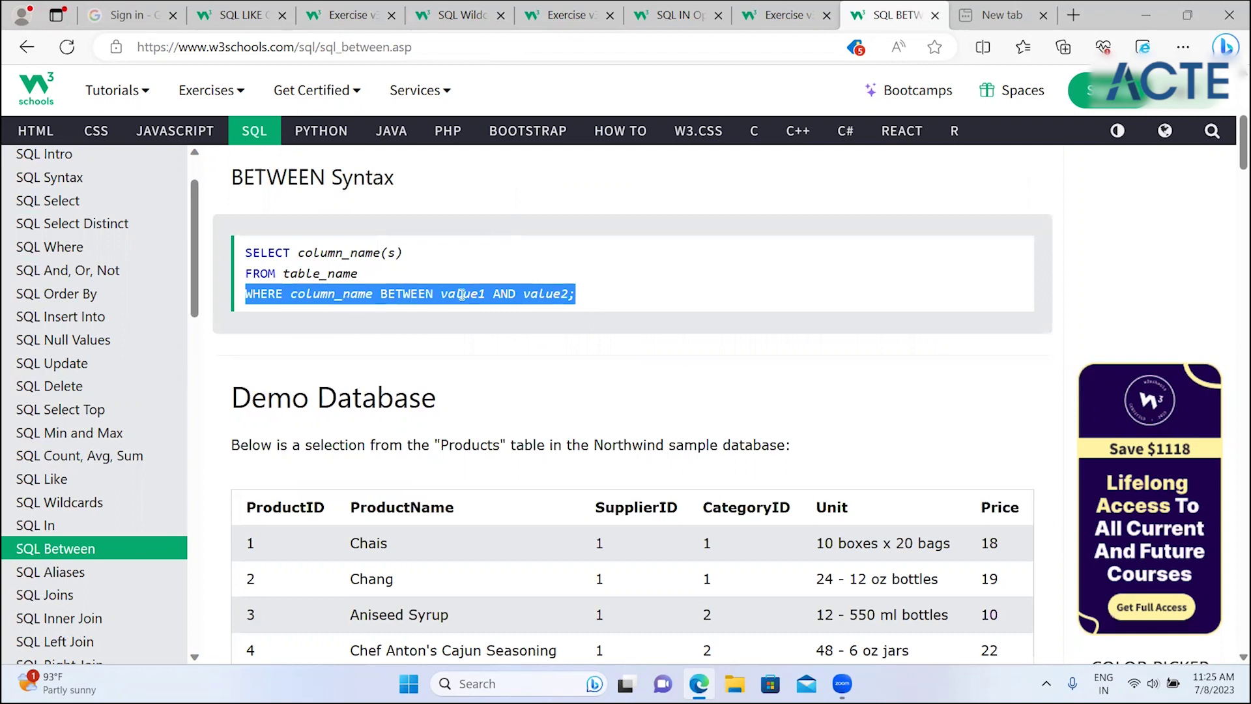
click(554, 499)
scroll(552, 499, down, 4)
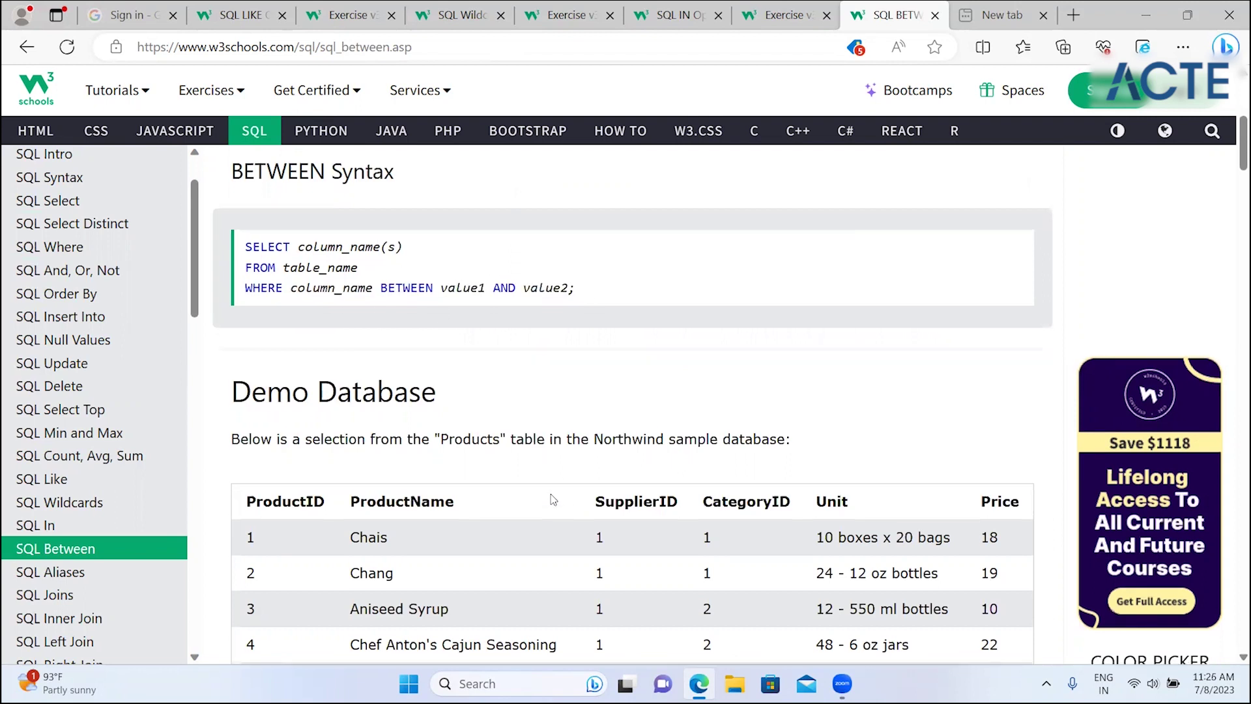
scroll(553, 499, down, 2)
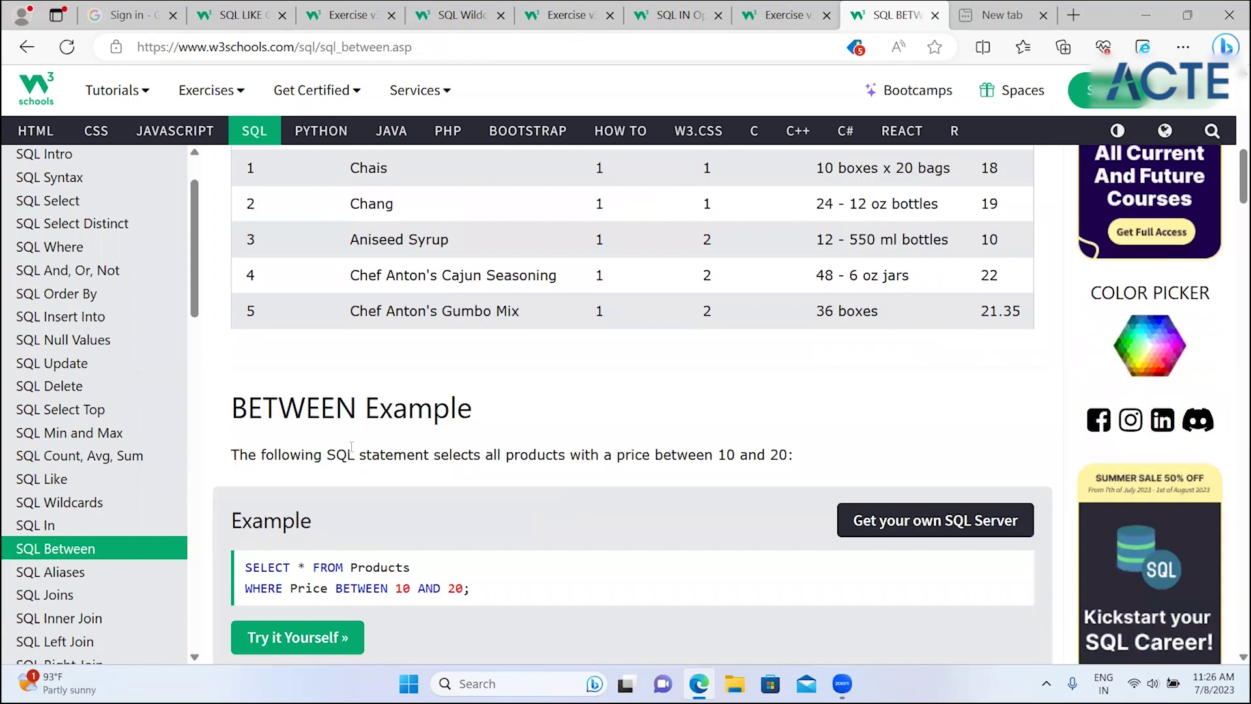
drag(507, 454, 778, 454)
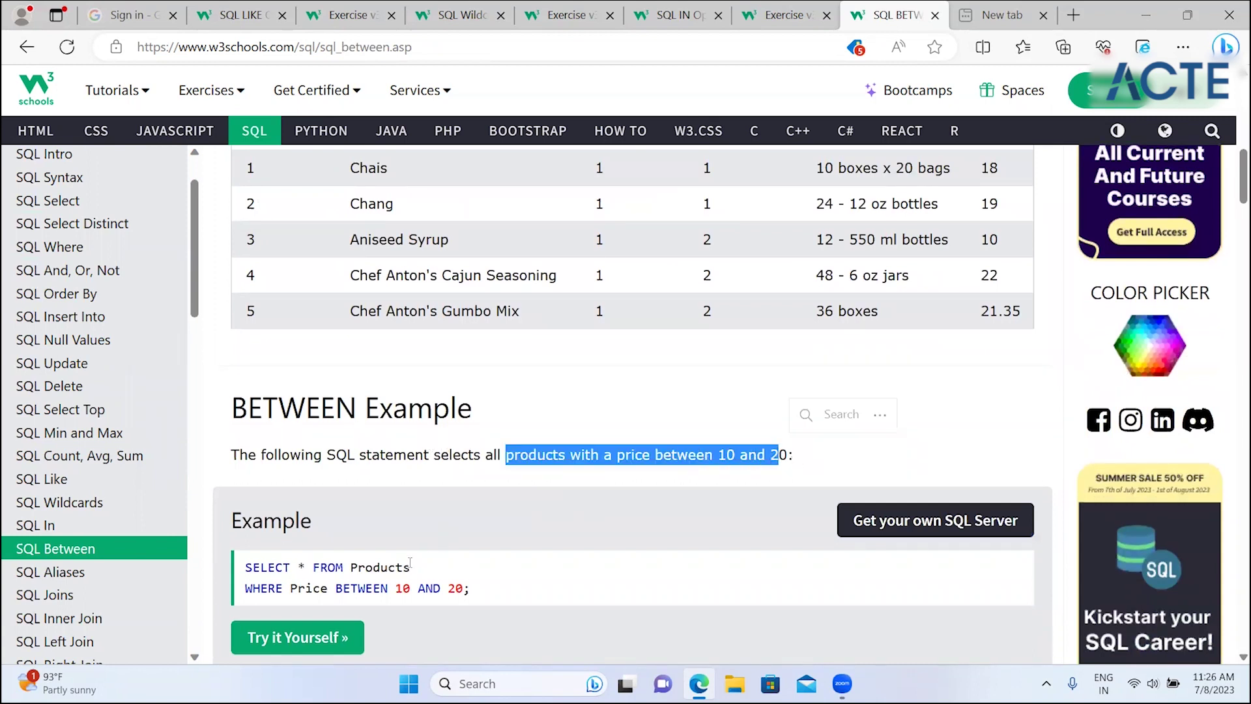
click(388, 588)
scroll(413, 592, down, 2)
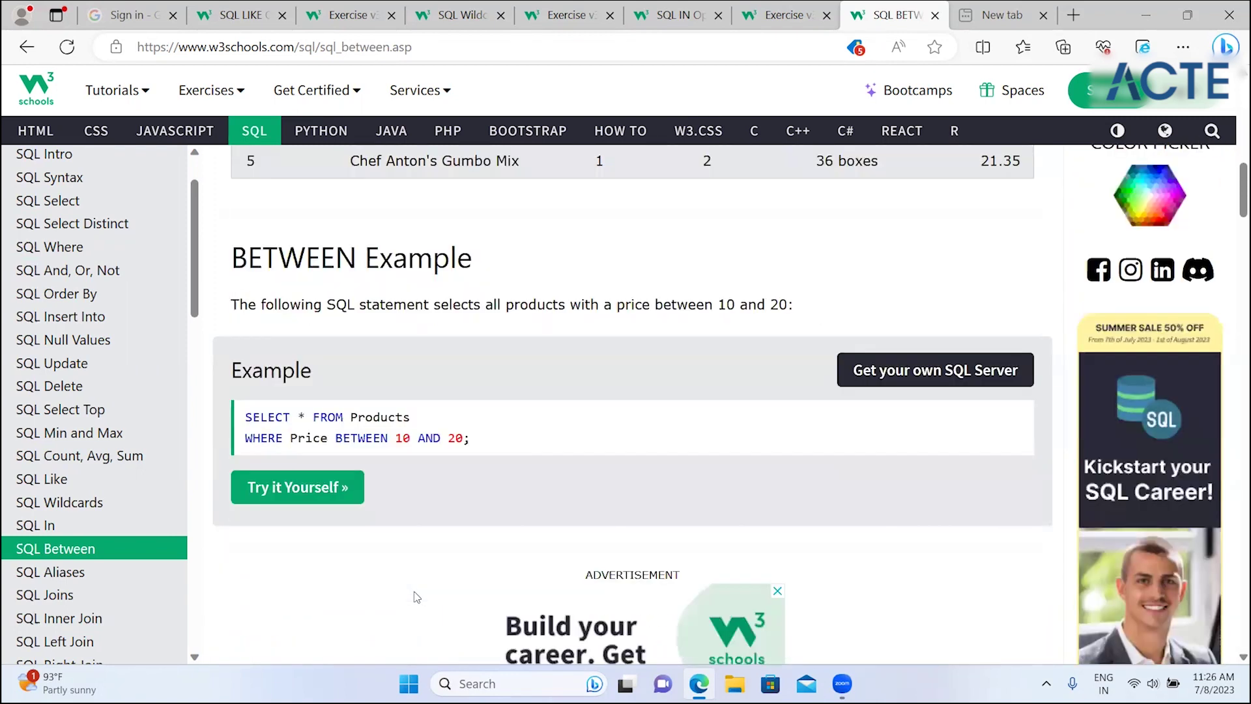
scroll(413, 592, down, 3)
scroll(415, 591, down, 5)
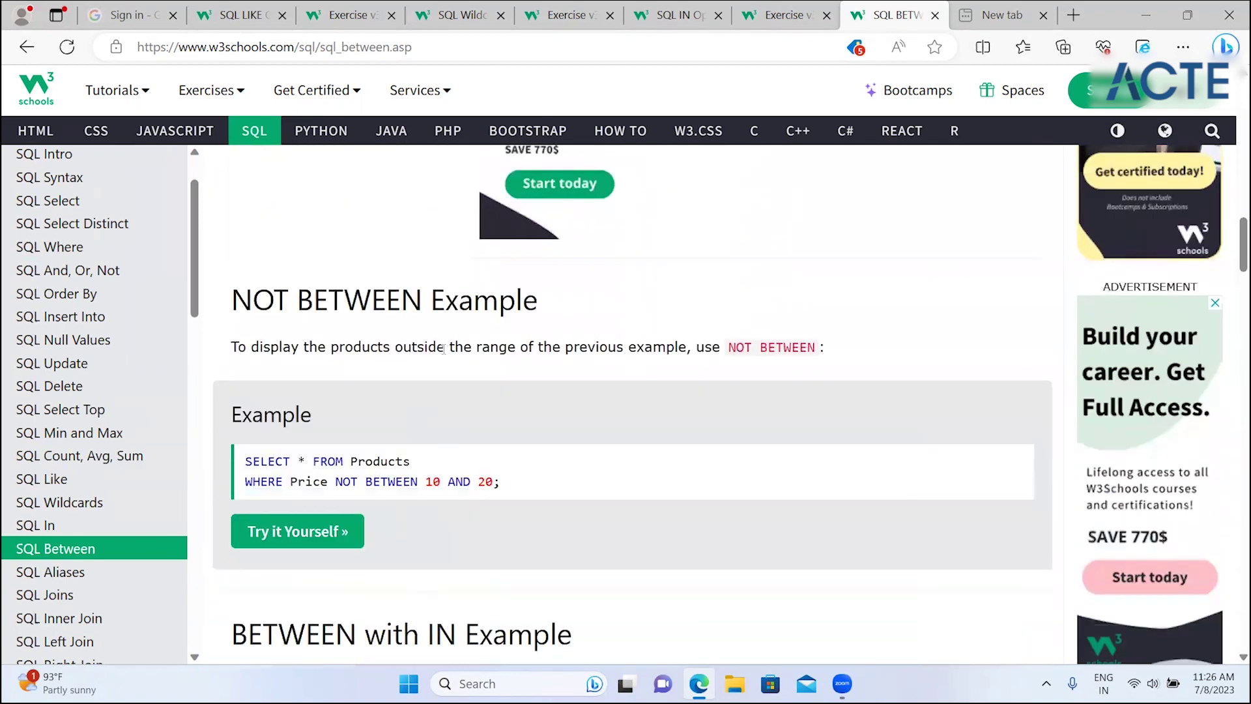
drag(328, 349, 649, 364)
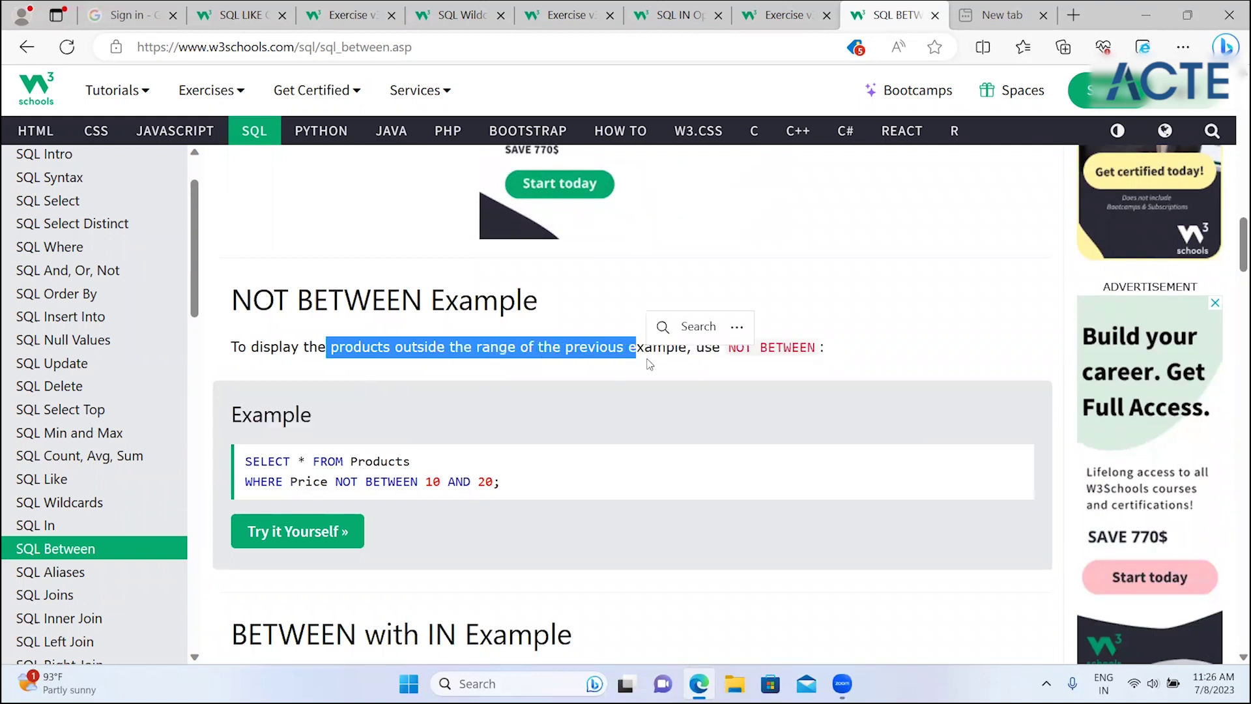
triple_click(369, 485)
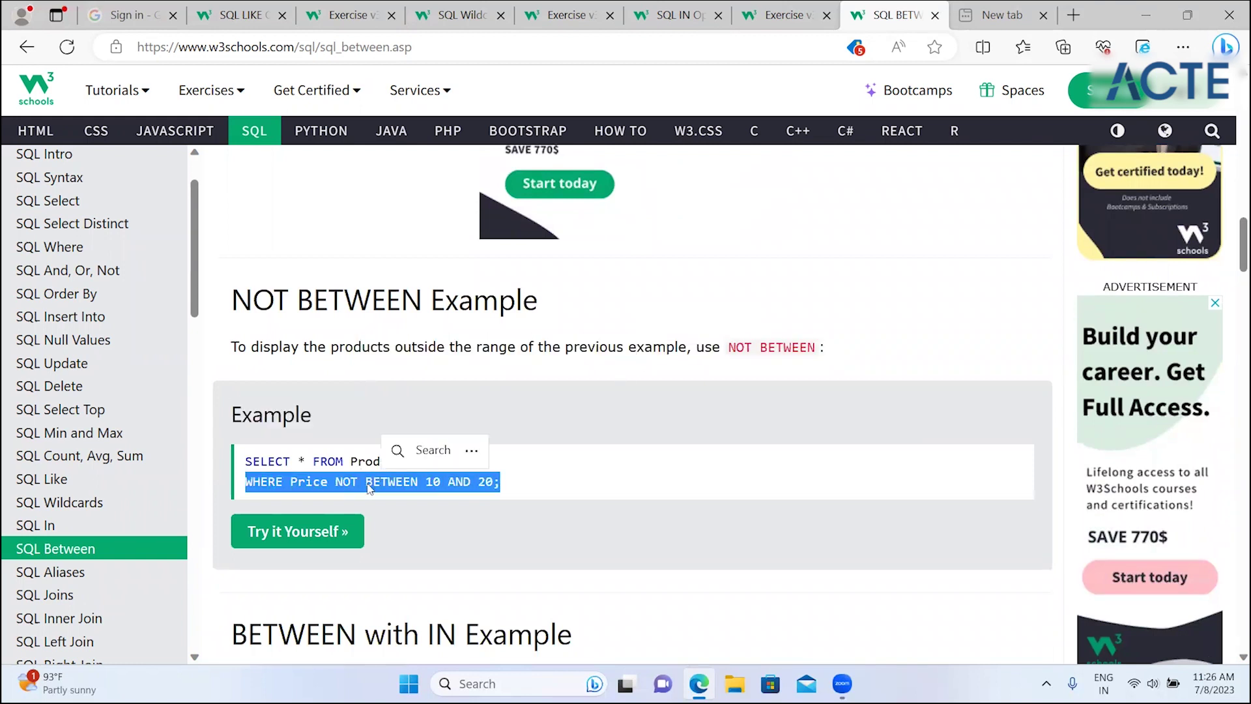
click(440, 576)
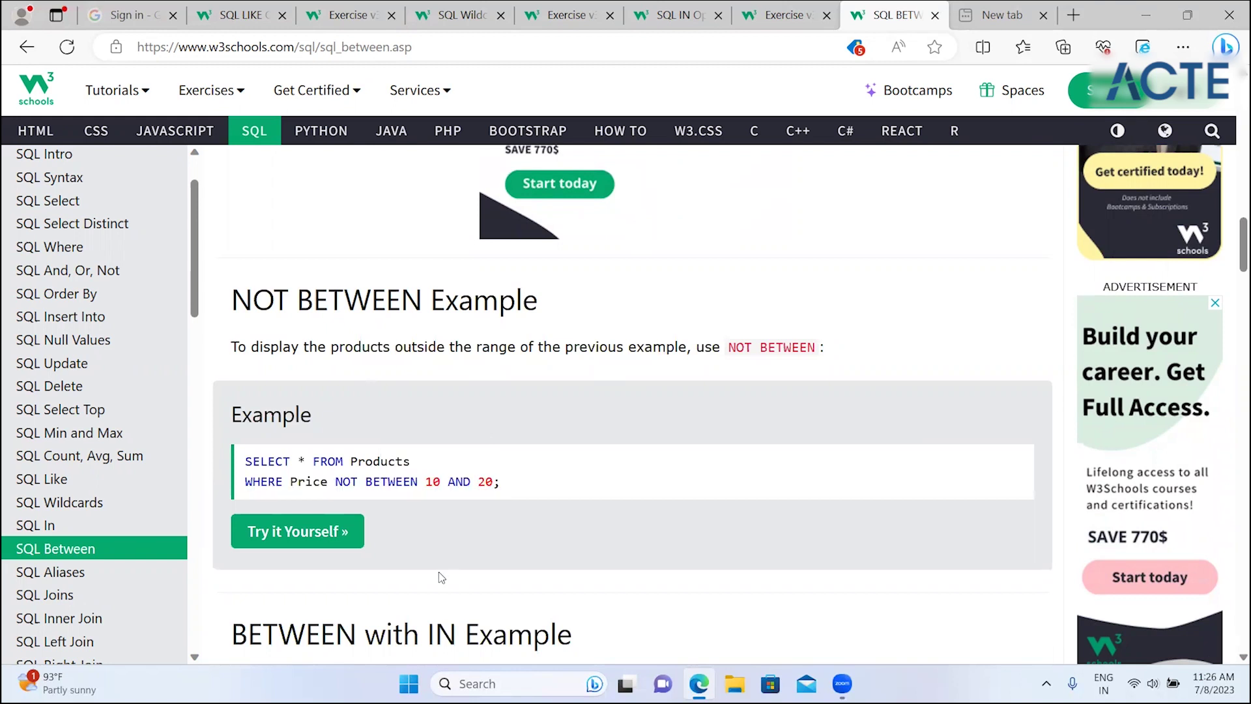
scroll(442, 577, down, 2)
scroll(441, 578, down, 2)
scroll(442, 577, down, 1)
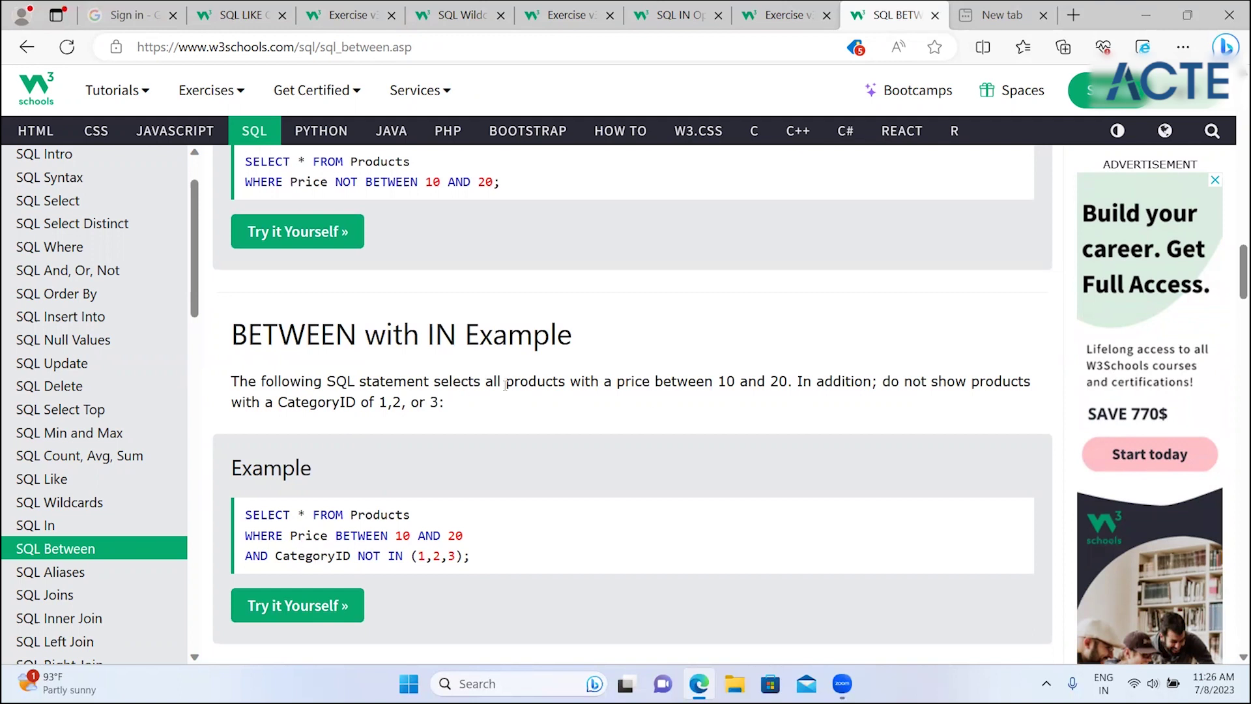
drag(461, 383, 784, 397)
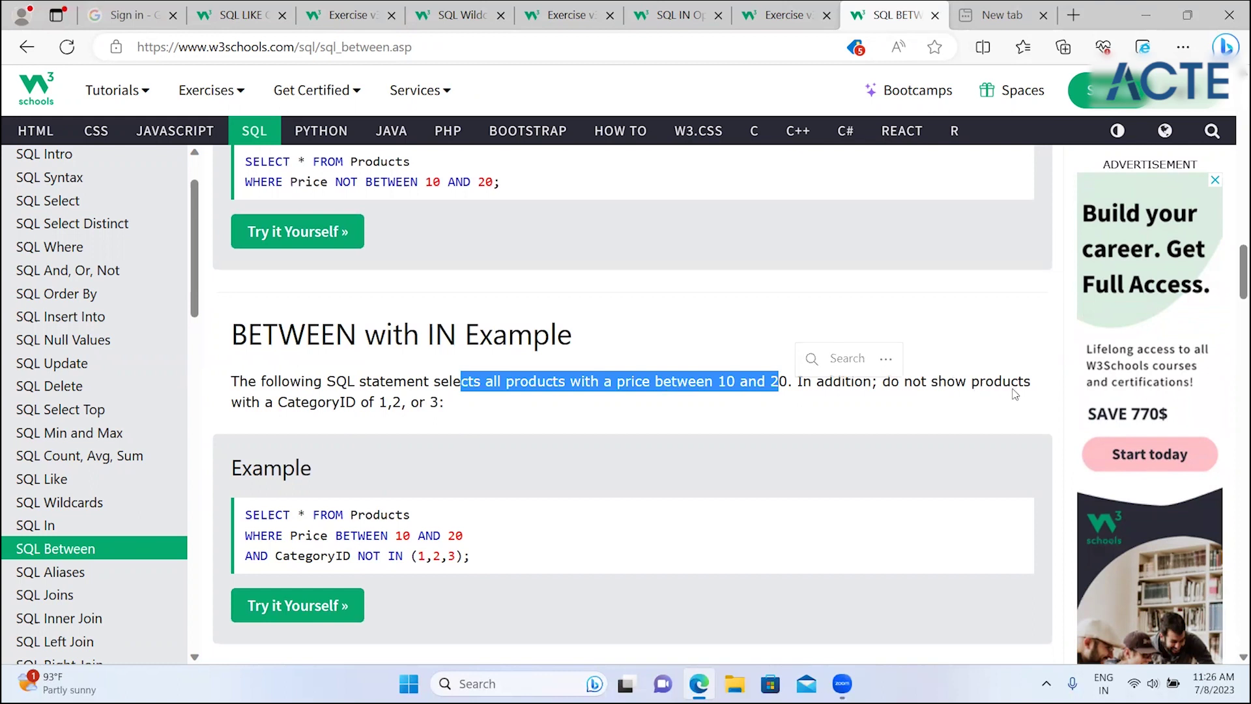
drag(882, 381, 272, 416)
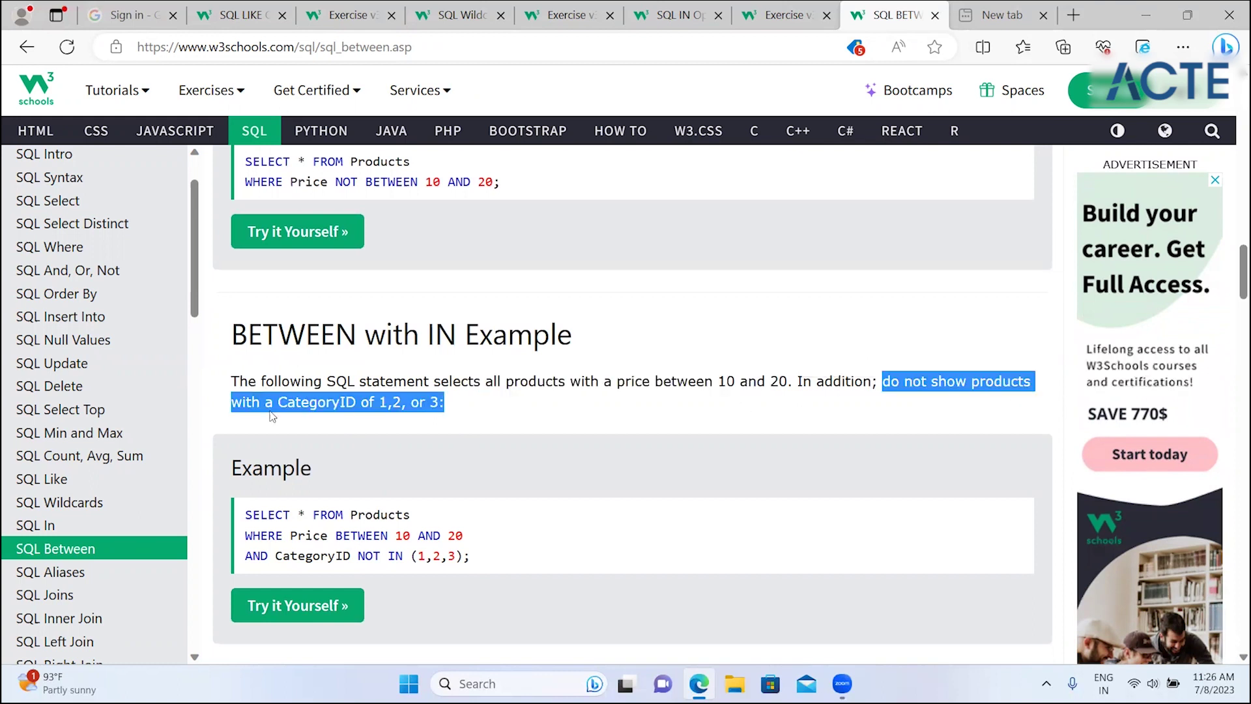
click(447, 432)
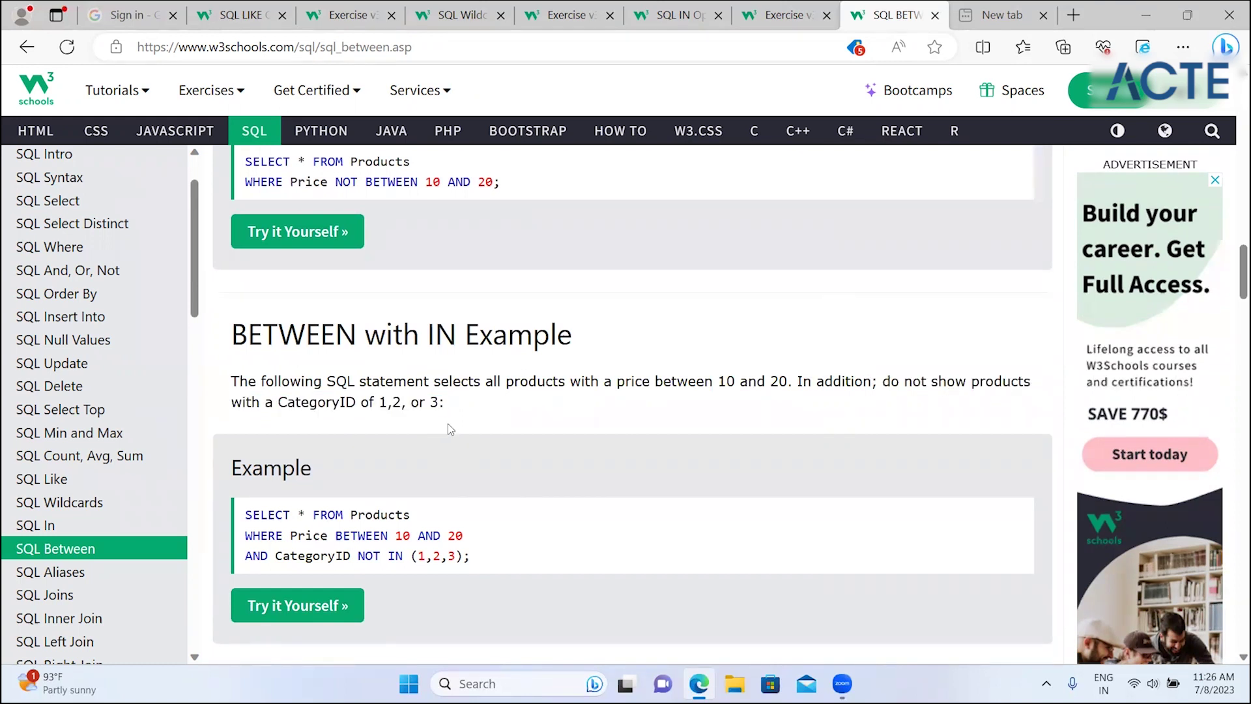
scroll(447, 425, down, 2)
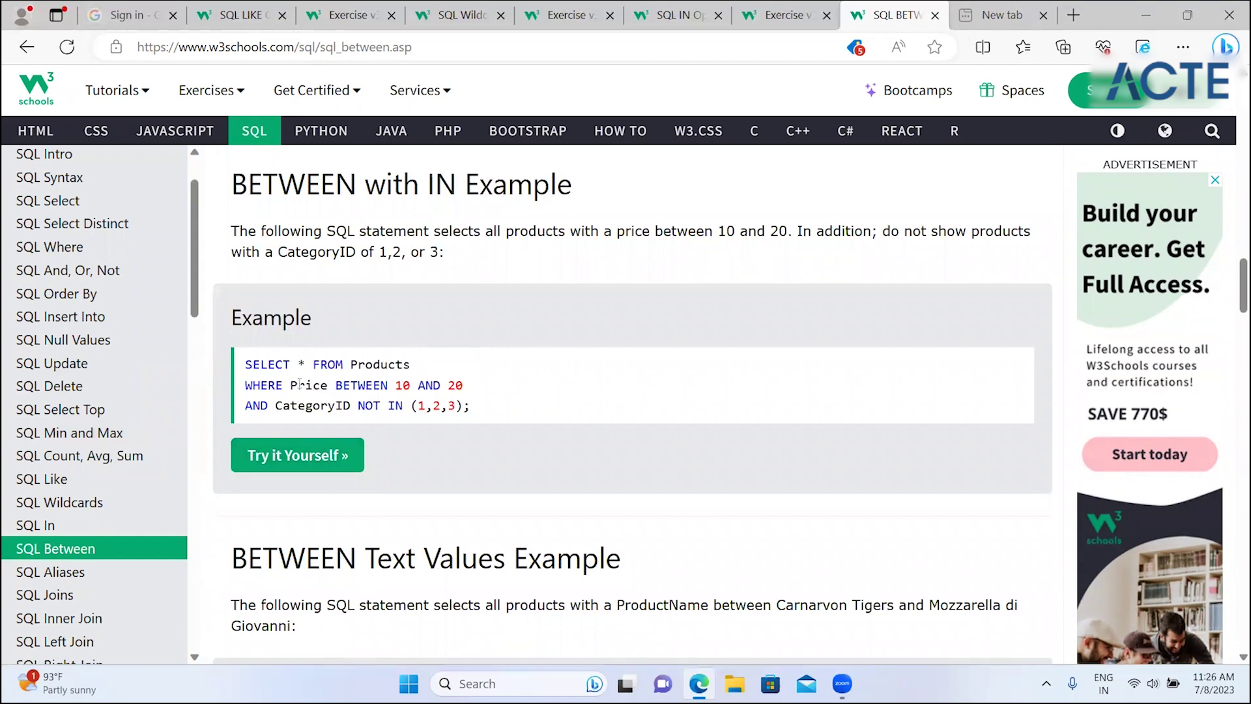
drag(644, 232, 789, 236)
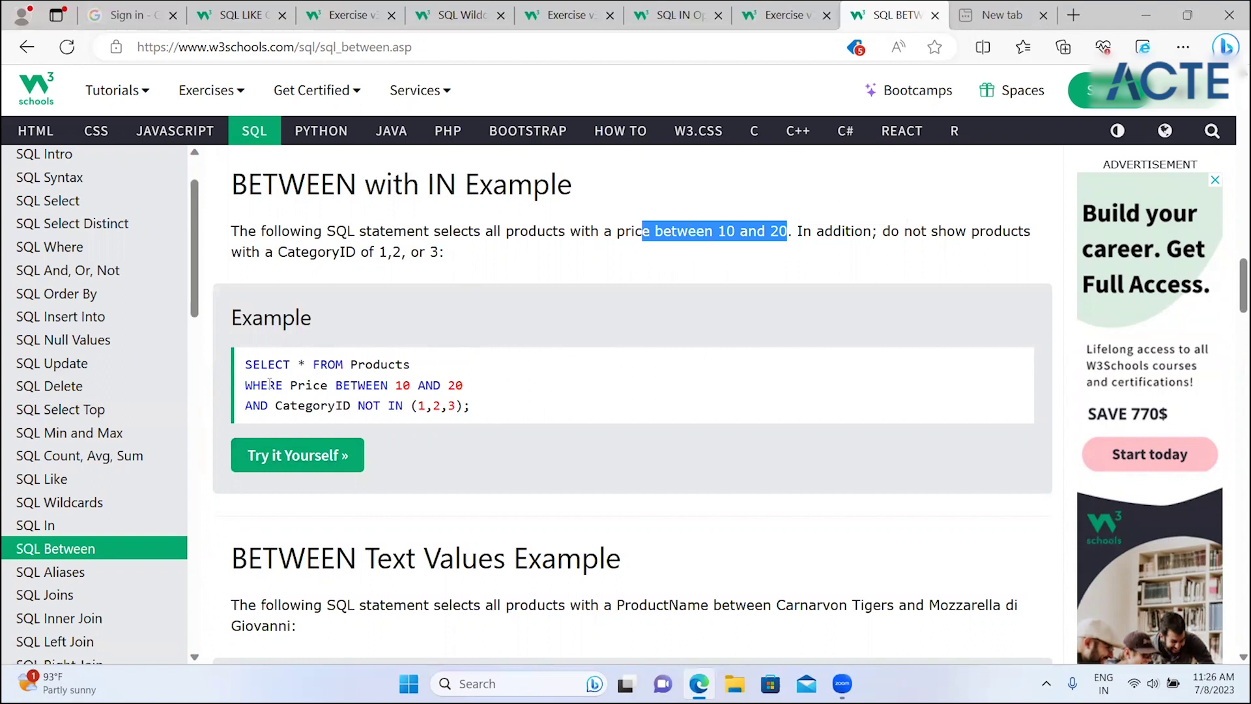
click(321, 384)
drag(251, 384, 463, 385)
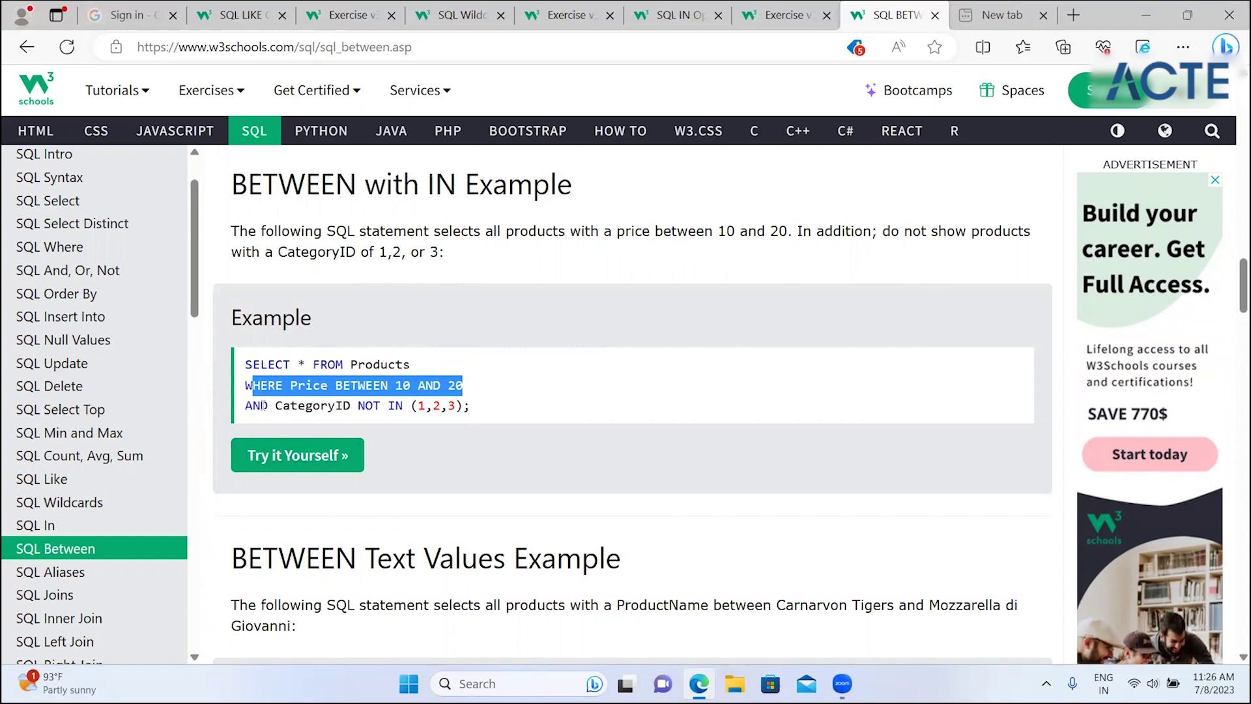
drag(251, 405, 469, 405)
click(490, 589)
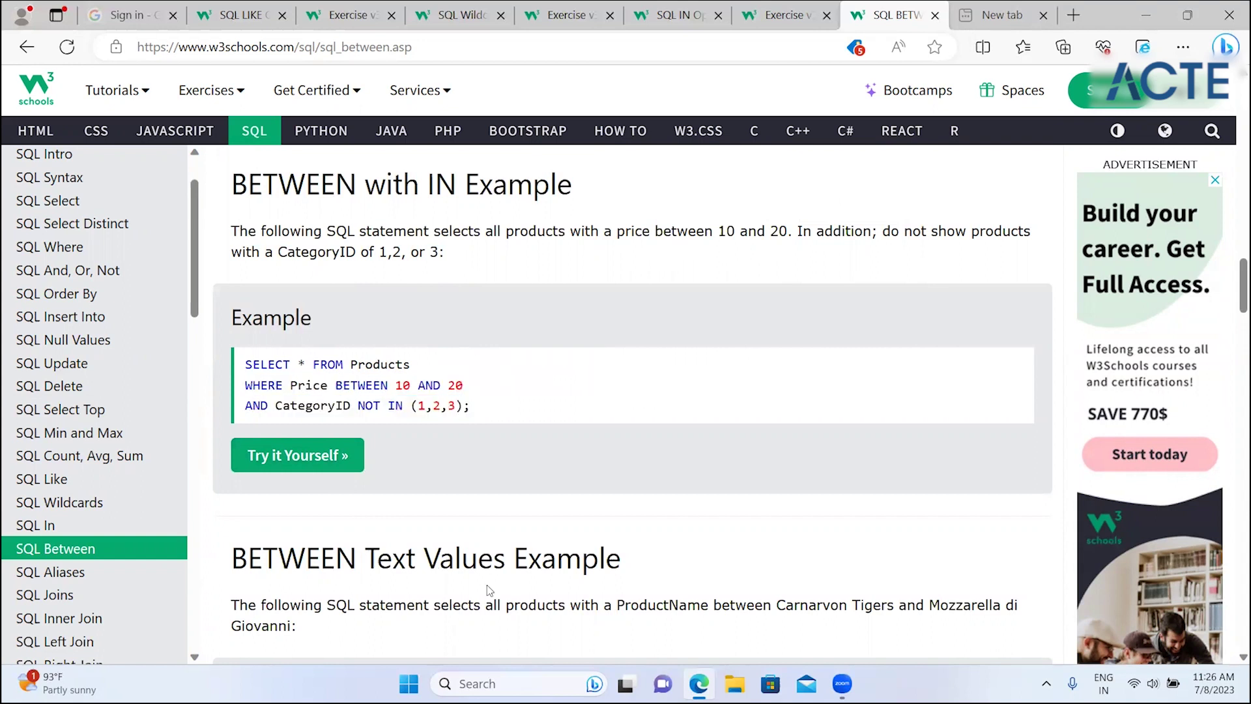
scroll(489, 590, down, 5)
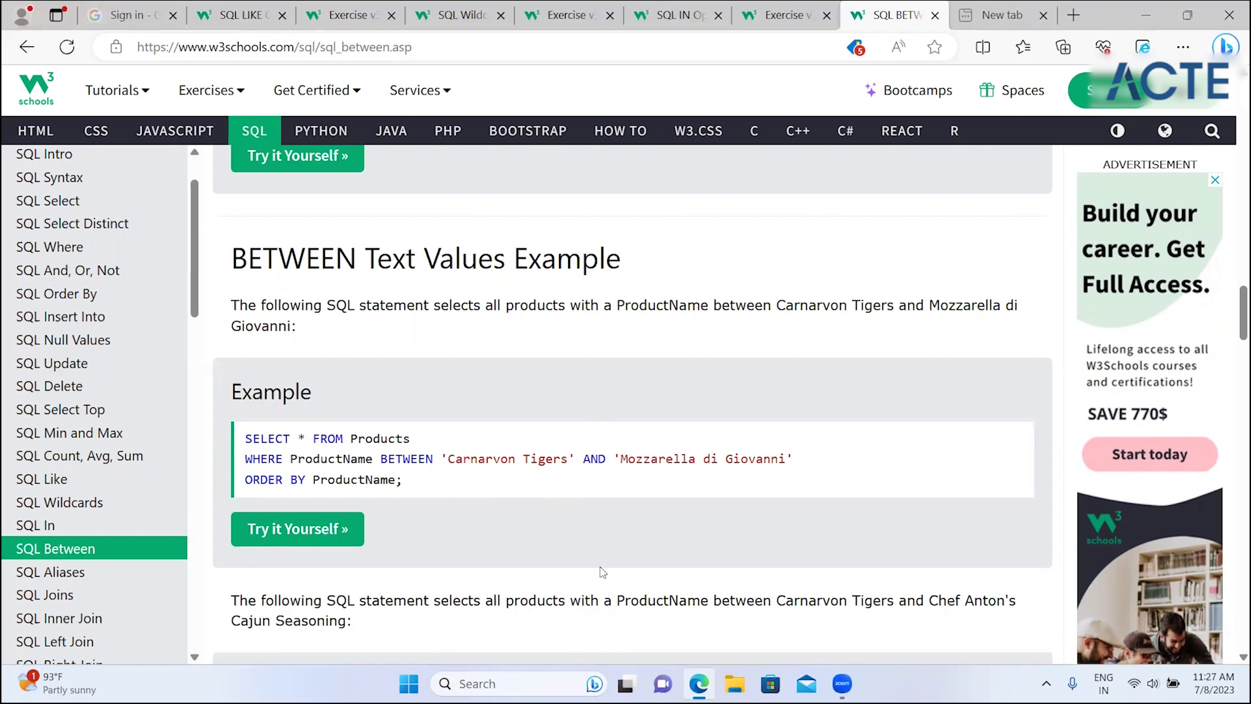
scroll(603, 572, down, 2)
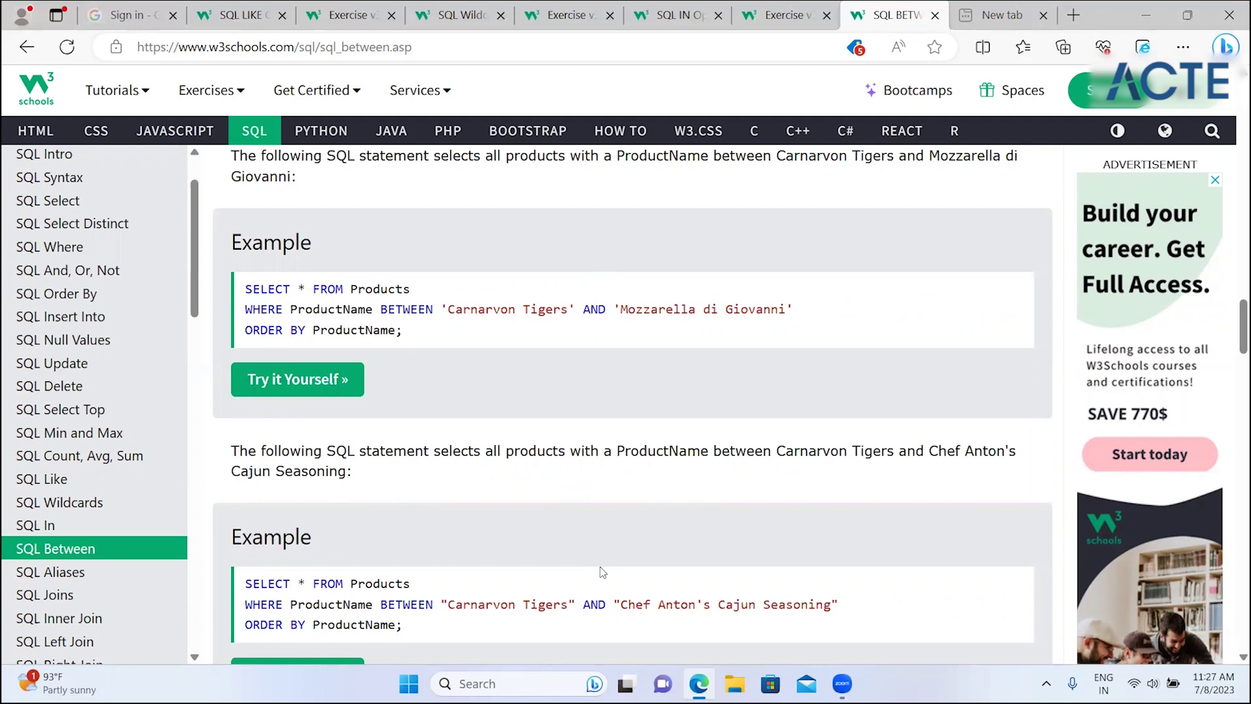
scroll(603, 571, down, 2)
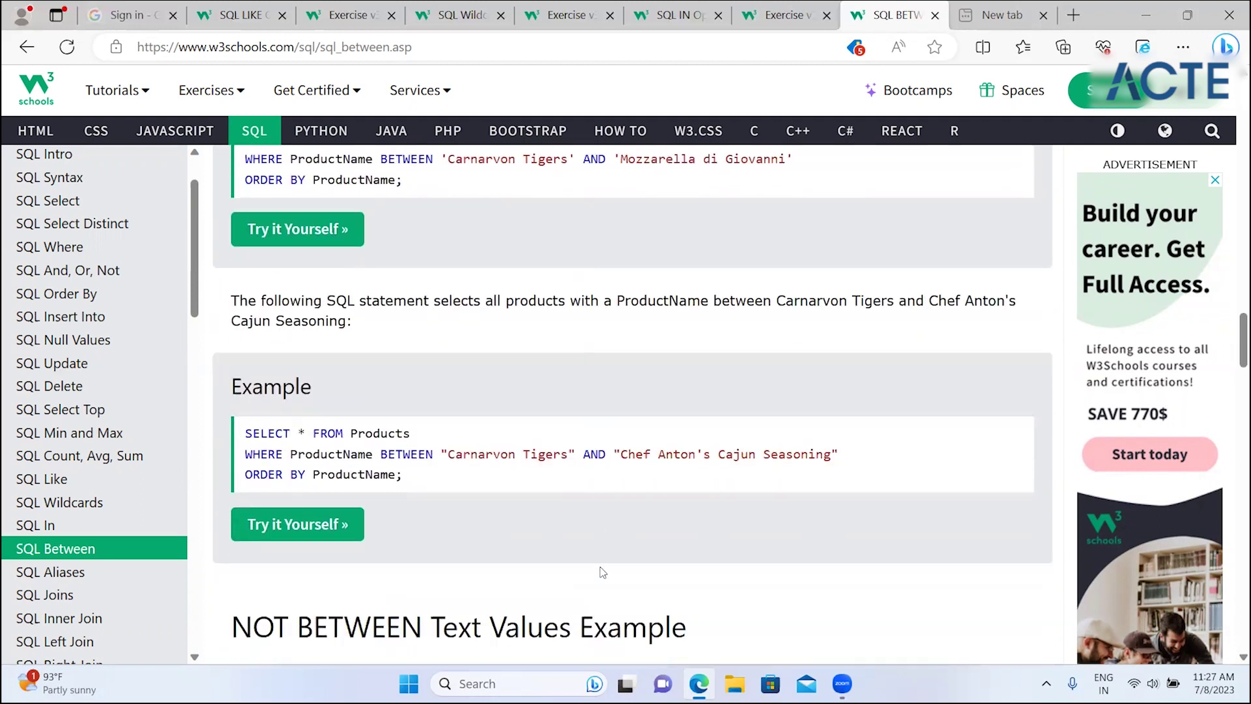
scroll(601, 569, down, 1)
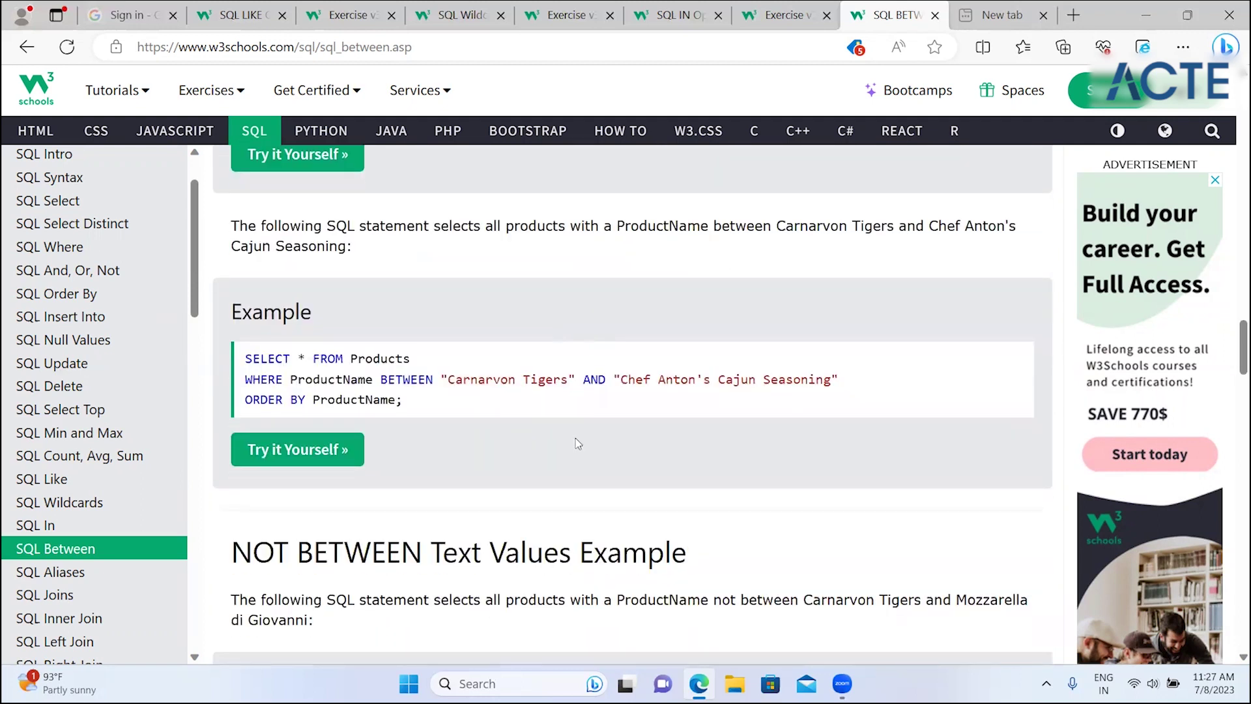
scroll(546, 476, down, 1)
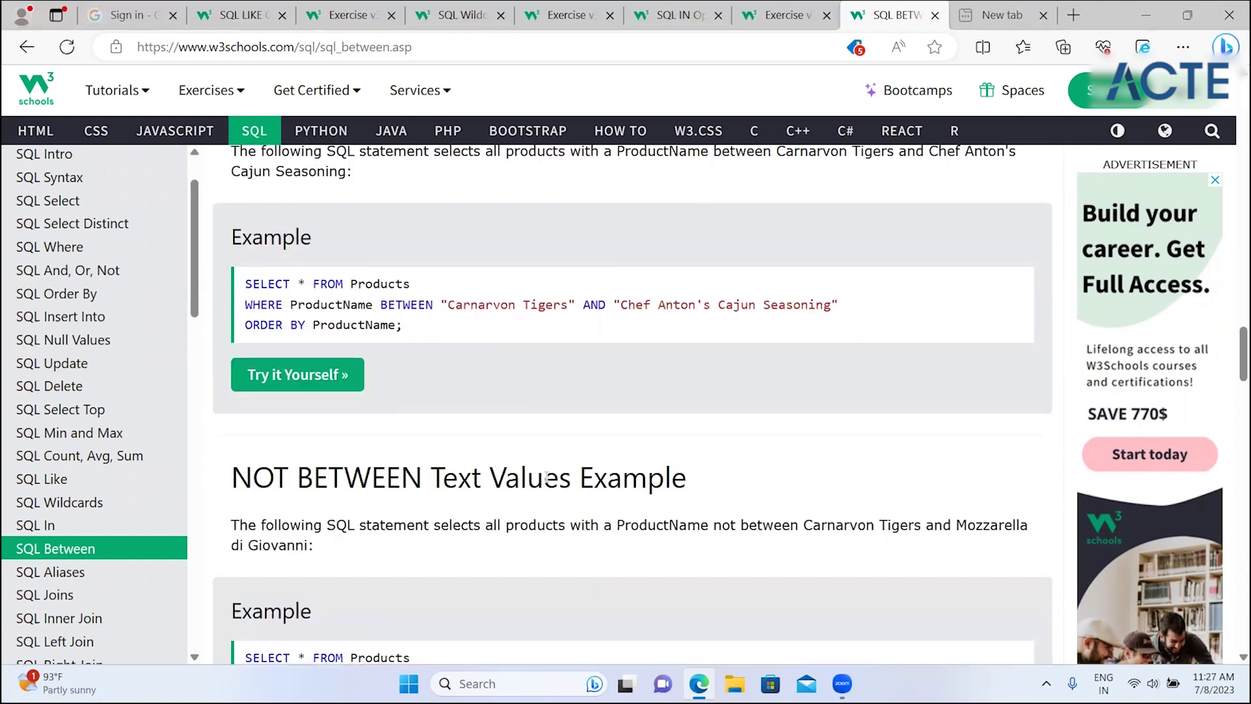
scroll(545, 475, down, 2)
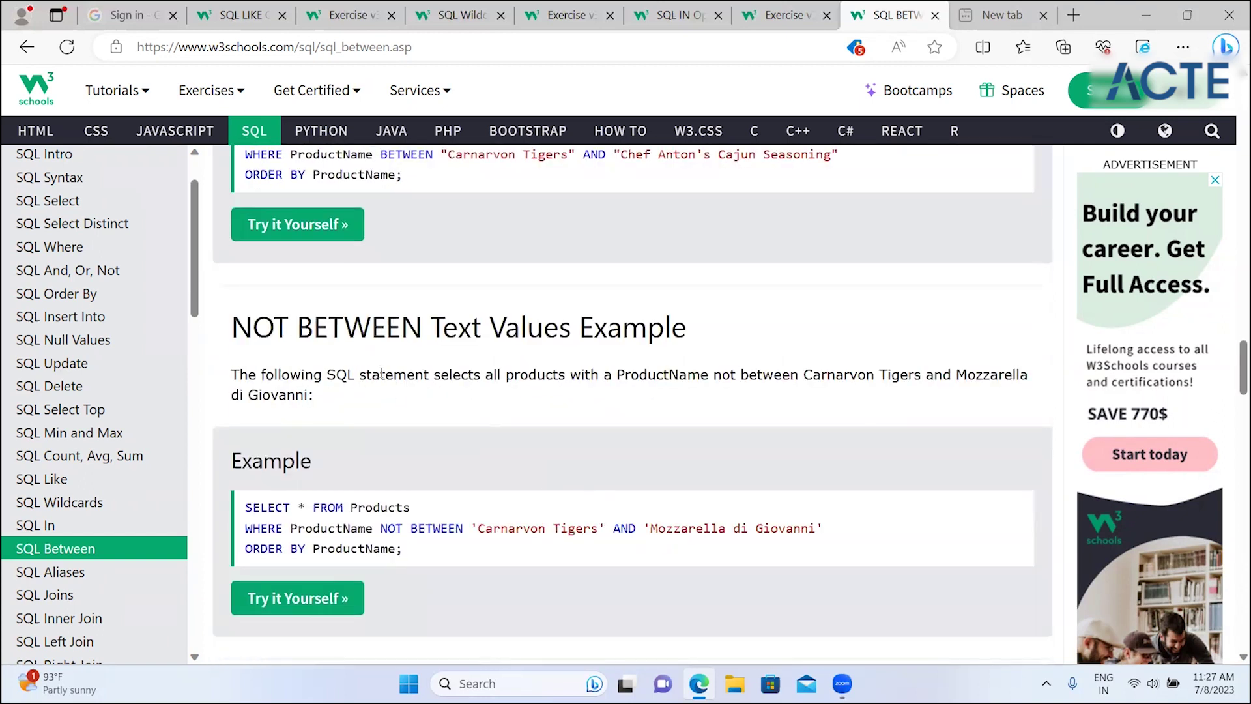
scroll(404, 360, down, 1)
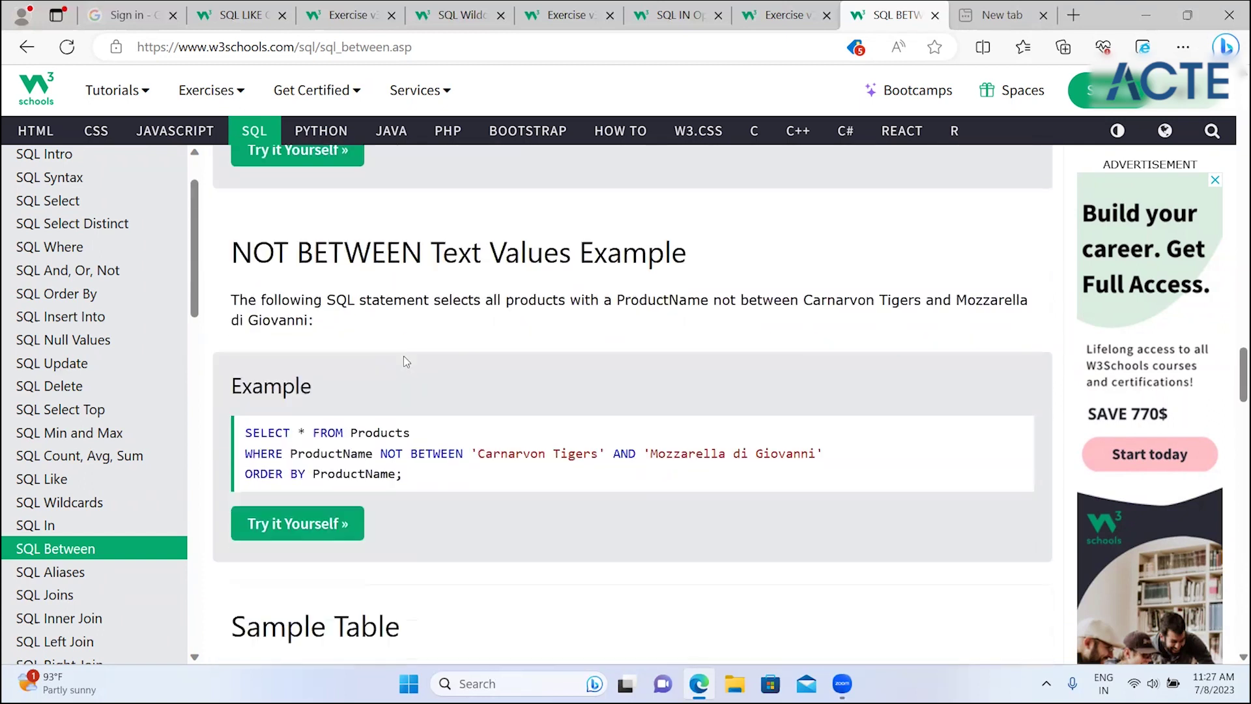
scroll(404, 360, down, 1)
scroll(404, 360, down, 2)
scroll(404, 360, down, 3)
scroll(404, 360, down, 1)
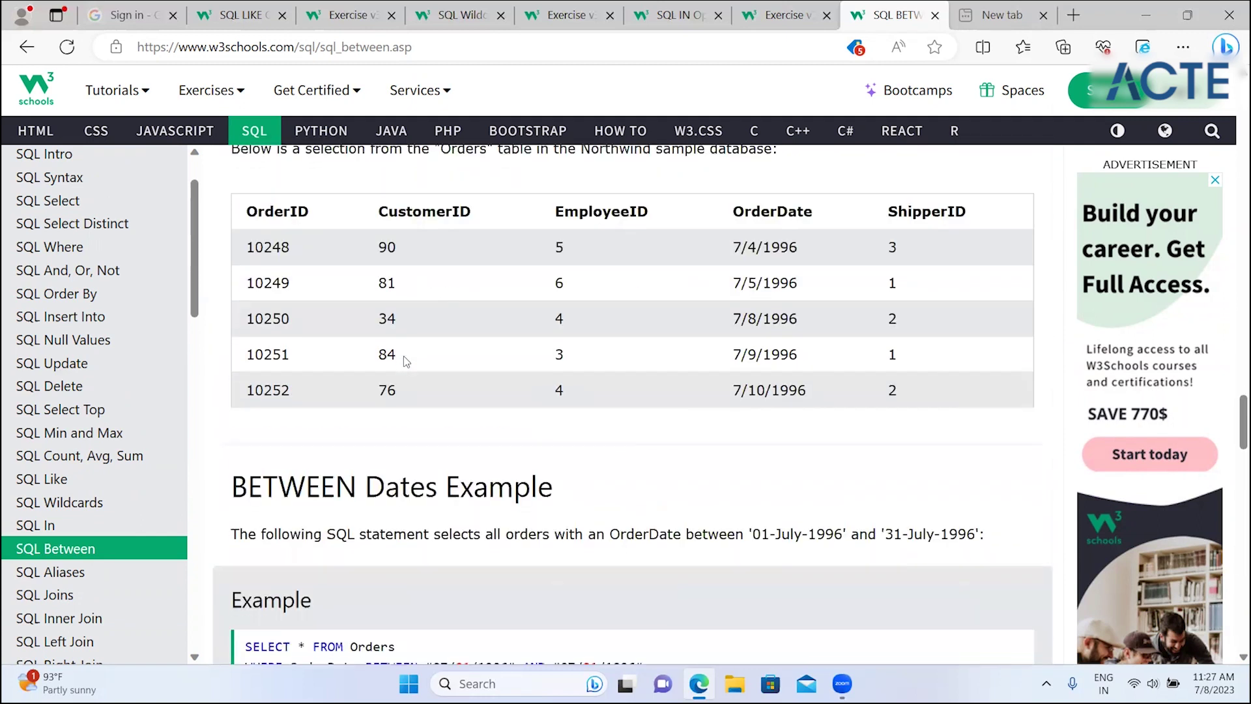
scroll(404, 361, down, 2)
scroll(404, 361, down, 1)
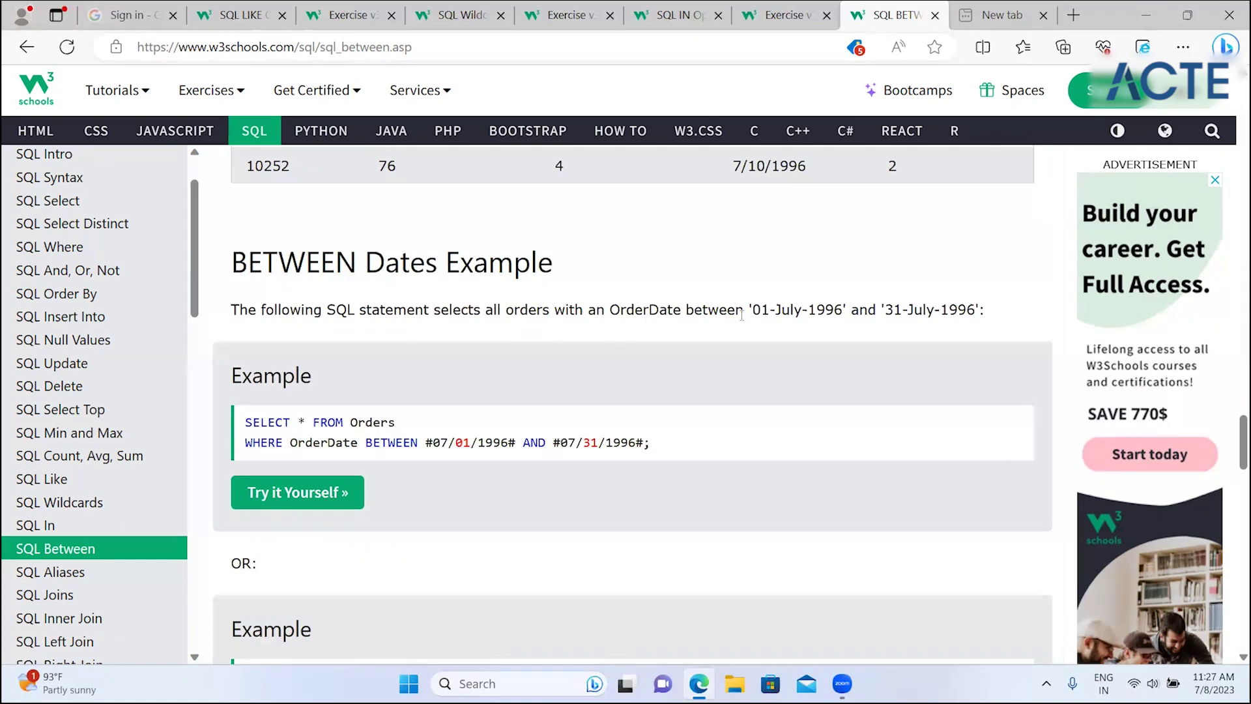
drag(427, 445, 651, 445)
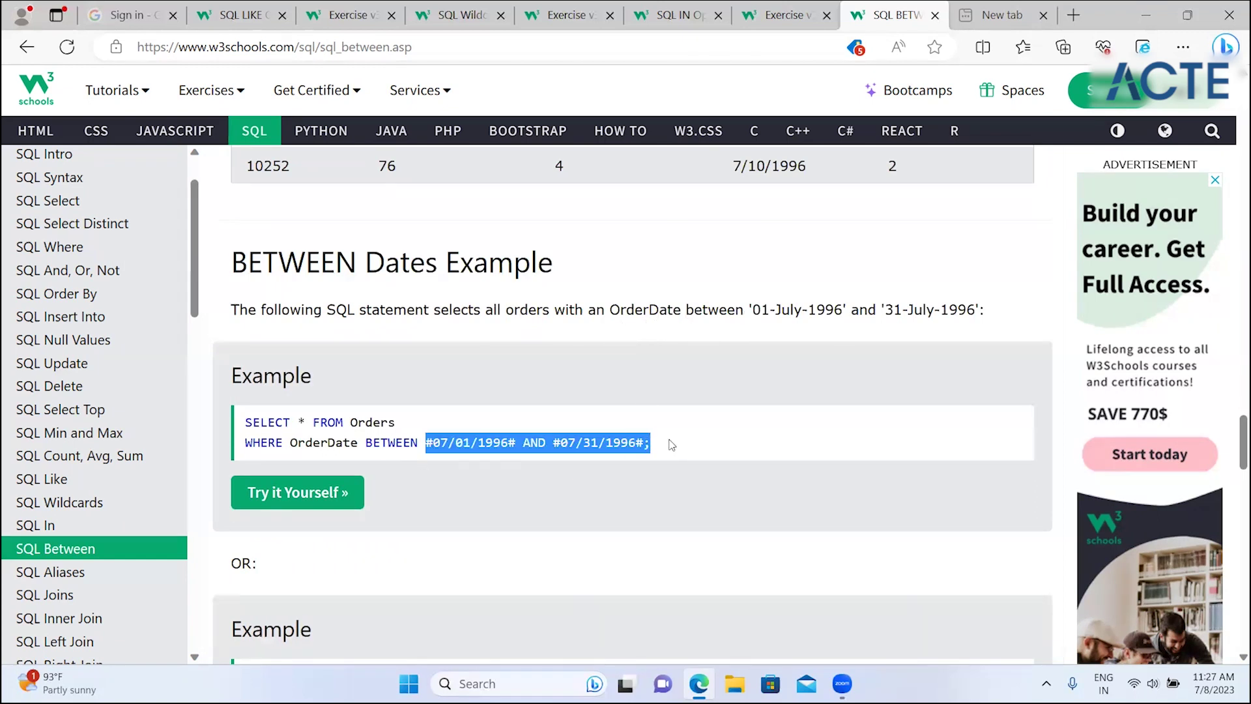
click(564, 526)
scroll(564, 526, down, 2)
scroll(564, 527, down, 2)
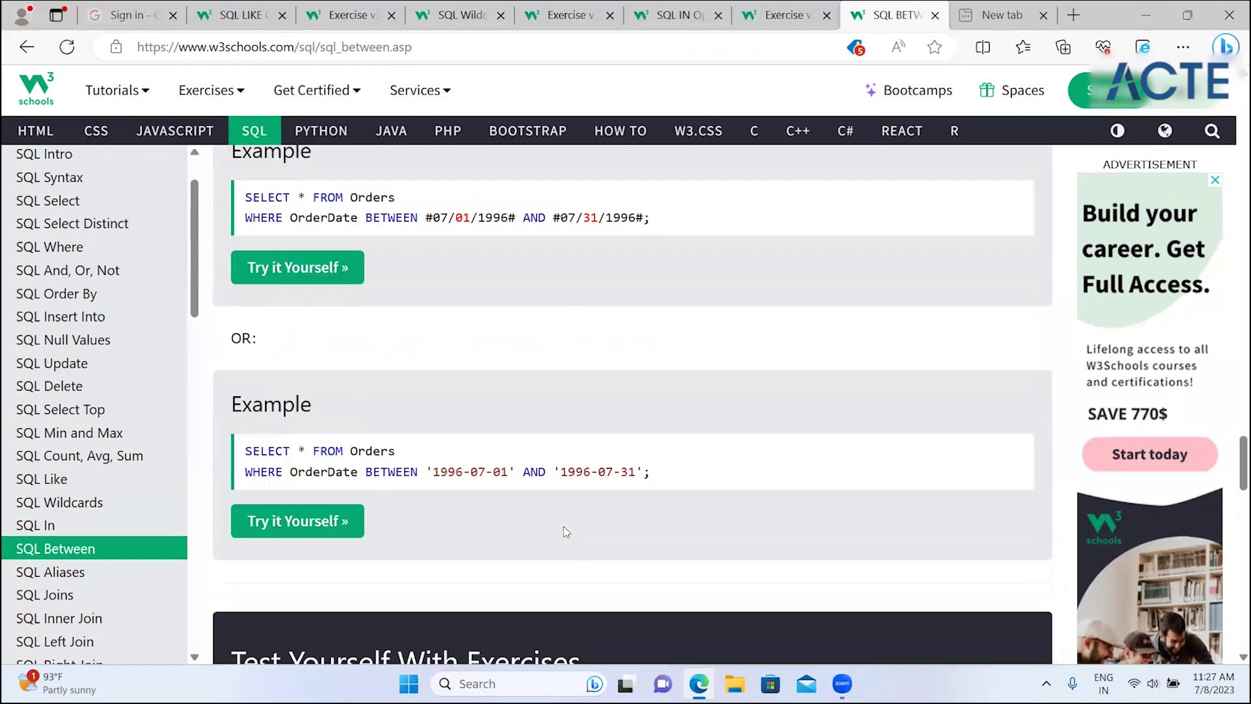
scroll(564, 527, down, 1)
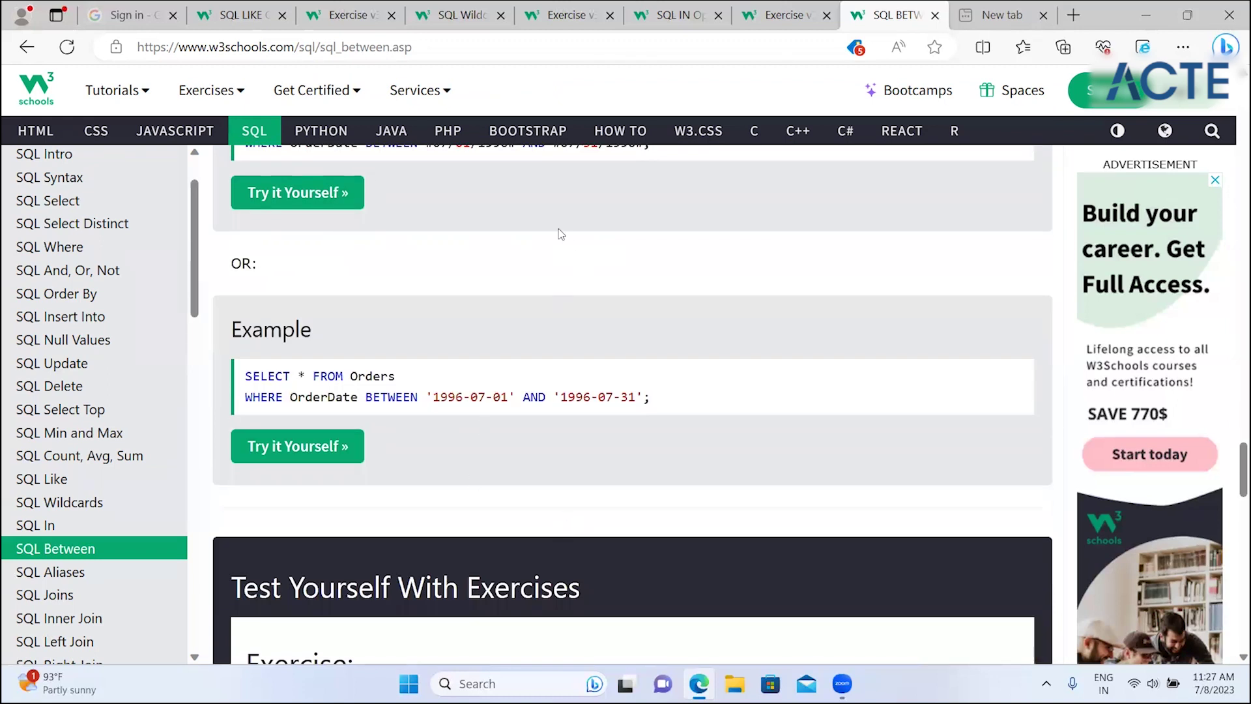
scroll(570, 243, up, 2)
scroll(570, 243, up, 1)
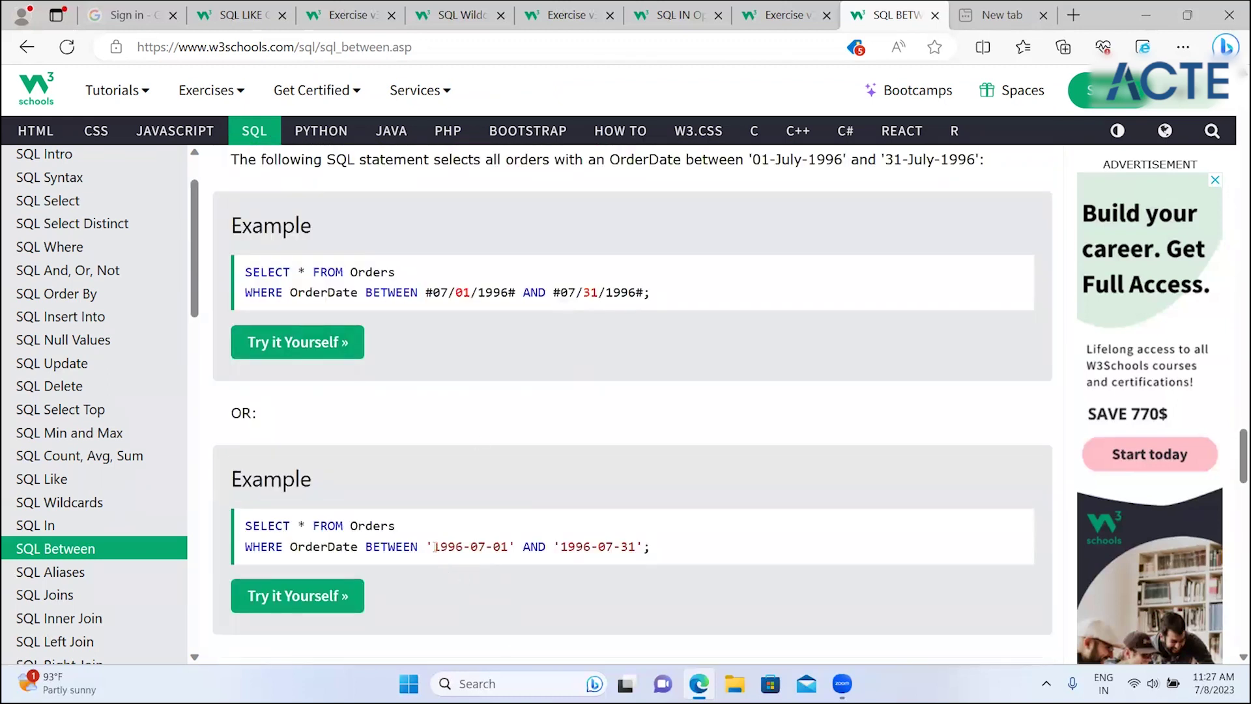
drag(436, 546, 699, 547)
click(616, 609)
scroll(616, 611, down, 1)
scroll(616, 610, down, 1)
scroll(615, 610, down, 2)
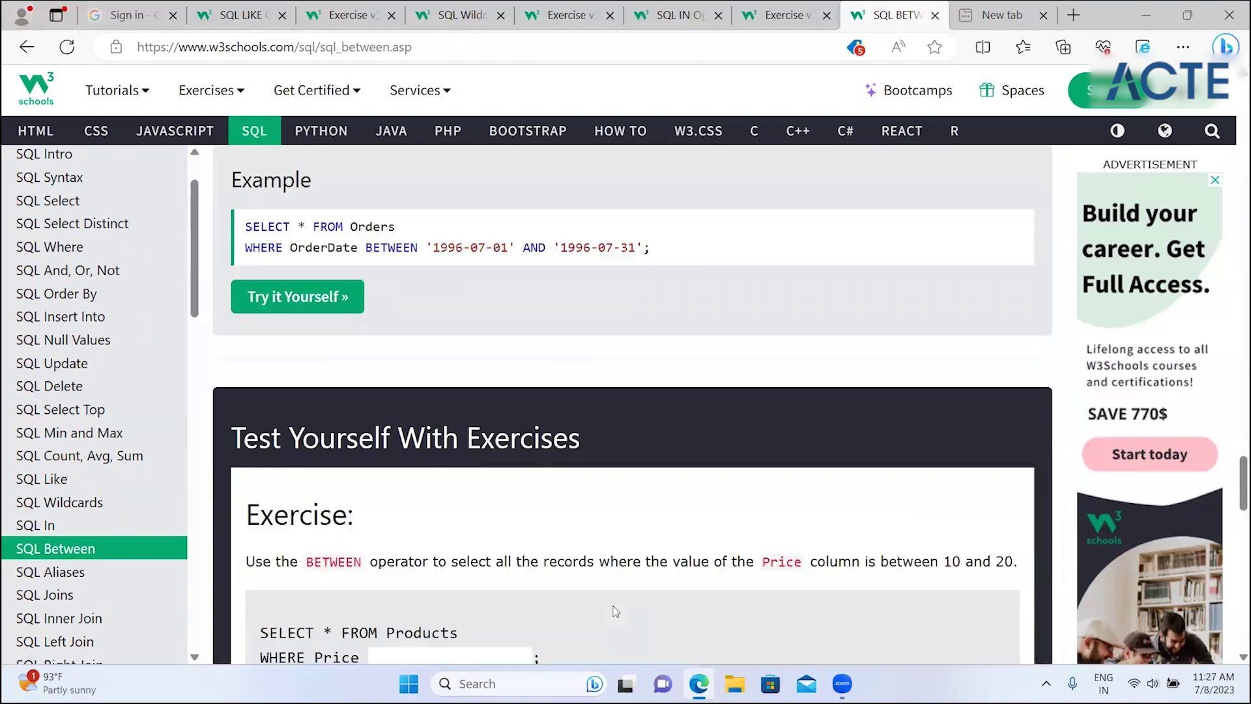
scroll(615, 610, down, 1)
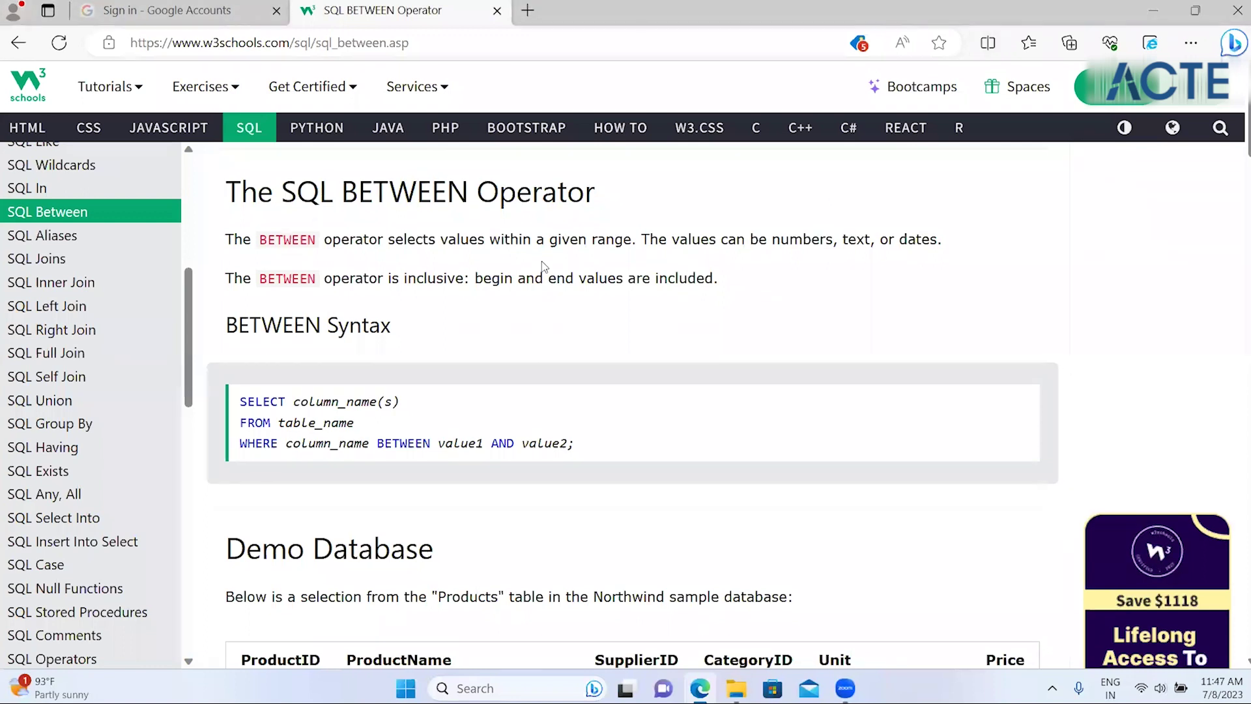
scroll(543, 262, down, 2)
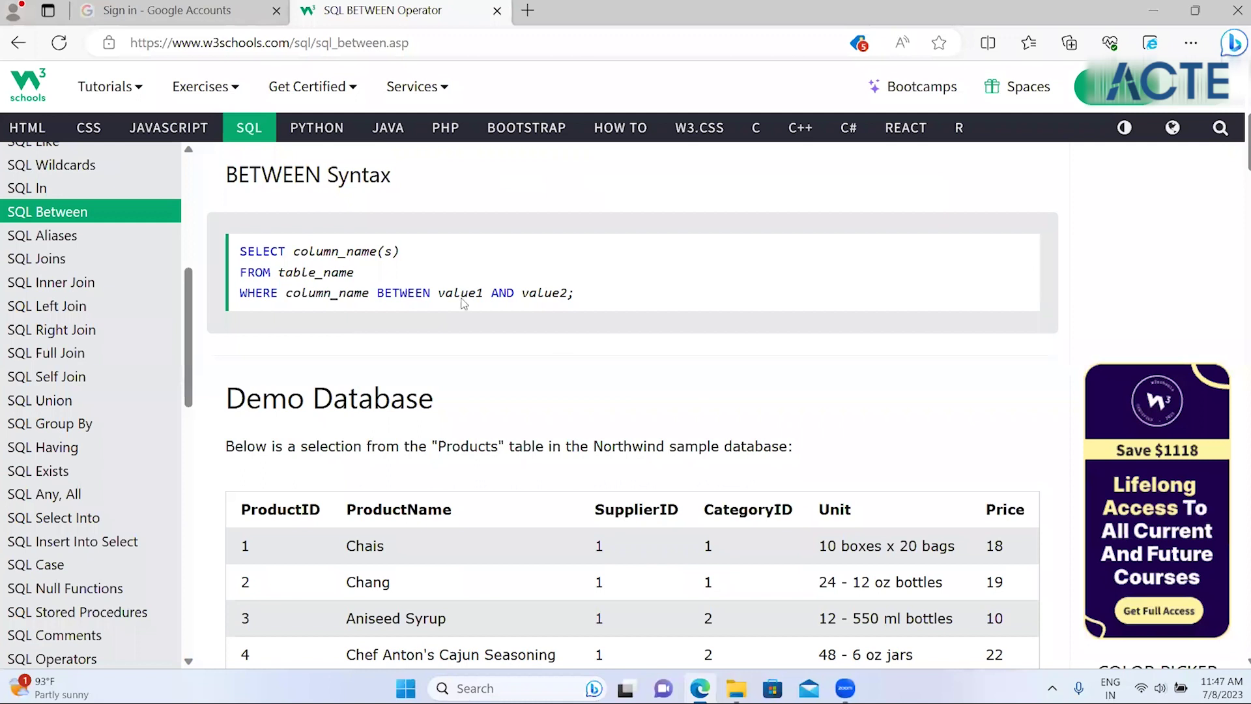
scroll(540, 255, down, 1)
scroll(563, 220, down, 3)
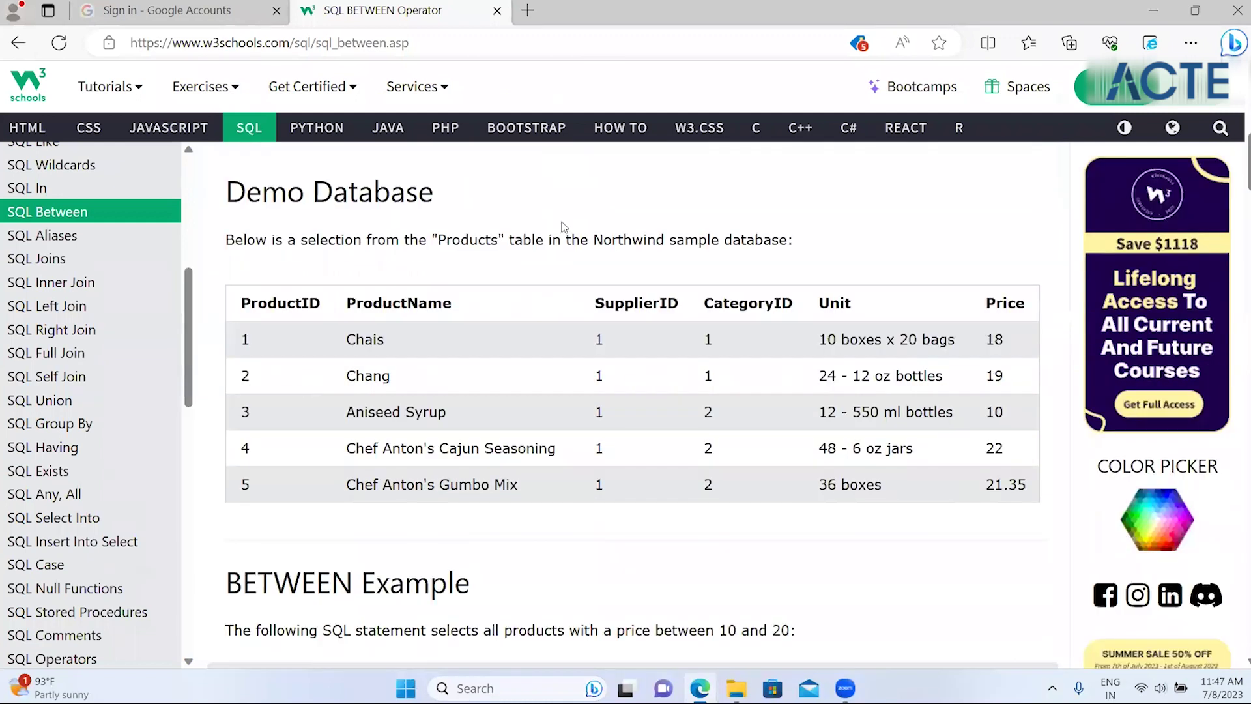
scroll(563, 222, down, 3)
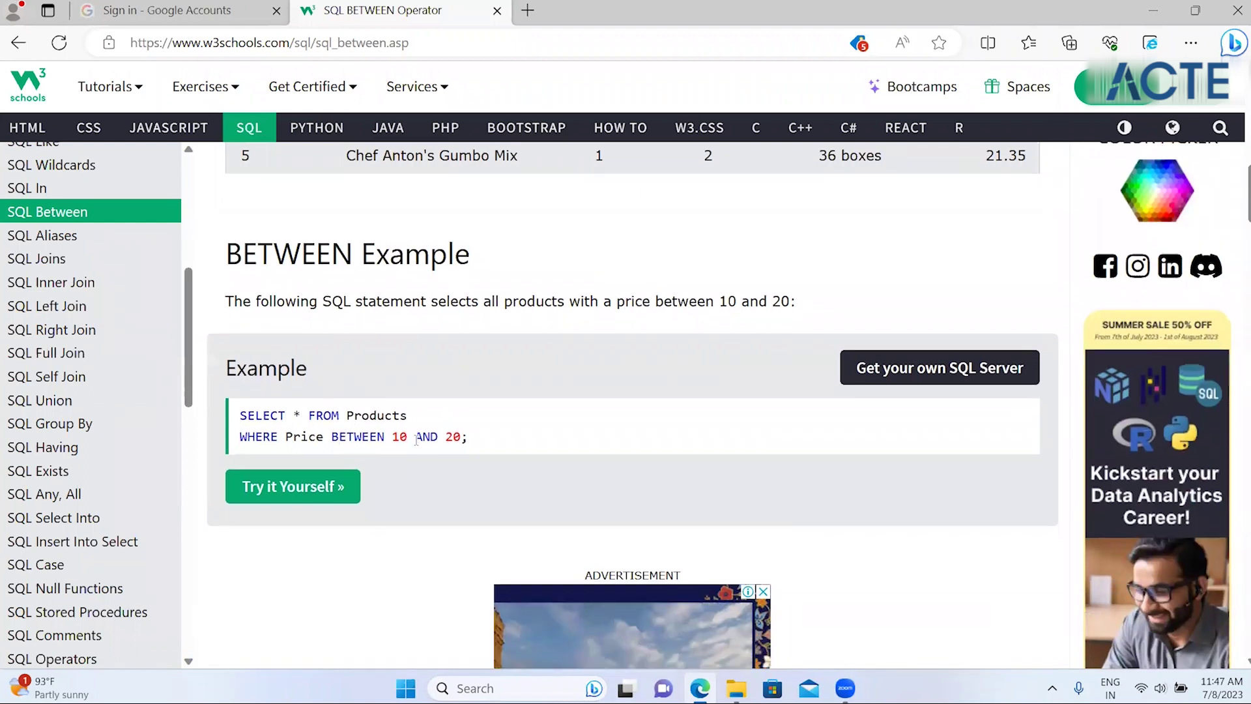
scroll(416, 439, down, 2)
scroll(415, 439, down, 3)
scroll(417, 443, down, 2)
scroll(416, 443, down, 1)
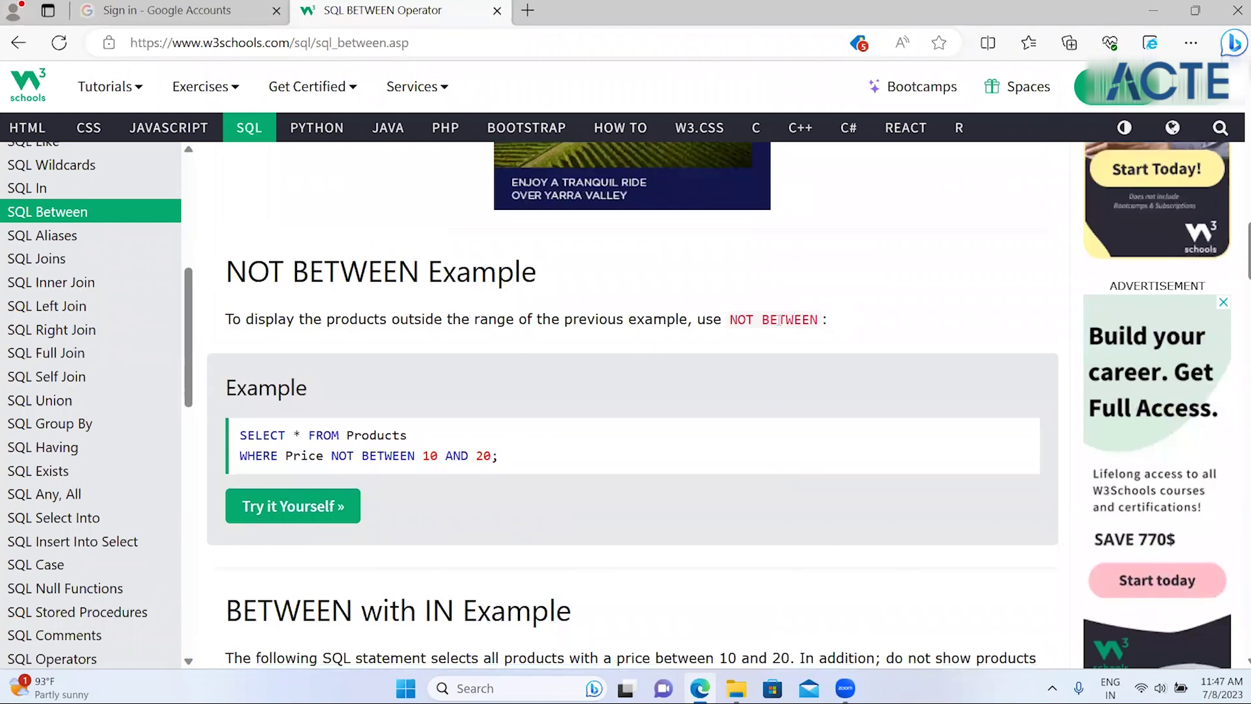
scroll(780, 319, down, 1)
scroll(775, 324, down, 1)
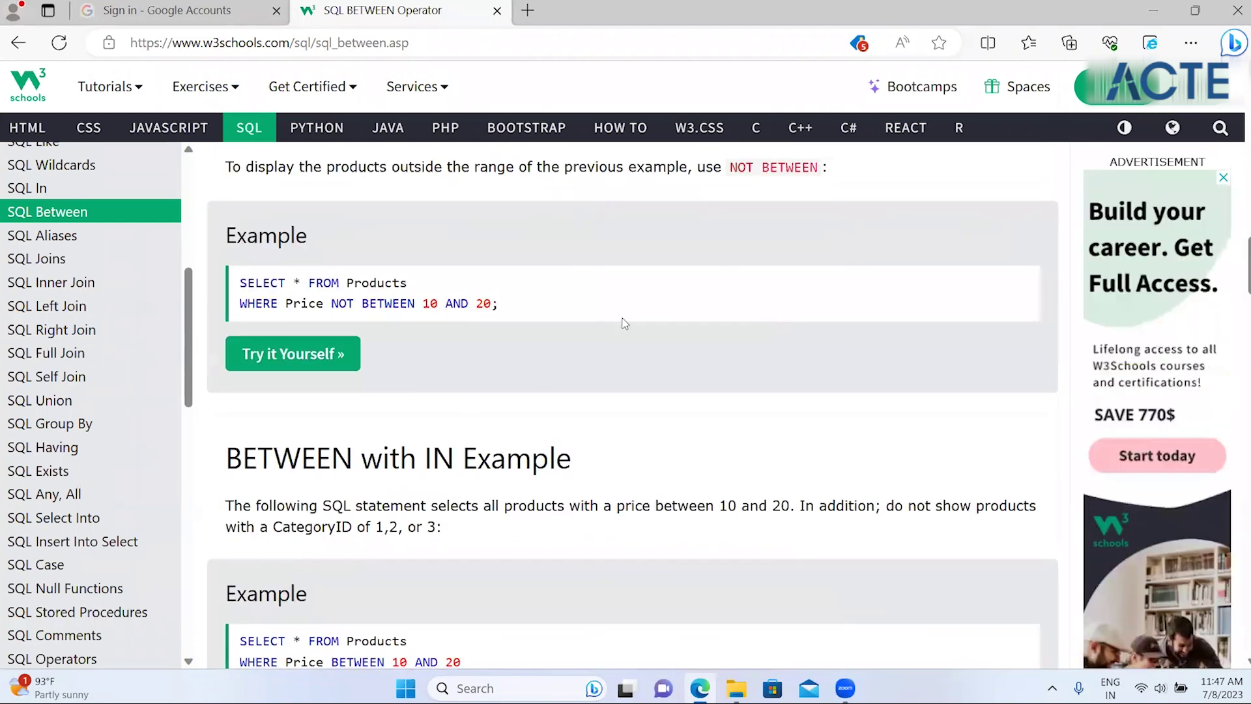
double_click(438, 458)
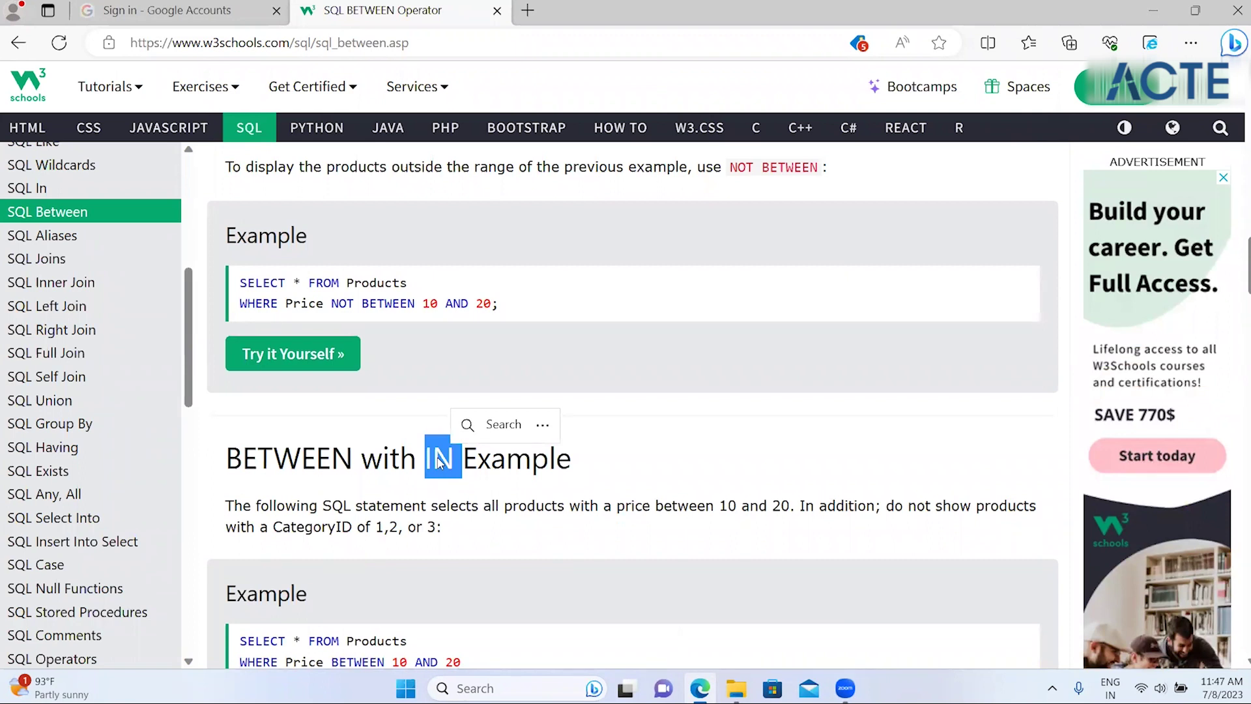
click(453, 507)
scroll(790, 243, down, 3)
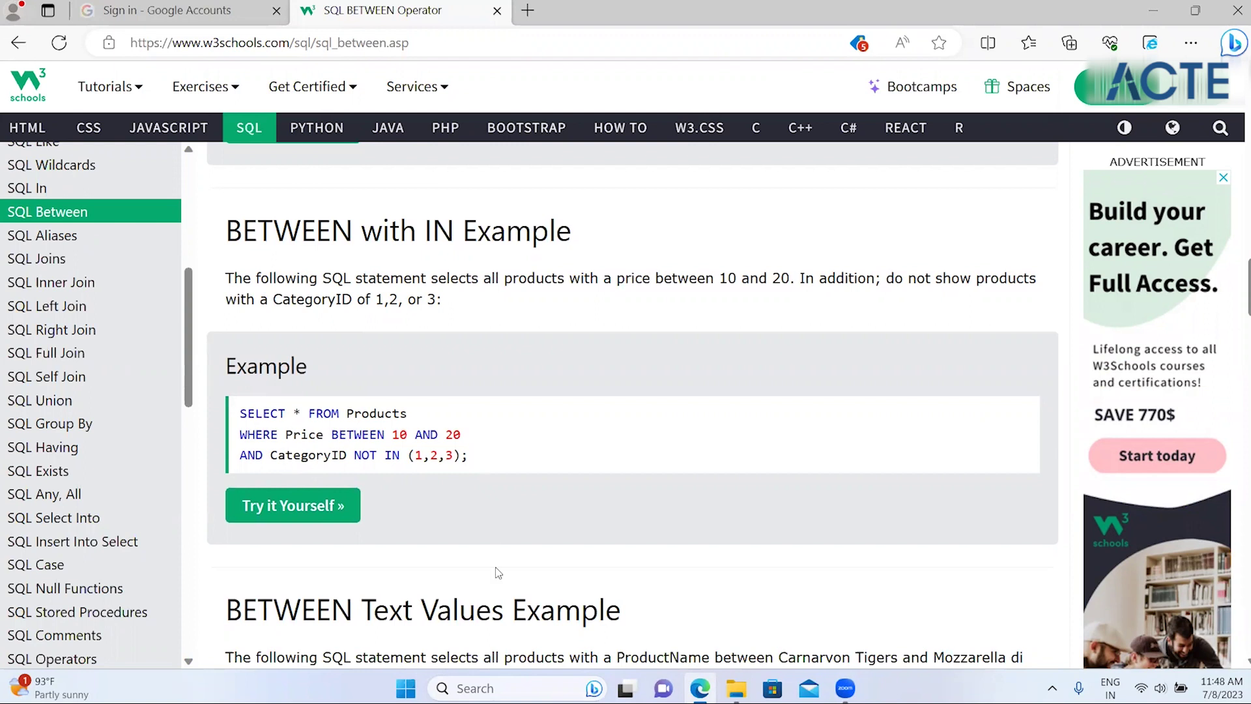
scroll(498, 572, down, 3)
scroll(496, 572, down, 2)
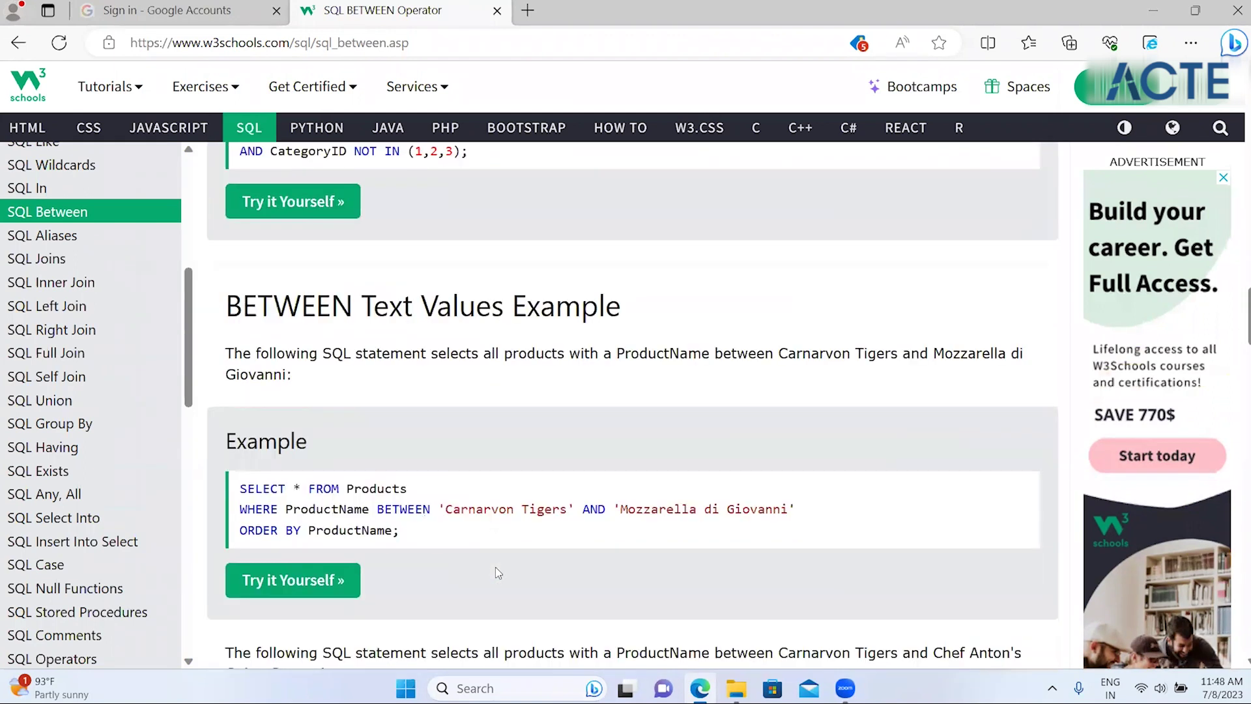
- Load the ProductName BETWEEN text-values example in the Tryit Editor, then switch back to the lesson tab
click(298, 508)
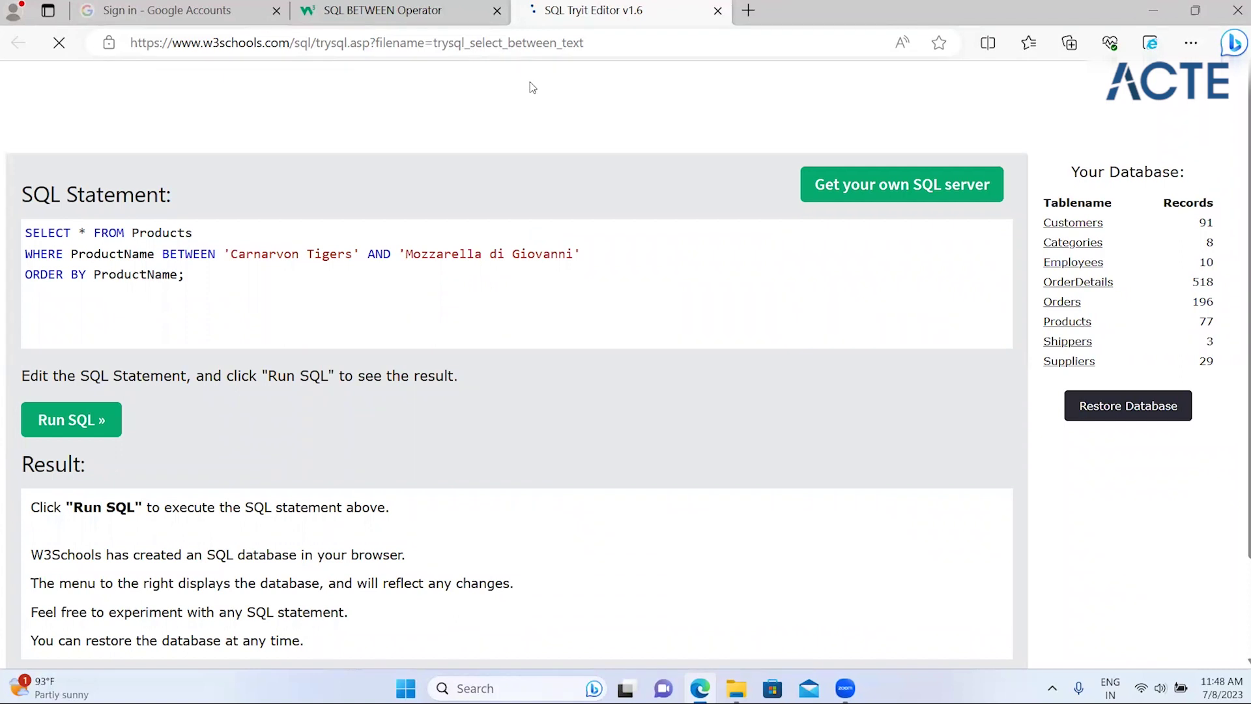
key(ctrl+shift+Tab)
scroll(443, 295, down, 3)
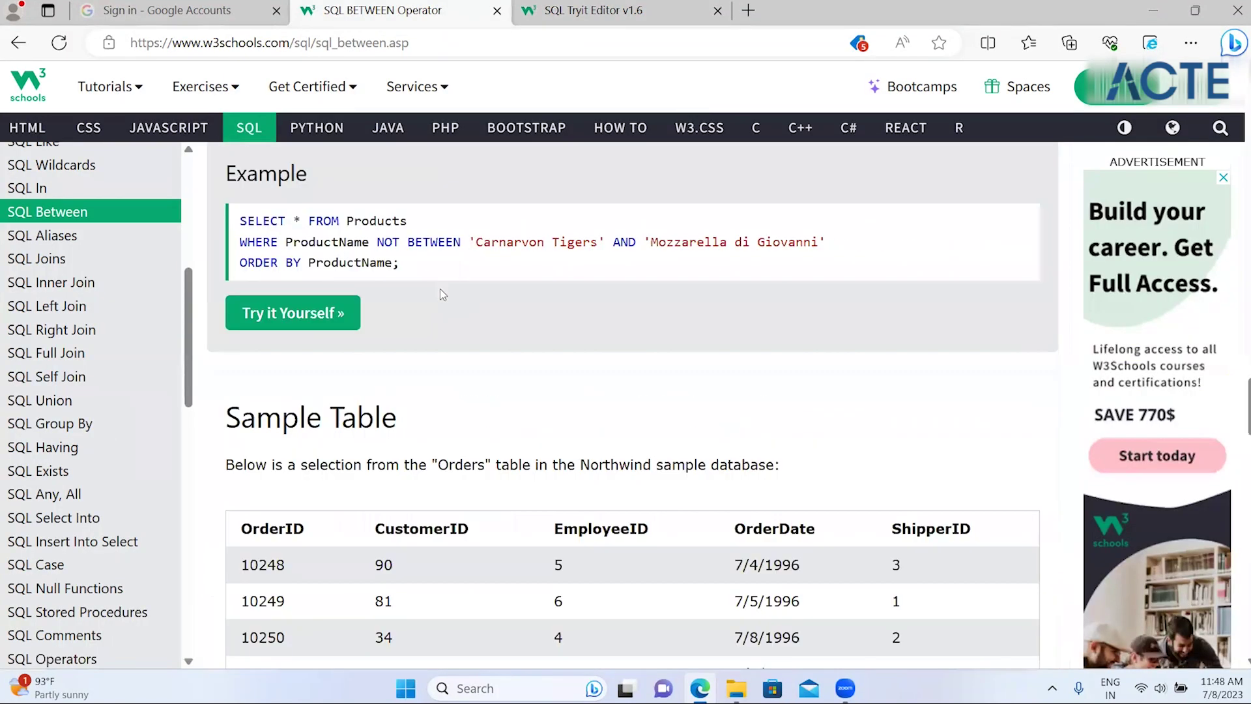
scroll(442, 295, down, 7)
scroll(443, 295, up, 1)
scroll(440, 295, up, 1)
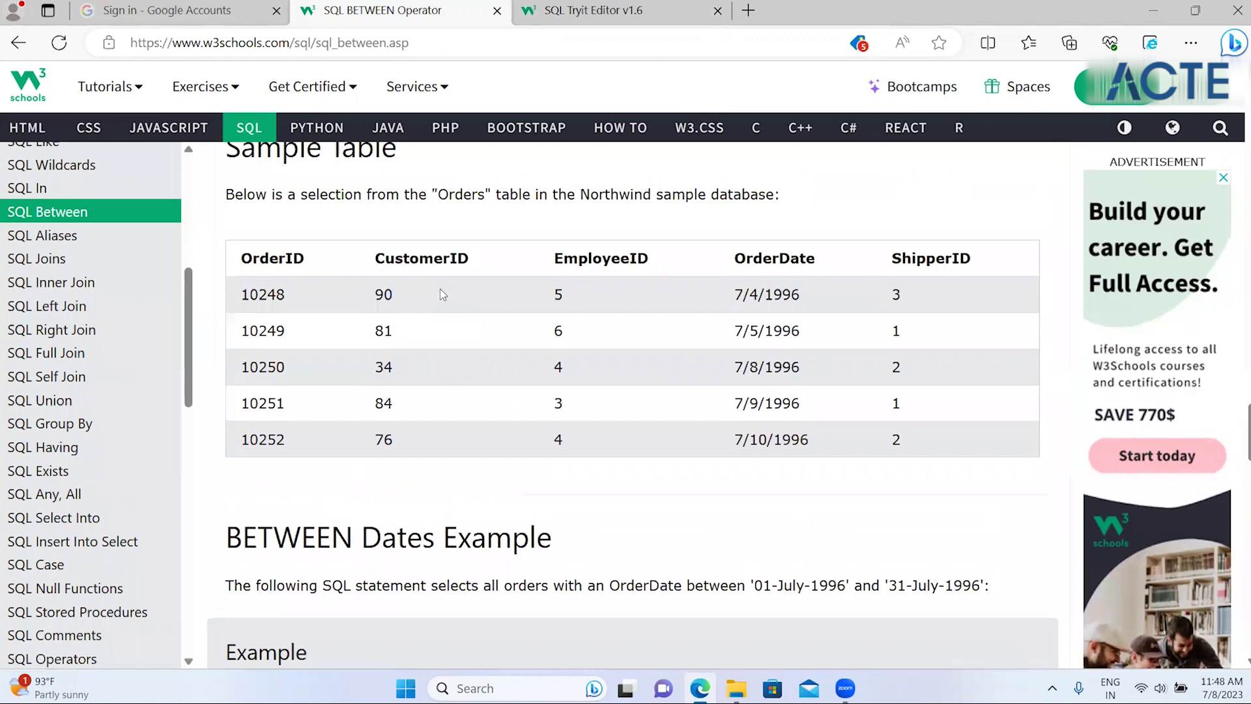
scroll(440, 295, down, 1)
scroll(439, 294, down, 7)
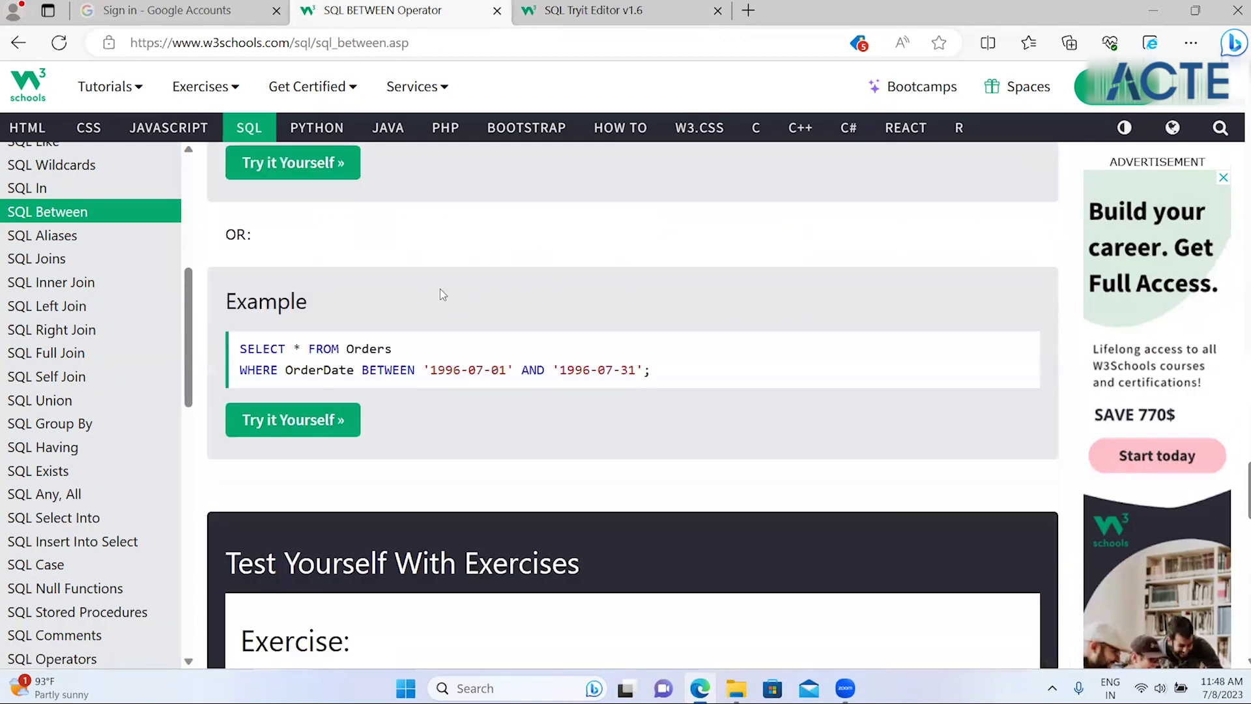
click(33, 189)
scroll(525, 339, down, 1)
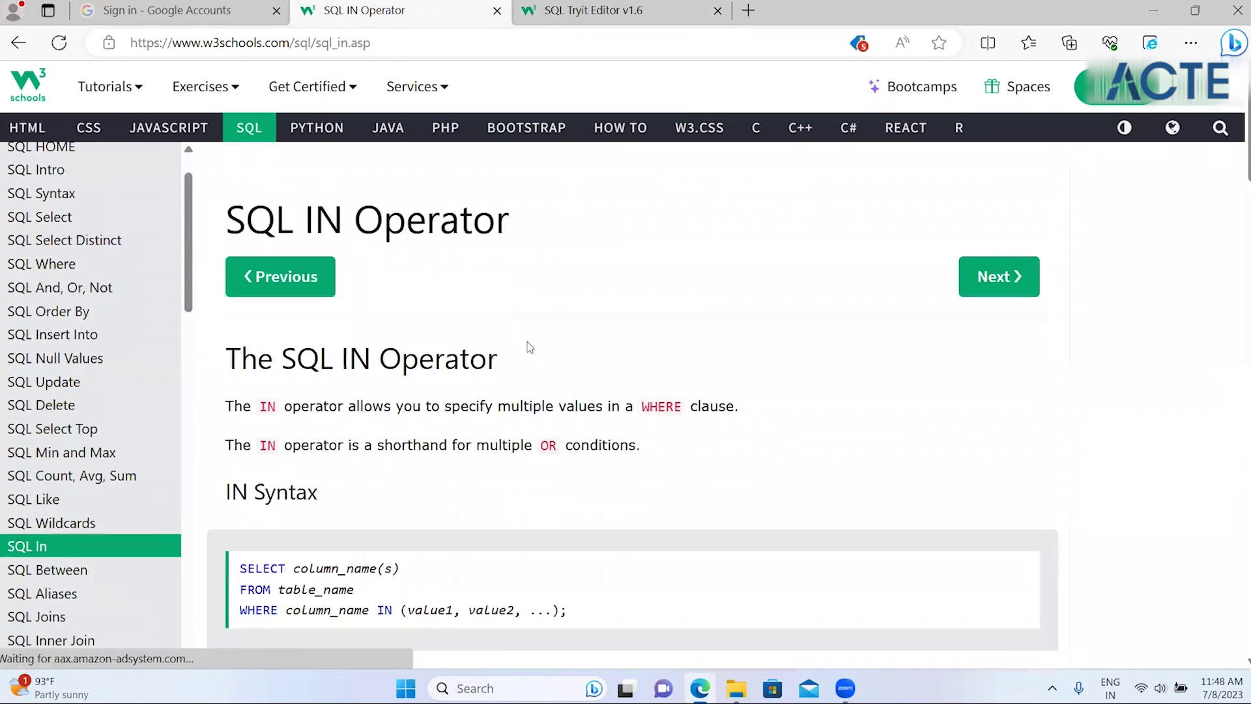
scroll(525, 339, down, 3)
scroll(527, 344, down, 10)
scroll(529, 346, up, 1)
scroll(529, 345, up, 1)
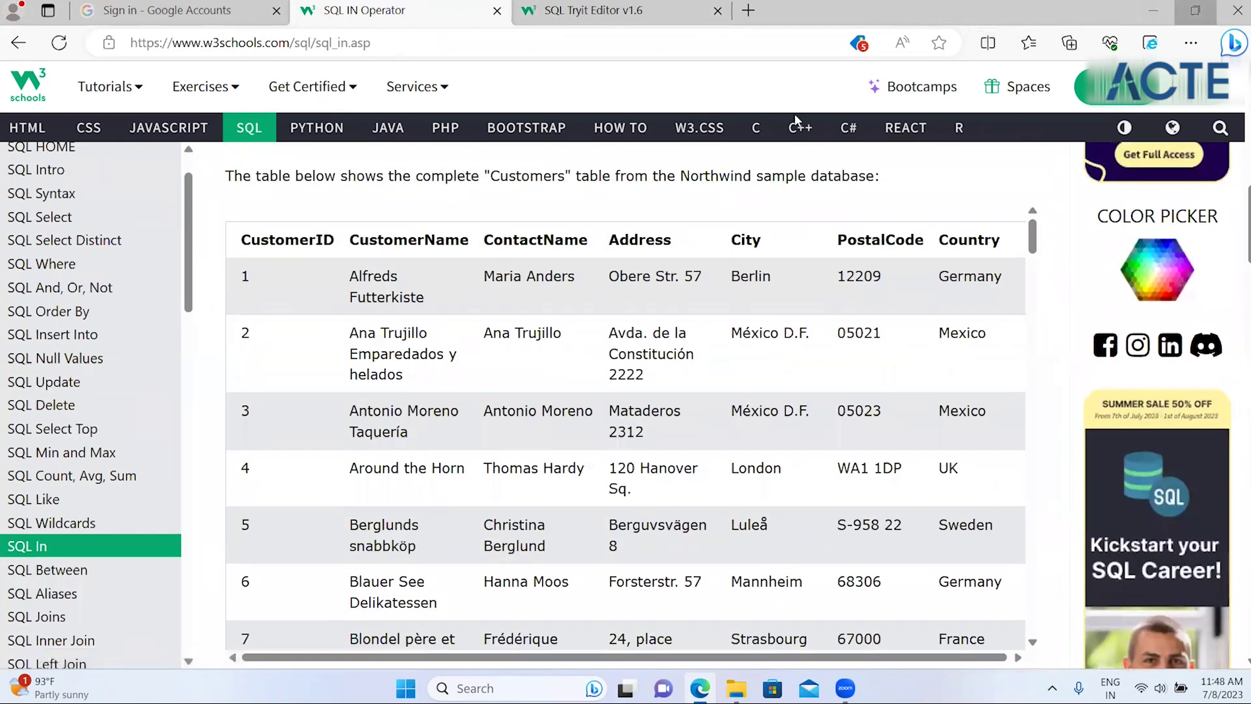
click(1195, 10)
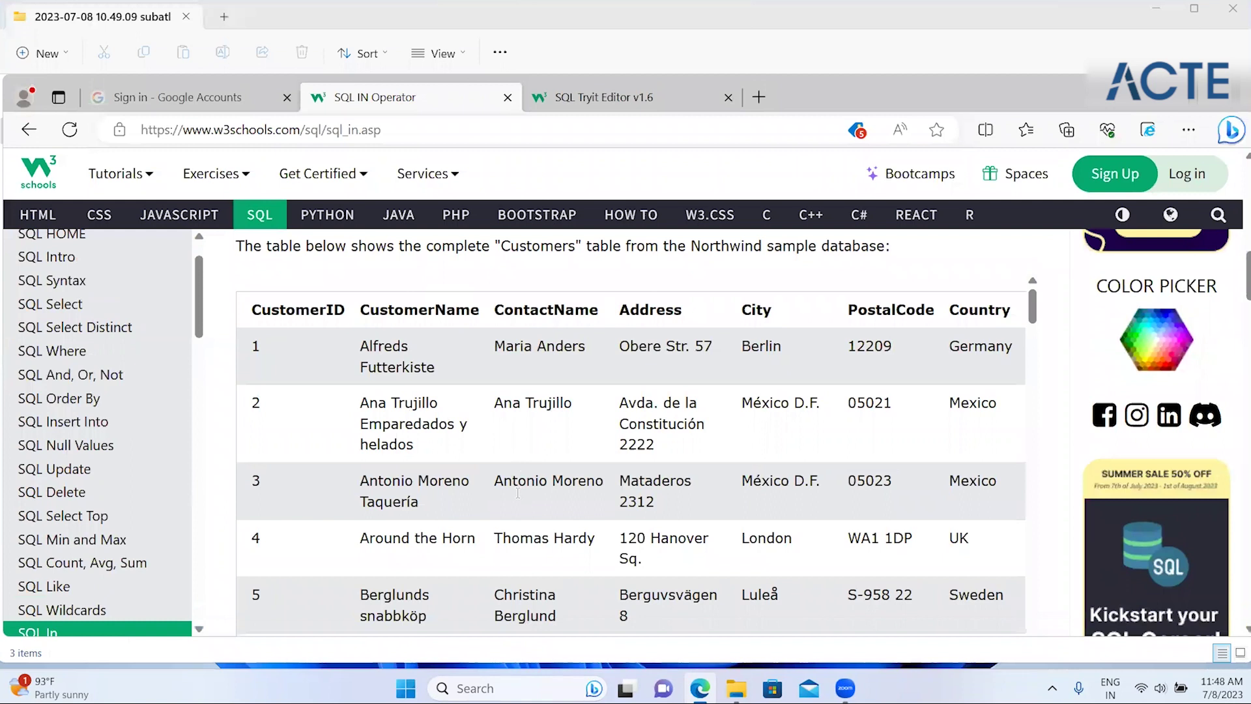
scroll(759, 590, down, 1)
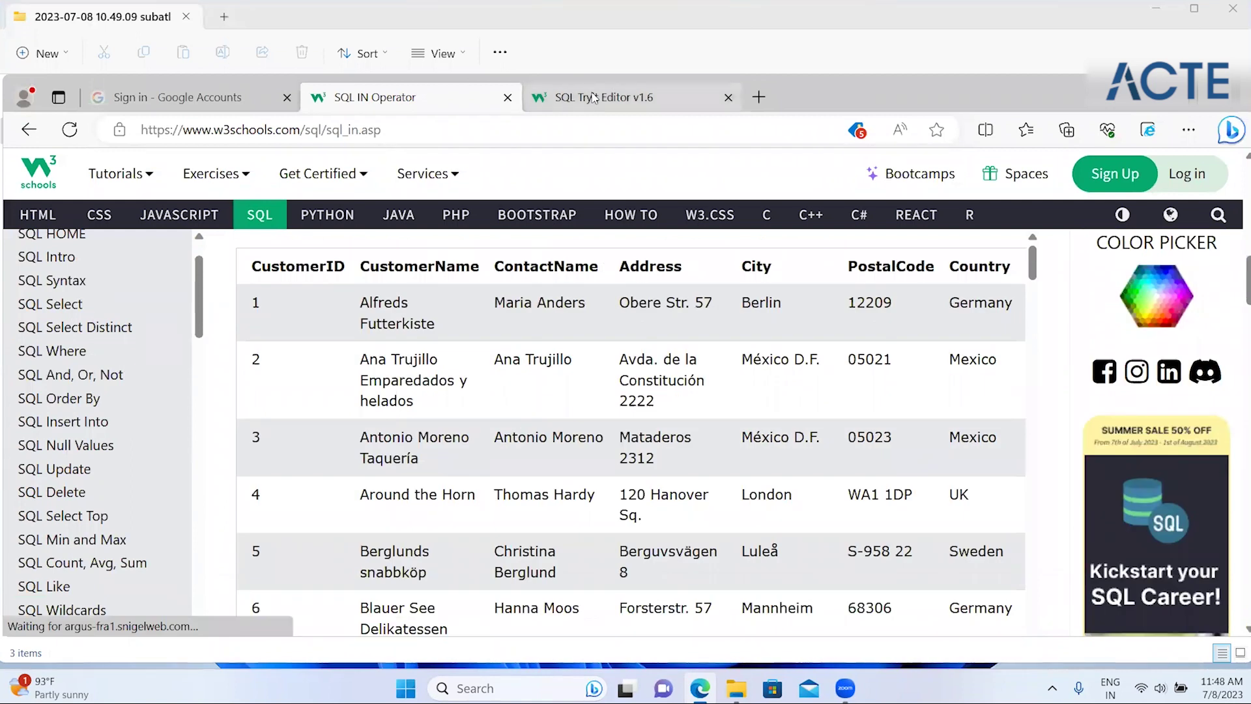
click(592, 97)
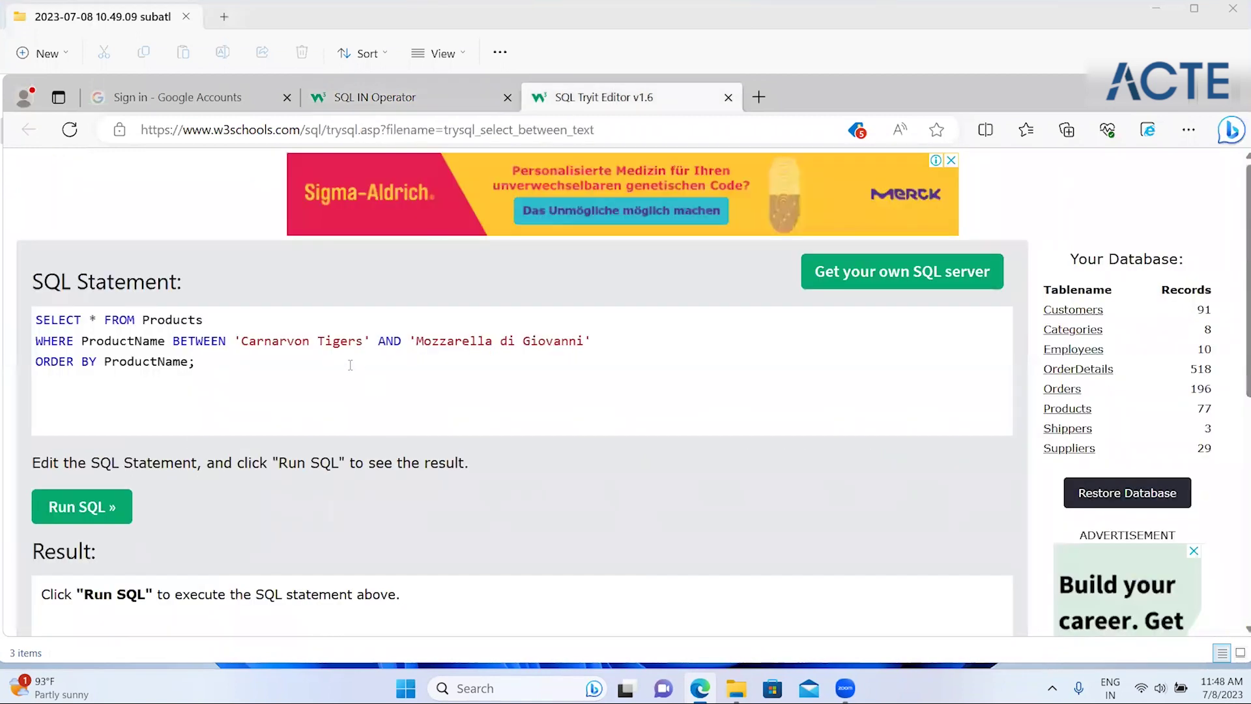
click(463, 108)
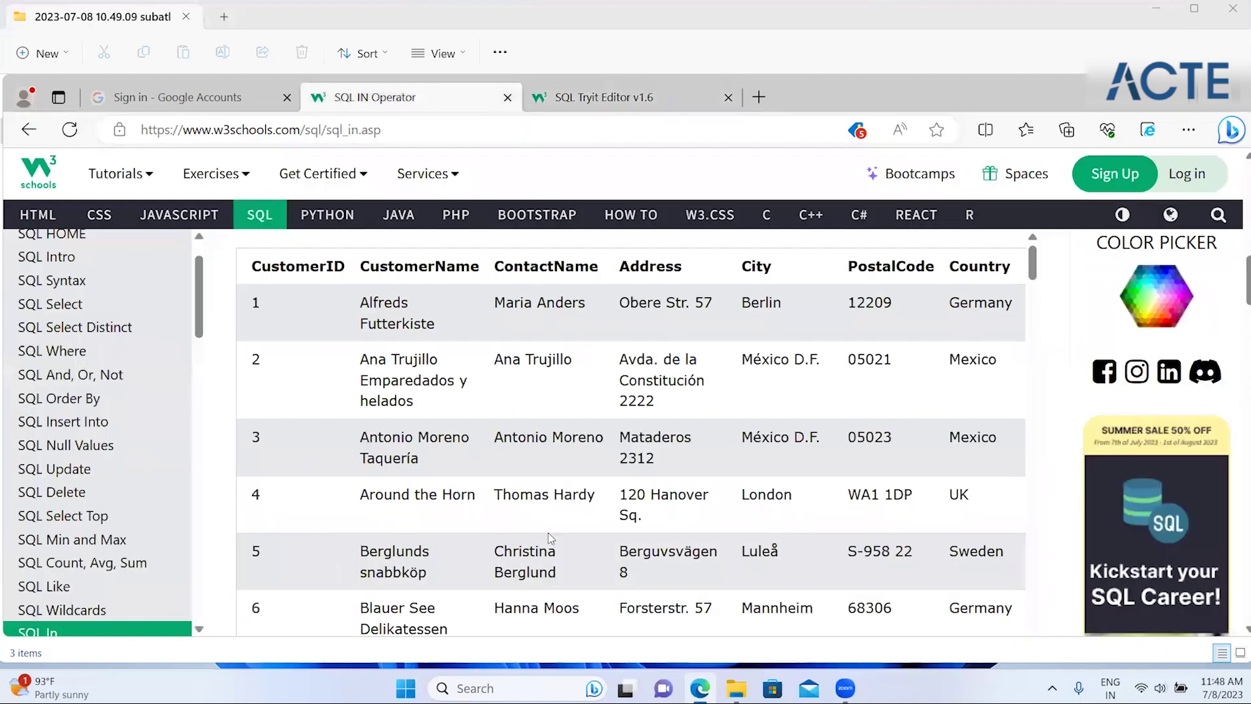
scroll(544, 564, down, 2)
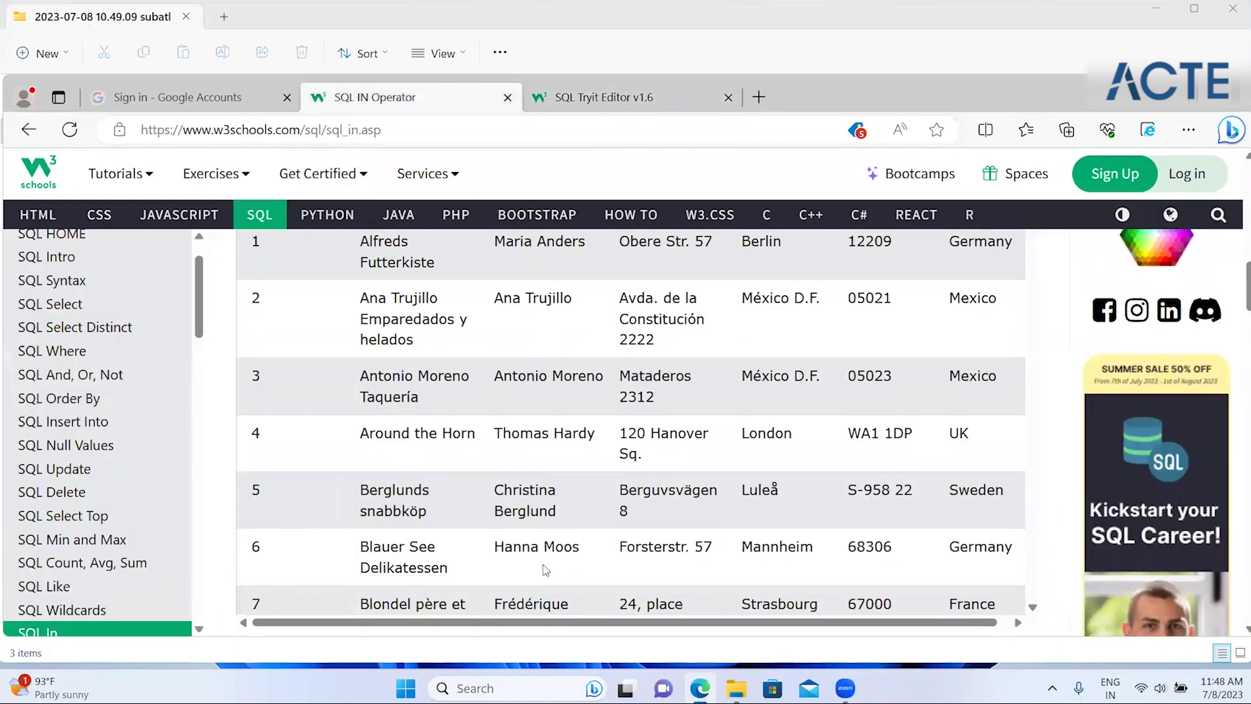
scroll(547, 573, up, 1)
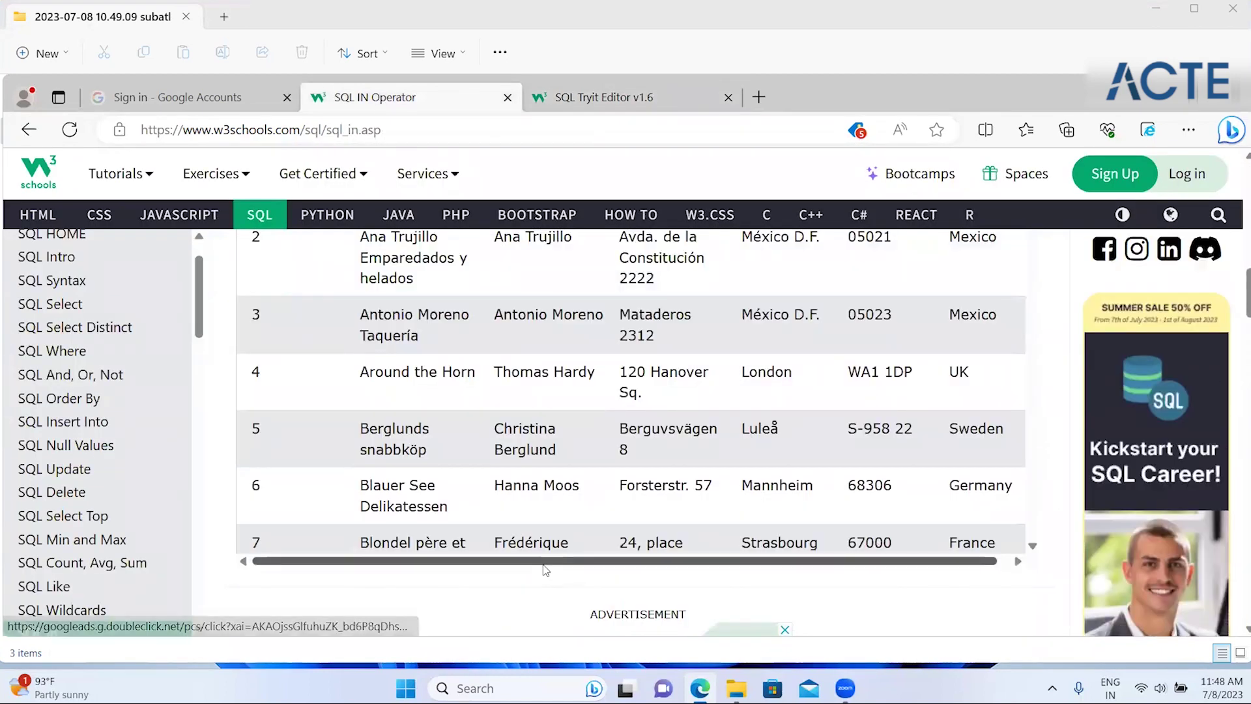
scroll(612, 403, up, 1)
scroll(612, 403, up, 1)
scroll(613, 402, down, 1)
scroll(612, 403, up, 1)
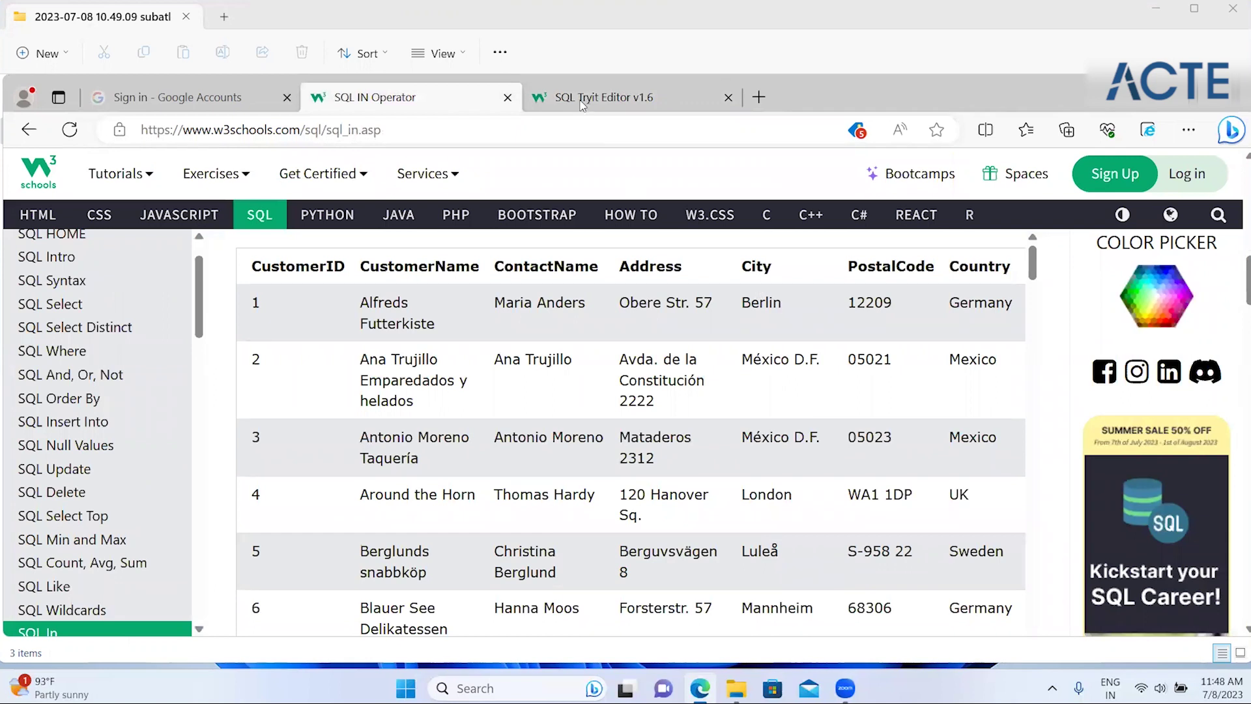
- Change the WHERE condition to city BETWEEN 'Berlin' AND 'London'
key(ctrl+Tab)
double_click(96, 335)
text(city BETWEEN 'Carnarvon Tigers' AND 'Mozzarella di Giovanni)
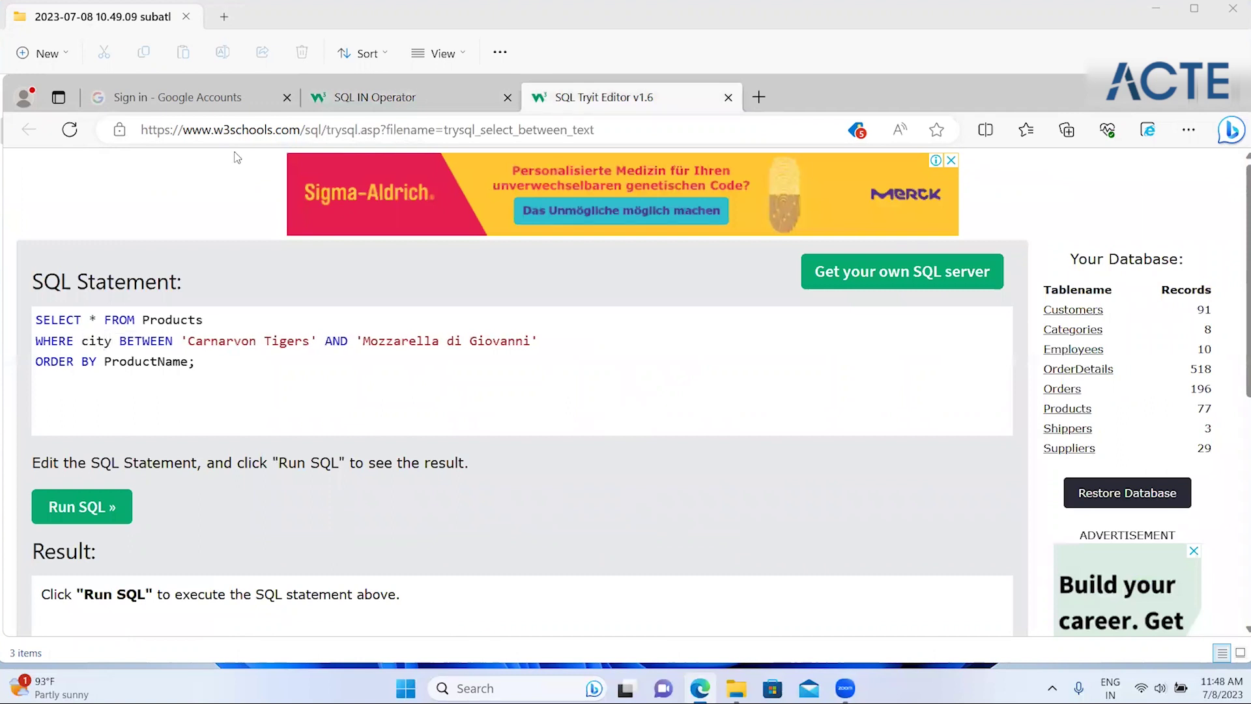
key(ctrl+shift+Tab)
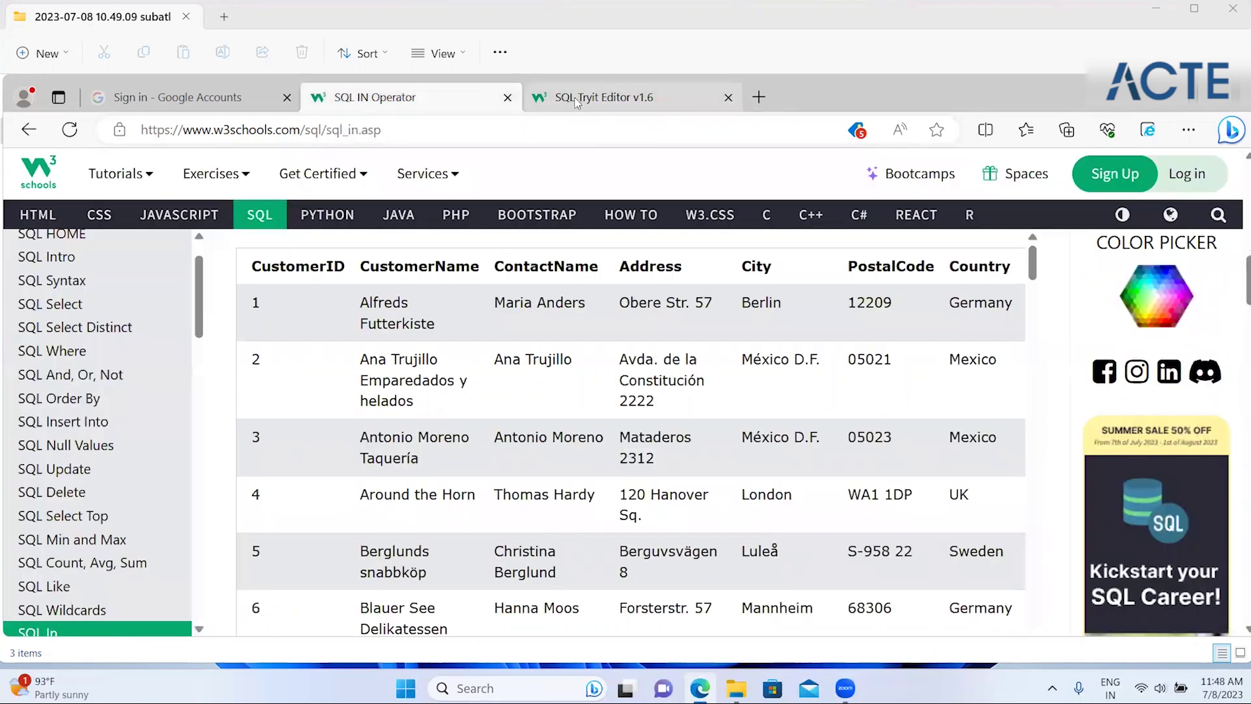
click(576, 101)
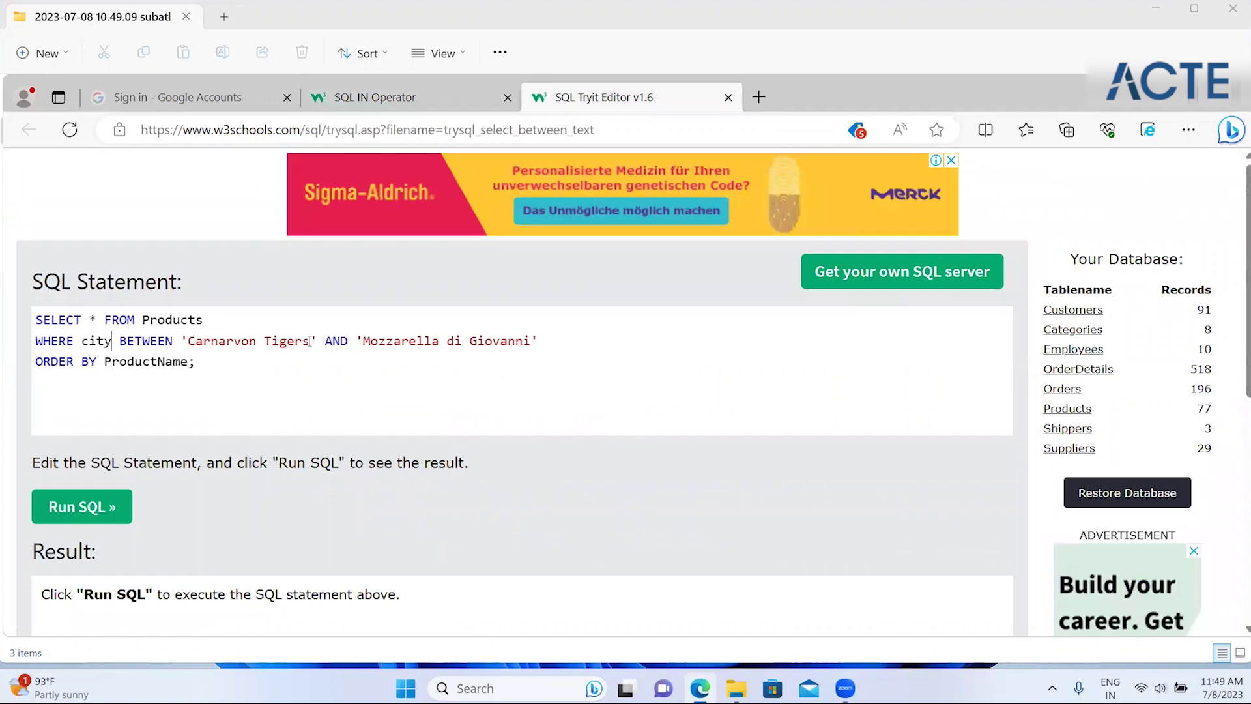
shift+click(189, 342)
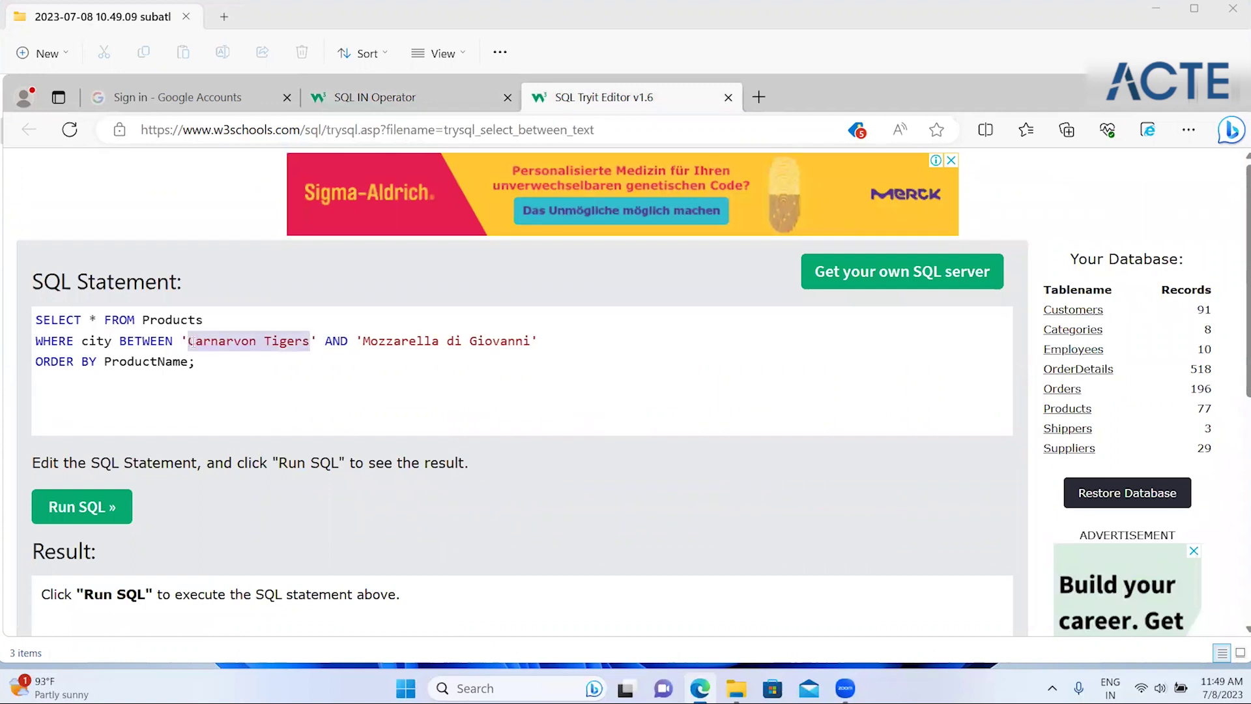
text(Berlin)
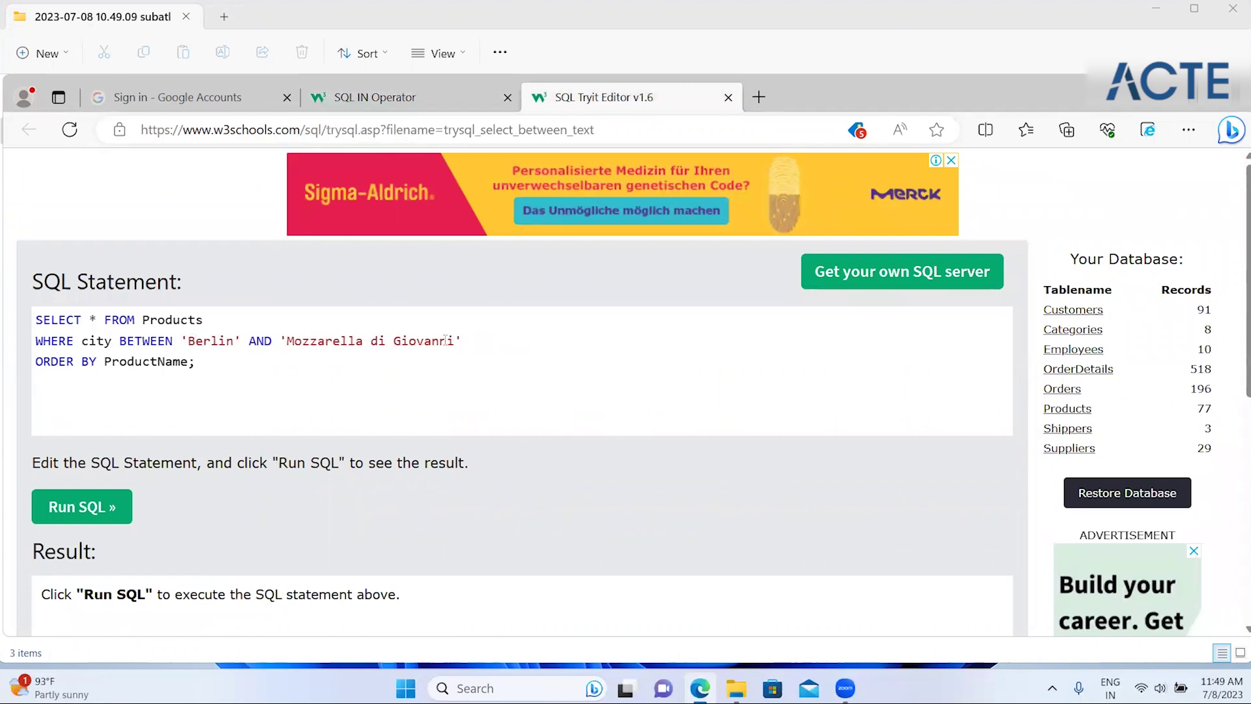
drag(458, 341, 288, 342)
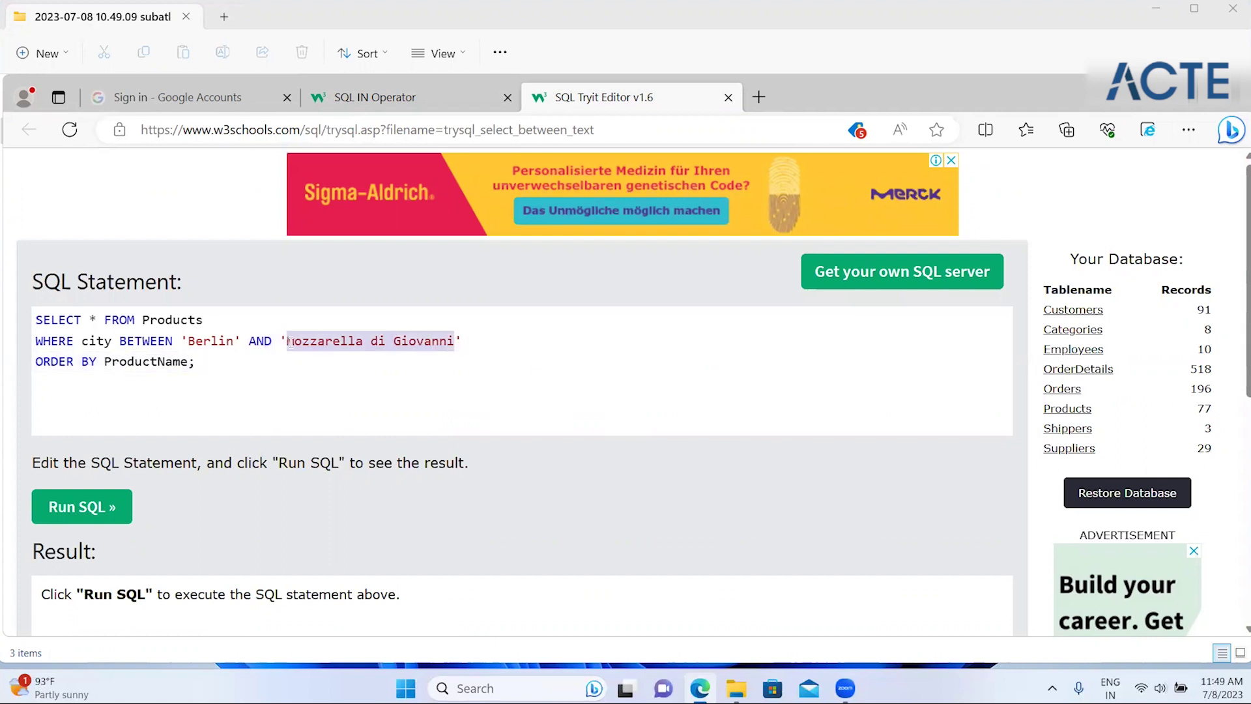
key(BackSpace)
text(London)
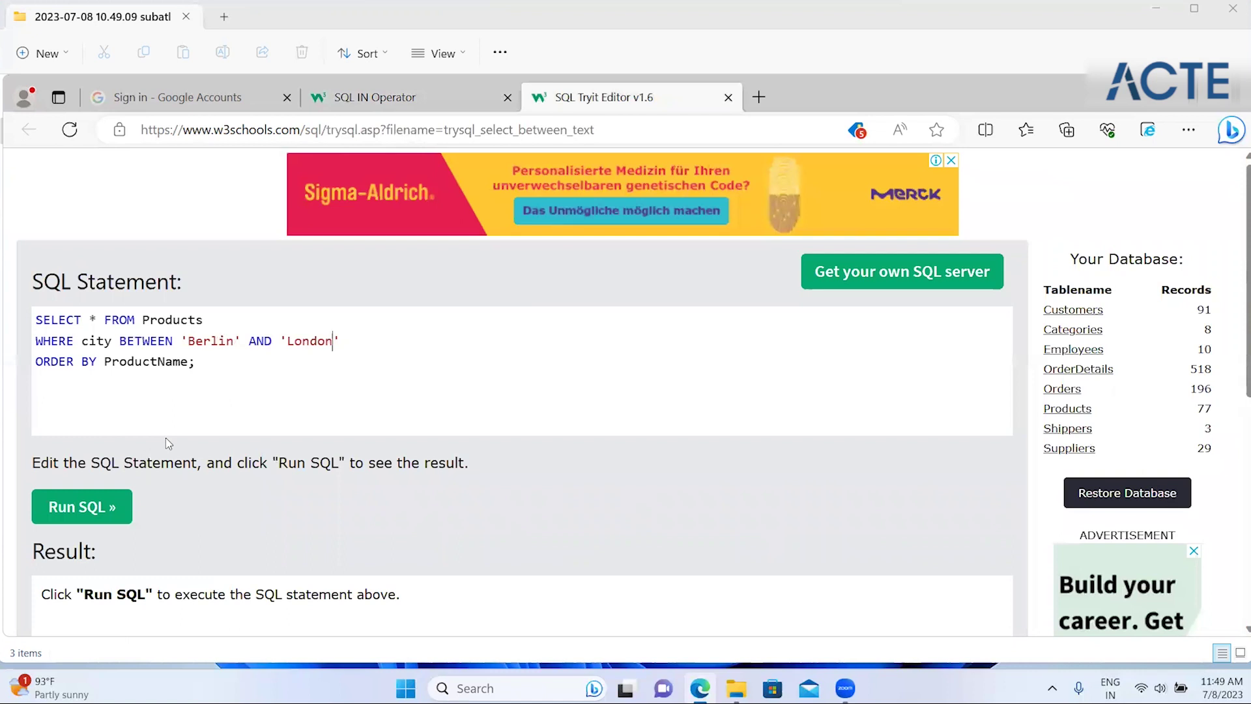
- Delete the ORDER BY ProductName line from the query
double_click(154, 360)
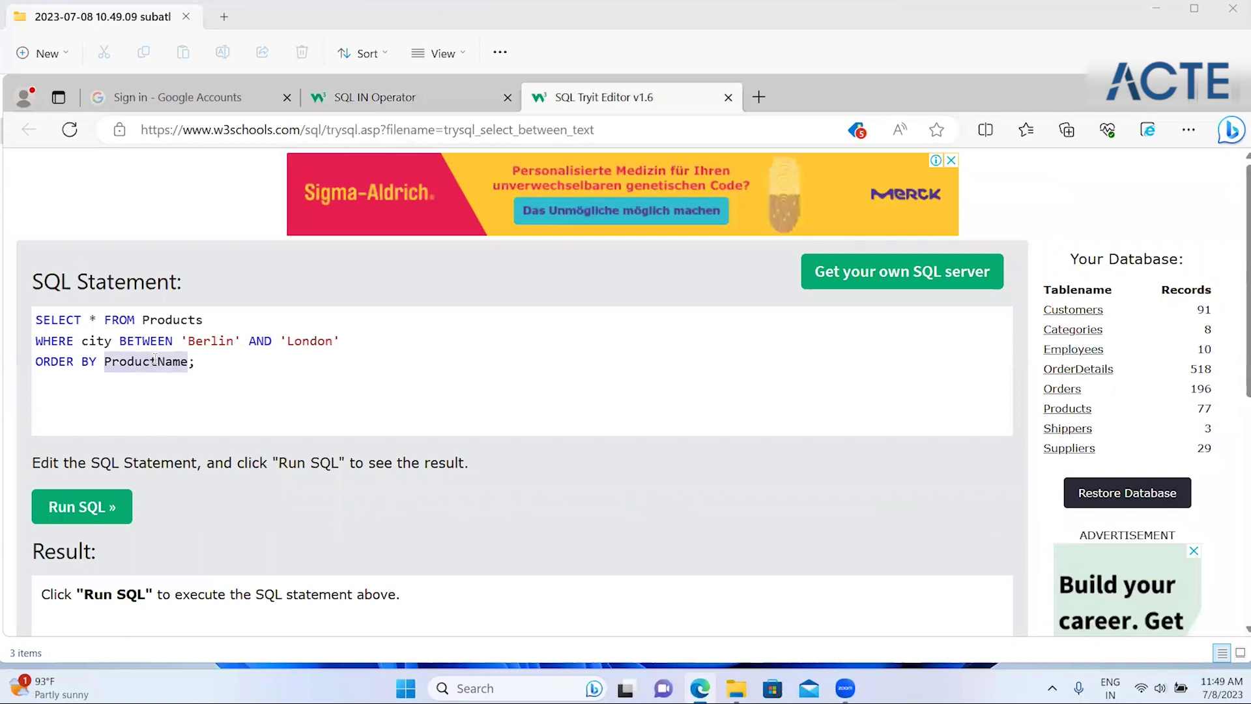
click(226, 364)
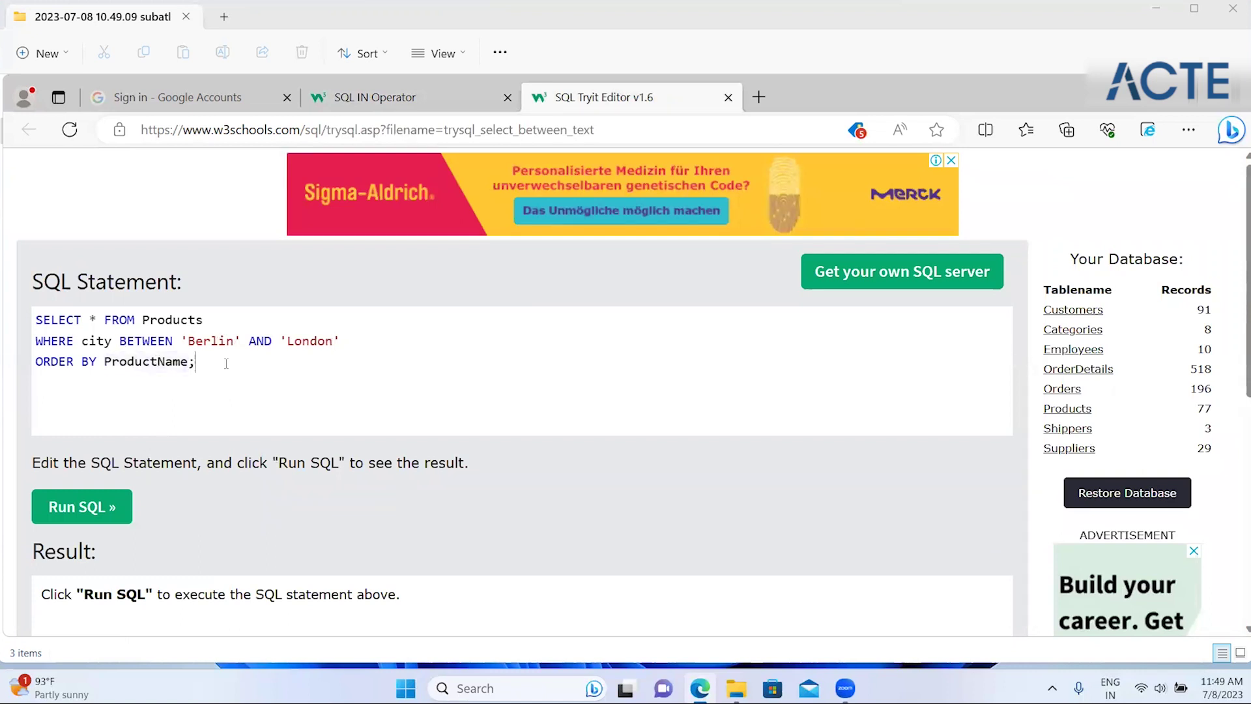
shift+click(65, 359)
key(BackSpace)
key(BackSpace)
key(BackSpace)
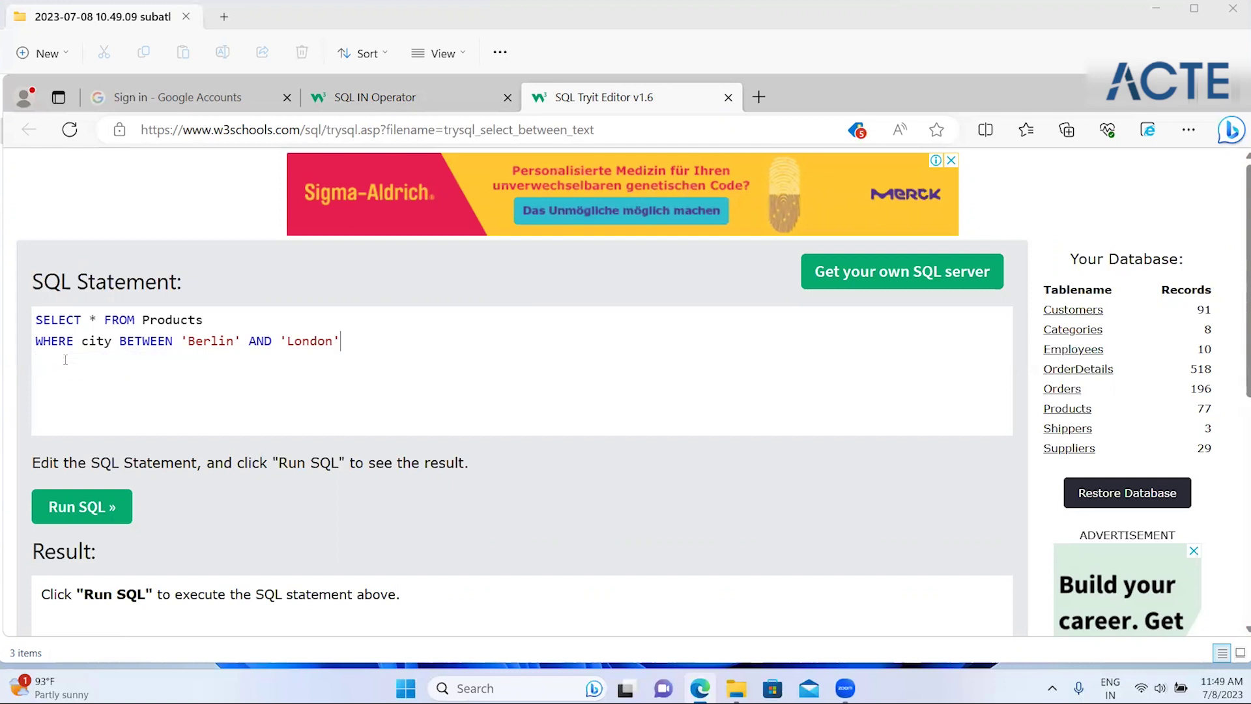
text(;)
click(76, 500)
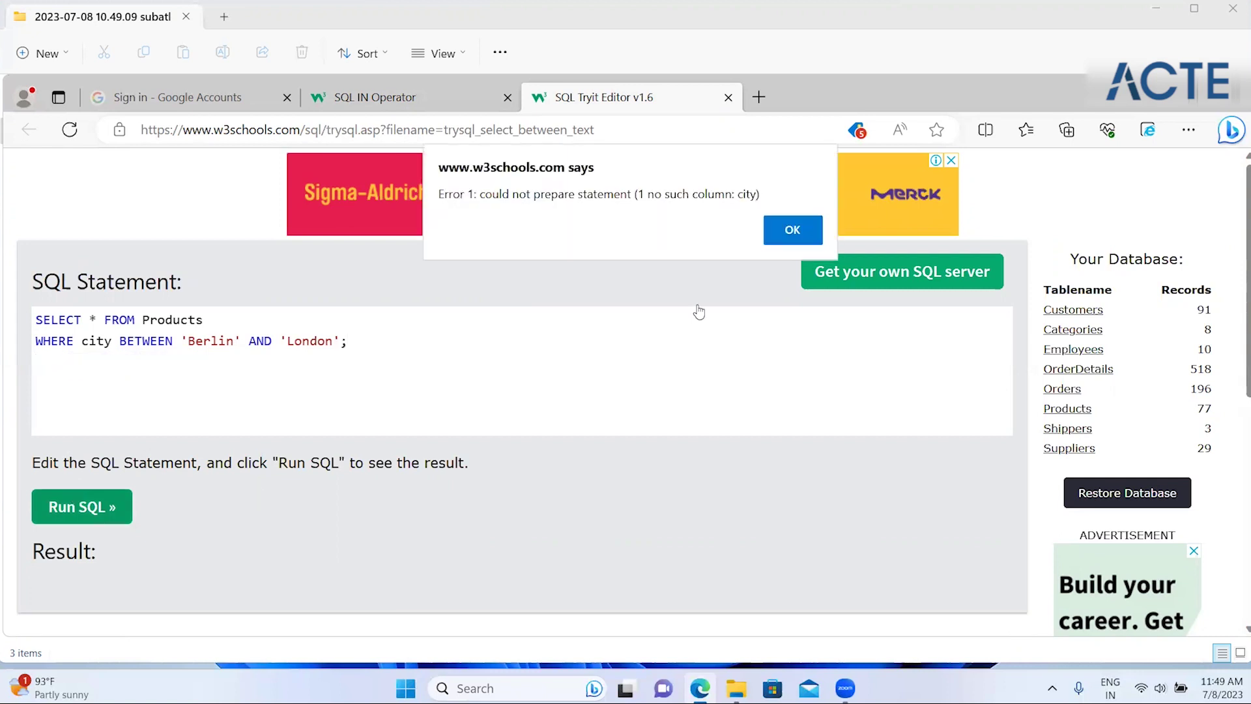
click(782, 239)
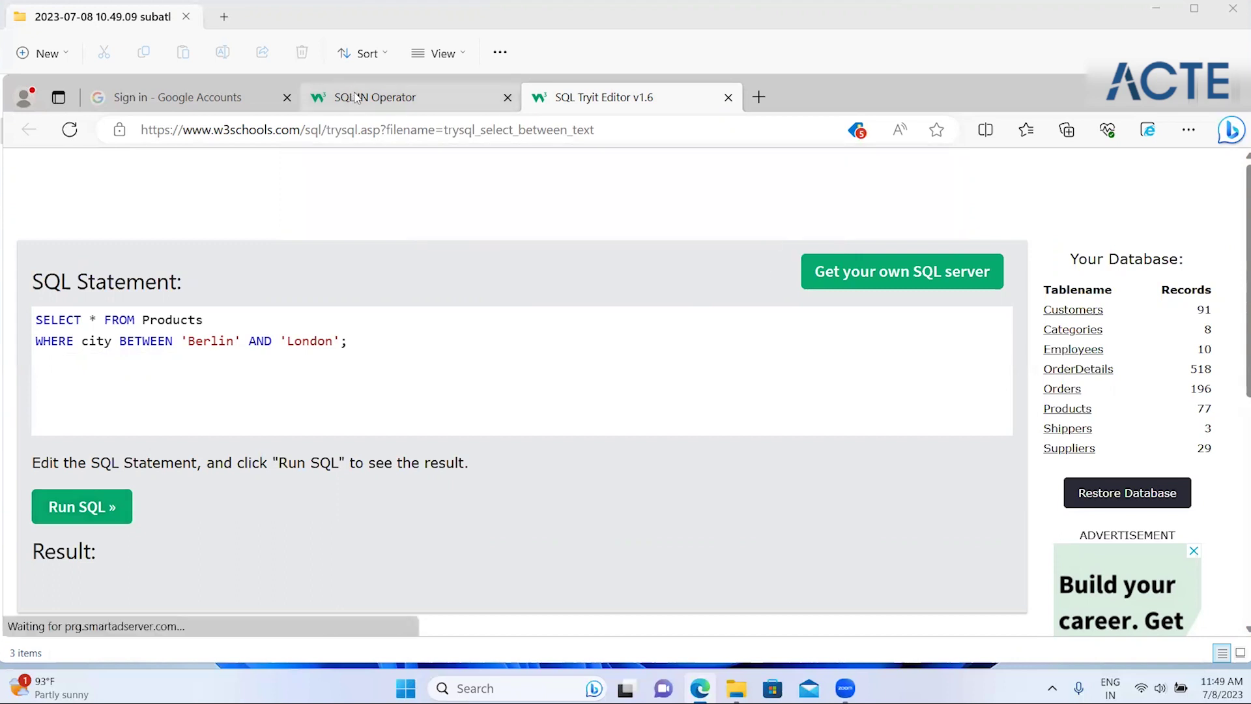
click(356, 99)
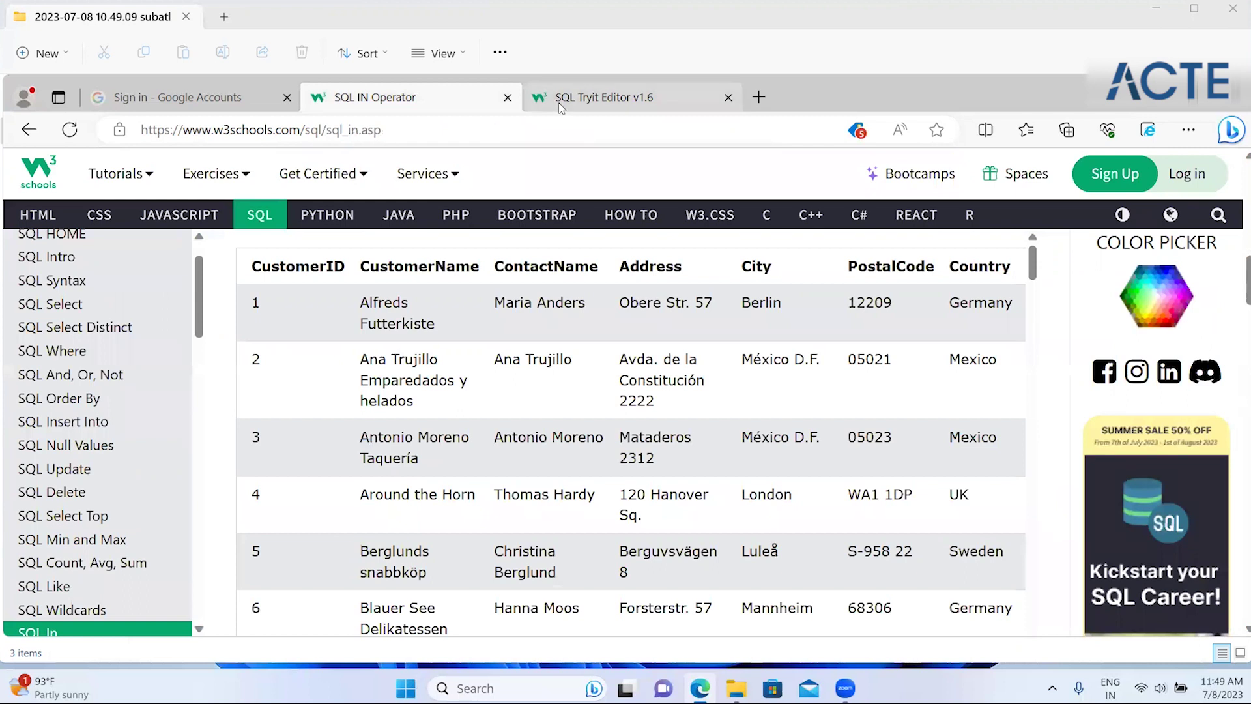
click(560, 99)
double_click(163, 319)
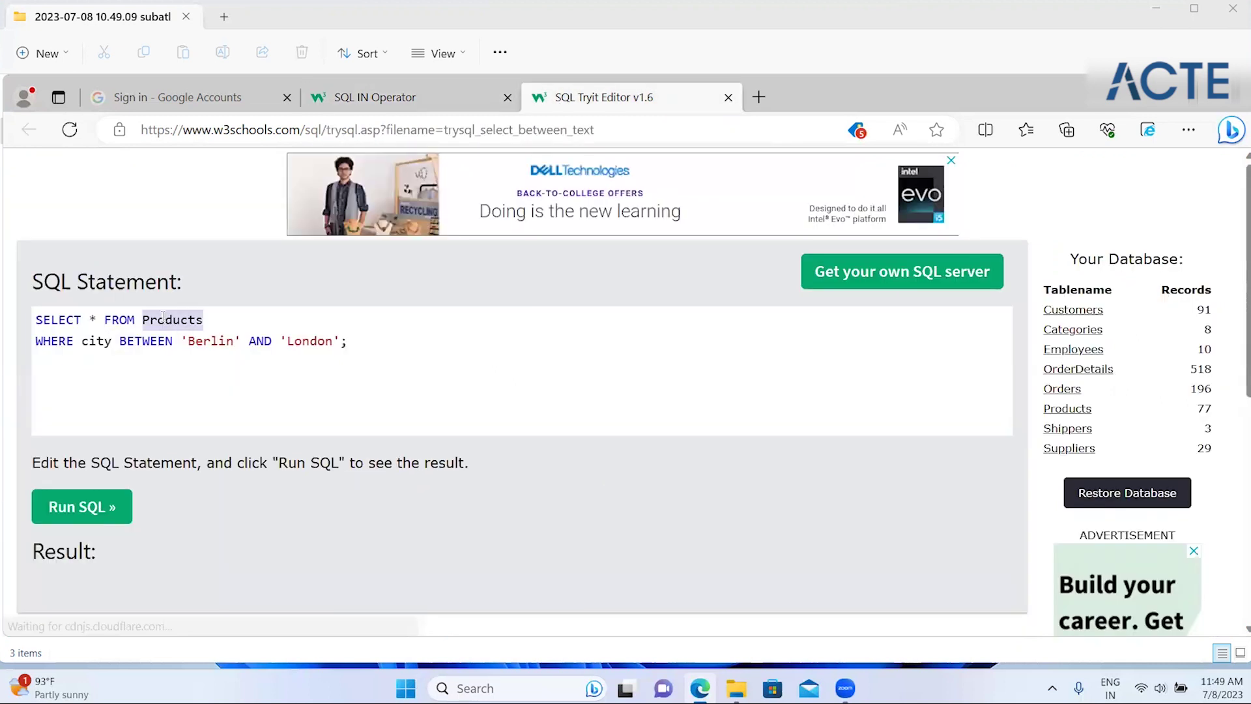
key(ctrl+shift+Tab)
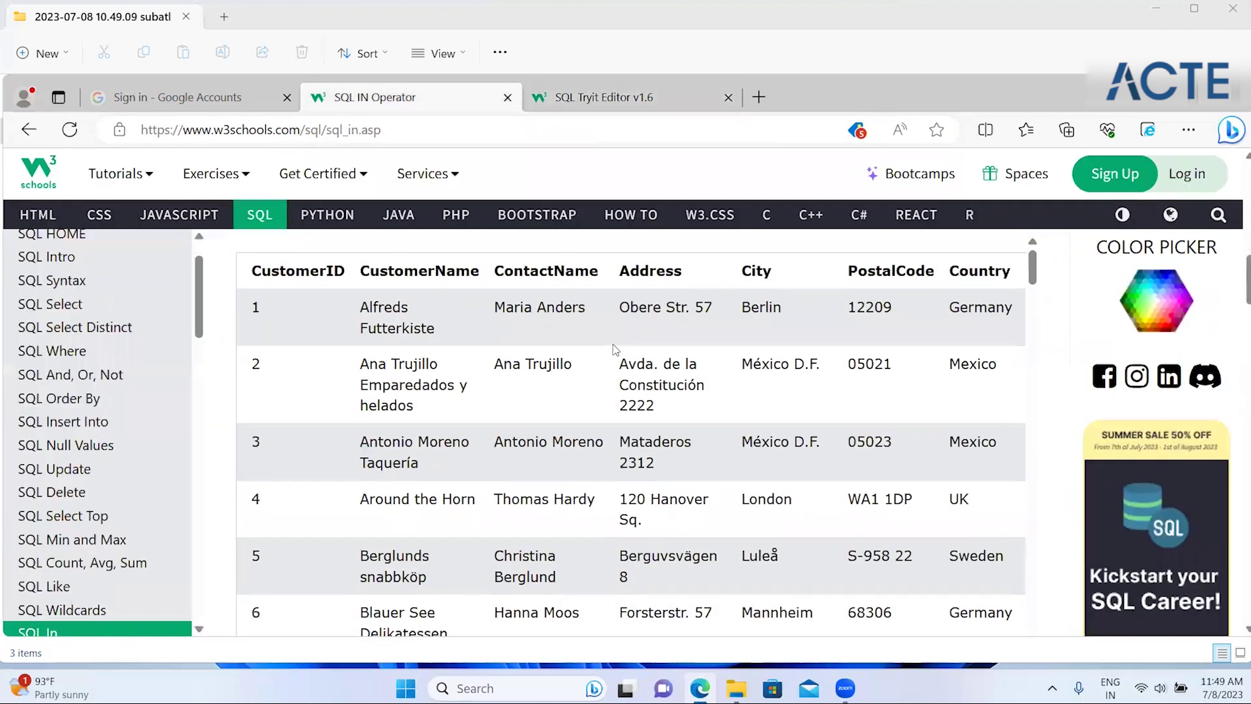
scroll(615, 348, up, 2)
click(594, 96)
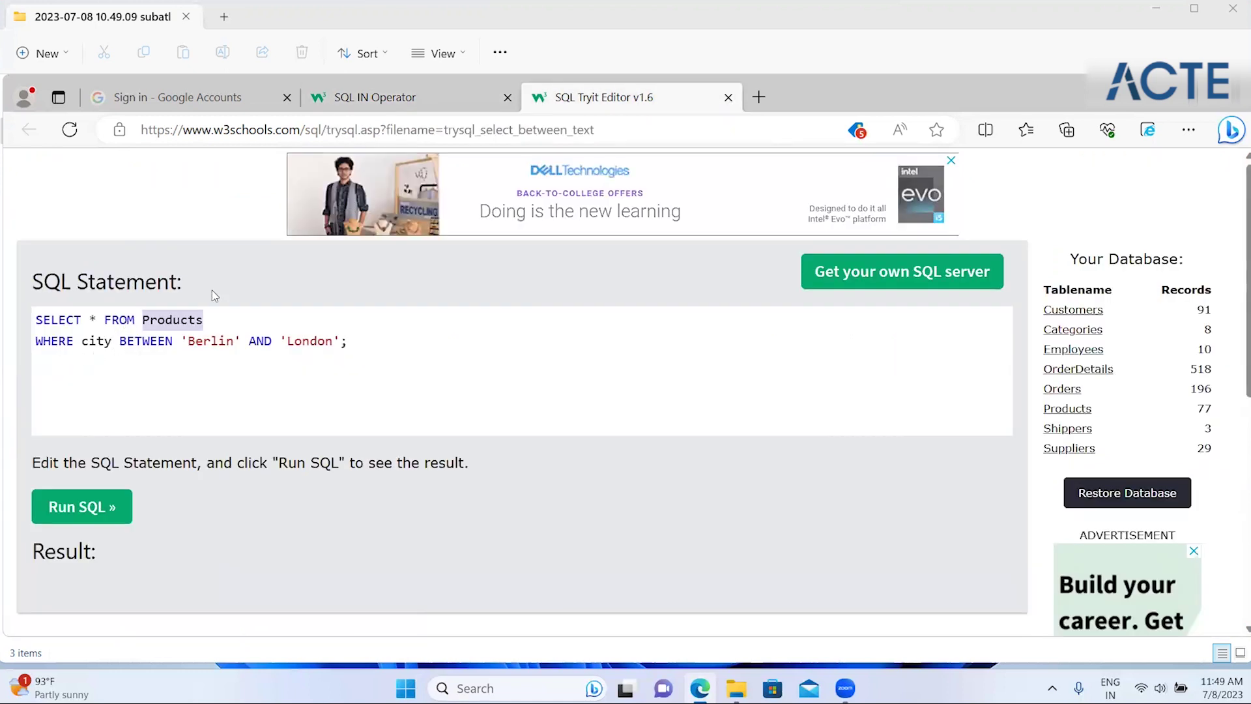
text(custom)
text(era)
text(s)
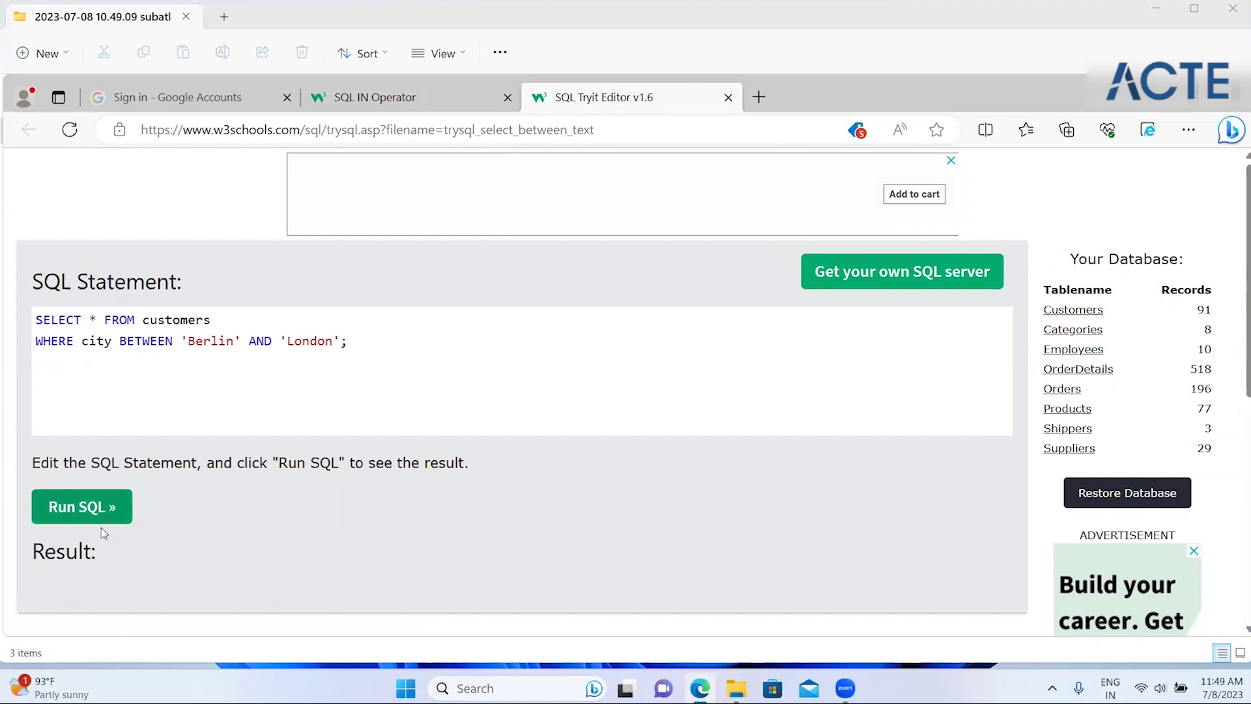
click(102, 524)
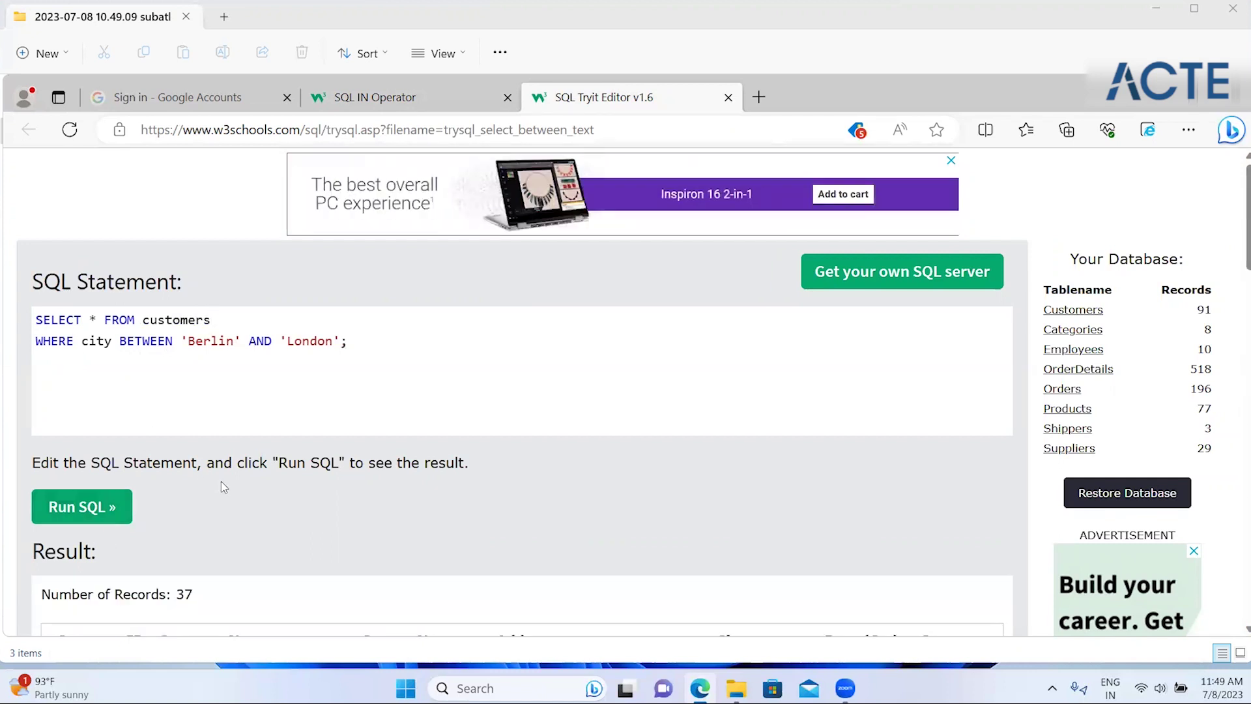
scroll(221, 481, down, 2)
scroll(221, 481, down, 1)
scroll(221, 481, down, 1)
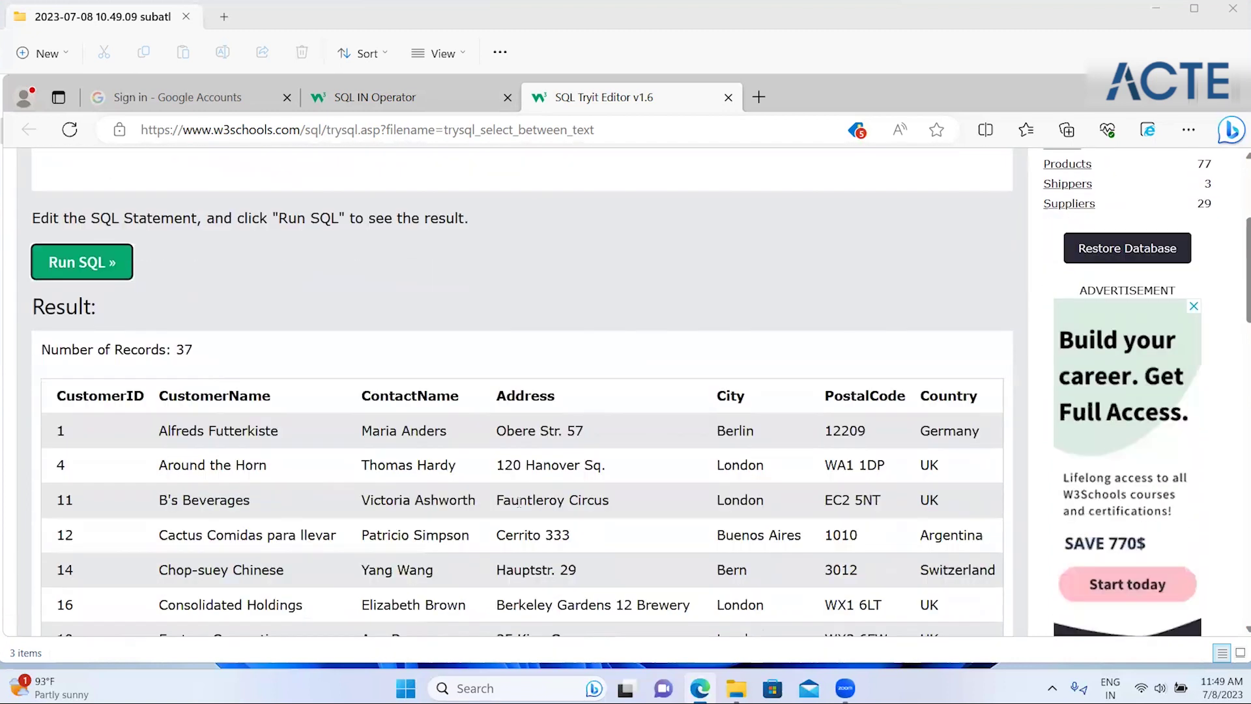
scroll(383, 183, up, 3)
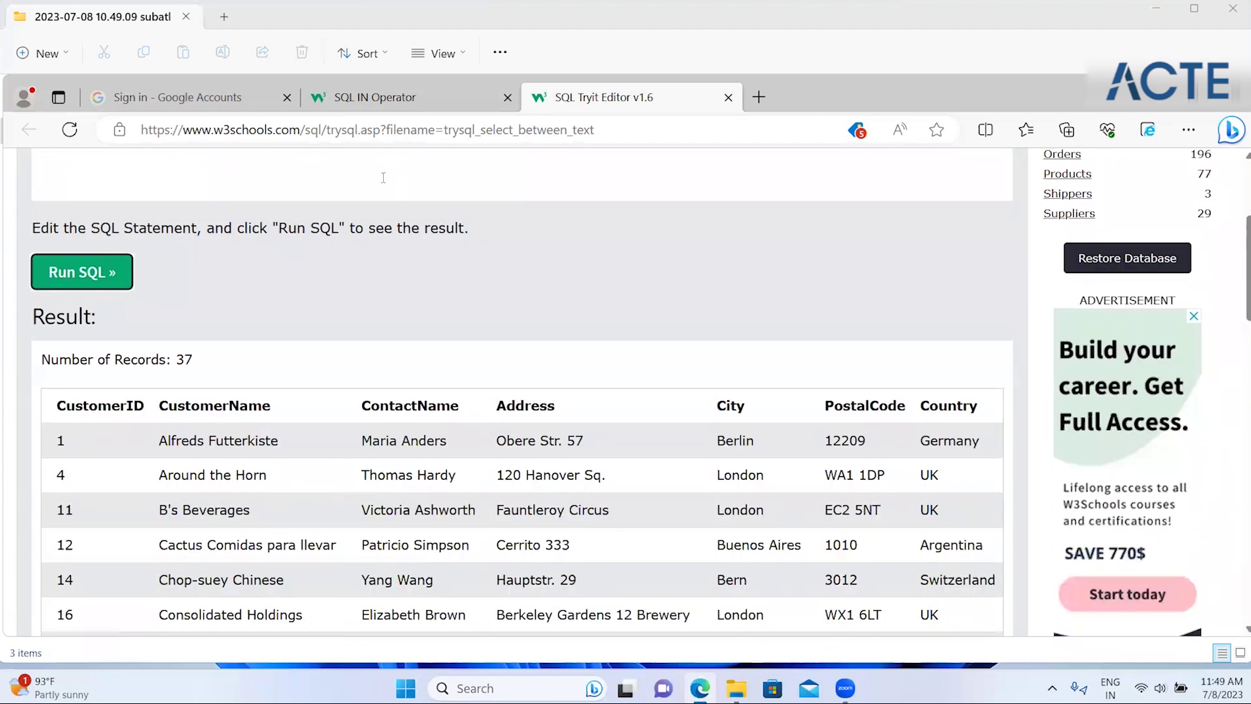
click(233, 261)
mouse_move(354, 280)
mouse_down()
mouse_move(62, 266)
mouse_move(33, 282)
mouse_up()
key(ctrl+c)
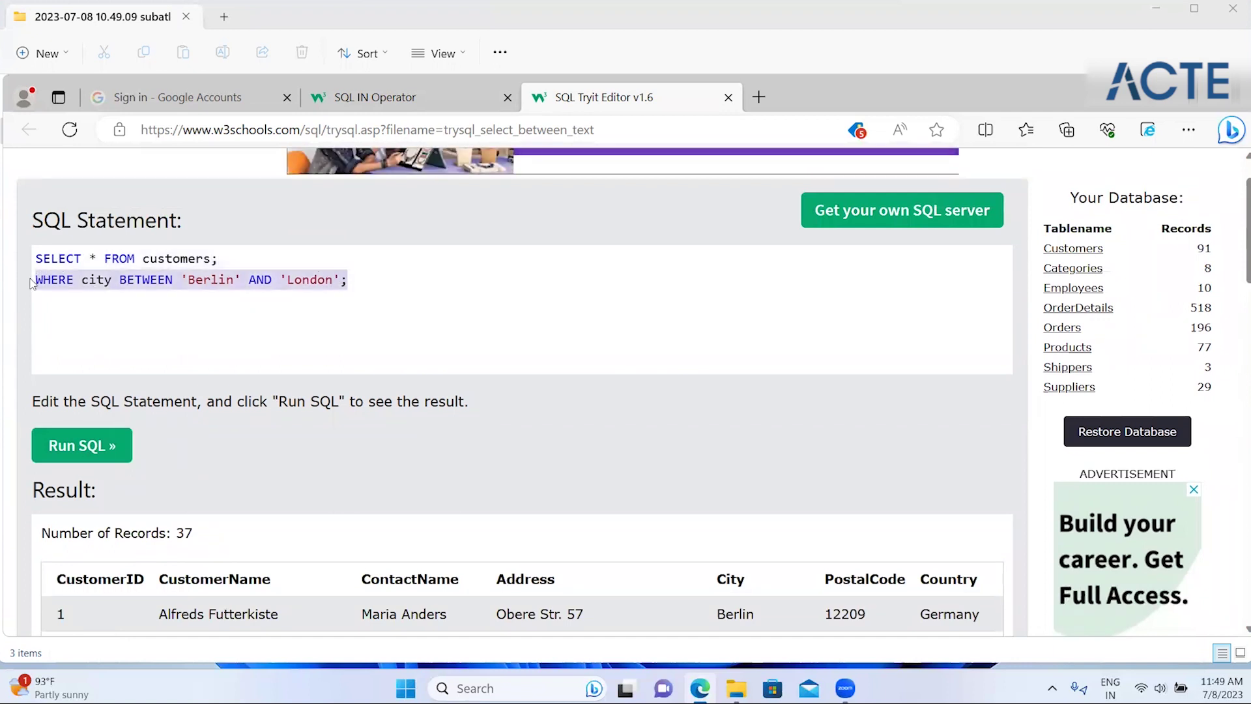
key(BackSpace)
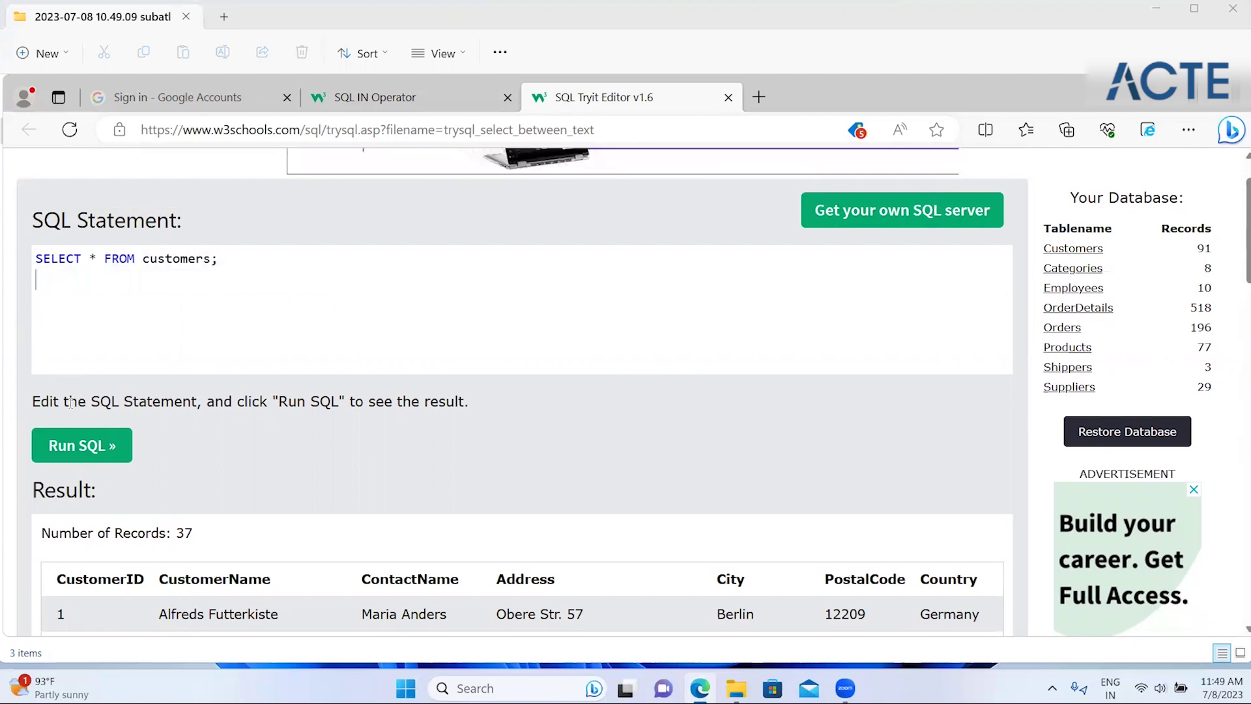
click(75, 445)
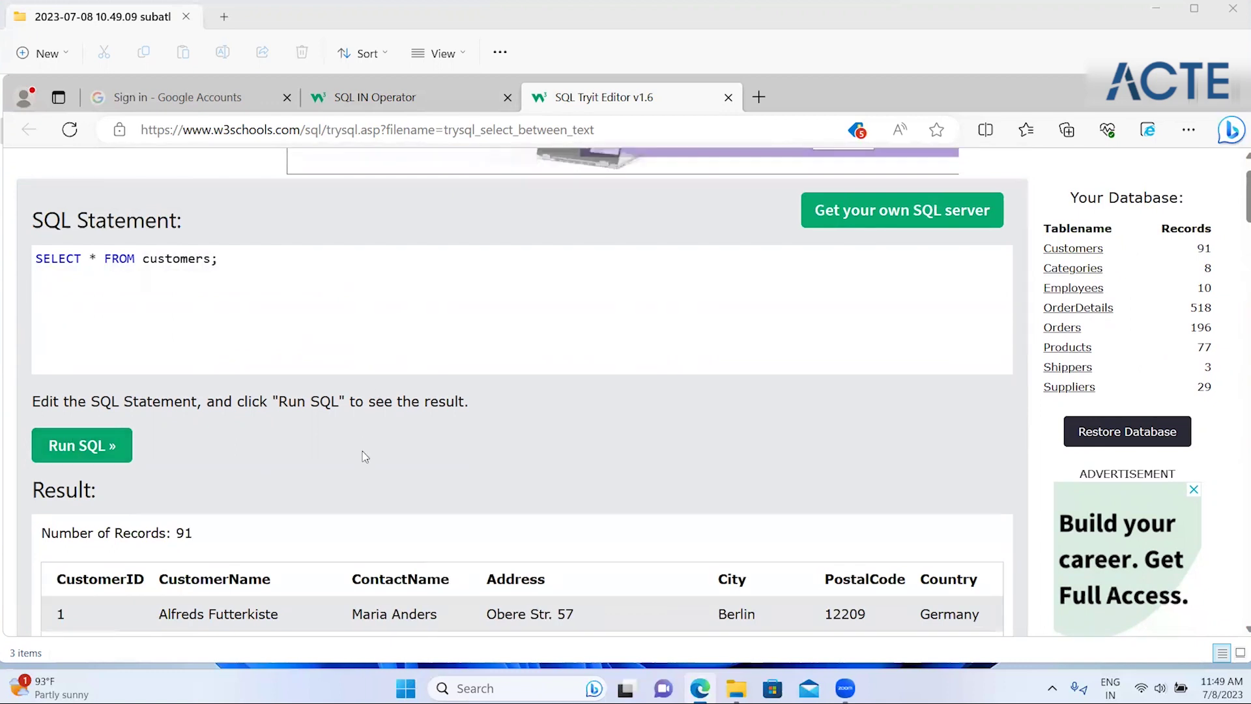
scroll(369, 463, down, 3)
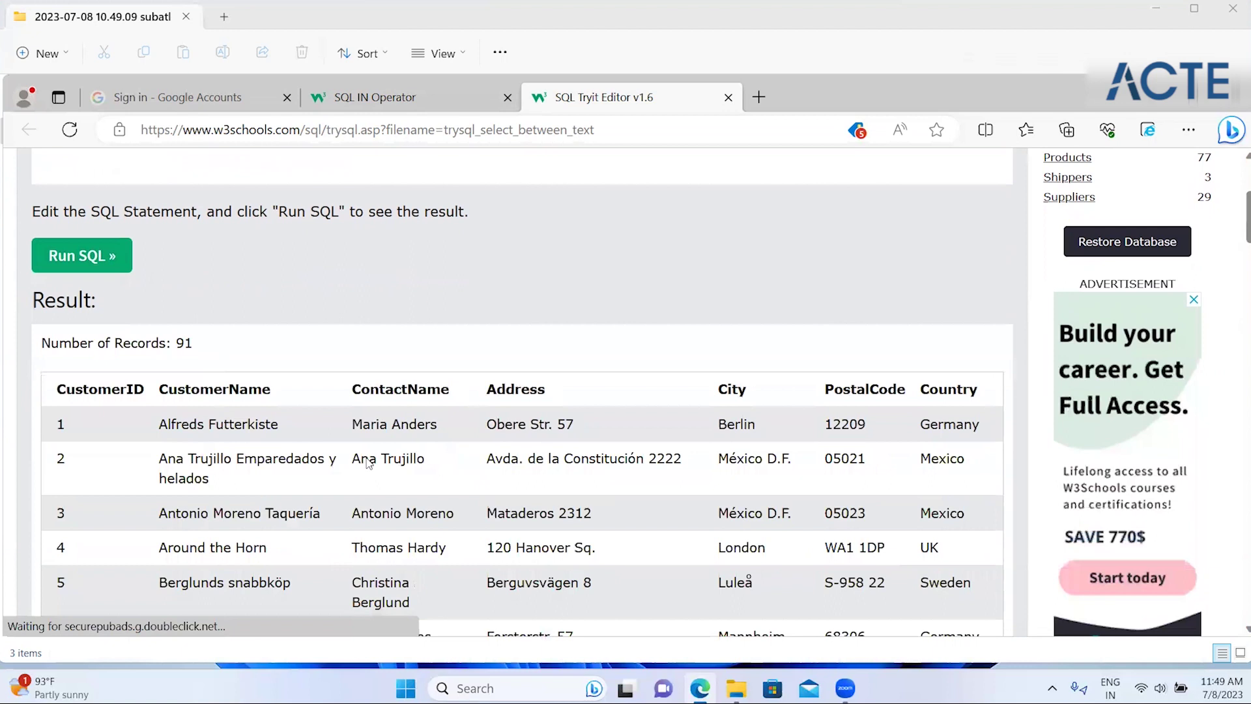
scroll(368, 463, down, 1)
scroll(369, 463, down, 1)
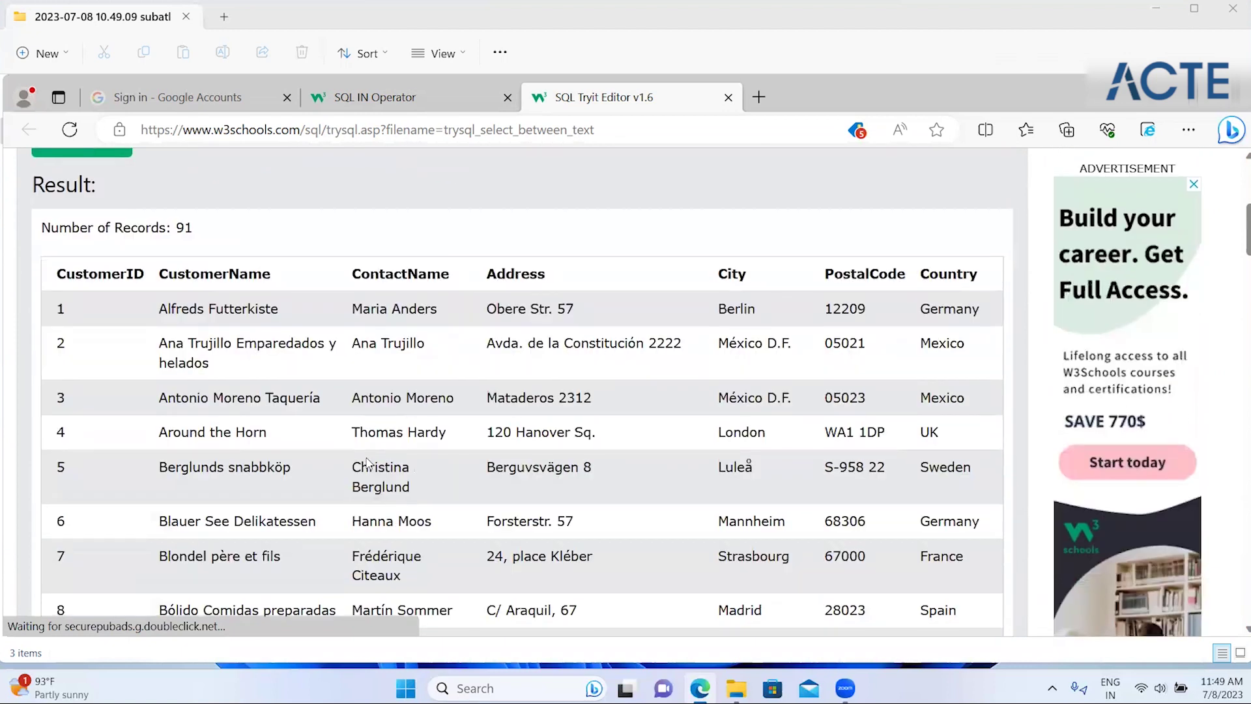
scroll(367, 462, down, 1)
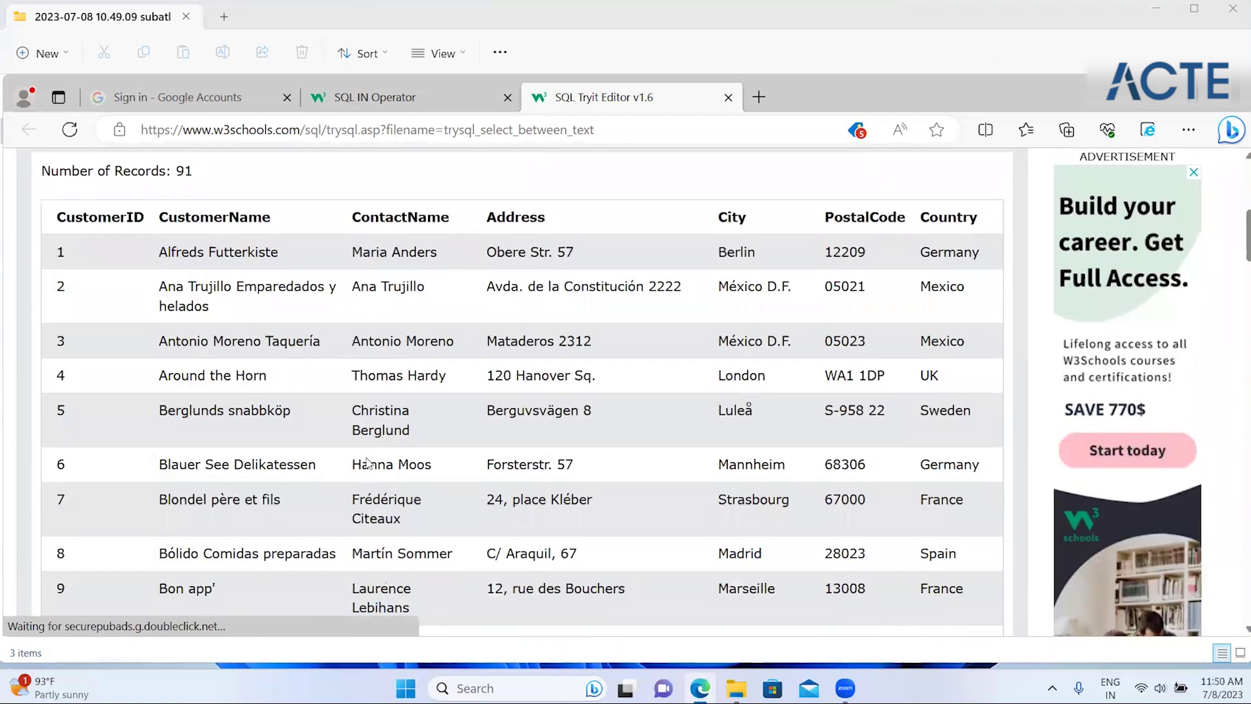
scroll(367, 458, up, 1)
scroll(367, 457, up, 4)
scroll(346, 391, up, 1)
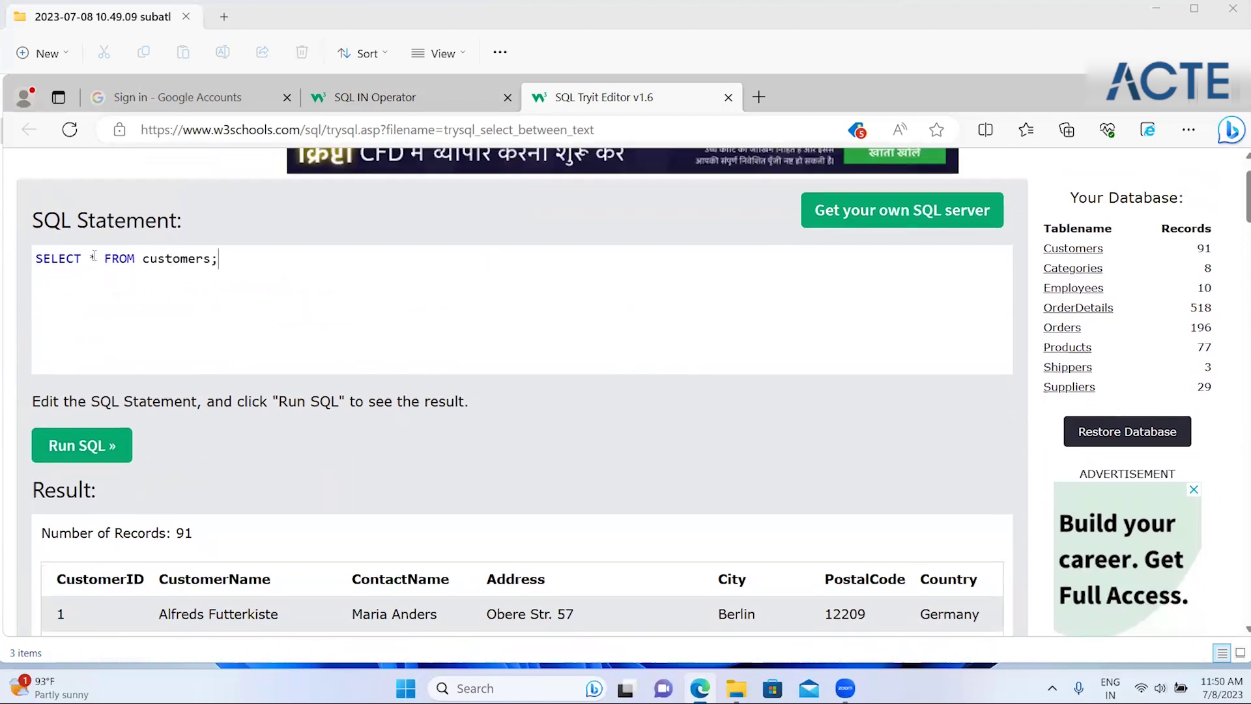
- Replace * with DISTINCT, paste the city BETWEEN 'Berlin' AND 'London' condition, and run it
key(BackSpace)
text(distinct)
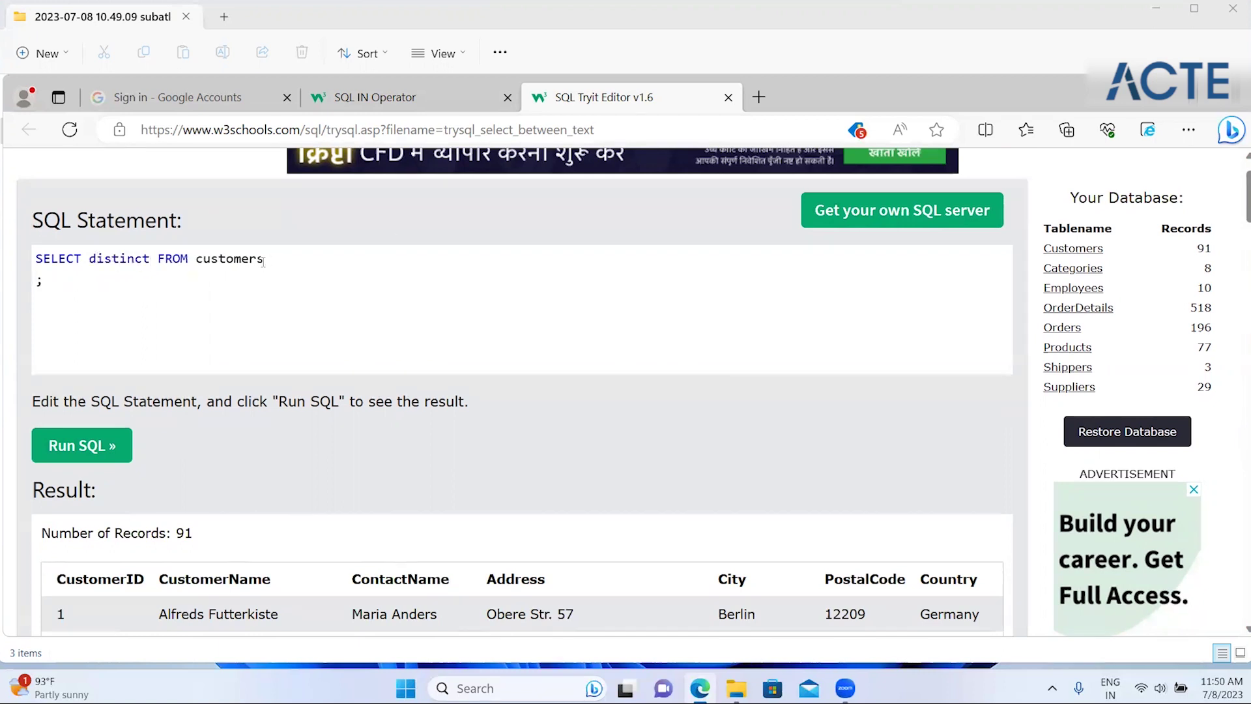
key(ctrl+v)
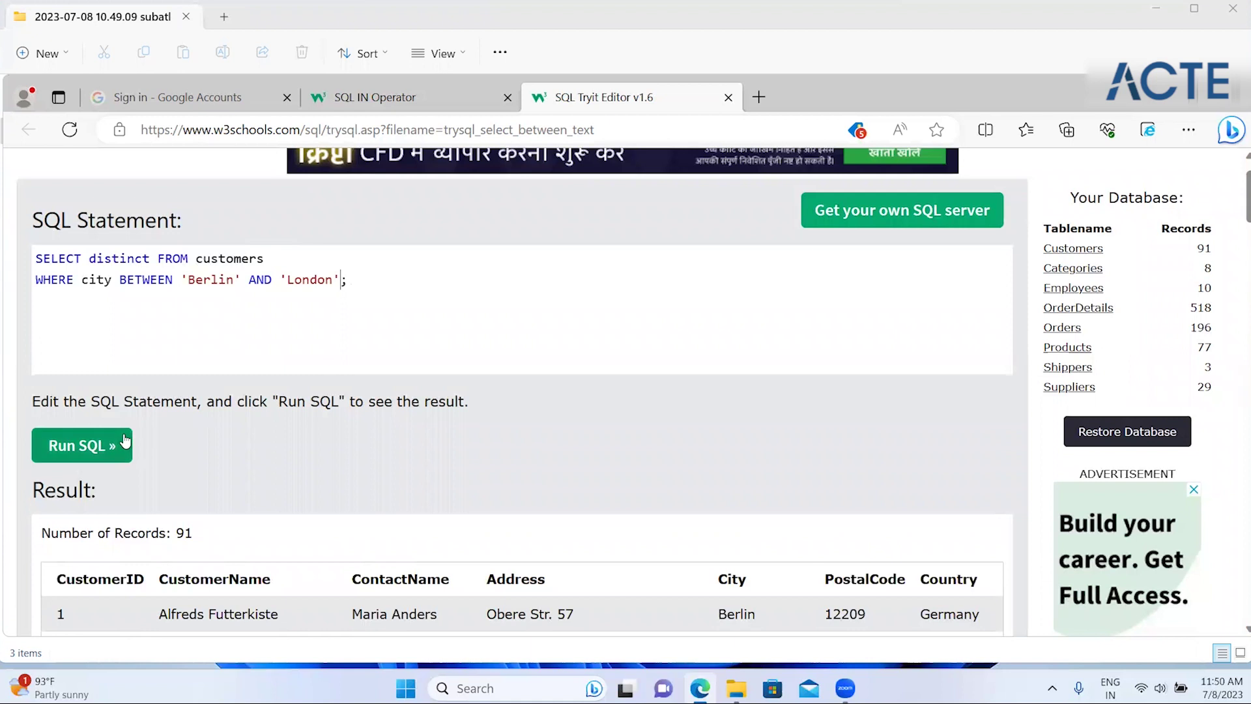
click(127, 439)
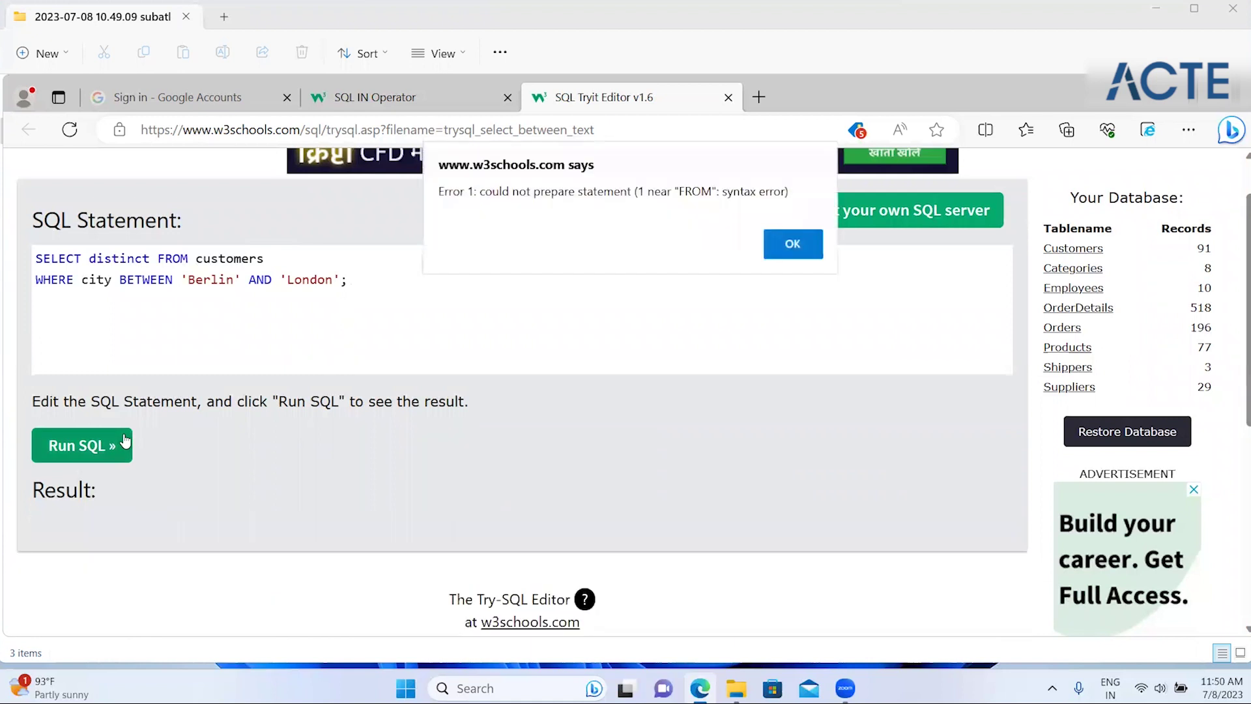
click(772, 243)
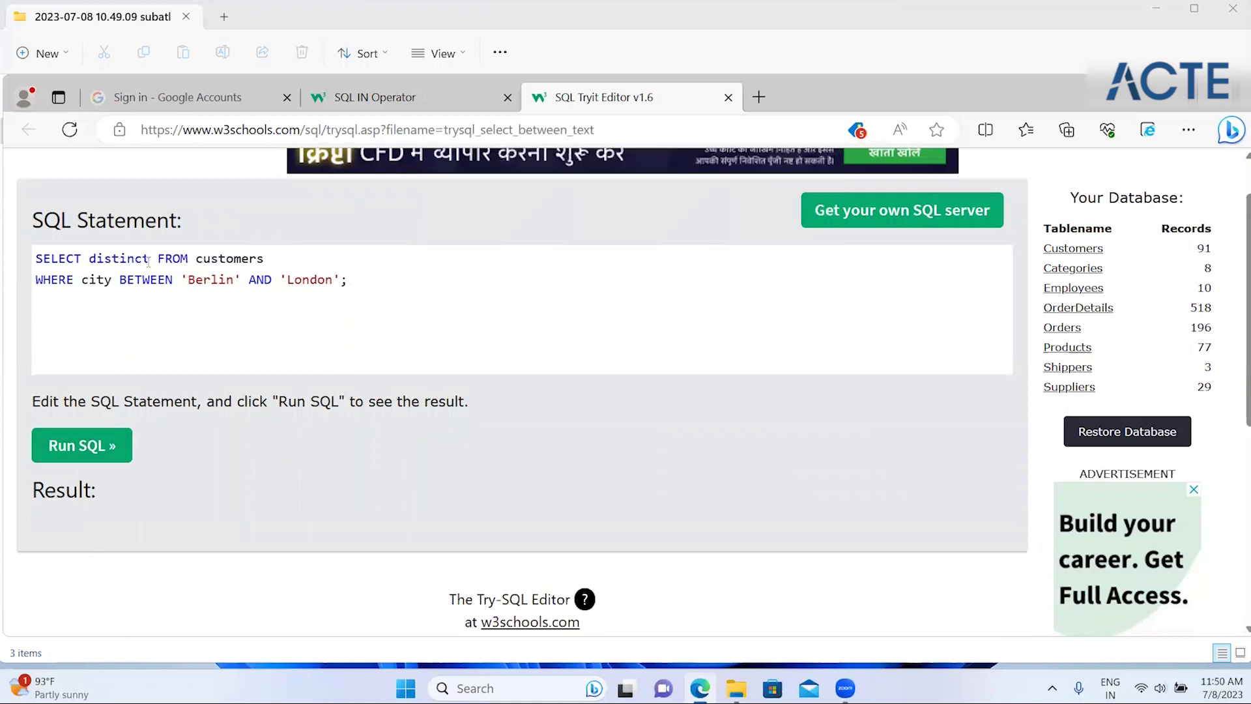
- Fix the select list to DISTINCT city, rerun it, and review the 29 returned cities
text(city)
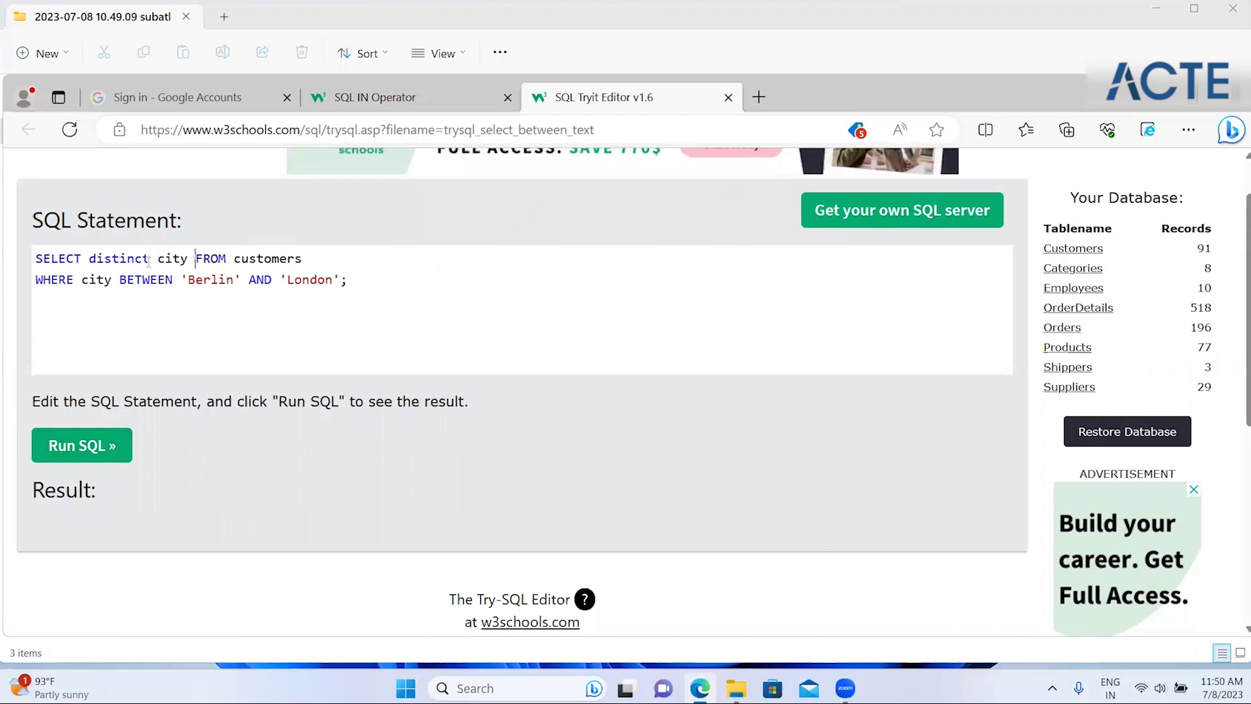
click(91, 440)
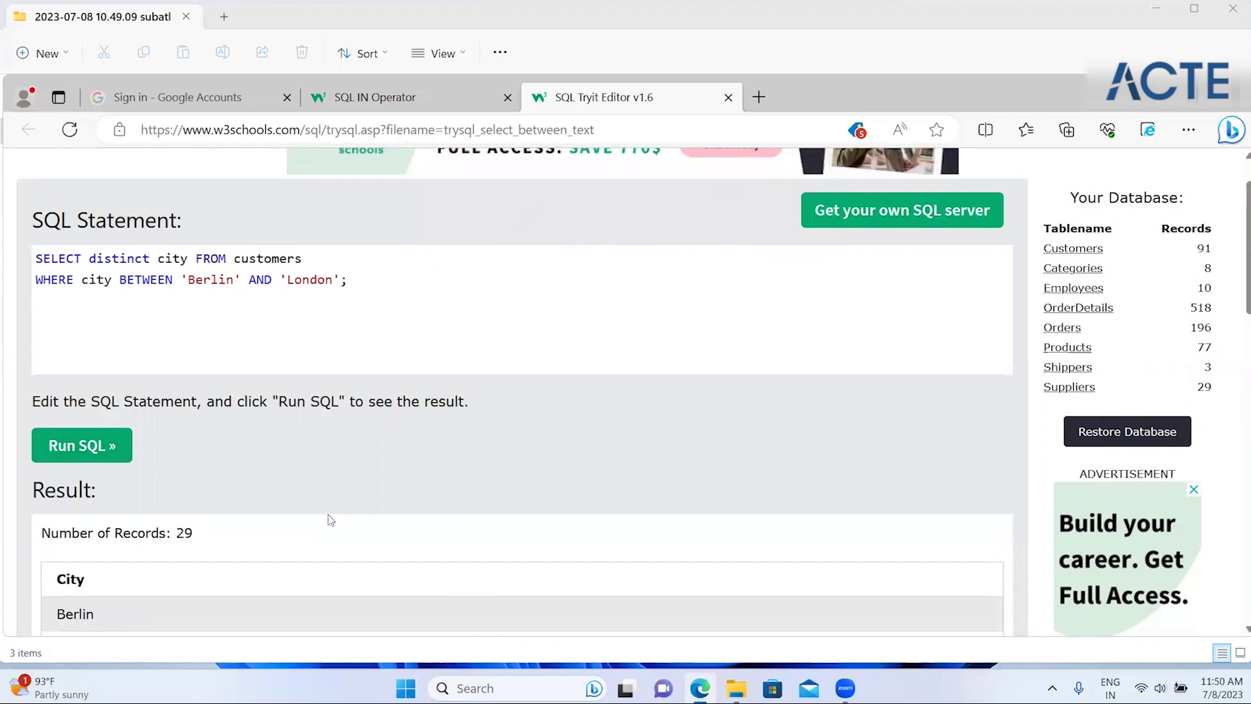
scroll(330, 520, down, 1)
scroll(330, 520, down, 2)
scroll(331, 519, down, 2)
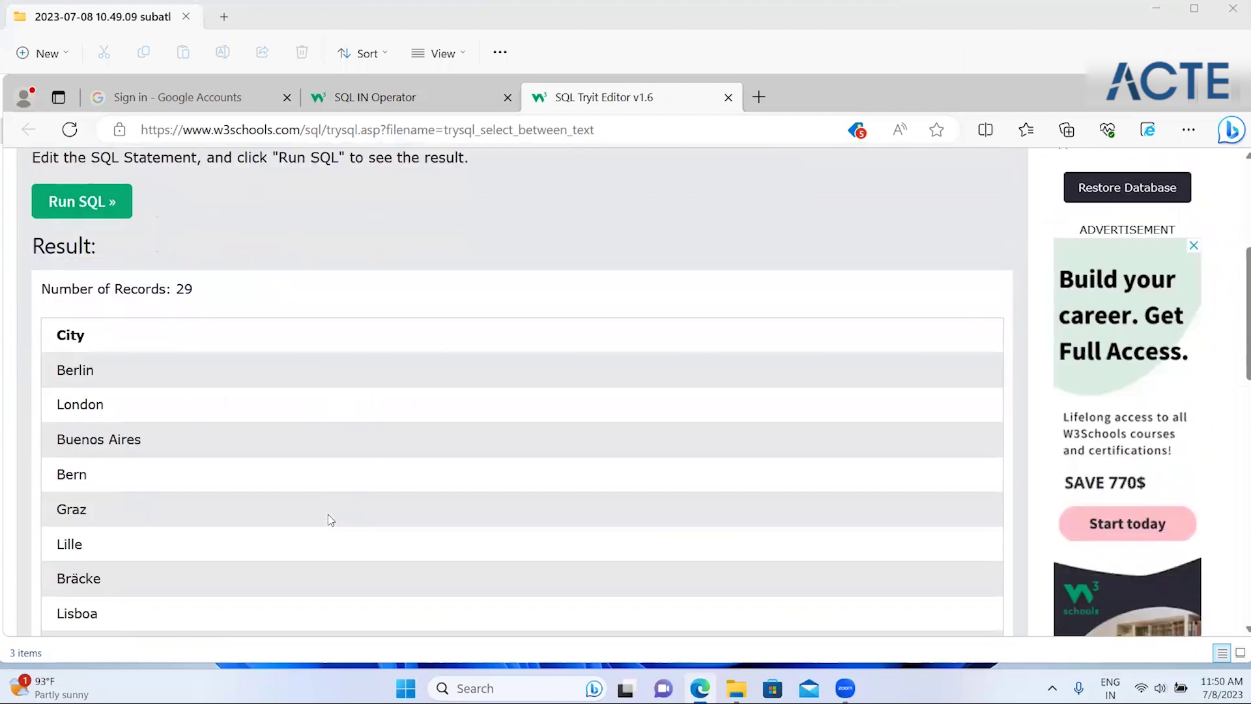
scroll(330, 519, down, 1)
scroll(330, 519, down, 1)
scroll(330, 519, down, 3)
scroll(330, 519, down, 4)
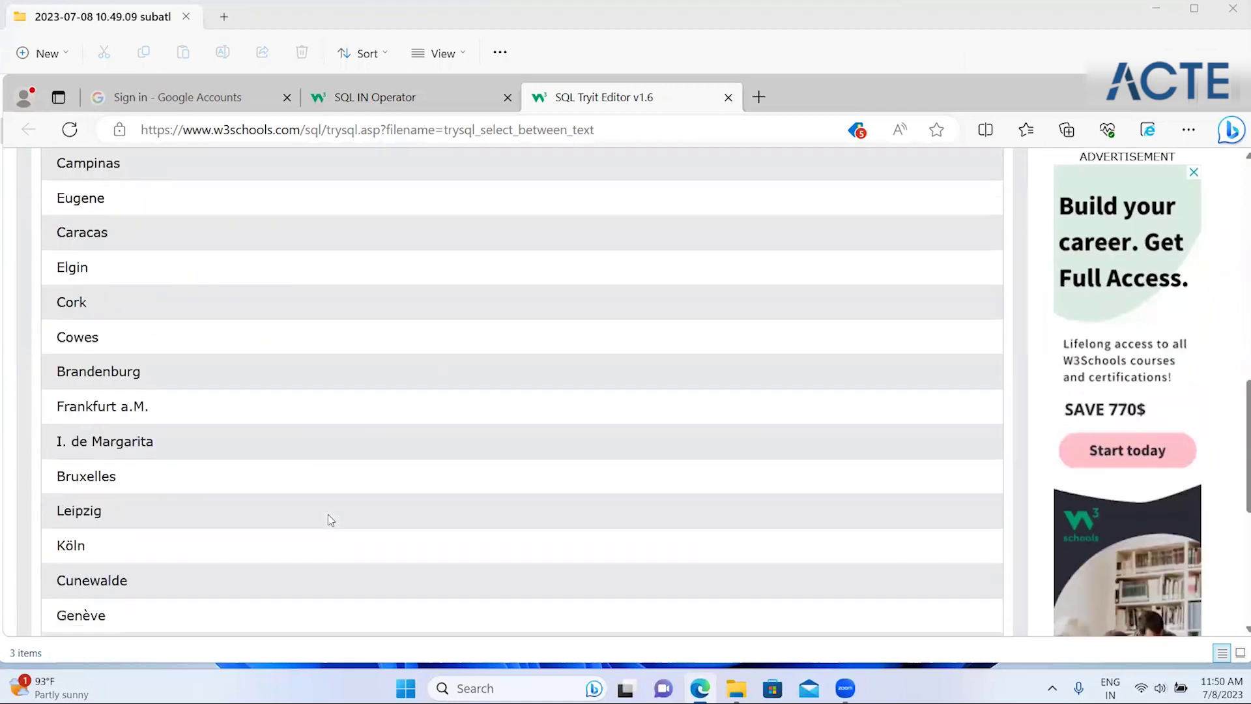
scroll(330, 519, down, 3)
scroll(331, 519, down, 3)
scroll(331, 519, down, 1)
scroll(330, 519, up, 1)
scroll(330, 519, up, 3)
scroll(327, 514, up, 2)
scroll(327, 514, up, 2)
scroll(327, 514, up, 1)
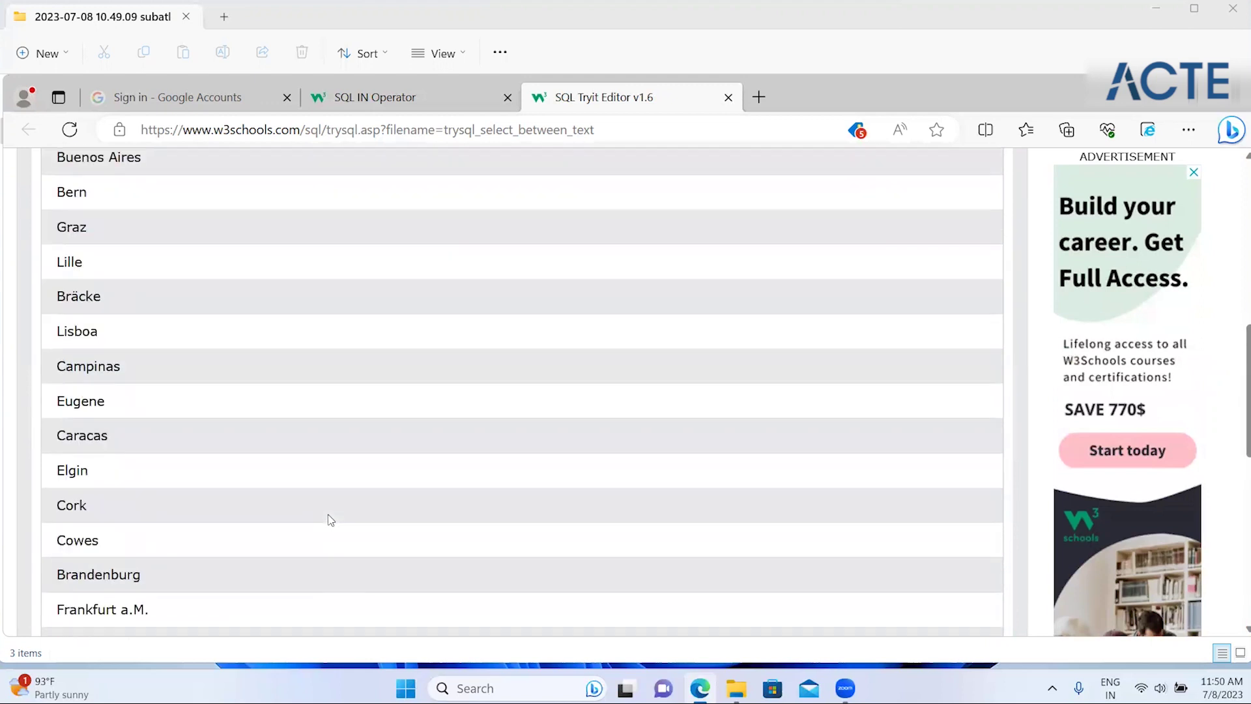
scroll(327, 514, up, 2)
scroll(327, 514, up, 3)
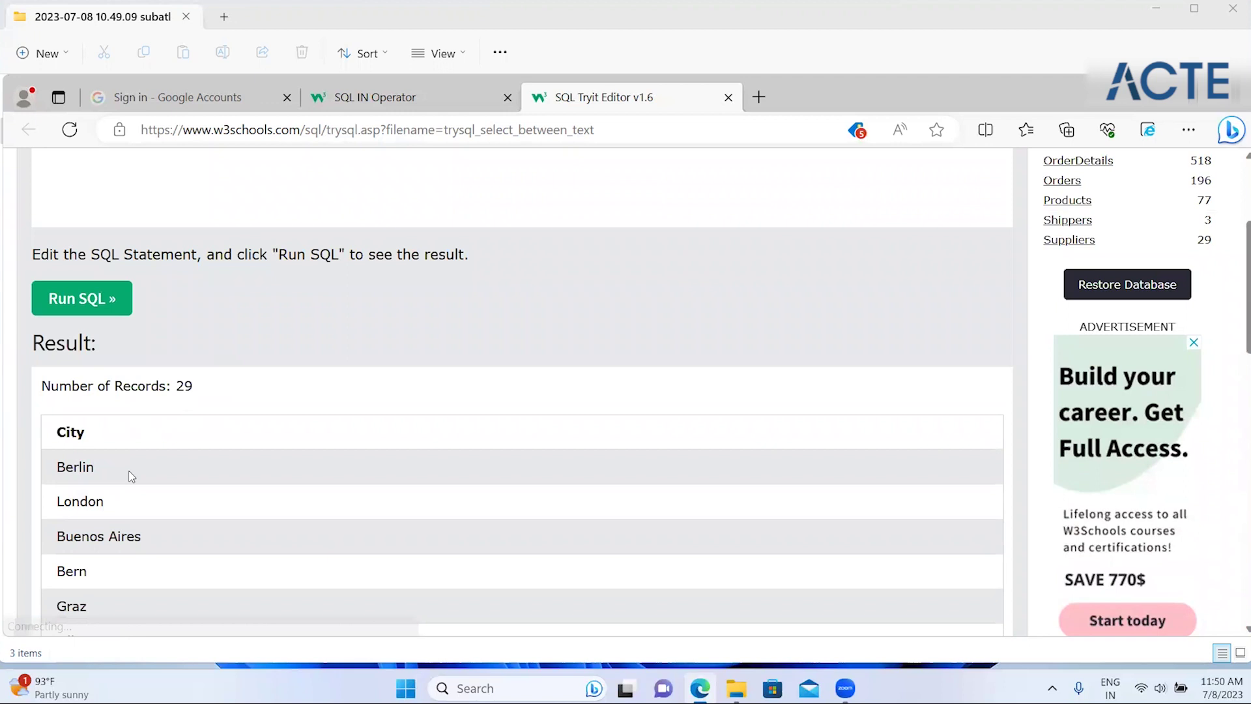
scroll(340, 178, up, 1)
scroll(339, 178, up, 1)
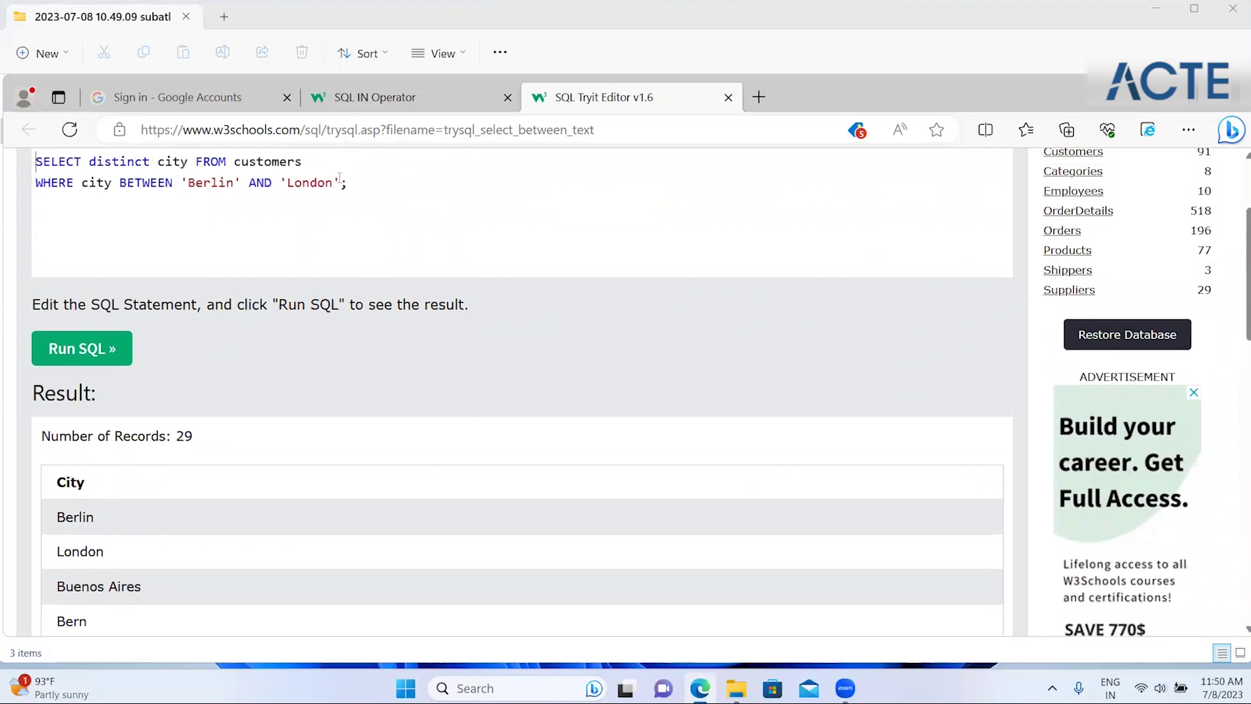
- Return to the lesson tab, open SQL Between from the sidebar, and reach the BETWEEN Text Values Example
click(398, 97)
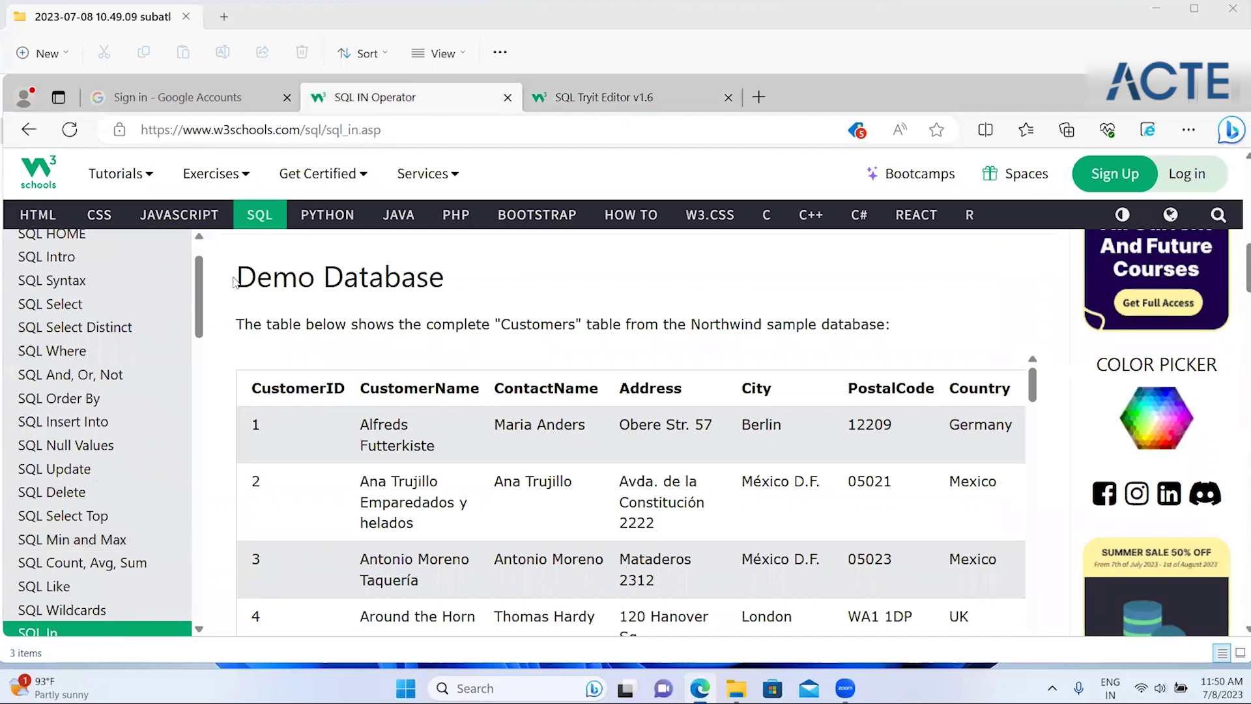
scroll(56, 465, down, 2)
click(55, 490)
scroll(463, 467, down, 1)
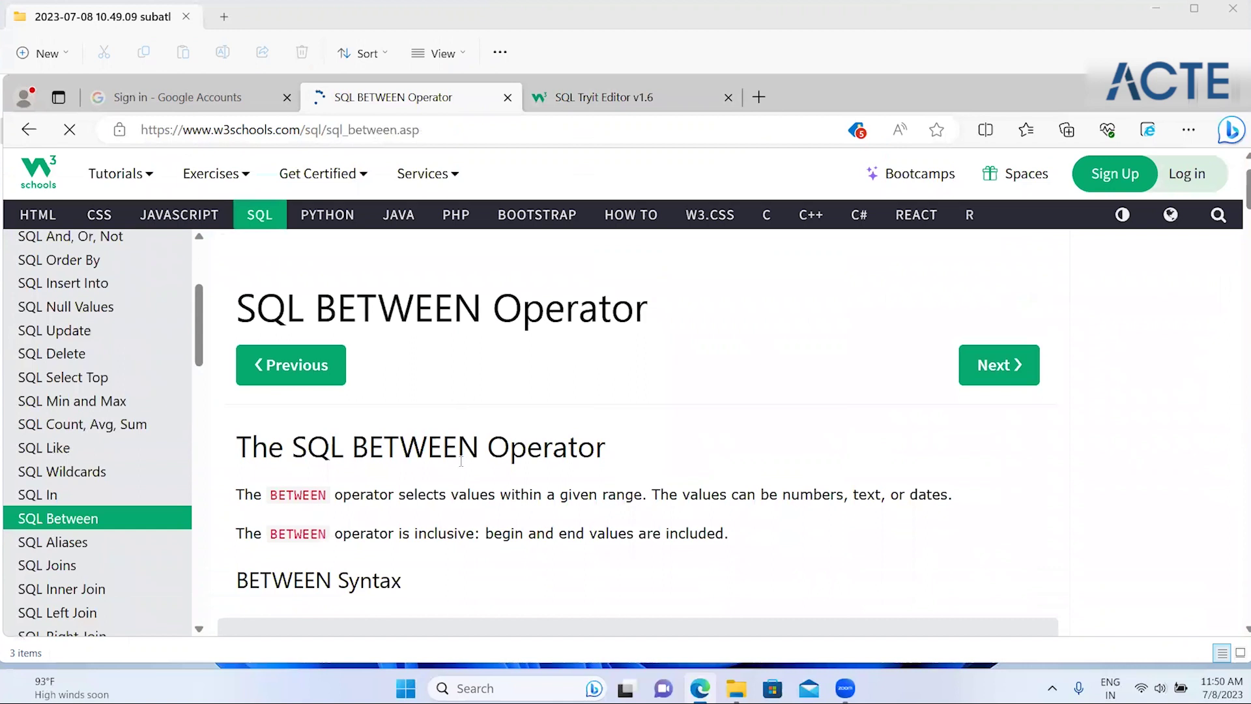
scroll(462, 467, down, 3)
scroll(462, 467, down, 4)
scroll(463, 467, down, 1)
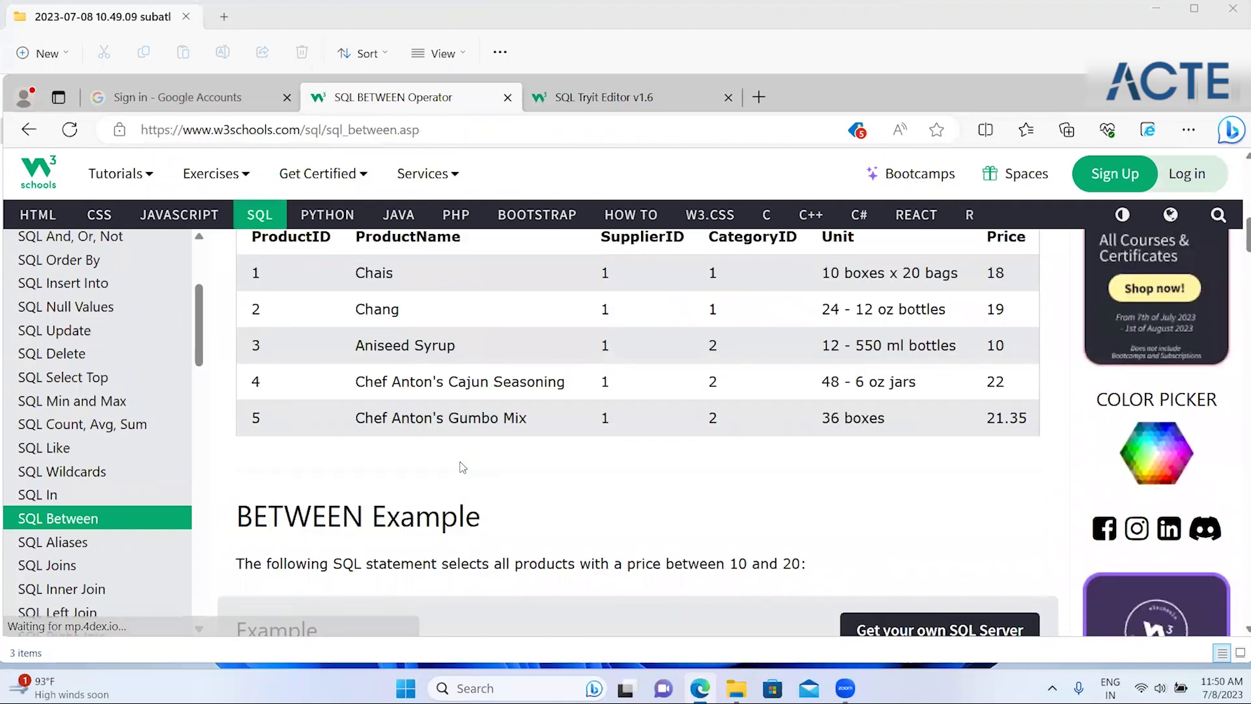
scroll(462, 467, down, 3)
scroll(463, 467, down, 6)
scroll(463, 467, down, 2)
scroll(463, 467, down, 4)
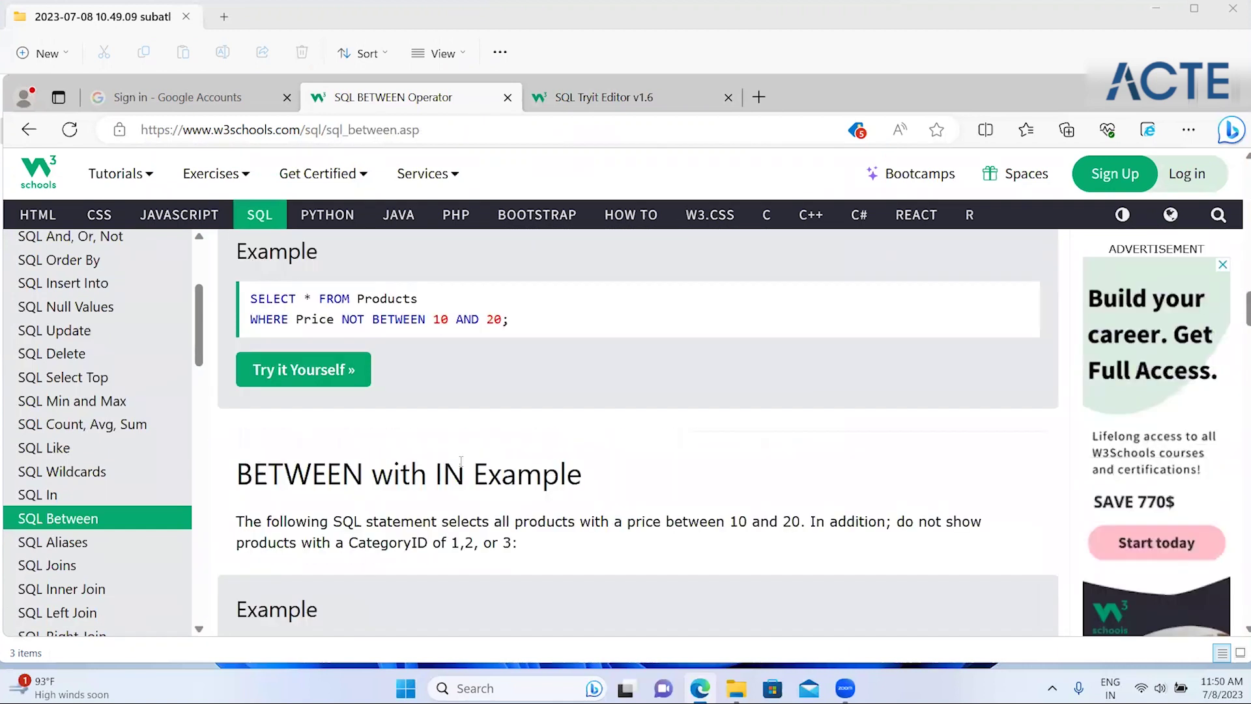
scroll(463, 467, down, 4)
scroll(463, 467, down, 2)
scroll(463, 467, down, 3)
scroll(463, 467, down, 2)
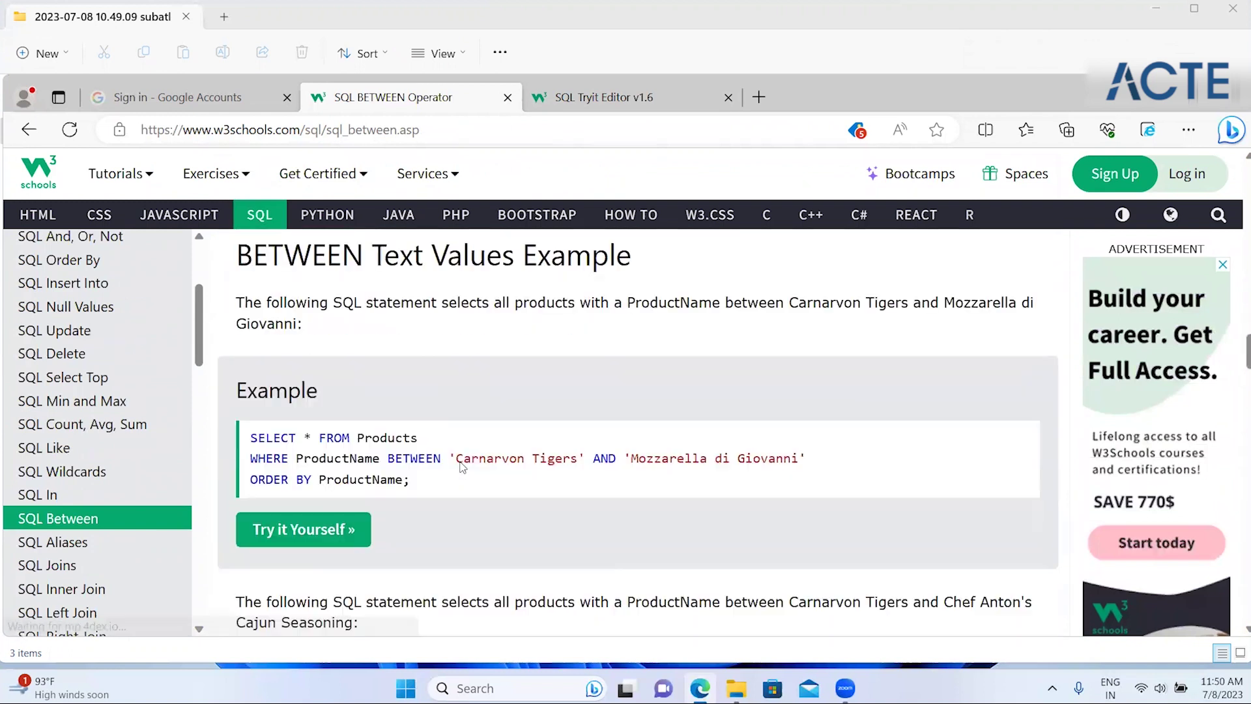
scroll(462, 467, down, 1)
- Run the text-values example in the Tryit Editor and scroll through its 37 product rows
click(327, 456)
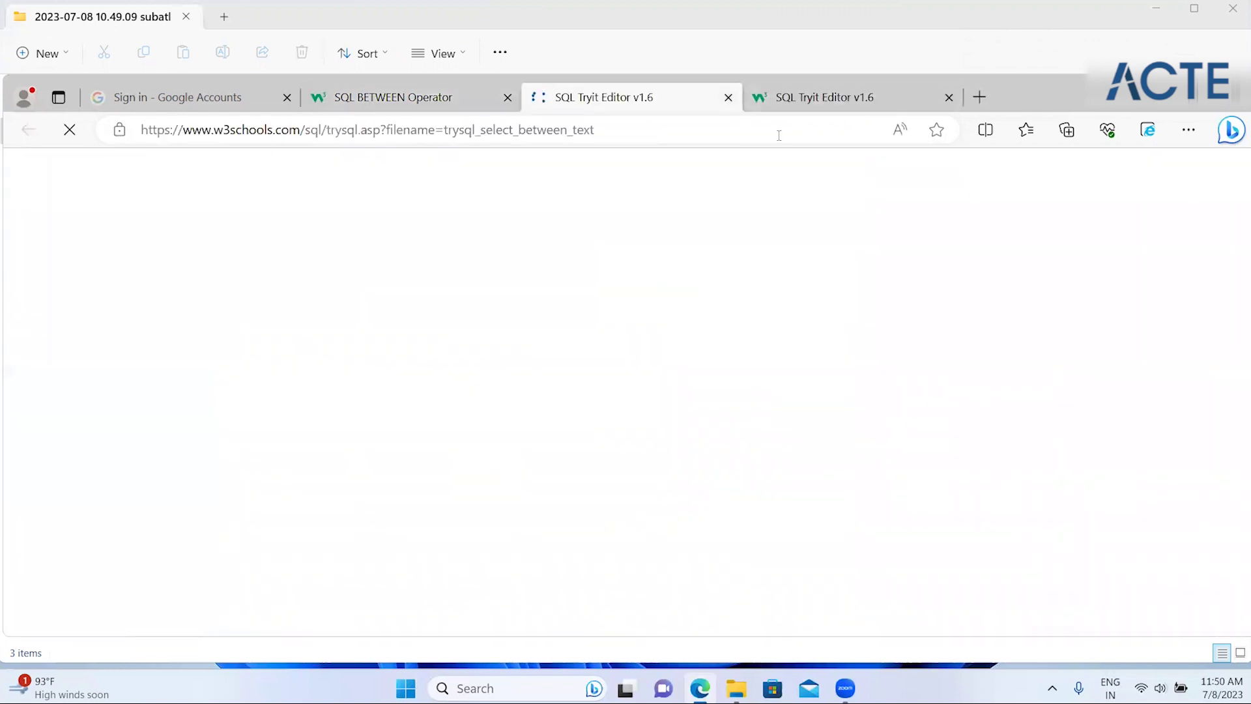
click(118, 501)
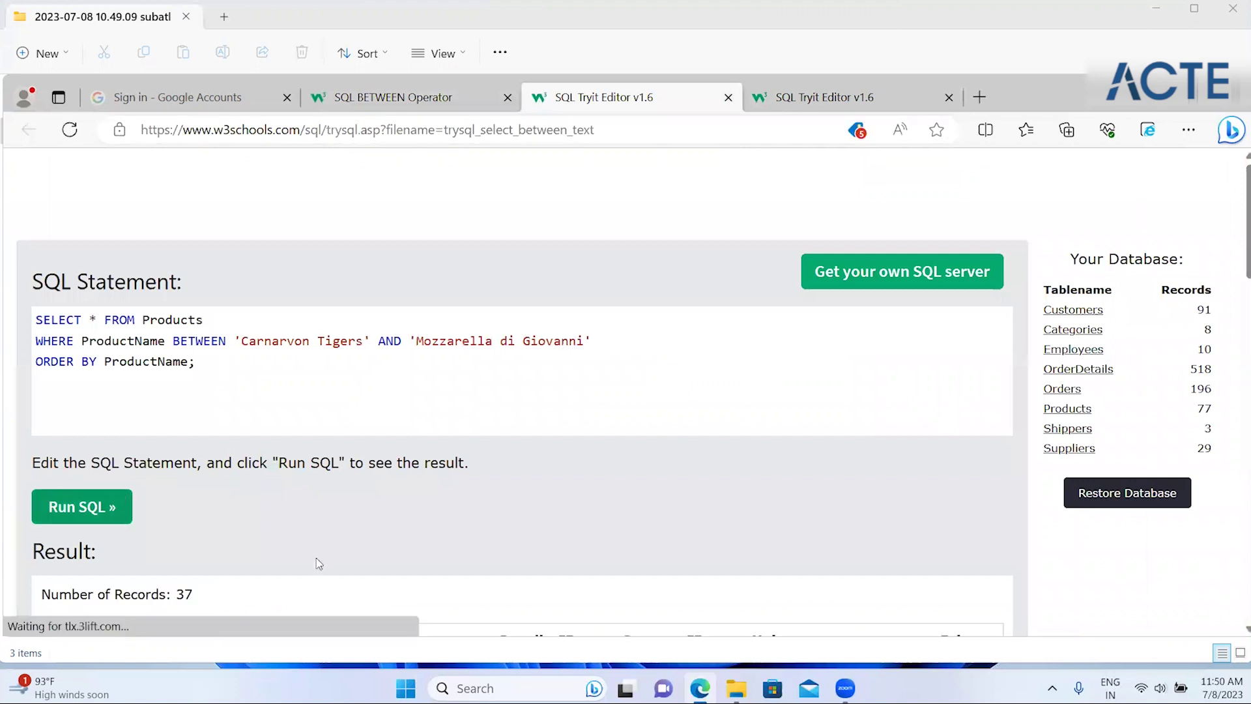
scroll(326, 571, down, 2)
scroll(327, 576, down, 1)
scroll(328, 576, up, 3)
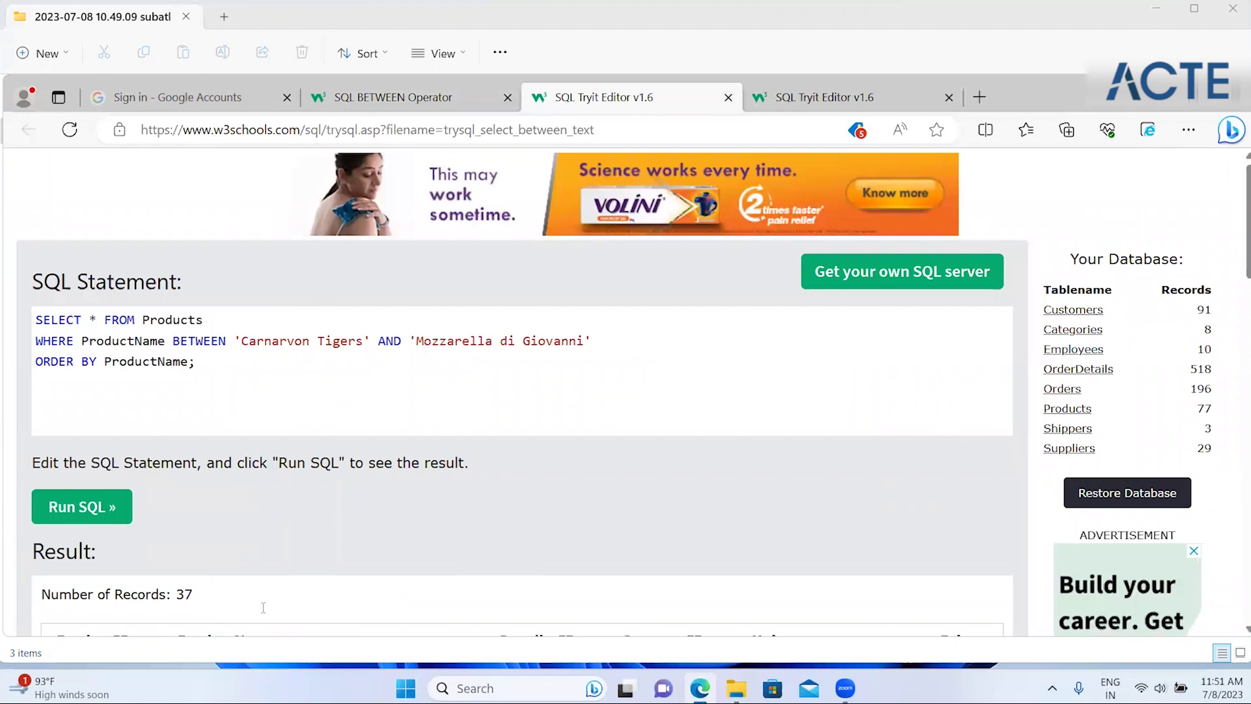
scroll(265, 611, down, 1)
scroll(237, 469, down, 3)
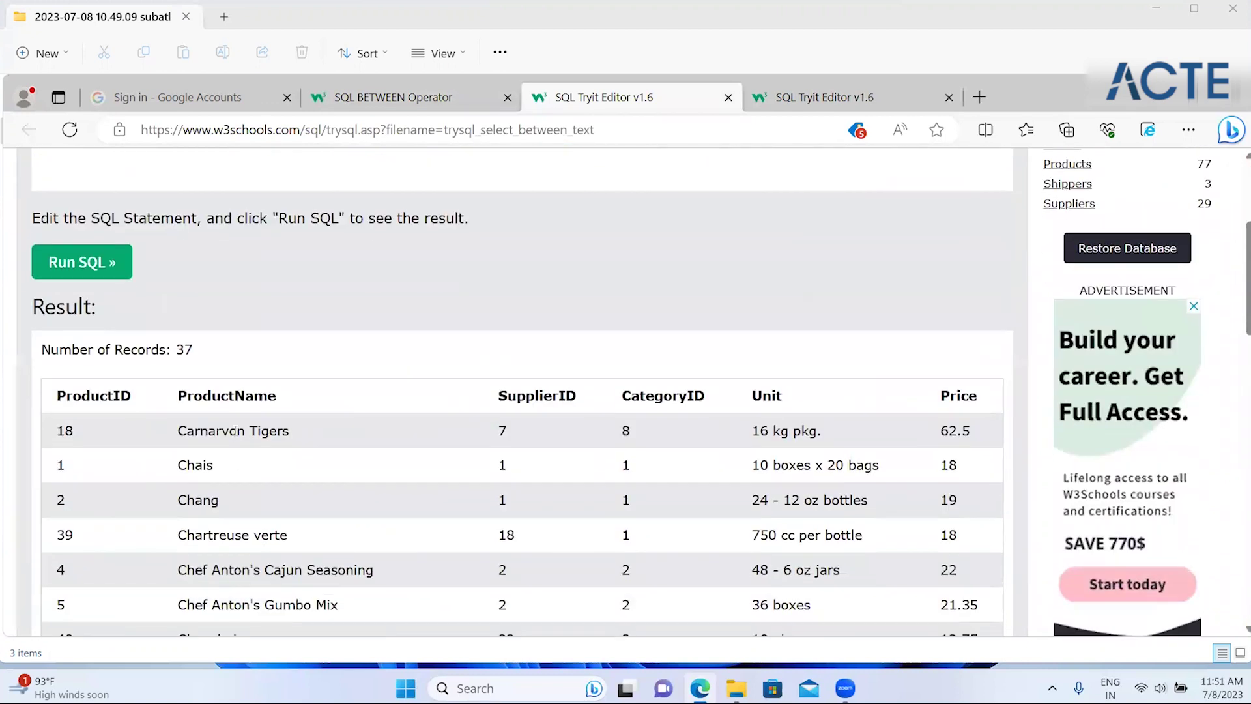
scroll(234, 431, down, 1)
scroll(234, 432, down, 5)
scroll(236, 434, down, 2)
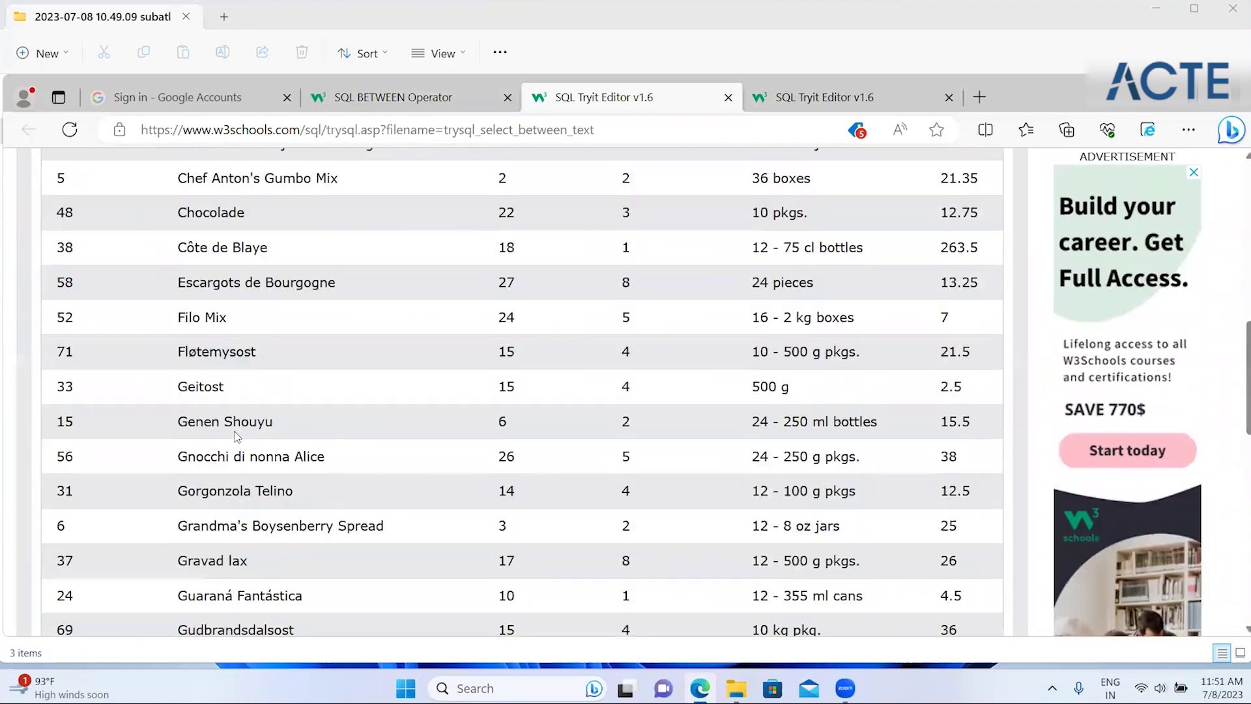
scroll(237, 436, down, 1)
scroll(237, 437, down, 3)
scroll(237, 436, down, 2)
scroll(237, 436, down, 2)
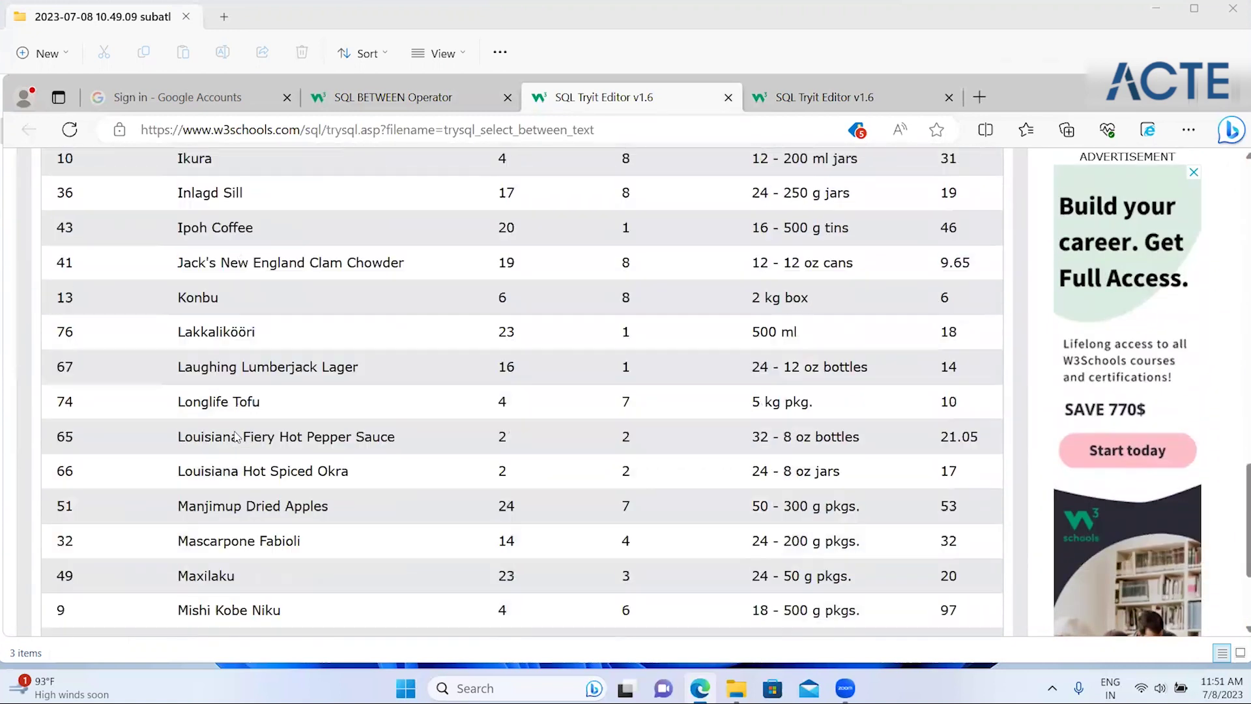
scroll(237, 437, down, 2)
scroll(237, 437, down, 1)
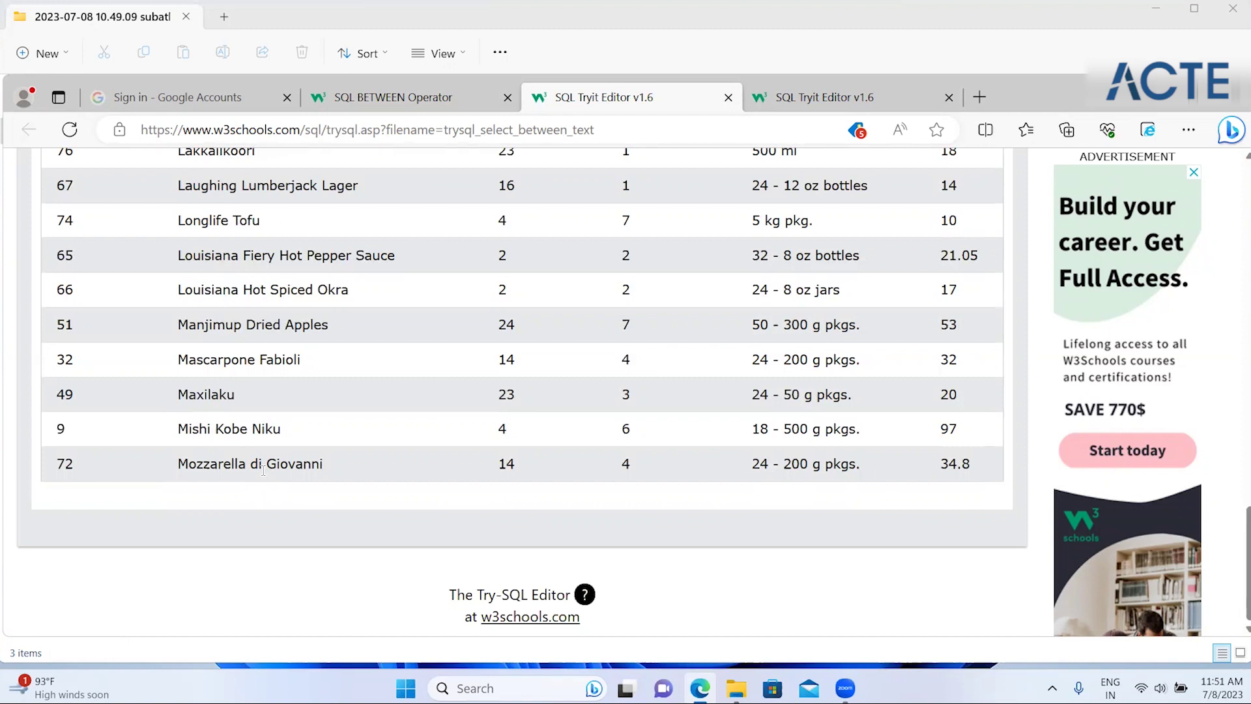
scroll(264, 469, up, 1)
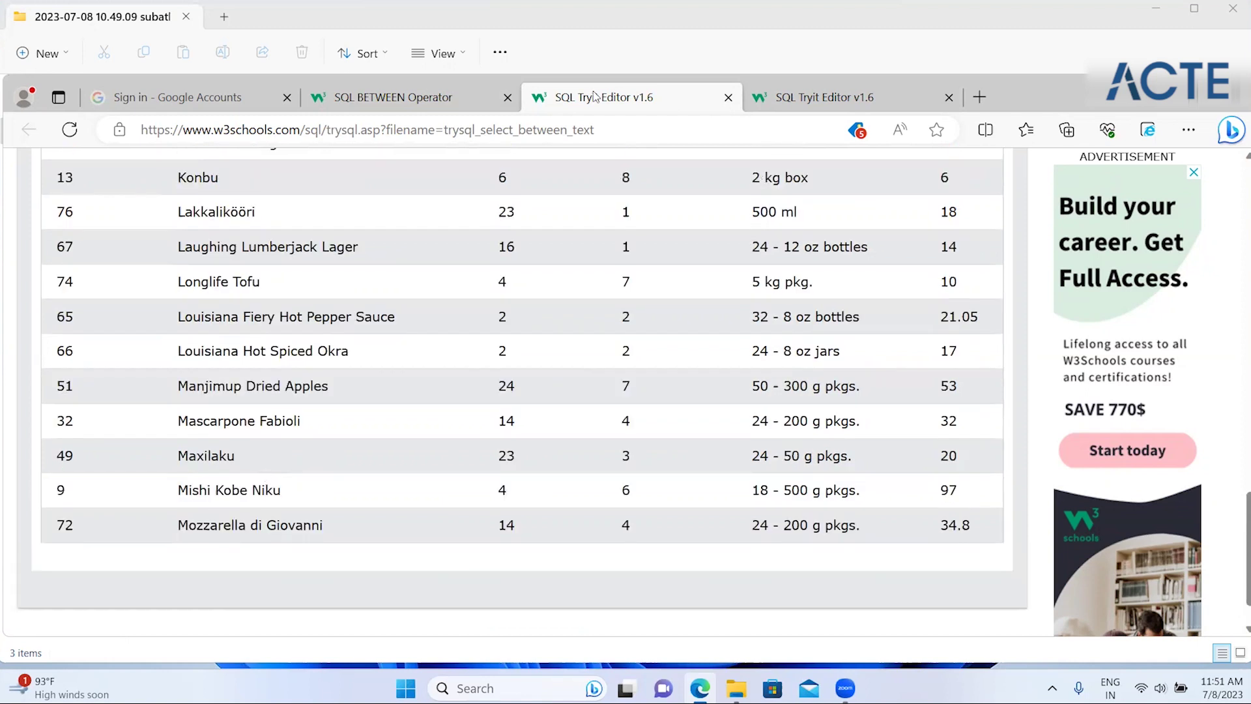
- Close the Tryit Editor tab and scroll past the BETWEEN Dates examples to the exercise box
click(728, 98)
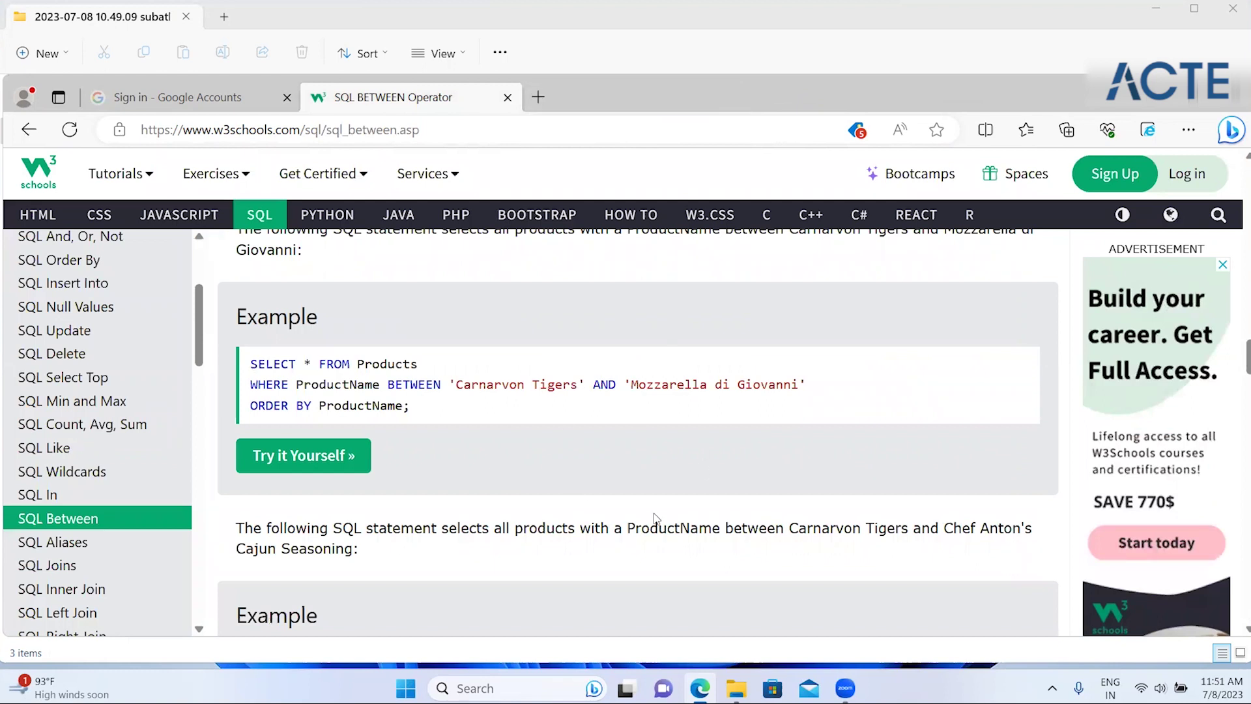
scroll(654, 517, down, 1)
scroll(654, 517, down, 4)
scroll(654, 517, down, 2)
scroll(655, 516, down, 1)
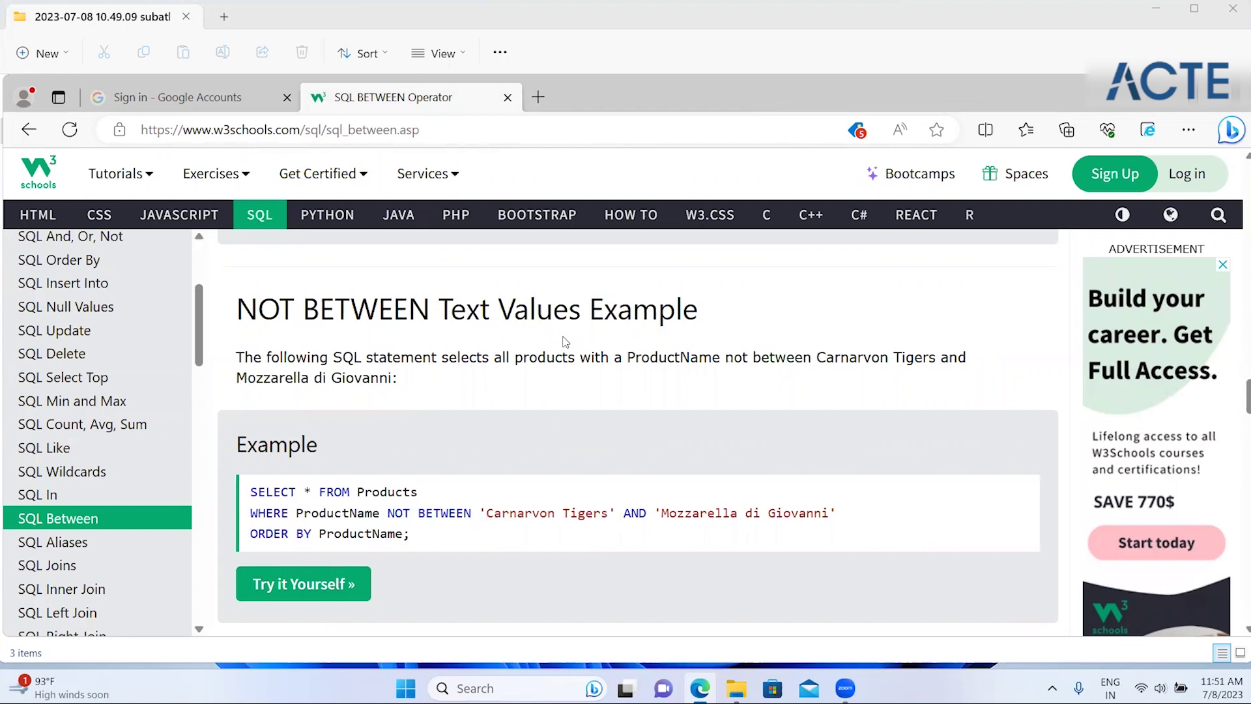
scroll(565, 341, down, 2)
scroll(565, 341, down, 1)
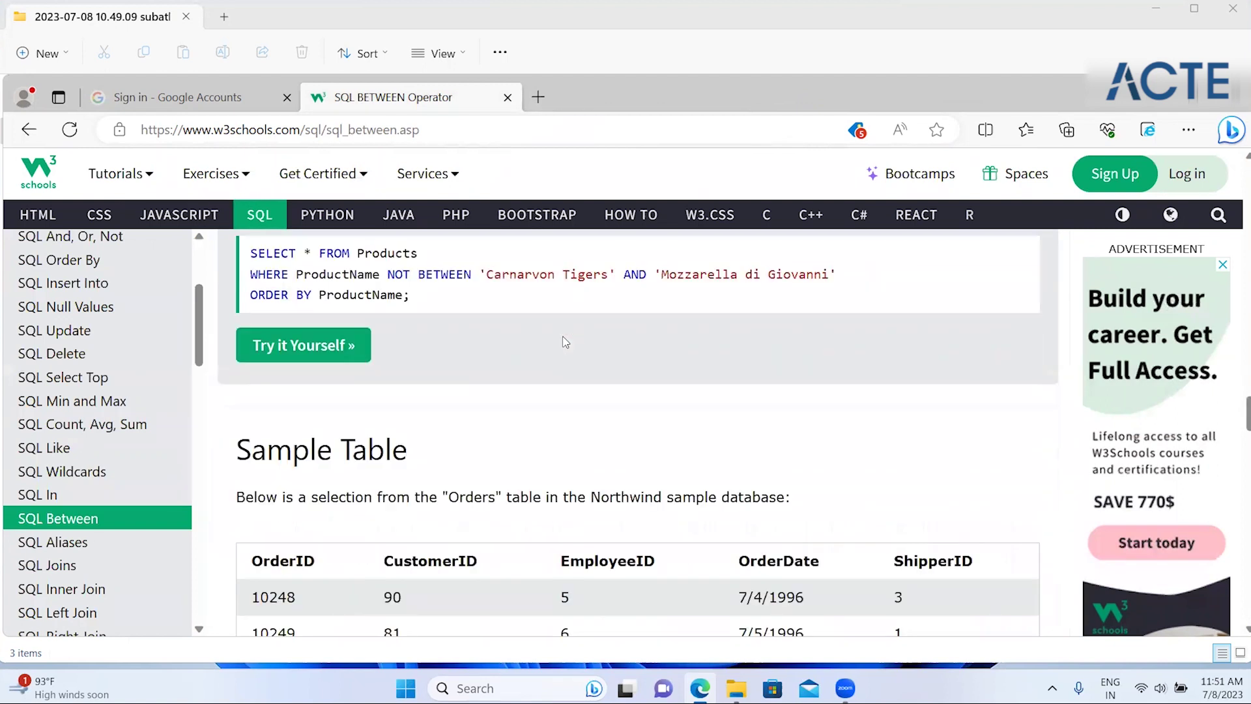
scroll(564, 341, down, 3)
scroll(564, 336, down, 2)
scroll(564, 336, down, 2)
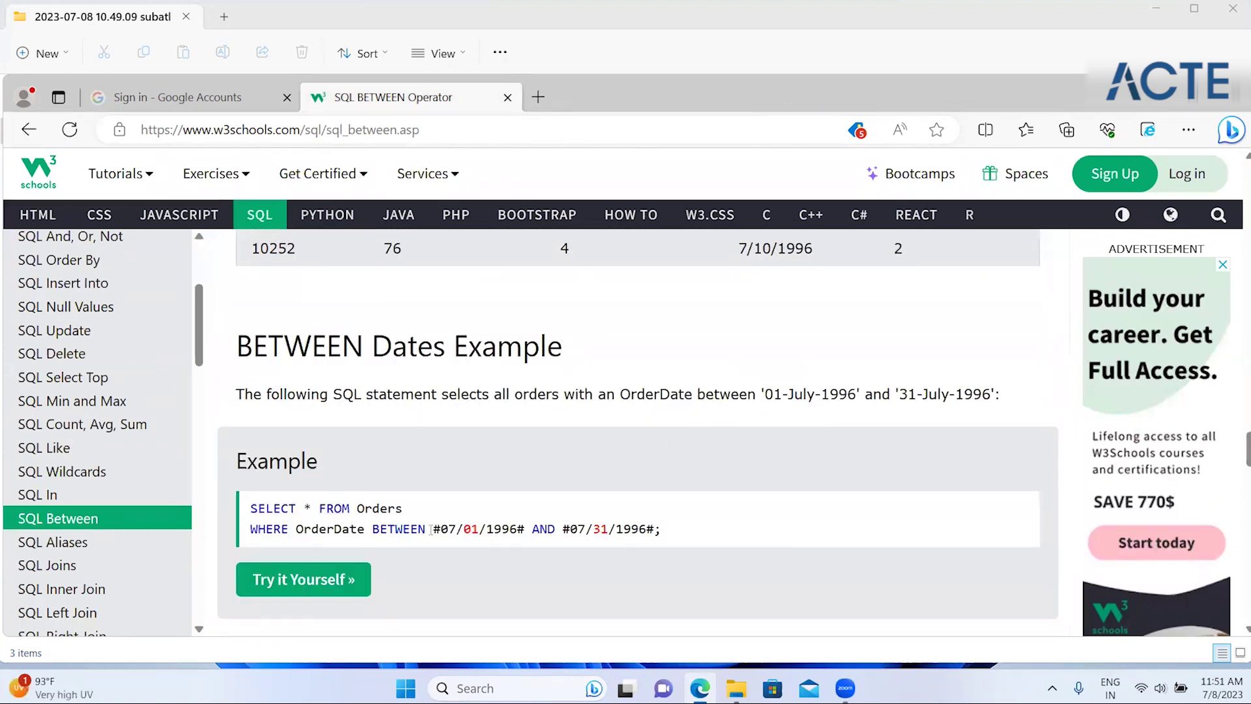
right_click(520, 524)
click(520, 531)
scroll(519, 531, down, 1)
scroll(518, 538, down, 2)
scroll(518, 537, down, 2)
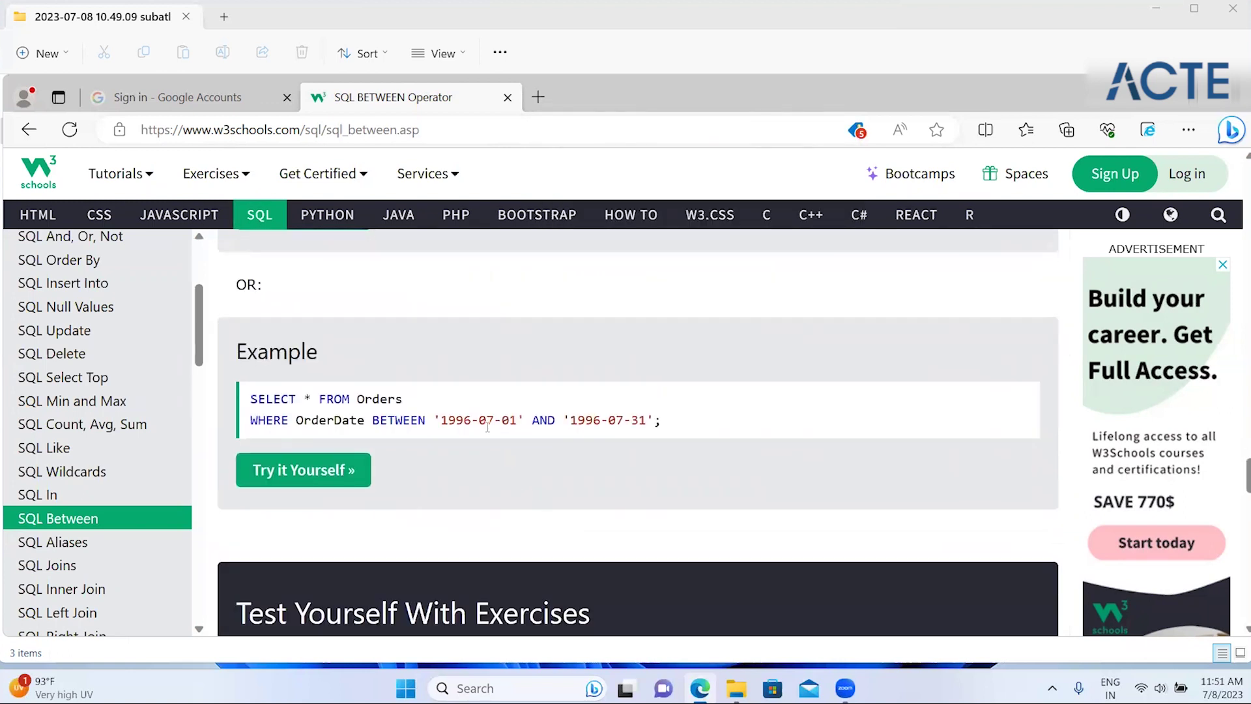
scroll(545, 453, down, 2)
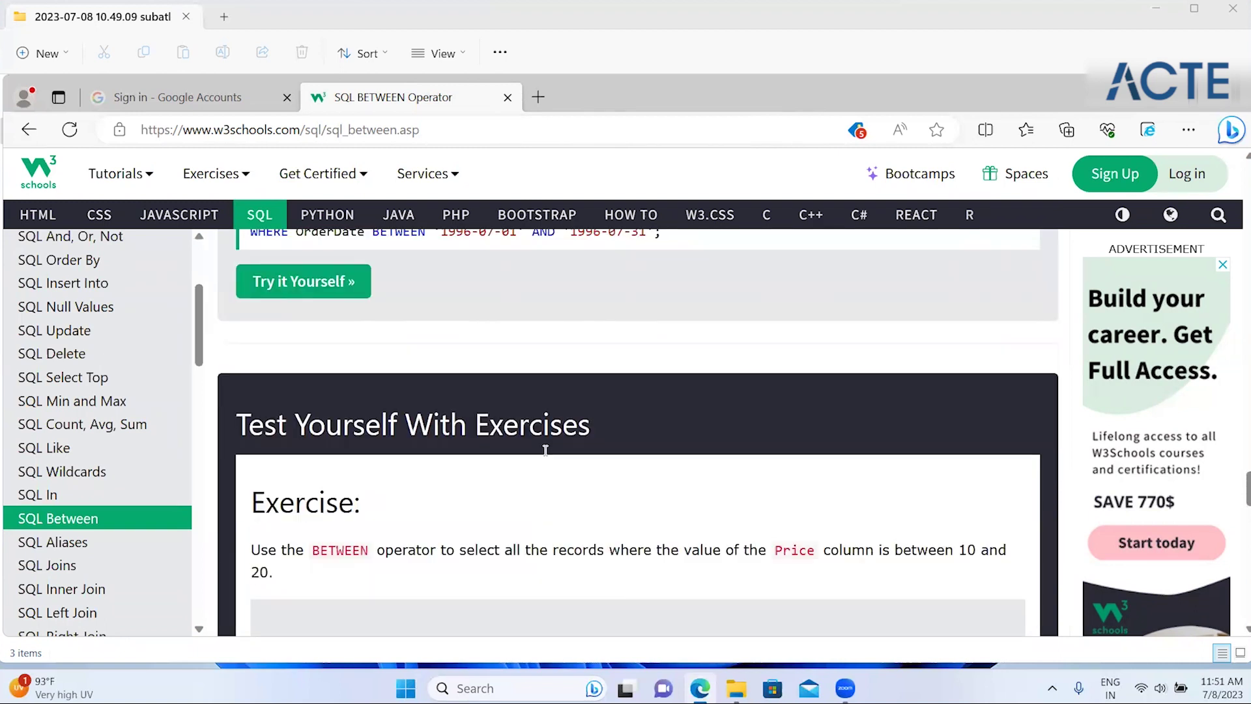
scroll(544, 451, down, 3)
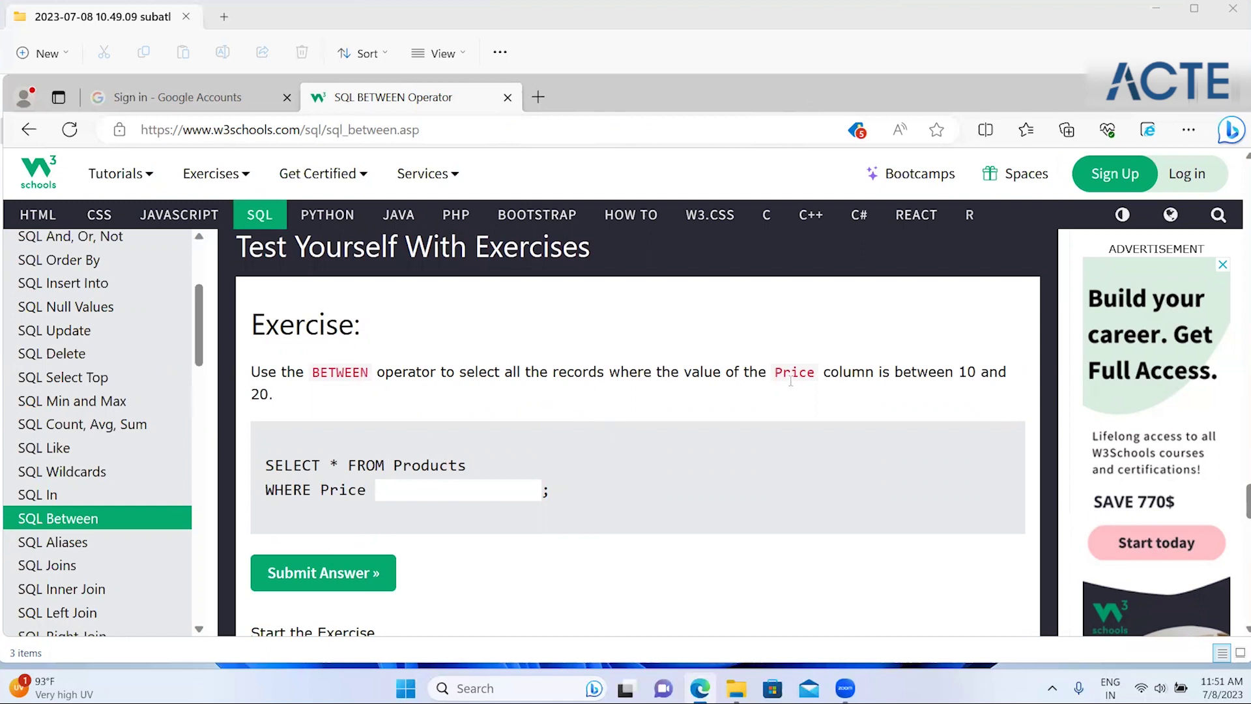
- Answer 'between 10 and 20' after WHERE Price, submit it, and go to Exercise 2
click(486, 491)
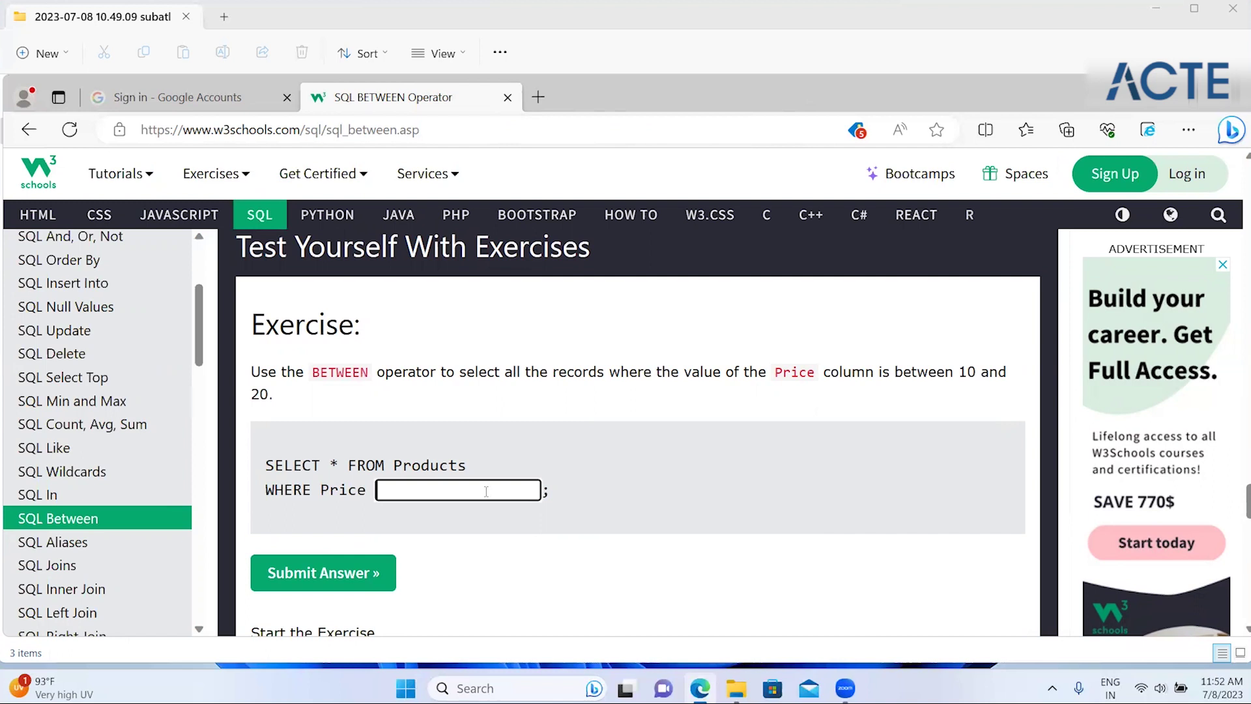
text(between)
text(10)
text(and 20)
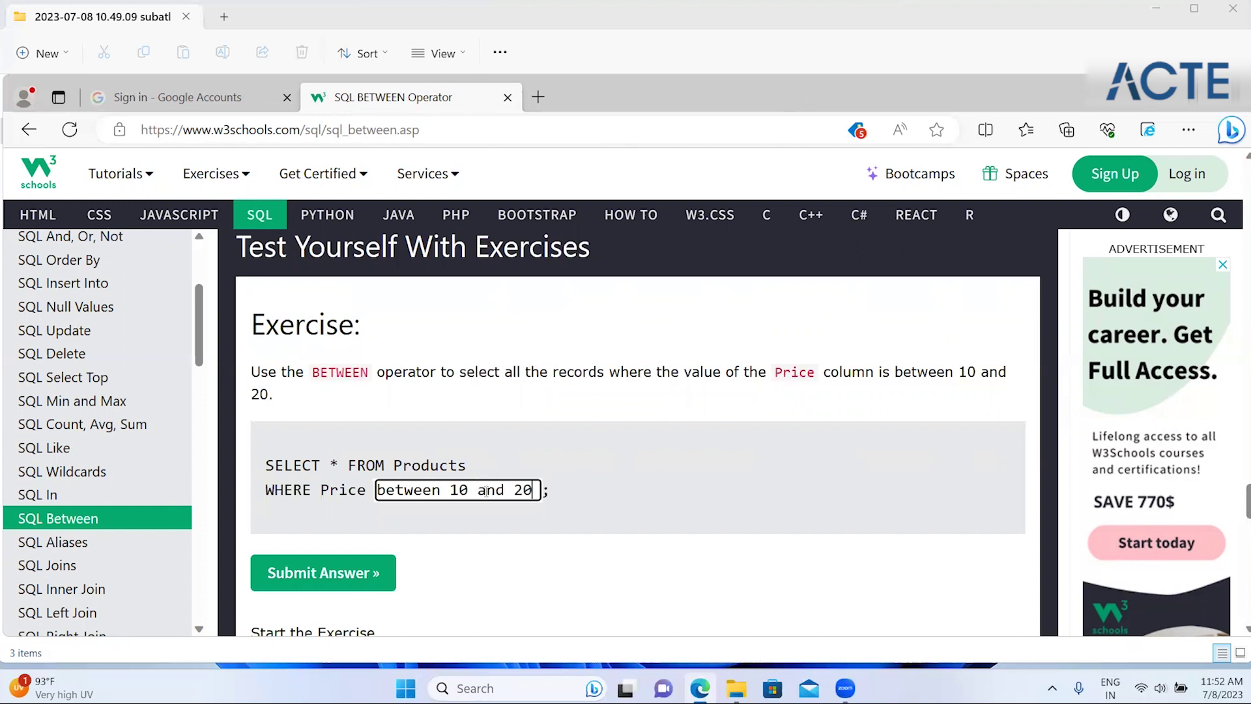
click(335, 570)
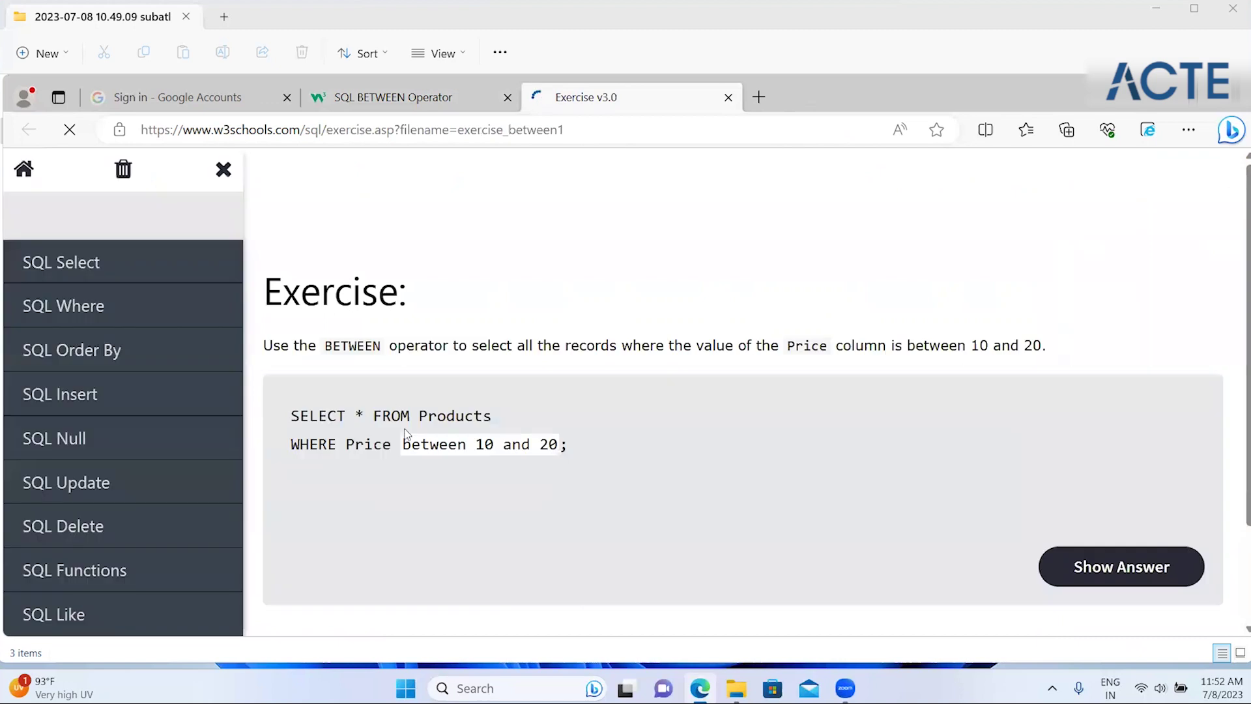
scroll(1240, 266, down, 2)
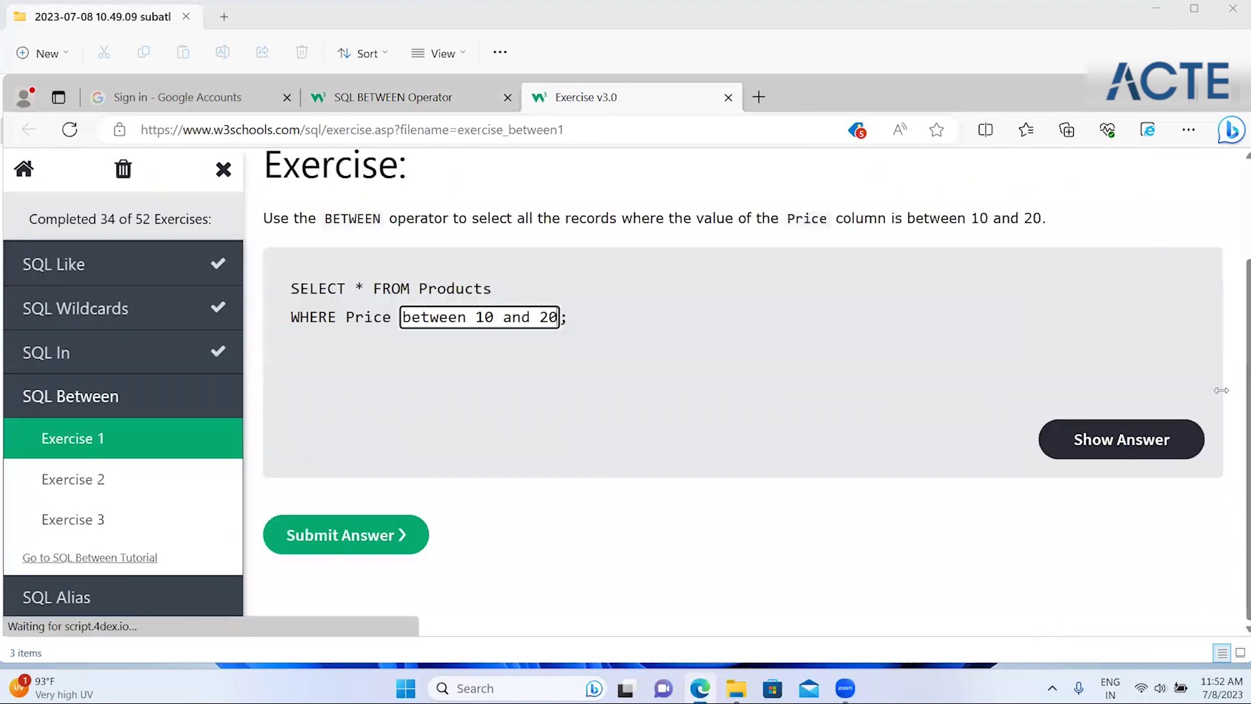
click(334, 546)
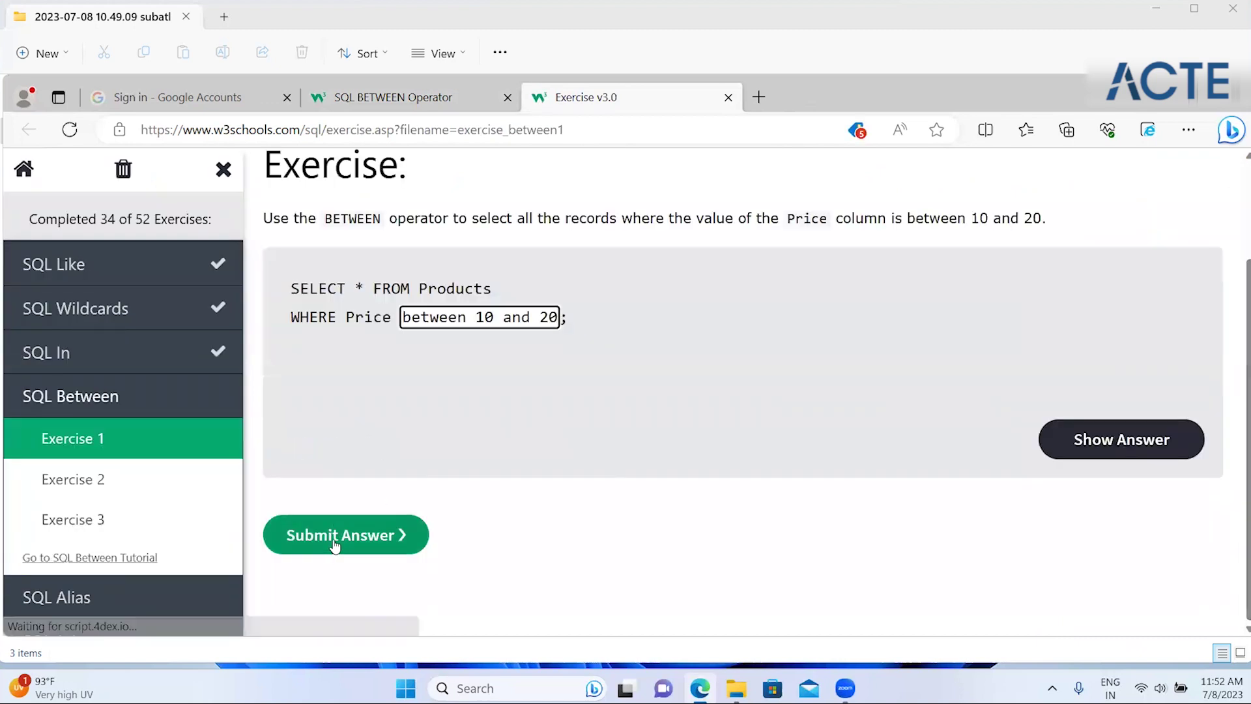
click(139, 499)
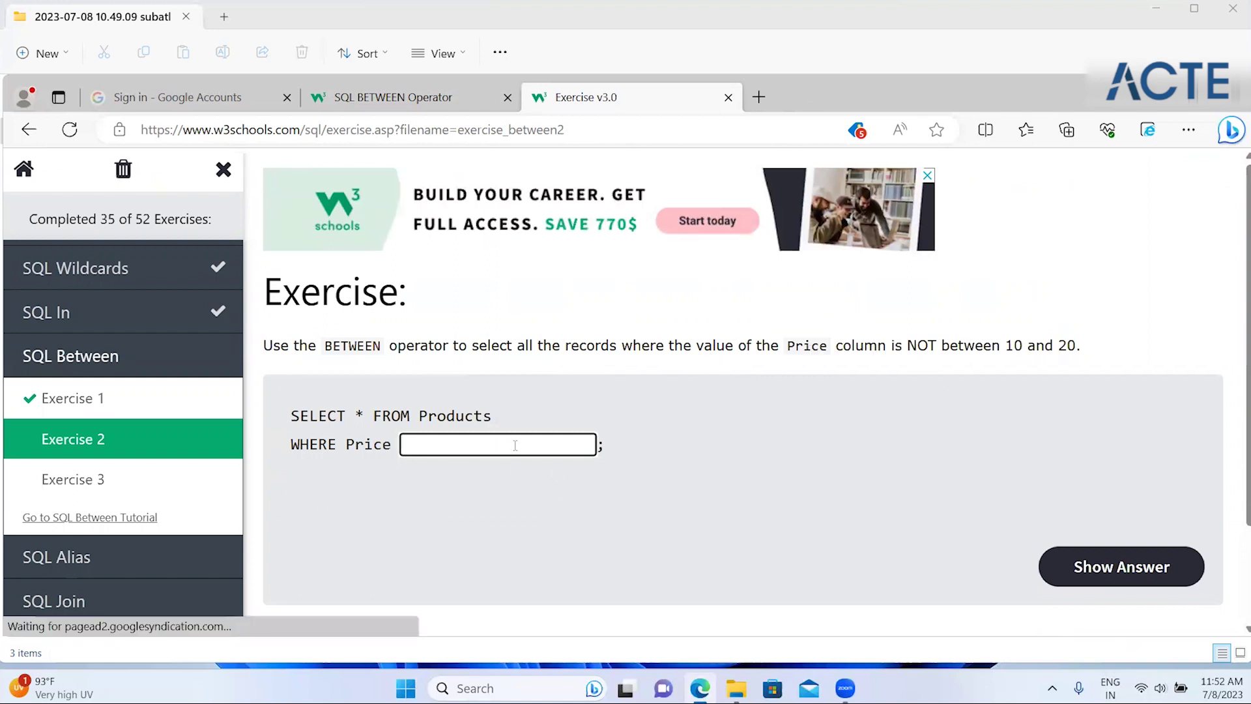
- Submit 'not between 10 and 20' as the answer and go to Exercise 3
text(not betwee)
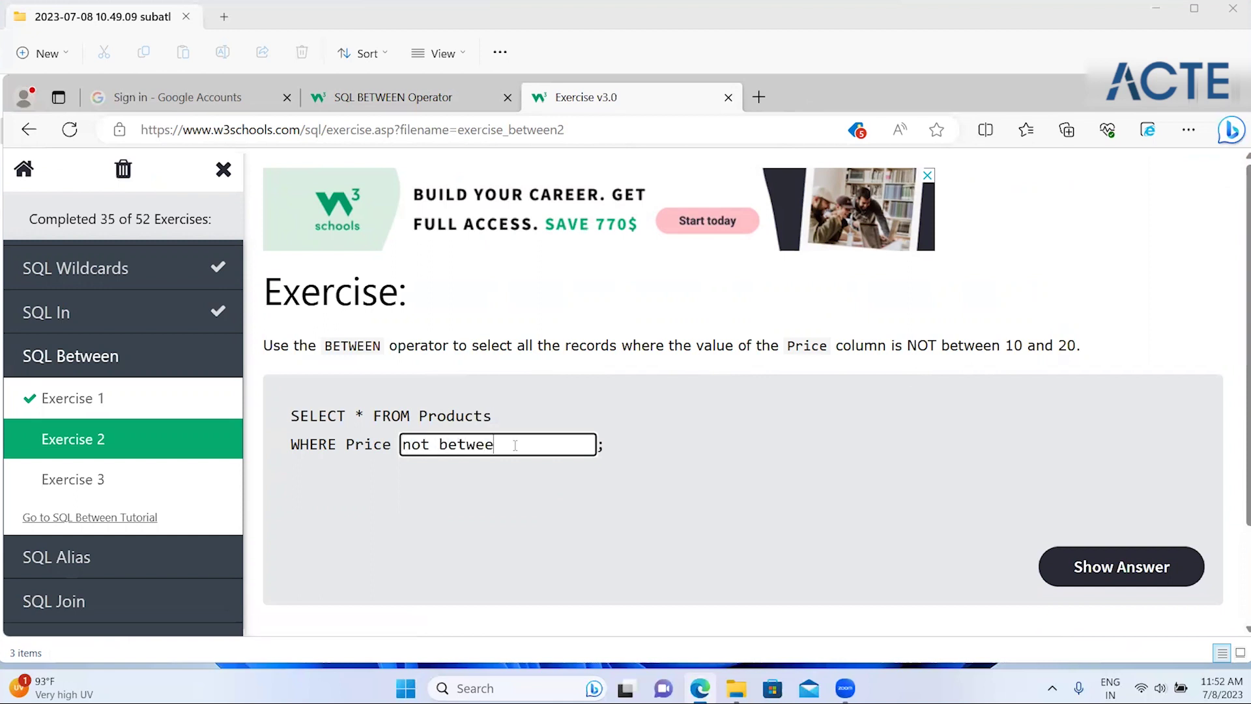
text(n 10 and 20)
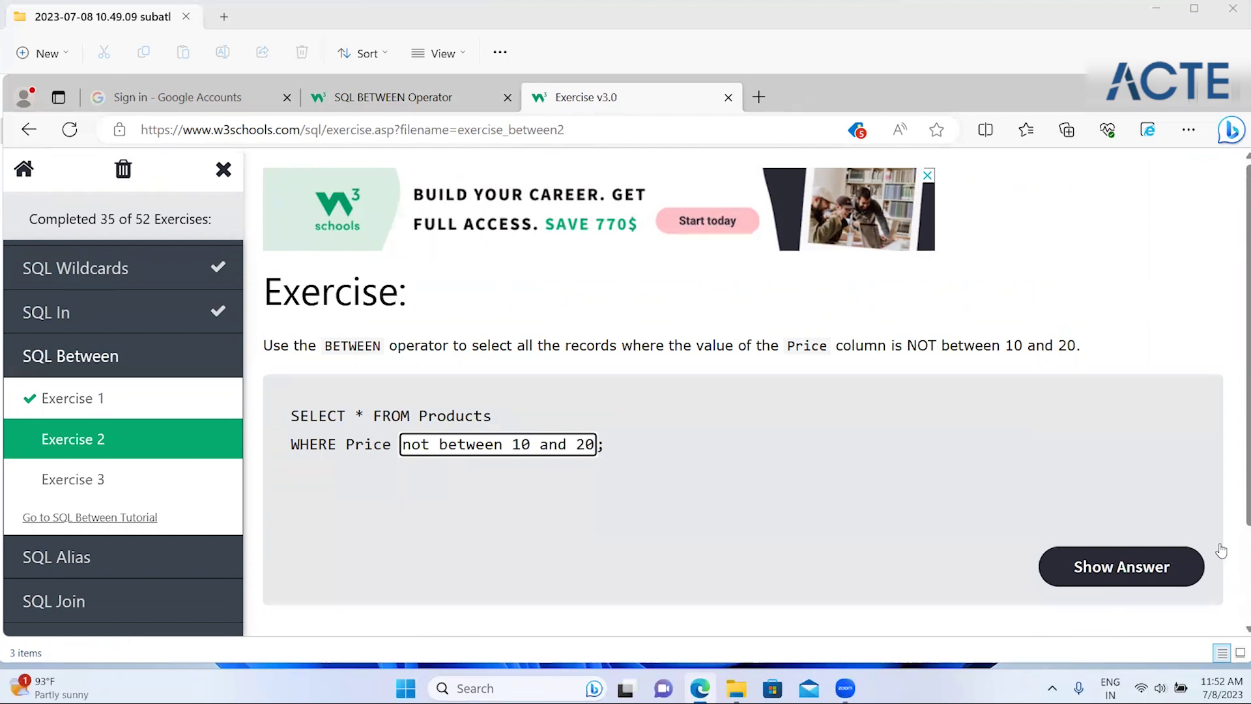
scroll(1240, 418, down, 2)
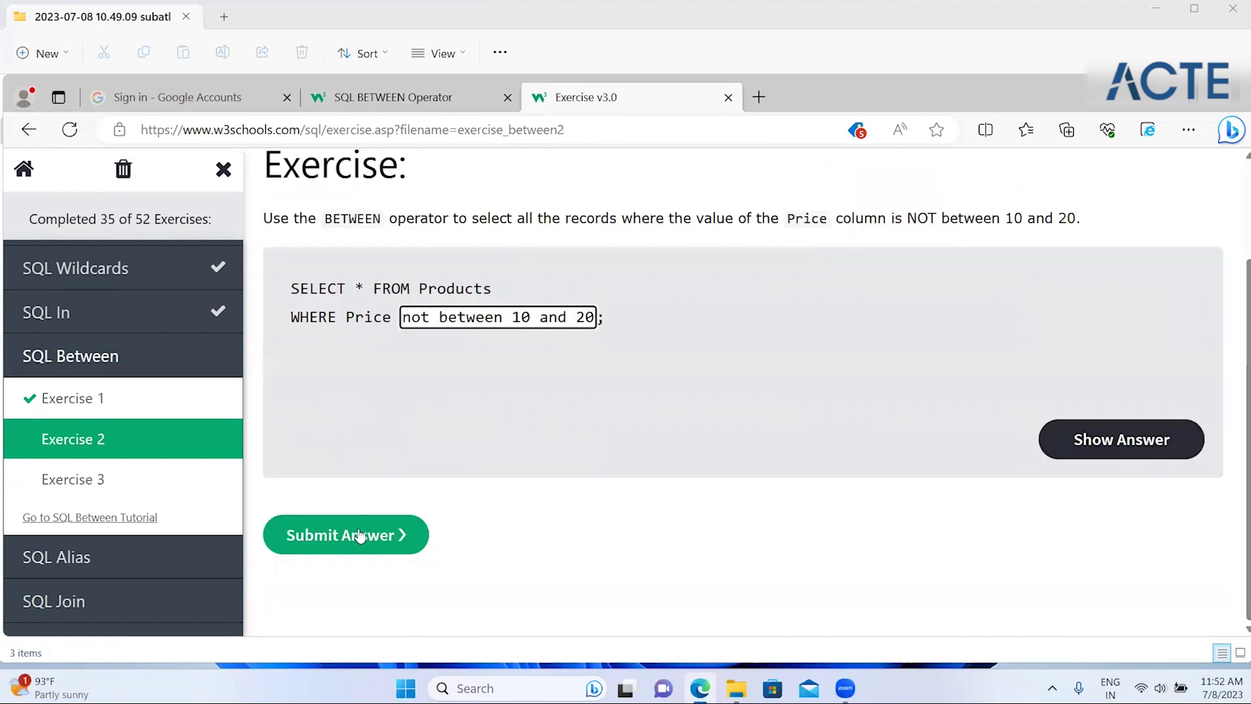
click(358, 534)
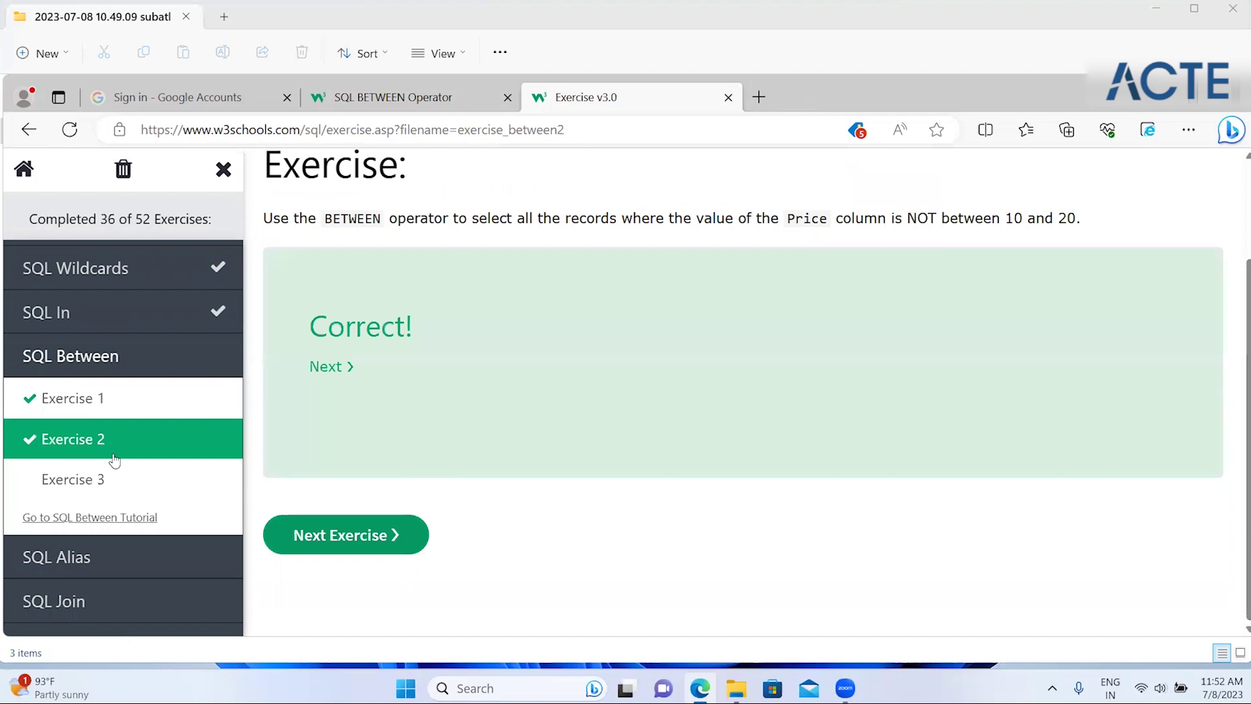
click(88, 478)
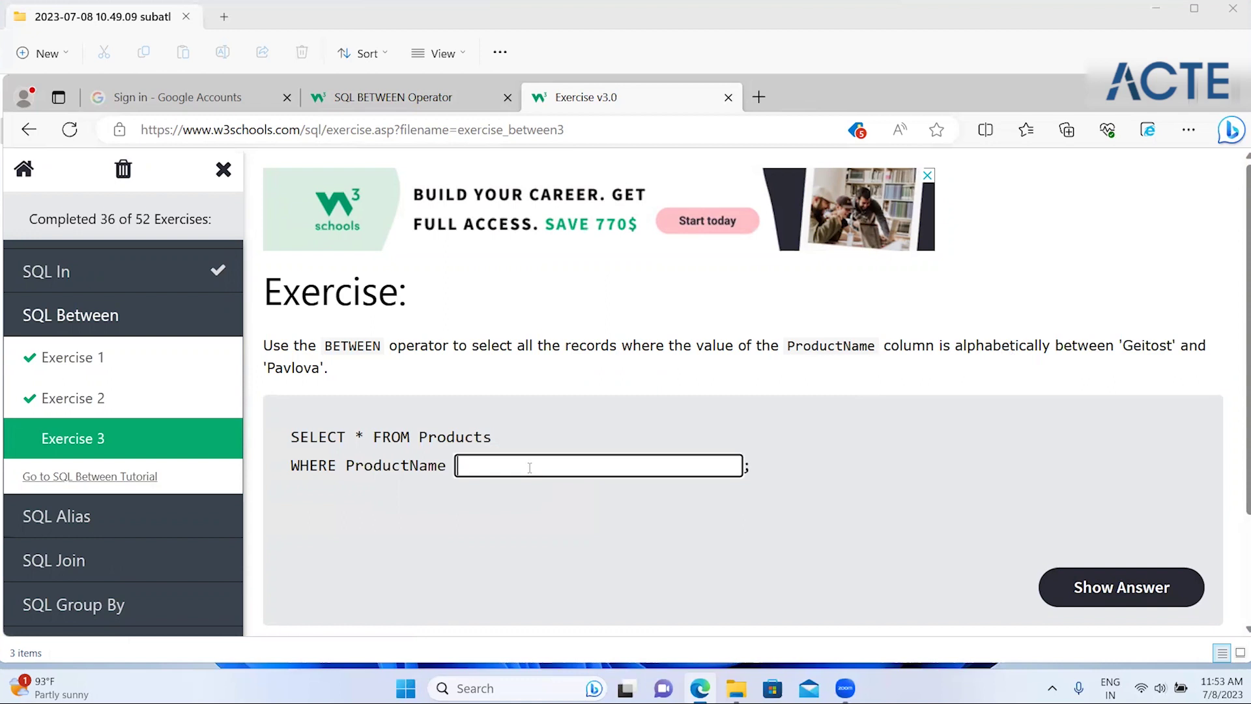
- Enter between 'Geitost' and 'Pavlova' as the ProductName answer and submit it
text(betweem)
key(BackSpace)
text(n ')
text(Geitost)
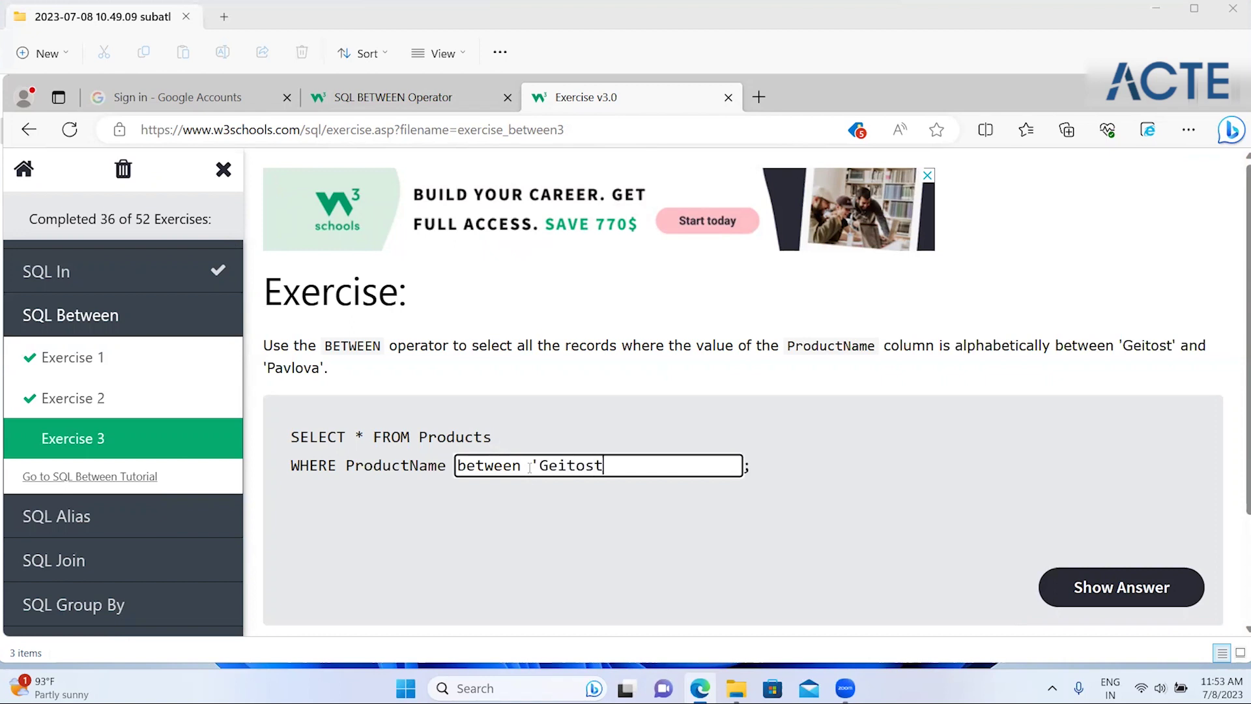
text(' and p)
key(BackSpace)
text(Pavlova)
scroll(1240, 532, down, 1)
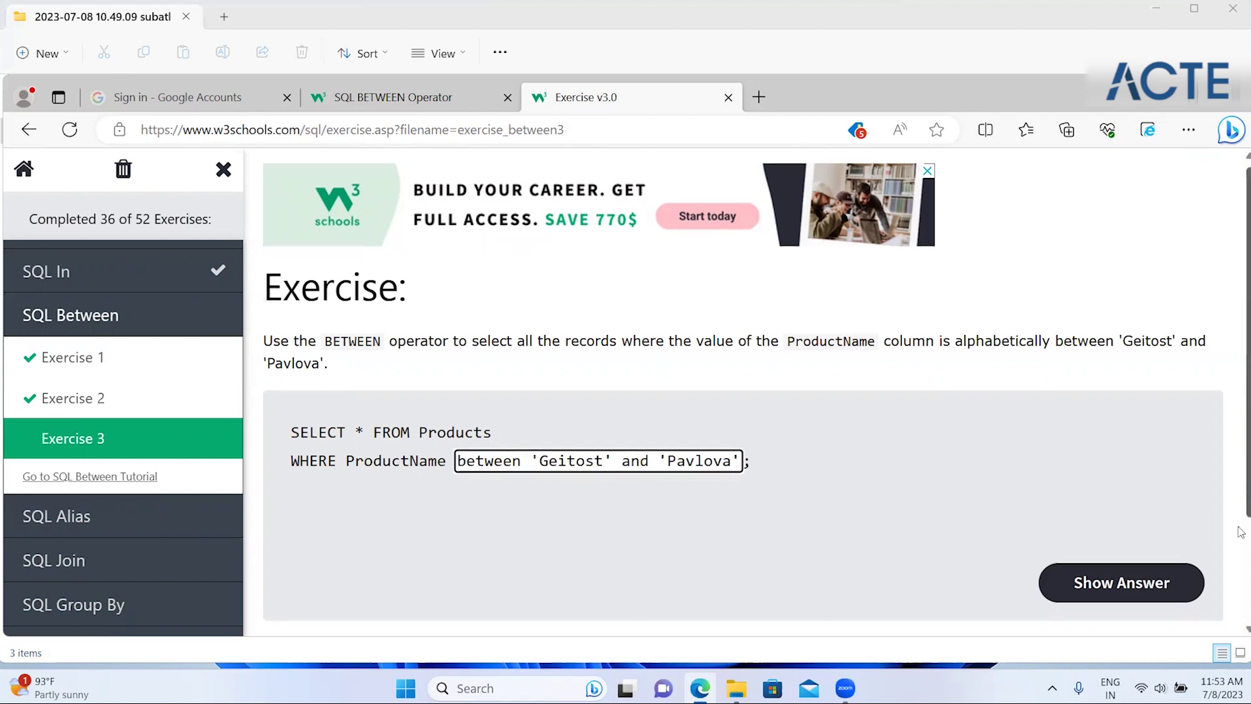
scroll(1240, 532, down, 2)
click(335, 550)
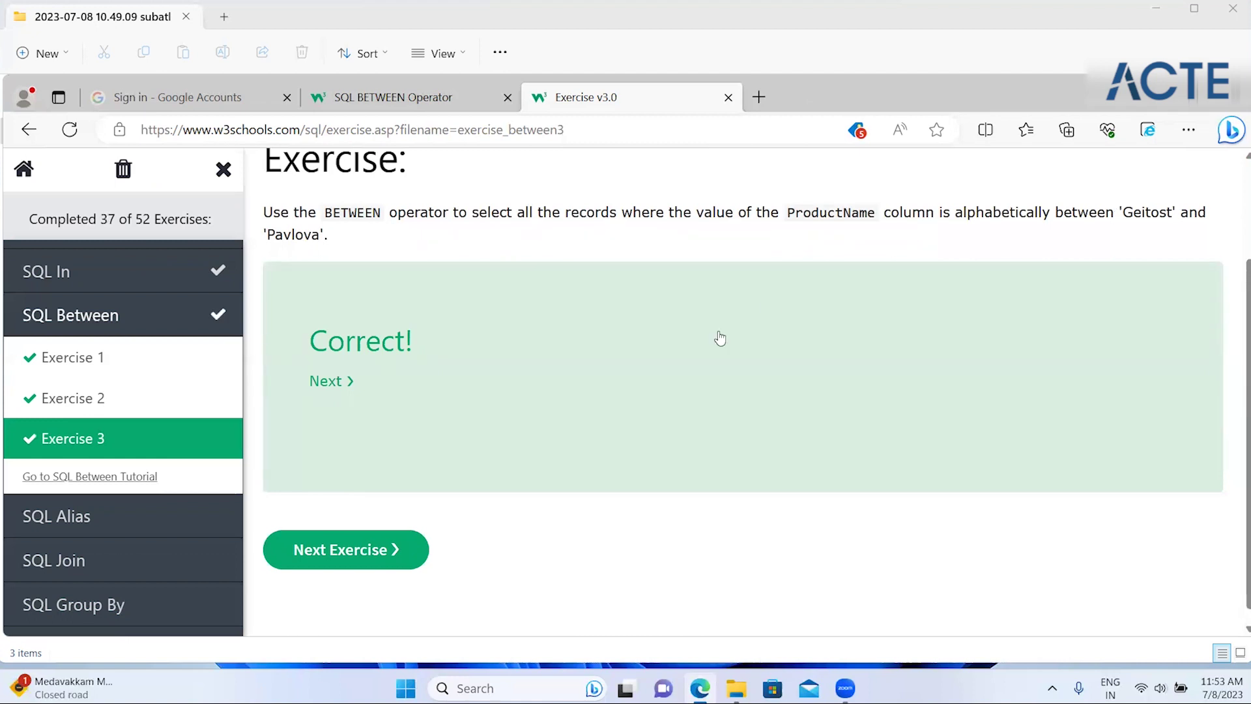
- Return to the SQL BETWEEN Operator tab, scroll to its end, and open SQL Aliases from the sidebar
click(428, 105)
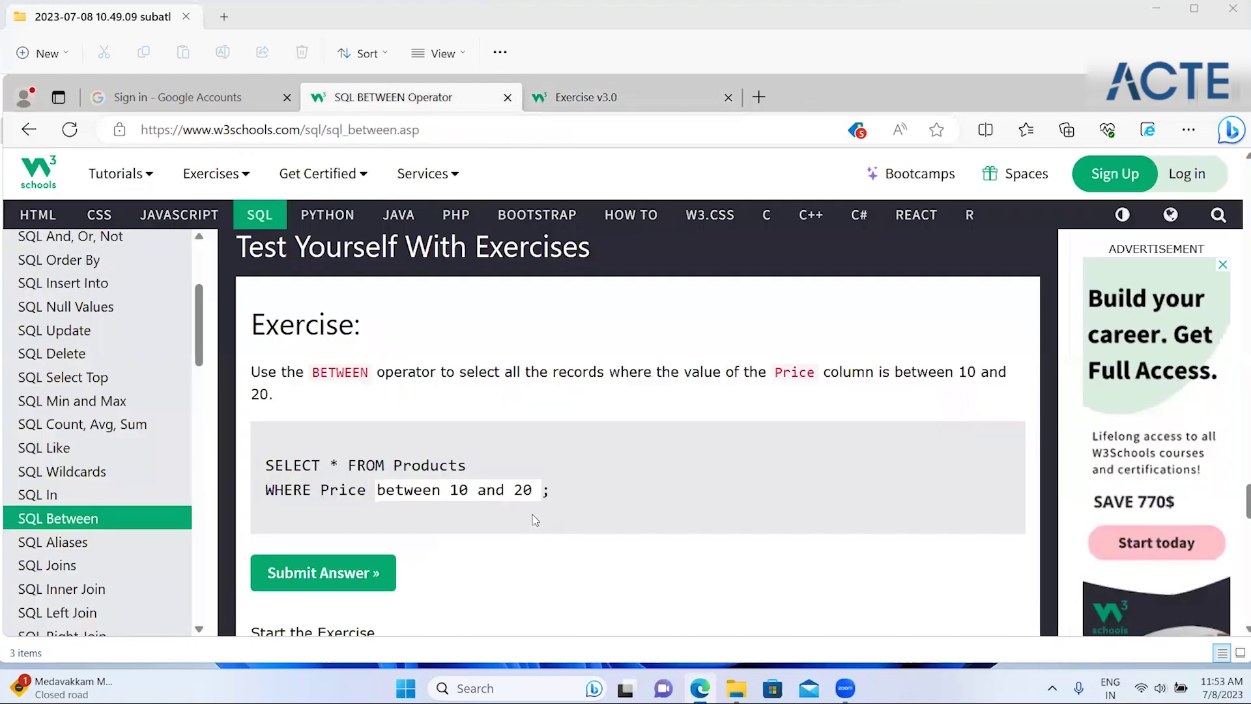
scroll(587, 593, down, 1)
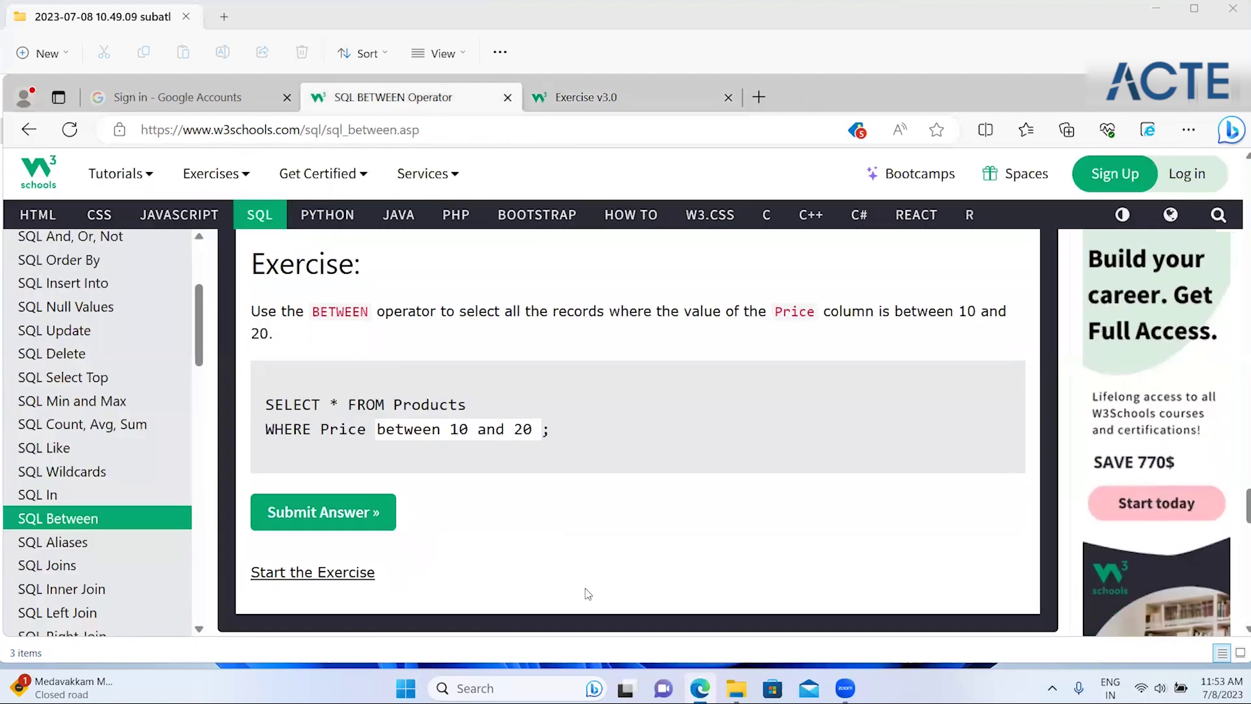
scroll(587, 593, down, 1)
scroll(587, 593, down, 2)
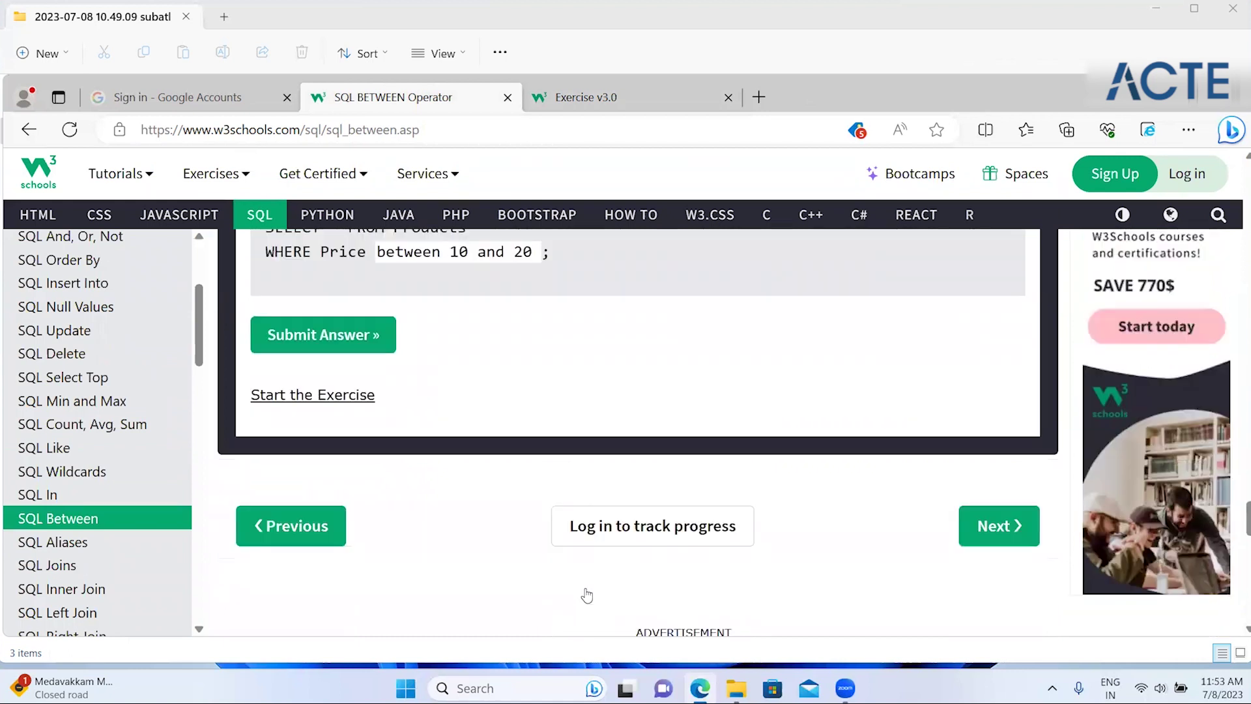
scroll(587, 593, down, 2)
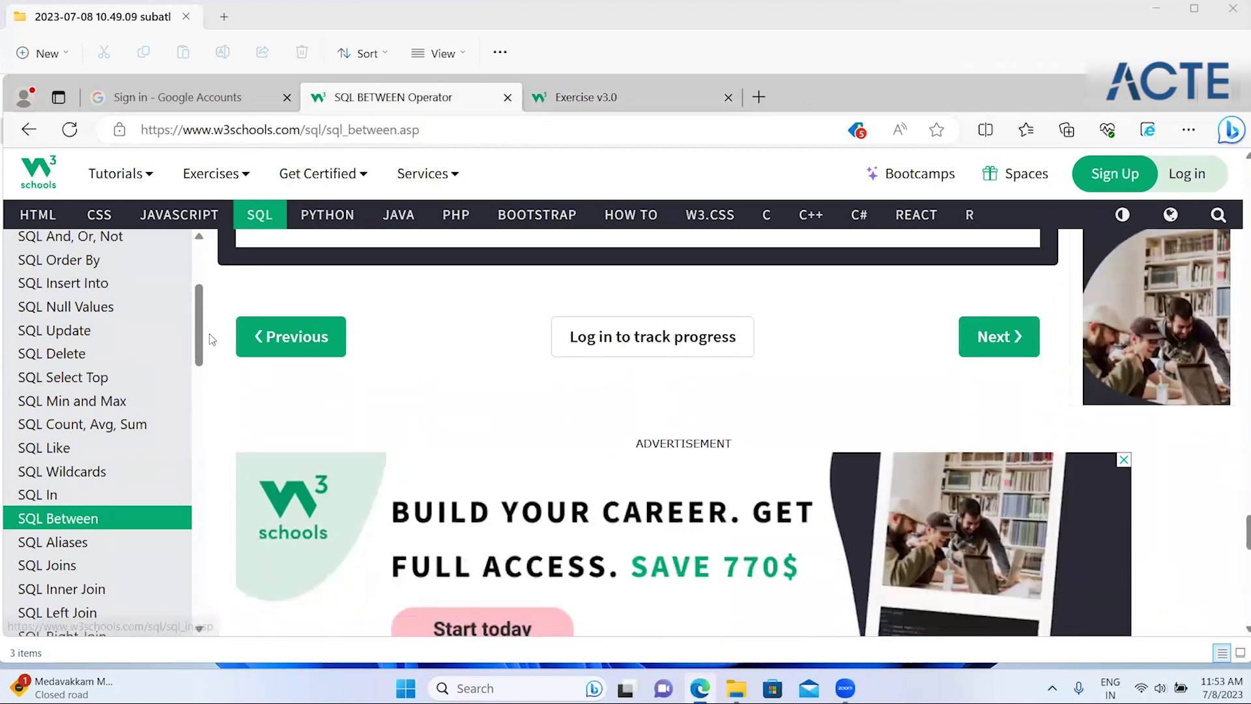
drag(200, 355, 201, 420)
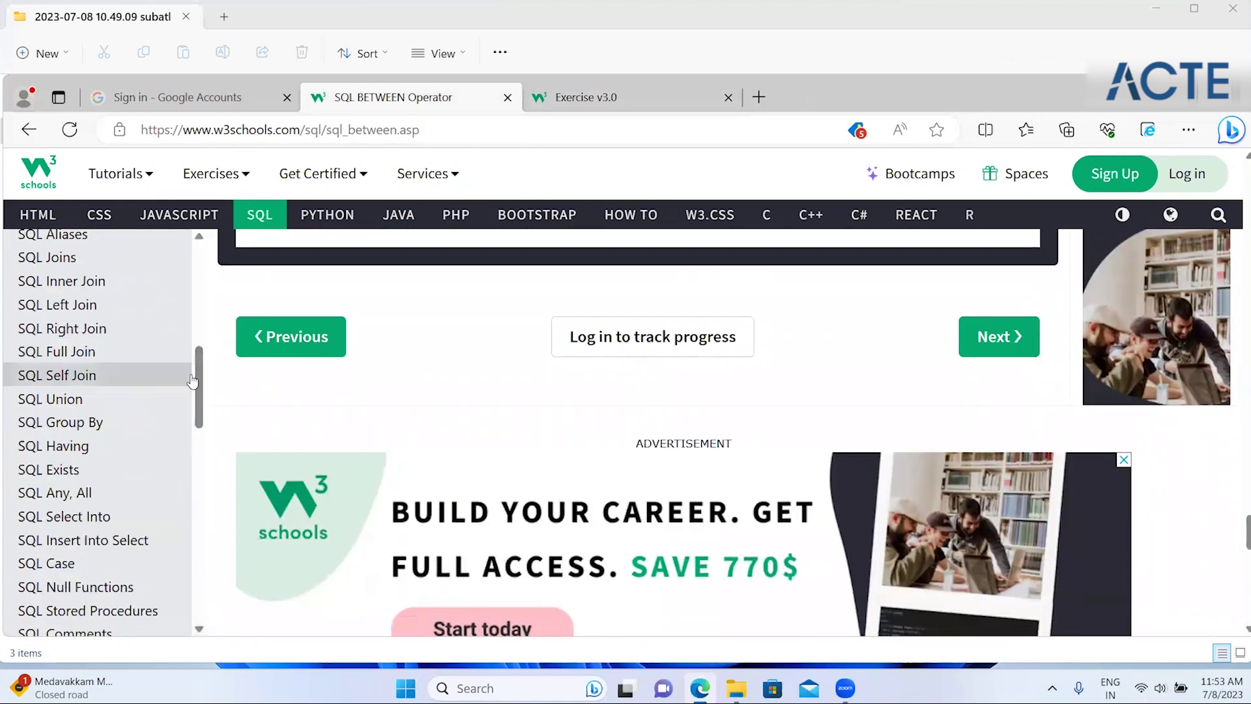
scroll(65, 375, up, 2)
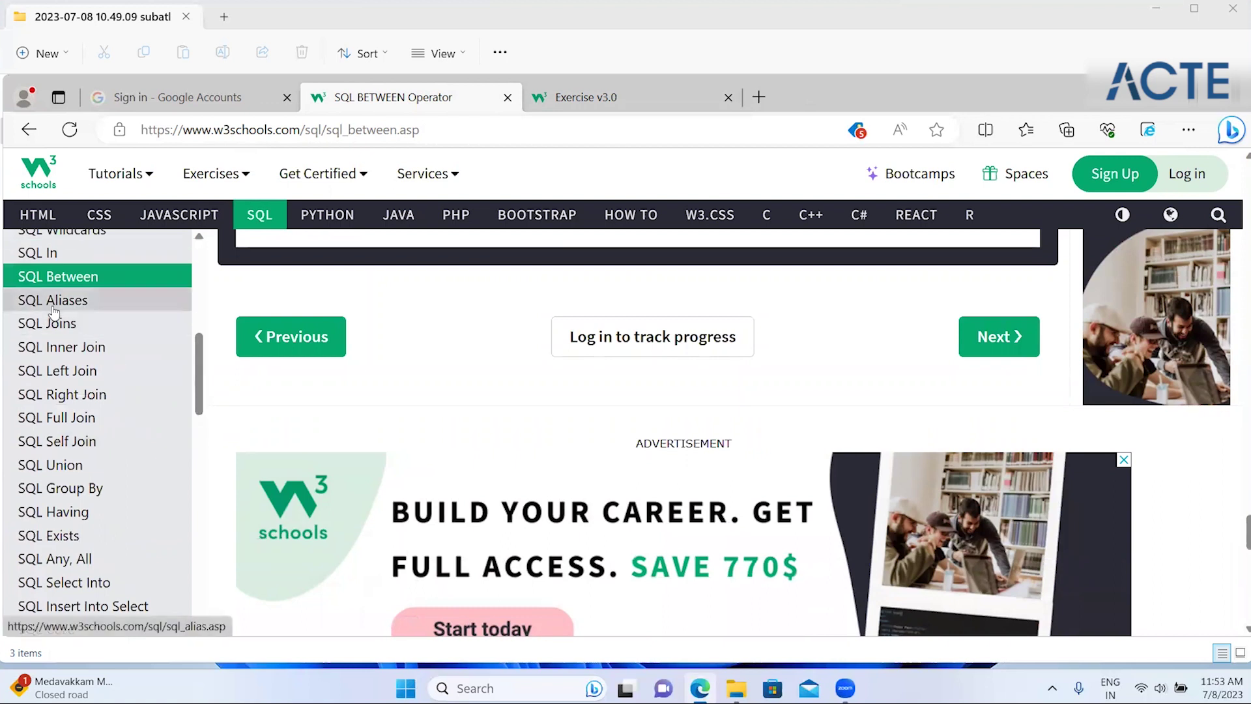
click(41, 299)
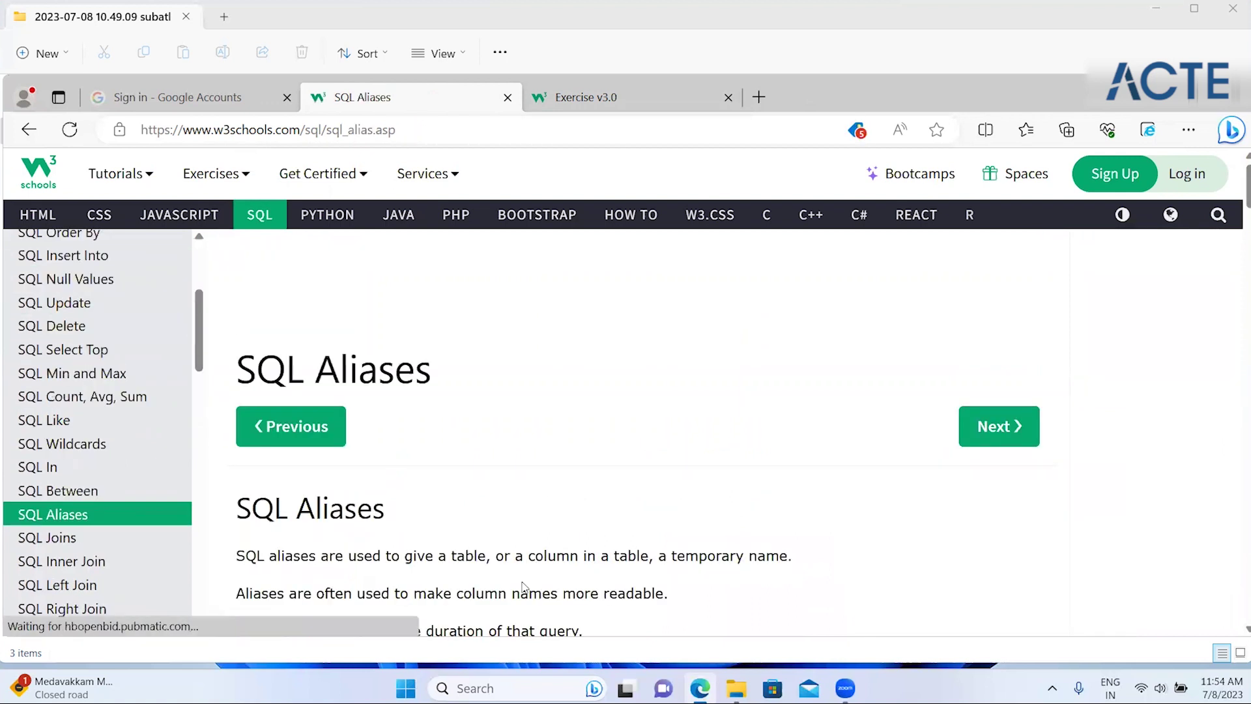
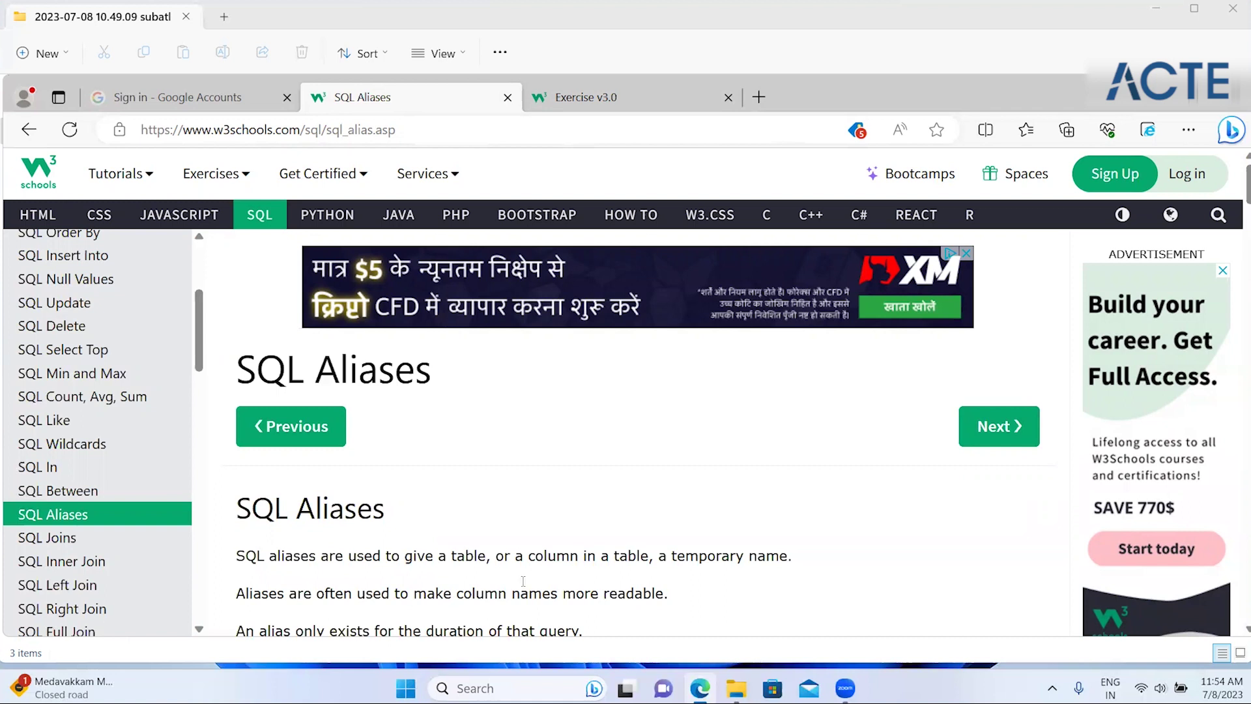
- Highlight the alias definition: a temporary name, more readable columns, lasting only for the query
scroll(522, 586, down, 2)
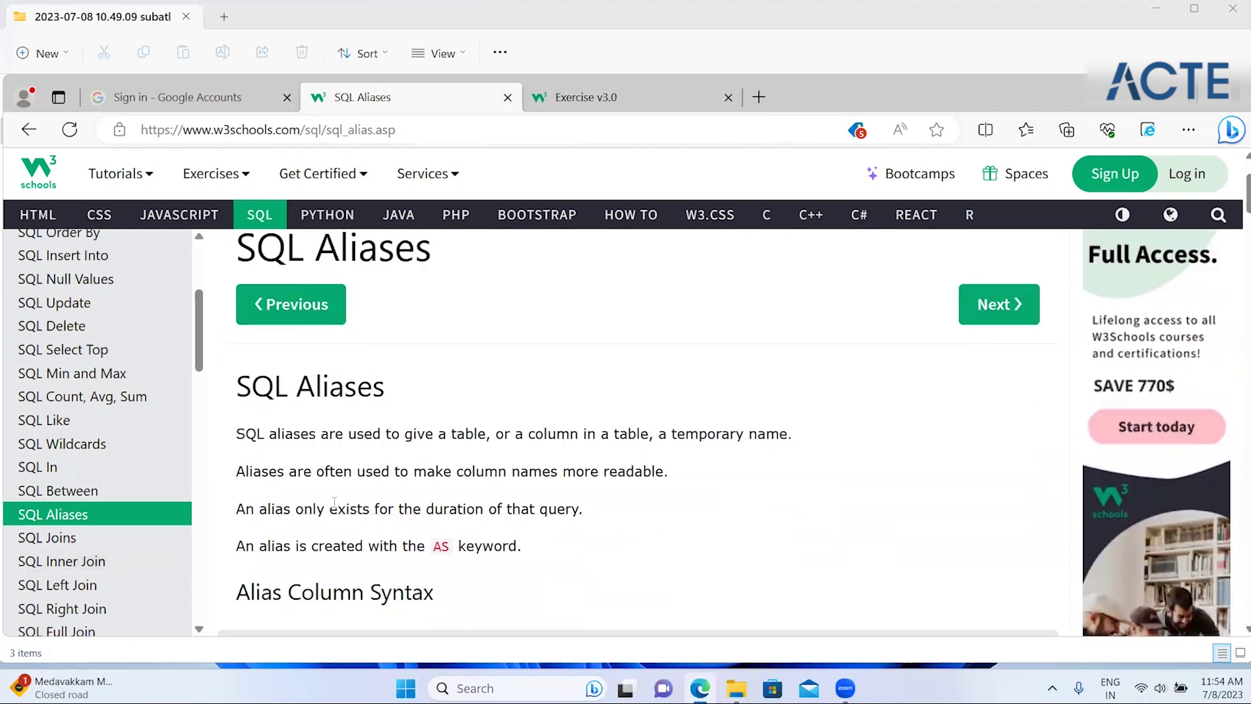
mouse_move(400, 431)
mouse_down()
mouse_move(585, 470)
mouse_move(709, 437)
mouse_up()
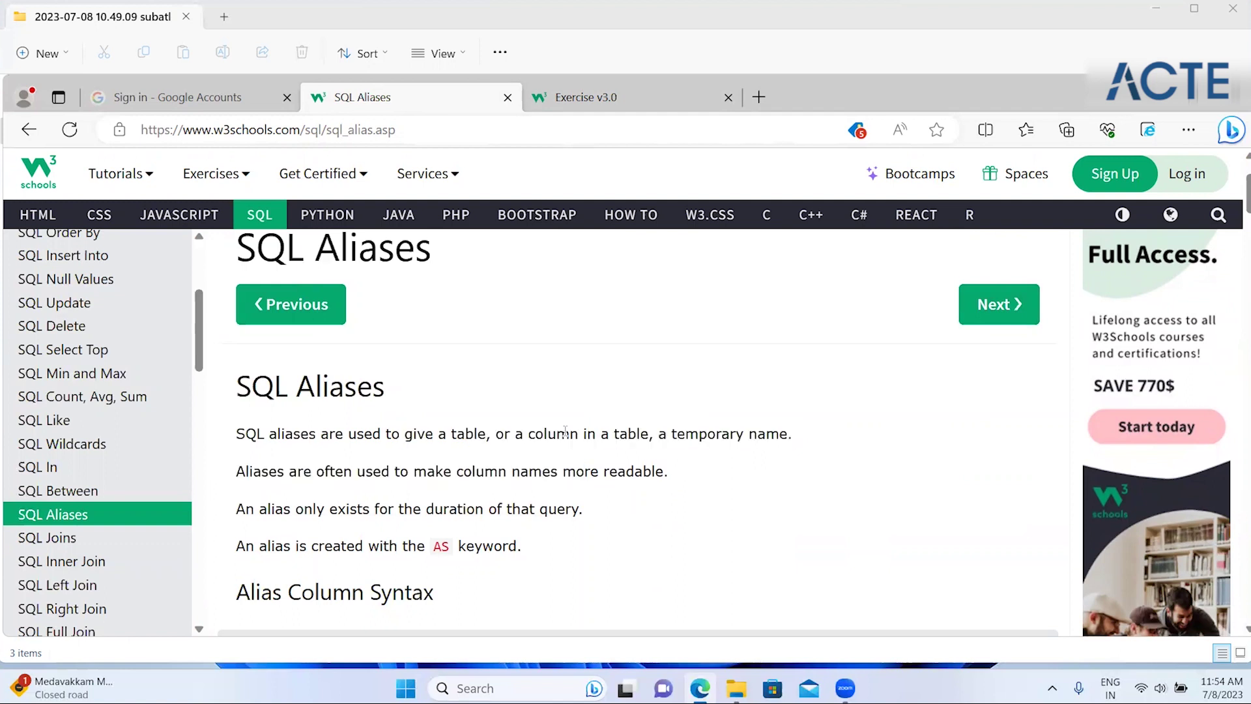
click(710, 450)
drag(365, 471, 530, 474)
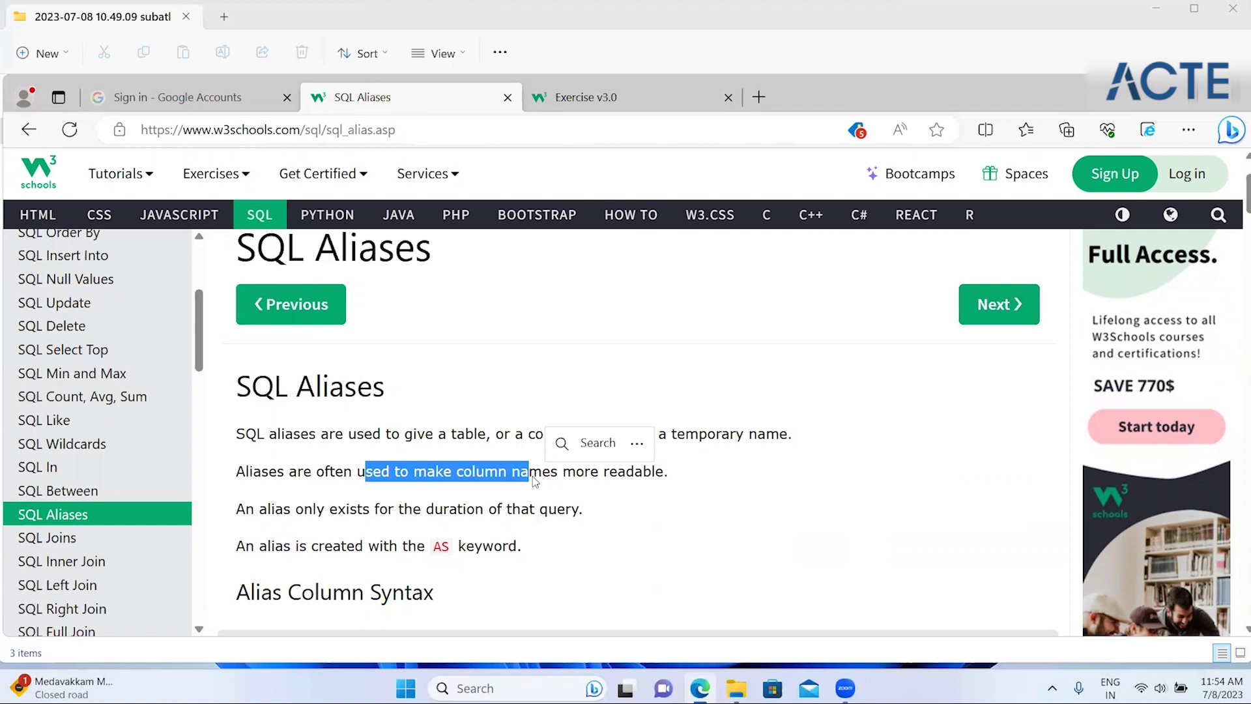
click(483, 472)
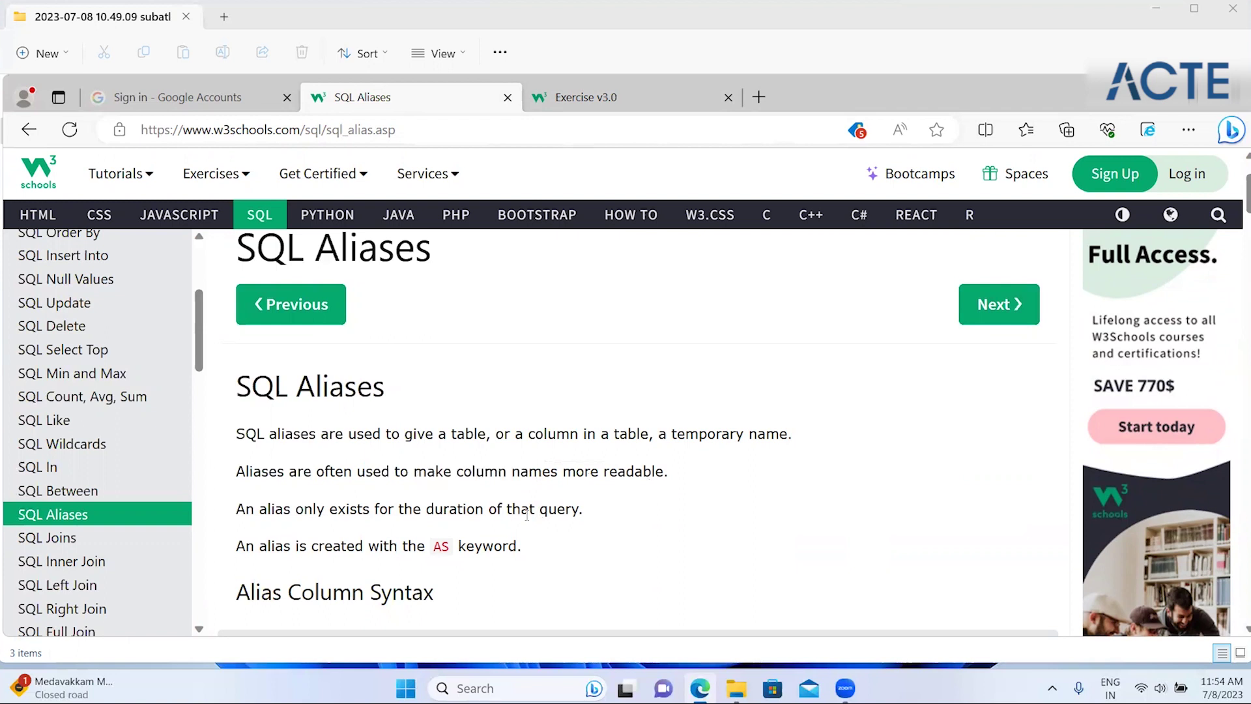
drag(271, 510, 574, 507)
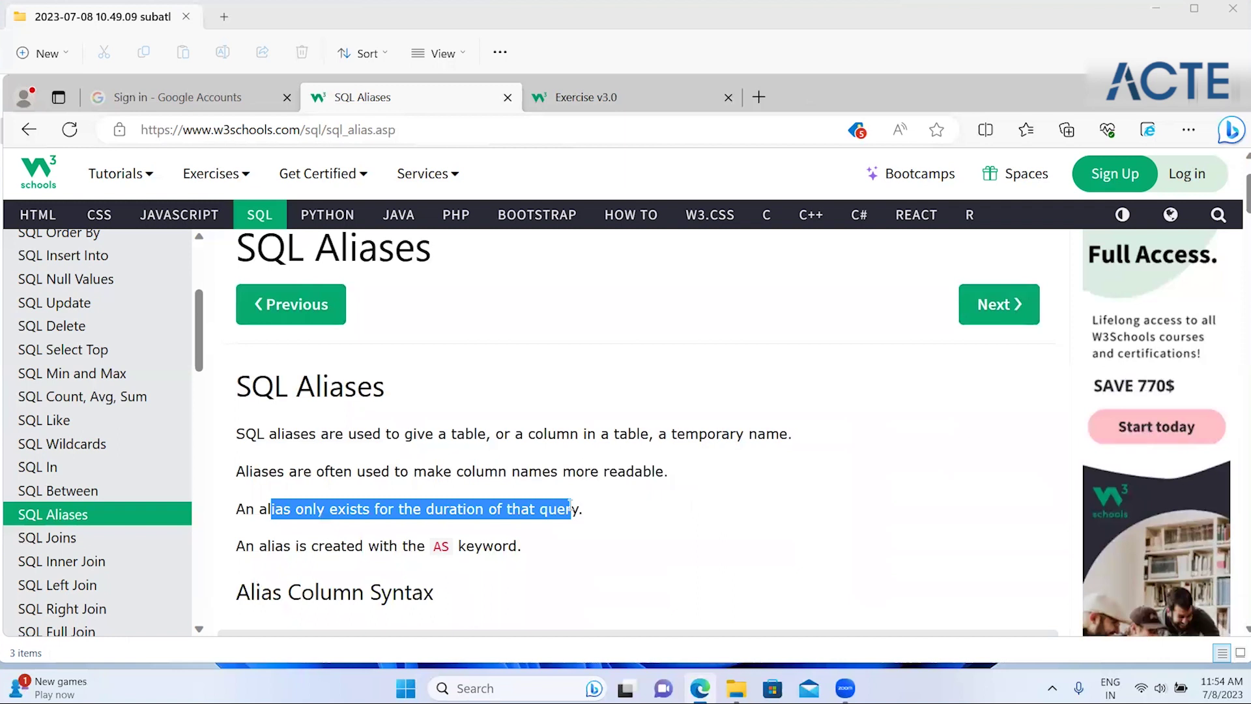
click(392, 545)
- Highlight column_name, alias_name and table_name in the column and table alias syntax boxes
scroll(392, 546, down, 3)
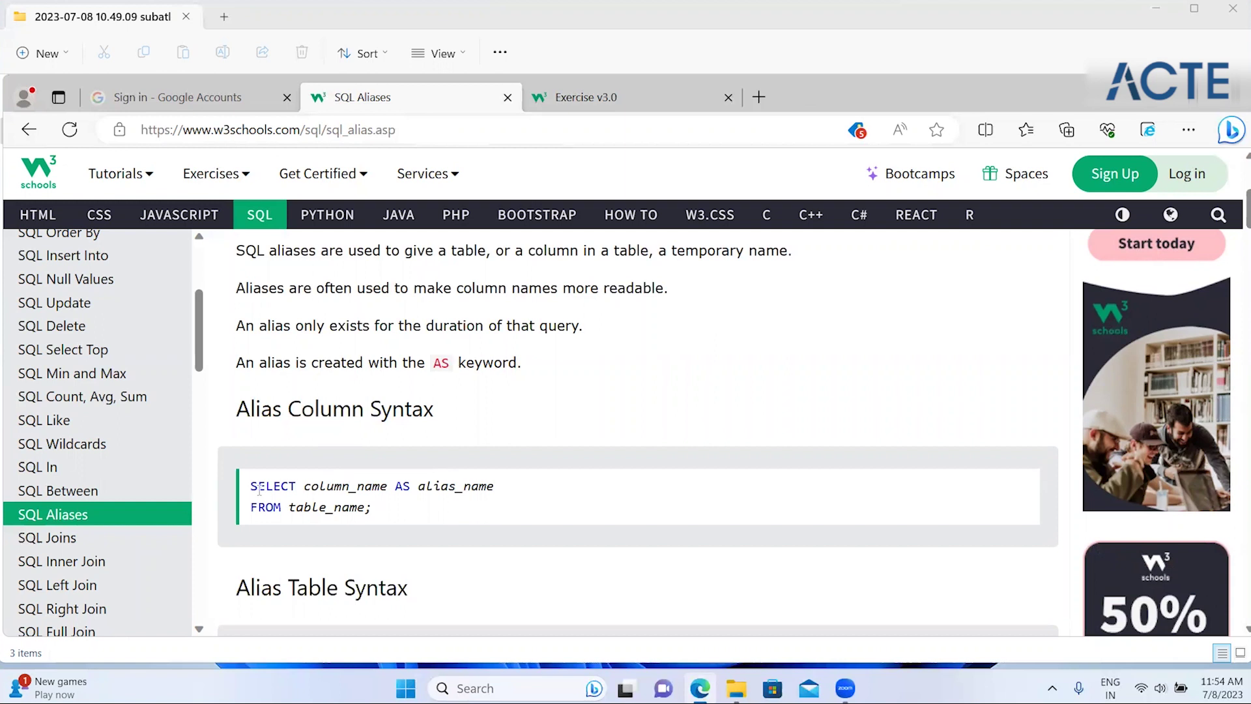
drag(252, 485, 389, 486)
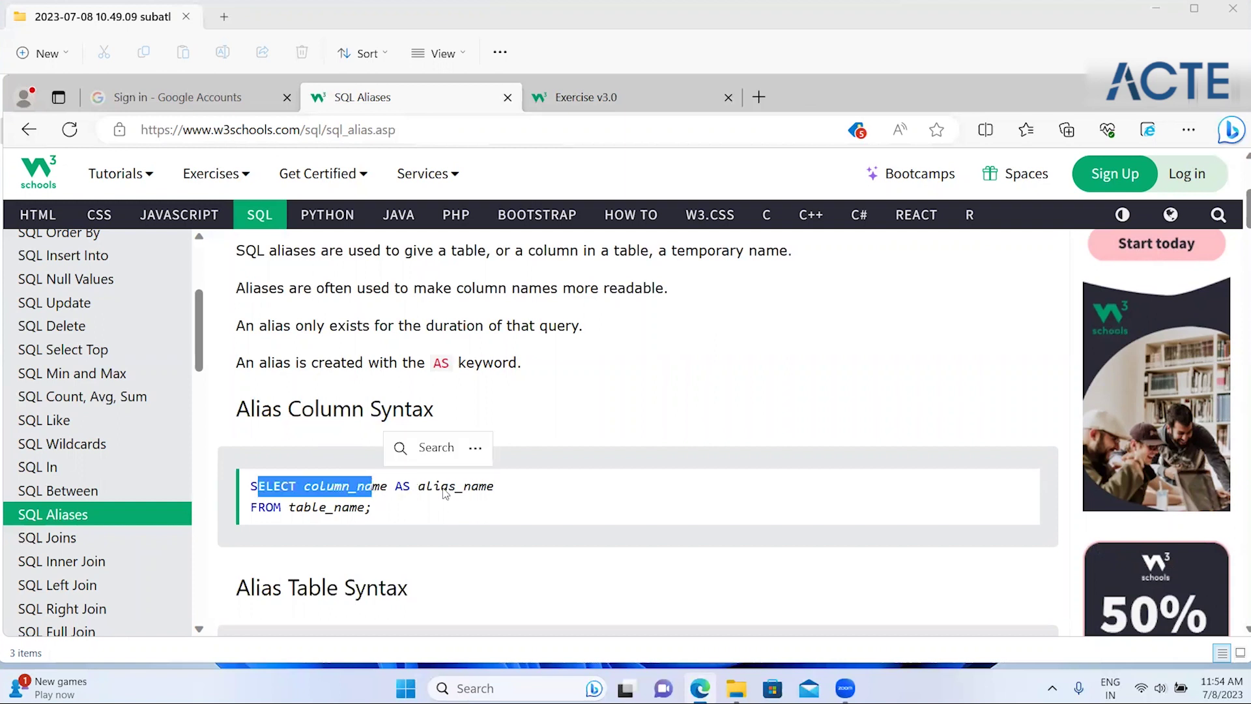
click(386, 486)
double_click(360, 487)
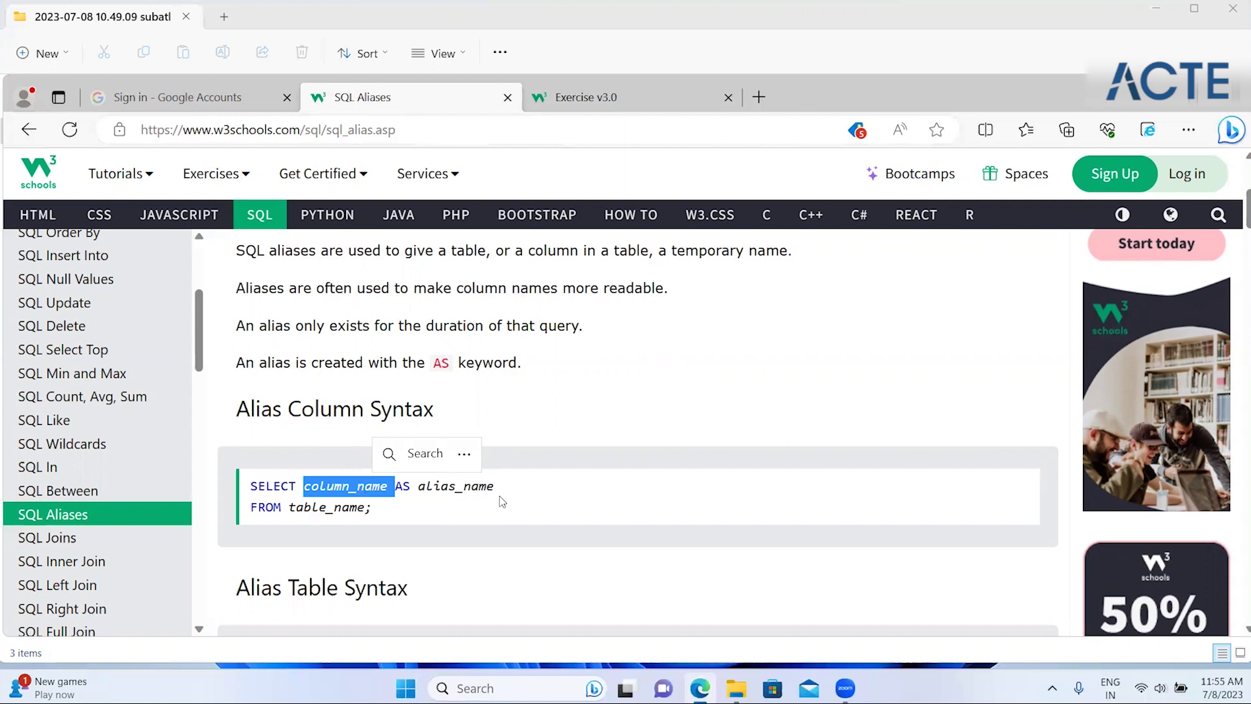
drag(448, 486, 454, 489)
click(376, 561)
scroll(375, 561, down, 3)
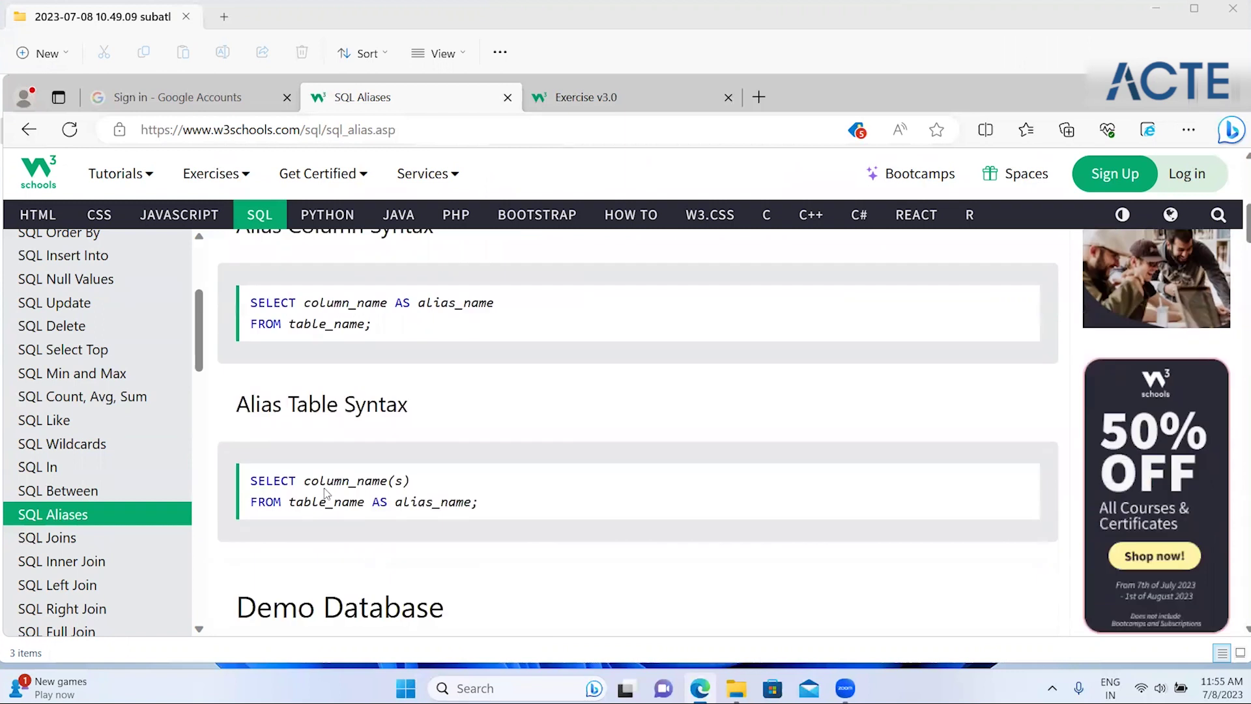
double_click(310, 501)
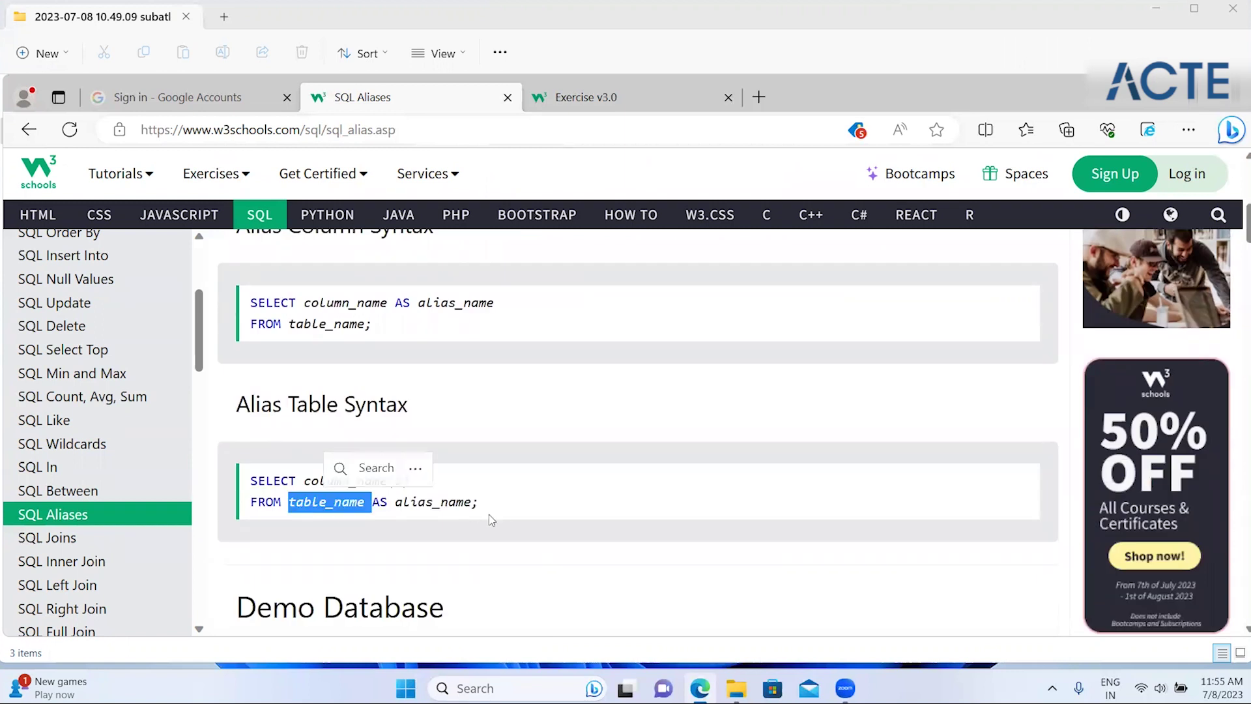
click(424, 526)
- Scroll past the Demo Database to the CustomerID AS ID, CustomerName AS Customer example
scroll(424, 528, down, 1)
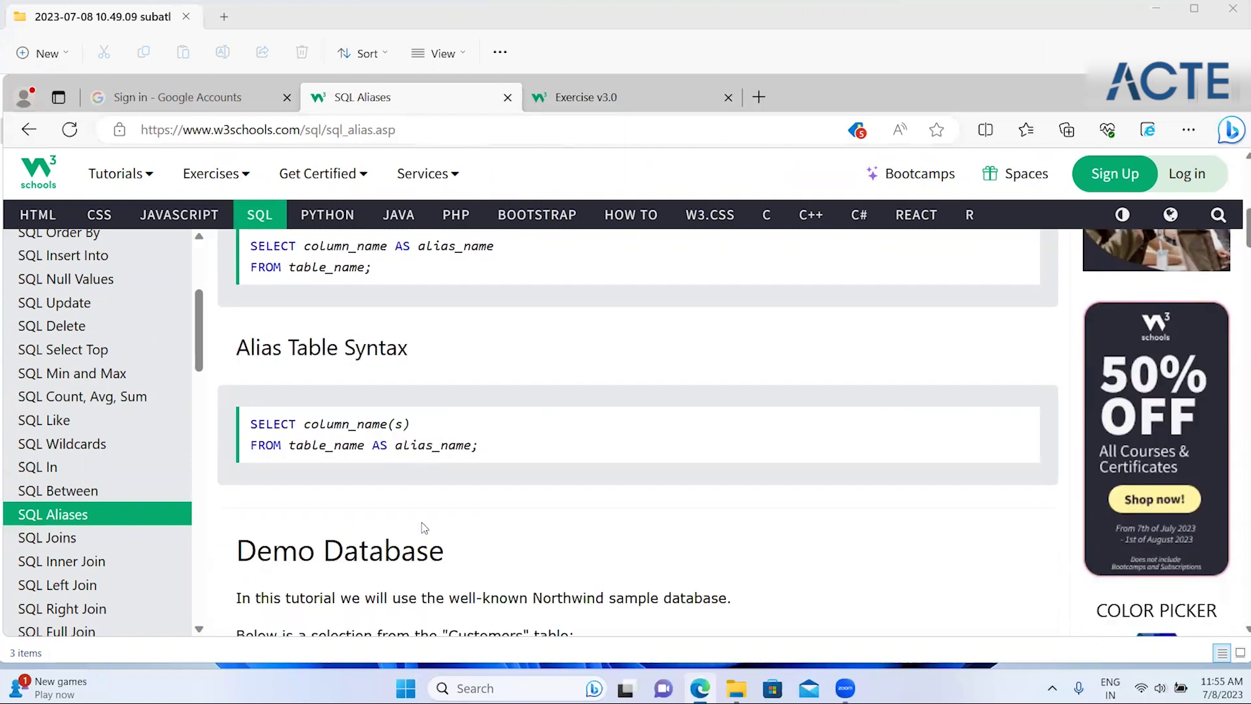
scroll(425, 526, up, 1)
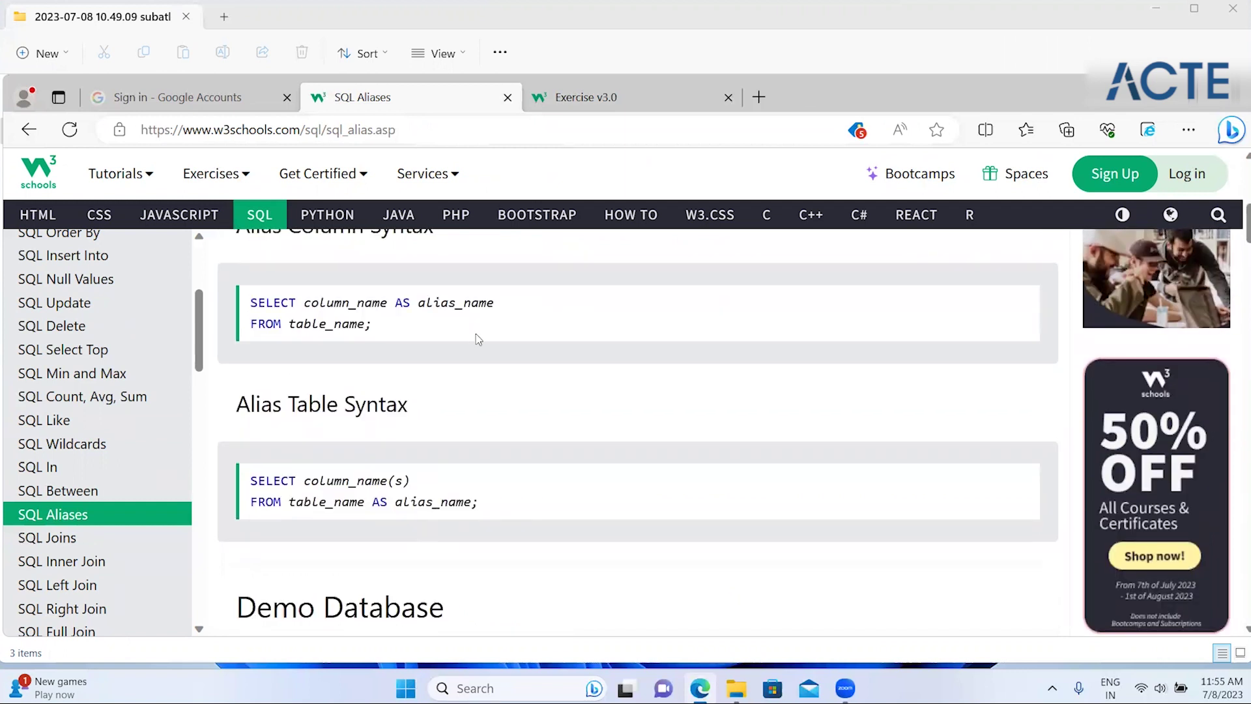
scroll(475, 335, down, 1)
scroll(476, 335, up, 1)
scroll(476, 335, down, 1)
scroll(476, 335, down, 3)
scroll(475, 335, down, 2)
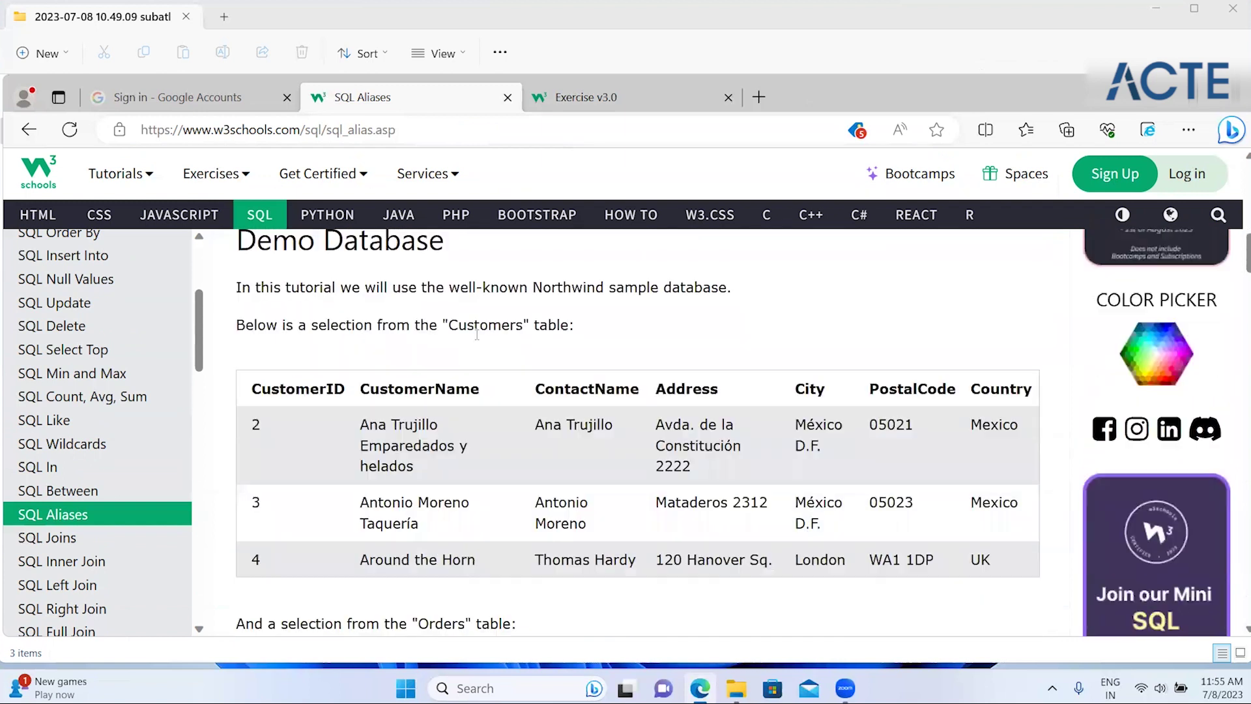
scroll(476, 334, down, 3)
scroll(478, 339, down, 2)
scroll(477, 338, down, 4)
scroll(477, 339, down, 1)
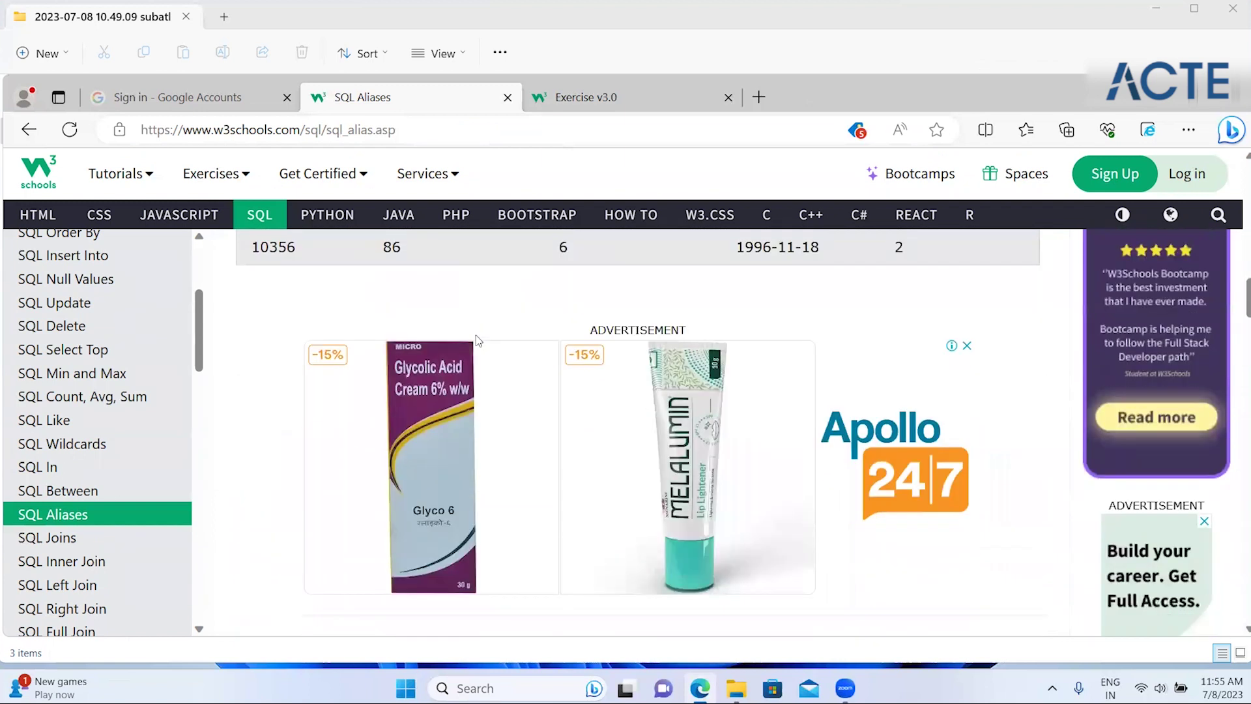
scroll(477, 338, down, 1)
scroll(478, 338, down, 3)
scroll(478, 339, down, 2)
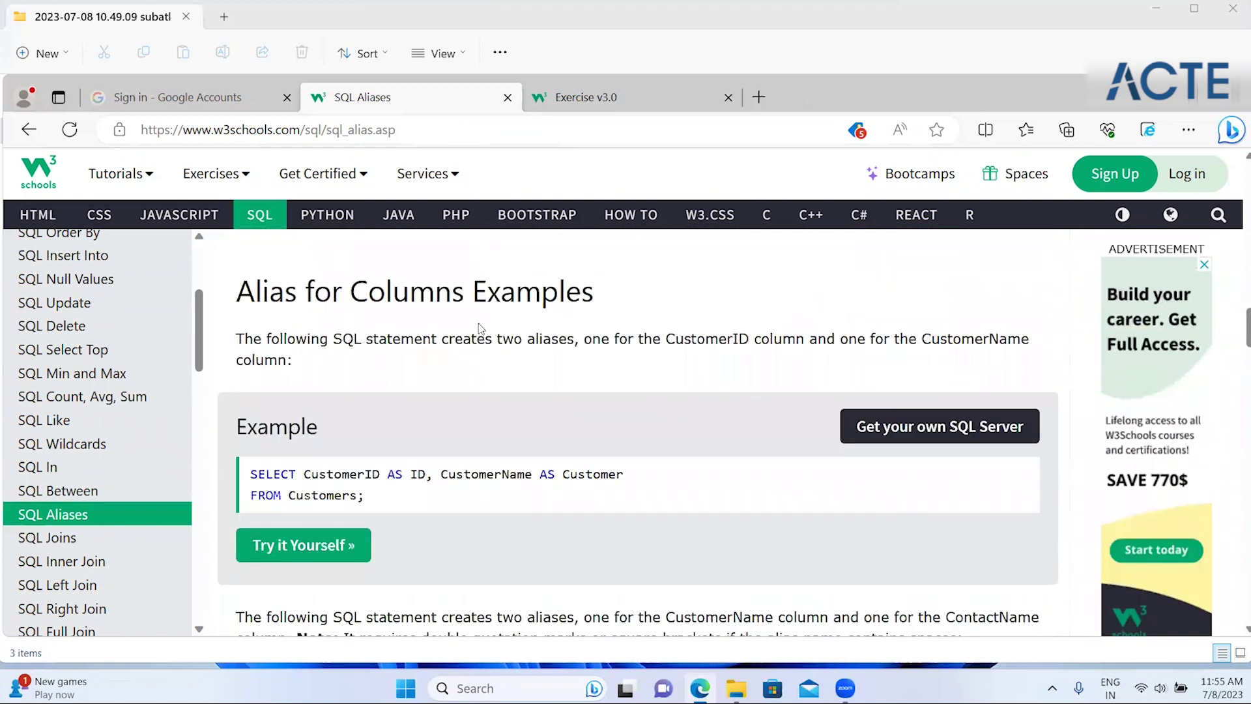
drag(350, 474, 639, 495)
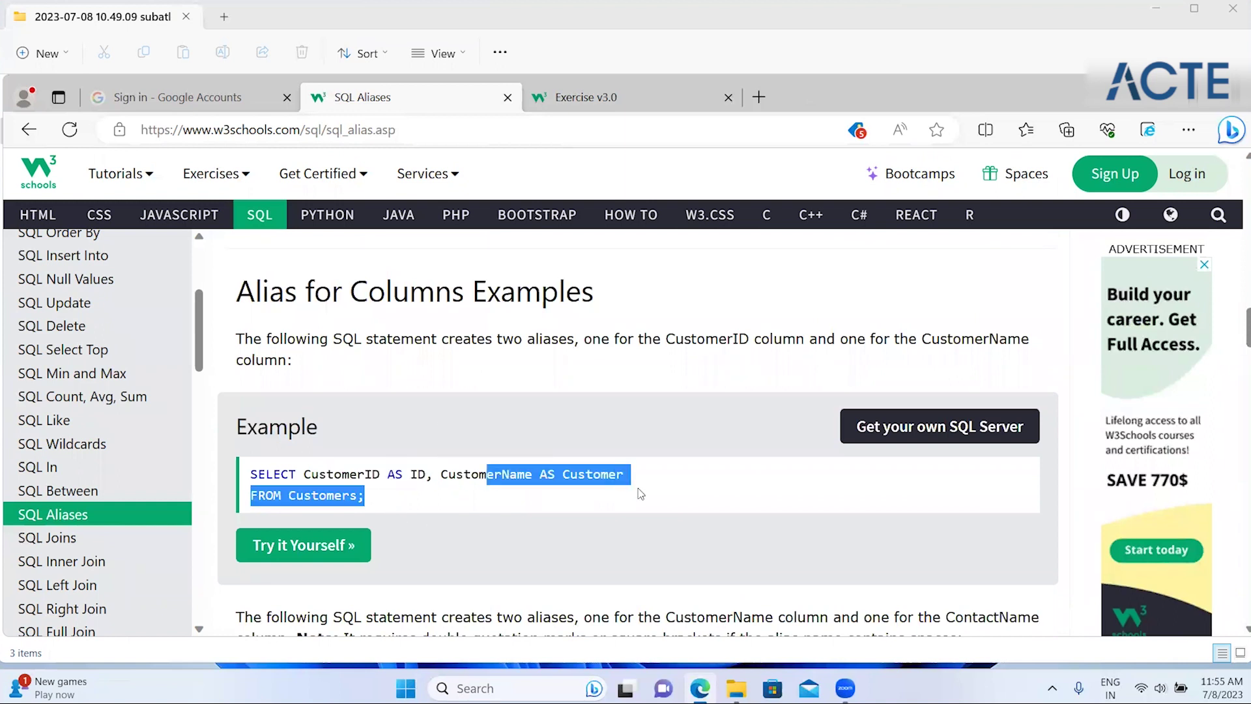
scroll(617, 504, down, 1)
scroll(617, 504, down, 1)
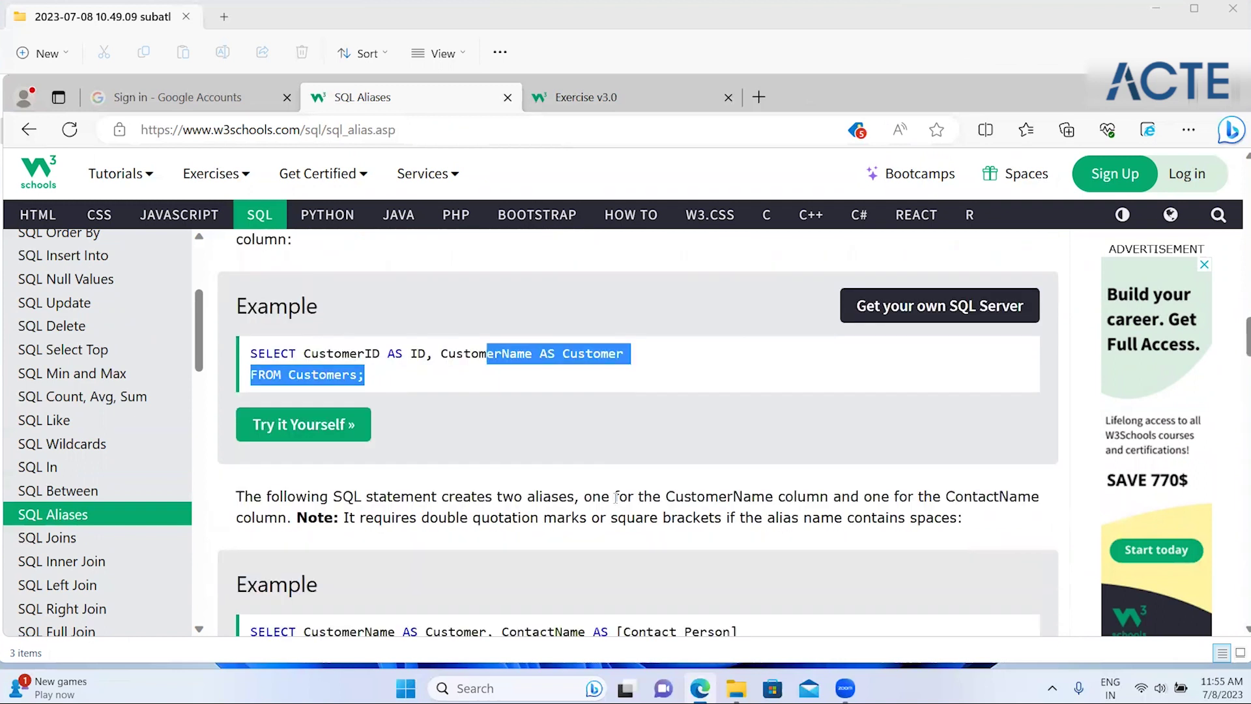
scroll(617, 503, down, 1)
scroll(617, 504, down, 1)
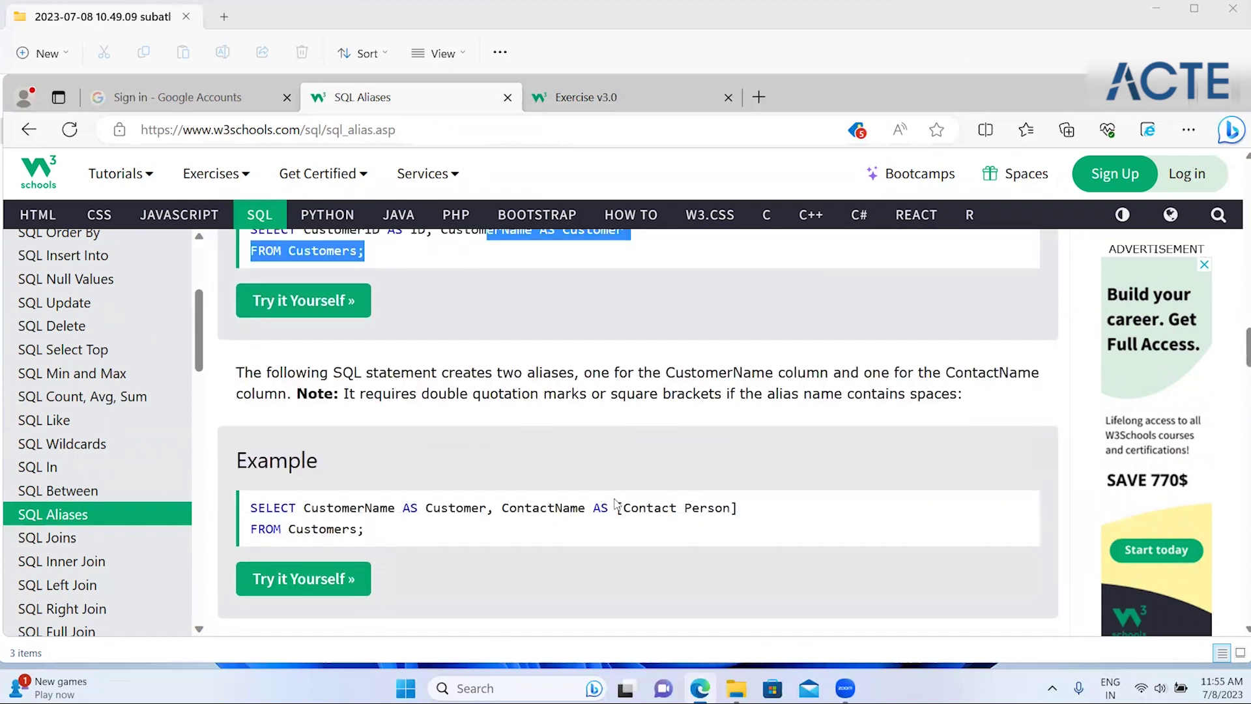
scroll(616, 504, up, 1)
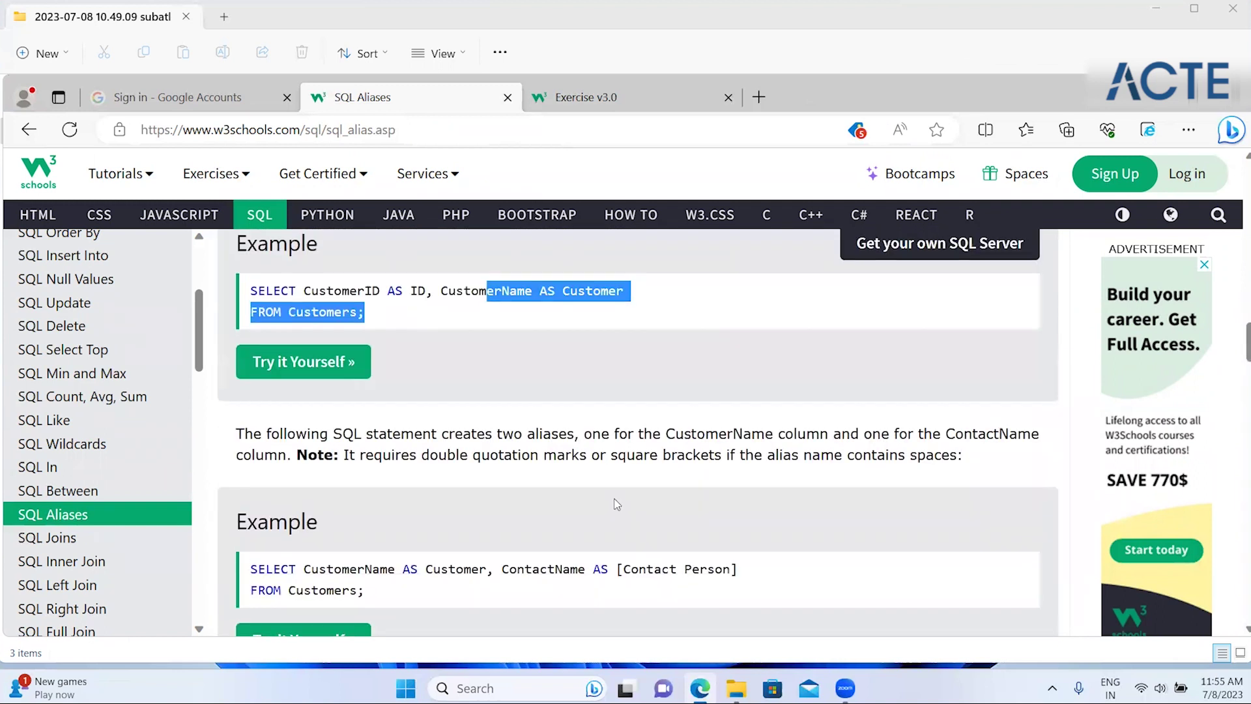
double_click(371, 288)
click(419, 290)
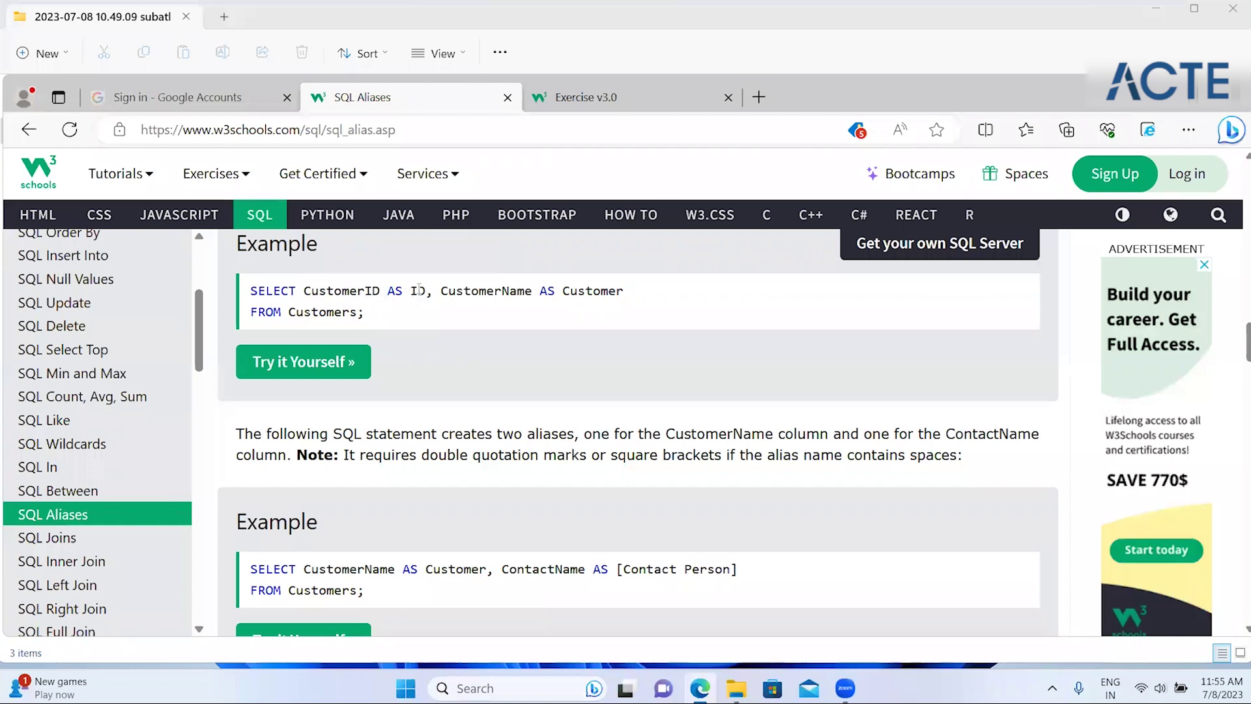
double_click(604, 293)
drag(615, 433, 617, 443)
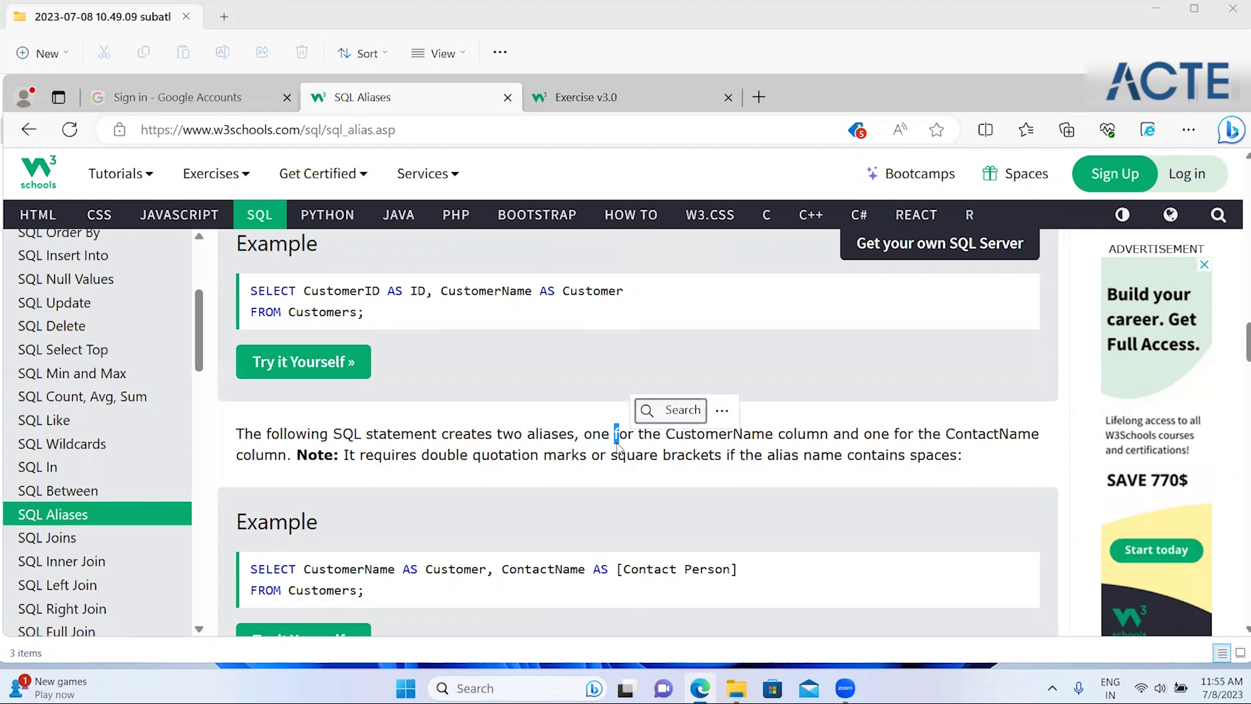
click(782, 438)
scroll(781, 438, down, 1)
scroll(782, 438, down, 1)
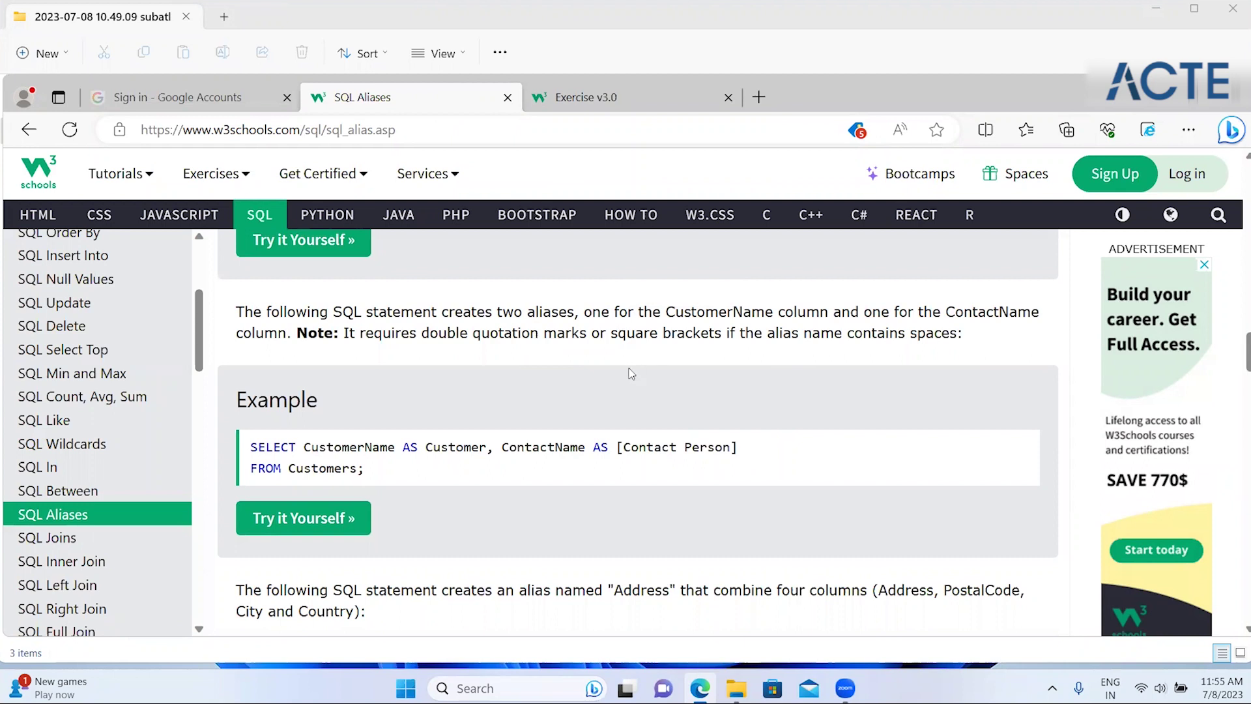
scroll(638, 361, up, 2)
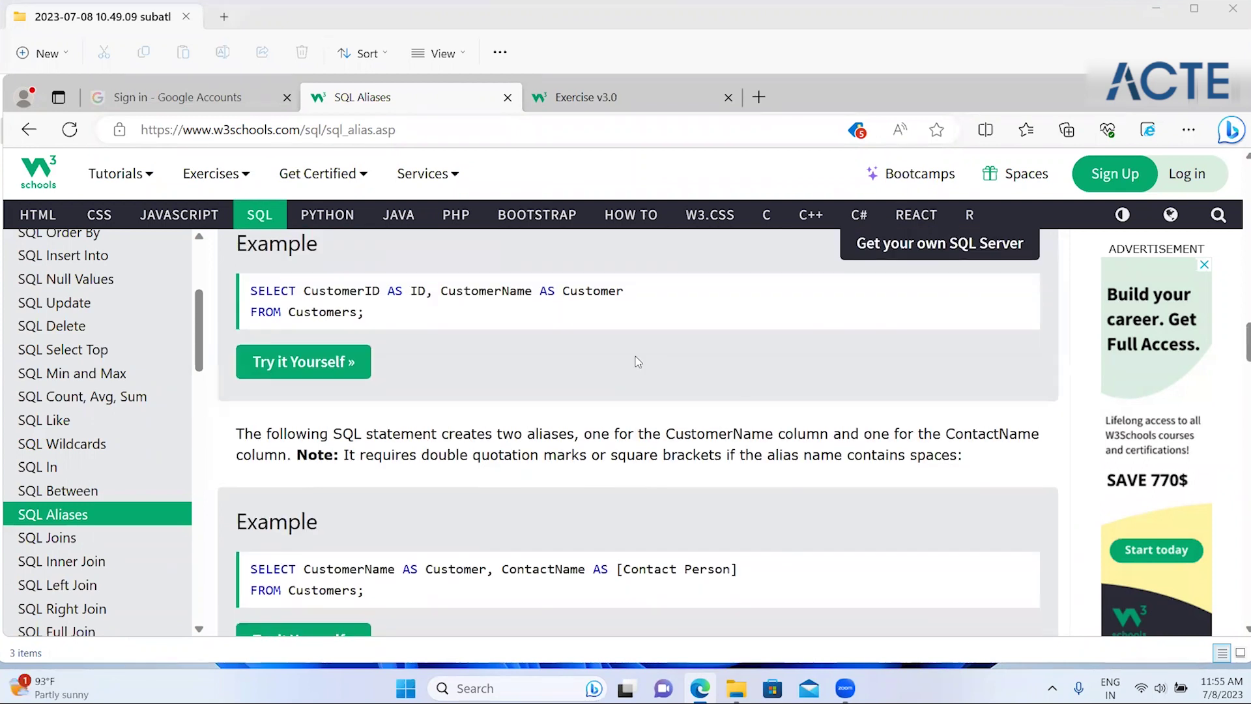
double_click(596, 289)
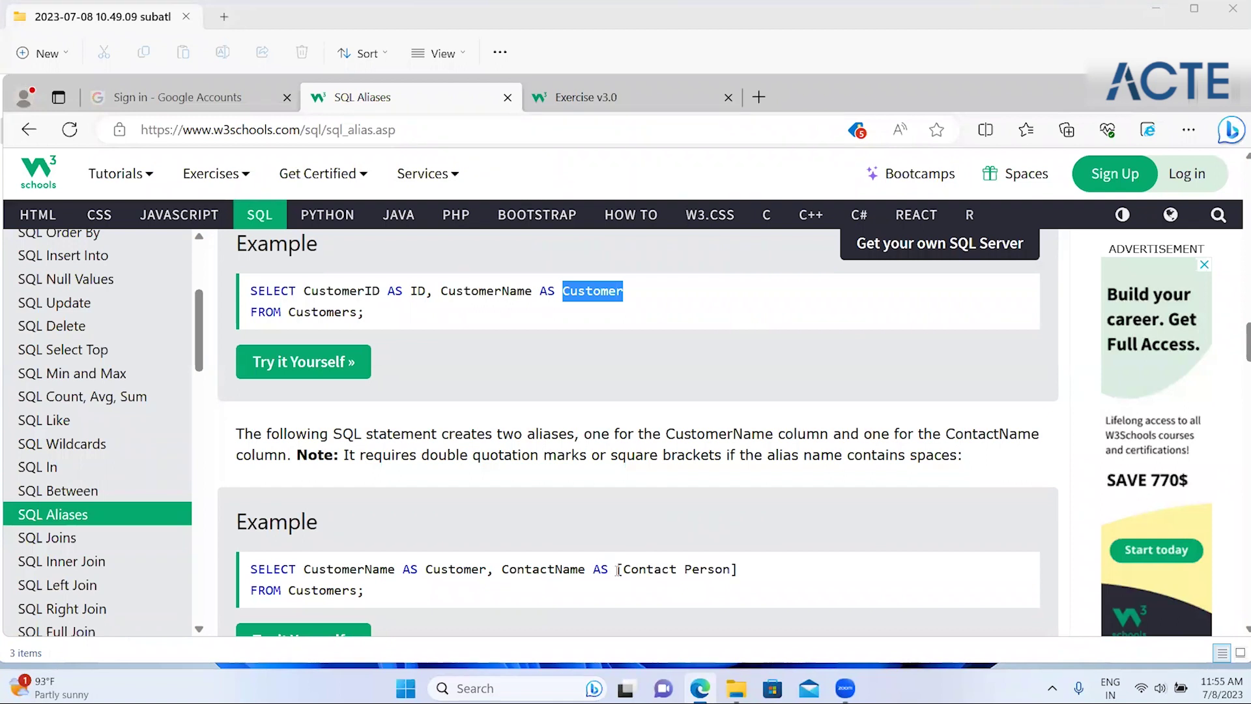
drag(614, 569, 788, 569)
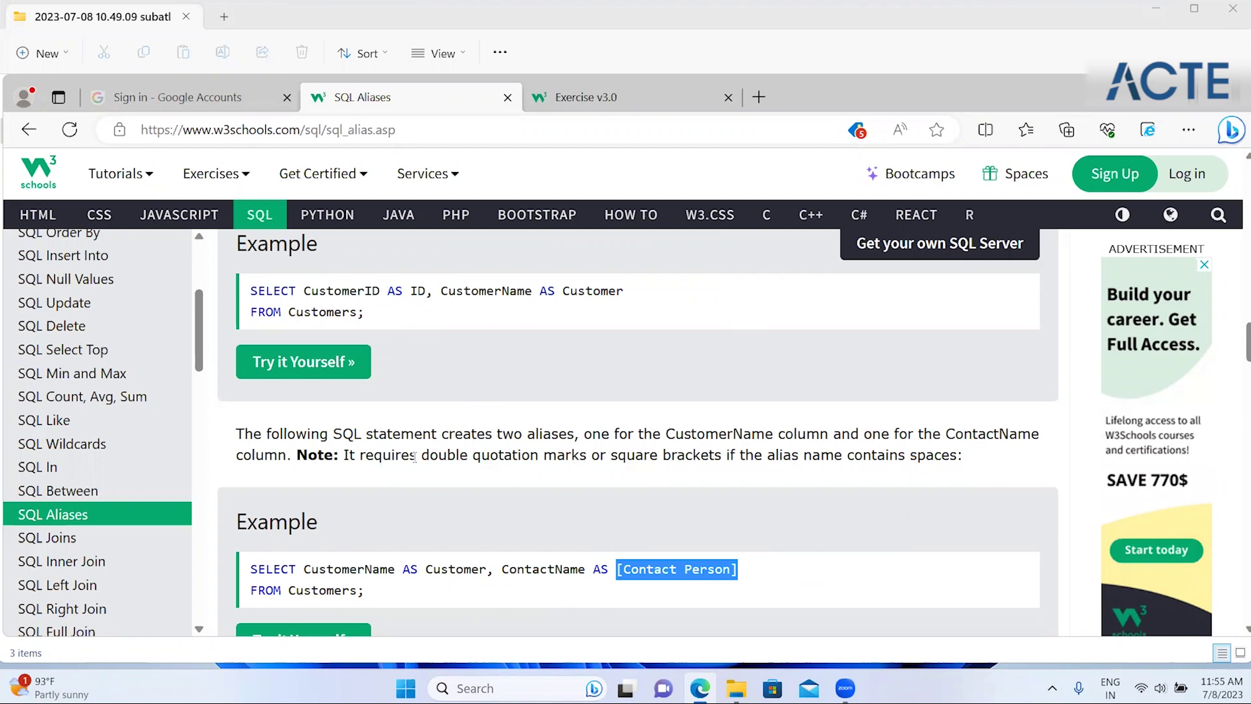
drag(431, 454, 671, 456)
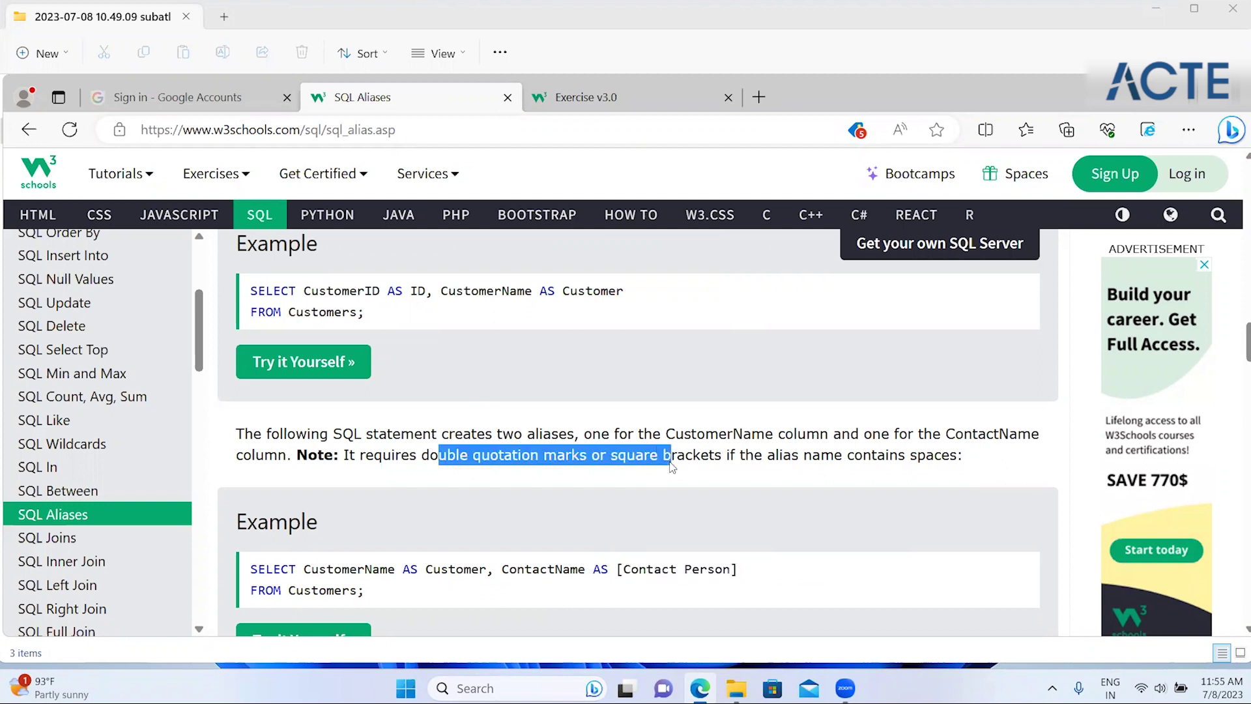
click(882, 458)
mouse_move(882, 458)
mouse_down()
mouse_move(503, 434)
mouse_move(484, 460)
mouse_up()
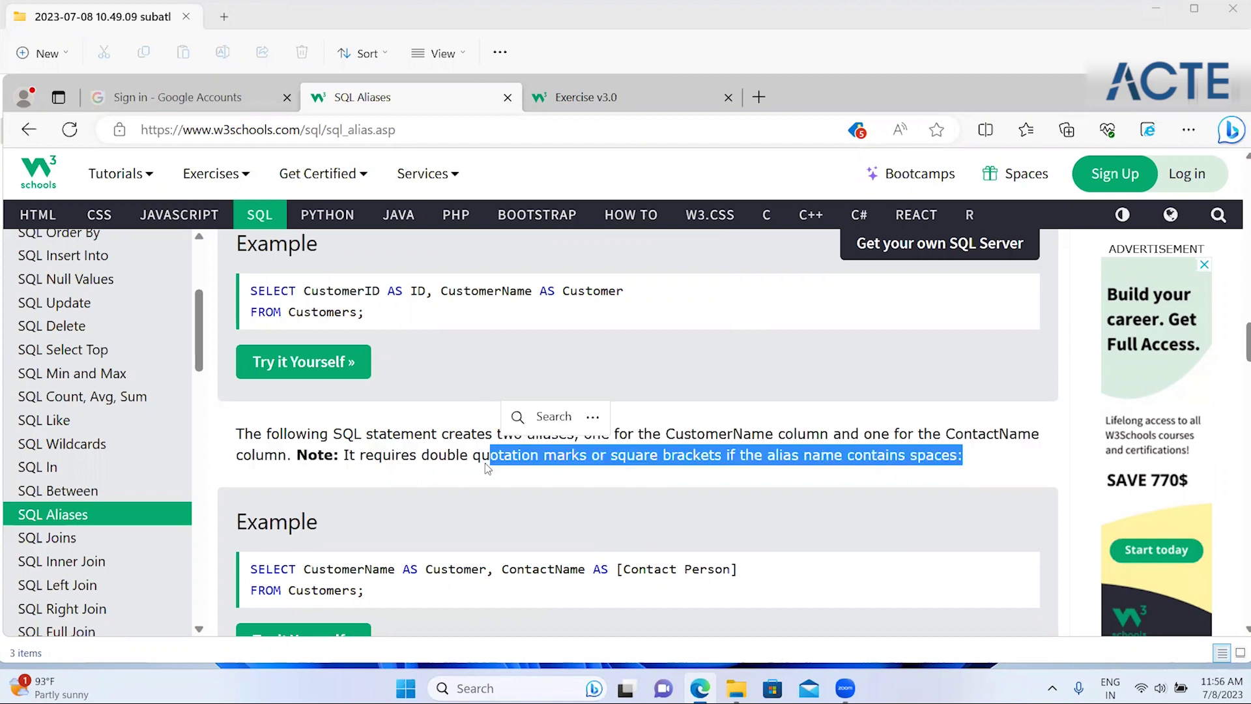
click(486, 474)
scroll(486, 474, down, 2)
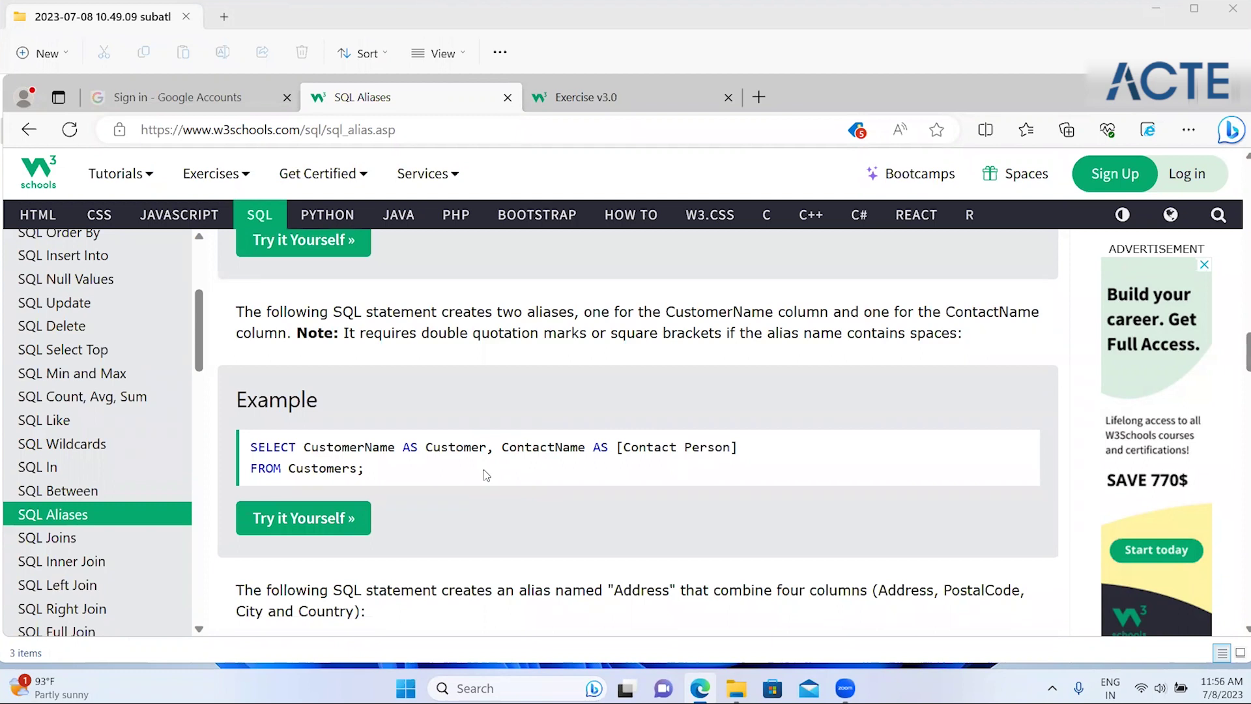
- Scroll to the combined-columns example and highlight 'alias' and the alias name Address
scroll(486, 475, down, 1)
scroll(486, 475, down, 1)
scroll(486, 474, down, 1)
scroll(486, 474, down, 1)
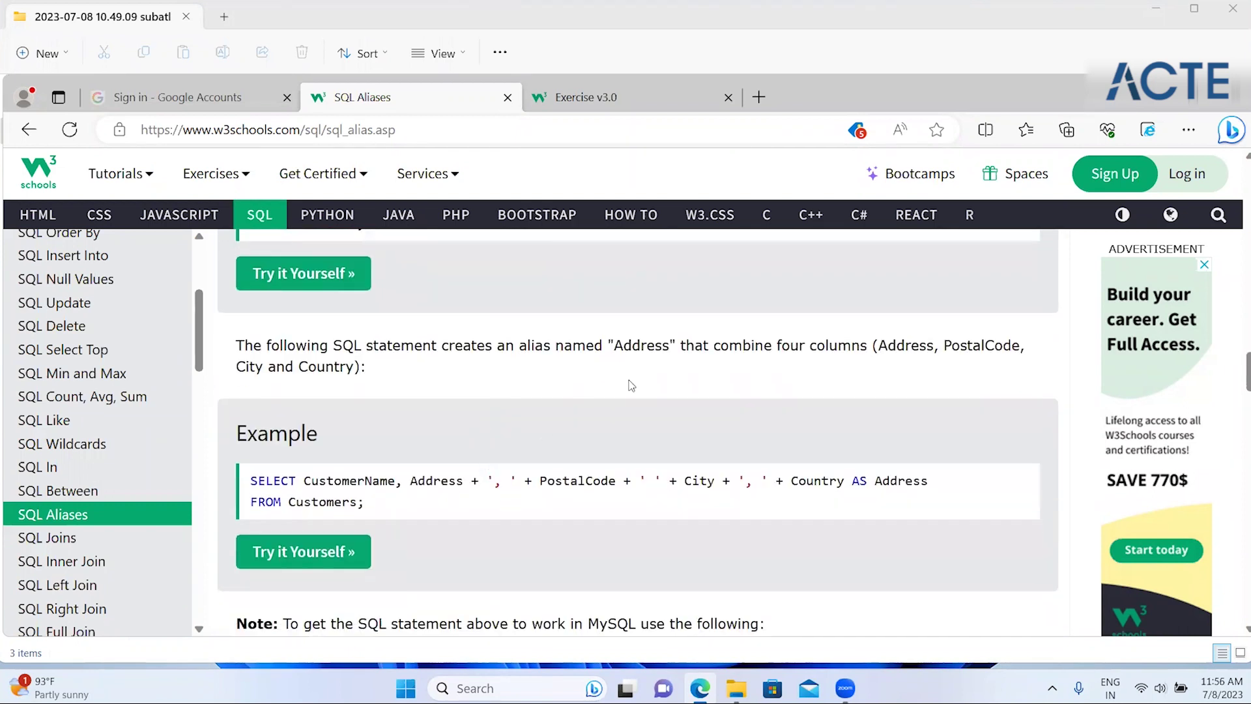
double_click(536, 346)
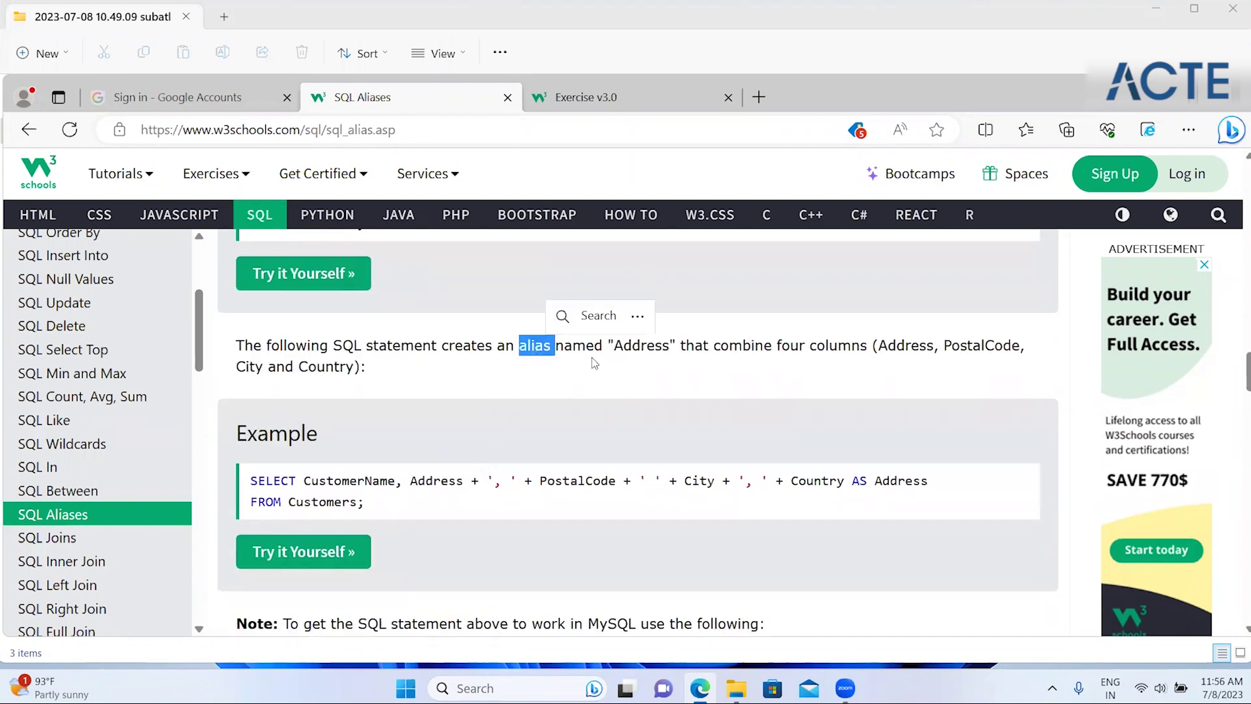
double_click(647, 348)
click(819, 362)
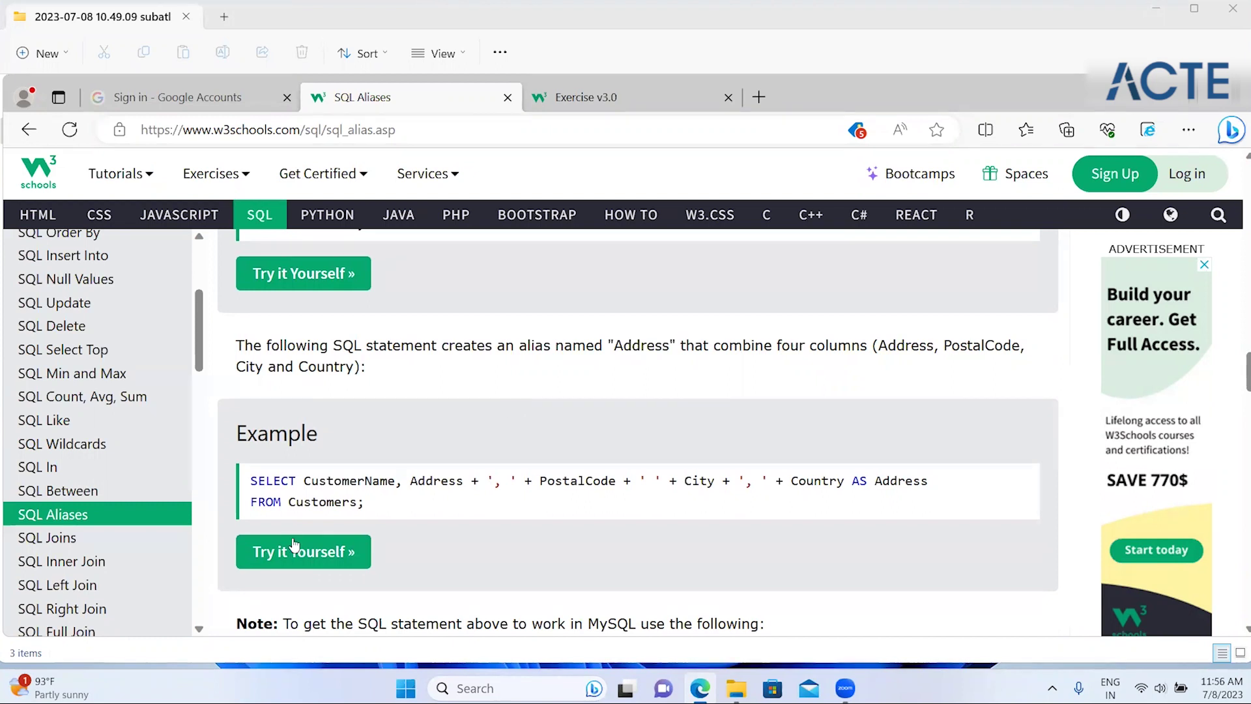
- Highlight the whole Address alias example query
scroll(323, 514, down, 1)
scroll(322, 514, down, 3)
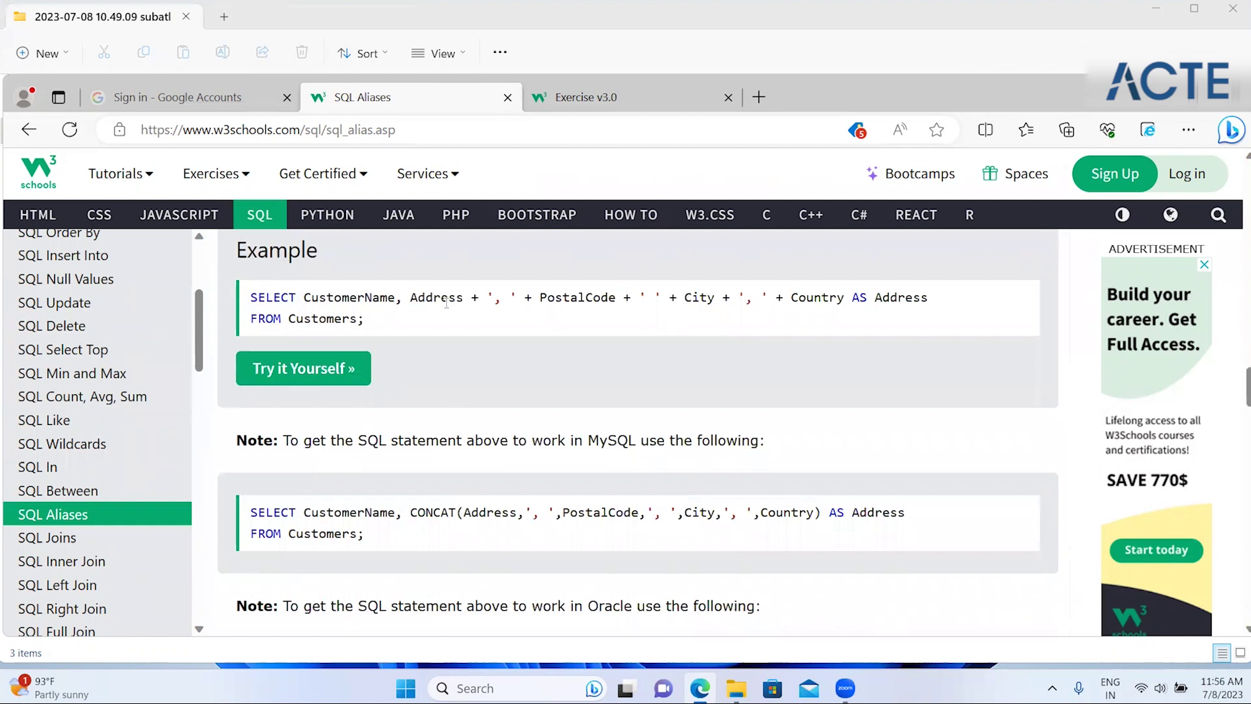
scroll(444, 302, up, 2)
scroll(446, 303, down, 2)
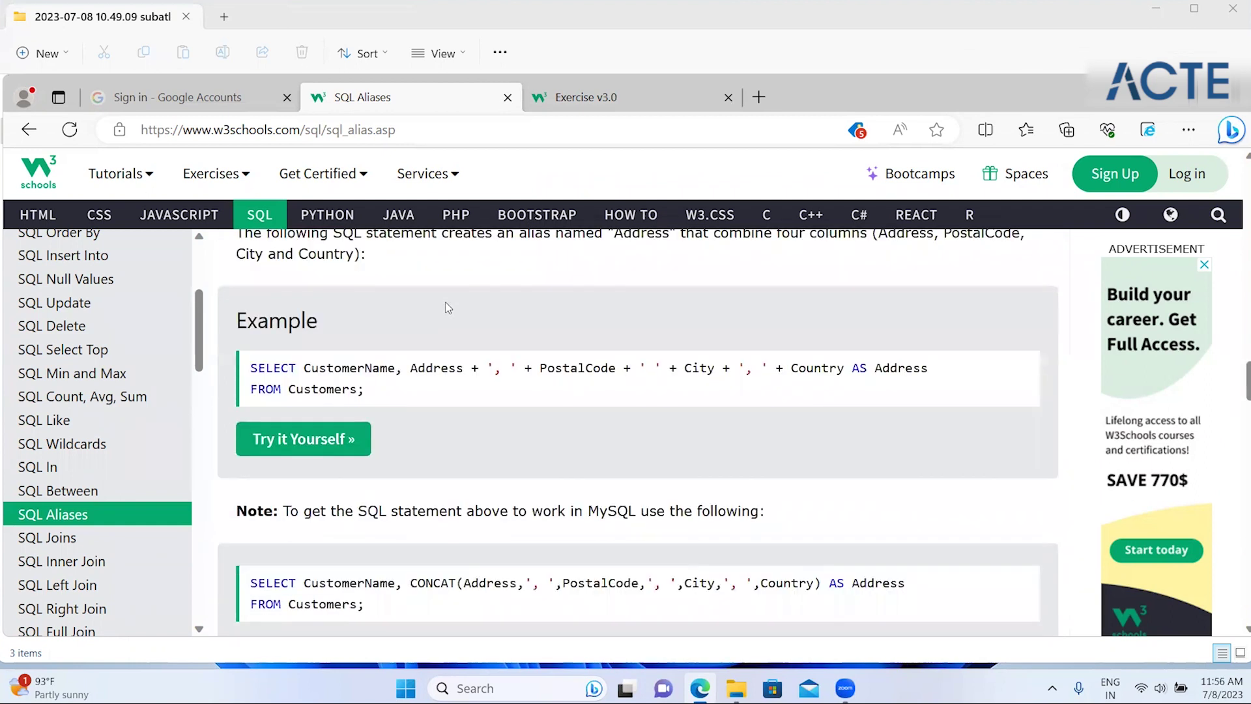
drag(487, 297, 573, 294)
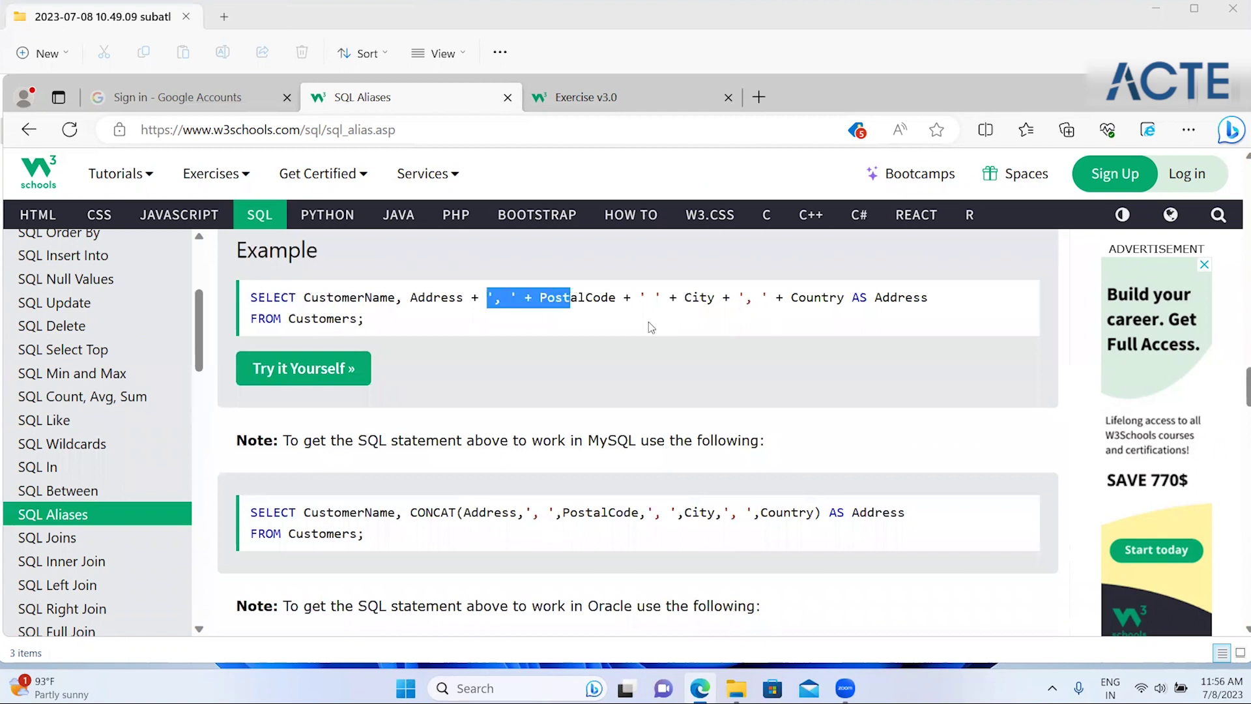
click(726, 301)
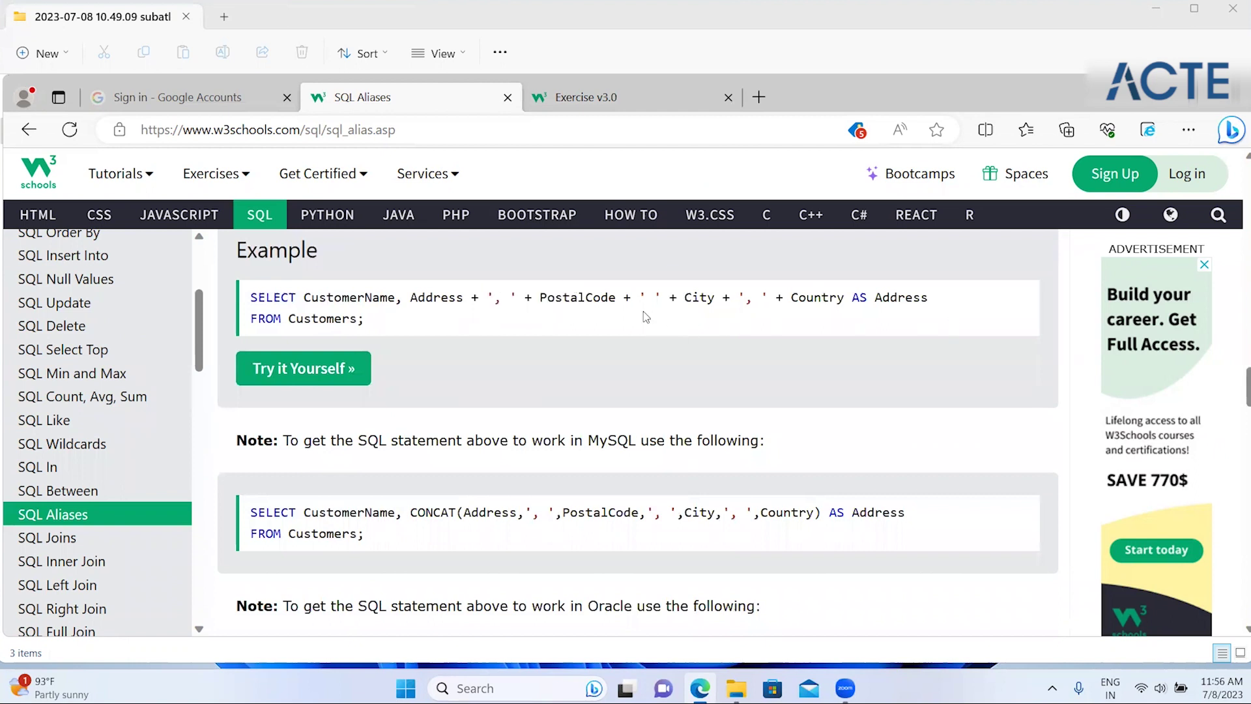
drag(365, 319, 253, 293)
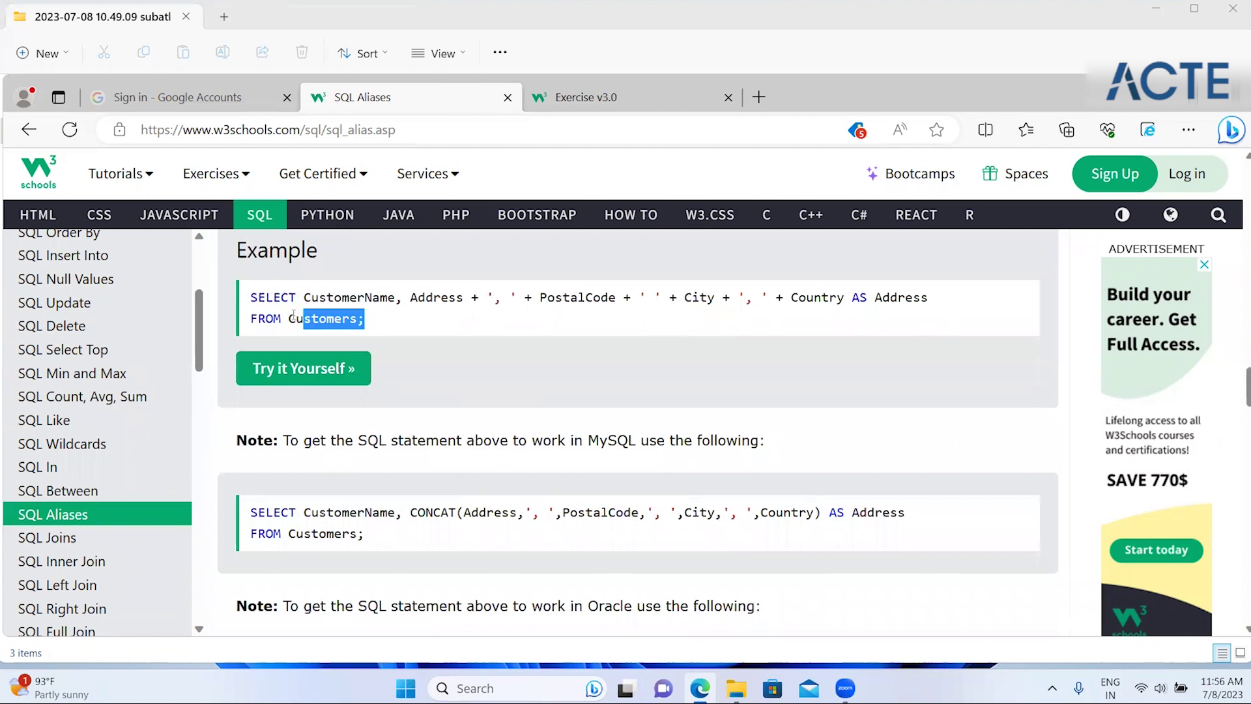
click(515, 378)
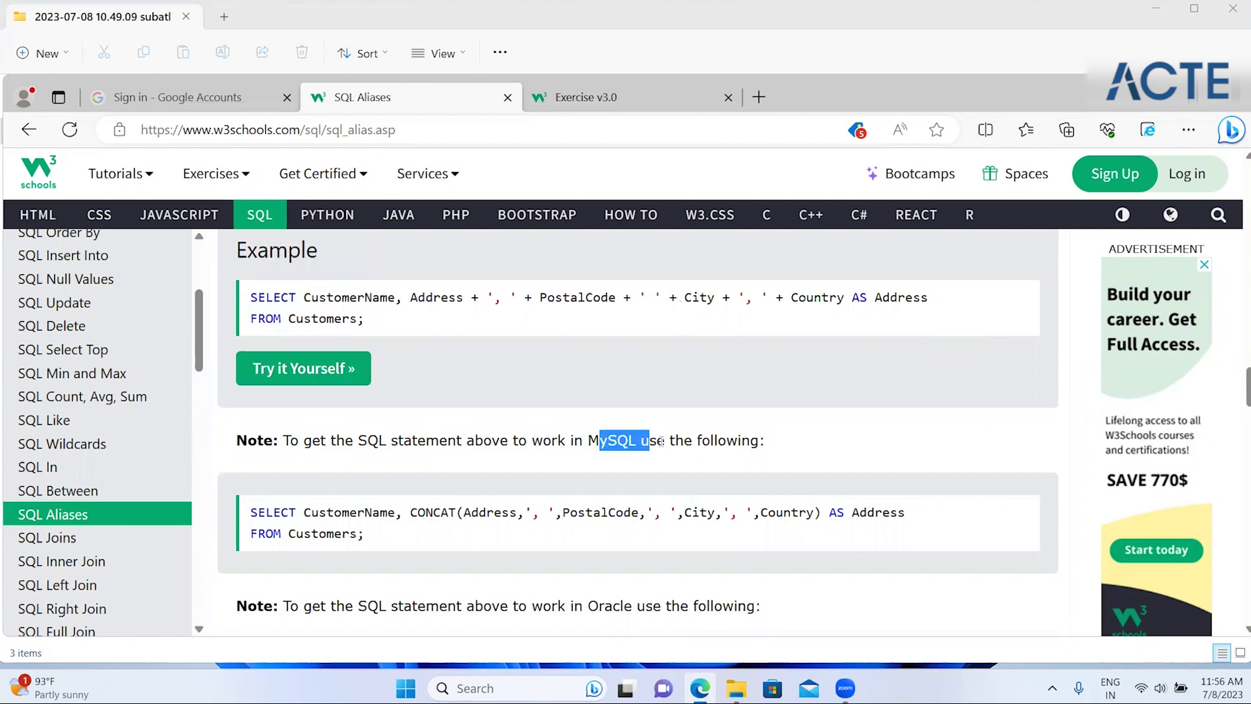
- Highlight the MySQL mention in the note below the Address example
drag(599, 441, 664, 441)
click(694, 516)
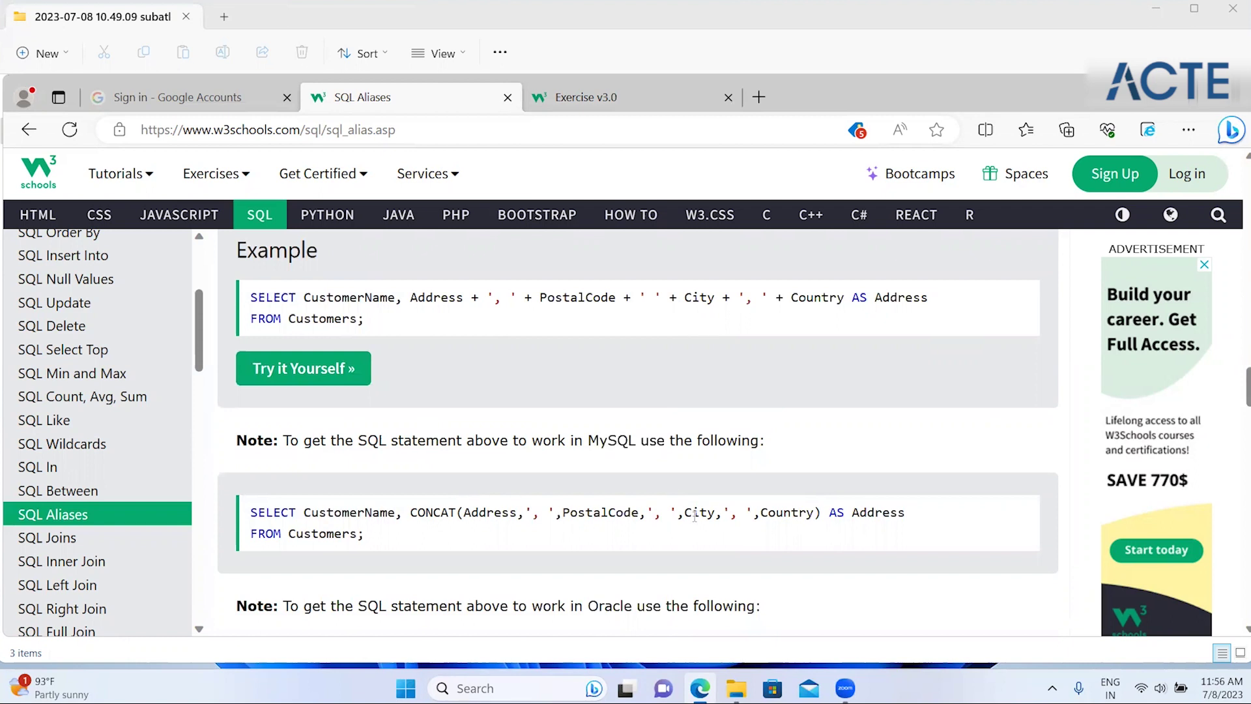
scroll(734, 515, down, 2)
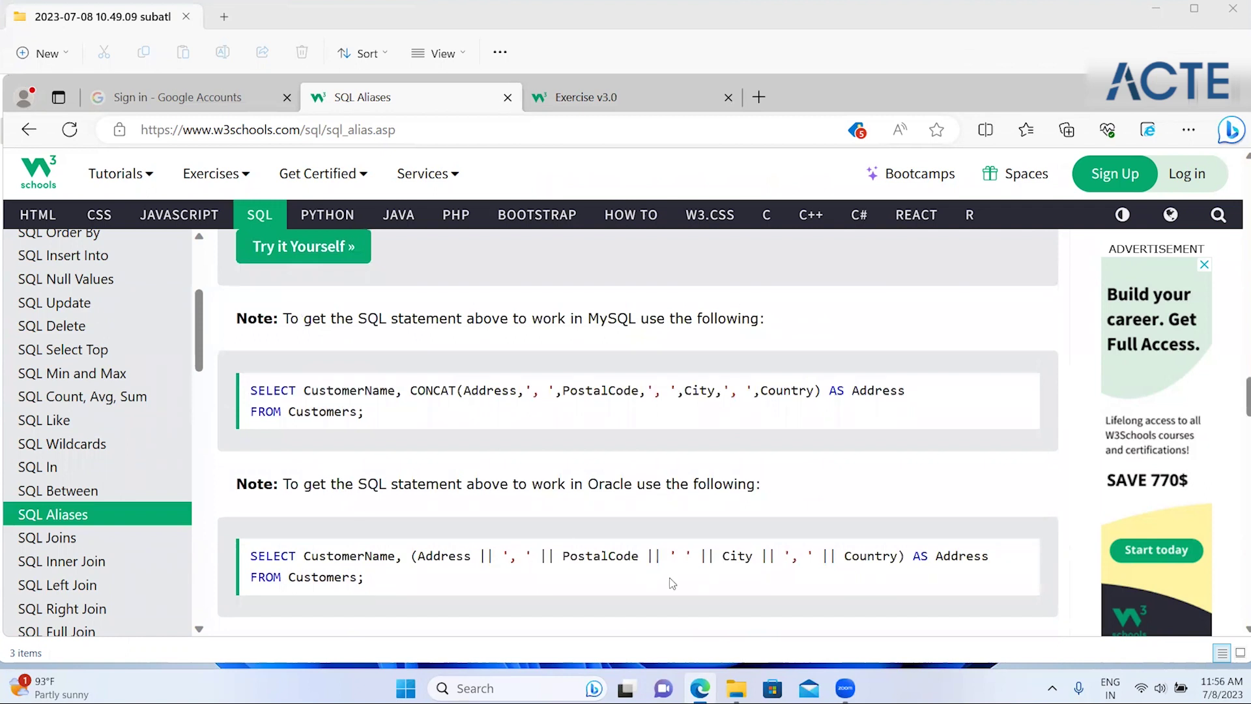
scroll(680, 579, down, 2)
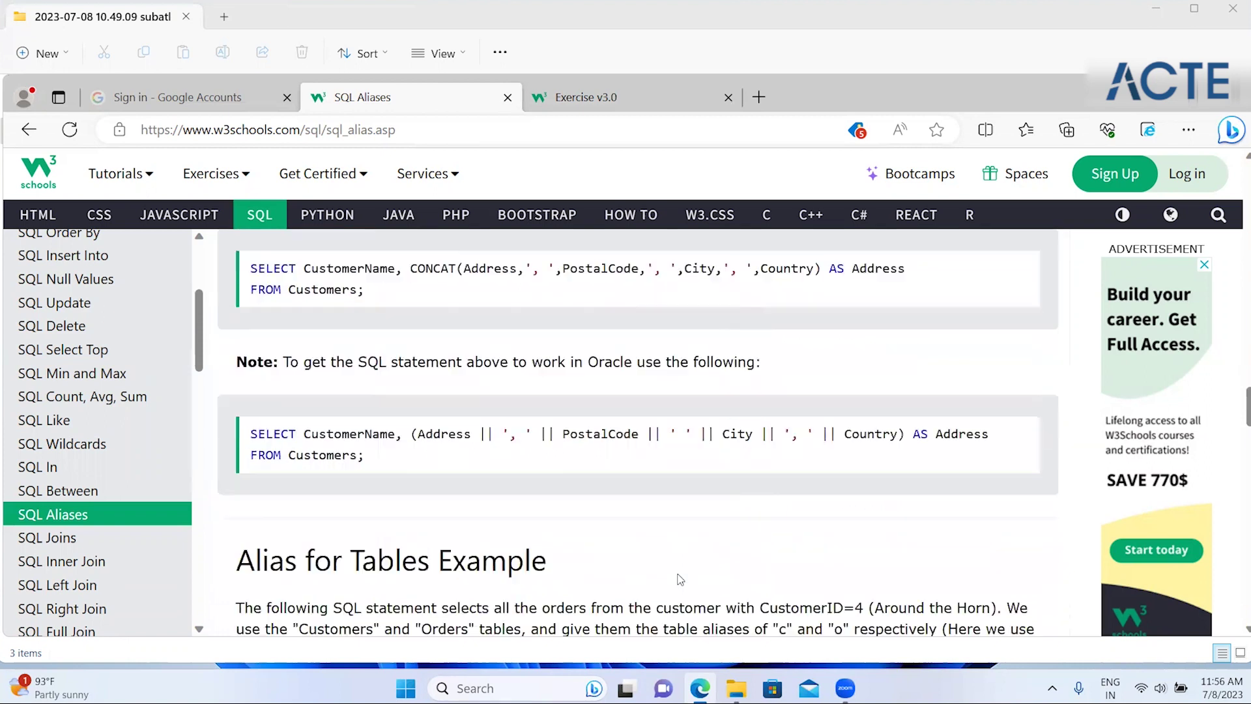
scroll(679, 578, up, 1)
scroll(680, 578, up, 3)
scroll(678, 574, up, 1)
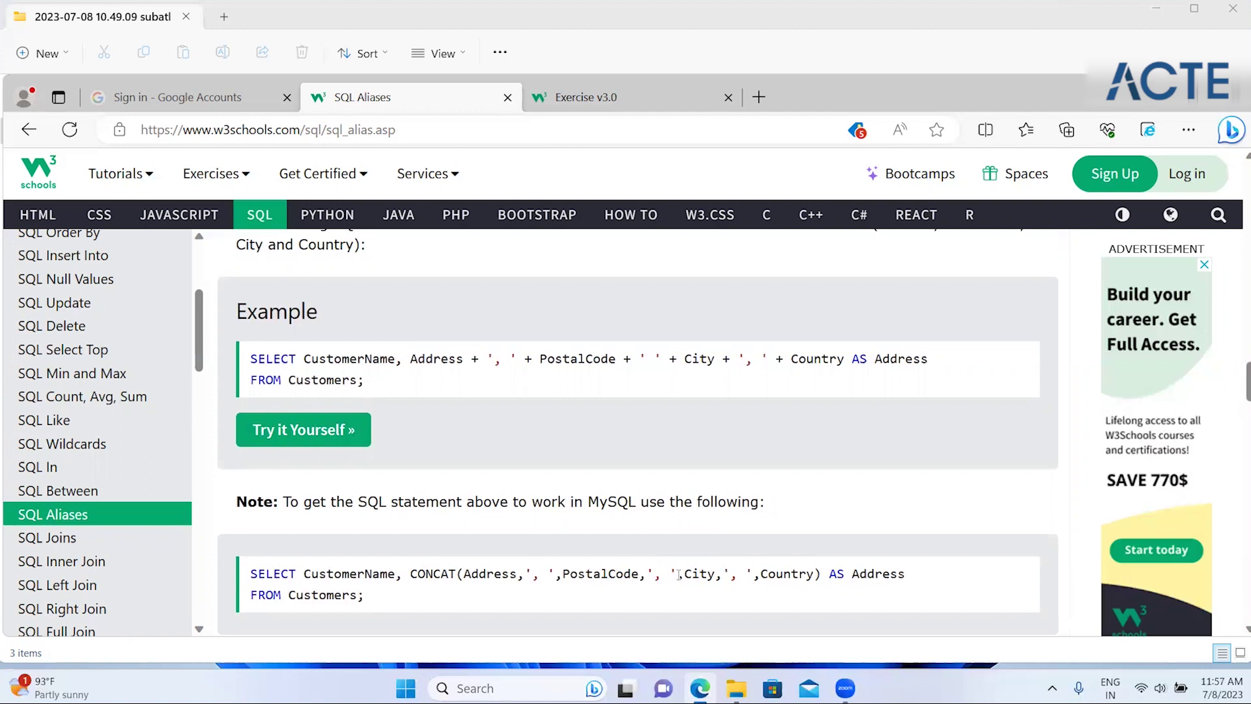
- Compare the + before PostalCode with the CONCAT function in the MySQL version
double_click(525, 363)
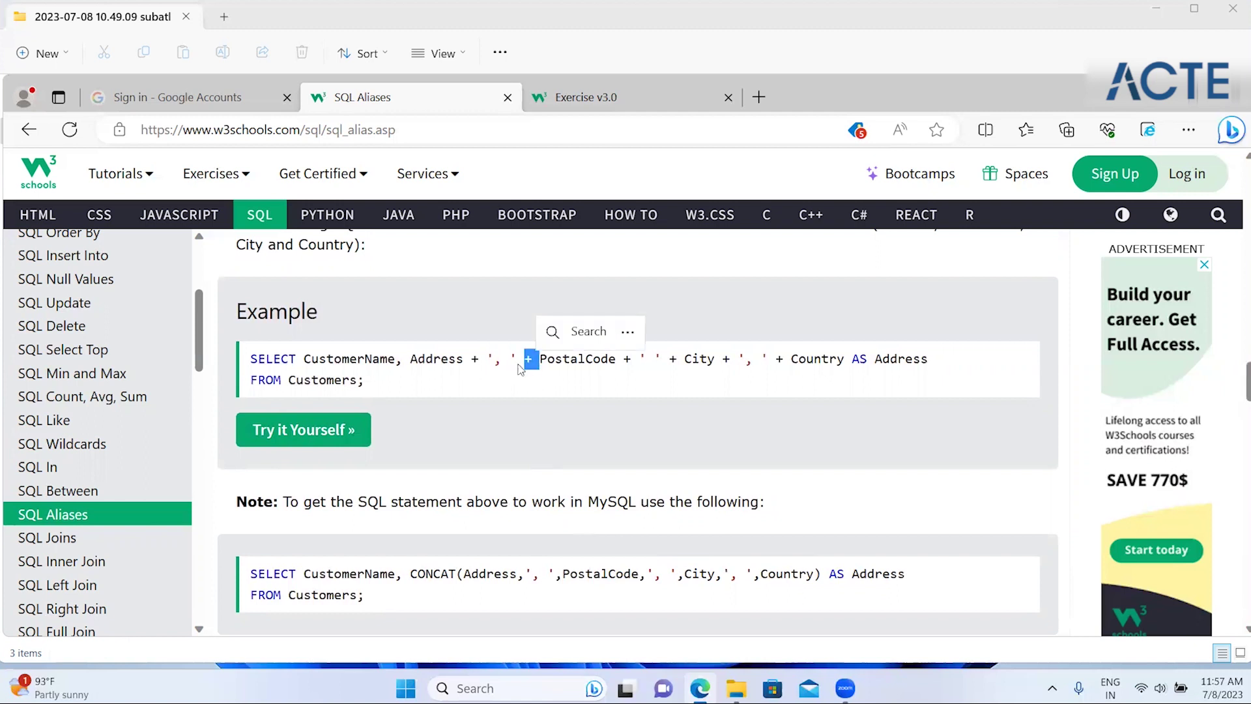
click(508, 368)
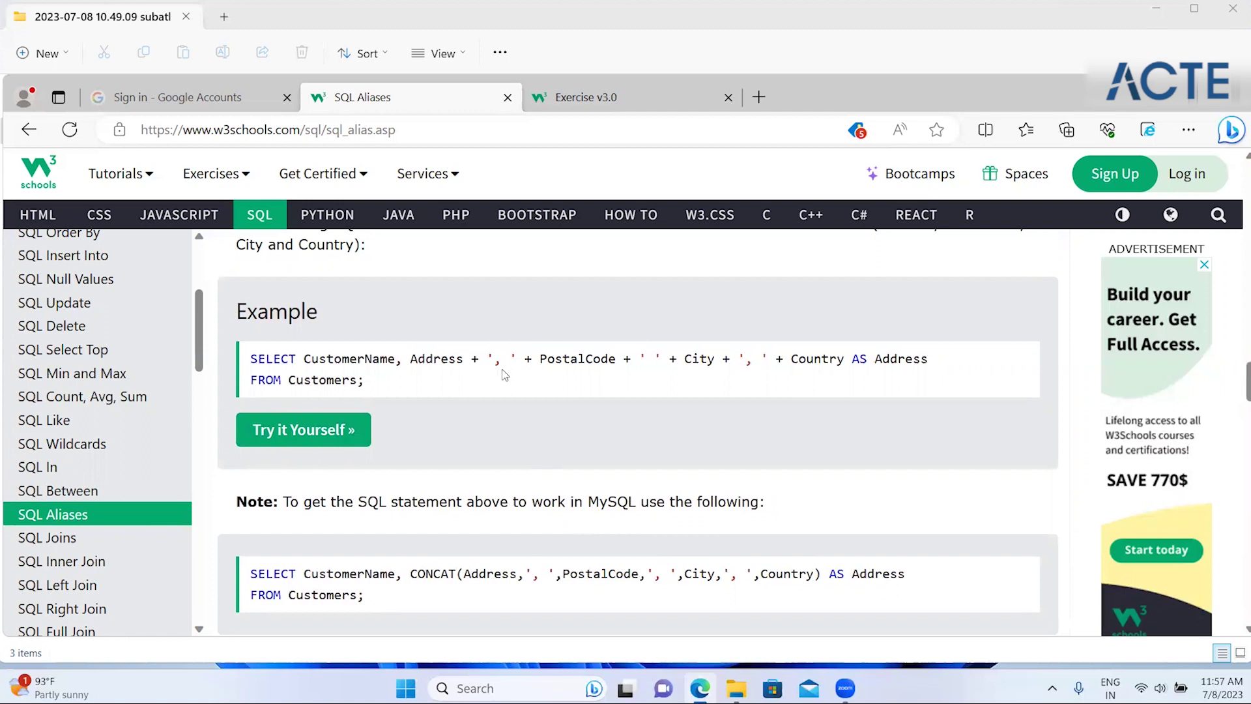
double_click(620, 501)
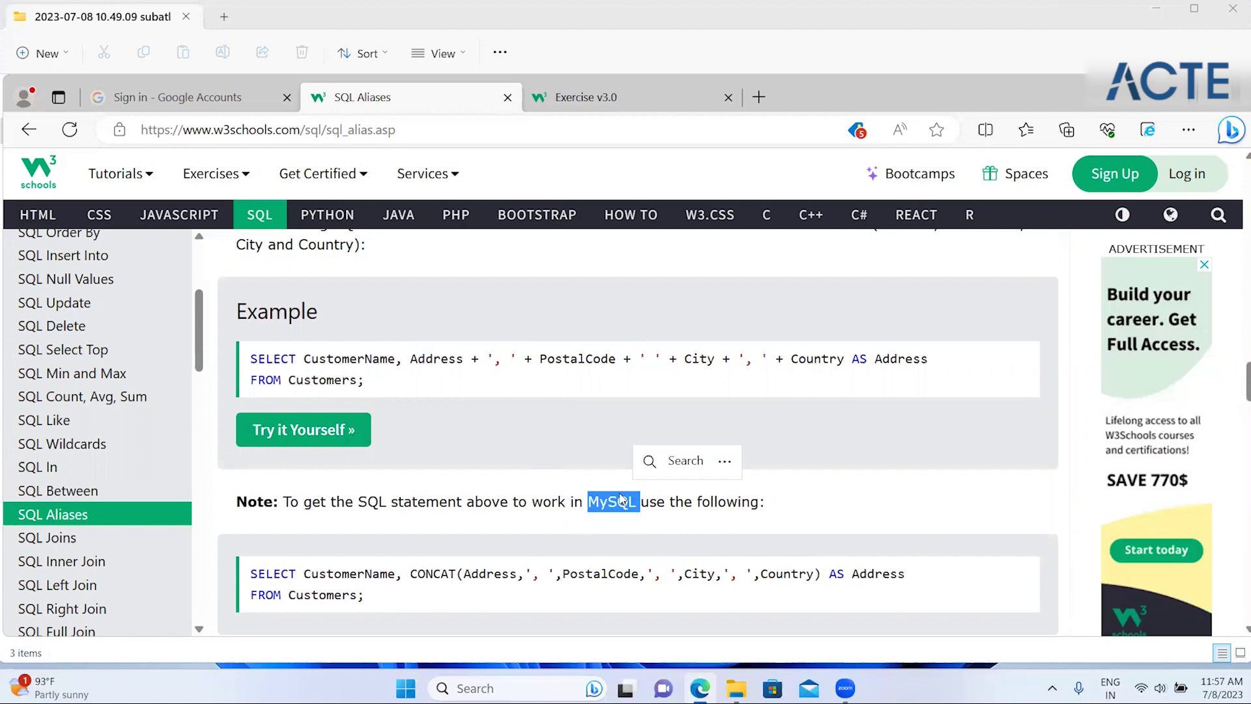
double_click(448, 575)
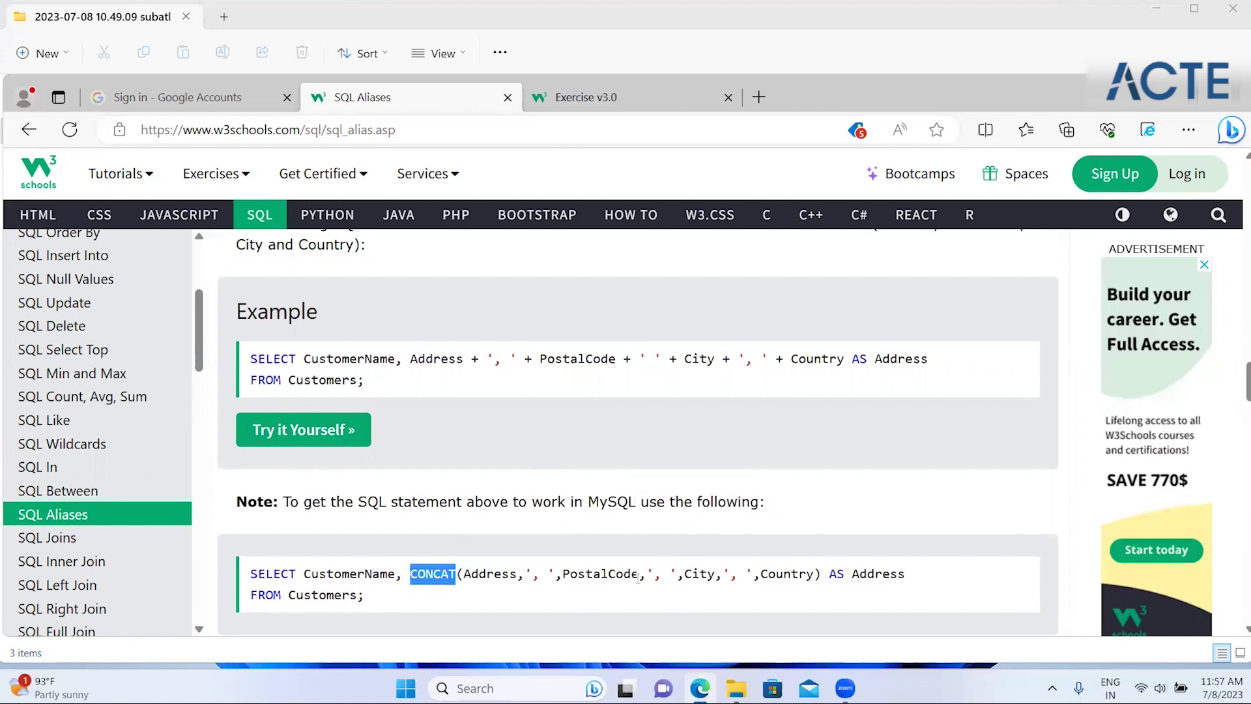
click(555, 578)
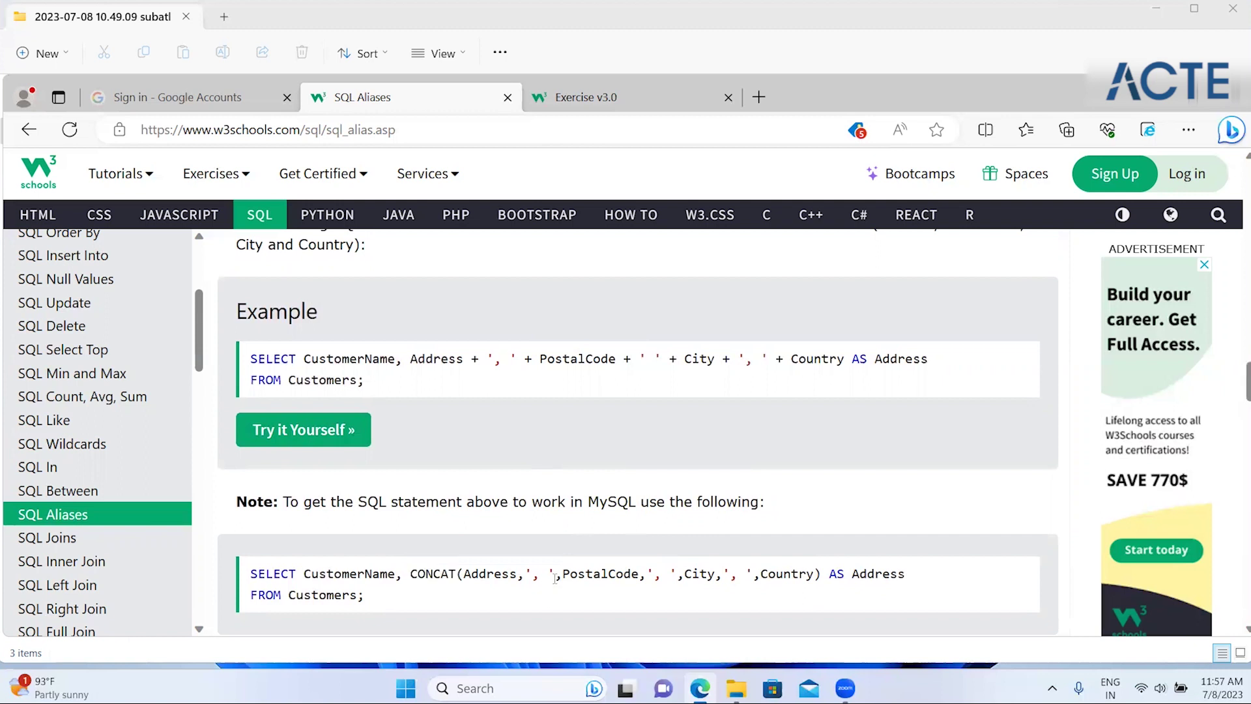
- Highlight the start of the Oracle || version of the Address query
scroll(555, 579, down, 3)
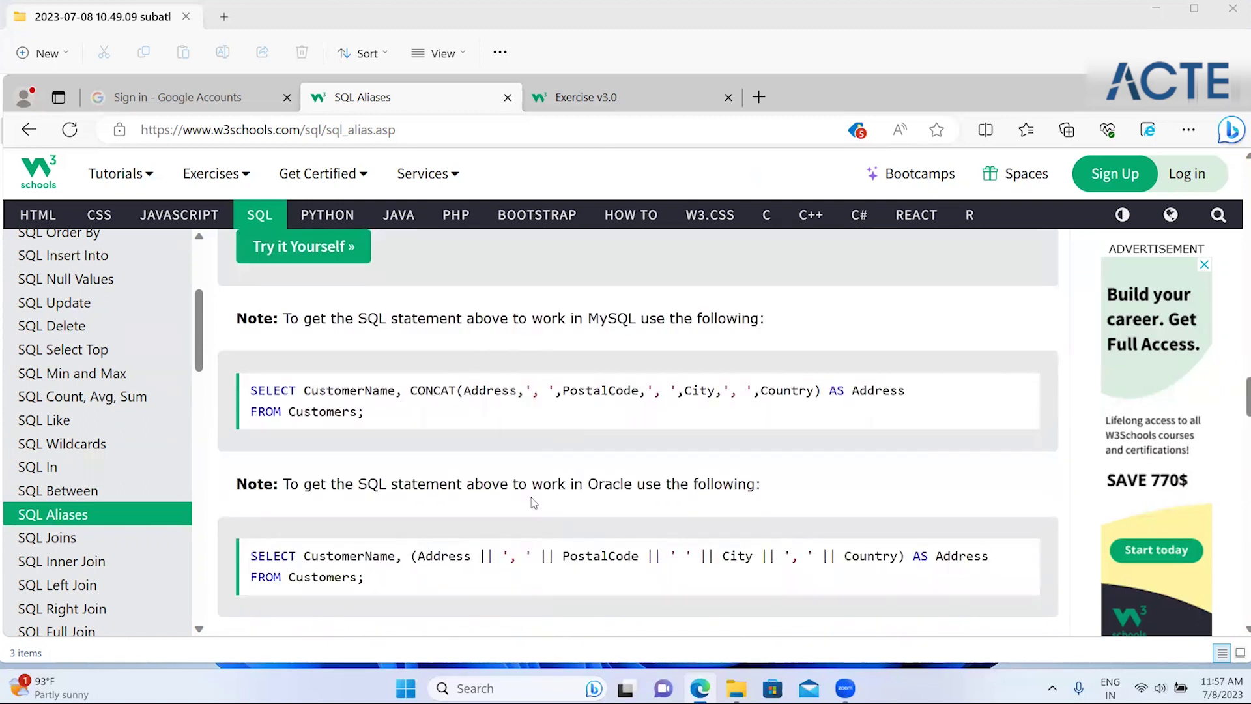
drag(483, 483, 654, 558)
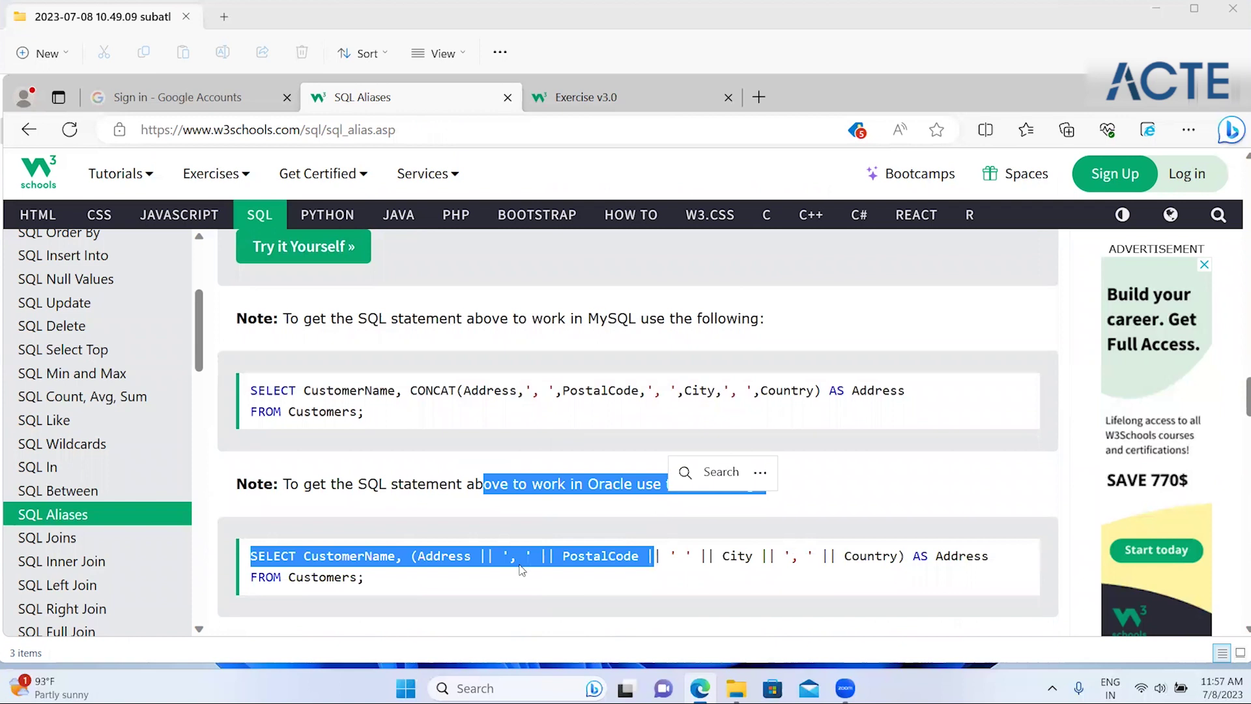
click(437, 546)
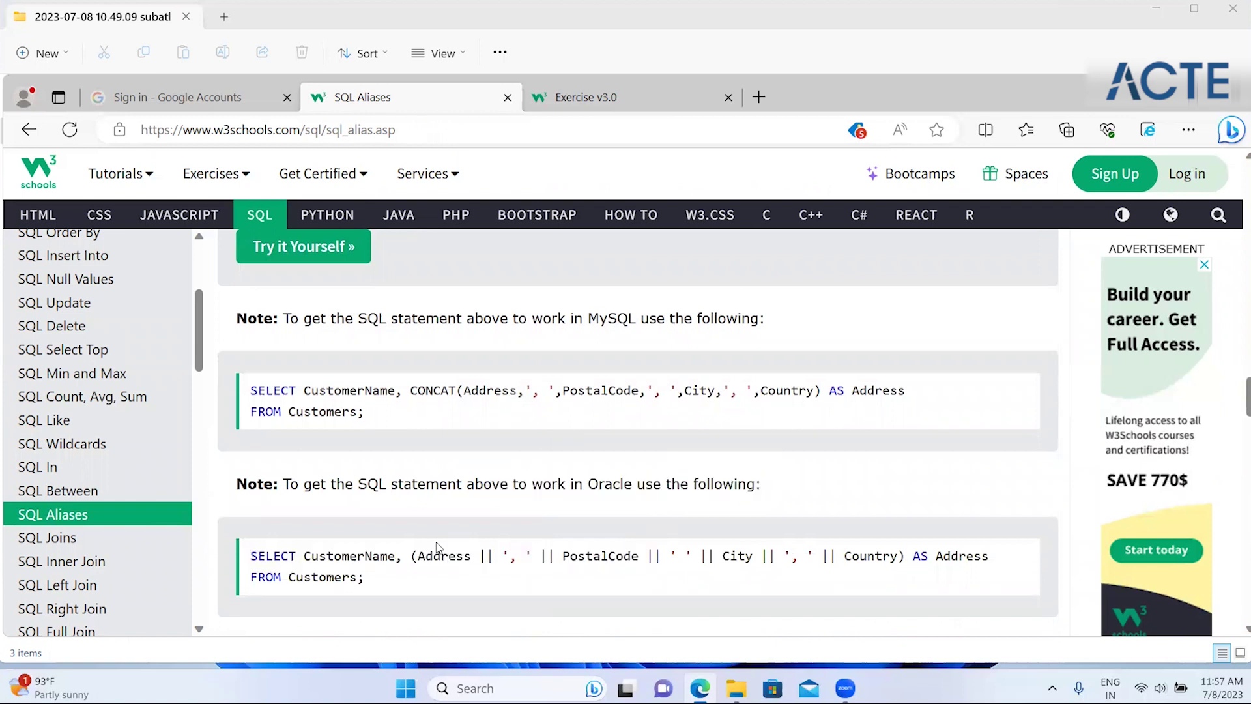
scroll(437, 546, down, 1)
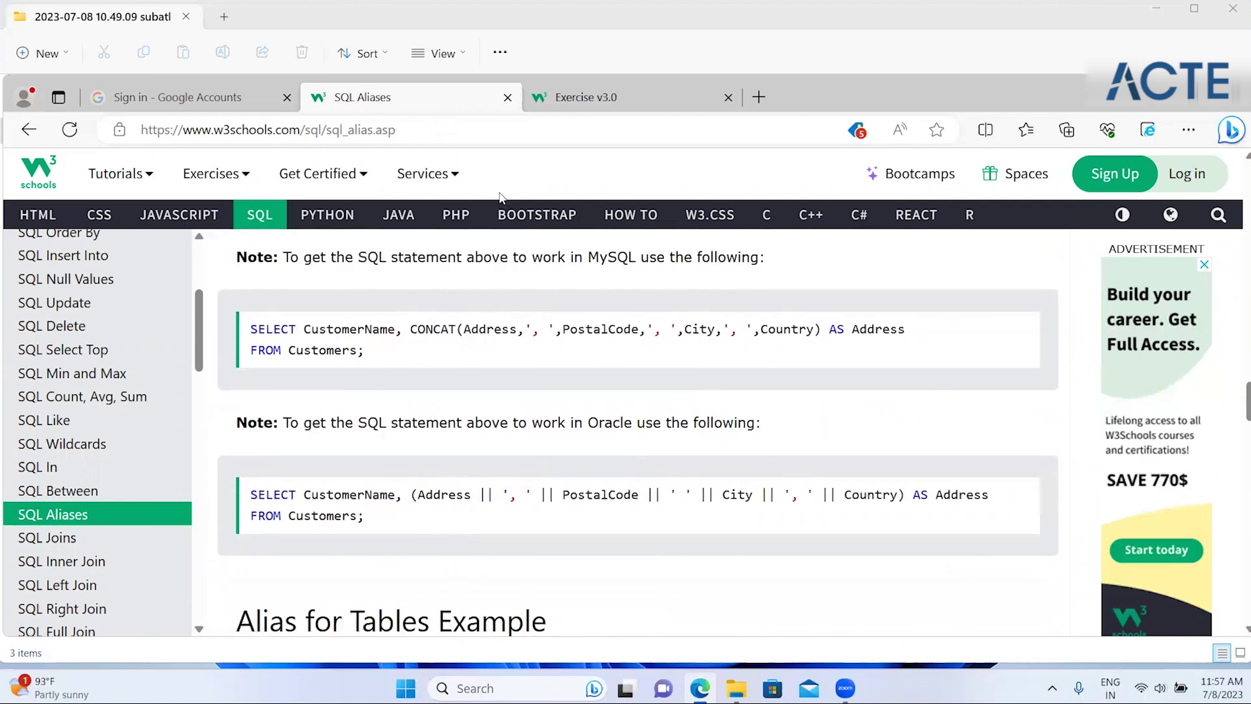
- Highlight Customers AS c, CustomerName and the comma after c in the table alias example
scroll(437, 449, down, 1)
scroll(437, 450, down, 3)
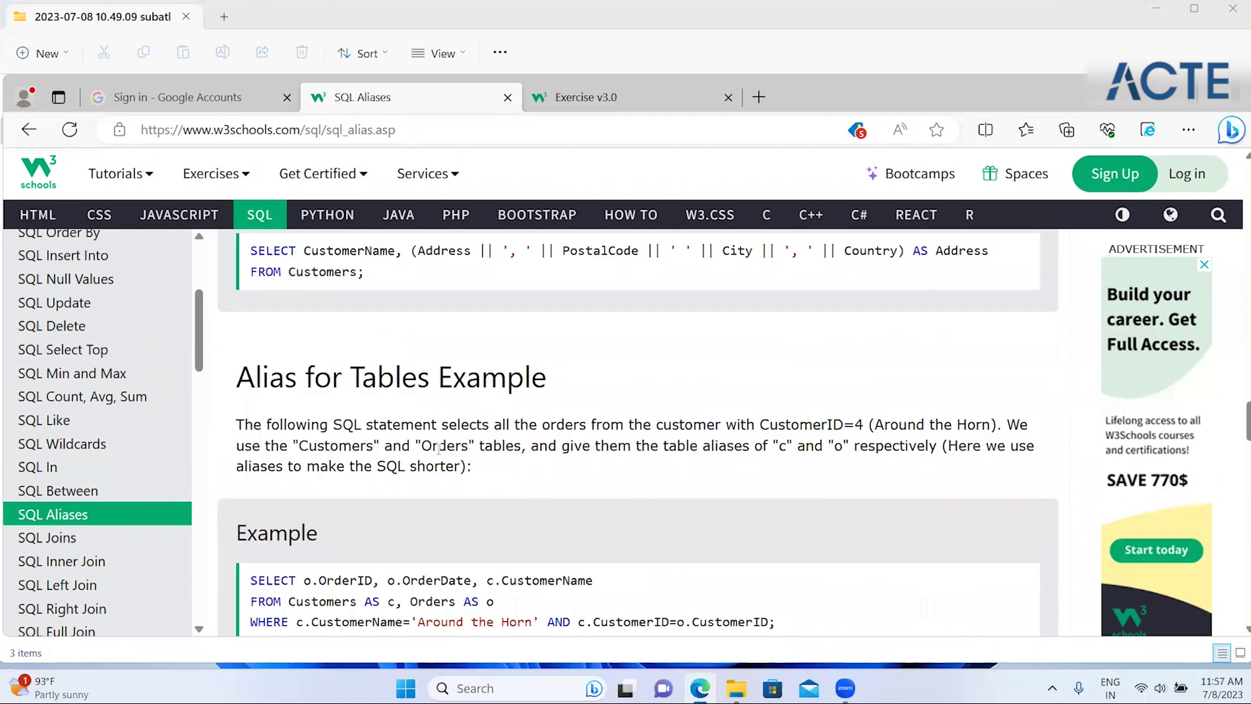
scroll(439, 448, up, 1)
scroll(439, 448, down, 2)
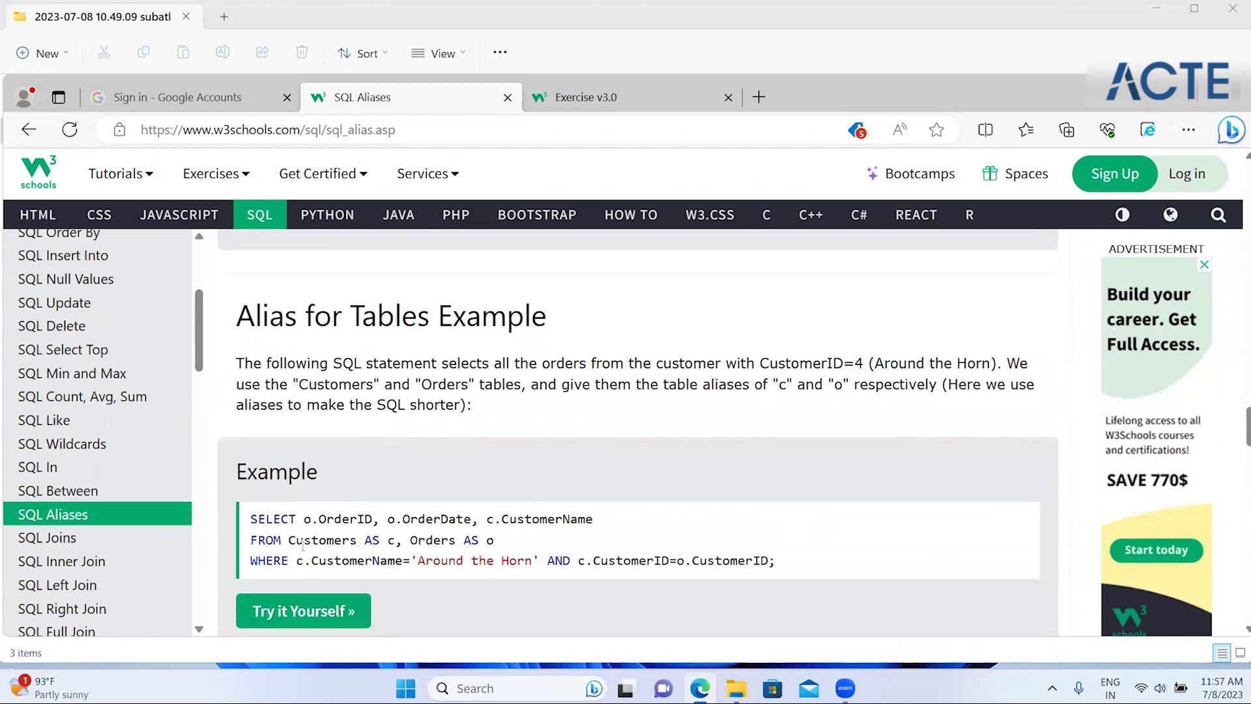
drag(296, 541, 395, 545)
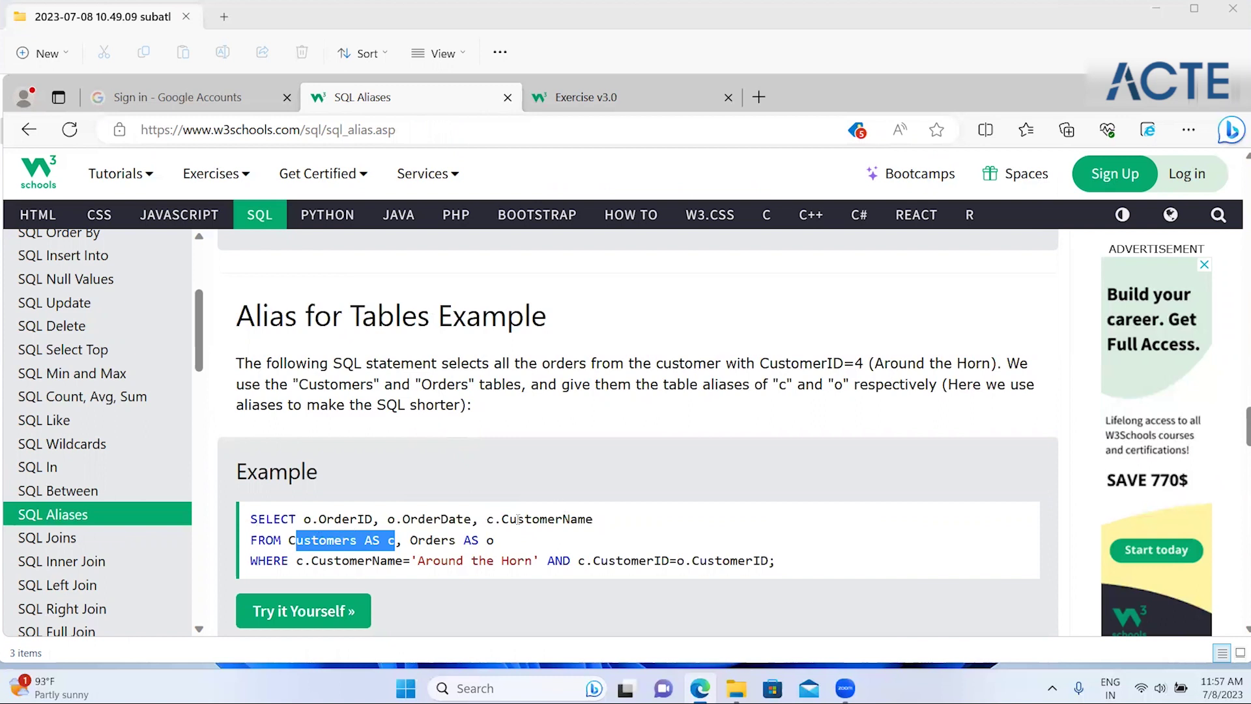
double_click(501, 519)
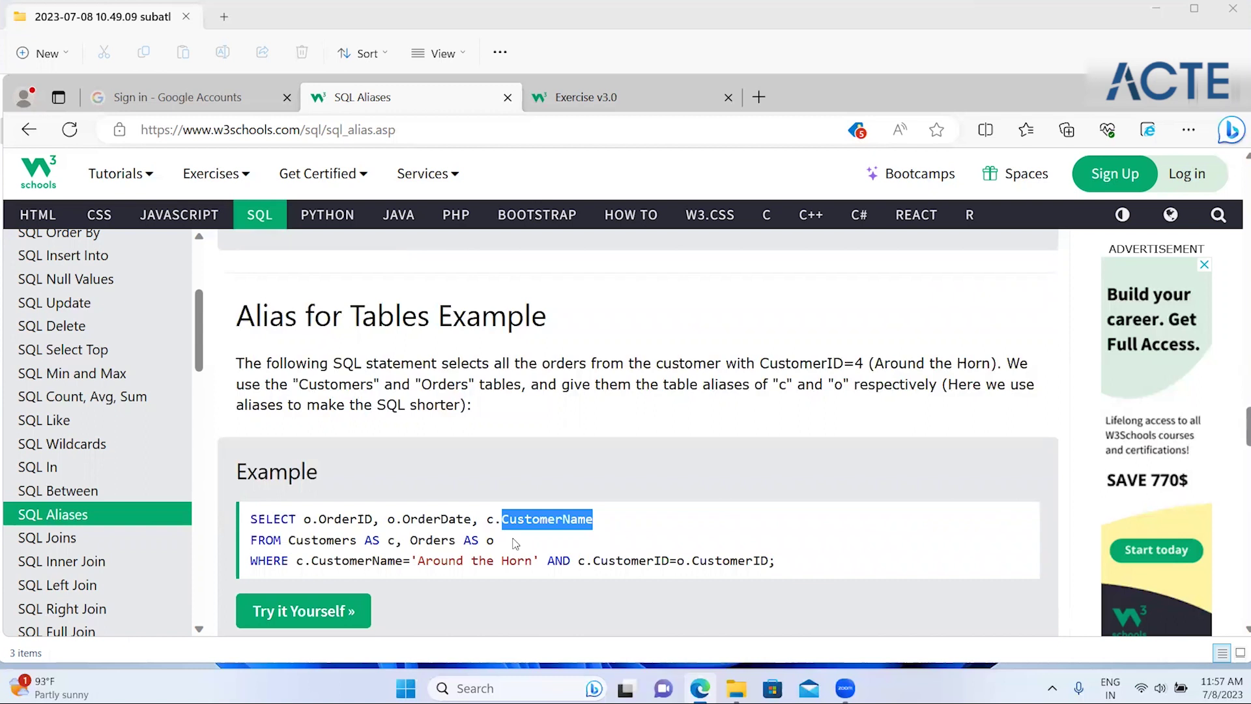
click(424, 563)
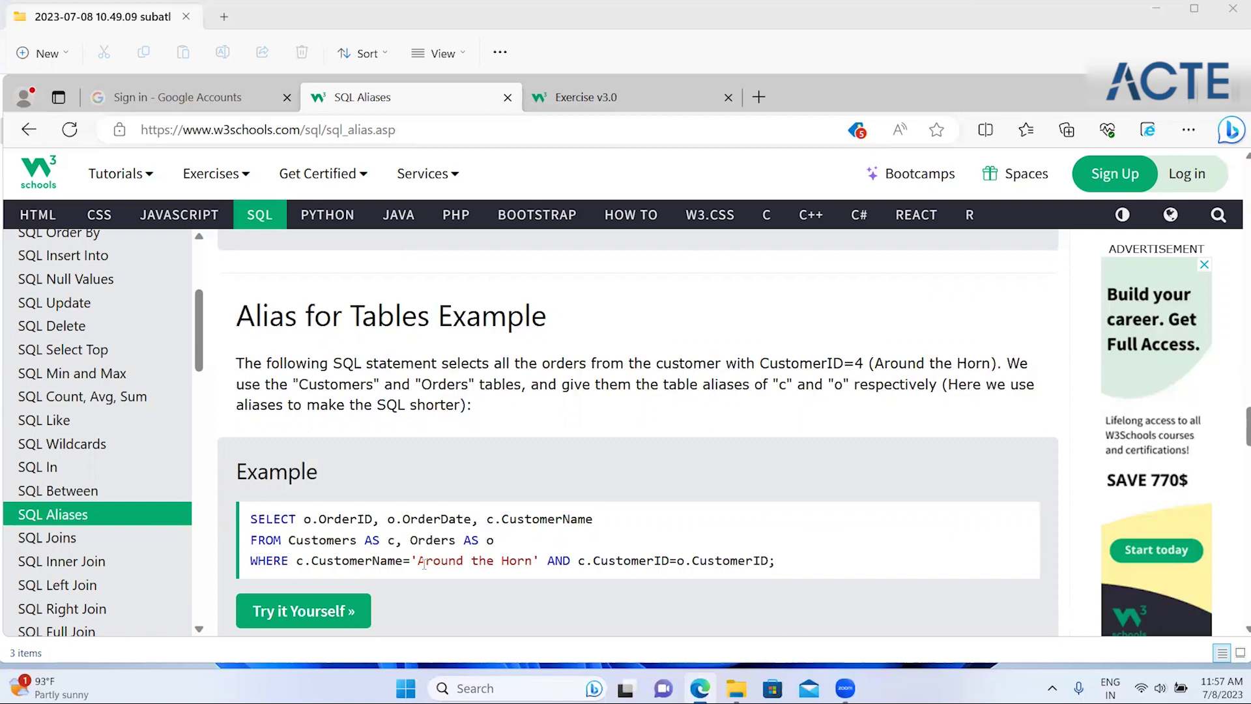
double_click(399, 542)
click(395, 545)
scroll(389, 546, down, 3)
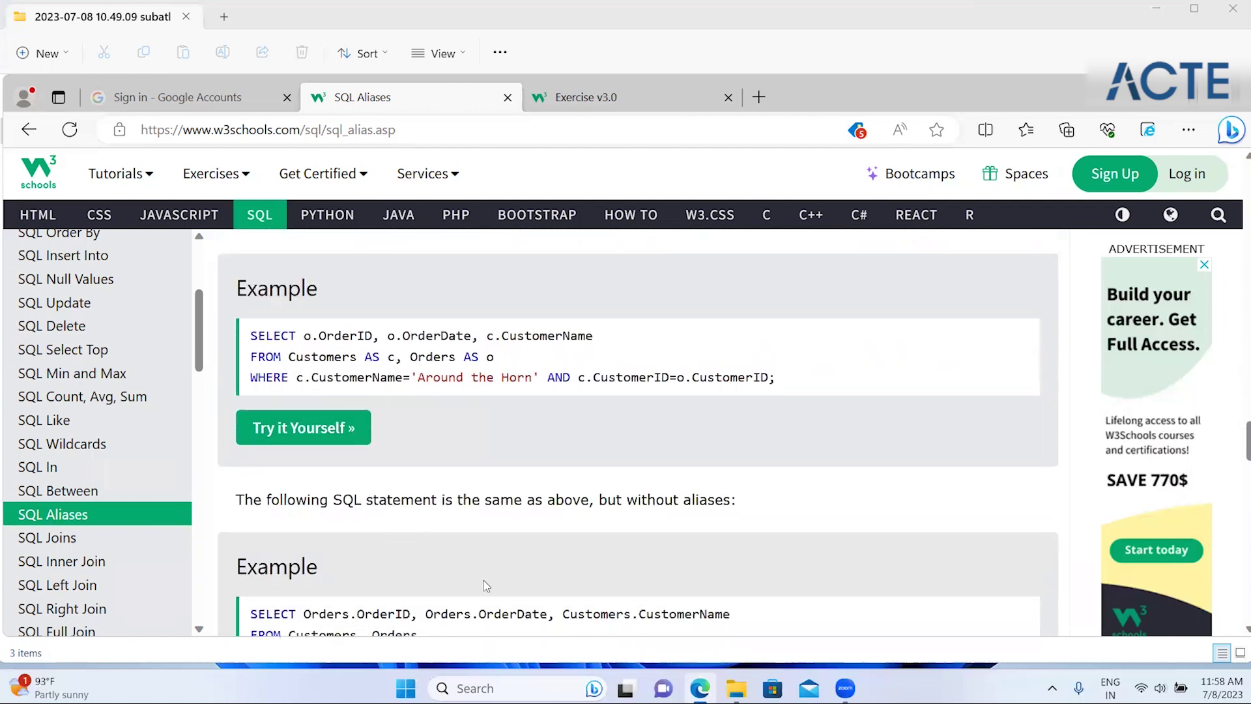
- Highlight the columns and FROM line of the equivalent query without aliases
scroll(491, 585, down, 1)
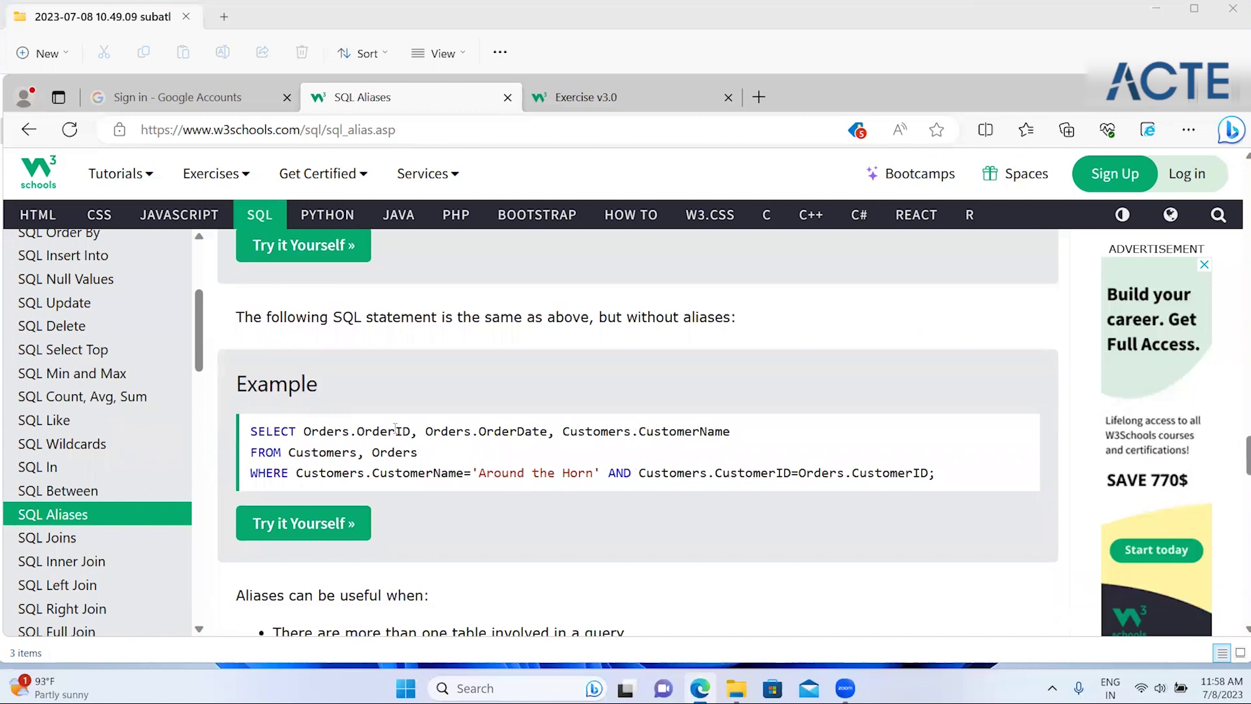
drag(311, 431, 420, 454)
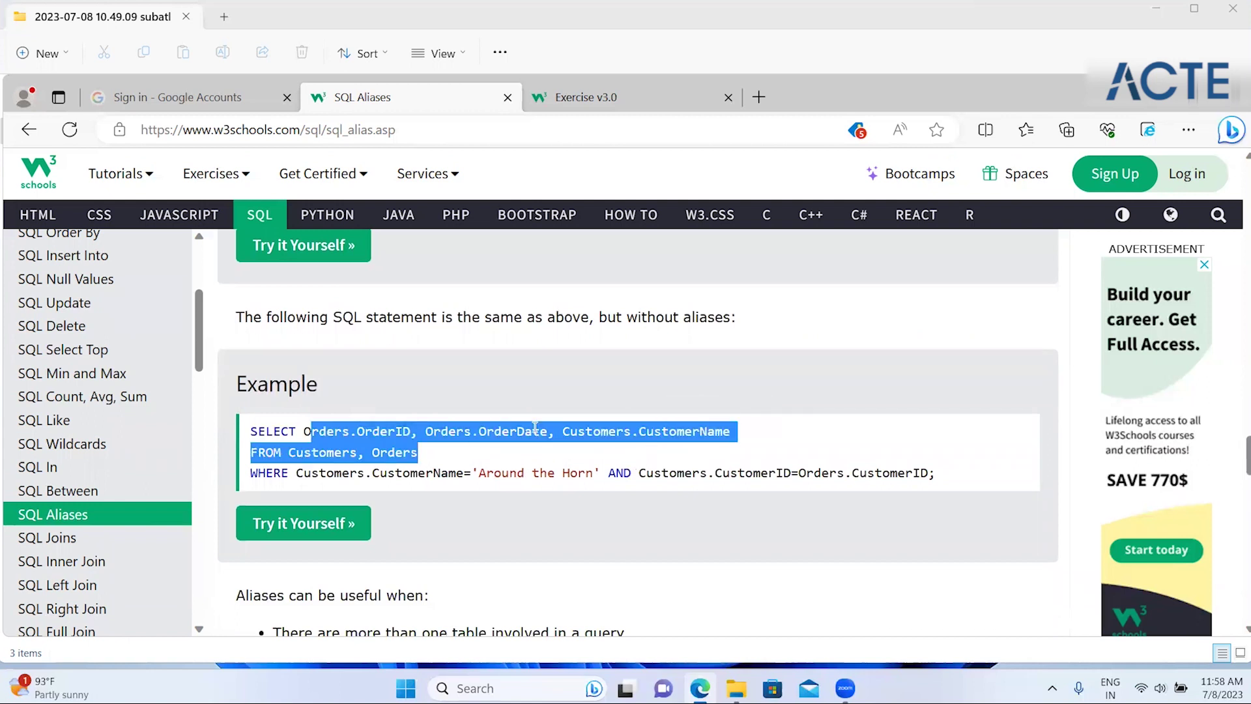
click(735, 487)
- Highlight the start of the 'Aliases can be useful when' list and the word 'involved'
scroll(735, 486, down, 1)
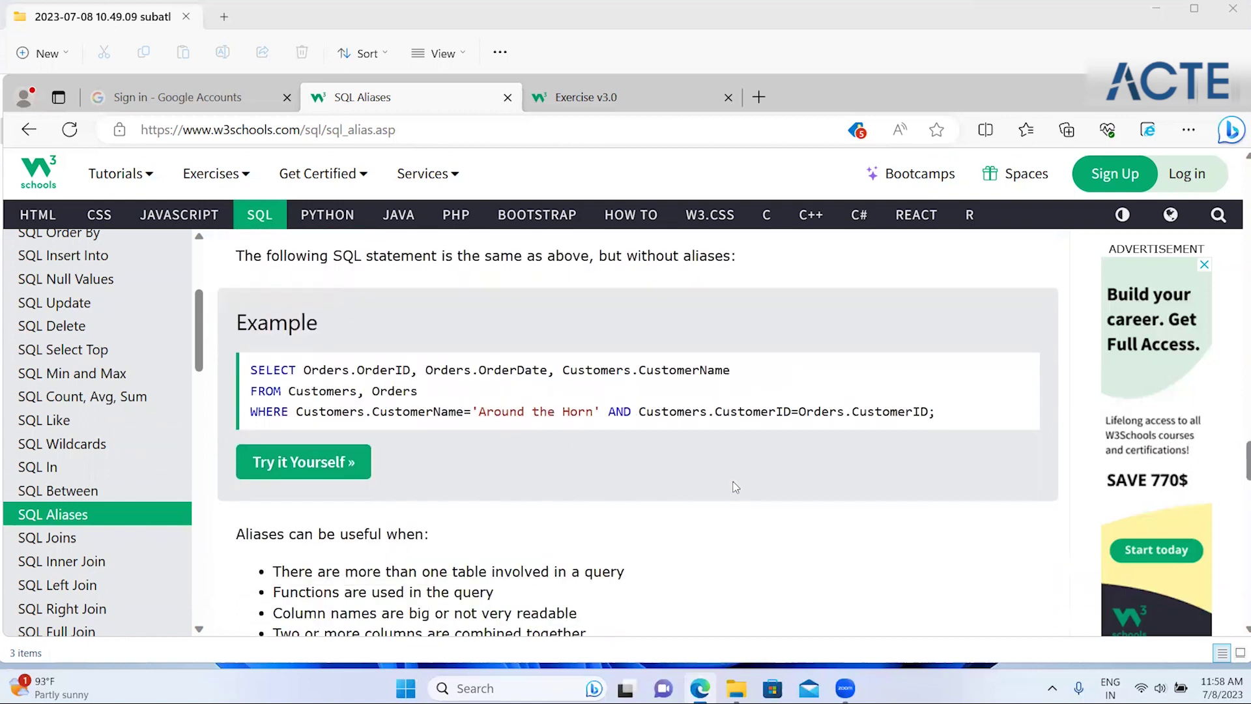
scroll(735, 486, down, 3)
scroll(735, 487, down, 1)
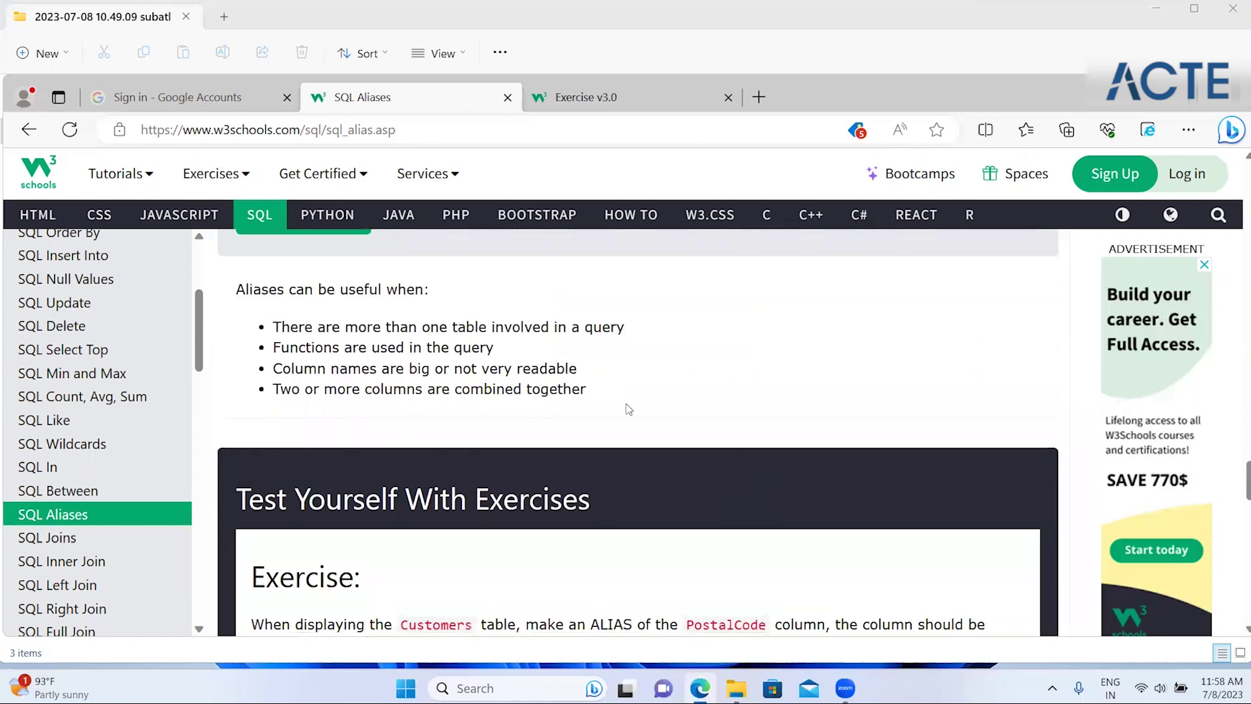
drag(245, 289, 391, 326)
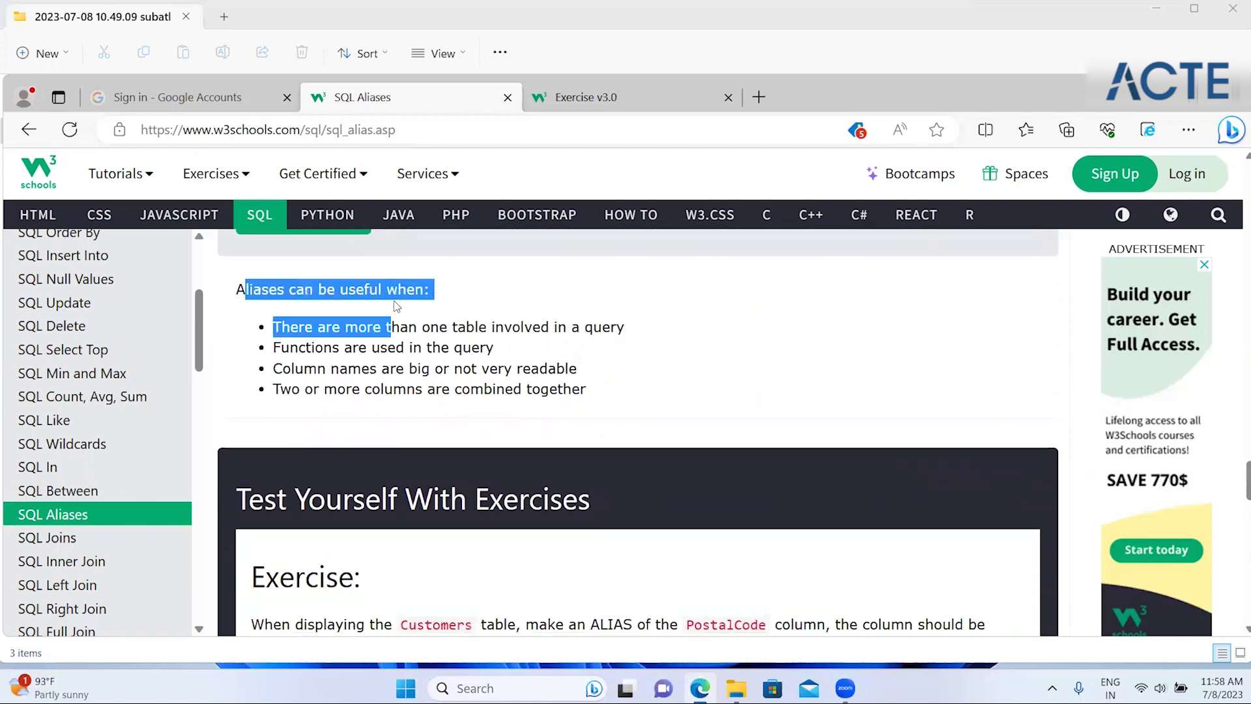
double_click(508, 329)
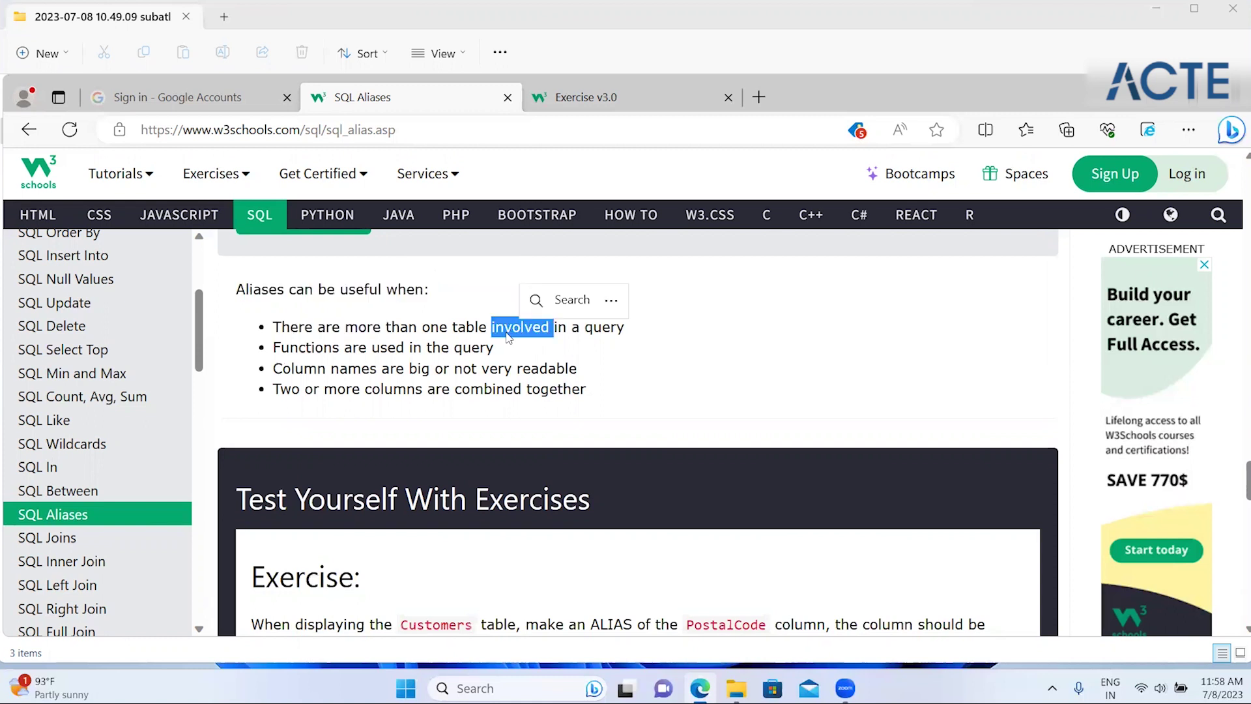
click(419, 362)
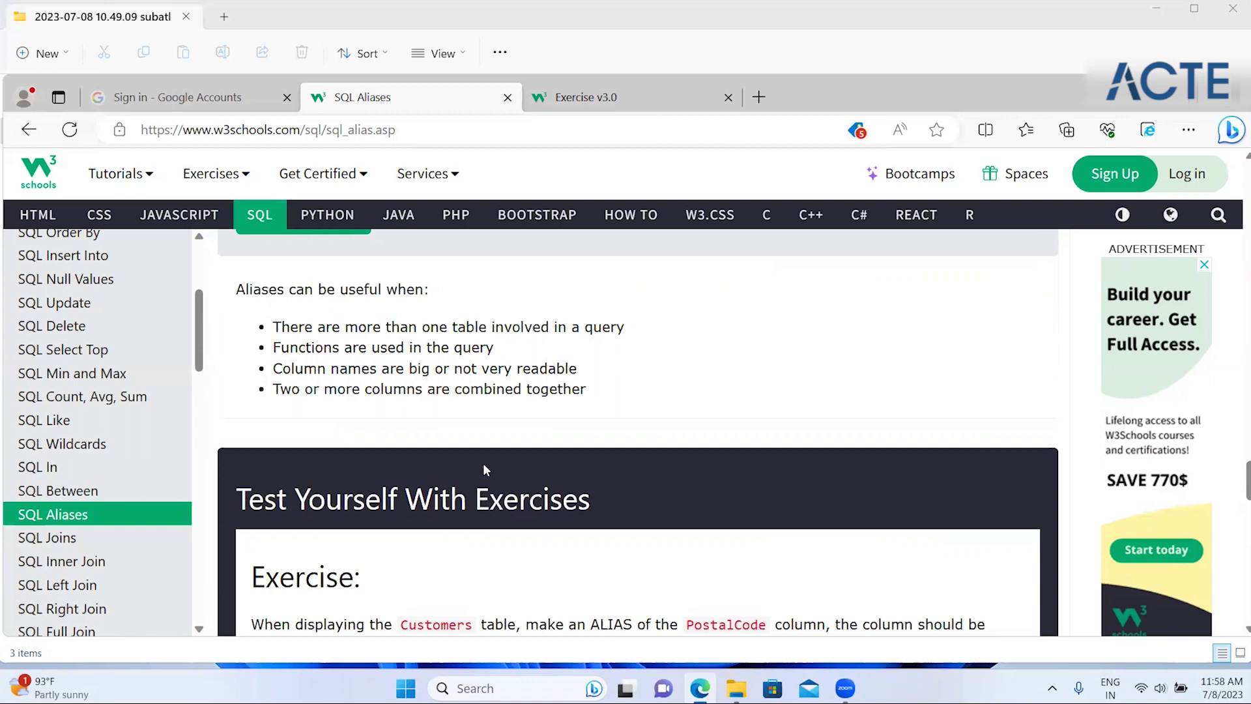
- Scroll to the alias exercise and reread its task about the PostalCode column
scroll(483, 465, down, 2)
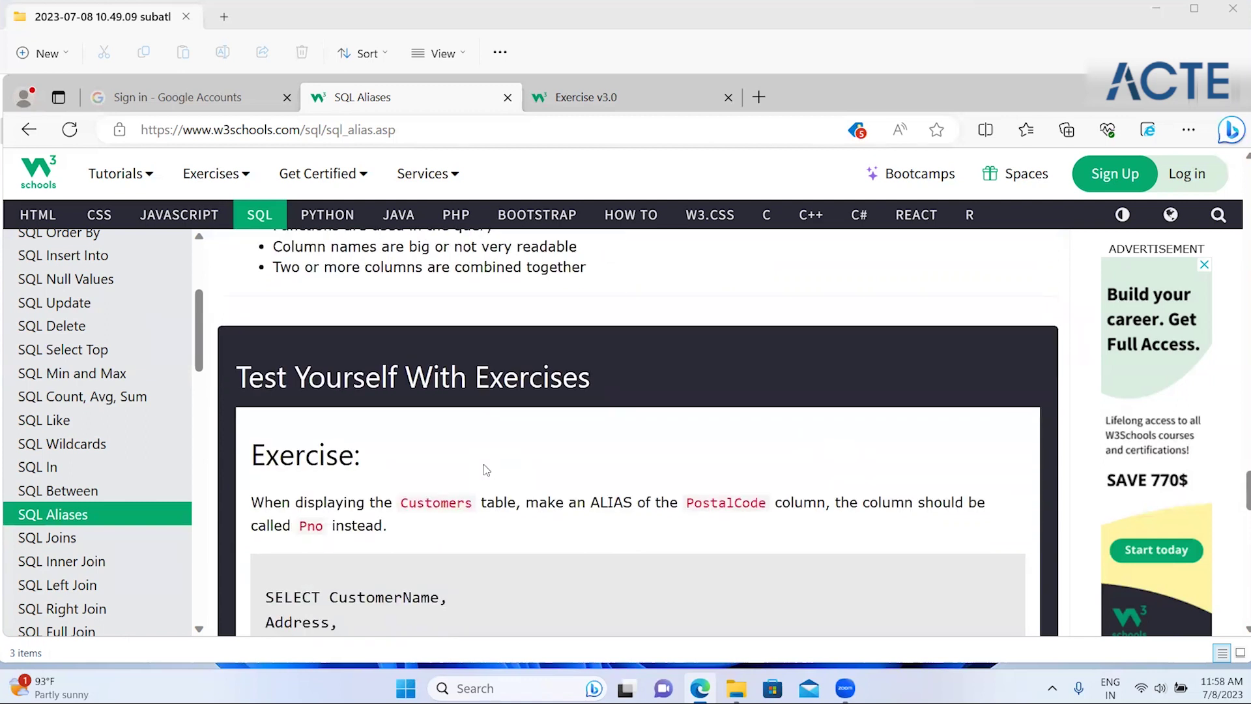
scroll(484, 464, up, 3)
scroll(483, 464, down, 1)
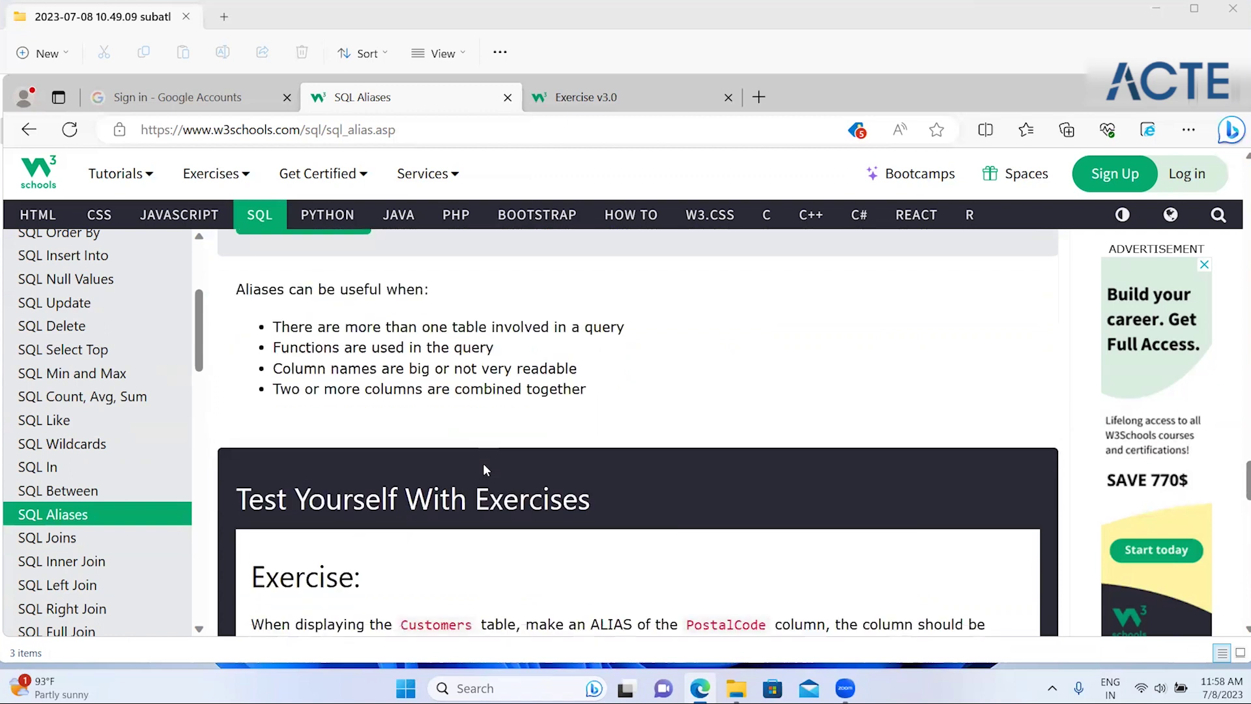
scroll(484, 464, down, 2)
scroll(484, 464, down, 2)
scroll(483, 464, down, 1)
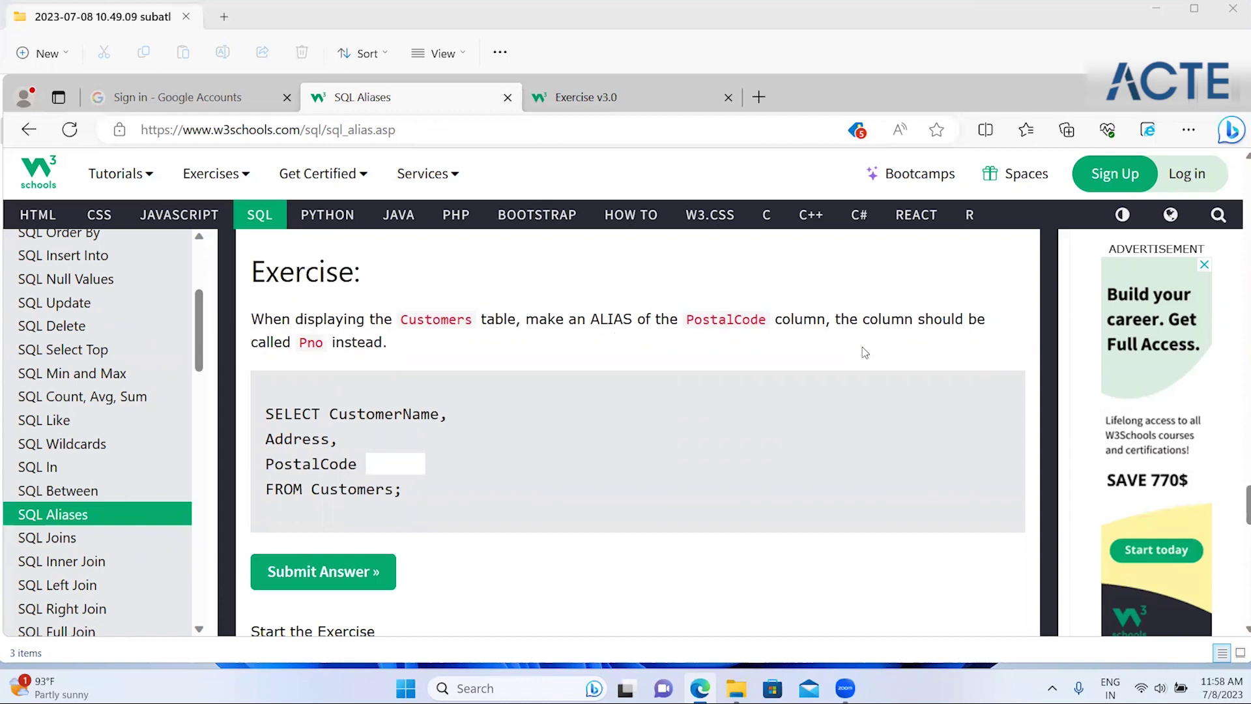
click(400, 460)
click(450, 344)
double_click(744, 320)
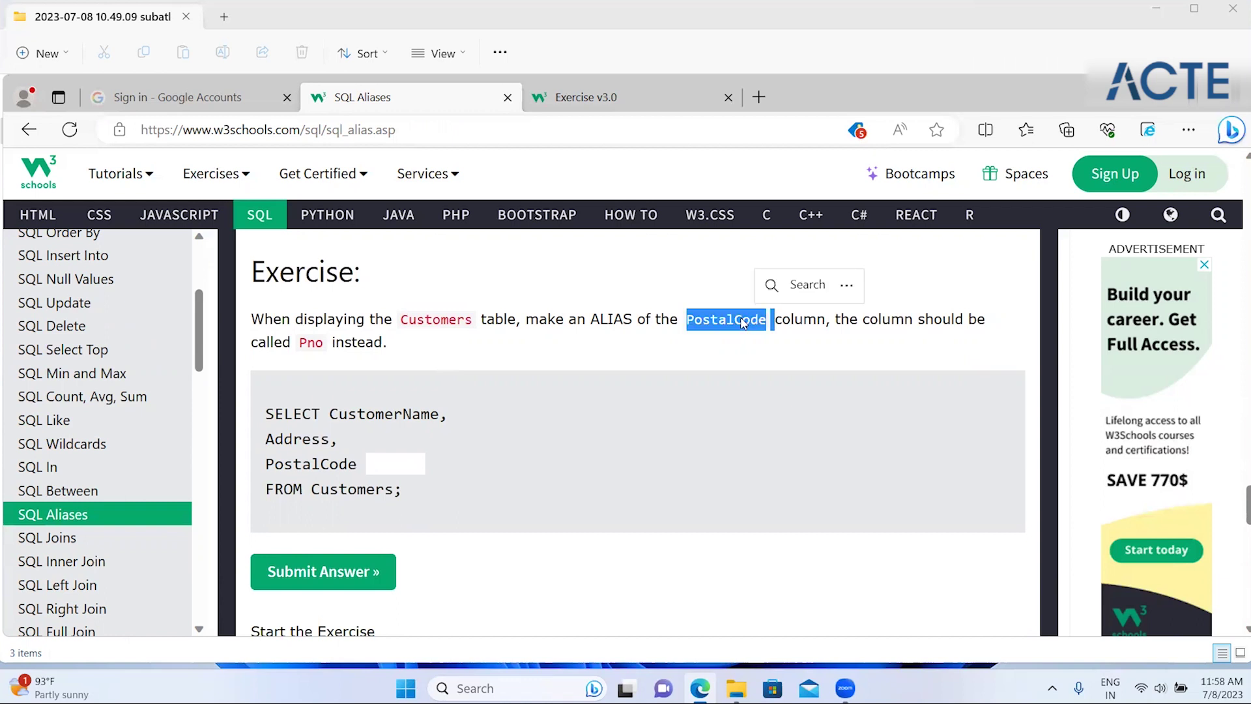
click(301, 359)
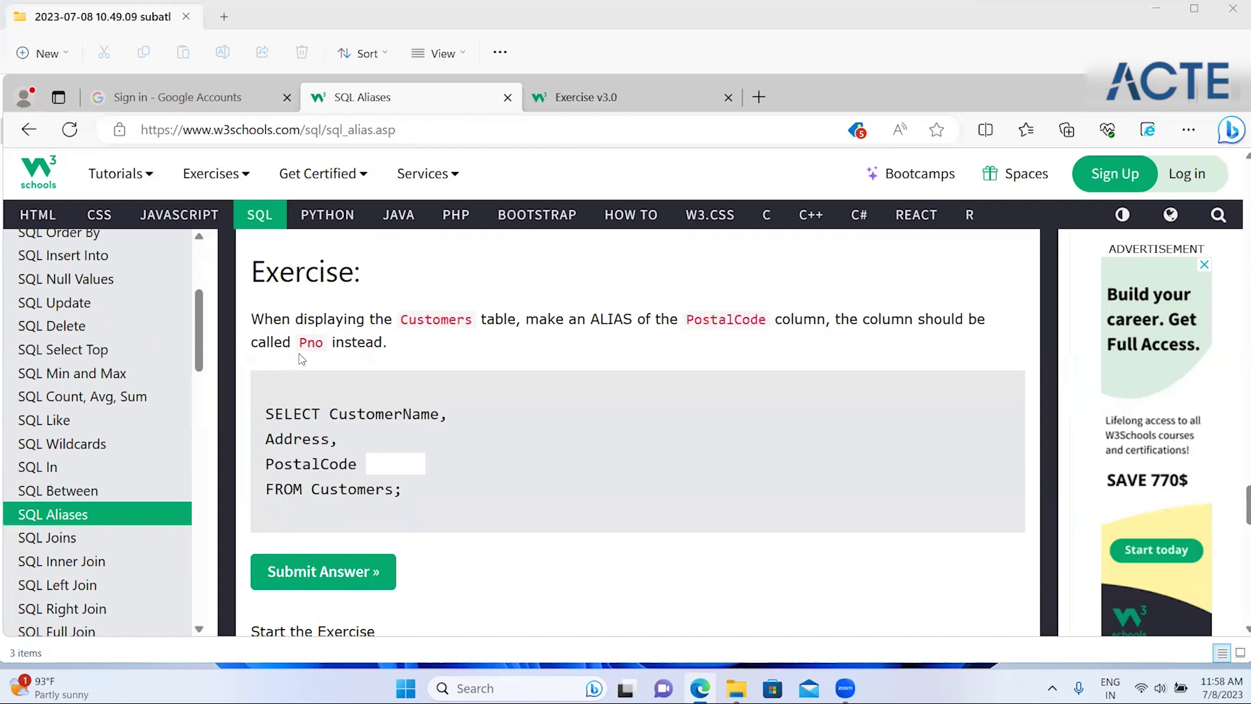
- Enter 'as Pno' in the blank after PostalCode and submit it
click(377, 460)
text(as P)
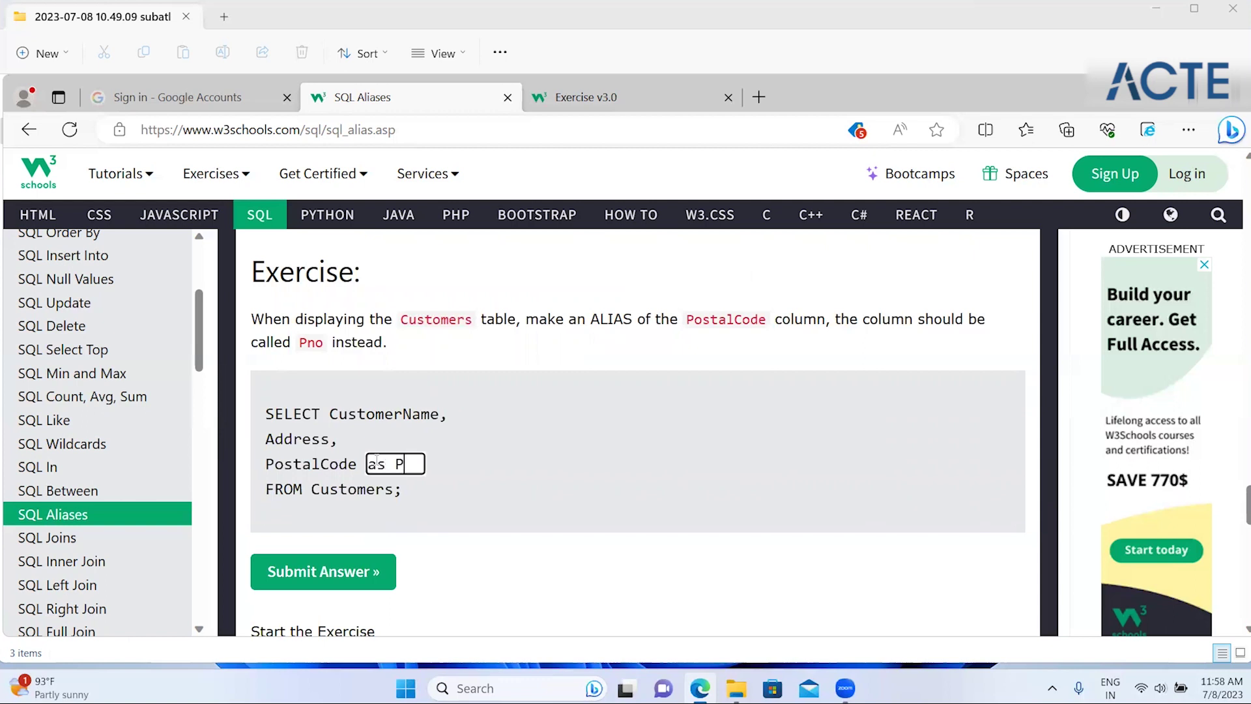
text(no)
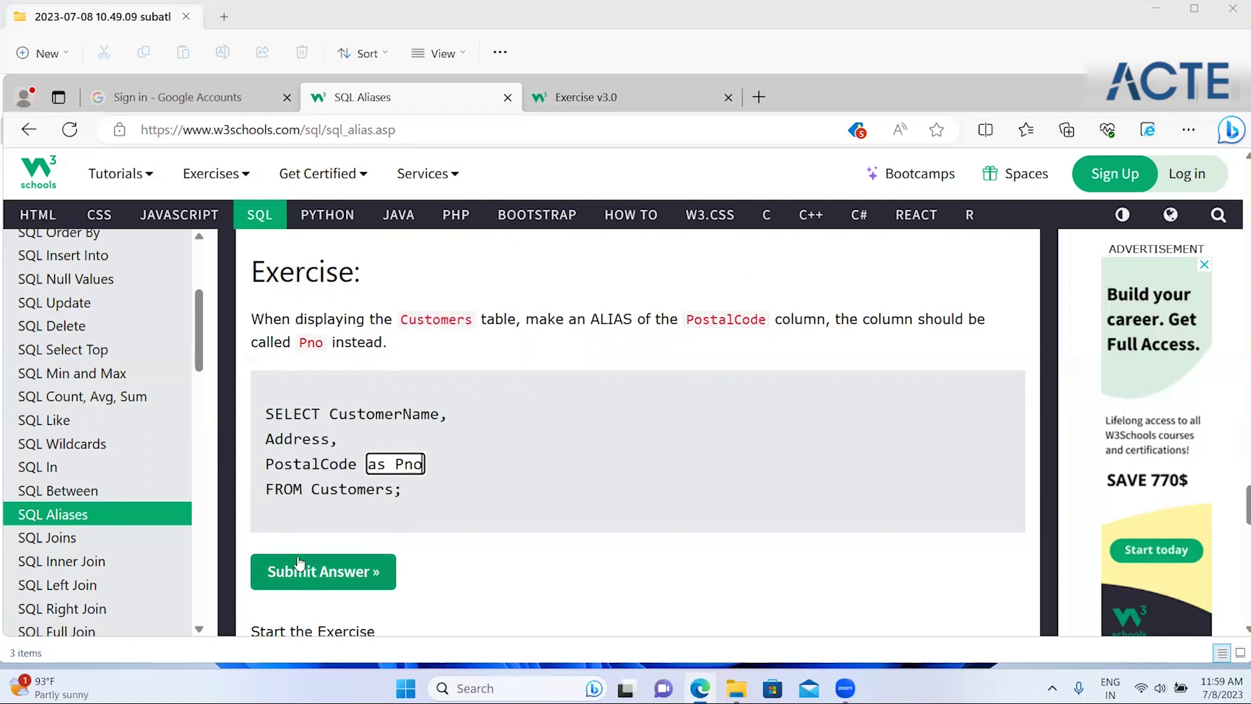
click(303, 568)
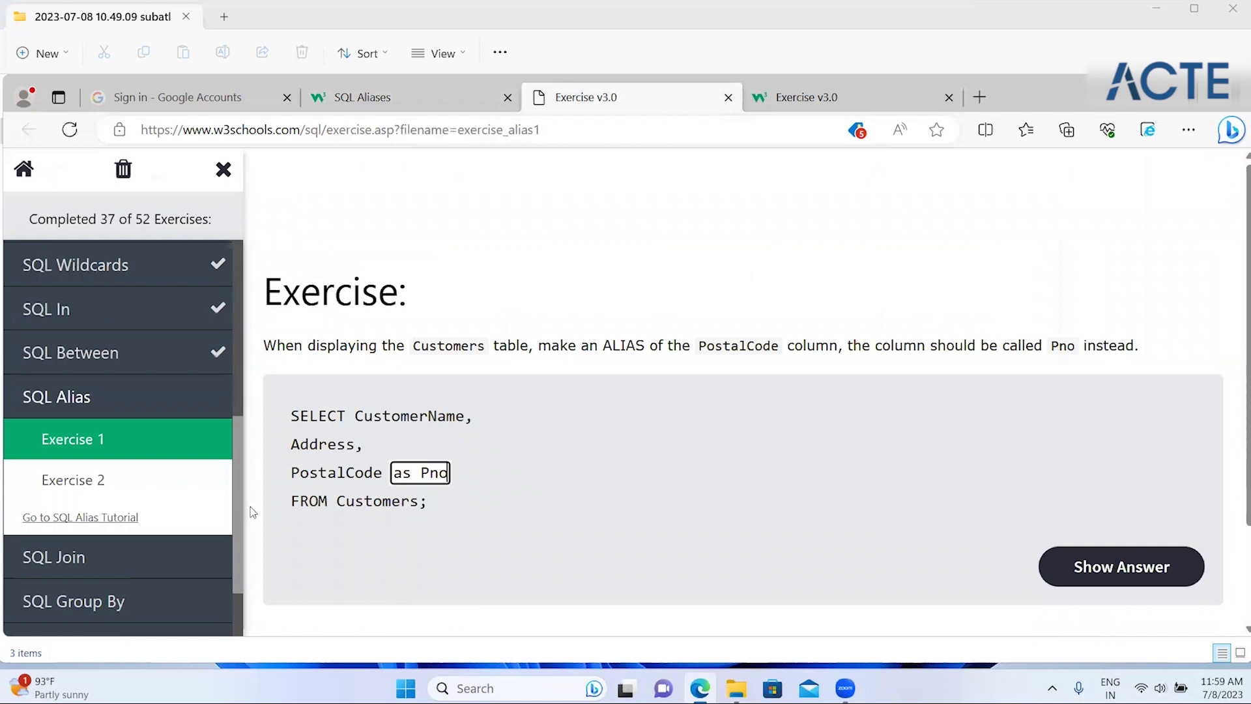
- Submit the Pno answer and move on to the next alias exercise
scroll(239, 484, down, 5)
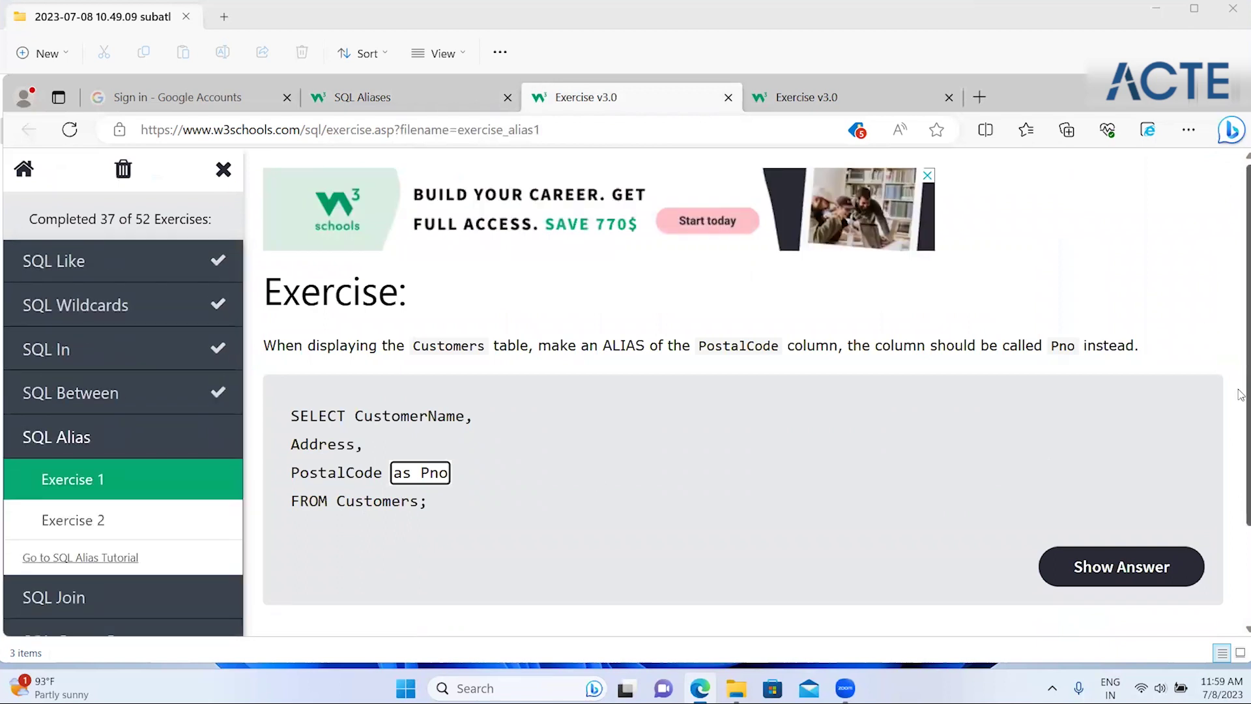
scroll(449, 502, down, 1)
click(375, 574)
click(374, 575)
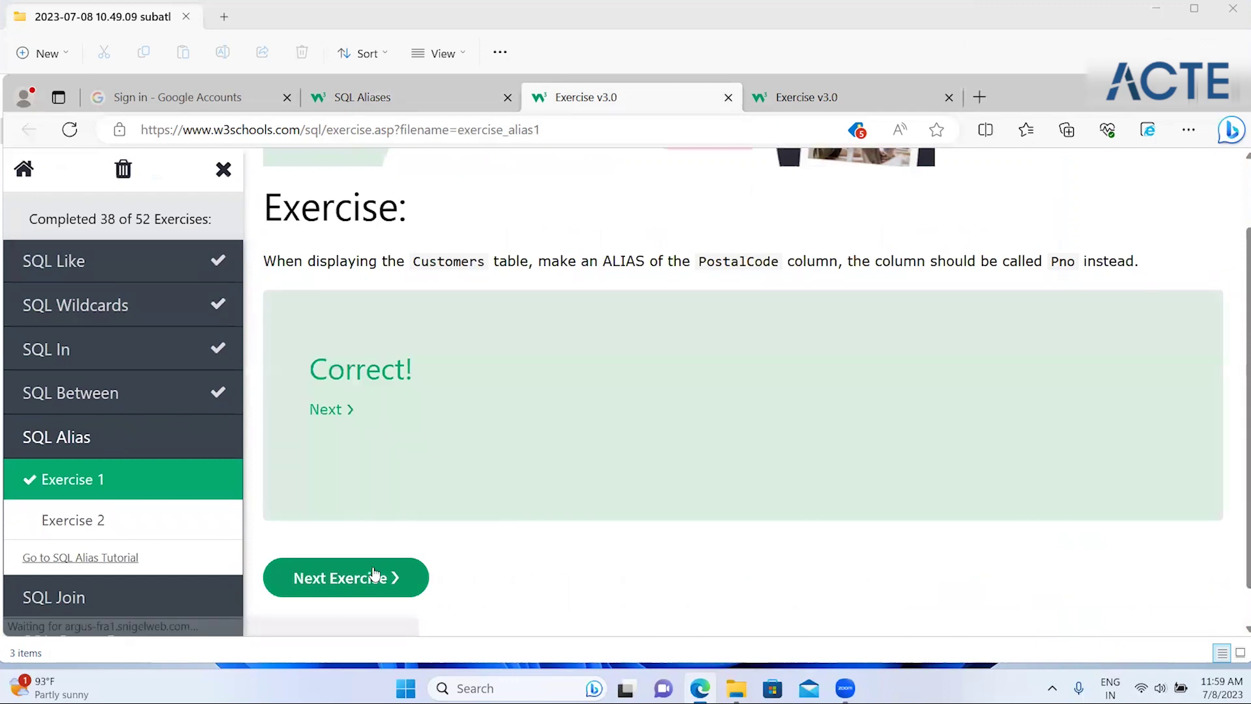
click(65, 518)
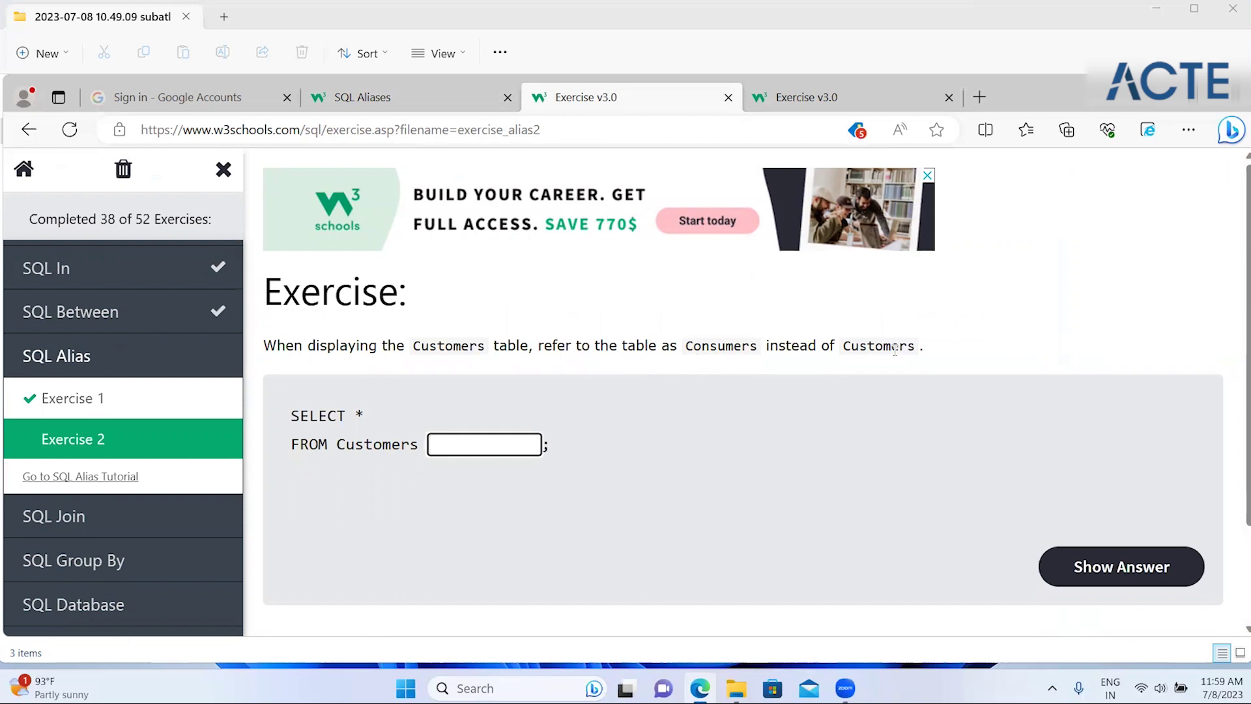
- Answer 'as Consumers' after FROM Customers, submit it, and close the exercise tab
double_click(871, 346)
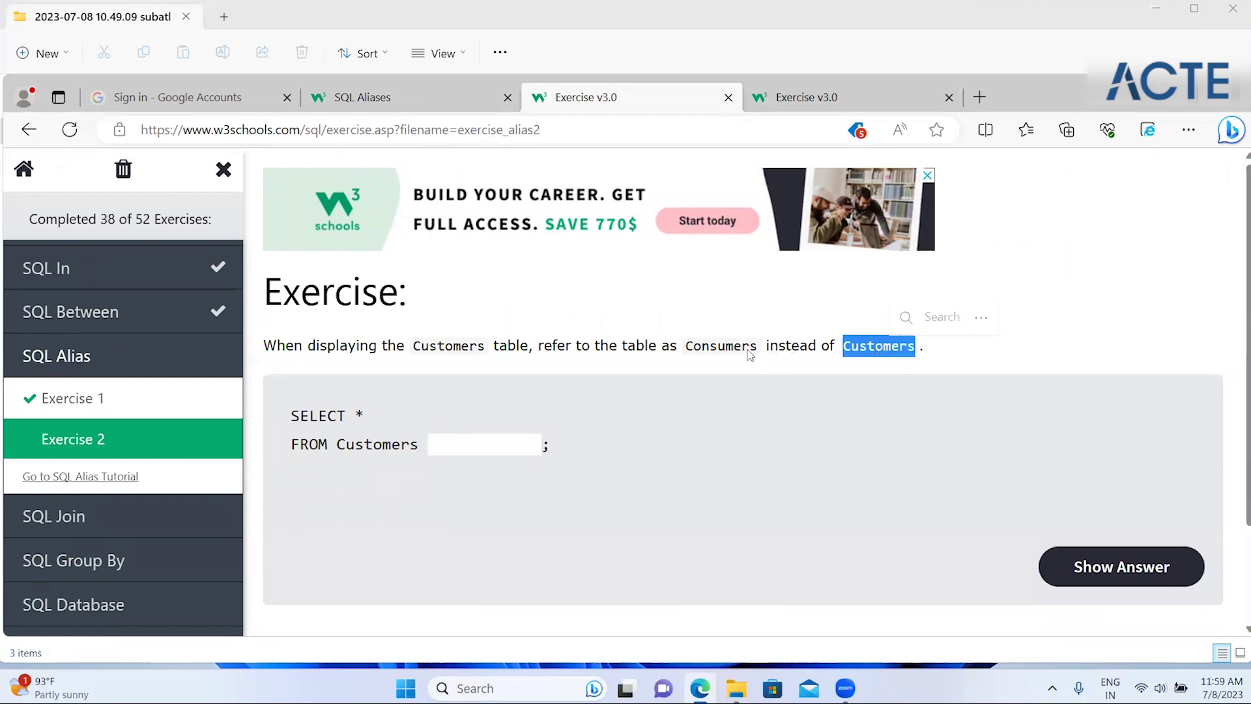
double_click(749, 348)
click(482, 453)
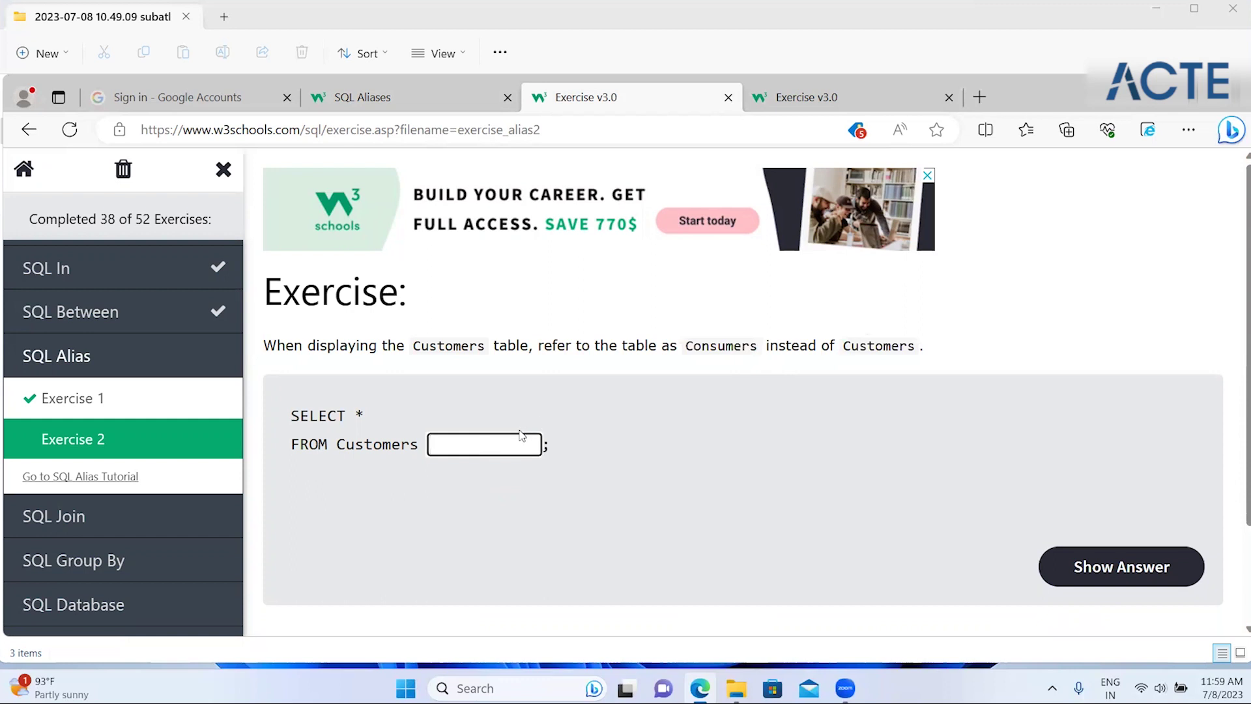
text(as )
text(Consumers)
scroll(1239, 389, down, 2)
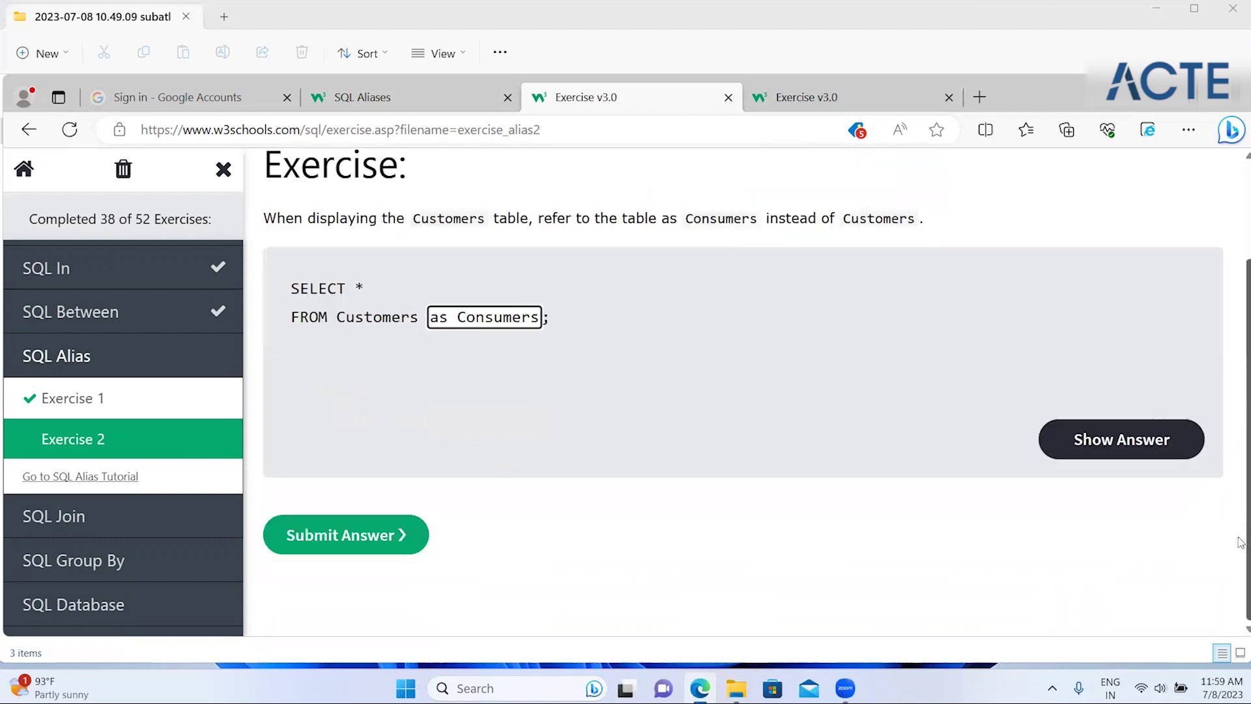
click(352, 546)
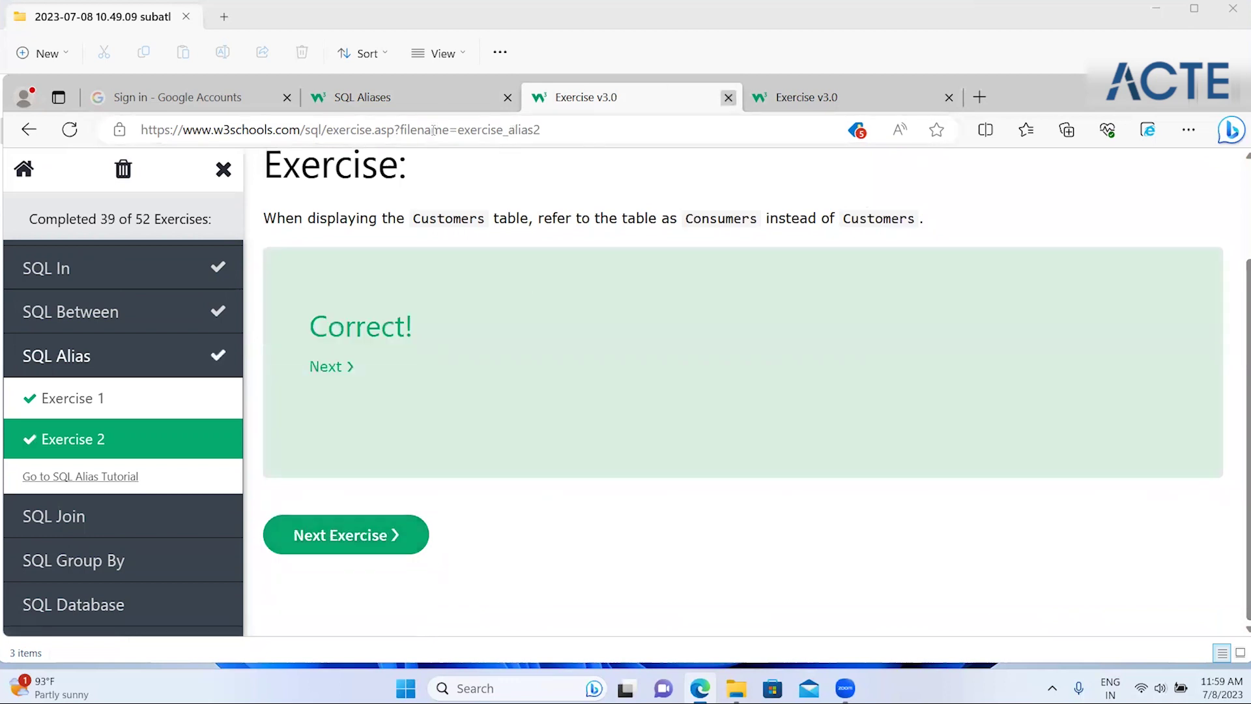
key(ctrl+w)
mouse_move(200, 366)
mouse_down()
mouse_move(207, 564)
mouse_move(226, 431)
mouse_up()
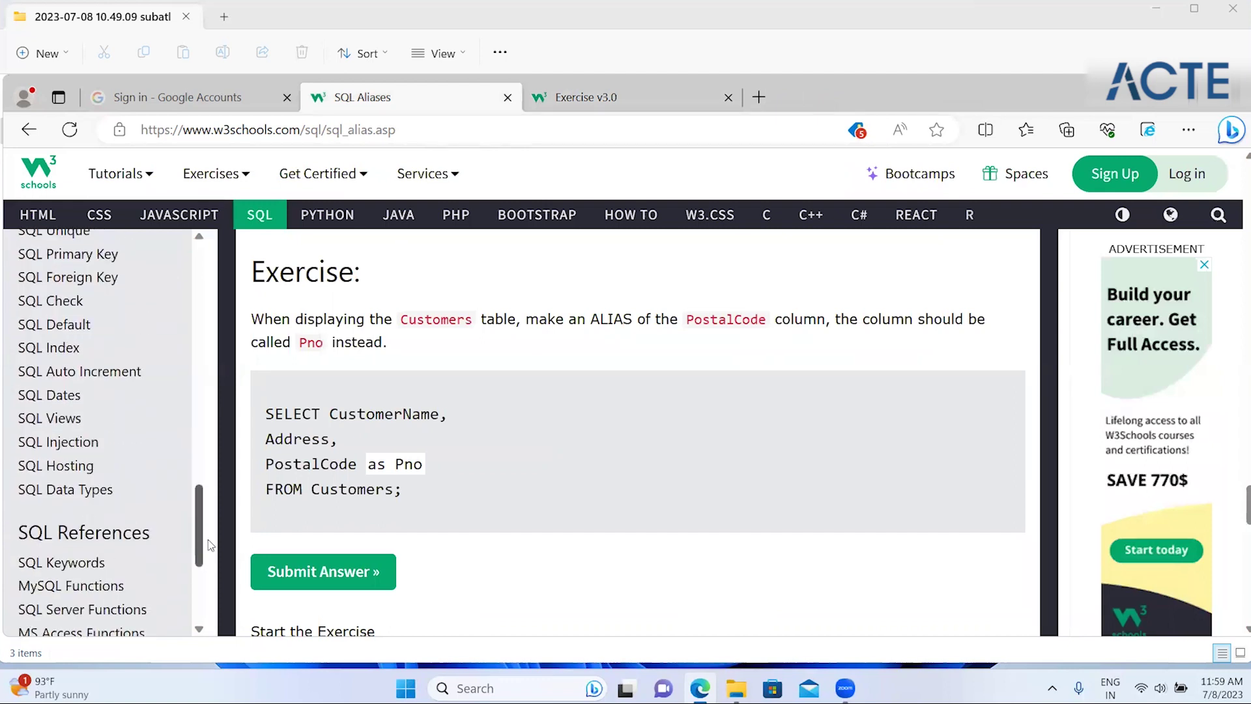
- Find SQL Joins in the left tutorial sidebar and open that page
scroll(226, 432, up, 4)
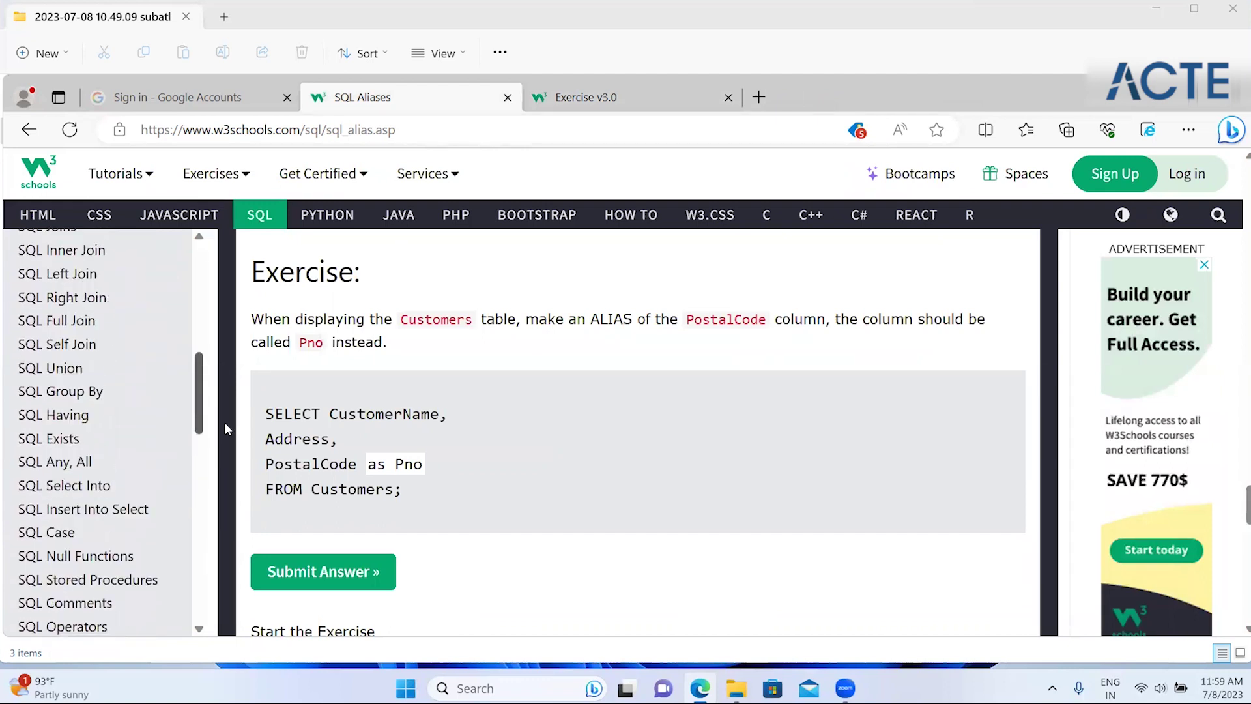
scroll(200, 424, up, 2)
scroll(199, 424, down, 1)
scroll(200, 427, down, 2)
drag(200, 427, 185, 492)
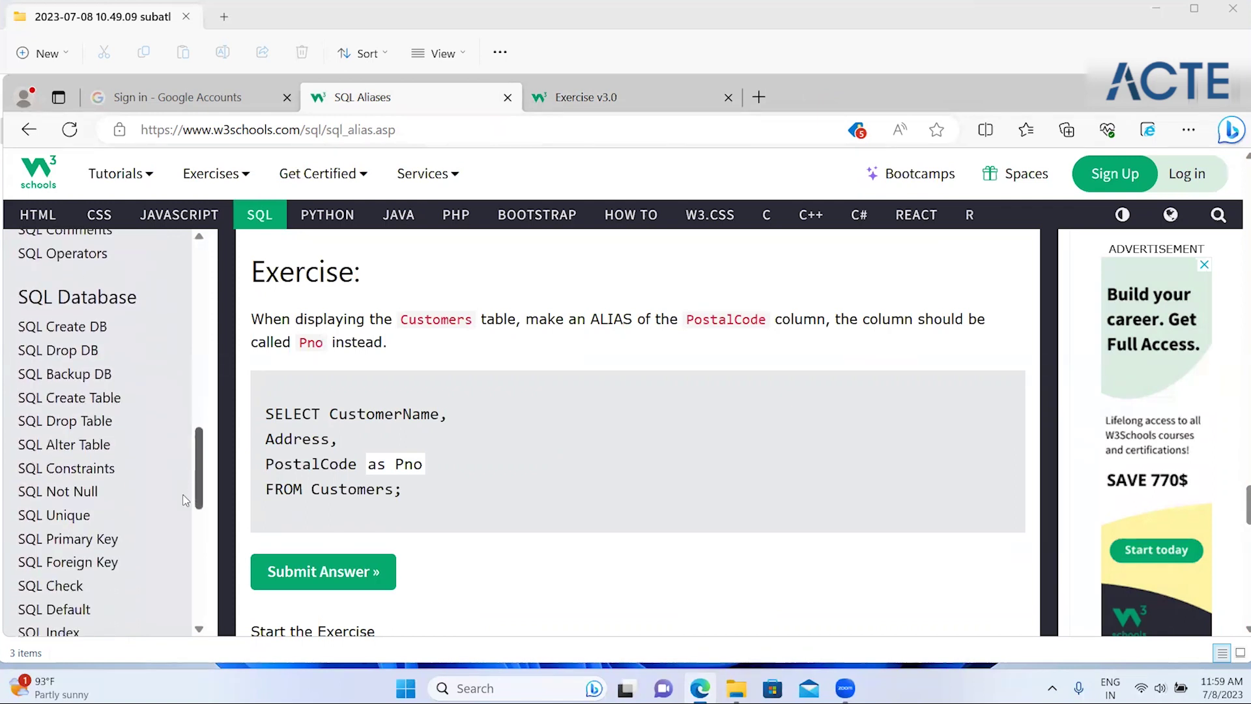
drag(185, 492, 201, 602)
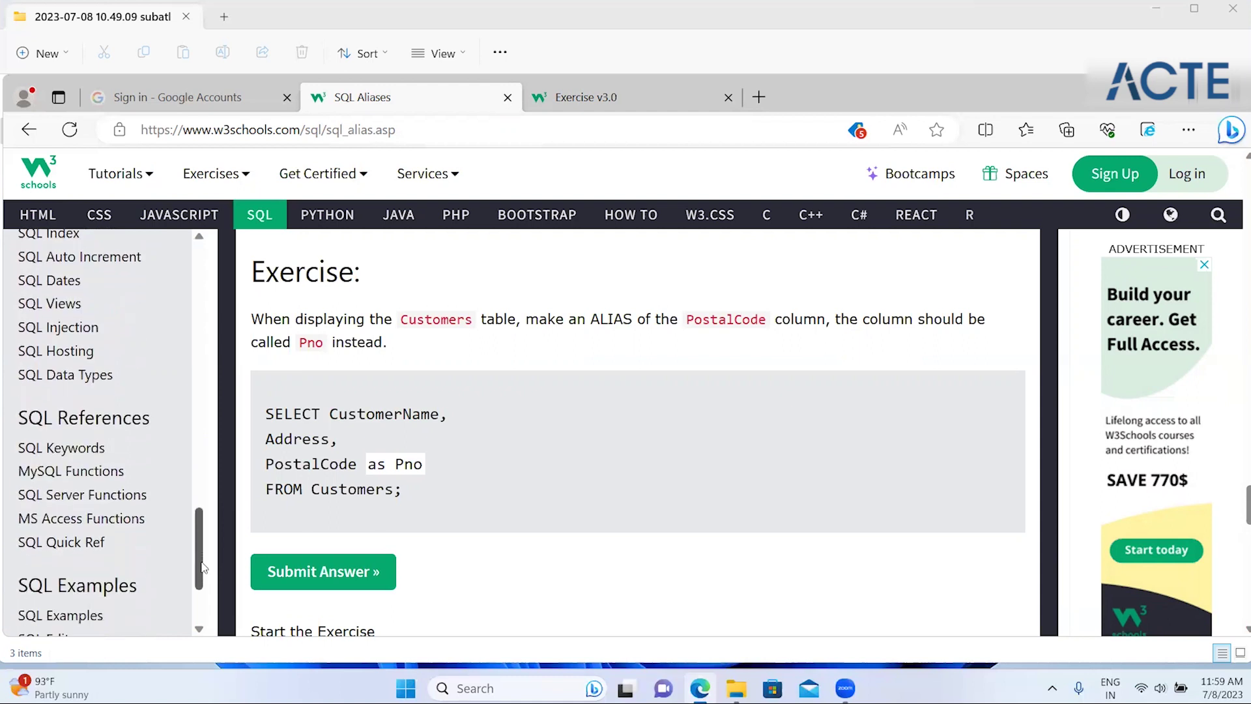
scroll(196, 573, up, 2)
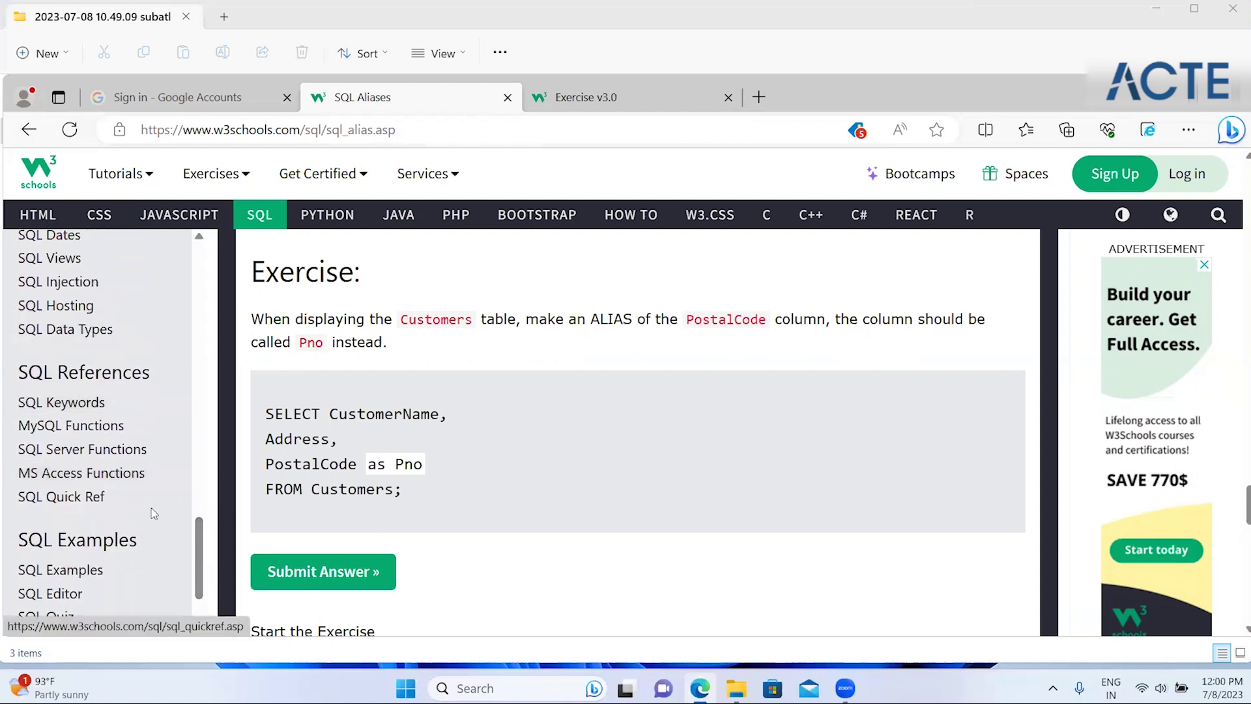
mouse_move(201, 558)
mouse_down()
mouse_move(202, 590)
mouse_move(222, 388)
mouse_up()
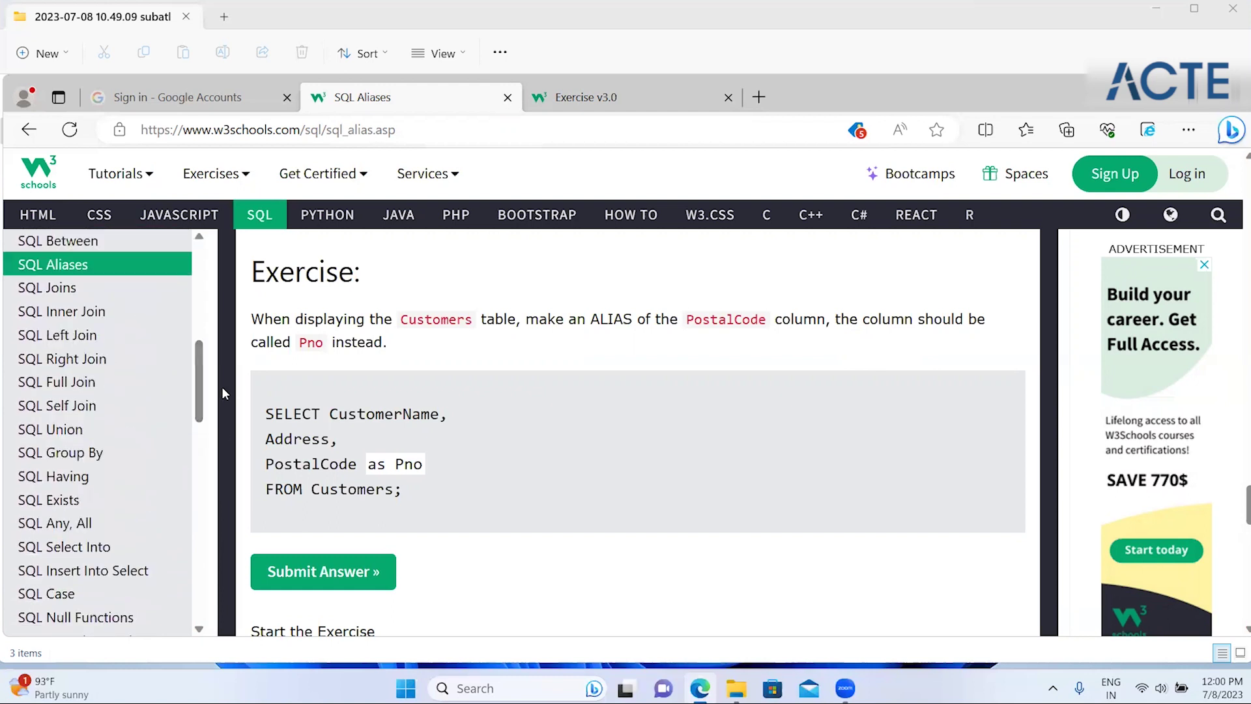
click(101, 287)
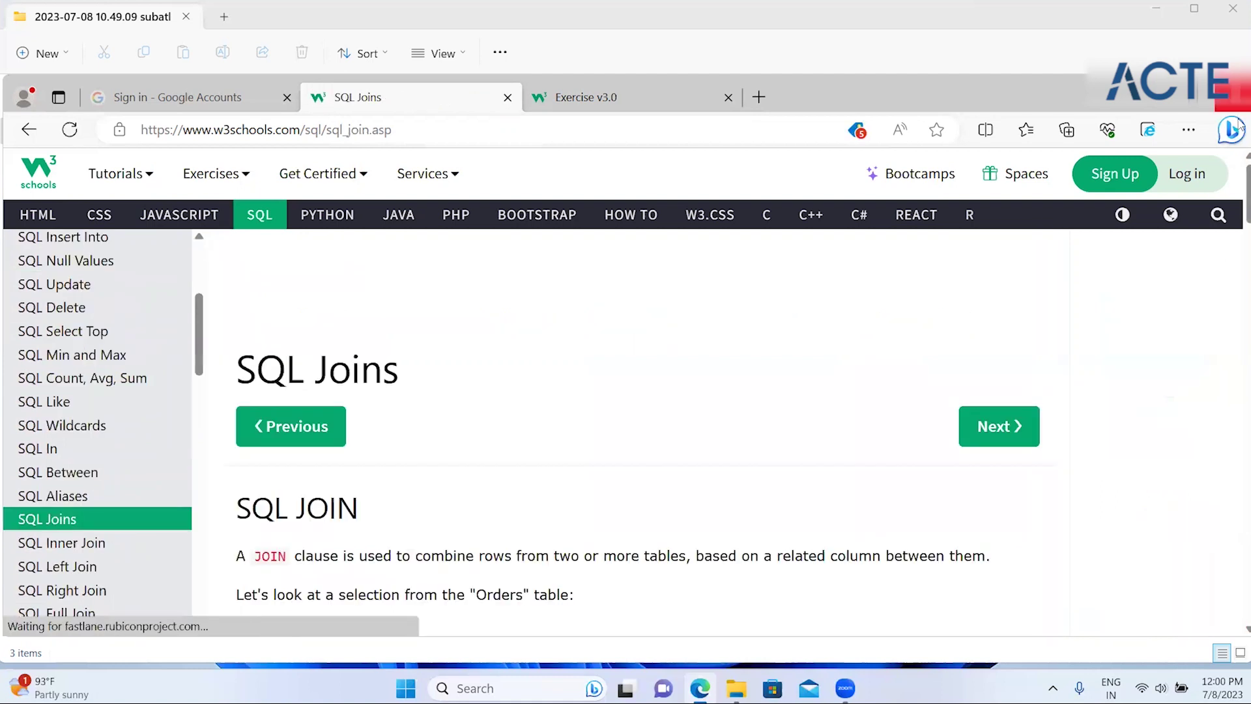
- Highlight the definition of what a JOIN clause is used for
scroll(372, 317, down, 3)
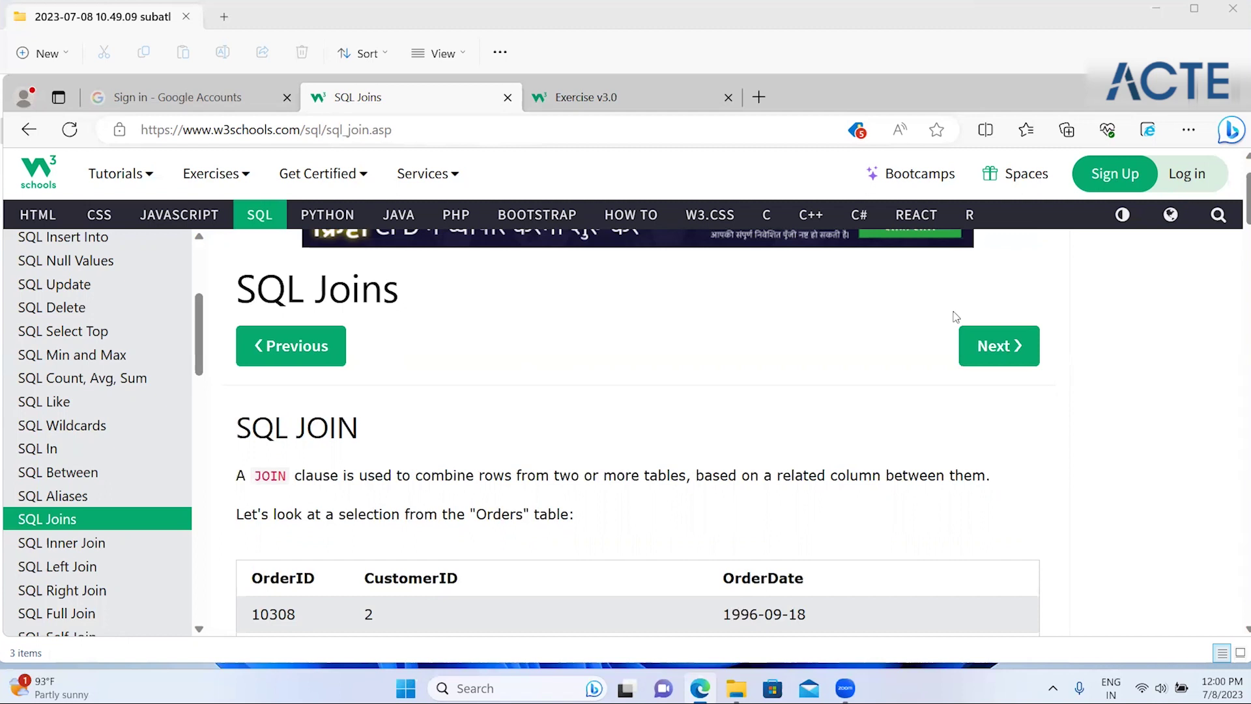
scroll(1240, 203, down, 1)
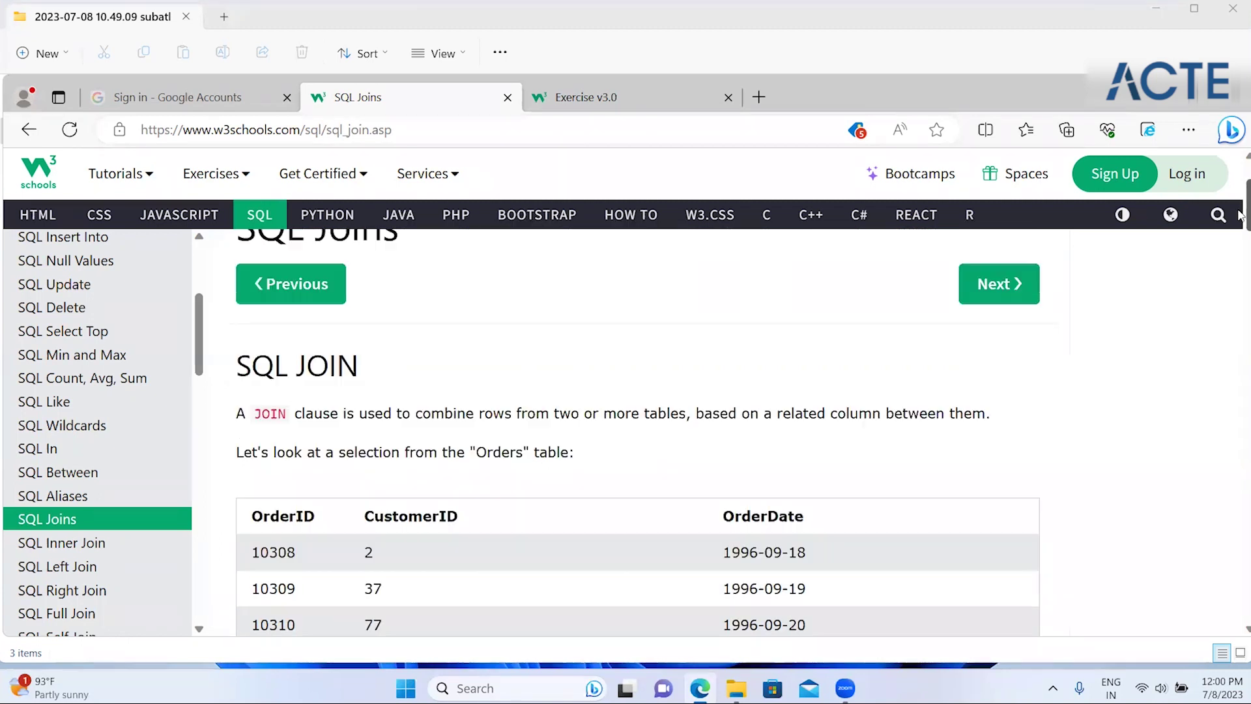
scroll(1240, 204, down, 1)
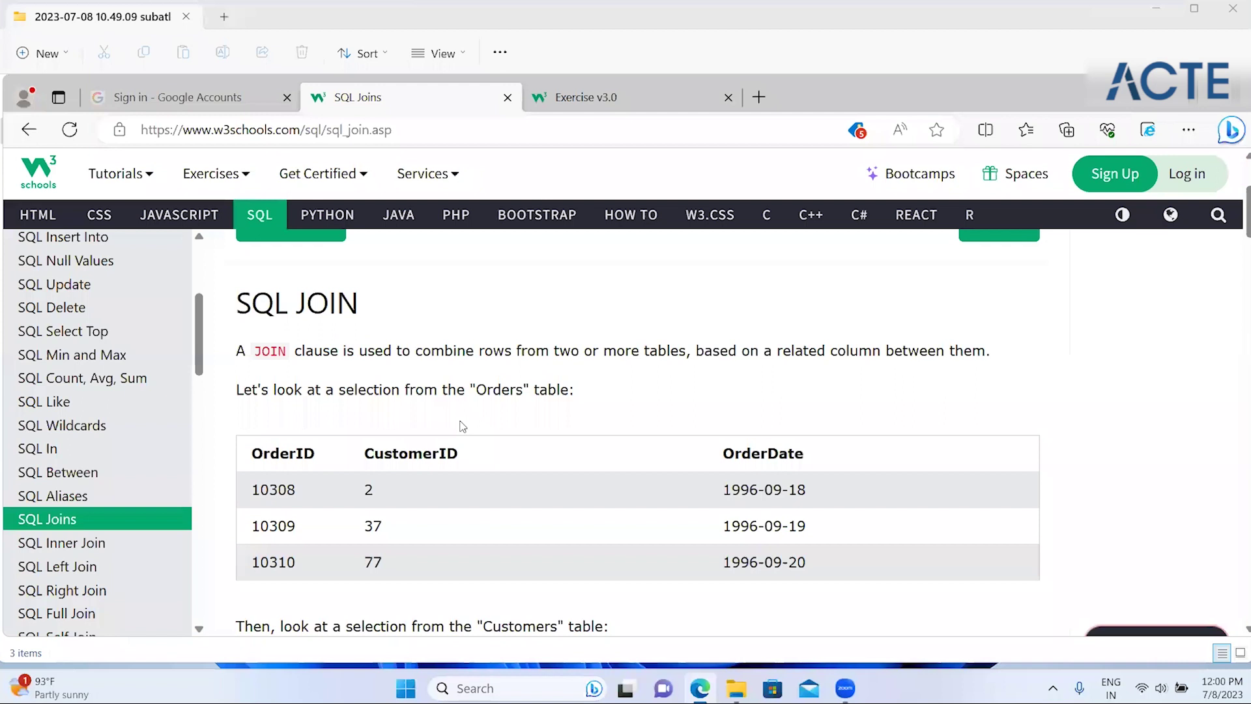
drag(246, 354, 417, 352)
click(581, 350)
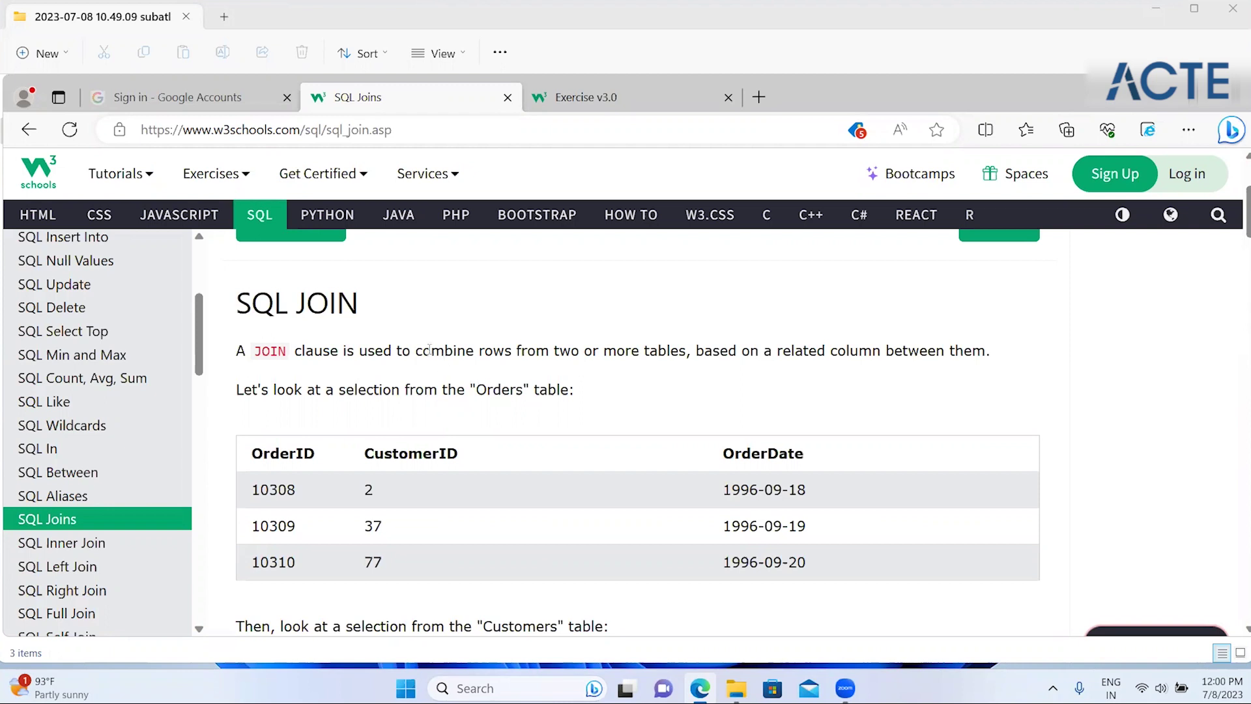
drag(410, 350, 994, 355)
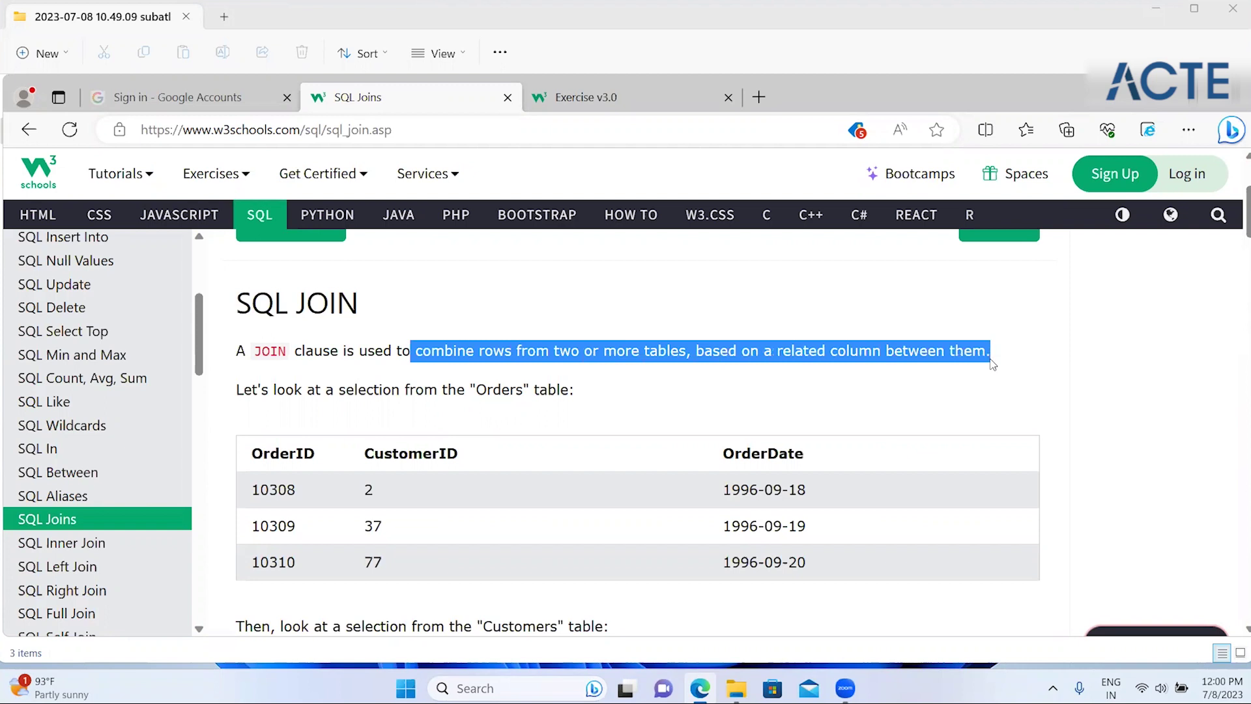
click(373, 391)
- Highlight the sentence introducing the Orders table and scroll through the Orders and Customers tables
scroll(372, 391, down, 2)
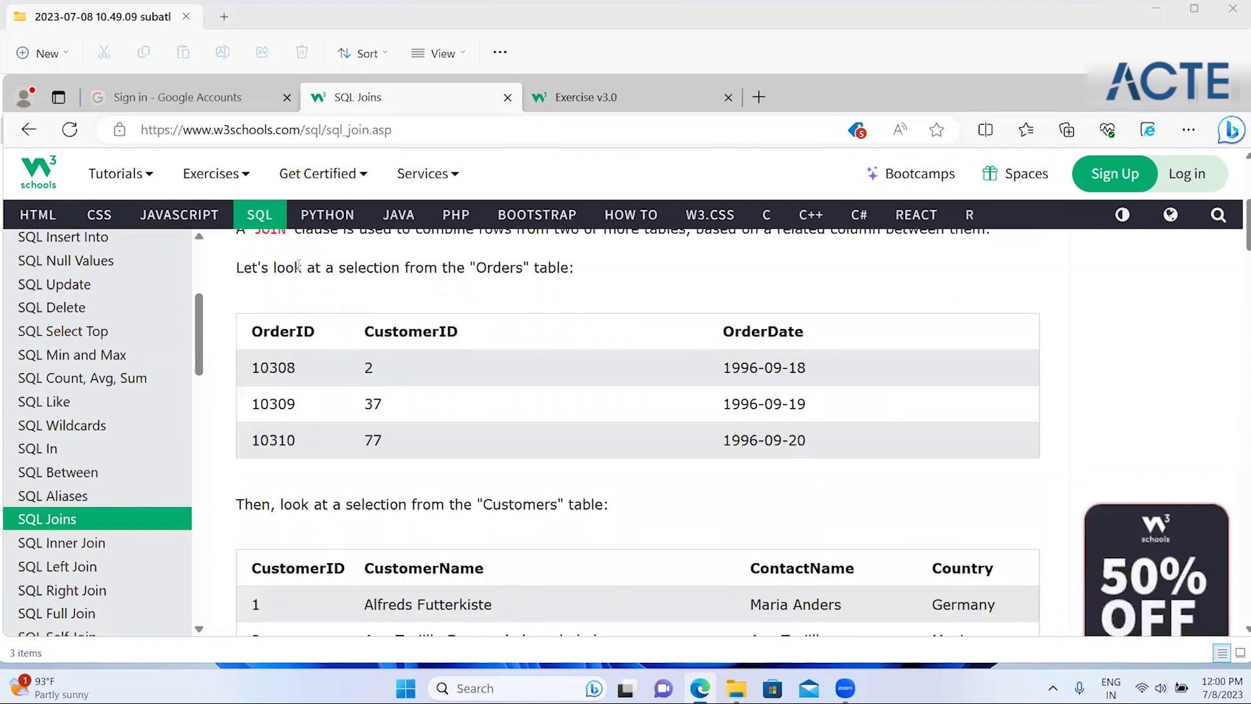
drag(298, 265, 671, 264)
click(621, 430)
scroll(621, 430, down, 1)
scroll(621, 430, down, 1)
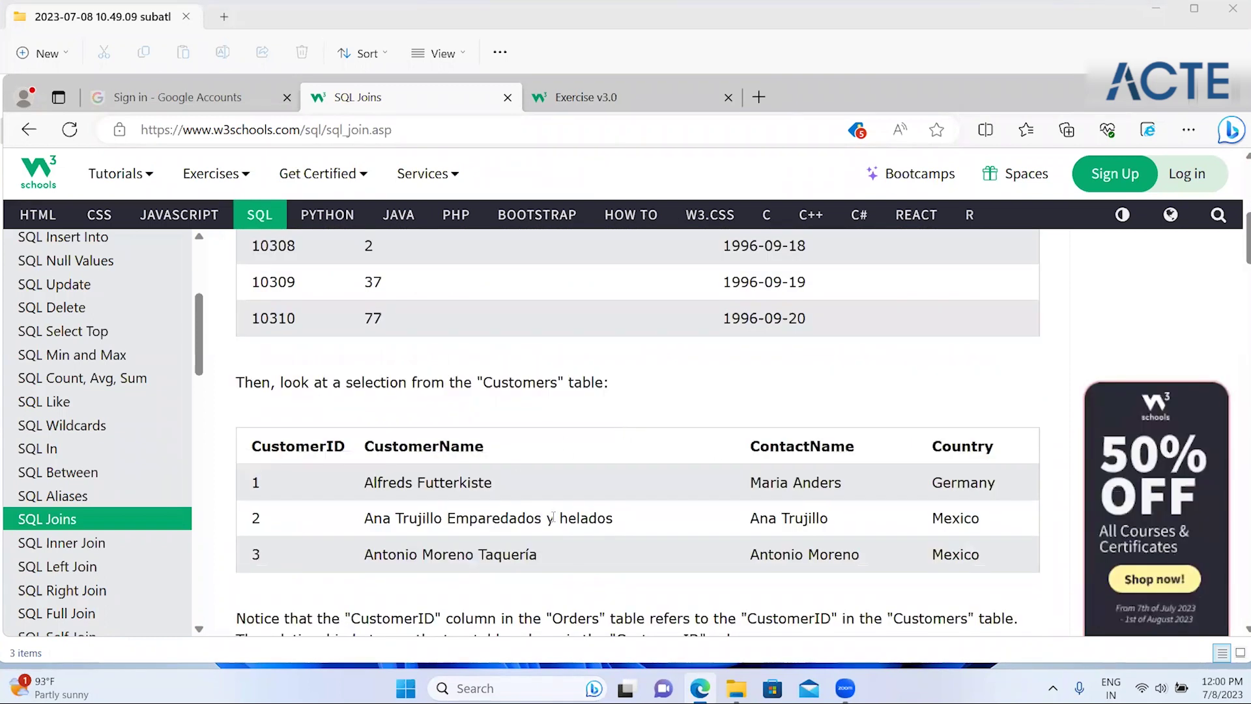
scroll(514, 380, up, 1)
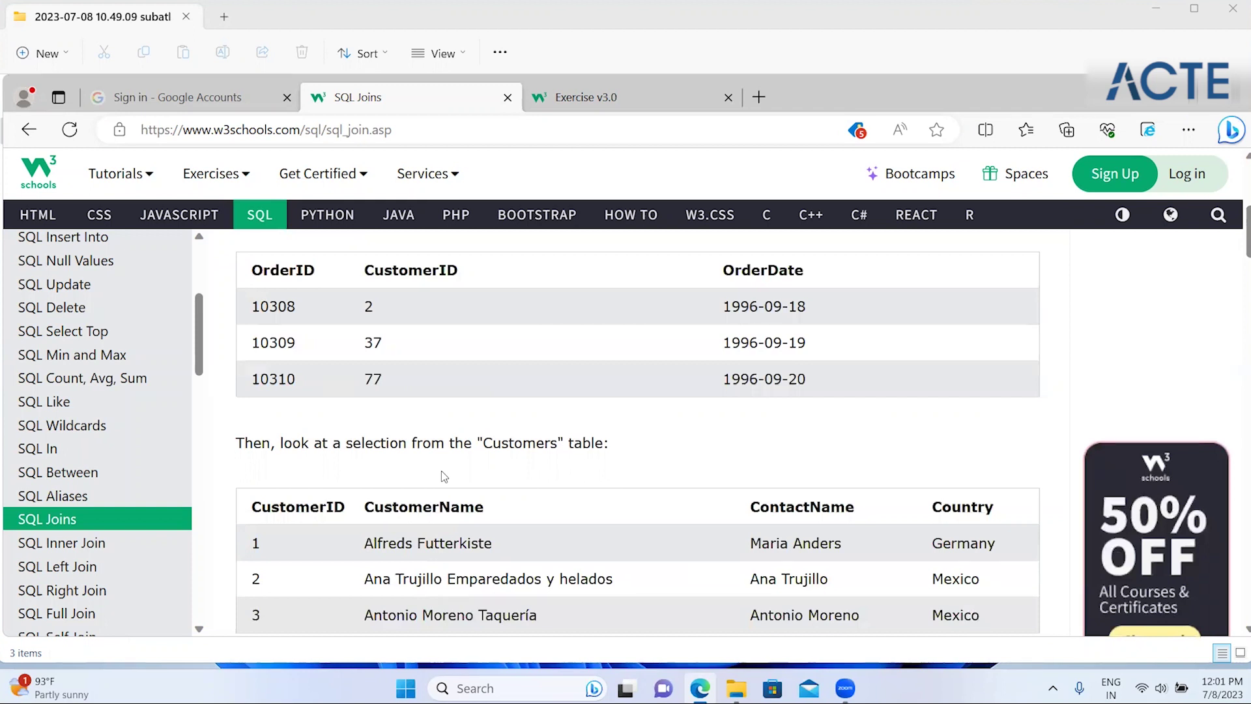
scroll(443, 464, down, 1)
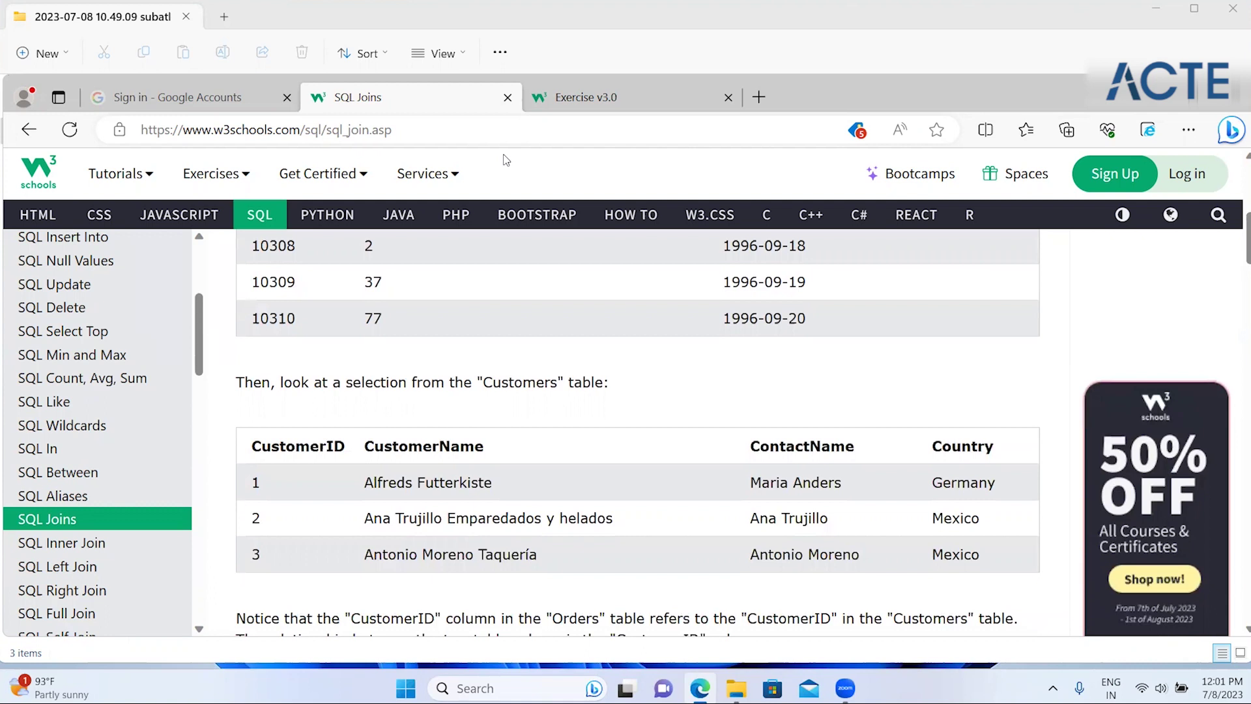
scroll(518, 471, down, 2)
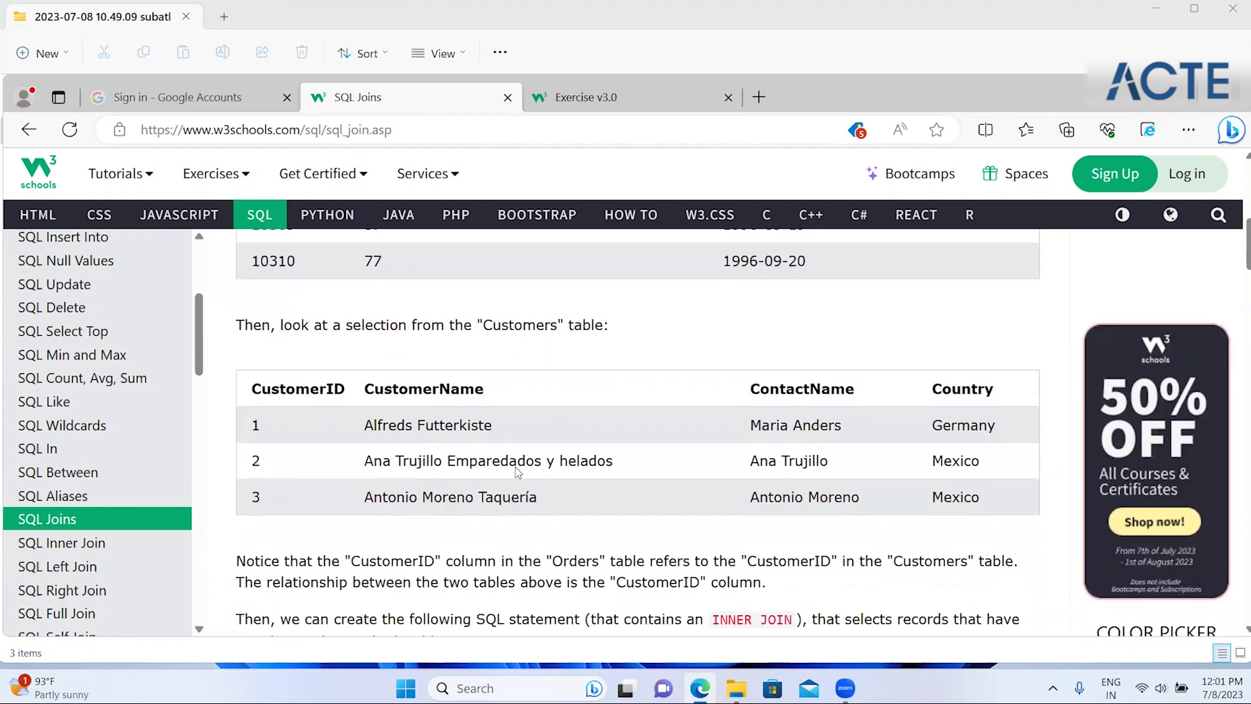
scroll(457, 423, down, 2)
scroll(391, 372, down, 1)
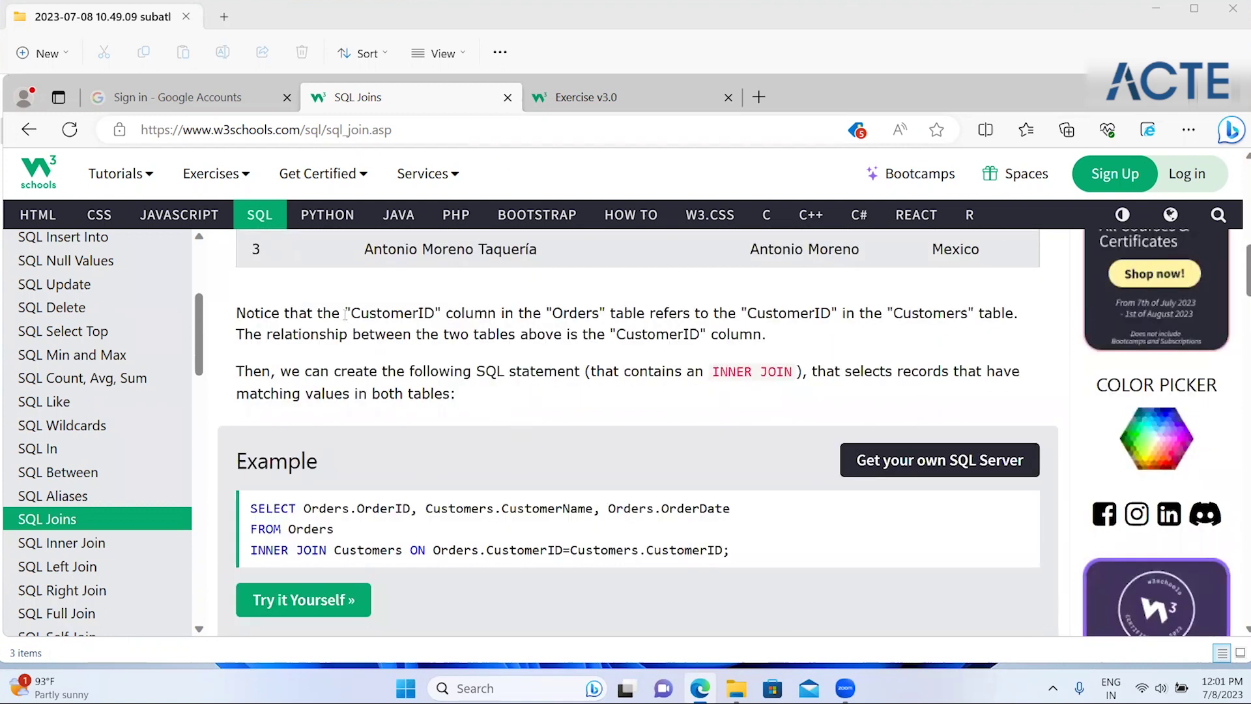
- Highlight the note that both tables share the CustomerID column, reaching the INNER JOIN example
drag(344, 314, 736, 330)
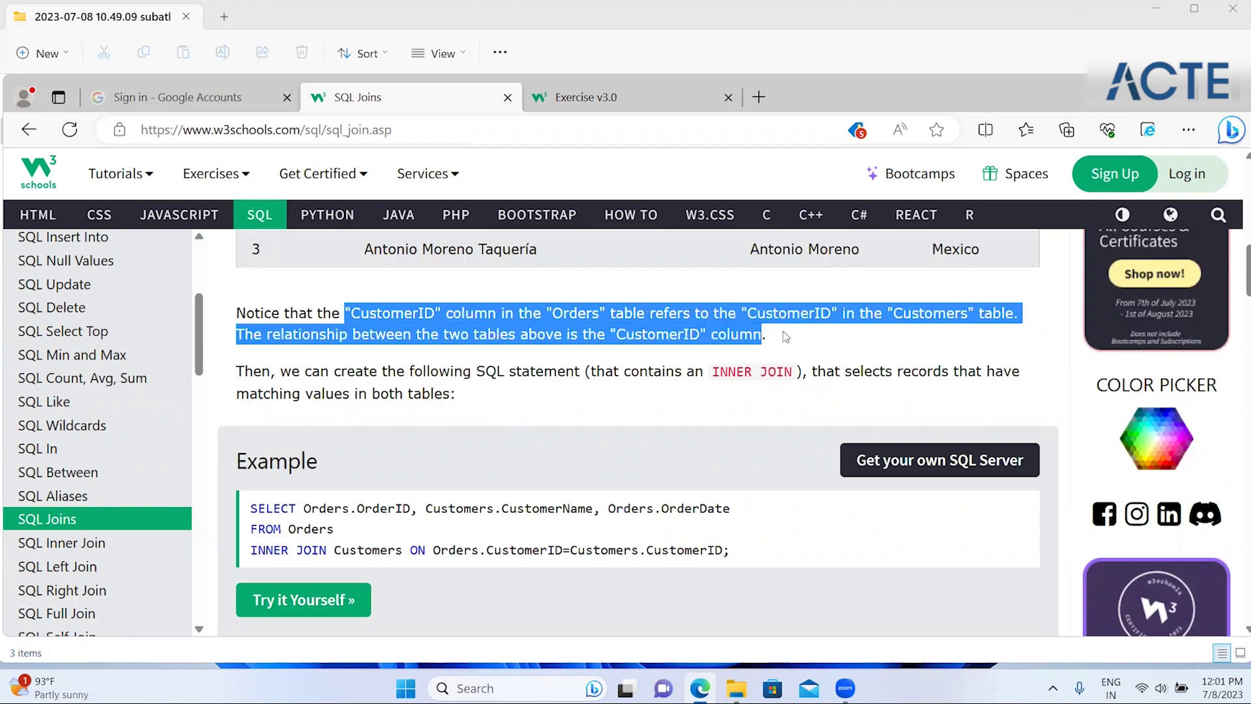
drag(736, 330, 948, 340)
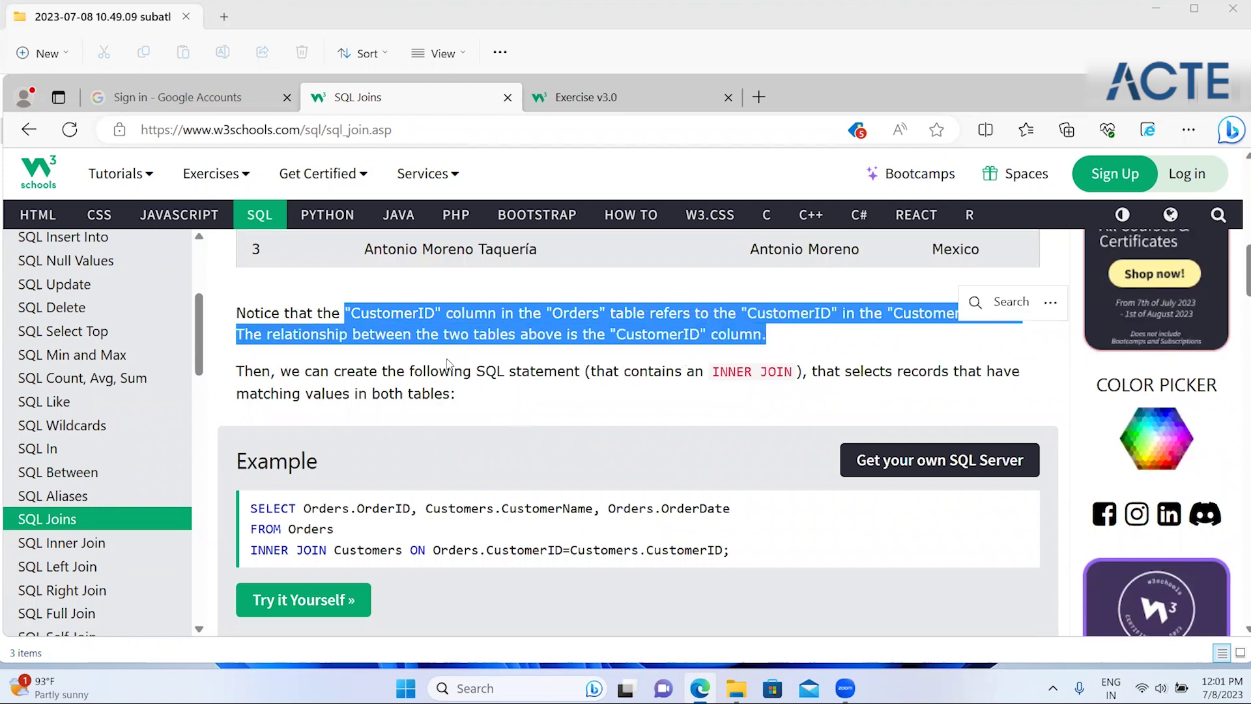
click(423, 363)
drag(774, 342, 600, 333)
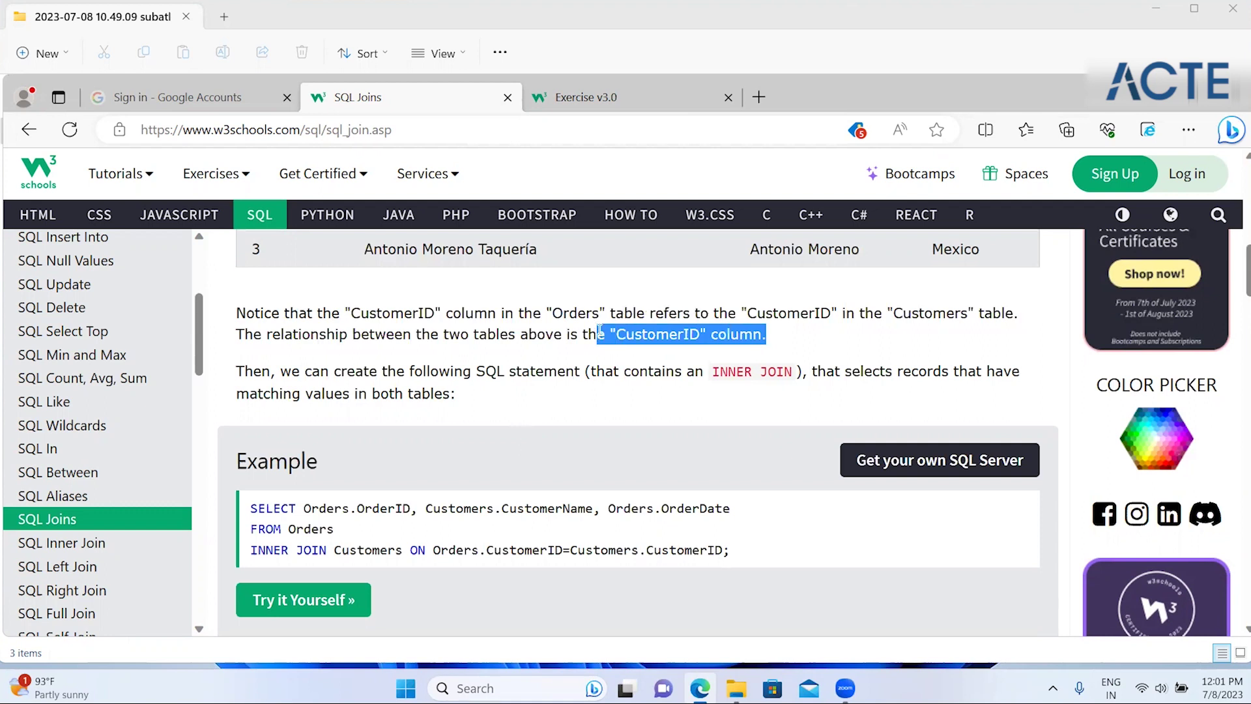
click(547, 357)
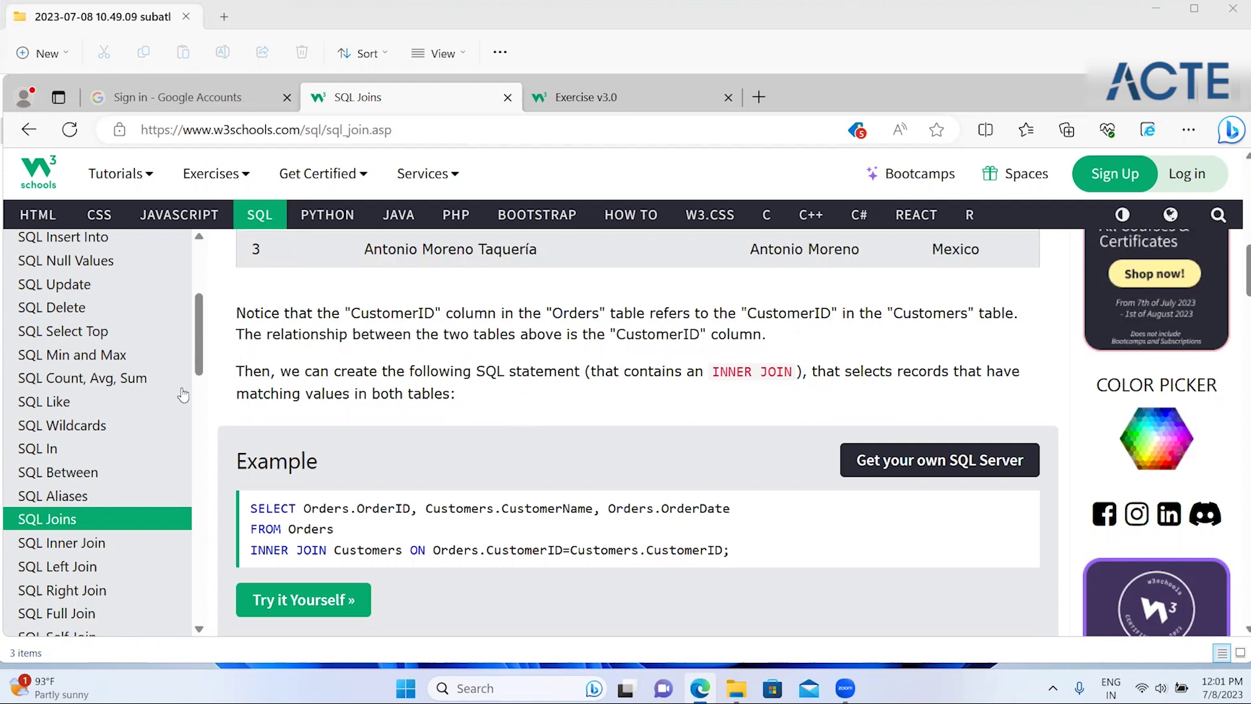
scroll(189, 385, up, 2)
scroll(203, 391, down, 5)
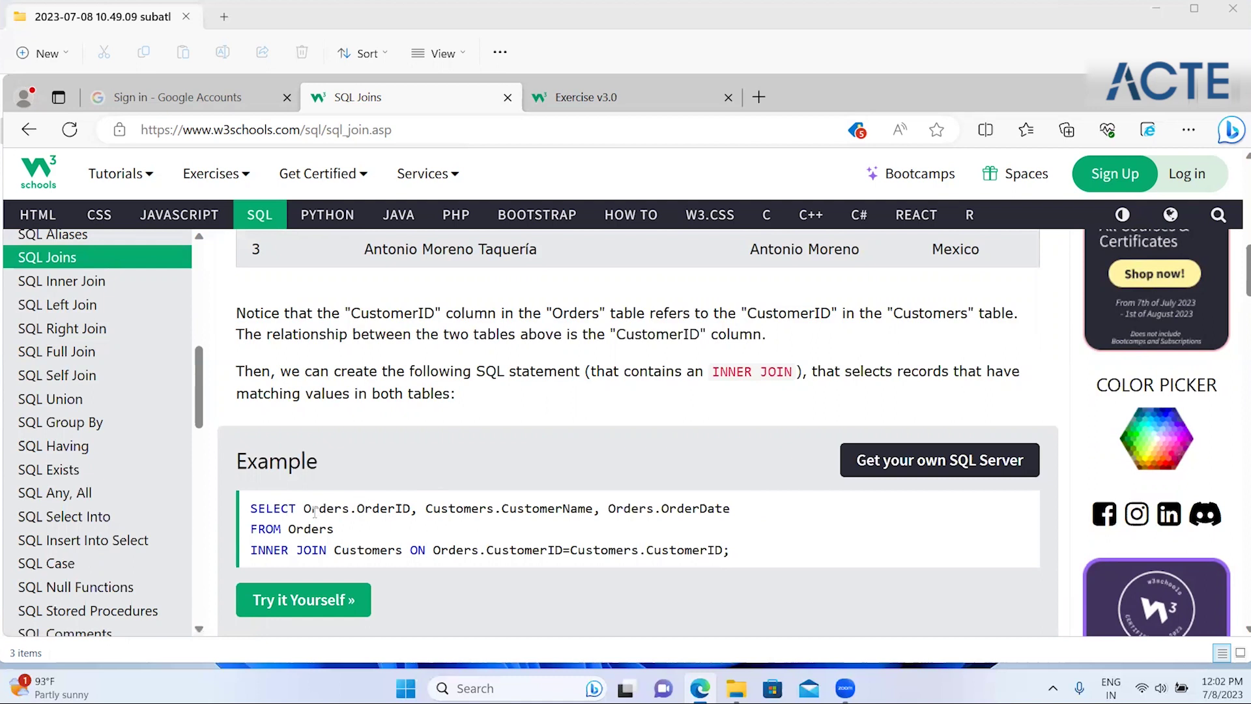
drag(315, 512, 860, 499)
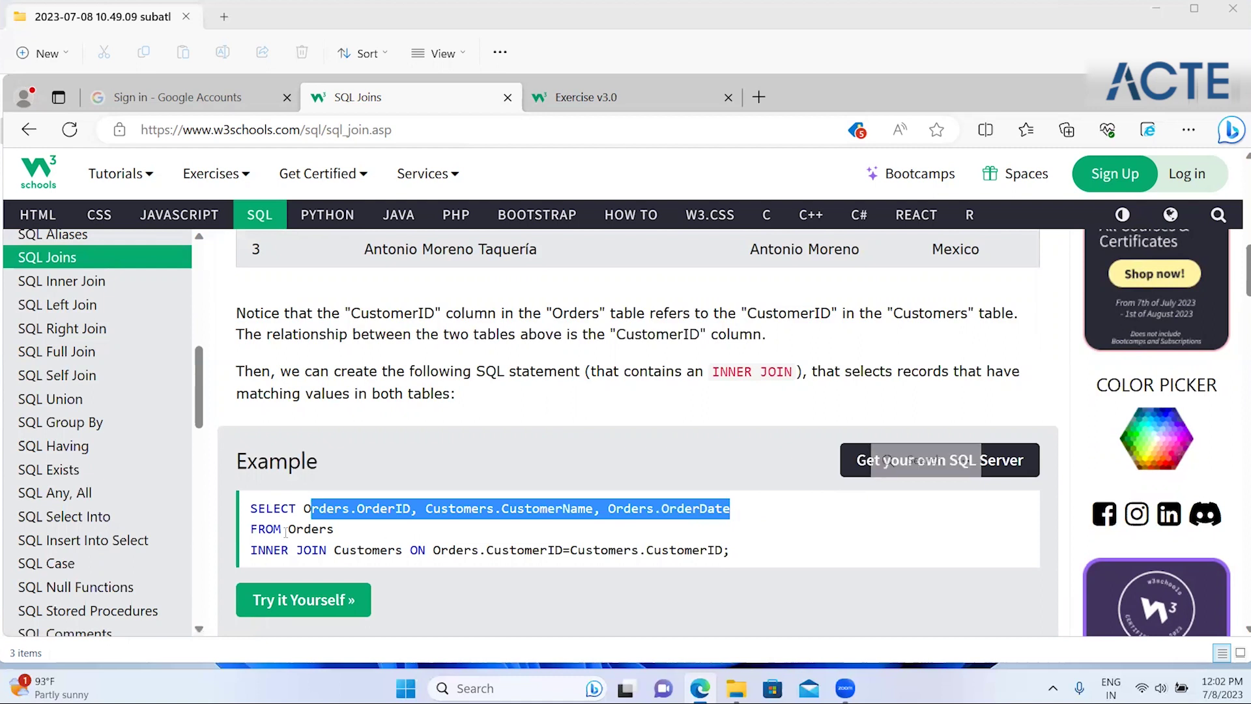
drag(254, 532, 387, 536)
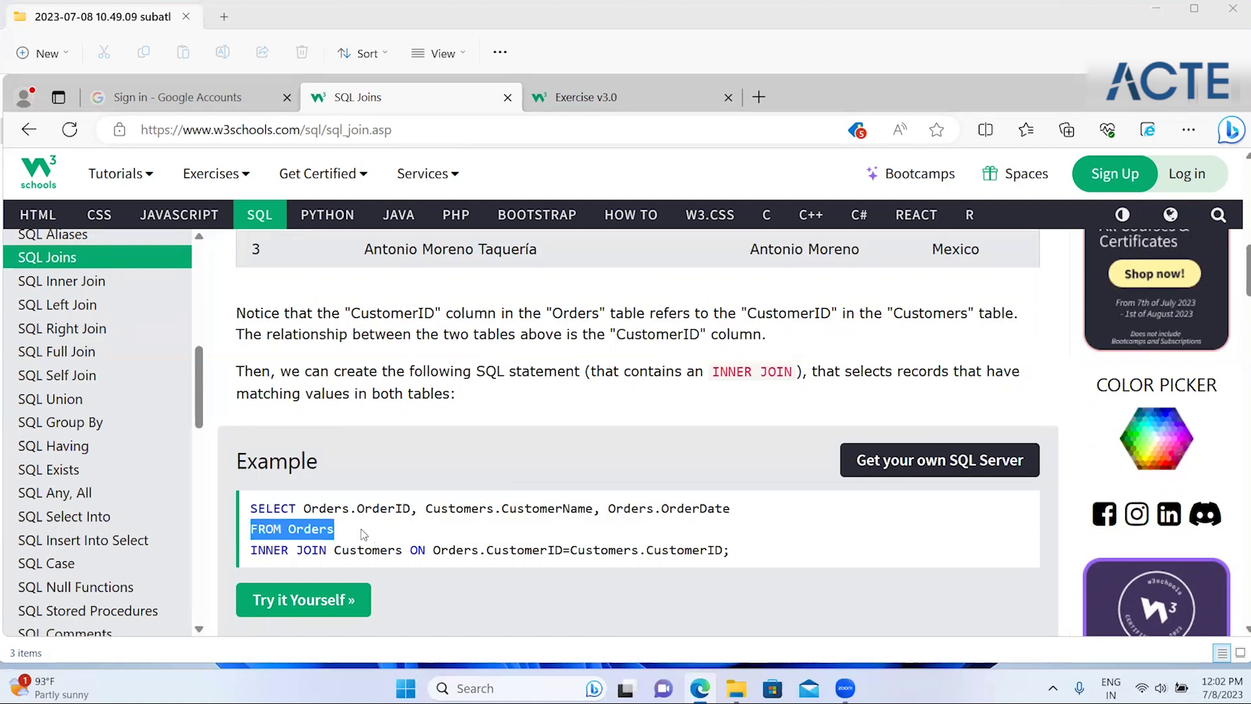
click(363, 533)
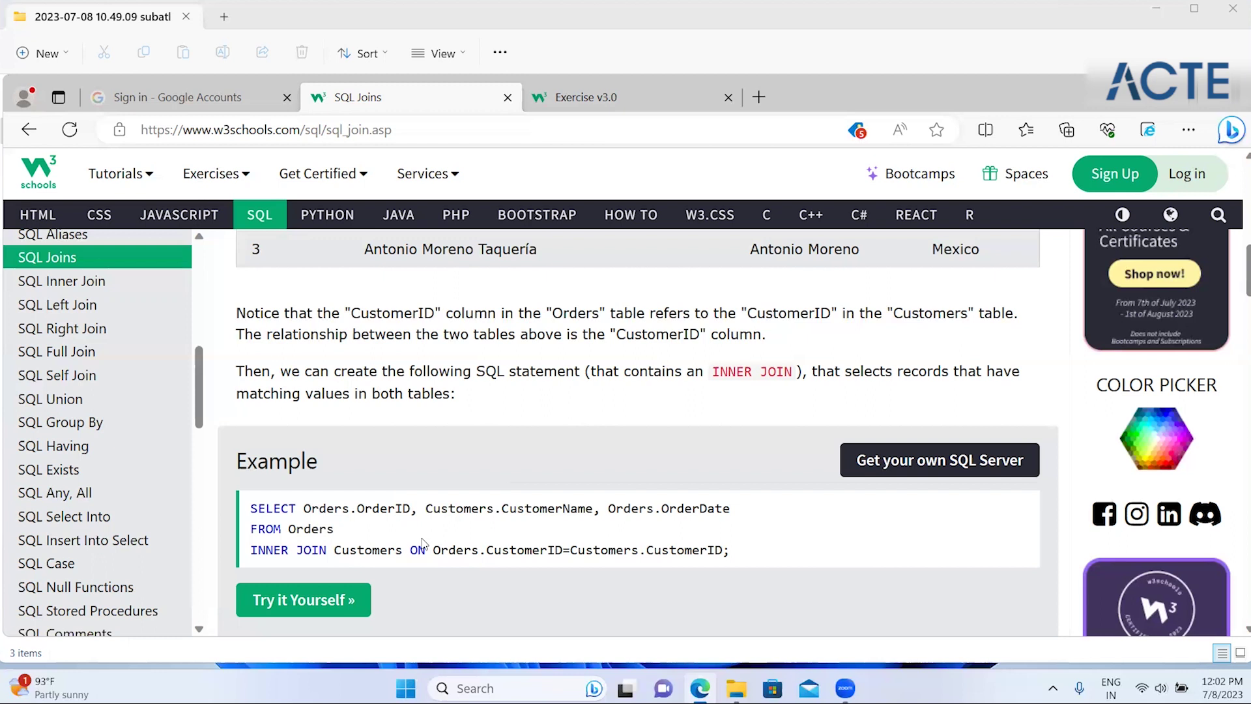
drag(252, 551, 326, 551)
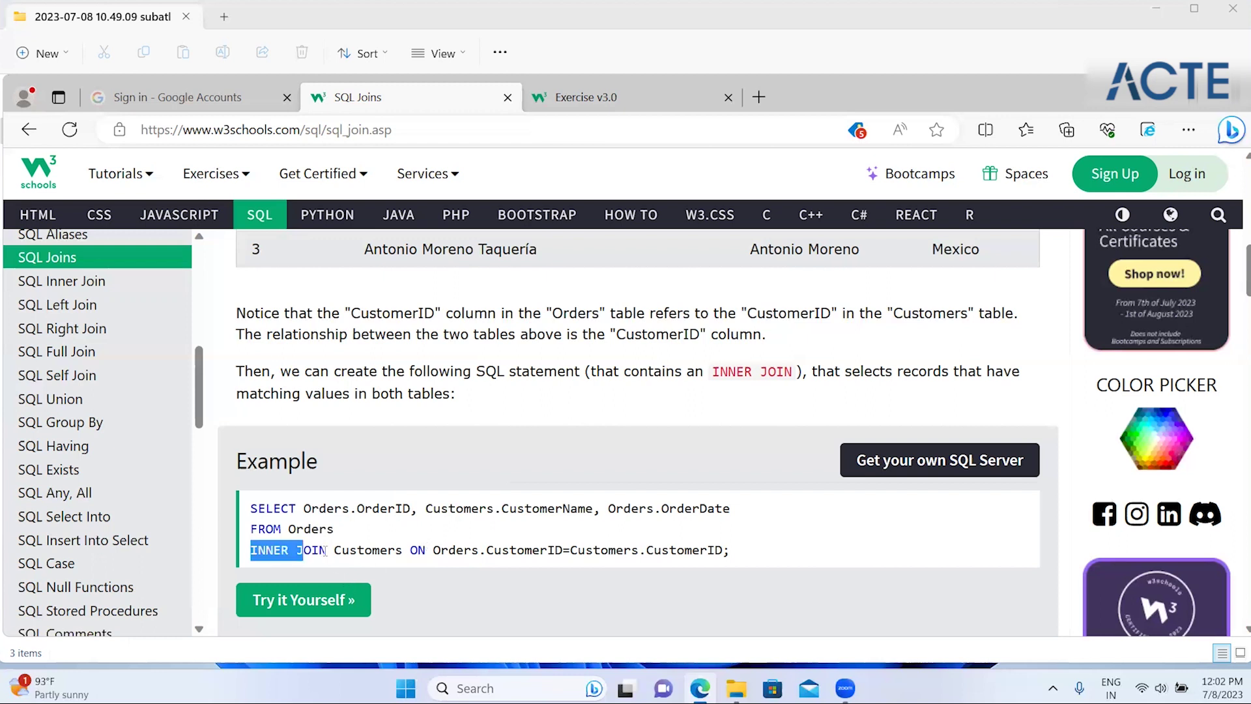
click(403, 558)
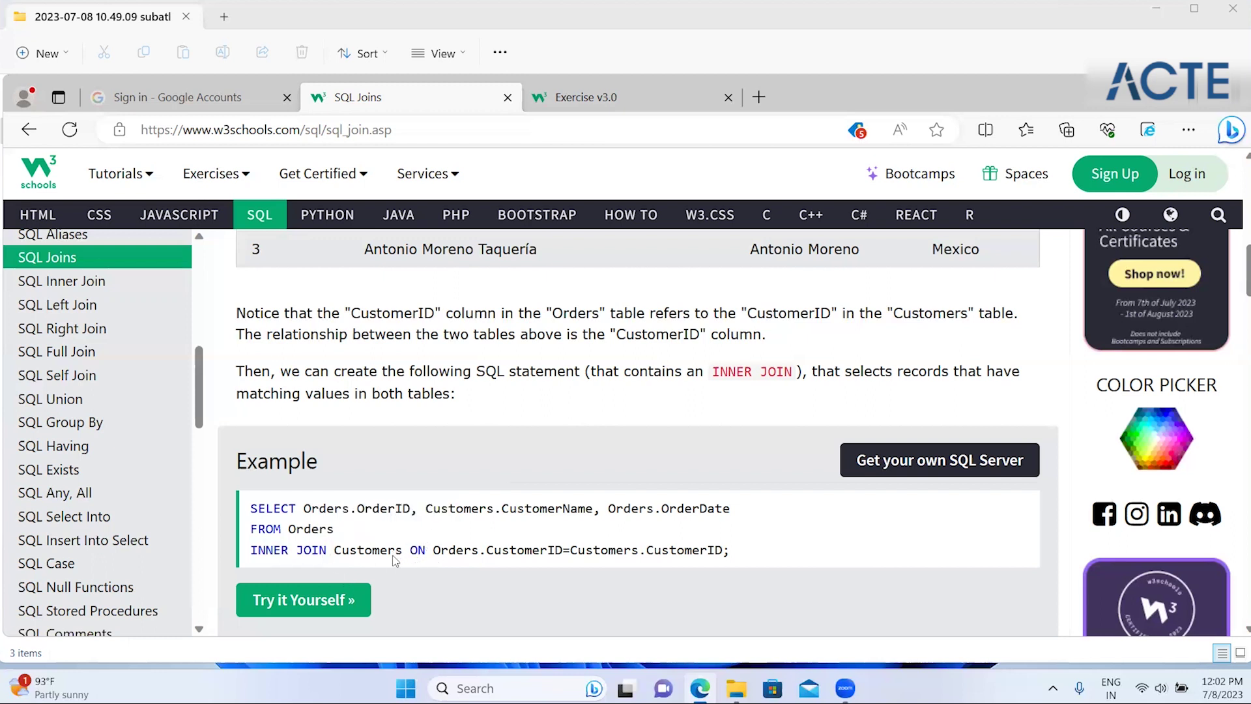
double_click(396, 559)
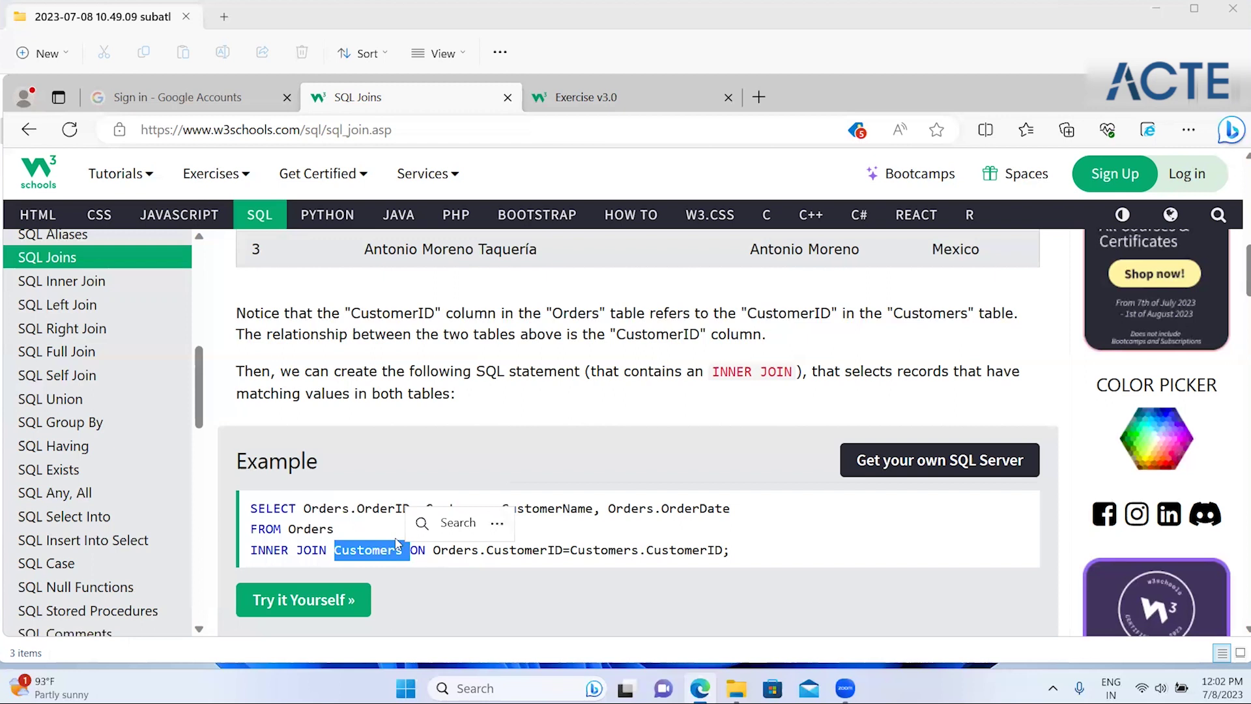
drag(417, 558, 423, 559)
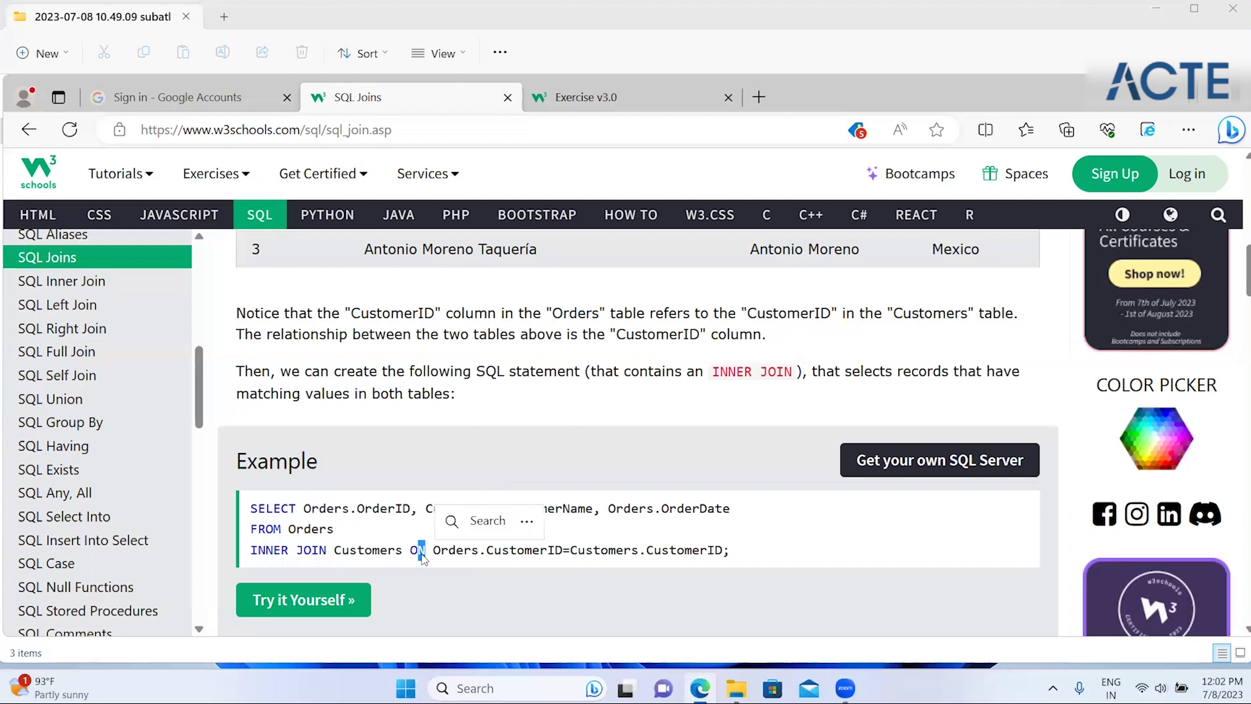
double_click(466, 559)
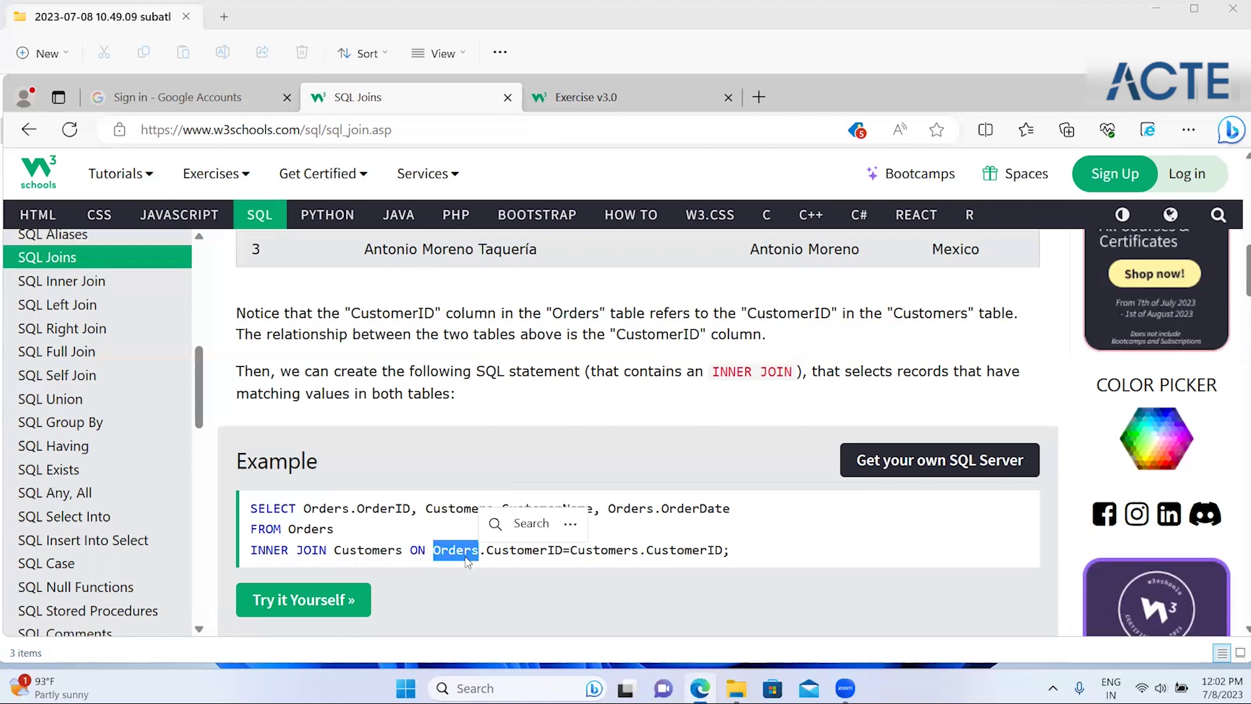
- Scroll back up the SQL Joins page to reread the Orders and Customers tables
scroll(480, 568, down, 3)
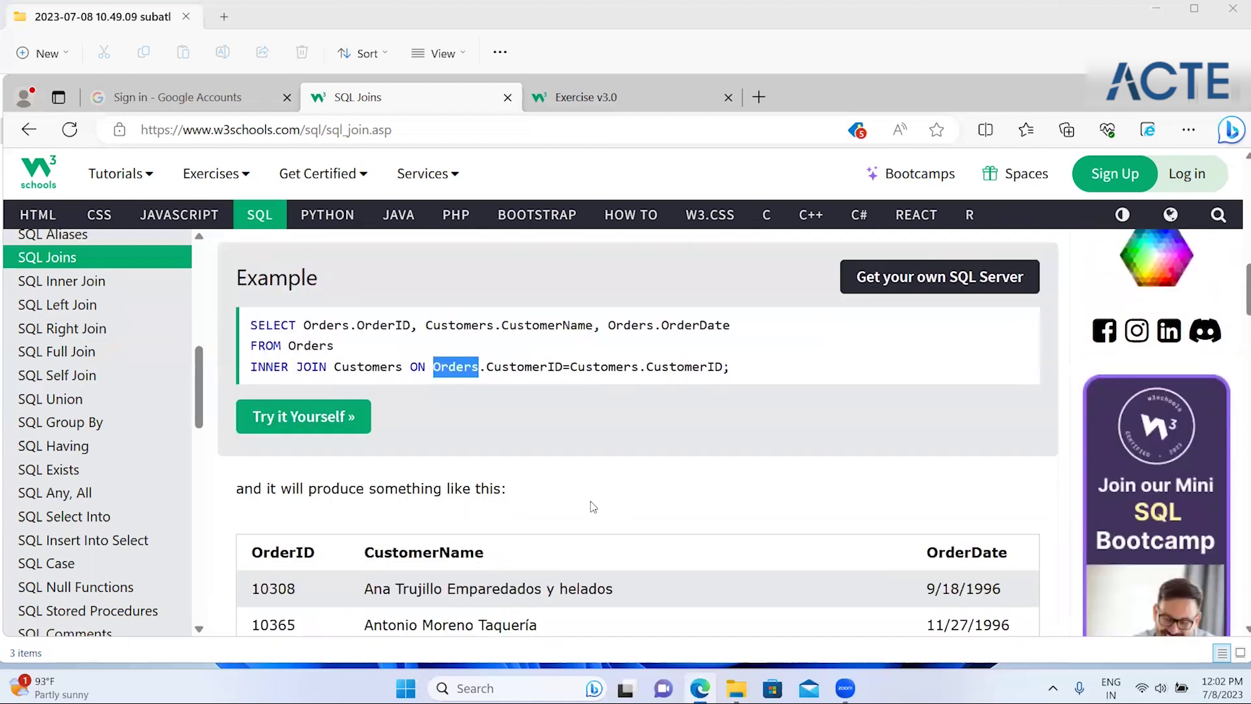
click(592, 506)
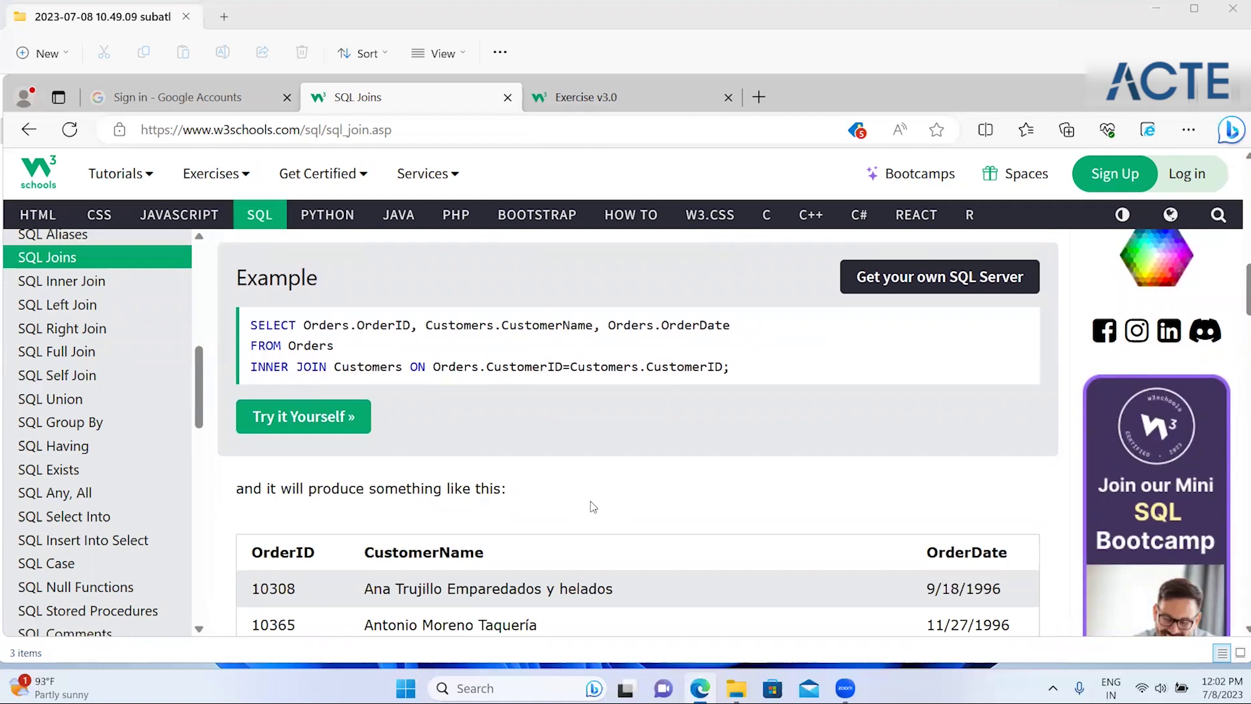
scroll(592, 506, up, 2)
scroll(592, 506, up, 3)
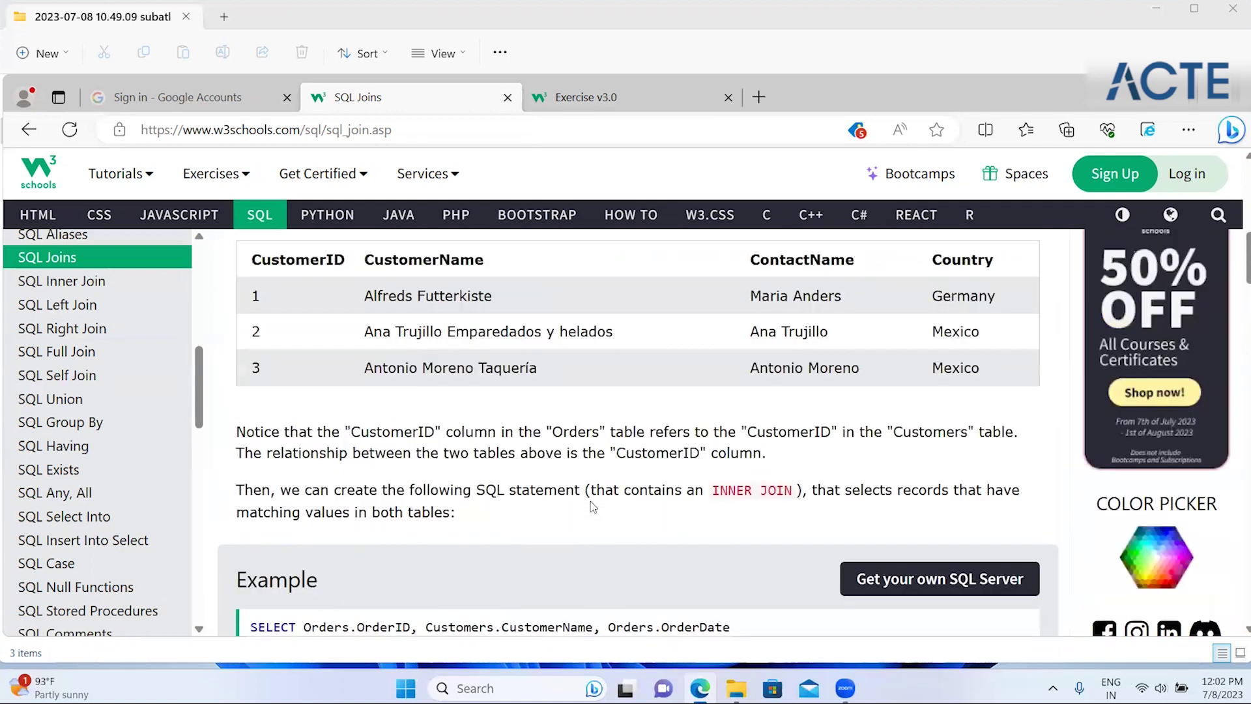
scroll(592, 506, up, 3)
scroll(593, 506, up, 1)
scroll(593, 507, up, 1)
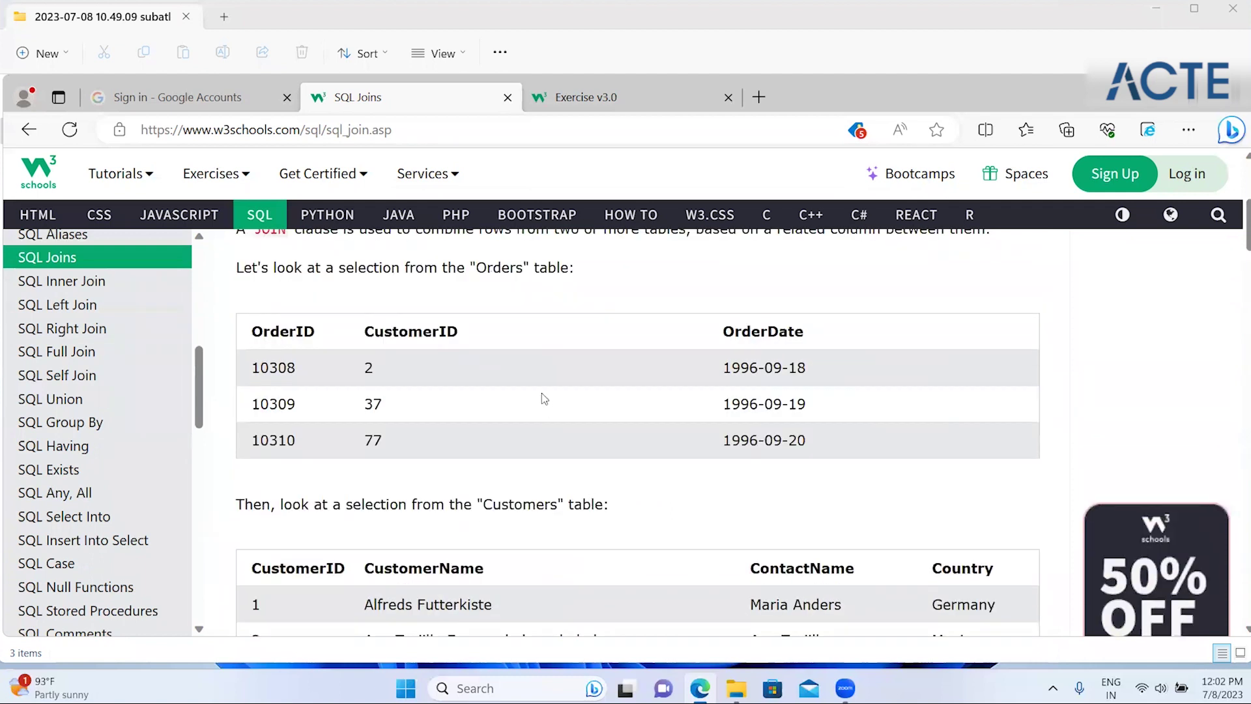
scroll(456, 386, down, 2)
scroll(455, 386, down, 1)
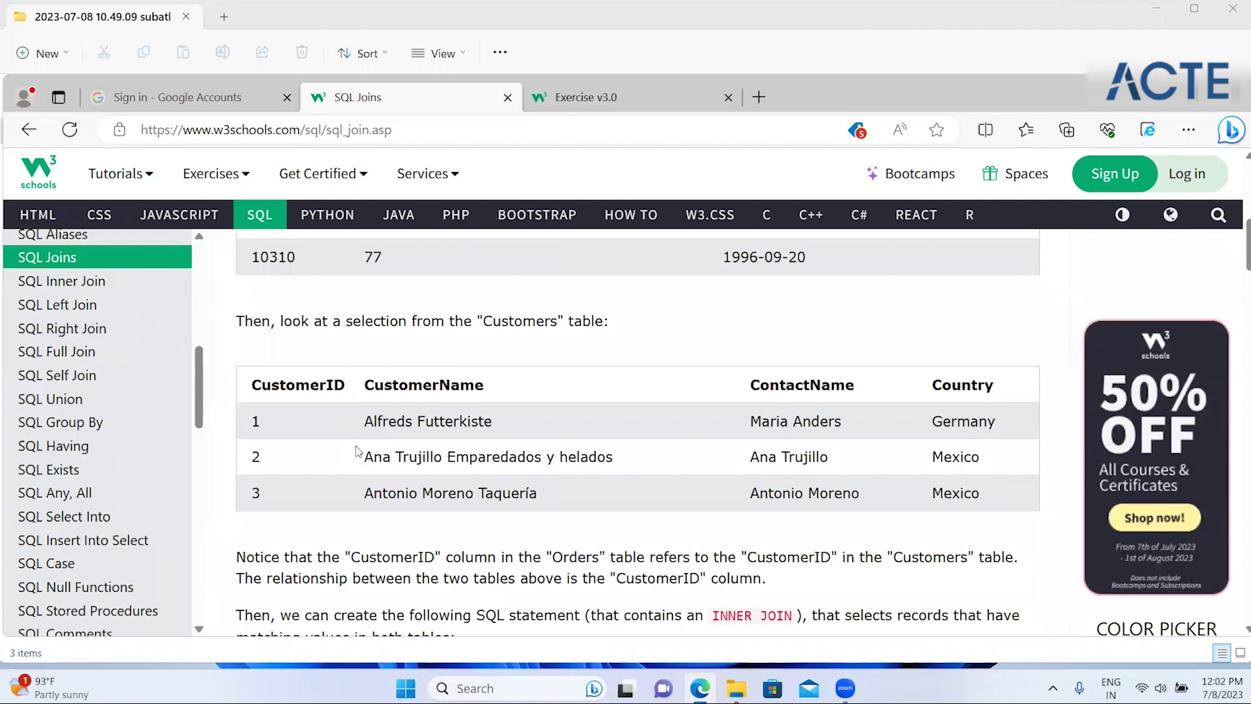
scroll(358, 451, down, 1)
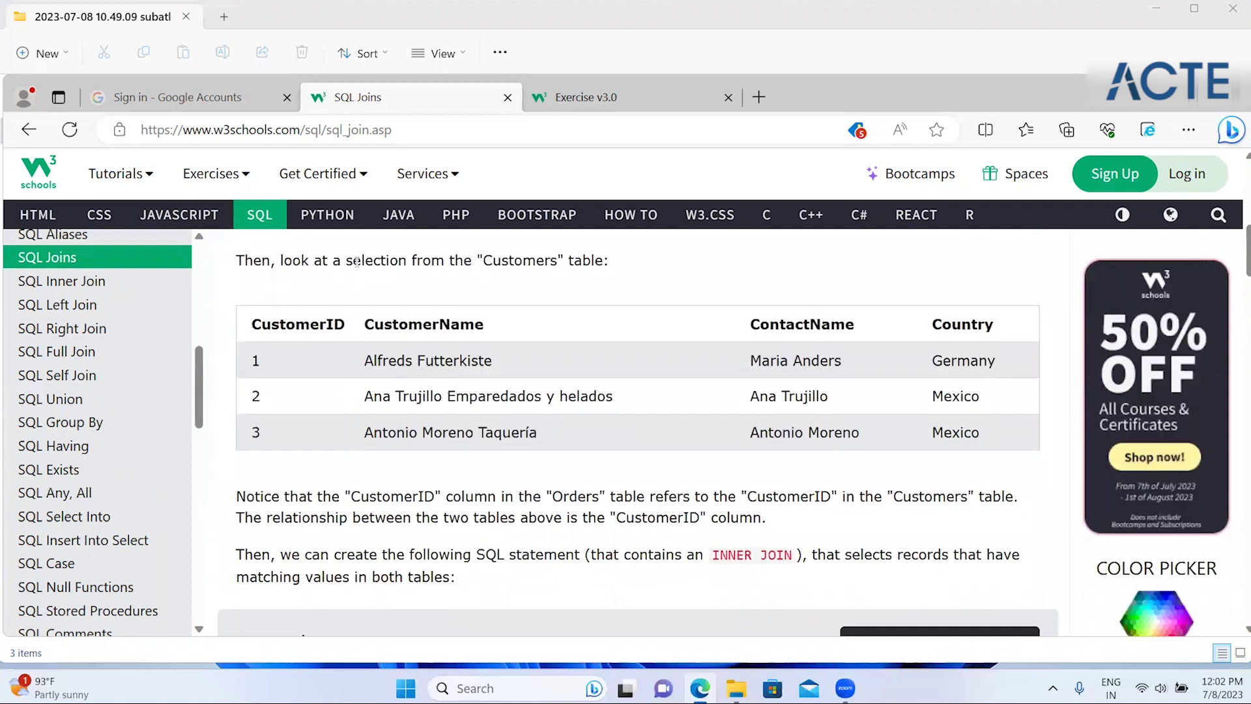
- Scroll past the INNER, LEFT, RIGHT and FULL JOIN Venn diagrams to the LEFT JOIN exercise
drag(333, 259, 516, 270)
click(506, 287)
scroll(506, 287, down, 2)
scroll(506, 288, down, 2)
scroll(506, 288, down, 2)
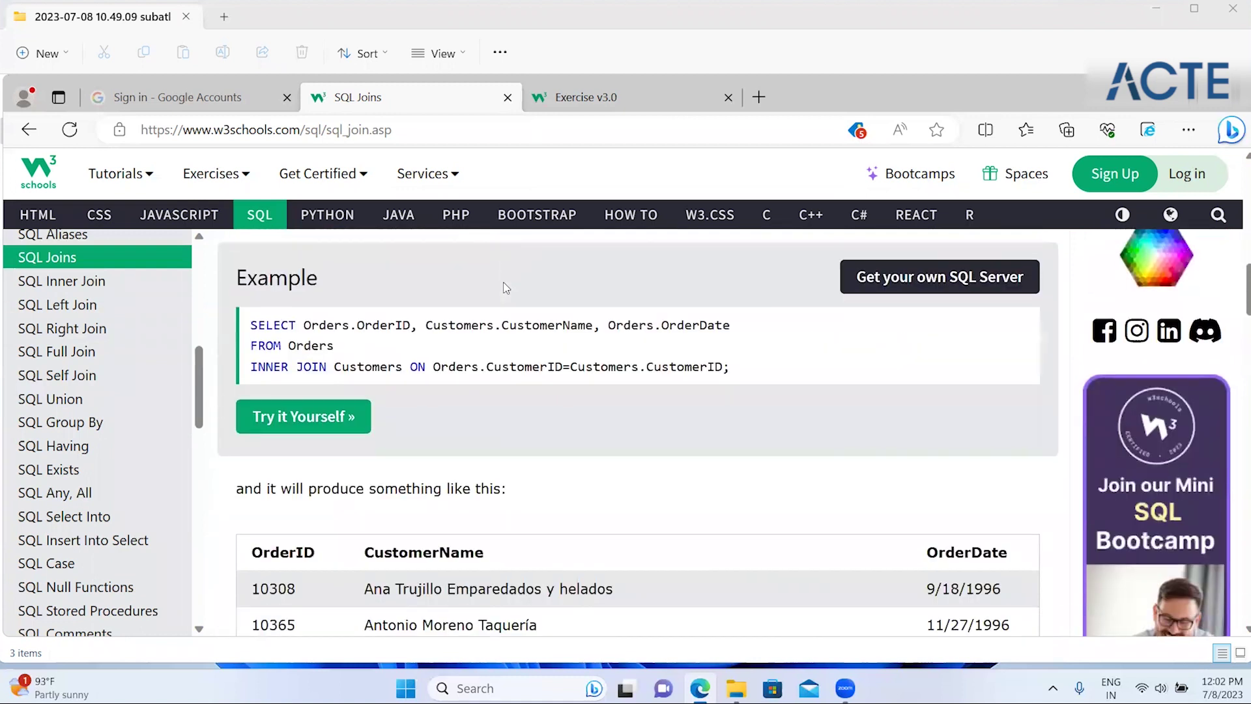
scroll(506, 287, down, 3)
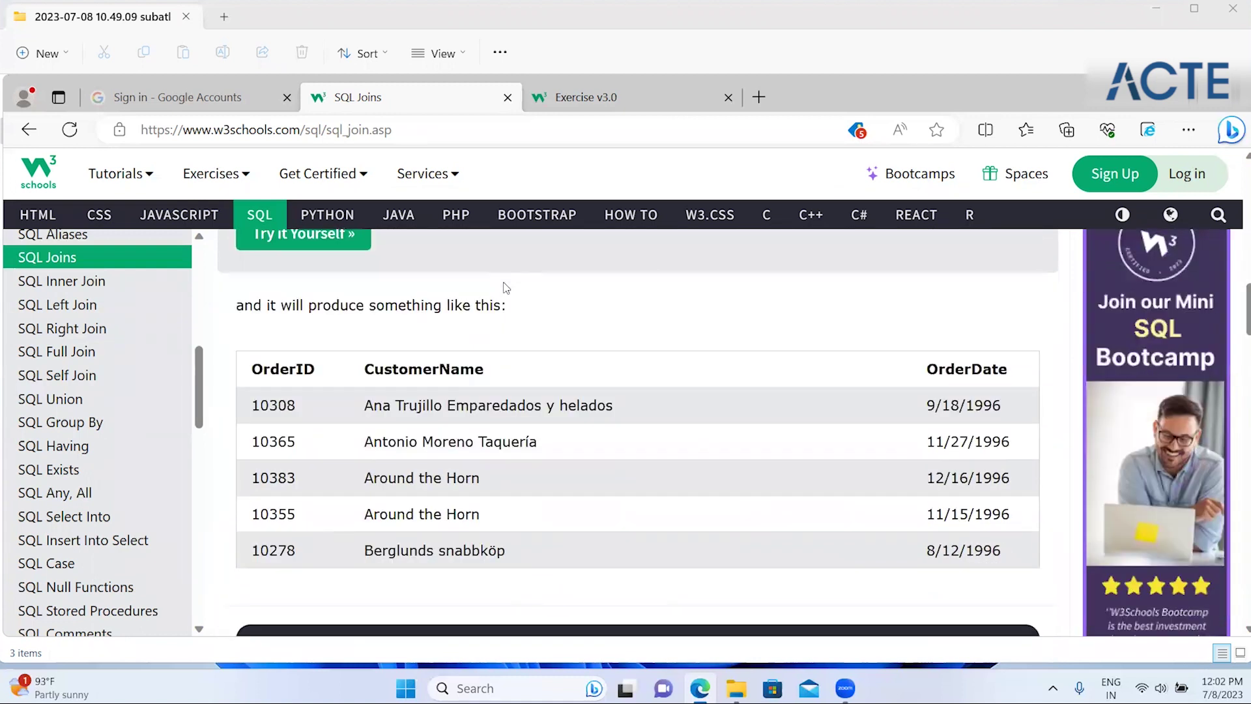
scroll(506, 288, up, 1)
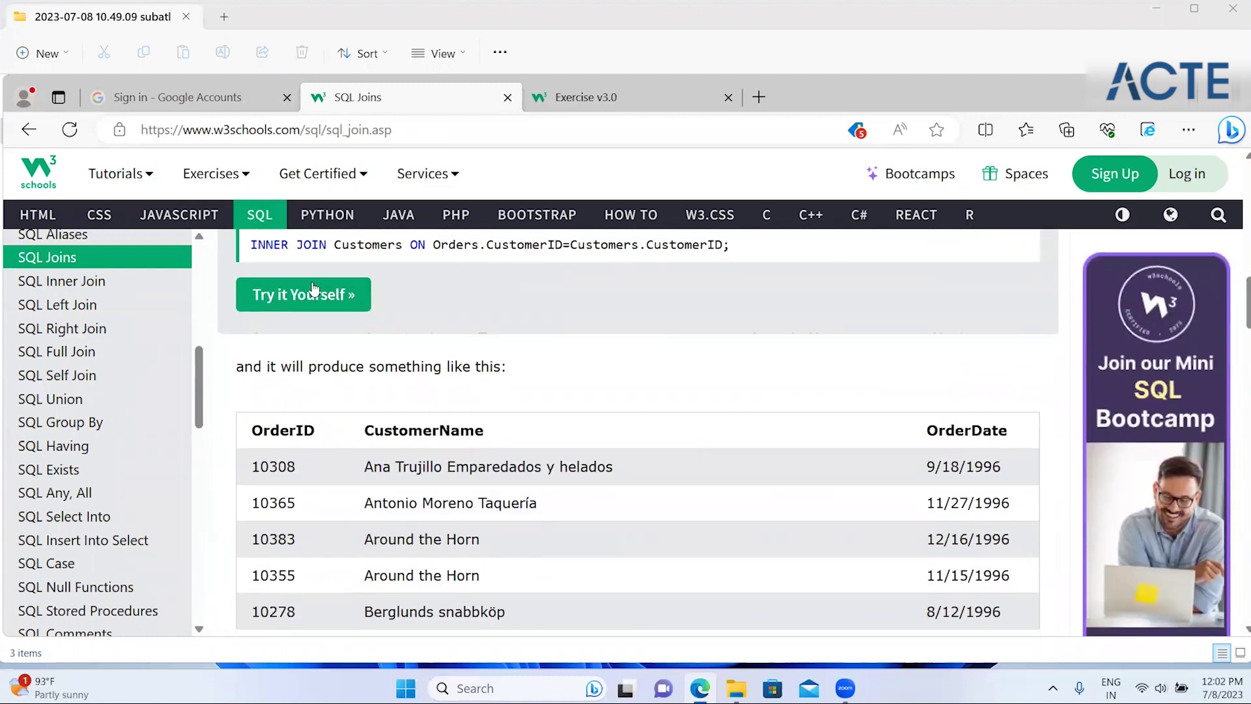
scroll(364, 406, down, 1)
scroll(365, 406, down, 2)
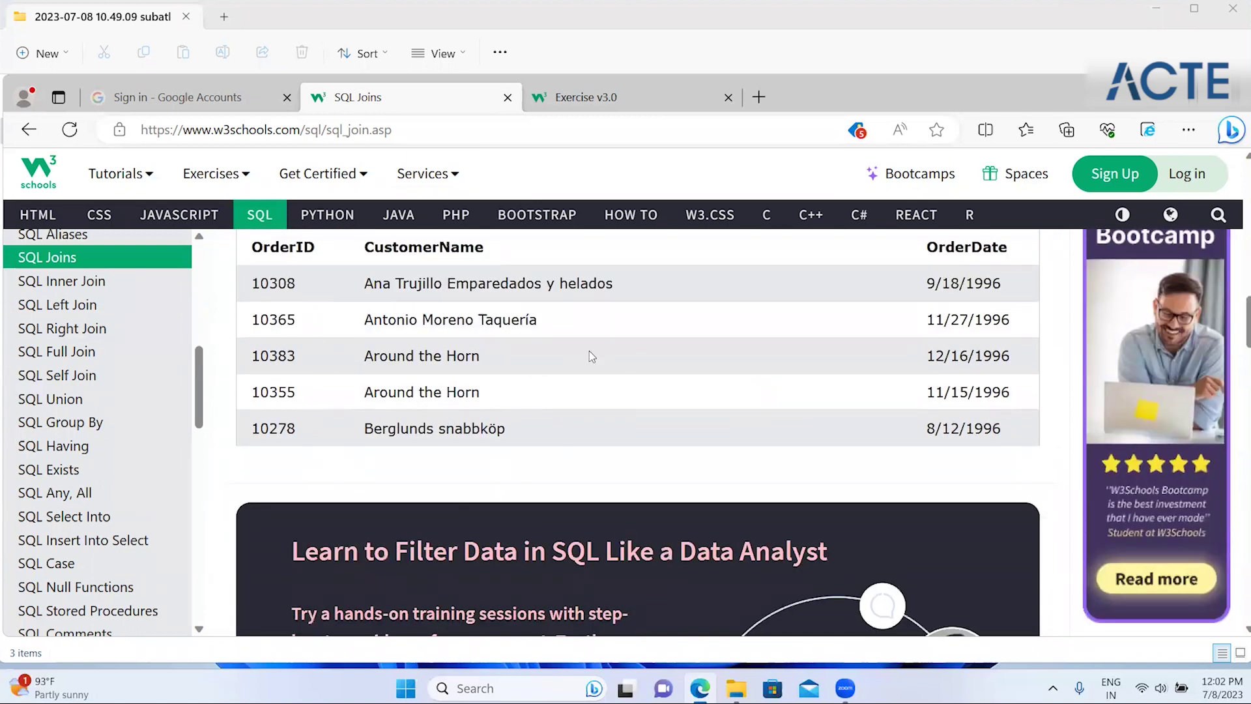
scroll(589, 350, up, 1)
scroll(589, 350, up, 1)
scroll(589, 350, down, 2)
scroll(589, 350, down, 1)
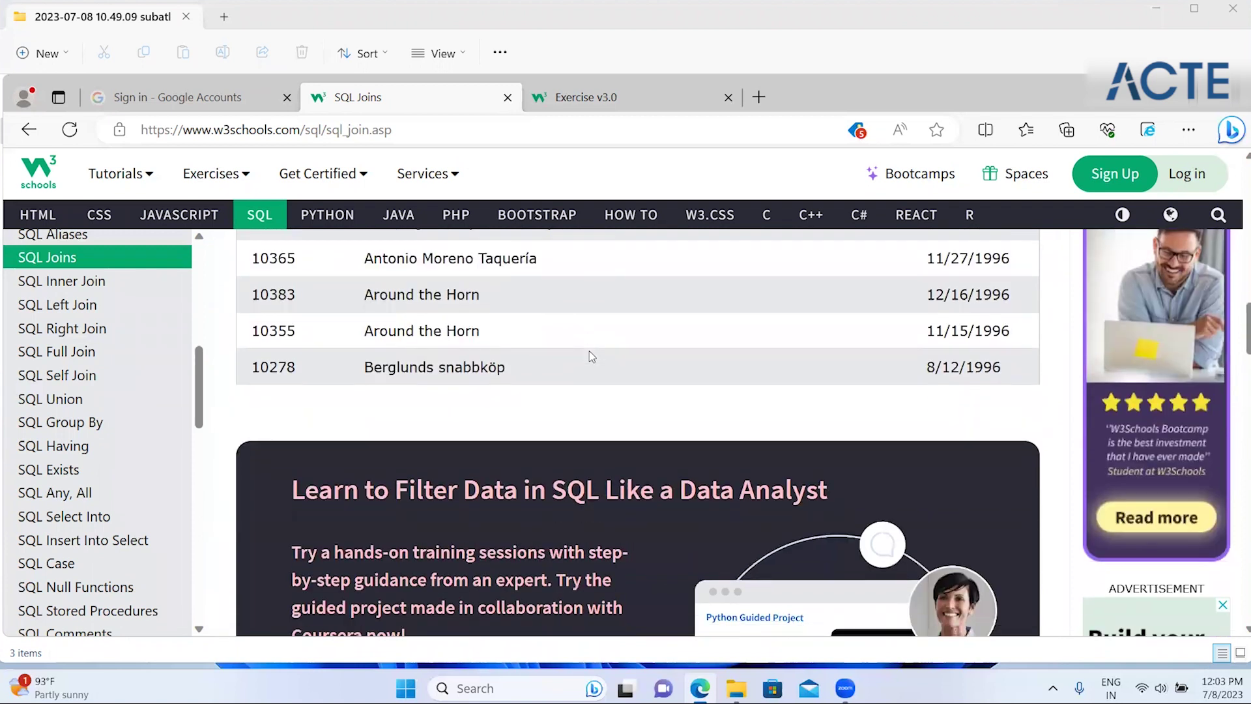
scroll(589, 350, down, 3)
scroll(589, 350, down, 2)
scroll(589, 351, down, 3)
scroll(589, 350, down, 1)
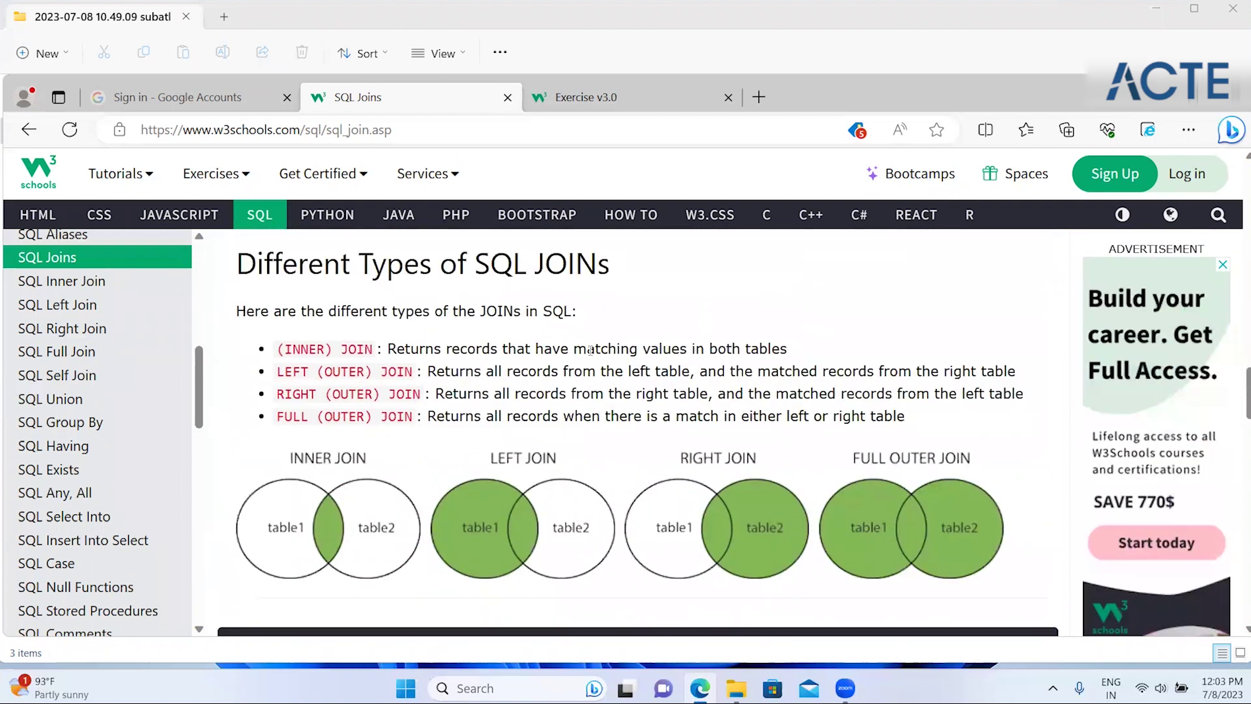
scroll(589, 351, down, 1)
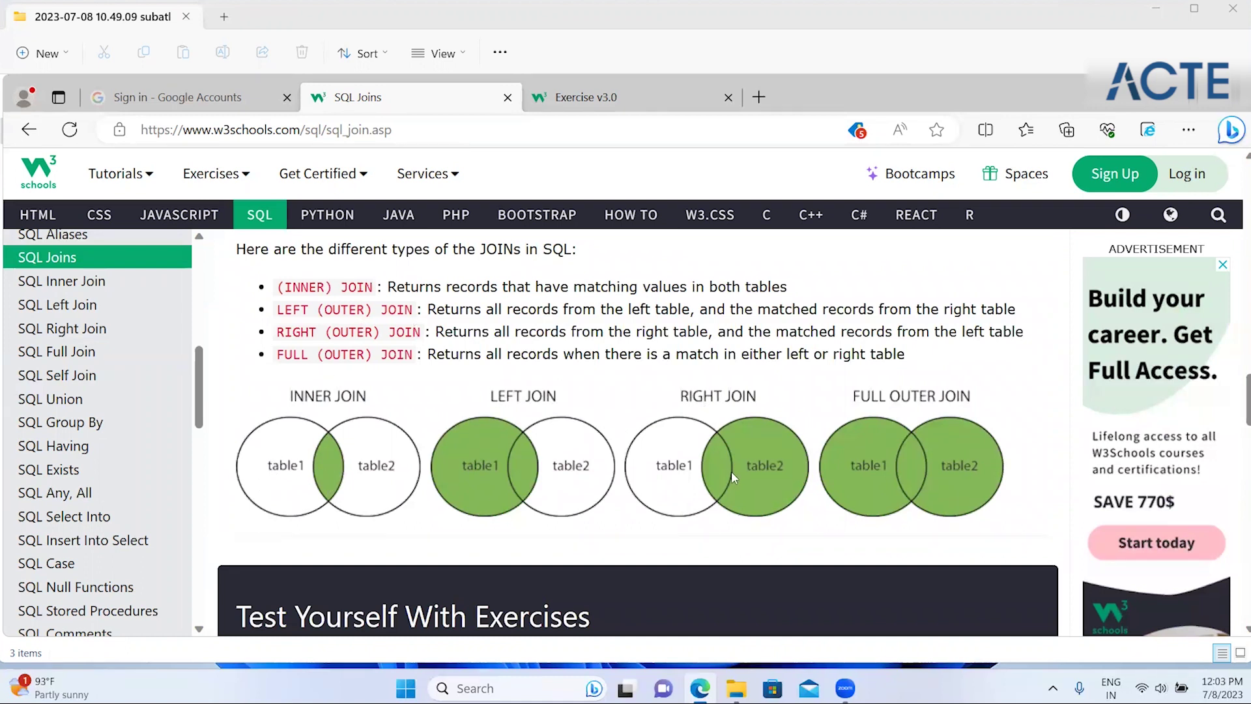
scroll(924, 474, down, 5)
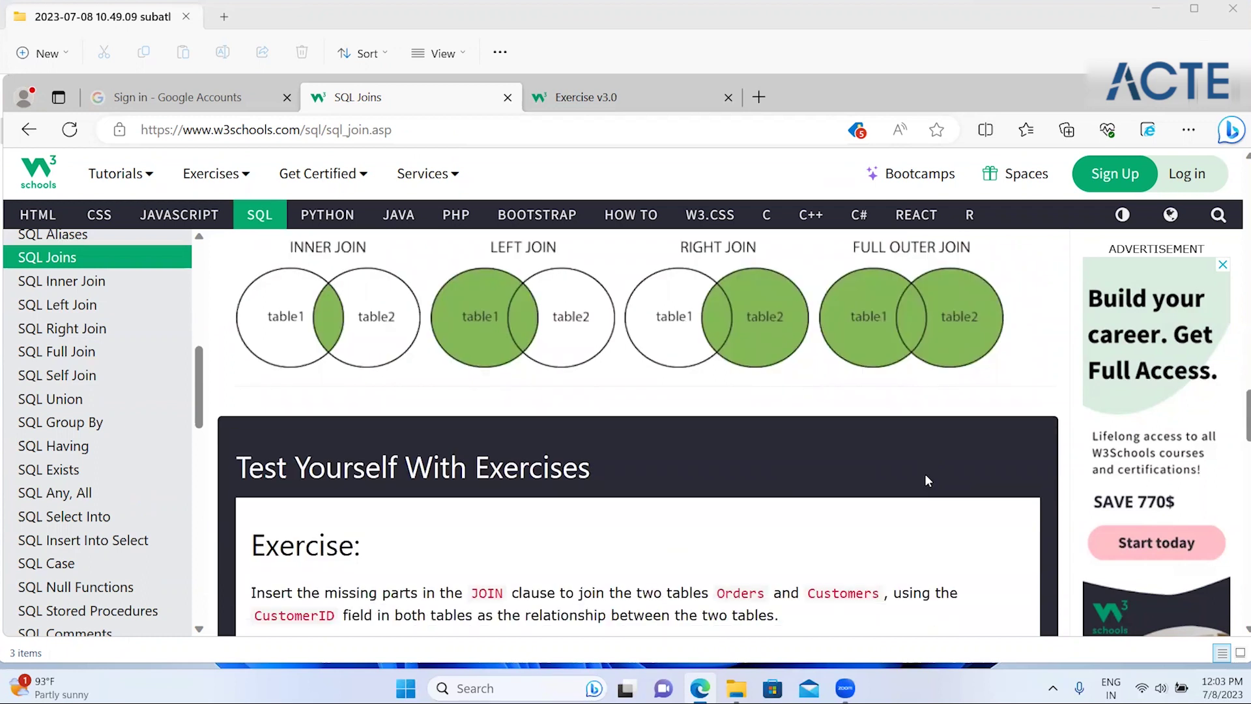
scroll(928, 480, down, 2)
scroll(928, 480, up, 1)
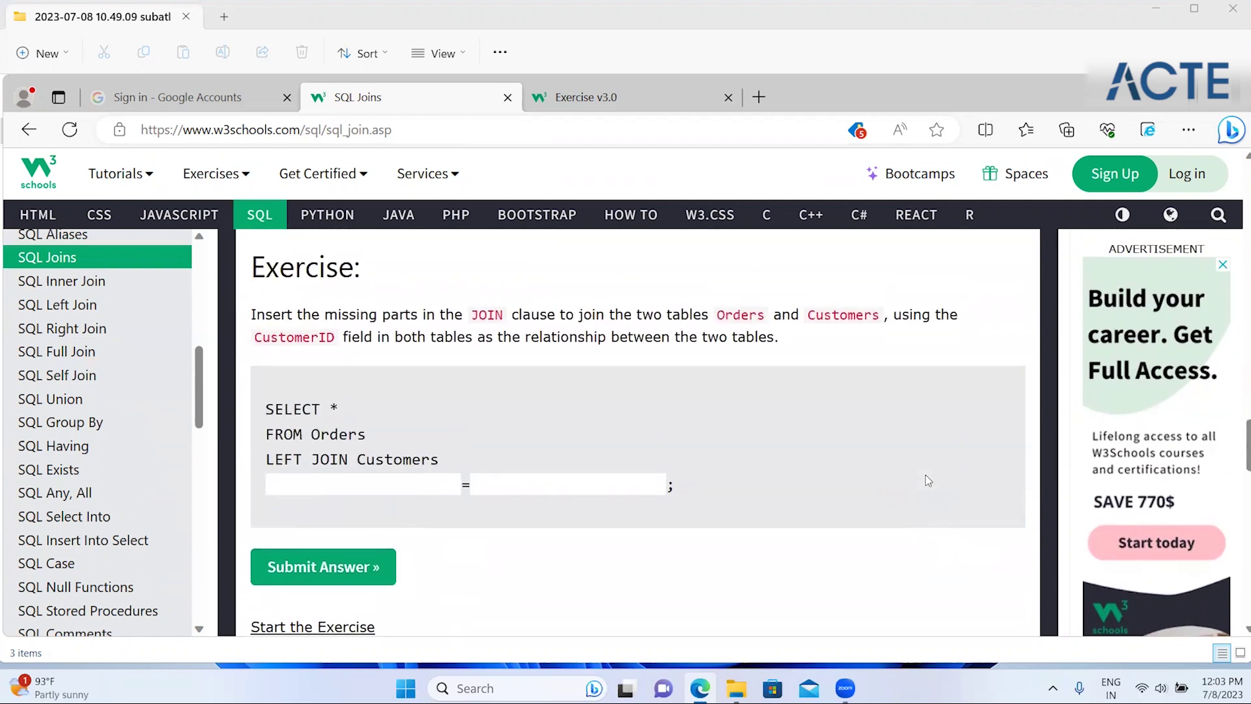
scroll(927, 481, down, 2)
scroll(925, 475, down, 2)
scroll(925, 476, down, 1)
scroll(925, 475, up, 4)
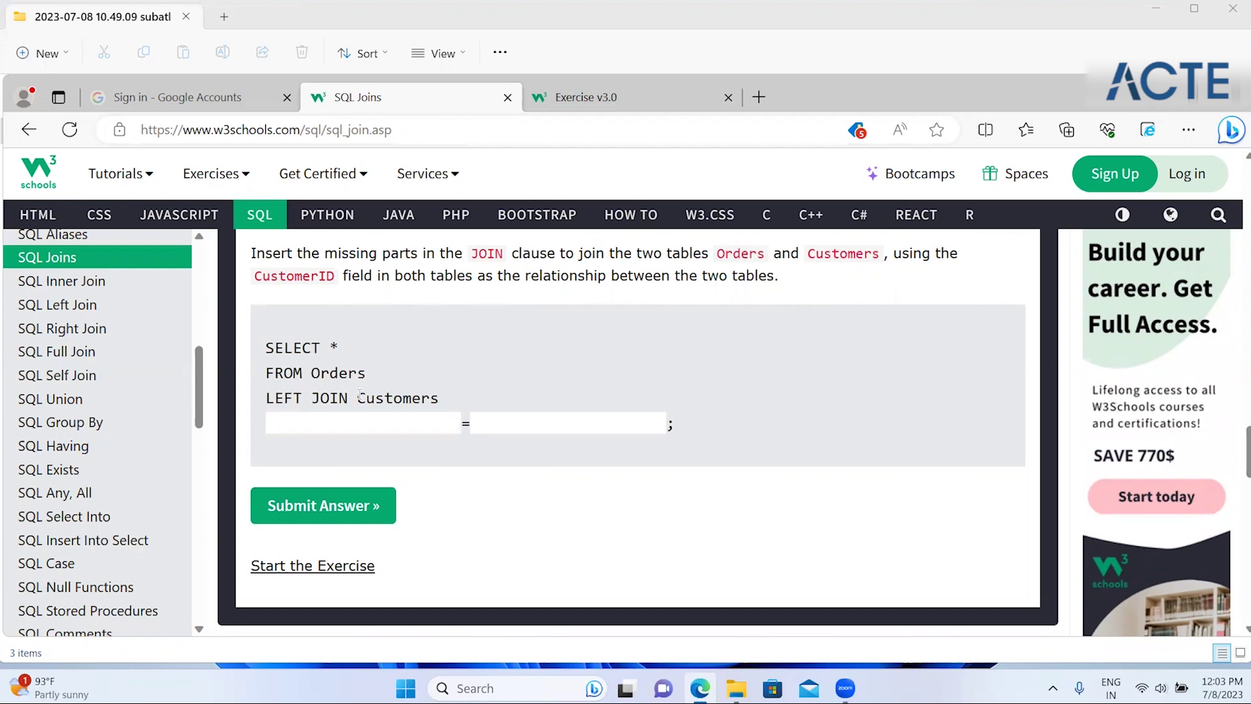
click(338, 415)
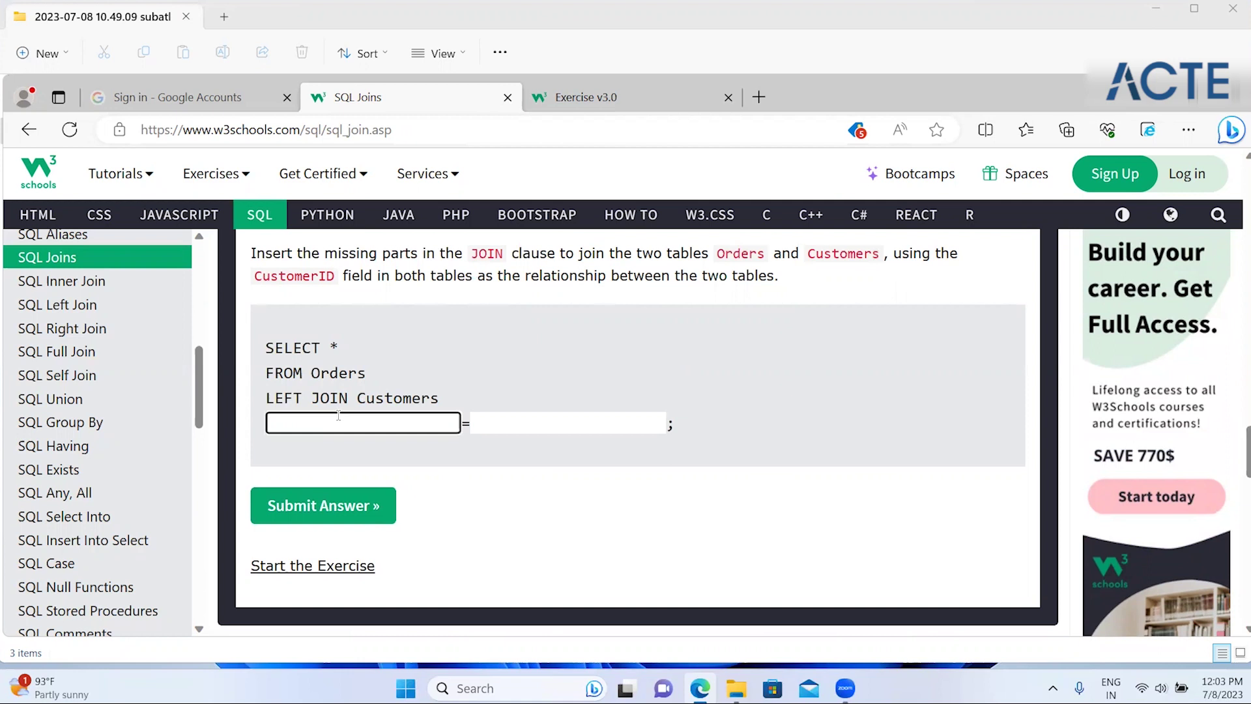
drag(260, 352, 464, 357)
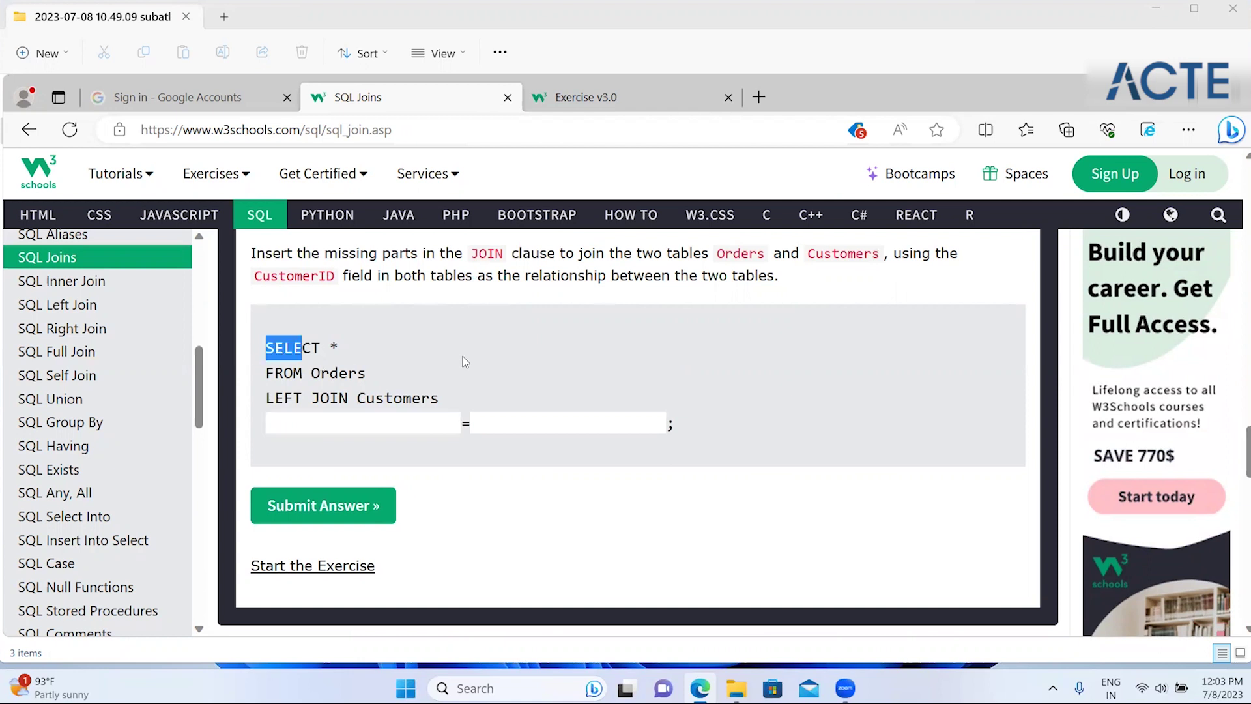
double_click(329, 374)
click(424, 383)
click(372, 417)
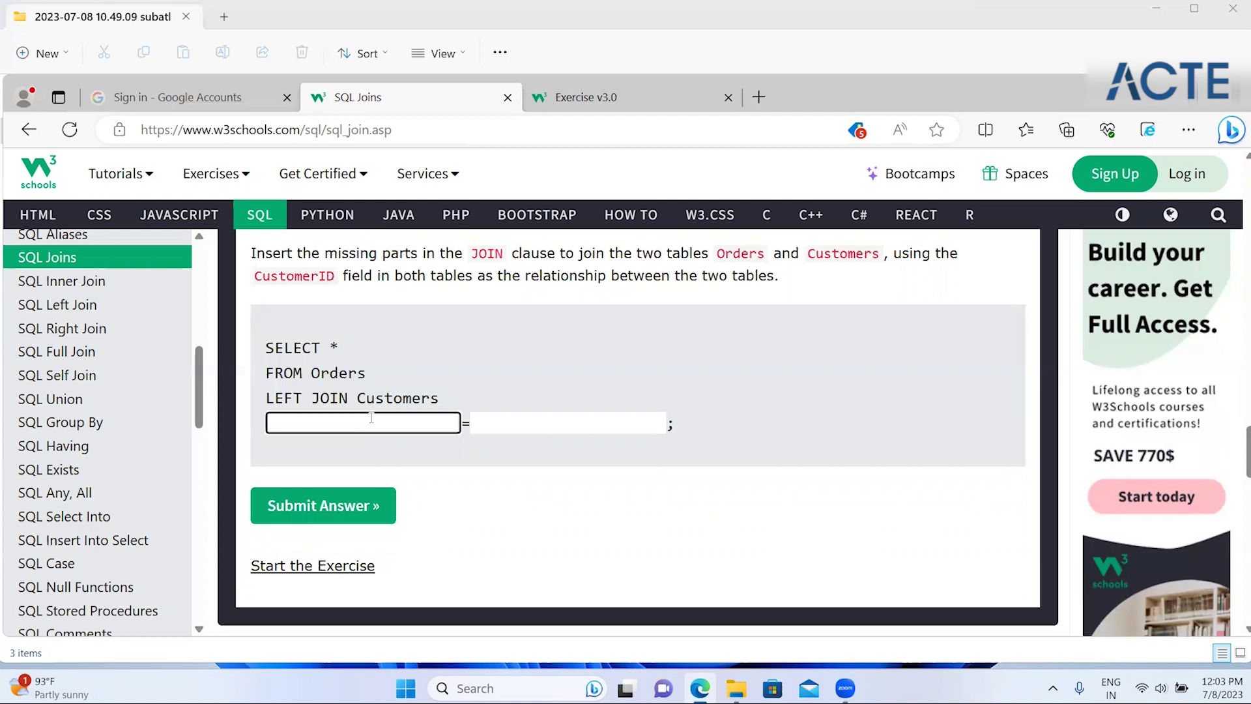
click(481, 275)
scroll(481, 275, up, 2)
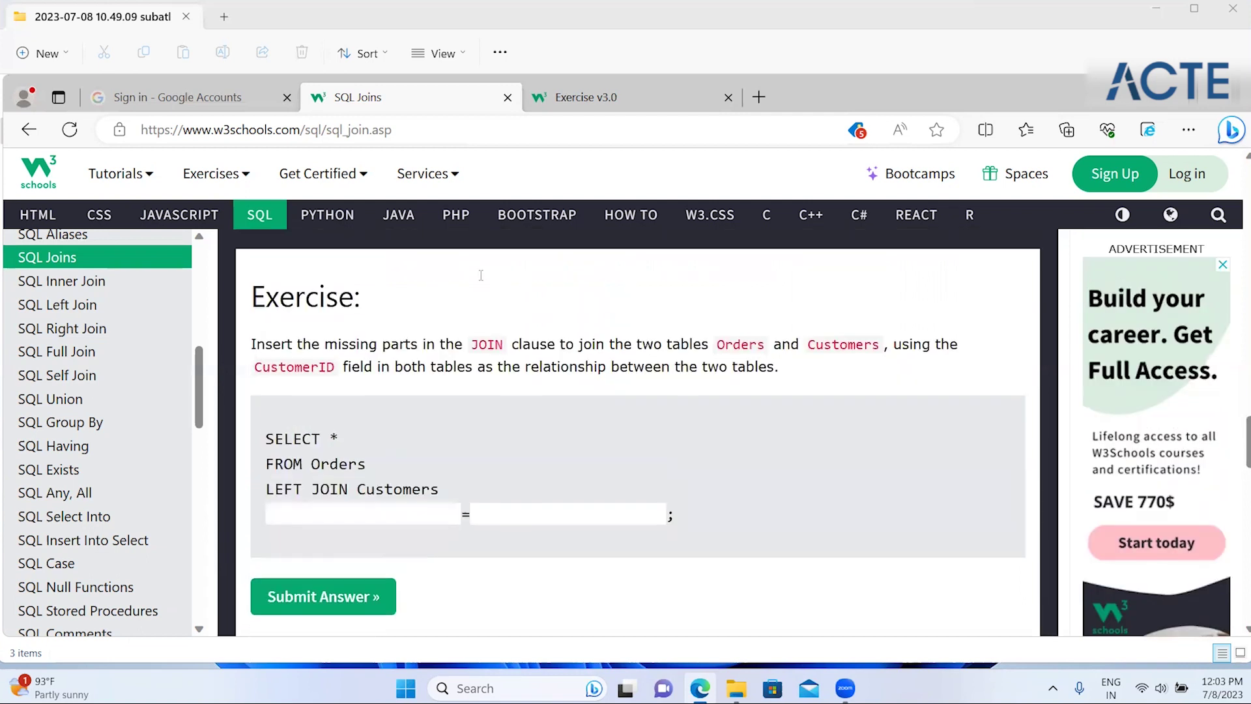
scroll(480, 275, up, 5)
scroll(480, 275, up, 2)
scroll(480, 275, up, 2)
scroll(480, 276, up, 3)
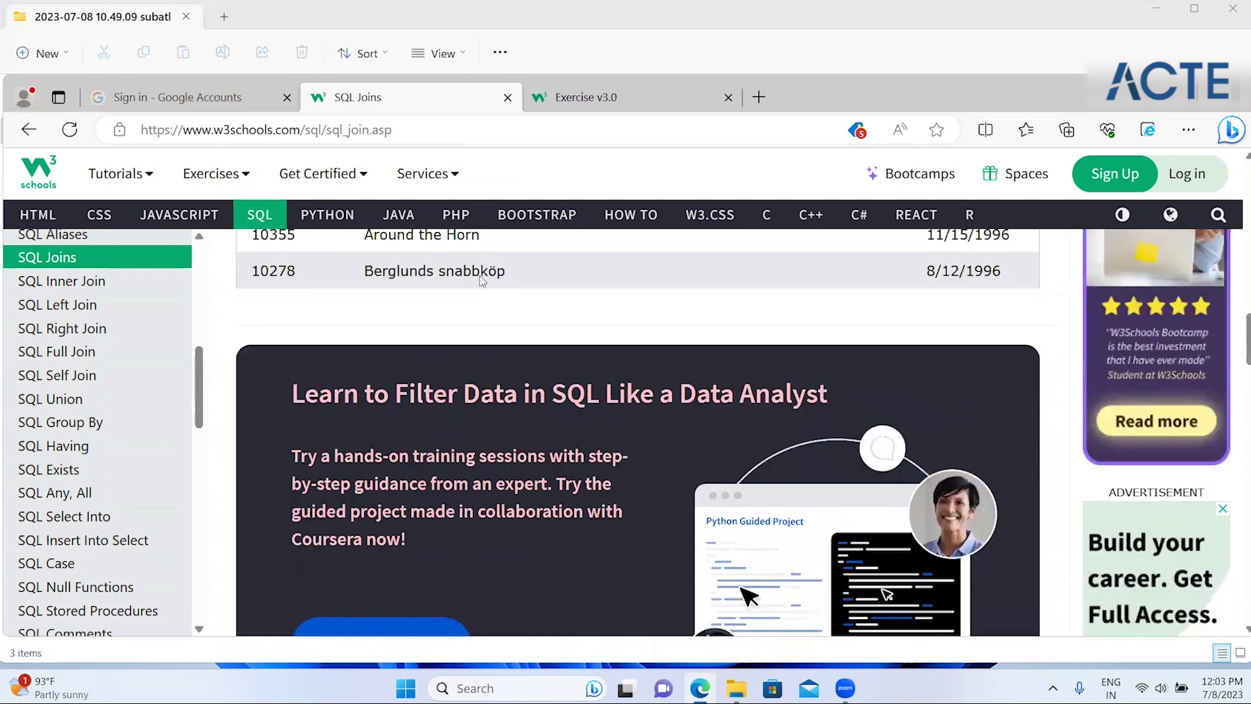
scroll(479, 275, up, 5)
scroll(479, 276, up, 2)
scroll(480, 275, up, 1)
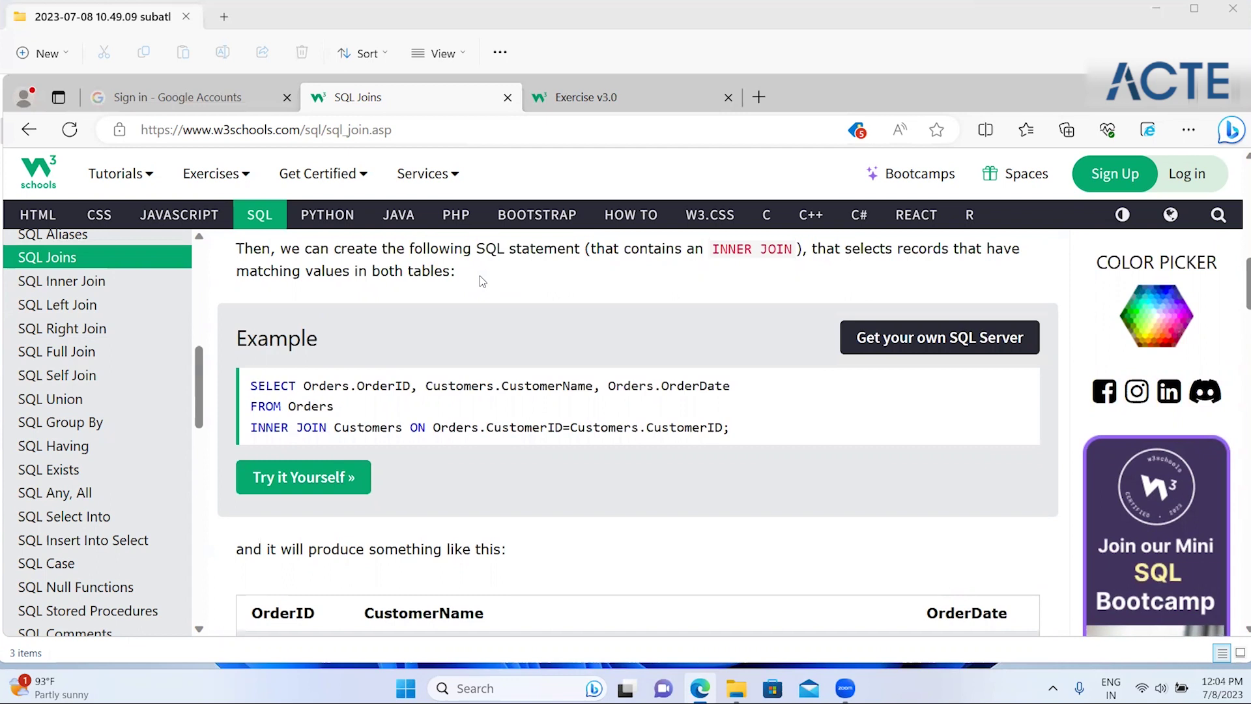
scroll(482, 280, down, 1)
scroll(479, 275, down, 4)
scroll(479, 275, down, 3)
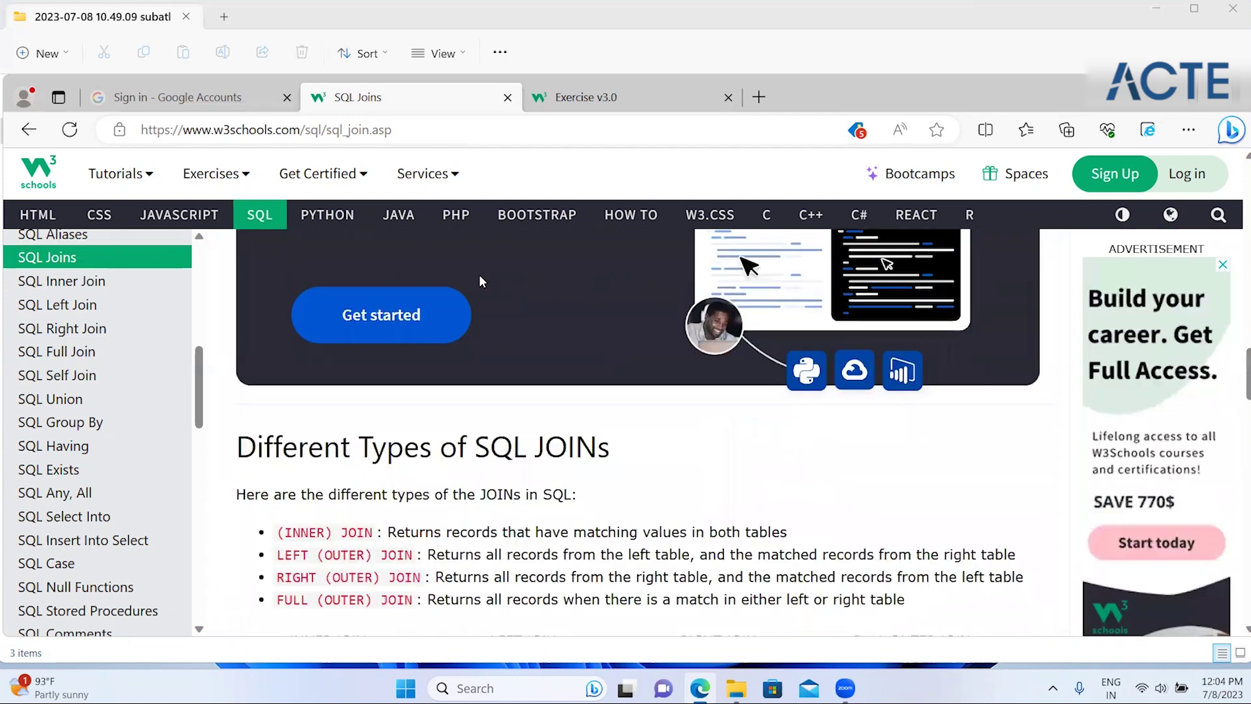
scroll(478, 275, down, 4)
scroll(479, 275, down, 3)
scroll(479, 275, down, 7)
scroll(464, 328, up, 1)
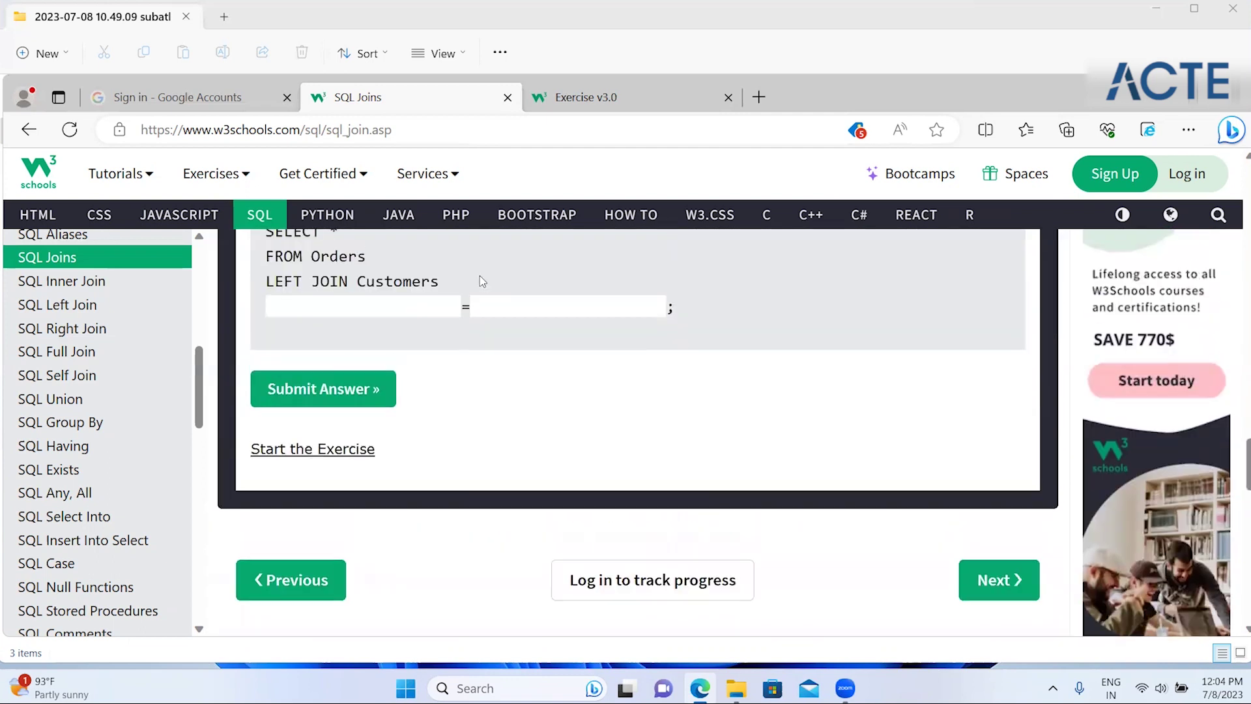
scroll(464, 328, up, 2)
click(413, 428)
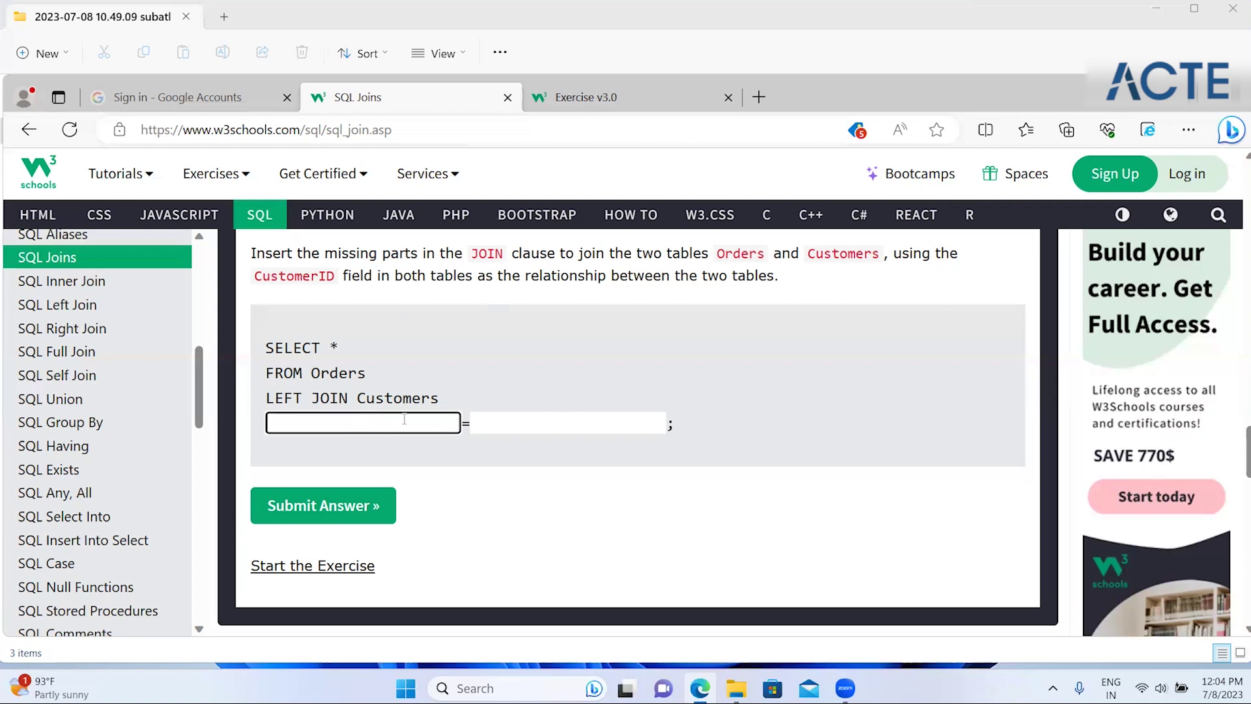
- Fill the blanks with 'on orders.customerid' and 'customers.customerid', then submit the LEFT JOIN answer
text(on )
text(orders.customerid)
click(520, 428)
text(customer)
key(BackSpace)
key(BackSpace)
key(BackSpace)
key(BackSpace)
text(me)
key(BackSpace)
key(BackSpace)
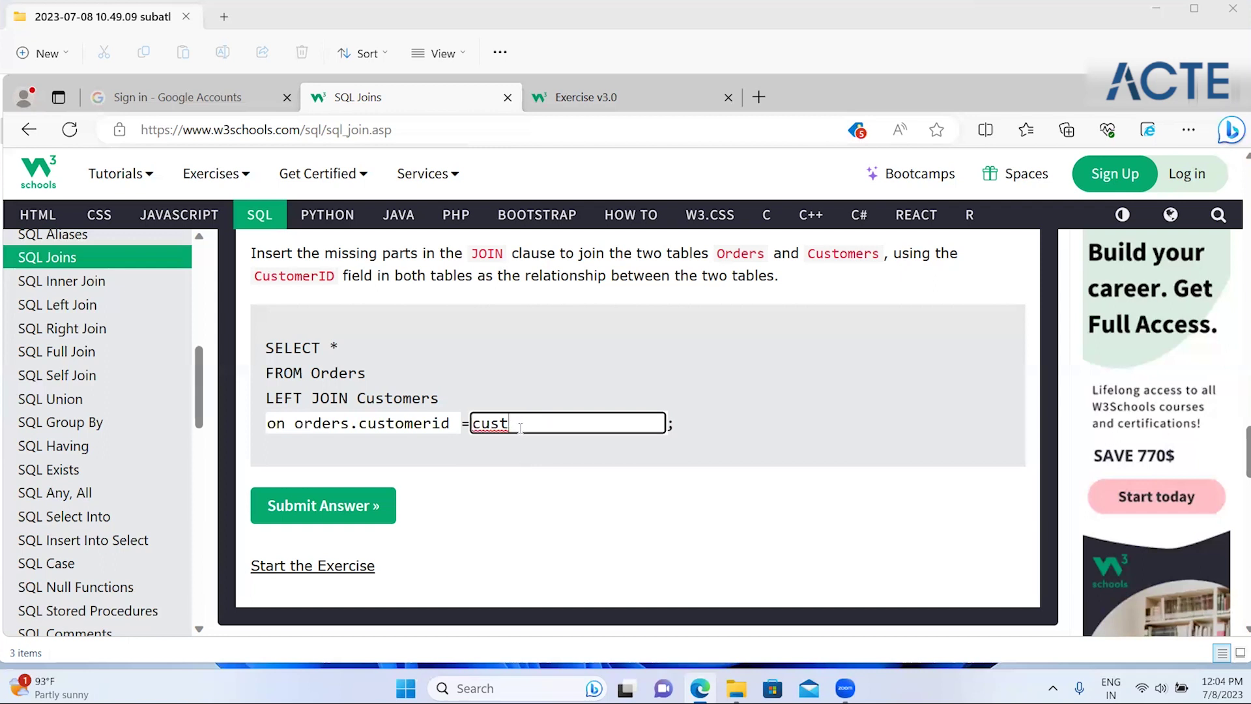
text(omers.)
text(customerid)
click(349, 510)
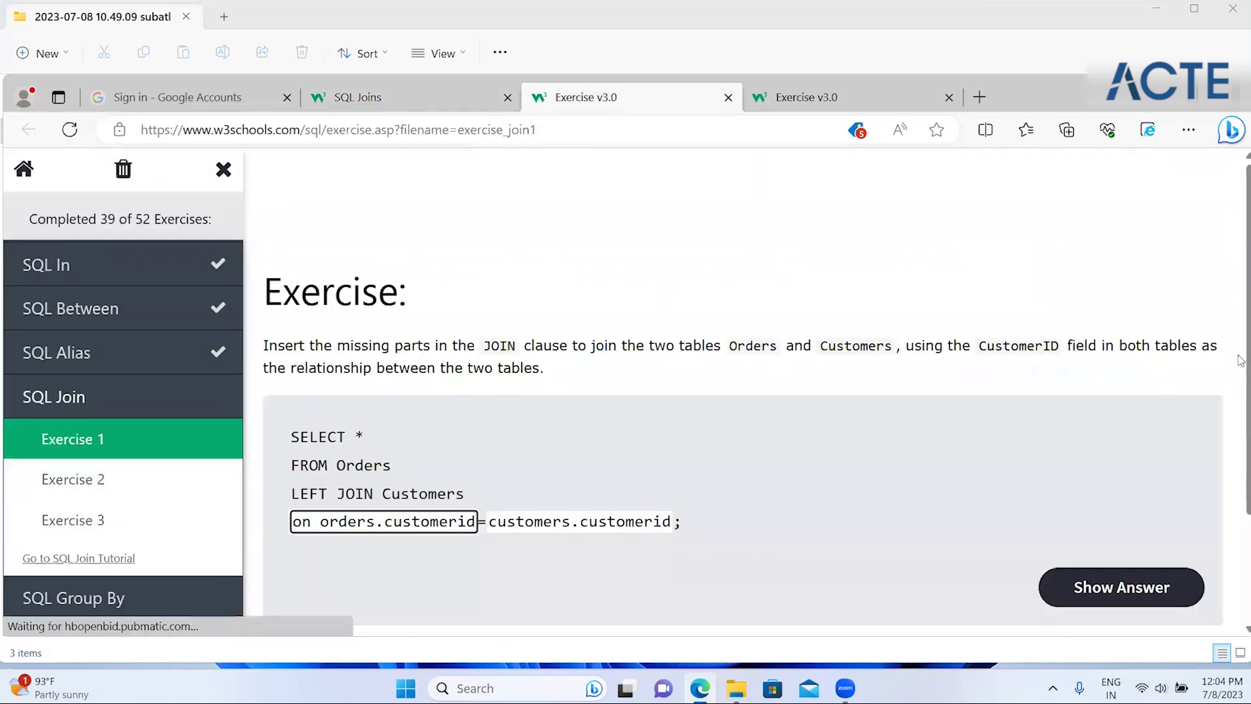
- Submit JOIN Exercise 1 for checking and go on to Exercise 2
scroll(1075, 359, down, 1)
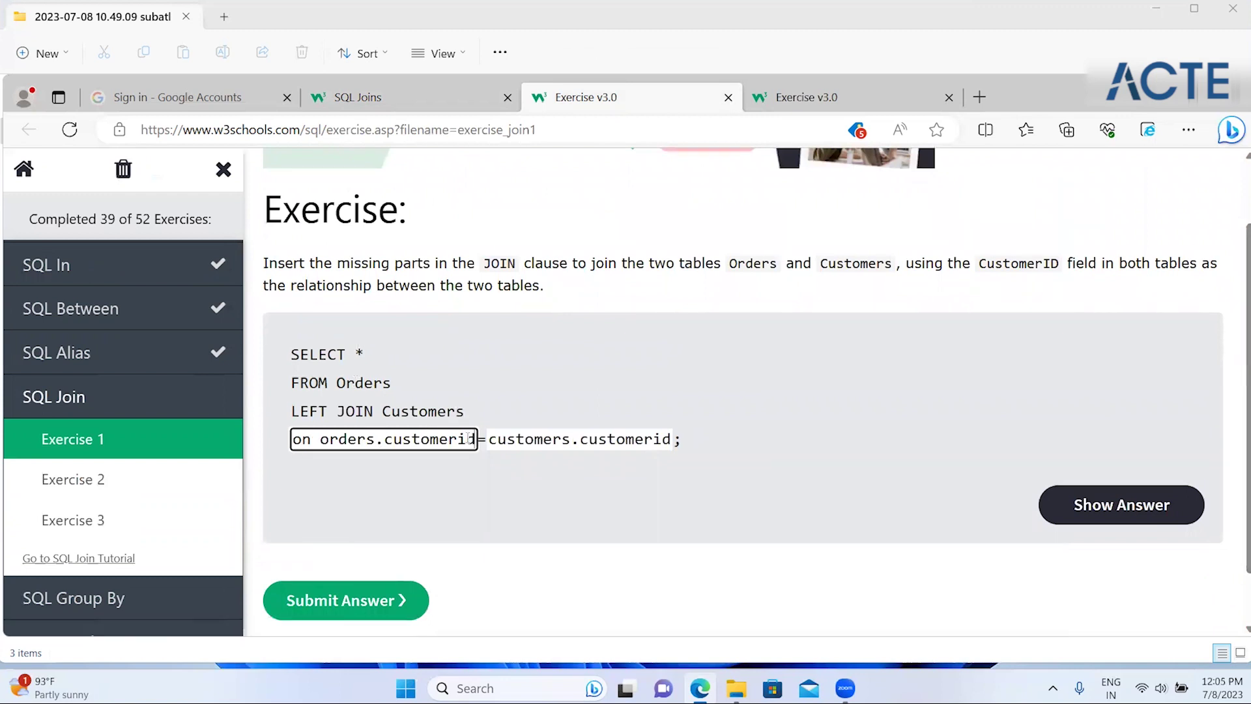
click(305, 596)
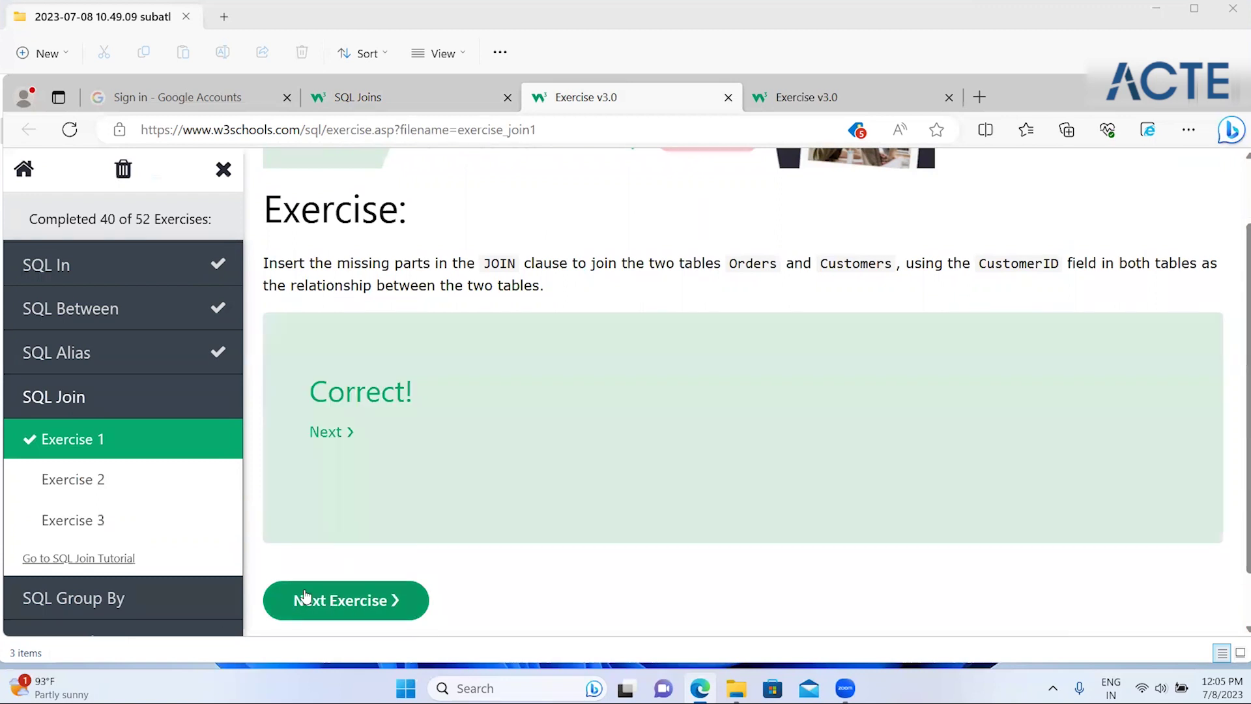
click(120, 498)
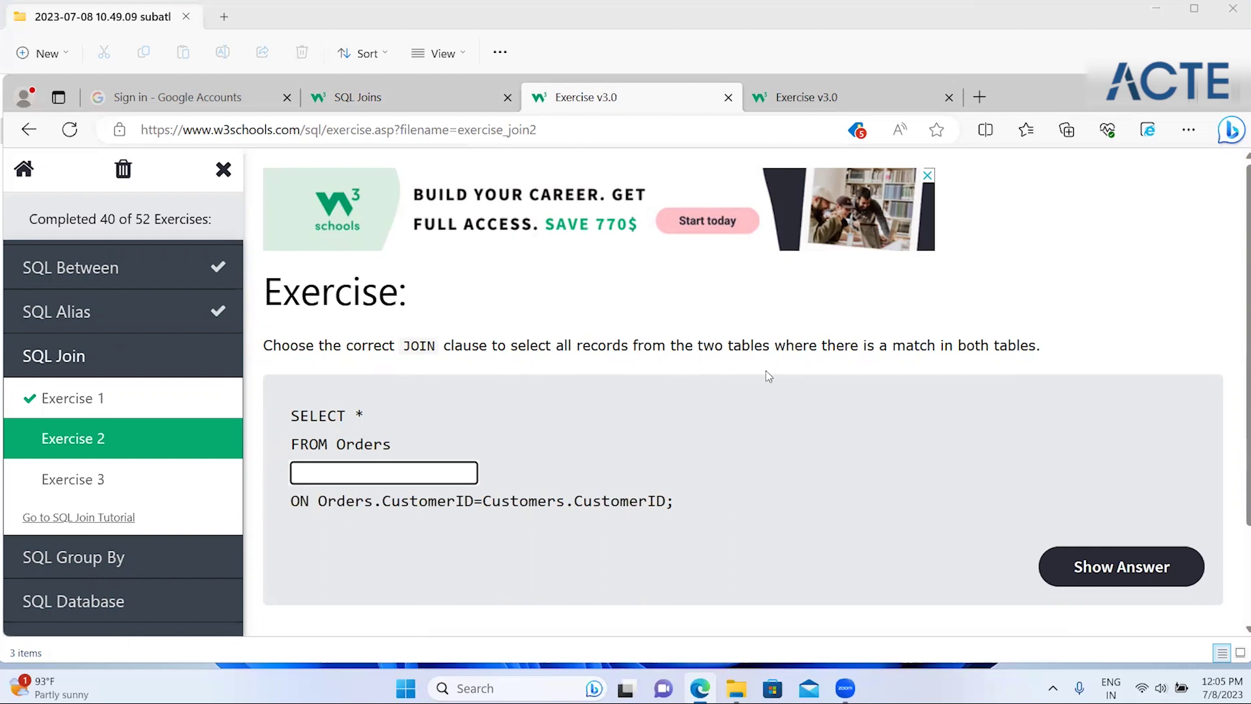
- Enter 'inner join customers' as the Exercise 2 answer
text(inner join customers)
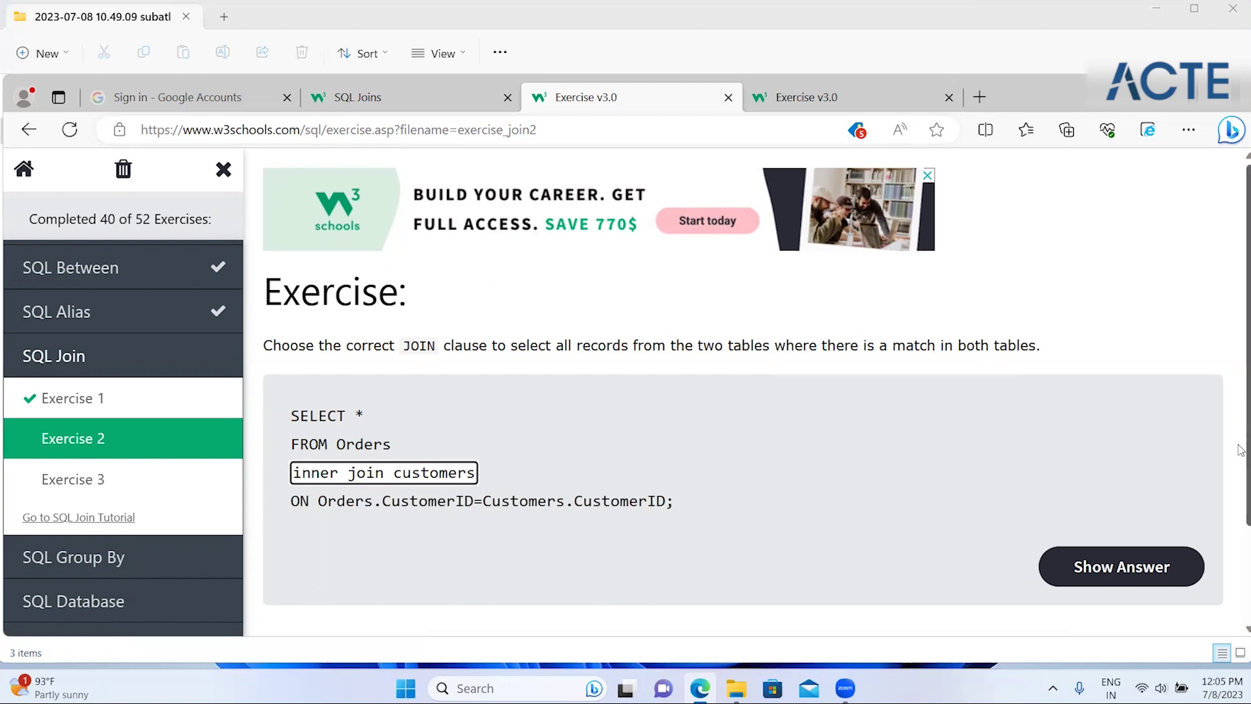
scroll(1240, 482, down, 1)
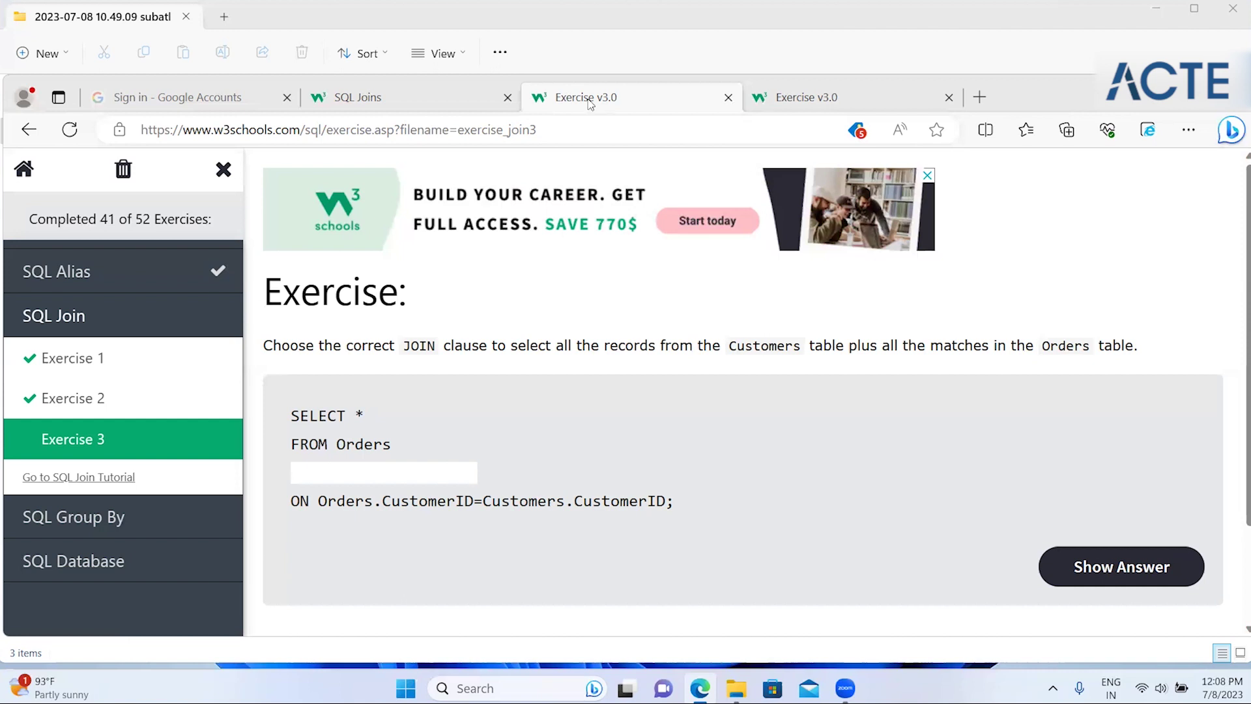
- Highlight the RIGHT (OUTER) JOIN definition on the SQL Joins tutorial, then return to the exercise
click(410, 106)
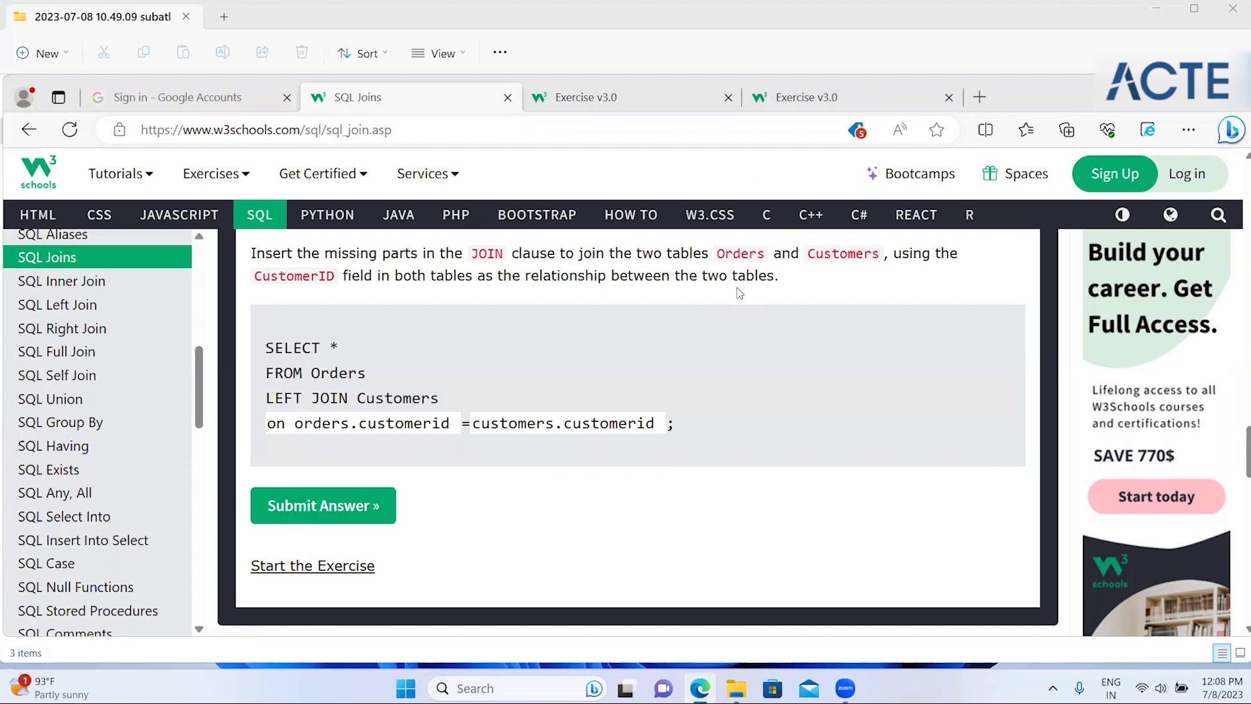
scroll(577, 268, up, 10)
scroll(578, 267, down, 4)
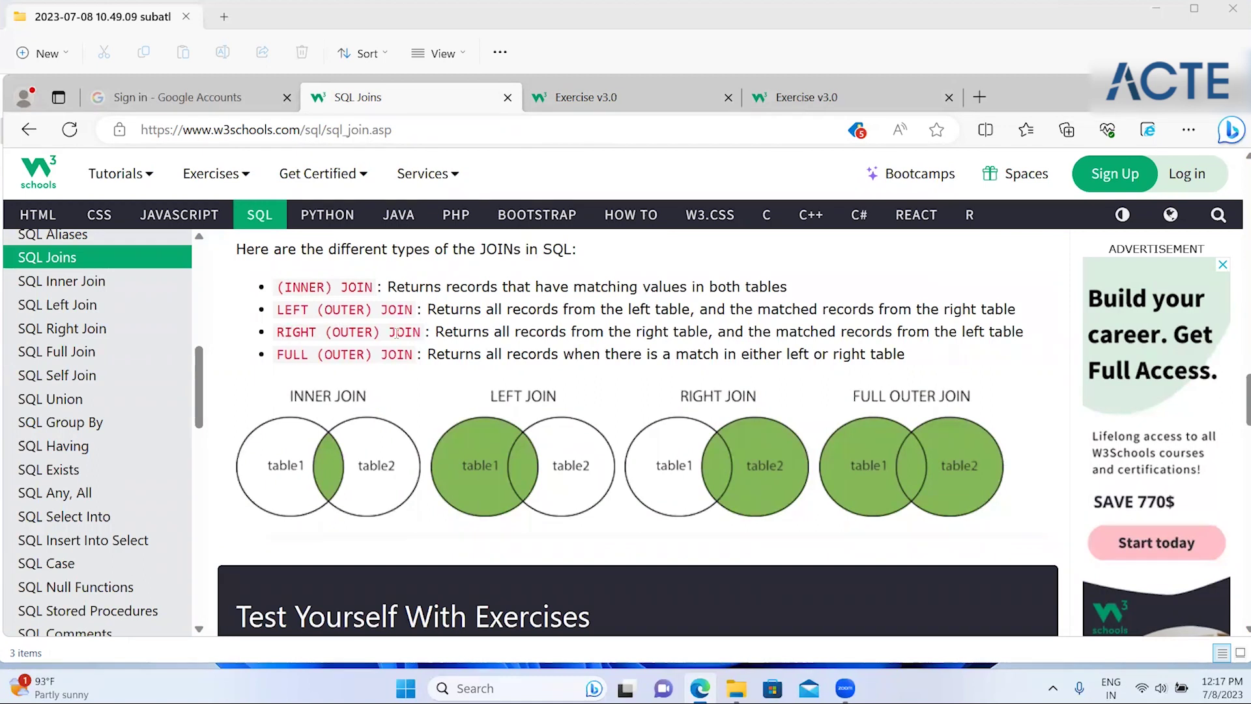
drag(291, 332, 423, 333)
click(513, 330)
drag(512, 330, 718, 334)
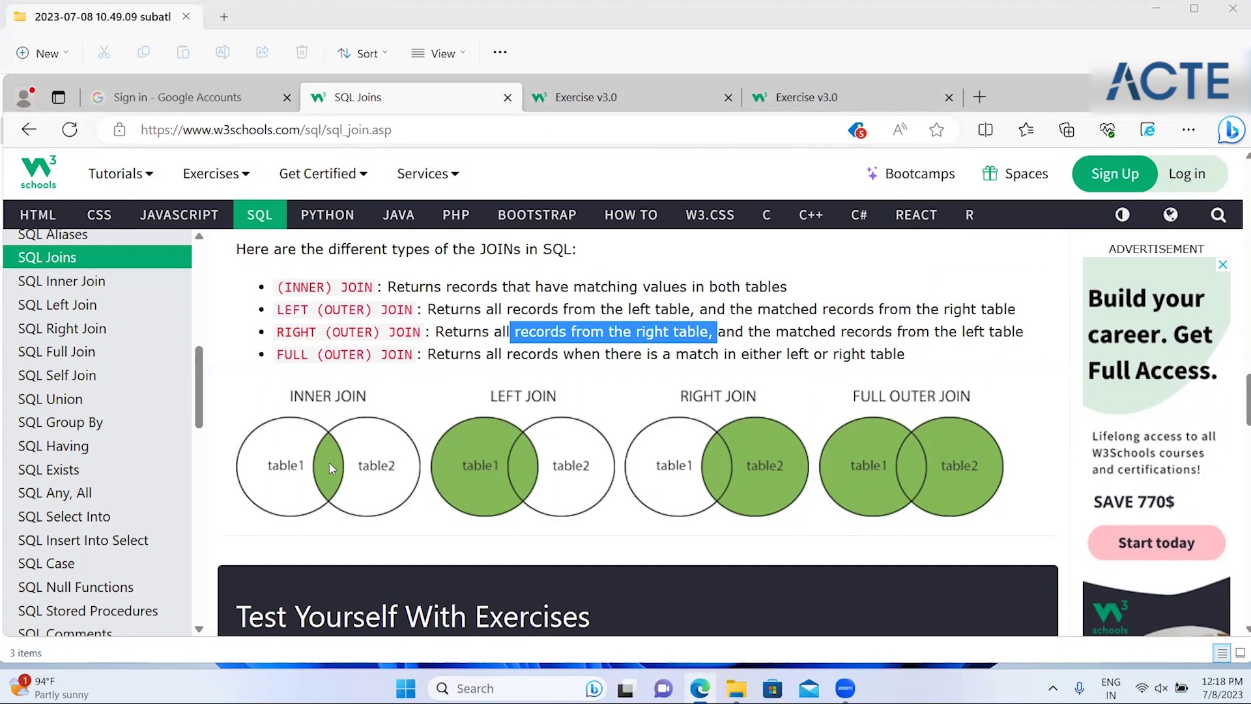
key(XF86AudioMute)
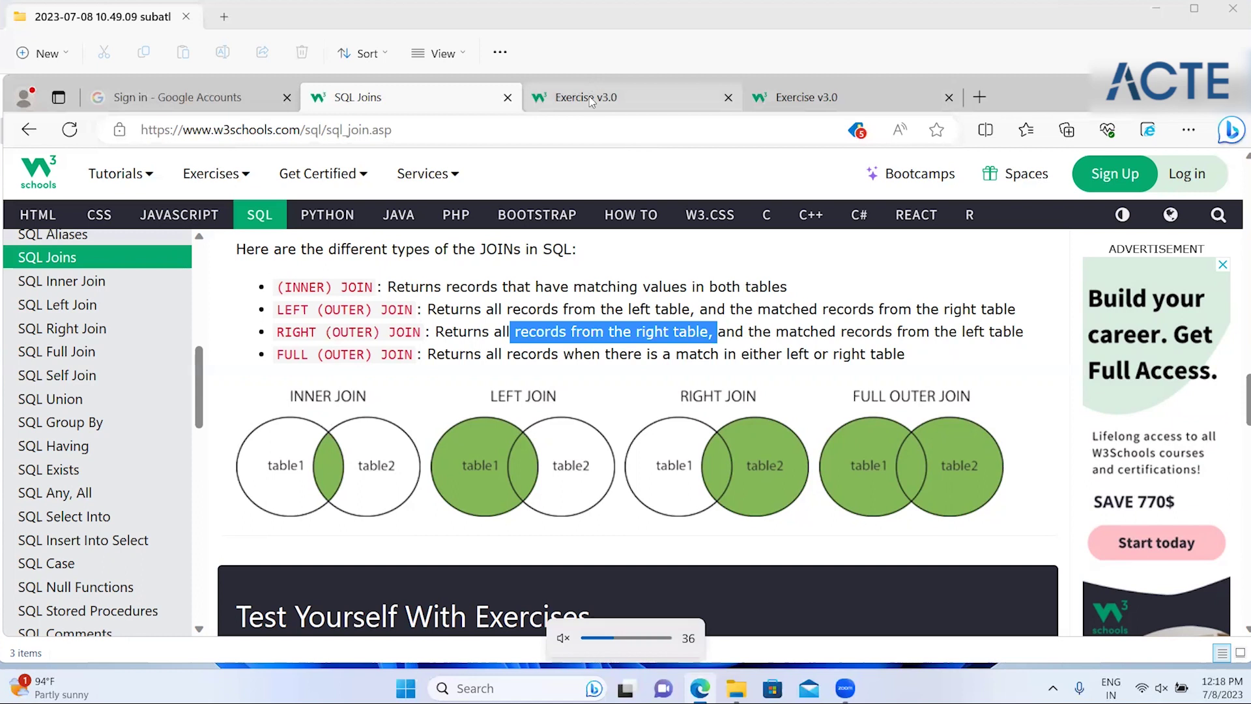
click(590, 99)
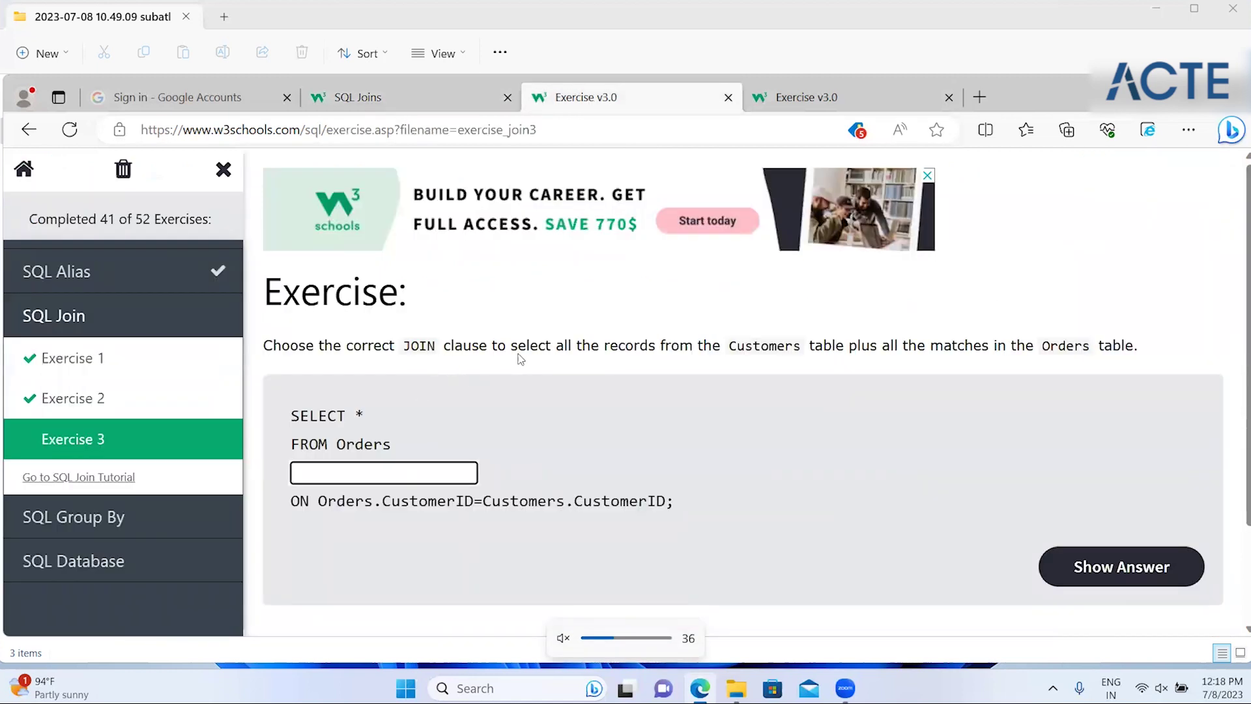
- Read the Exercise 3 question, highlighting Orders and Customers, and turn the sound back up
triple_click(762, 350)
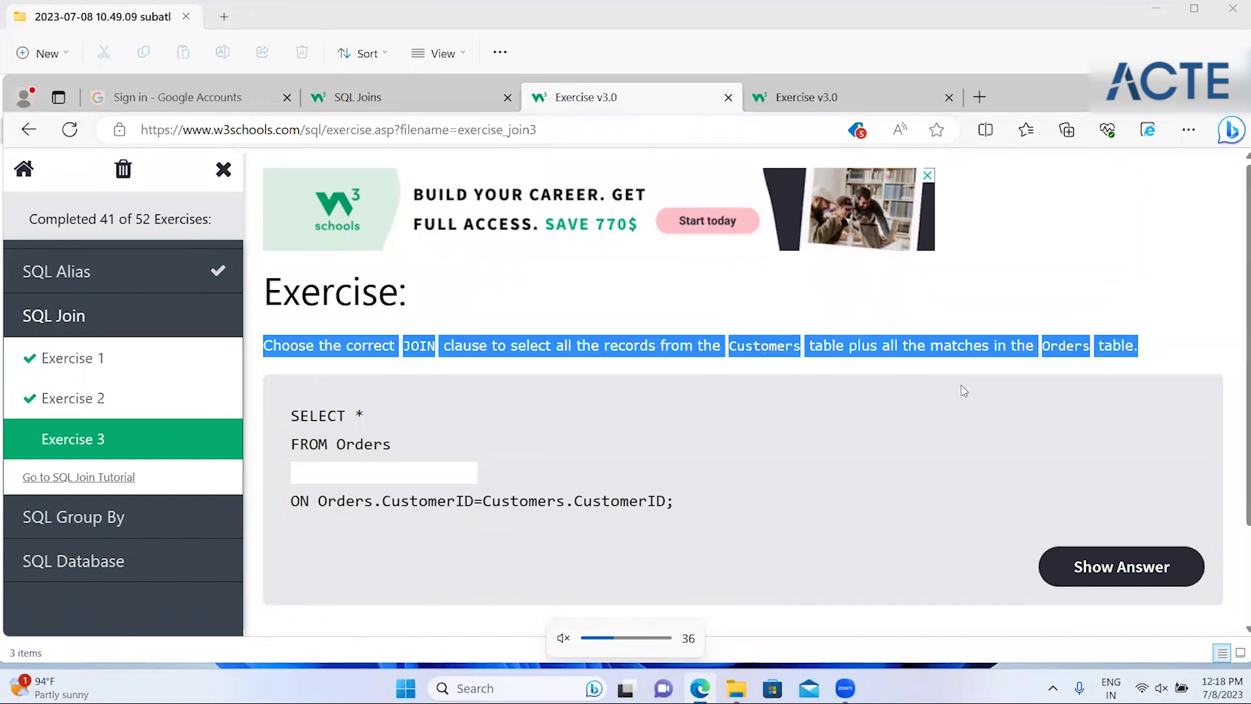
click(961, 366)
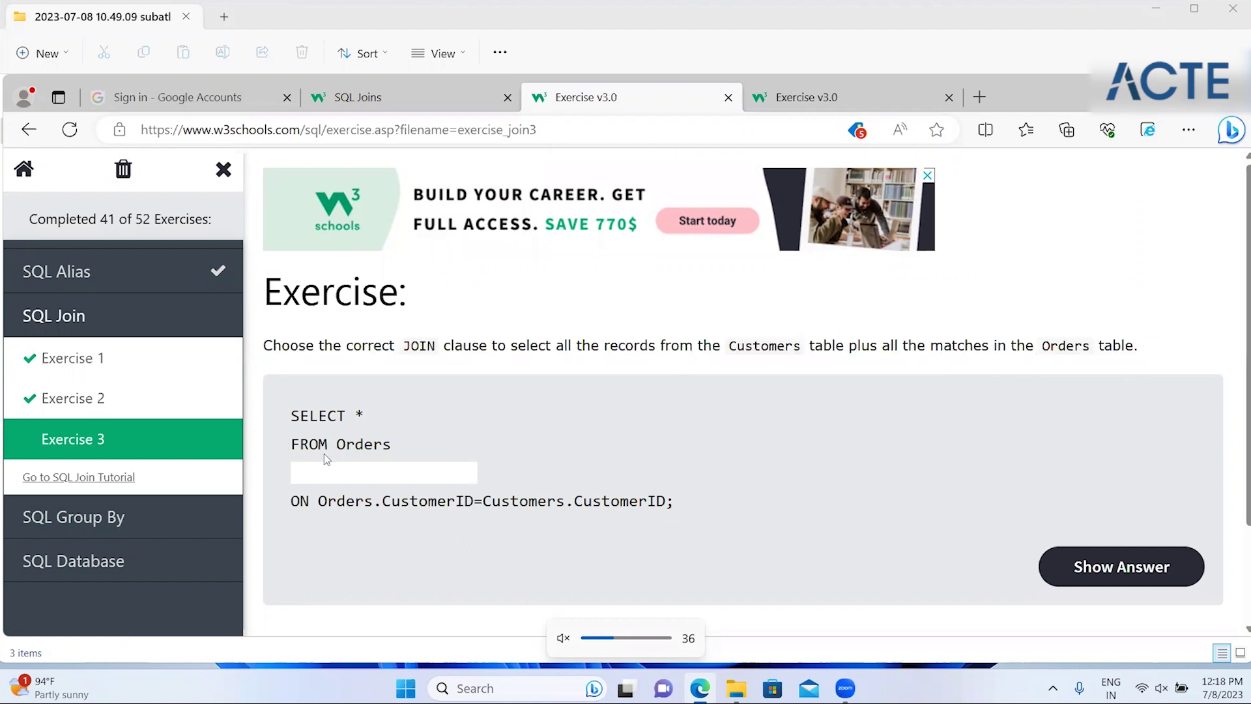
double_click(387, 447)
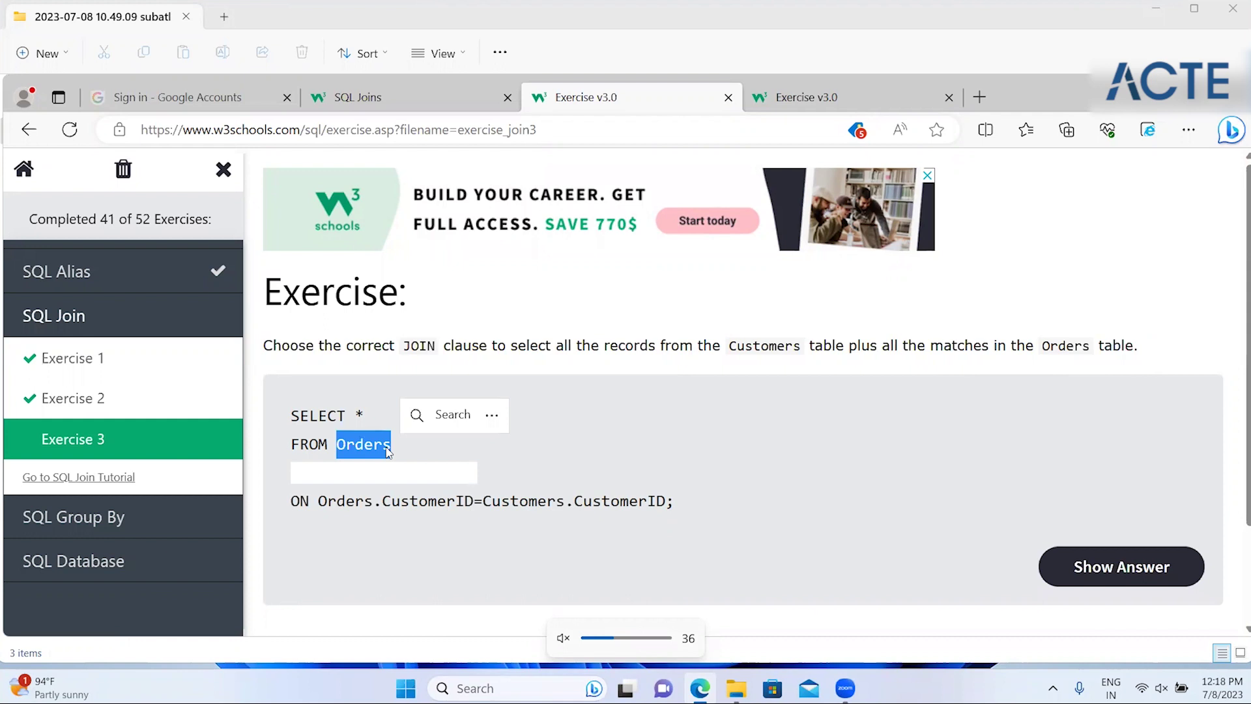
click(802, 363)
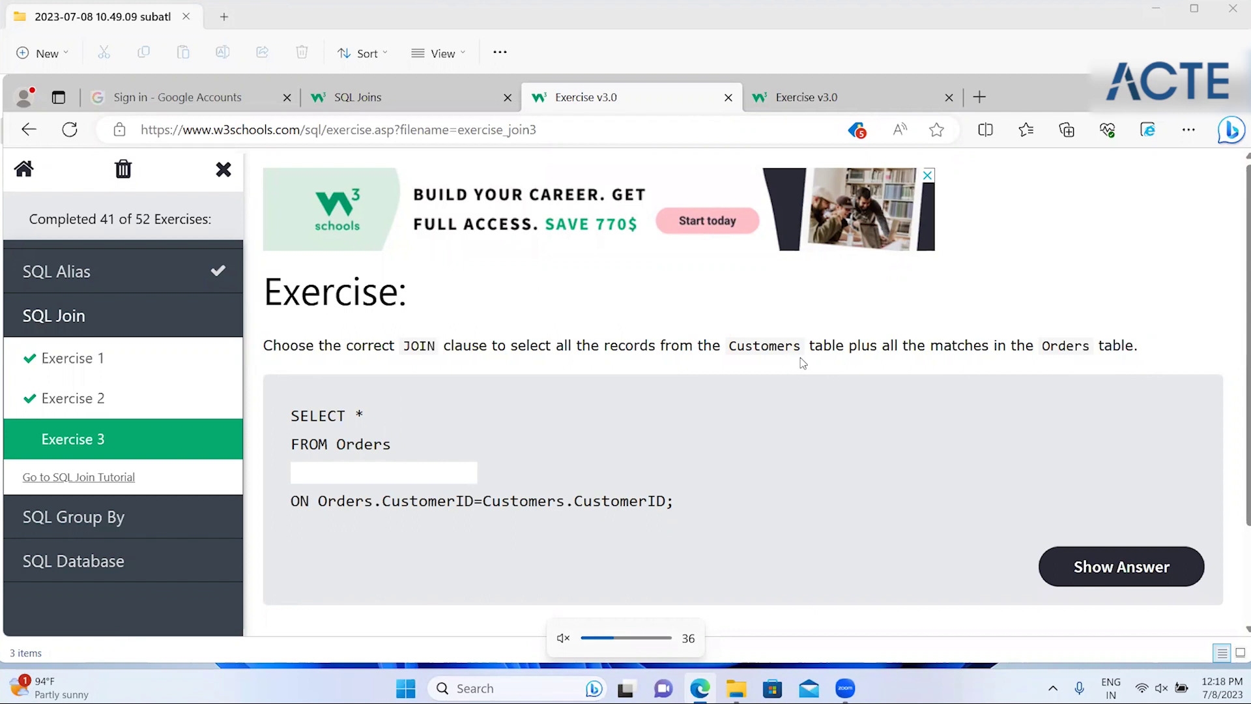
double_click(749, 347)
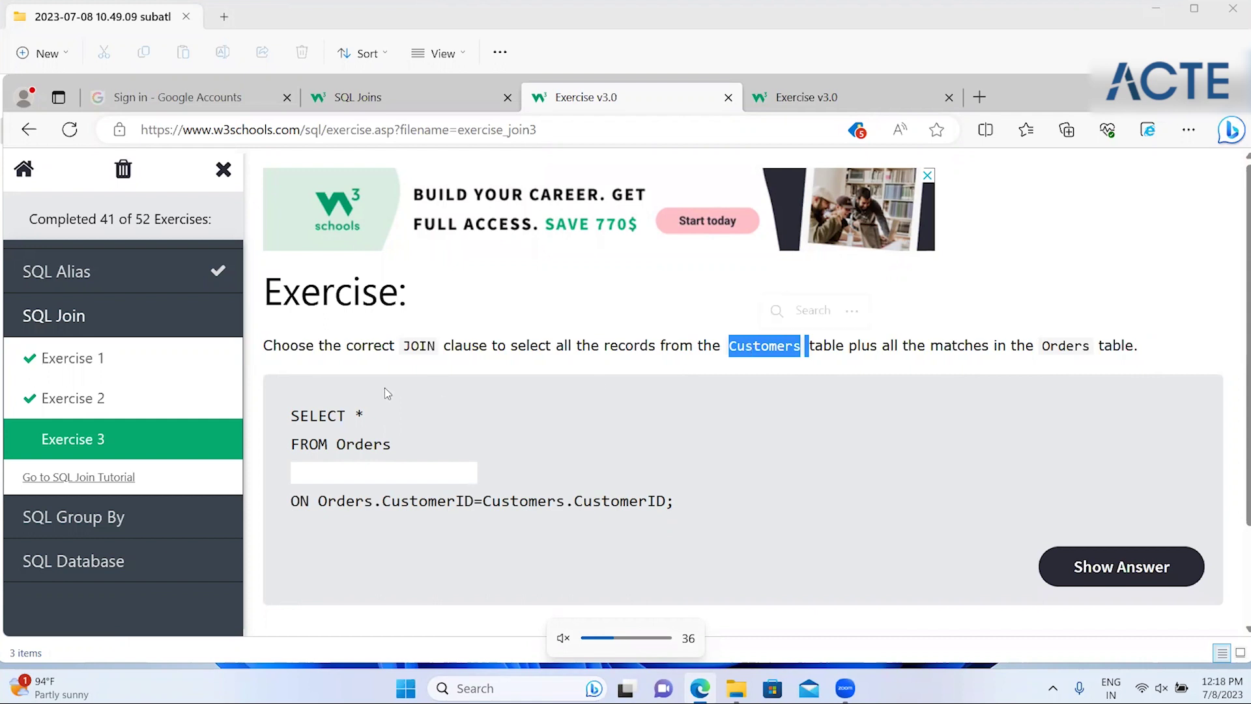
click(420, 479)
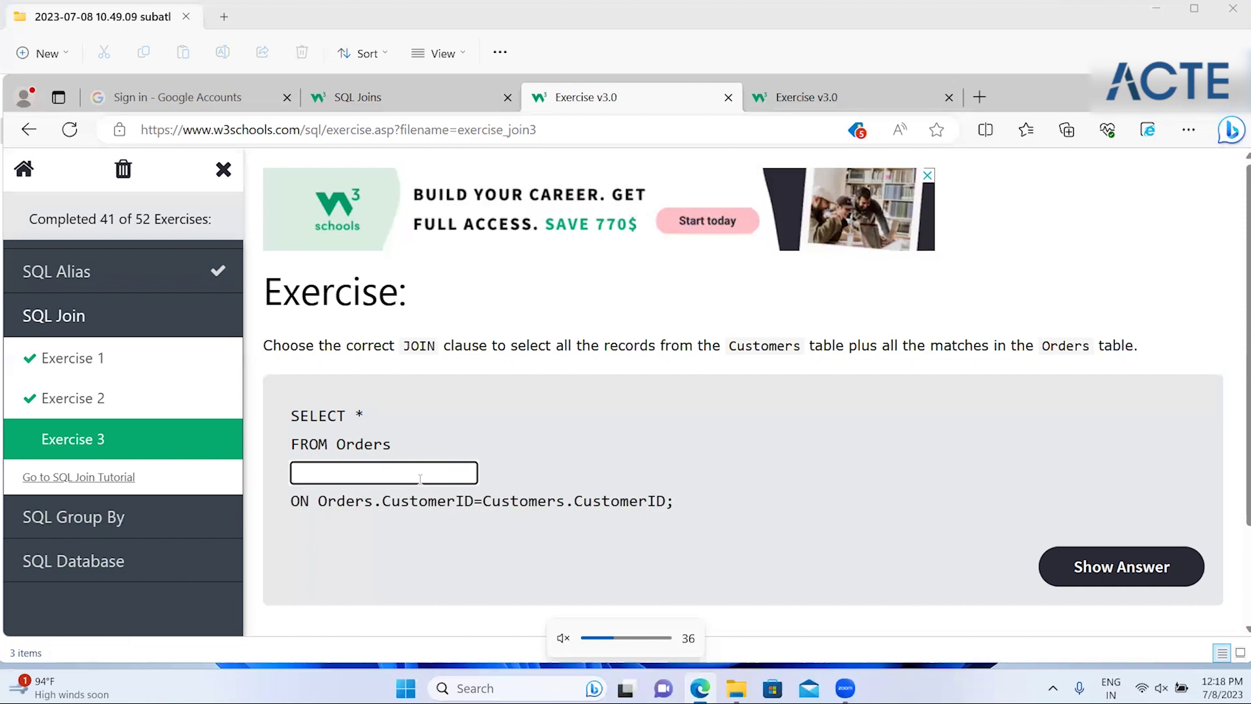
click(562, 639)
scroll(562, 638, up, 9)
click(597, 428)
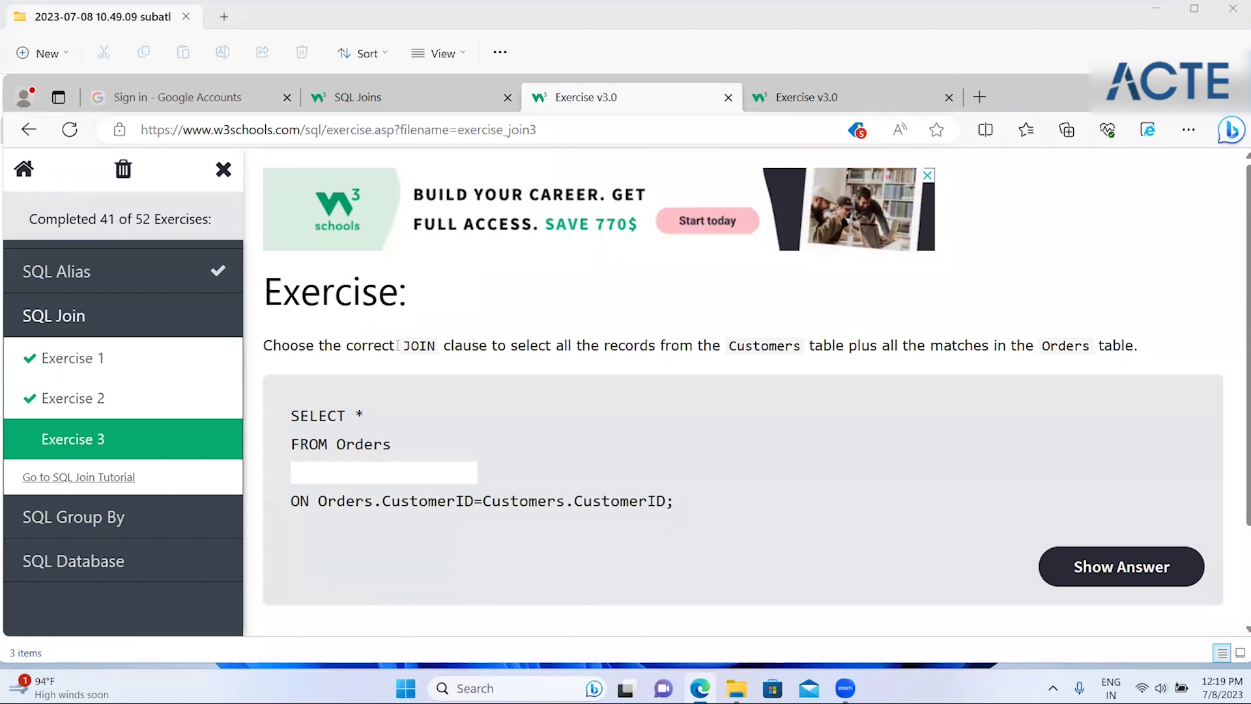
- Answer Exercise 3 with 'right join customers' and submit it
double_click(782, 350)
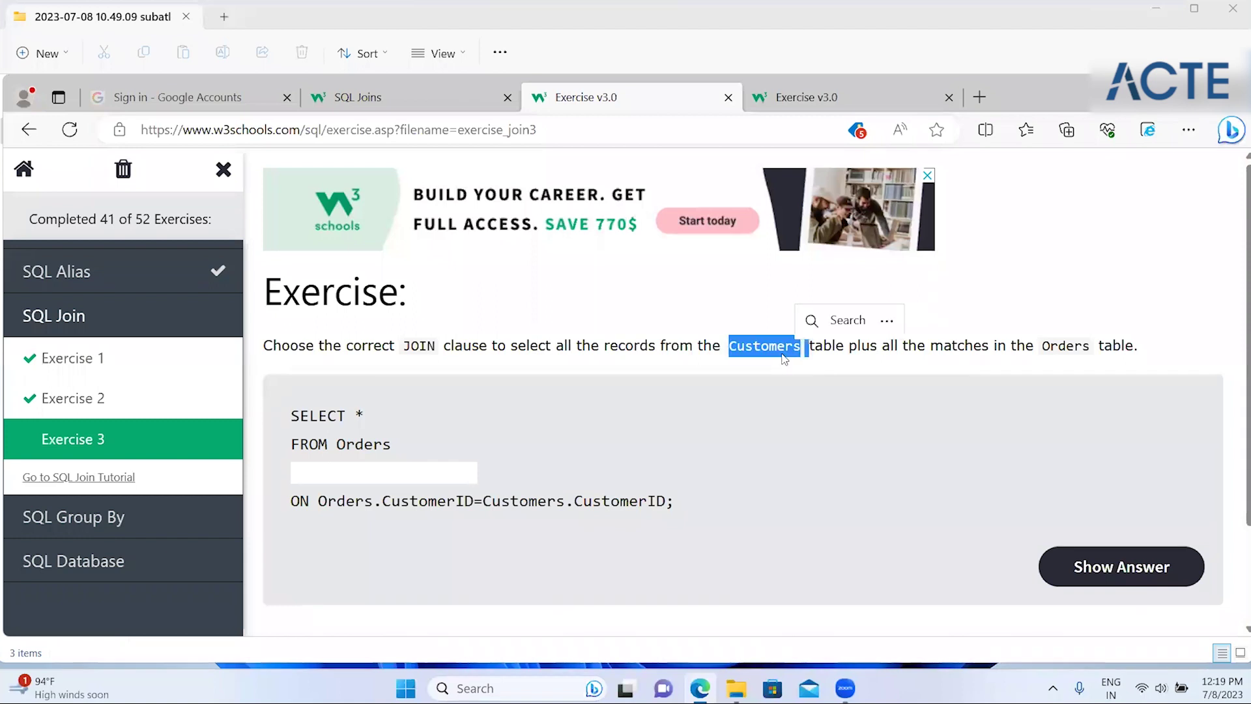
click(335, 480)
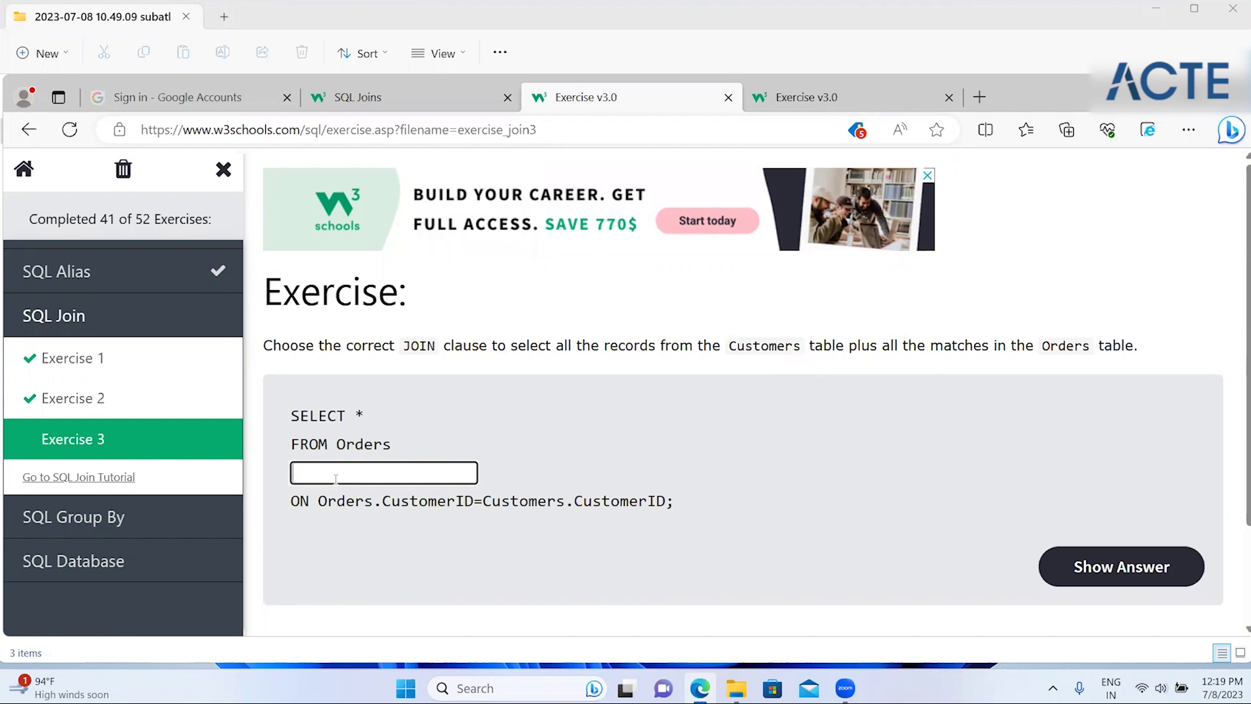
text(right join customers)
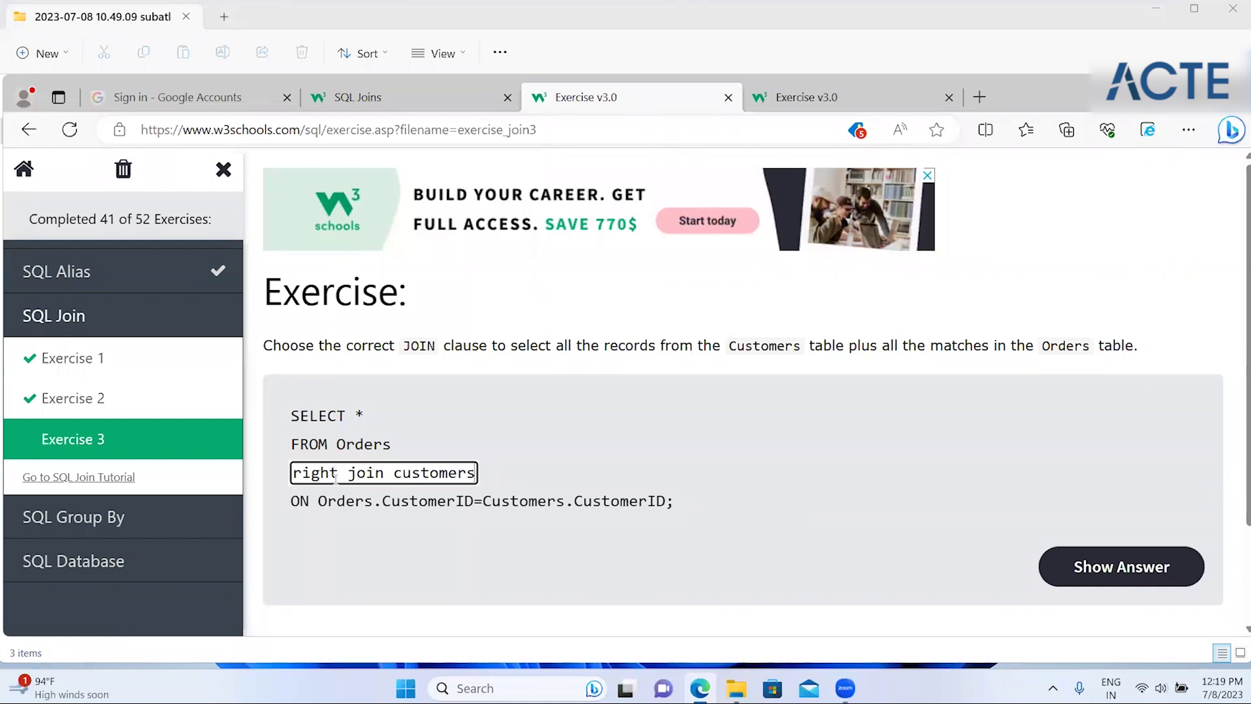
scroll(362, 548, down, 1)
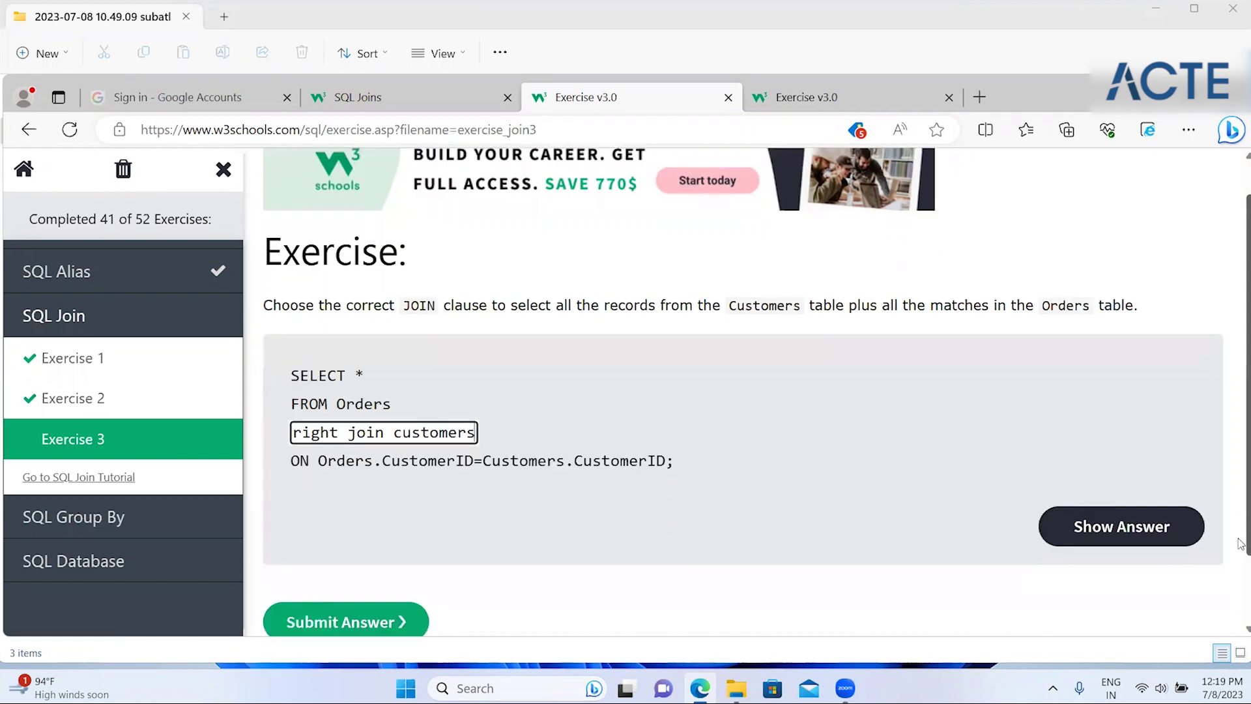
click(342, 610)
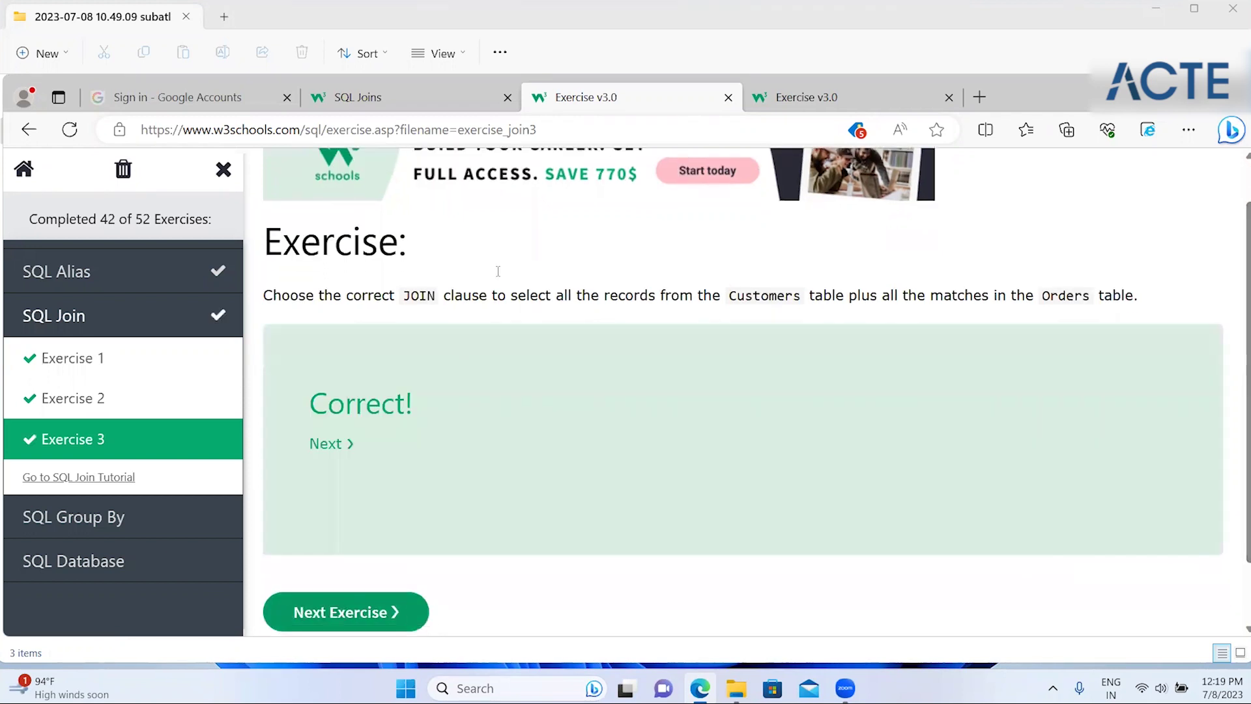
- Open the SQL INNER JOIN page and highlight its FROM, INNER JOIN and ON syntax lines
click(403, 109)
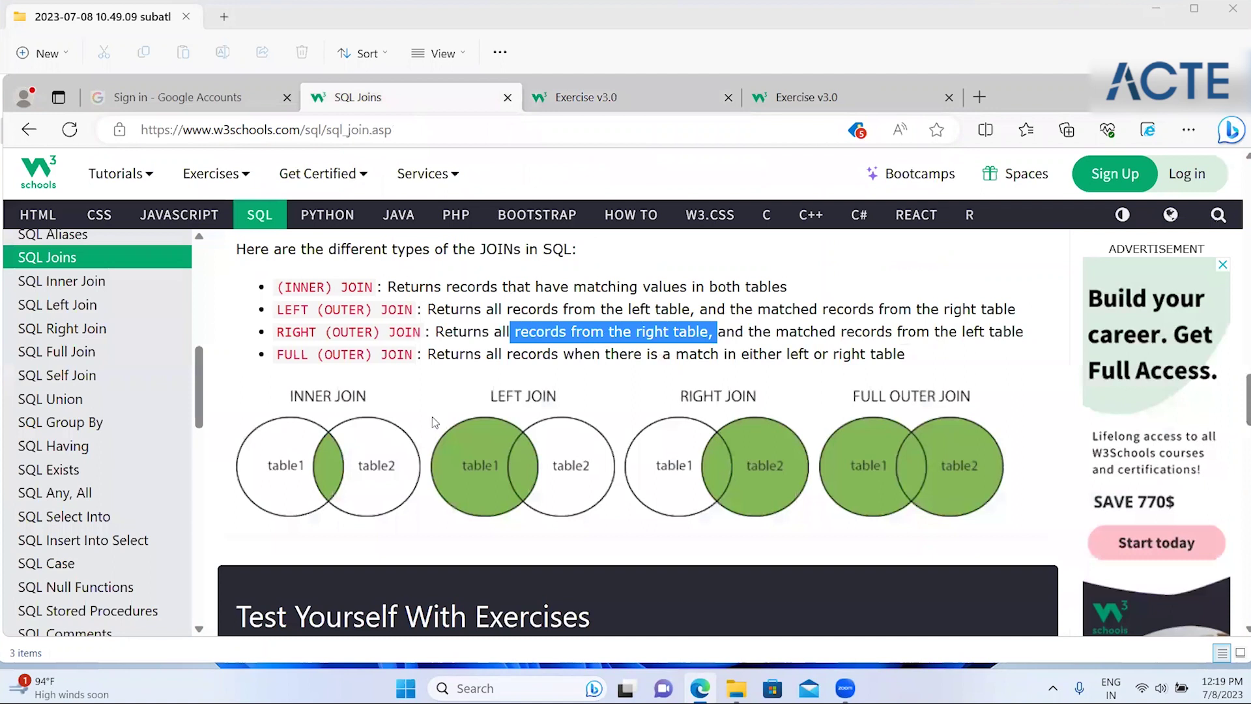
click(104, 280)
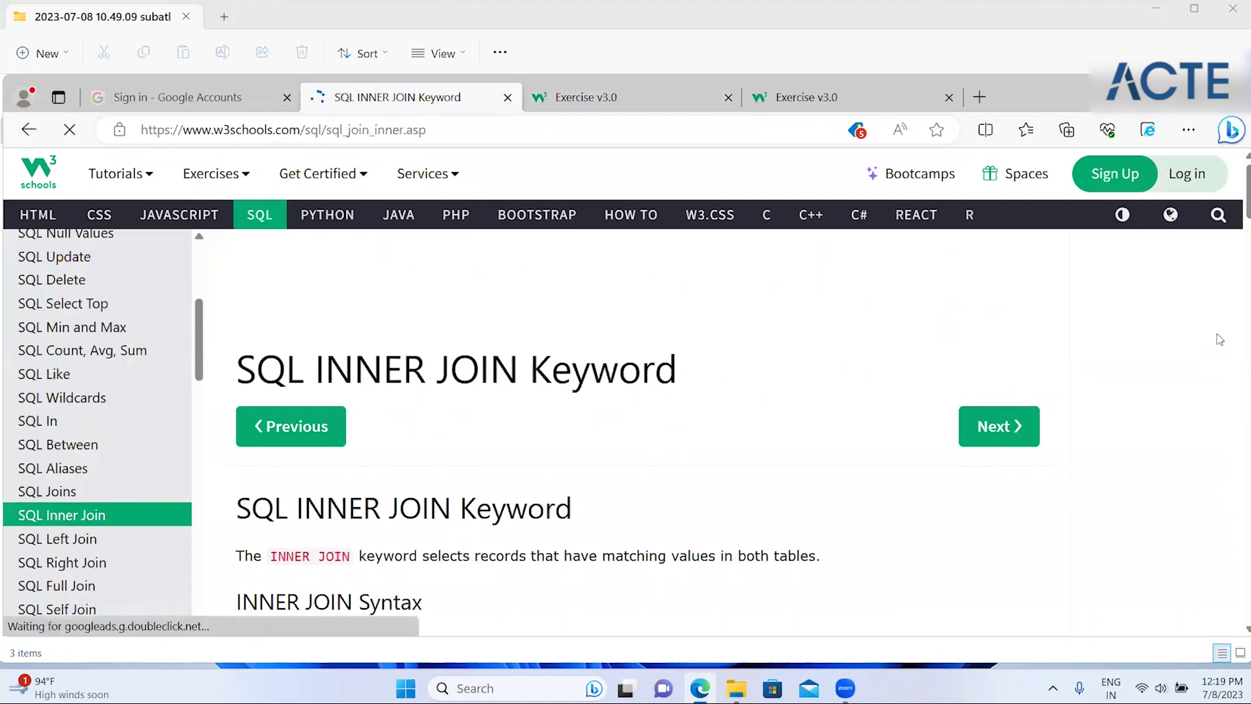
scroll(737, 362, down, 3)
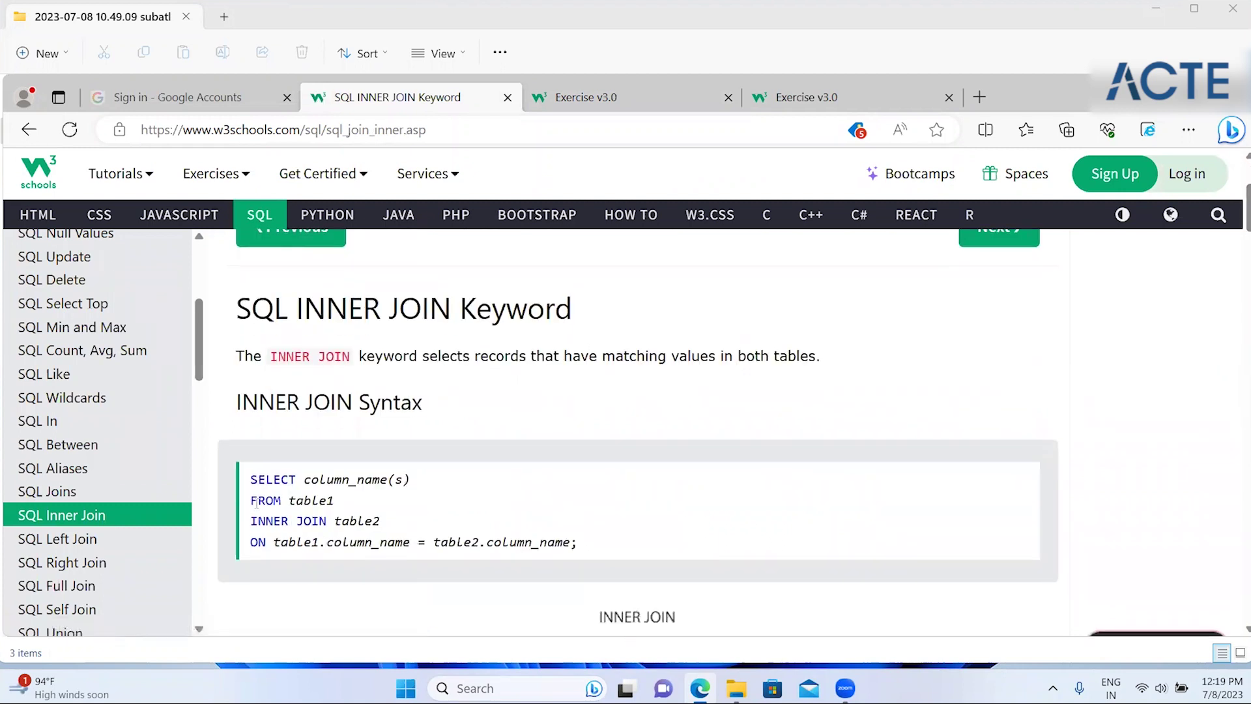
drag(256, 502, 334, 500)
mouse_move(251, 525)
mouse_down()
mouse_move(400, 529)
mouse_move(386, 524)
mouse_up()
double_click(311, 501)
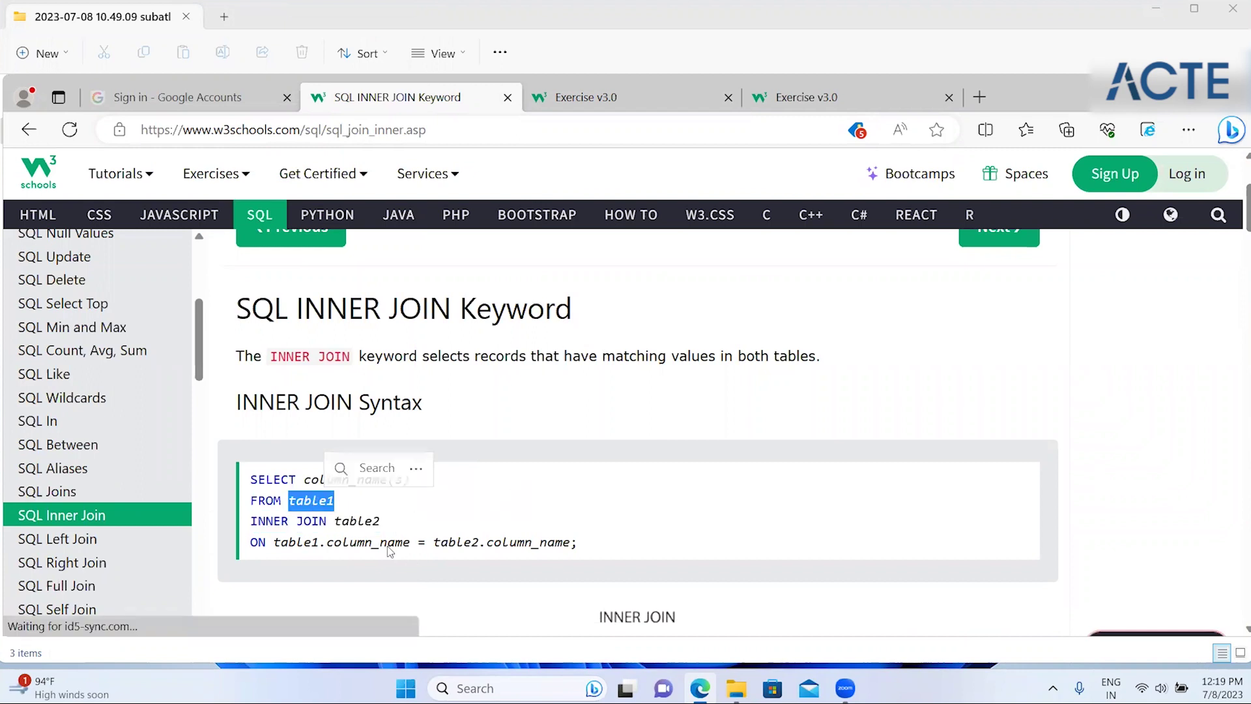
double_click(369, 542)
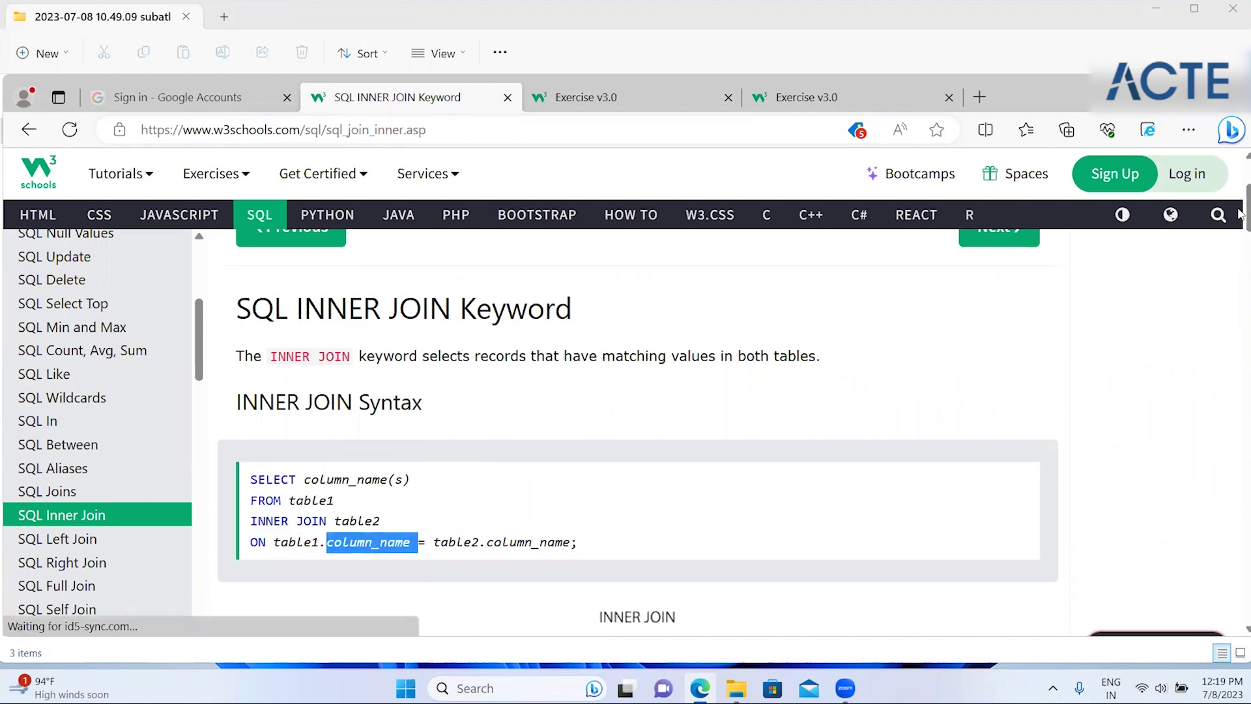
- Highlight Customers and the ON matching condition in the Orders–Customers example
drag(1240, 215, 1229, 371)
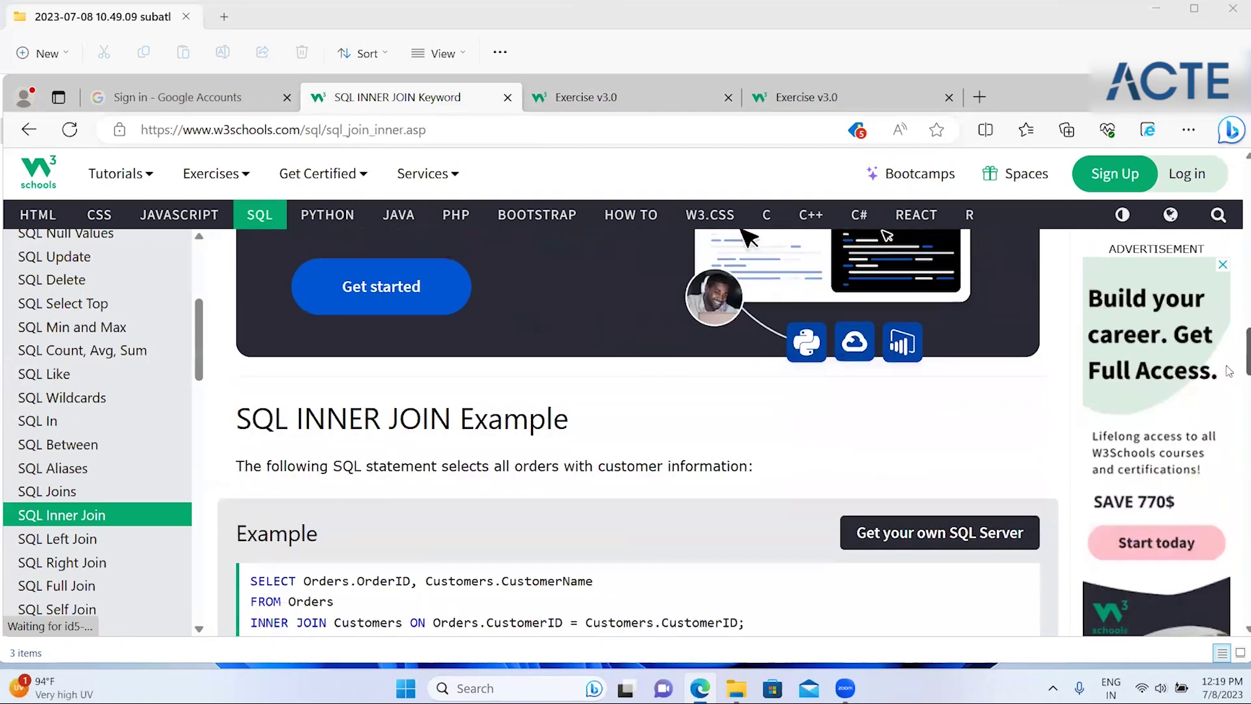
drag(1228, 371, 1225, 388)
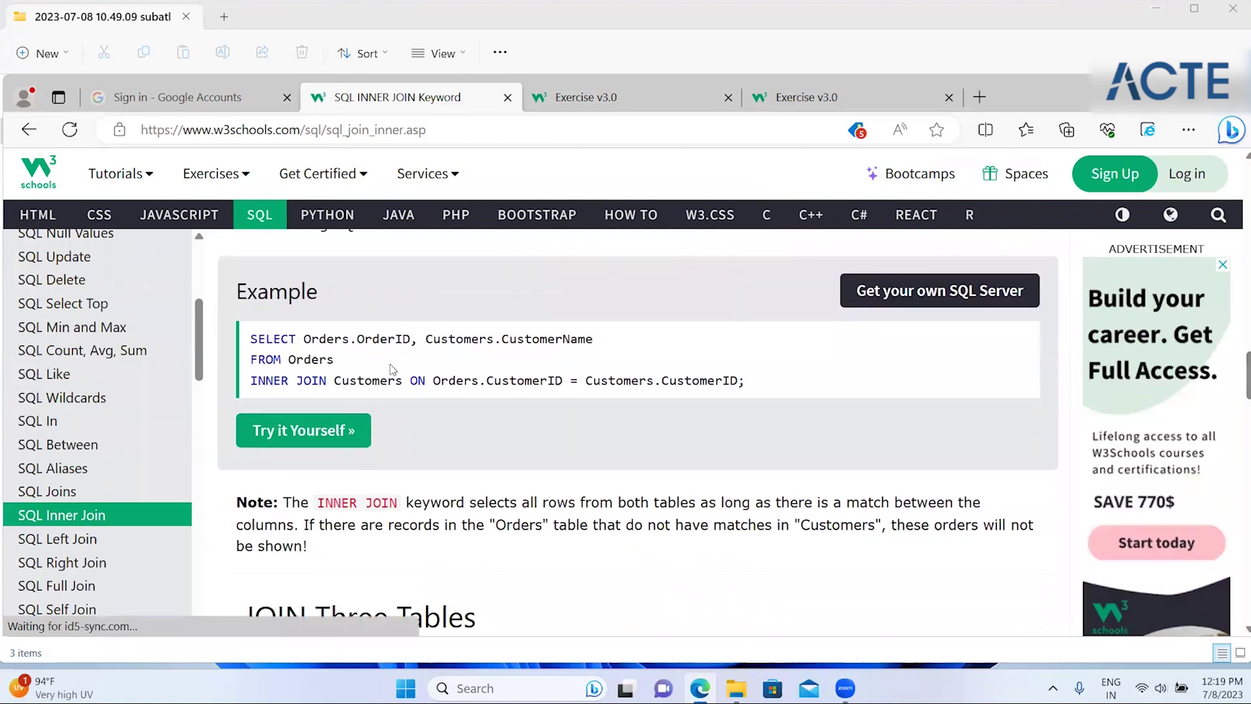
double_click(355, 381)
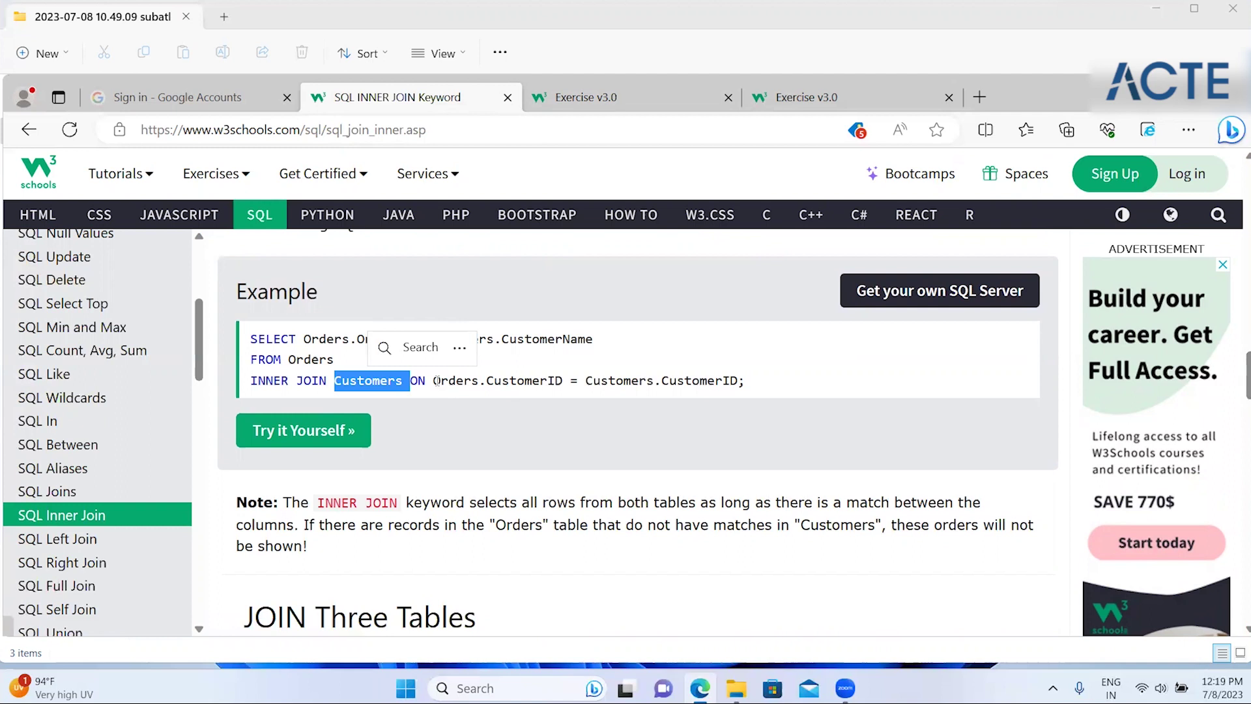
drag(434, 381, 833, 387)
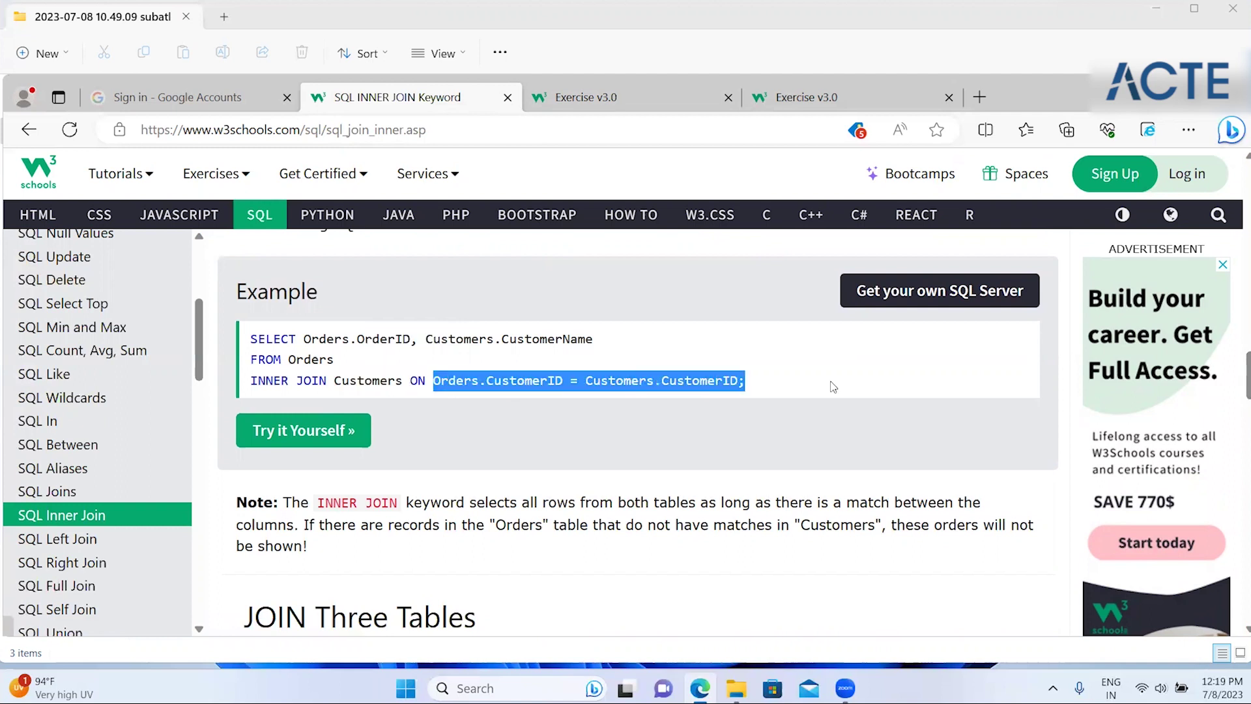
drag(1241, 376, 1240, 407)
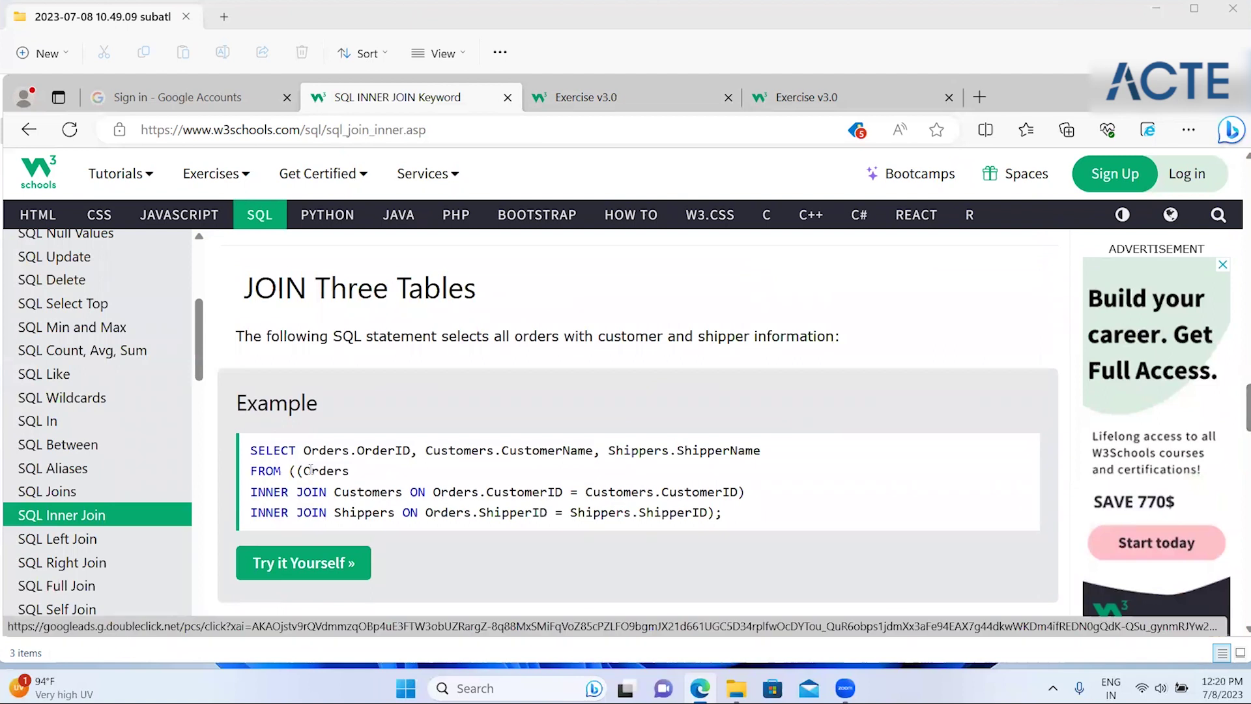
- Highlight the Orders, INNER JOIN Customers and INNER JOIN Shippers lines of the three-table example
drag(310, 469, 303, 470)
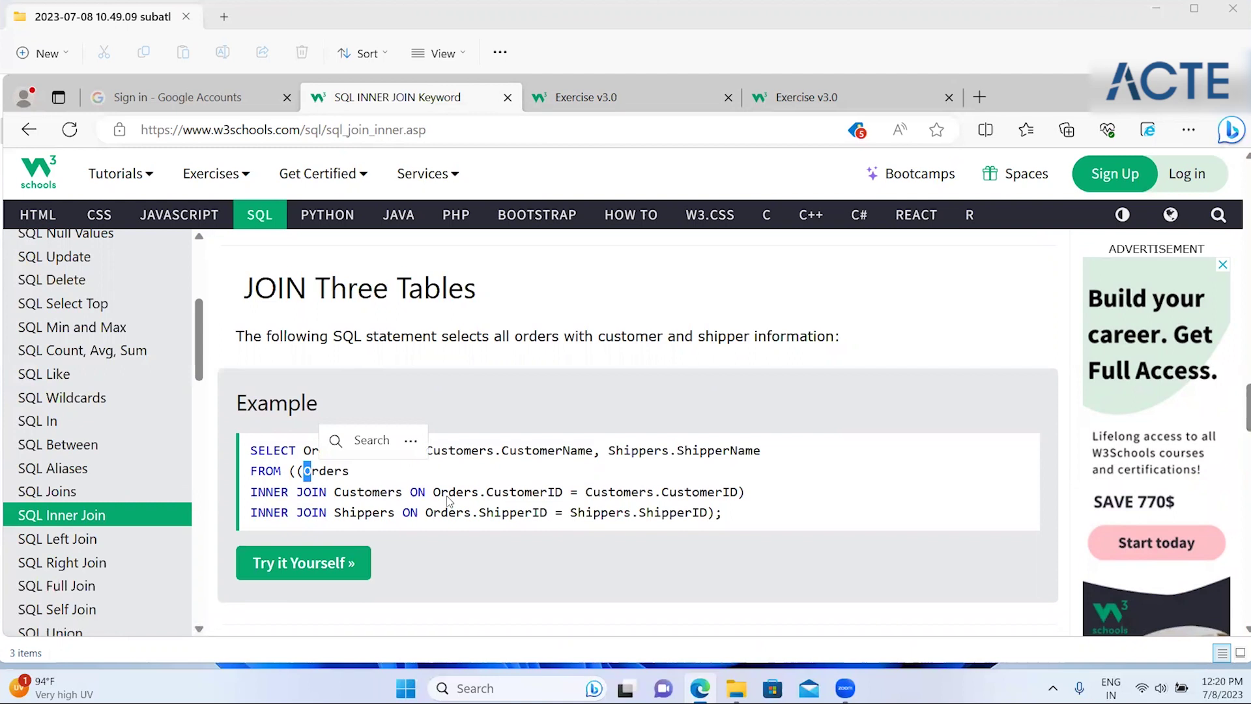
click(477, 479)
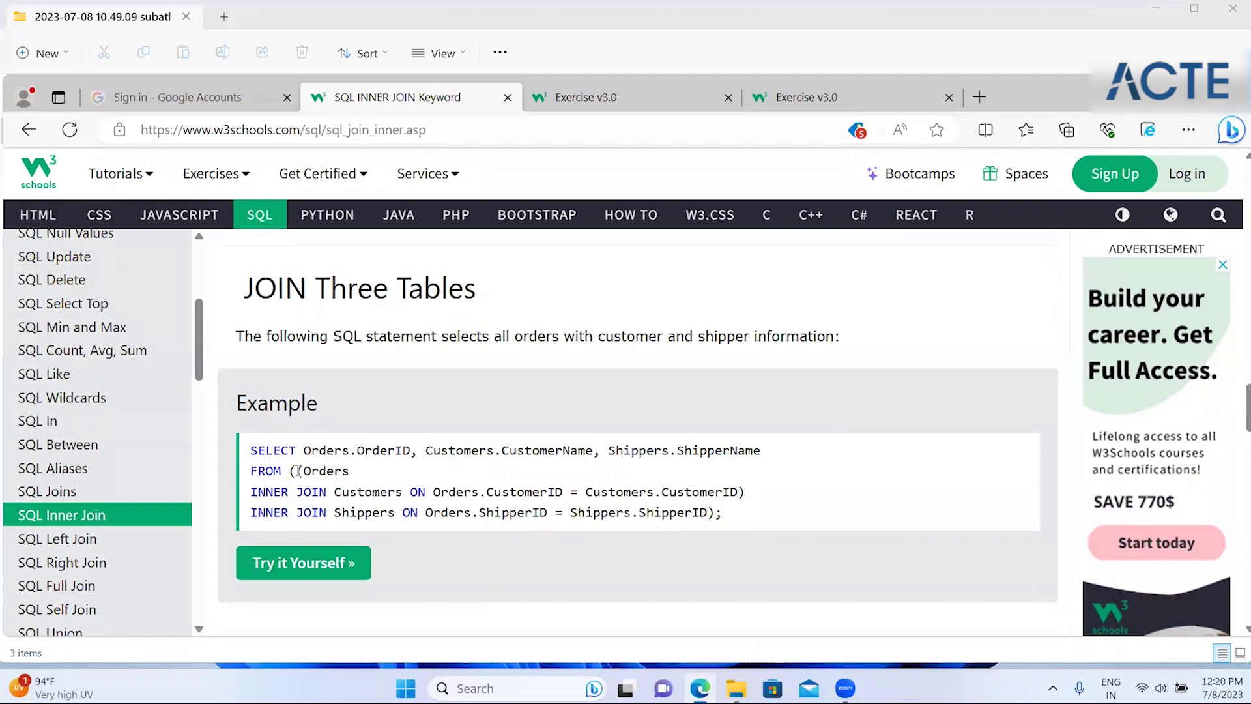
drag(297, 470, 250, 450)
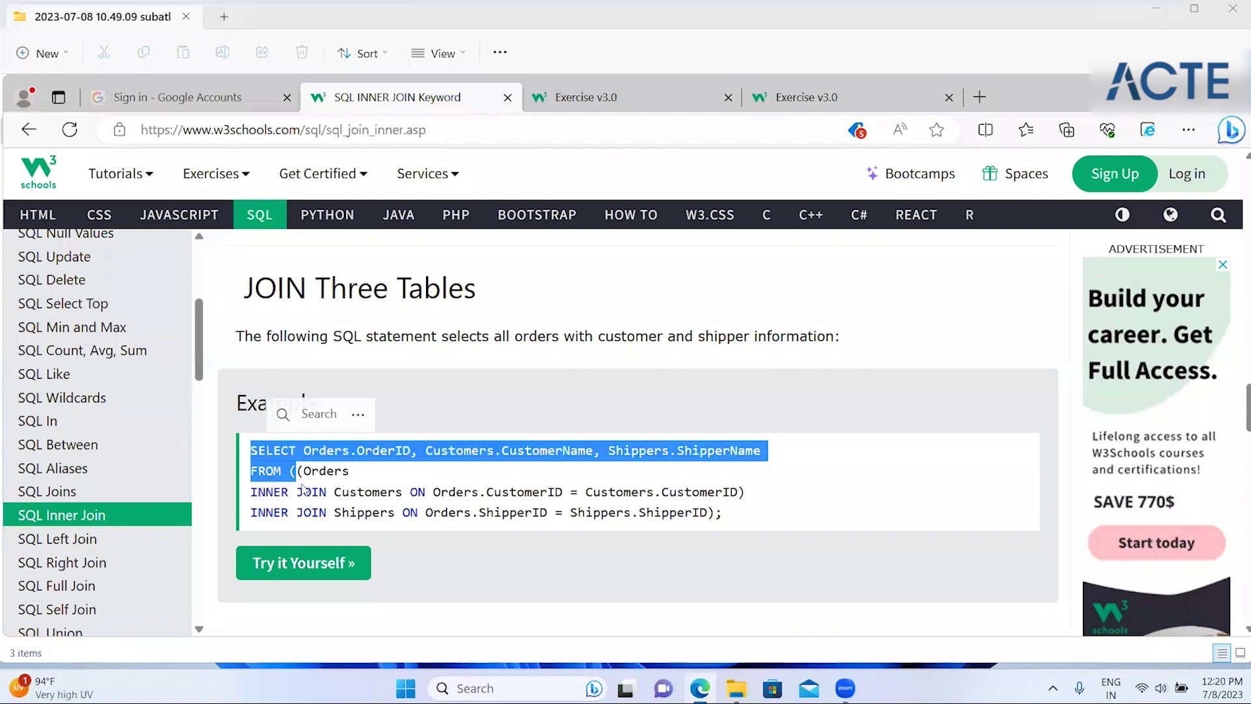
click(329, 486)
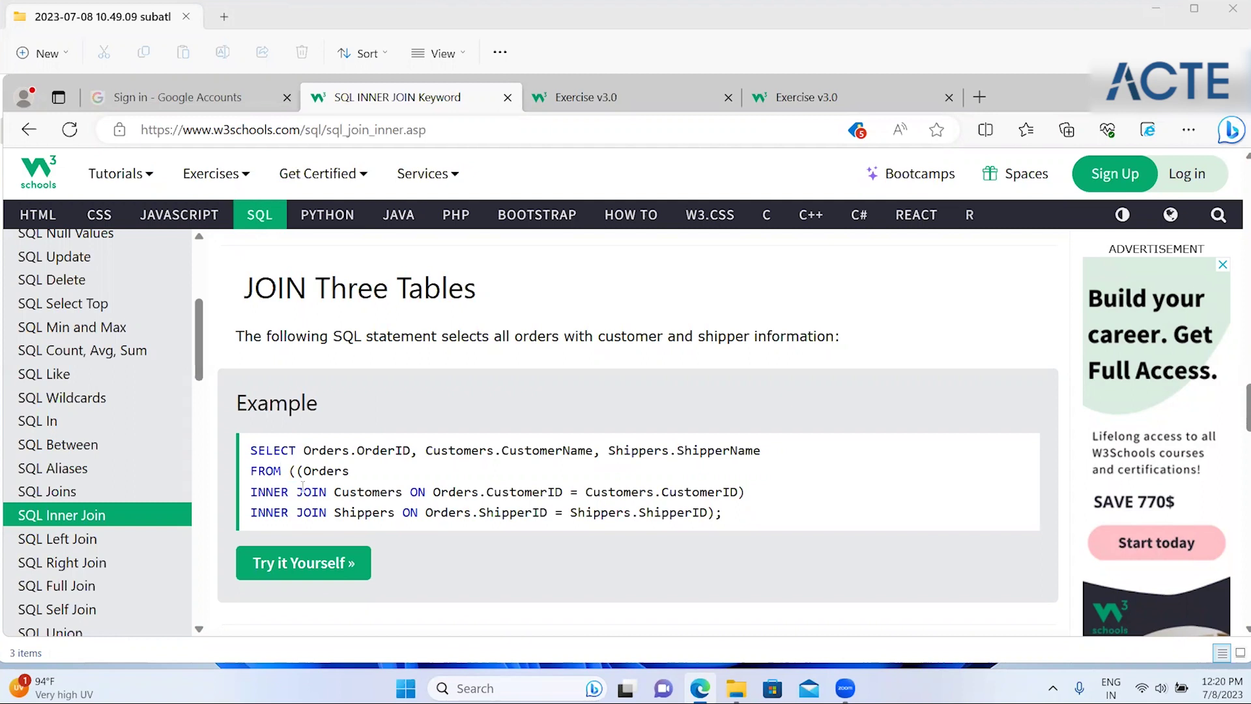
double_click(329, 450)
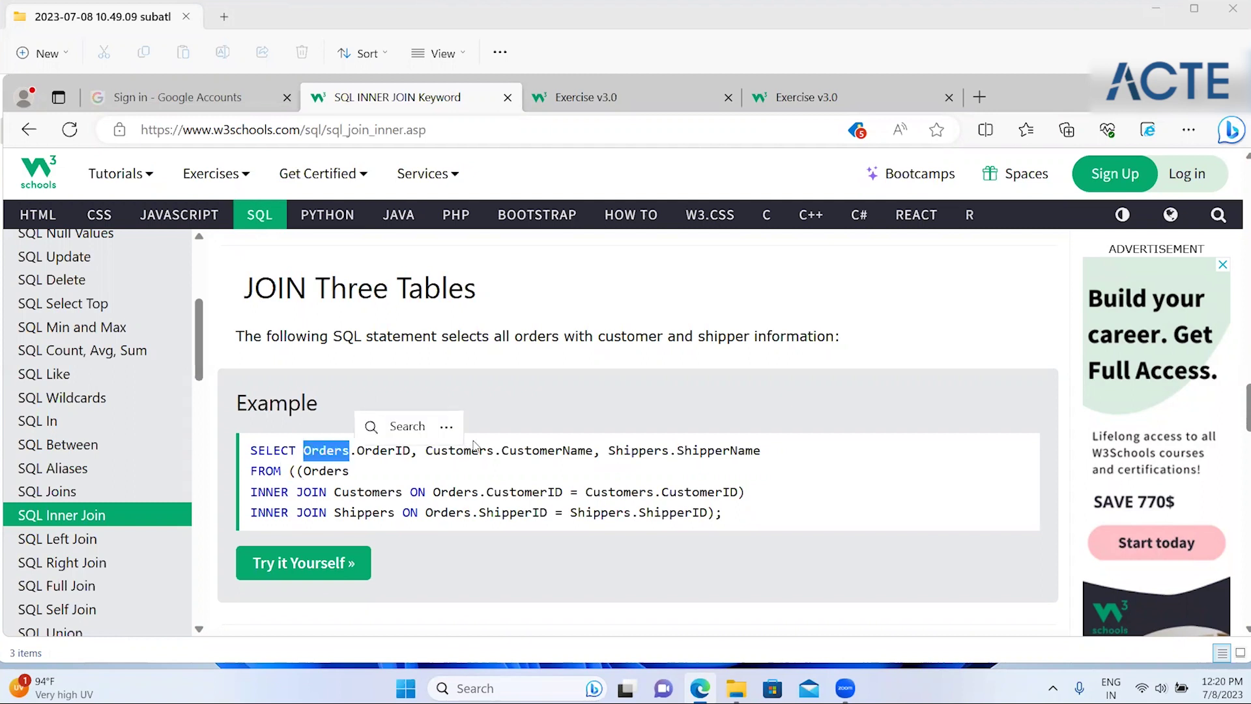
double_click(324, 471)
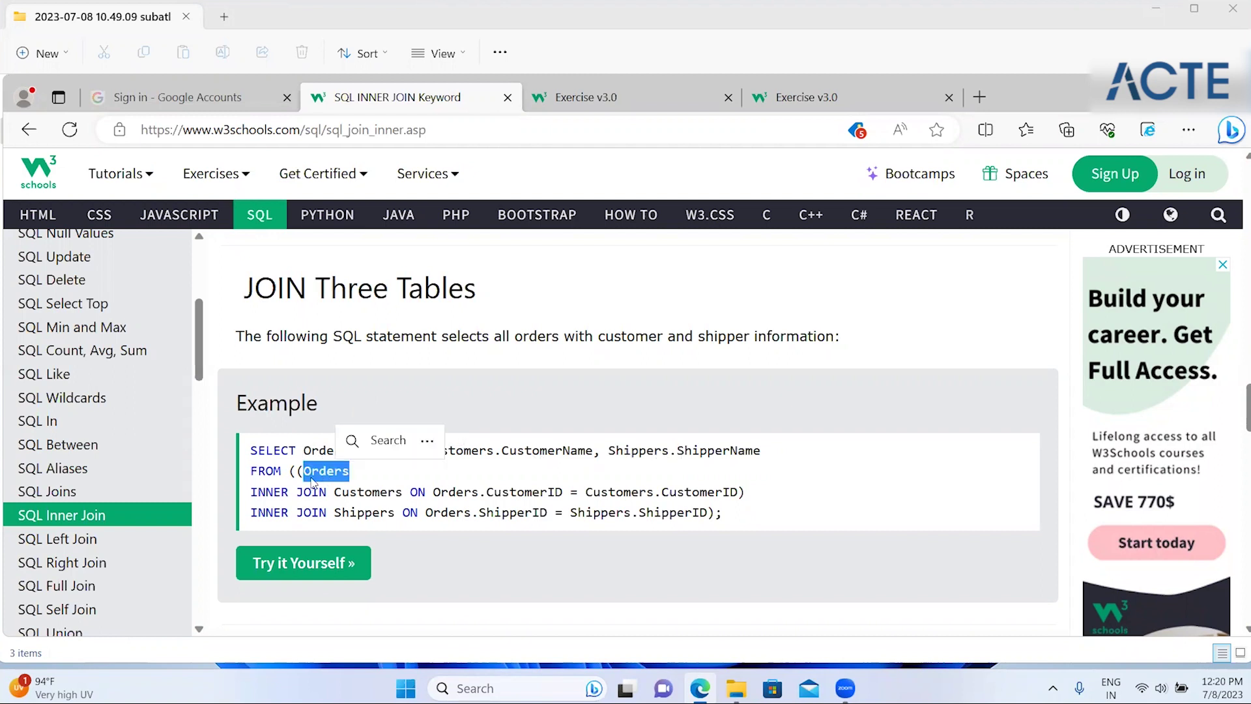
click(413, 492)
drag(413, 492, 751, 500)
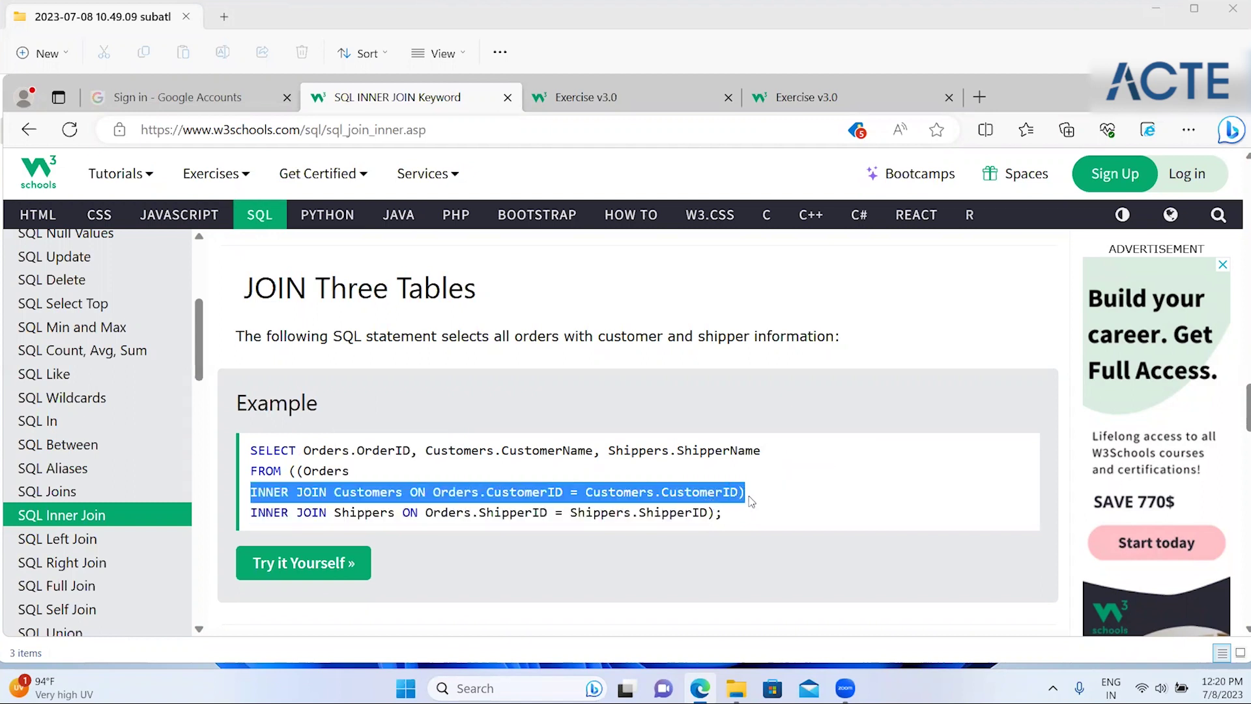
double_click(362, 514)
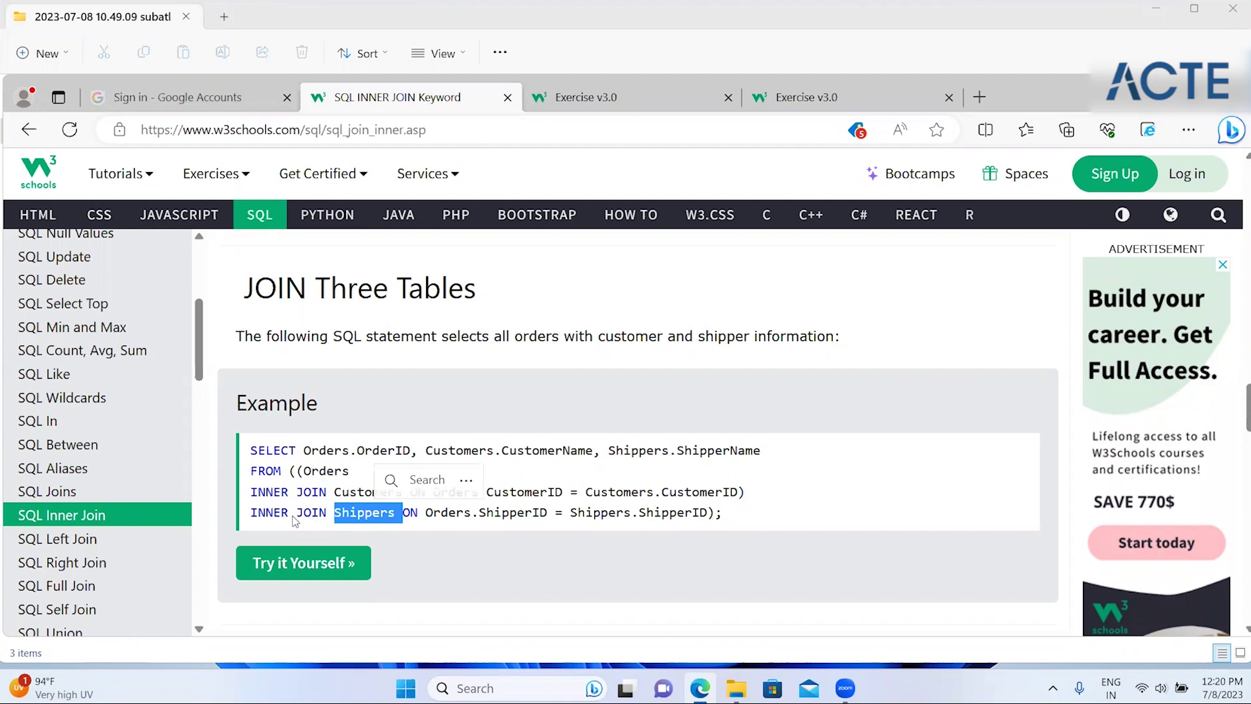
drag(251, 512, 754, 536)
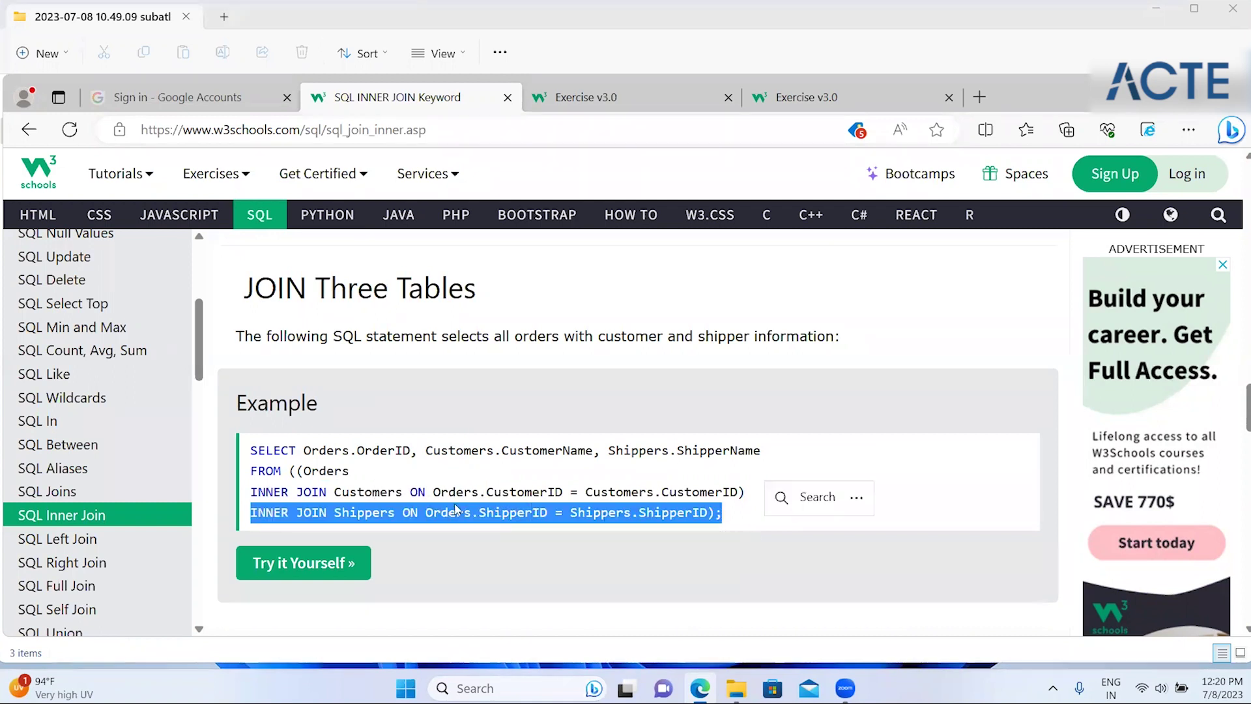
double_click(474, 513)
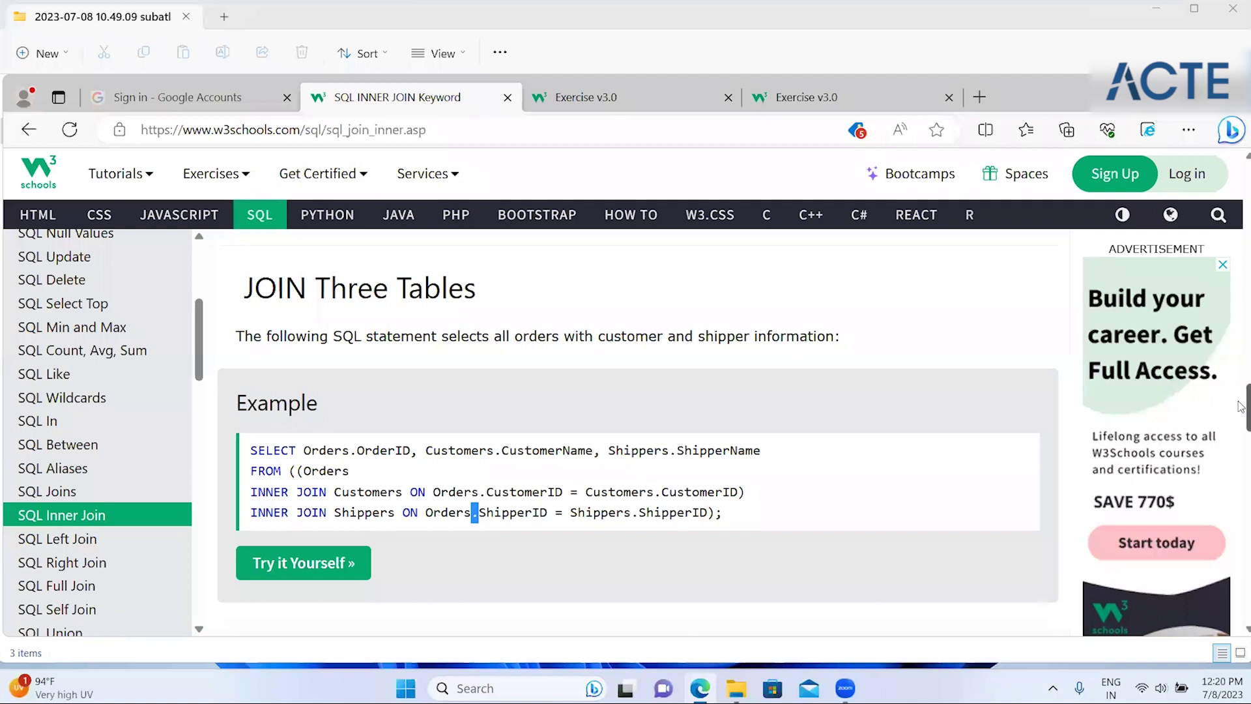
- Highlight the INNER JOIN exercise's task sentence and focus its blank answer field
scroll(1239, 395, down, 3)
drag(1240, 431, 1240, 454)
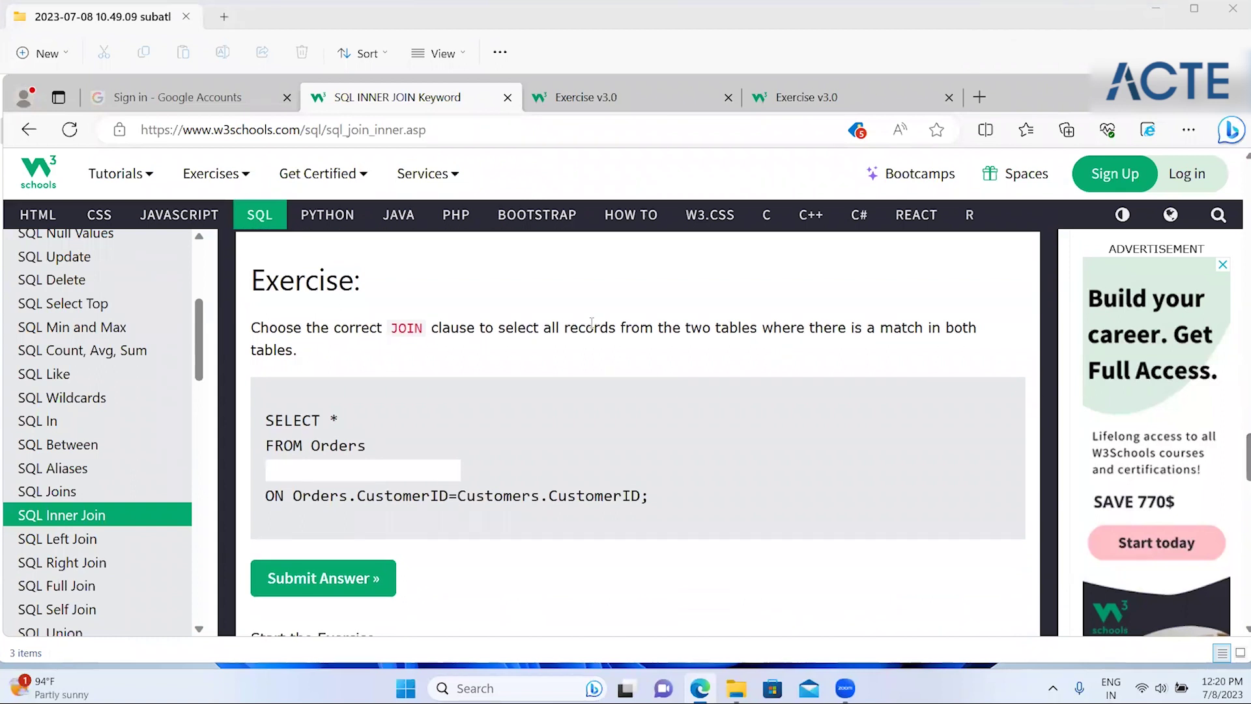
drag(531, 331, 836, 329)
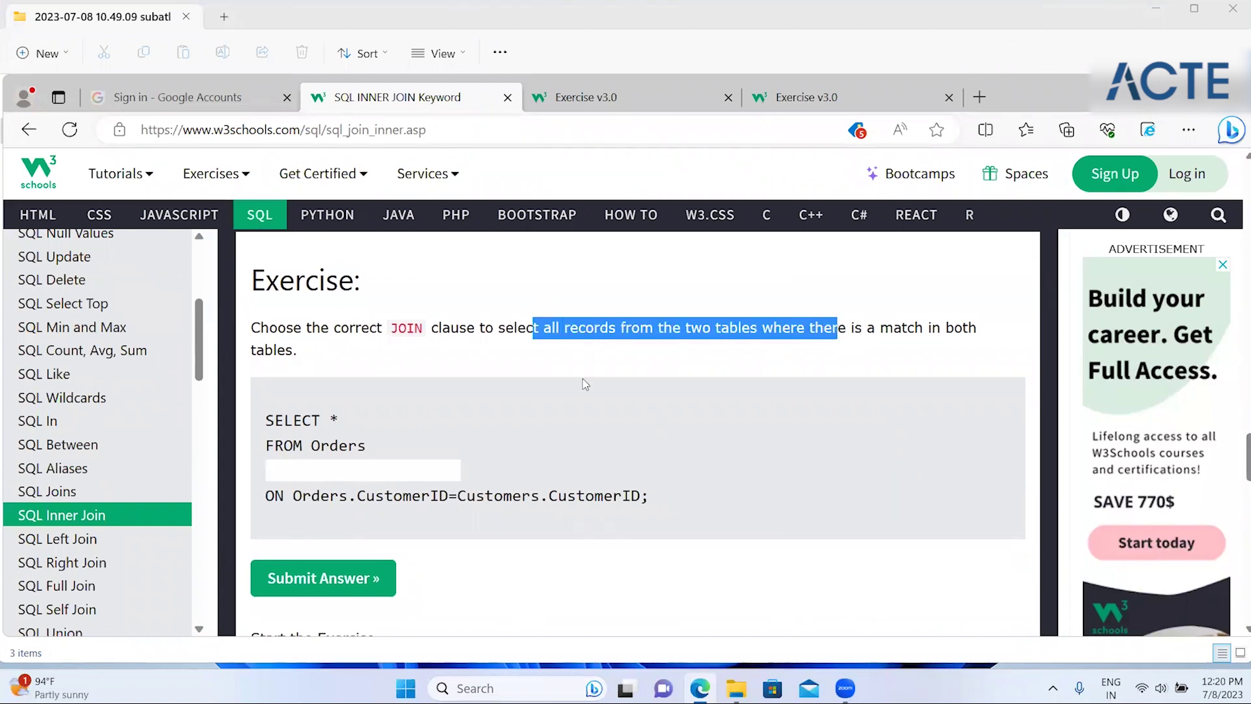
click(389, 466)
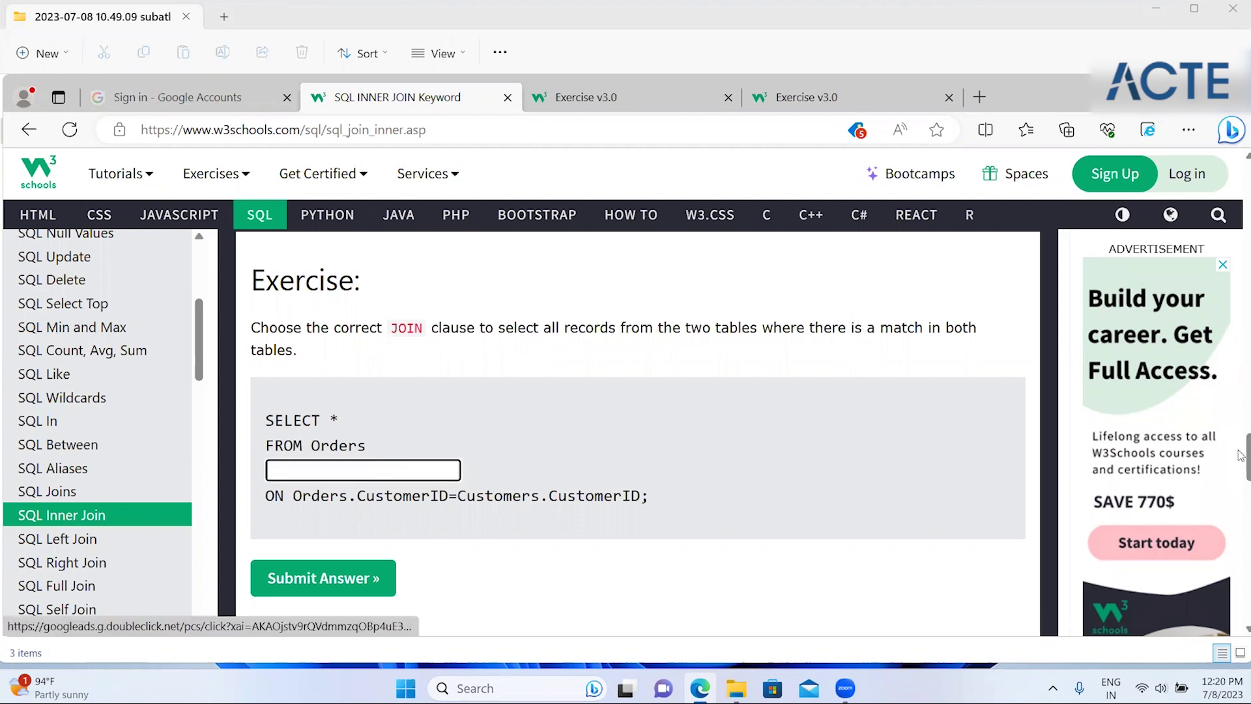
scroll(1240, 479, down, 2)
scroll(1239, 479, down, 2)
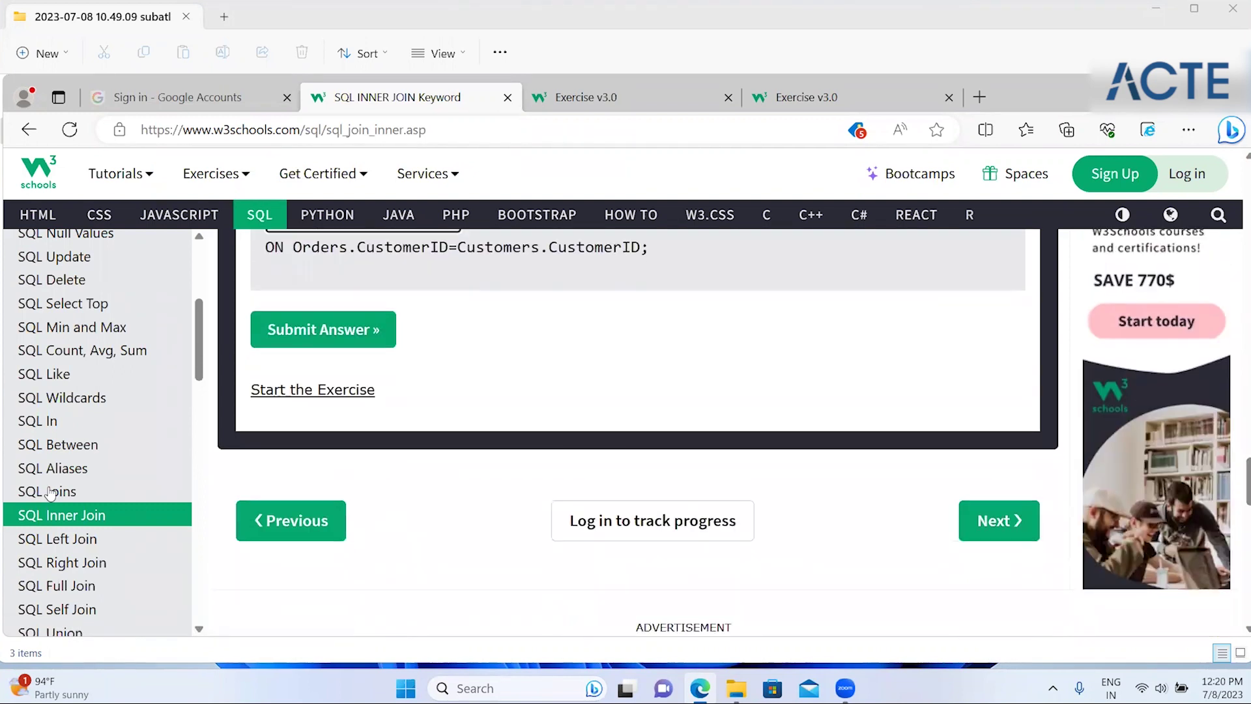
- Open SQL Left Join and read its syntax, diagram and Customers–Orders example down to the footer
click(107, 549)
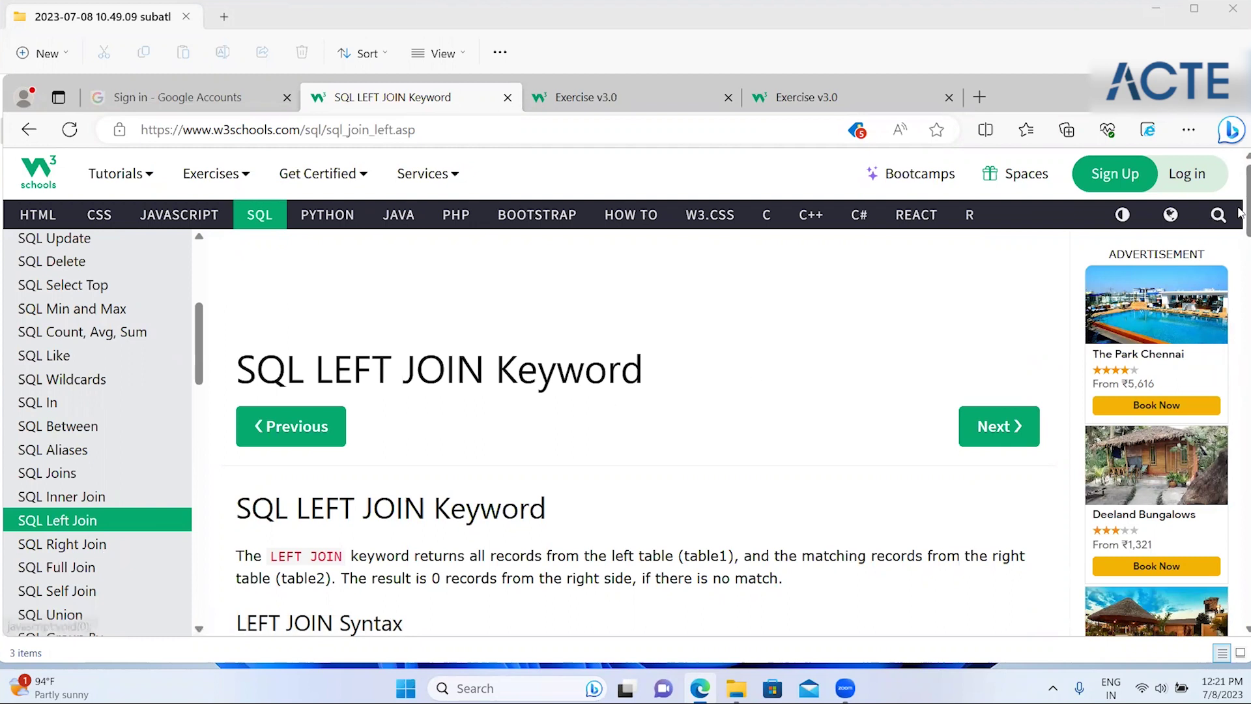
drag(1242, 213, 1240, 298)
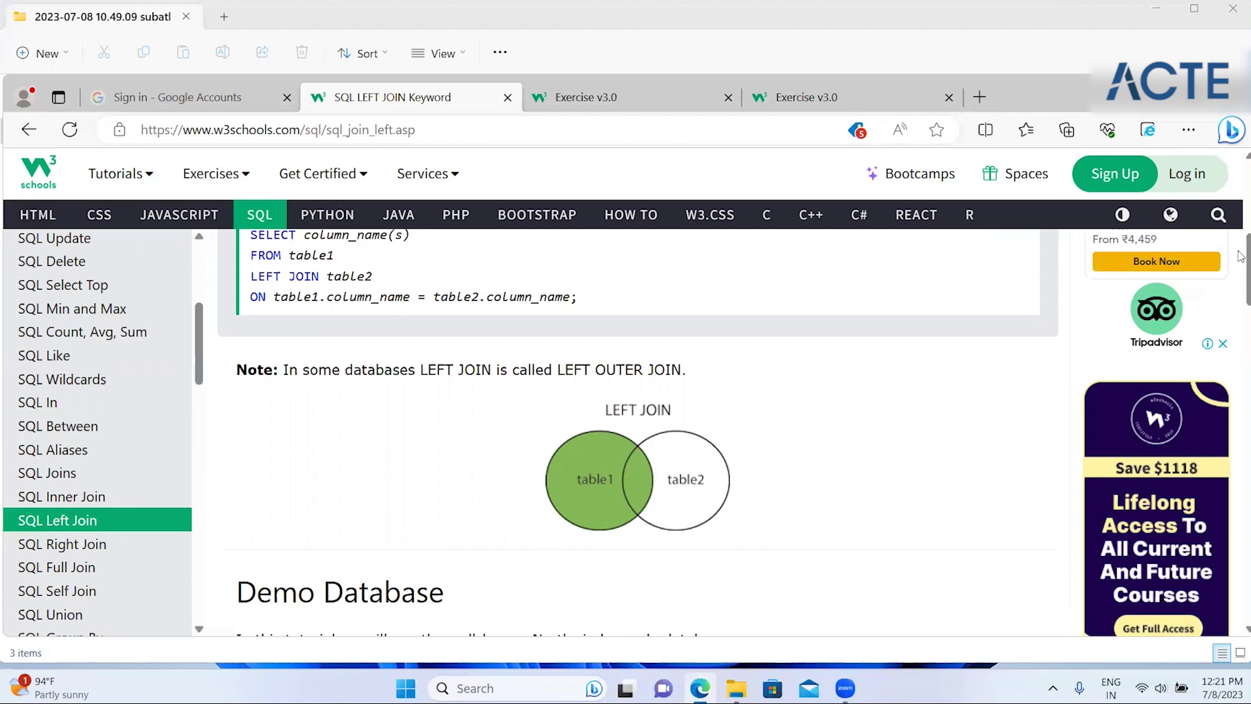
scroll(1240, 298, down, 1)
drag(1240, 298, 1240, 434)
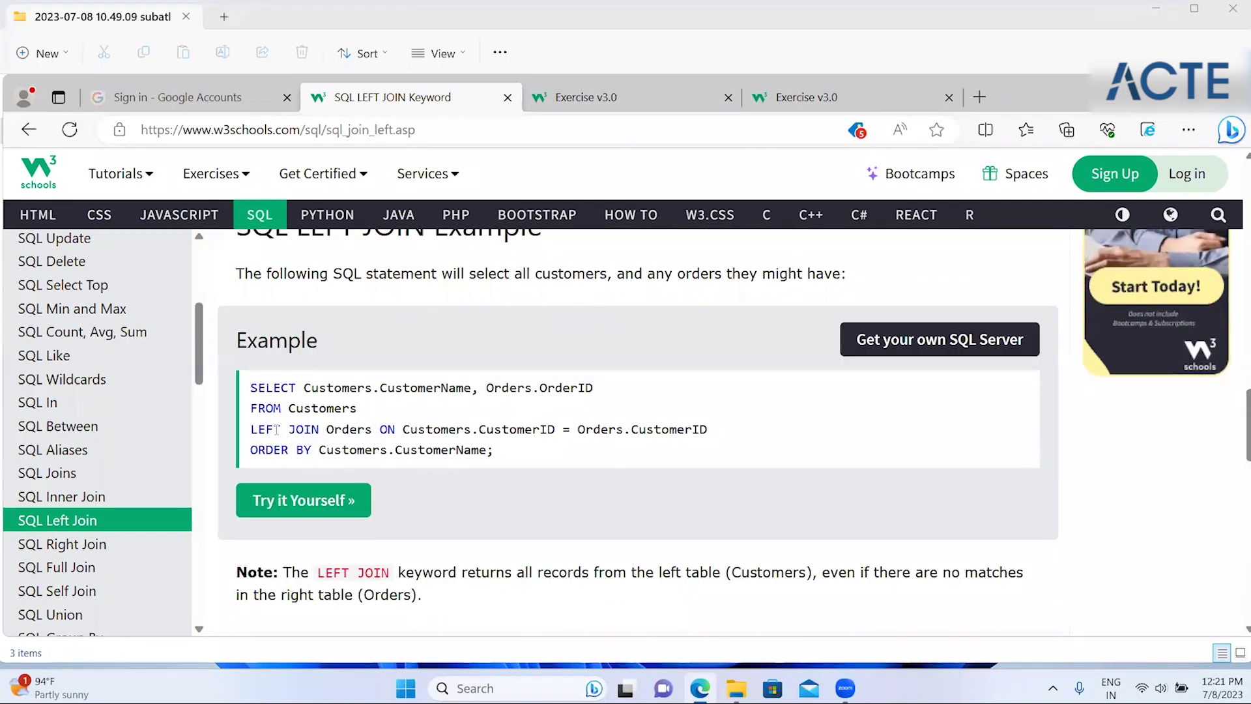
drag(264, 428, 363, 407)
click(732, 271)
drag(1240, 437, 1242, 601)
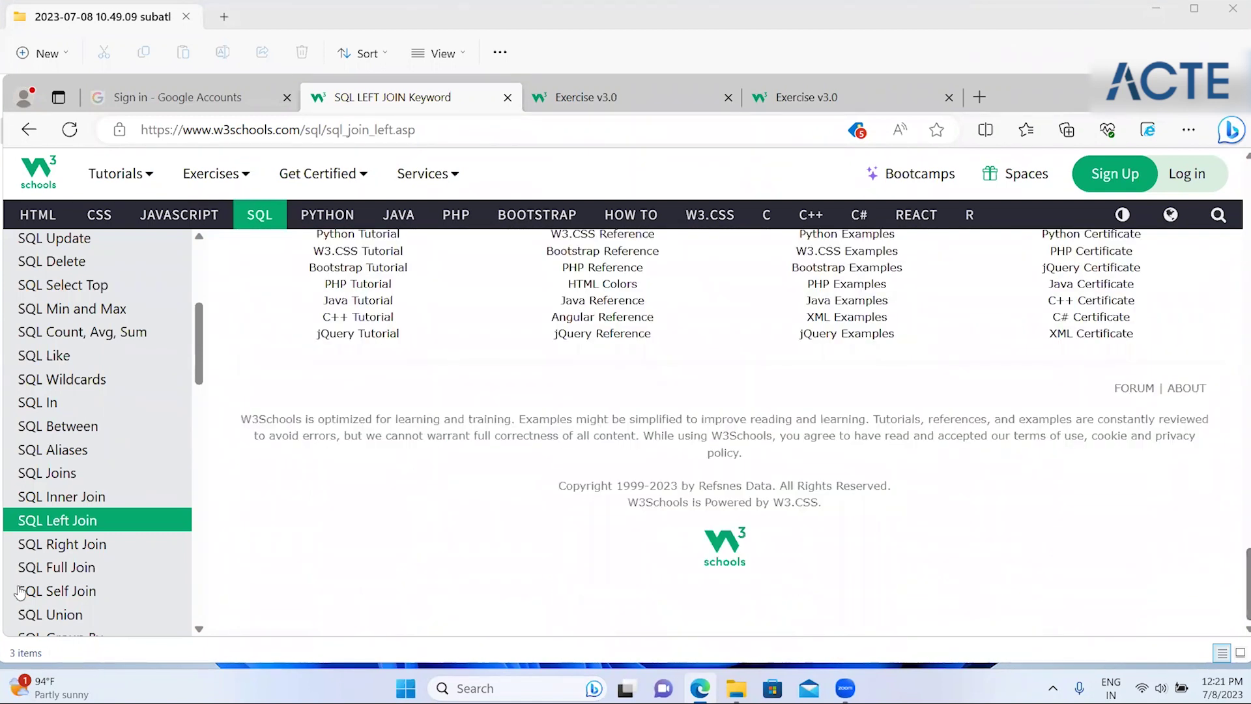
- Read the SQL RIGHT JOIN page's syntax, diagram and example down to its exercise
click(65, 545)
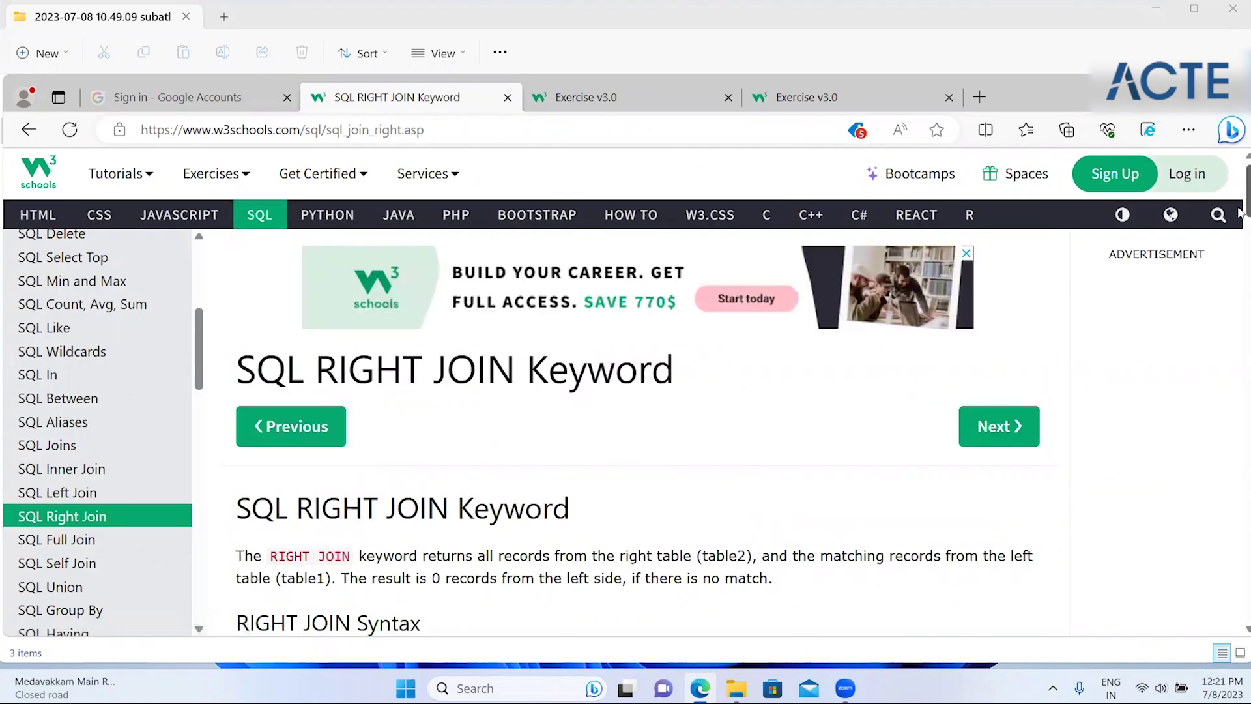
scroll(1240, 254, down, 2)
scroll(666, 502, down, 5)
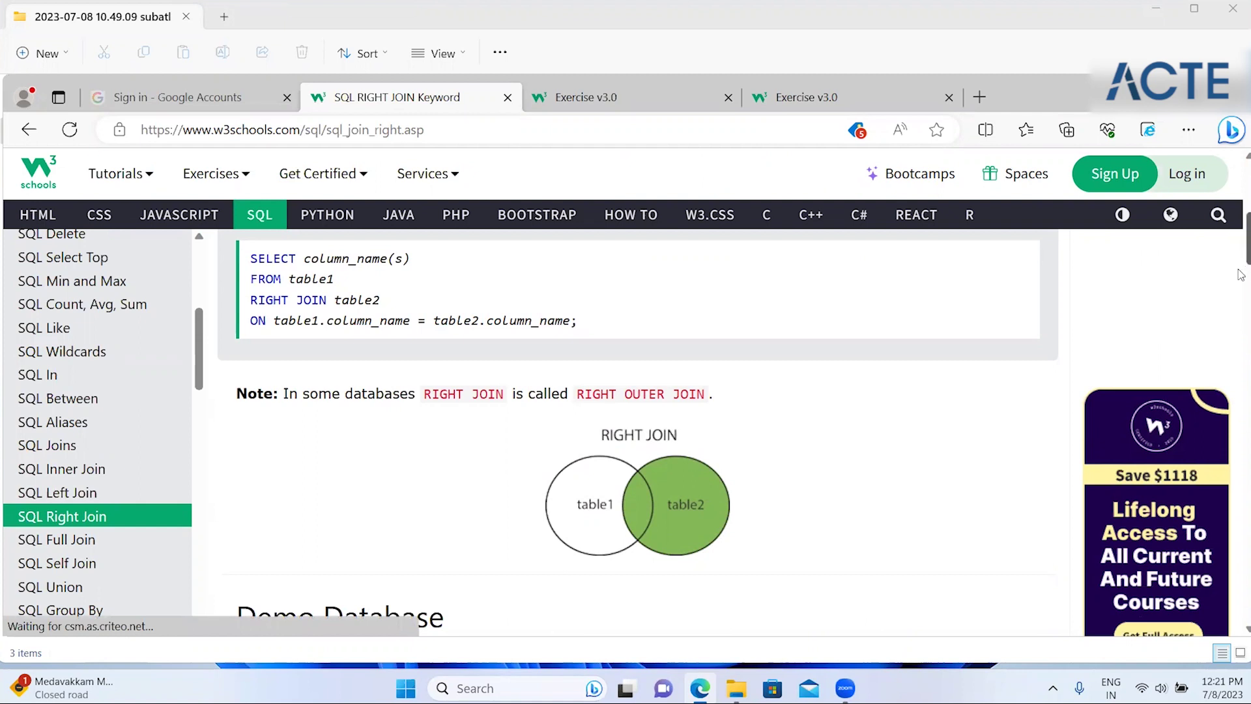
scroll(625, 430, down, 5)
scroll(625, 430, down, 4)
scroll(625, 430, down, 3)
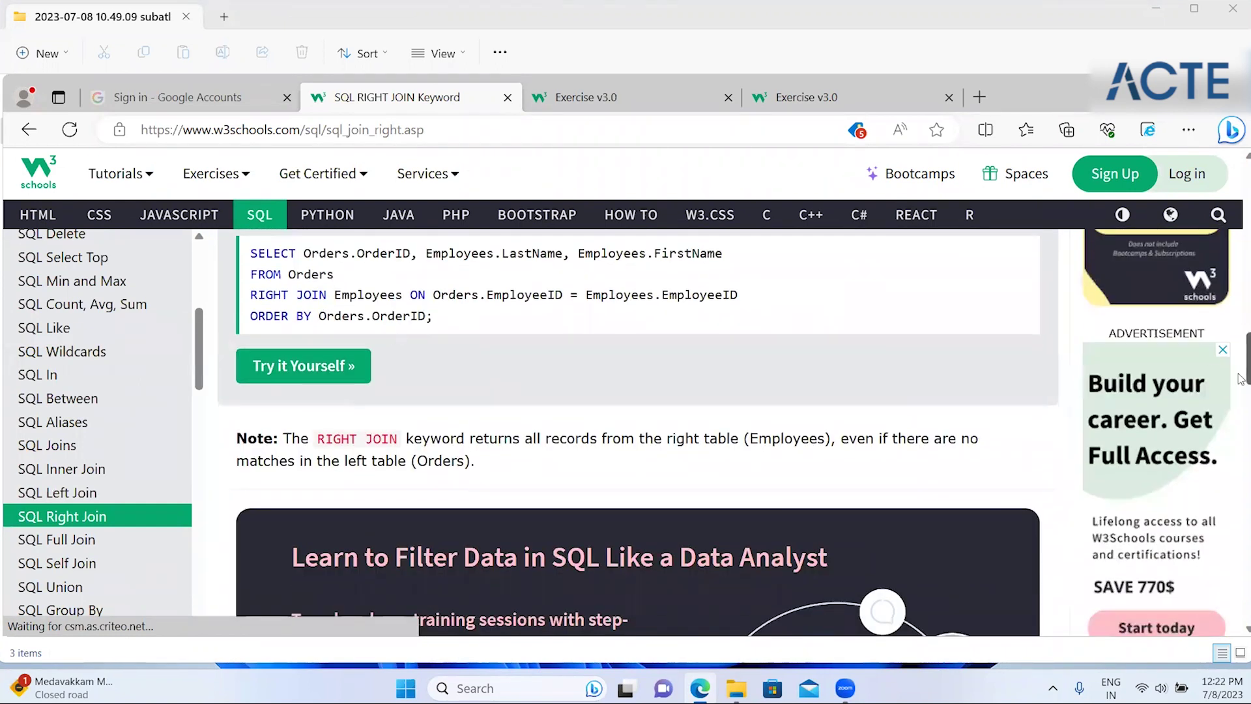
drag(1241, 381, 1240, 430)
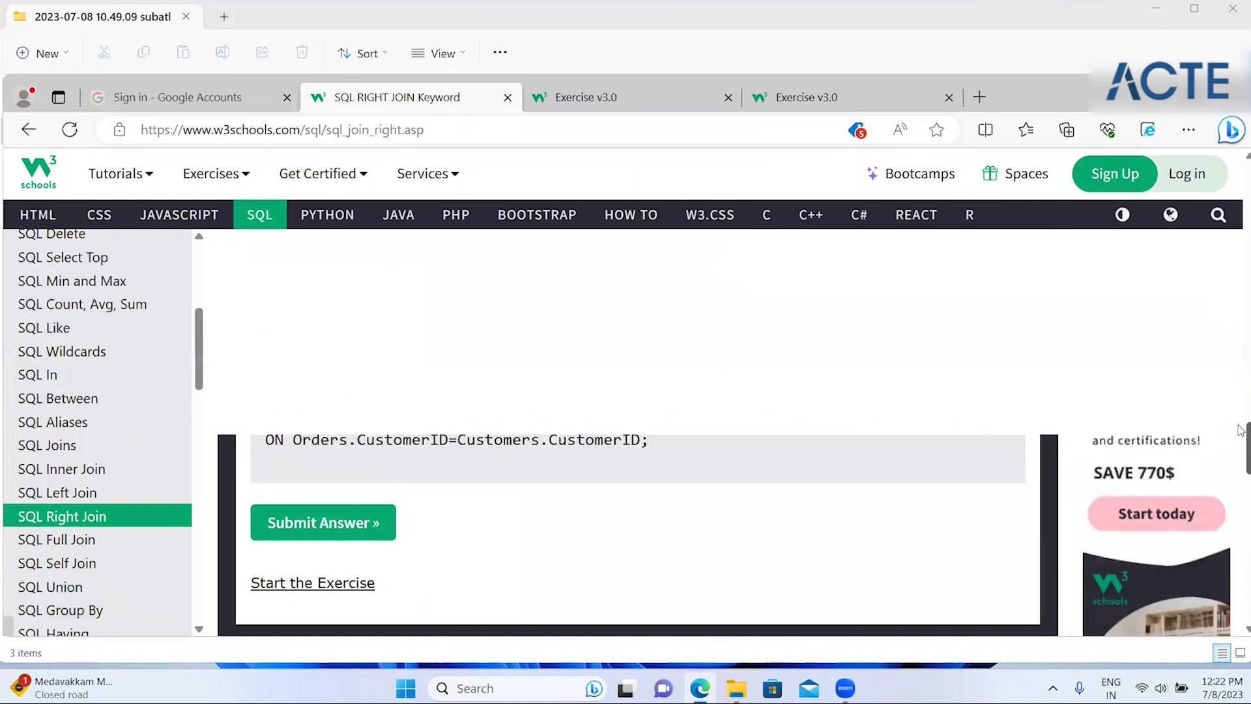
scroll(201, 390, down, 1)
scroll(200, 389, down, 5)
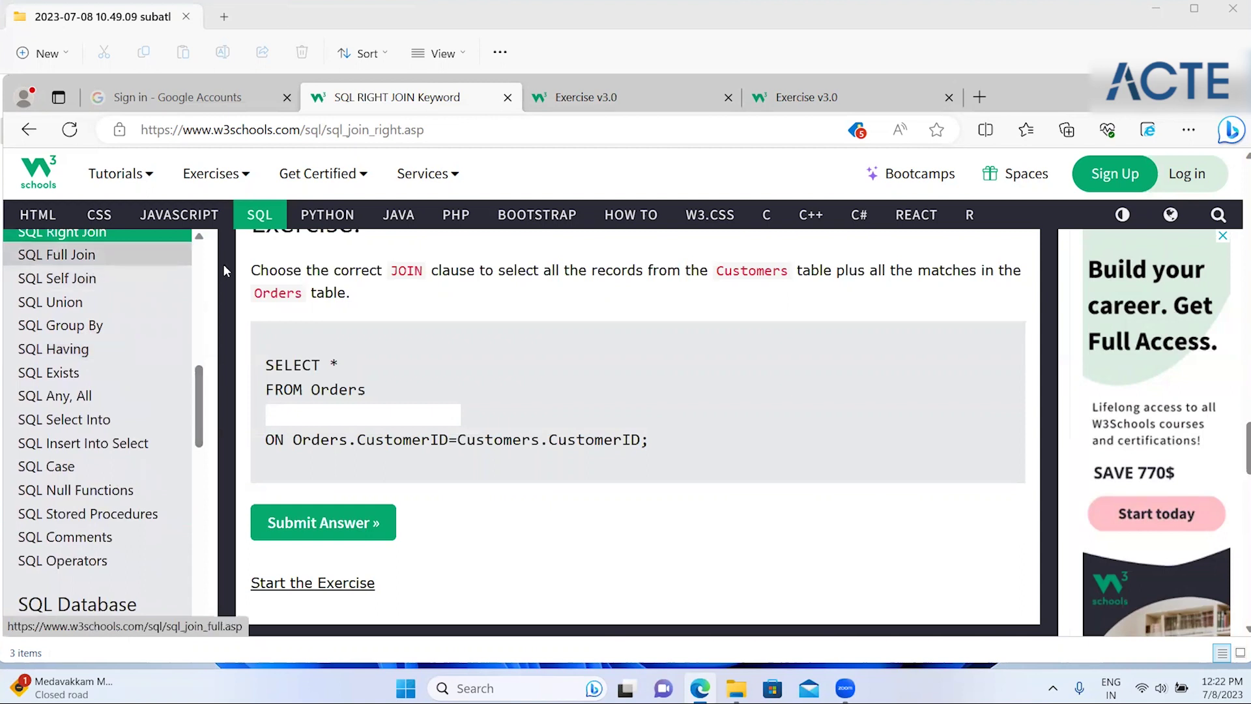
click(91, 256)
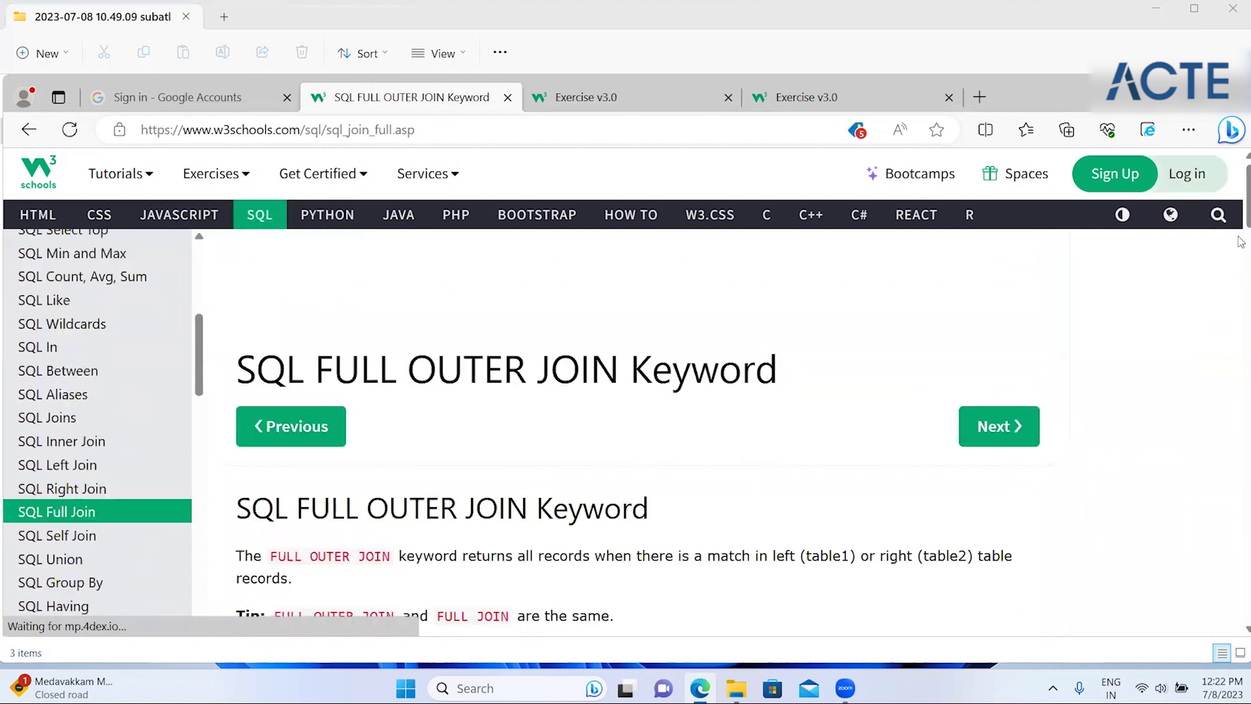
- Read the FULL OUTER JOIN syntax and diagram, highlighting 'FULL OUTER JOIN' in the example query
scroll(1240, 258, down, 4)
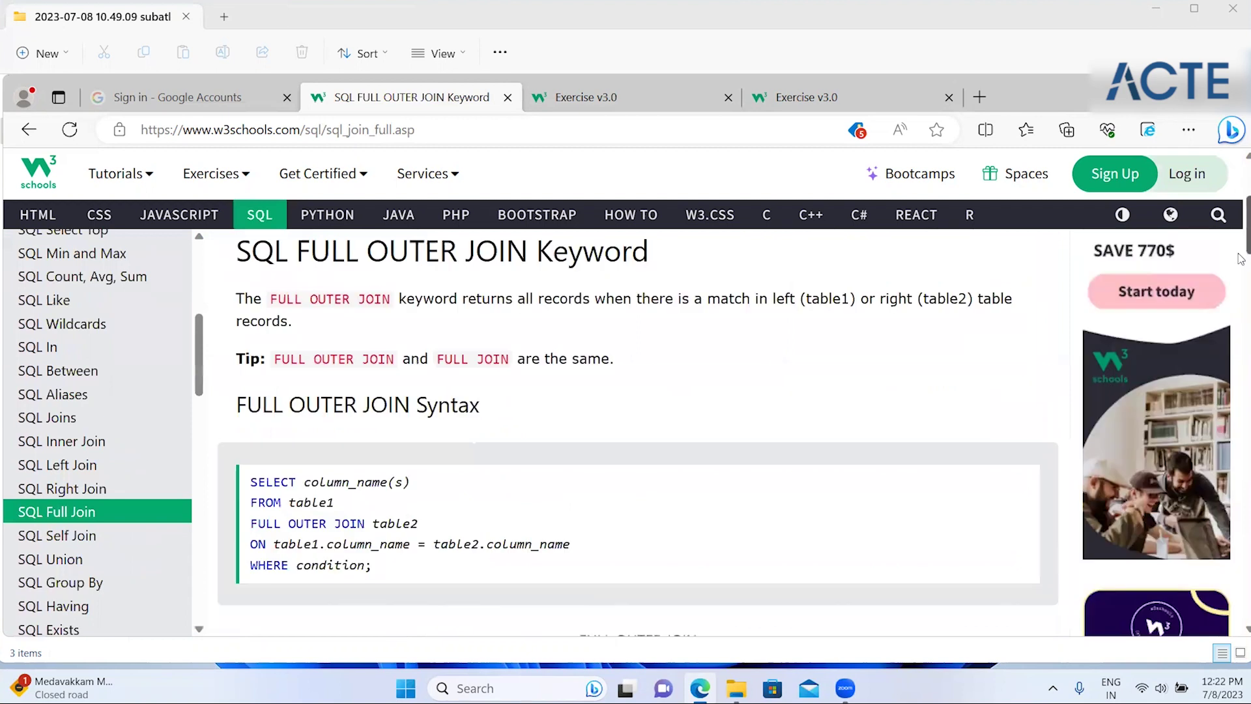
scroll(1241, 258, down, 4)
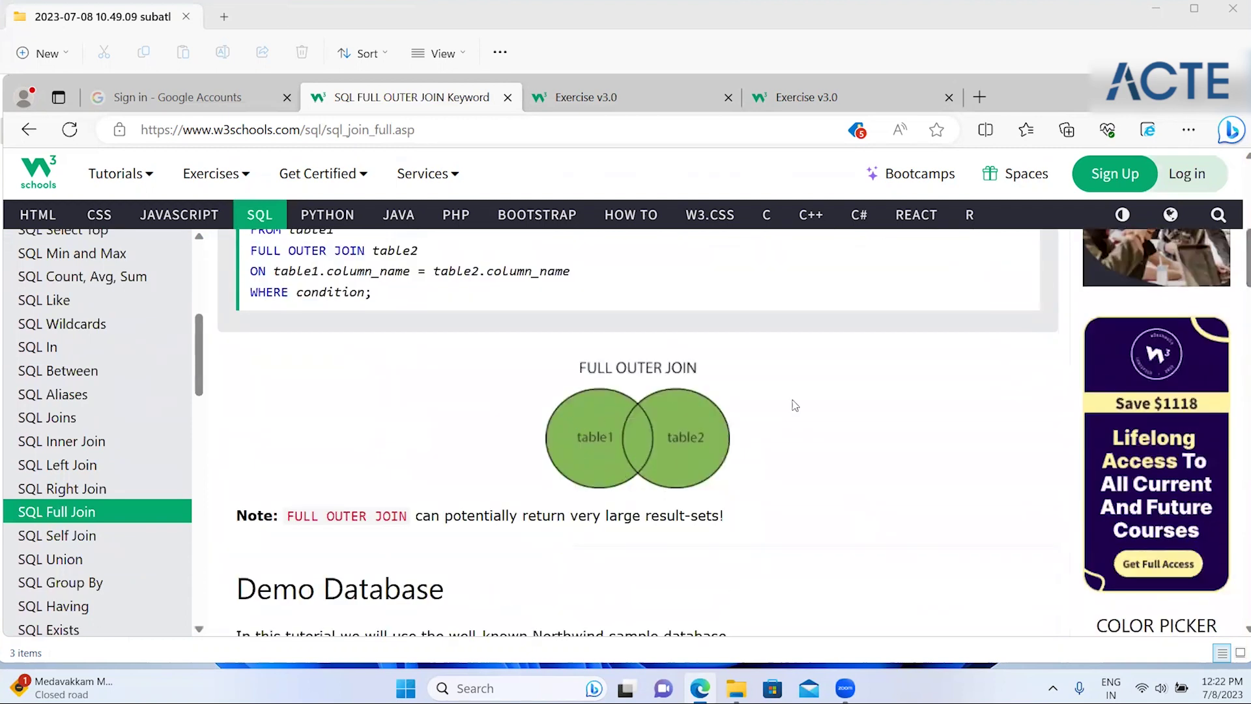
drag(1240, 270, 1240, 449)
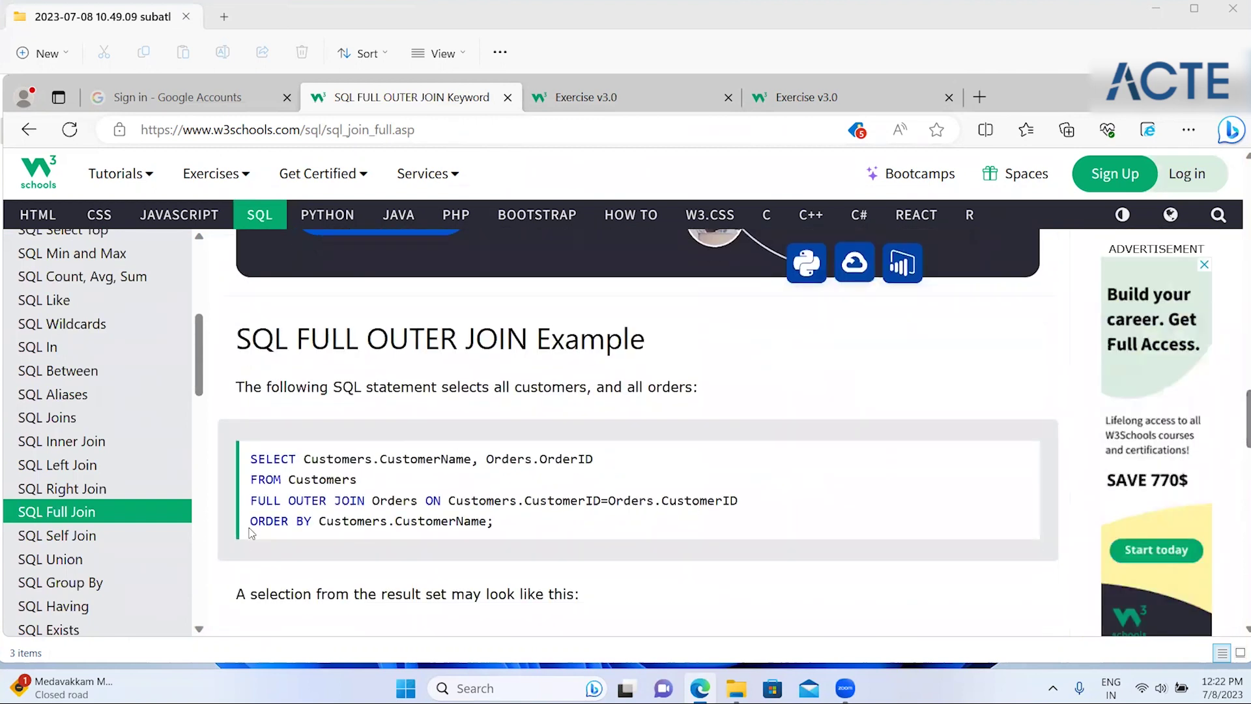
drag(250, 500, 371, 500)
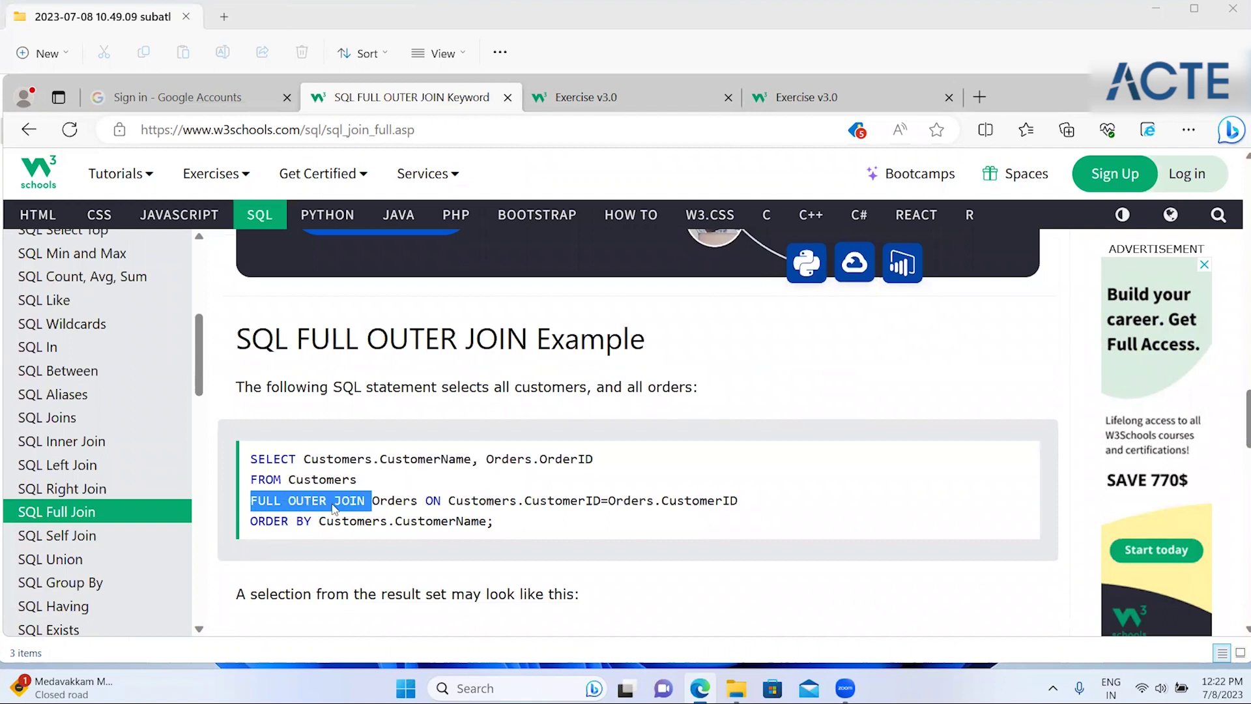
drag(1240, 441, 1240, 521)
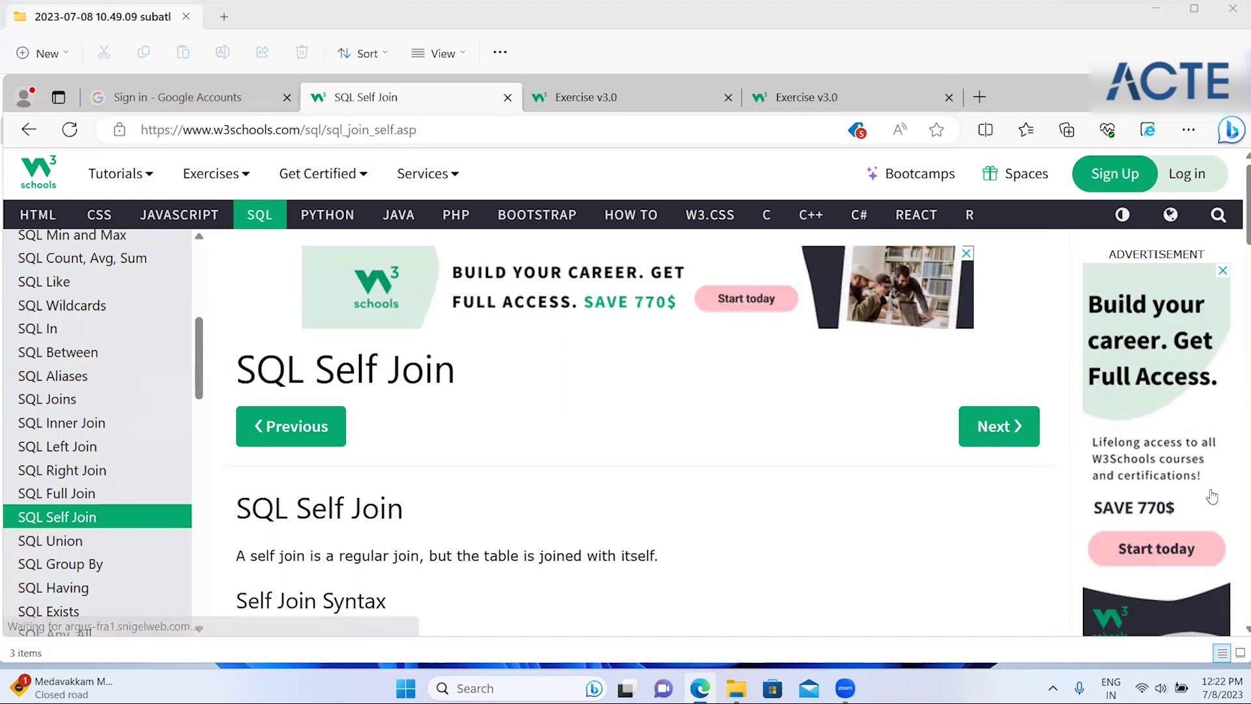
- Read the Self Join definition and syntax, highlighting 'a regular' and 'table1' in the FROM line
scroll(1241, 253, down, 3)
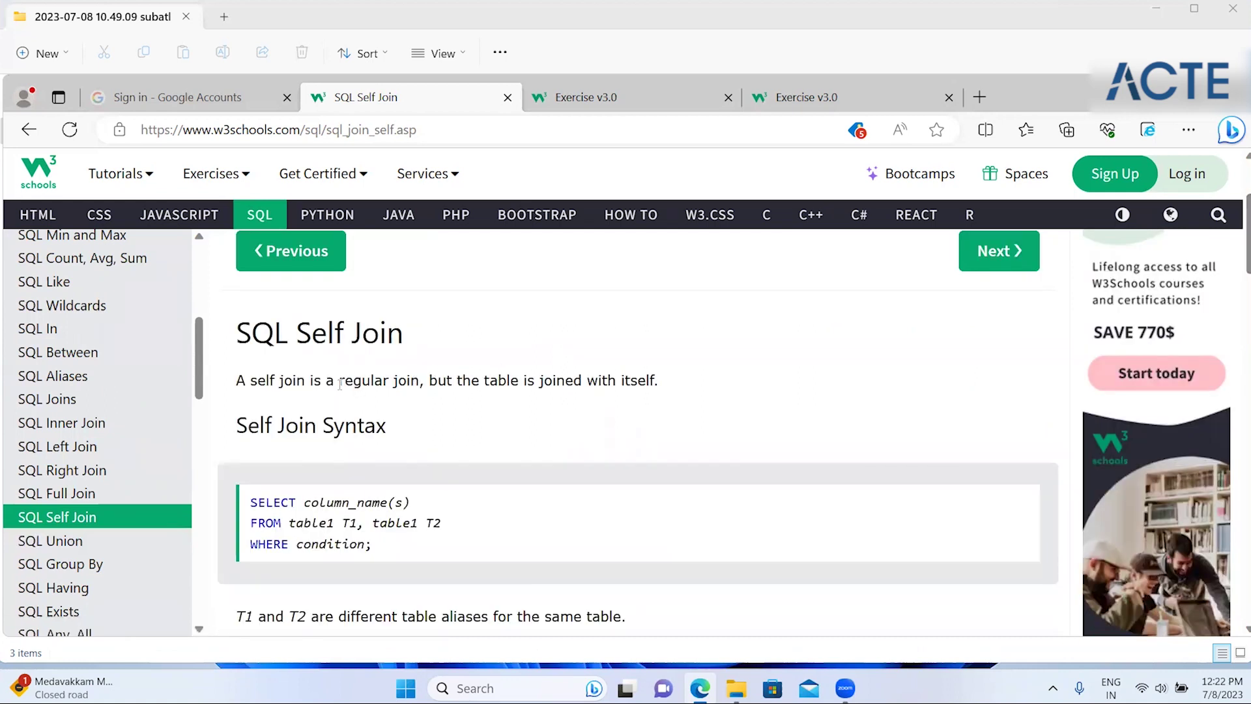
drag(320, 384, 383, 383)
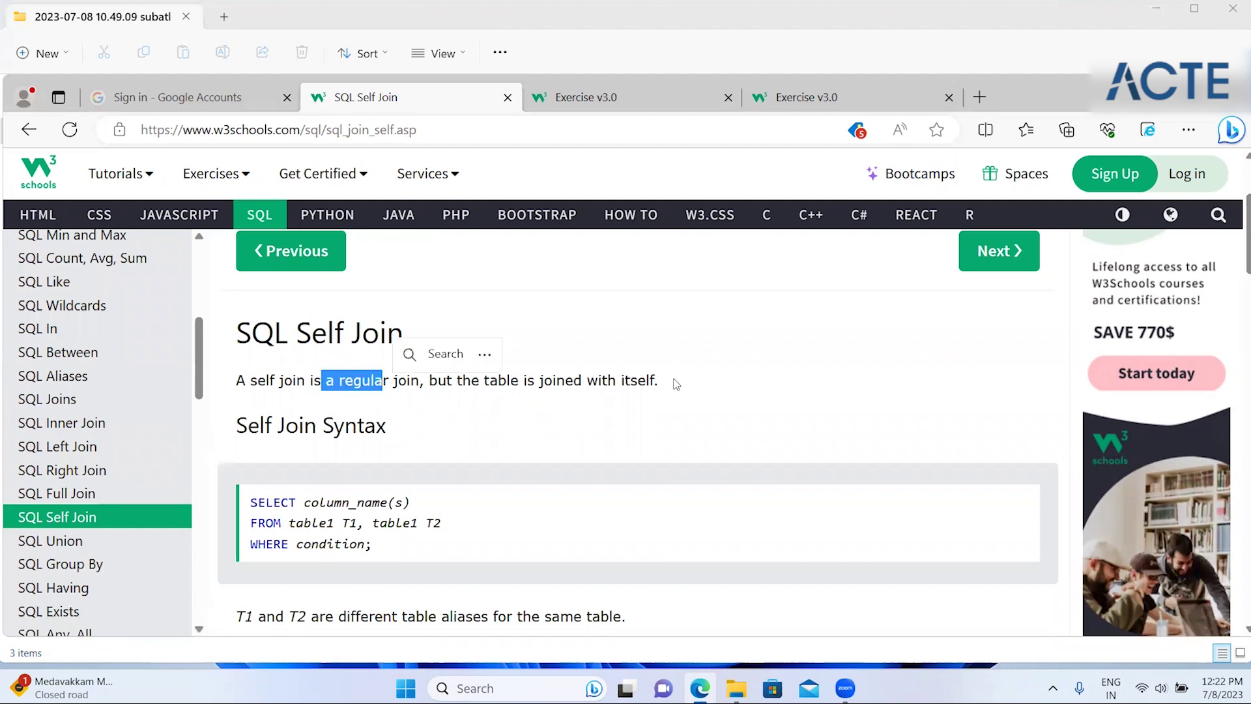
click(676, 384)
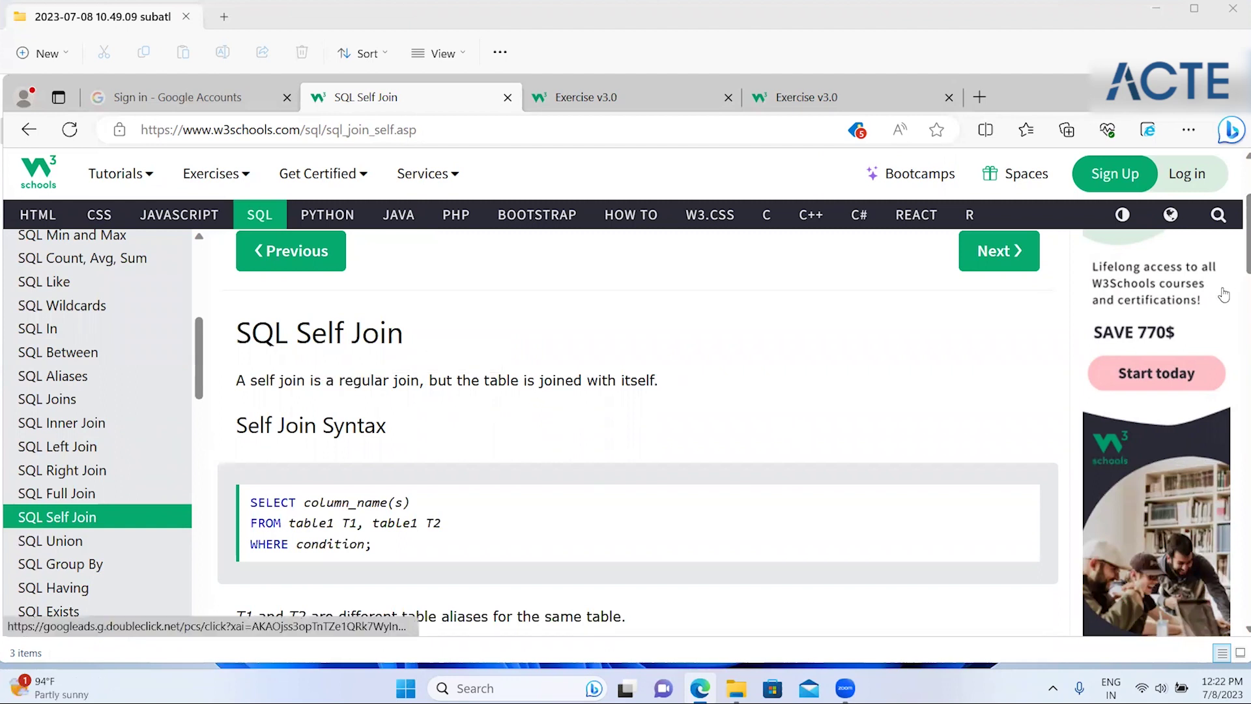
drag(1241, 252, 1240, 291)
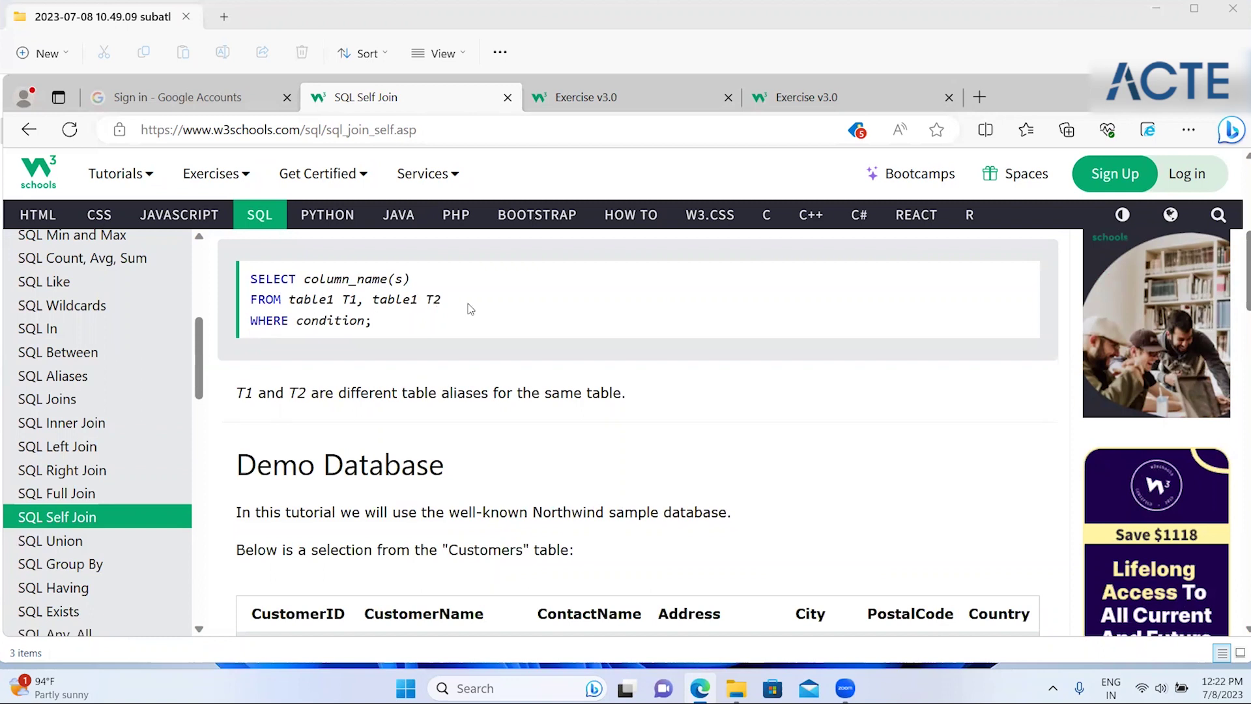
double_click(330, 301)
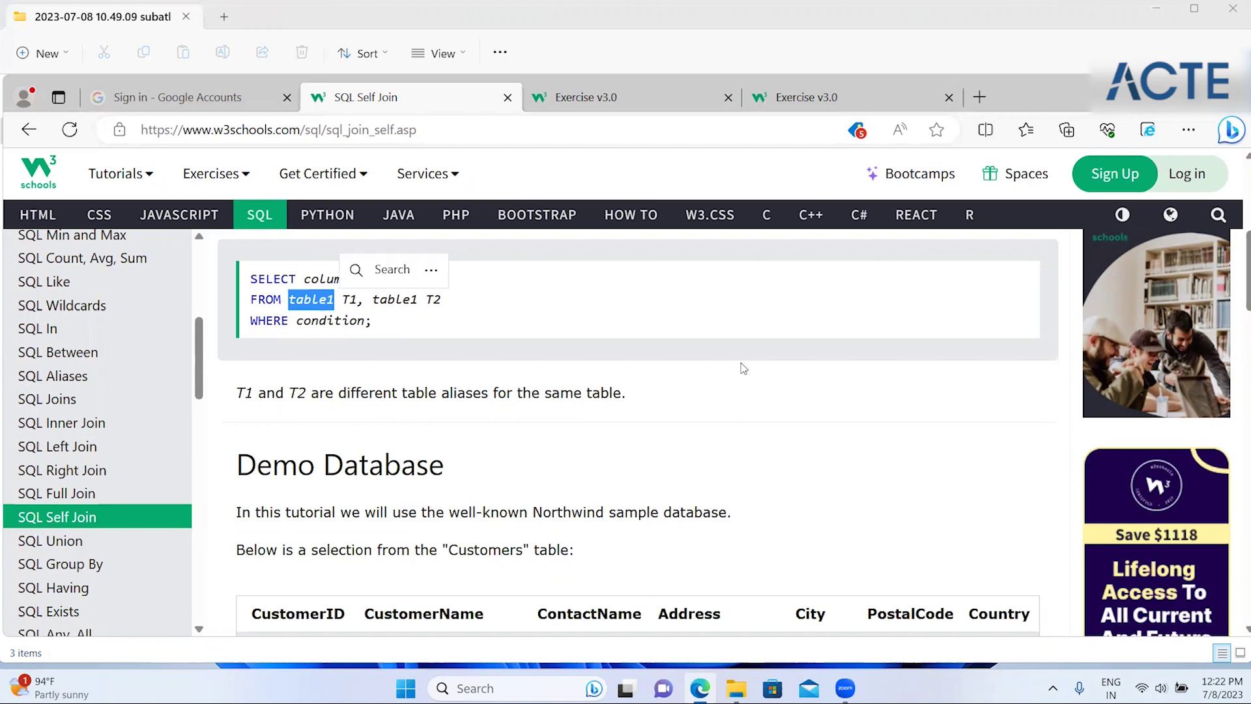
- Highlight the example's 'FROM Customers A, Customers B' line and the second Customers table name
drag(1240, 282, 1239, 376)
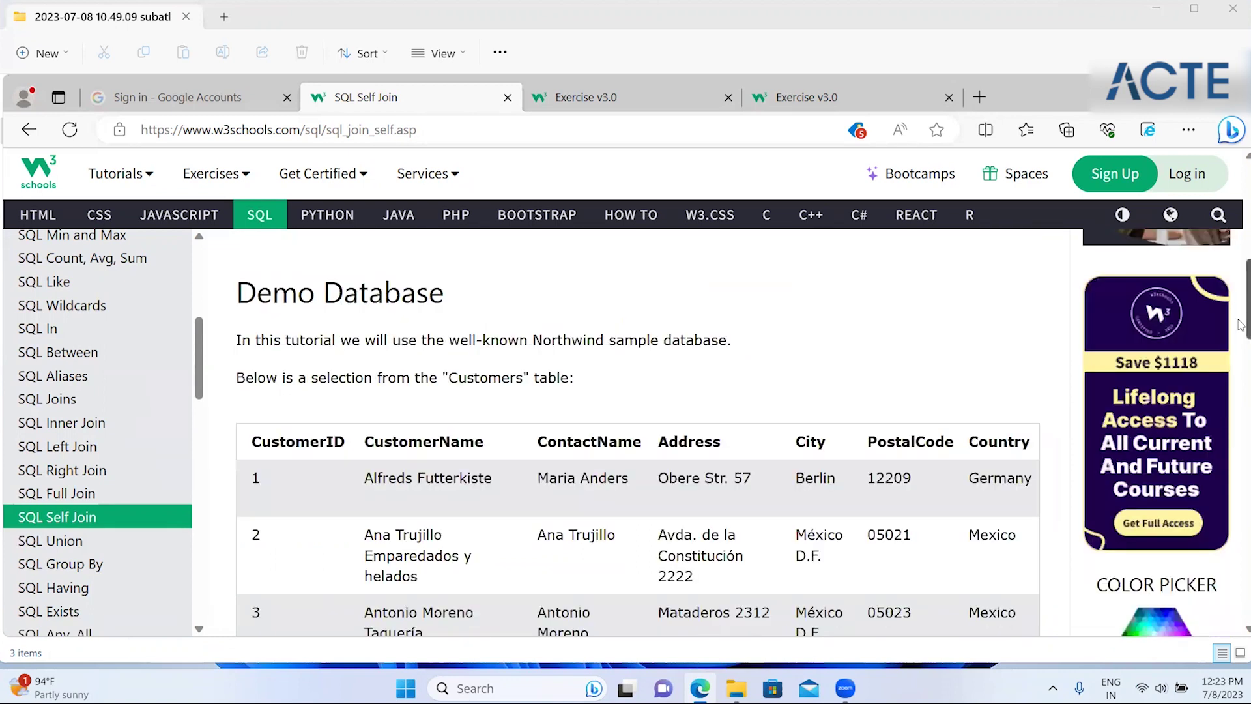
scroll(605, 383, down, 3)
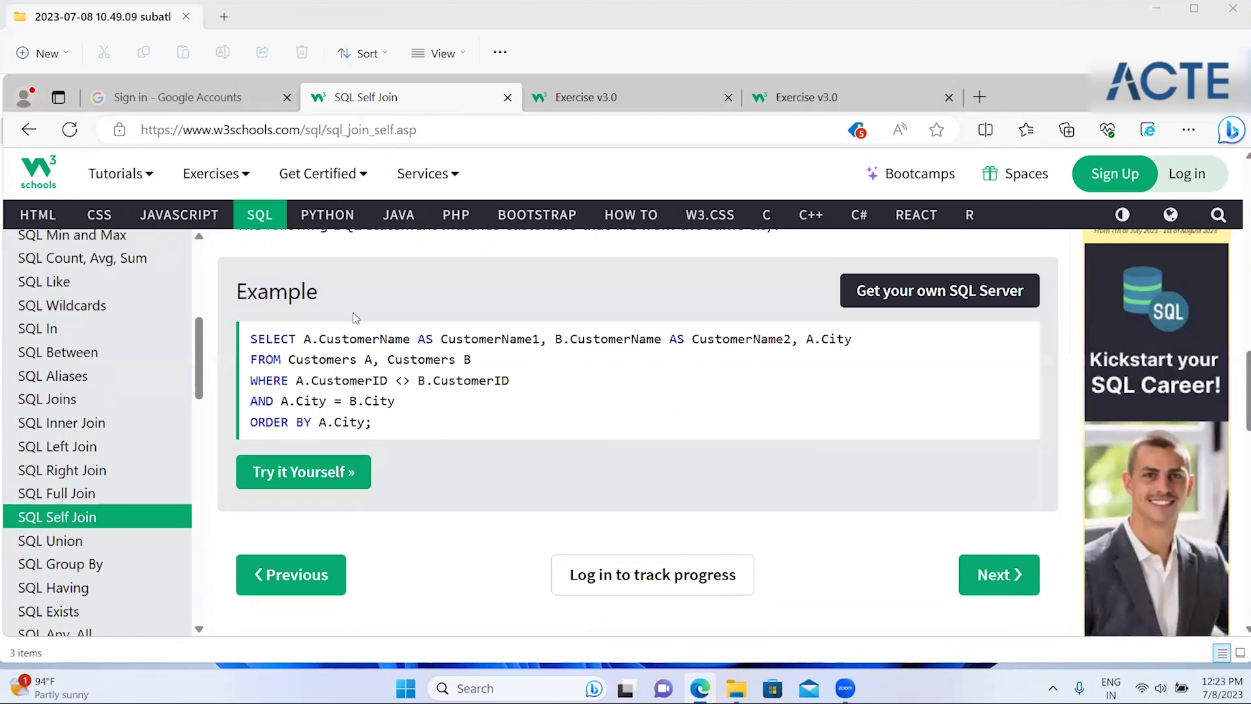
triple_click(330, 359)
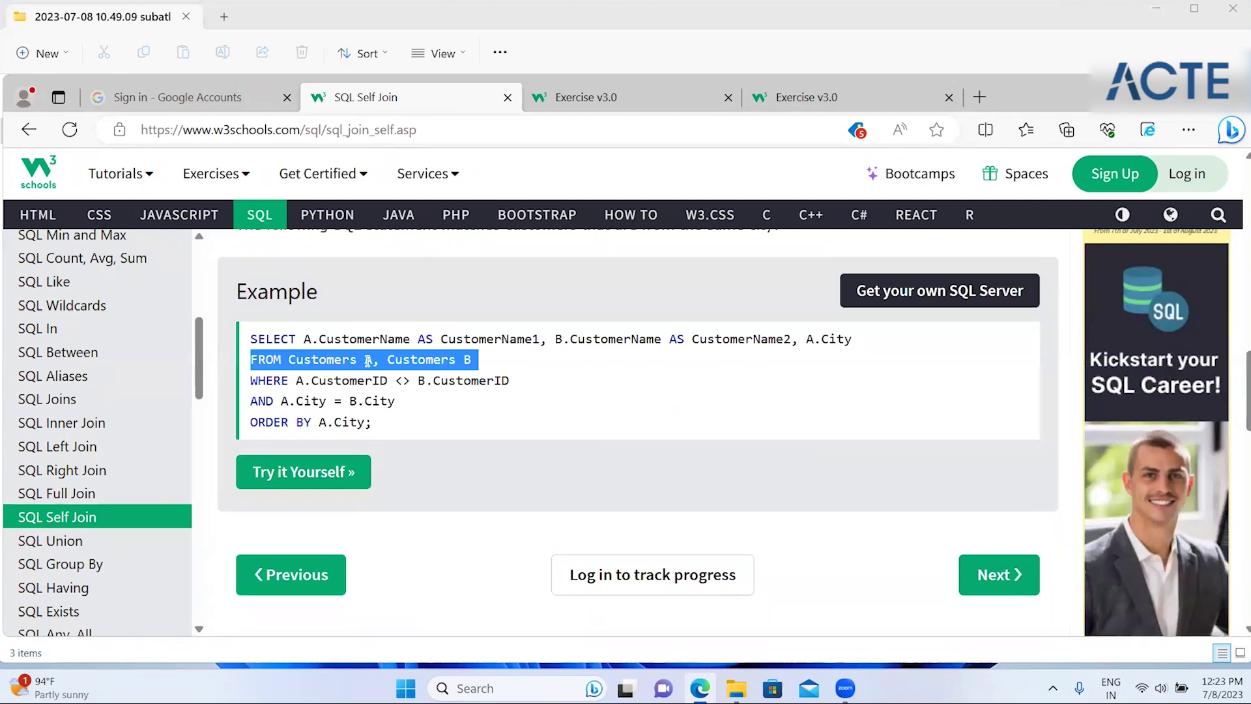
double_click(454, 360)
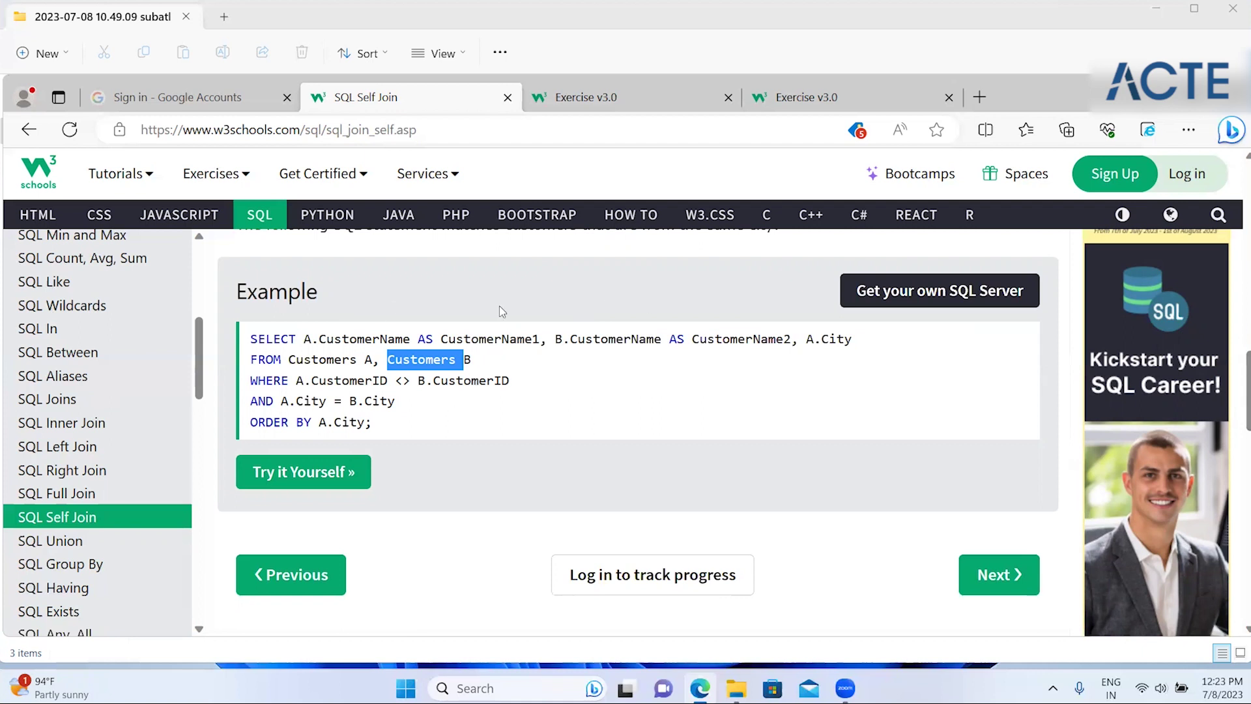
scroll(500, 311, up, 1)
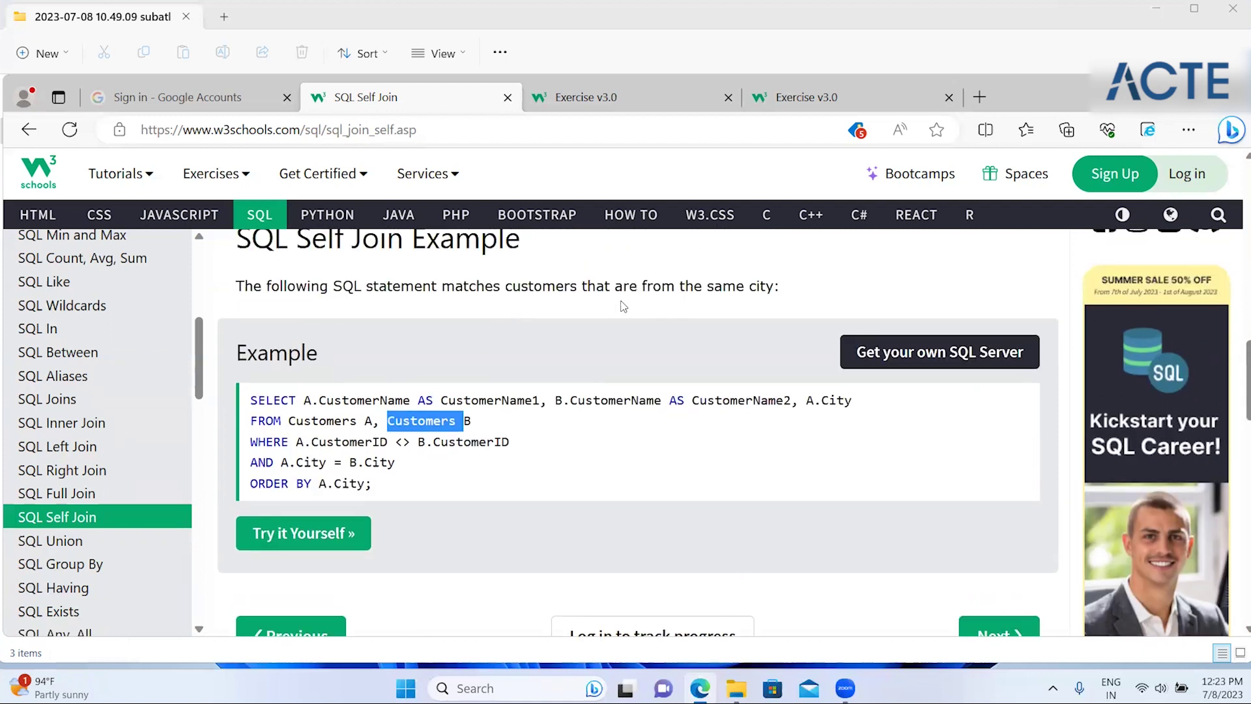
drag(624, 306, 709, 307)
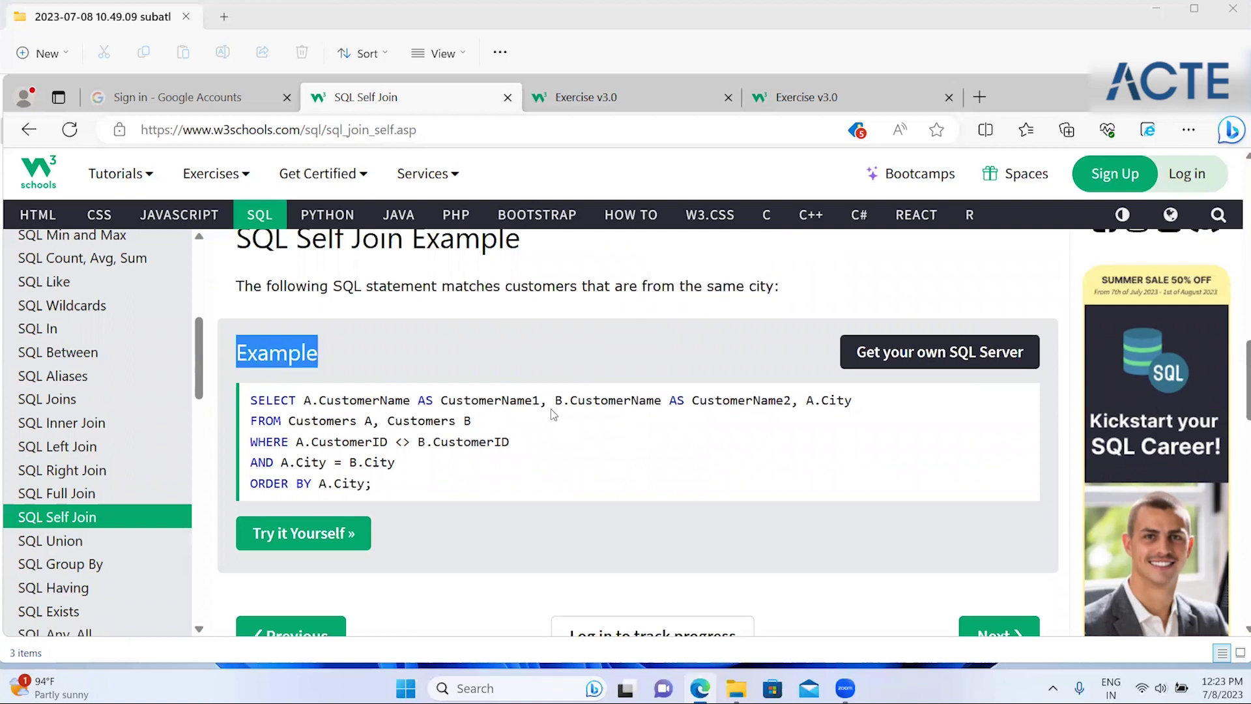
double_click(418, 400)
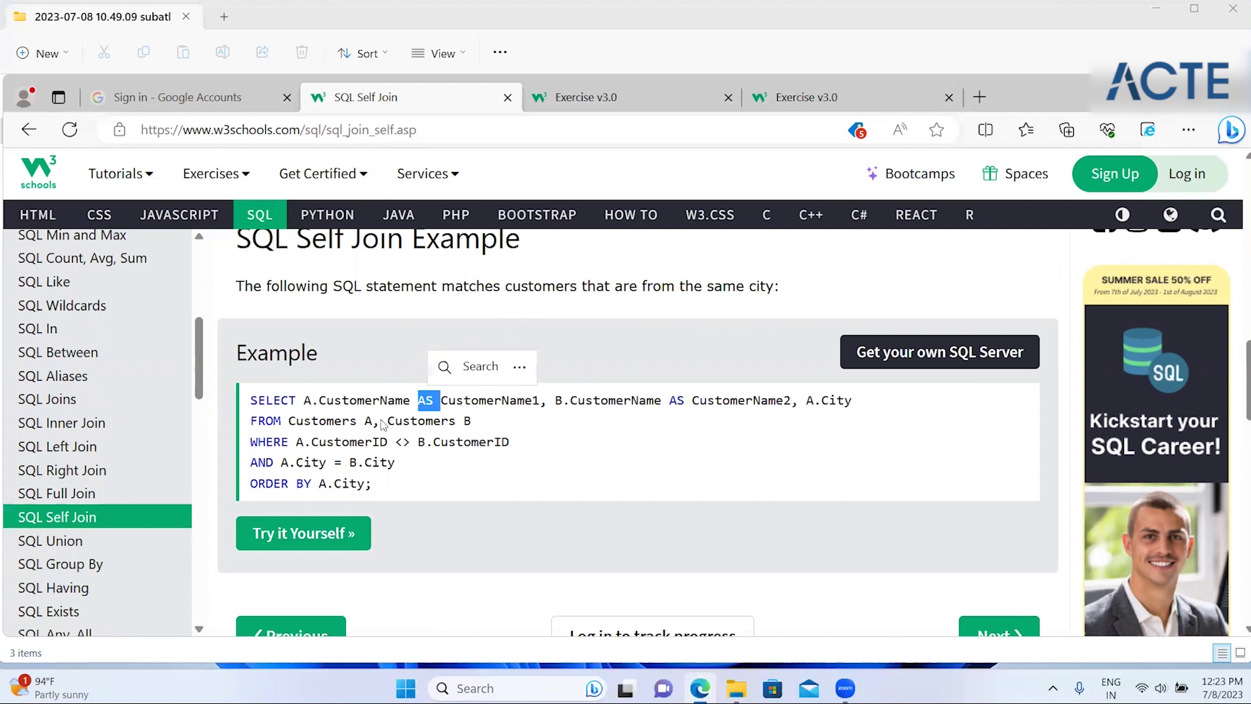
click(437, 421)
double_click(438, 422)
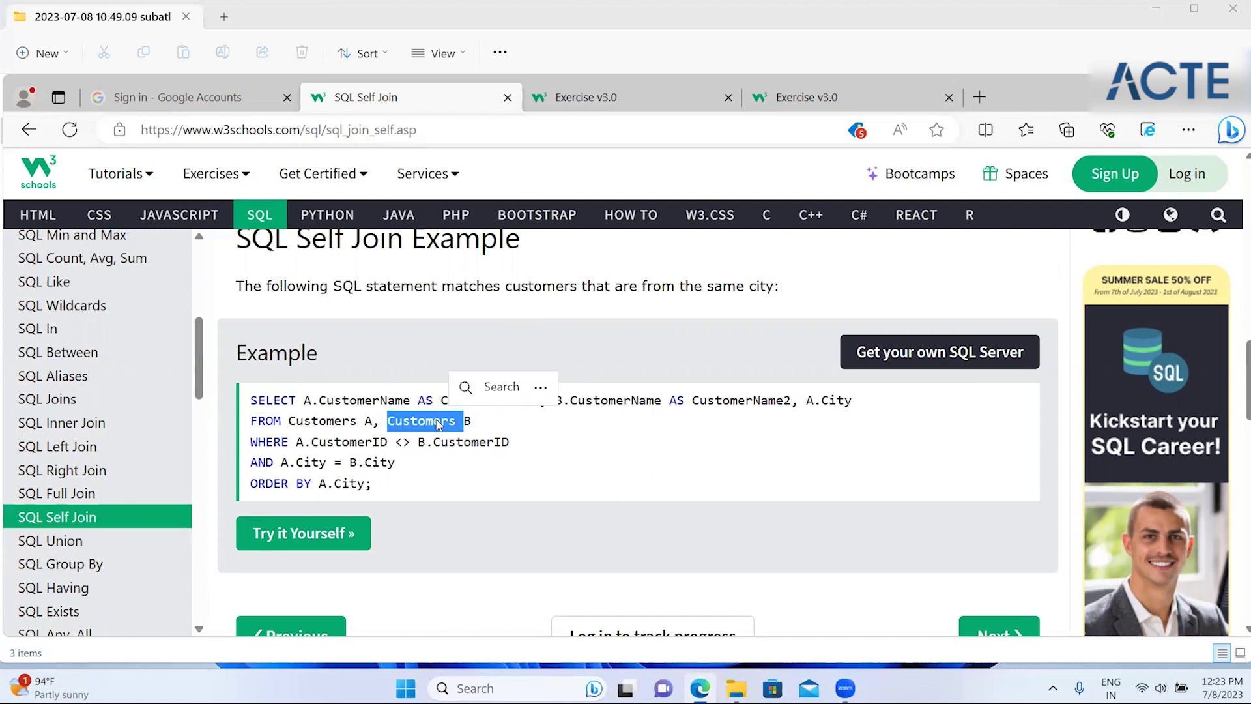
click(324, 449)
double_click(324, 450)
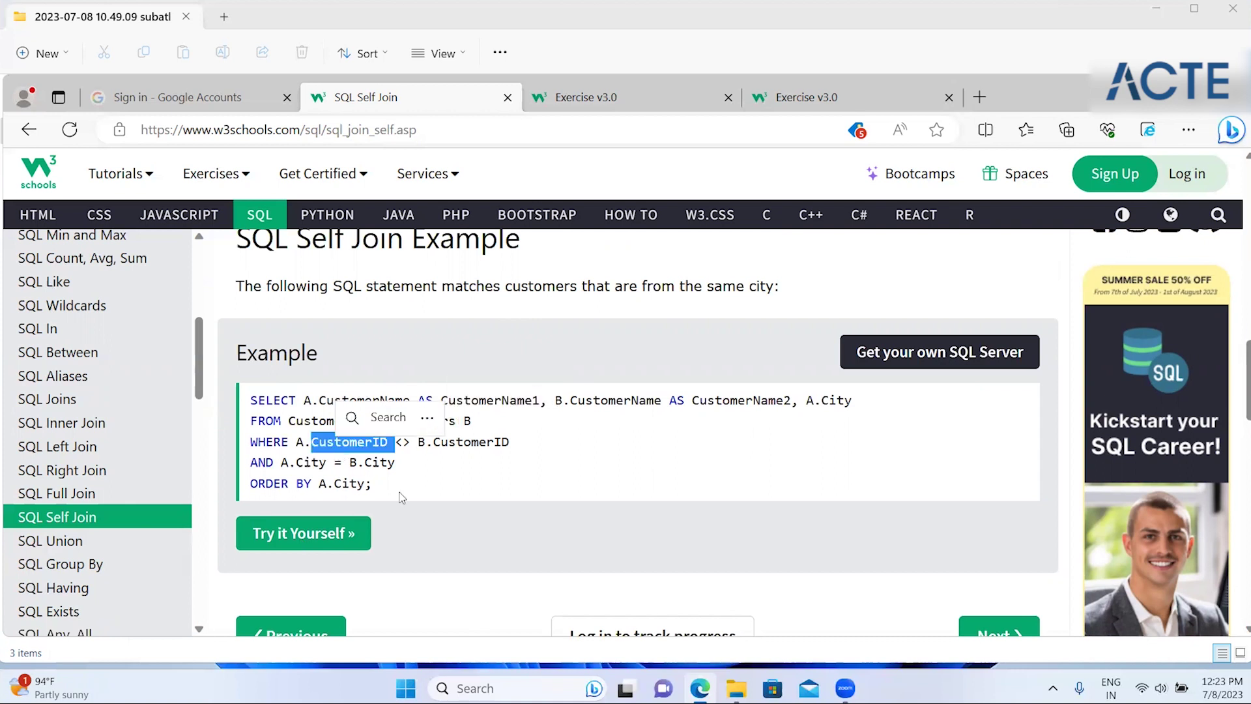
drag(390, 464, 326, 485)
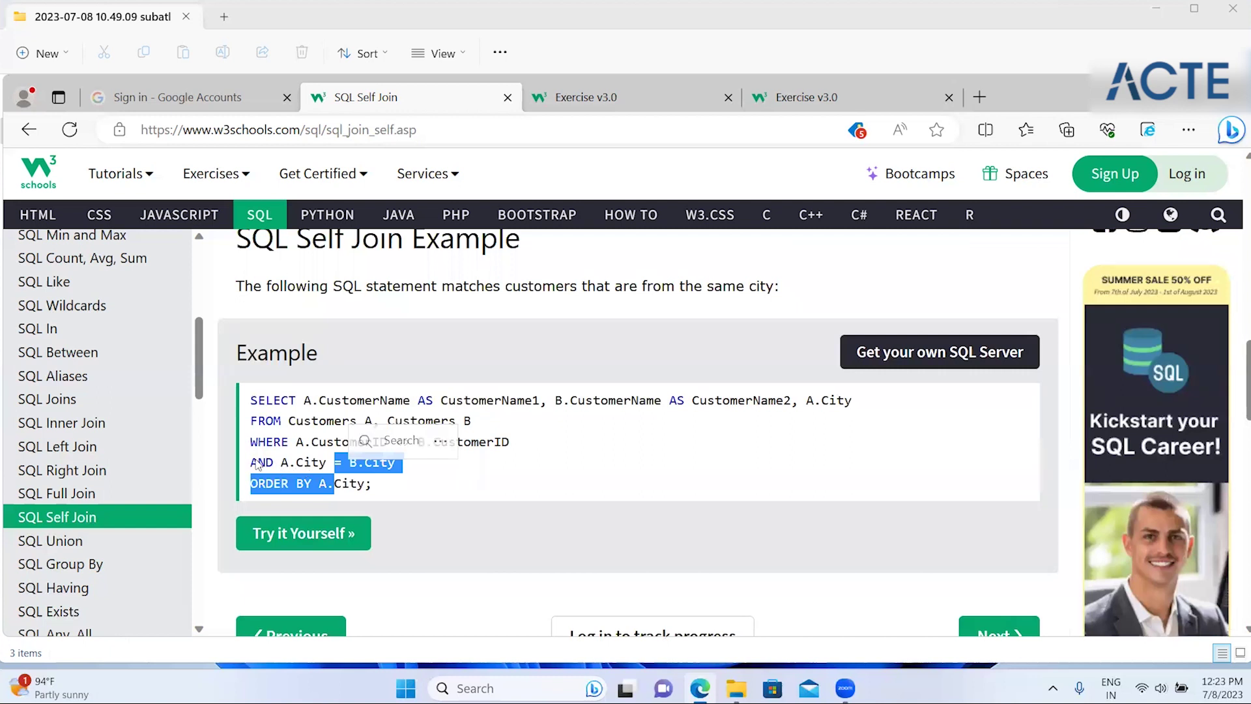
triple_click(470, 461)
triple_click(335, 473)
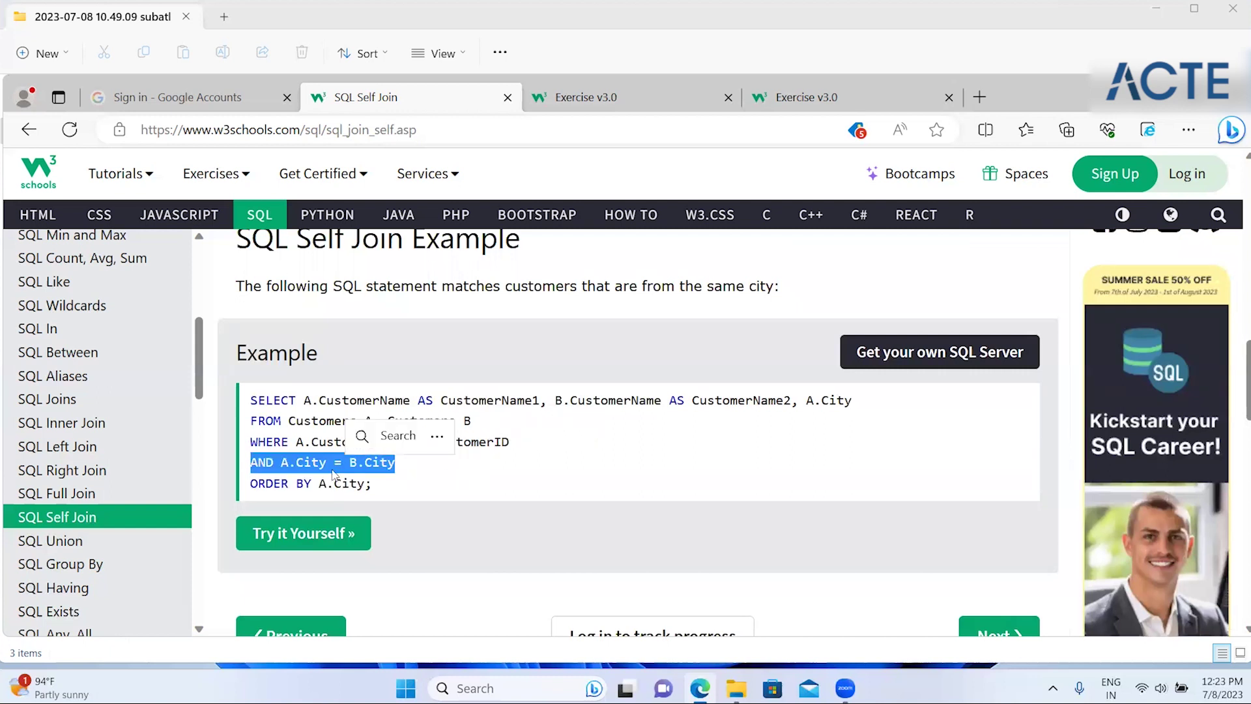
triple_click(313, 466)
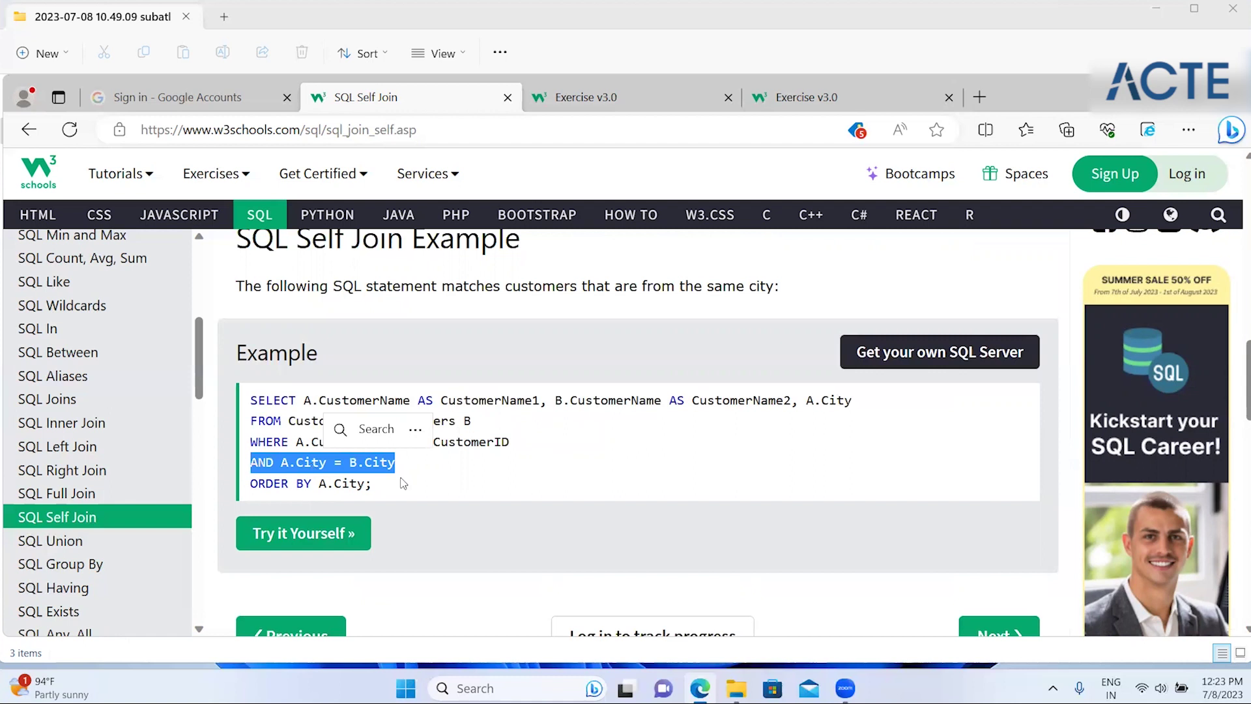
double_click(315, 423)
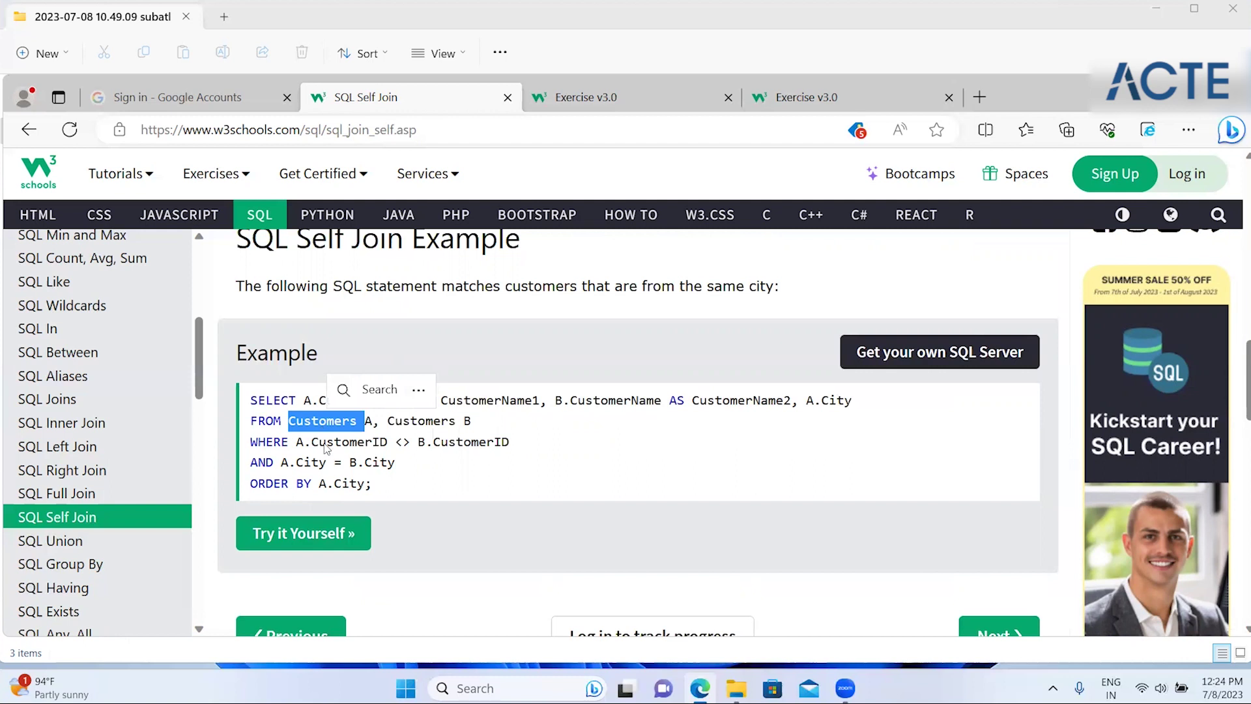
click(328, 448)
double_click(327, 443)
double_click(470, 443)
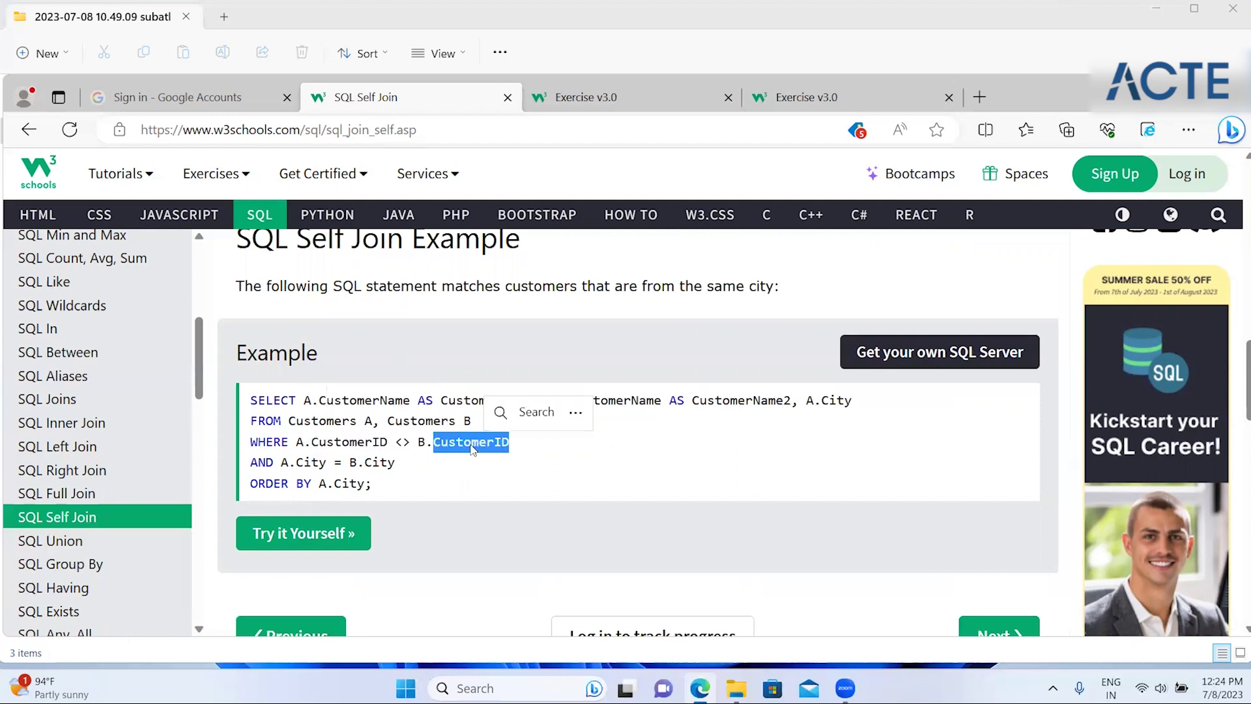
click(303, 475)
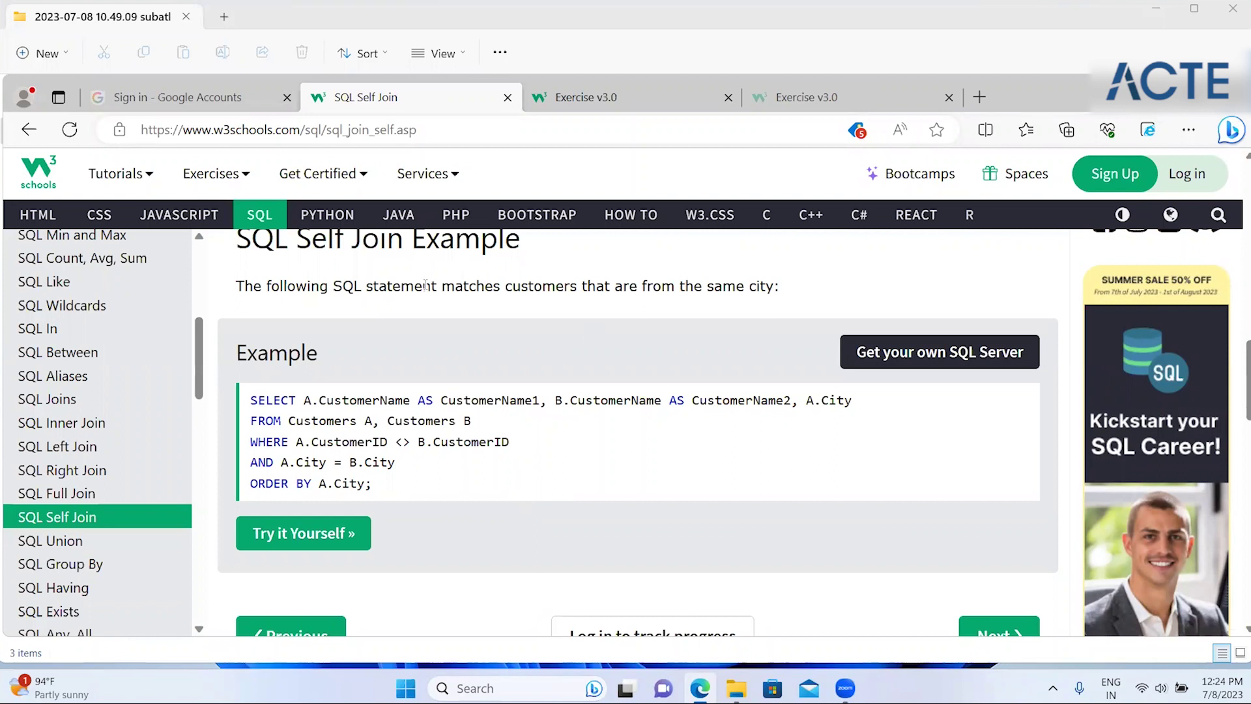
drag(389, 289, 638, 289)
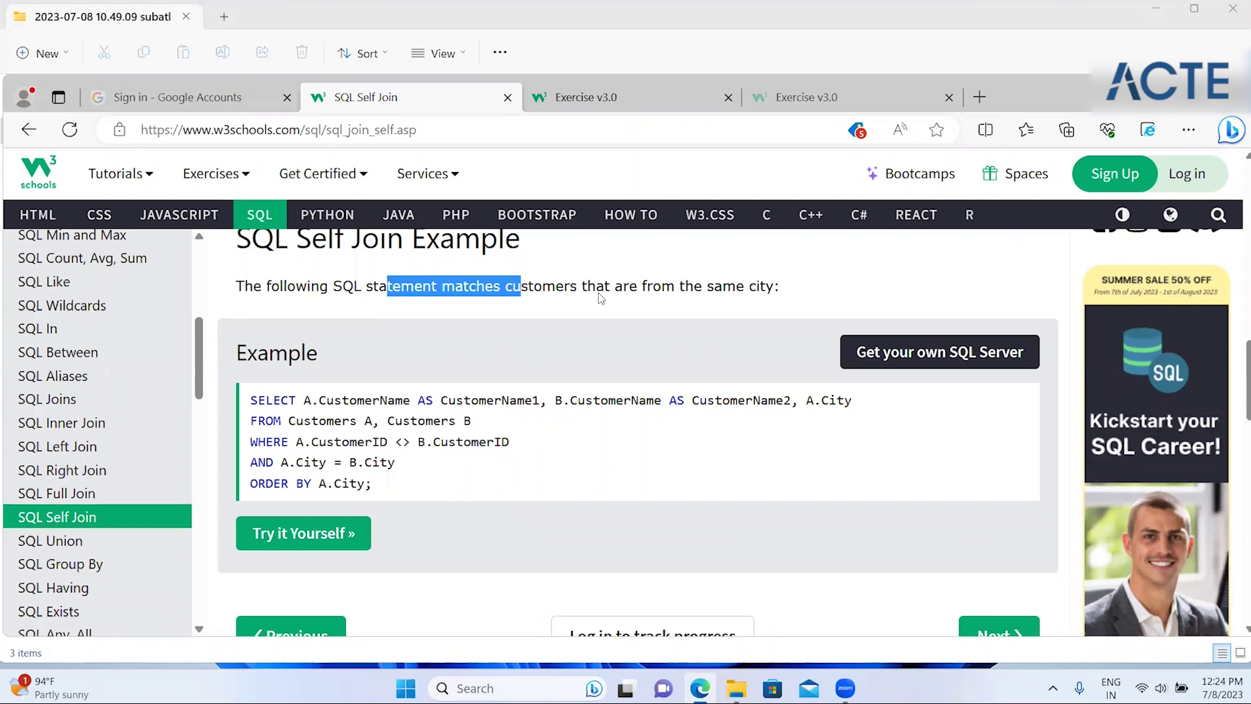
triple_click(650, 289)
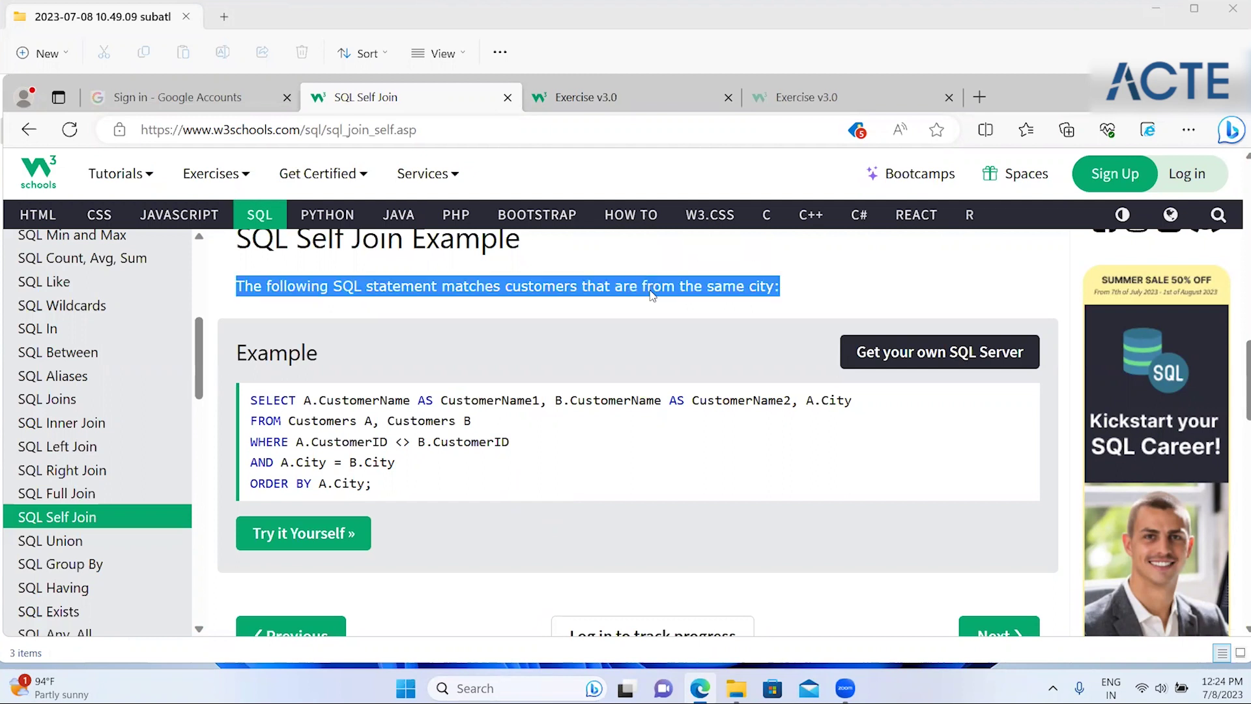
drag(250, 464, 395, 464)
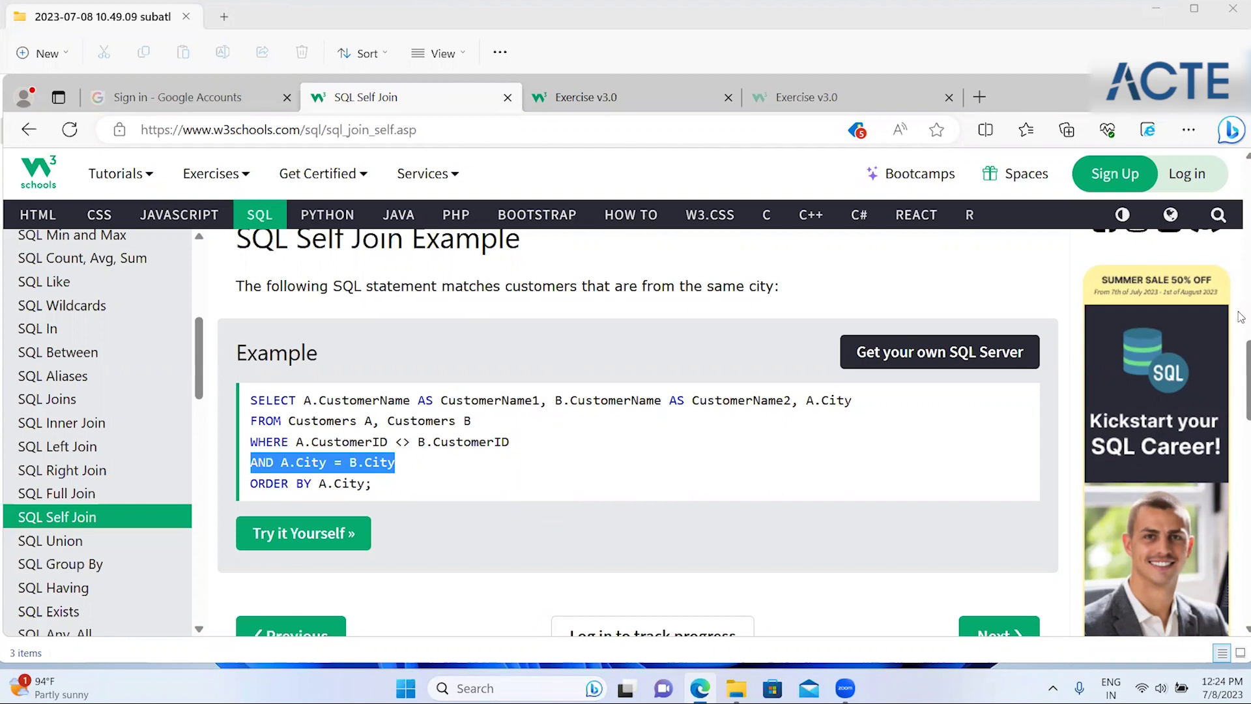
- Go from the sidebar to the SQL Union page, then on to SQL GROUP BY Statement
scroll(1240, 374, down, 3)
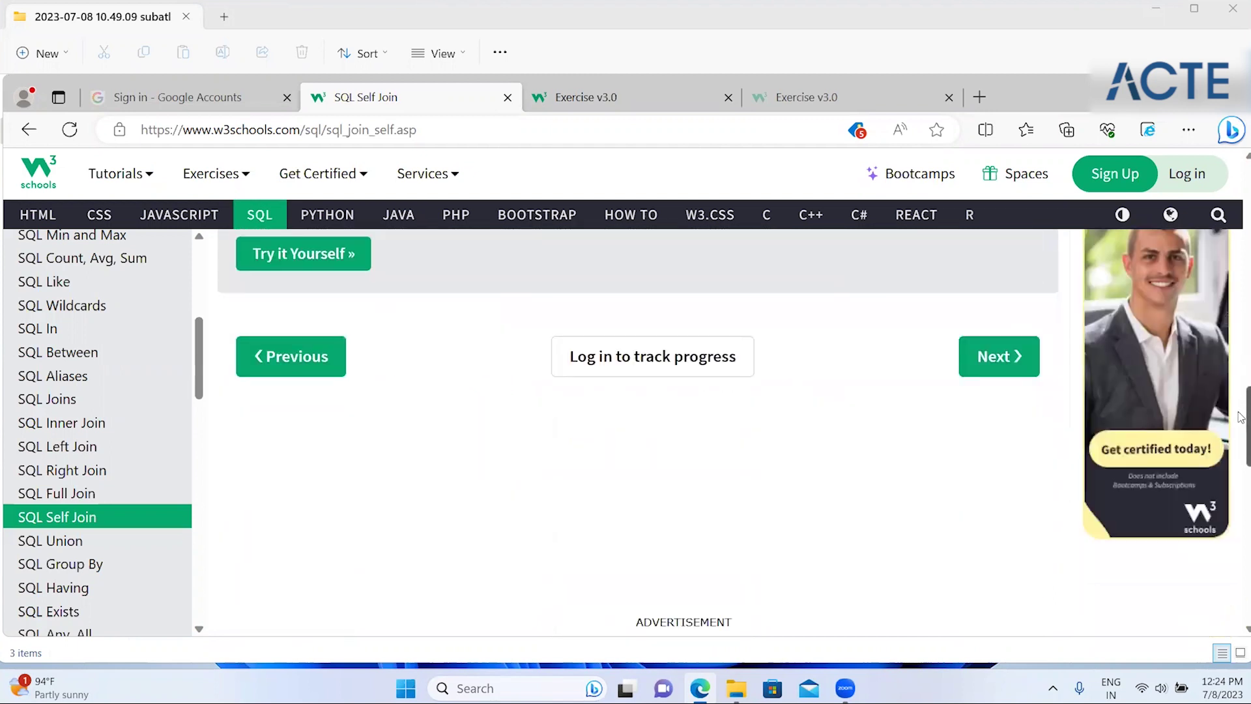
scroll(1241, 410, down, 2)
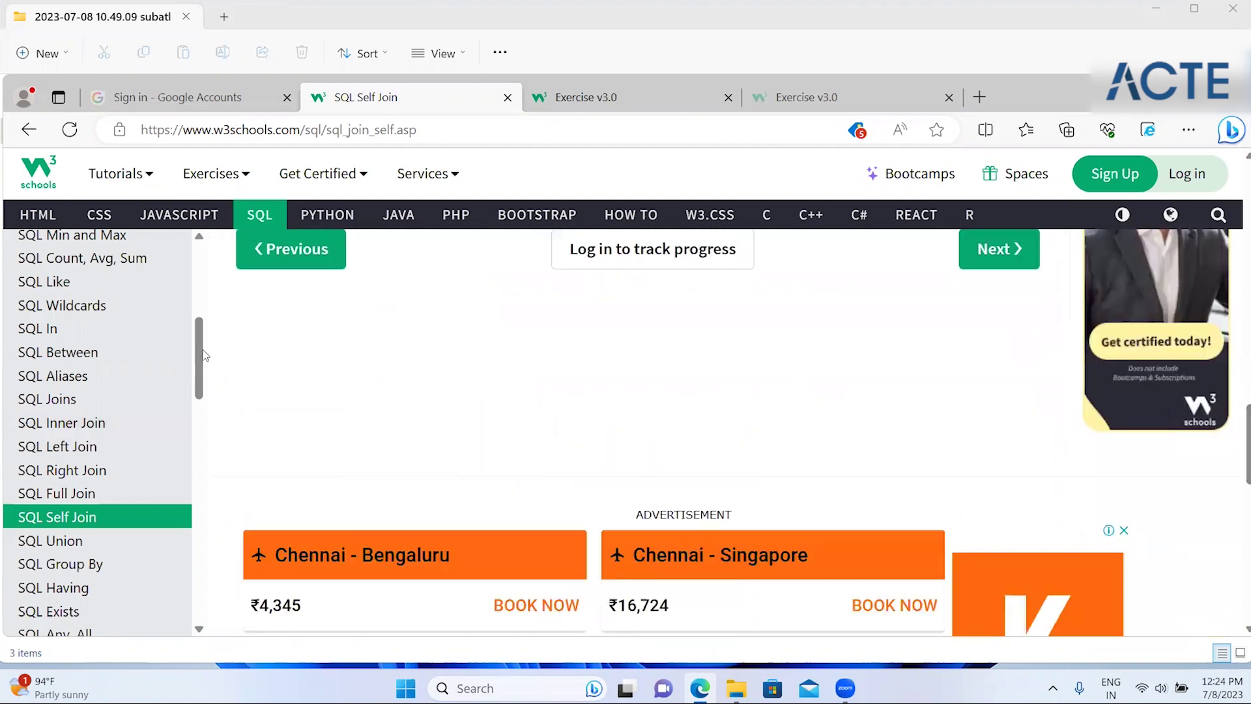
drag(203, 361, 202, 391)
scroll(202, 391, down, 1)
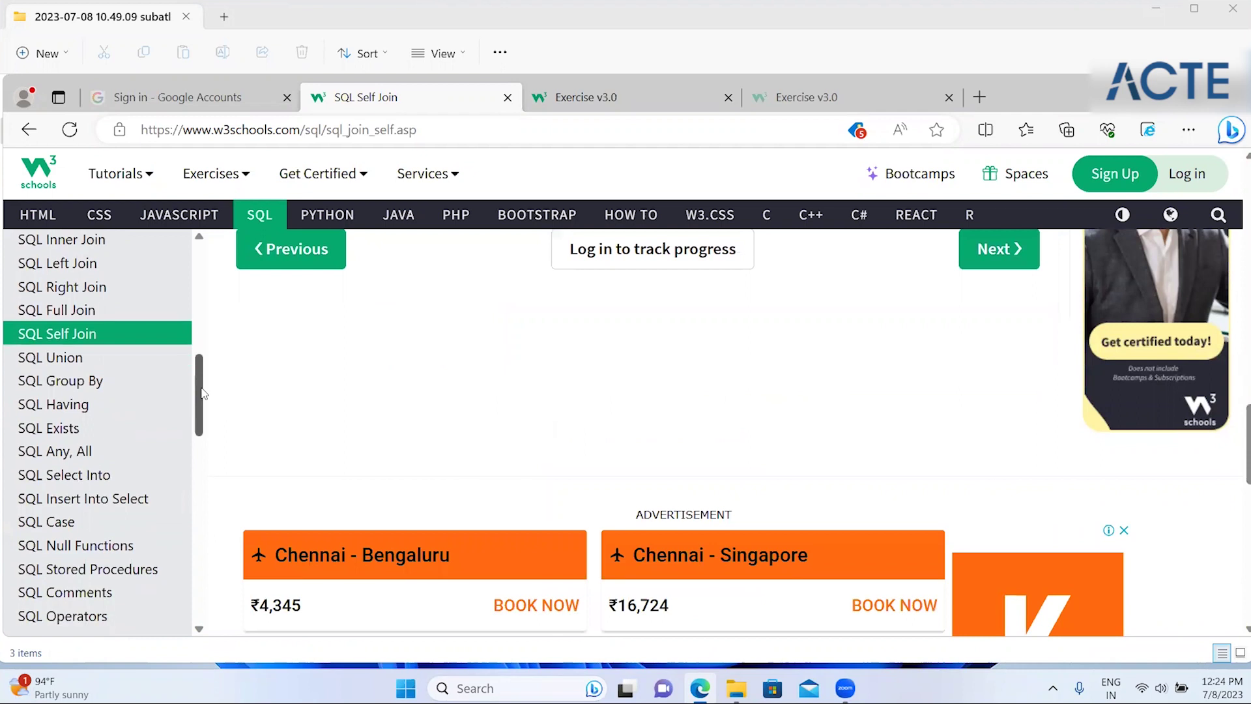
click(98, 359)
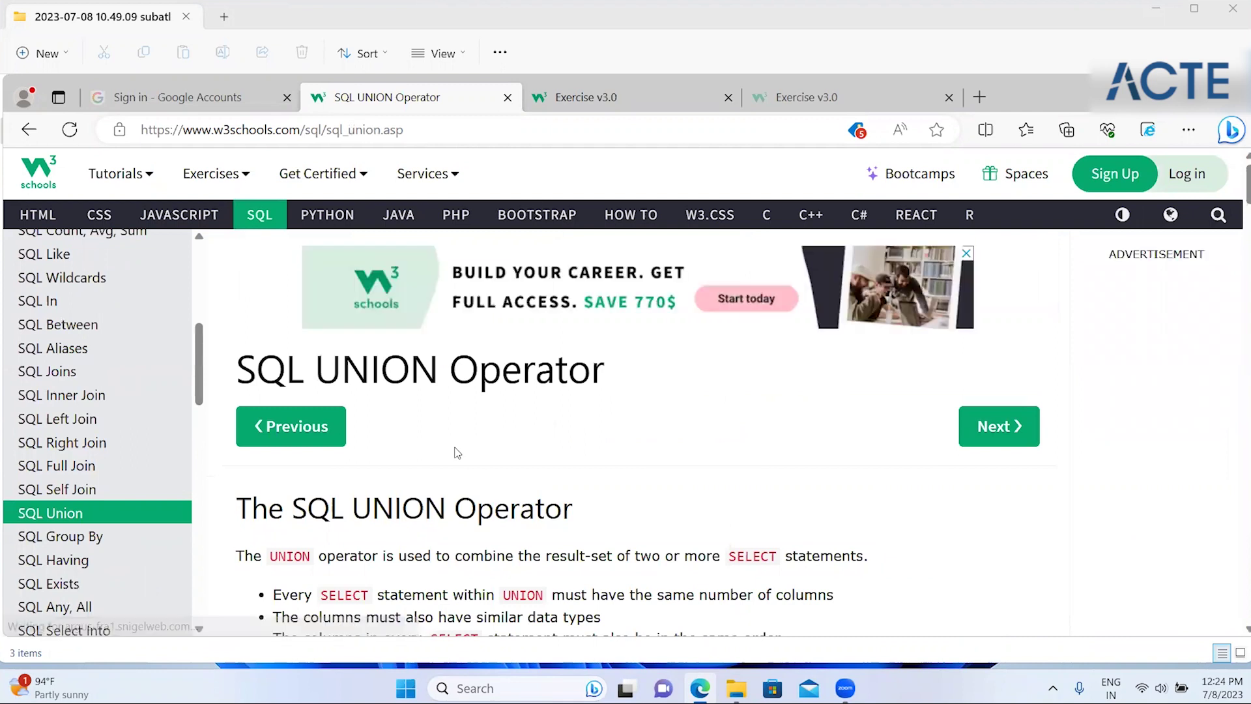
click(148, 540)
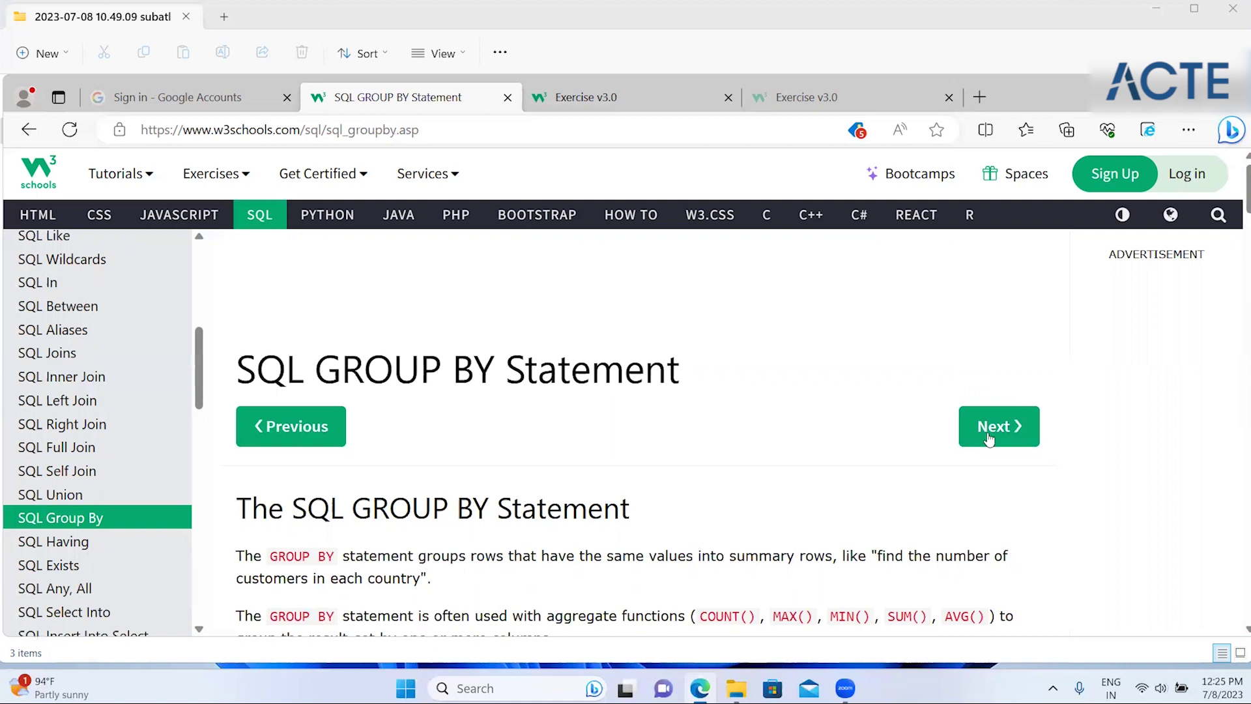
scroll(669, 331, down, 3)
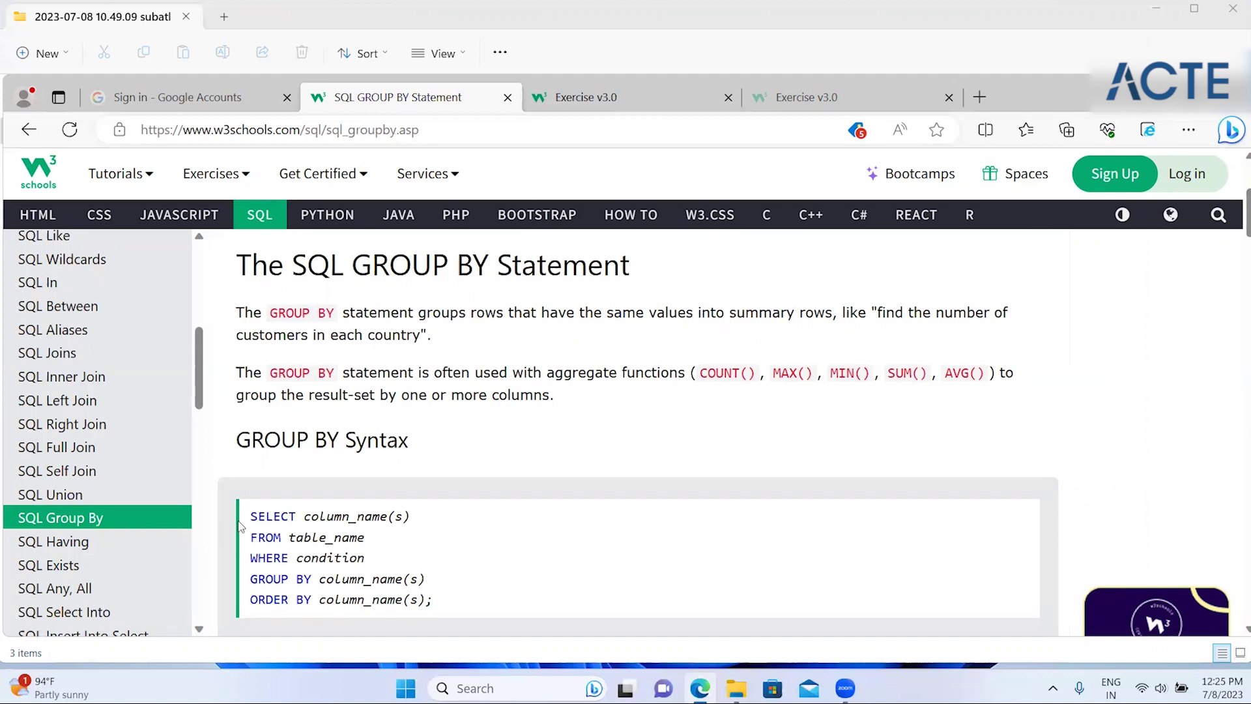
drag(265, 578, 426, 579)
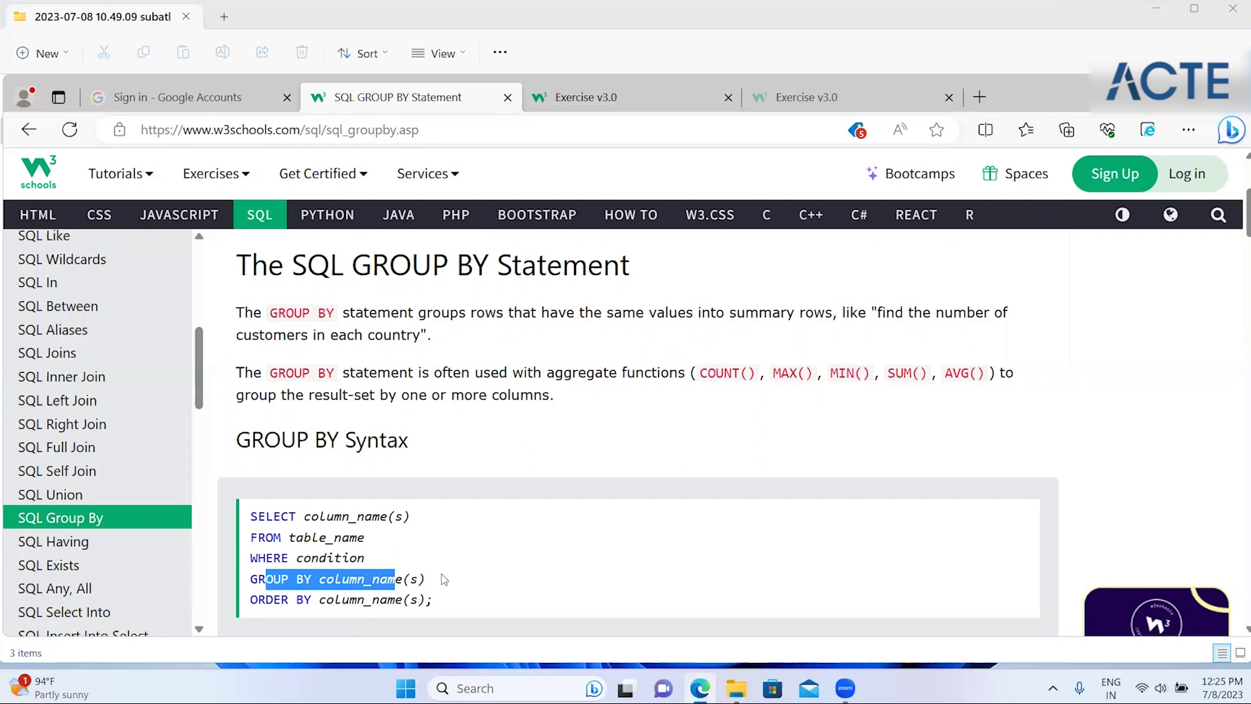
drag(1236, 228, 1238, 319)
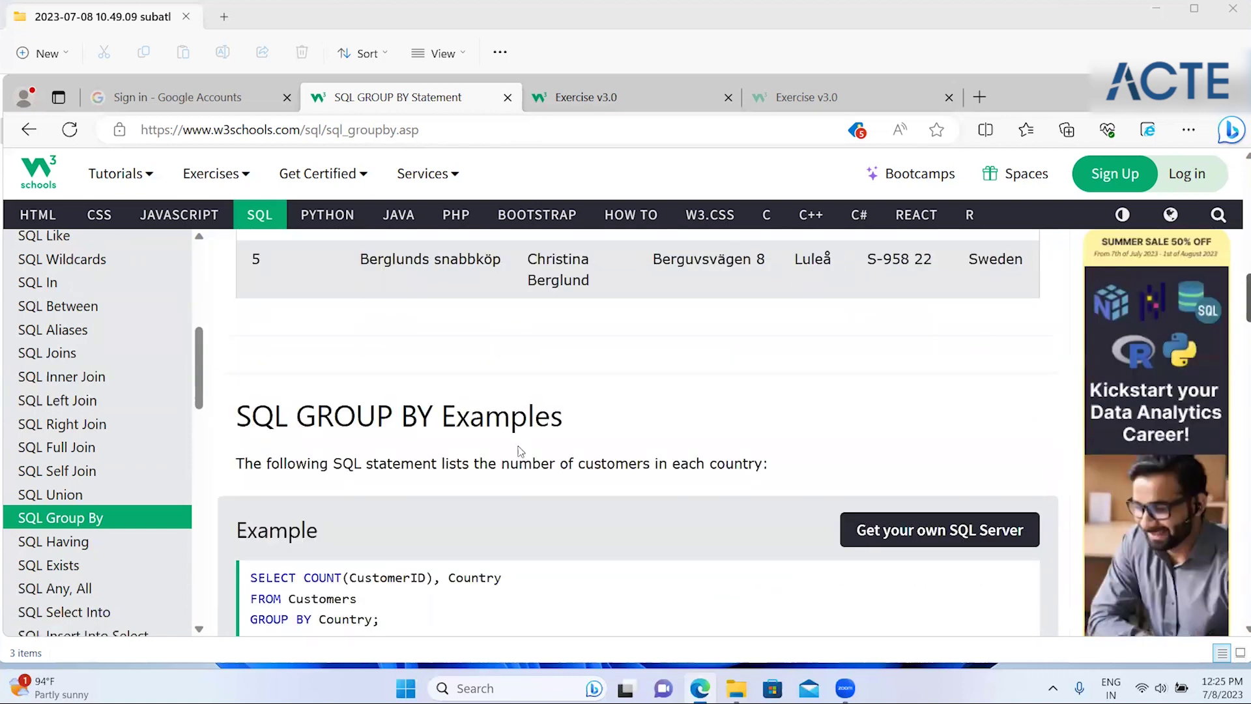
scroll(521, 453, down, 1)
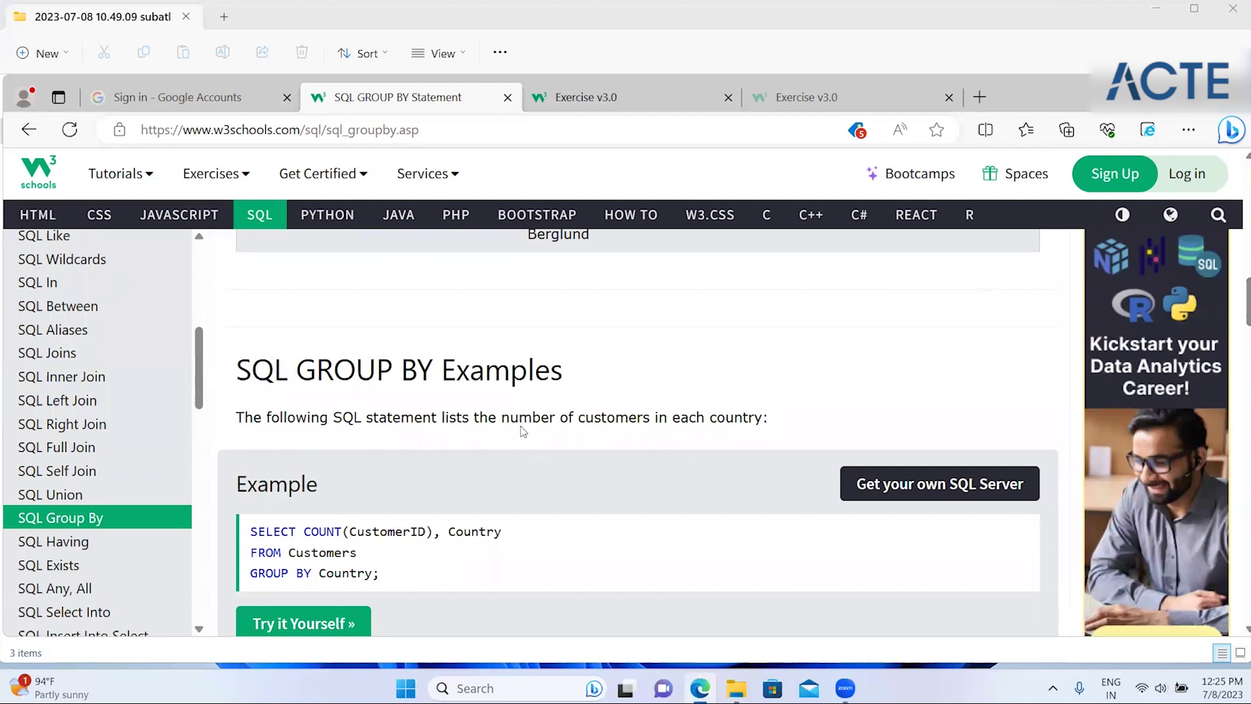
double_click(728, 422)
double_click(565, 418)
click(491, 424)
drag(455, 418, 767, 446)
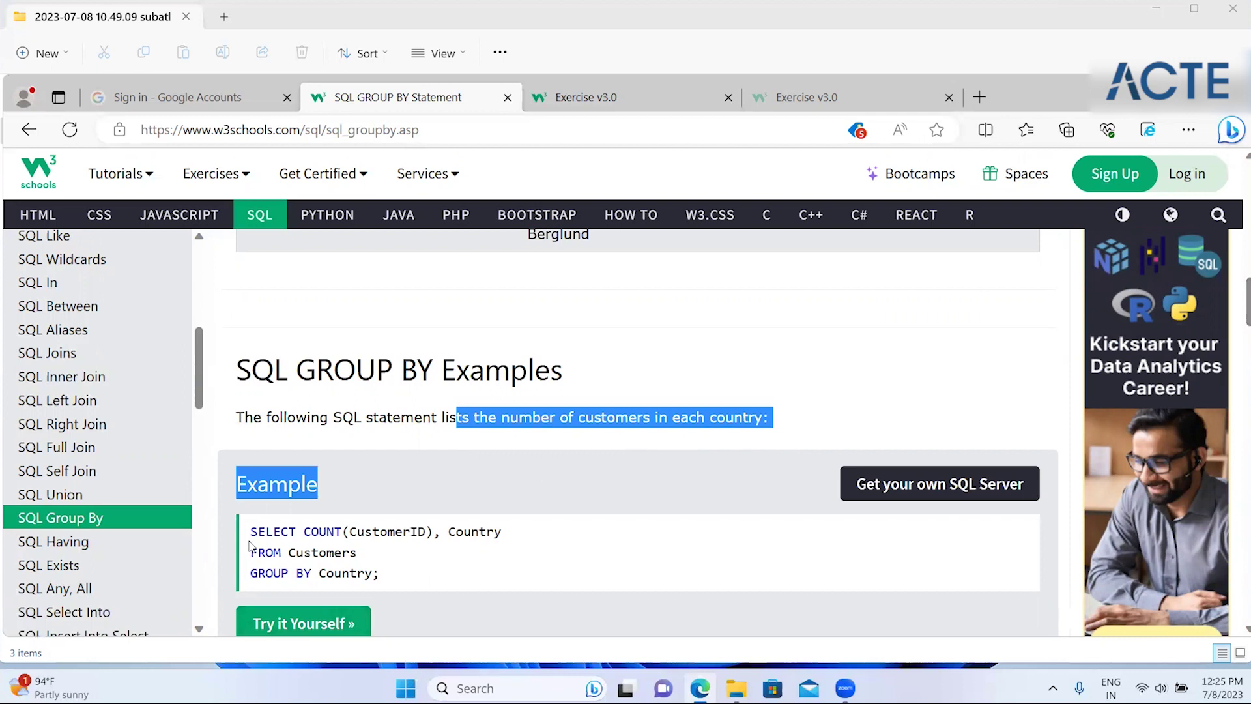
drag(251, 529, 382, 574)
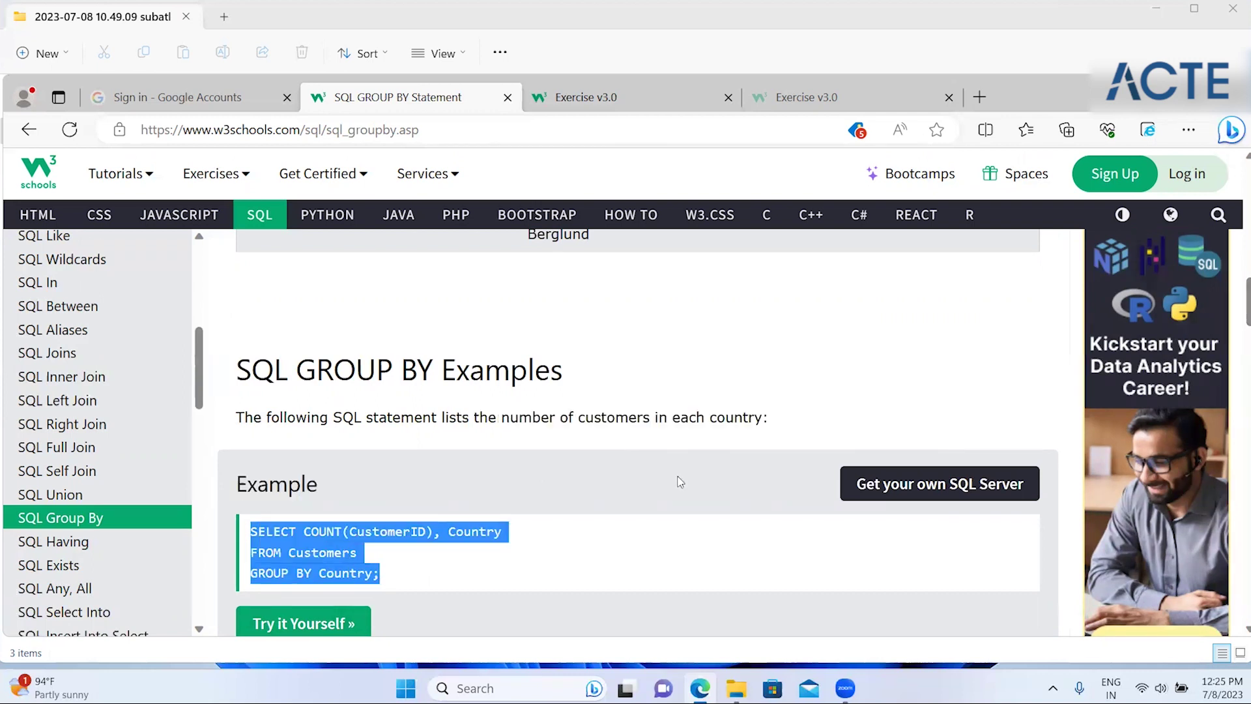
drag(1240, 324, 1240, 356)
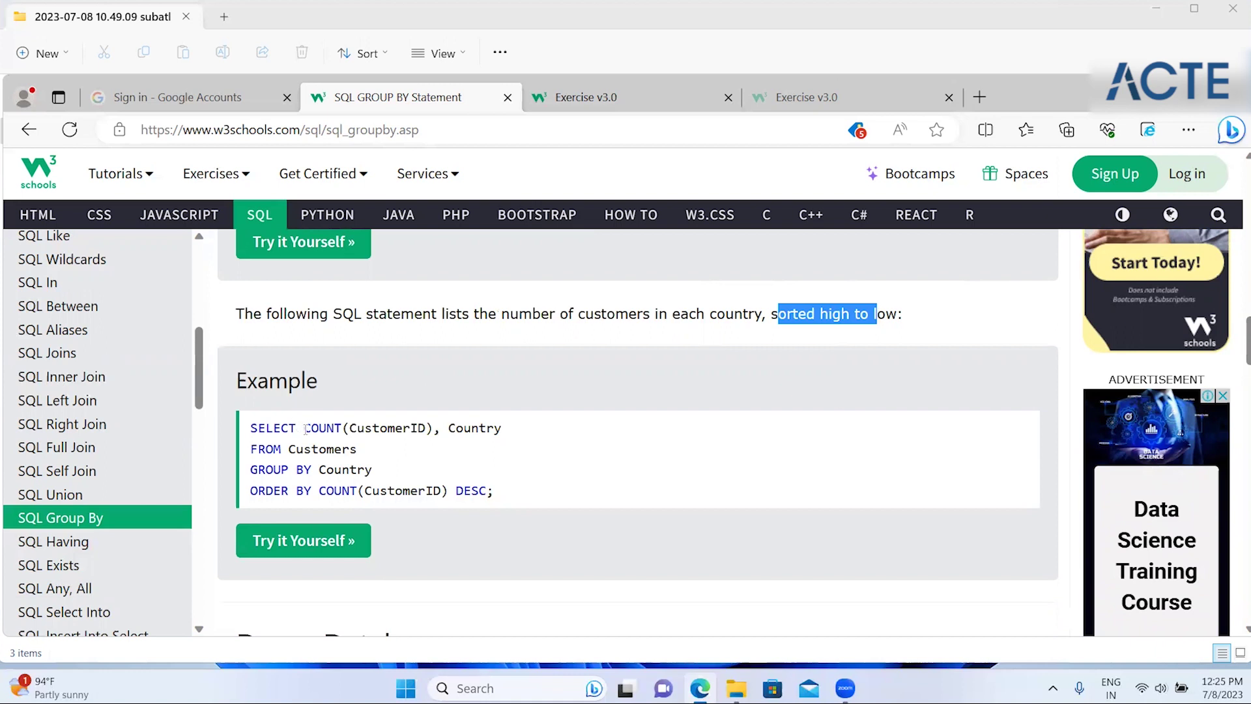
drag(409, 427, 304, 427)
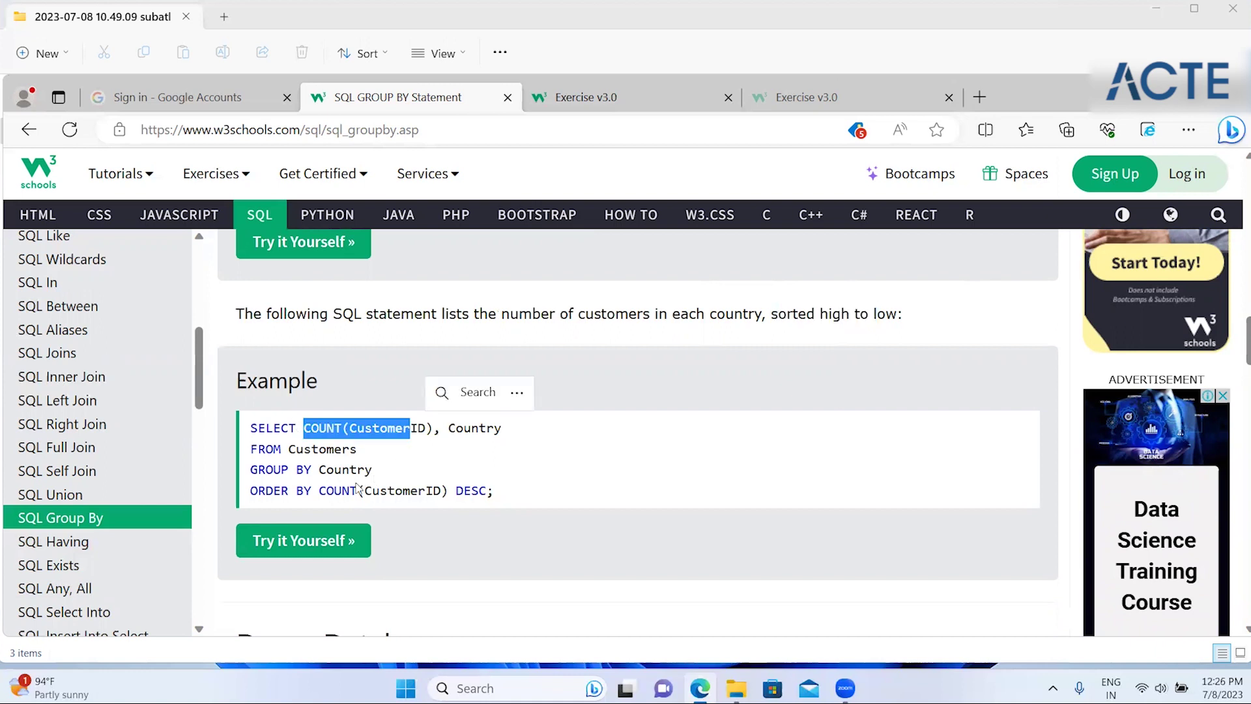
drag(319, 491, 437, 489)
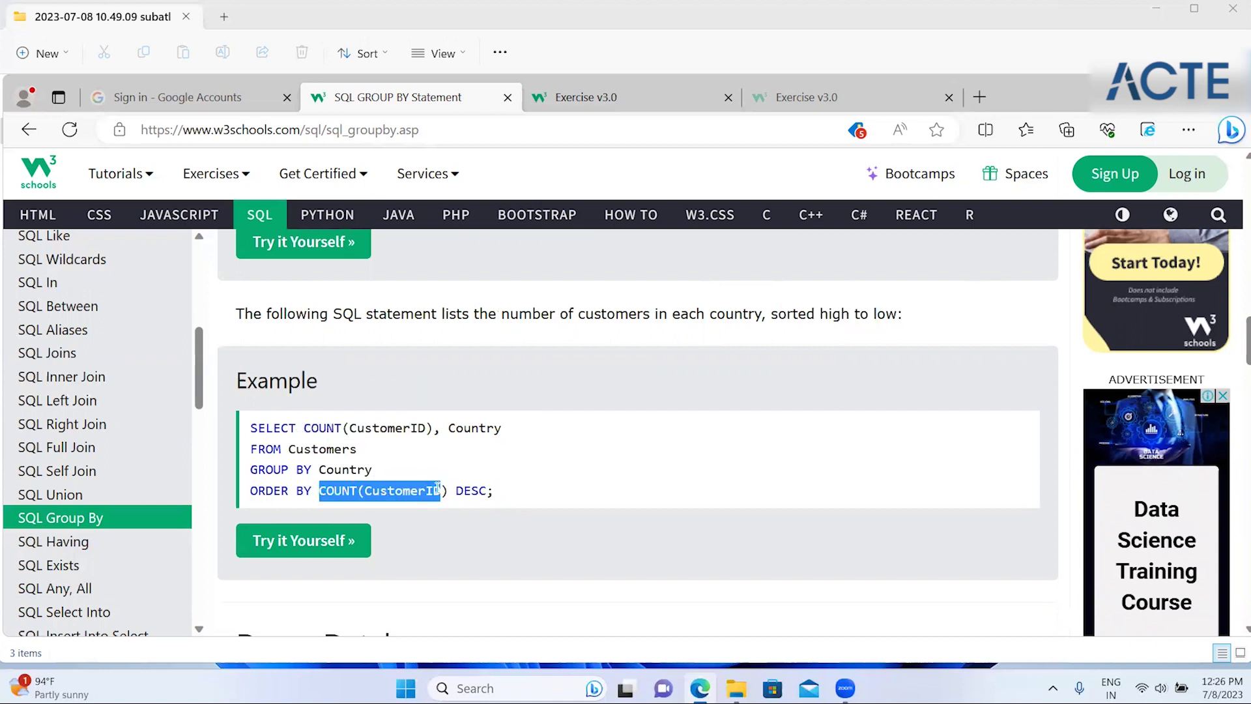
double_click(795, 313)
click(922, 324)
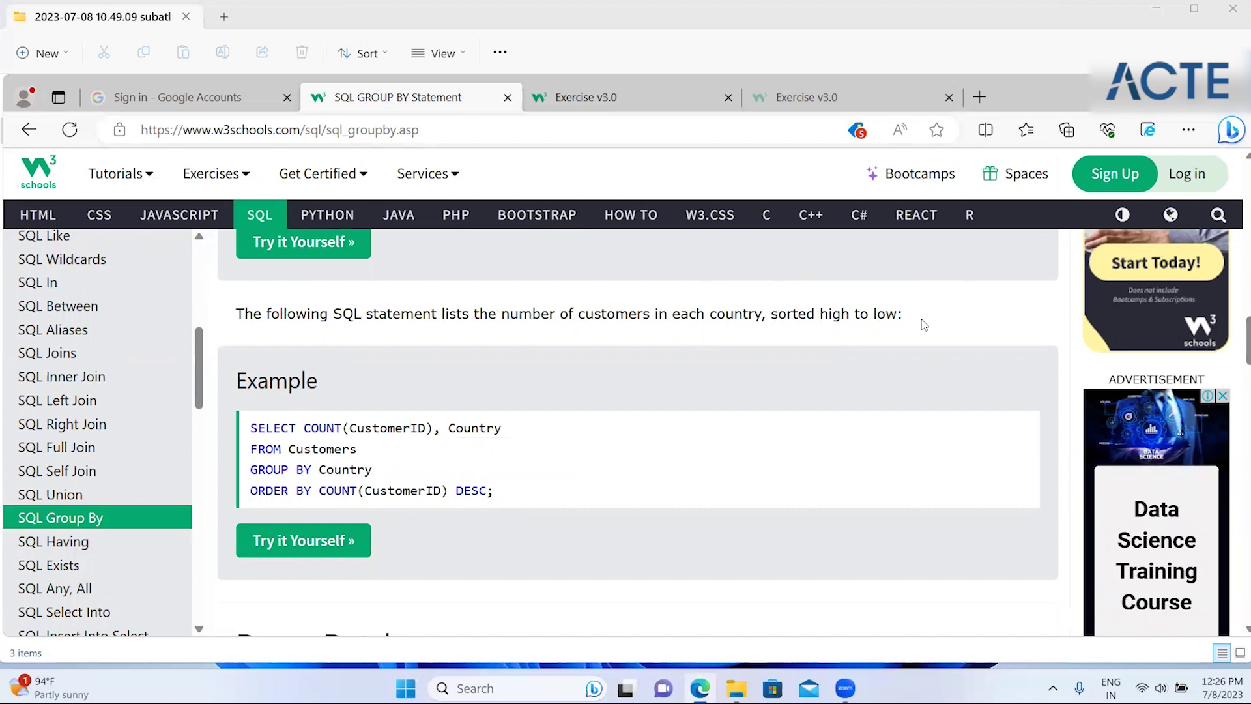
drag(953, 389, 1239, 329)
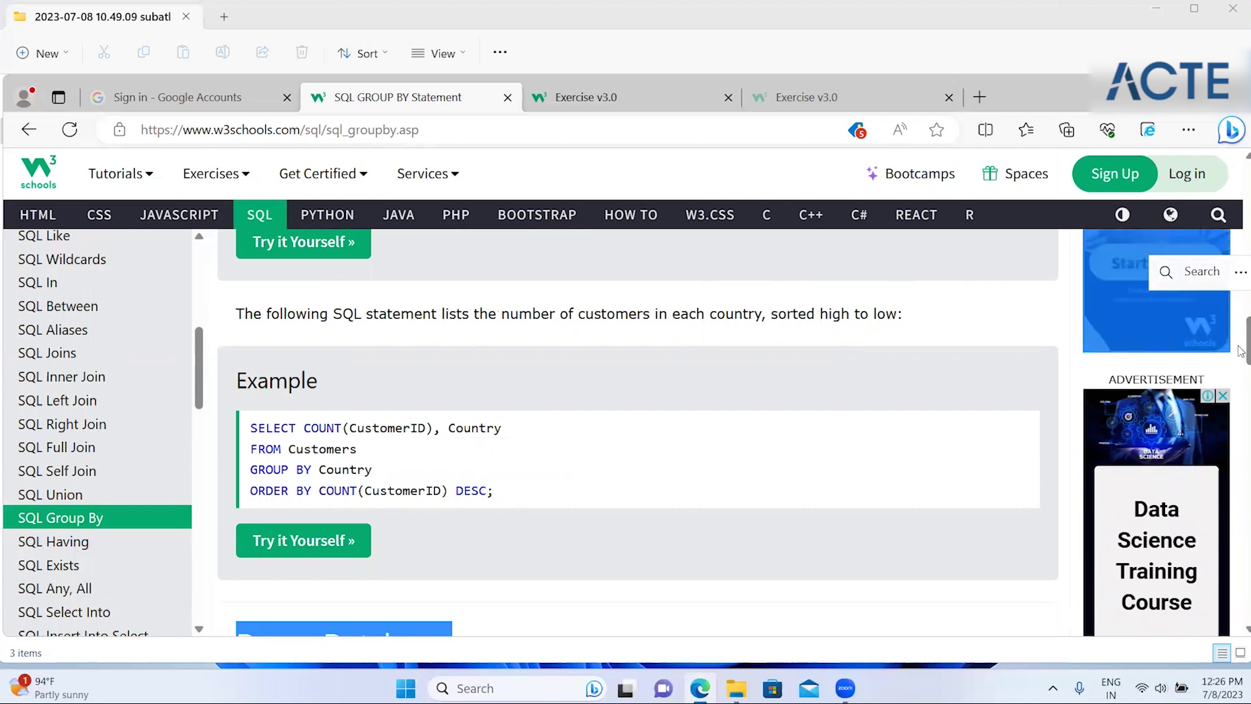
scroll(850, 545, down, 5)
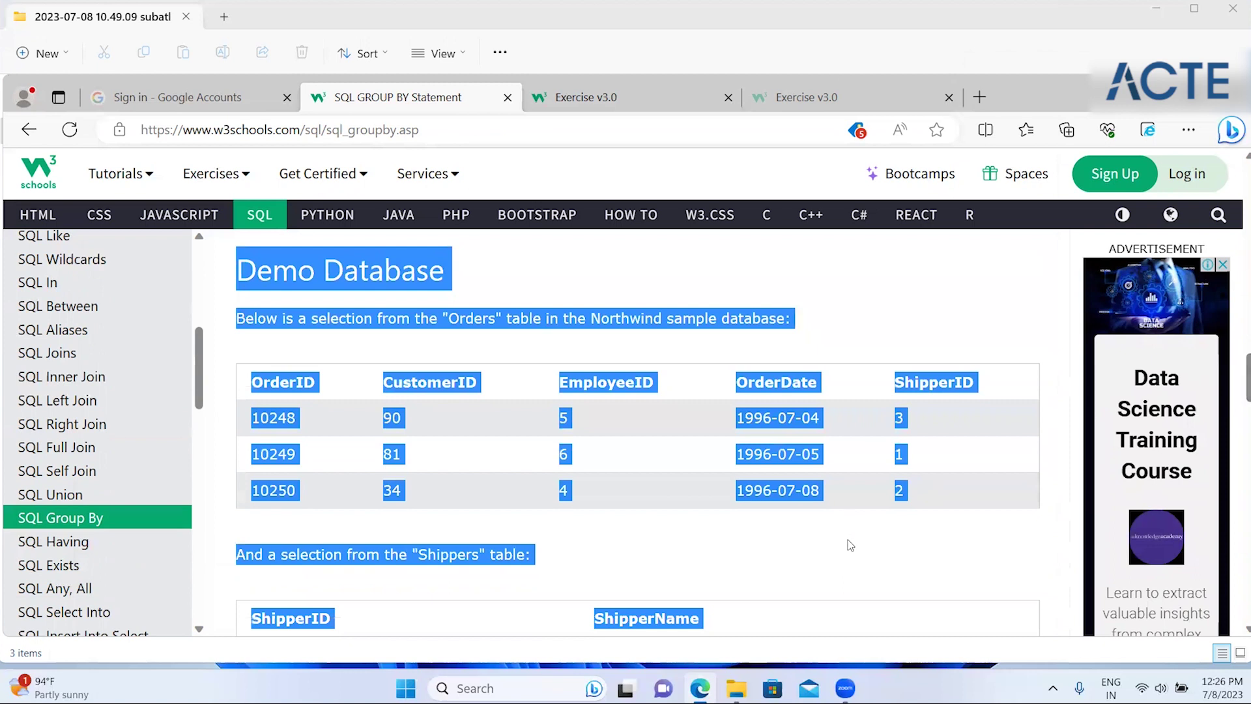
click(1030, 509)
drag(1239, 399, 1240, 458)
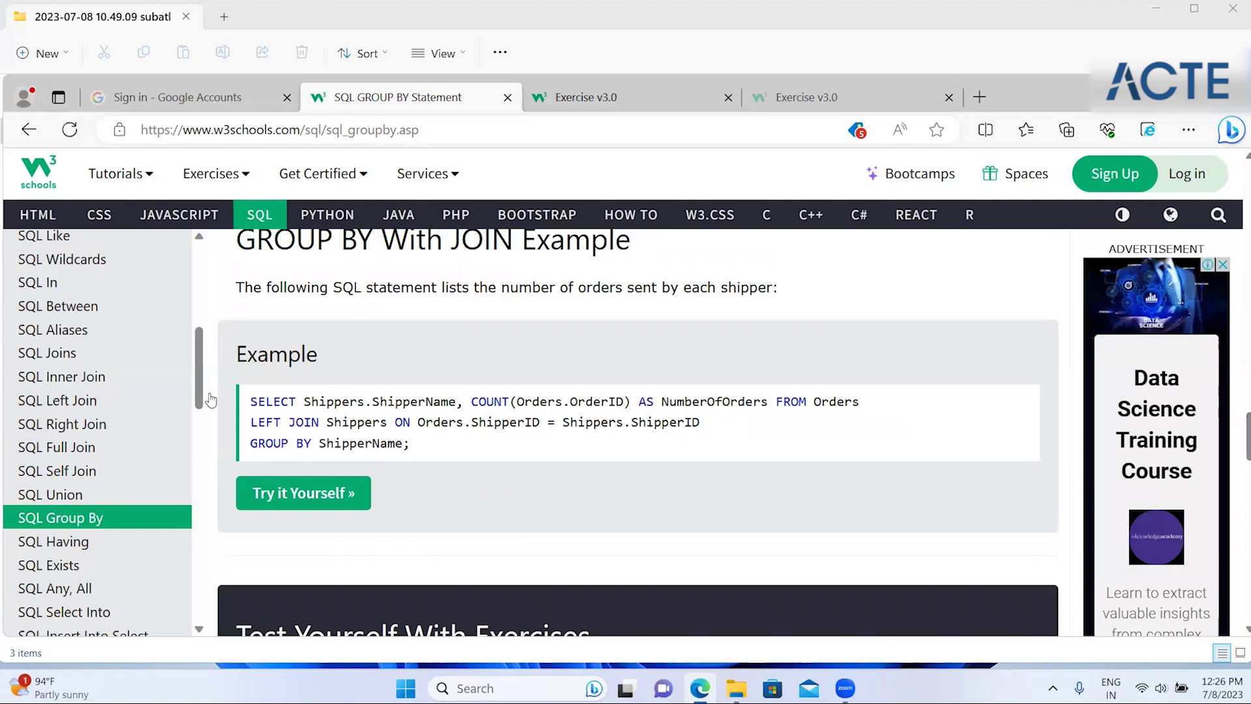
scroll(98, 384, down, 4)
scroll(652, 326, down, 5)
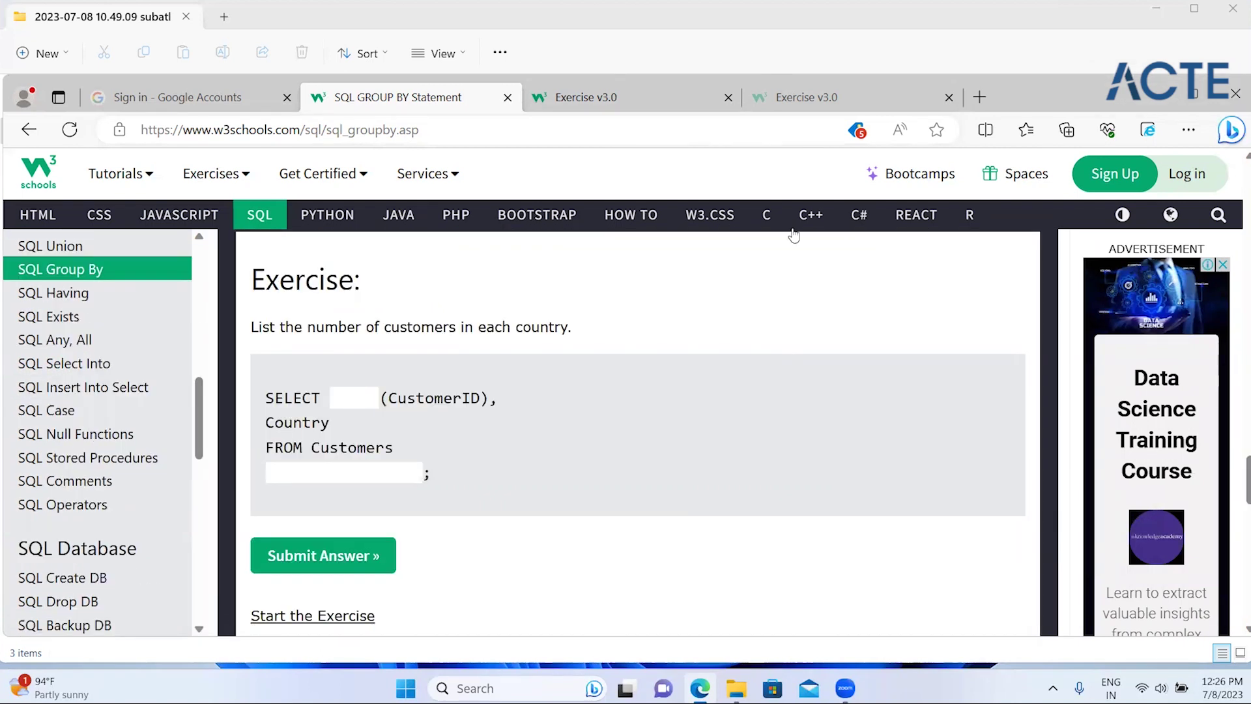